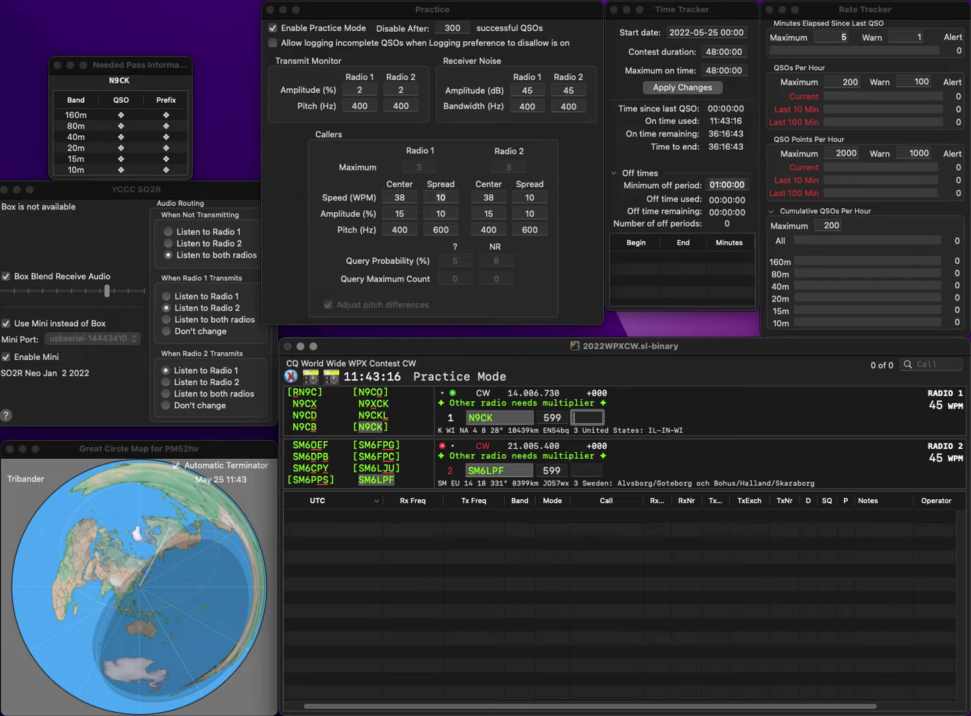
- Log N9CK with serial 776 and SM6LPF with serial 579
{"action": "type", "text": "6"}
{"action": "key", "text": "Return"}
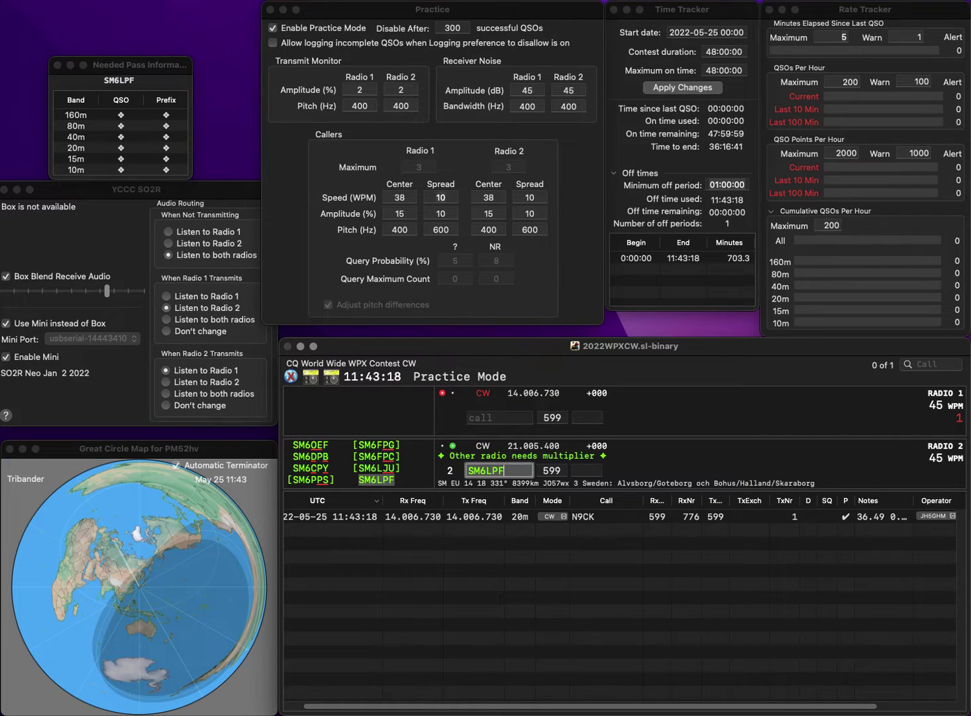
{"action": "type", "text": "579"}
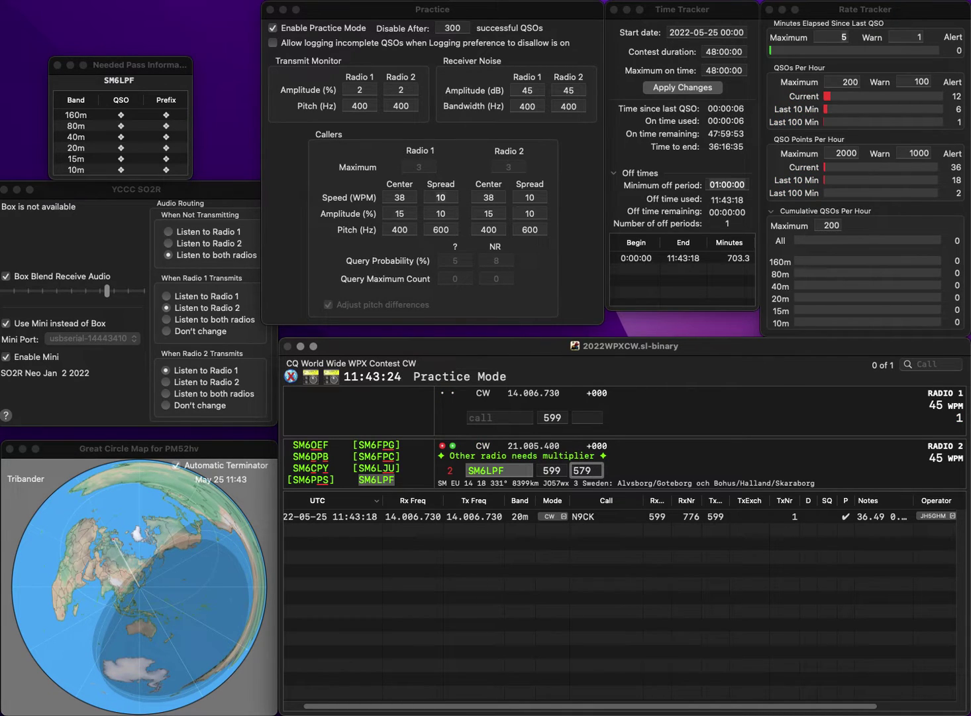
{"action": "key", "text": "Return"}
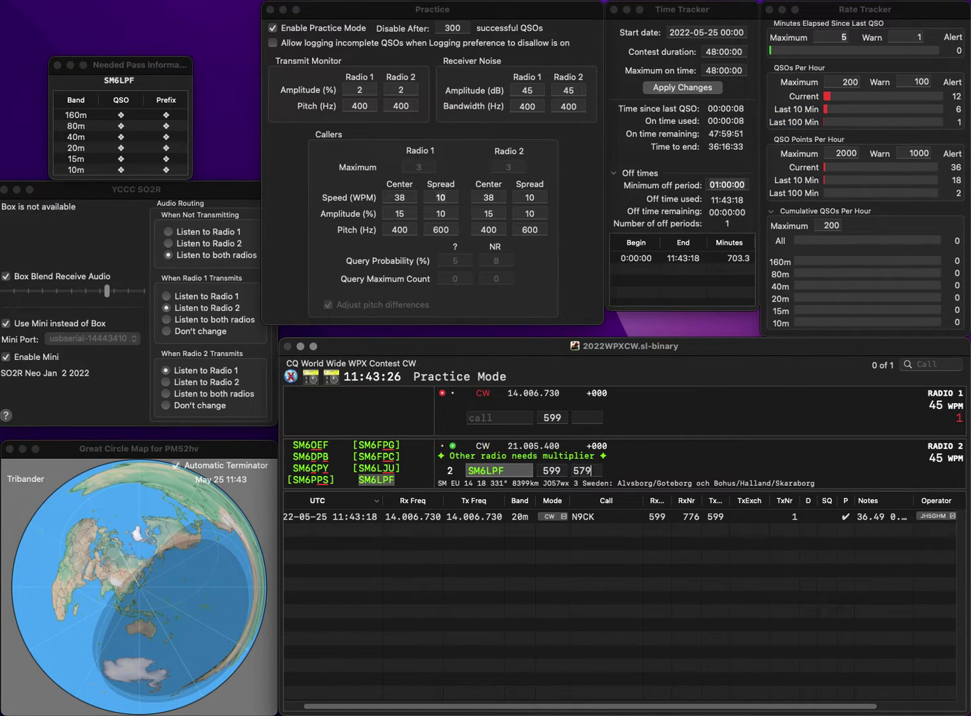
- Send the partial call 7D on 20m, answer K2DLA on 15m, and complete it as WZ7D
{"action": "type", "text": "7"}
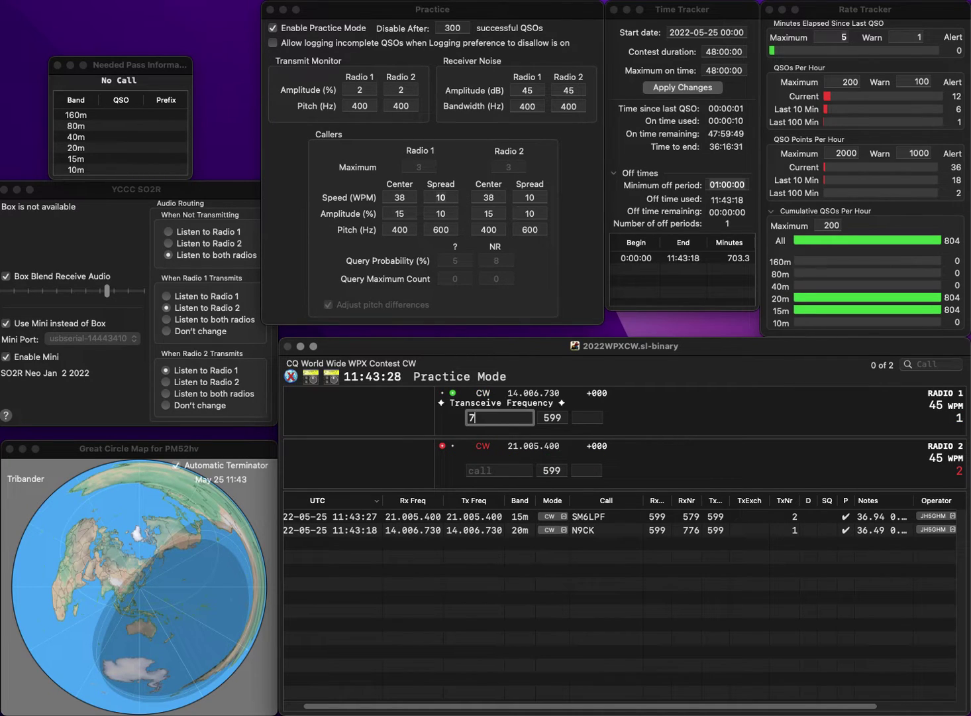
{"action": "type", "text": "D"}
{"action": "key", "text": "Return"}
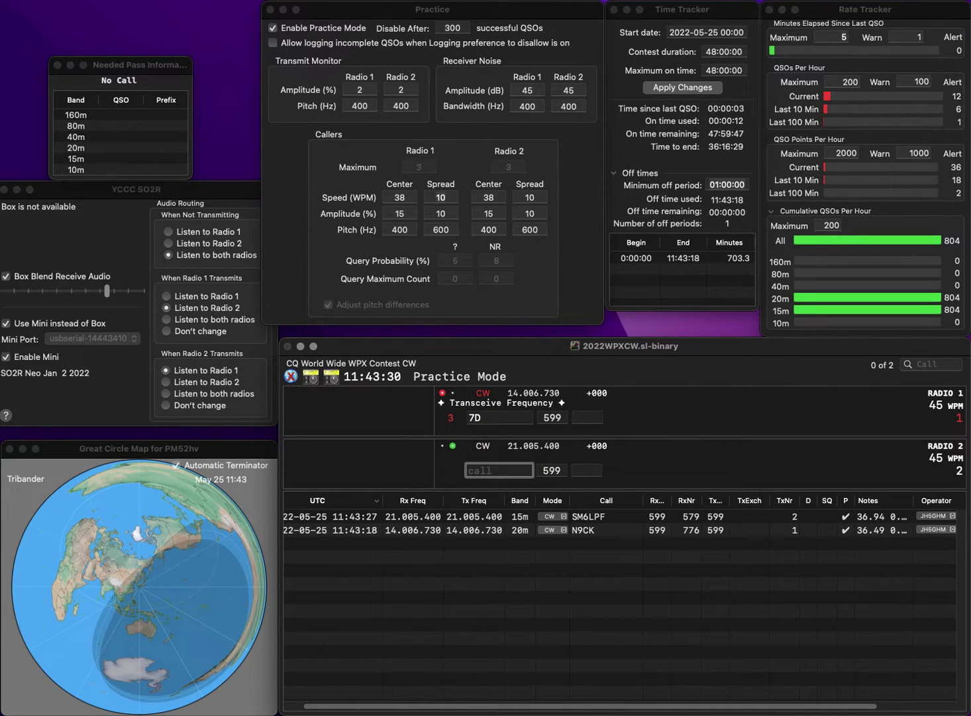
{"action": "type", "text": "K2DLA"}
{"action": "key", "text": "Return"}
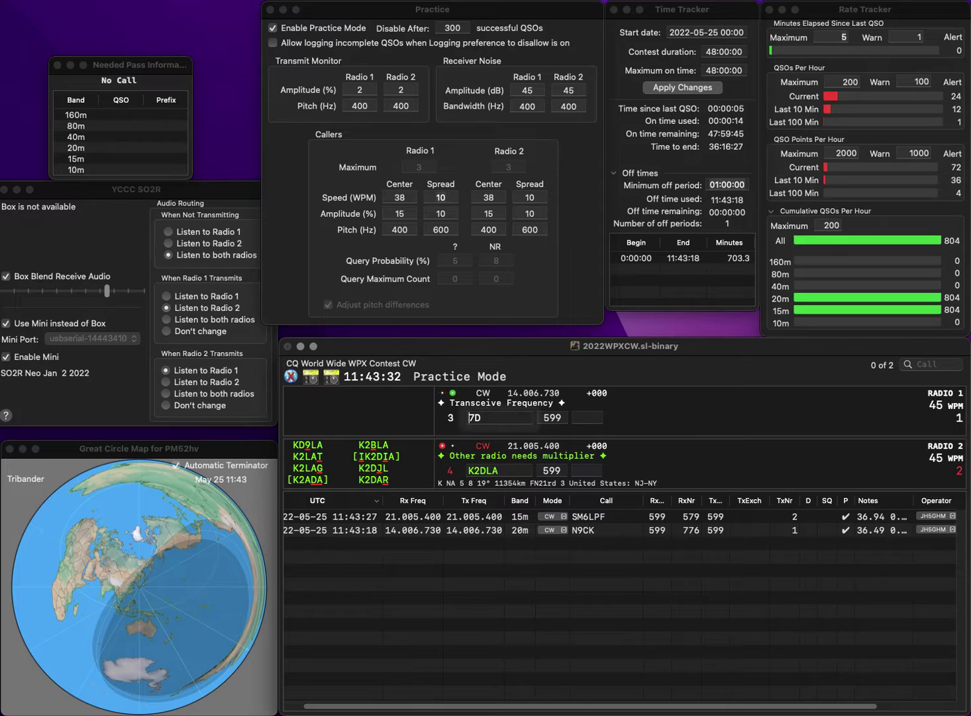
{"action": "type", "text": "WZ"}
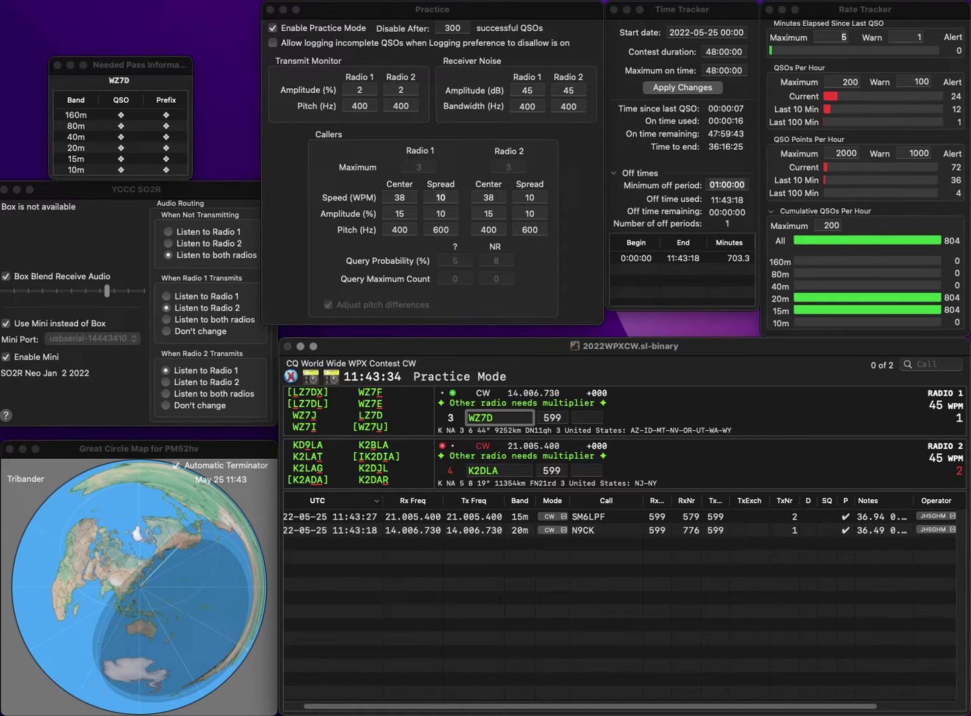
{"action": "key", "text": "Return"}
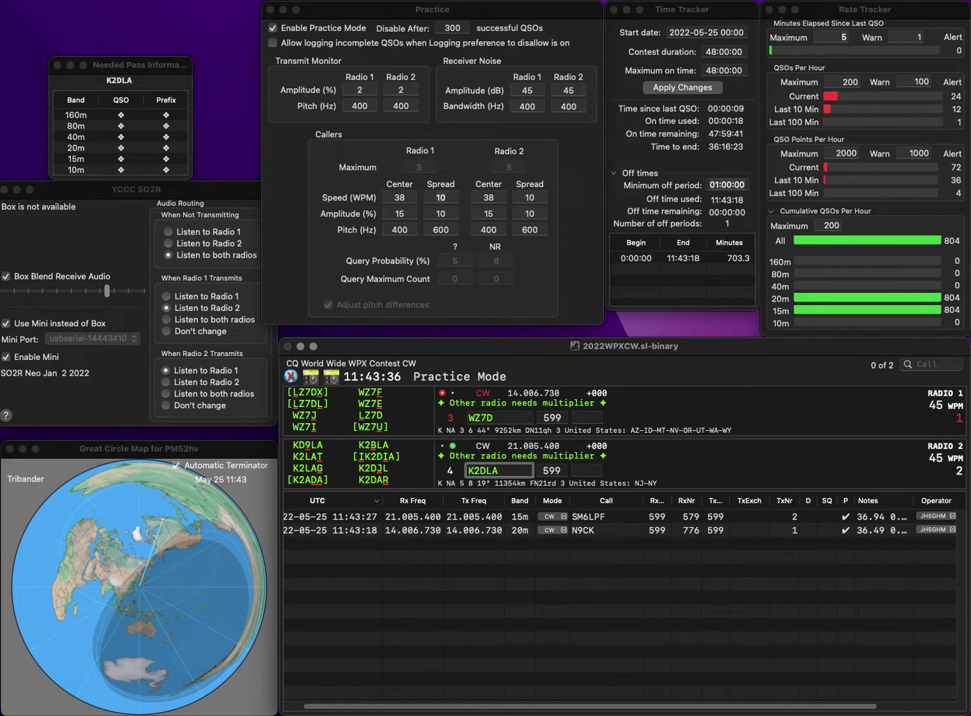
{"action": "key", "text": "Left"}
{"action": "key", "text": "Left"}
{"action": "key", "text": "BackSpace"}
{"action": "type", "text": "B"}
{"action": "key", "text": "Return"}
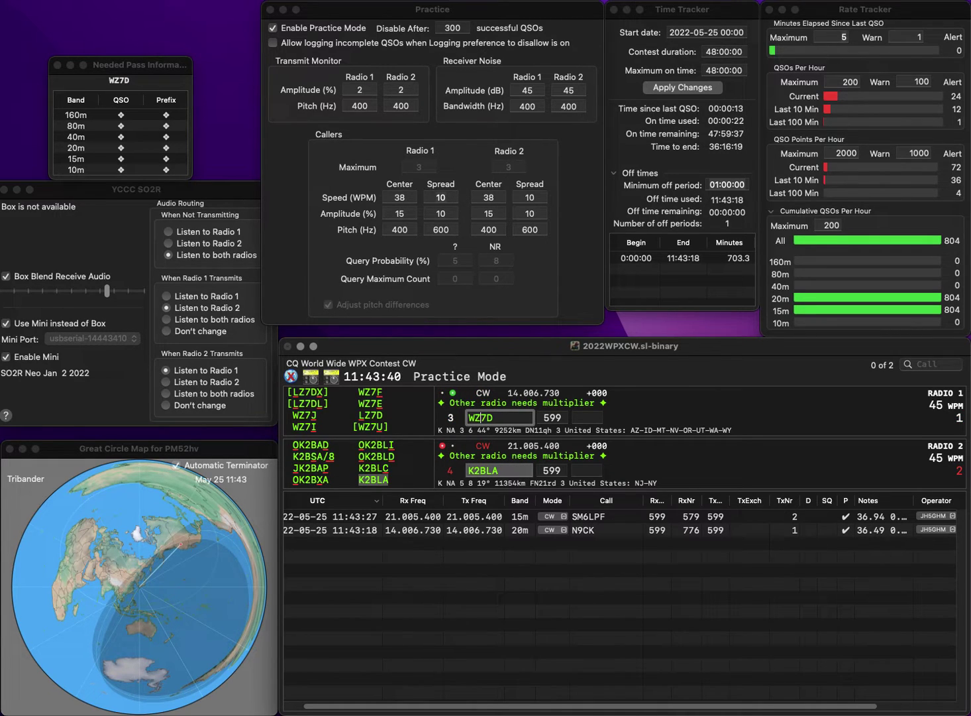
{"action": "key", "text": "Delete"}
{"action": "type", "text": "8"}
{"action": "key", "text": "Return"}
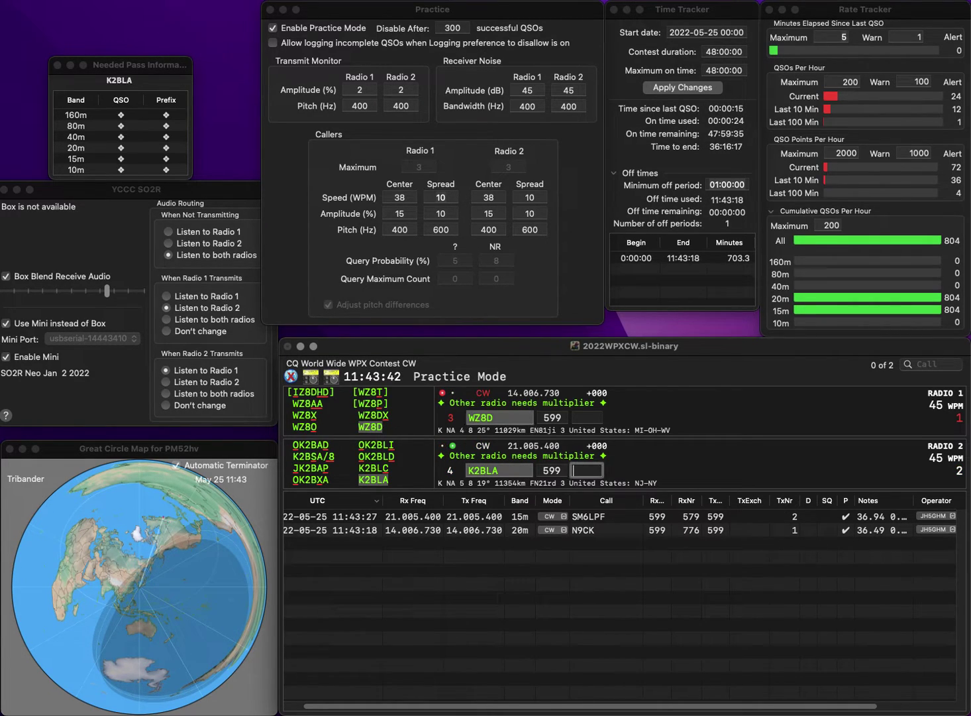
{"action": "type", "text": "420"}
{"action": "key", "text": "Return"}
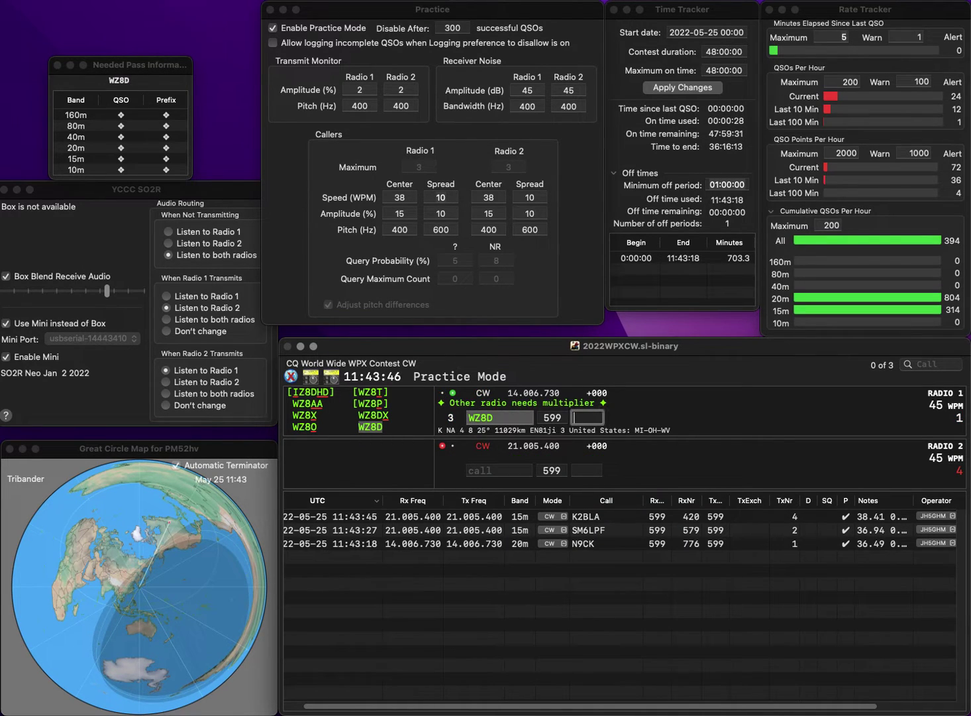
{"action": "type", "text": "348"}
{"action": "key", "text": "Return"}
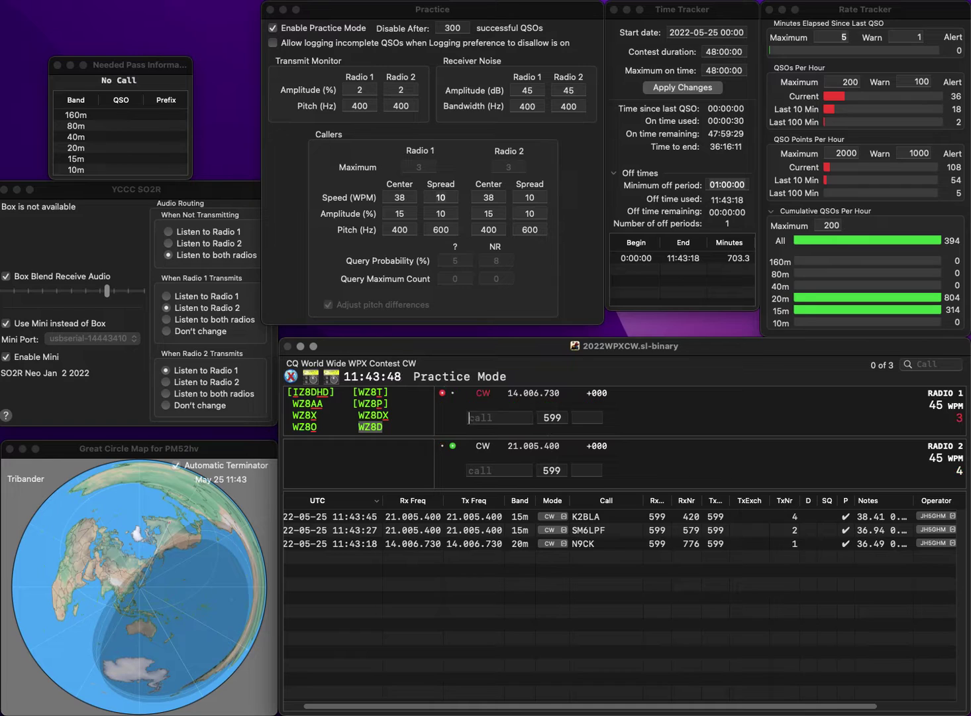
{"action": "type", "text": "M0BOB"}
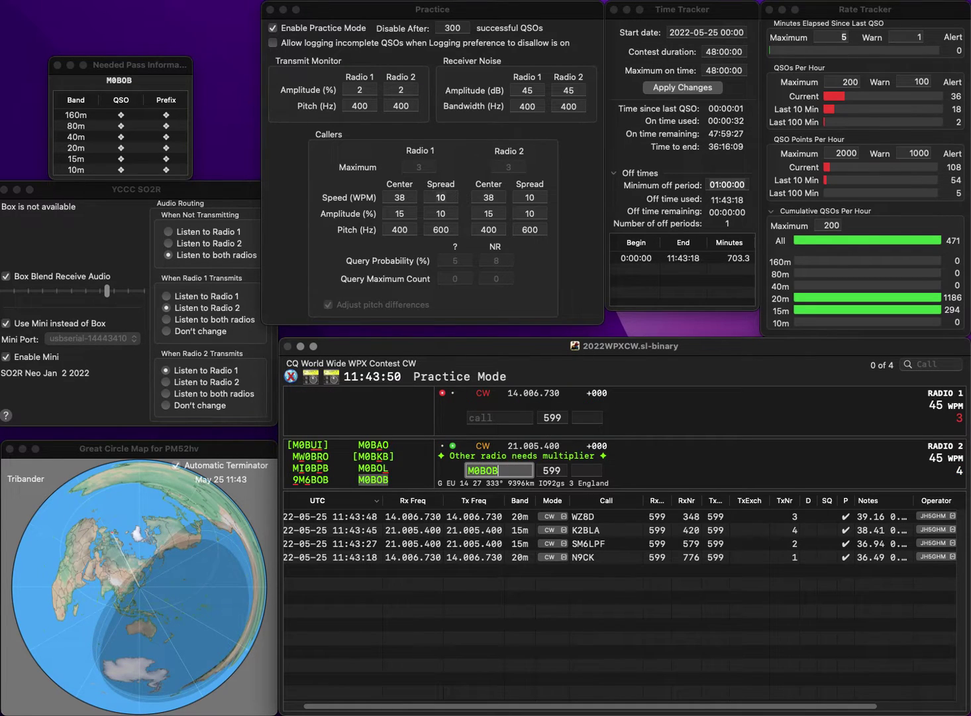
{"action": "key", "text": "Return"}
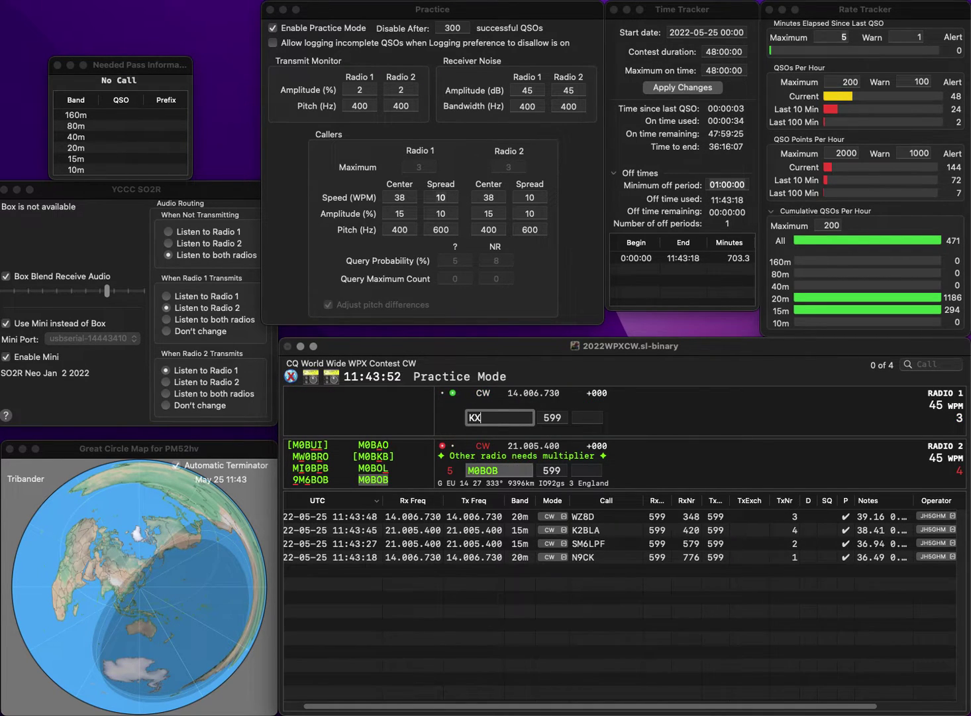
{"action": "type", "text": "KX2A"}
{"action": "key", "text": "Return"}
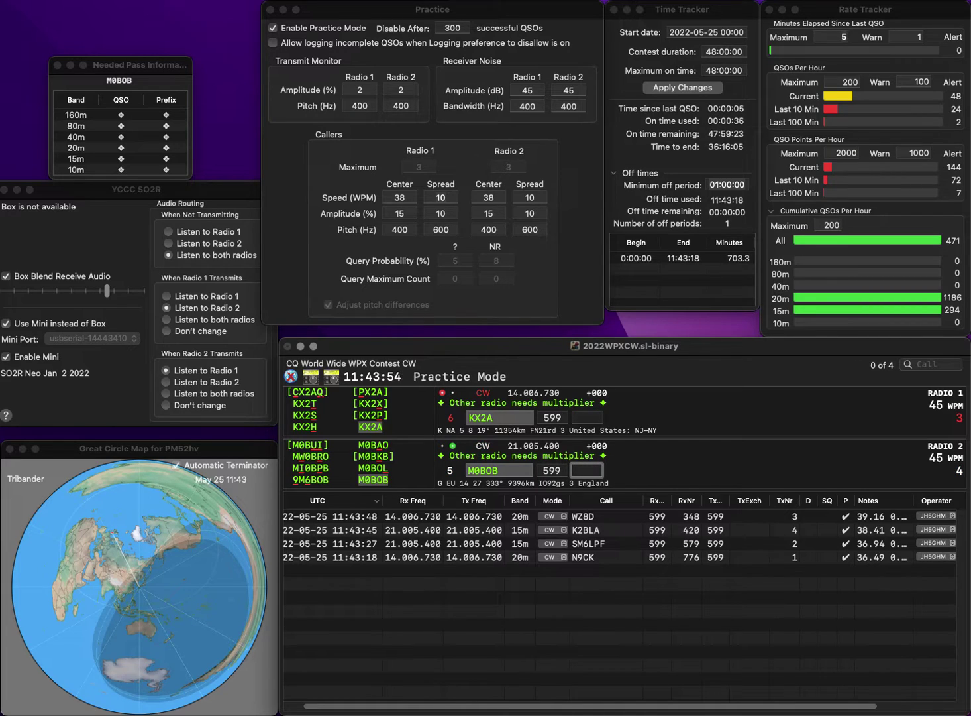
{"action": "type", "text": "33"}
{"action": "key", "text": "Return"}
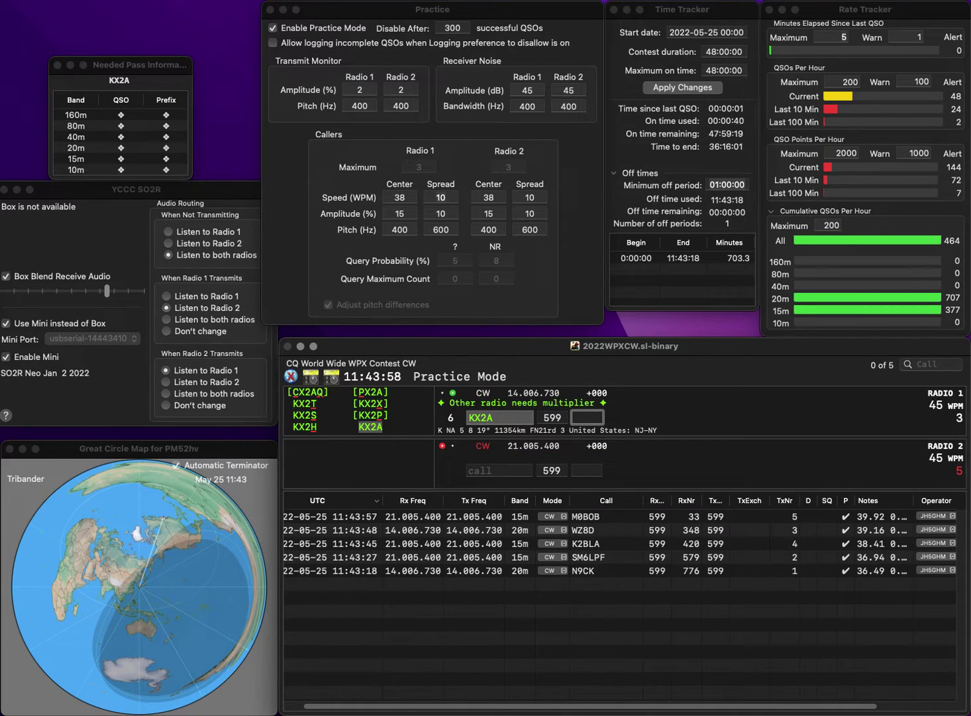
{"action": "type", "text": "160"}
{"action": "key", "text": "Return"}
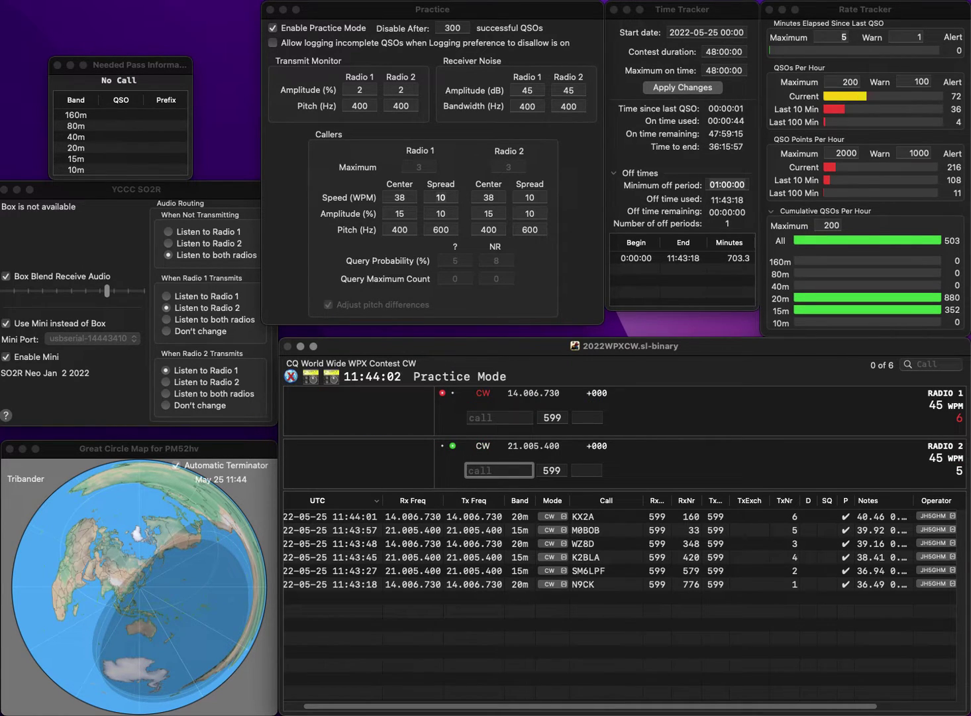
- Send on 15m, call N4JT on 20m, and send N5PJR on 15m
{"action": "type", "text": "R"}
{"action": "key", "text": "Return"}
{"action": "type", "text": "N"}
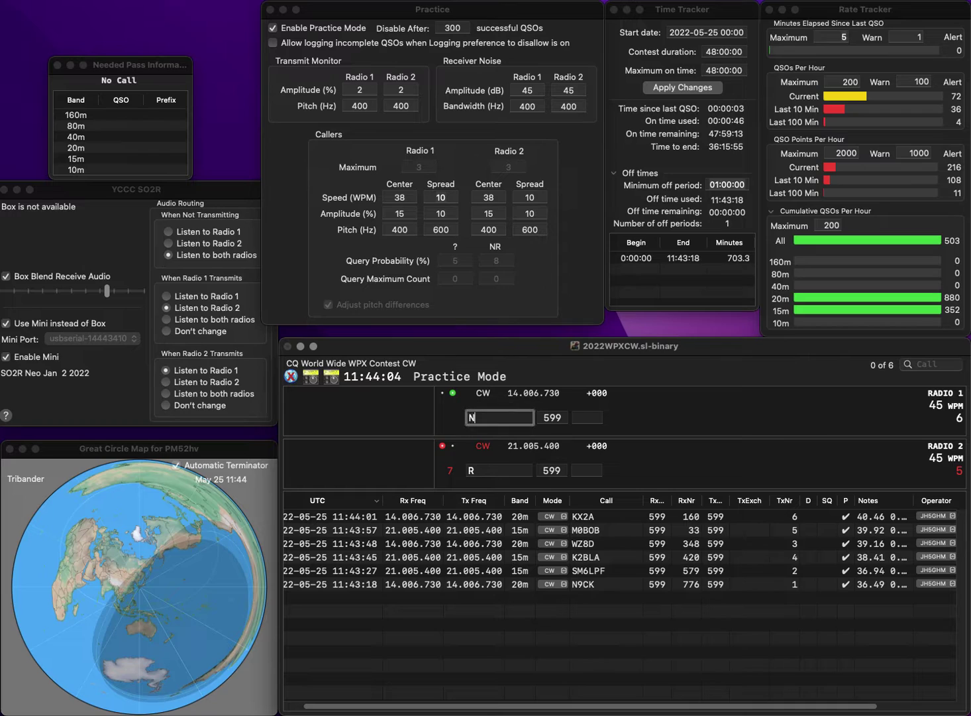
{"action": "type", "text": "4JT"}
{"action": "key", "text": "Return"}
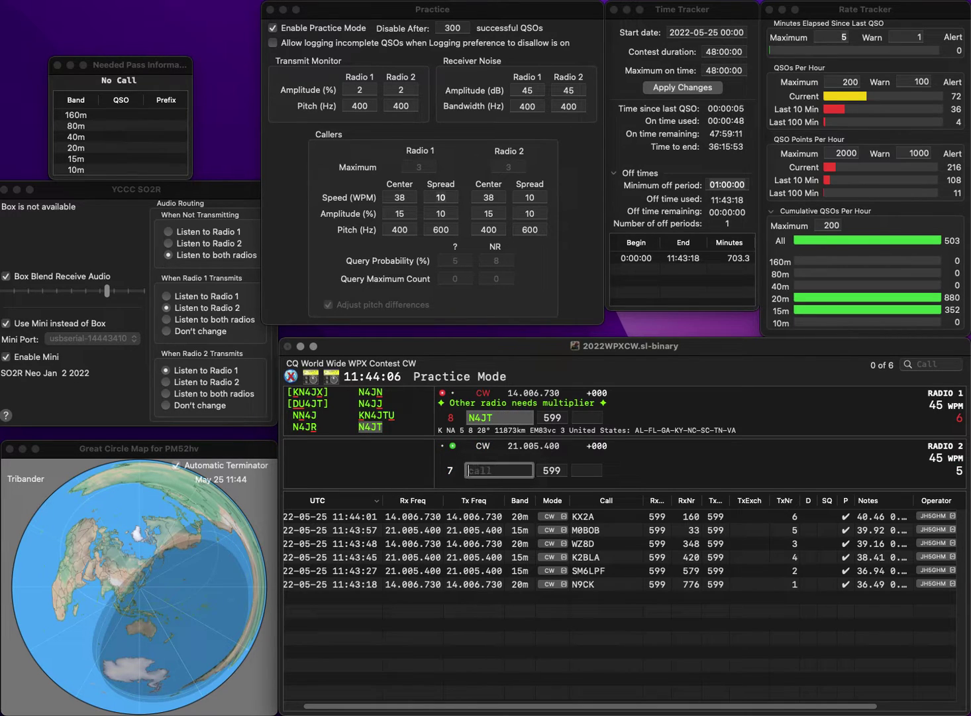
{"action": "type", "text": "PJR"}
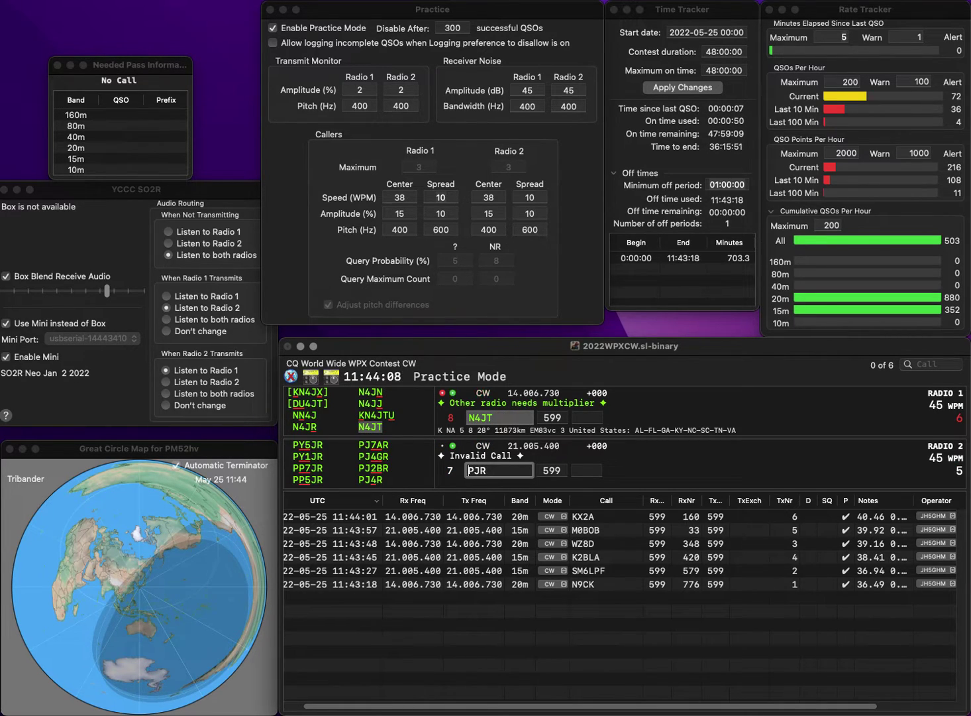
{"action": "key", "text": "super+Left"}
{"action": "type", "text": "N5"}
{"action": "key", "text": "Return"}
{"action": "type", "text": "2"}
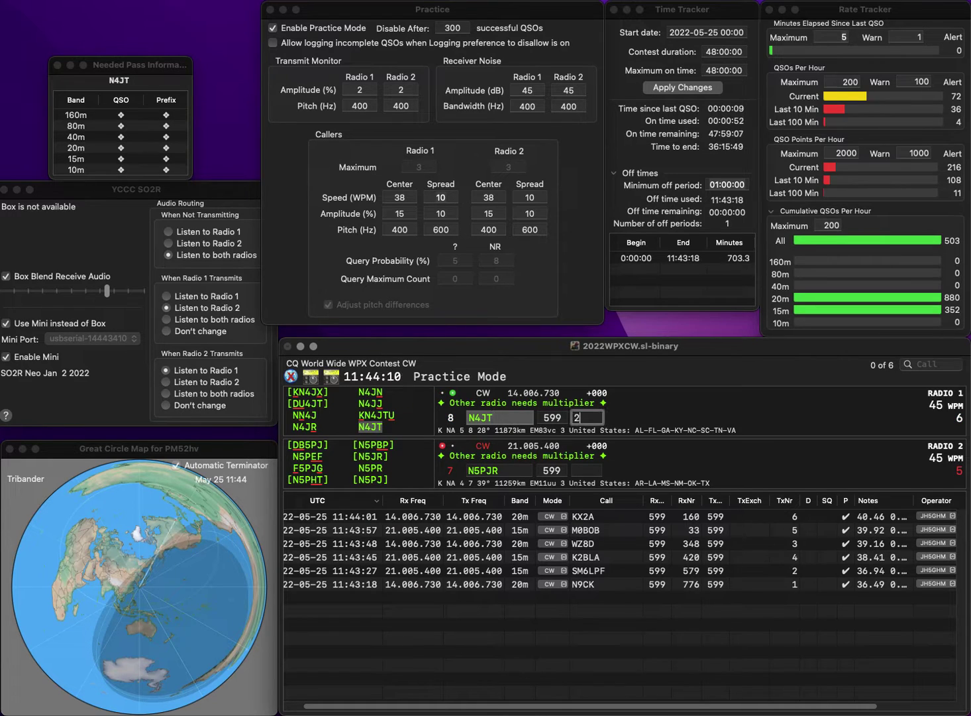
{"action": "type", "text": "43"}
{"action": "key", "text": "Return"}
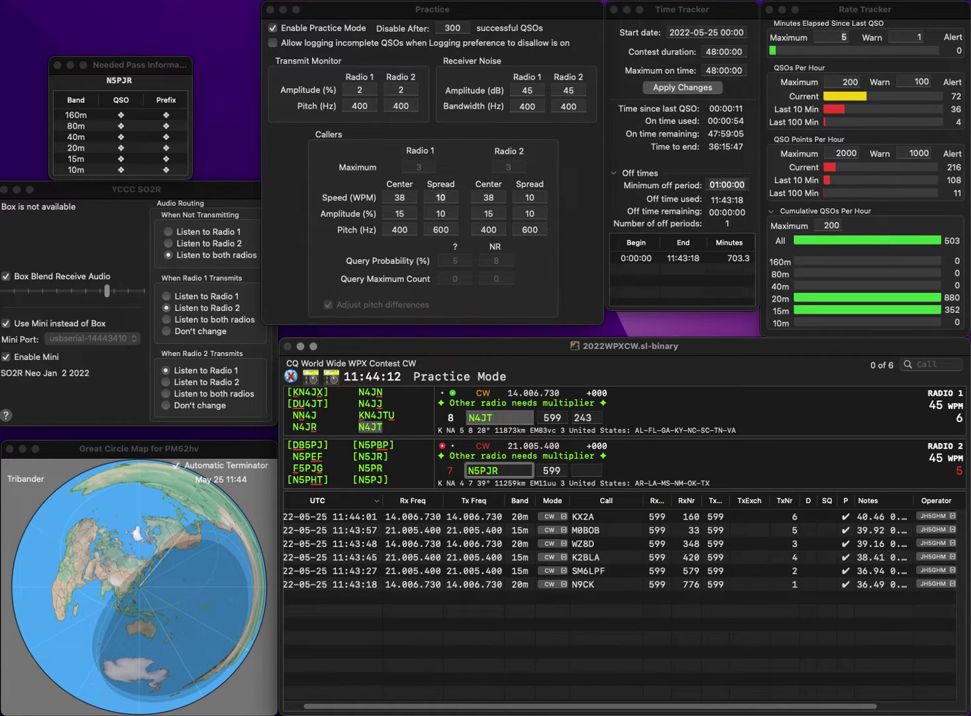
{"action": "key", "text": "BackSpace"}
{"action": "key", "text": "BackSpace"}
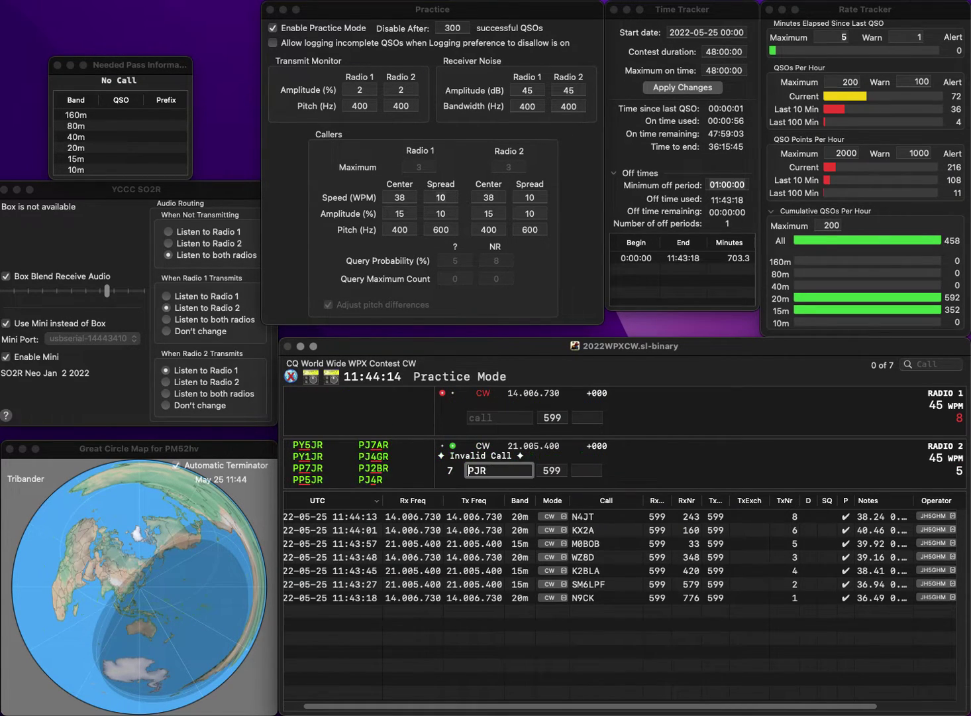
{"action": "type", "text": "W5"}
{"action": "key", "text": "BackSpace"}
{"action": "type", "text": "4"}
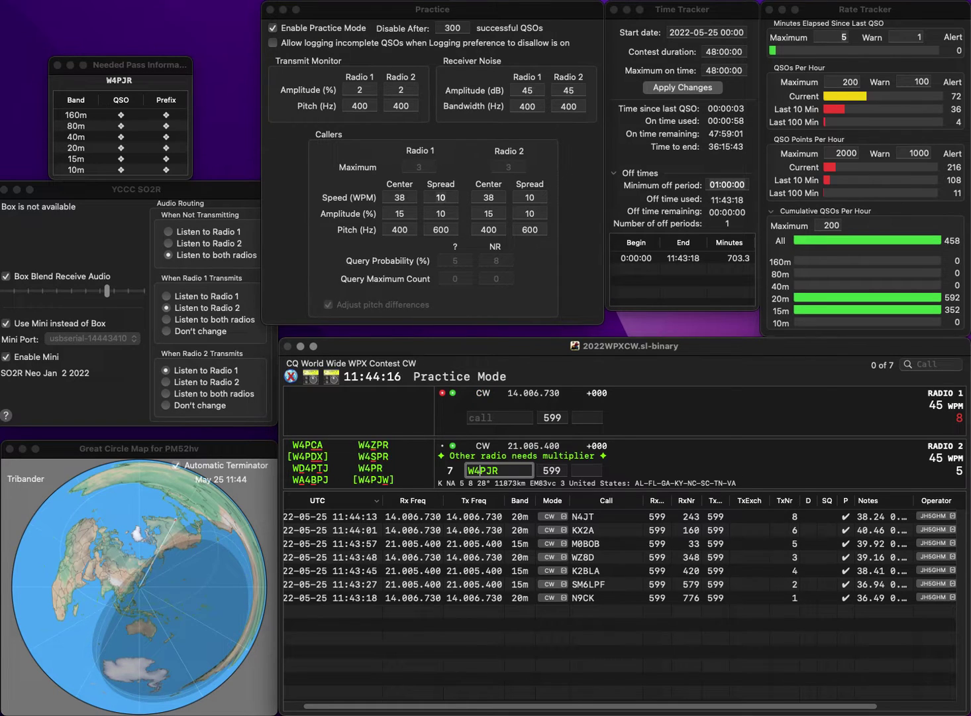
{"action": "key", "text": "Return"}
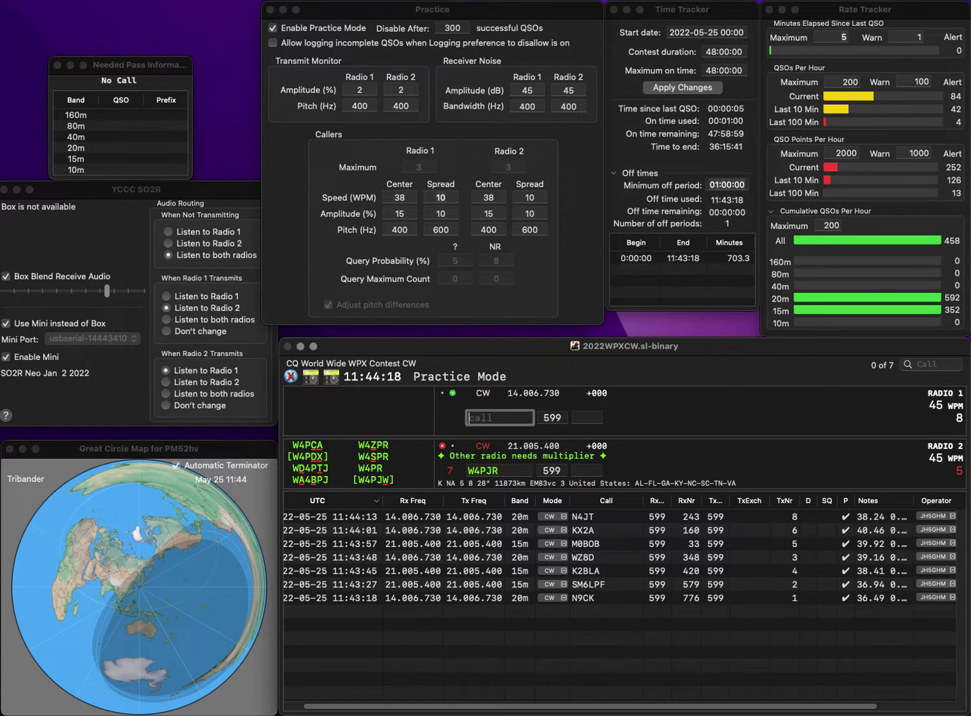
{"action": "type", "text": "7J"}
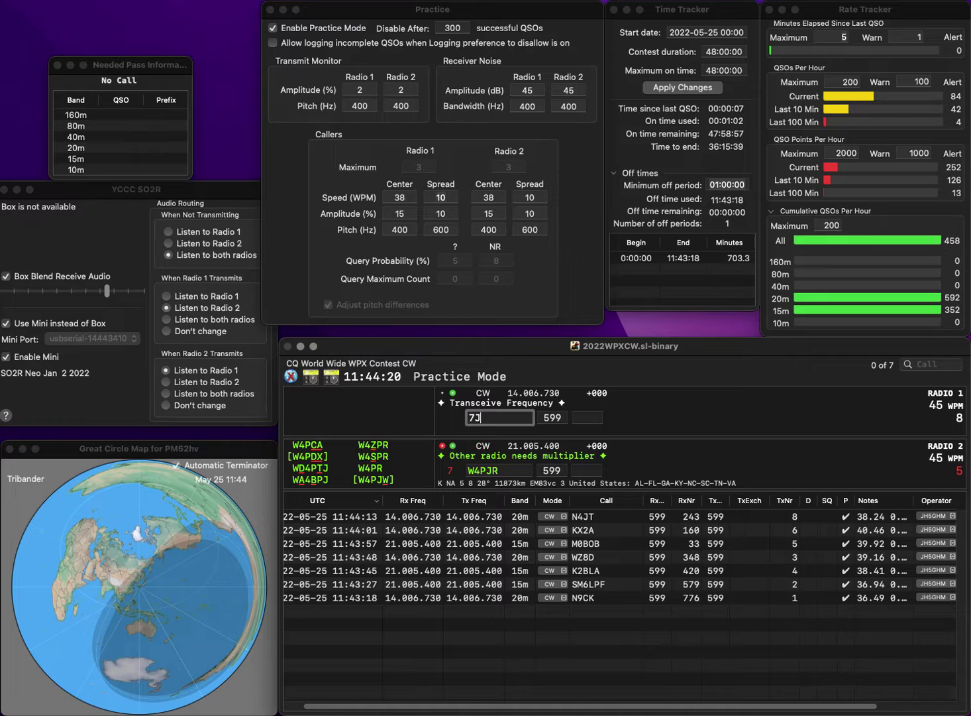
{"action": "type", "text": "C"}
{"action": "key", "text": "Return"}
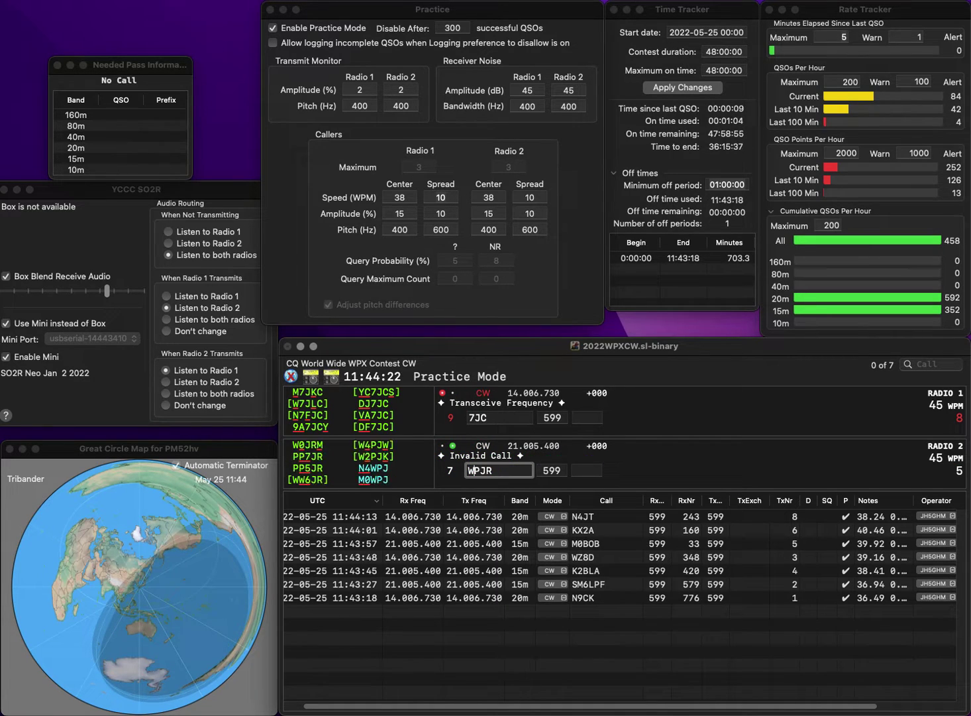
{"action": "type", "text": "R"}
{"action": "key", "text": "BackSpace"}
{"action": "type", "text": "5"}
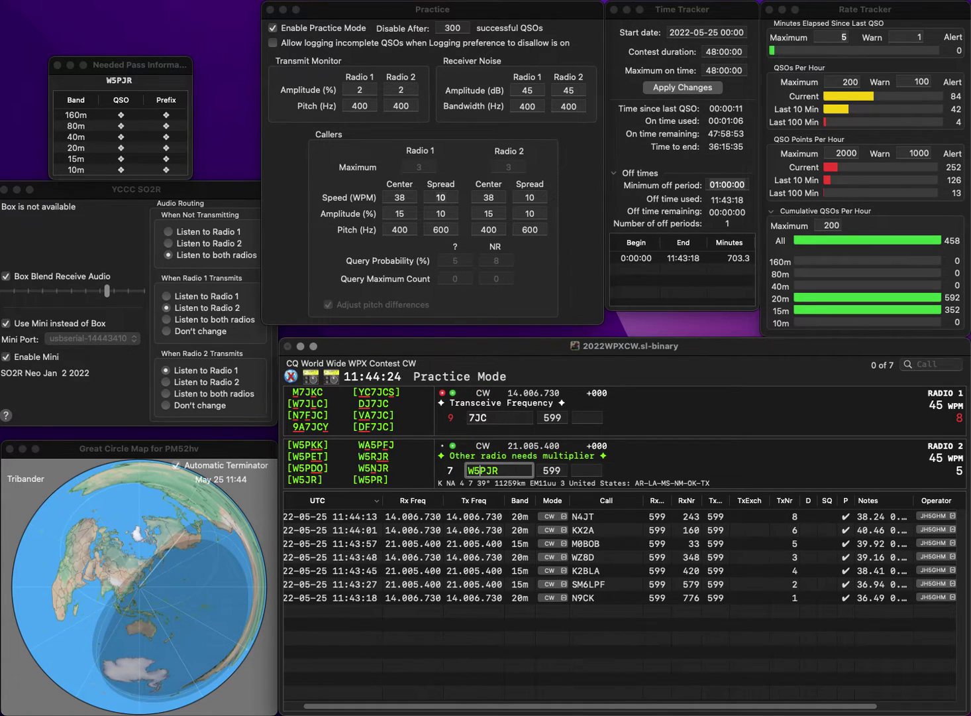
{"action": "key", "text": "Right"}
{"action": "key", "text": "BackSpace"}
{"action": "type", "text": "R"}
{"action": "key", "text": "Return"}
{"action": "key", "text": "Home"}
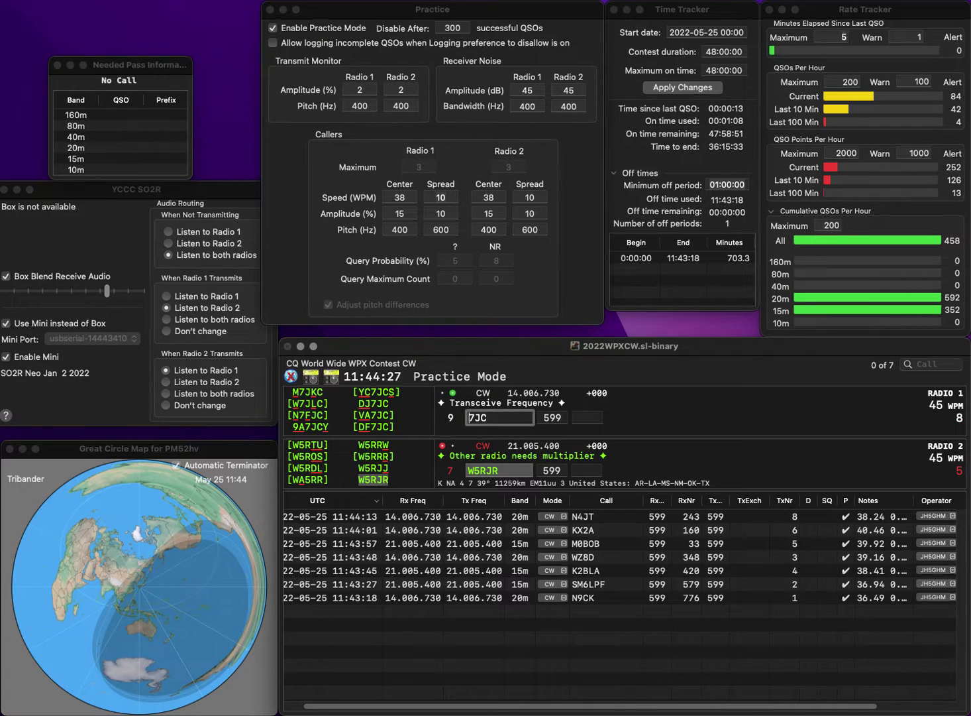
{"action": "type", "text": "VA"}
{"action": "key", "text": "Return"}
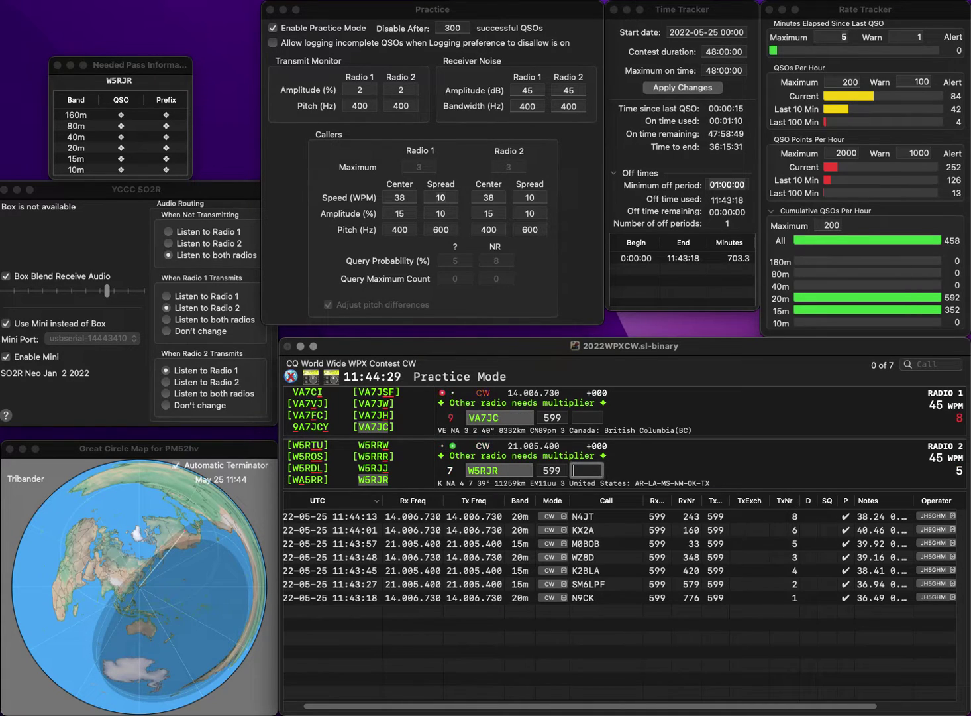
{"action": "type", "text": "4"}
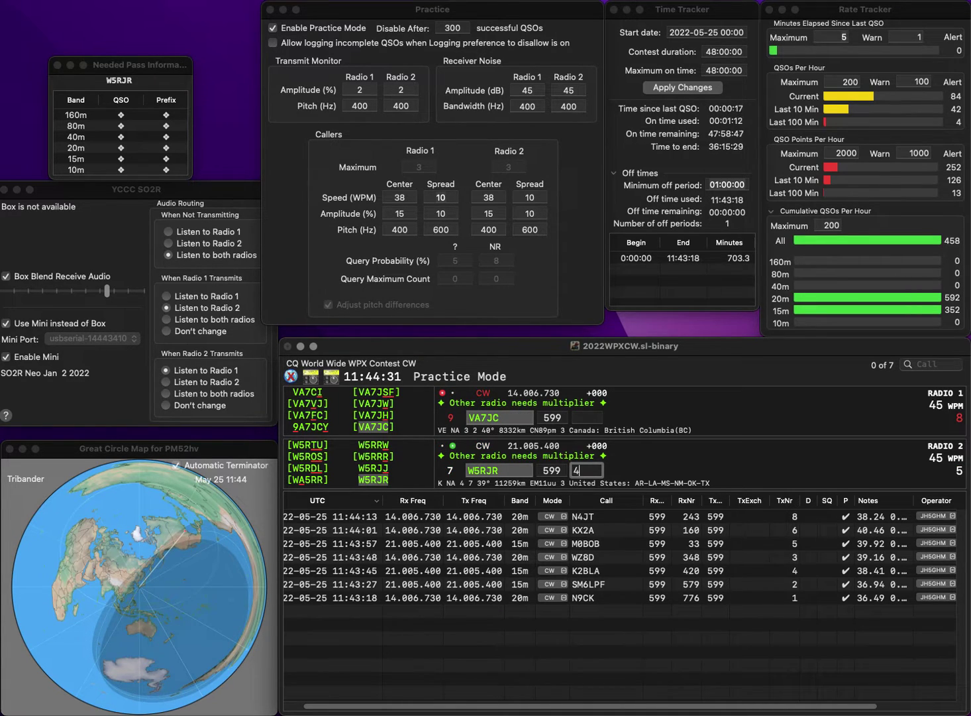
{"action": "type", "text": "56"}
{"action": "key", "text": "Return"}
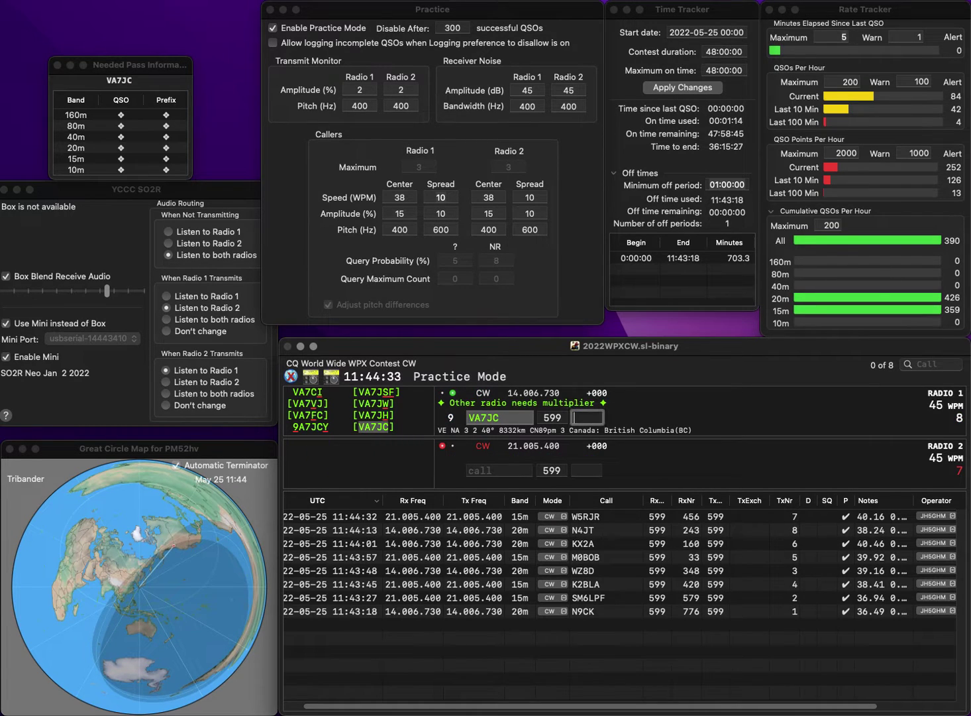
{"action": "type", "text": "31"}
{"action": "key", "text": "Return"}
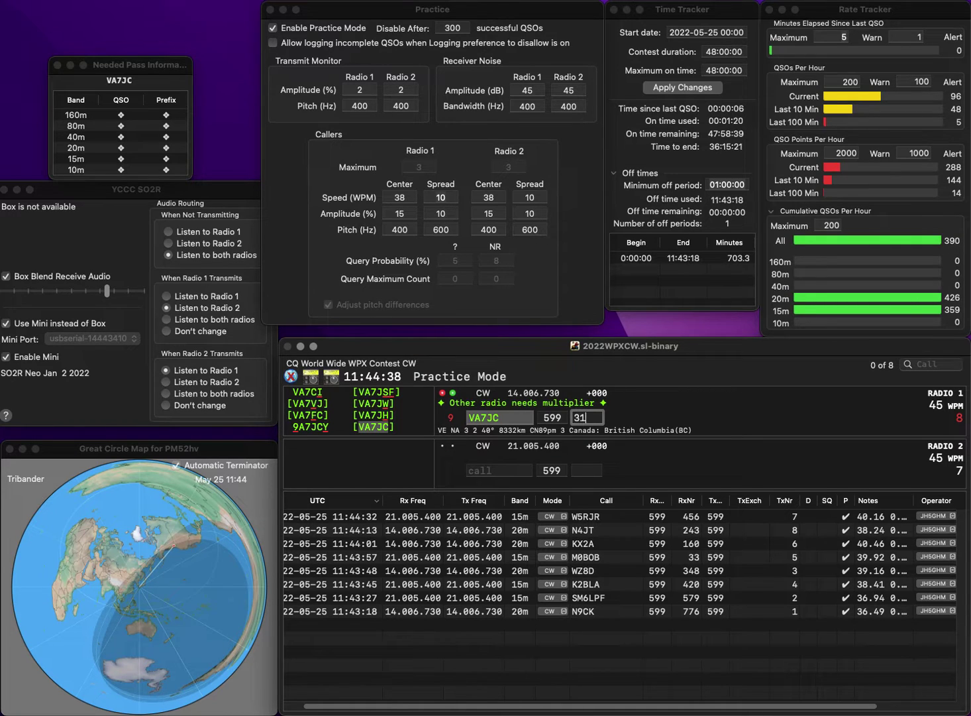
{"action": "key", "text": "Return"}
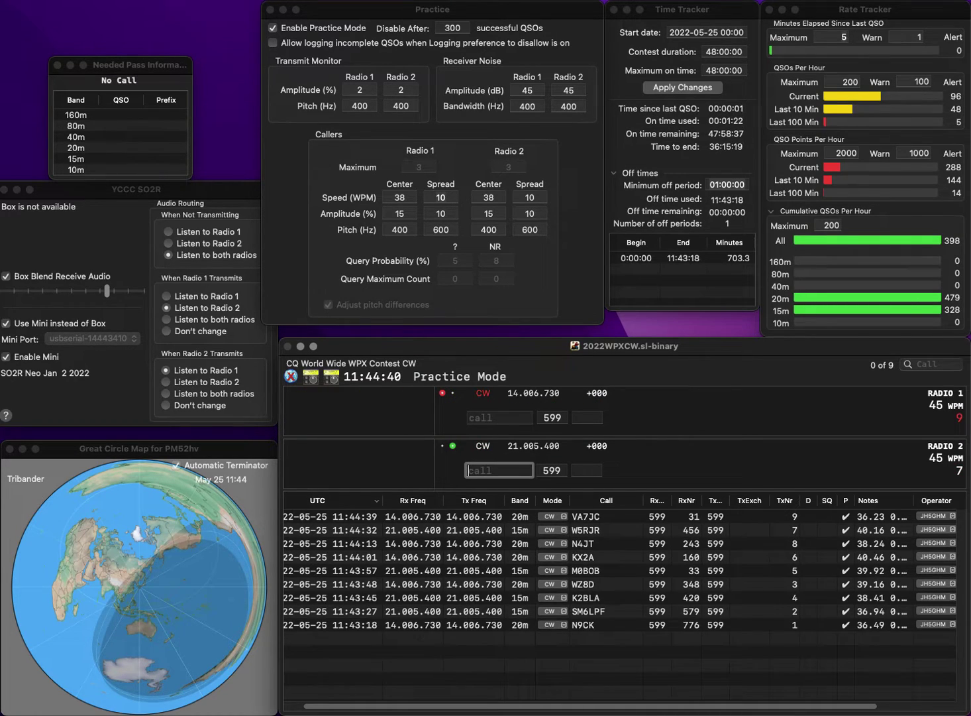
{"action": "type", "text": "JQQ"}
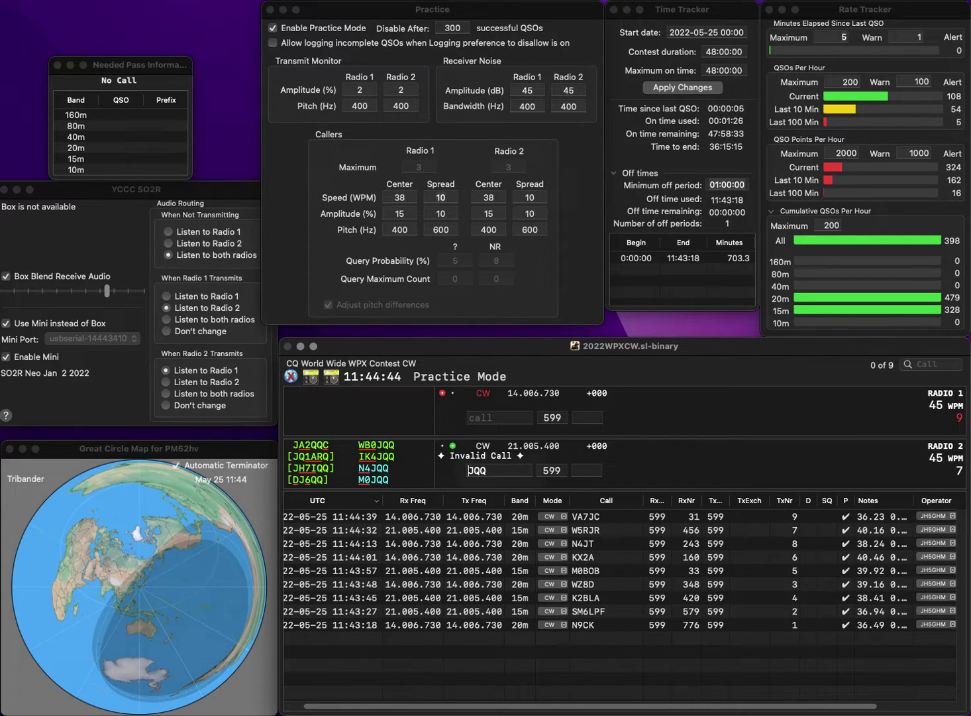
{"action": "key", "text": "Home"}
{"action": "type", "text": "IK4KN7Y"}
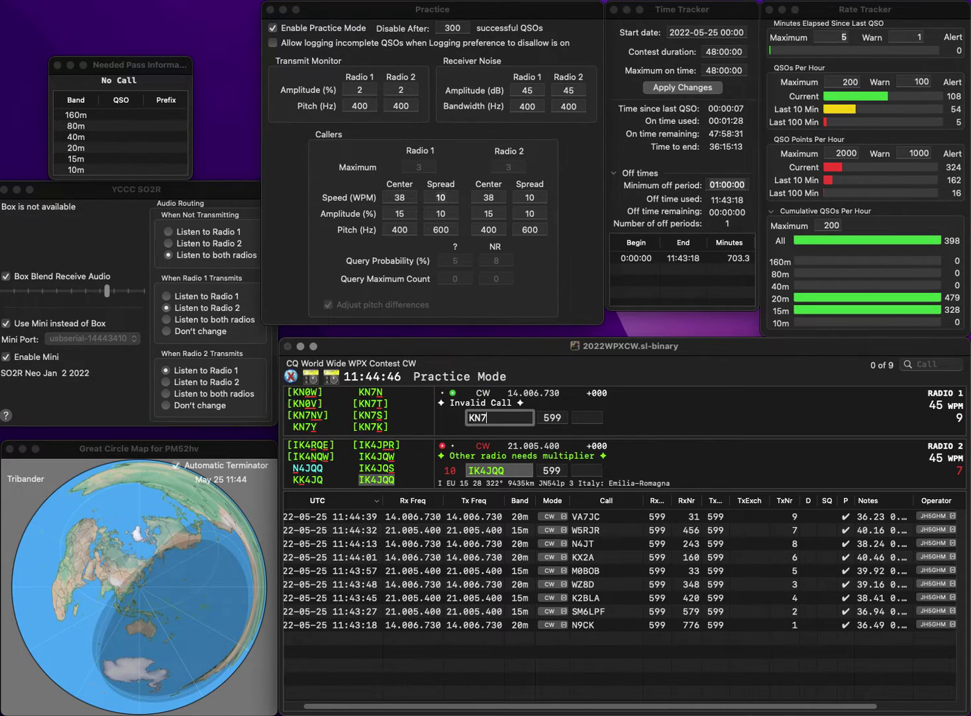
{"action": "key", "text": "space"}
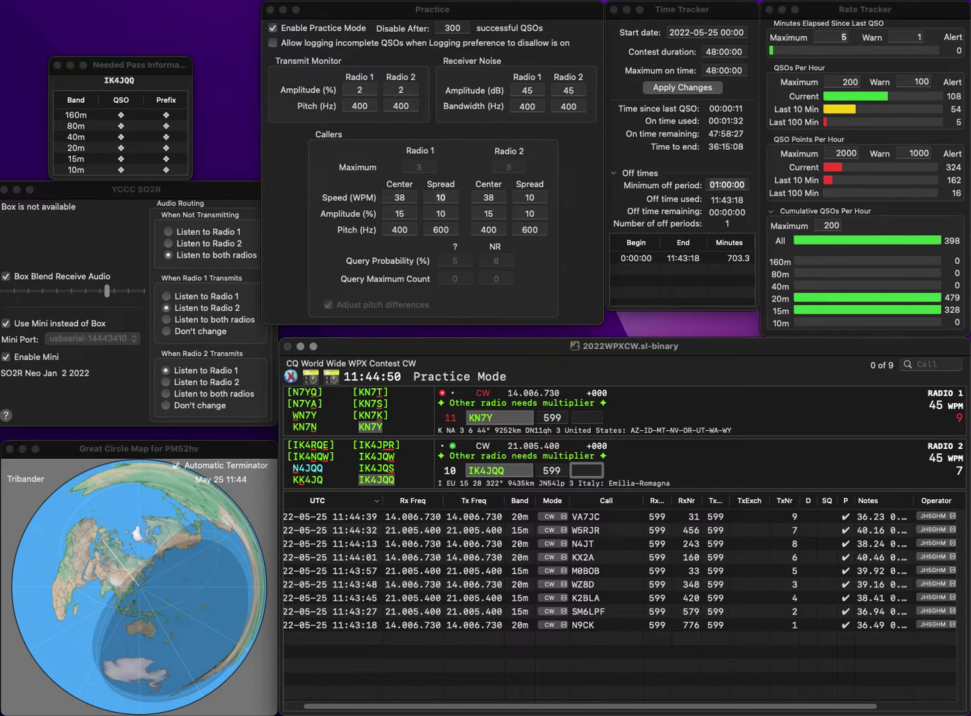
{"action": "type", "text": "271"}
{"action": "key", "text": "Return"}
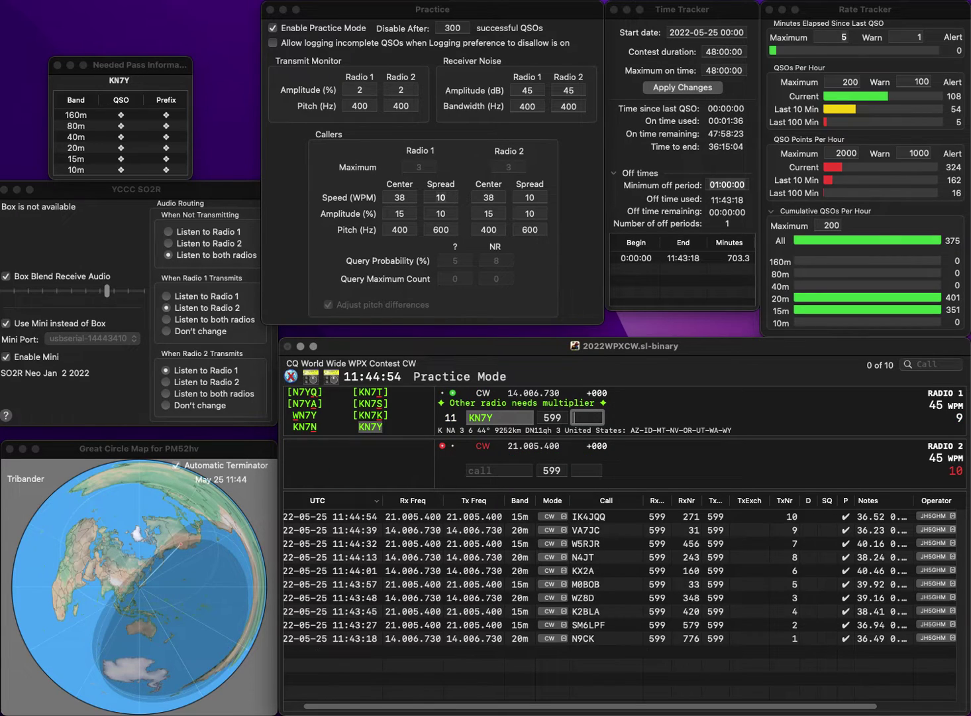
{"action": "type", "text": "518"}
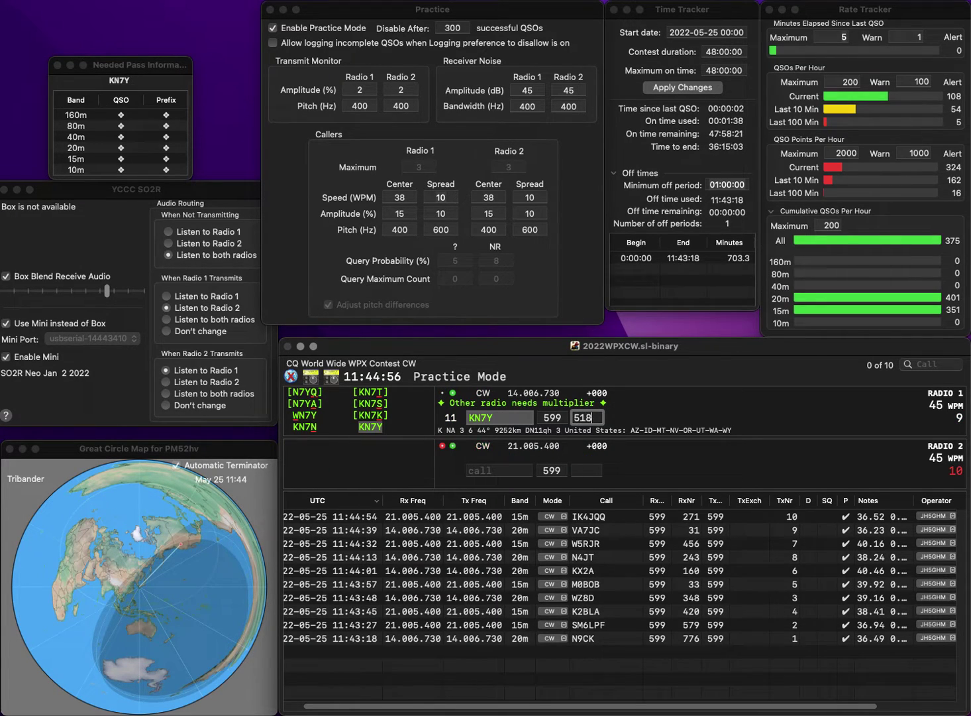
{"action": "key", "text": "Return"}
{"action": "type", "text": "PA0PIW"}
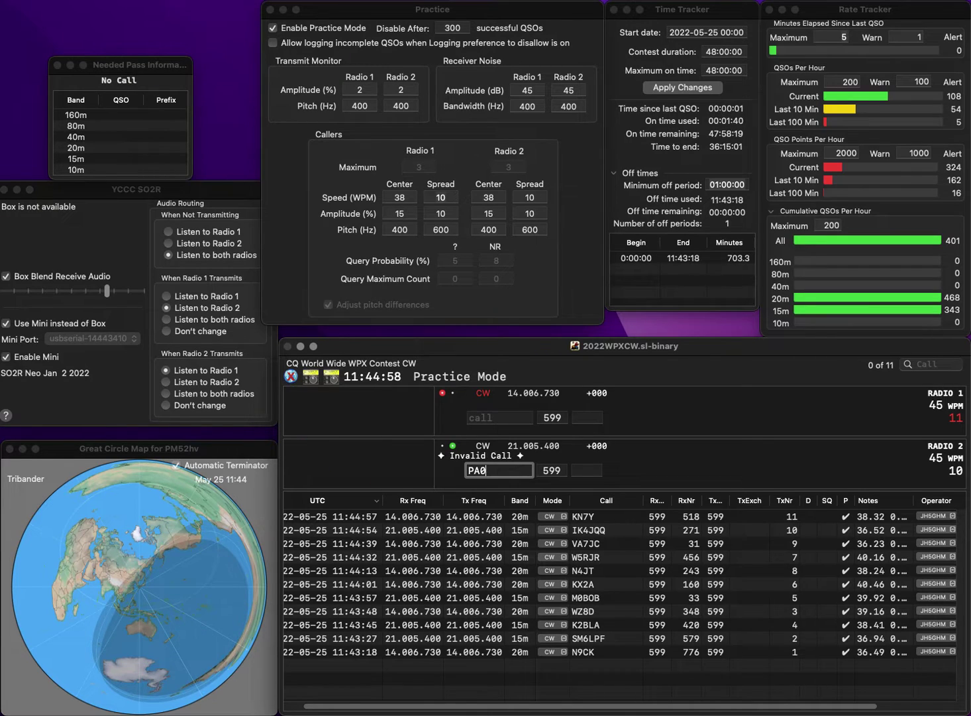
{"action": "key", "text": "Return"}
{"action": "type", "text": "KD1NN"}
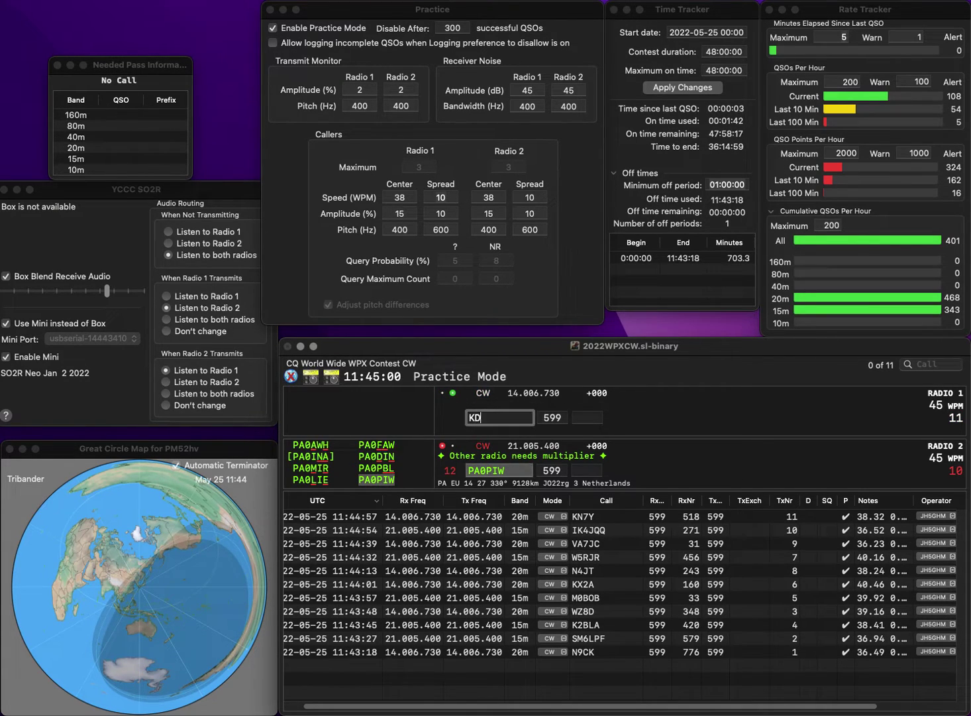
{"action": "key", "text": "Tab"}
{"action": "key", "text": "Tab"}
{"action": "key", "text": "Tab"}
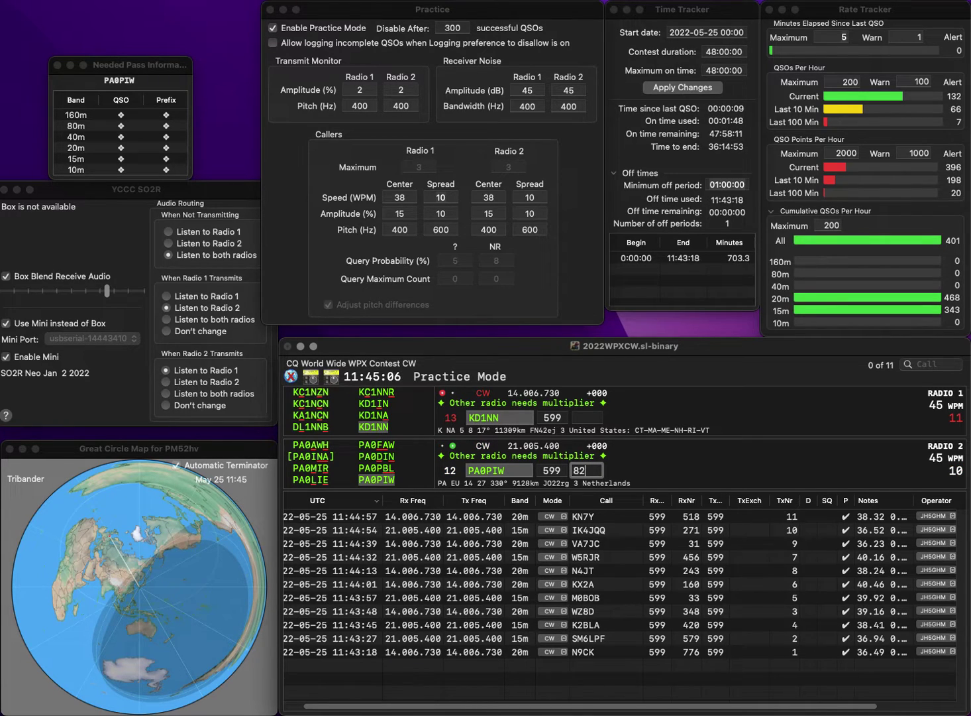
{"action": "key", "text": "Return"}
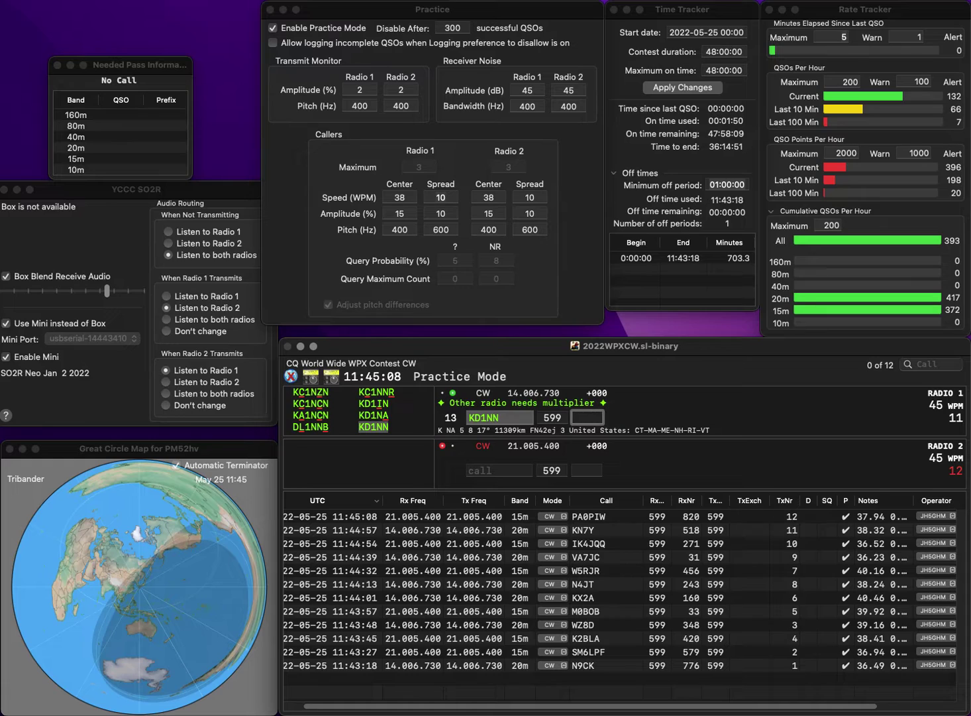
{"action": "type", "text": "94"}
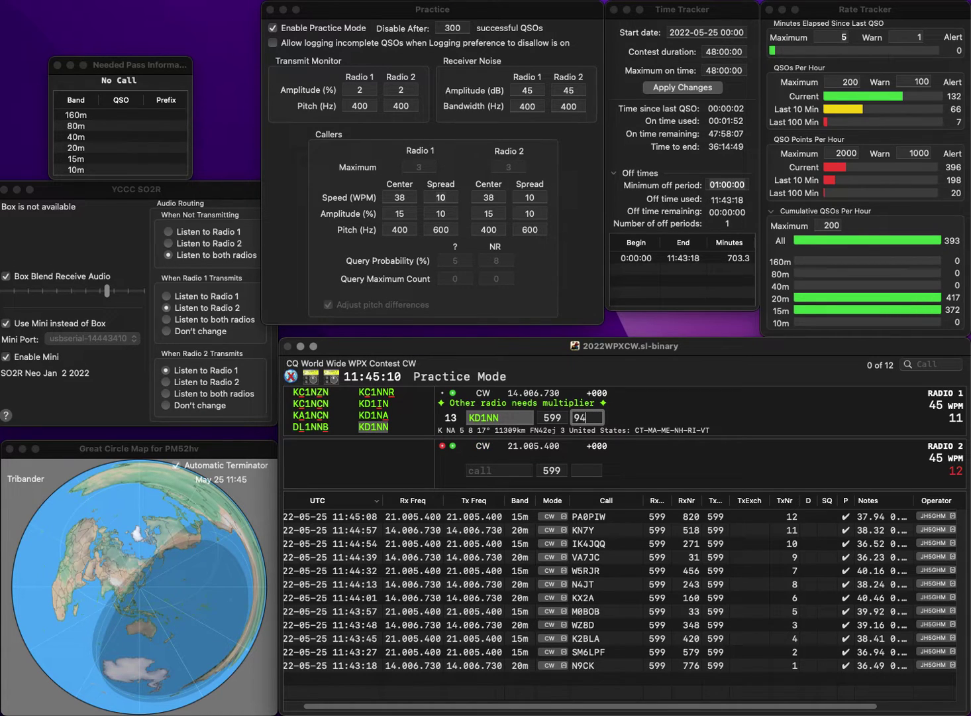
{"action": "type", "text": "9"}
{"action": "key", "text": "Return"}
- Work DK4JV on radio 2 and RL30FO on radio 1, logging exchanges 470 and 371
{"action": "type", "text": "4J"}
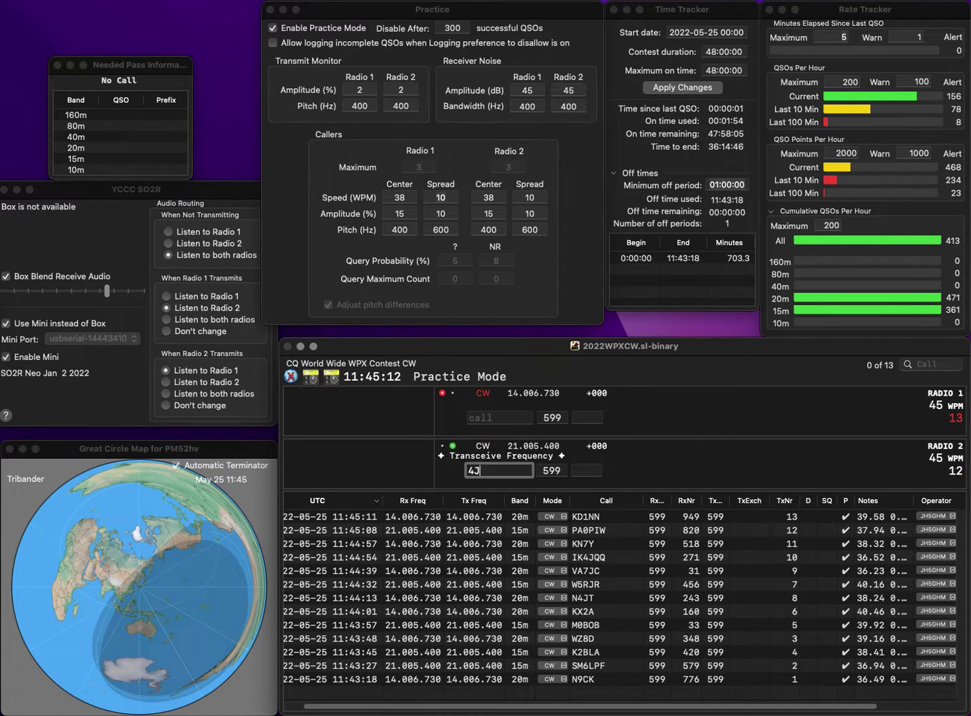
{"action": "type", "text": "V"}
{"action": "key", "text": "Home"}
{"action": "type", "text": "DK"}
{"action": "key", "text": "Return"}
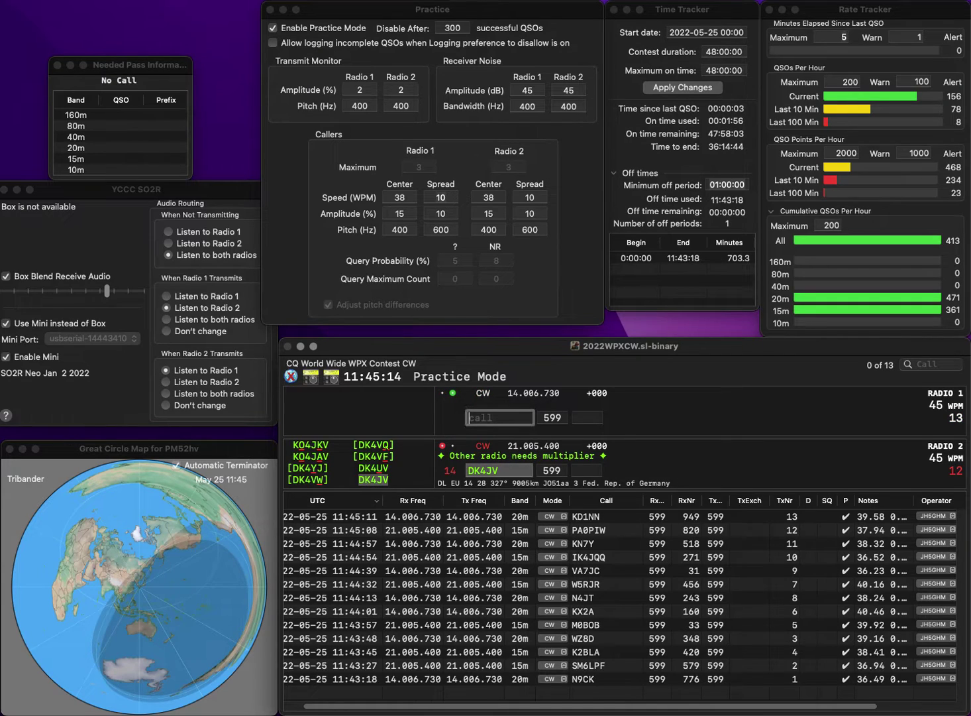
{"action": "type", "text": "RL3"}
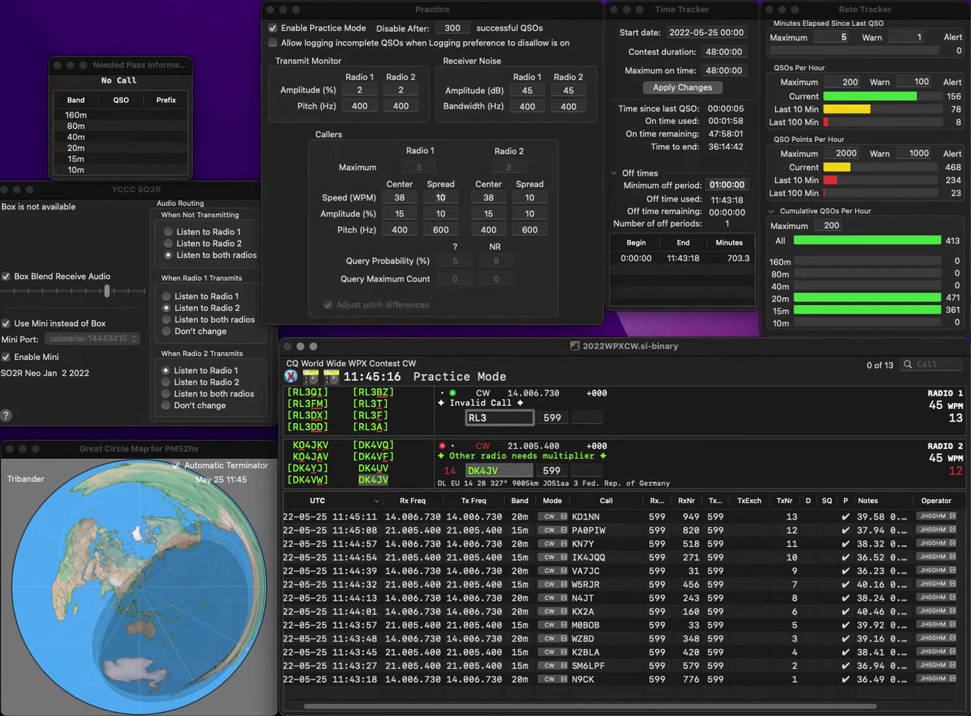
{"action": "type", "text": "0FO"}
{"action": "key", "text": "Return"}
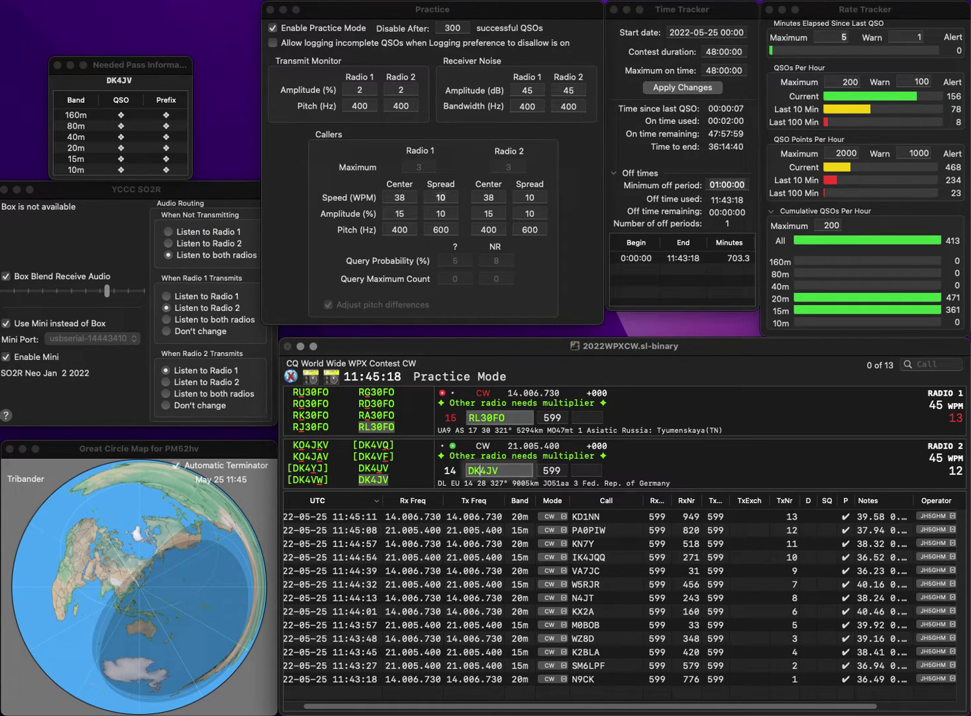
{"action": "key", "text": "space"}
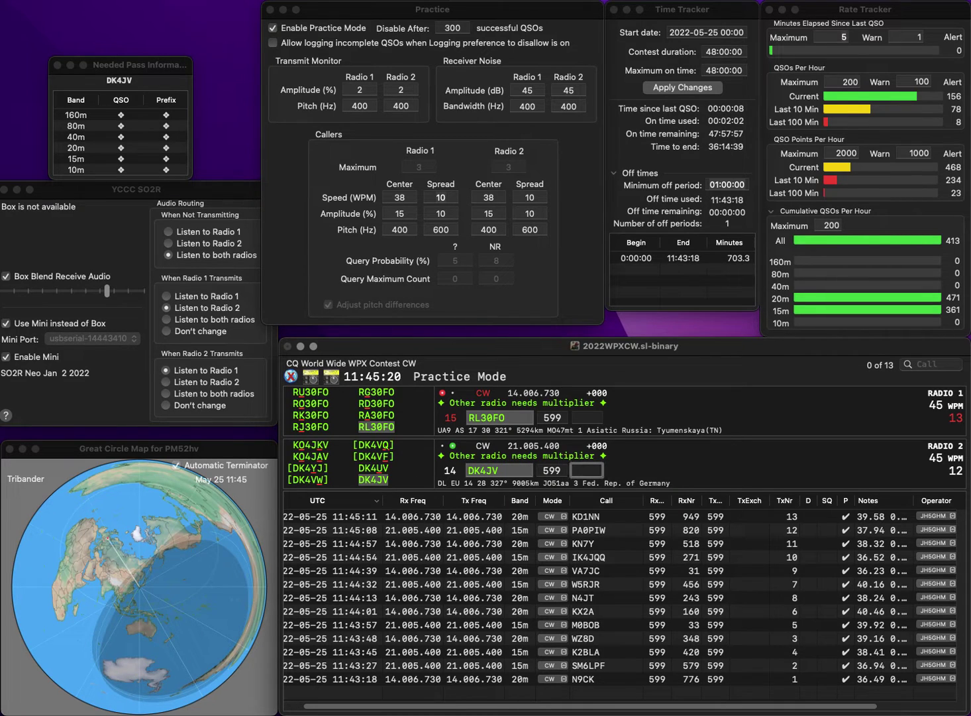
{"action": "type", "text": "47"}
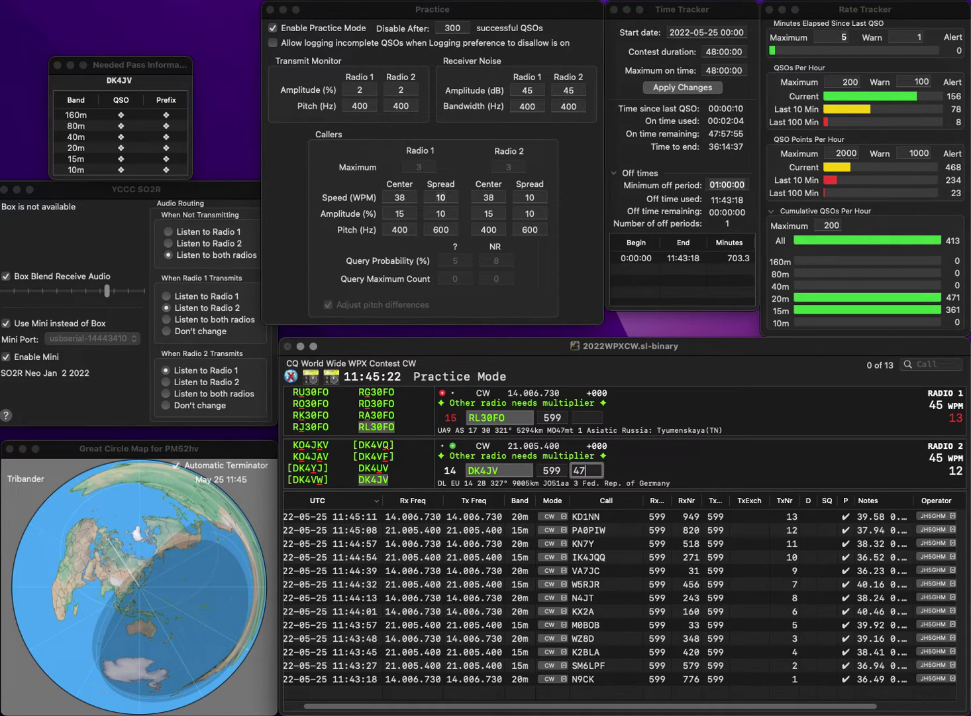
{"action": "type", "text": "0"}
{"action": "key", "text": "Return"}
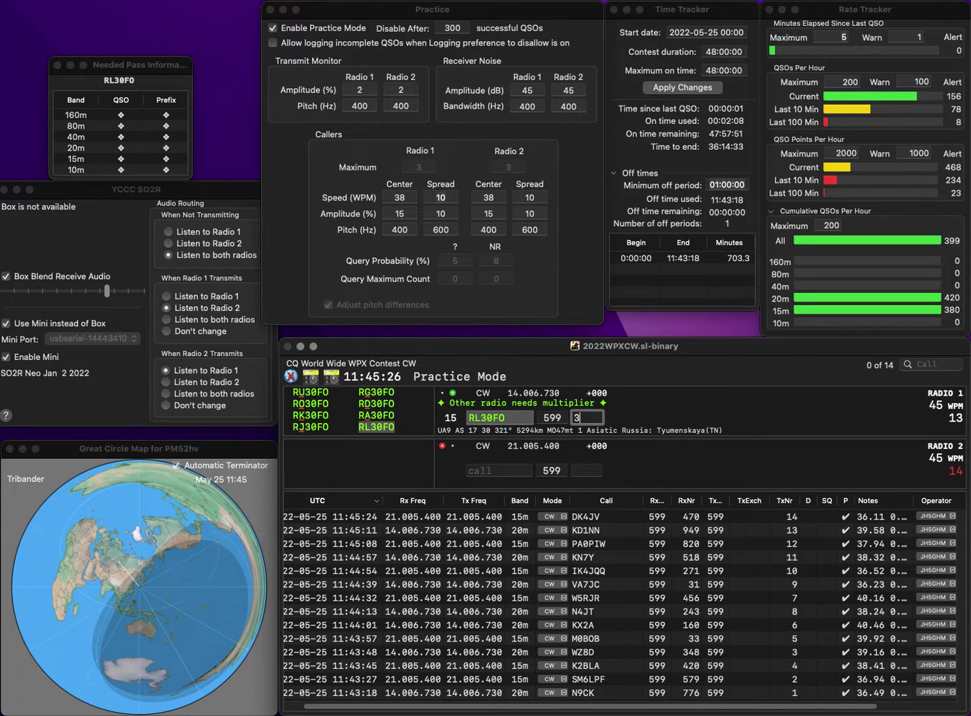
{"action": "type", "text": "371"}
{"action": "key", "text": "Tab"}
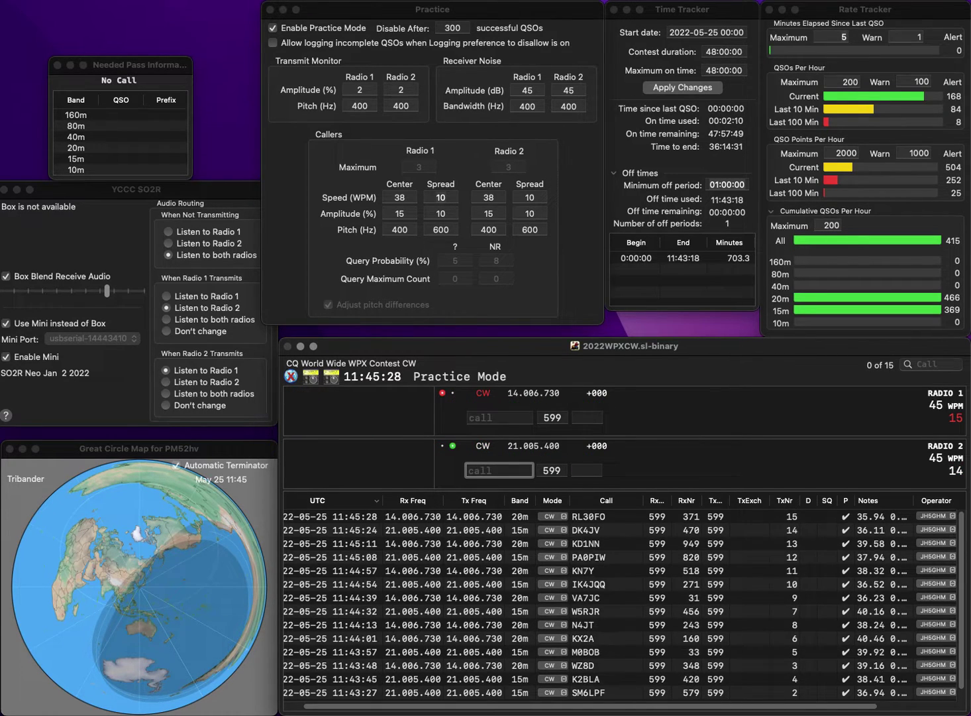
- Call LZ2GA and HLRUI, log LZ2GA with exchange 735, and resend to HRRUI
{"action": "type", "text": "Z2"}
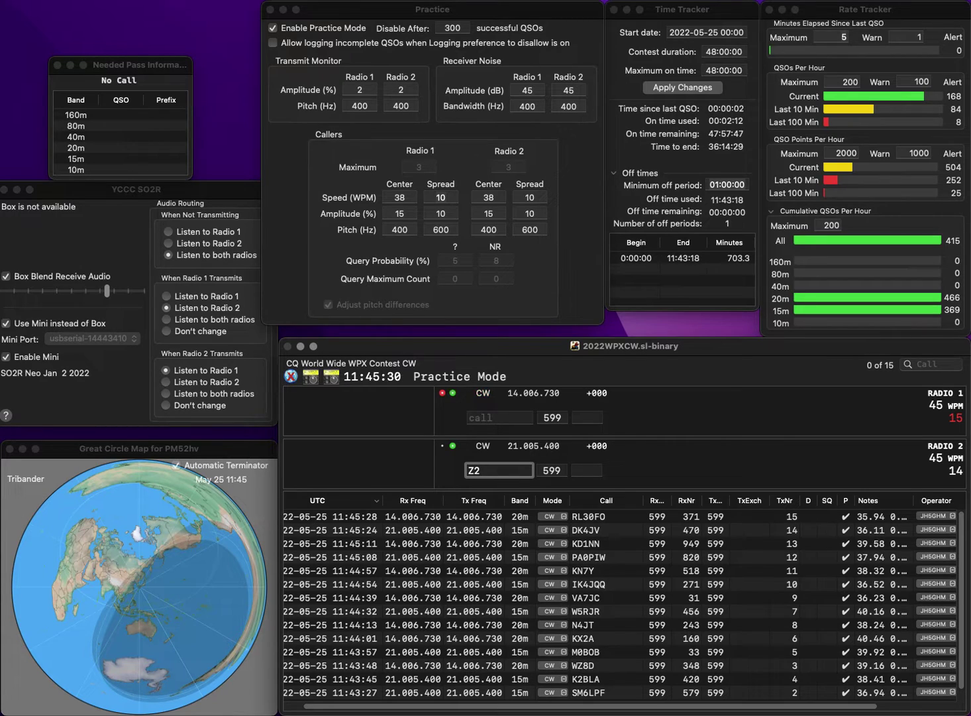
{"action": "type", "text": "GA"}
{"action": "key", "text": "Home"}
{"action": "type", "text": "L"}
{"action": "key", "text": "Return"}
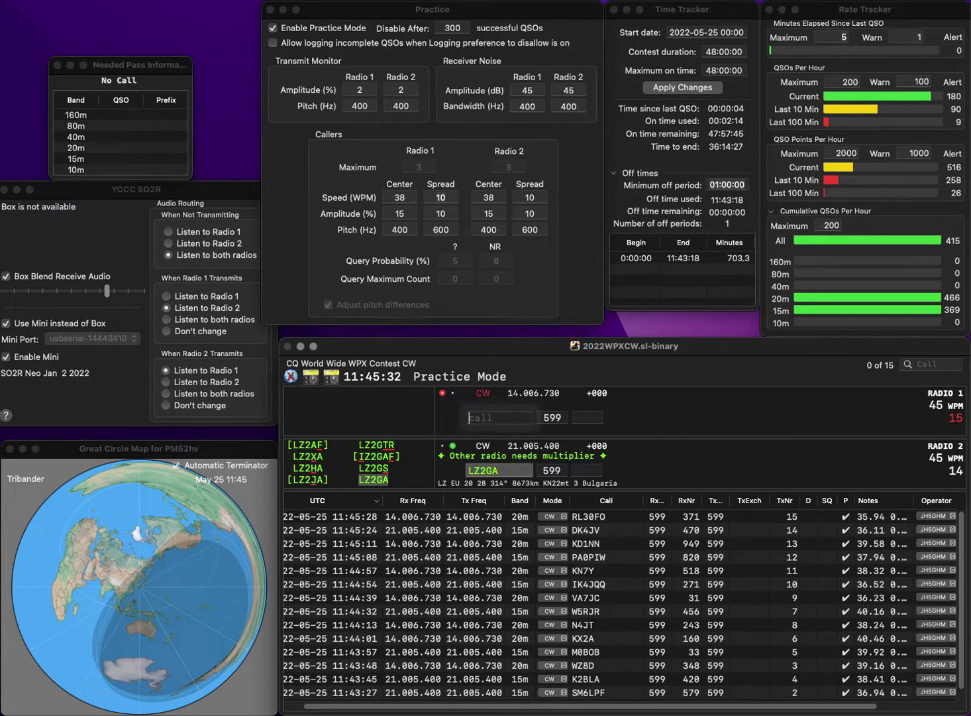
{"action": "type", "text": "H"}
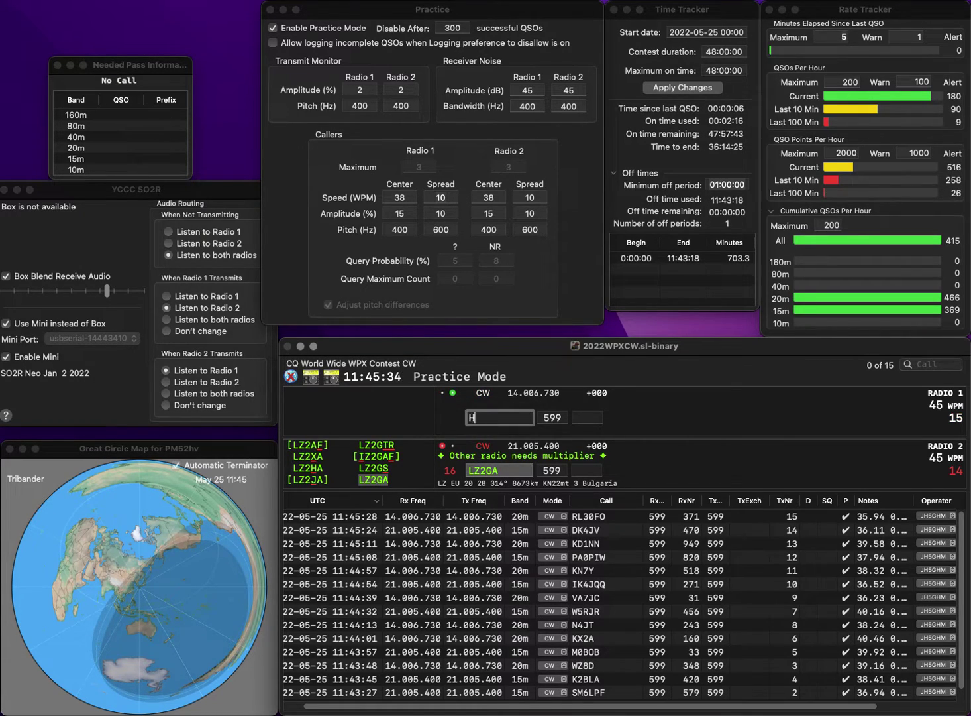
{"action": "type", "text": "LRUI"}
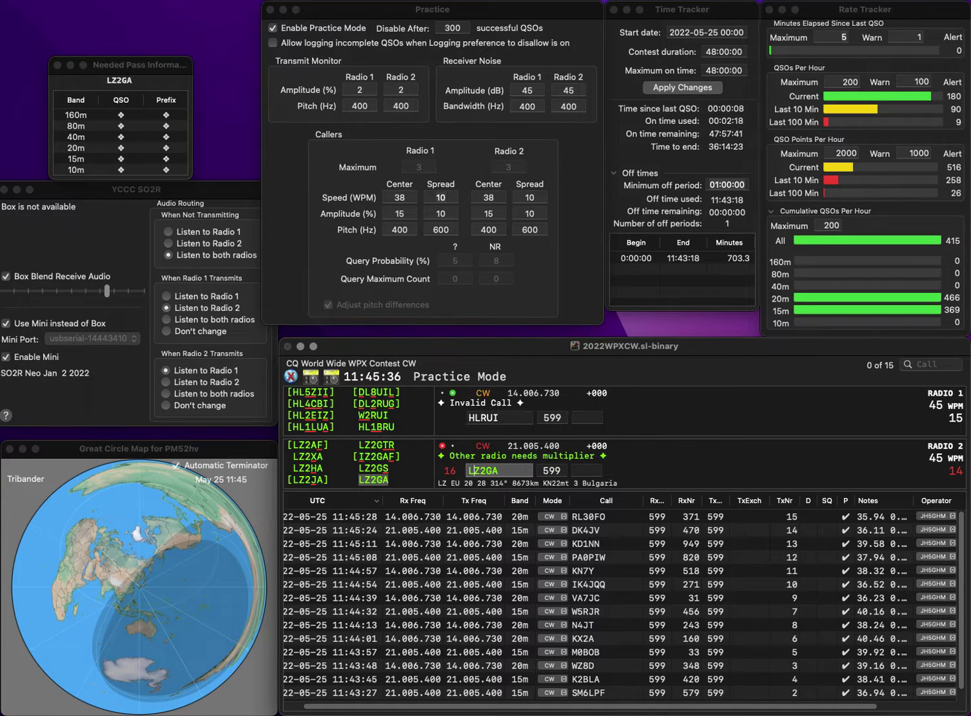
{"action": "key", "text": "Return"}
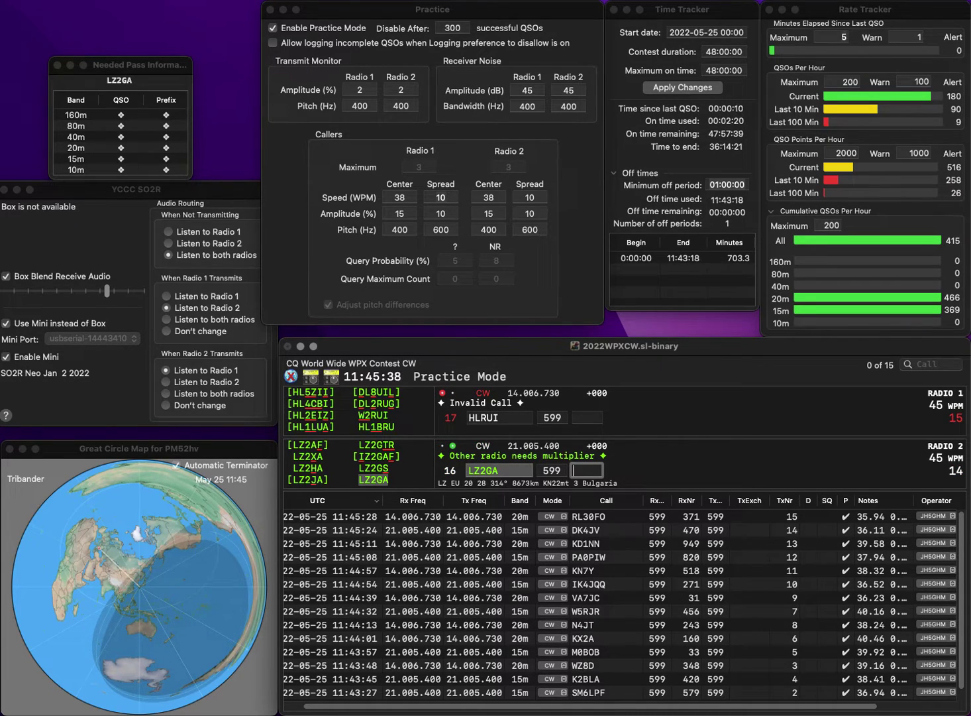
{"action": "key", "text": "Return"}
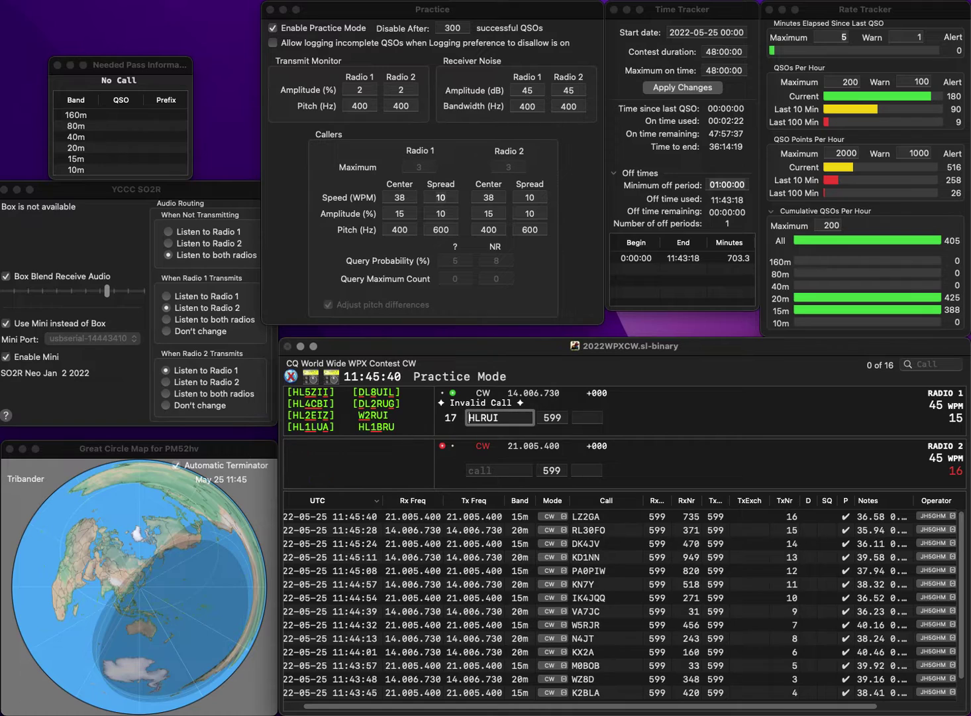
{"action": "type", "text": "R"}
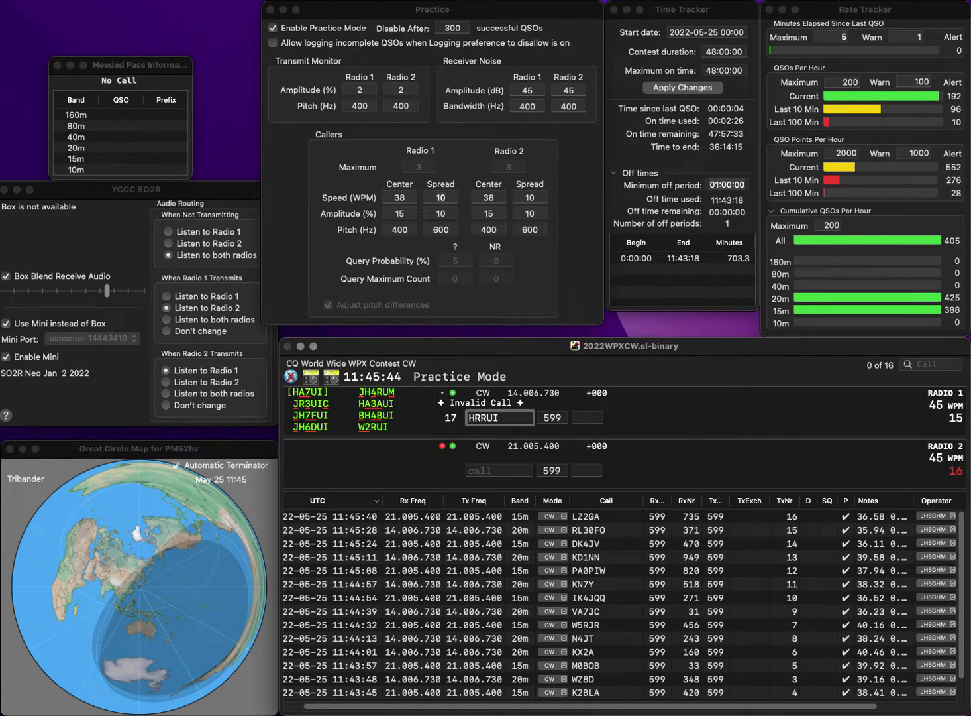
{"action": "key", "text": "Return"}
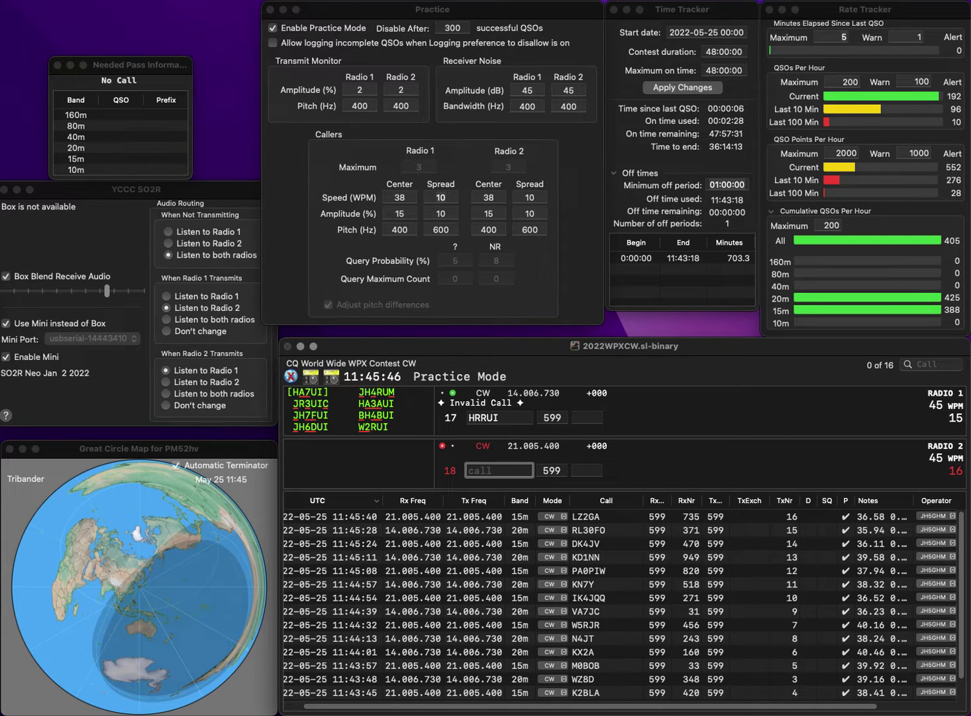
{"action": "type", "text": "N3SAY"}
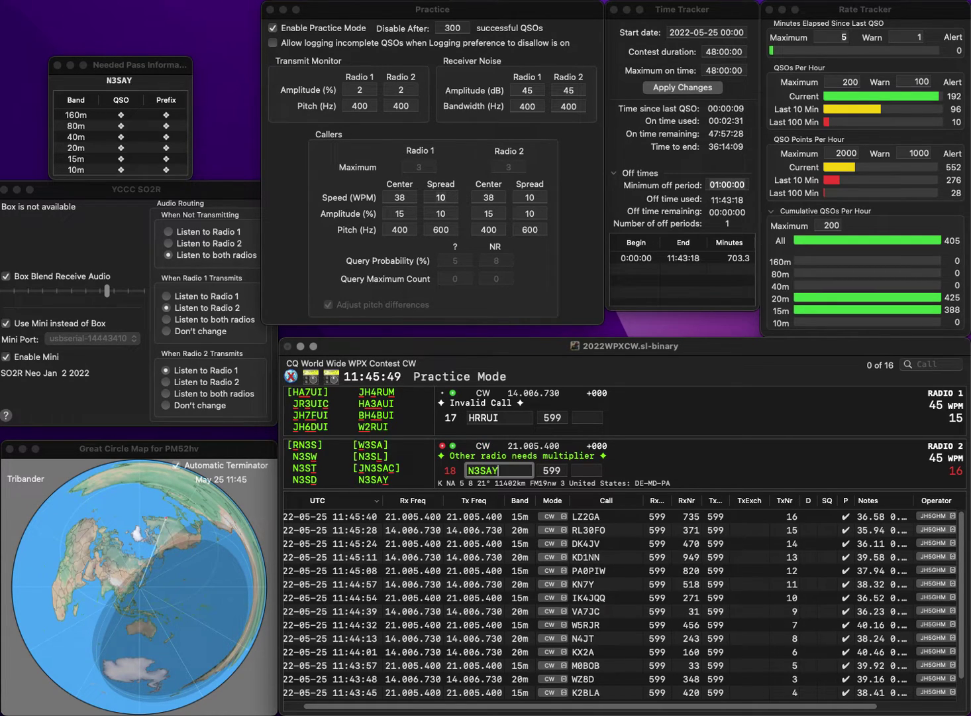
{"action": "key", "text": "Return"}
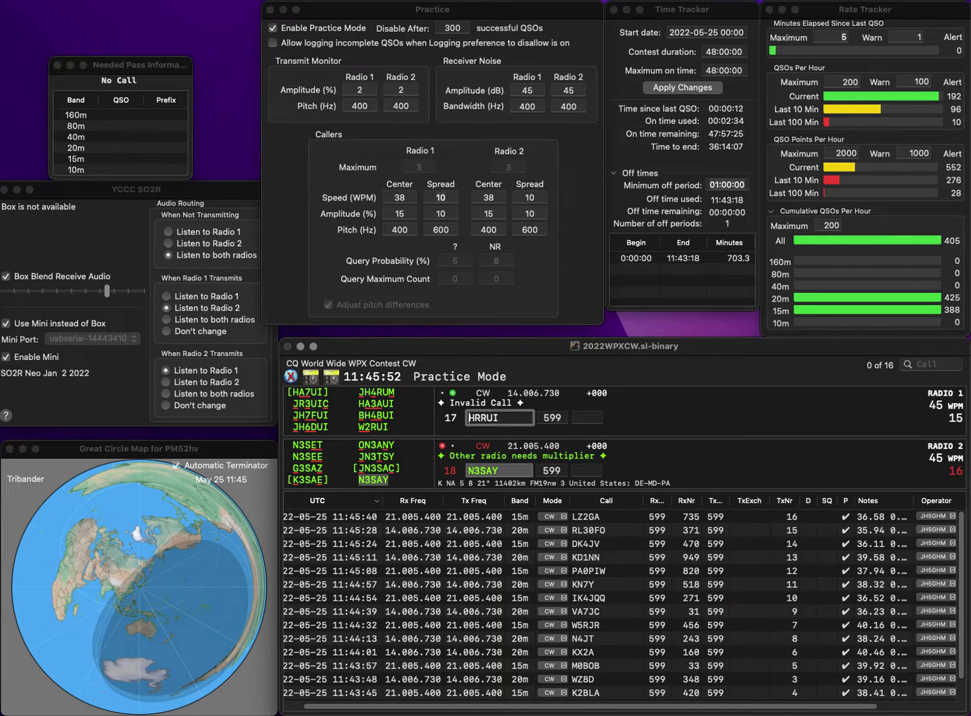
{"action": "key", "text": "BackSpace"}
{"action": "type", "text": "5"}
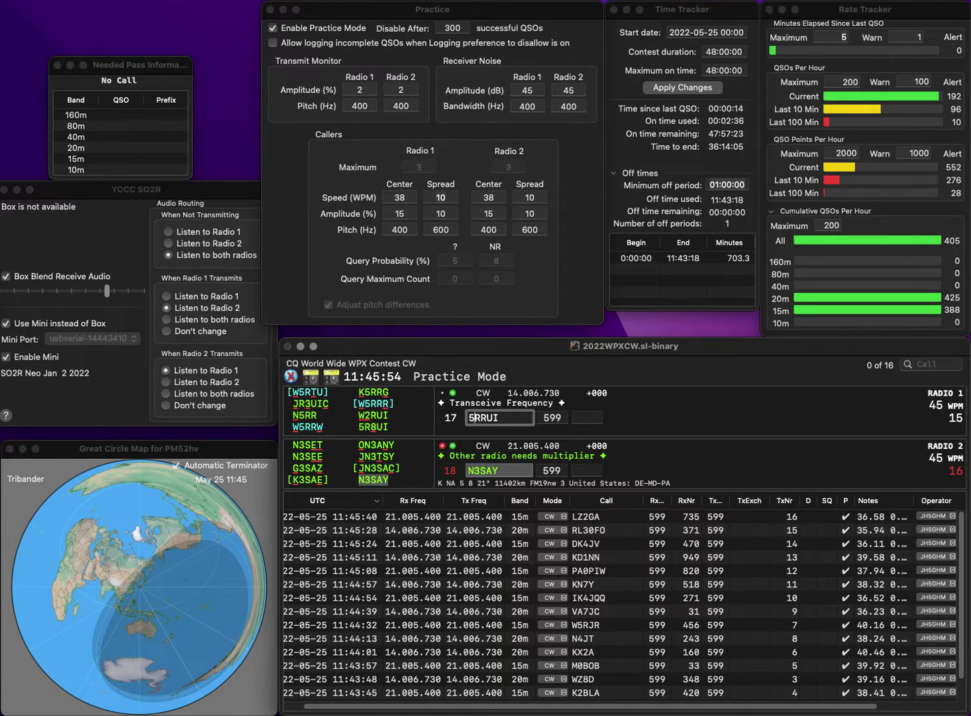
{"action": "key", "text": "Right"}
{"action": "key", "text": "BackSpace"}
{"action": "type", "text": "8"}
{"action": "key", "text": "Return"}
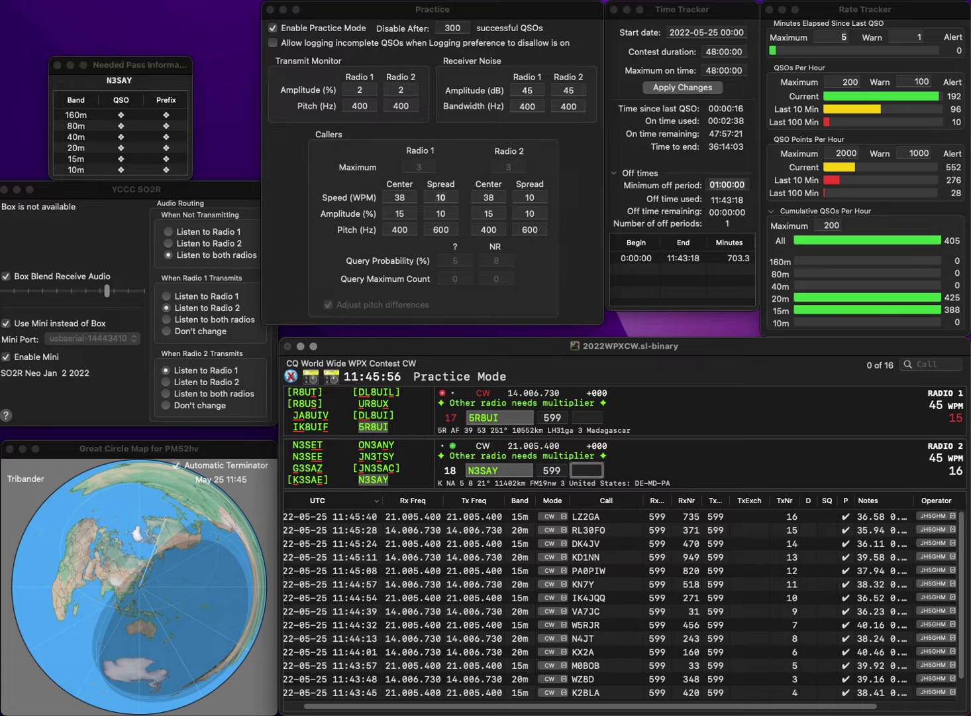
{"action": "key", "text": "Return"}
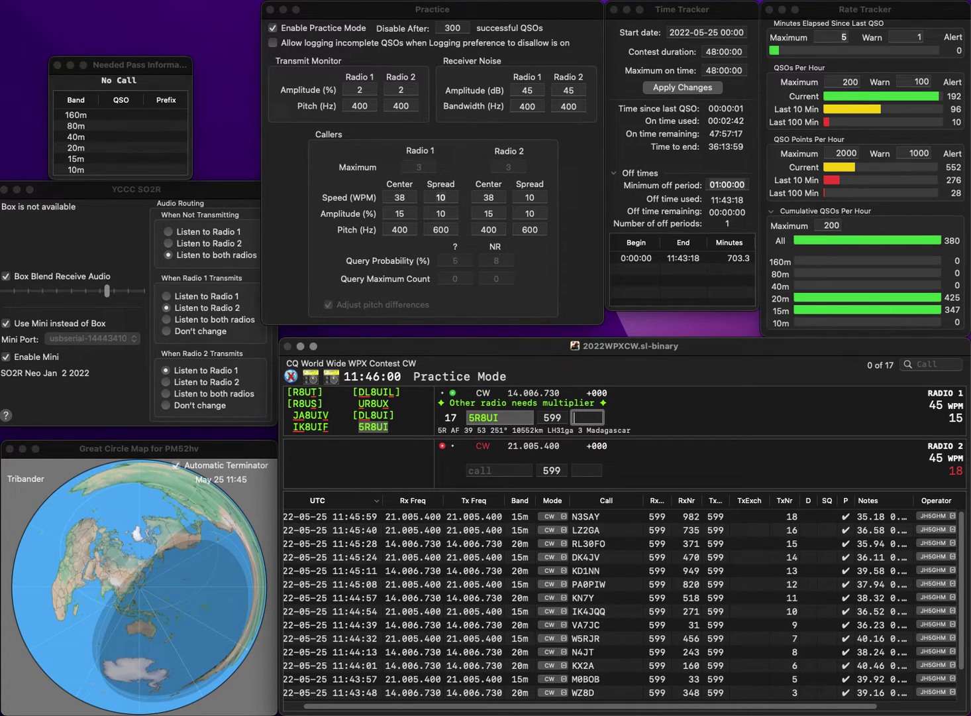
{"action": "key", "text": "Return"}
{"action": "type", "text": "K"}
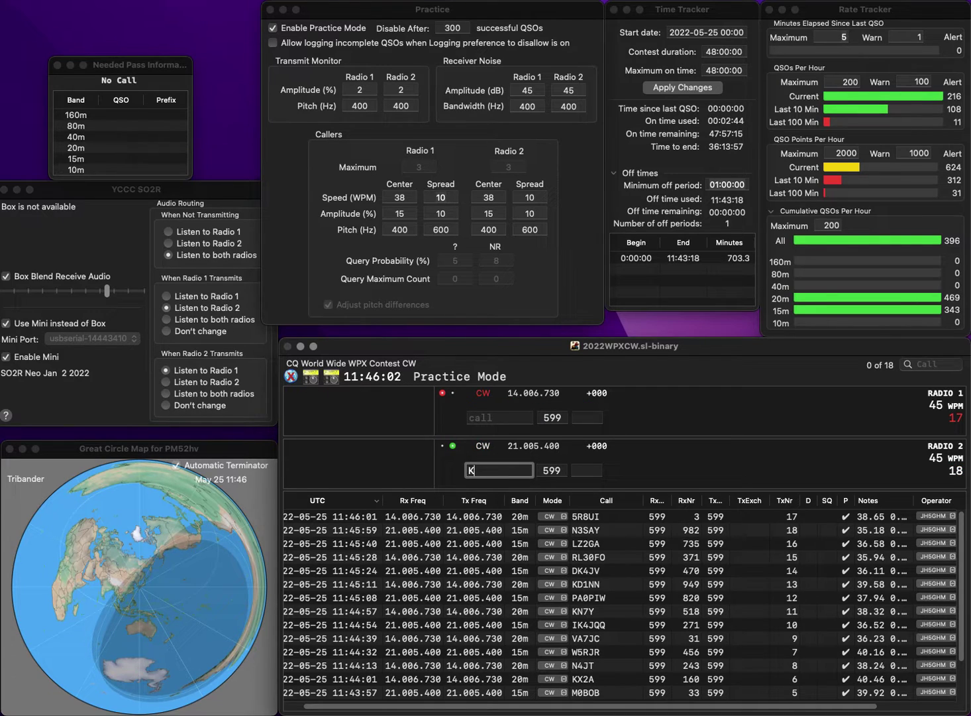
{"action": "type", "text": "0L"}
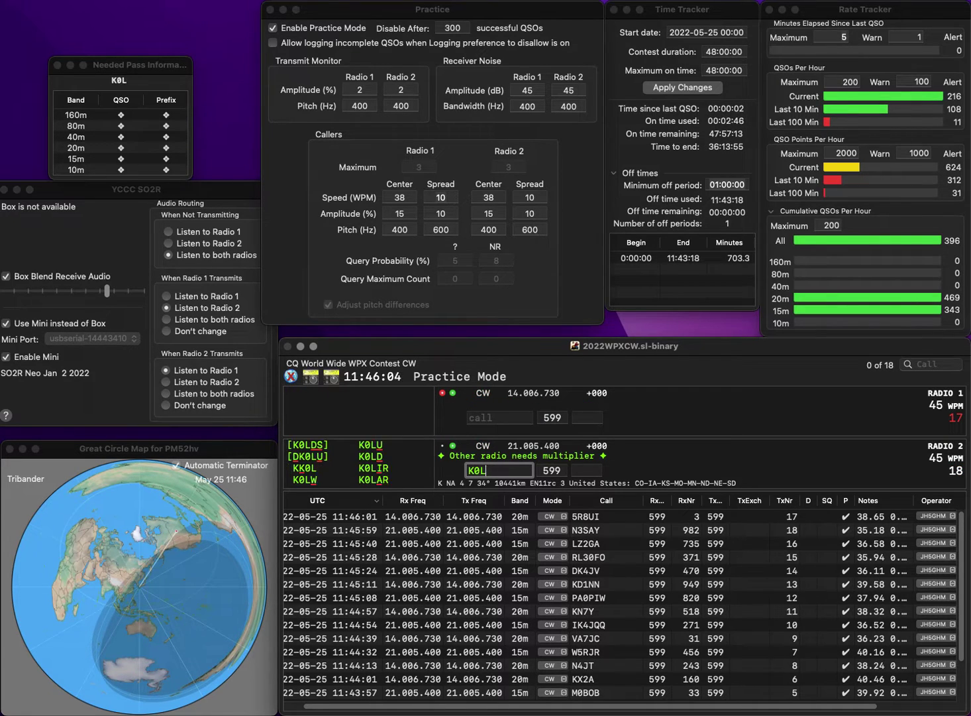
{"action": "key", "text": "Return"}
{"action": "type", "text": "DP4M"}
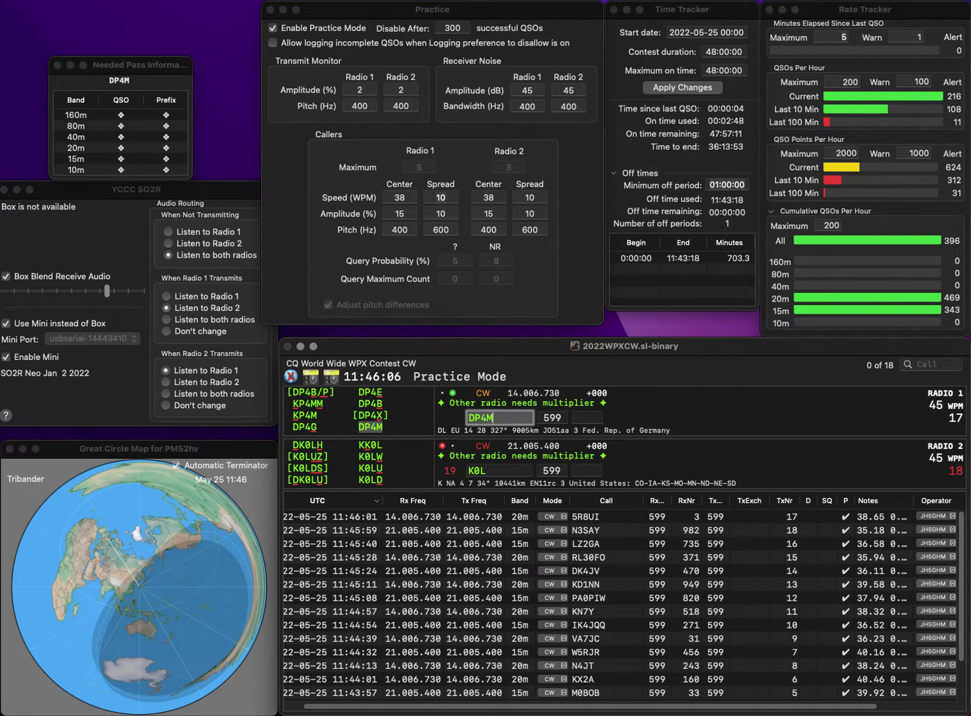
{"action": "key", "text": "Return"}
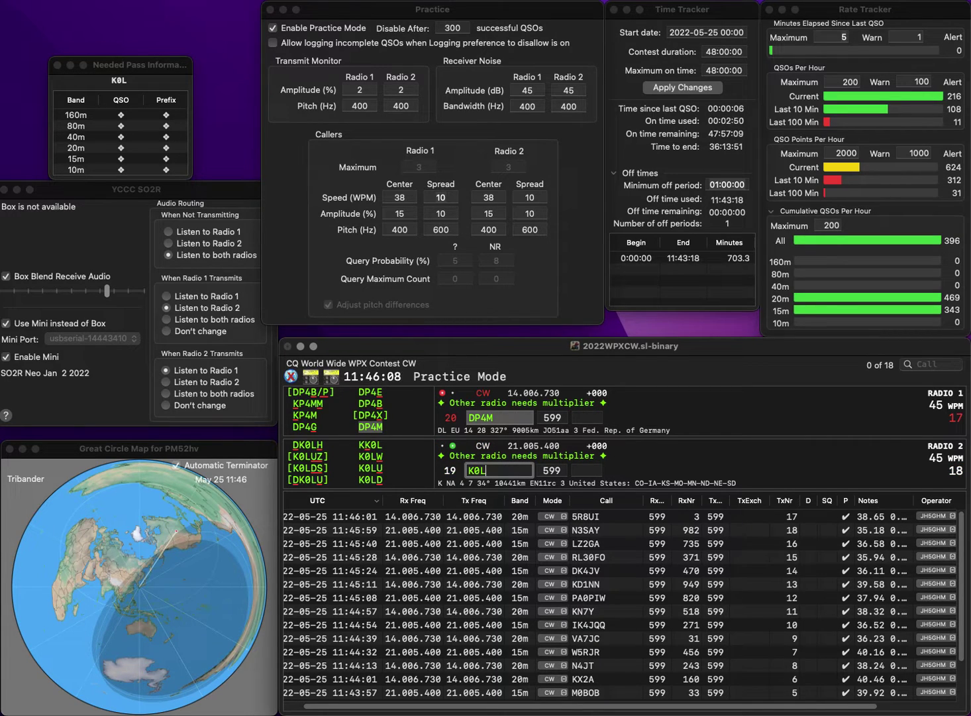
{"action": "key", "text": "BackSpace"}
{"action": "type", "text": "R"}
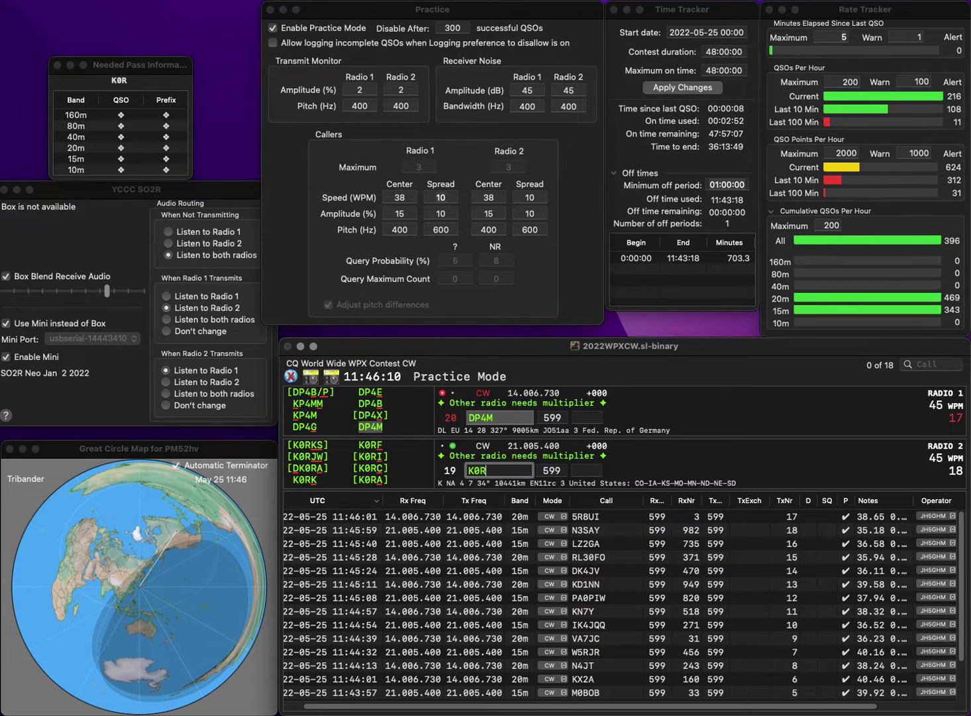
{"action": "type", "text": "R"}
{"action": "key", "text": "BackSpace"}
{"action": "type", "text": "GI"}
{"action": "key", "text": "Return"}
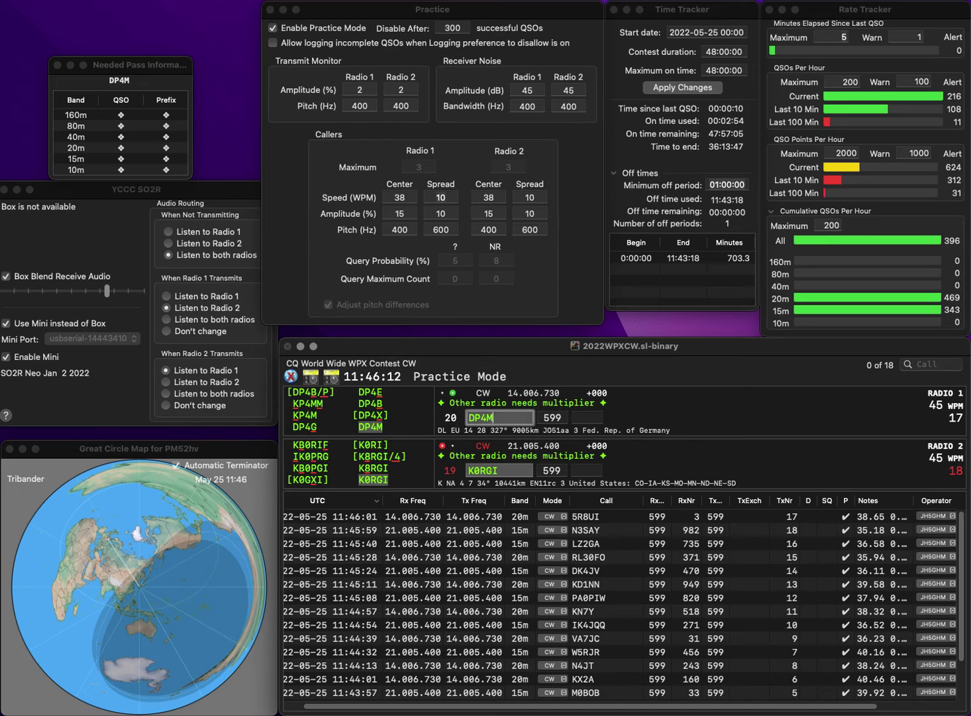
{"action": "type", "text": "85"}
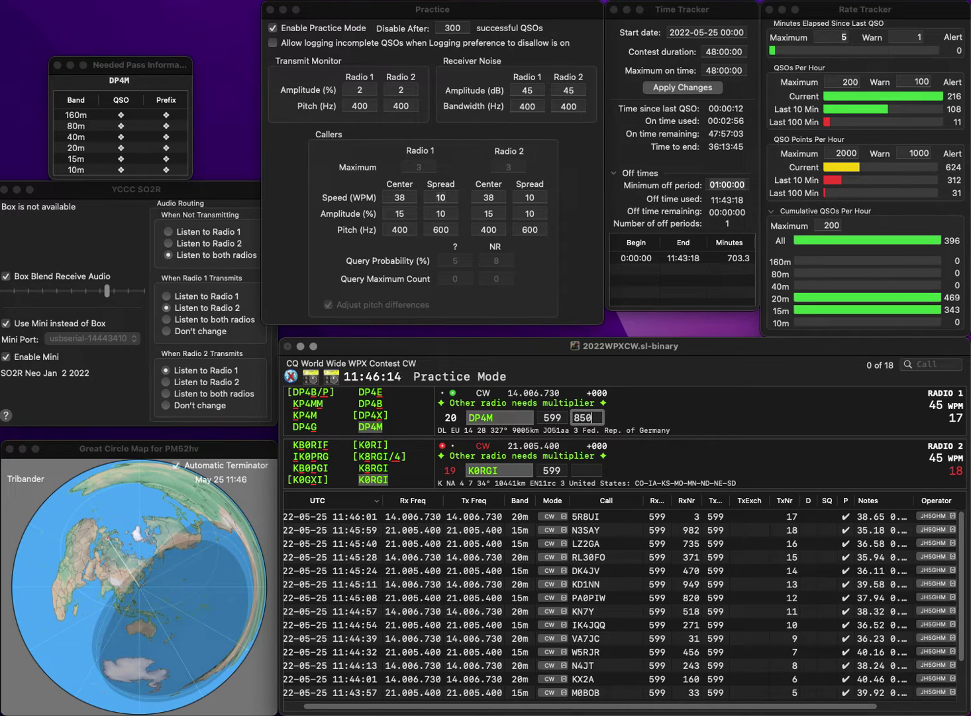
{"action": "type", "text": "0"}
{"action": "key", "text": "Return"}
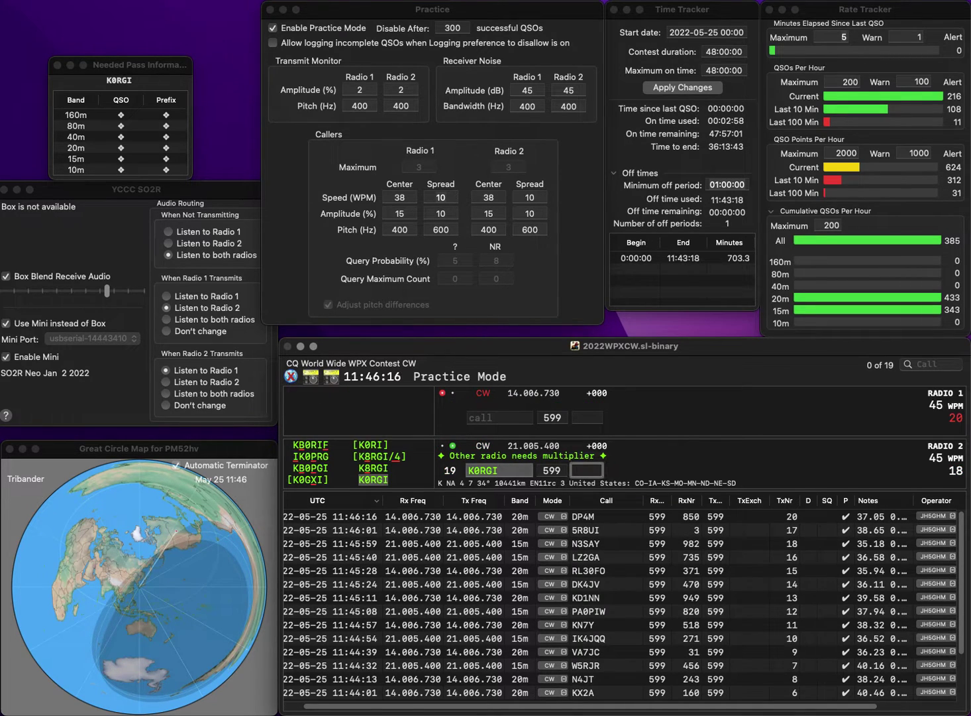
{"action": "type", "text": "91"}
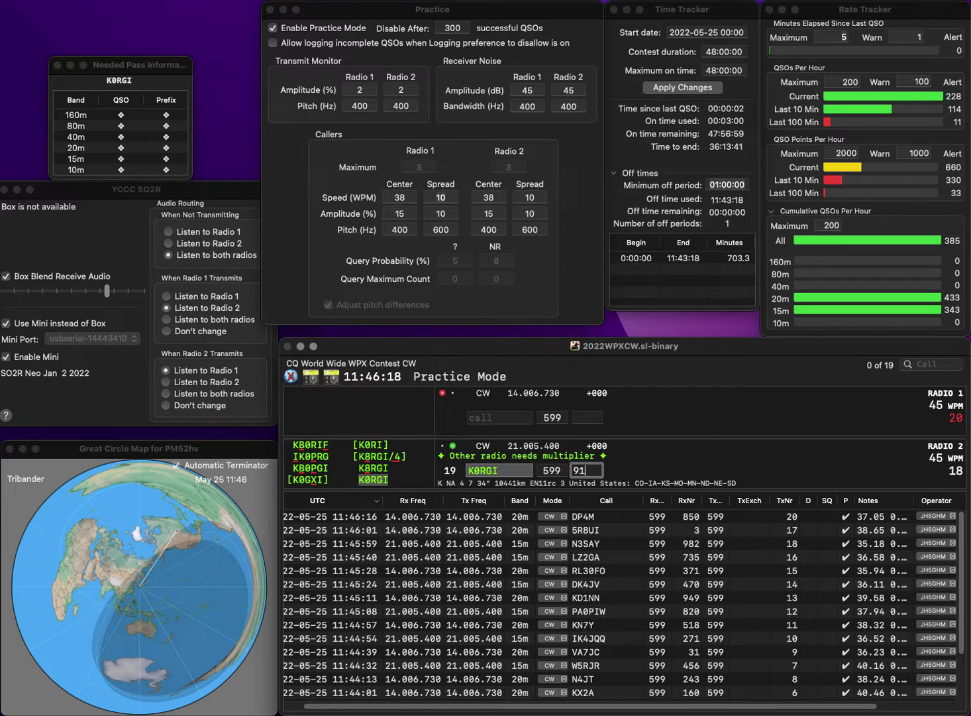
{"action": "type", "text": "8"}
{"action": "key", "text": "Return"}
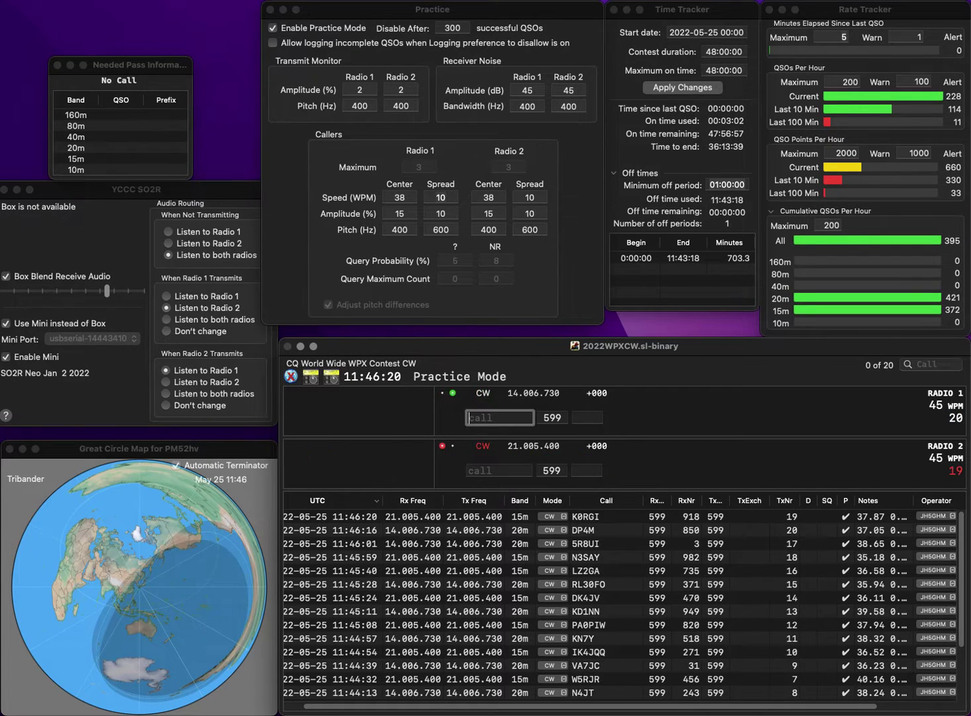
{"action": "type", "text": "K9WW"}
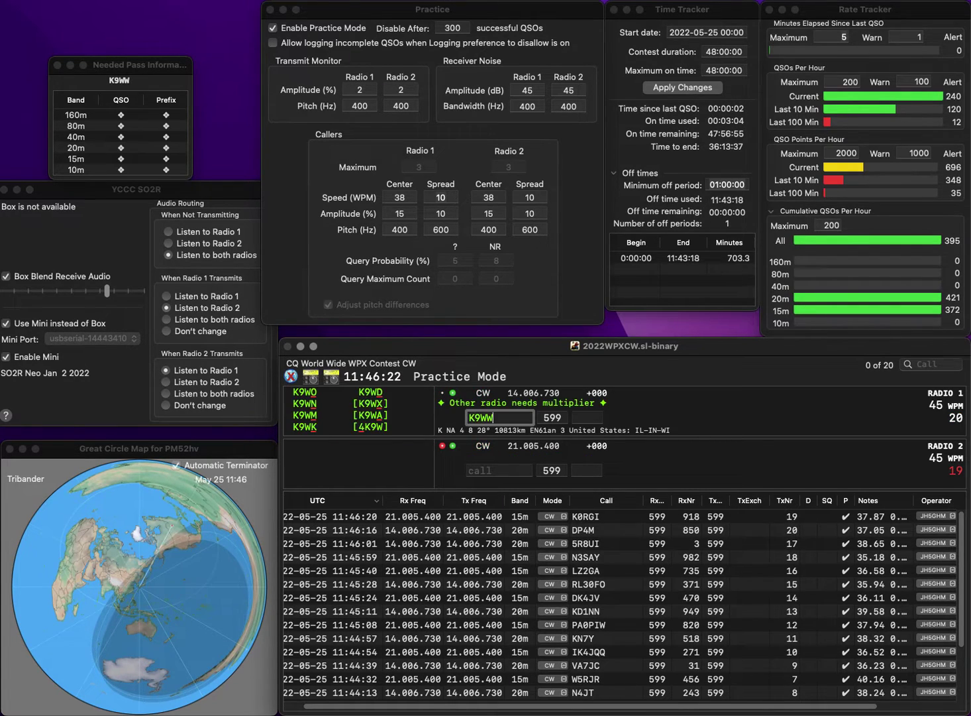
{"action": "type", "text": "T"}
{"action": "key", "text": "Return"}
{"action": "type", "text": "PY"}
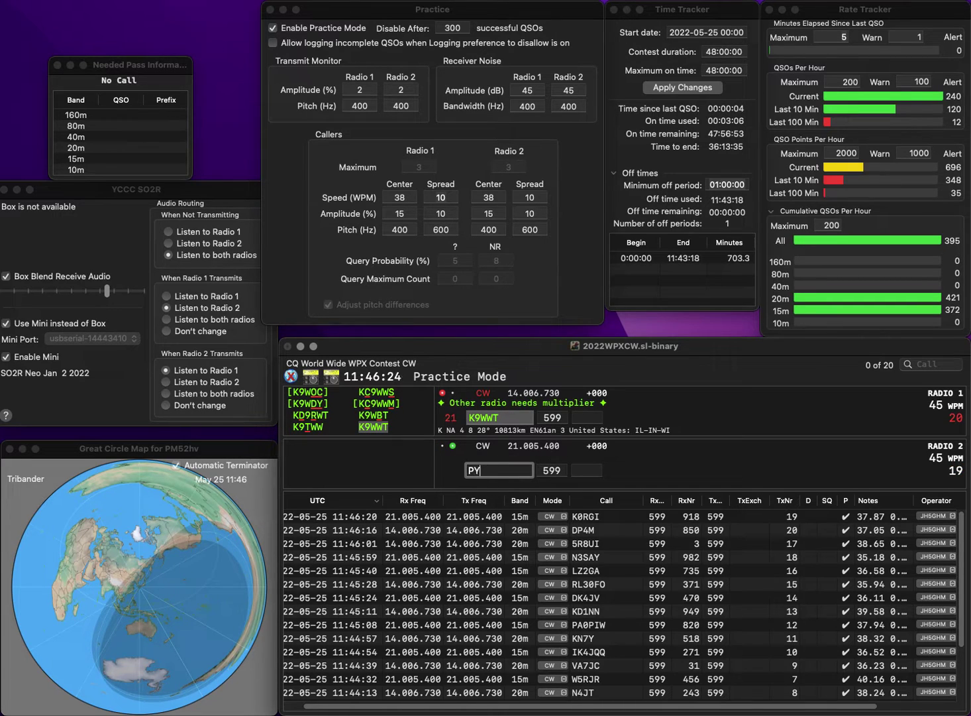
{"action": "type", "text": "2TIM"}
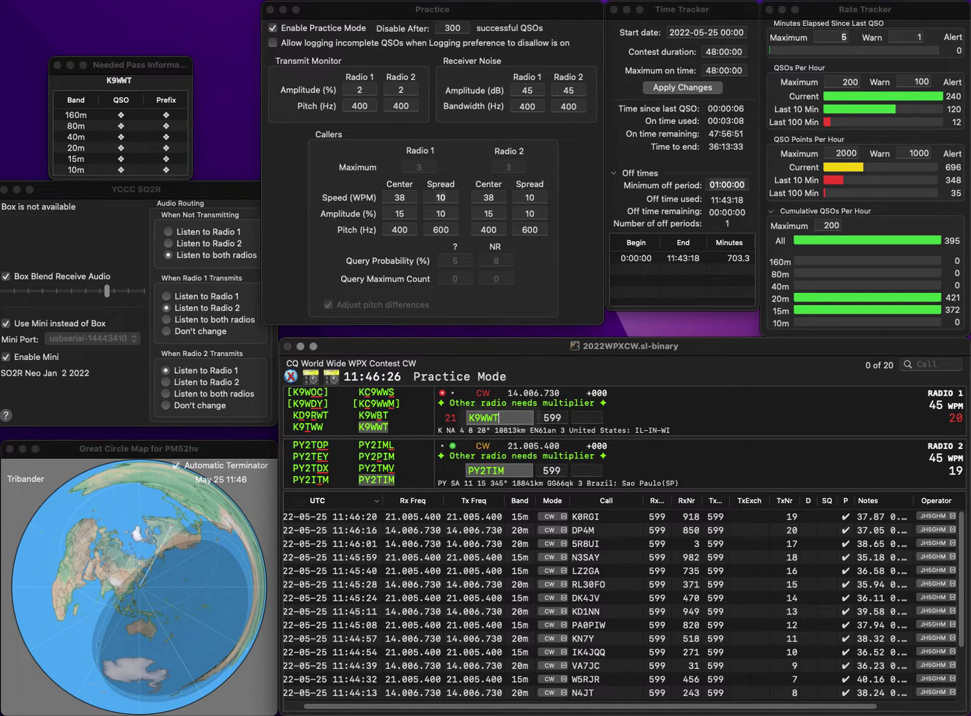
{"action": "key", "text": "Return"}
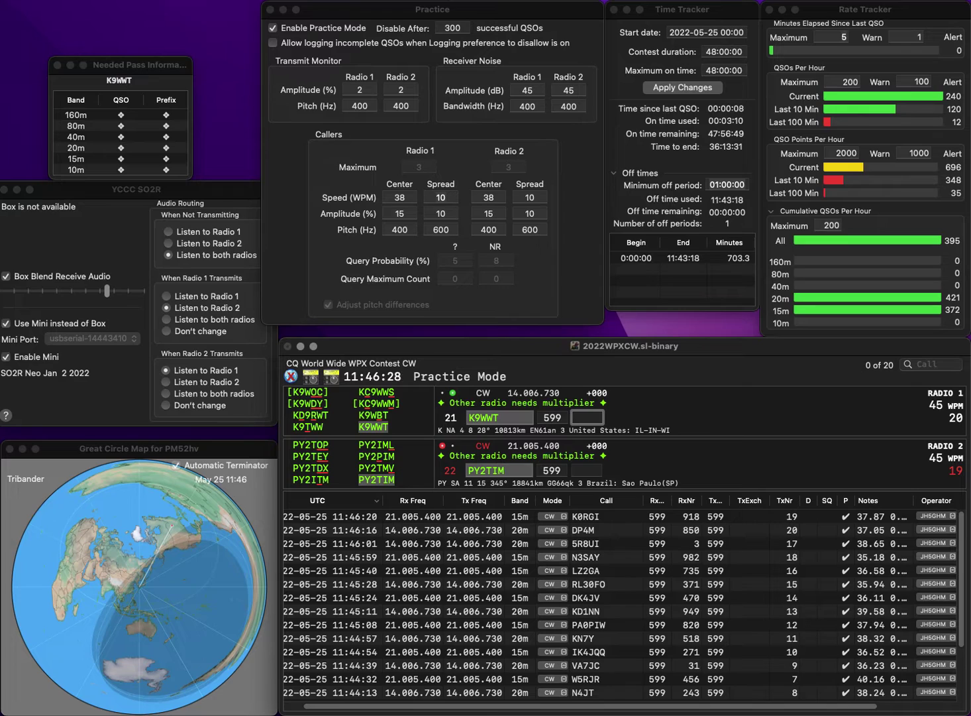
{"action": "type", "text": "678"}
{"action": "key", "text": "Return"}
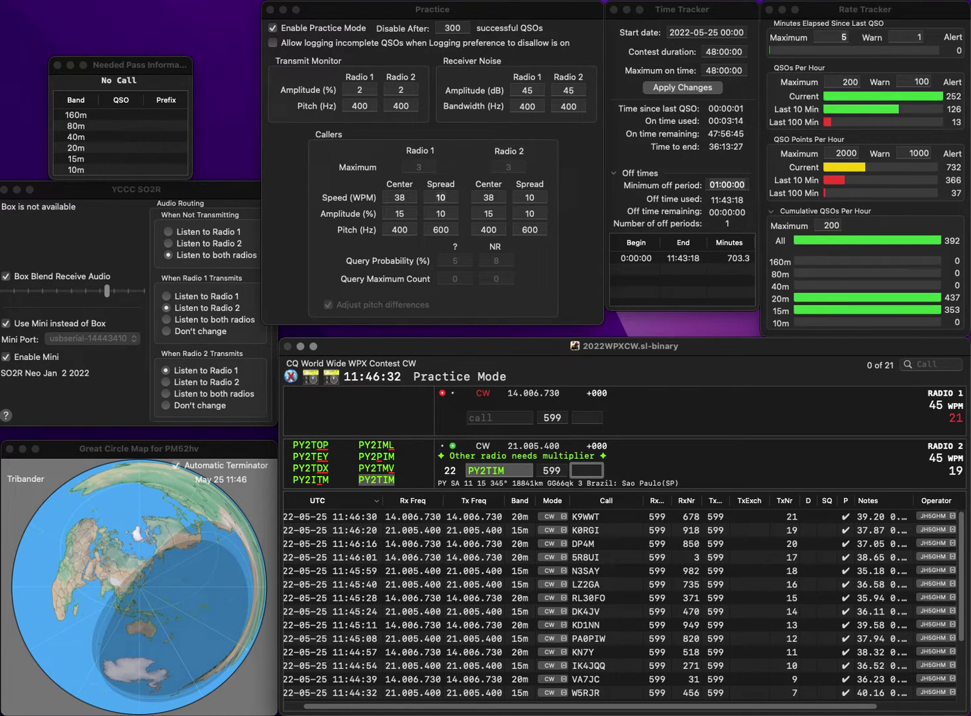
{"action": "type", "text": "709"}
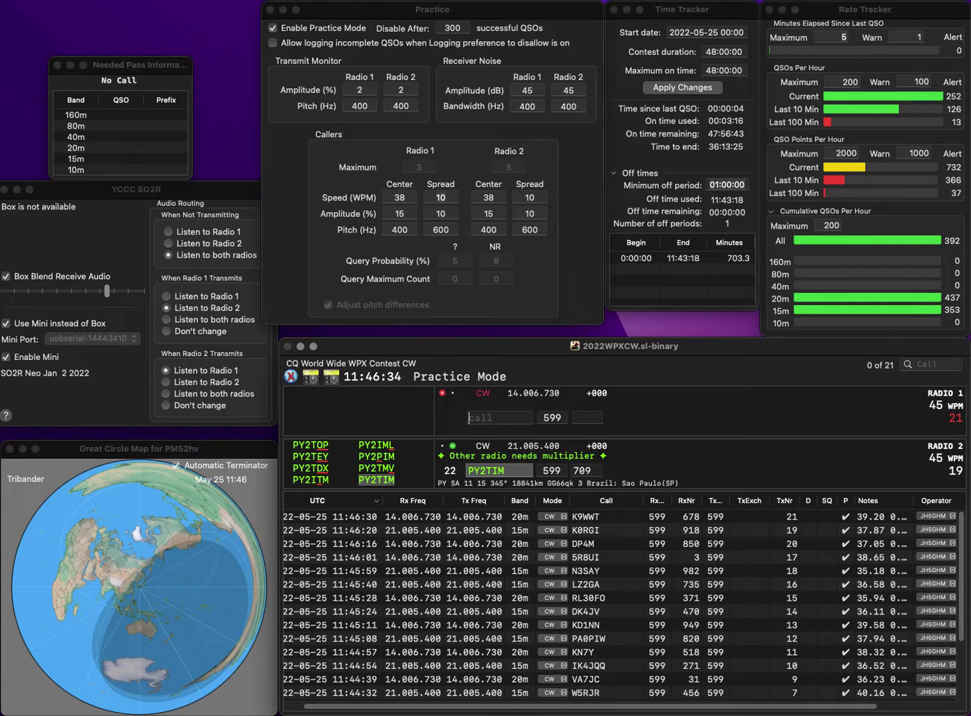
{"action": "key", "text": "Return"}
{"action": "type", "text": "N"}
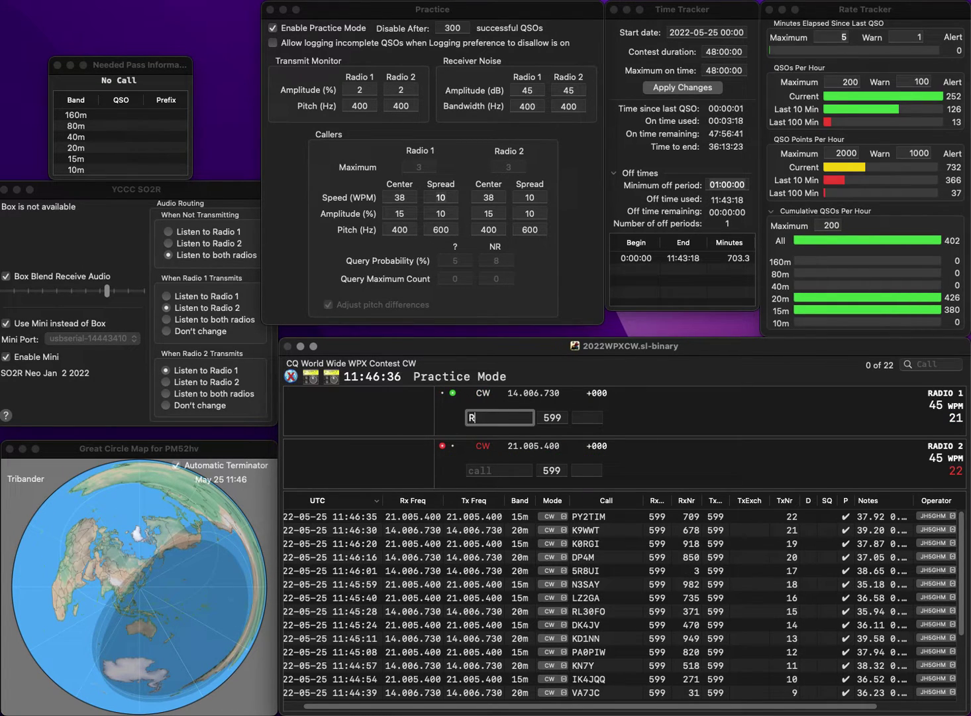
{"action": "type", "text": "R90K"}
{"action": "key", "text": "Down"}
{"action": "type", "text": "W"}
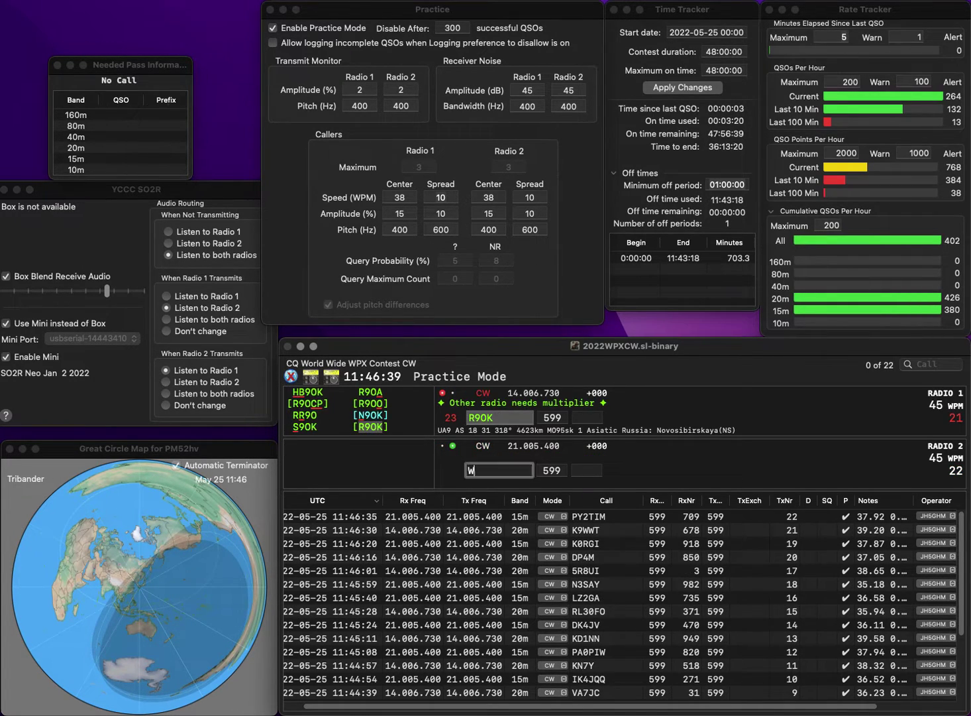
{"action": "type", "text": "3FIZ"}
{"action": "key", "text": "Return"}
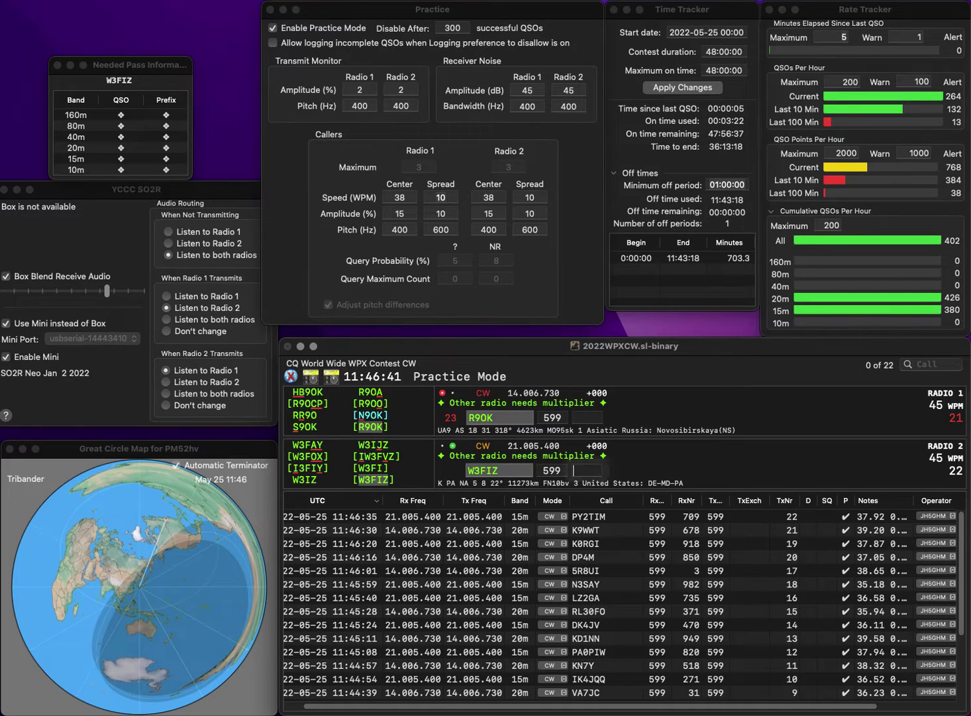
{"action": "key", "text": "Up"}
{"action": "key", "text": "Return"}
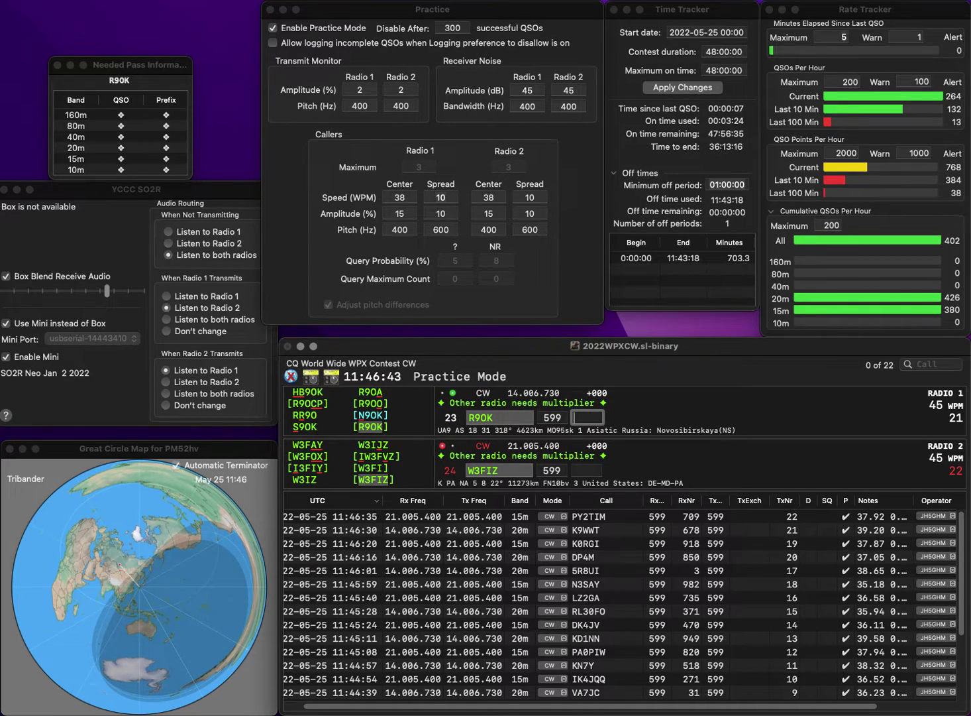
{"action": "type", "text": "424"}
{"action": "key", "text": "Return"}
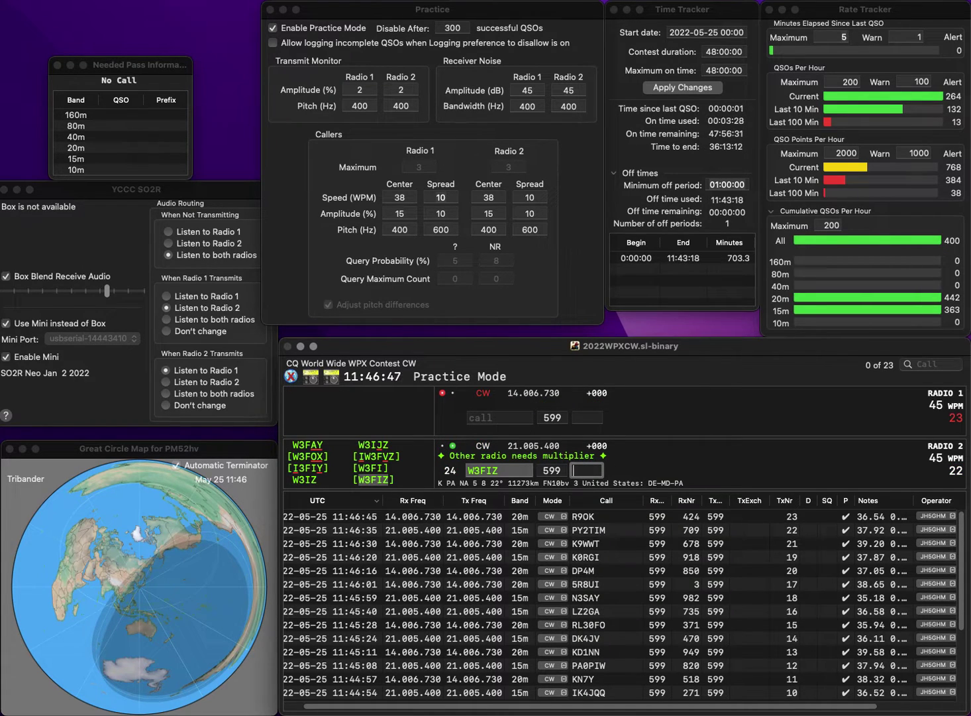
{"action": "type", "text": "97"}
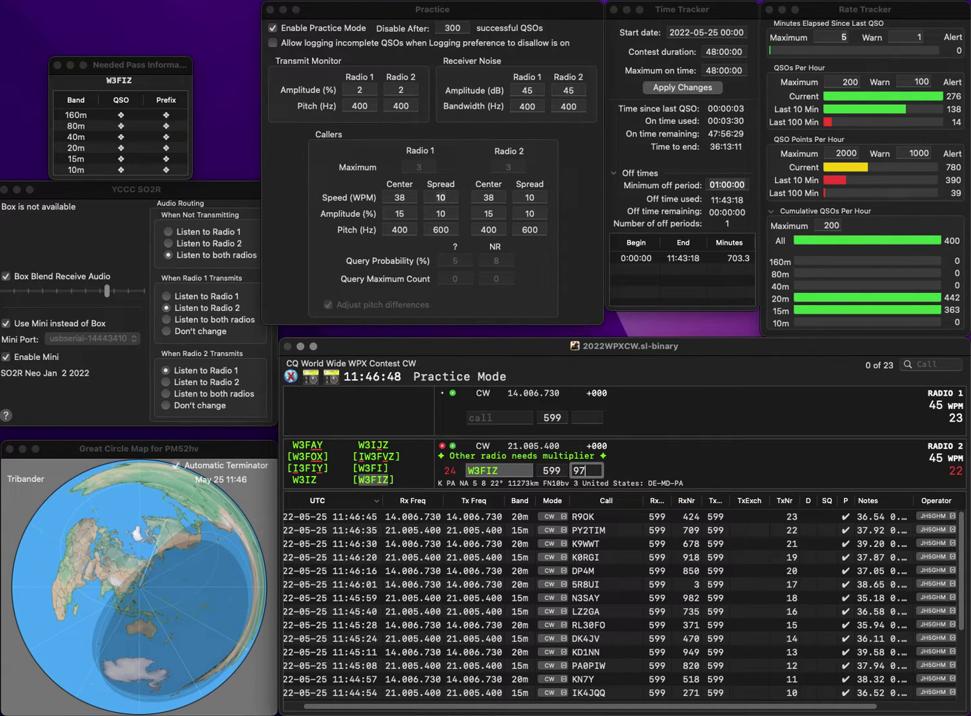
{"action": "type", "text": "3"}
{"action": "key", "text": "Return"}
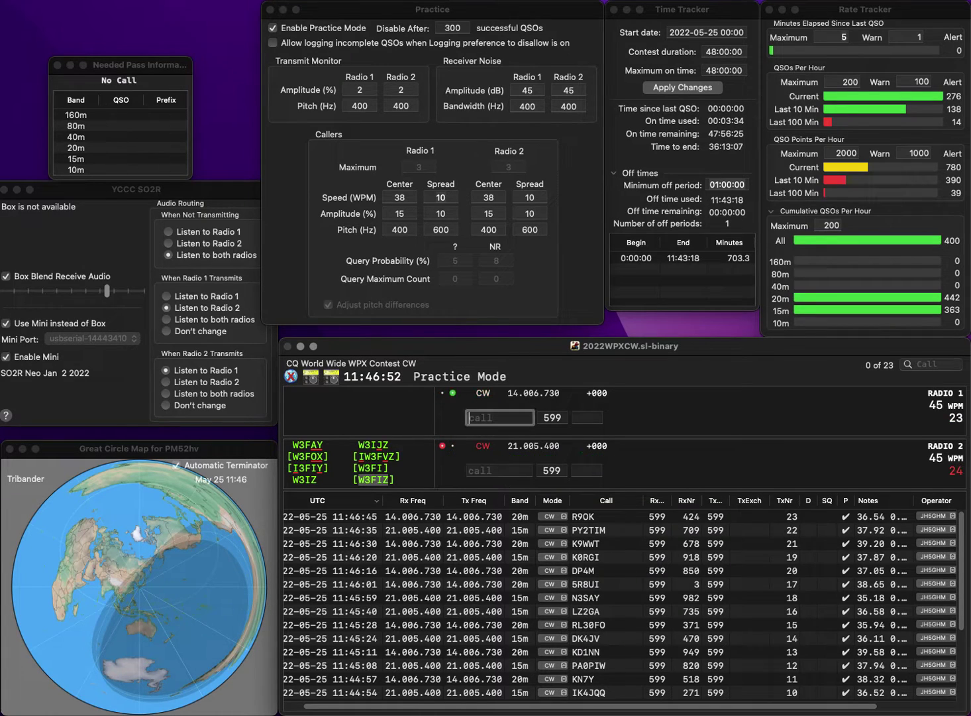
{"action": "type", "text": "UT3NR"}
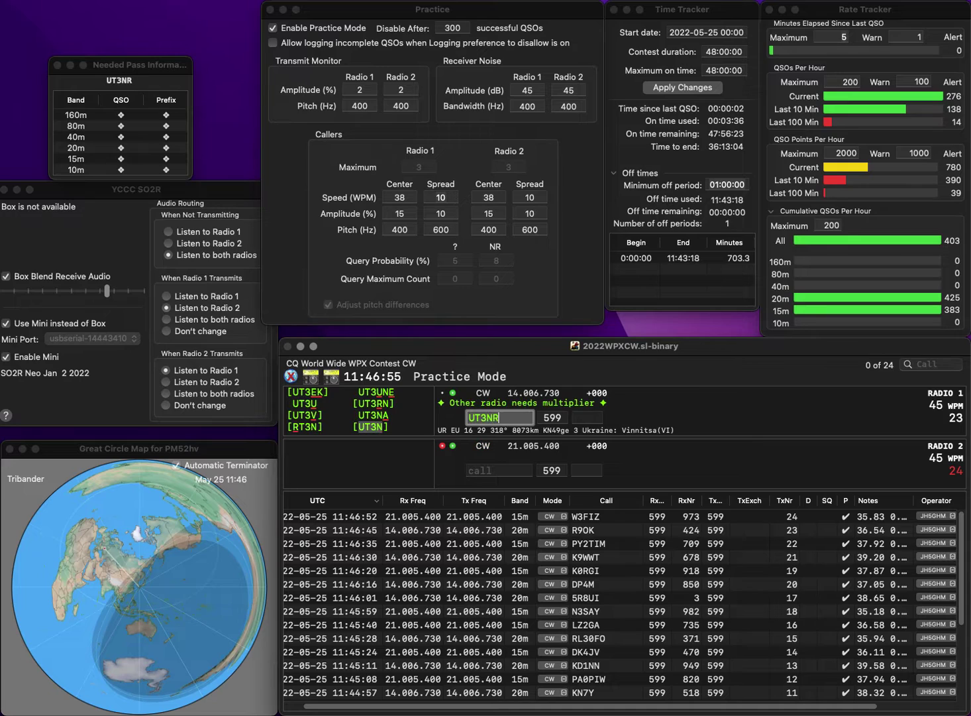
{"action": "key", "text": "Return"}
{"action": "type", "text": "K1P"}
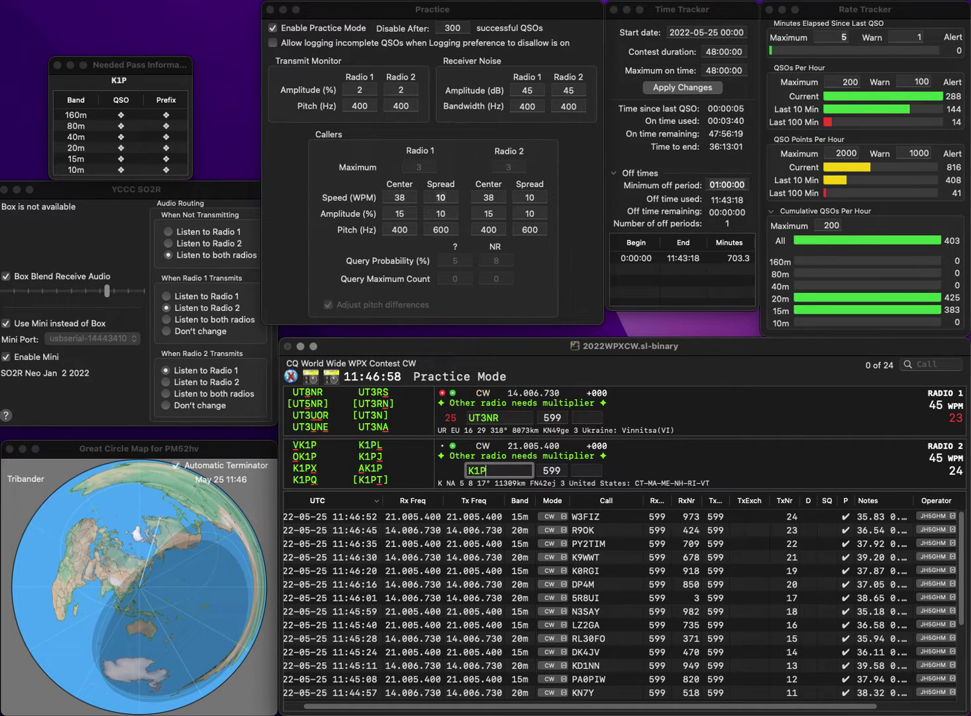
{"action": "type", "text": "WF"}
{"action": "key", "text": "Return"}
{"action": "key", "text": "Left"}
{"action": "key", "text": "Left"}
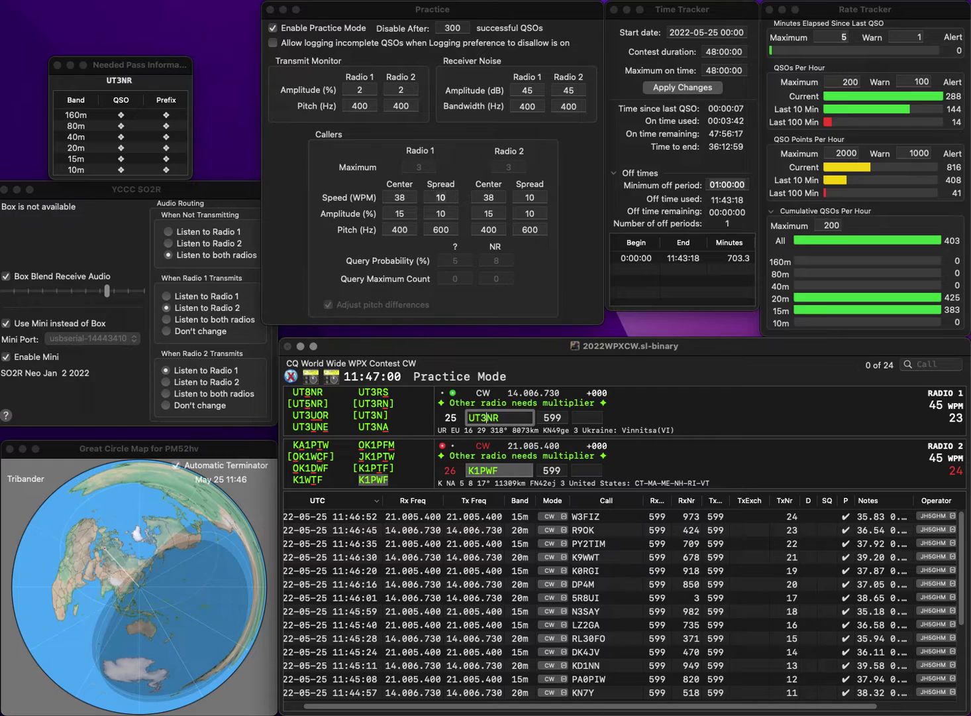
{"action": "key", "text": "BackSpace"}
{"action": "type", "text": "5"}
{"action": "key", "text": "Return"}
{"action": "key", "text": "Return"}
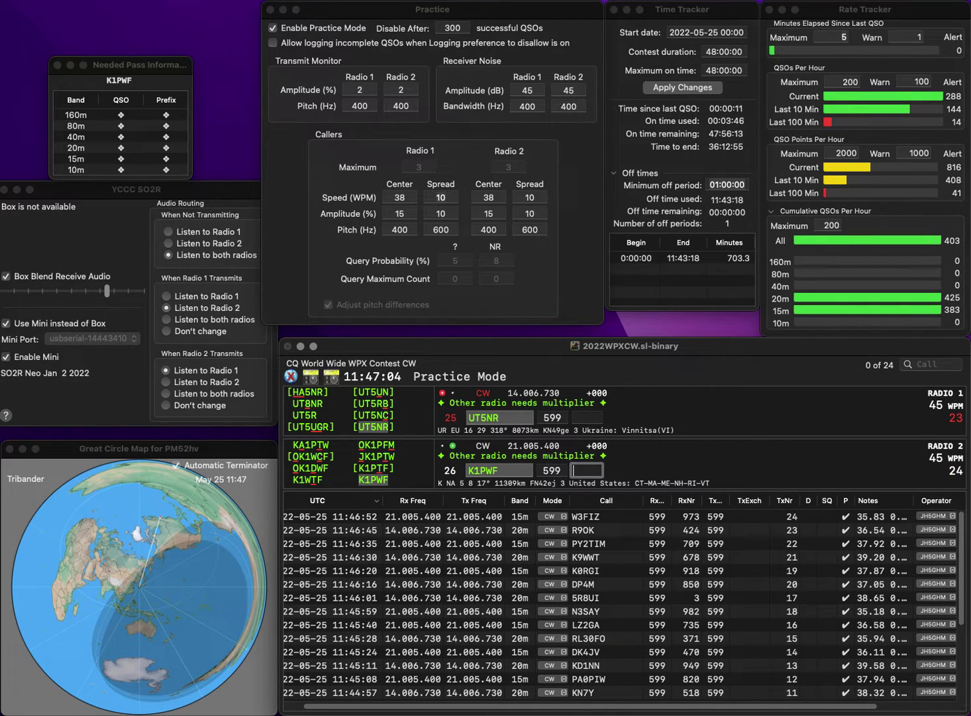
{"action": "key", "text": "Return"}
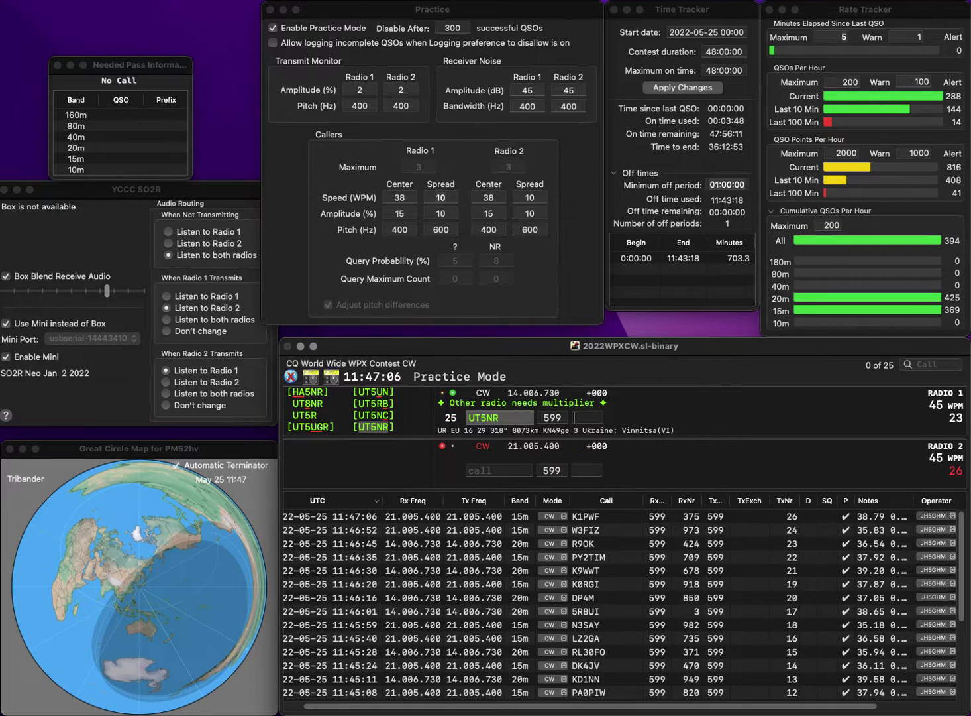
{"action": "type", "text": "1"}
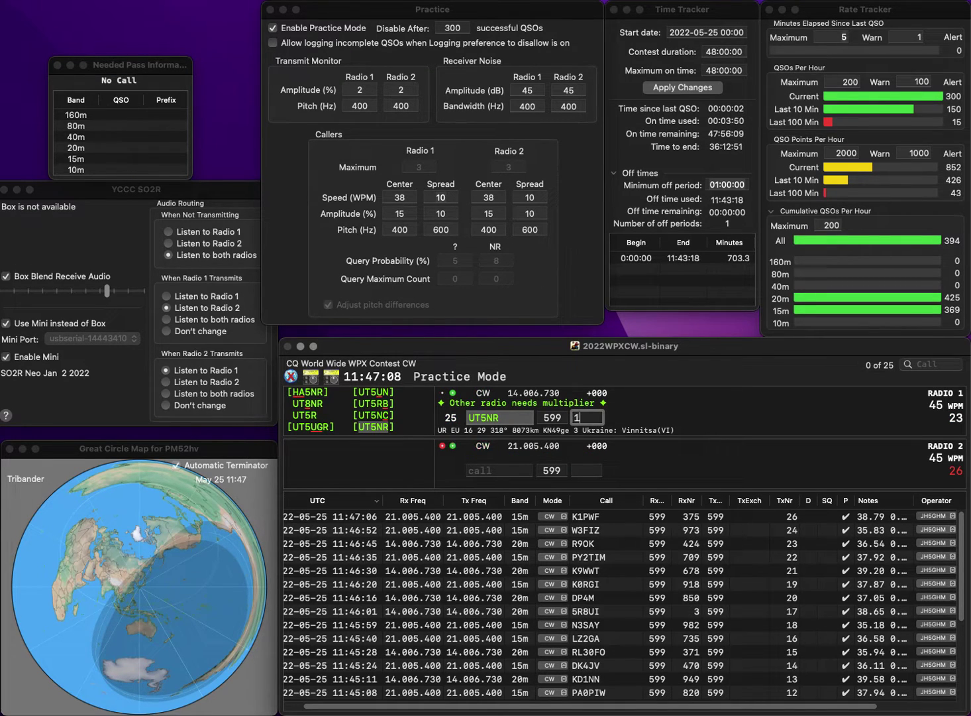
{"action": "type", "text": "48"}
{"action": "key", "text": "Return"}
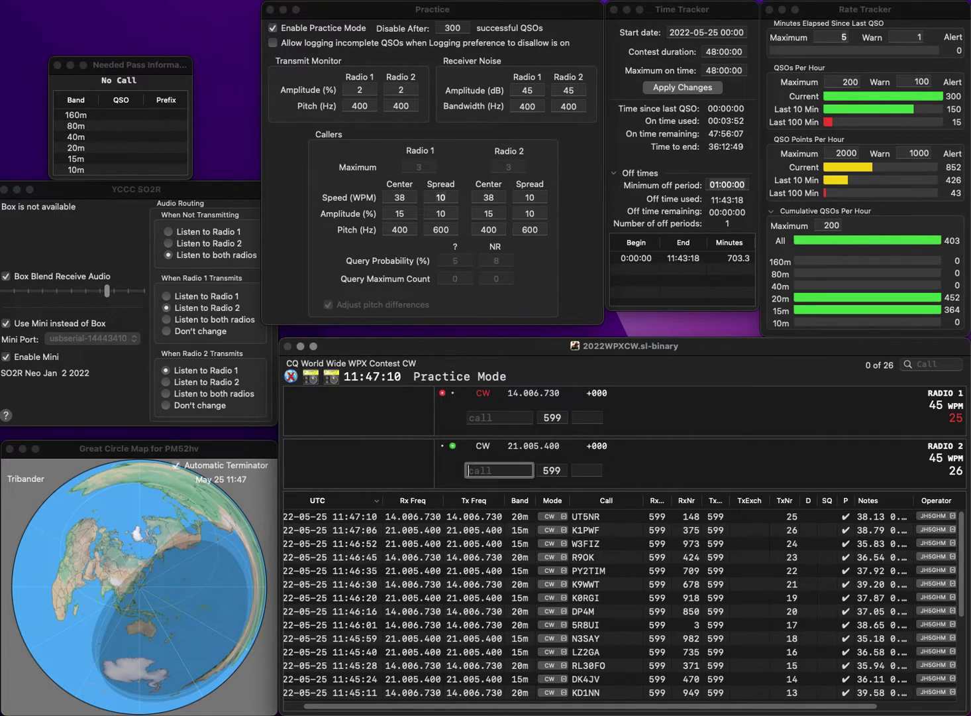
- Complete the partial call to HA6KNG and log it on radio 2, while calling KB2IXT on radio 1
{"action": "type", "text": "KNG"}
{"action": "key", "text": "Home"}
{"action": "type", "text": "HA6"}
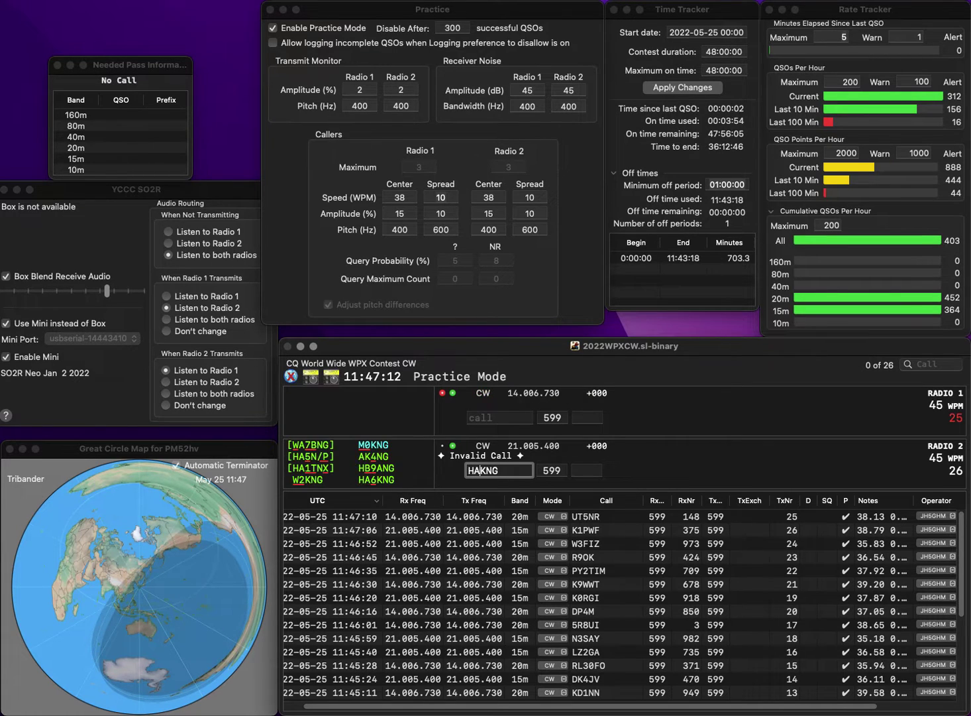
{"action": "key", "text": "Return"}
{"action": "type", "text": "B2IXT"}
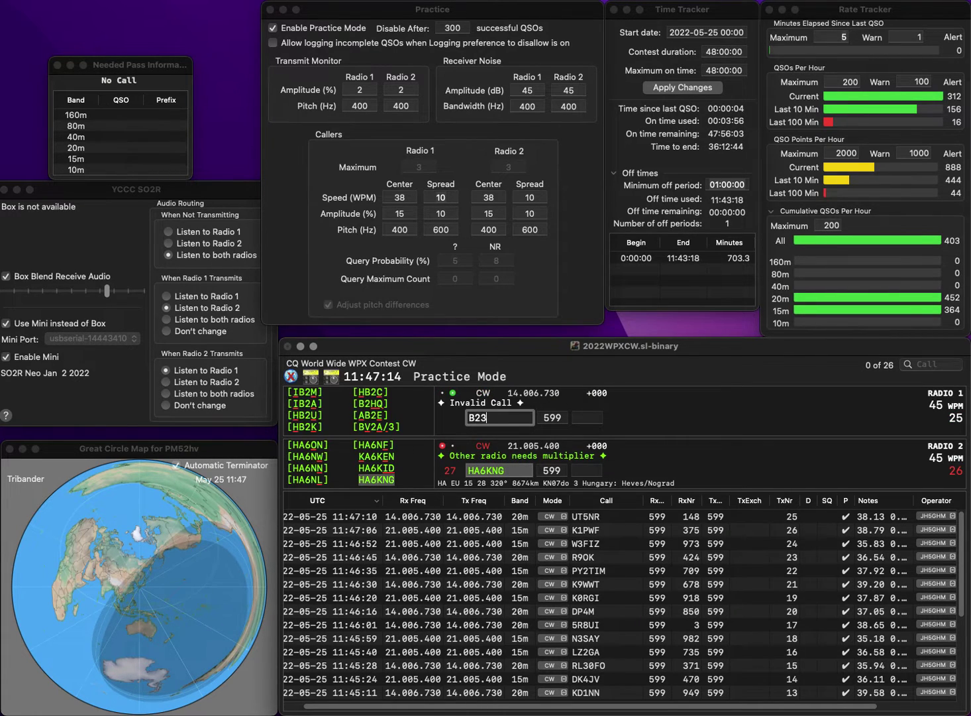
{"action": "key", "text": "Home"}
{"action": "type", "text": "K"}
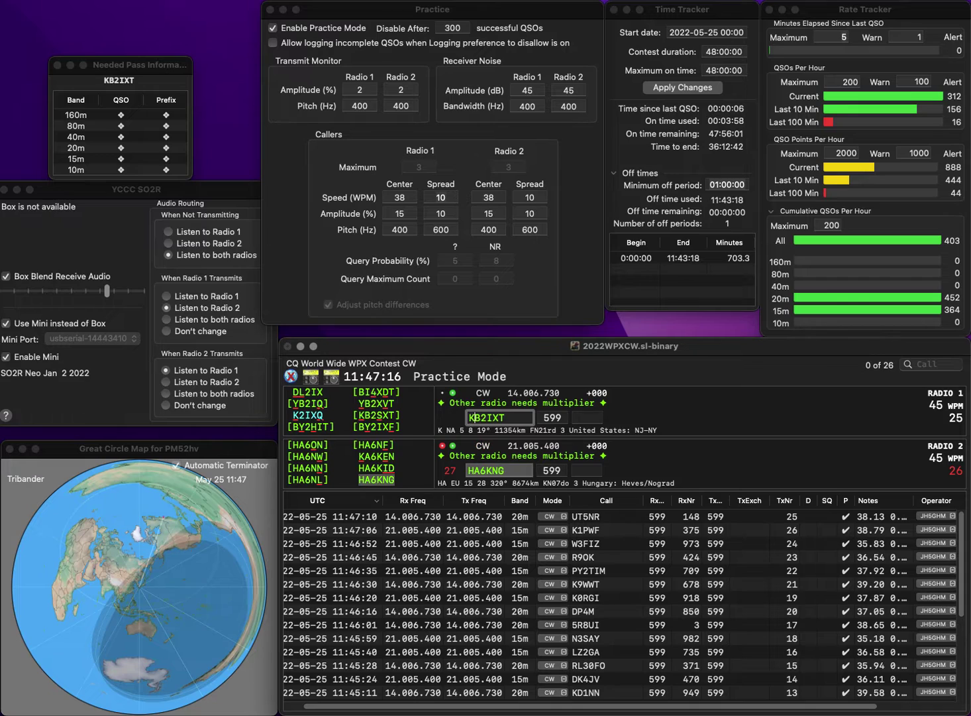
{"action": "key", "text": "Return"}
{"action": "type", "text": "169"}
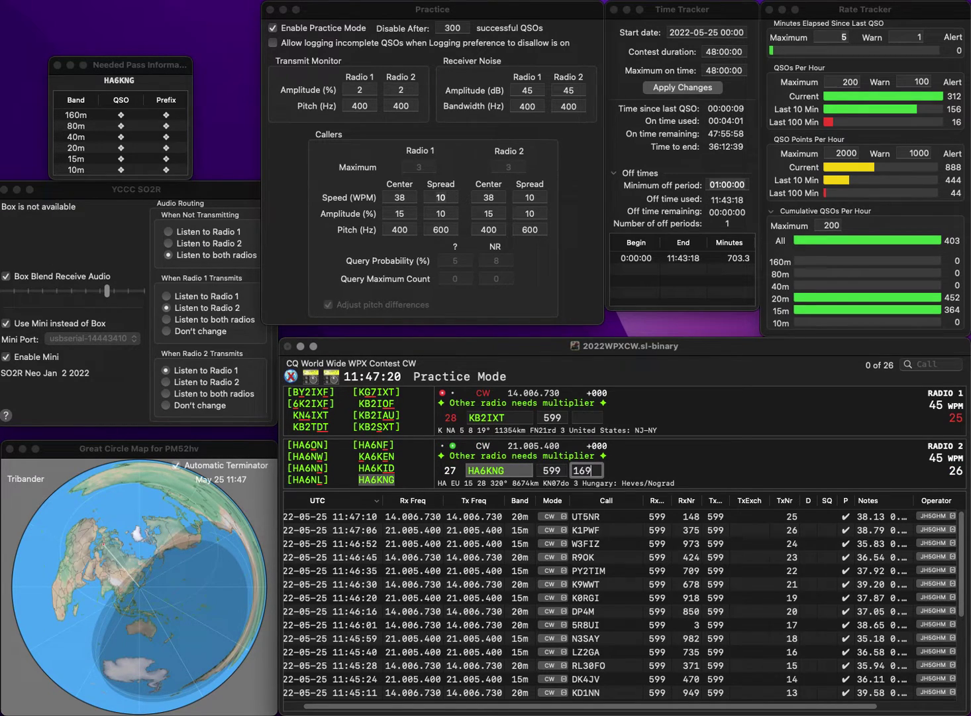
{"action": "key", "text": "Return"}
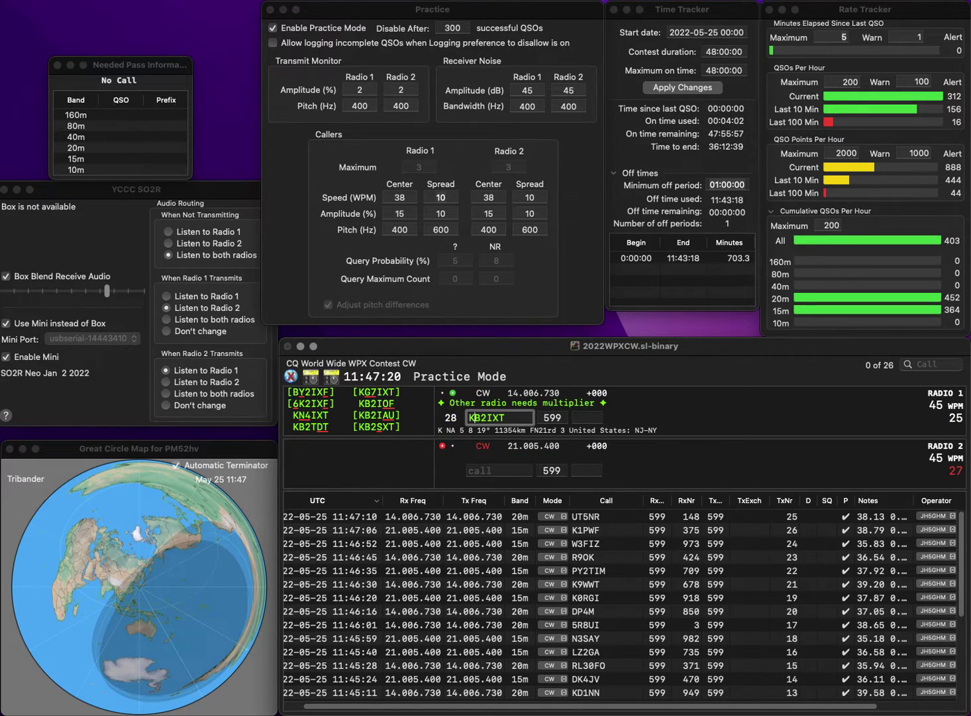
{"action": "key", "text": "Right"}
{"action": "key", "text": "Right"}
{"action": "key", "text": "Right"}
{"action": "key", "text": "BackSpace"}
{"action": "type", "text": "S"}
{"action": "key", "text": "Return"}
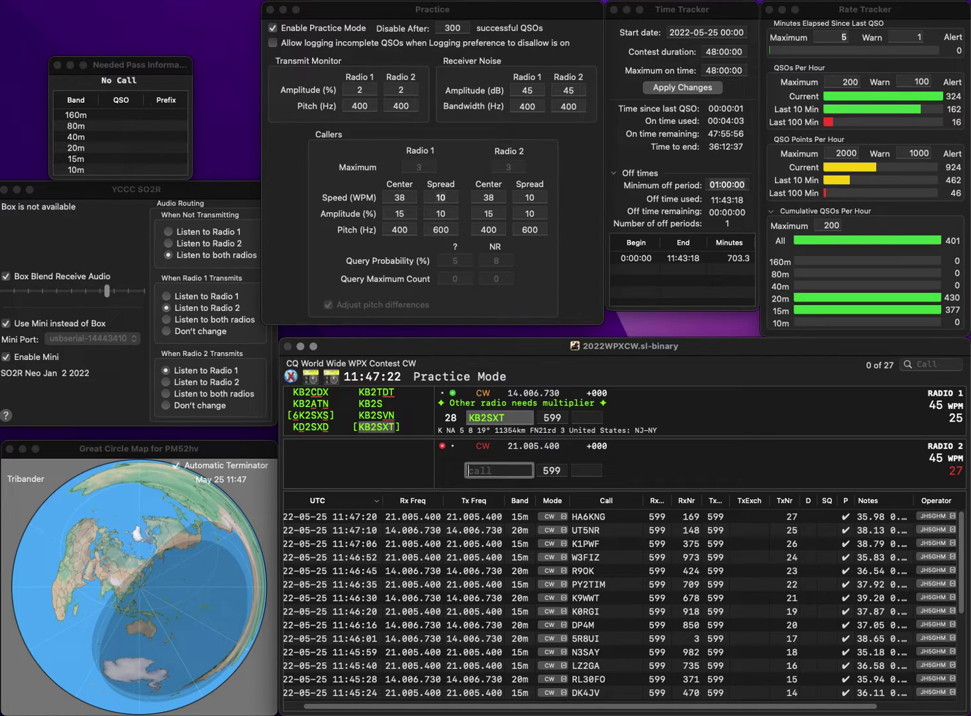
{"action": "type", "text": "JR4"}
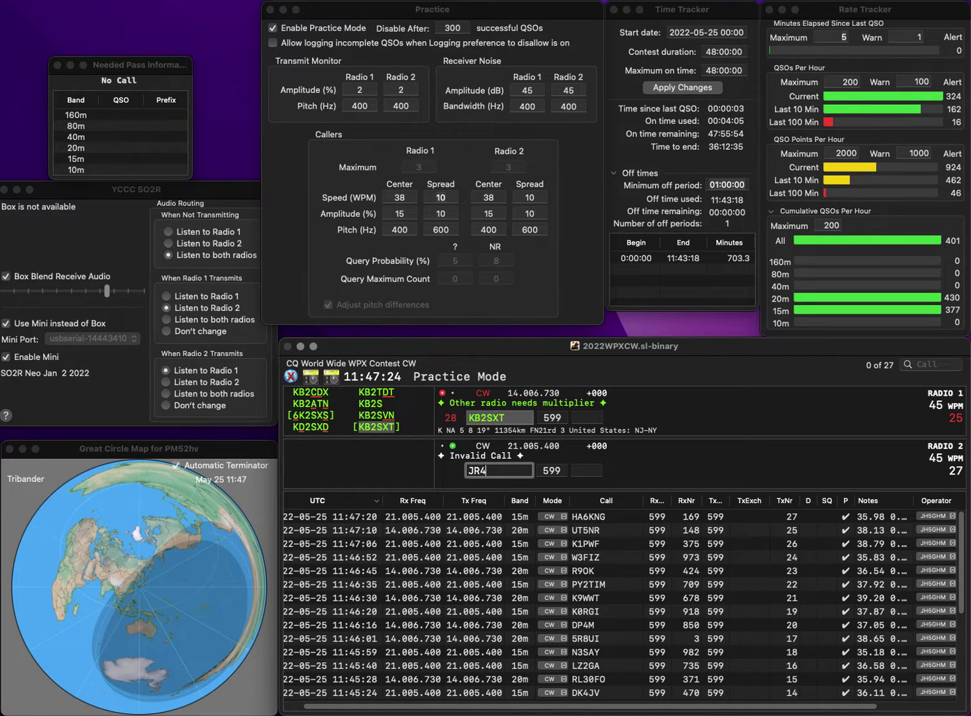
{"action": "type", "text": "QED/7"}
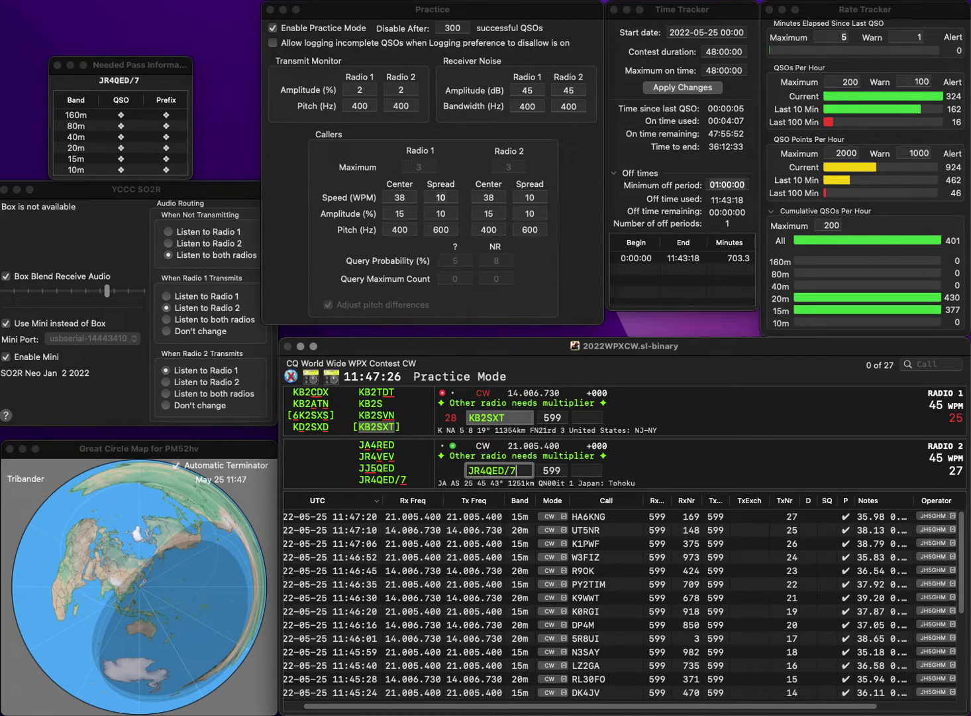
{"action": "key", "text": "Return"}
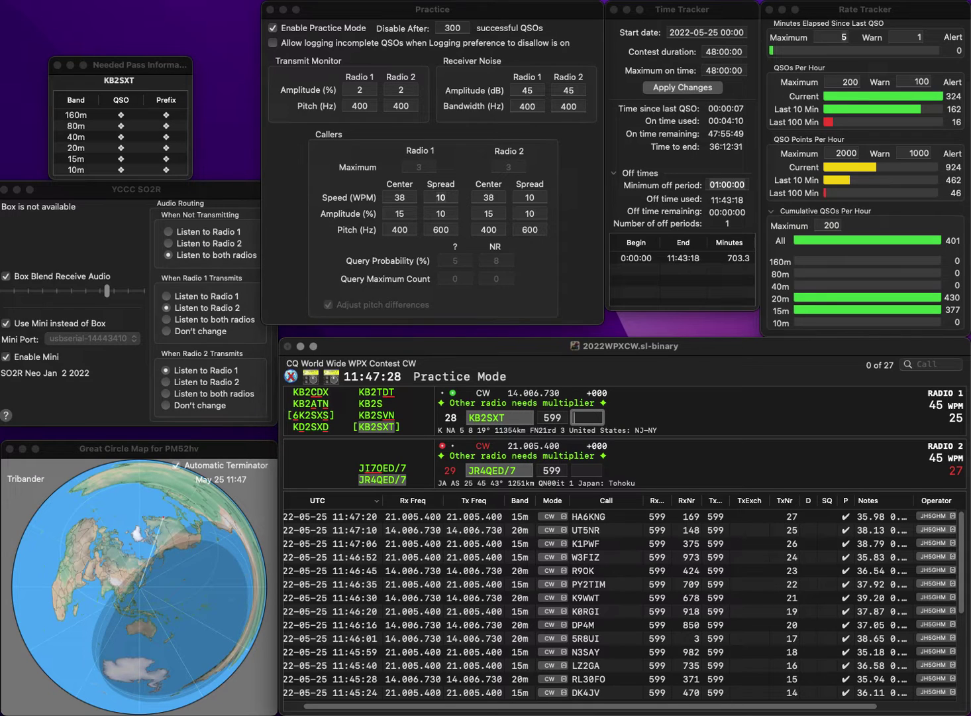
{"action": "type", "text": "587"}
{"action": "key", "text": "Return"}
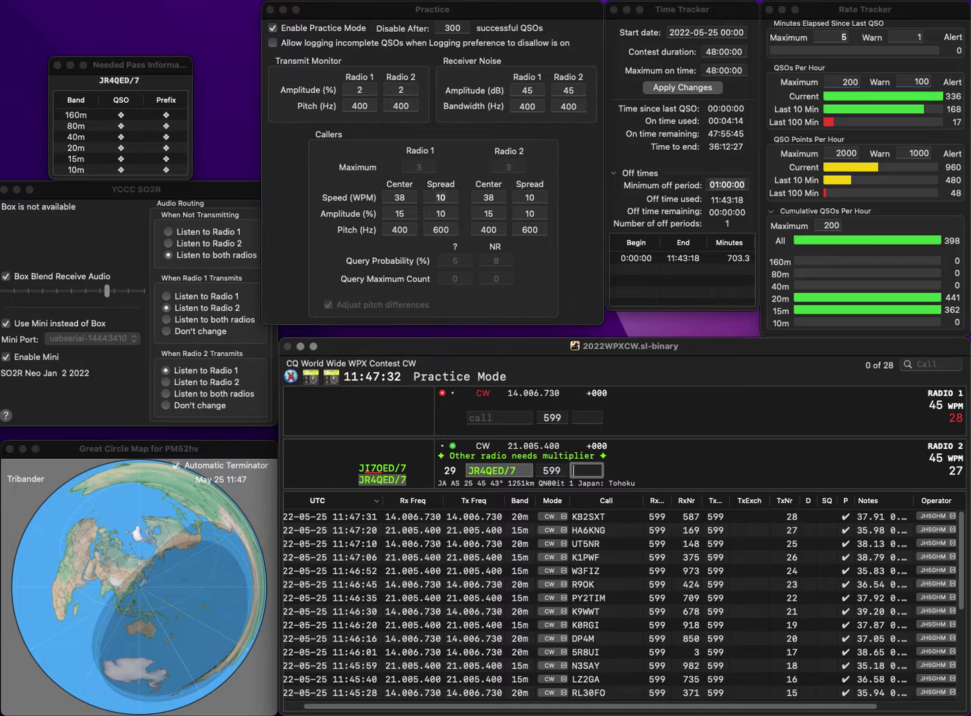
{"action": "type", "text": "790"}
{"action": "key", "text": "Return"}
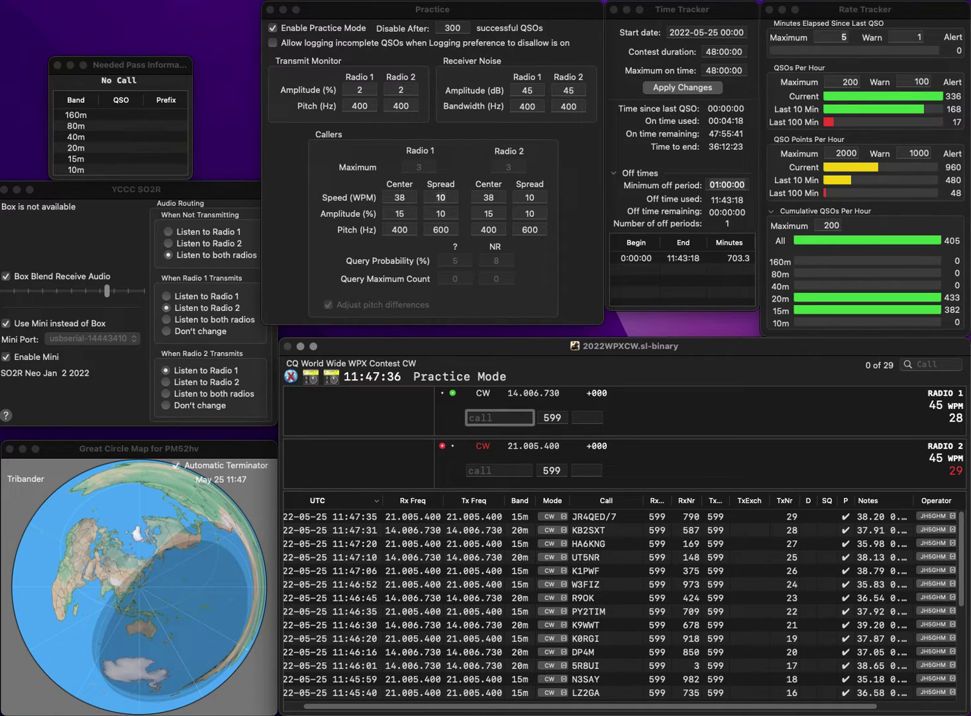
{"action": "type", "text": "VJ"}
{"action": "key", "text": "Return"}
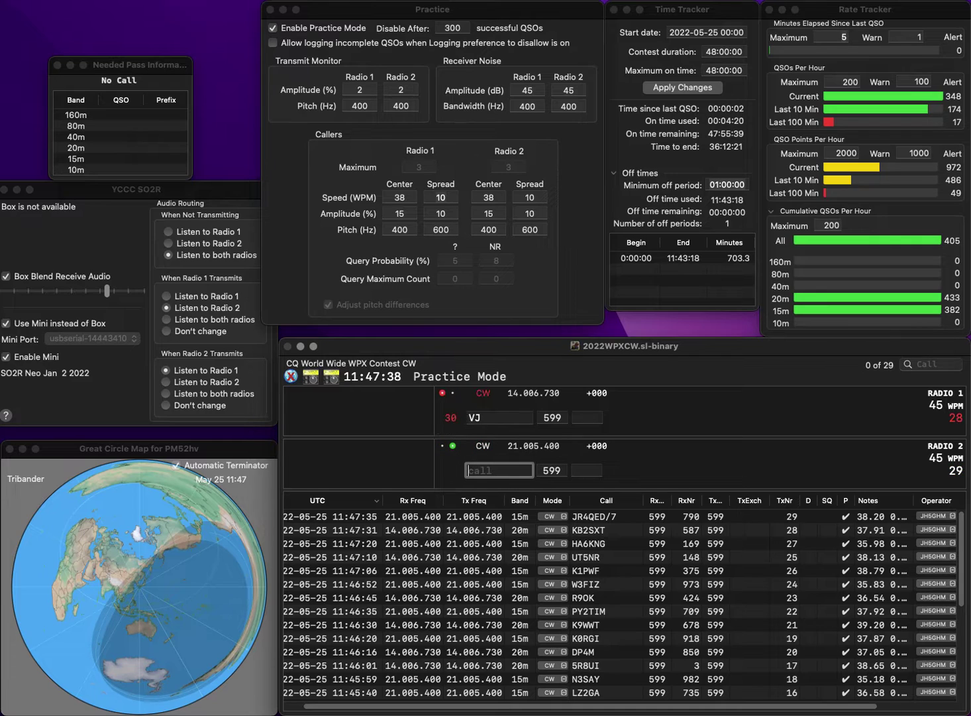
{"action": "type", "text": "K4TXX"}
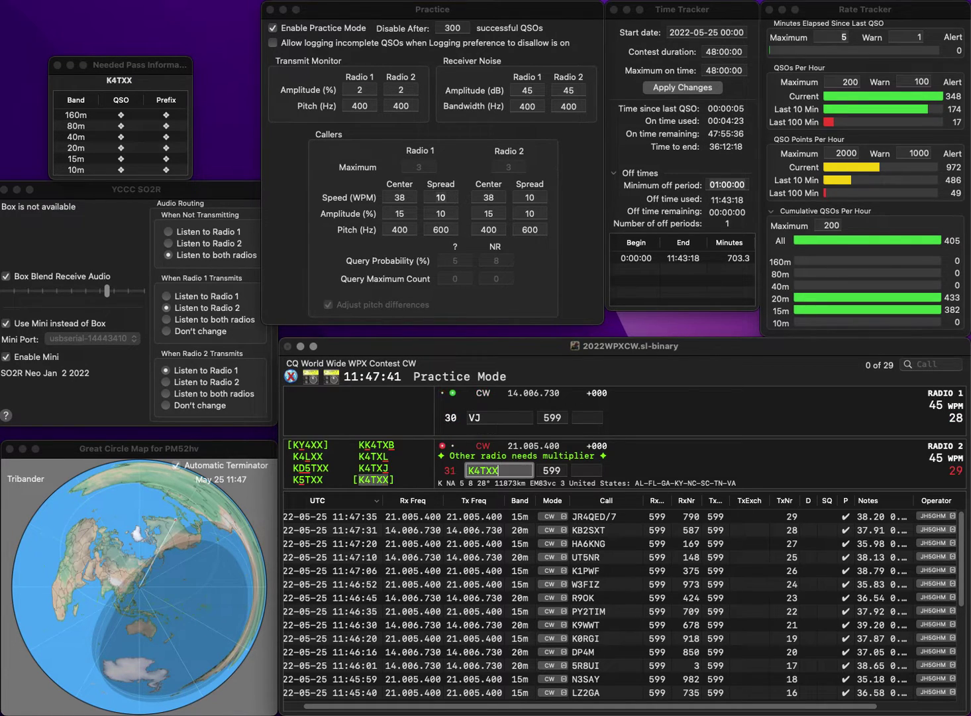
{"action": "key", "text": "Return"}
{"action": "type", "text": "AE4"}
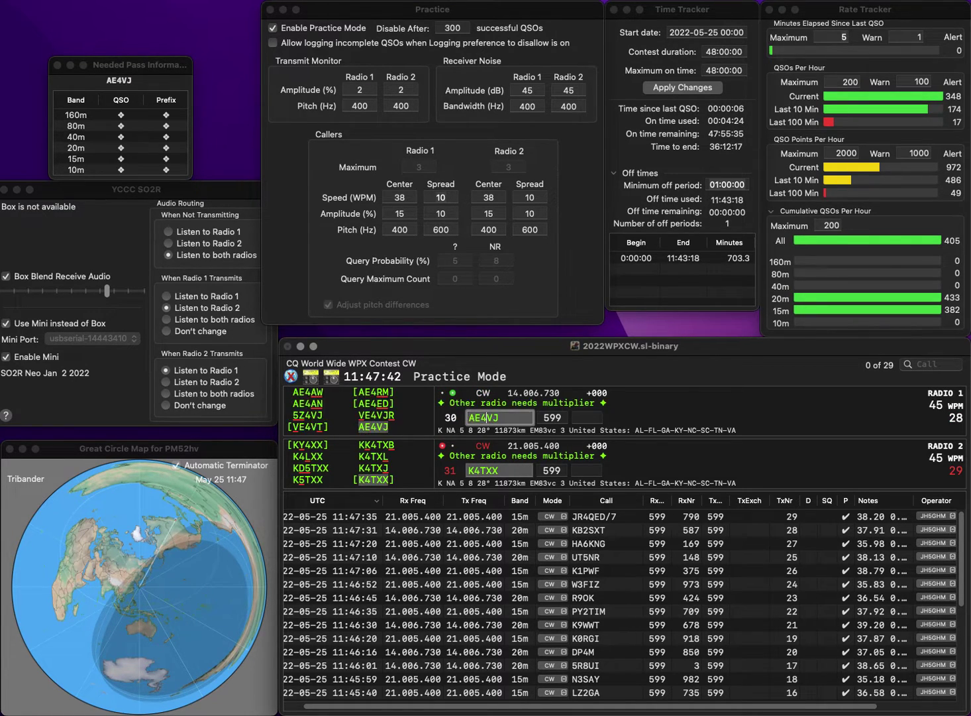
{"action": "key", "text": "space"}
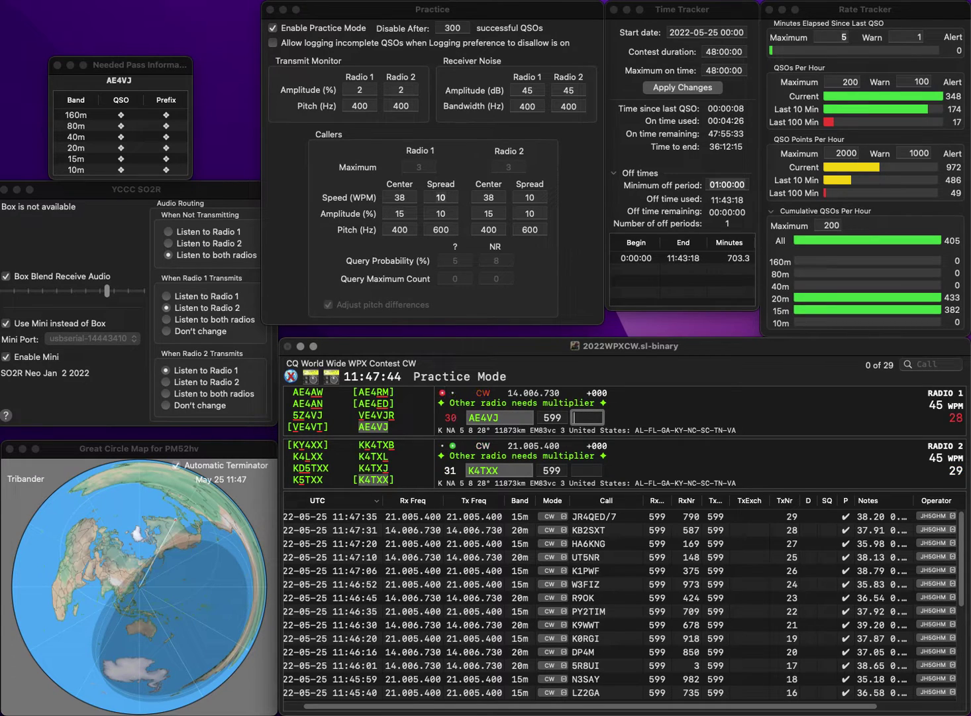
{"action": "key", "text": "Down"}
{"action": "key", "text": "space"}
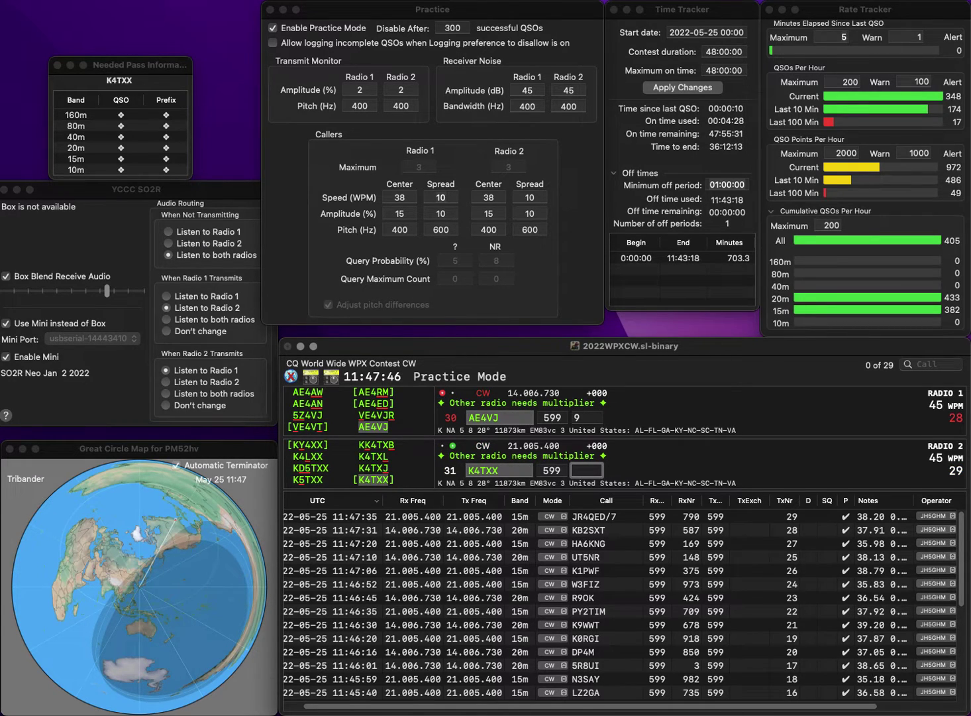
{"action": "type", "text": "798"}
{"action": "key", "text": "Return"}
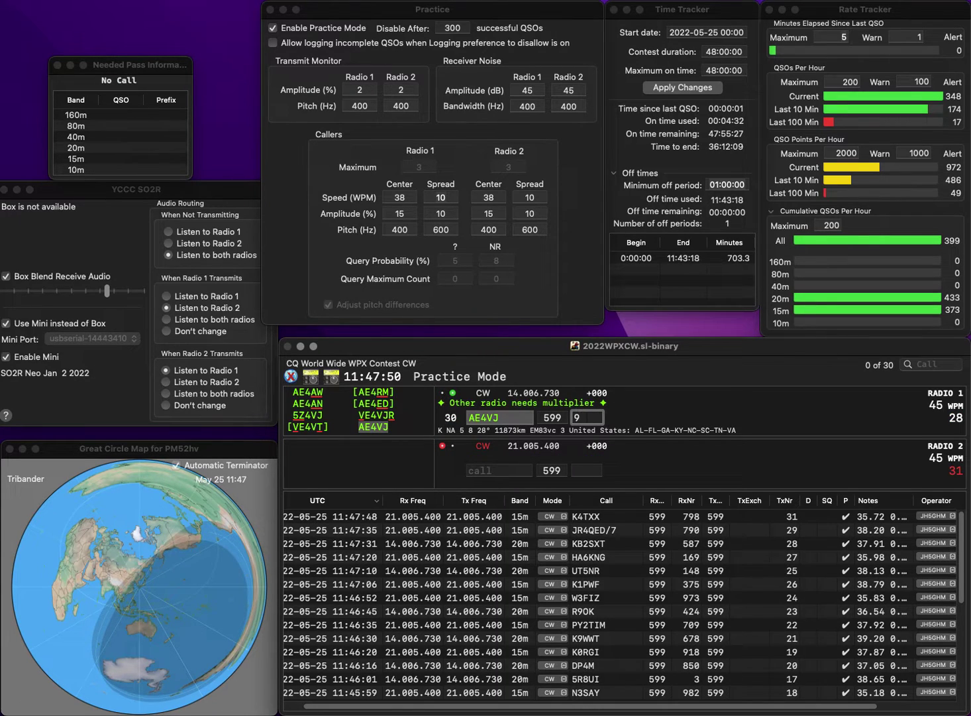
{"action": "key", "text": "F8"}
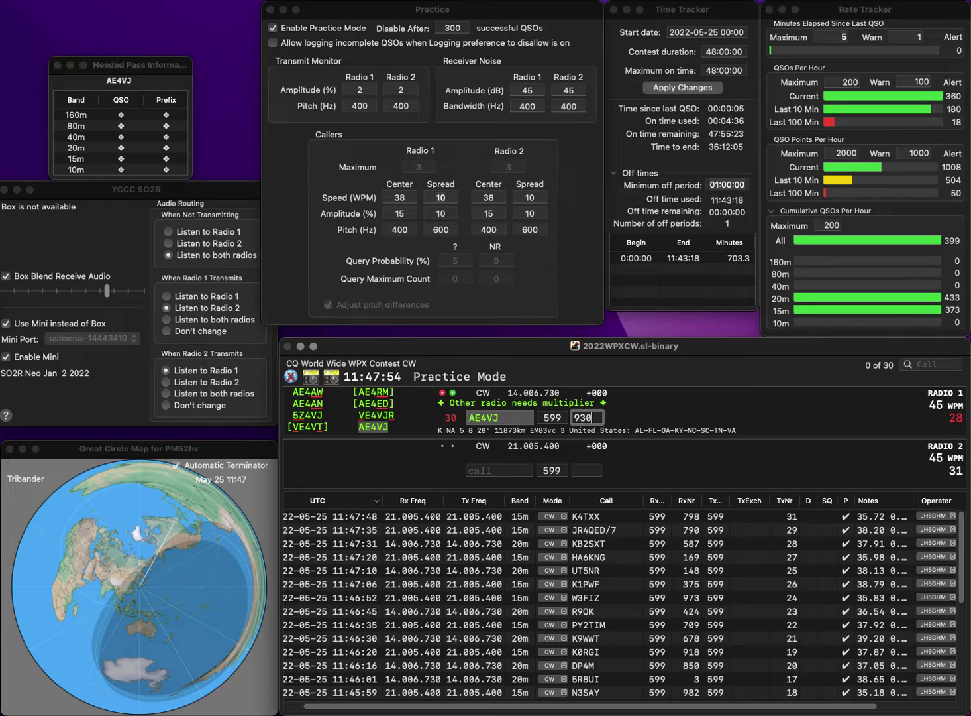
{"action": "key", "text": "Return"}
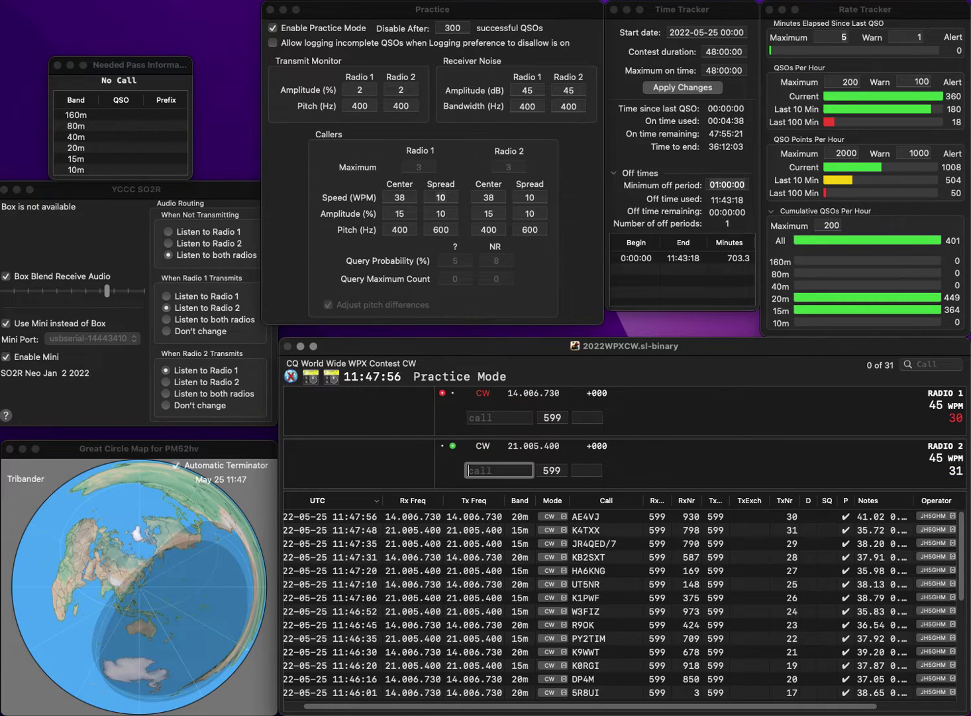
{"action": "type", "text": "IKTBUT"}
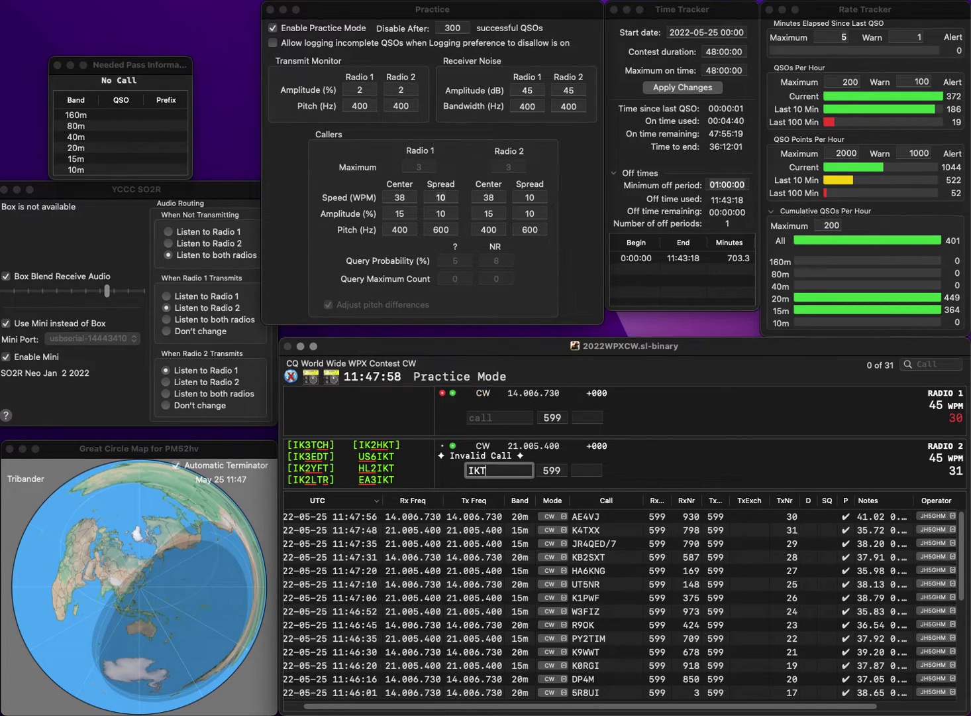
{"action": "key", "text": "Left"}
{"action": "key", "text": "Left"}
{"action": "key", "text": "Left"}
{"action": "key", "text": "Left"}
{"action": "key", "text": "BackSpace"}
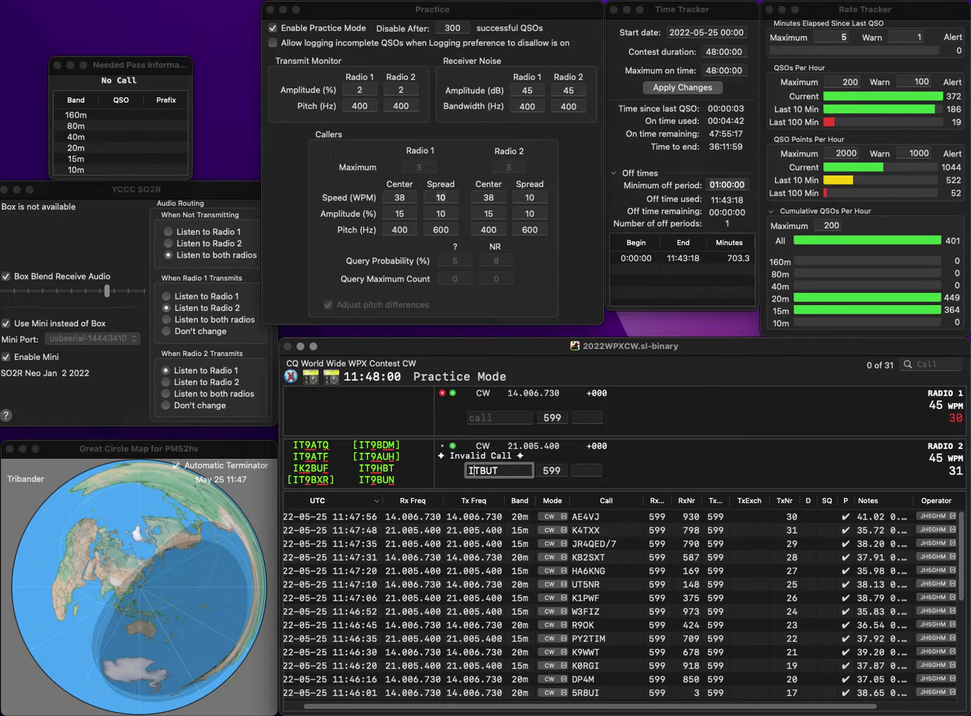
{"action": "key", "text": "Right"}
{"action": "type", "text": "9"}
{"action": "key", "text": "Return"}
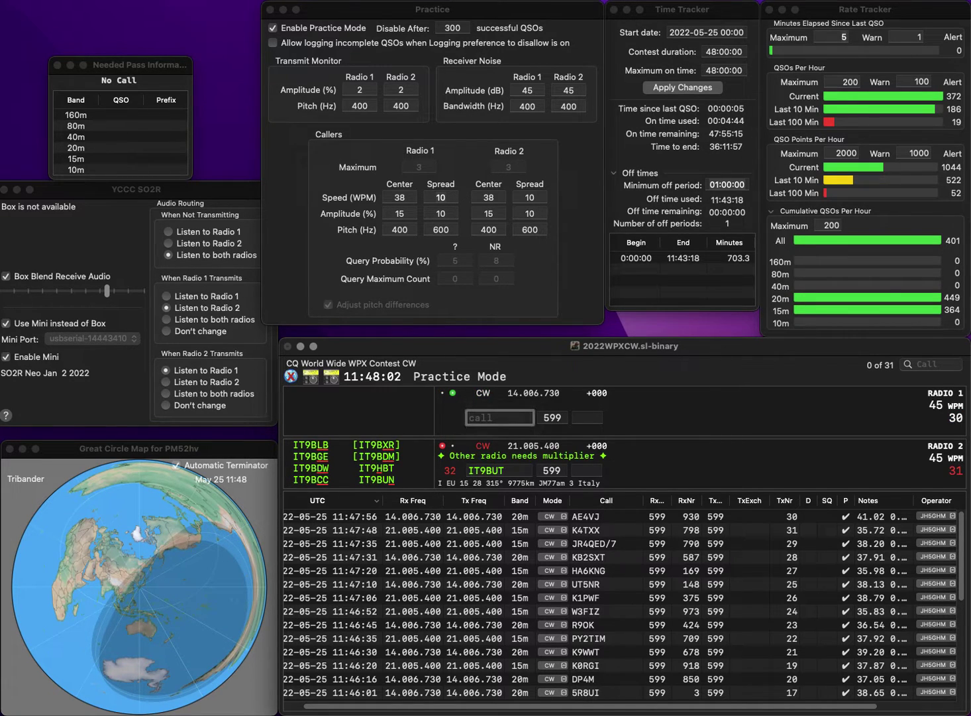
{"action": "type", "text": "VE3YH"}
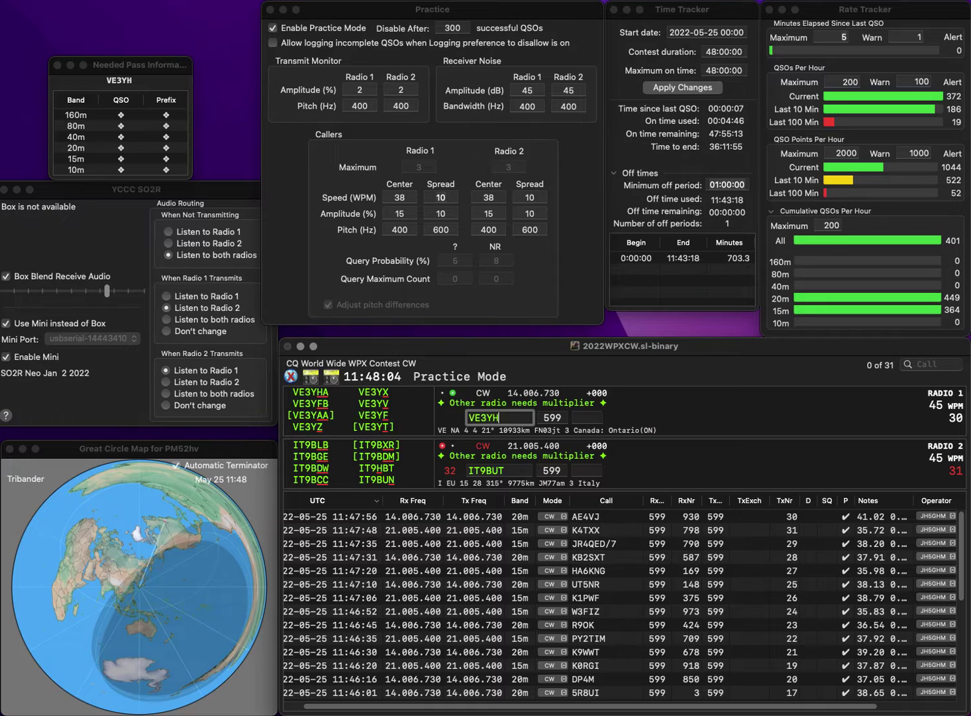
{"action": "key", "text": "Return"}
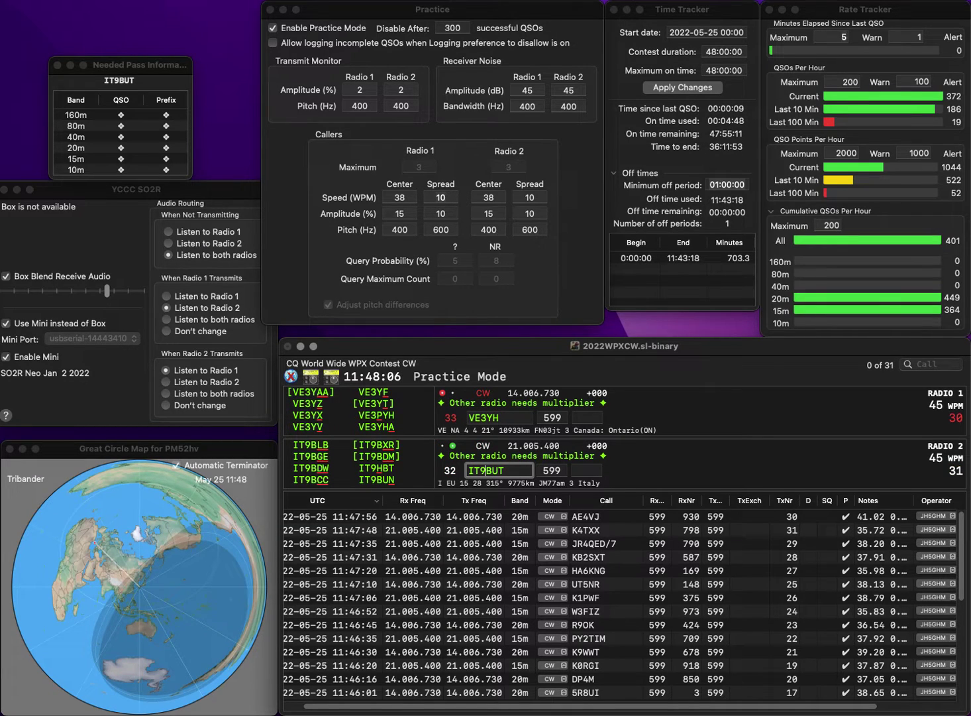
{"action": "key", "text": "Right"}
{"action": "key", "text": "Right"}
{"action": "key", "text": "Right"}
{"action": "key", "text": "BackSpace"}
{"action": "type", "text": "N"}
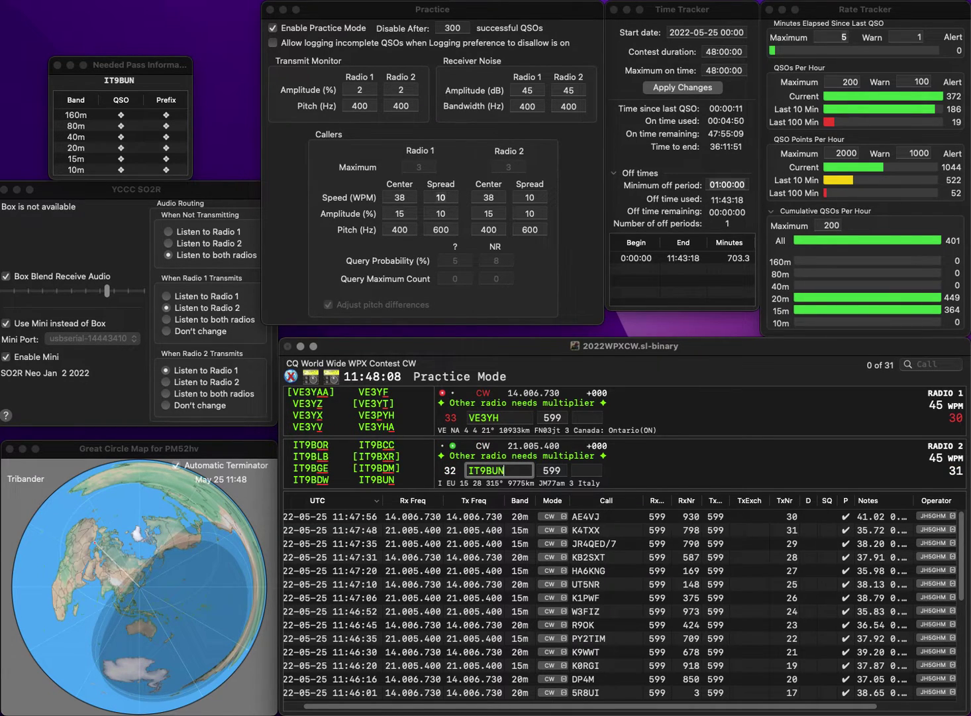
{"action": "key", "text": "Return"}
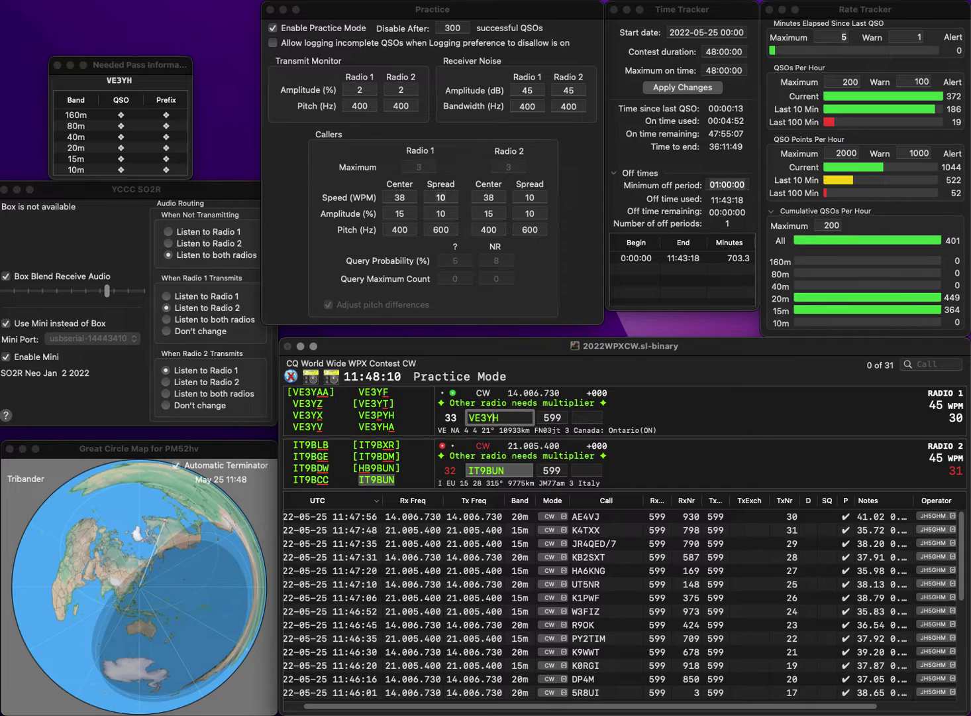
{"action": "key", "text": "Left"}
{"action": "key", "text": "BackSpace"}
{"action": "type", "text": "4"}
{"action": "key", "text": "Return"}
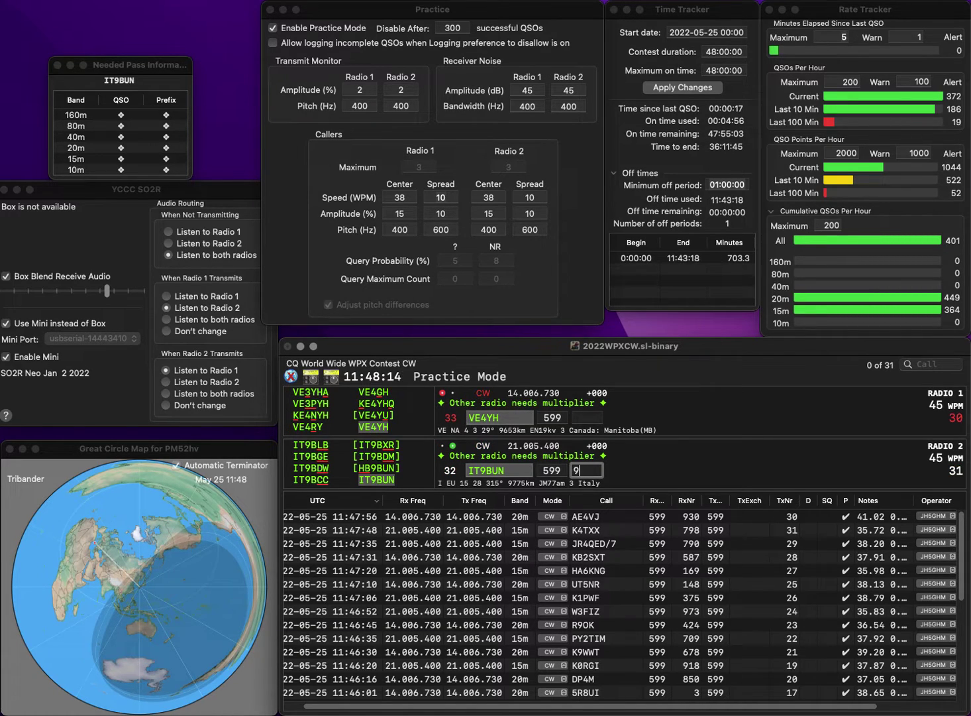
{"action": "type", "text": "907"}
{"action": "key", "text": "Return"}
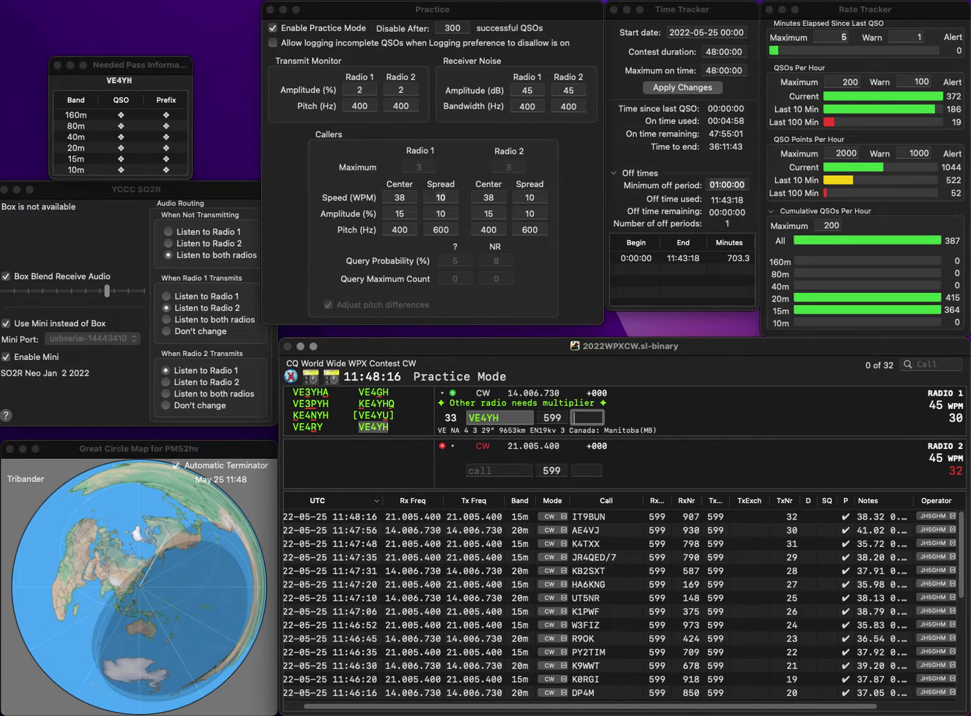
{"action": "type", "text": "682"}
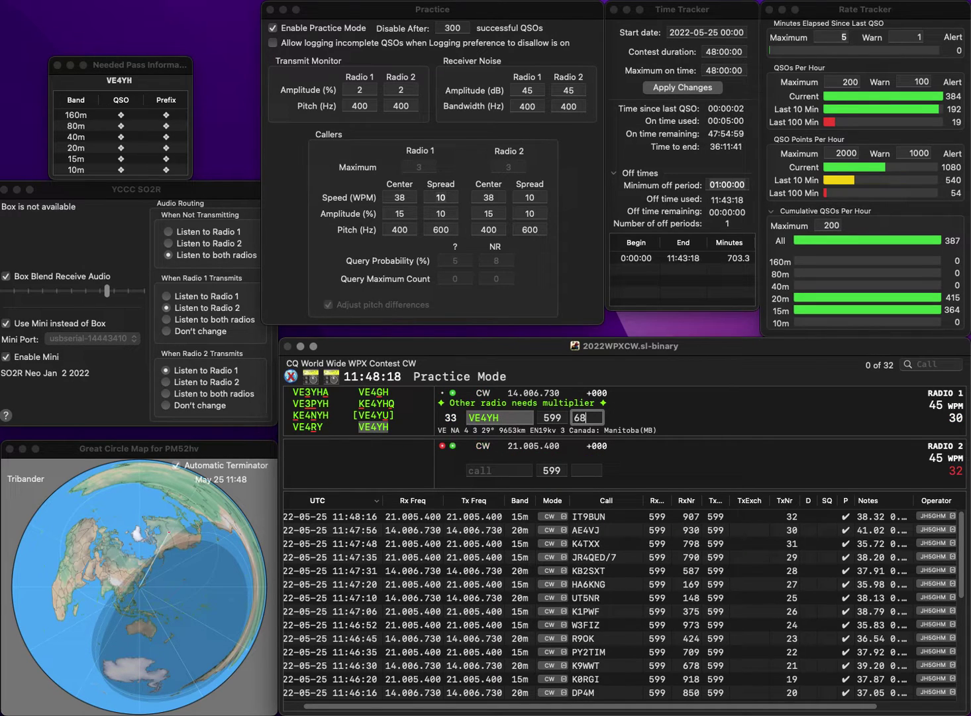
{"action": "key", "text": "Return"}
- Log PY700 with number 598 on radio 2 and YD0RCH with number 718 on radio 1
{"action": "type", "text": "PY700"}
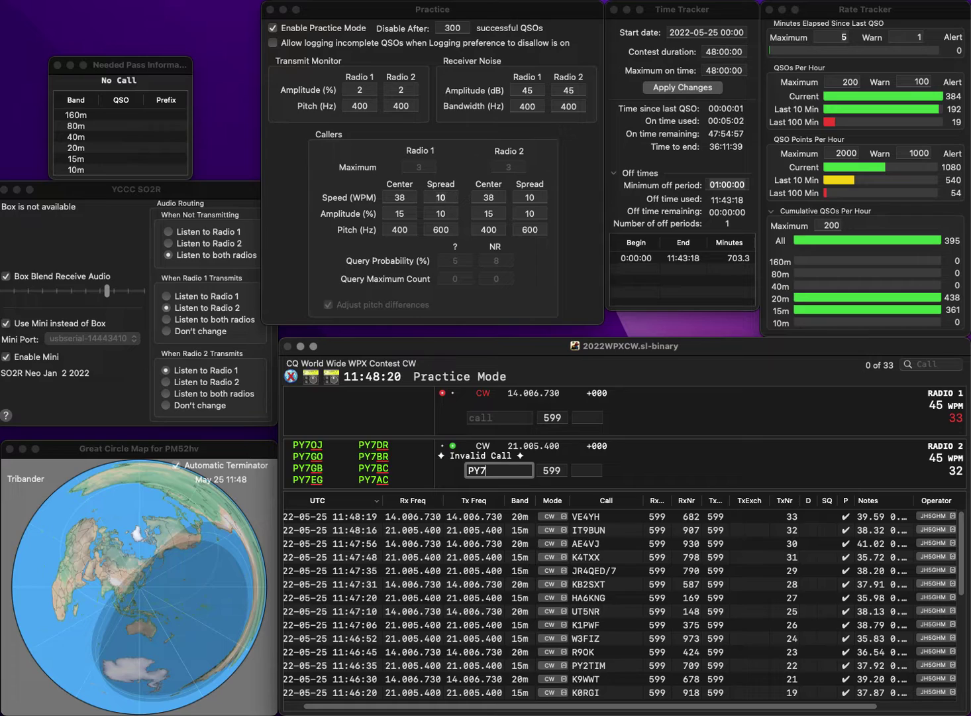
{"action": "key", "text": "Return"}
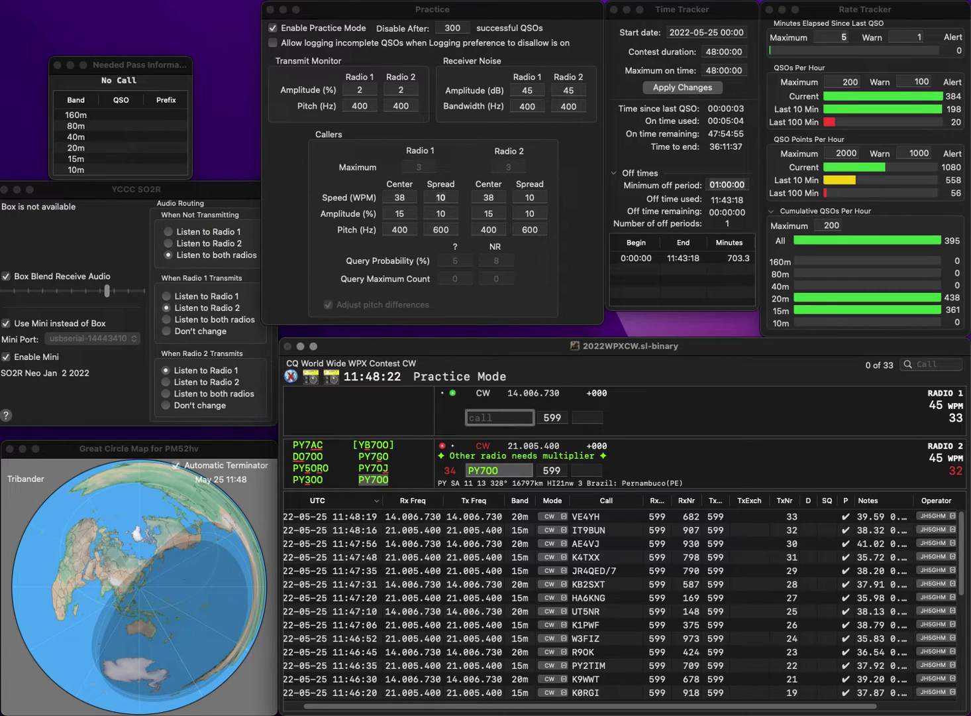
{"action": "type", "text": "YB0RCH"}
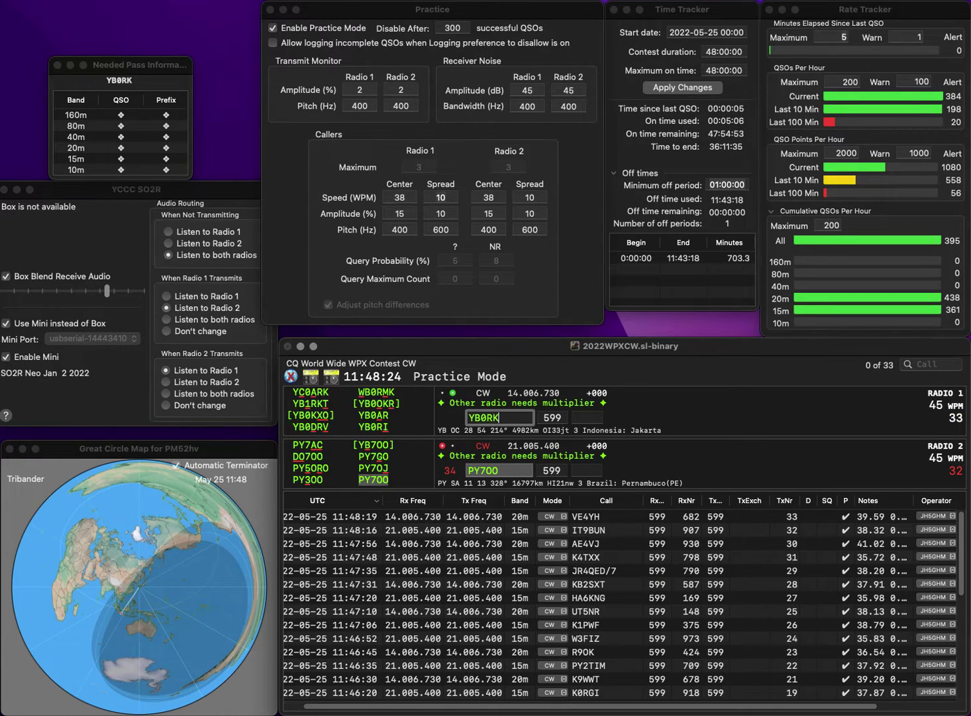
{"action": "key", "text": "Return"}
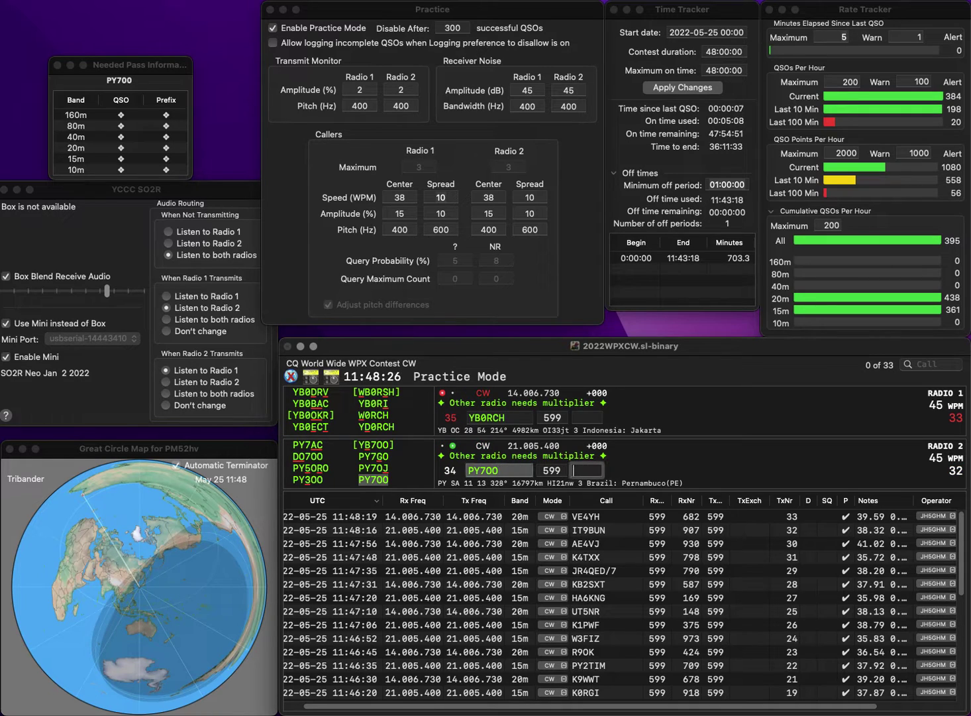
{"action": "type", "text": "598"}
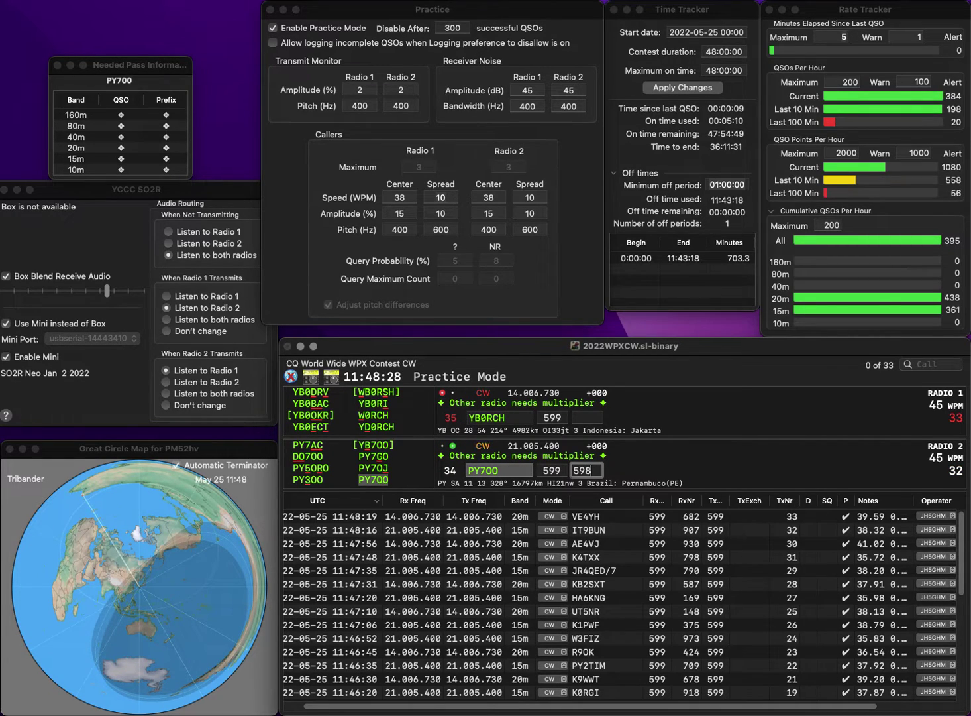
{"action": "key", "text": "Return"}
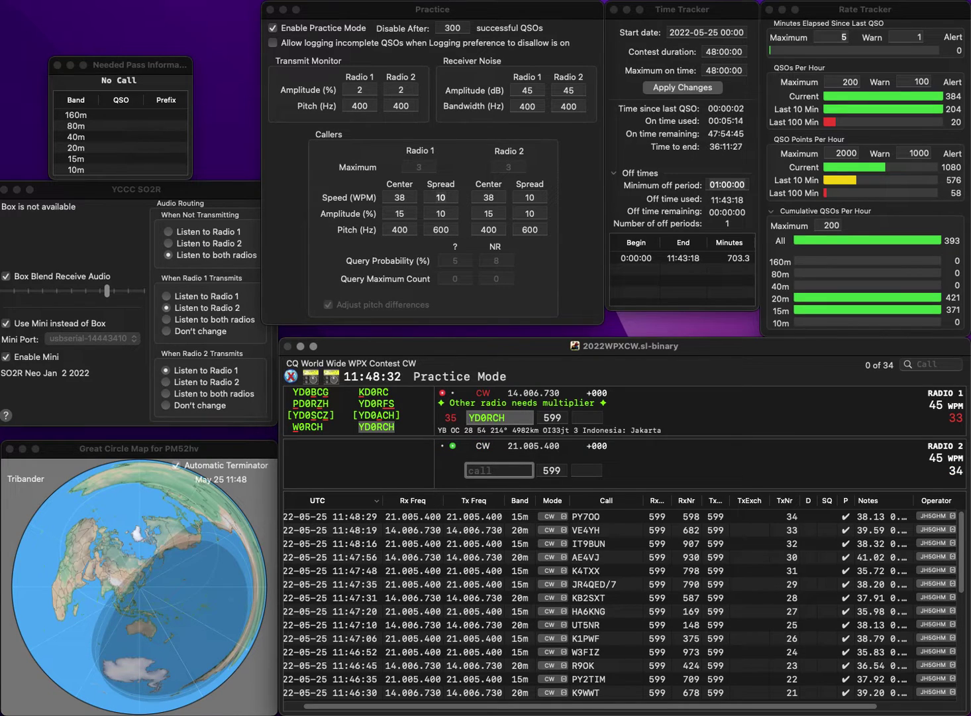
{"action": "type", "text": "BYP"}
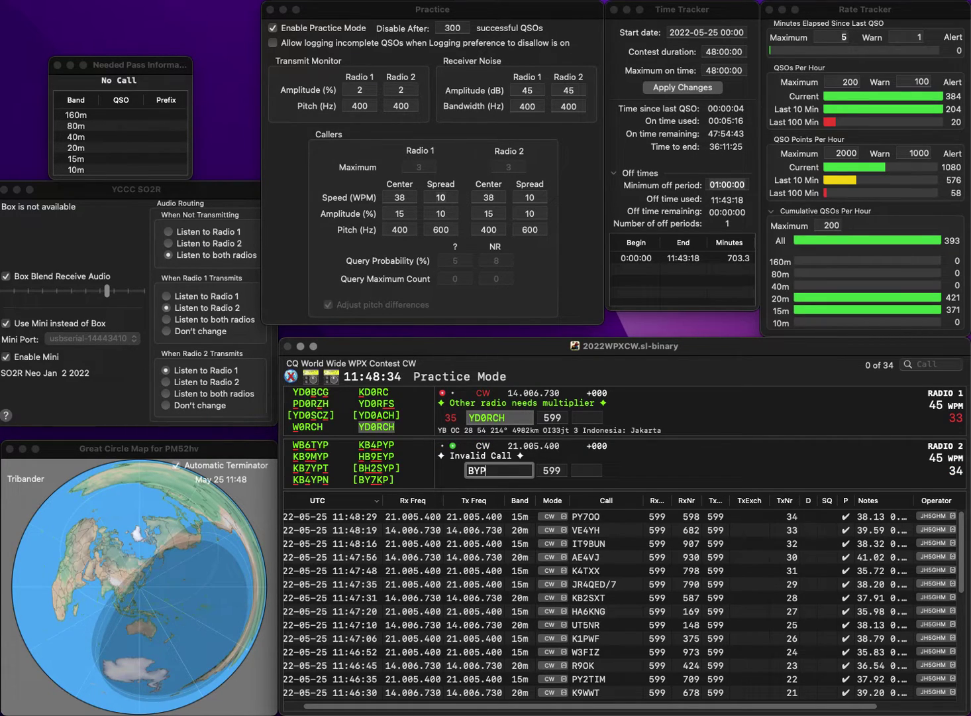
{"action": "key", "text": "Return"}
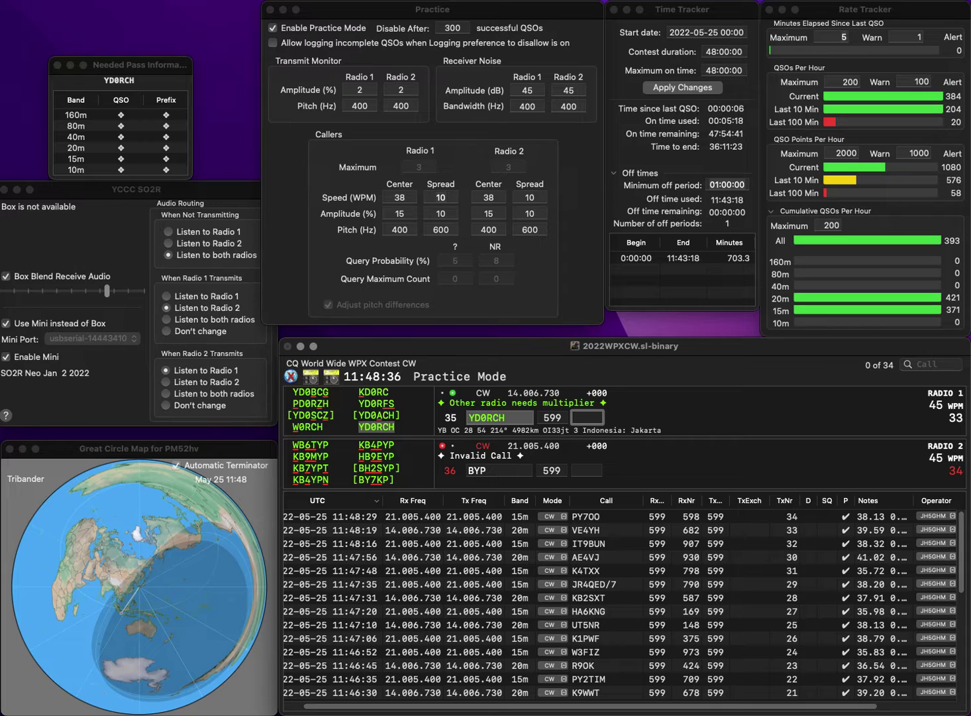
{"action": "type", "text": "71"}
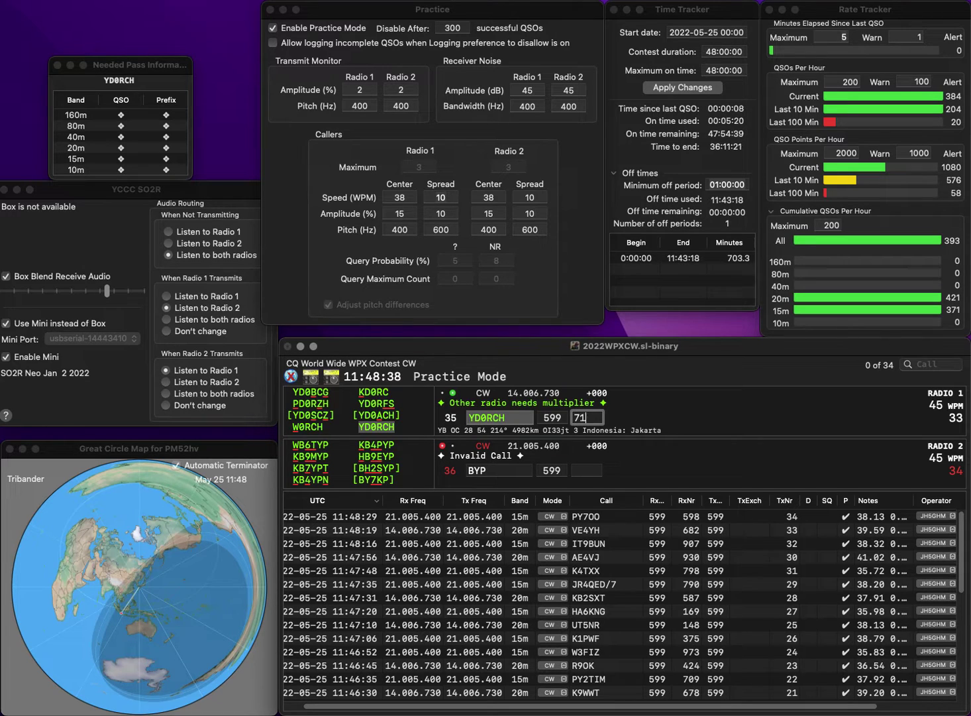
{"action": "type", "text": "8"}
{"action": "key", "text": "Return"}
- Complete the partial call as K6YP and log it with 25, plus YO7CW with 596
{"action": "type", "text": "K6"}
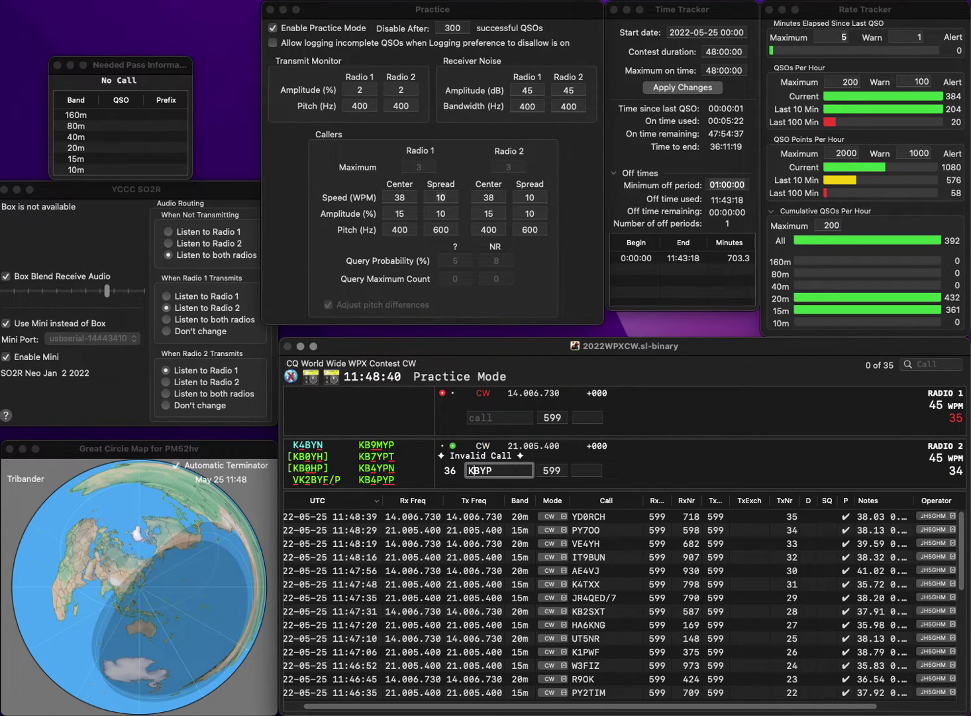
{"action": "key", "text": "Delete"}
{"action": "key", "text": "Return"}
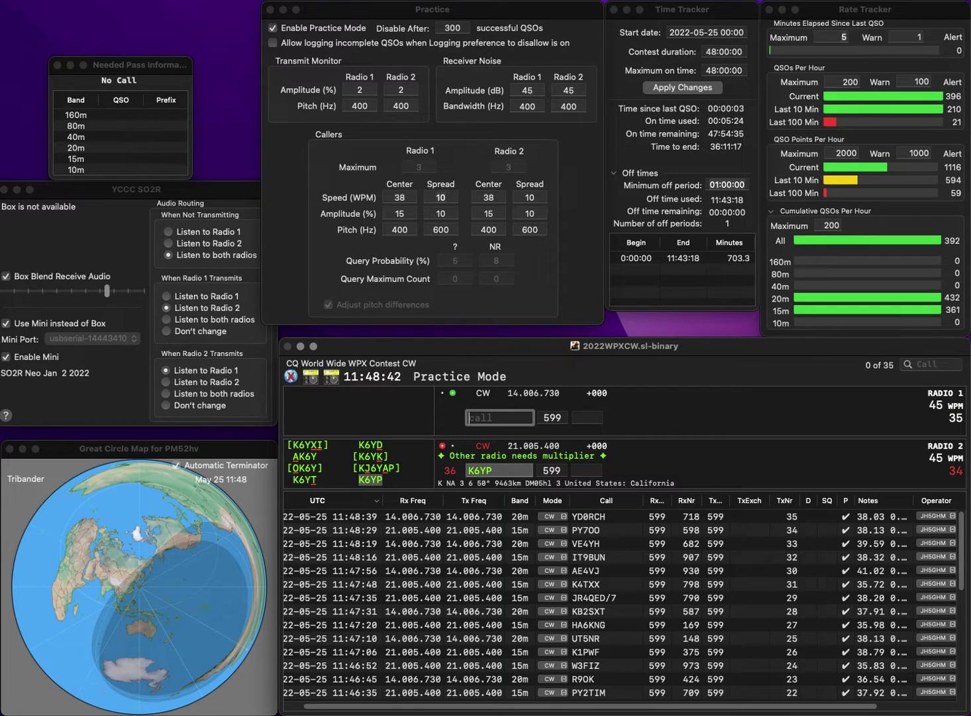
{"action": "type", "text": "YO7CW"}
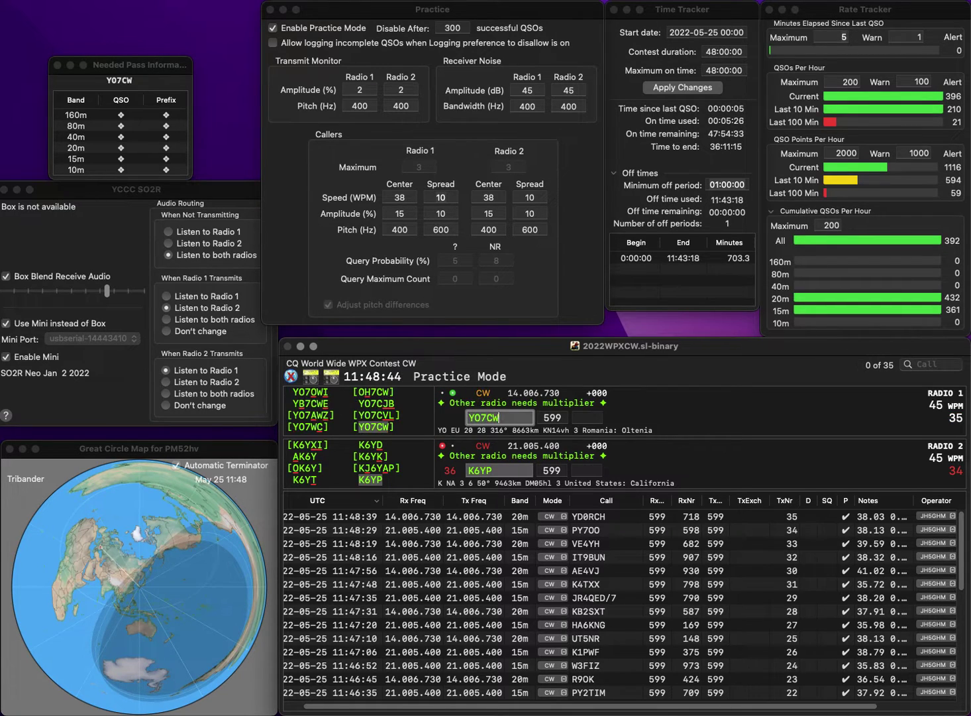
{"action": "key", "text": "Return"}
{"action": "key", "text": "space"}
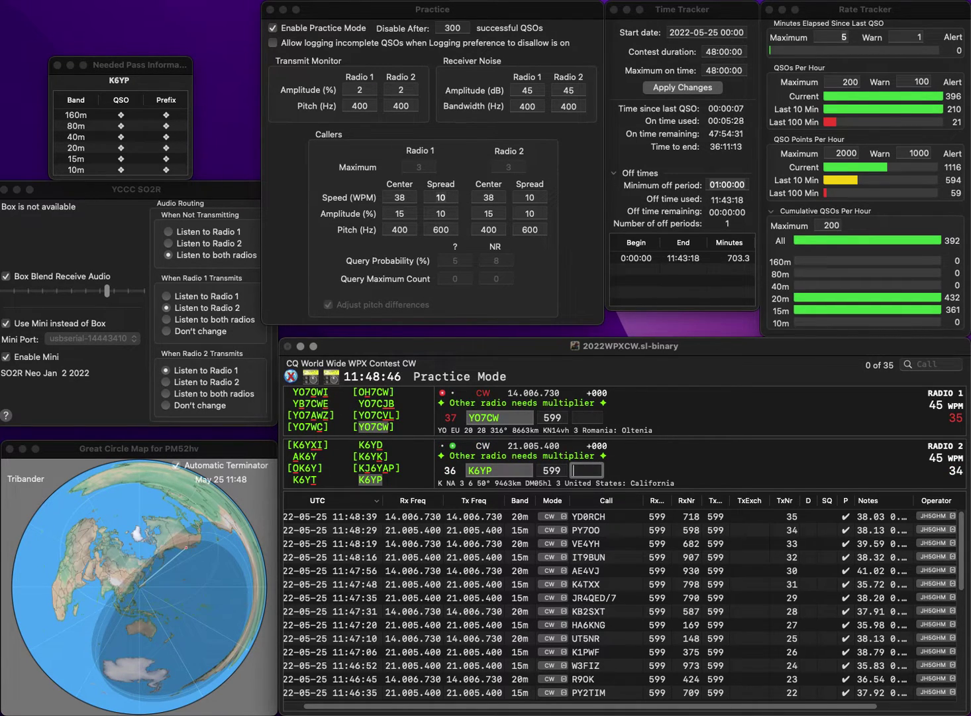
{"action": "type", "text": "25"}
{"action": "key", "text": "Return"}
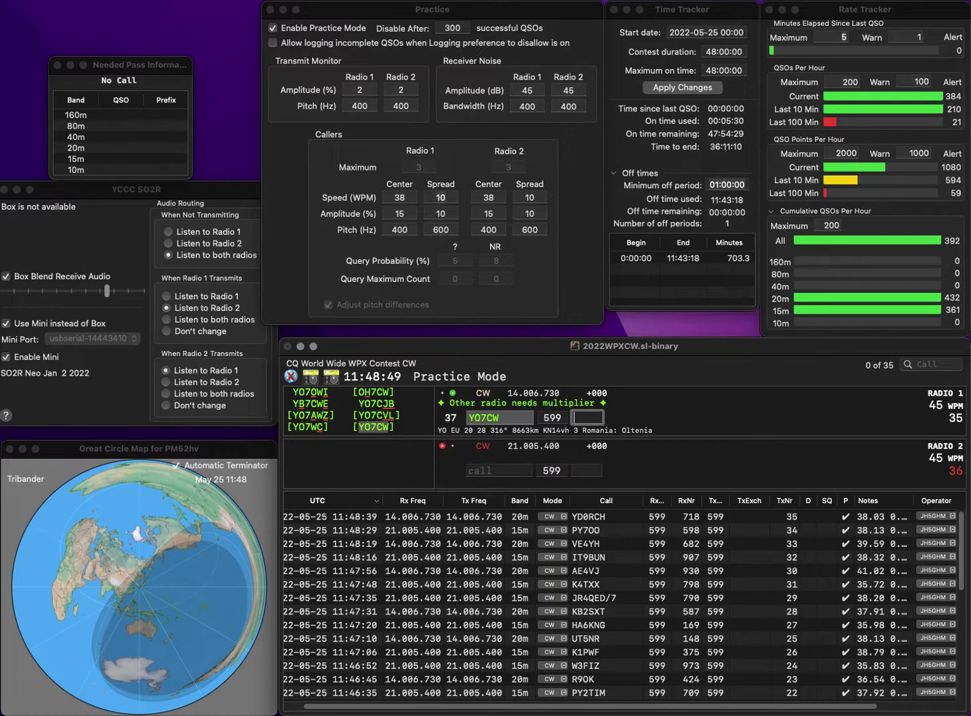
{"action": "type", "text": "5"}
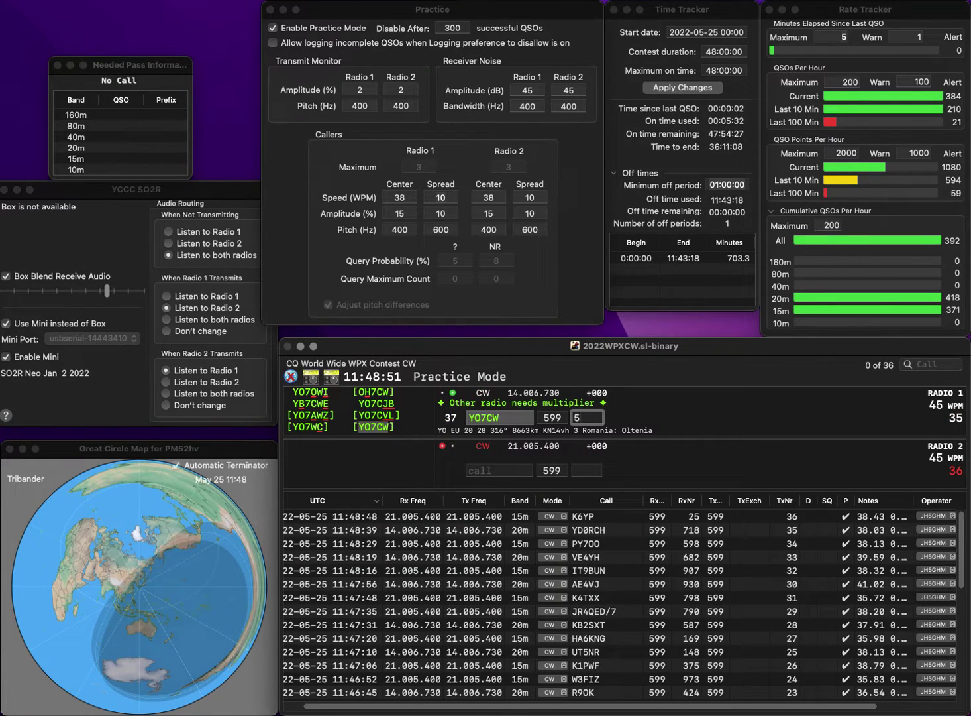
{"action": "type", "text": "96"}
{"action": "key", "text": "Return"}
{"action": "type", "text": "P"}
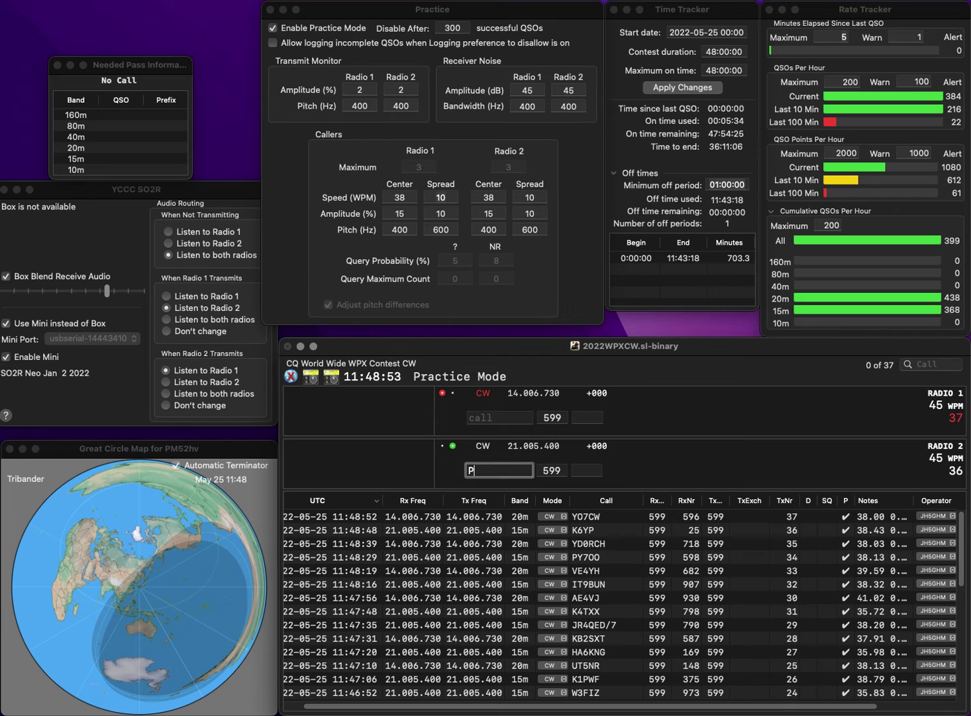
{"action": "type", "text": "4L"}
{"action": "key", "text": "Home"}
{"action": "type", "text": "U"}
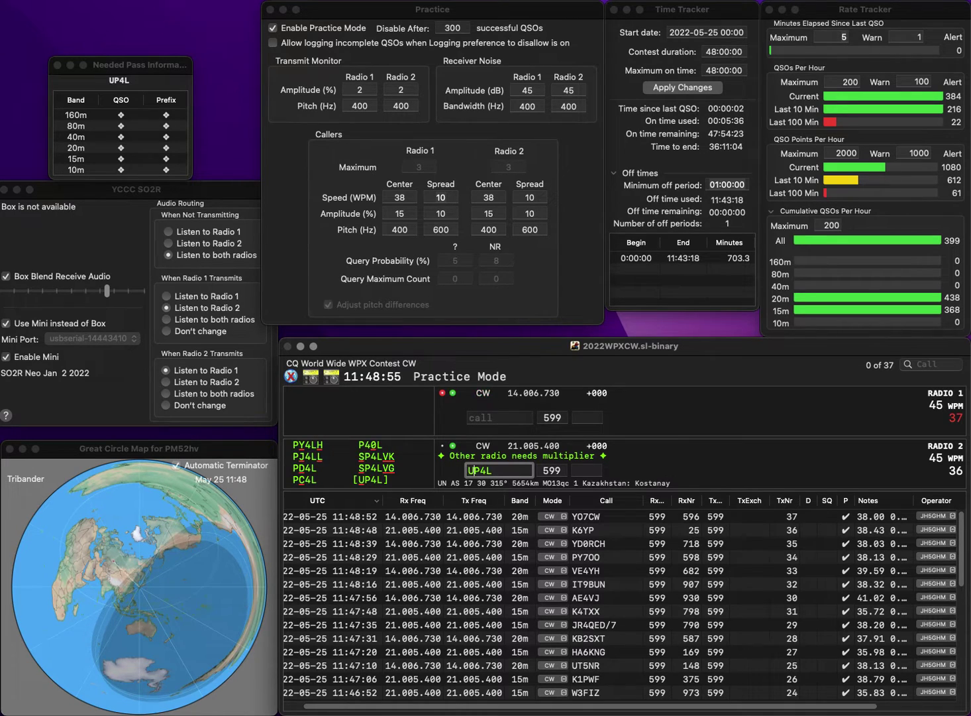
{"action": "key", "text": "Return"}
{"action": "type", "text": "Y4RR"}
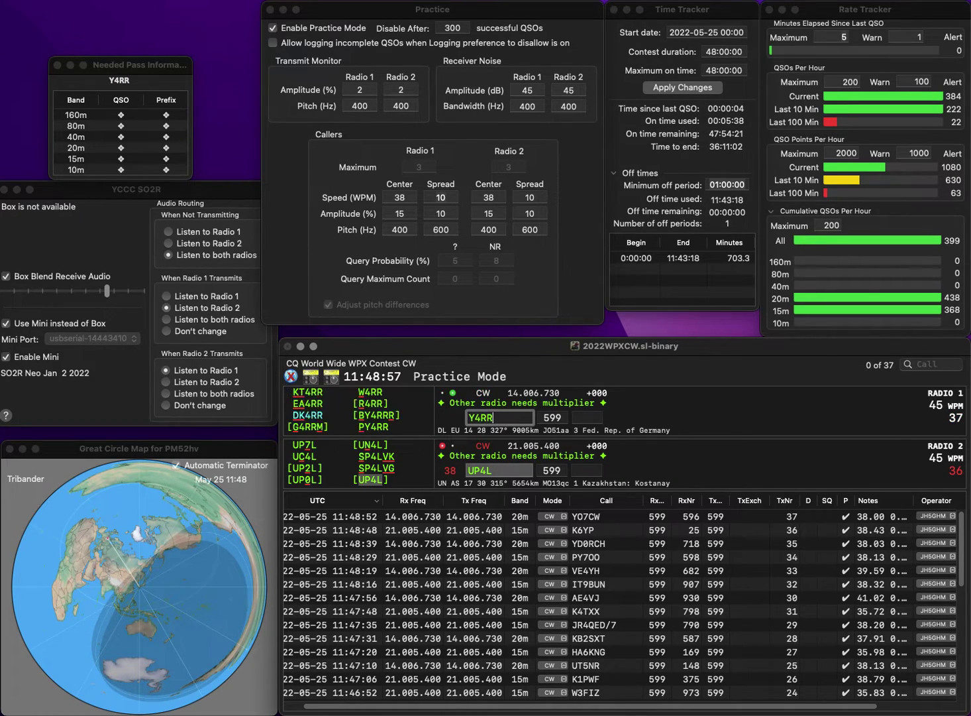
{"action": "key", "text": "Home"}
{"action": "type", "text": "P"}
{"action": "key", "text": "Return"}
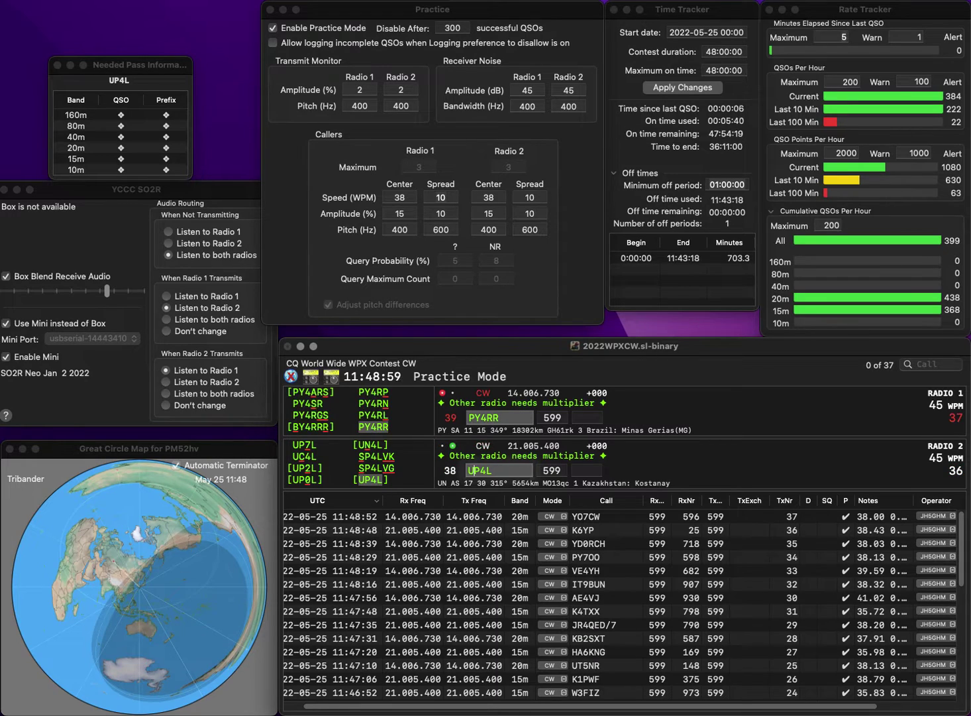
{"action": "type", "text": "72"}
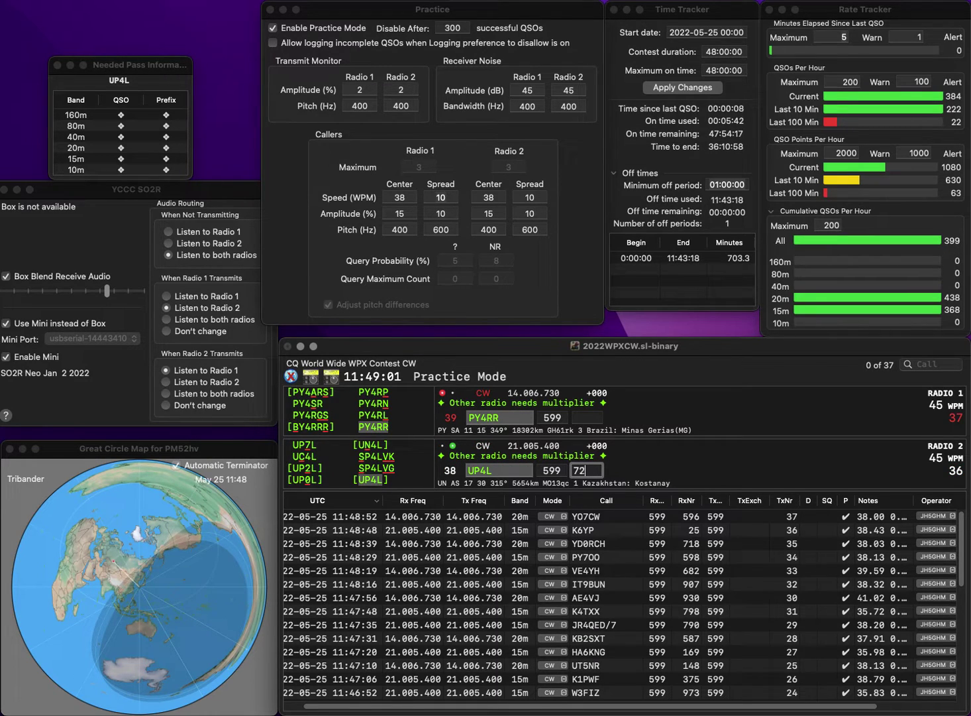
{"action": "key", "text": "Return"}
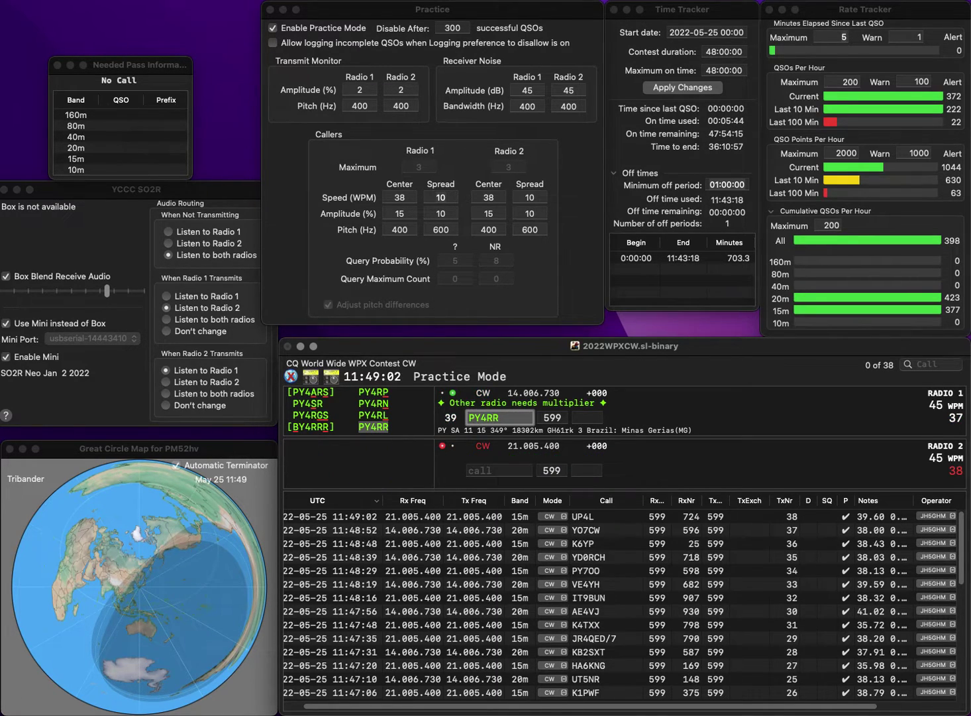
{"action": "type", "text": "64"}
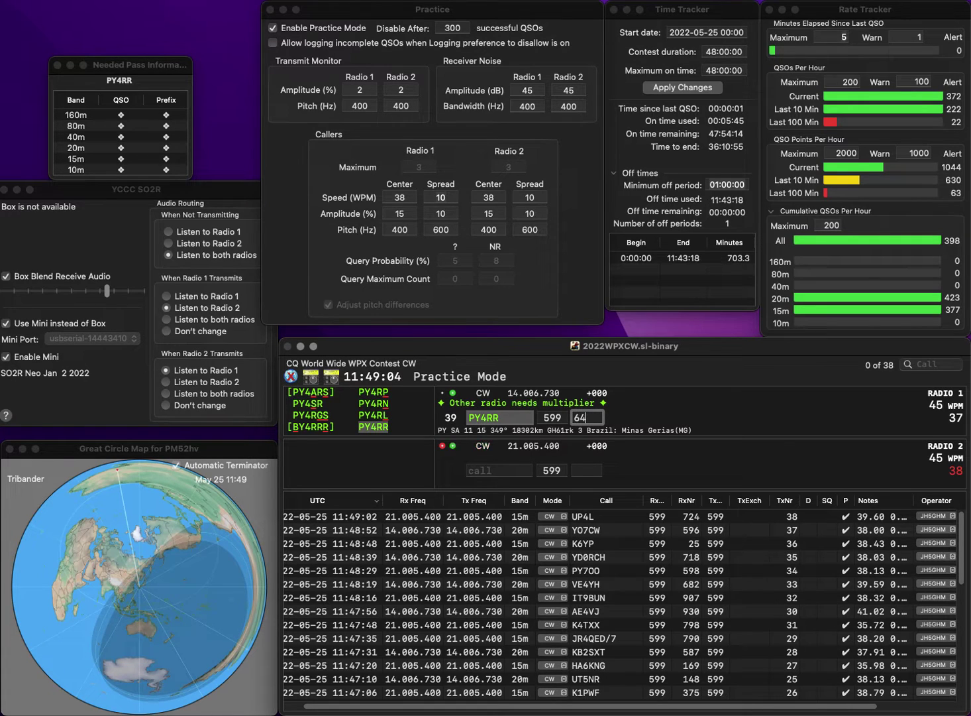
{"action": "type", "text": "8"}
{"action": "key", "text": "Return"}
{"action": "type", "text": "JA1"}
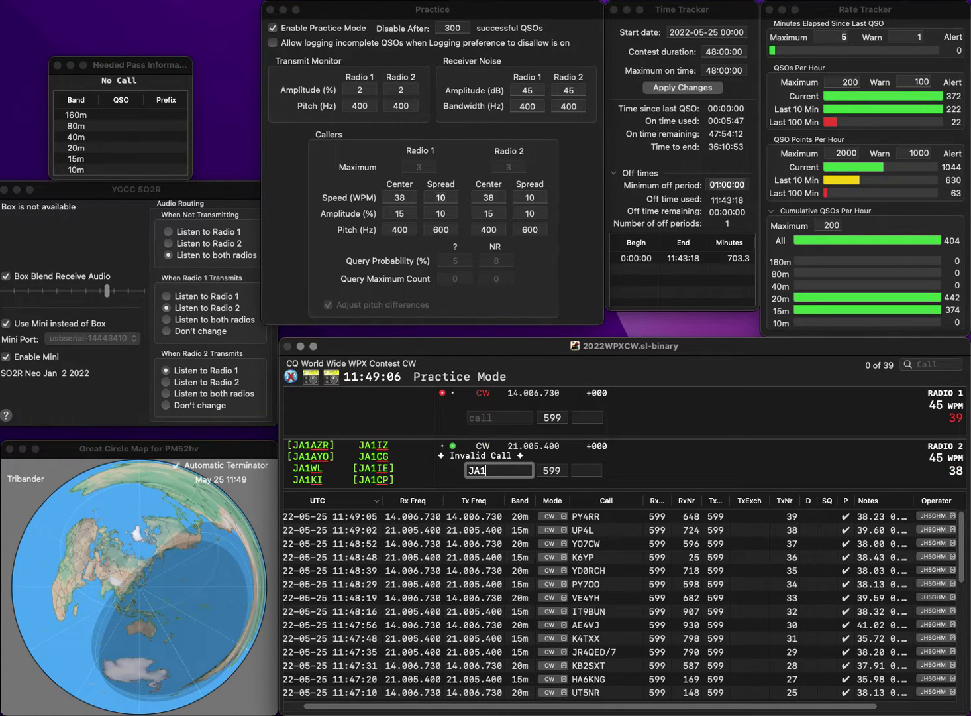
{"action": "type", "text": "CXC"}
{"action": "key", "text": "Return"}
{"action": "type", "text": "V"}
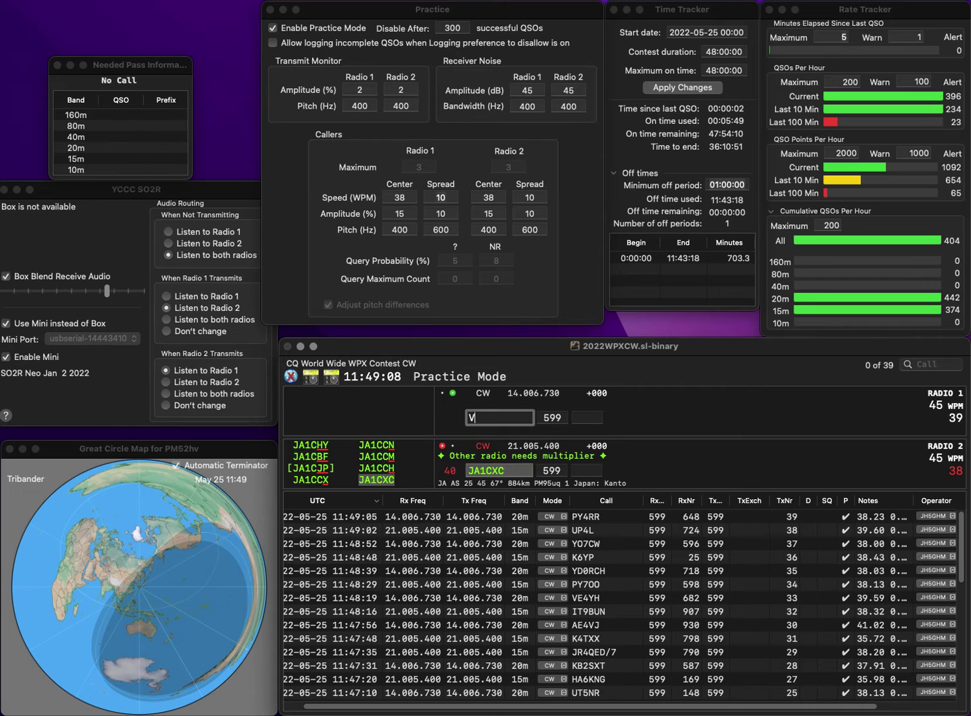
{"action": "type", "text": "A7ZM"}
{"action": "key", "text": "Return"}
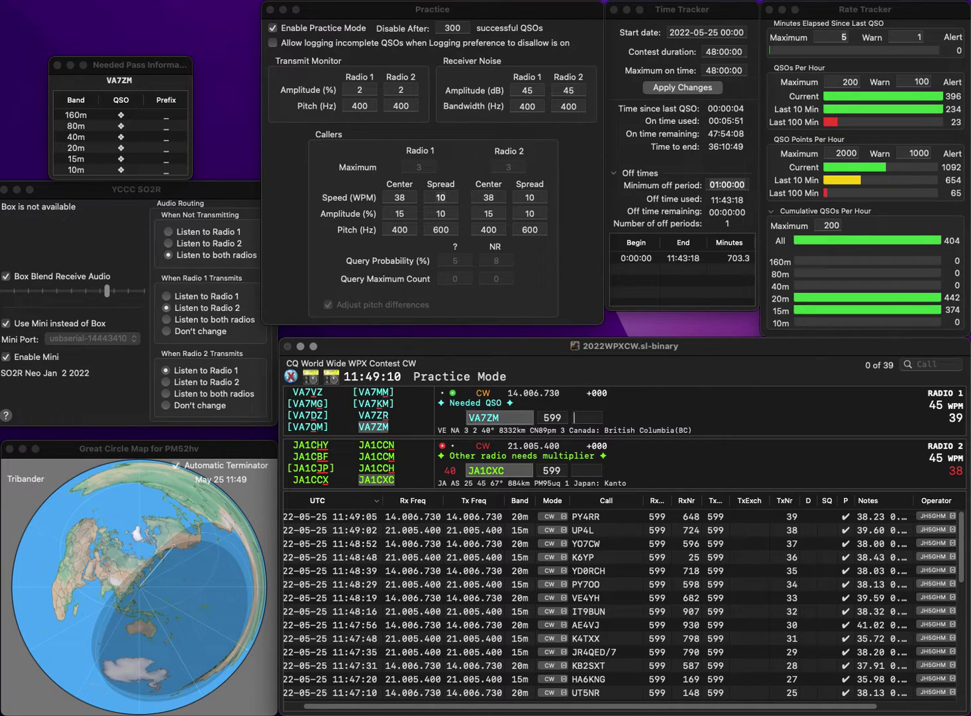
{"action": "key", "text": "Tab"}
{"action": "key", "text": "space"}
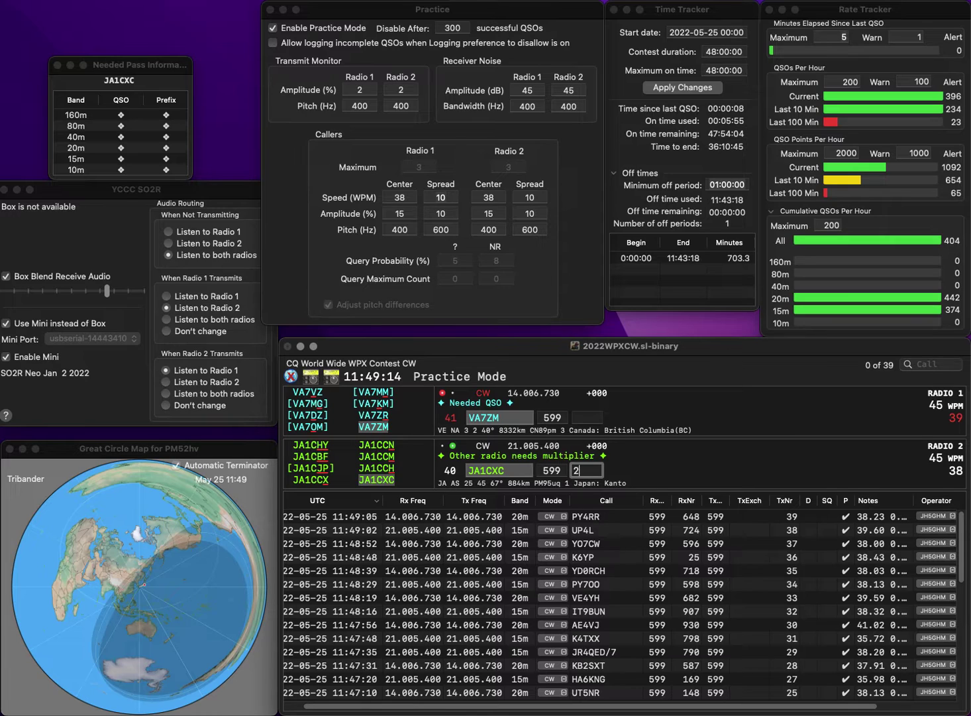
{"action": "key", "text": "Return"}
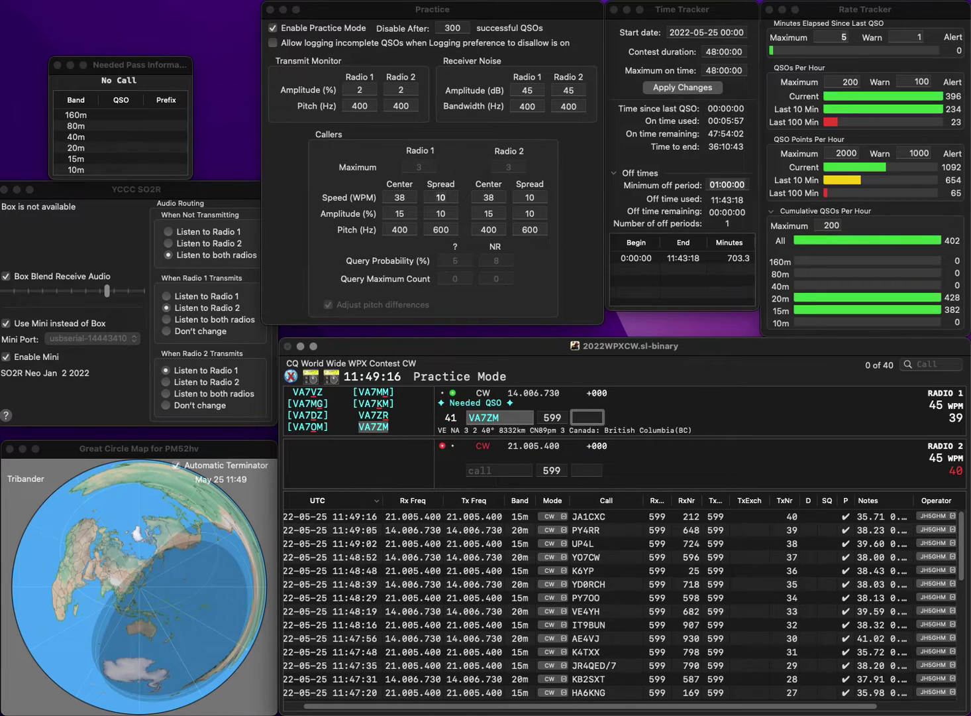
{"action": "type", "text": "1"}
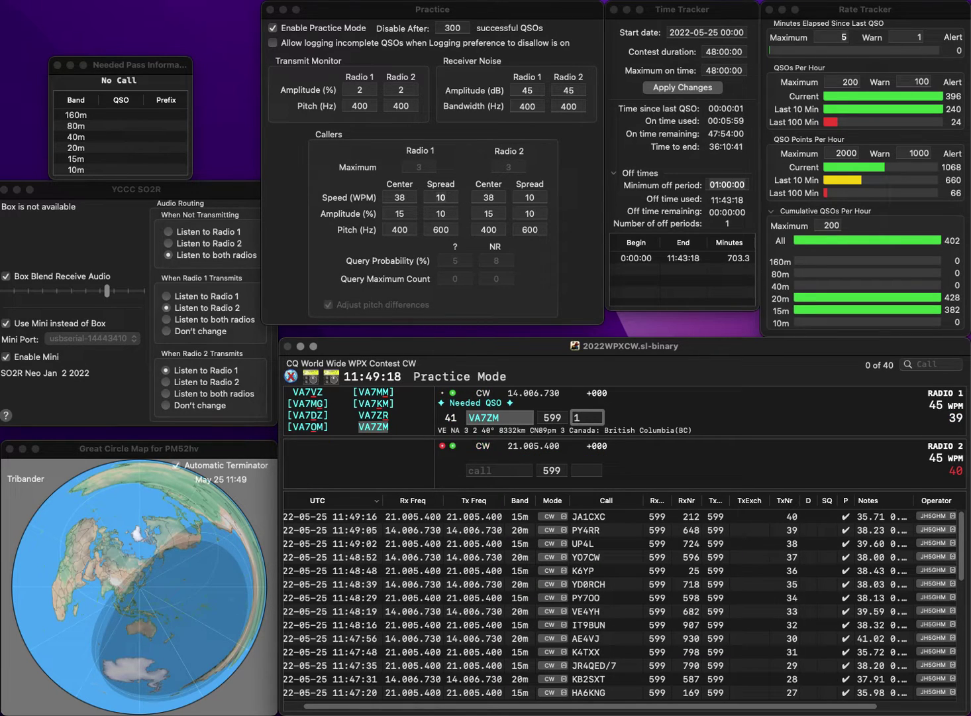
{"action": "type", "text": "99"}
{"action": "key", "text": "Return"}
{"action": "type", "text": "XPK"}
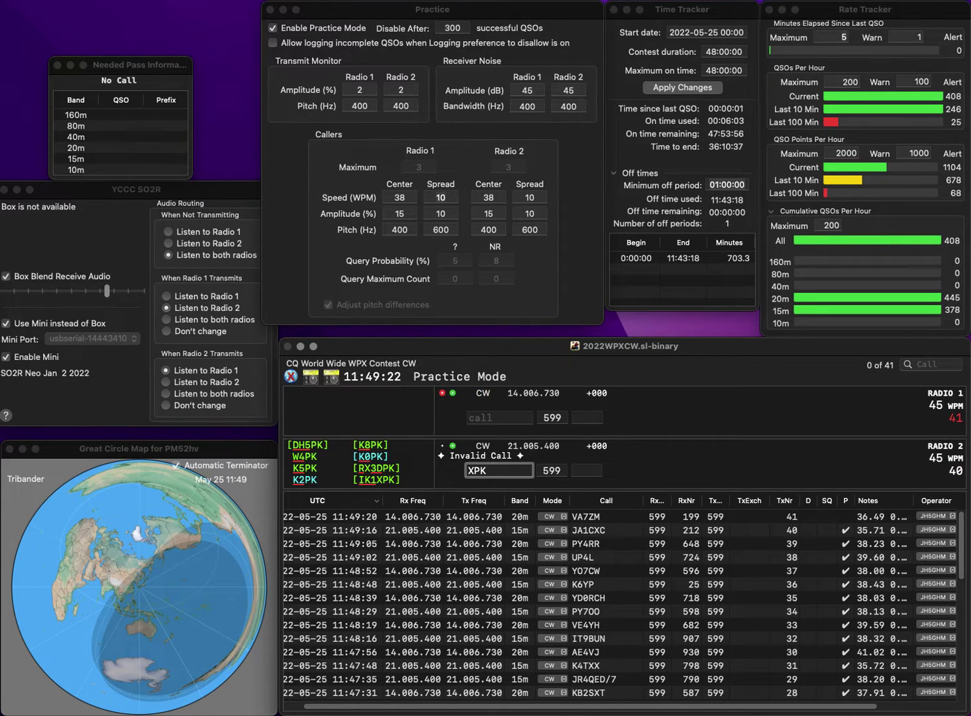
{"action": "key", "text": "super+Left"}
{"action": "type", "text": "IK1"}
{"action": "key", "text": "Return"}
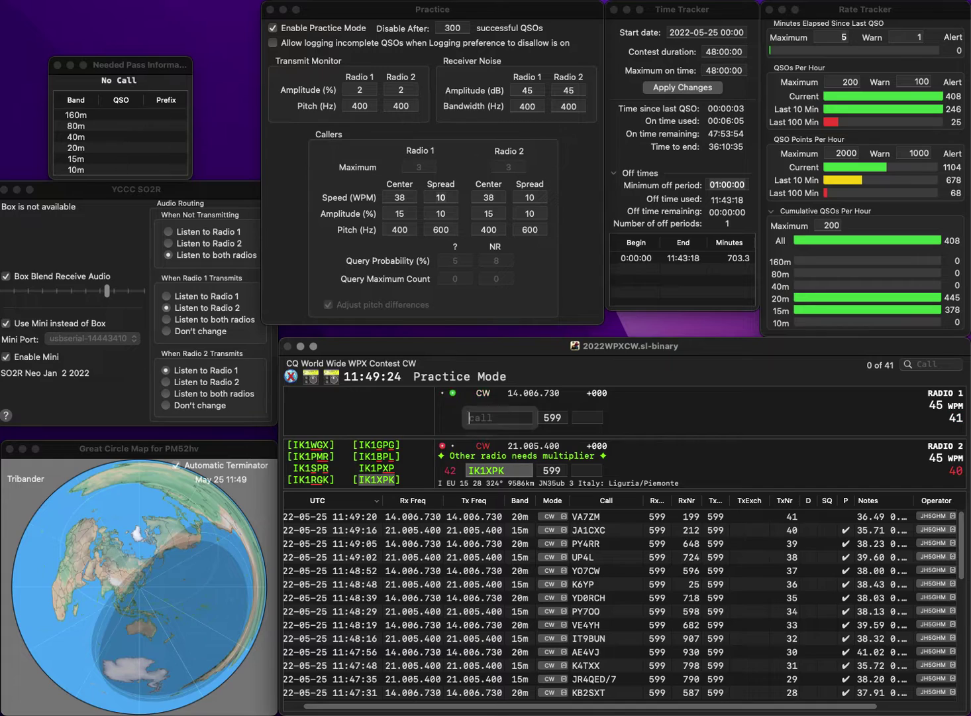
{"action": "type", "text": "HB"}
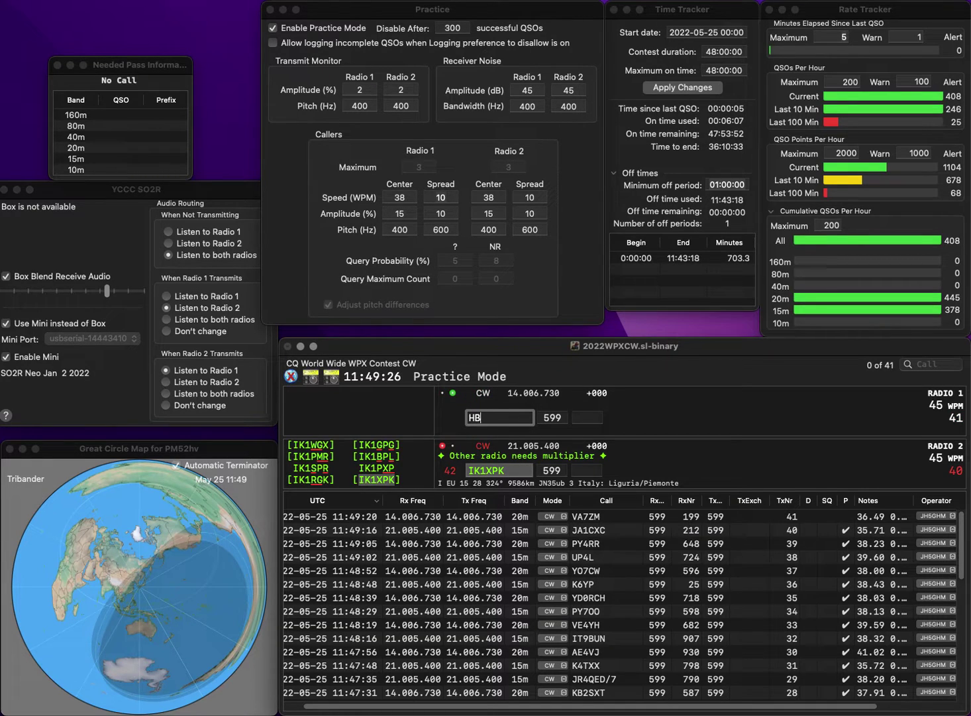
{"action": "type", "text": "9ELV"}
{"action": "key", "text": "Return"}
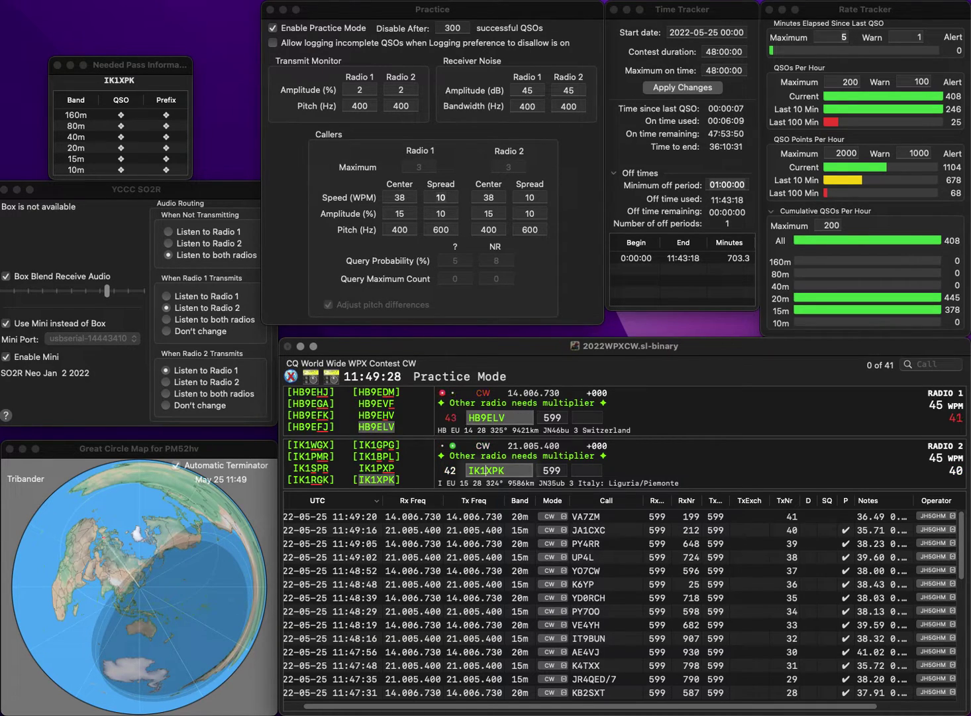
{"action": "key", "text": "space"}
{"action": "type", "text": "5"}
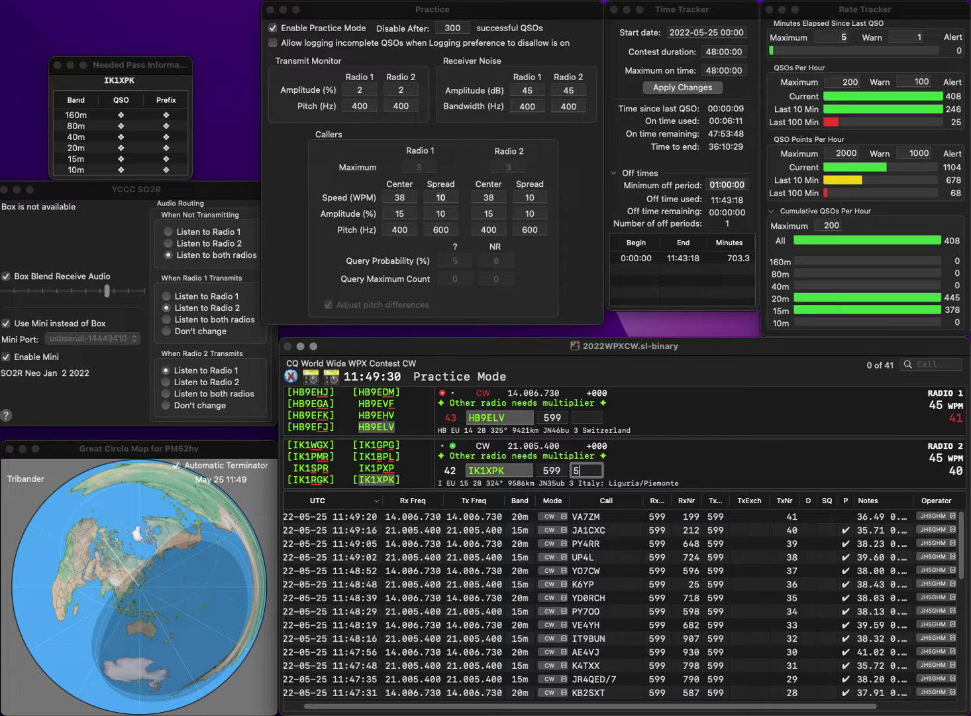
{"action": "type", "text": "07"}
{"action": "key", "text": "Return"}
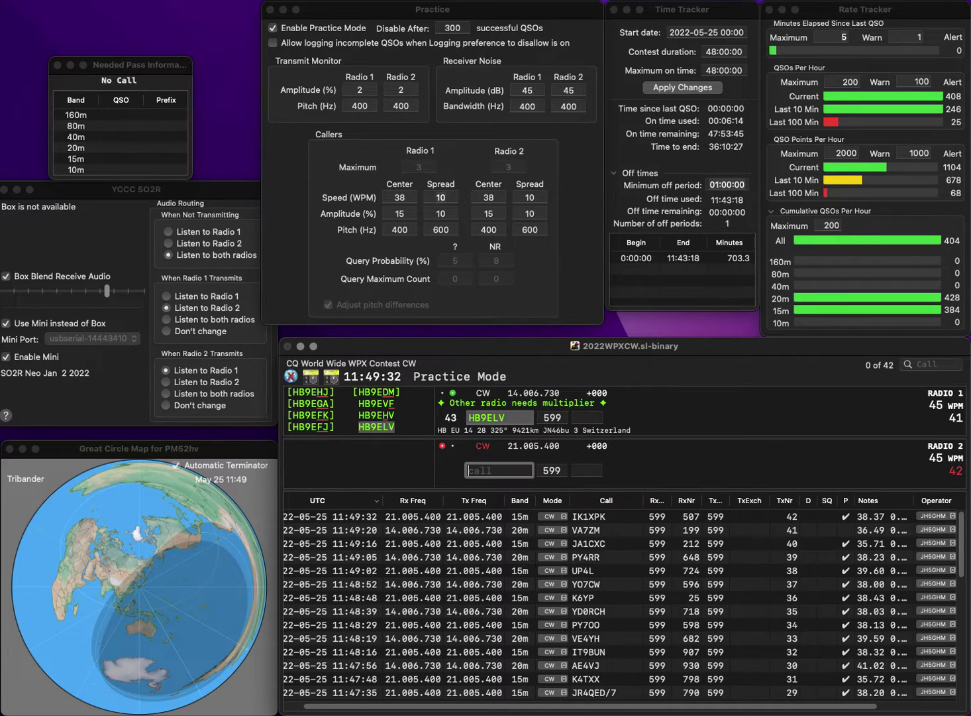
{"action": "type", "text": "4"}
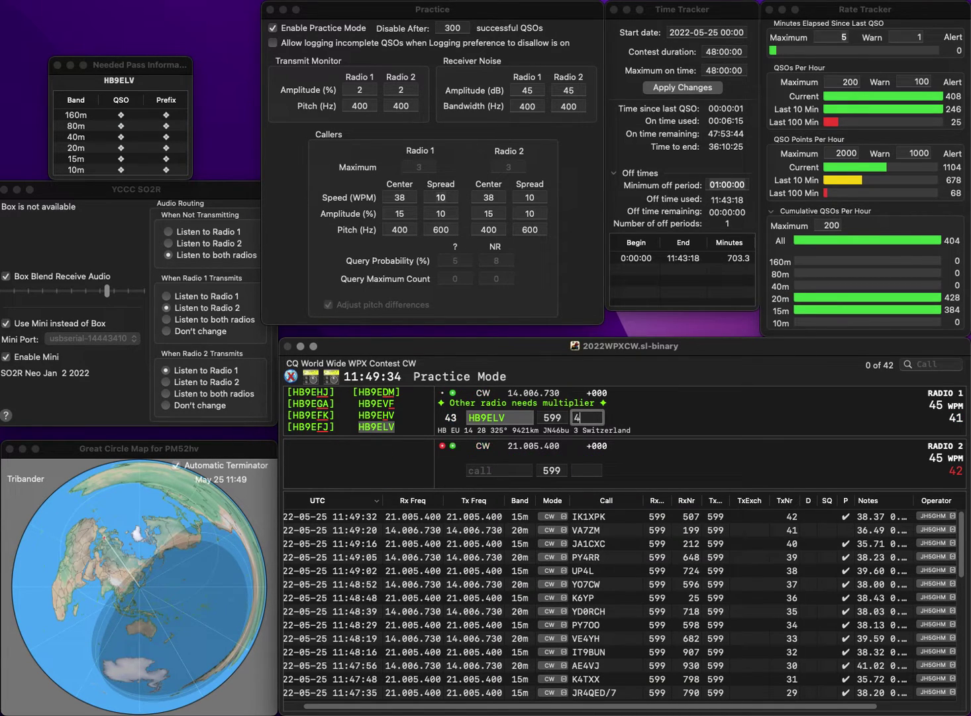
{"action": "type", "text": "93"}
{"action": "key", "text": "Return"}
- Send exchanges to partial XEBX, K4LAW on 20m and EA6/EI6DX on 15m
{"action": "type", "text": "X"}
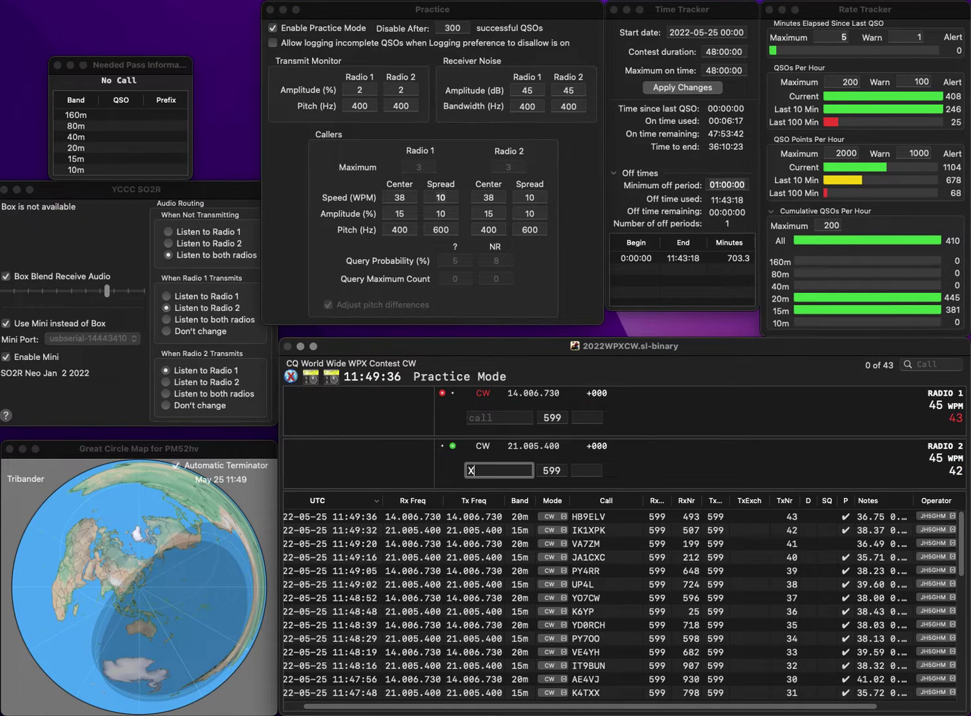
{"action": "type", "text": "EBX"}
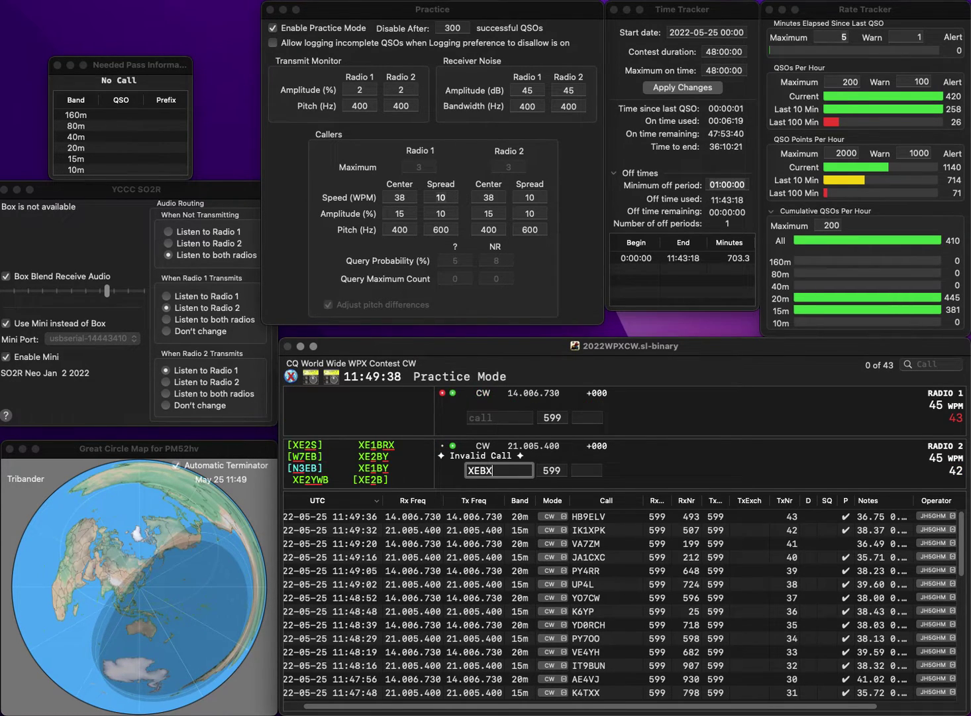
{"action": "key", "text": "Return"}
{"action": "type", "text": "K4LAW"}
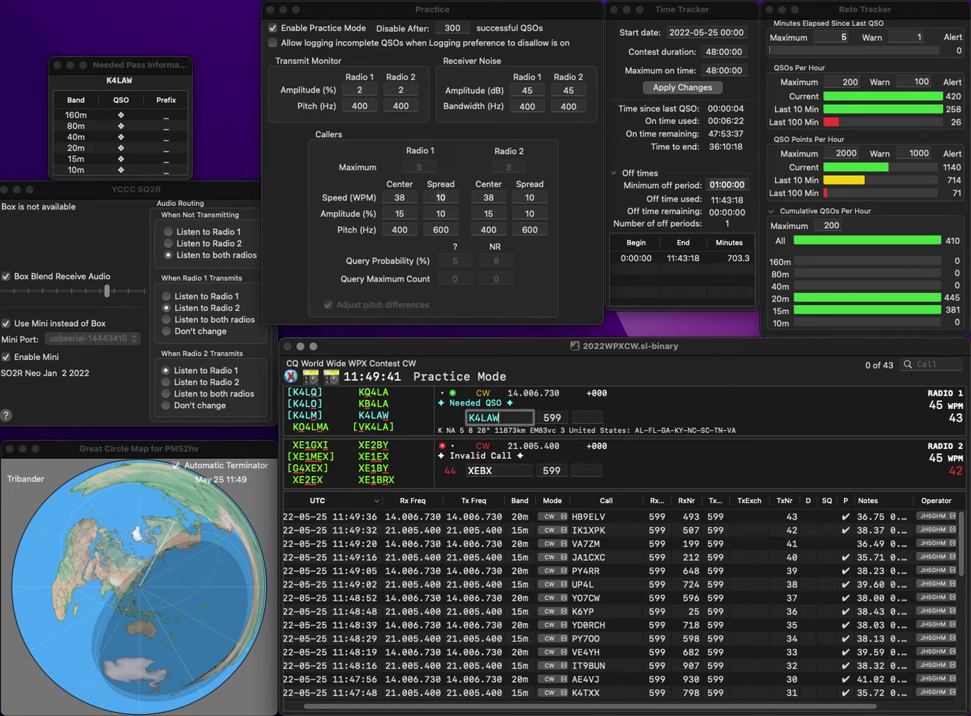
{"action": "key", "text": "Return"}
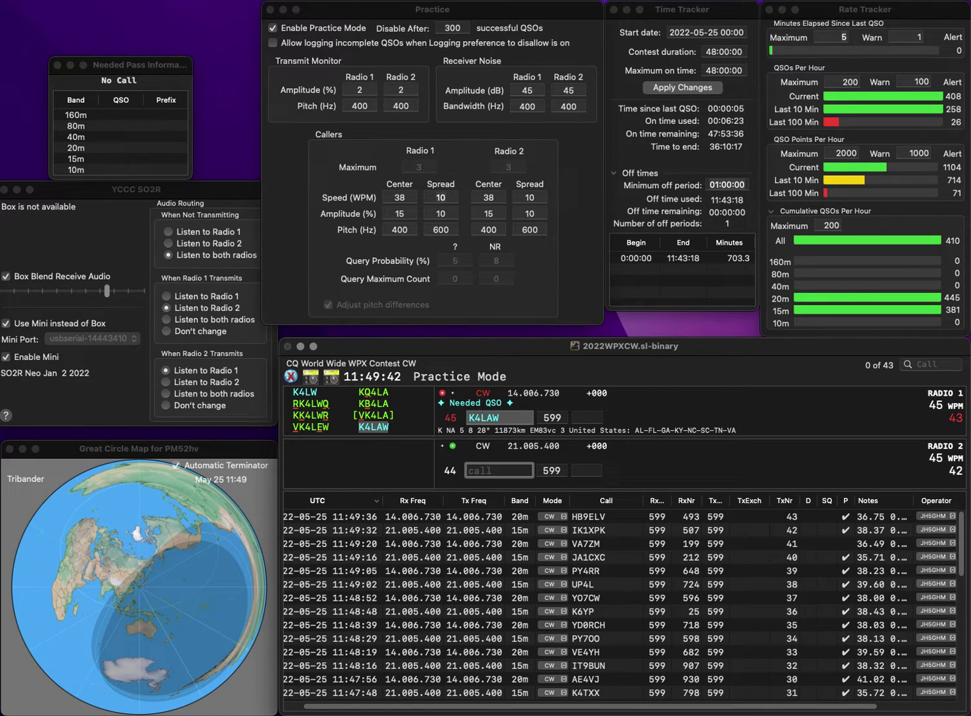
{"action": "type", "text": "EA6/E"}
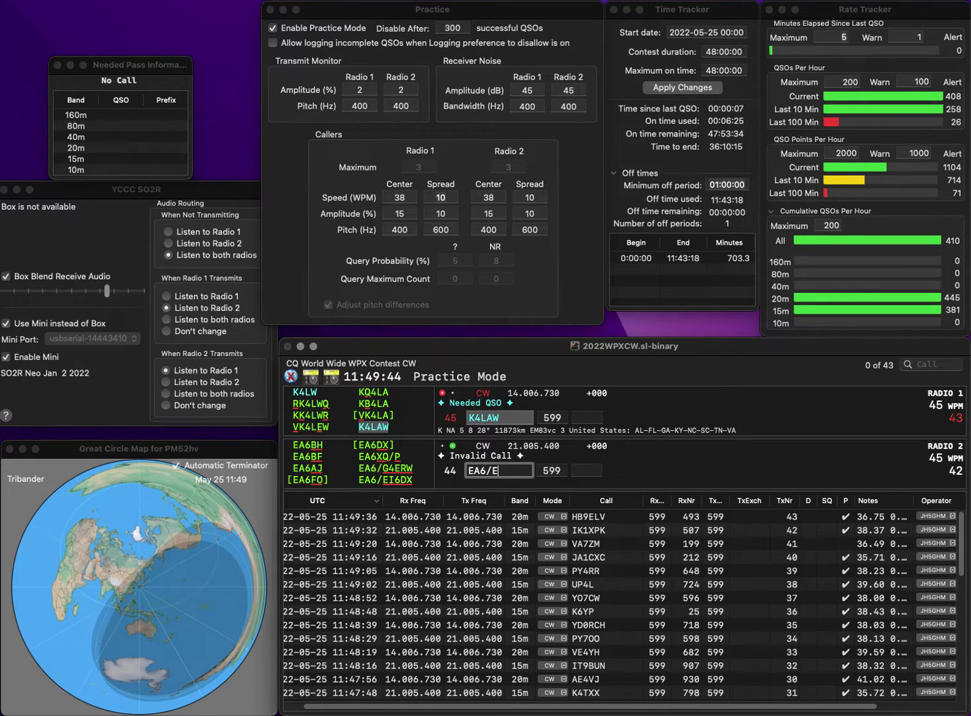
{"action": "type", "text": "I6DX"}
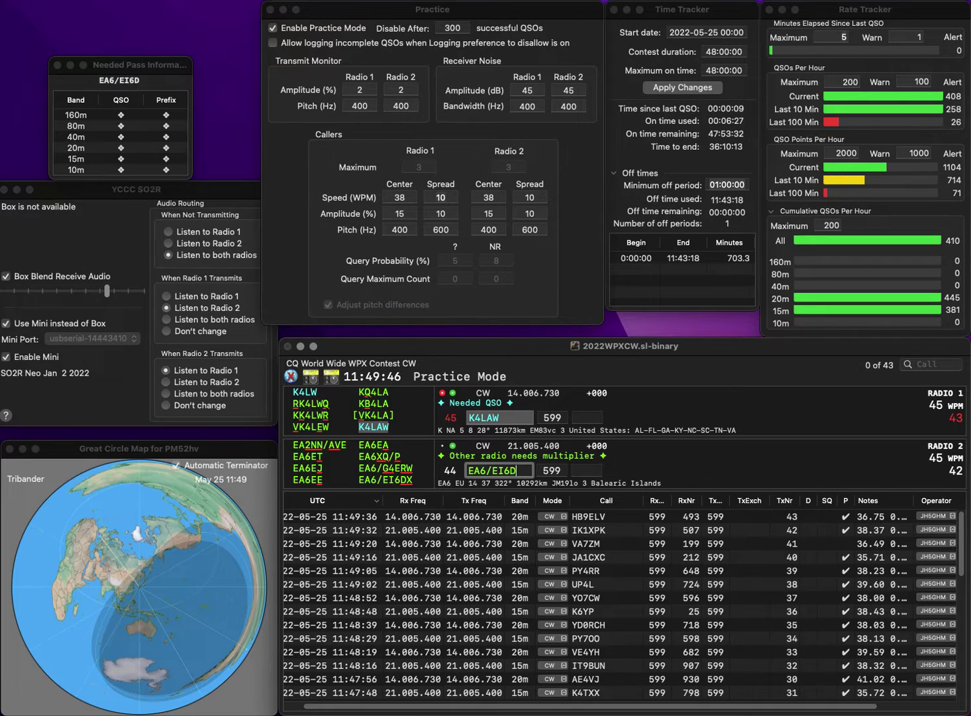
{"action": "key", "text": "Return"}
{"action": "type", "text": "75"}
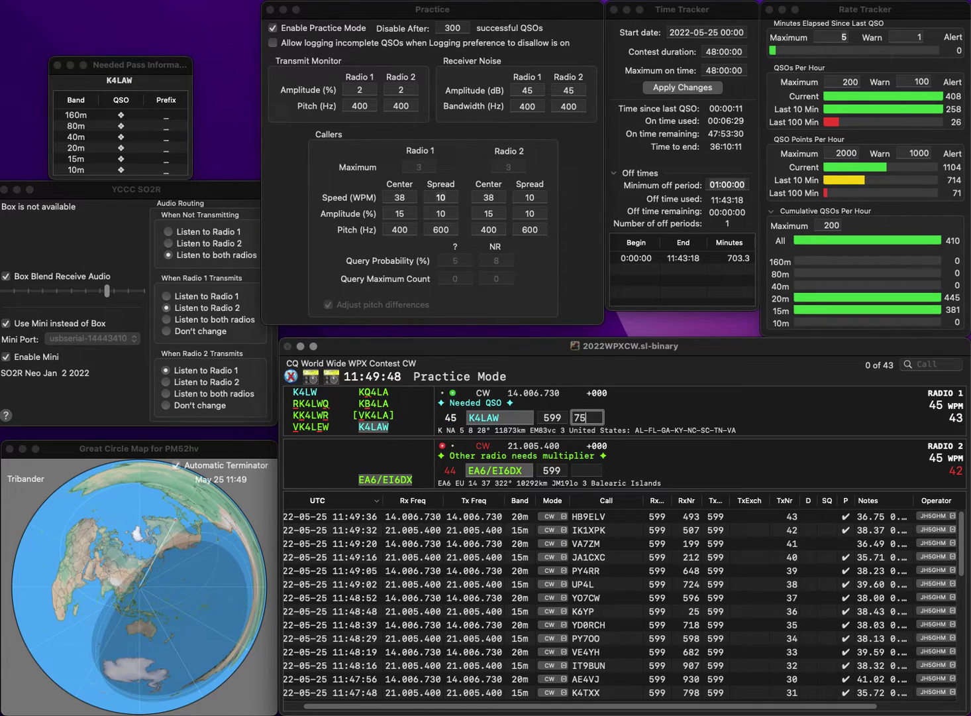
{"action": "type", "text": "9"}
{"action": "key", "text": "Return"}
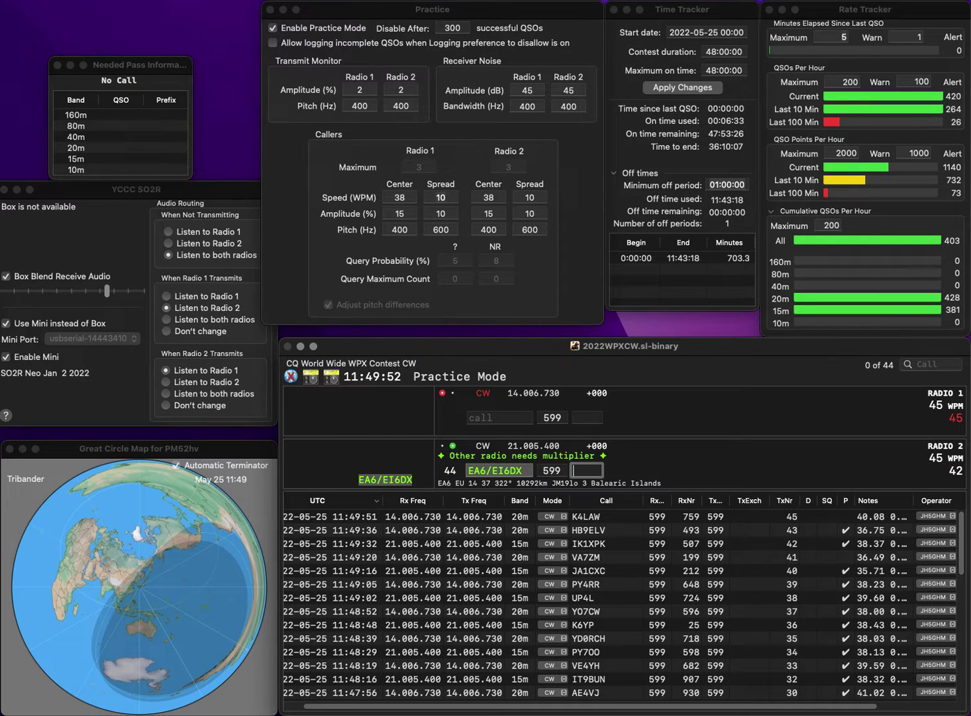
{"action": "type", "text": "875"}
{"action": "key", "text": "Return"}
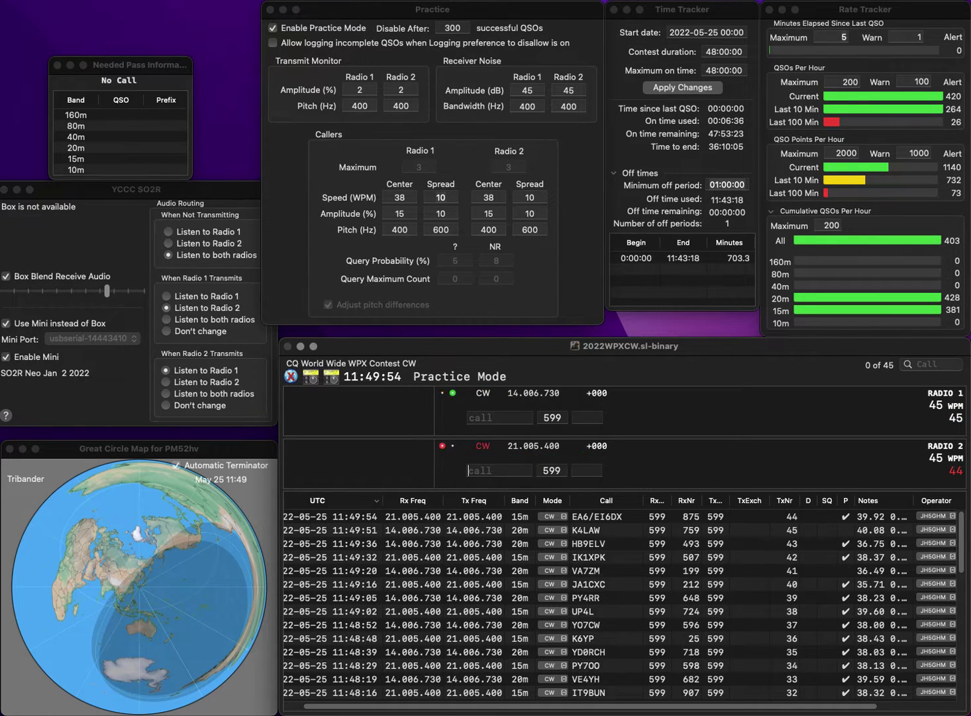
{"action": "type", "text": "KN4Y"}
{"action": "type", "text": "OA"}
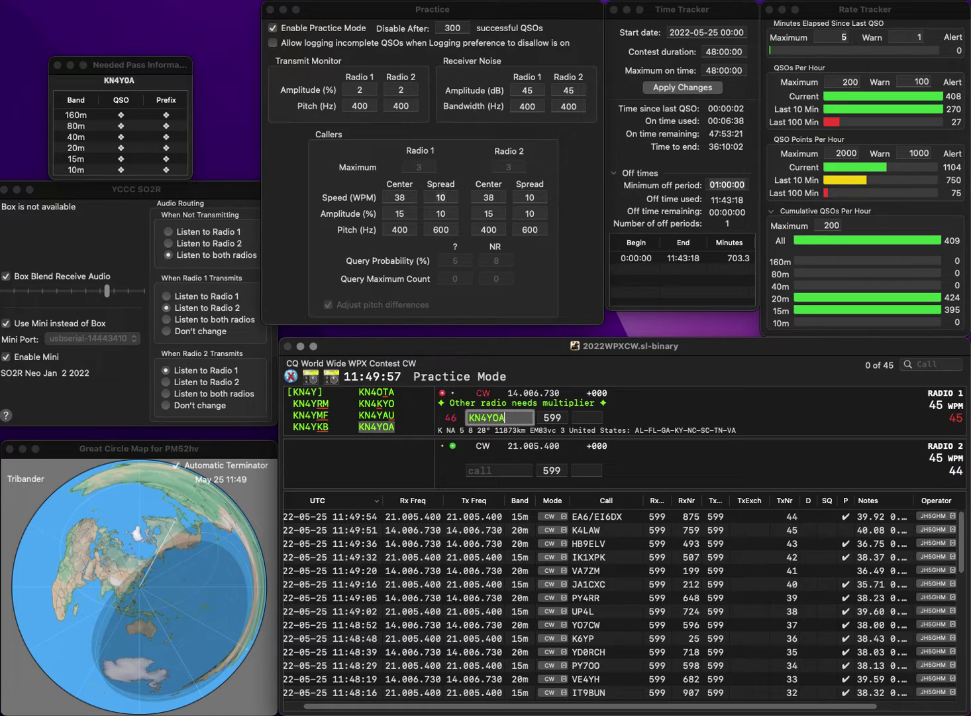
{"action": "key", "text": "Return"}
{"action": "type", "text": "KU4FX"}
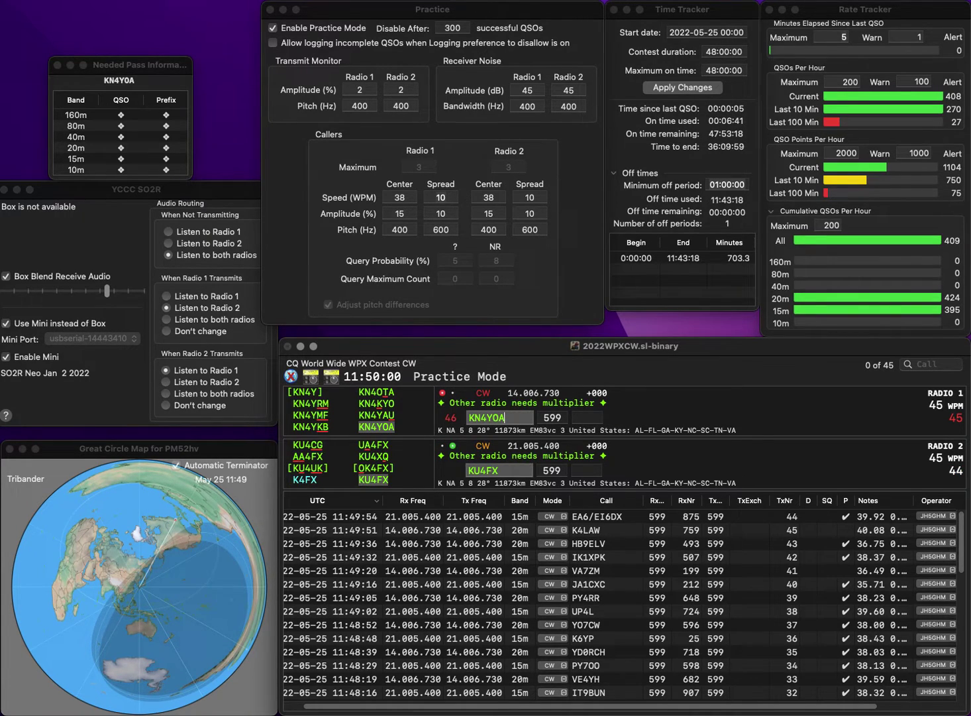
{"action": "key", "text": "Return"}
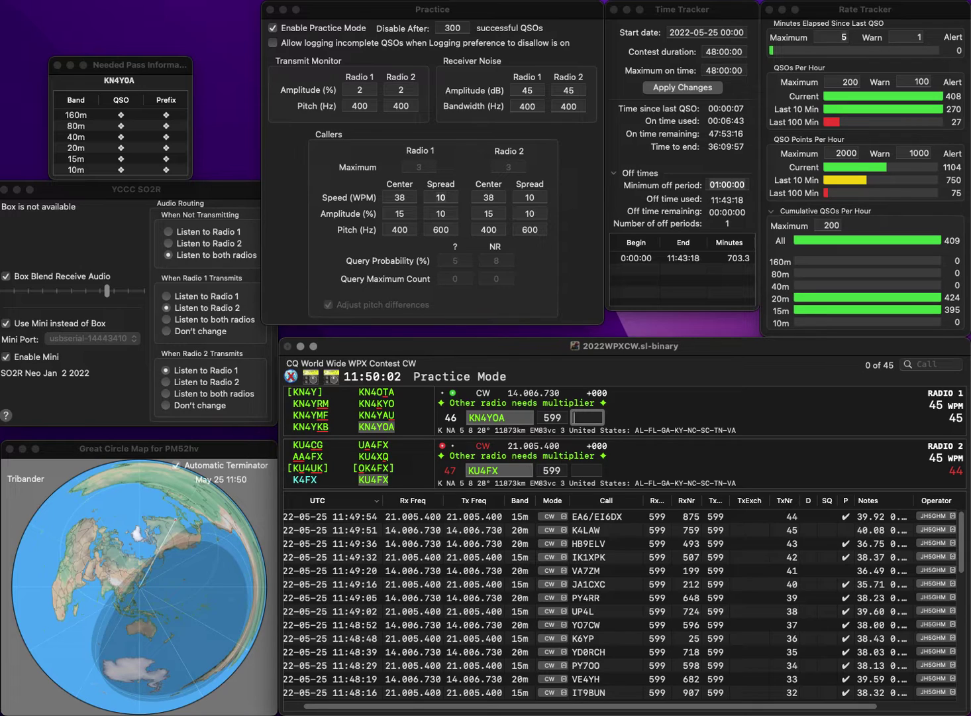
{"action": "type", "text": "555"}
{"action": "key", "text": "Return"}
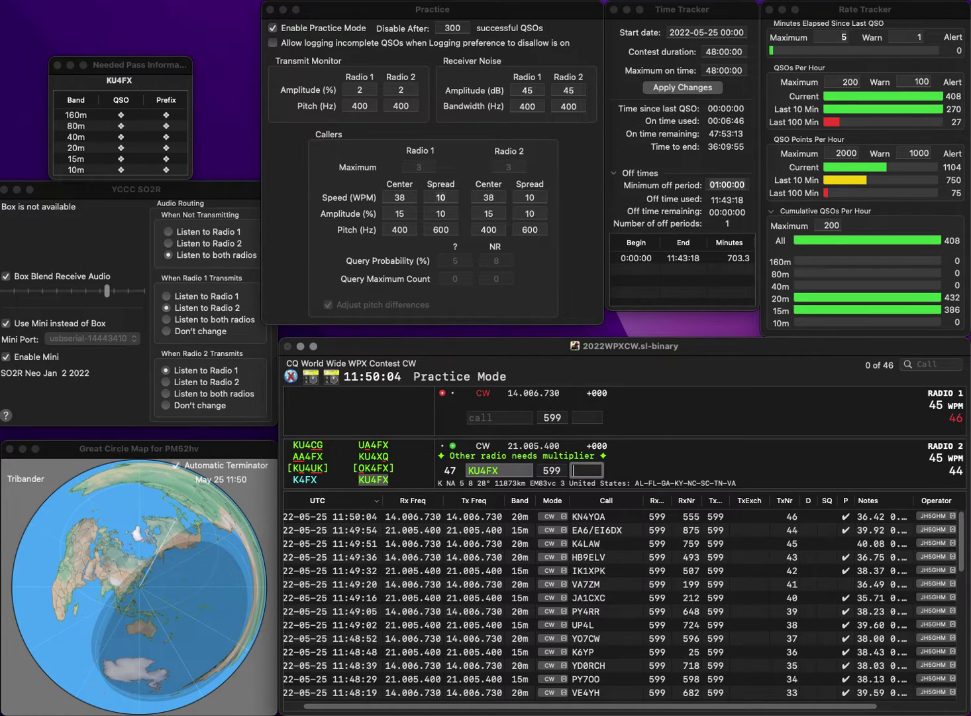
{"action": "type", "text": "3"}
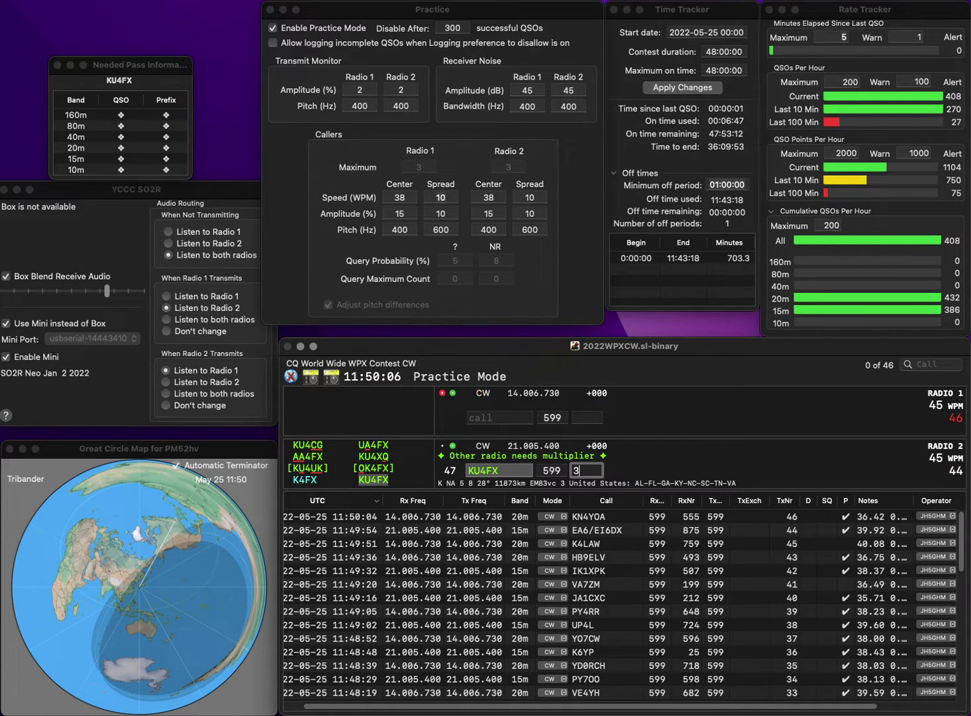
{"action": "type", "text": "79"}
{"action": "key", "text": "Return"}
{"action": "type", "text": "HF"}
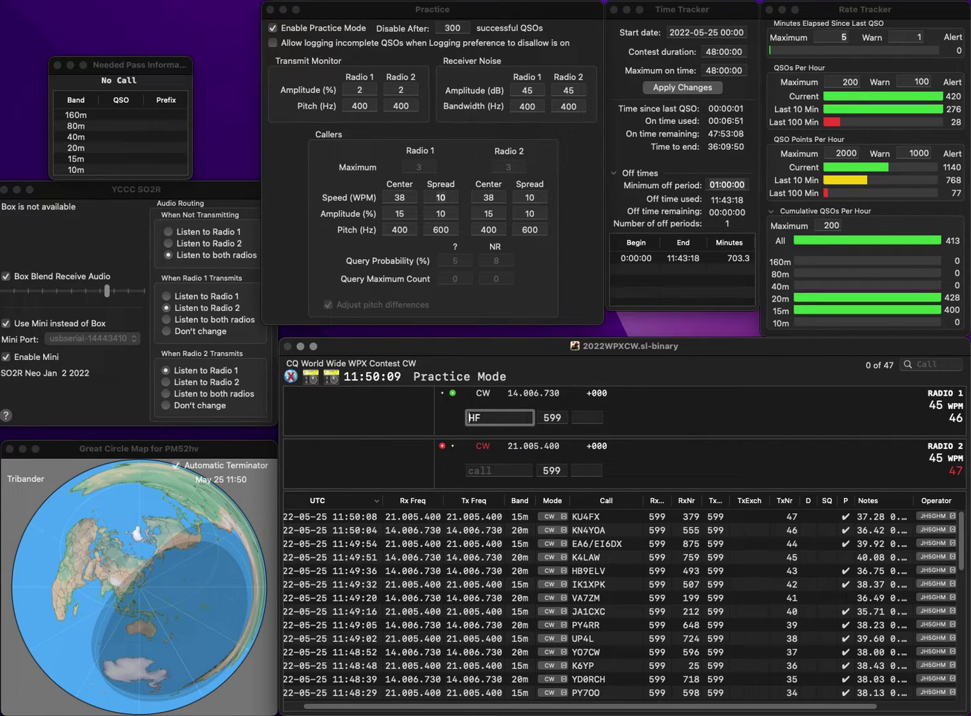
{"action": "key", "text": "Home"}
{"action": "type", "text": "G3"}
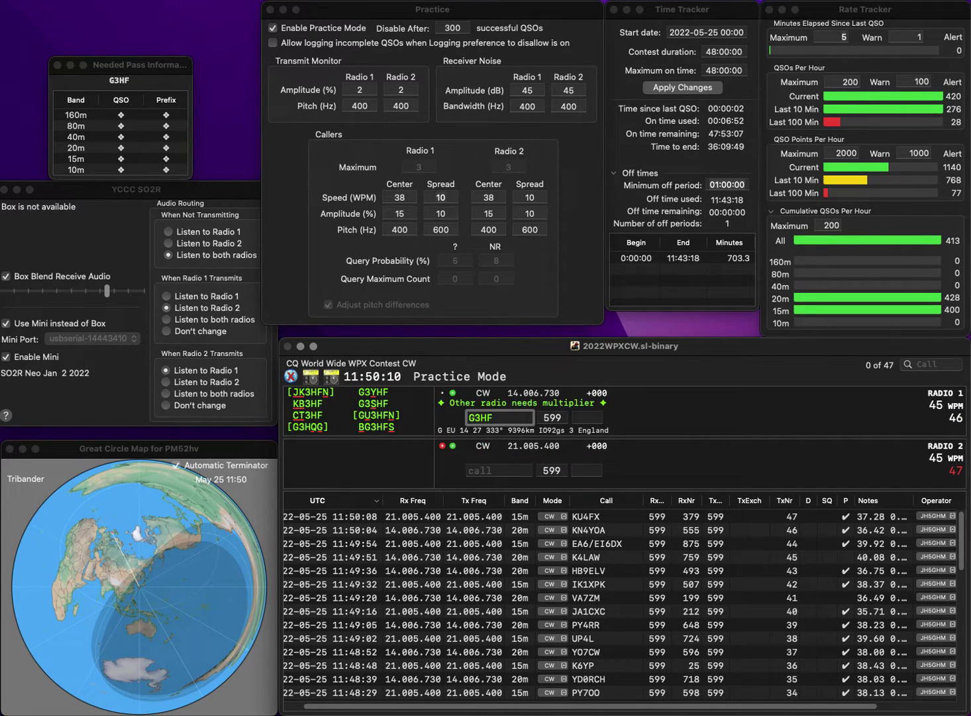
{"action": "key", "text": "BackSpace"}
{"action": "key", "text": "BackSpace"}
{"action": "type", "text": "Z35"}
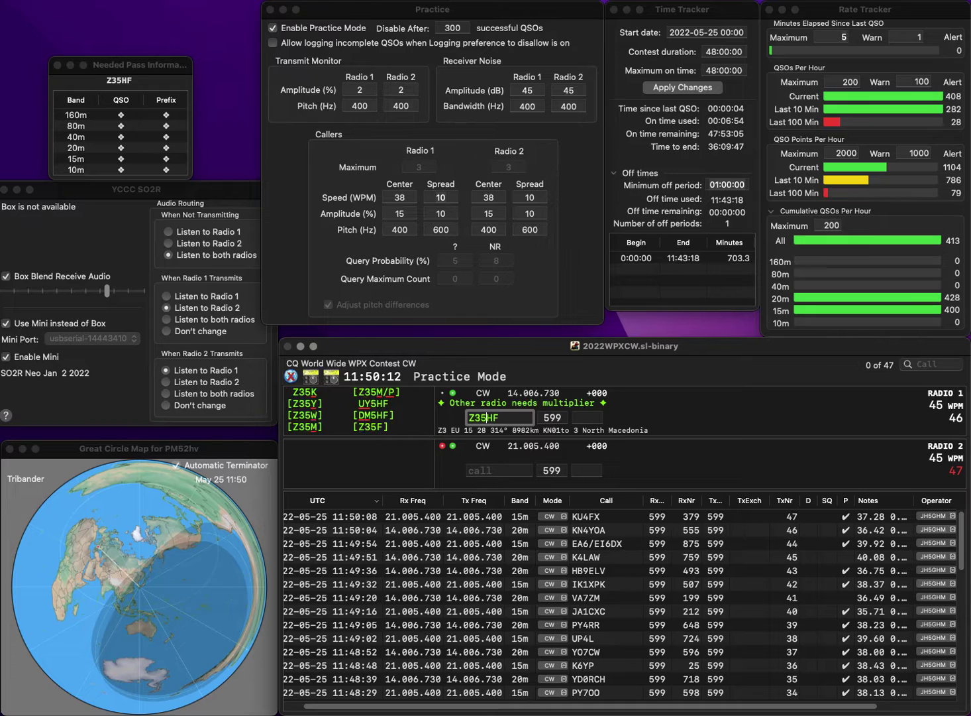
{"action": "key", "text": "Delete"}
{"action": "key", "text": "Return"}
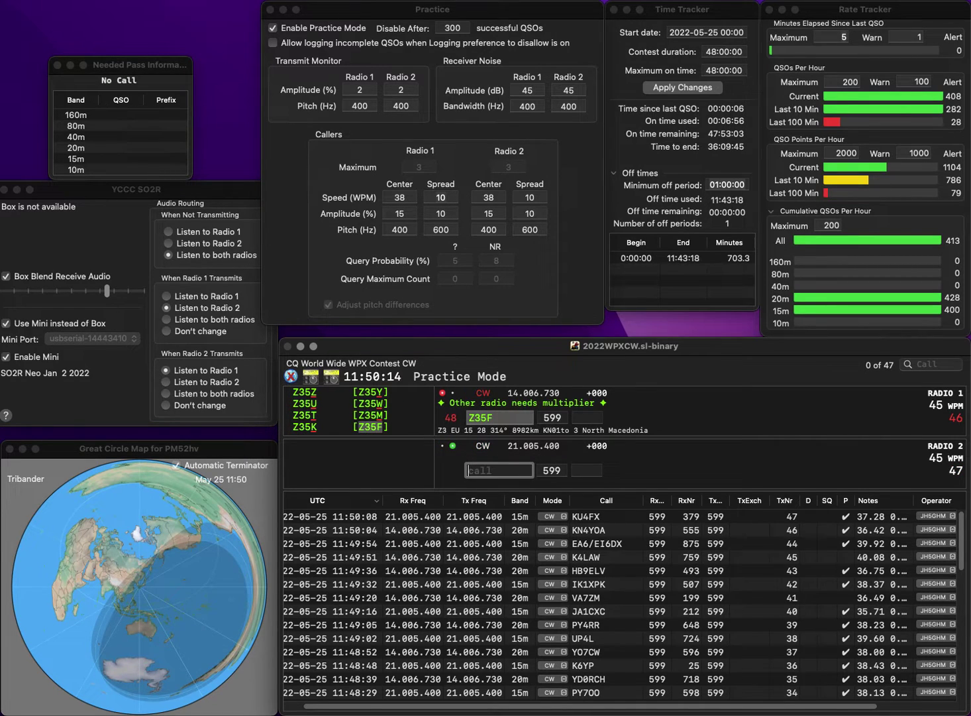
- Call partial ONN on 15m and log Z35F with exchange 978
{"action": "type", "text": "ONN"}
{"action": "key", "text": "Return"}
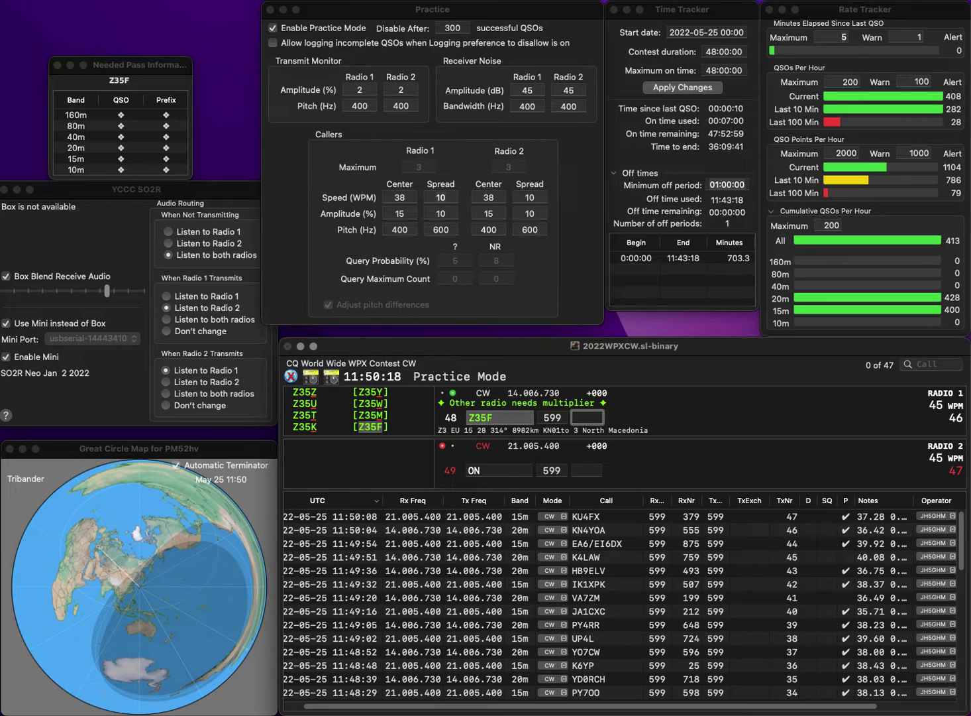
{"action": "type", "text": "97"}
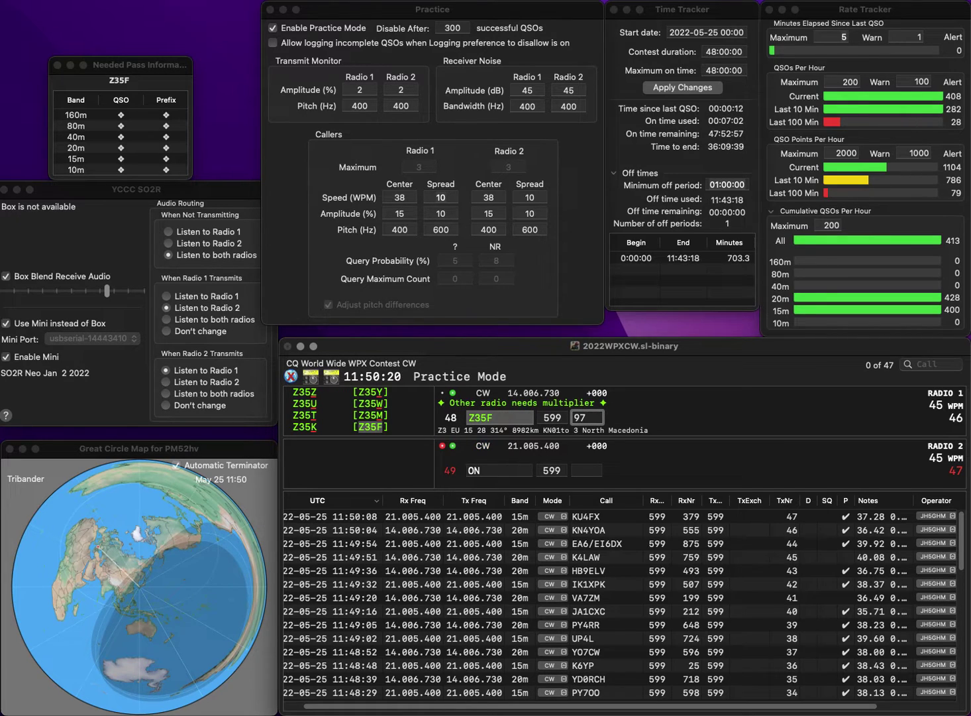
{"action": "key", "text": "BackSpace"}
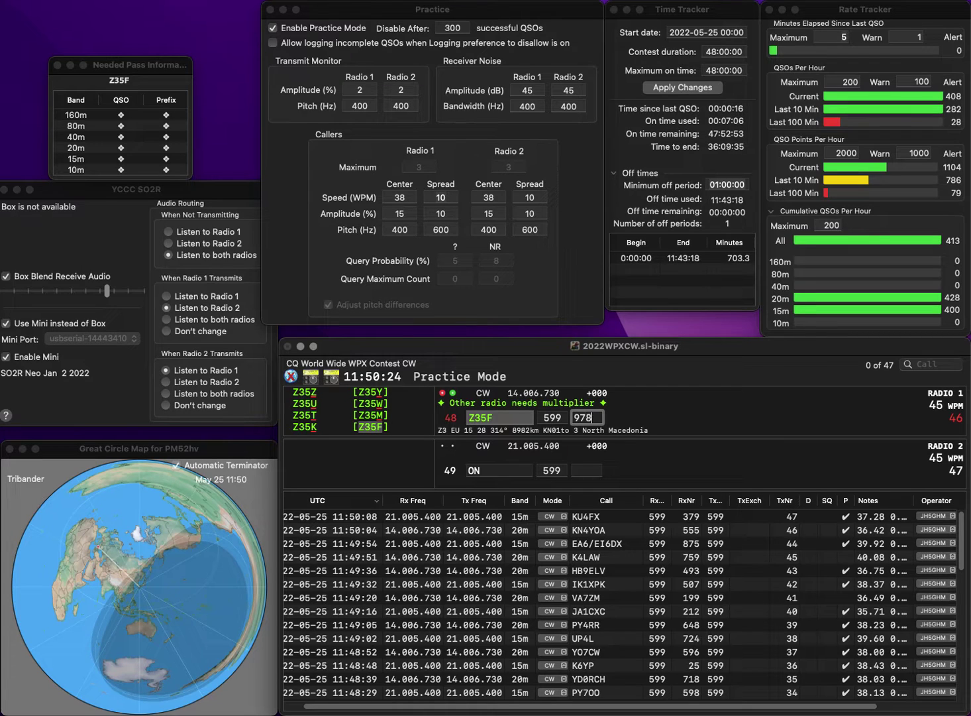
{"action": "key", "text": "Return"}
{"action": "key", "text": "BackSpace"}
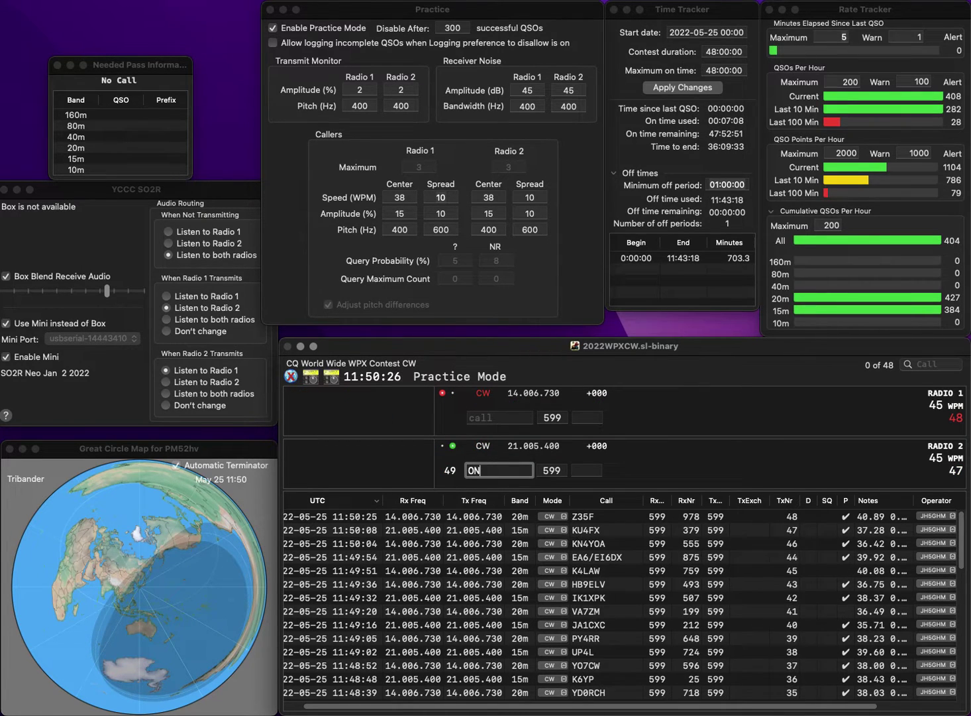
{"action": "type", "text": "7BJ"}
{"action": "key", "text": "Return"}
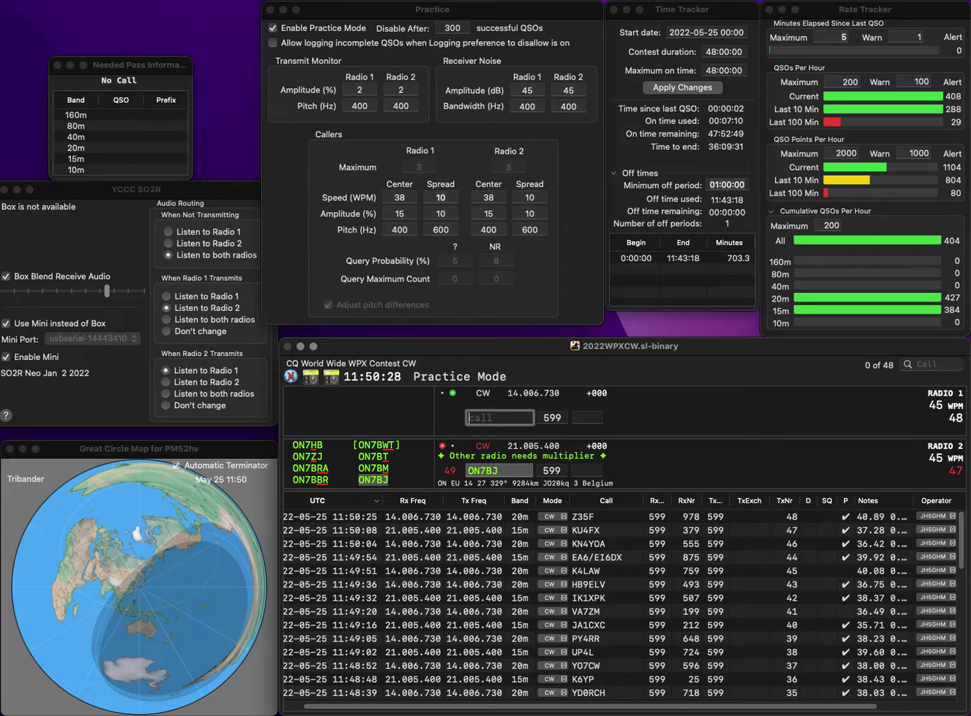
{"action": "type", "text": "7HP"}
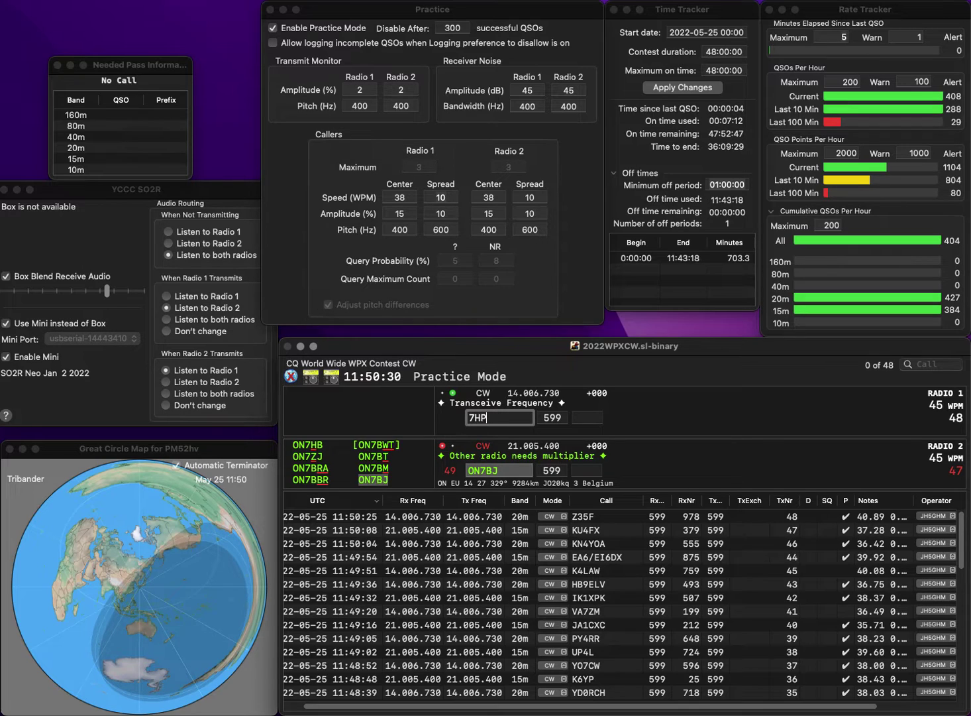
{"action": "key", "text": "Return"}
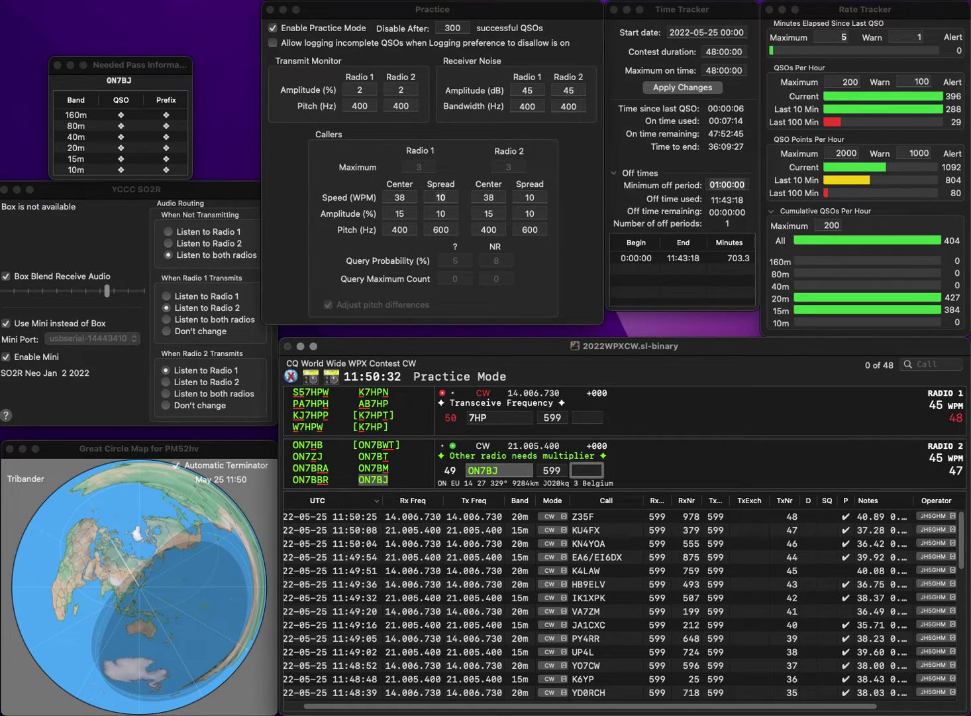
{"action": "type", "text": "808"}
{"action": "key", "text": "Return"}
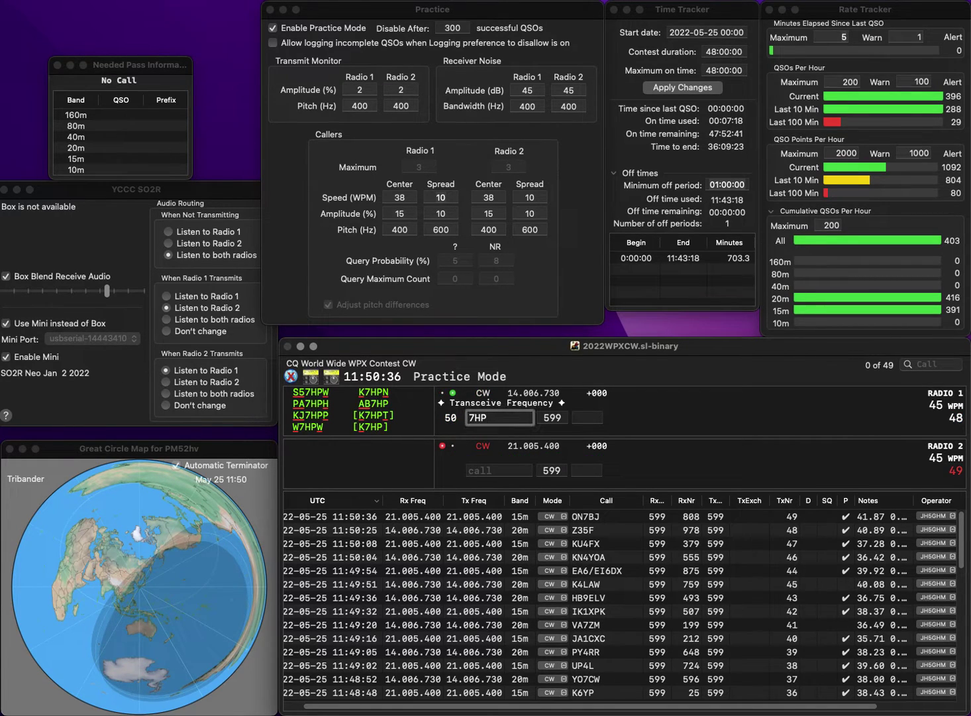
- Edit the partial 20m call into PA75PKZ and send its exchange
{"action": "key", "text": "BackSpace"}
{"action": "type", "text": "PKZ"}
{"action": "key", "text": "Home"}
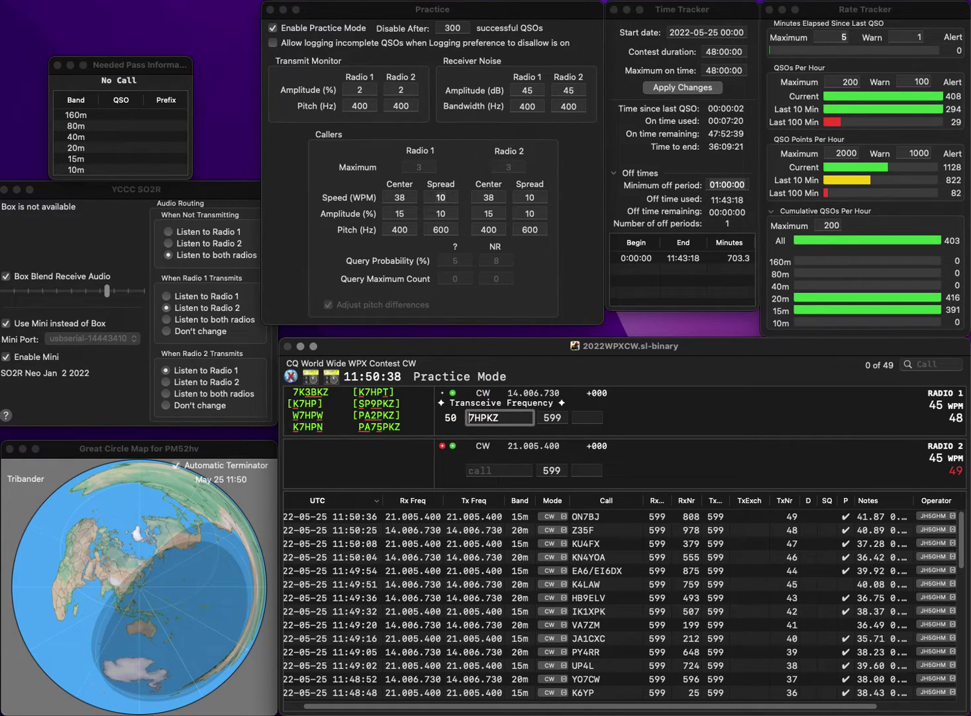
{"action": "key", "text": "Right"}
{"action": "key", "text": "Right"}
{"action": "key", "text": "BackSpace"}
{"action": "type", "text": "5"}
{"action": "key", "text": "Left"}
{"action": "key", "text": "Left"}
{"action": "type", "text": "PA"}
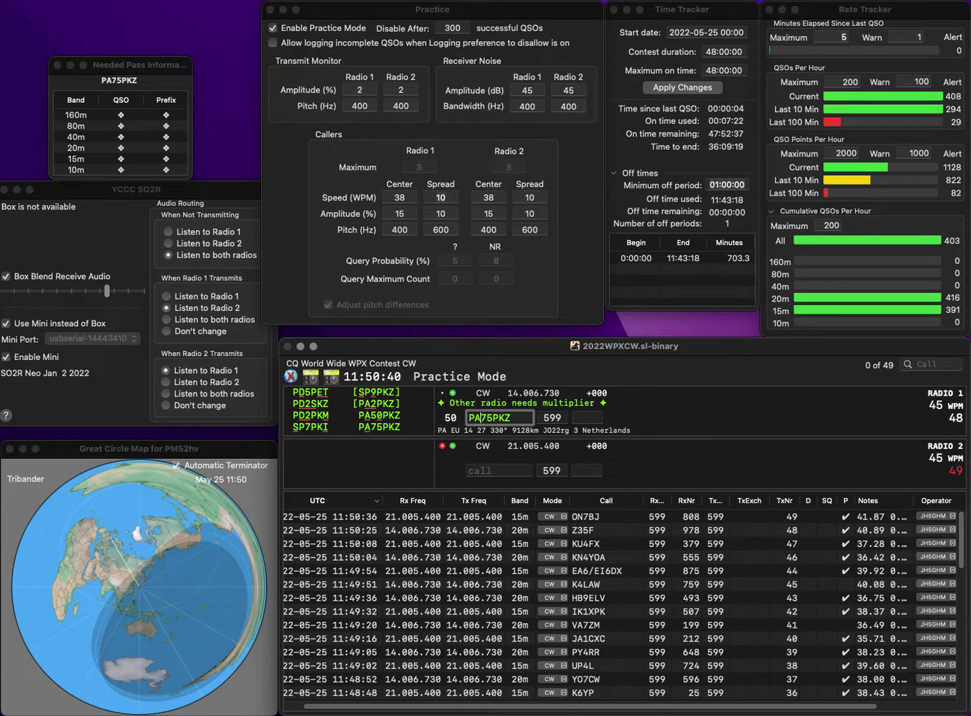
{"action": "key", "text": "Return"}
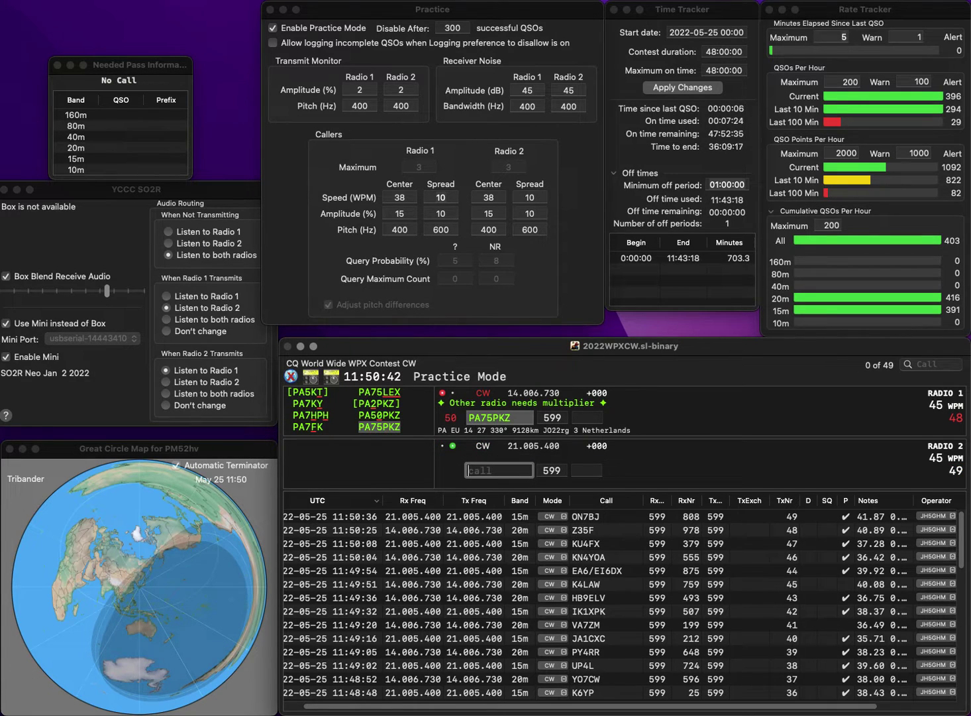
{"action": "type", "text": "US8QQ"}
{"action": "key", "text": "Return"}
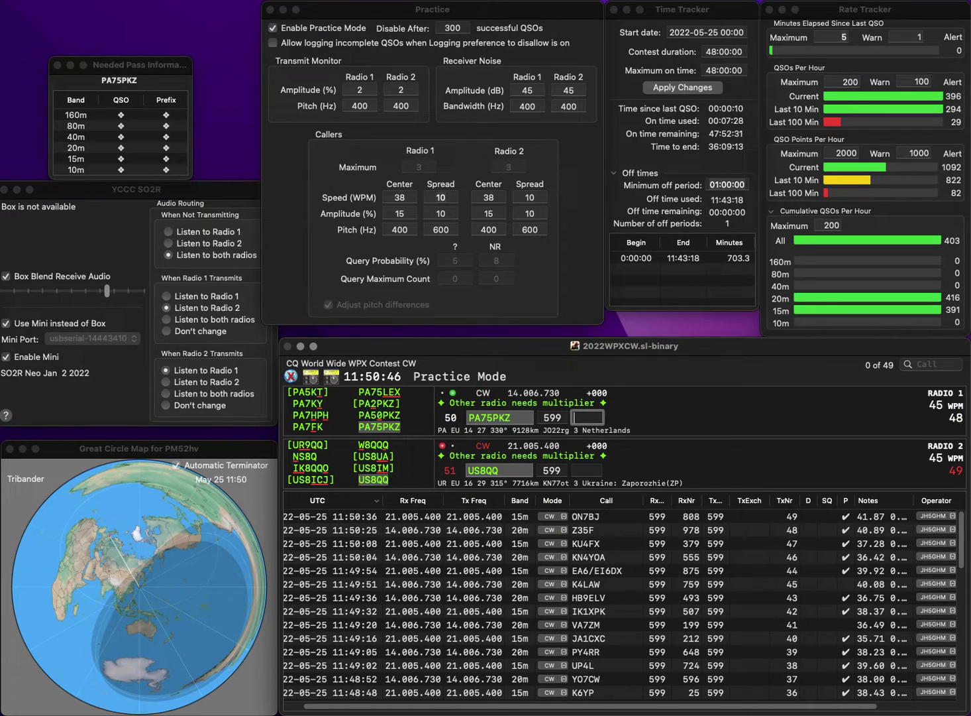
{"action": "type", "text": "421"}
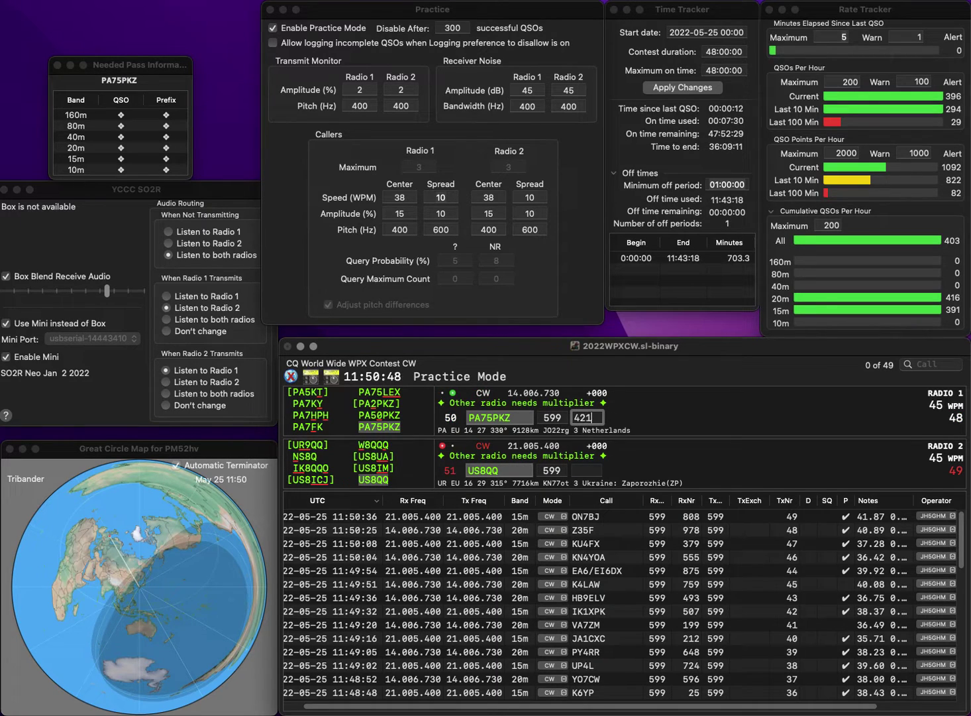
{"action": "key", "text": "Return"}
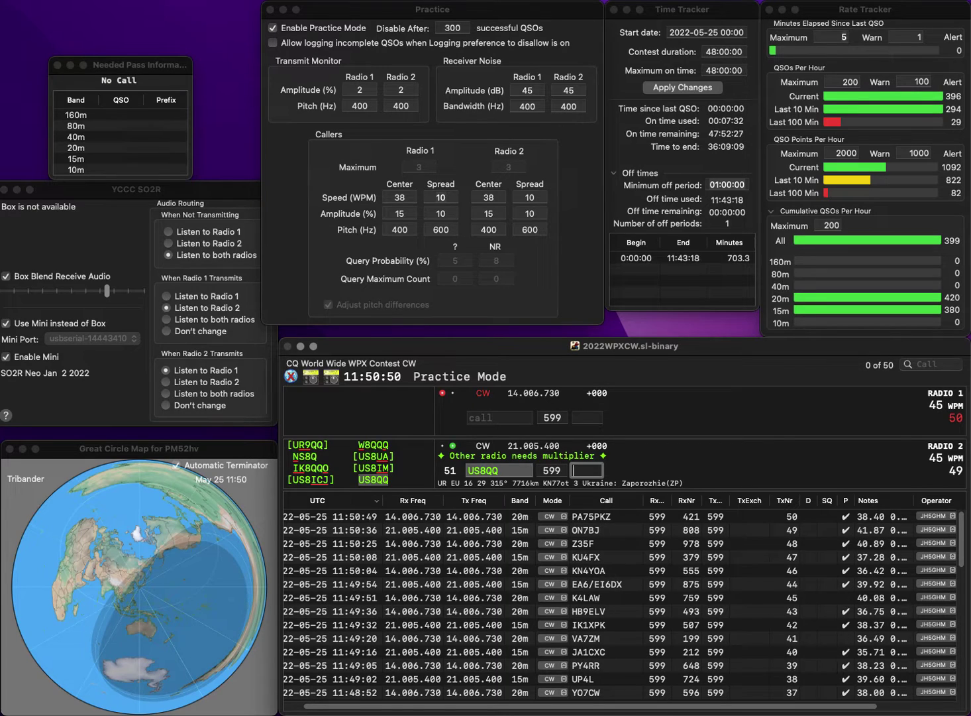
{"action": "type", "text": "225"}
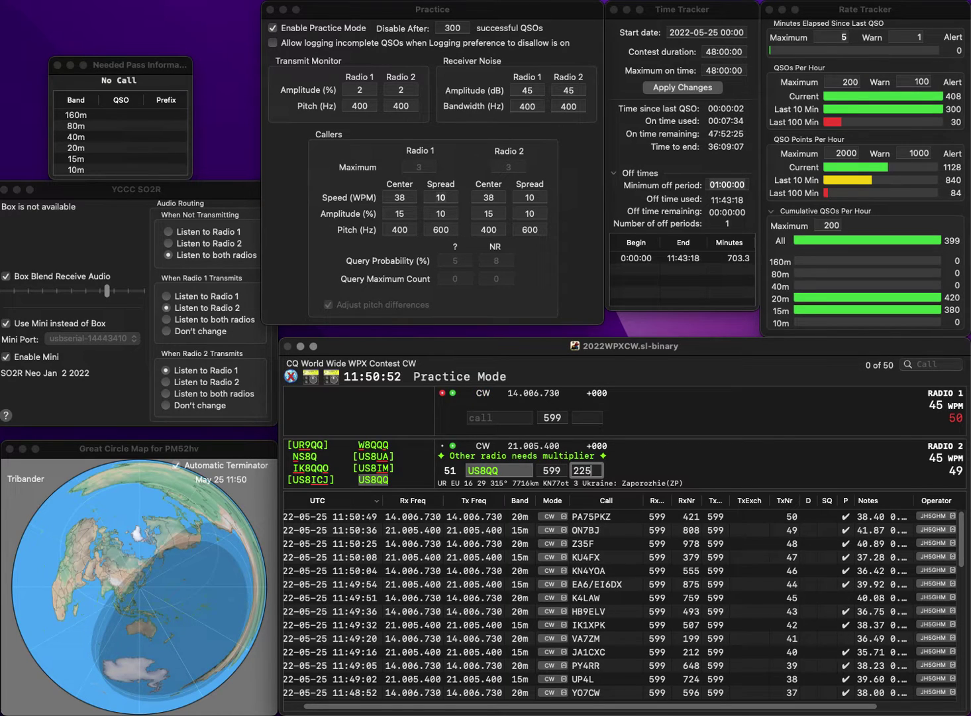
{"action": "key", "text": "Return"}
{"action": "type", "text": "HA1DC"}
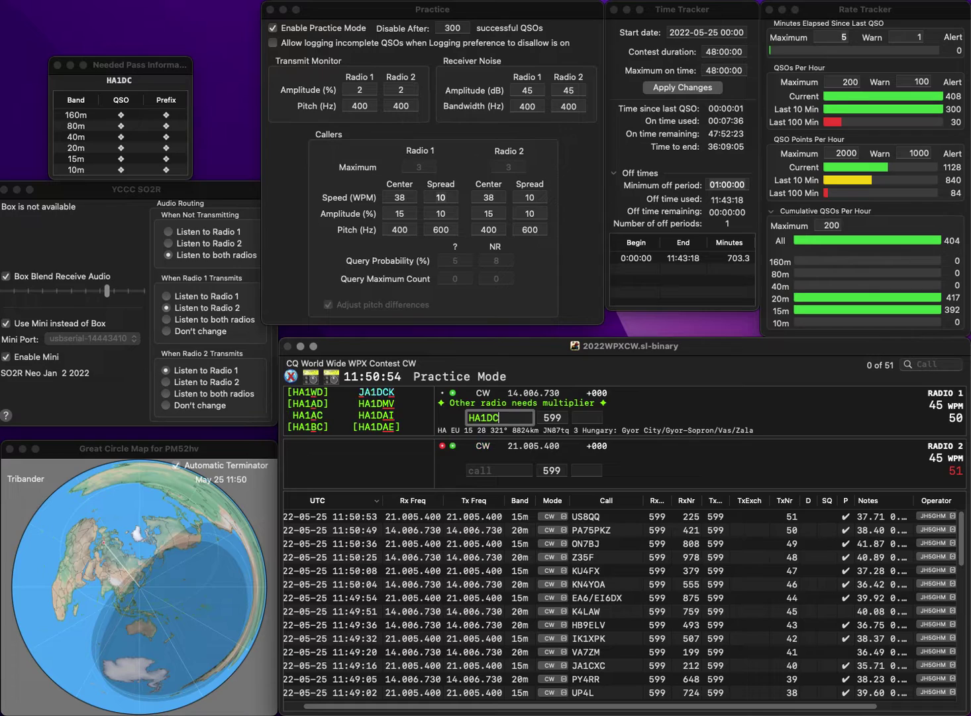
{"action": "key", "text": "Return"}
{"action": "type", "text": "C"}
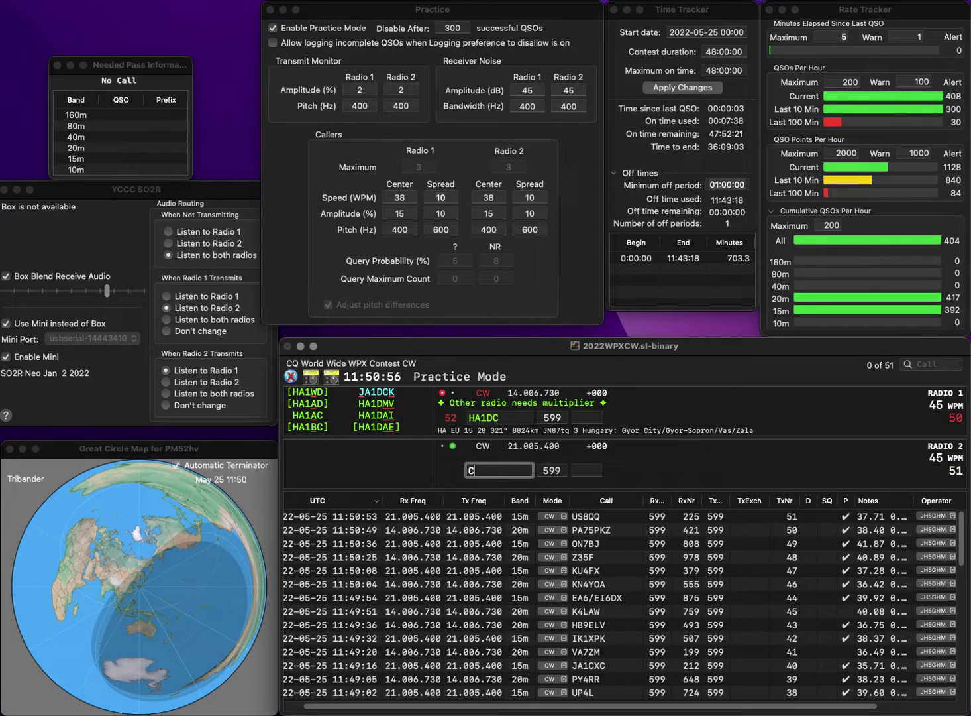
{"action": "type", "text": "N8YE"}
{"action": "key", "text": "Return"}
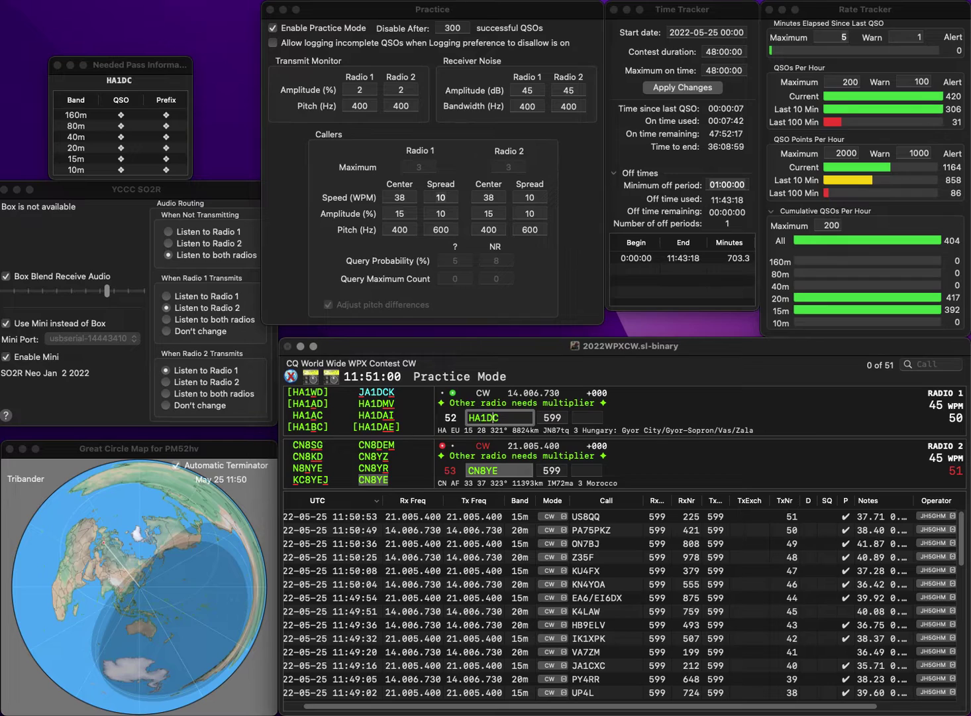
{"action": "key", "text": "BackSpace"}
{"action": "key", "text": "BackSpace"}
{"action": "type", "text": "BC"}
{"action": "key", "text": "Return"}
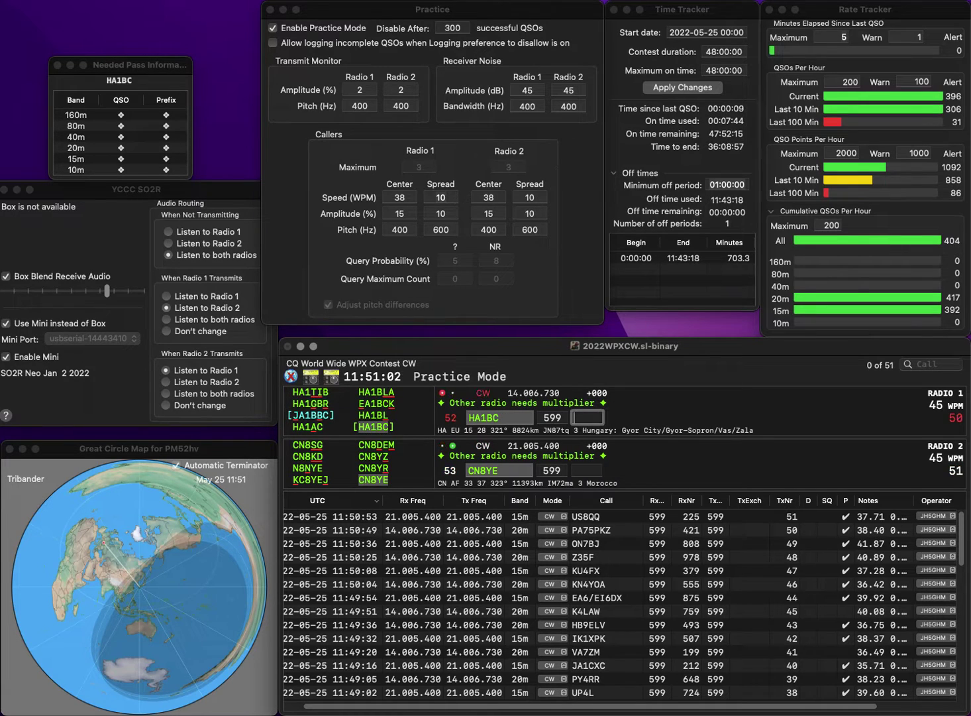
- Log CN8YE with exchange 674 and HA1BC with exchange 197
{"action": "key", "text": "space"}
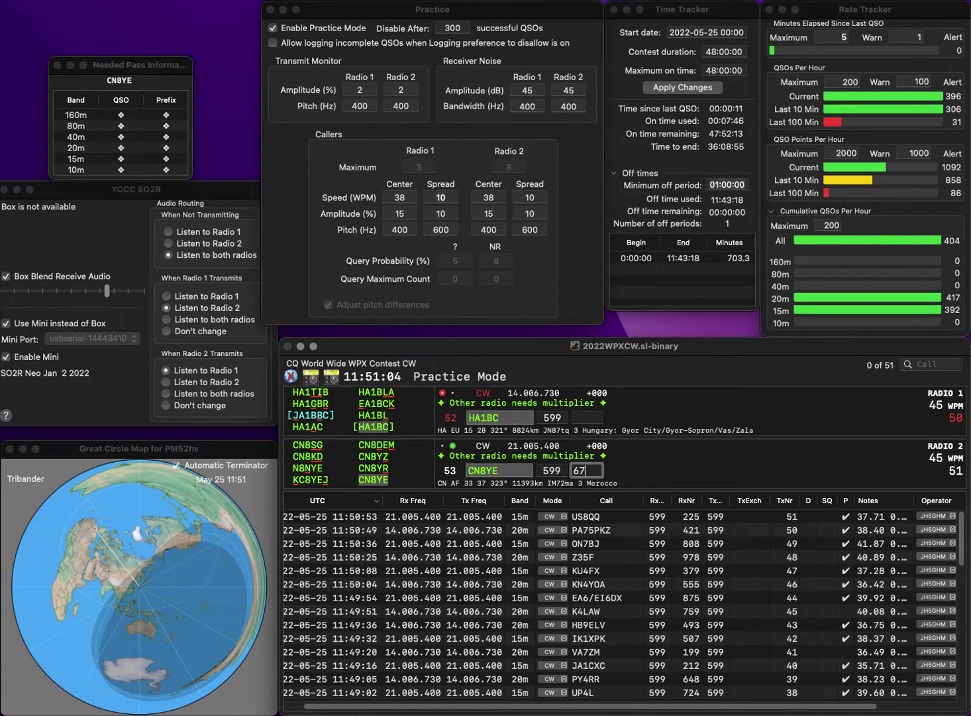
{"action": "key", "text": "Return"}
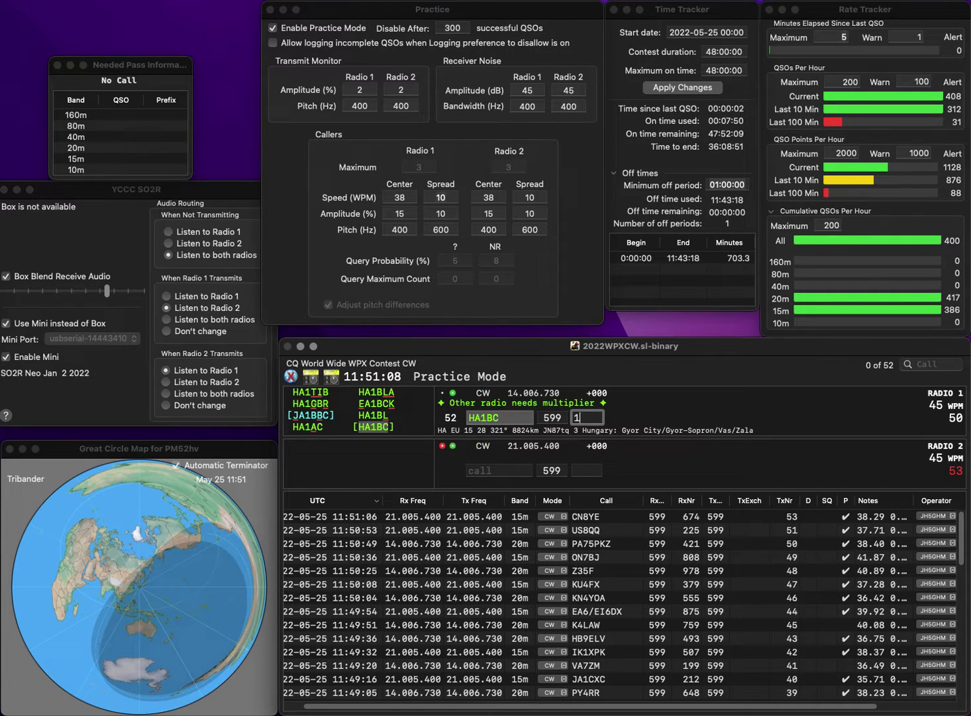
{"action": "type", "text": "197"}
{"action": "key", "text": "Return"}
- Work KE0PRX on 15m and WB2NWR on 20m, logging exchanges 565 and 242
{"action": "type", "text": "KE"}
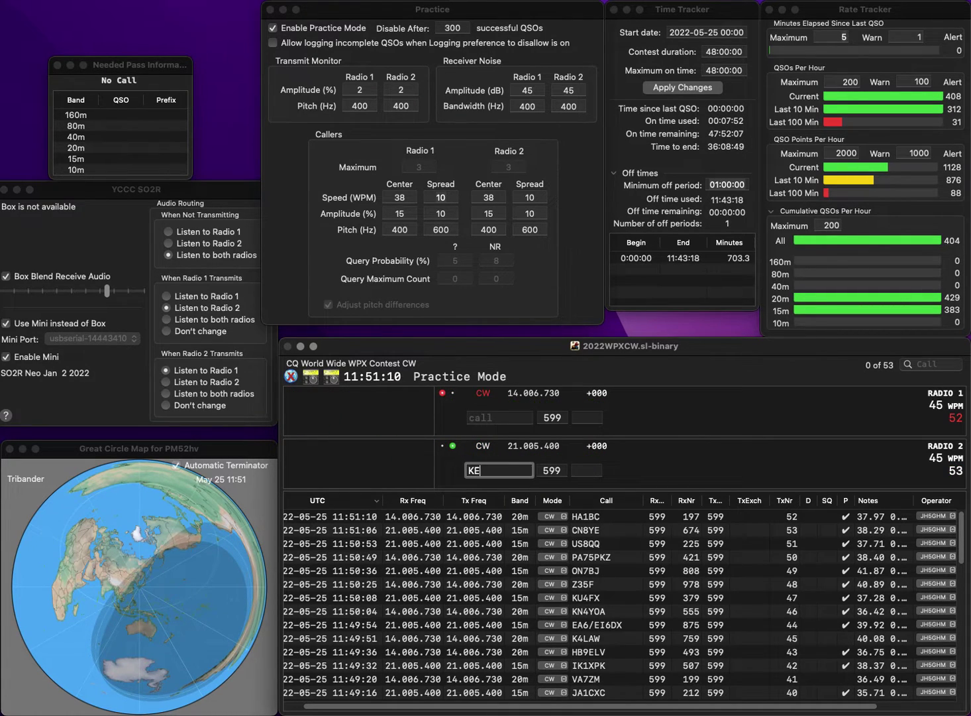
{"action": "type", "text": "0PRX"}
{"action": "key", "text": "Return"}
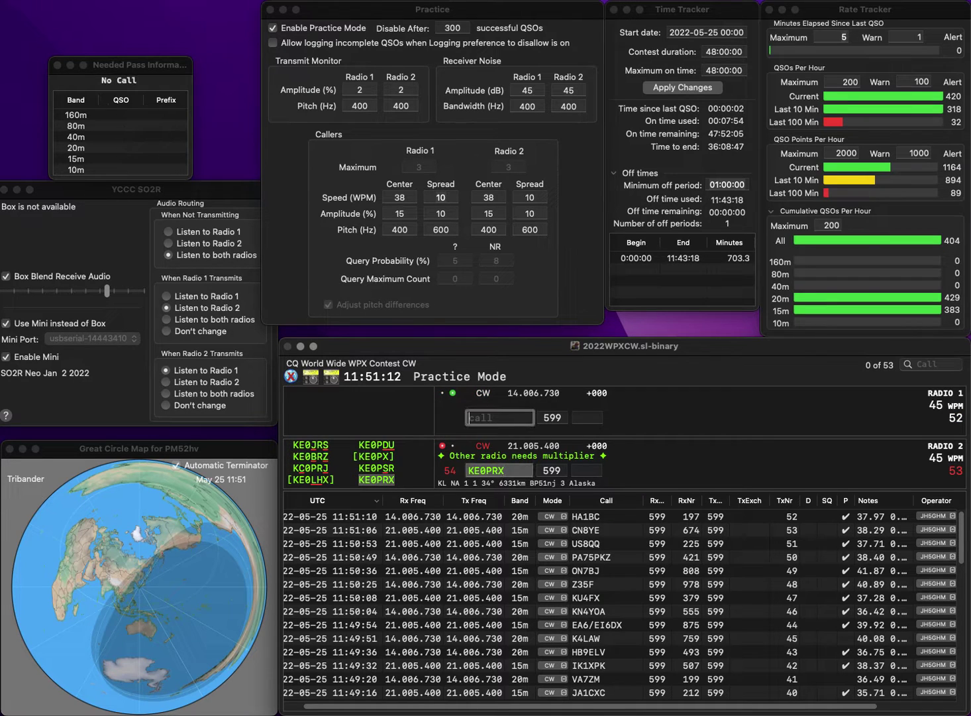
{"action": "type", "text": "WB2NWR"}
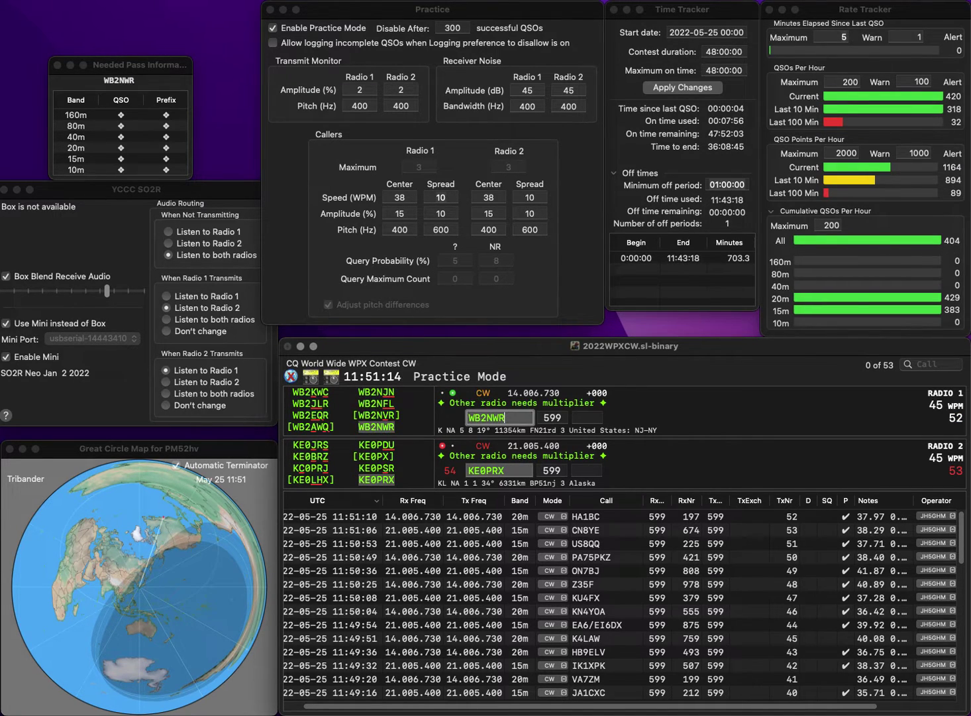
{"action": "key", "text": "Return"}
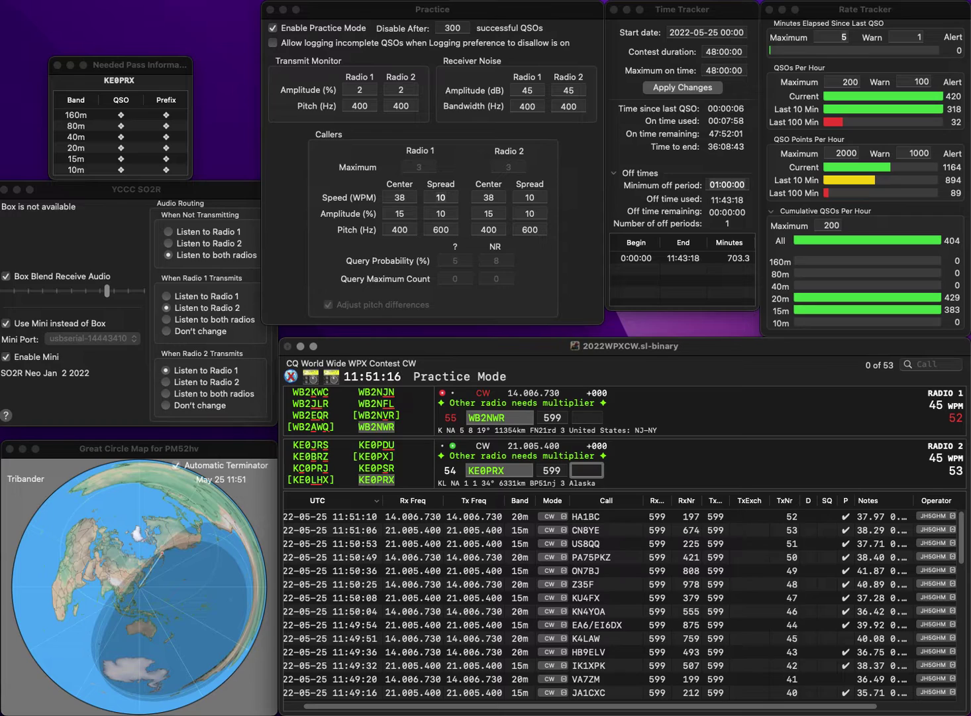
{"action": "type", "text": "565"}
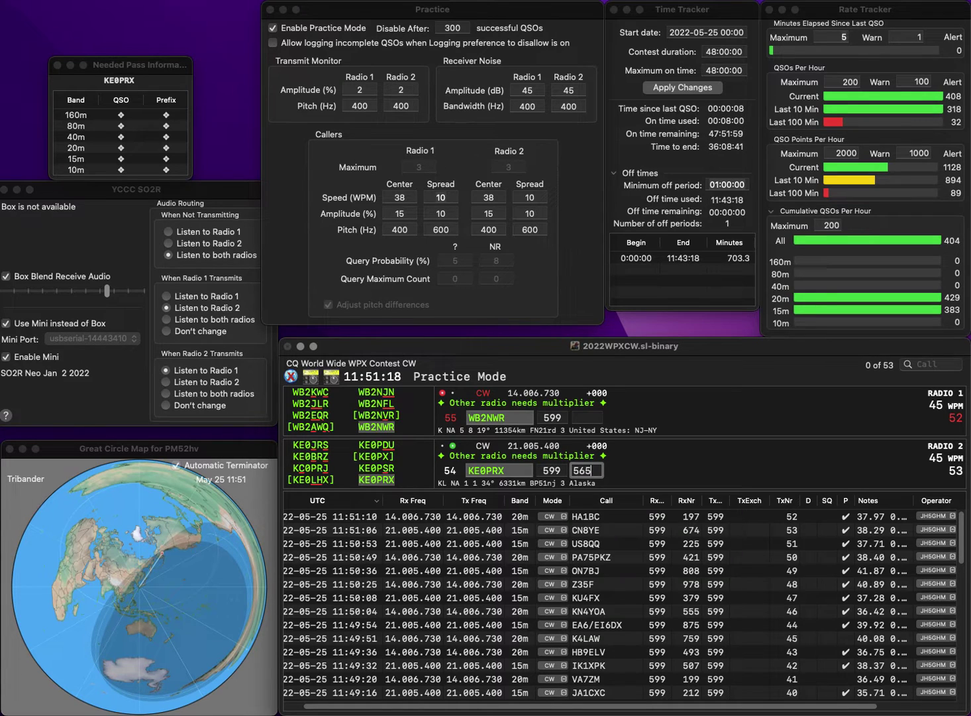
{"action": "key", "text": "Return"}
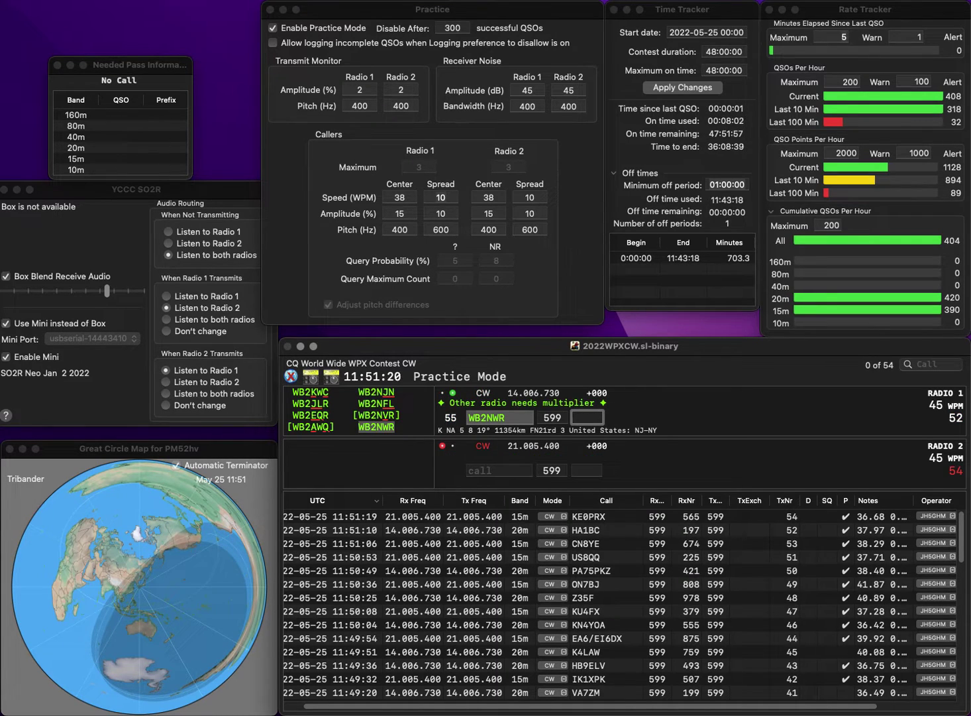
{"action": "type", "text": "242"}
{"action": "key", "text": "Return"}
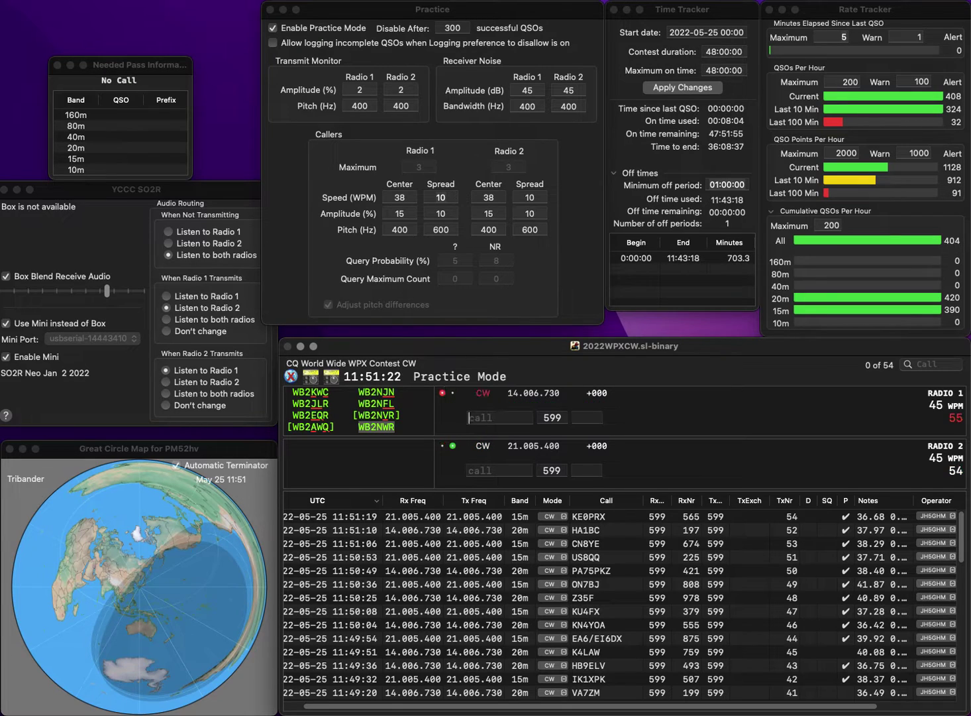
{"action": "type", "text": "AC6E"}
{"action": "key", "text": "Return"}
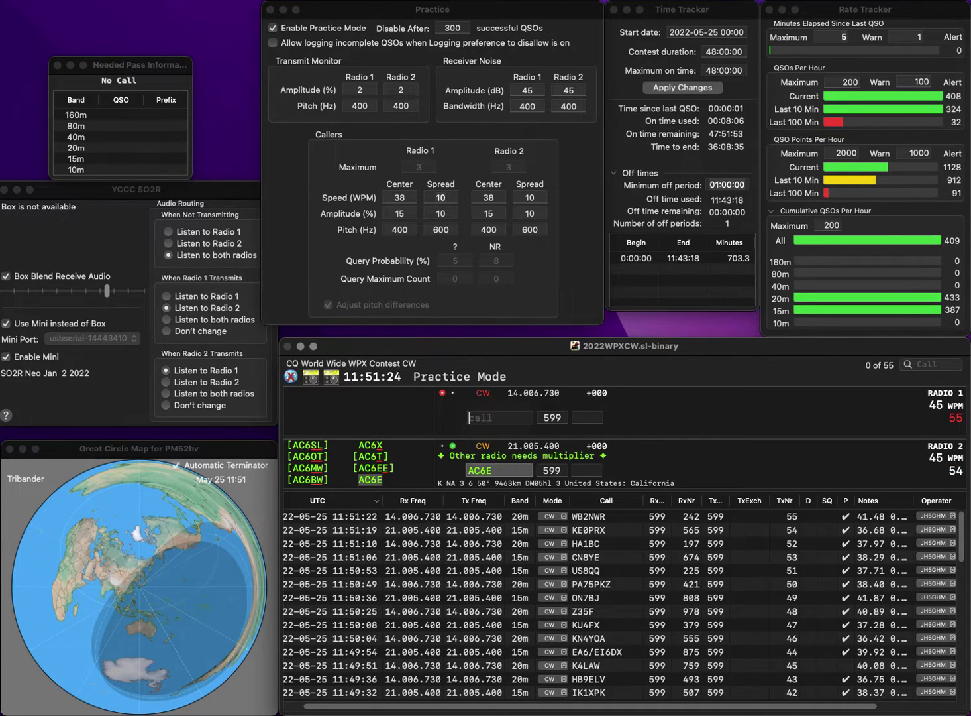
{"action": "type", "text": "KA7RGW"}
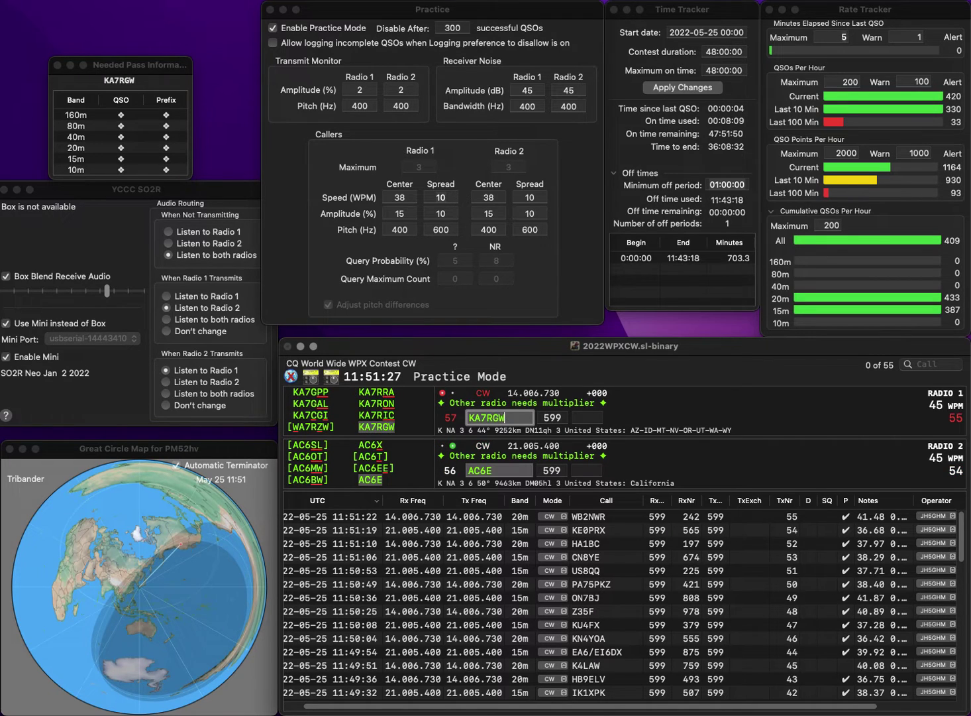
{"action": "key", "text": "Return"}
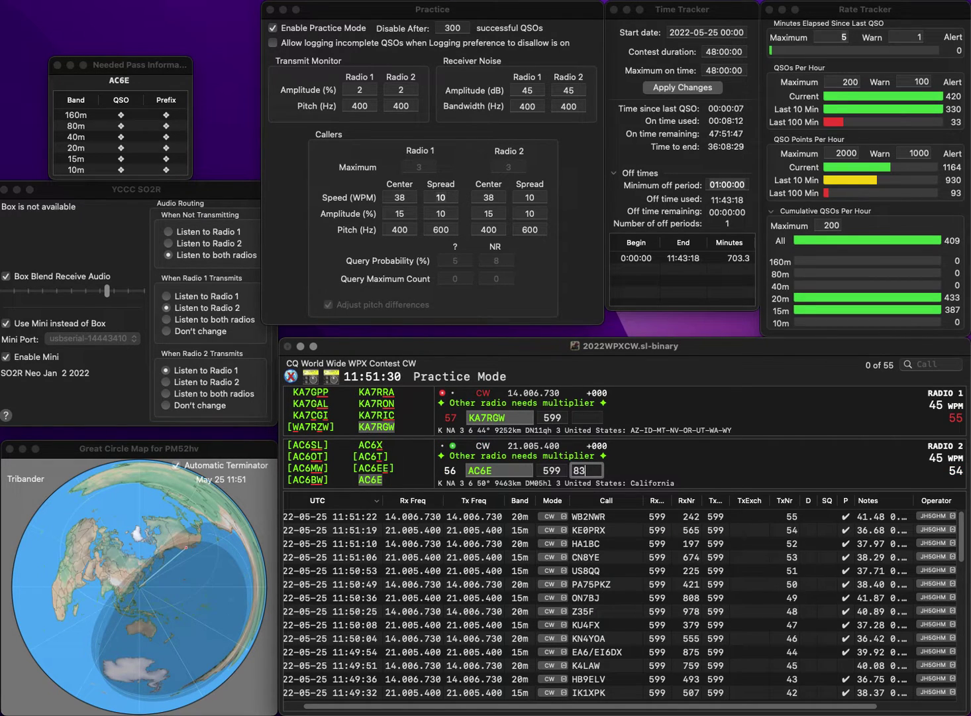
{"action": "key", "text": "Return"}
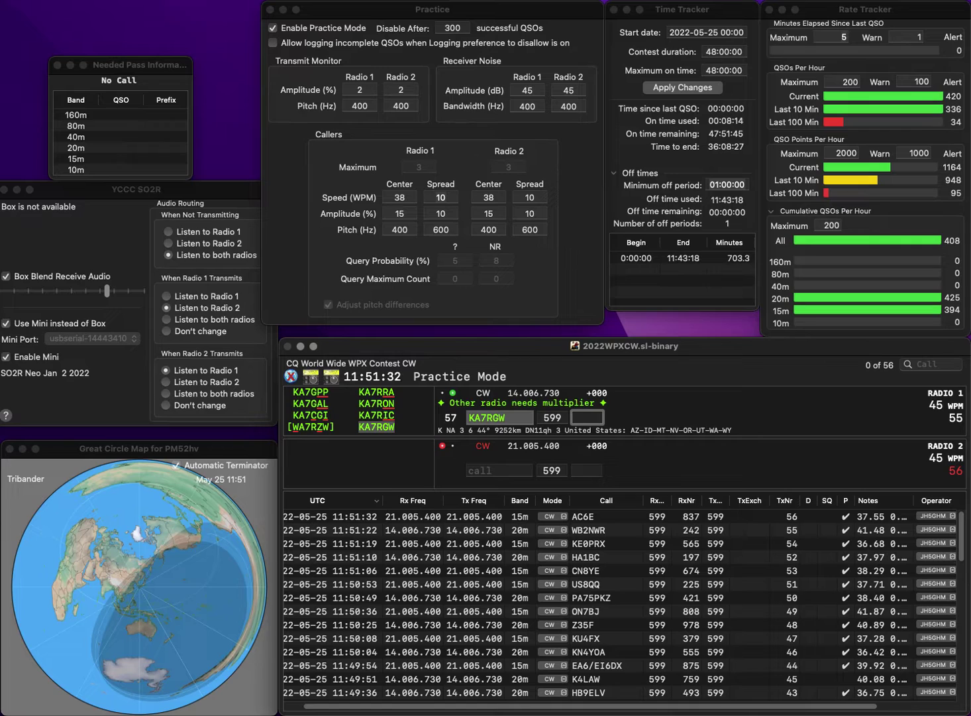
{"action": "type", "text": "861"}
{"action": "key", "text": "Return"}
- Answer GM0NAI on the second radio and 2TK on the first, then log GM0NAI with 724
{"action": "type", "text": "GM0NAI"}
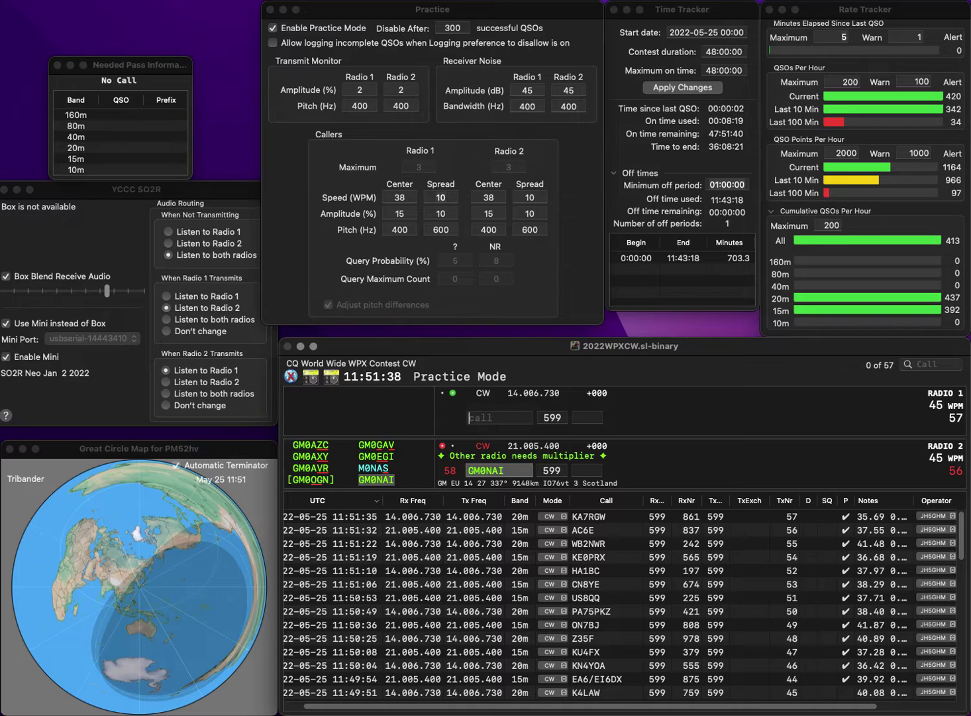
{"action": "key", "text": "Return"}
{"action": "type", "text": "W"}
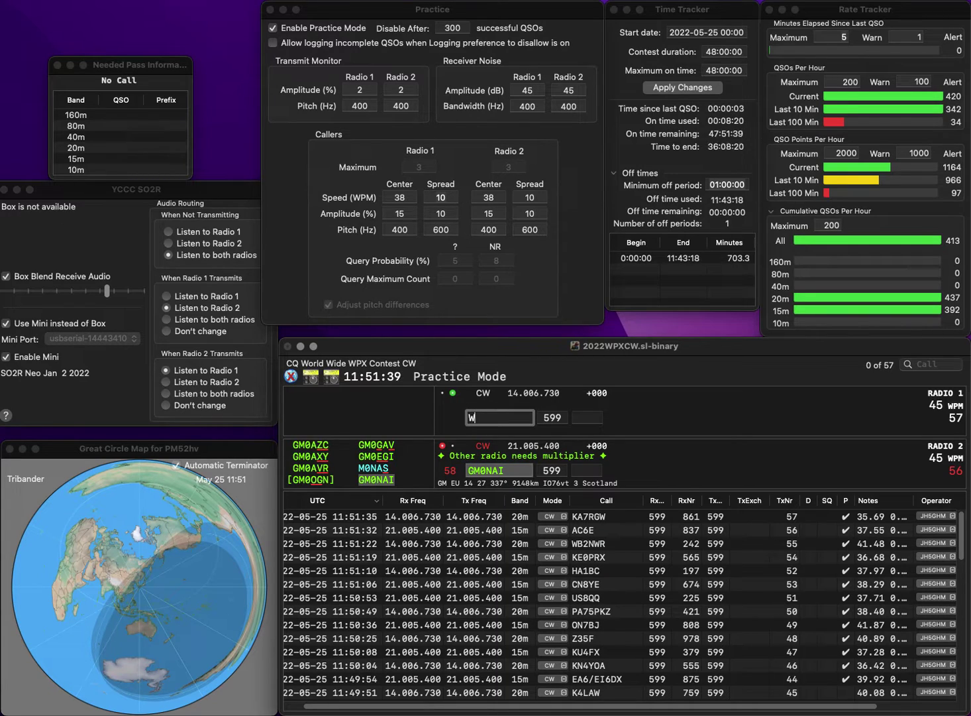
{"action": "type", "text": "2TK"}
{"action": "key", "text": "Home"}
{"action": "key", "text": "Delete"}
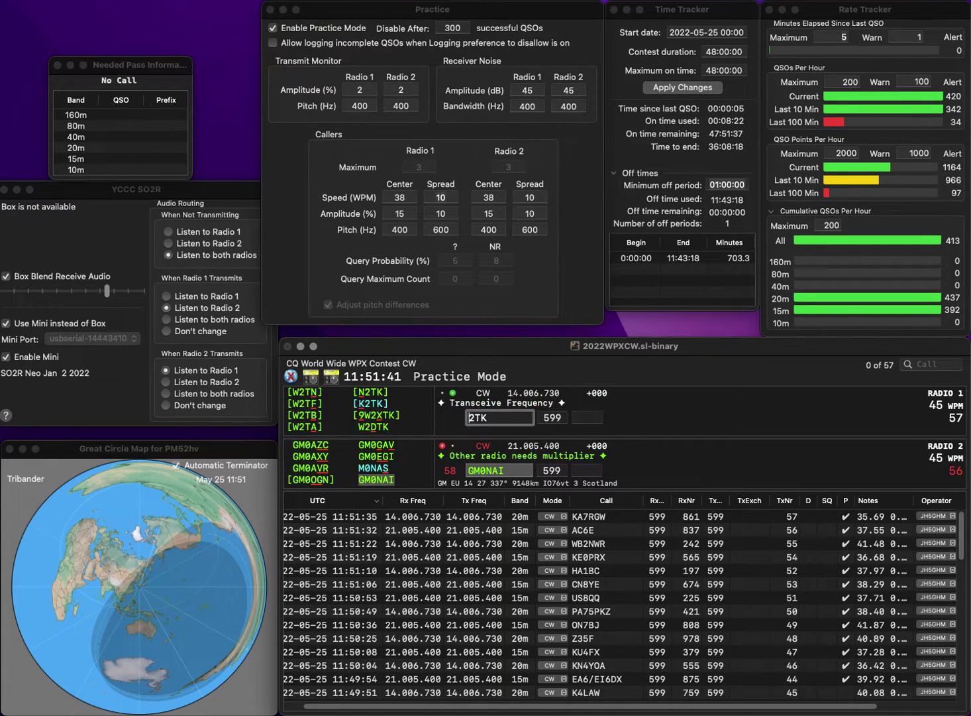
{"action": "key", "text": "Return"}
{"action": "key", "text": "Tab"}
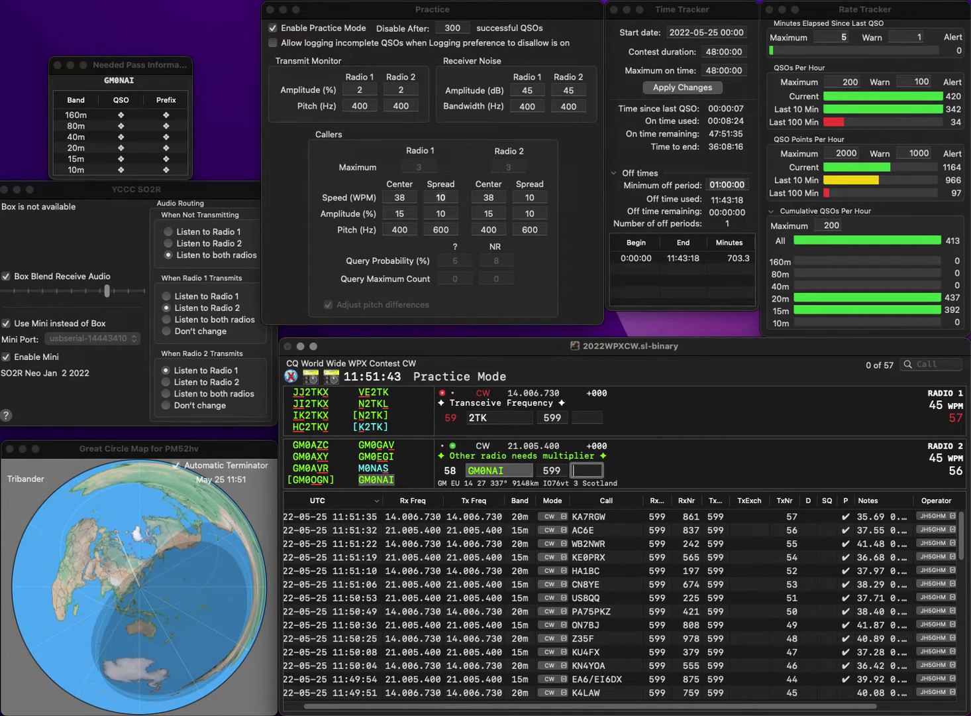
{"action": "type", "text": "724"}
{"action": "key", "text": "Return"}
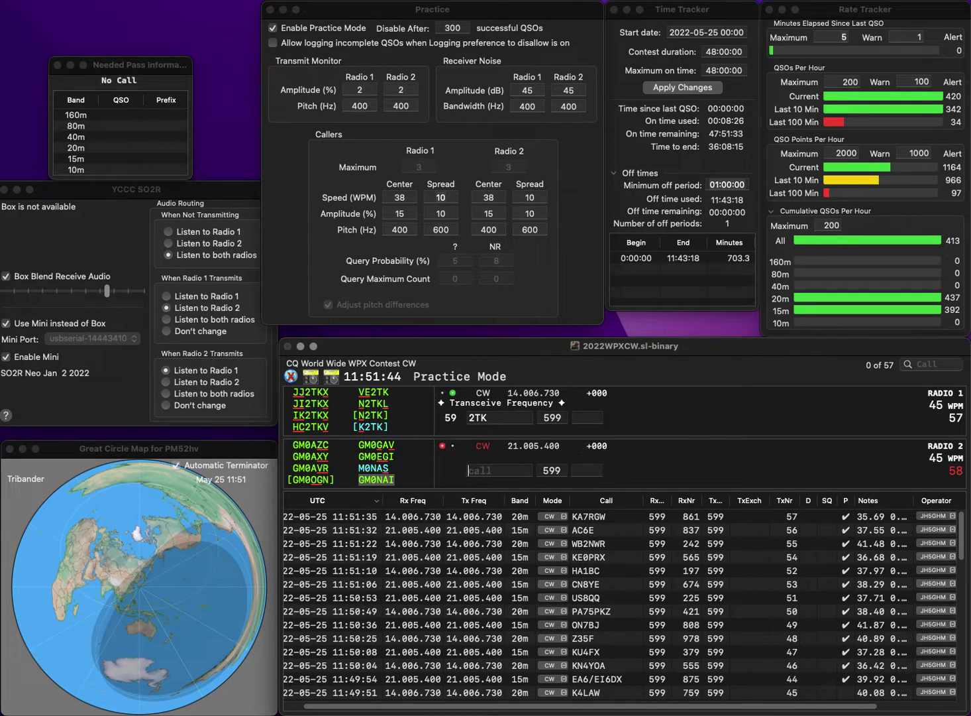
{"action": "type", "text": "PA"}
{"action": "key", "text": "Delete"}
{"action": "type", "text": "1"}
{"action": "key", "text": "Return"}
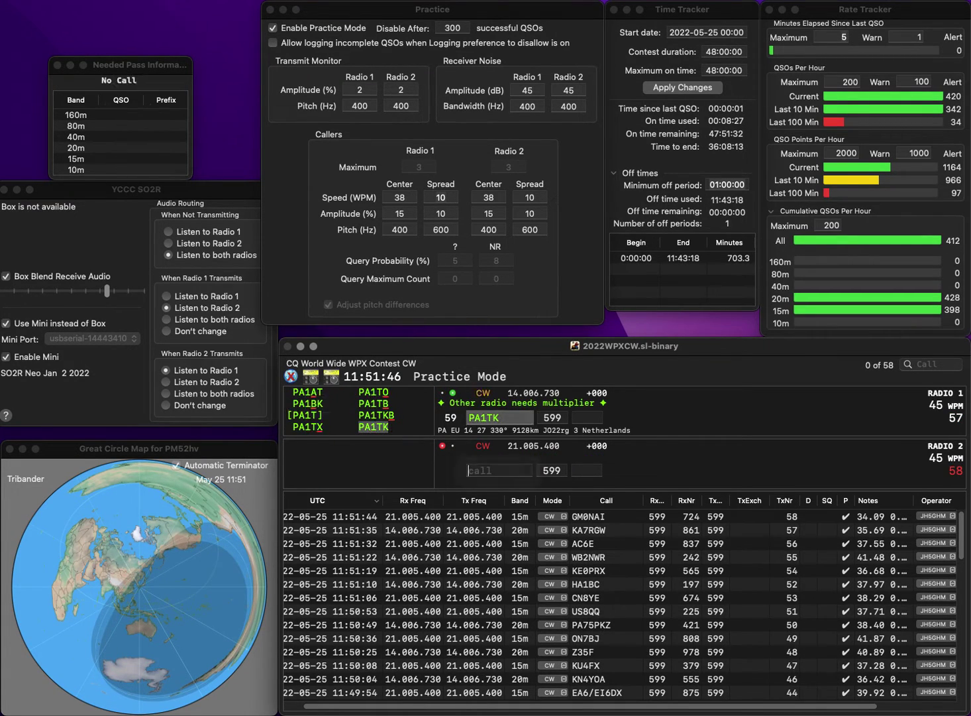
{"action": "type", "text": "K8TMW"}
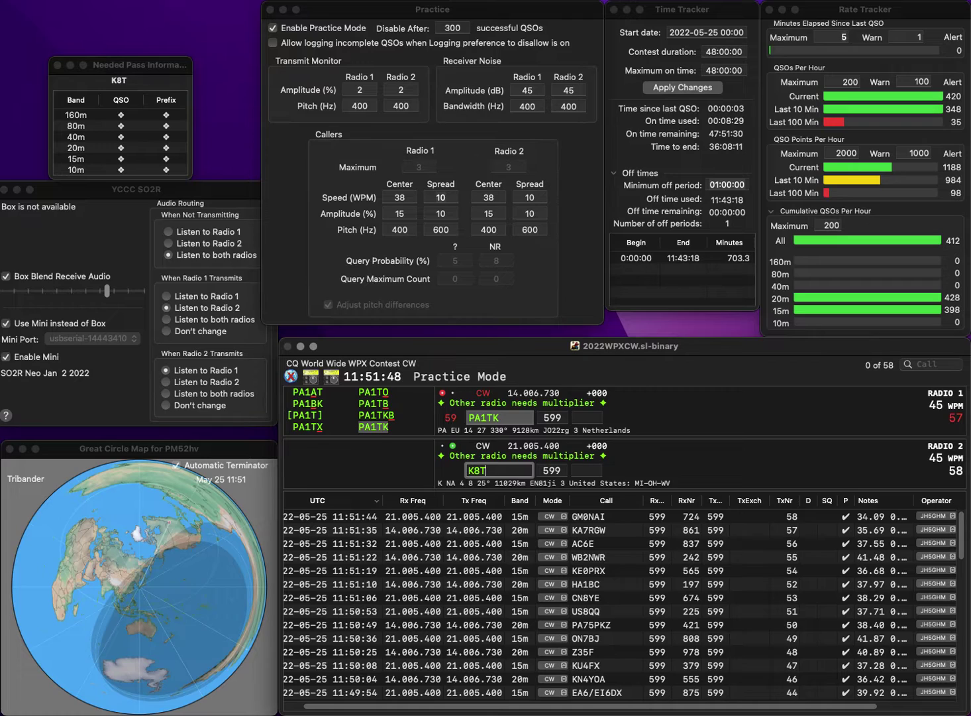
{"action": "key", "text": "Return"}
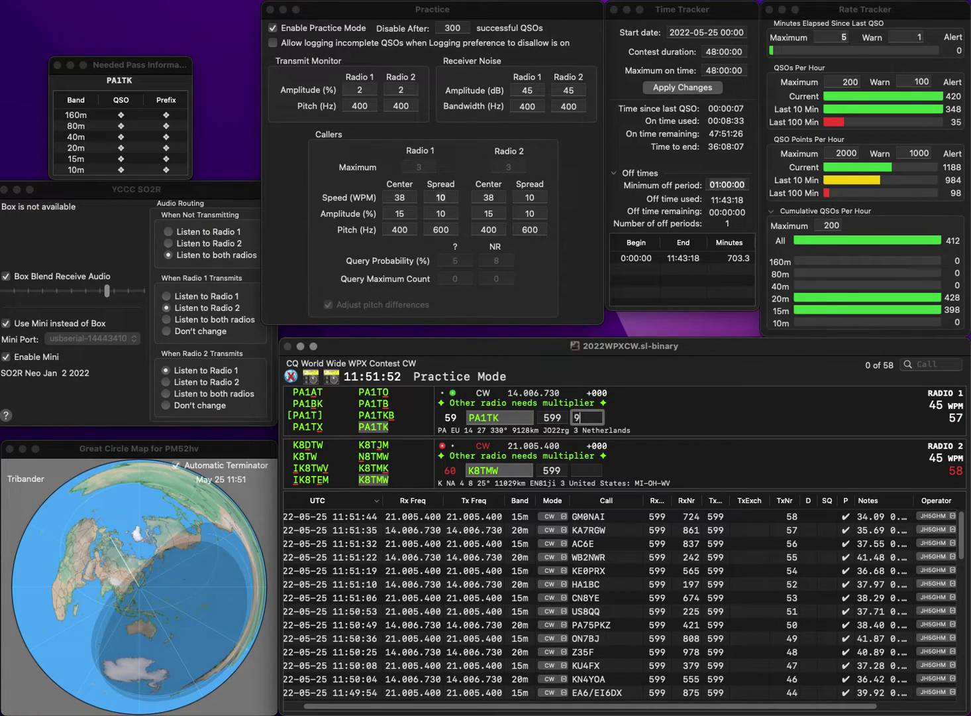
{"action": "type", "text": "6"}
{"action": "key", "text": "Return"}
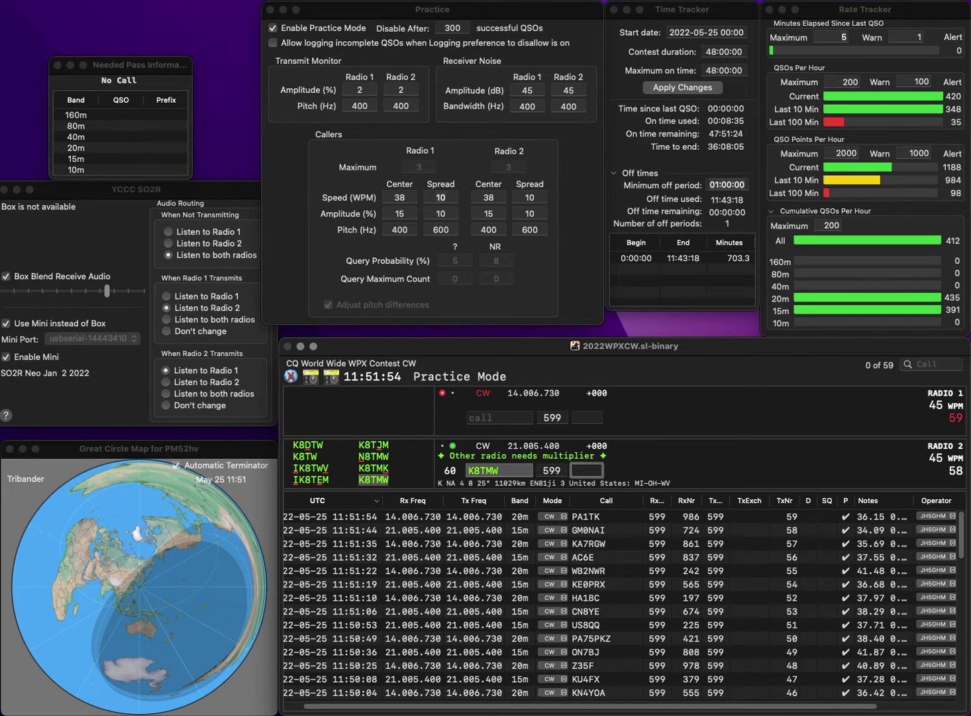
{"action": "type", "text": "425"}
{"action": "key", "text": "Return"}
{"action": "type", "text": "C3A"}
{"action": "key", "text": "Home"}
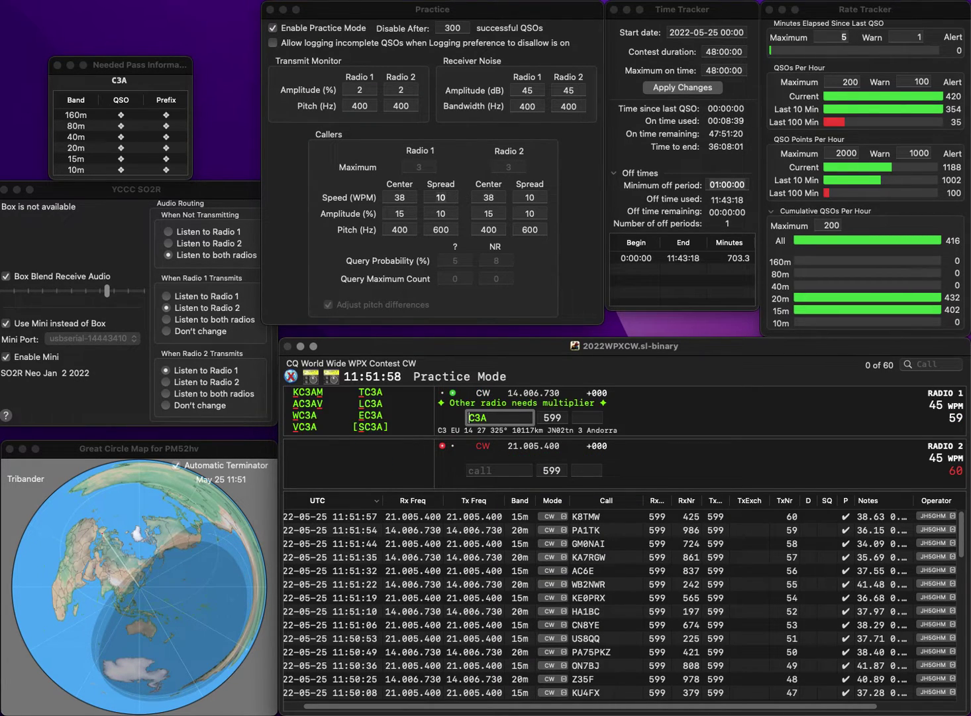
{"action": "type", "text": "W"}
{"action": "key", "text": "Return"}
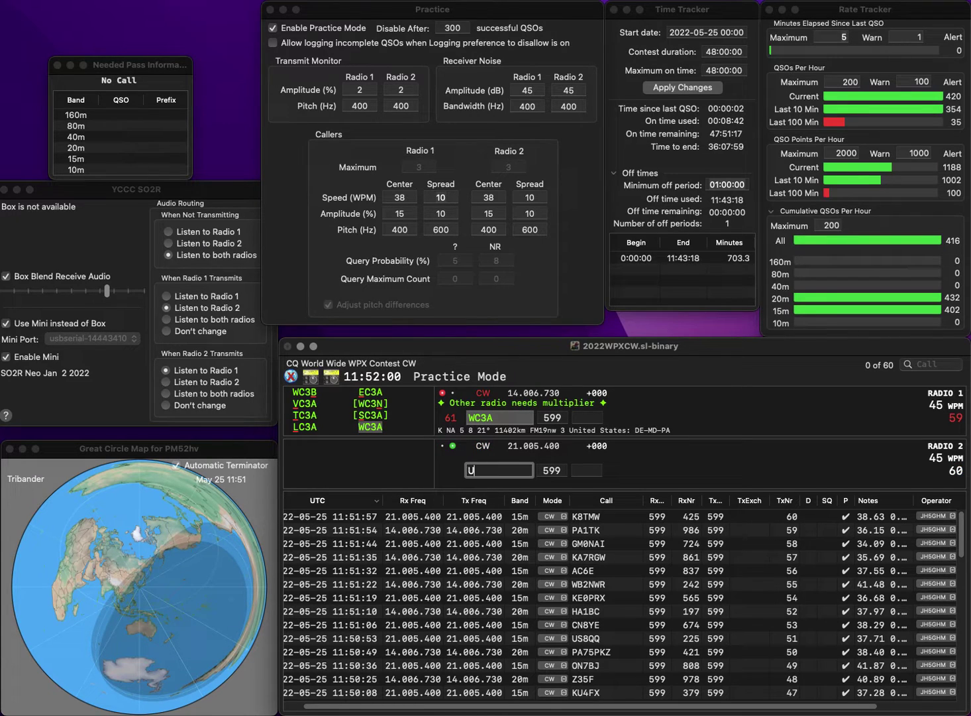
{"action": "type", "text": "YC4PSO"}
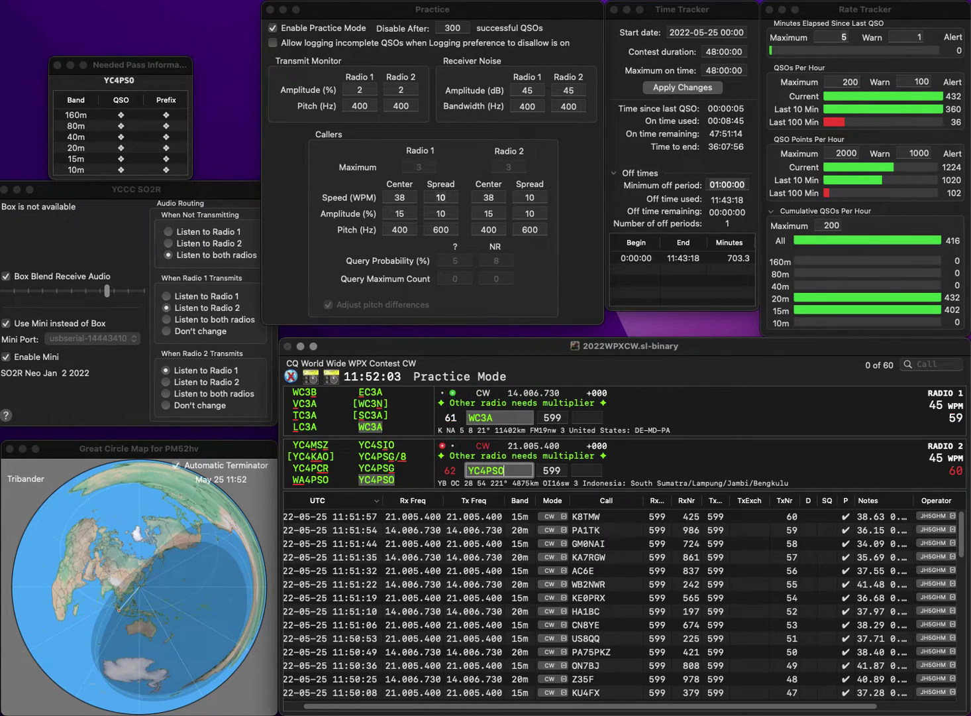
{"action": "key", "text": "Return"}
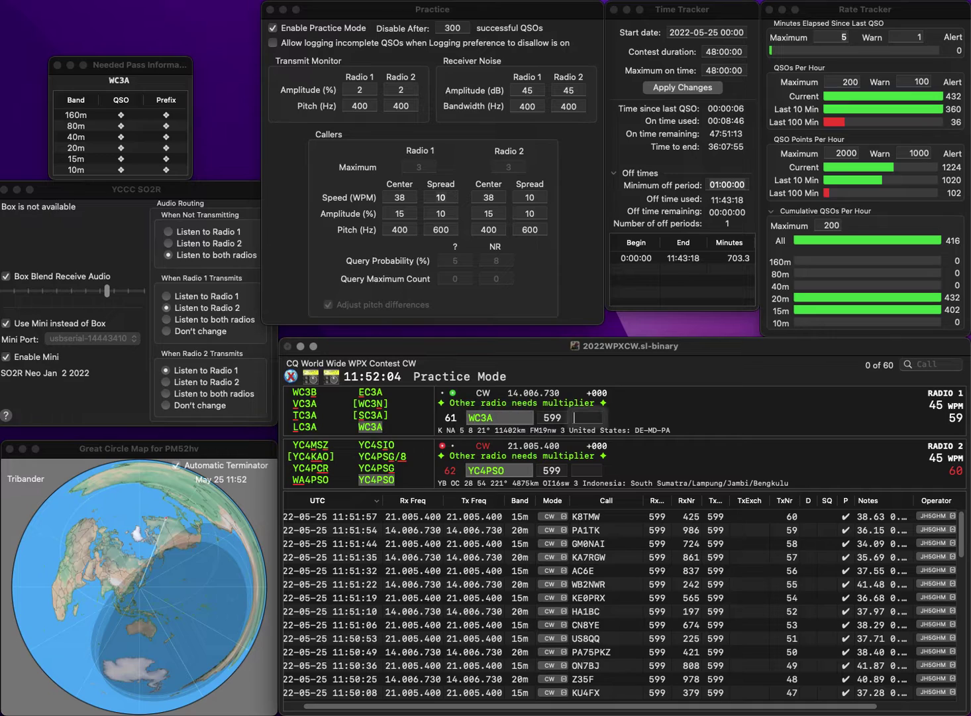
{"action": "type", "text": "5"}
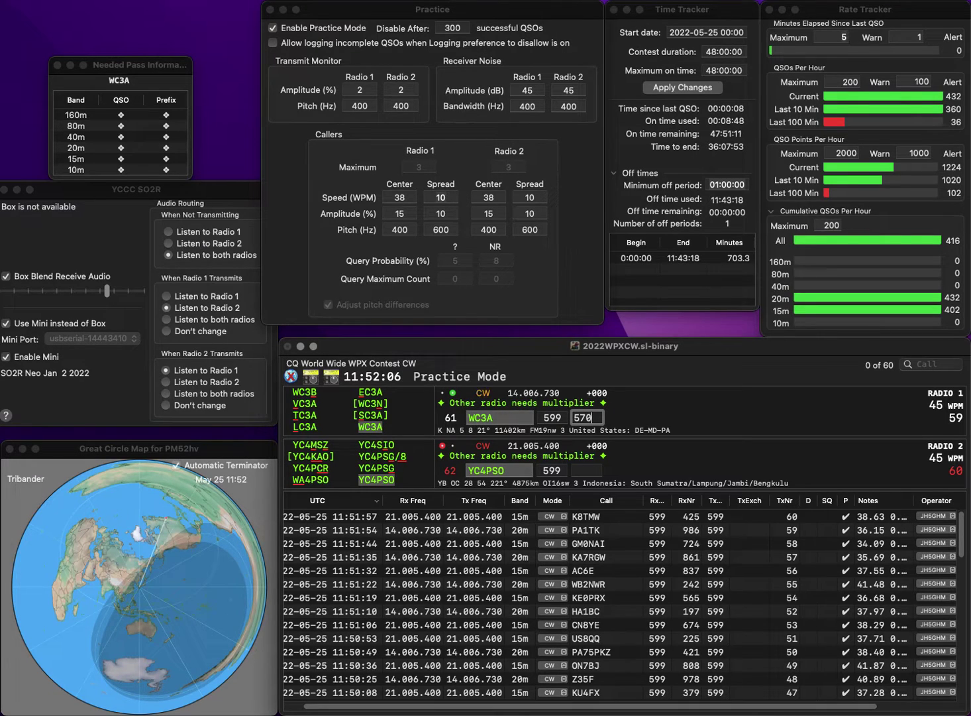
{"action": "type", "text": "70"}
{"action": "key", "text": "Return"}
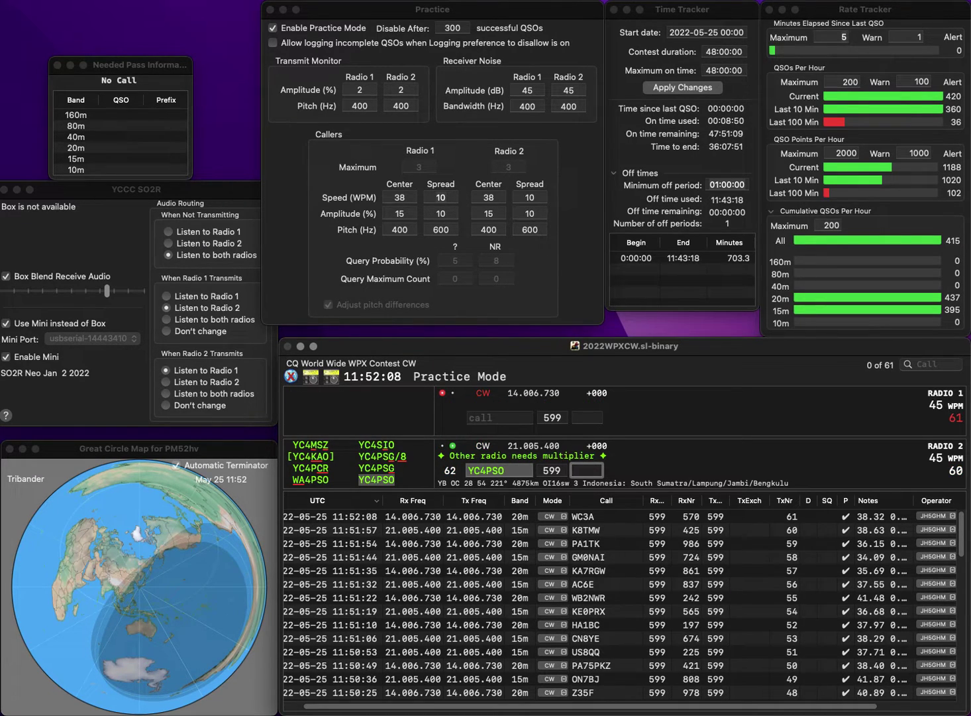
{"action": "type", "text": "720"}
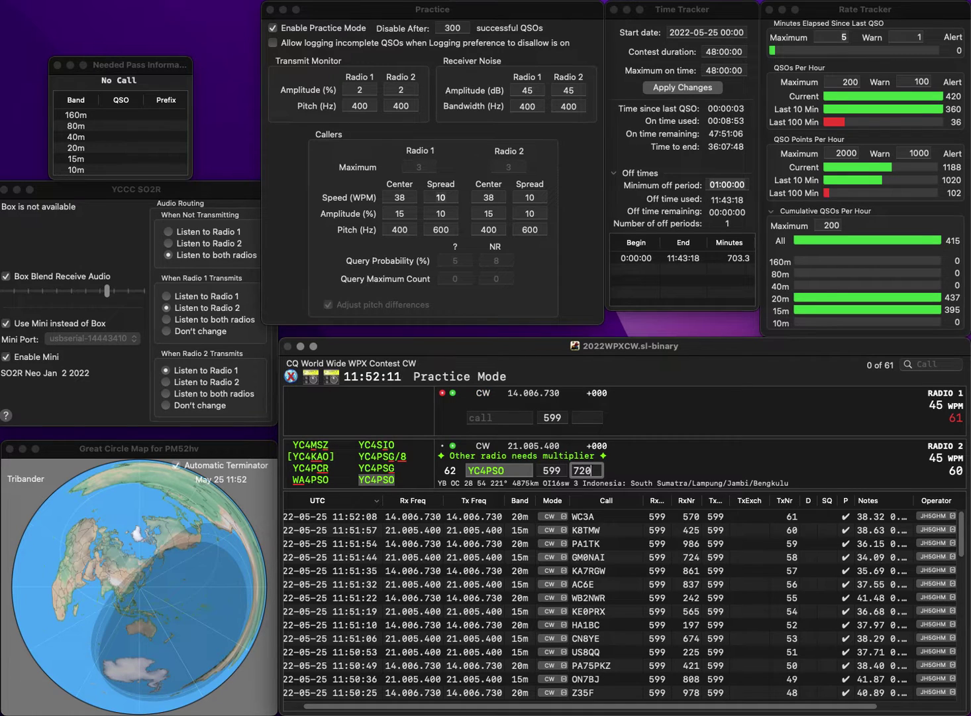
{"action": "key", "text": "Return"}
{"action": "type", "text": "IU"}
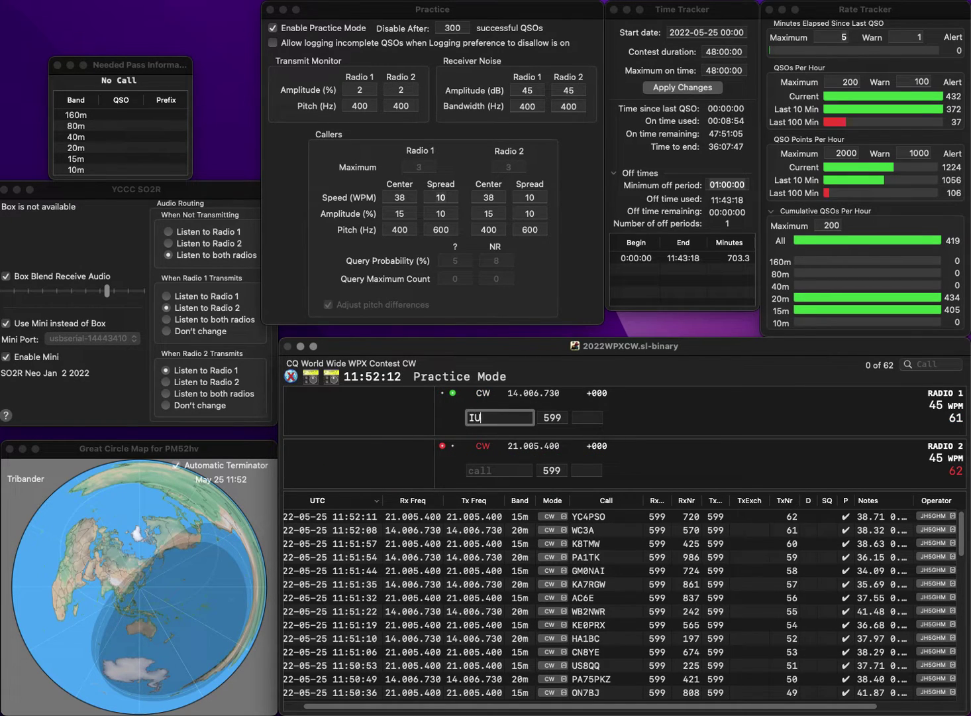
{"action": "type", "text": "GUN"}
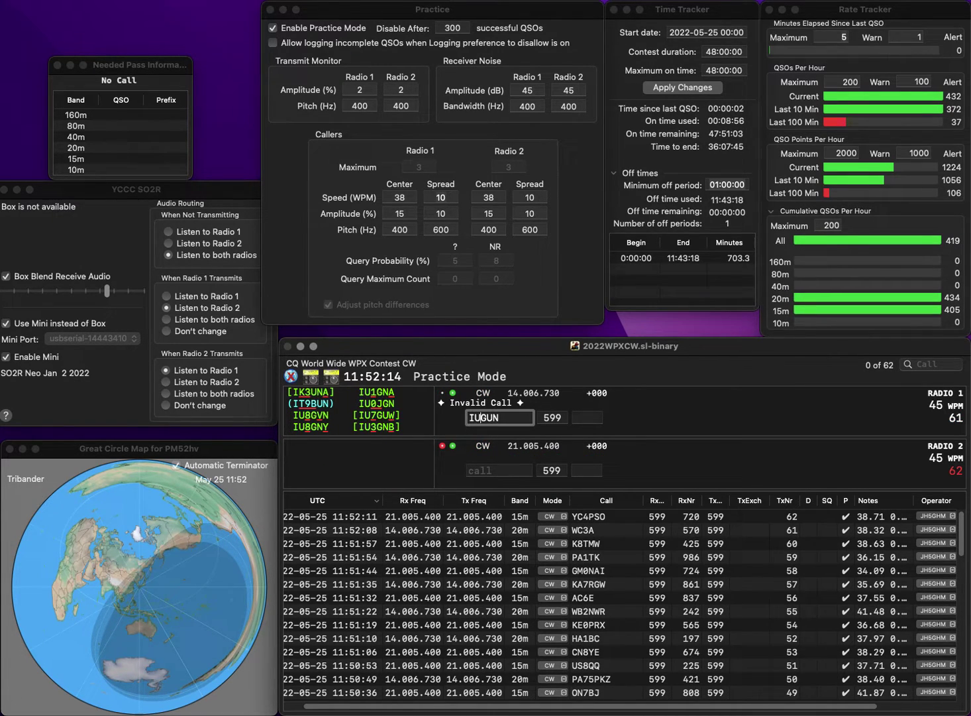
{"action": "type", "text": "3"}
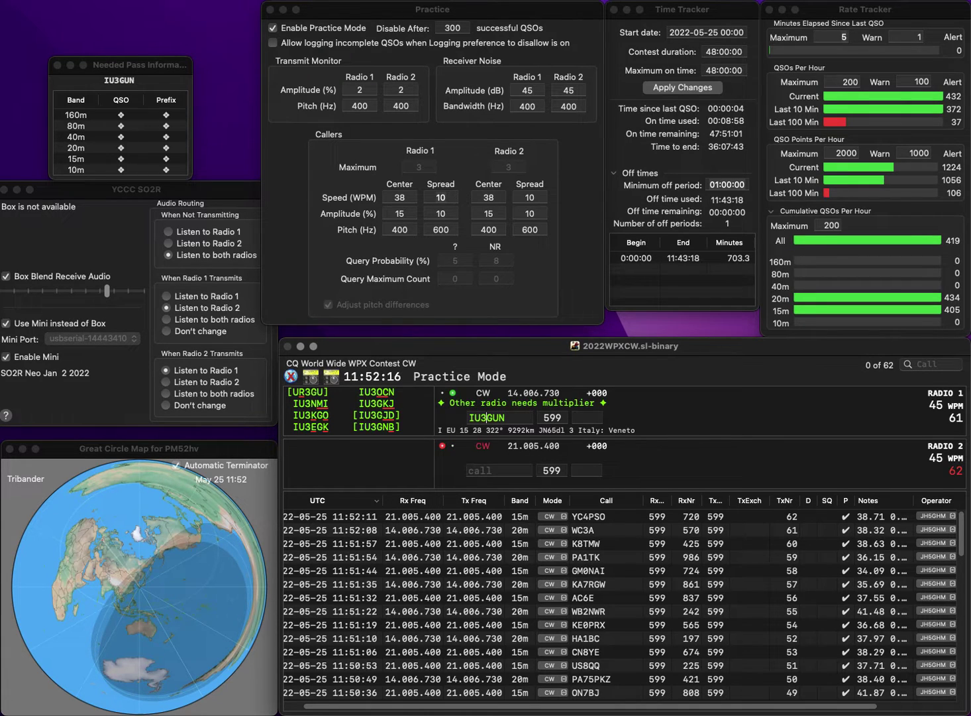
{"action": "key", "text": "Return"}
{"action": "type", "text": "UY"}
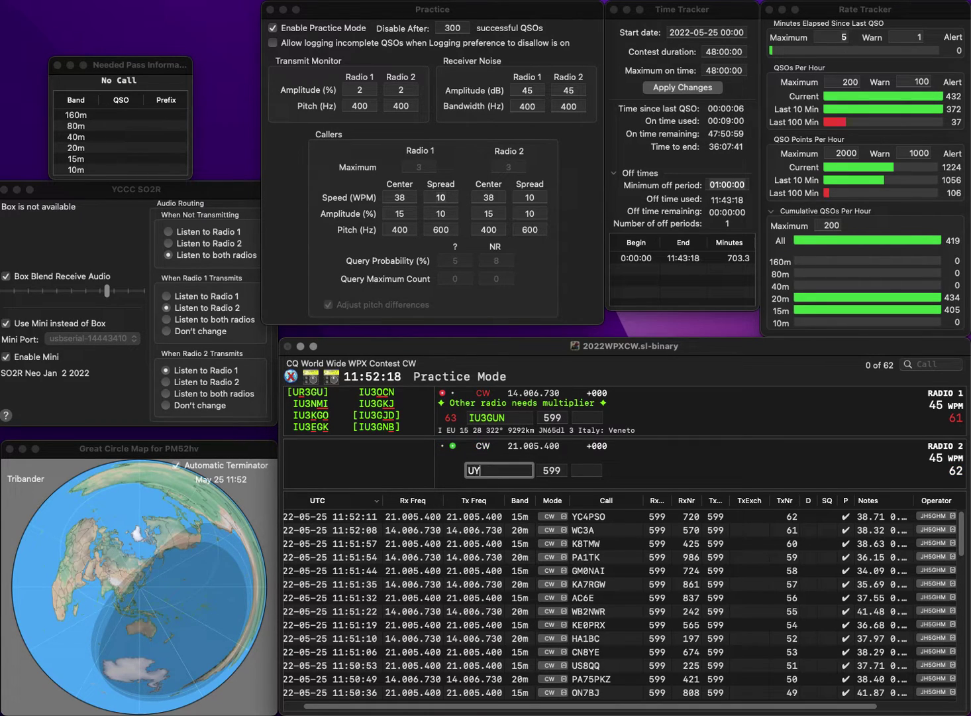
{"action": "type", "text": "2IZ"}
{"action": "key", "text": "Return"}
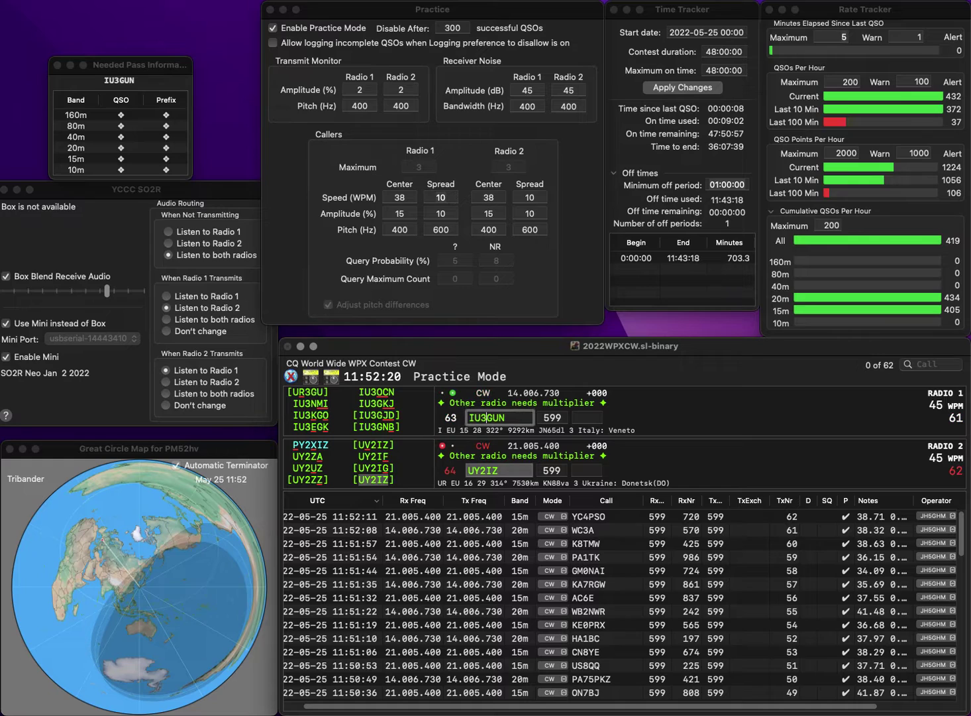
{"action": "key", "text": "BackSpace"}
{"action": "type", "text": "8"}
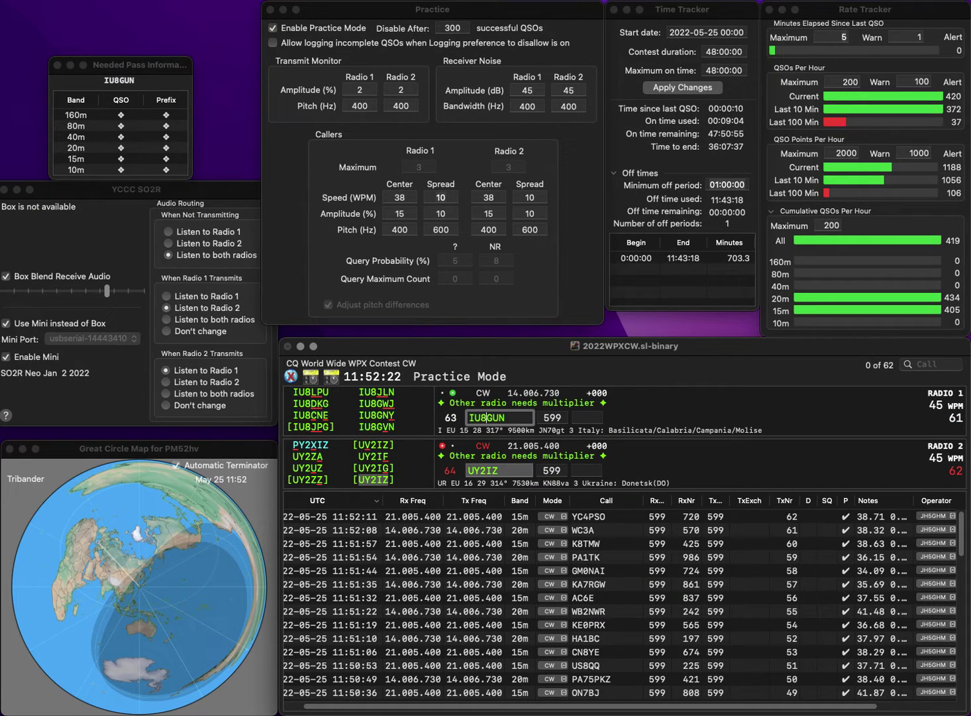
{"action": "key", "text": "Right"}
{"action": "key", "text": "Right"}
{"action": "key", "text": "BackSpace"}
{"action": "type", "text": "V"}
{"action": "key", "text": "Tab"}
{"action": "type", "text": "1"}
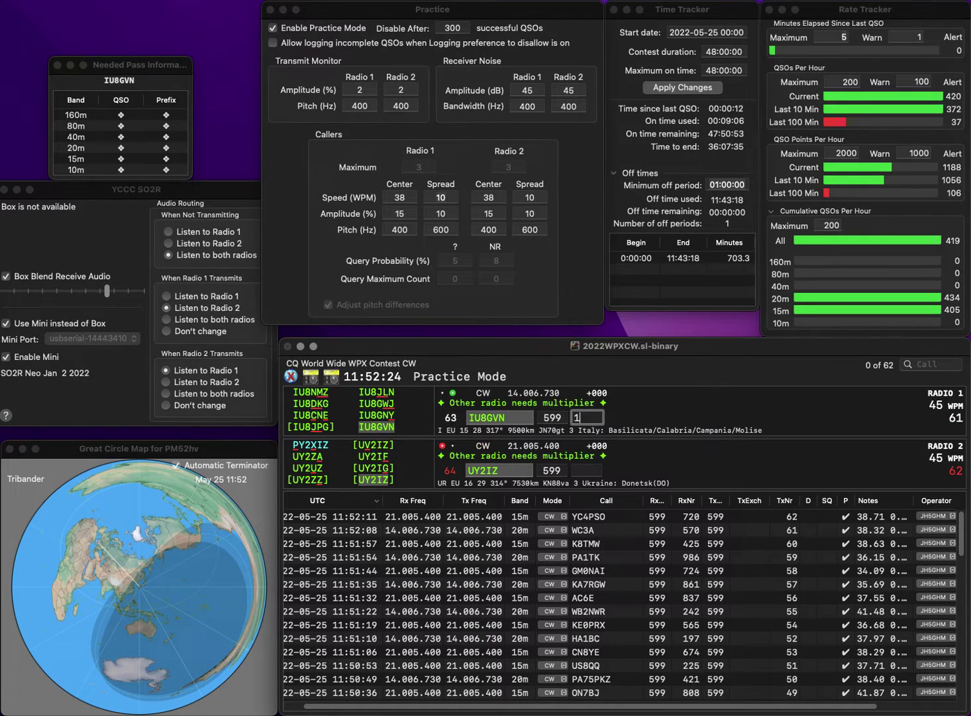
{"action": "type", "text": "42"}
{"action": "key", "text": "Return"}
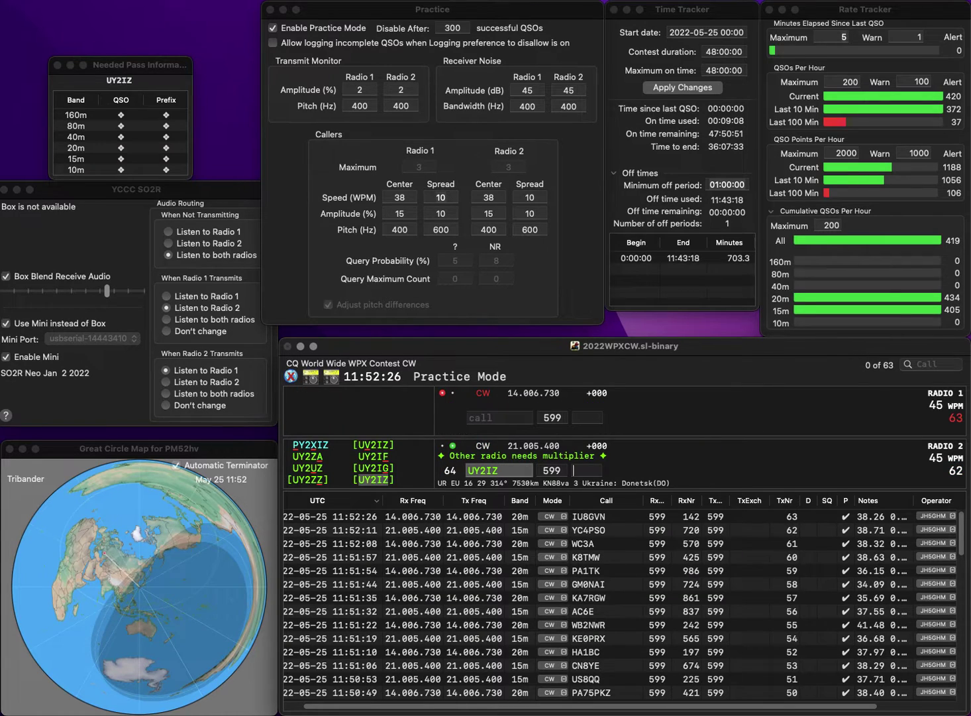
{"action": "type", "text": "1"}
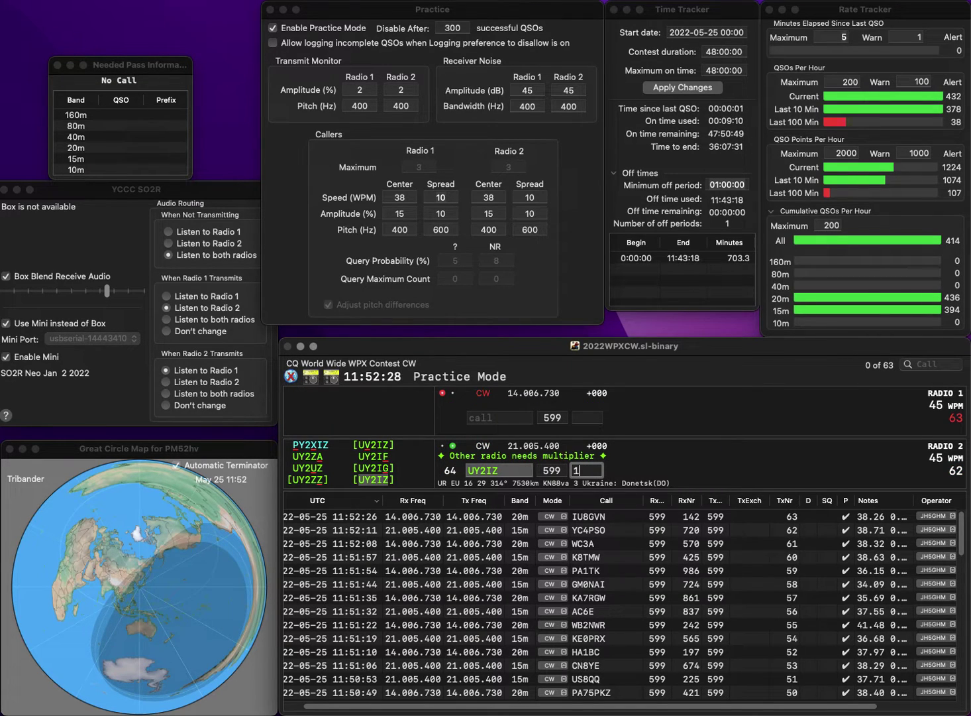
{"action": "type", "text": "26"}
{"action": "key", "text": "Return"}
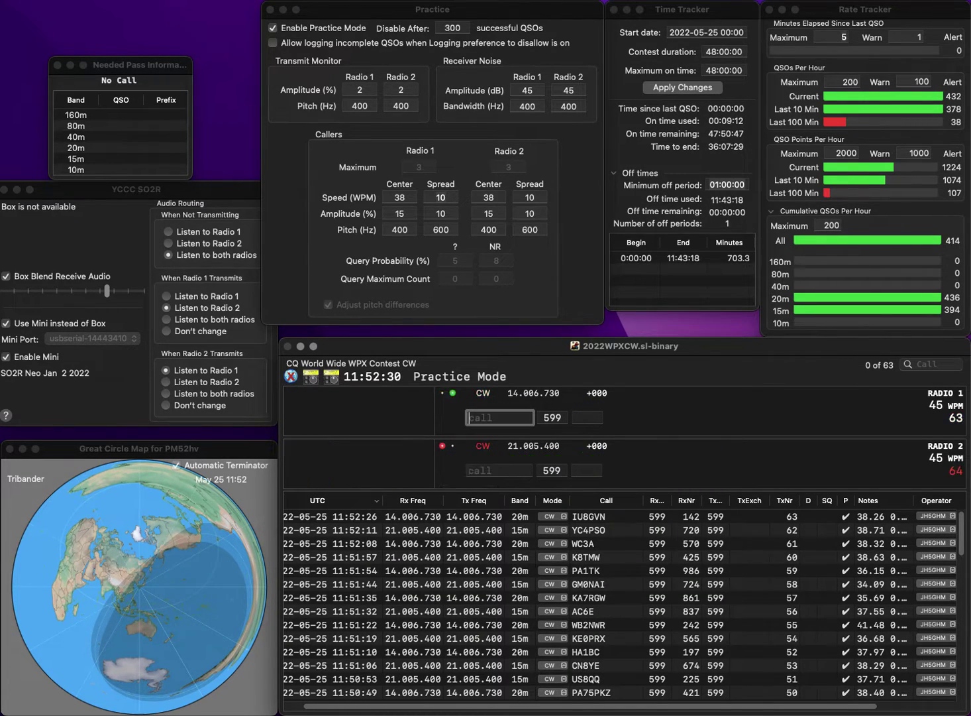
{"action": "type", "text": "S51"}
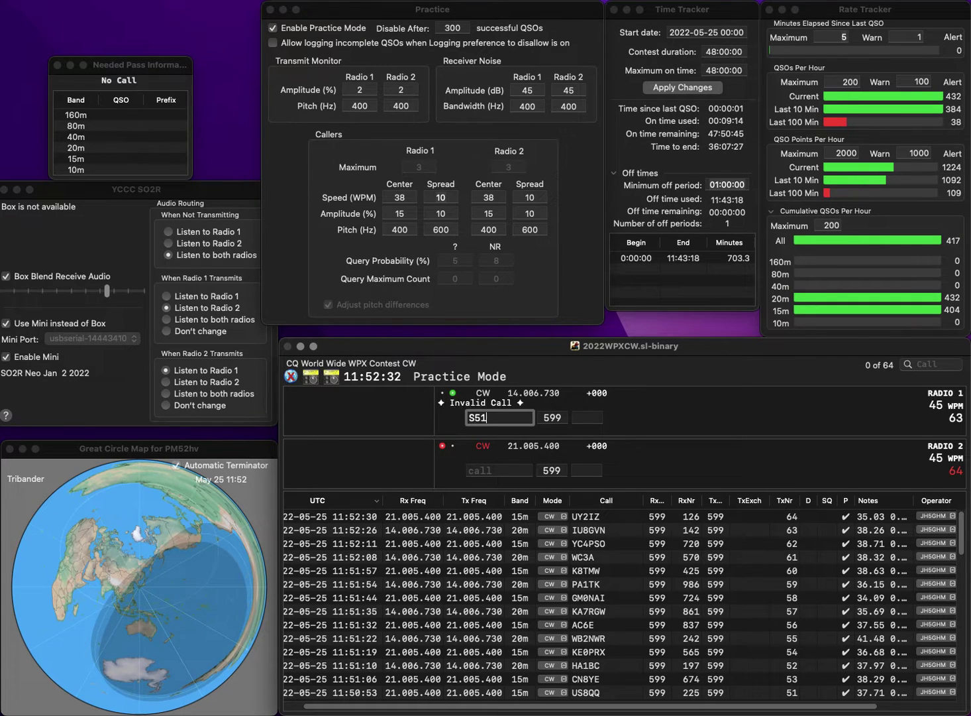
{"action": "type", "text": "YI"}
{"action": "key", "text": "Return"}
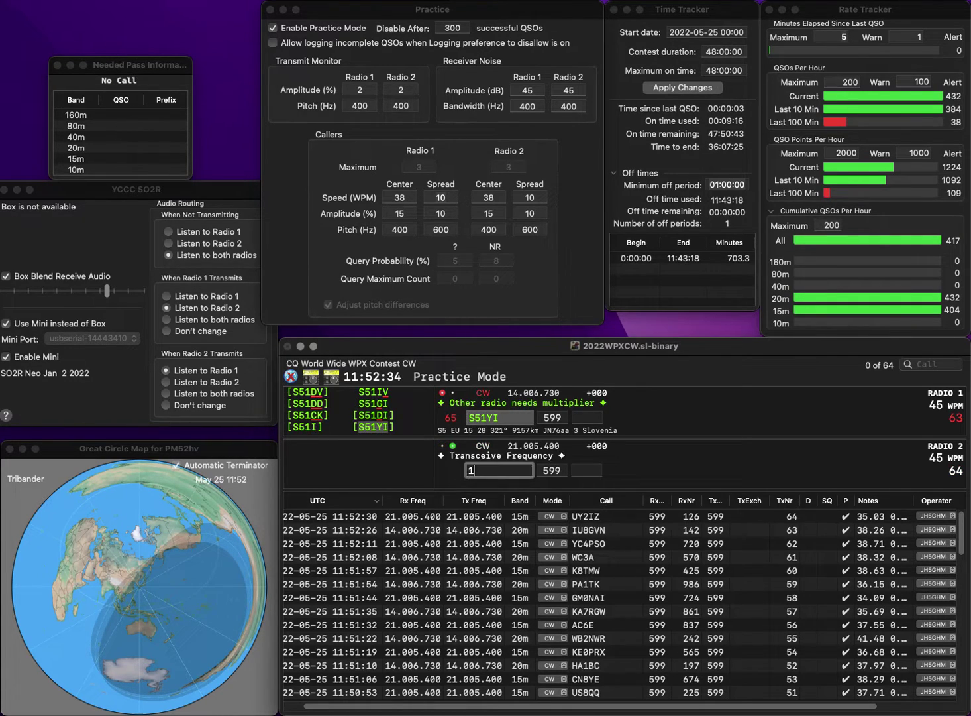
{"action": "type", "text": "1DGJ"}
{"action": "key", "text": "Home"}
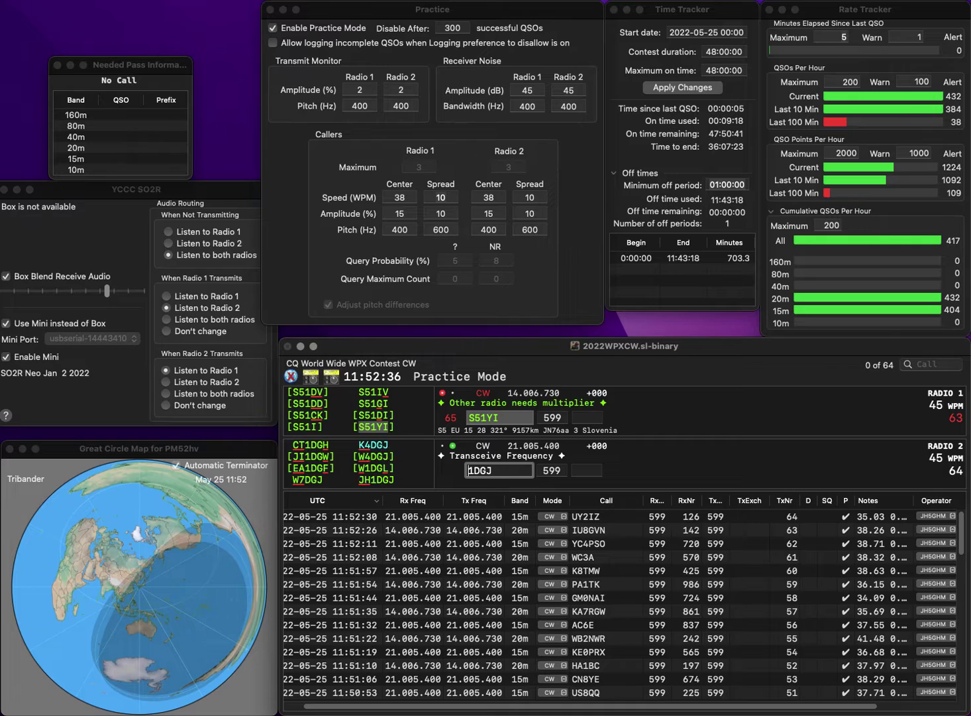
{"action": "type", "text": "JH"}
{"action": "key", "text": "Return"}
{"action": "key", "text": "Up"}
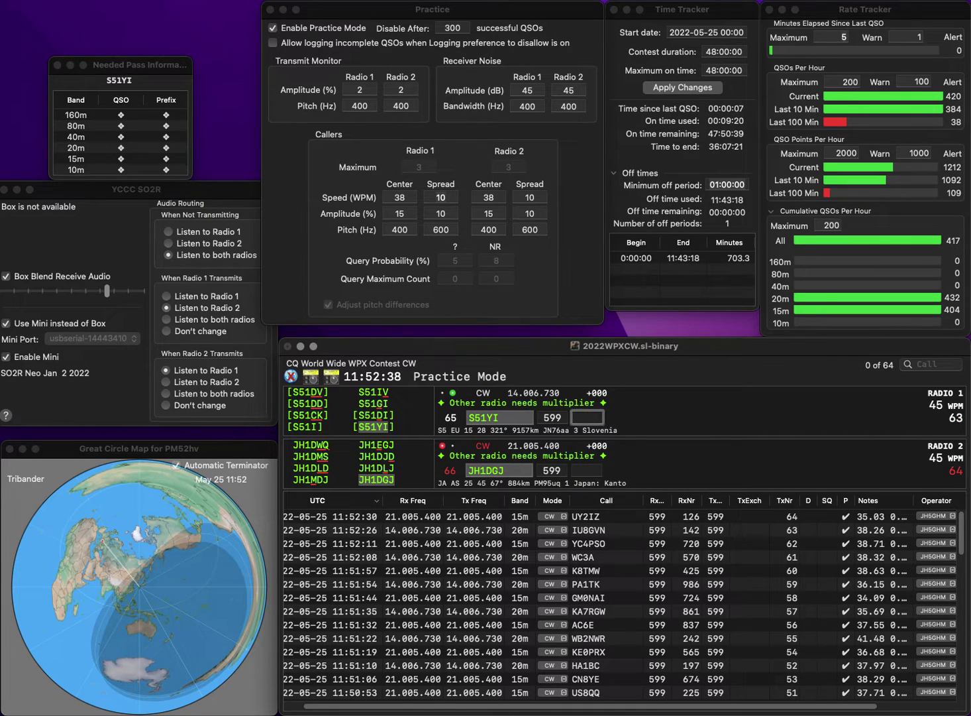
{"action": "type", "text": "25"}
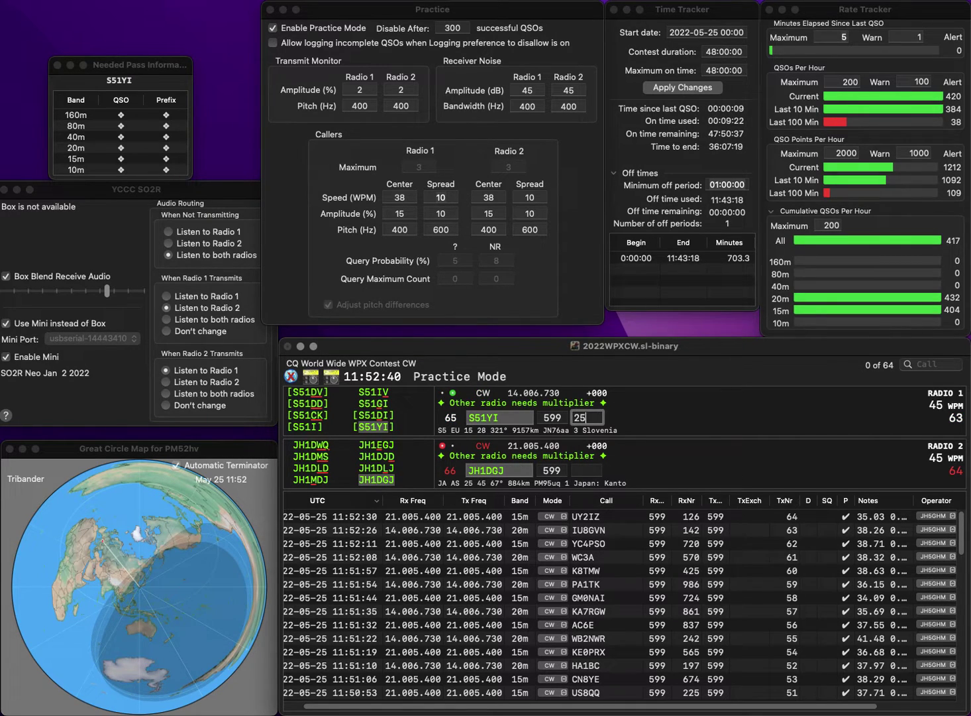
{"action": "type", "text": "9"}
{"action": "key", "text": "Return"}
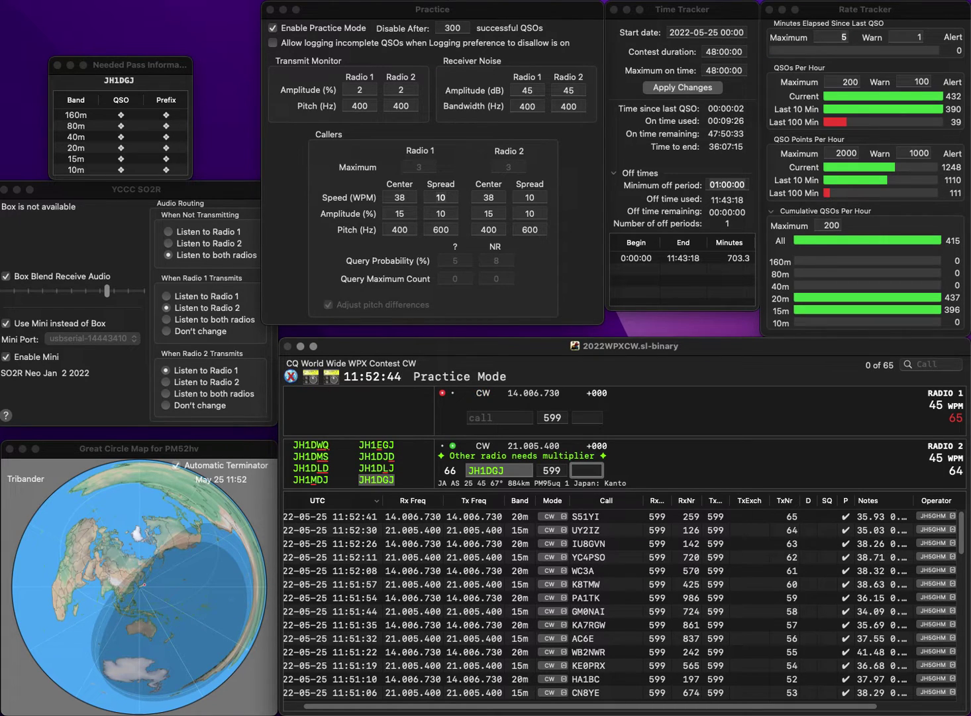
{"action": "type", "text": "365"}
{"action": "key", "text": "Return"}
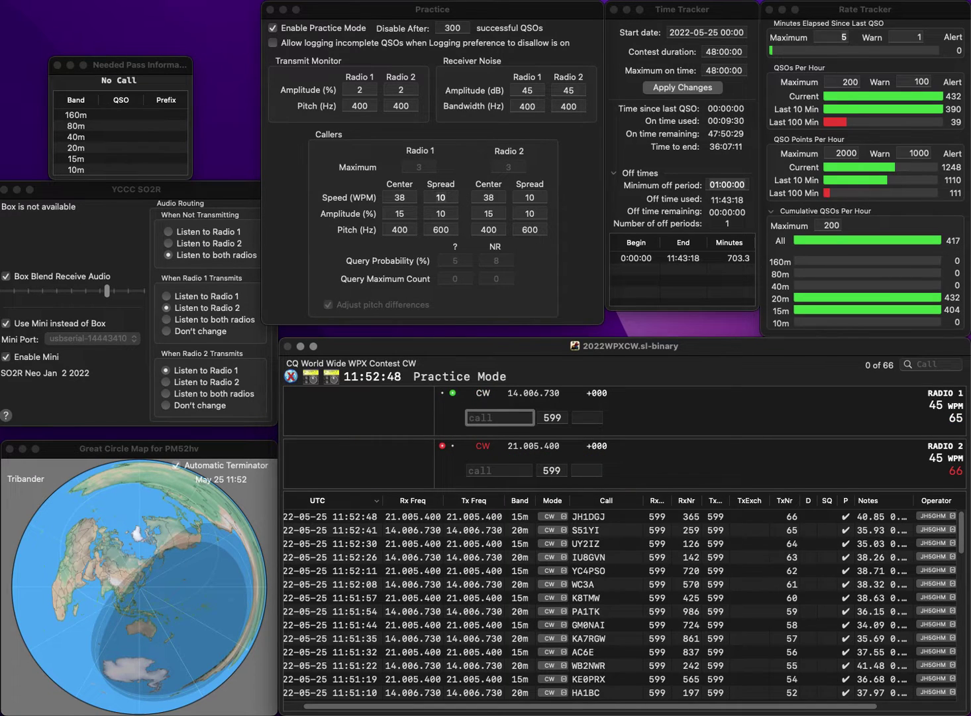
- Answer PY4BZ on the first radio and VE2LTX on the second radio
{"action": "type", "text": "W4BZ"}
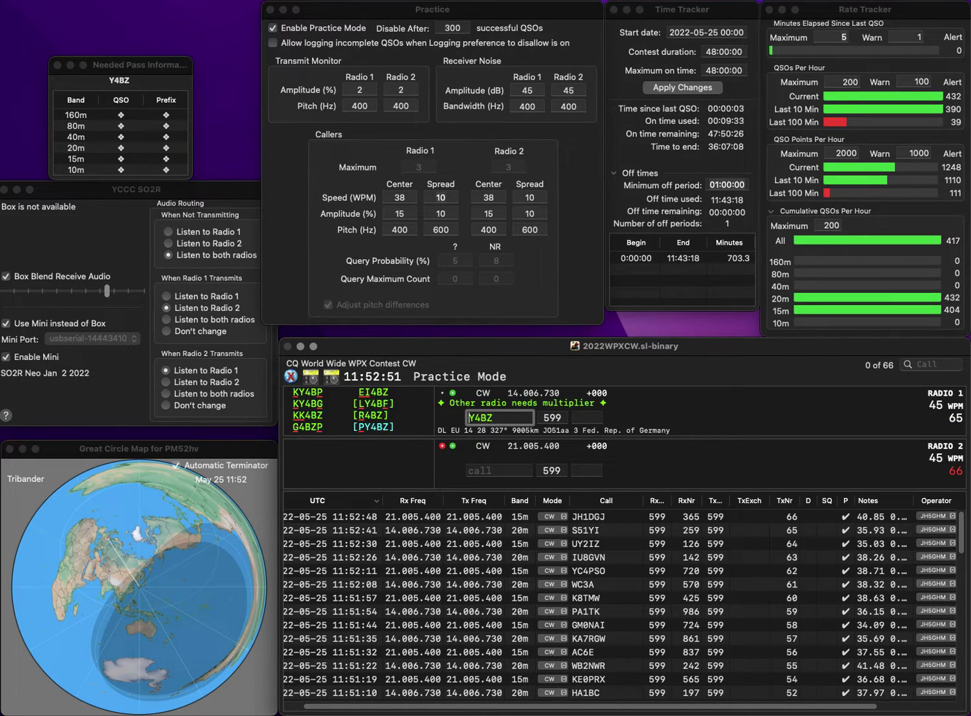
{"action": "key", "text": "super+Left"}
{"action": "type", "text": "P"}
{"action": "key", "text": "Return"}
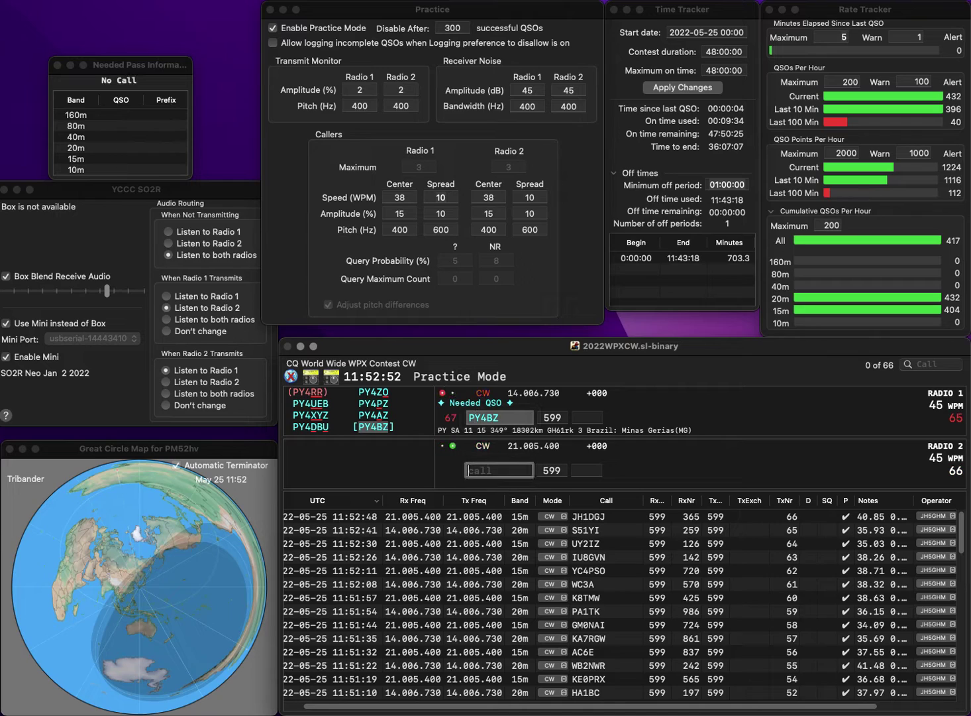
{"action": "type", "text": "VE2"}
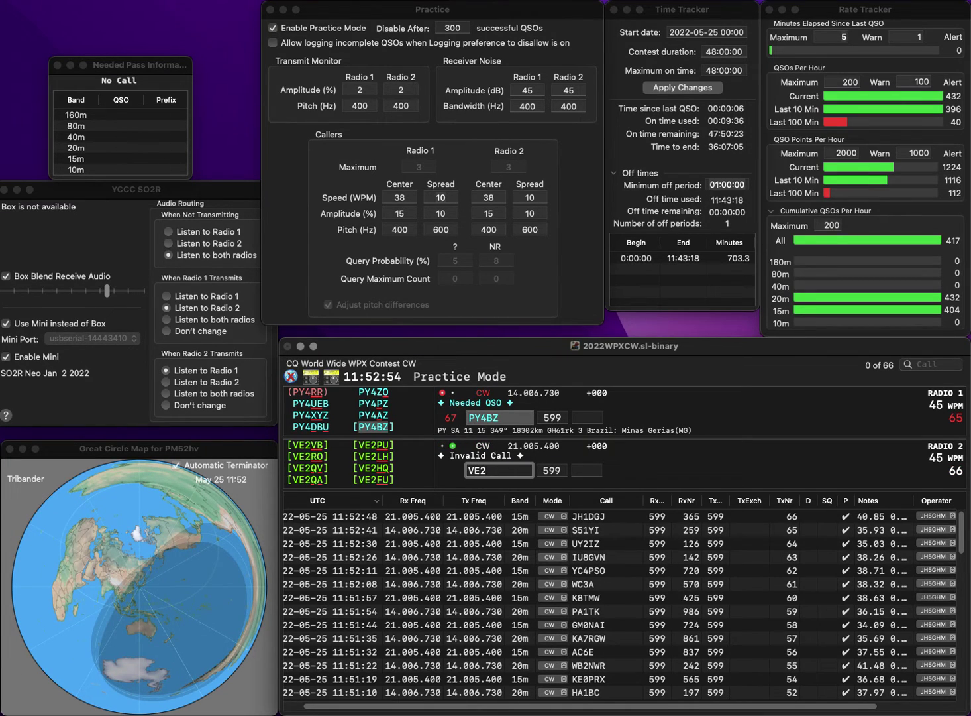
{"action": "type", "text": "LTX"}
{"action": "key", "text": "Return"}
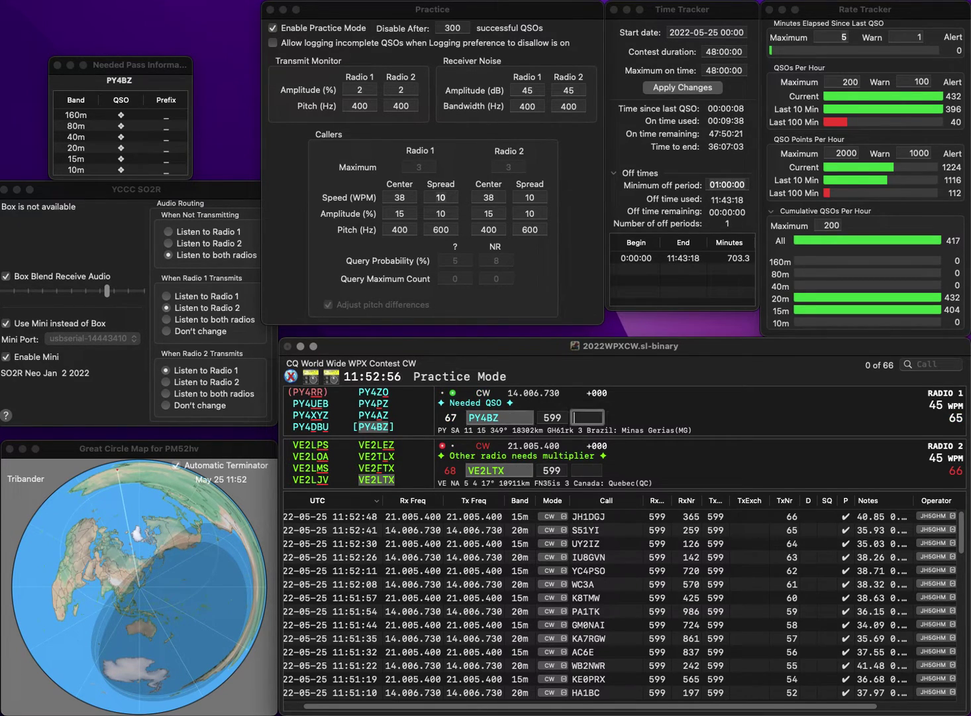
- Log PY4BZ with exchange 335 and VE2LTX with exchange 433
{"action": "type", "text": "33"}
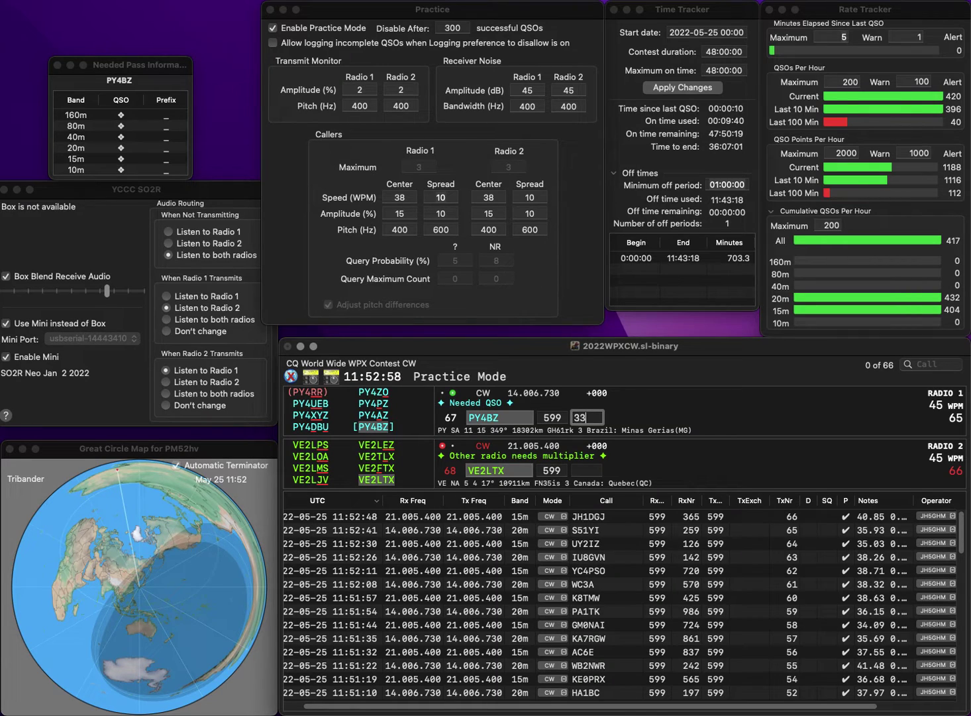
{"action": "type", "text": "5"}
{"action": "key", "text": "Return"}
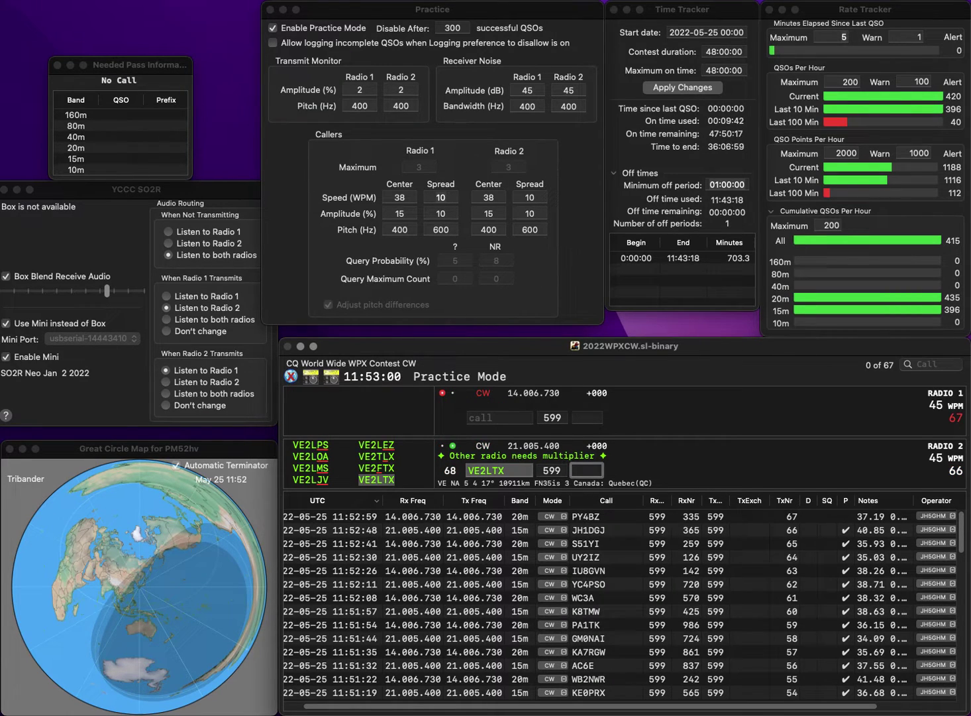
{"action": "type", "text": "433"}
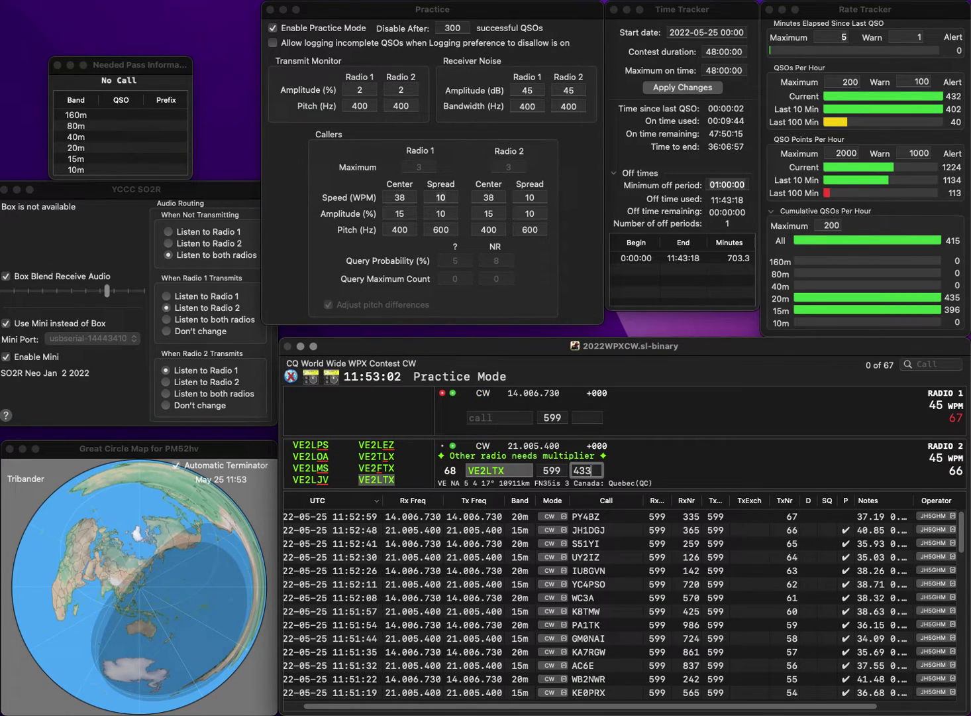
{"action": "key", "text": "Return"}
{"action": "type", "text": "DL4DAW"}
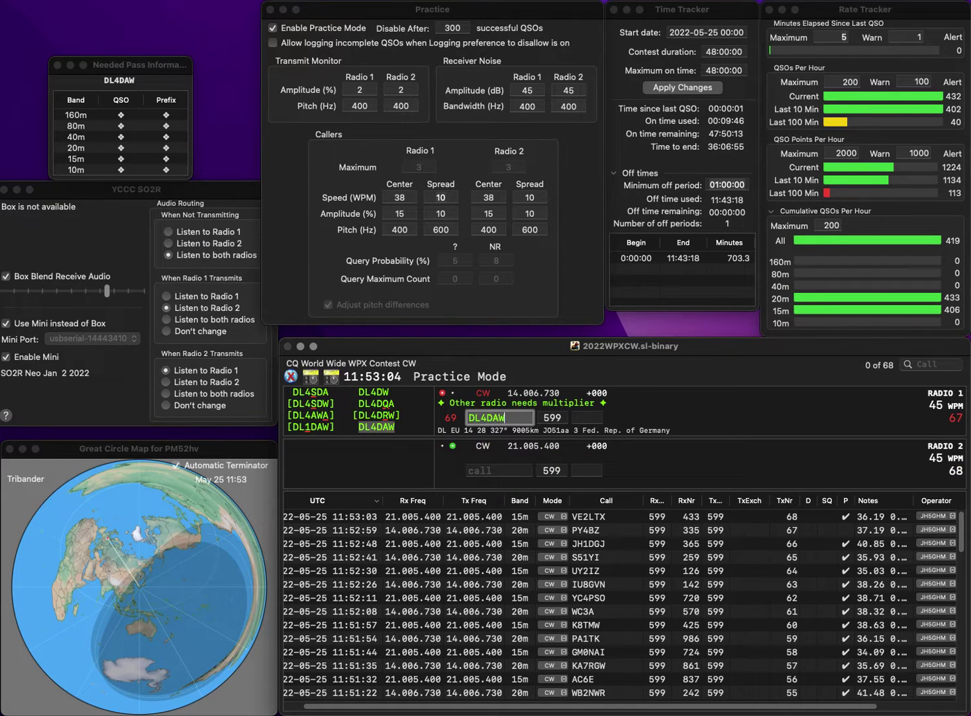
{"action": "key", "text": "Return"}
{"action": "type", "text": "K"}
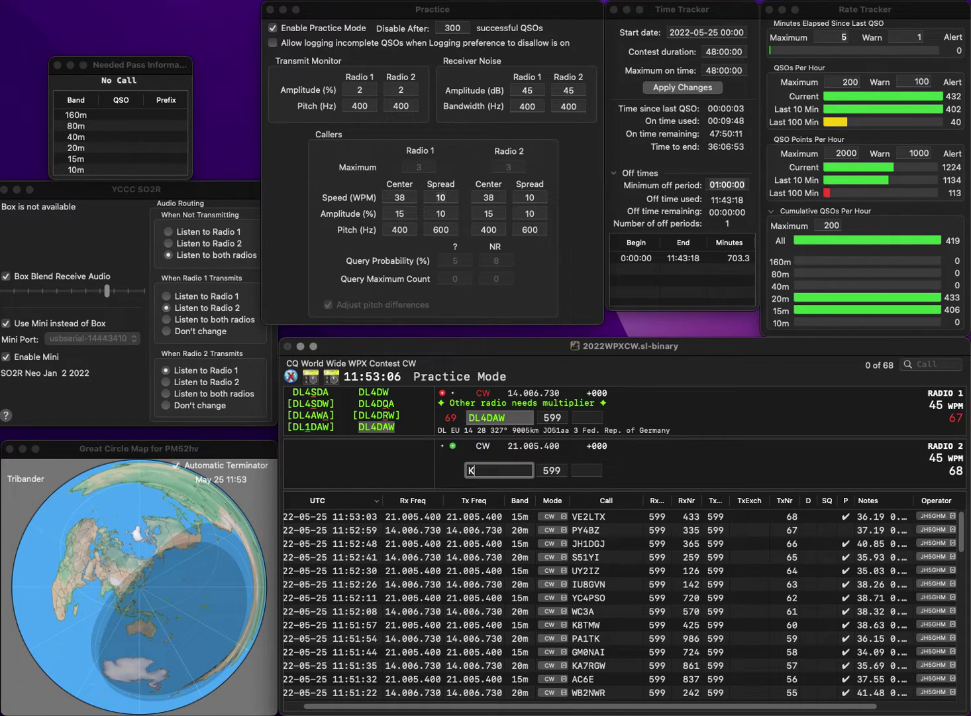
{"action": "type", "text": "3PI"}
{"action": "key", "text": "Return"}
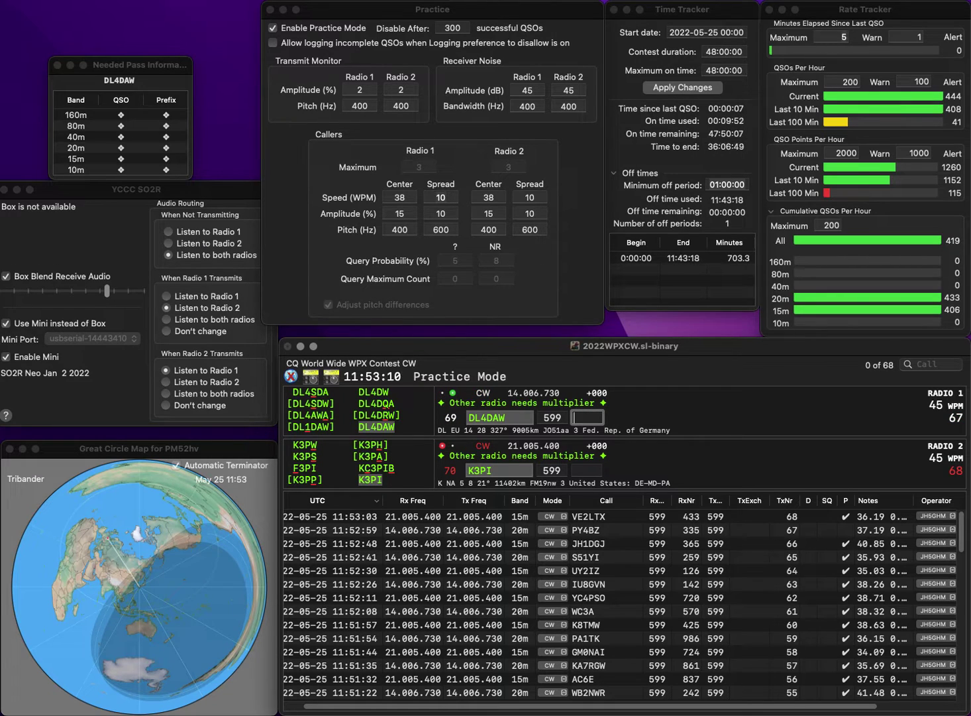
{"action": "key", "text": "Return"}
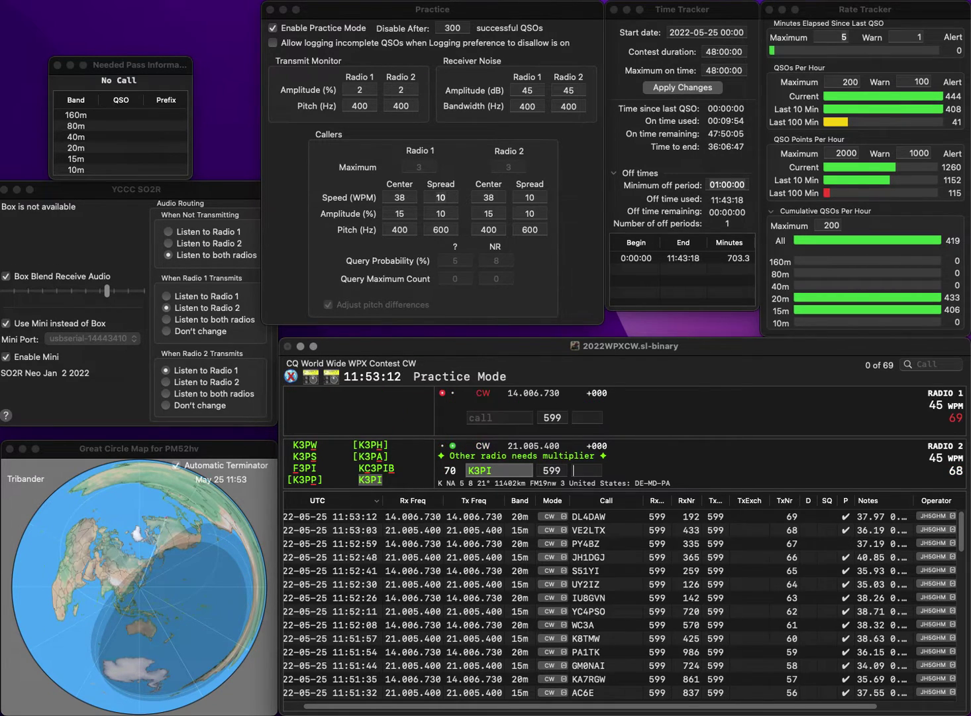
{"action": "type", "text": "4"}
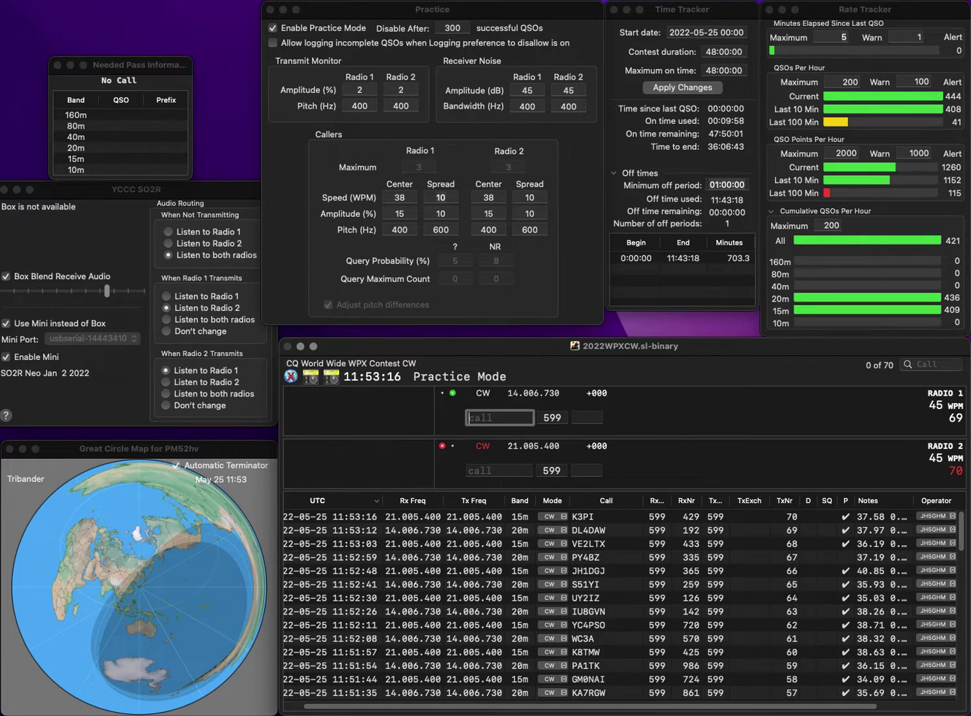
- Send the exchange to partial call DYS and answer HA1VHF on the second radio
{"action": "type", "text": "DYS"}
{"action": "key", "text": "Return"}
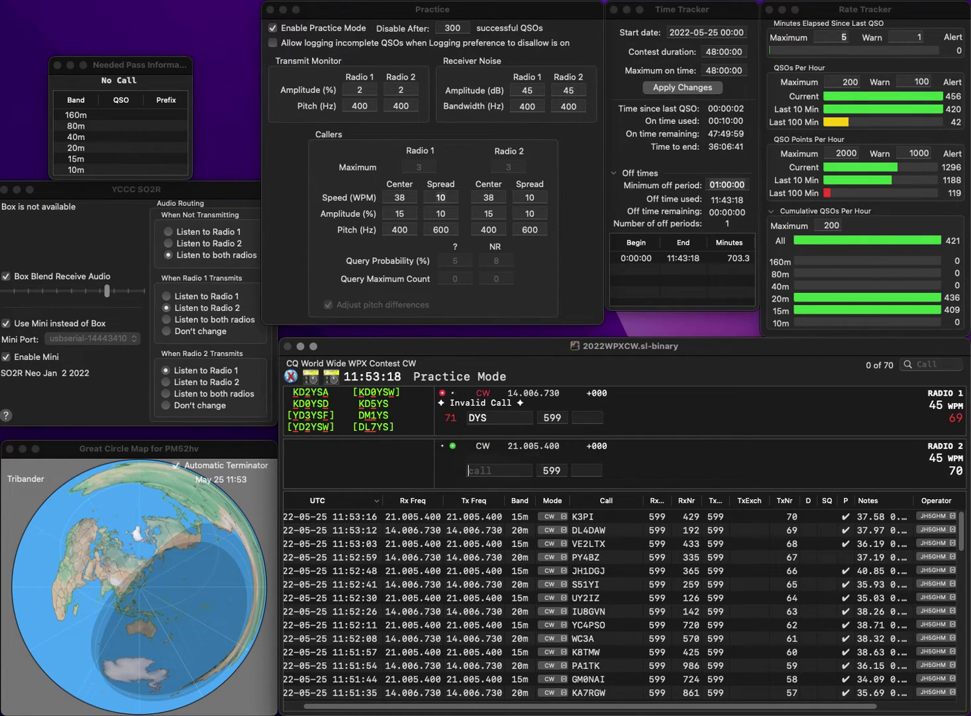
{"action": "type", "text": "HA1VHF"}
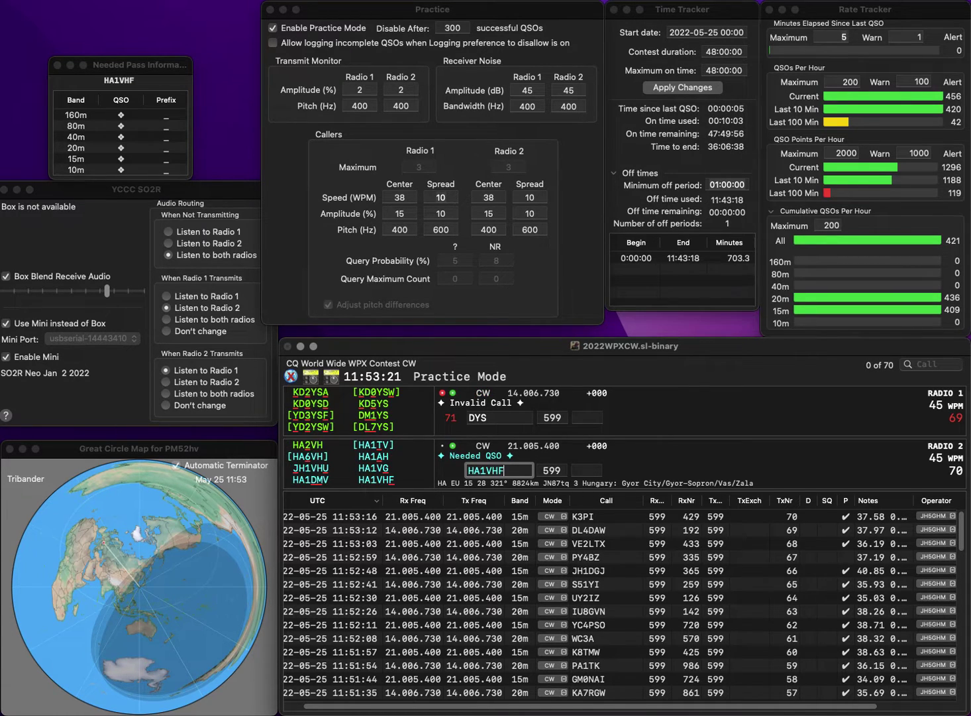
{"action": "key", "text": "Return"}
- Correct the first radio's call to IT9BYS and send it the exchange
{"action": "key", "text": "Up"}
{"action": "key", "text": "BackSpace"}
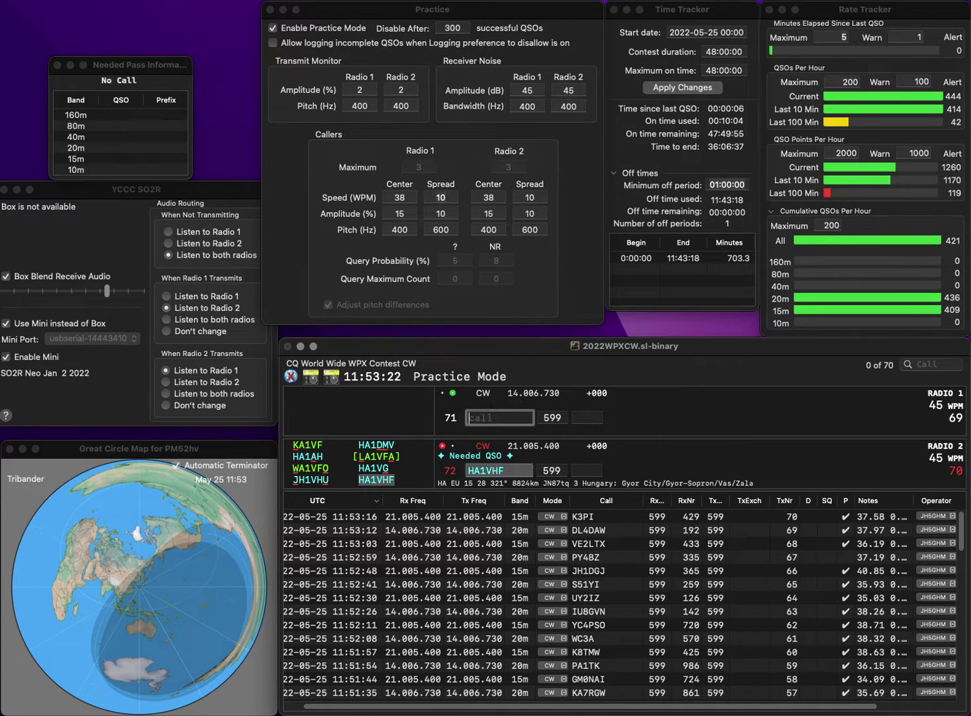
{"action": "type", "text": "IT9DYS"}
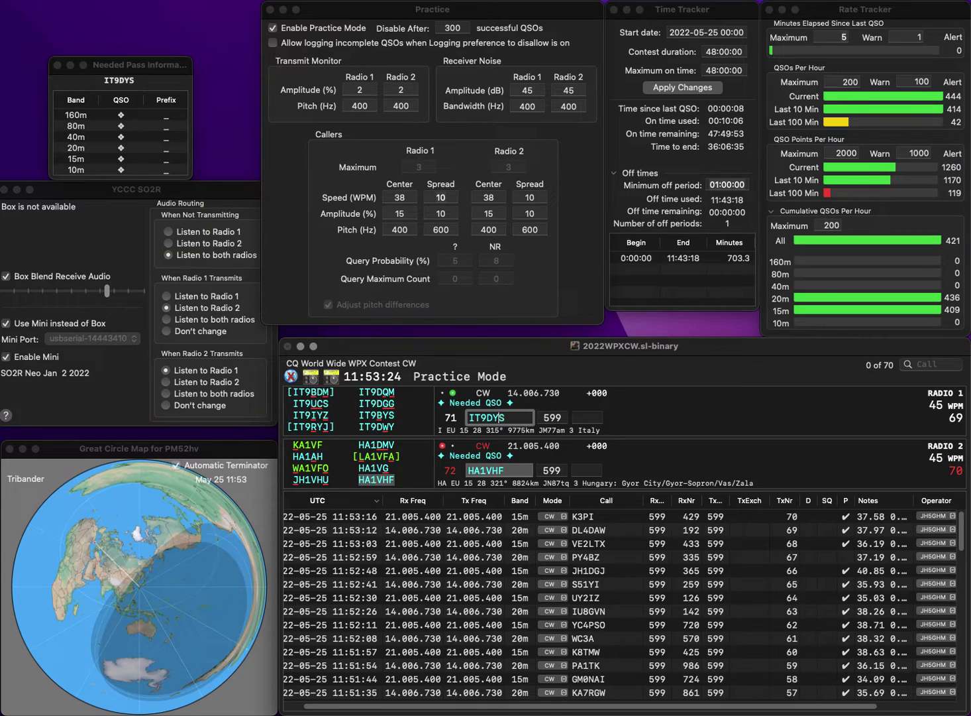
{"action": "key", "text": "Left"}
{"action": "key", "text": "BackSpace"}
{"action": "type", "text": "B"}
{"action": "key", "text": "Return"}
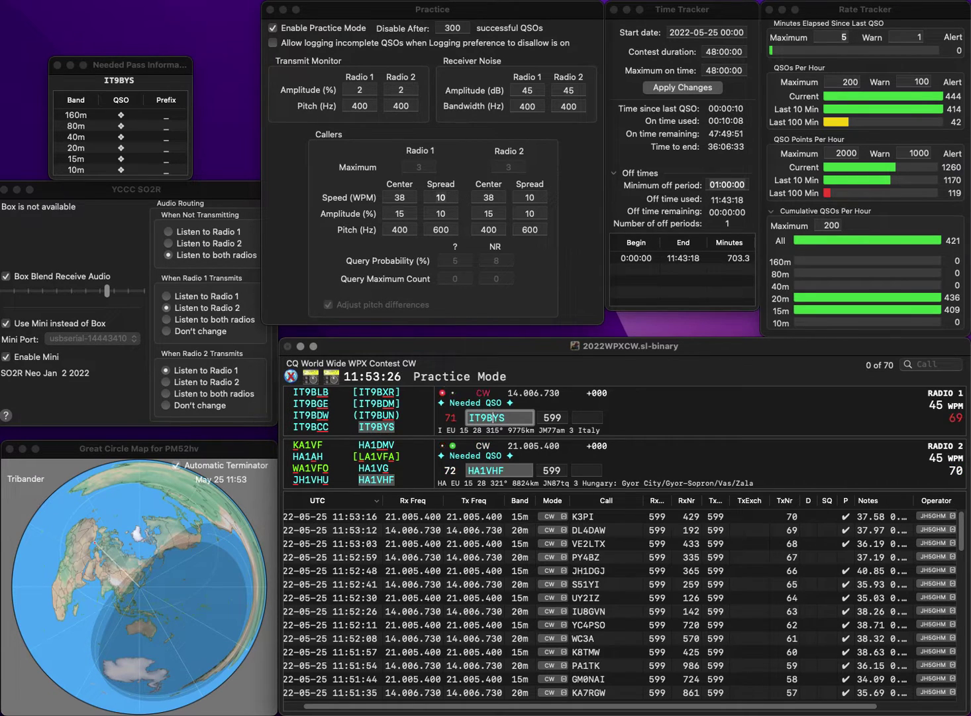
{"action": "key", "text": "space"}
{"action": "key", "text": "Down"}
{"action": "key", "text": "space"}
{"action": "type", "text": "15"}
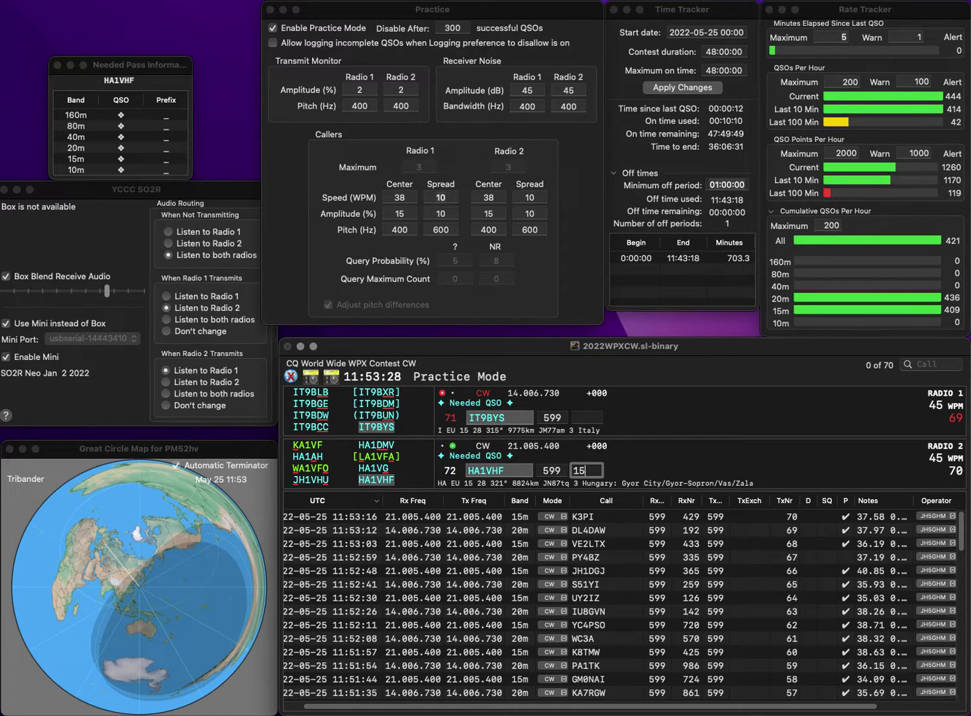
{"action": "type", "text": "3"}
{"action": "key", "text": "backslash"}
{"action": "key", "text": "Return"}
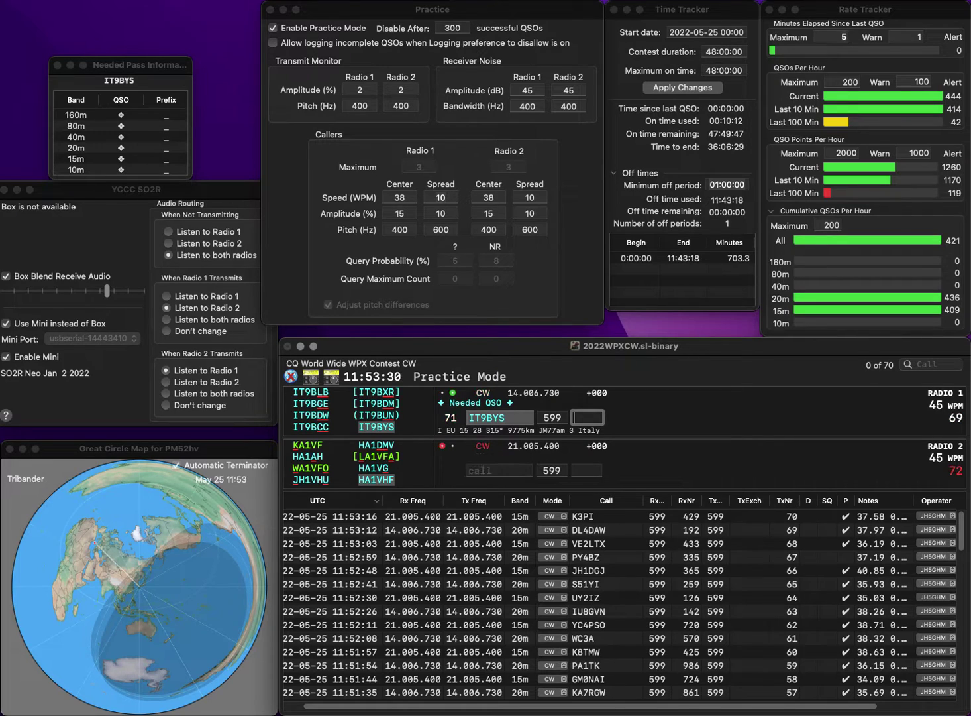
{"action": "type", "text": "3"}
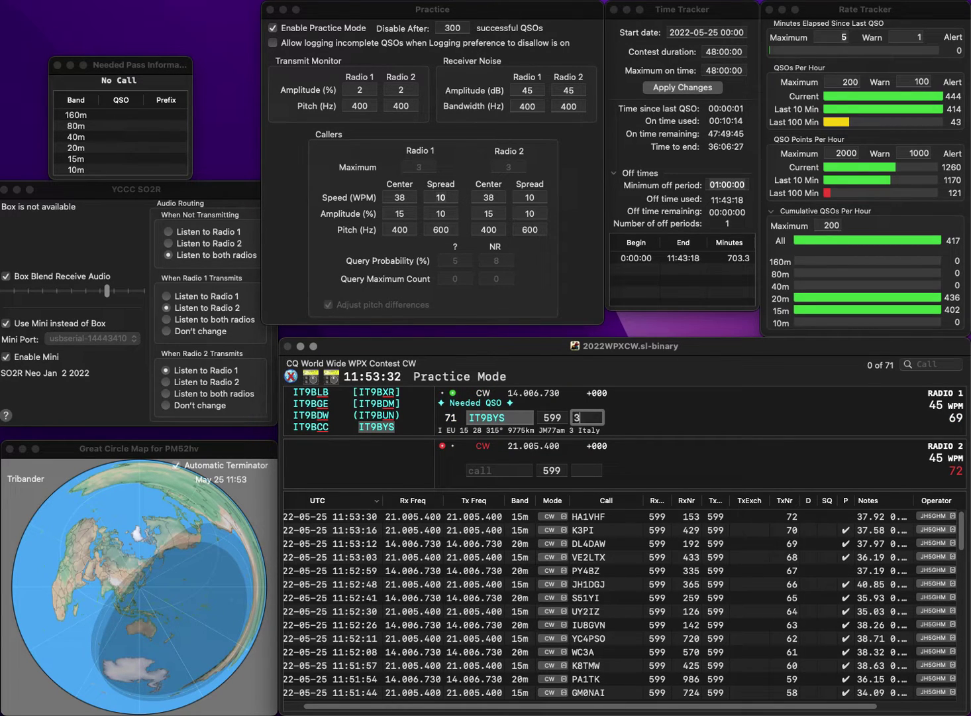
{"action": "type", "text": "47"}
{"action": "key", "text": "Return"}
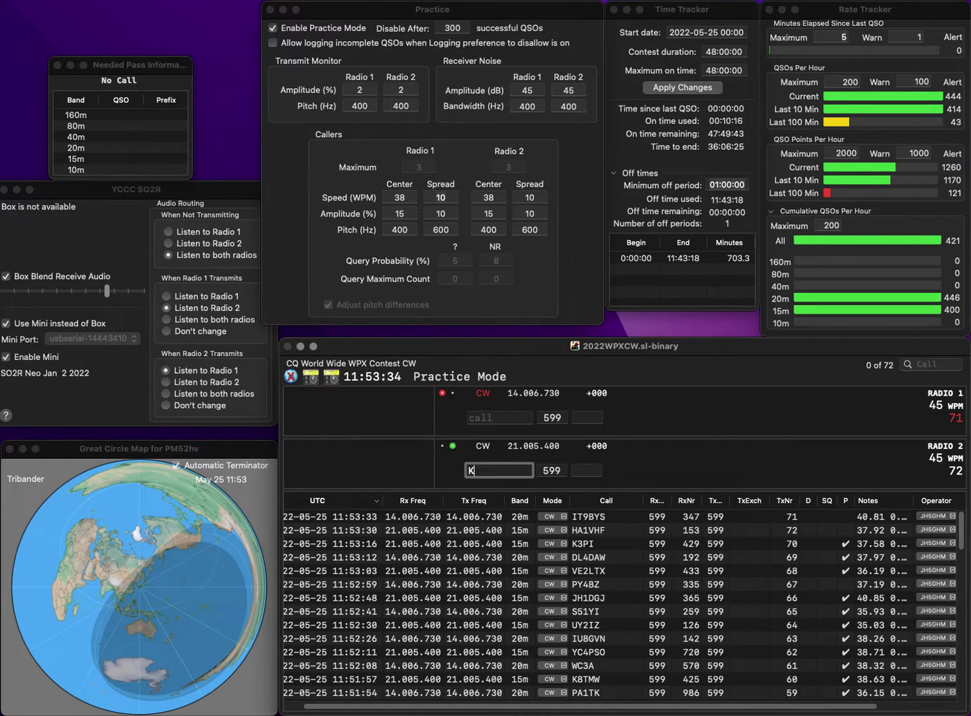
{"action": "type", "text": "KF4WL"}
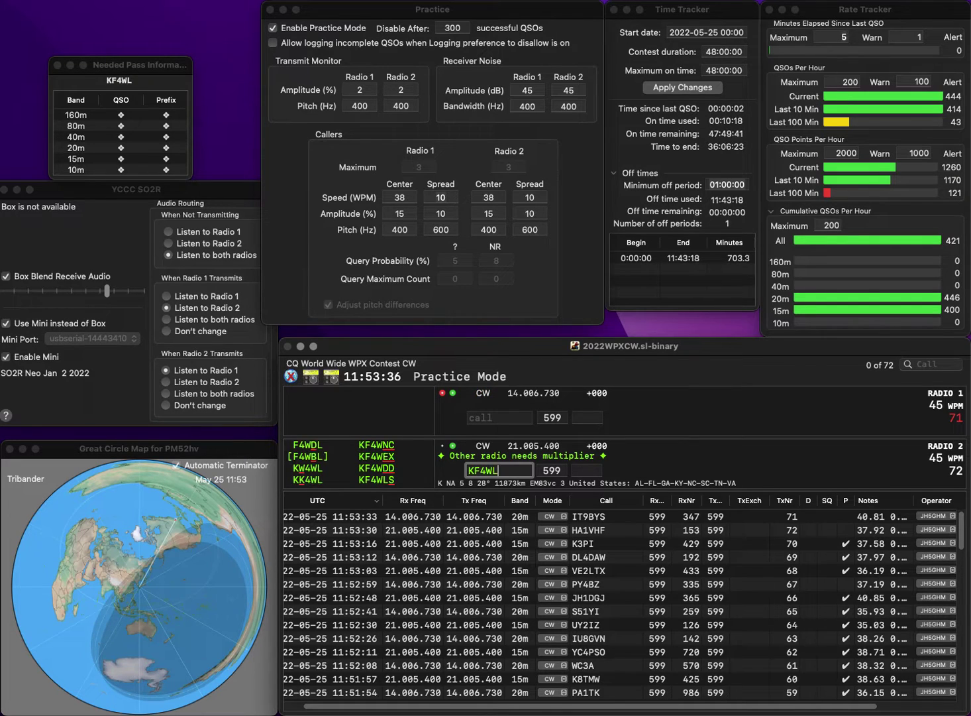
{"action": "type", "text": "S"}
{"action": "key", "text": "Return"}
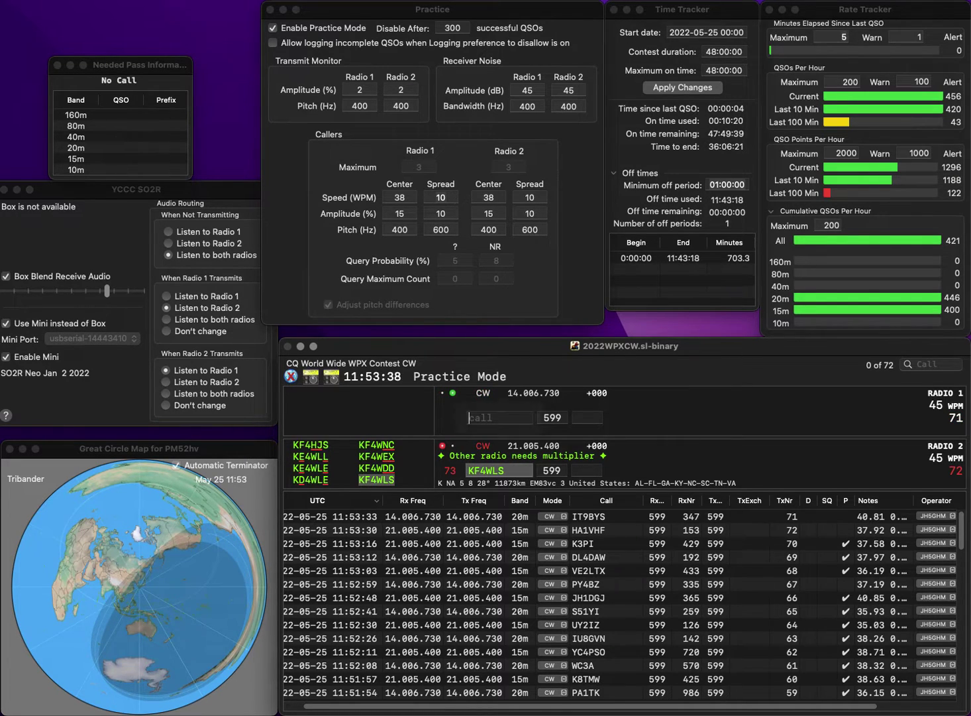
{"action": "type", "text": "KO3DAC"}
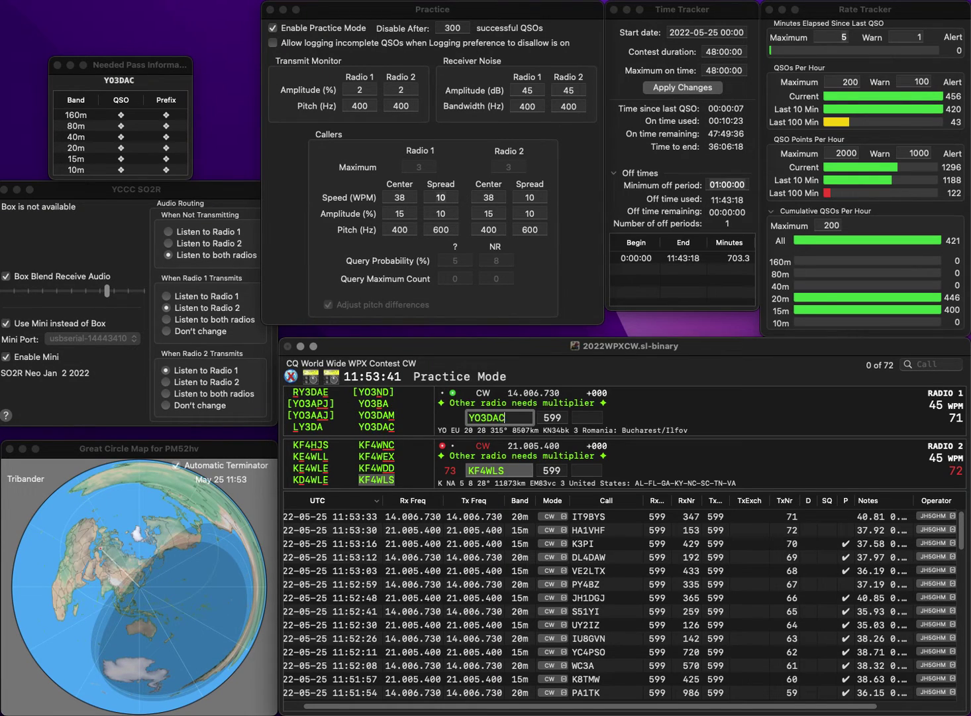
{"action": "key", "text": "Return"}
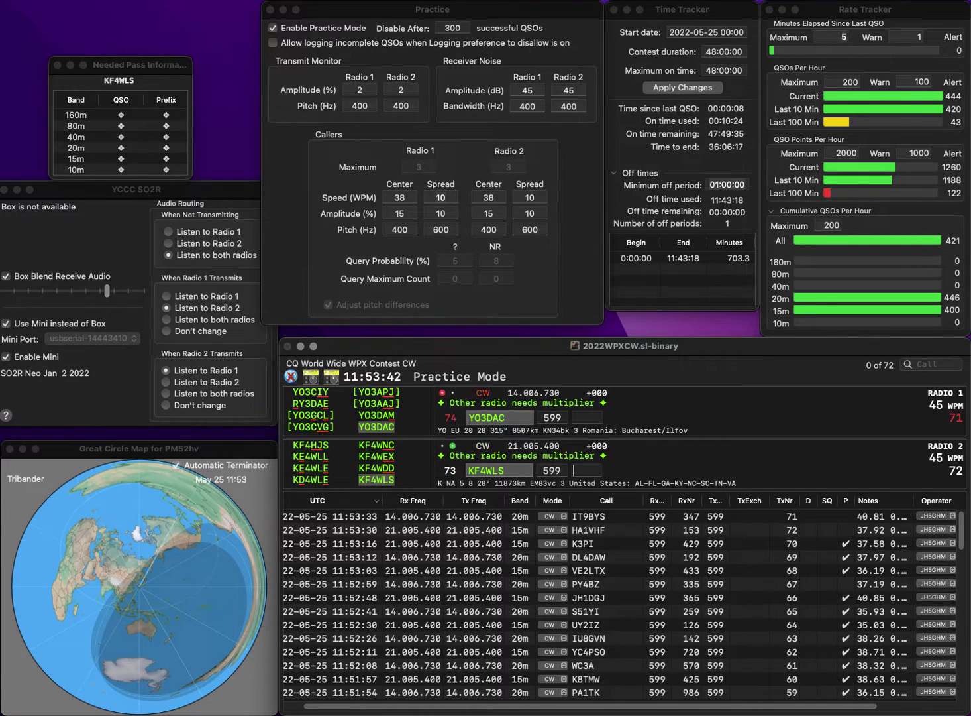
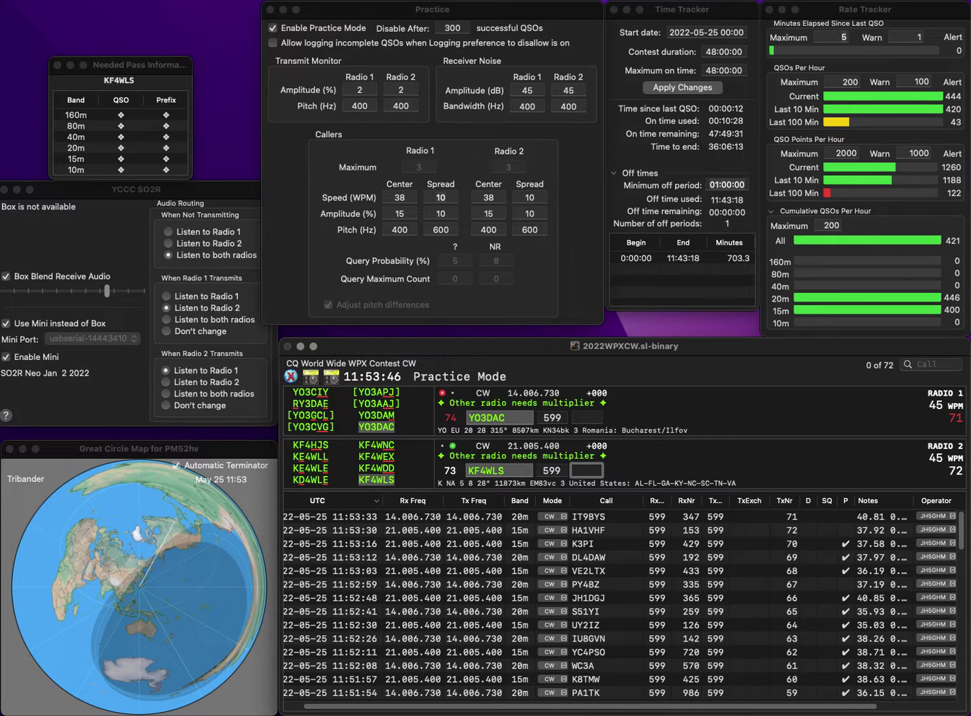
{"action": "type", "text": "6"}
{"action": "key", "text": "Return"}
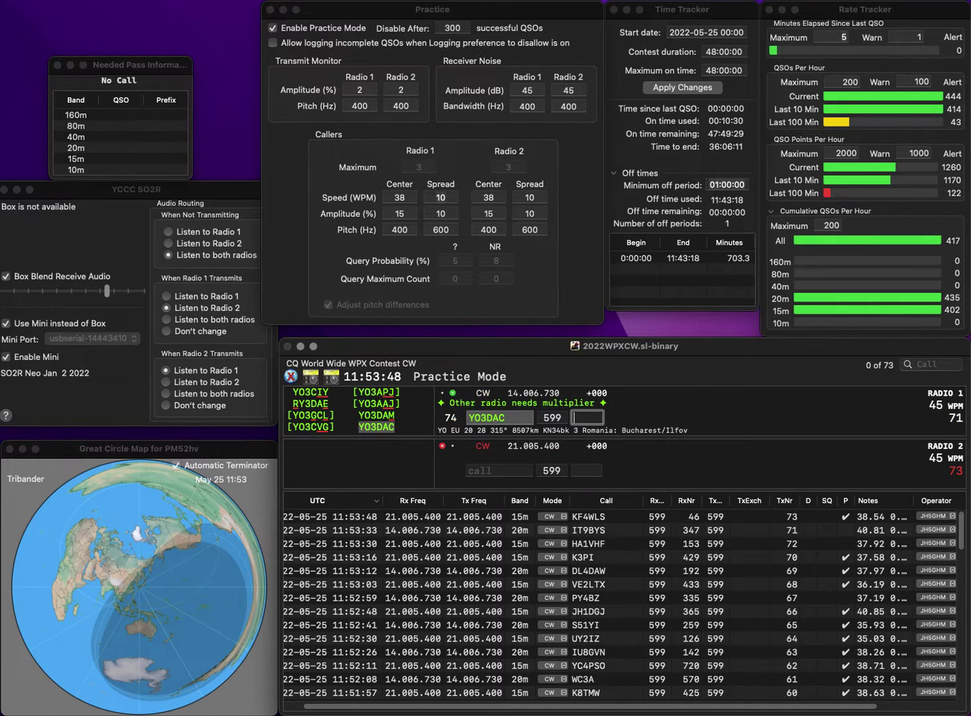
{"action": "type", "text": "7"}
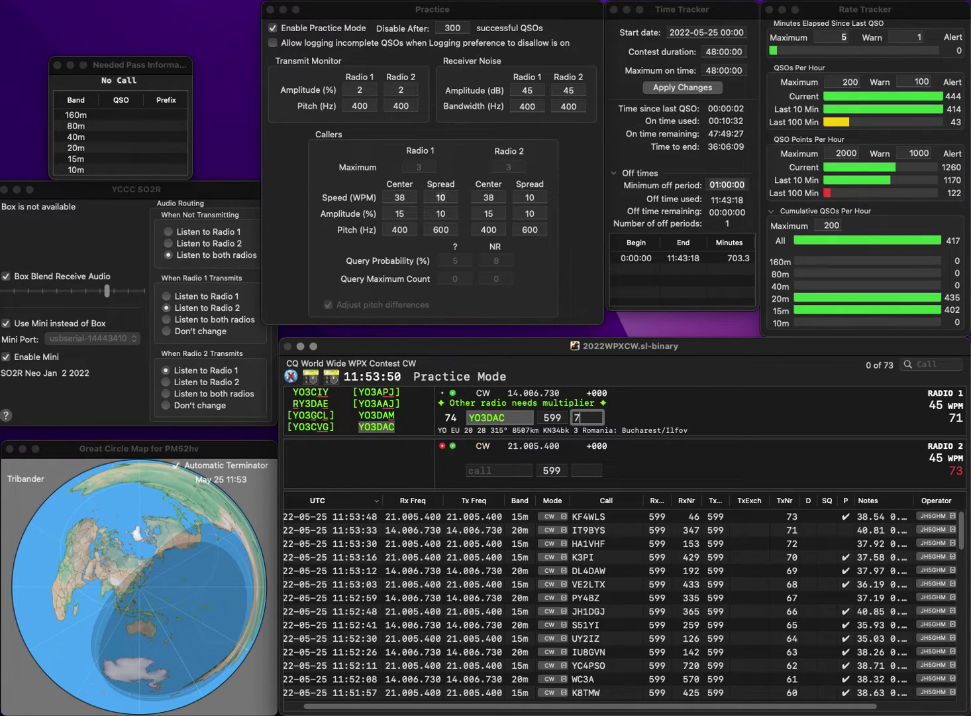
{"action": "type", "text": "11"}
{"action": "key", "text": "Return"}
{"action": "type", "text": "VK"}
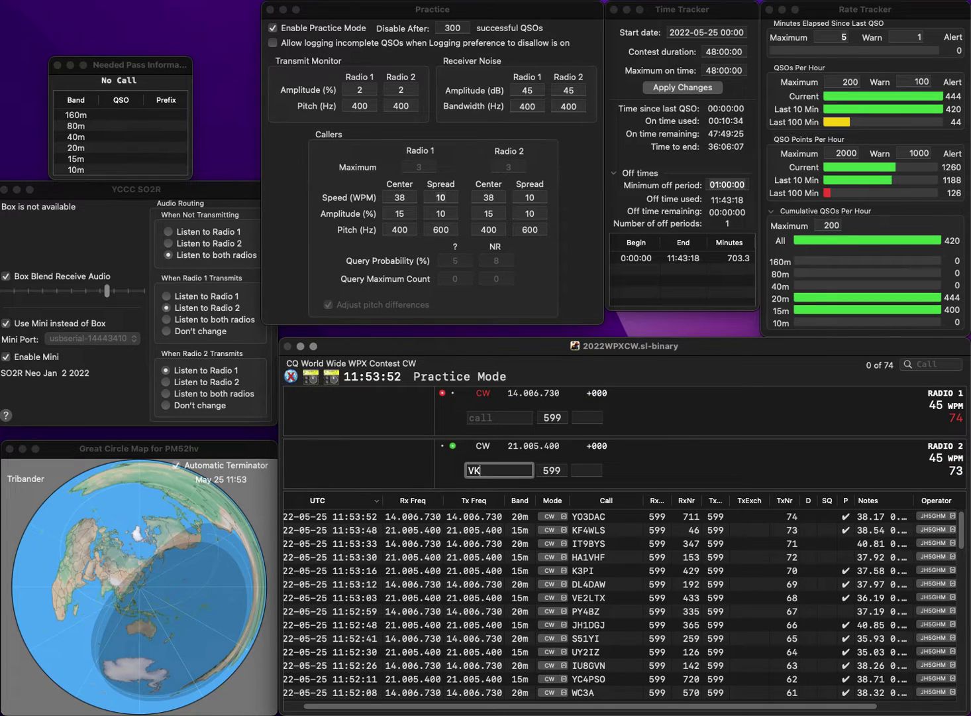
{"action": "type", "text": "7MOO"}
{"action": "key", "text": "Return"}
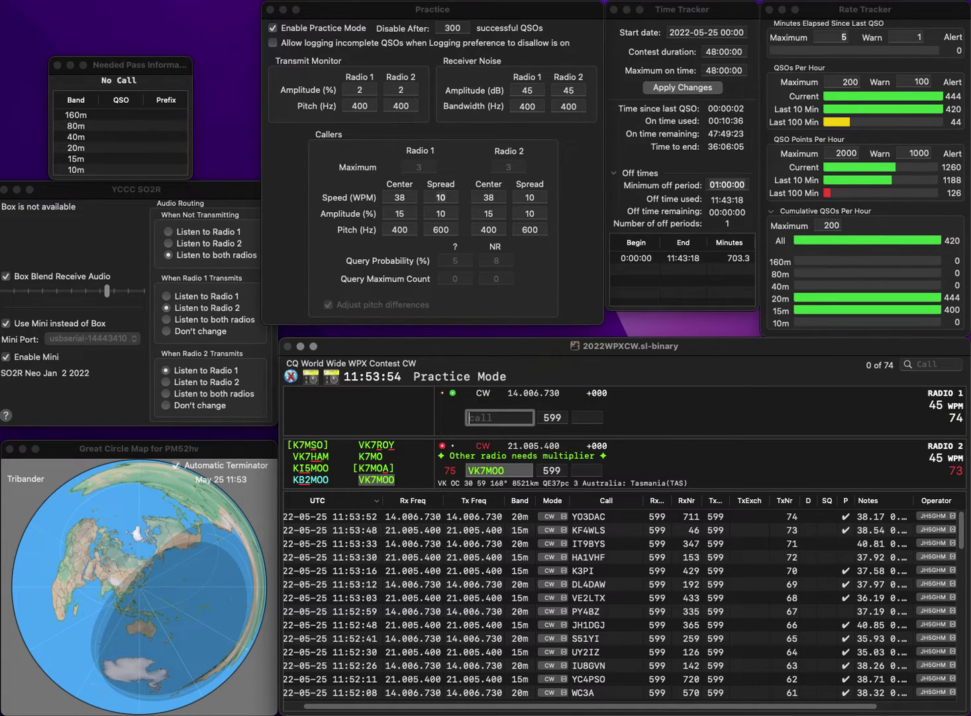
{"action": "type", "text": "W7MJM"}
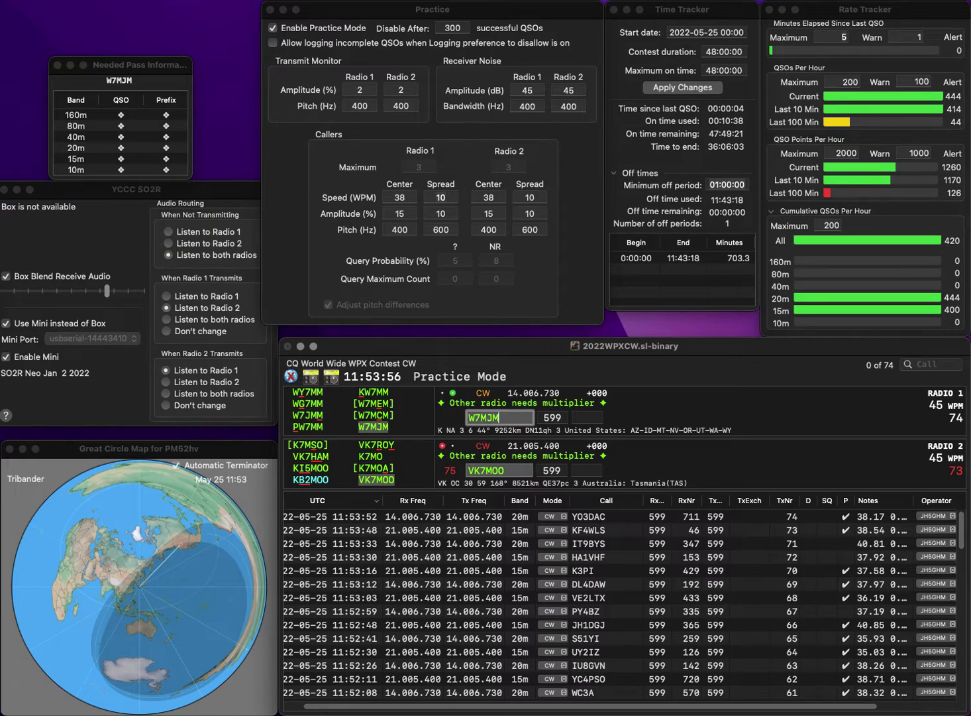
{"action": "key", "text": "Return"}
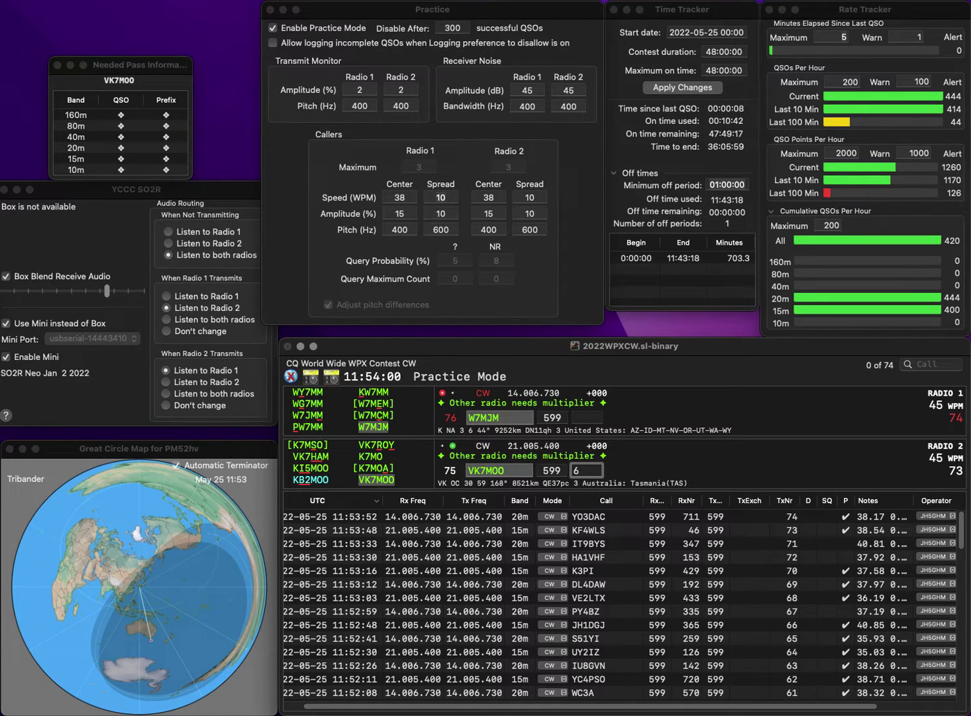
{"action": "type", "text": "609"}
{"action": "key", "text": "Return"}
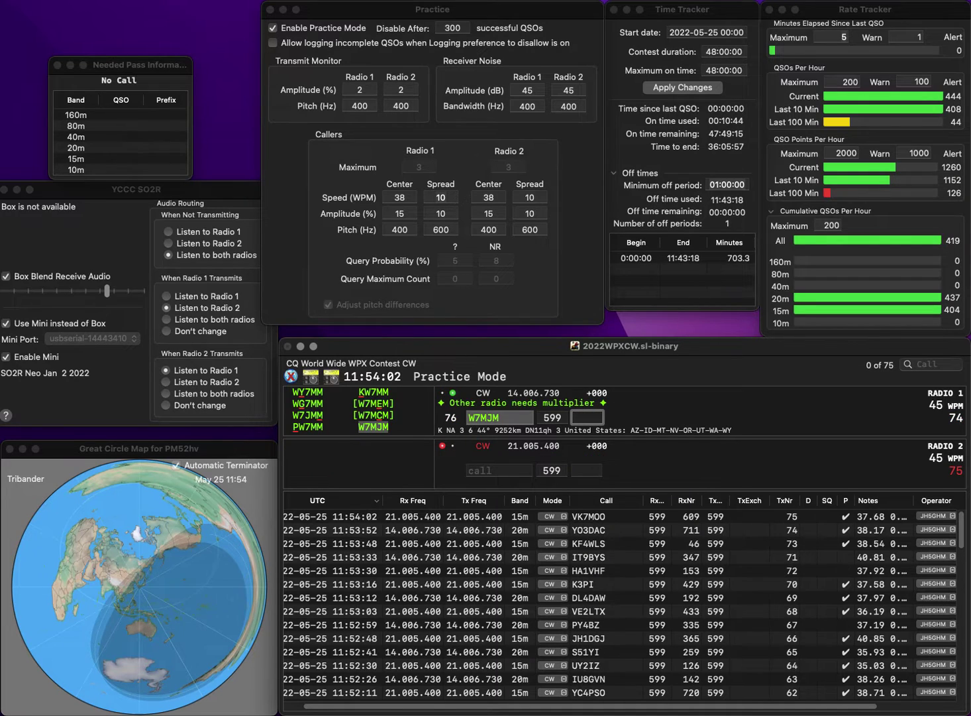
{"action": "type", "text": "887"}
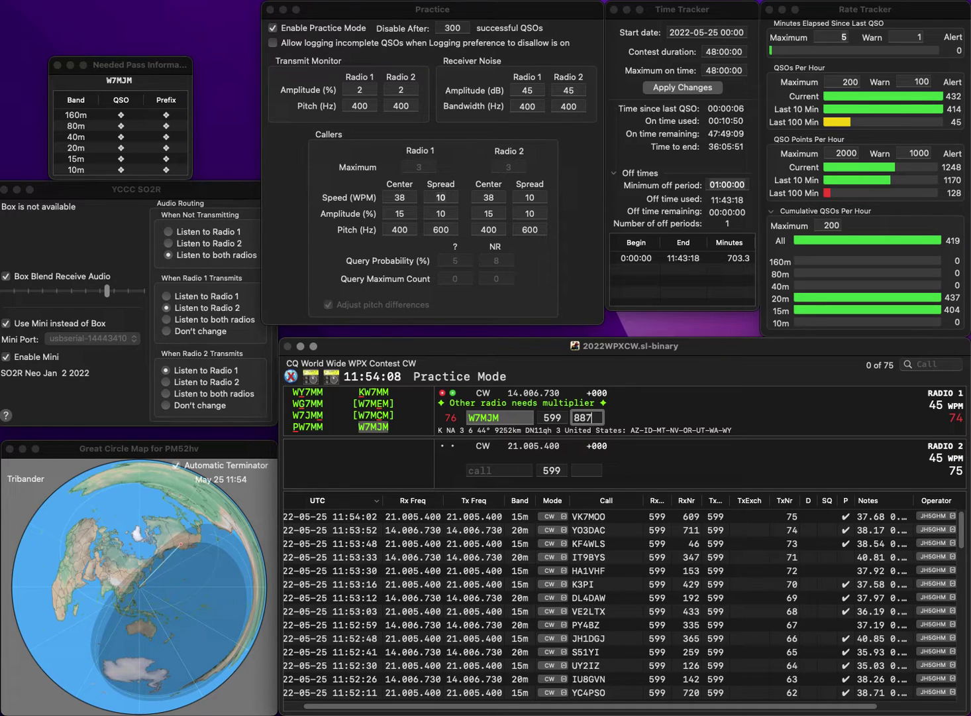
{"action": "key", "text": "Return"}
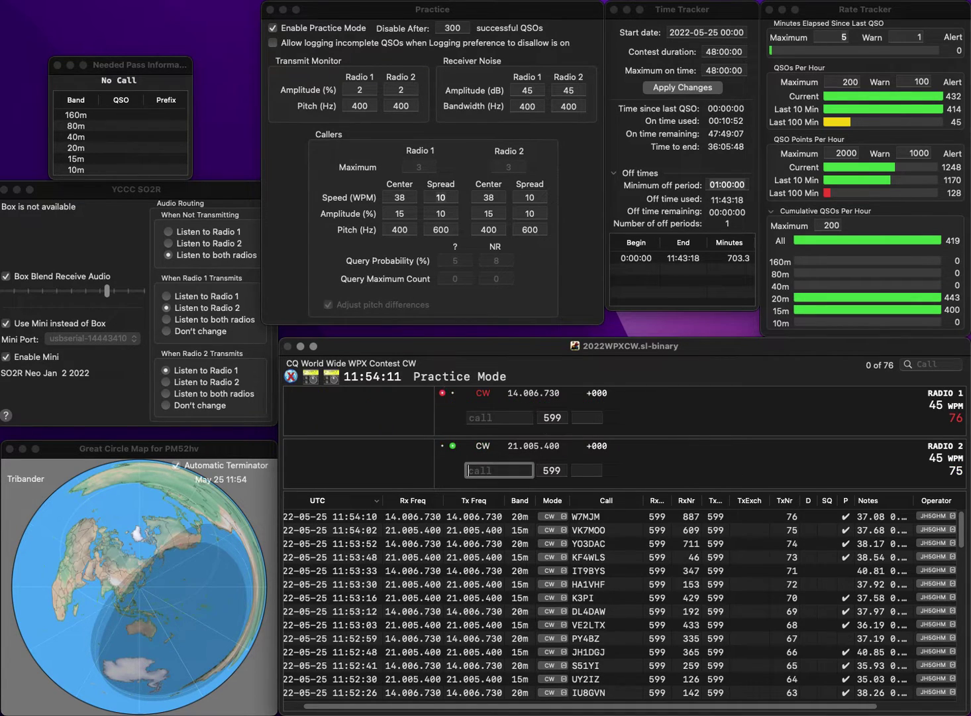
{"action": "type", "text": "R1Z"}
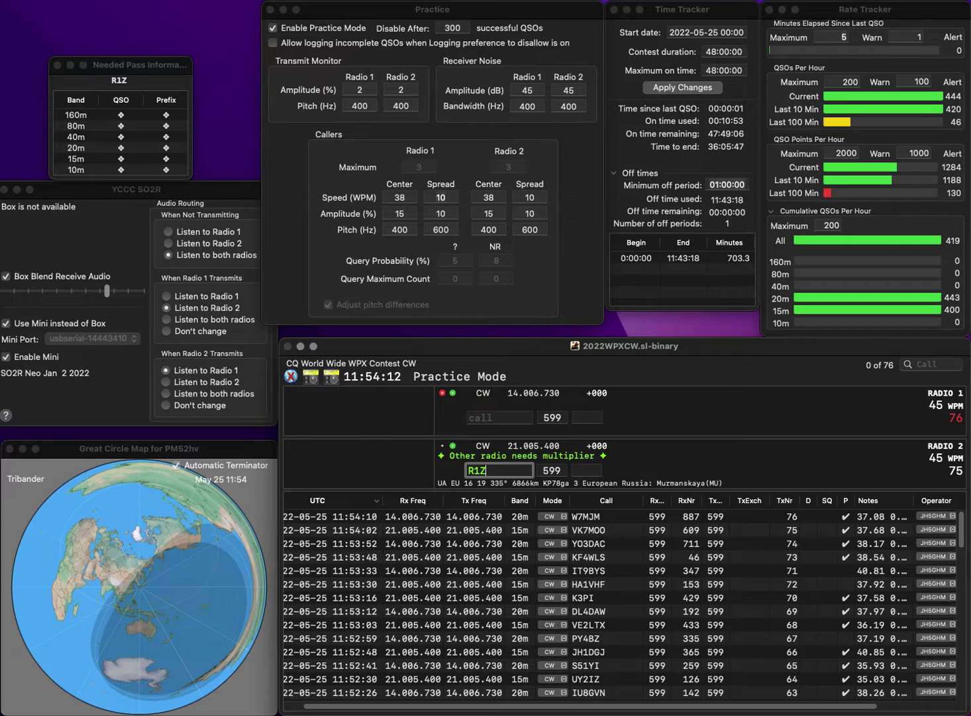
{"action": "type", "text": "Y"}
{"action": "key", "text": "Return"}
{"action": "type", "text": "B"}
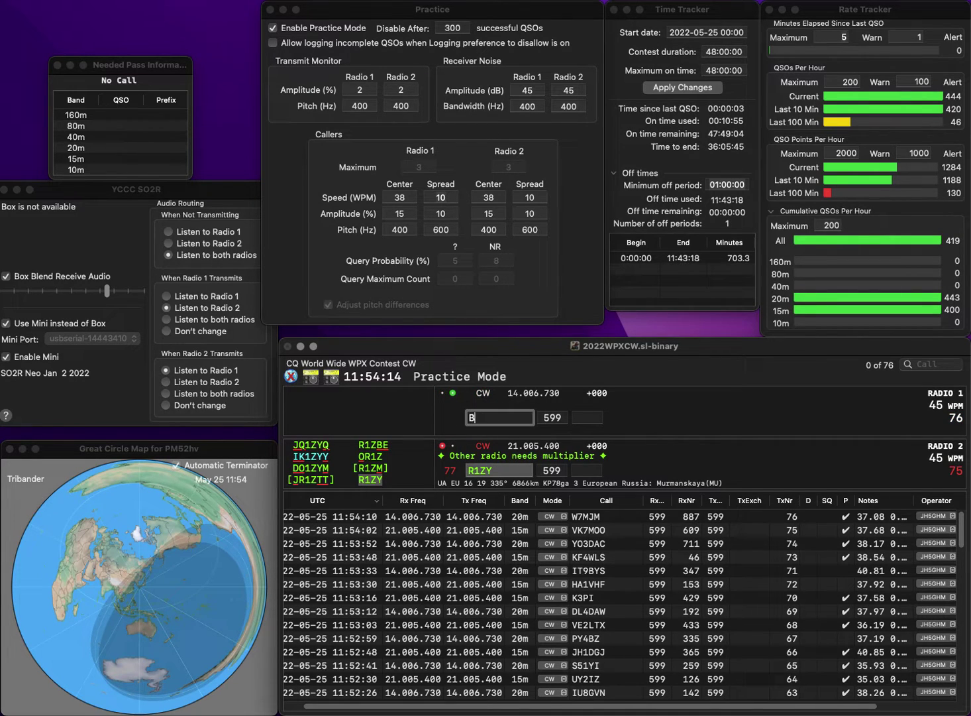
{"action": "type", "text": "8UDV"}
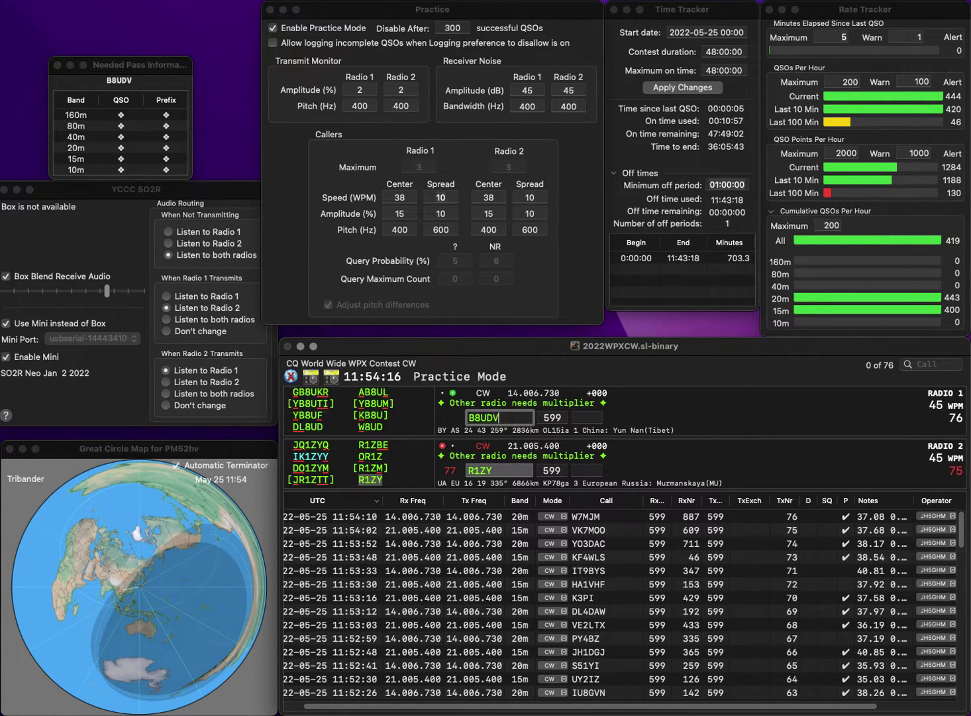
{"action": "key", "text": "Up"}
{"action": "type", "text": "Y"}
{"action": "key", "text": "Return"}
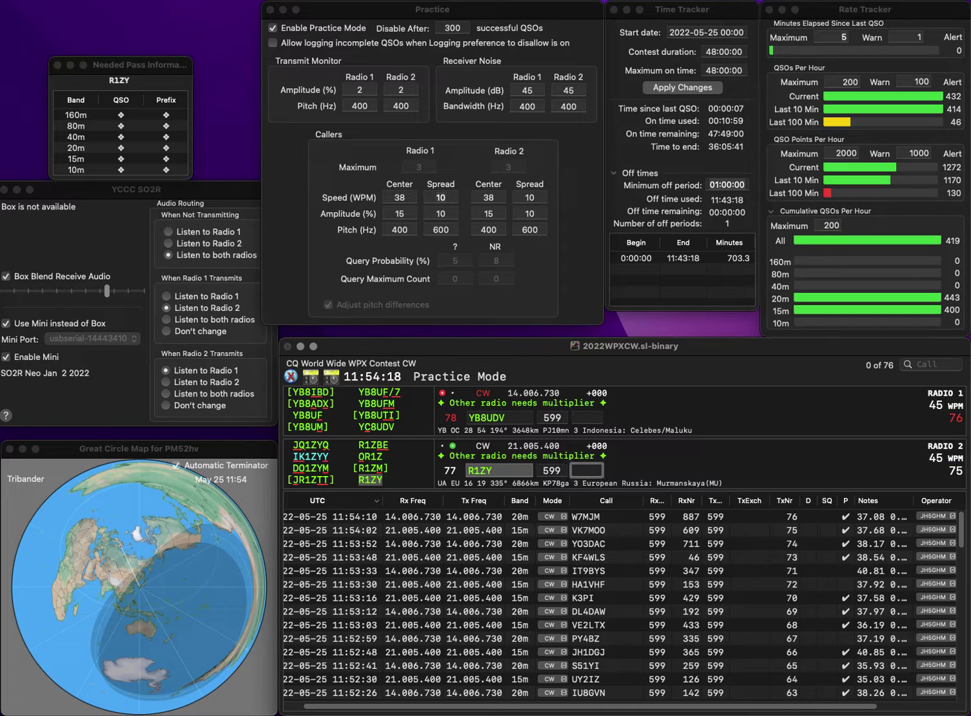
{"action": "type", "text": "274"}
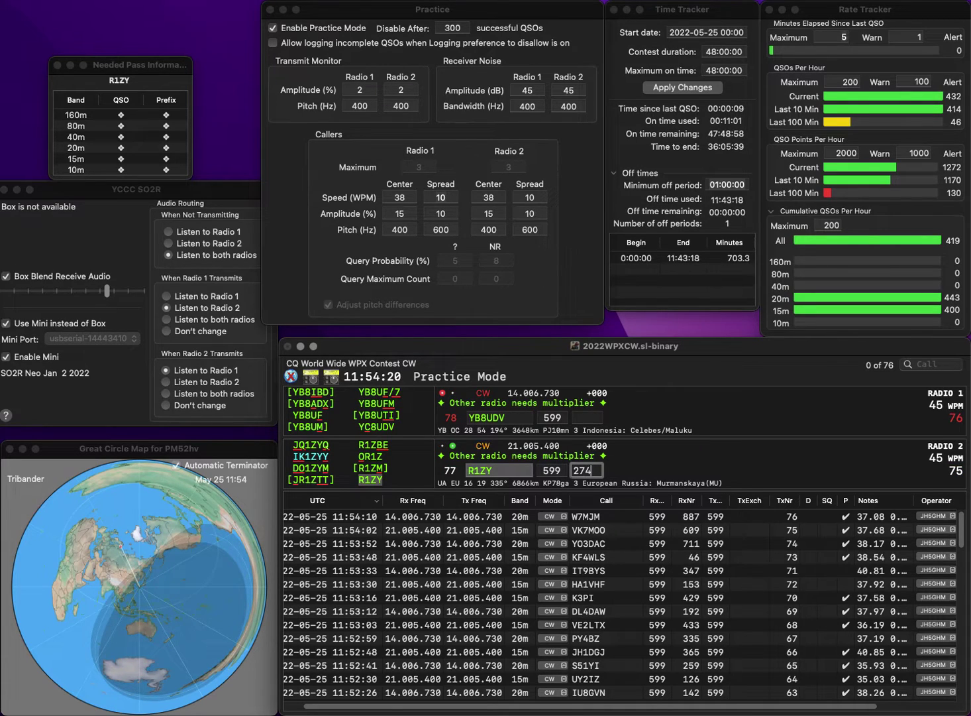
{"action": "key", "text": "Return"}
{"action": "key", "text": "Home"}
{"action": "key", "text": "Right"}
{"action": "key", "text": "Delete"}
{"action": "type", "text": "C"}
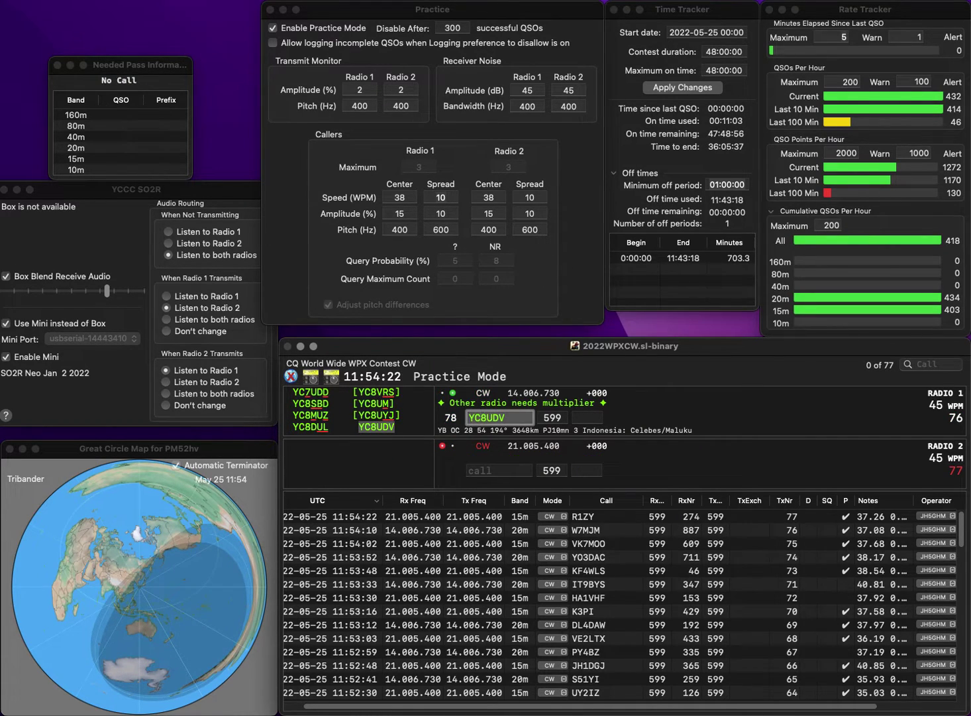
{"action": "key", "text": "Return"}
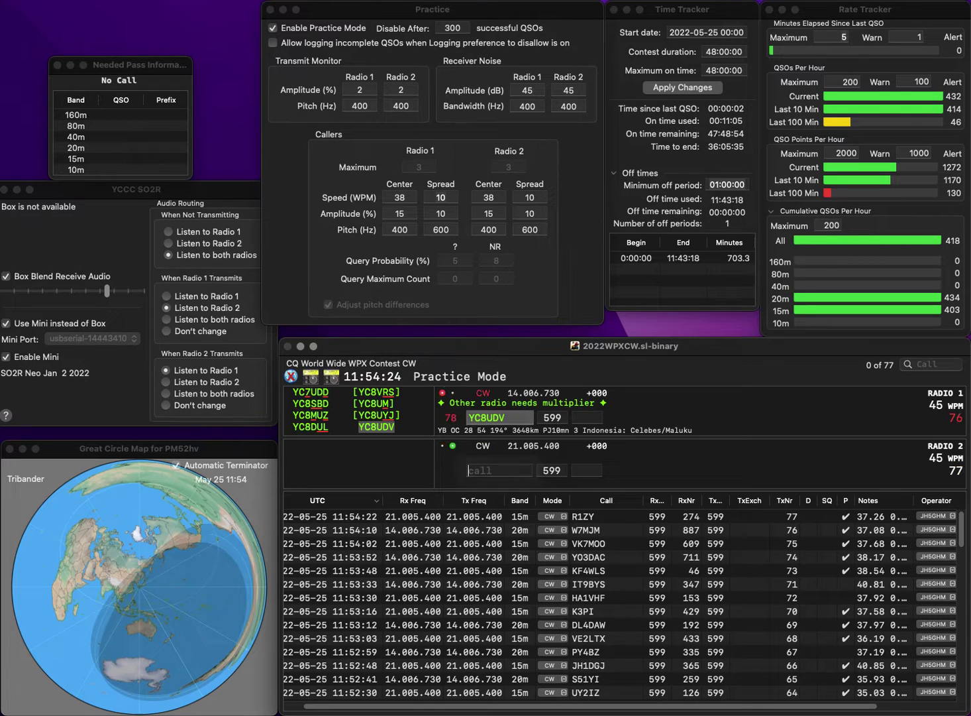
{"action": "type", "text": "LW6DW"}
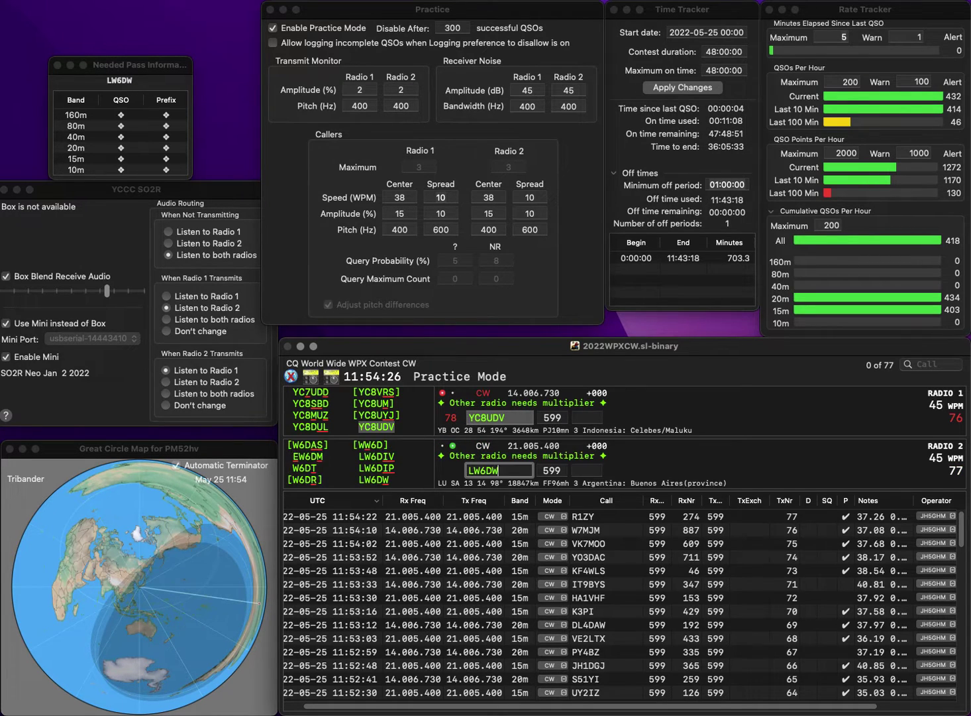
{"action": "key", "text": "Return"}
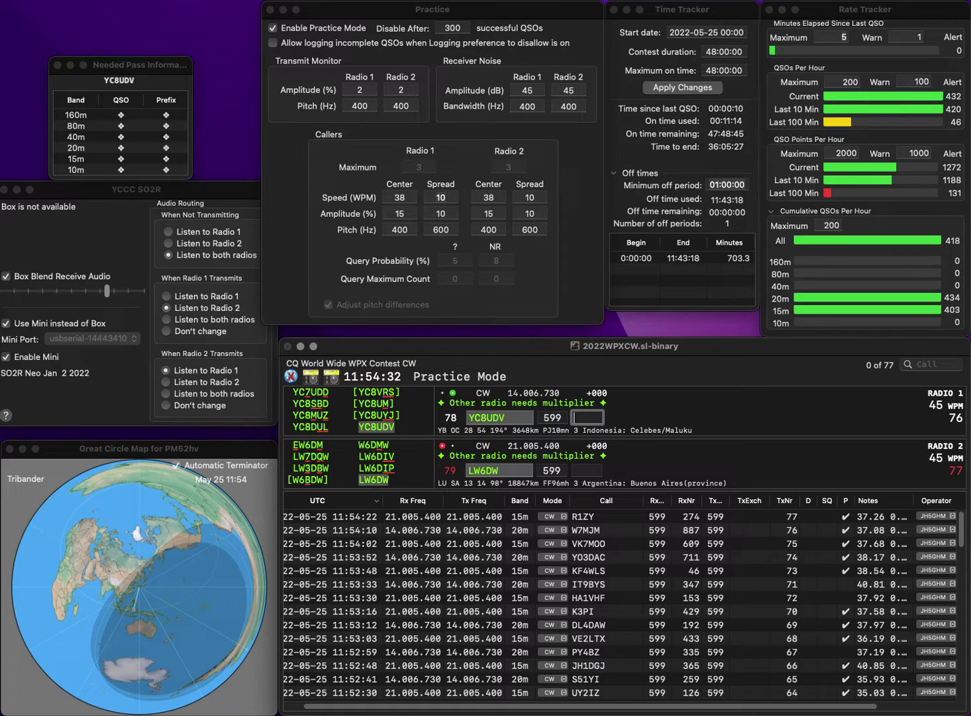
- Log YC8UDV with exchange 732 and LW6DW with exchange 648
{"action": "type", "text": "732"}
{"action": "key", "text": "Return"}
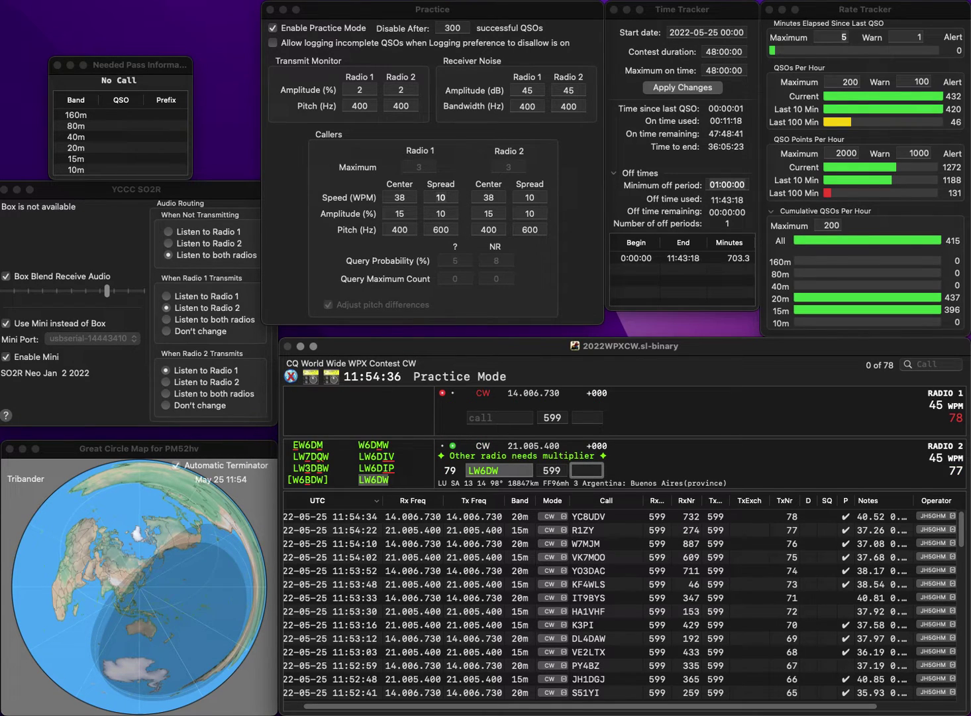
{"action": "type", "text": "648"}
{"action": "key", "text": "Return"}
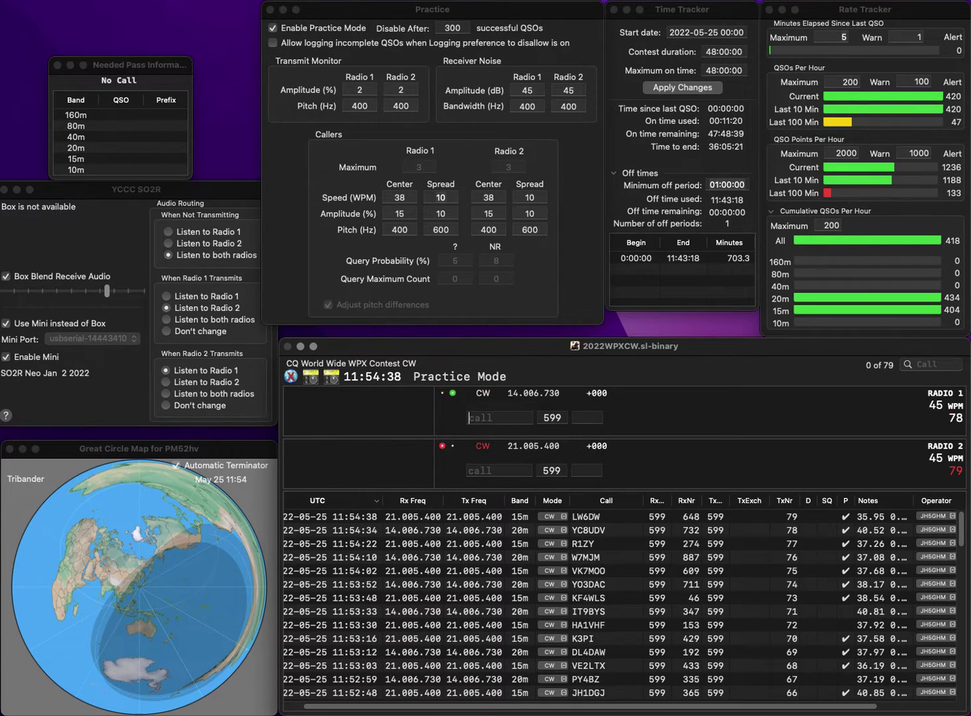
- Call W4NH on 15m and correct the 20m call to JH6SKJ
{"action": "type", "text": "6HIK"}
{"action": "type", "text": "J"}
{"action": "key", "text": "Home"}
{"action": "key", "text": "Delete"}
{"action": "key", "text": "Delete"}
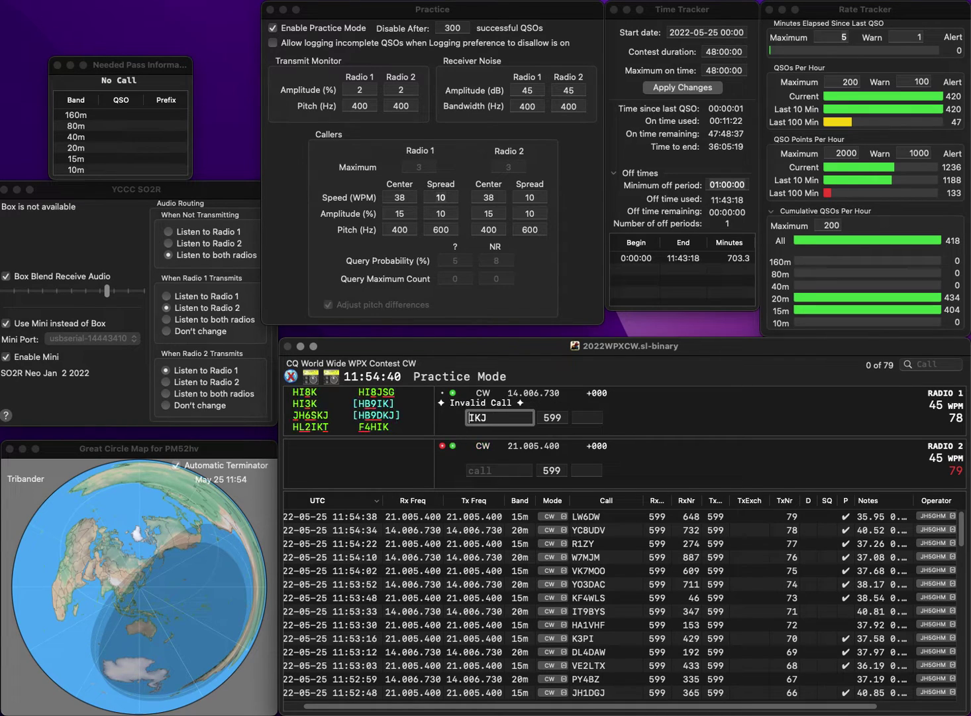
{"action": "key", "text": "Return"}
{"action": "type", "text": "W4NH"}
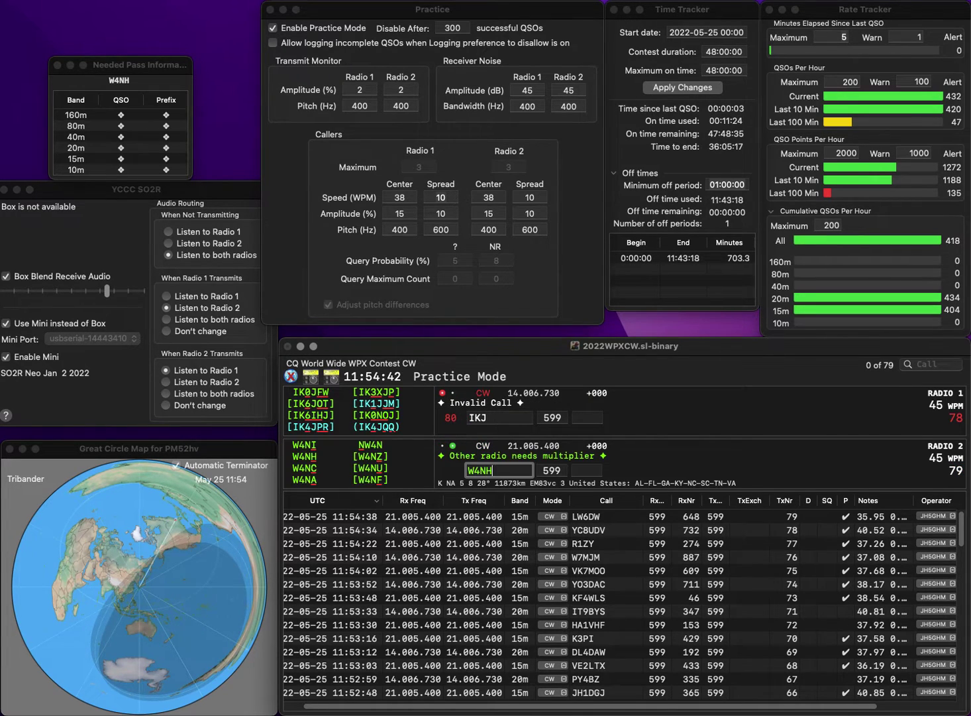
{"action": "key", "text": "Return"}
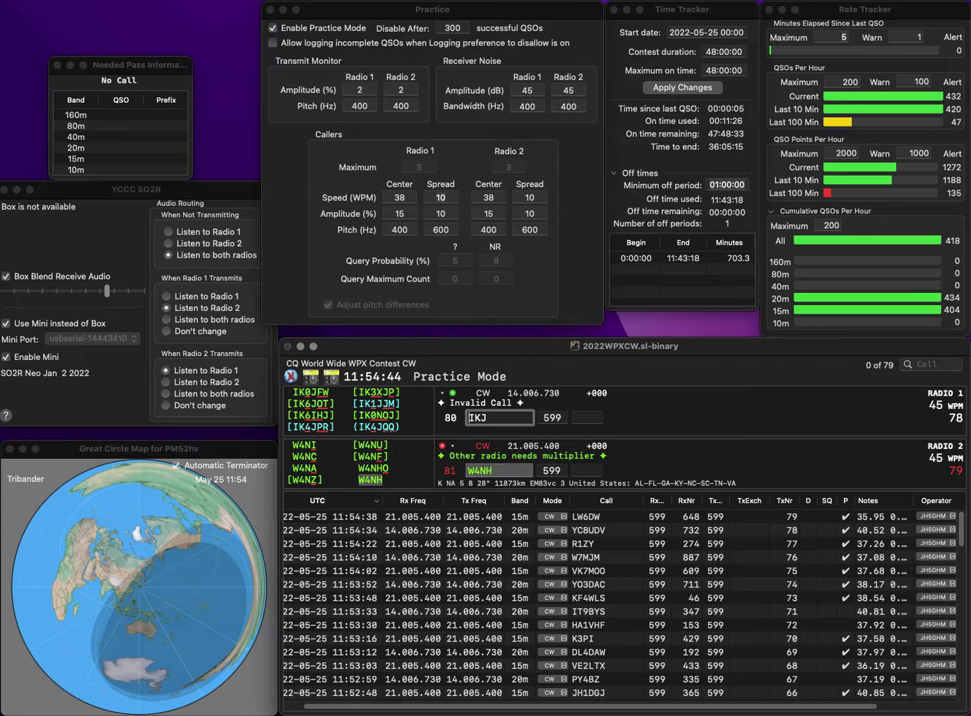
{"action": "type", "text": "JH6S"}
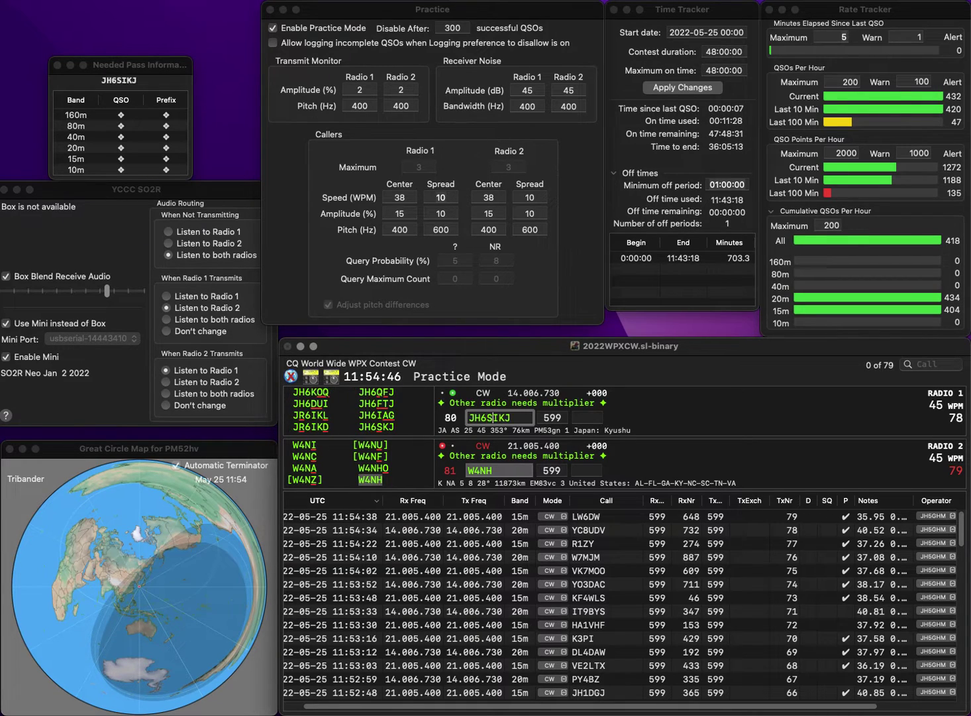
{"action": "key", "text": "Delete"}
{"action": "key", "text": "Return"}
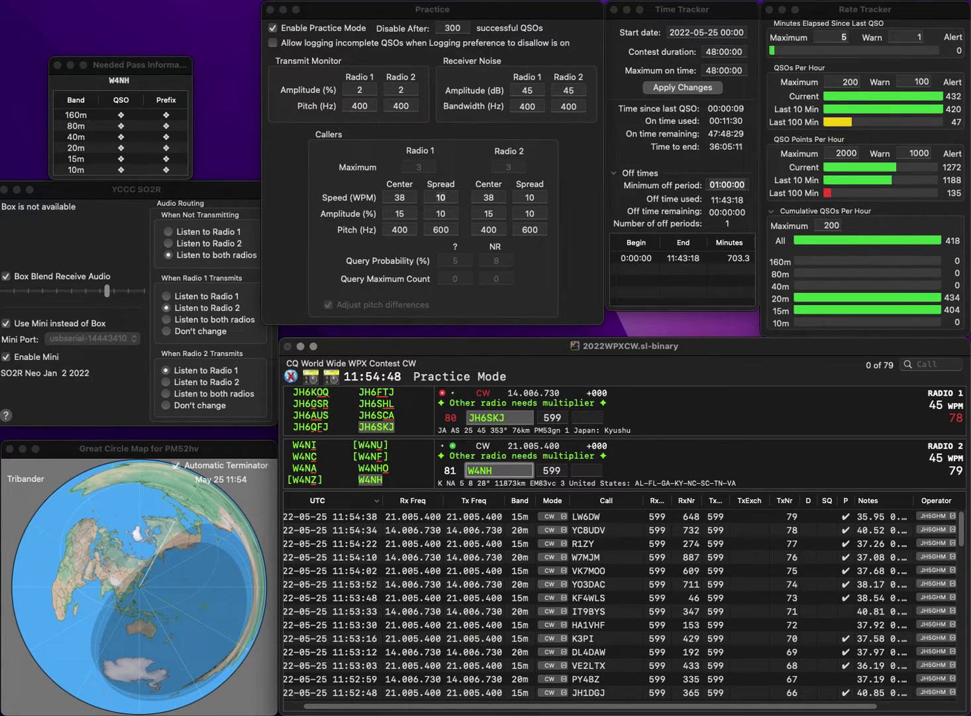
{"action": "key", "text": "space"}
{"action": "type", "text": "46"}
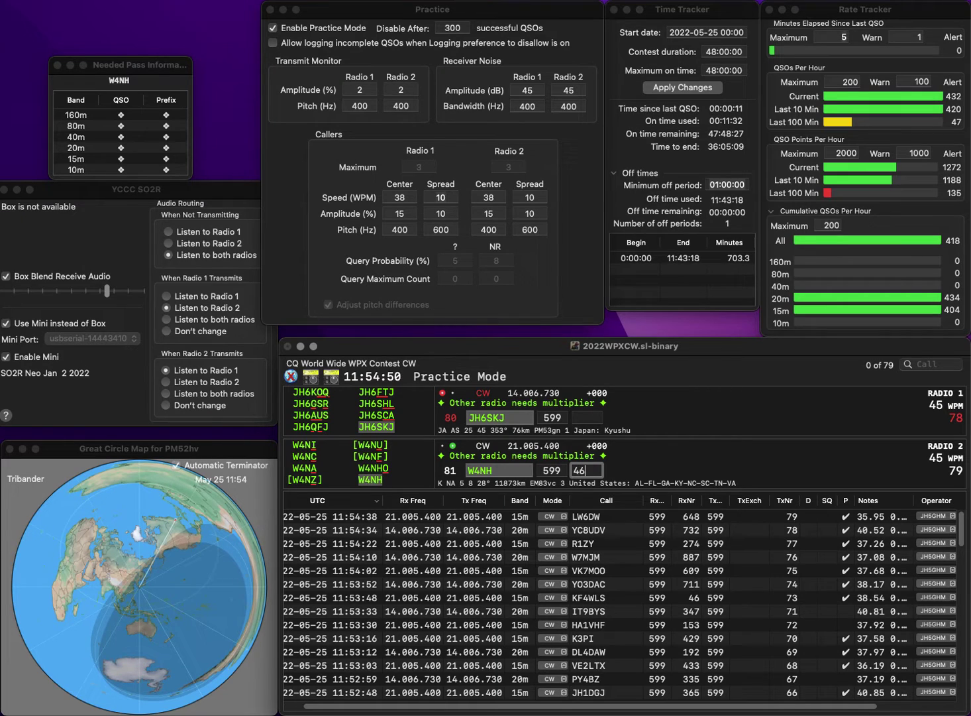
{"action": "type", "text": "1"}
{"action": "key", "text": "Return"}
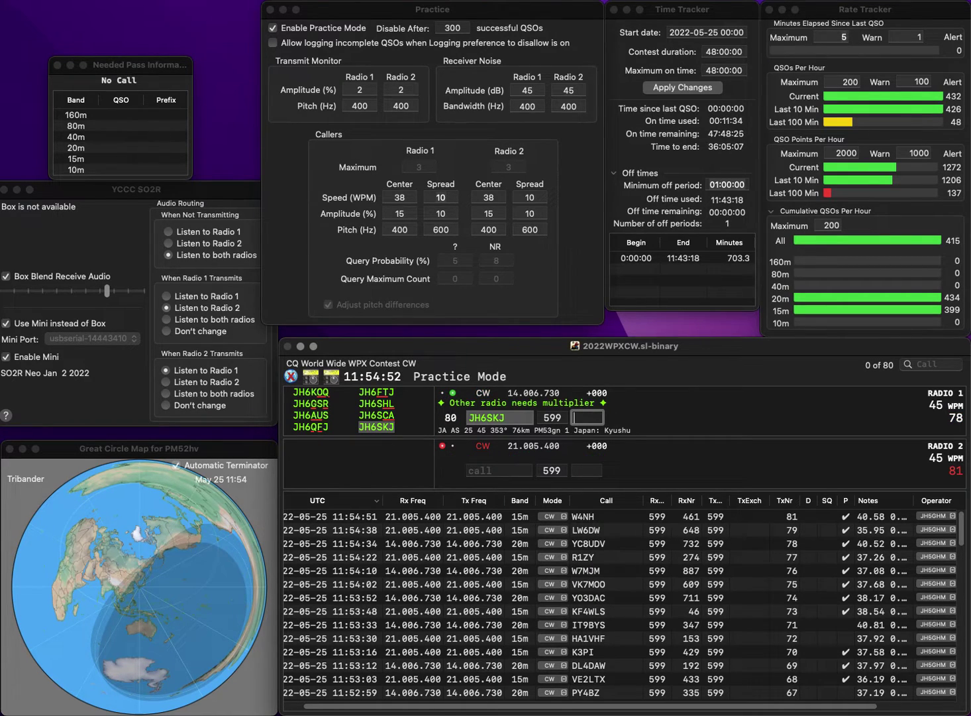
{"action": "type", "text": "367"}
{"action": "key", "text": "Return"}
- Call CO8RCP on 20m and N1JCM on radio 2, correcting the mistyped W1JKM
{"action": "type", "text": "JK"}
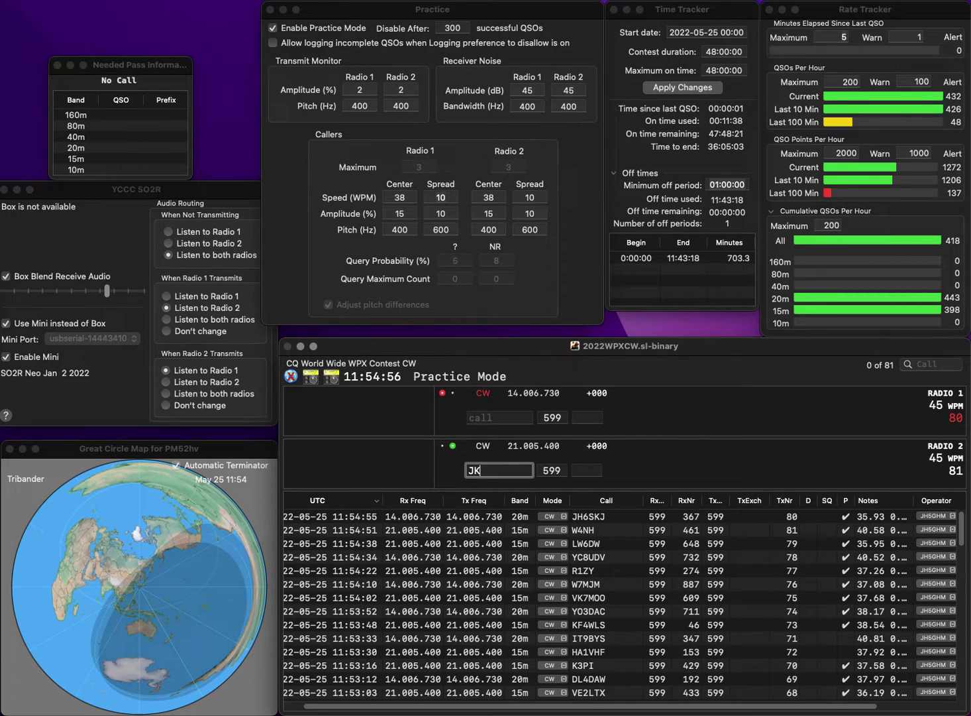
{"action": "type", "text": "M"}
{"action": "key", "text": "Home"}
{"action": "type", "text": "W1"}
{"action": "key", "text": "Return"}
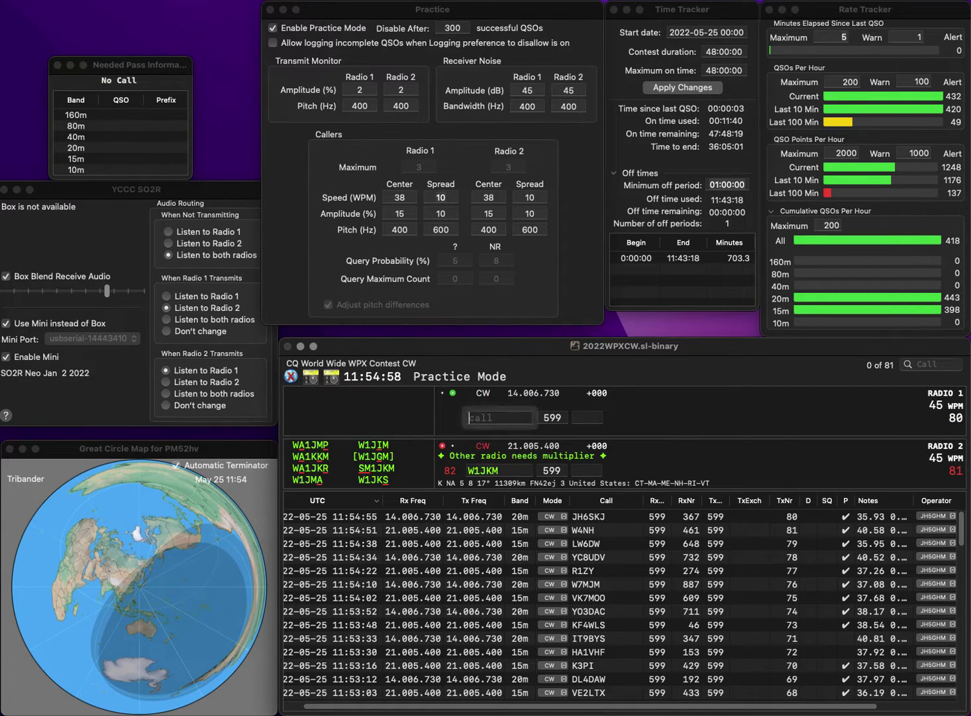
{"action": "type", "text": "CO8RC"}
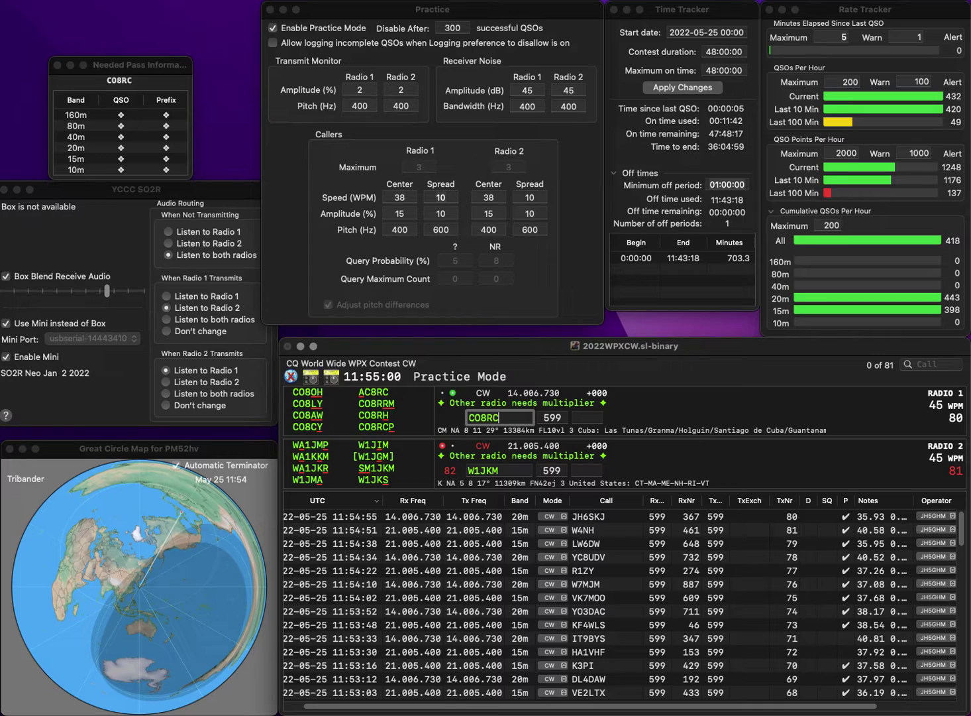
{"action": "type", "text": "P"}
{"action": "key", "text": "Return"}
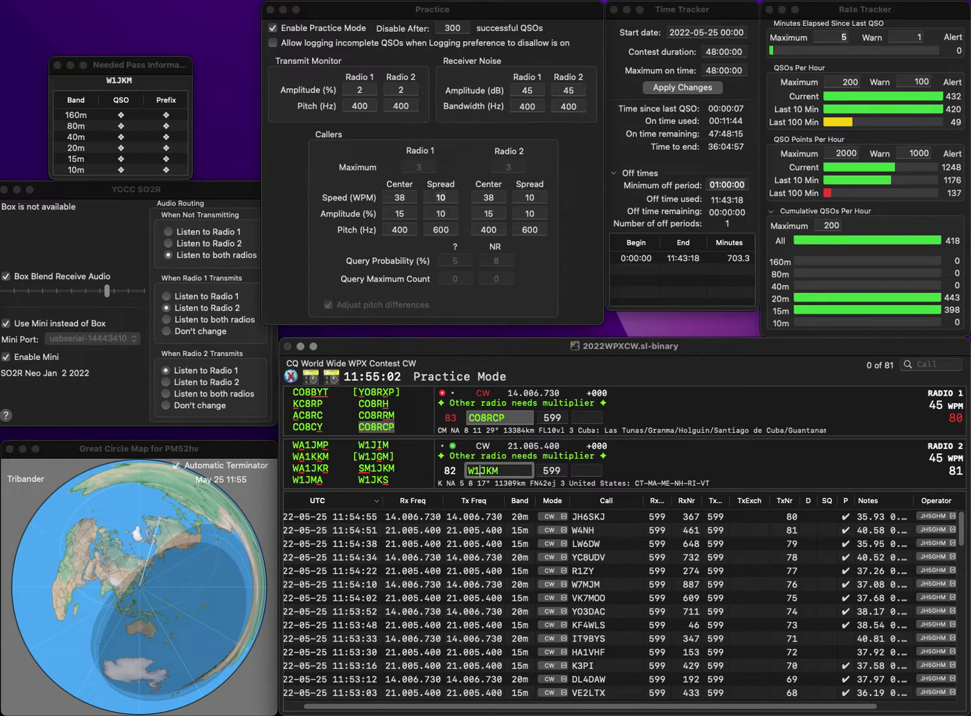
{"action": "key", "text": "Delete"}
{"action": "type", "text": "N1J"}
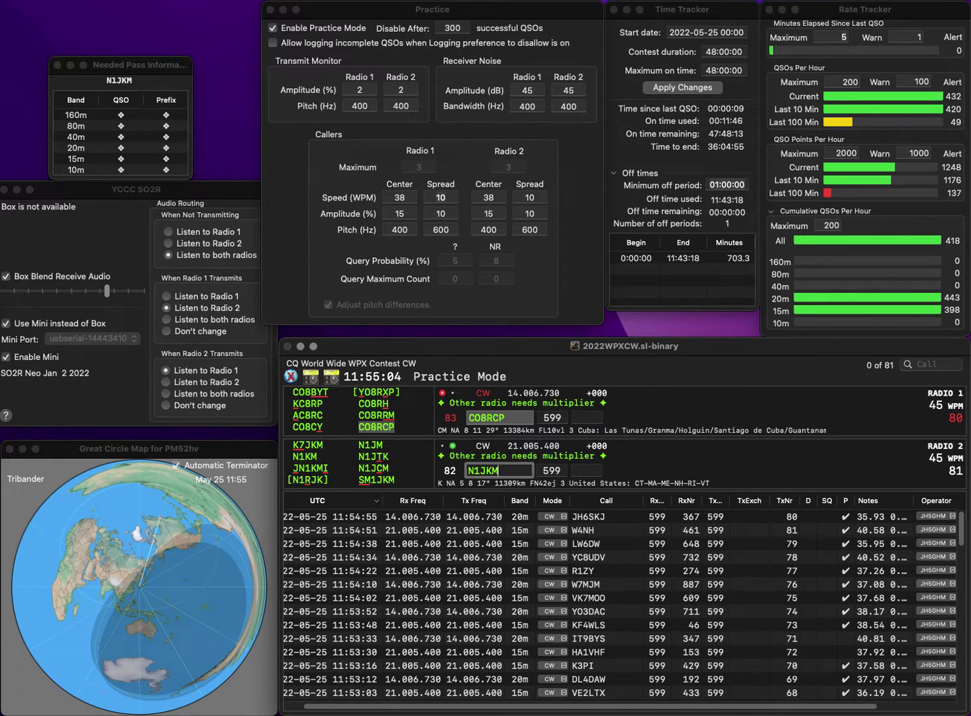
{"action": "type", "text": "C"}
{"action": "key", "text": "Return"}
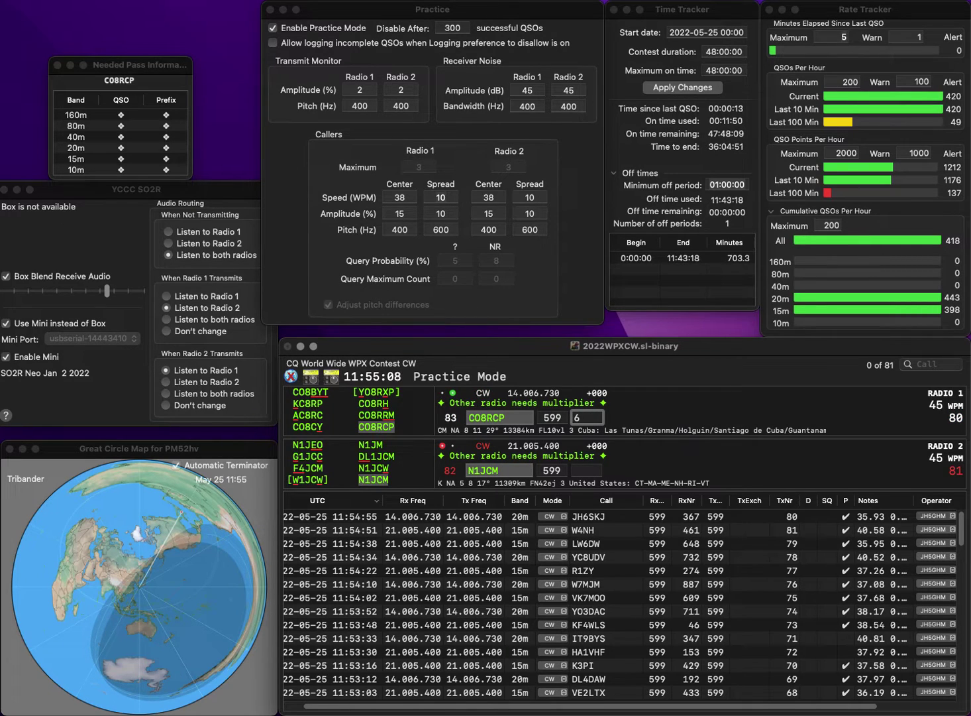
- Log CO8RCP with serial 604 and N1JCM with serial 700
{"action": "type", "text": "604"}
{"action": "key", "text": "Return"}
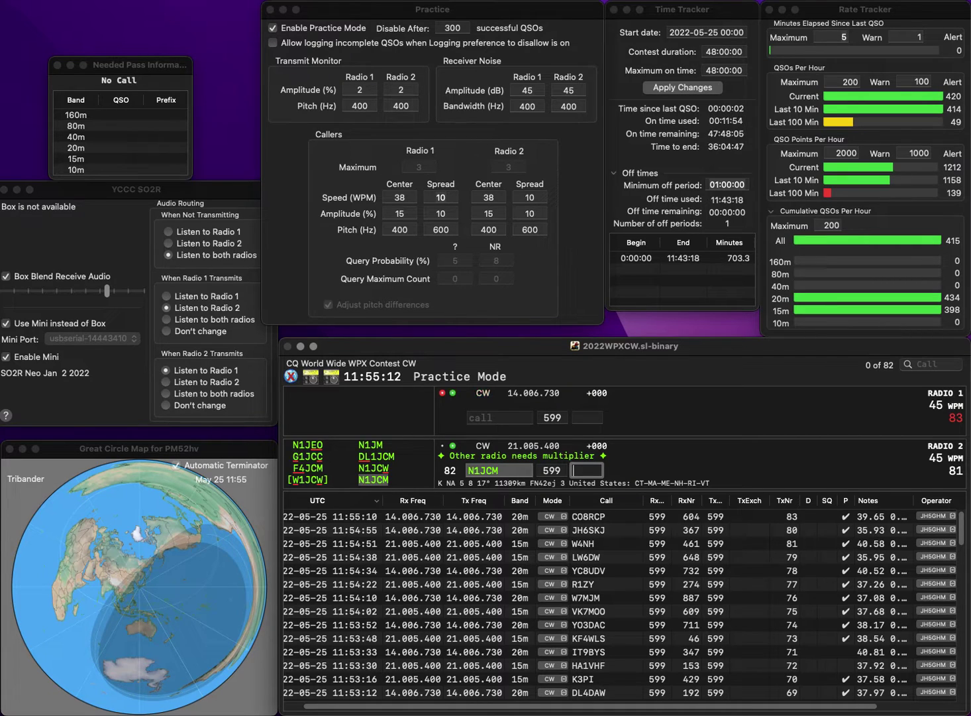
{"action": "type", "text": "700"}
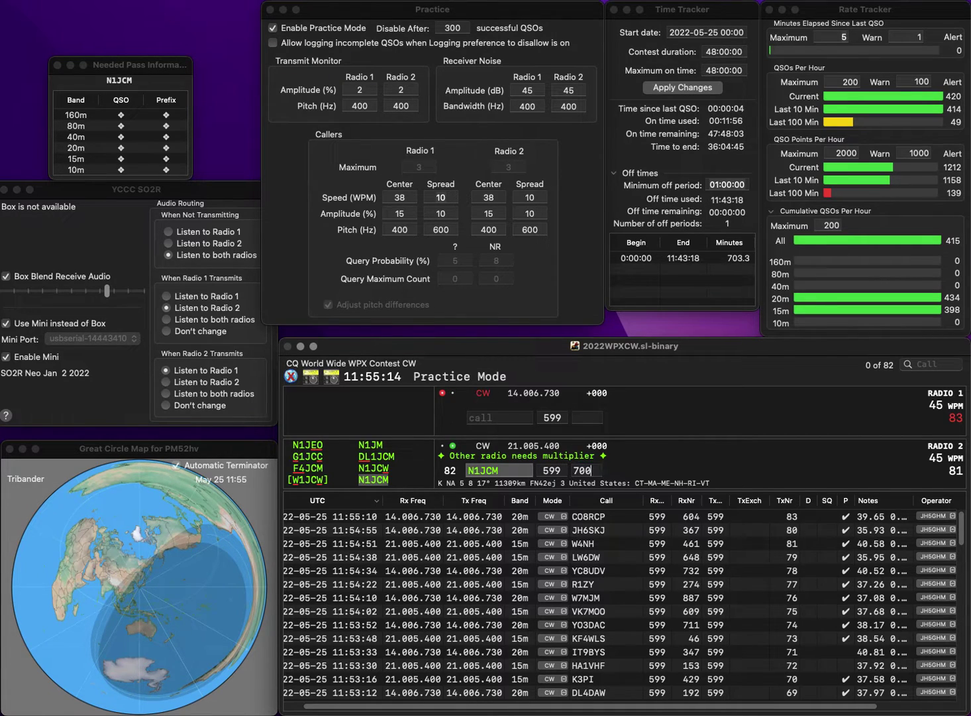
{"action": "key", "text": "Return"}
{"action": "type", "text": "L2Z"}
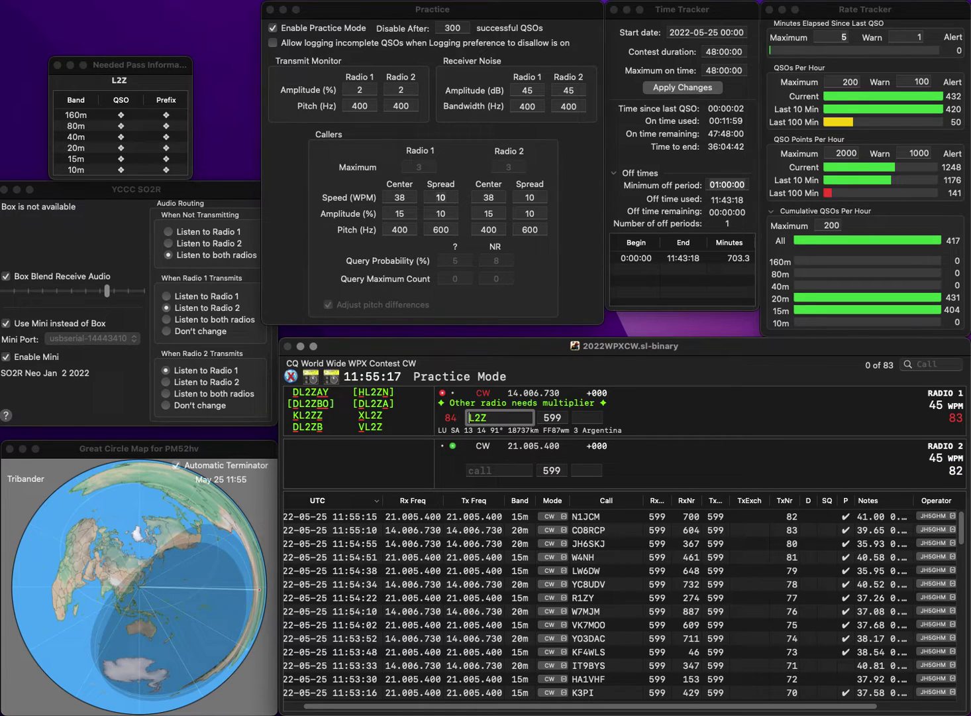
{"action": "key", "text": "Down"}
{"action": "type", "text": "W"}
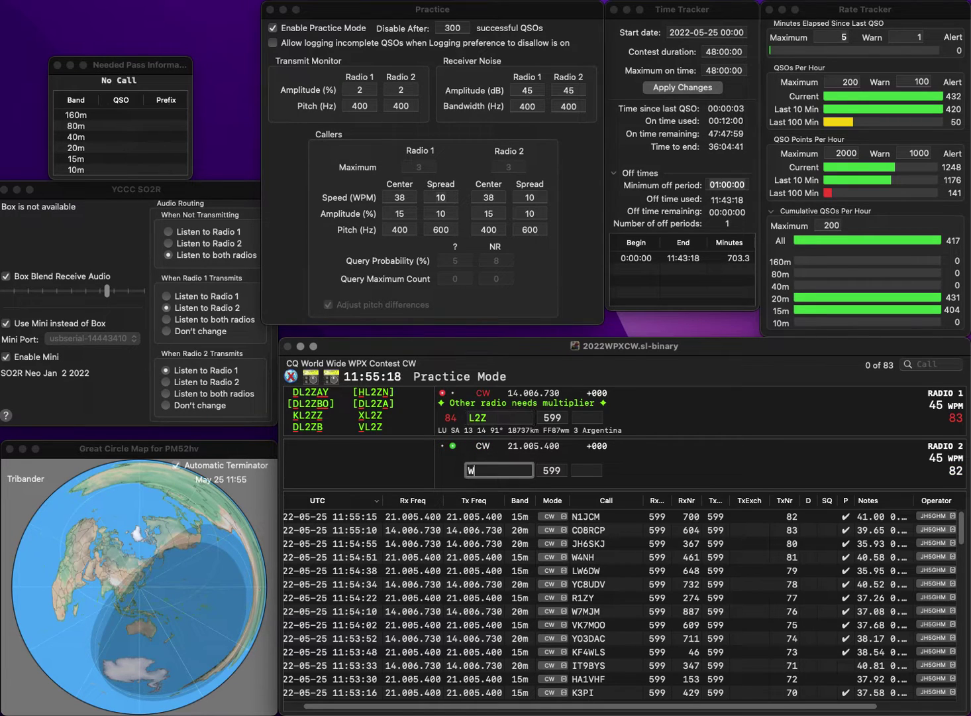
{"action": "key", "text": "BackSpace"}
{"action": "key", "text": "Return"}
{"action": "key", "text": "Up"}
{"action": "type", "text": "V"}
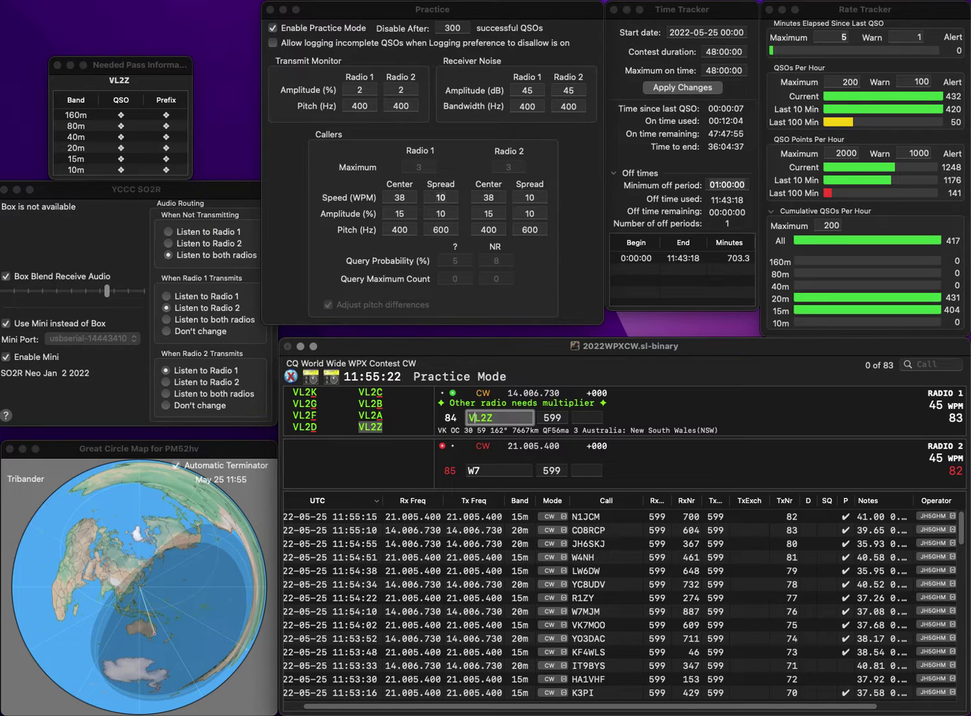
{"action": "key", "text": "Return"}
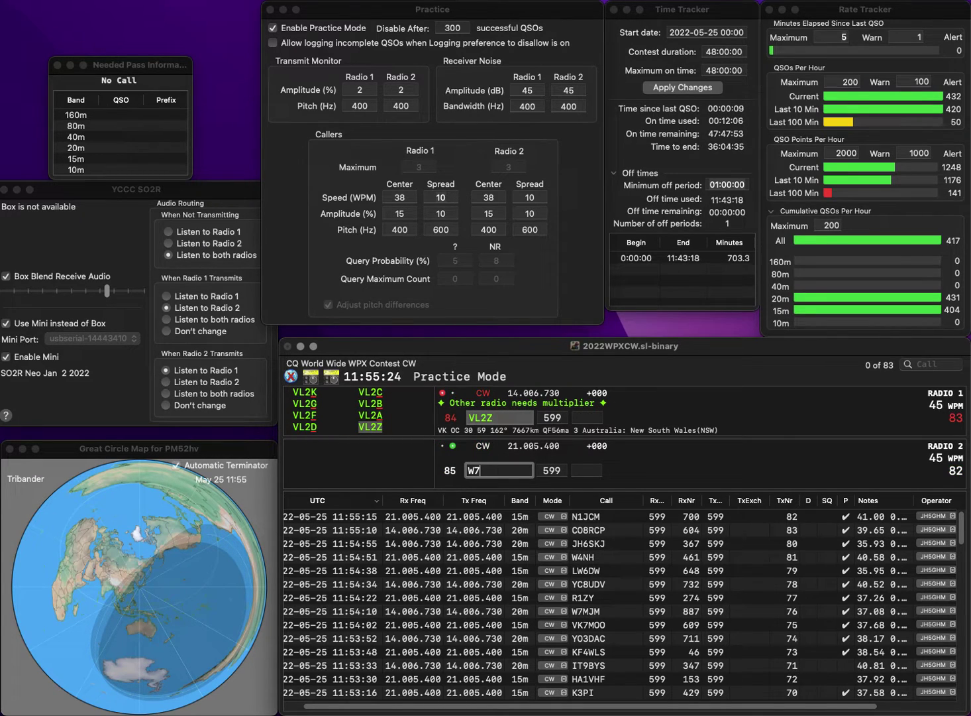
{"action": "type", "text": "WIA"}
{"action": "key", "text": "Return"}
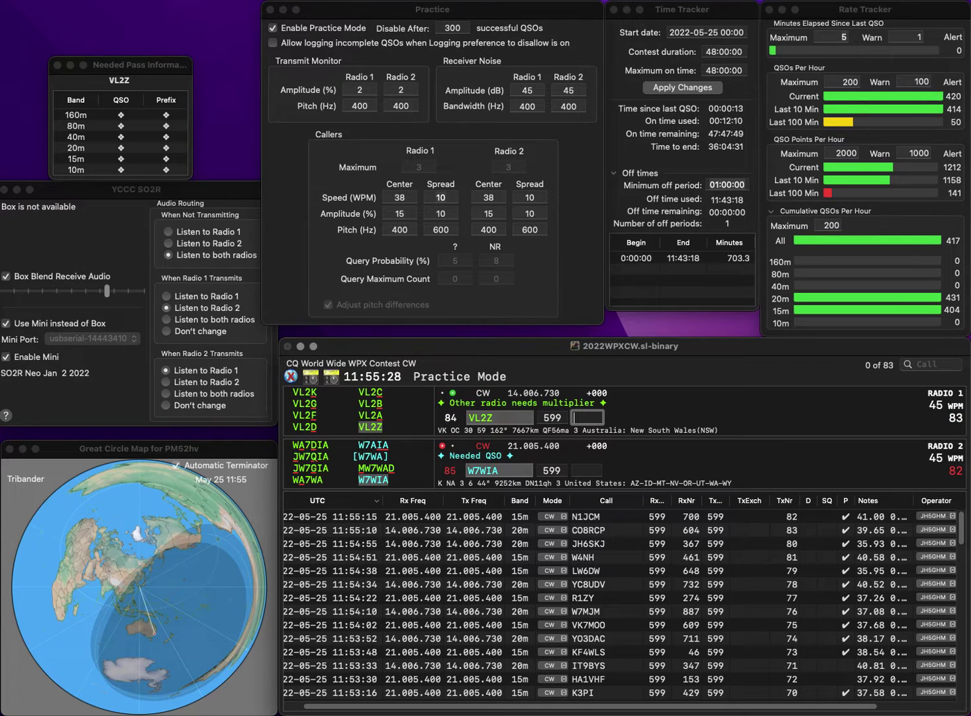
{"action": "type", "text": "782"}
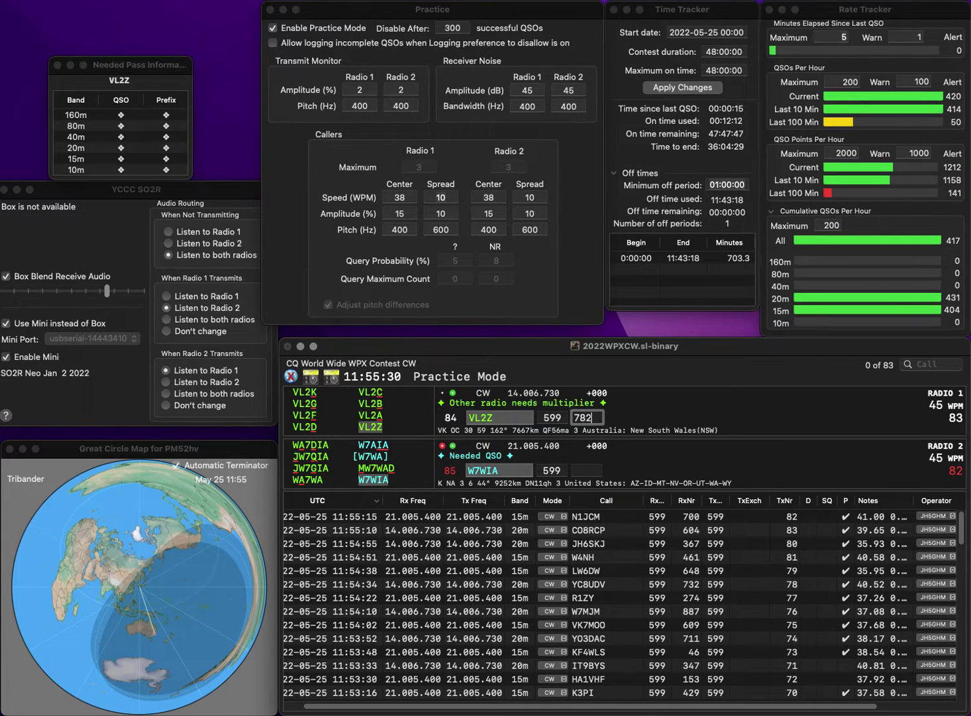
{"action": "key", "text": "Return"}
{"action": "type", "text": "1"}
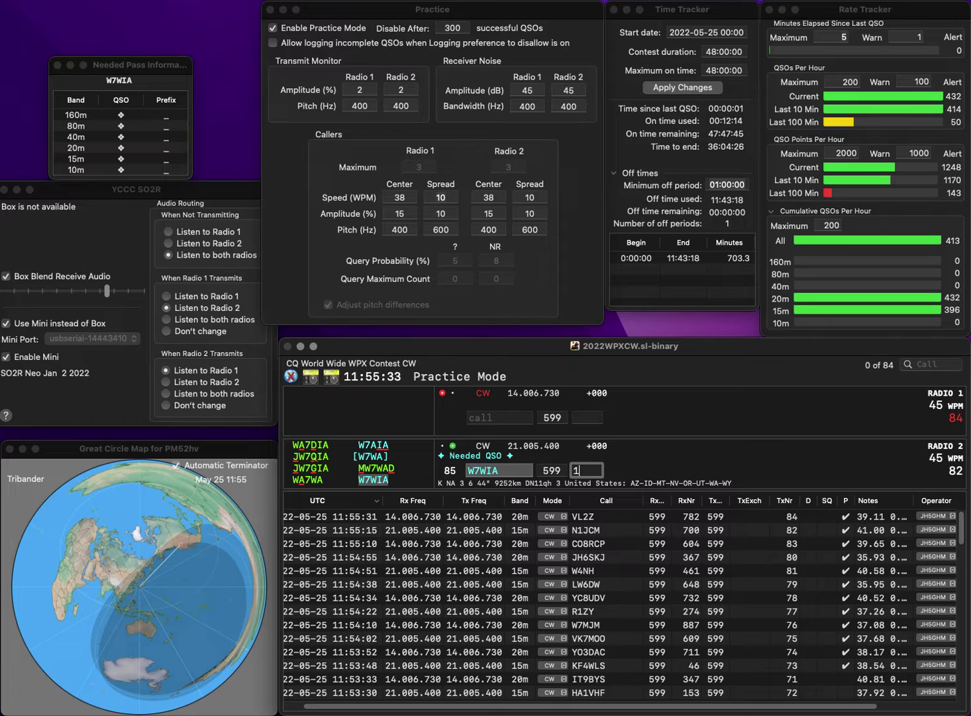
{"action": "type", "text": "63"}
{"action": "key", "text": "Return"}
{"action": "type", "text": "N4N"}
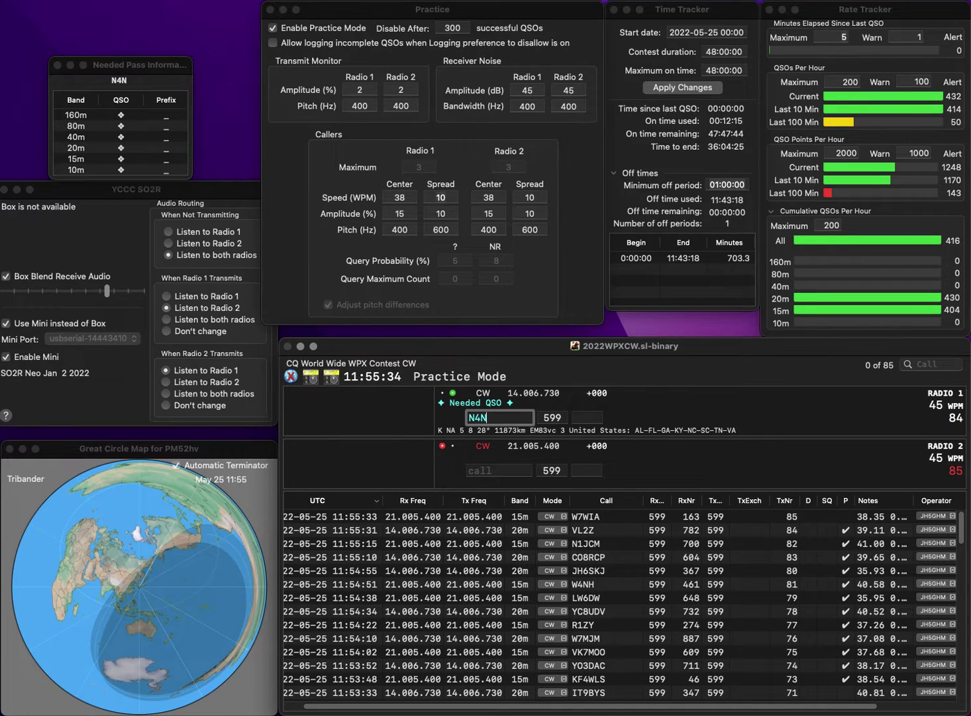
{"action": "type", "text": "GV"}
{"action": "key", "text": "Return"}
{"action": "type", "text": "I"}
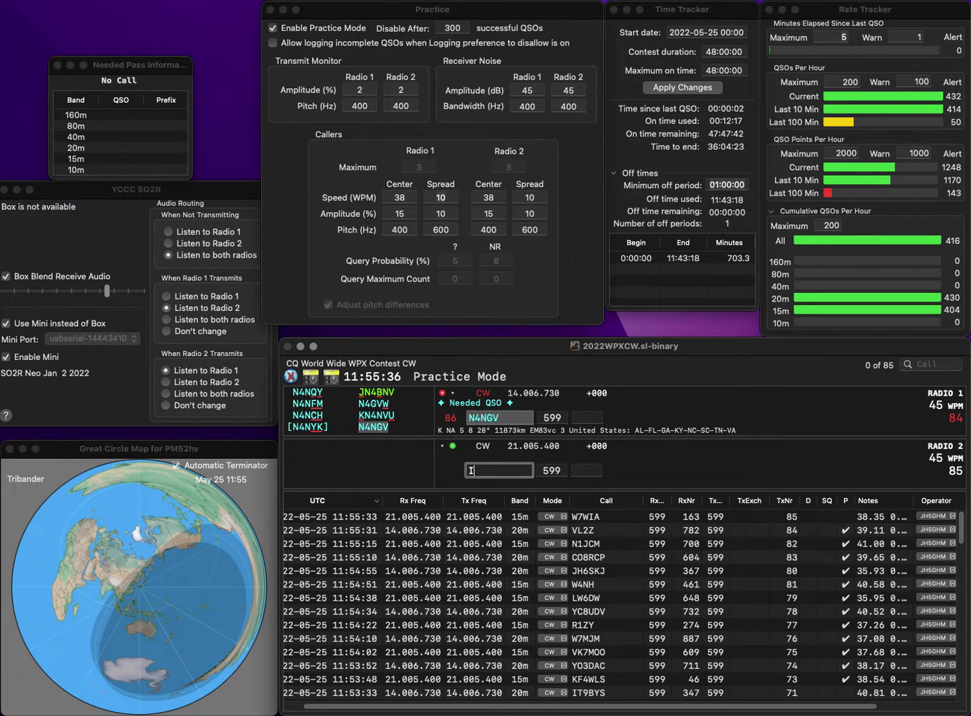
{"action": "type", "text": "W2MX"}
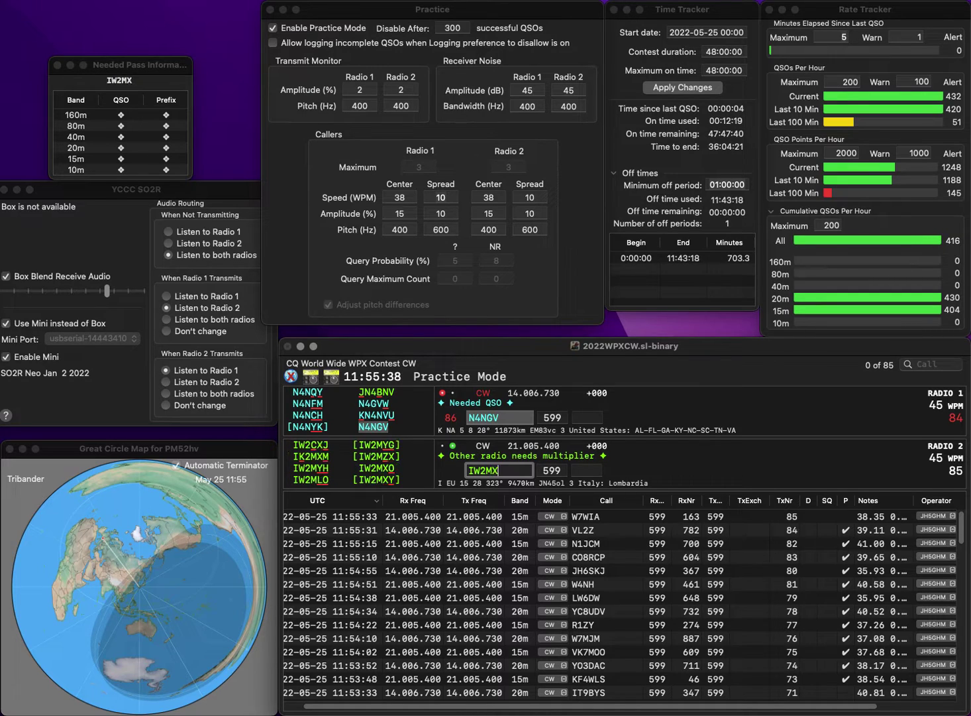
{"action": "type", "text": "Y"}
{"action": "key", "text": "Return"}
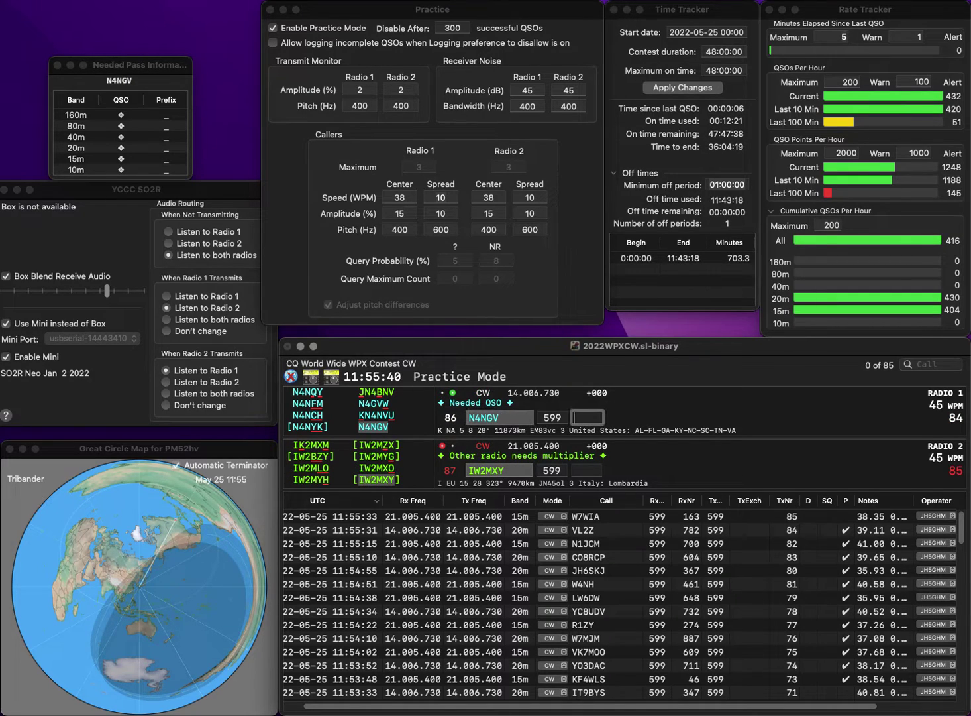
{"action": "type", "text": "852"}
{"action": "key", "text": "Return"}
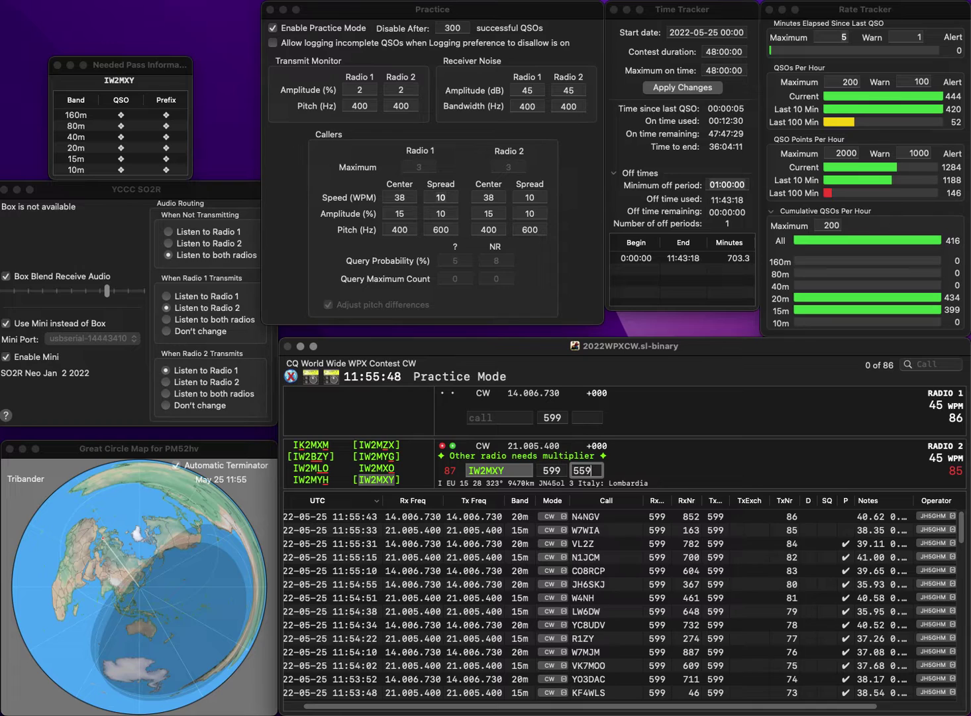
{"action": "key", "text": "Return"}
{"action": "type", "text": "K"}
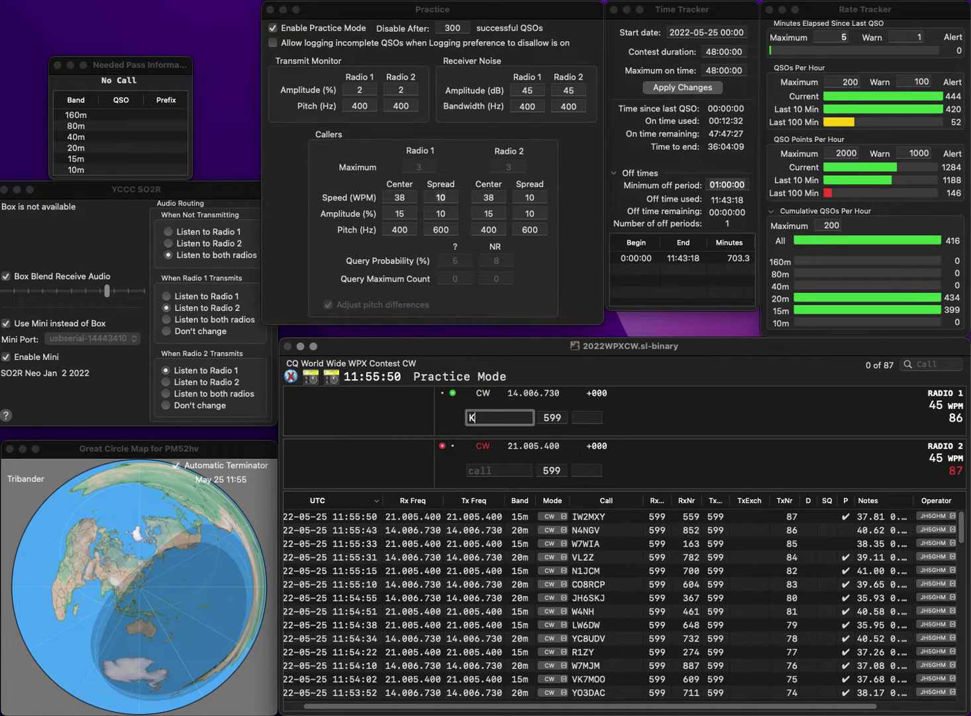
{"action": "type", "text": "1"}
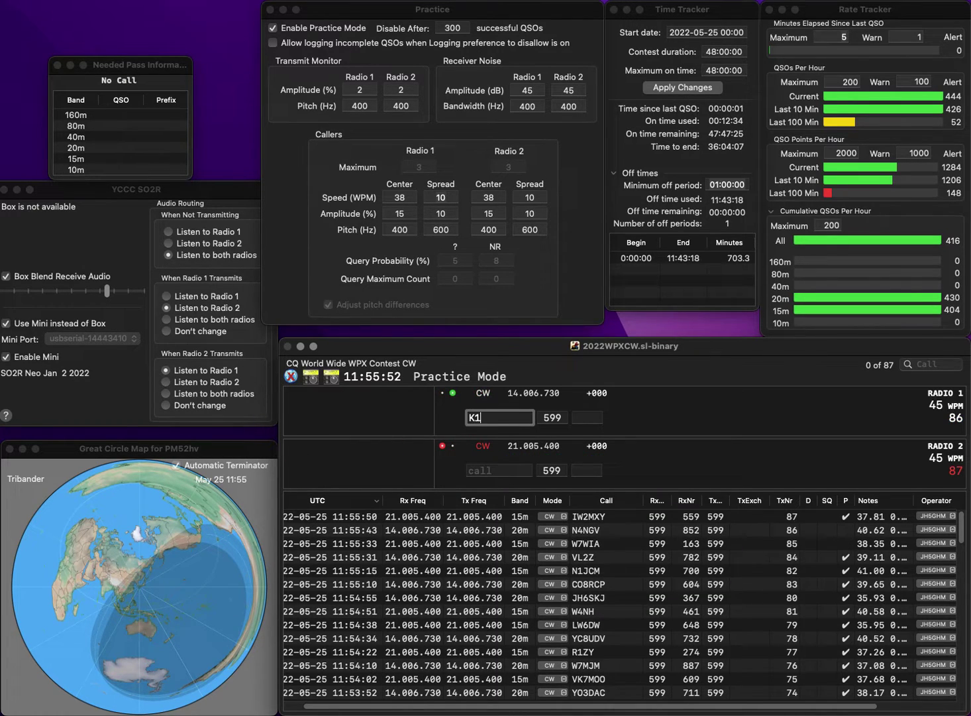
{"action": "type", "text": "QR"}
{"action": "key", "text": "Return"}
{"action": "type", "text": "N8E"}
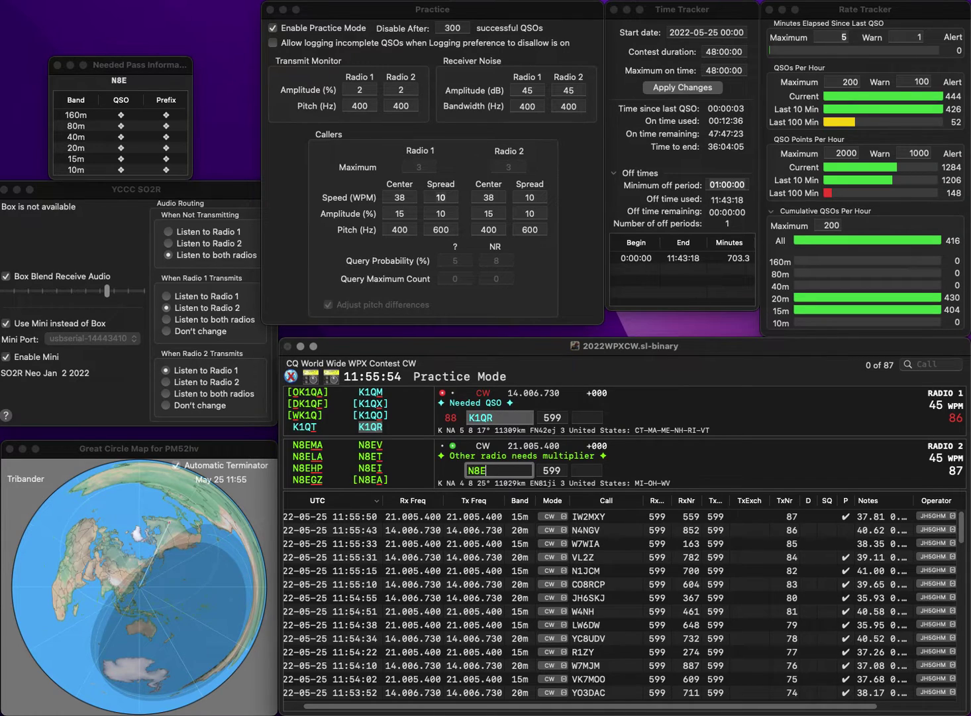
{"action": "type", "text": "HP"}
{"action": "key", "text": "Return"}
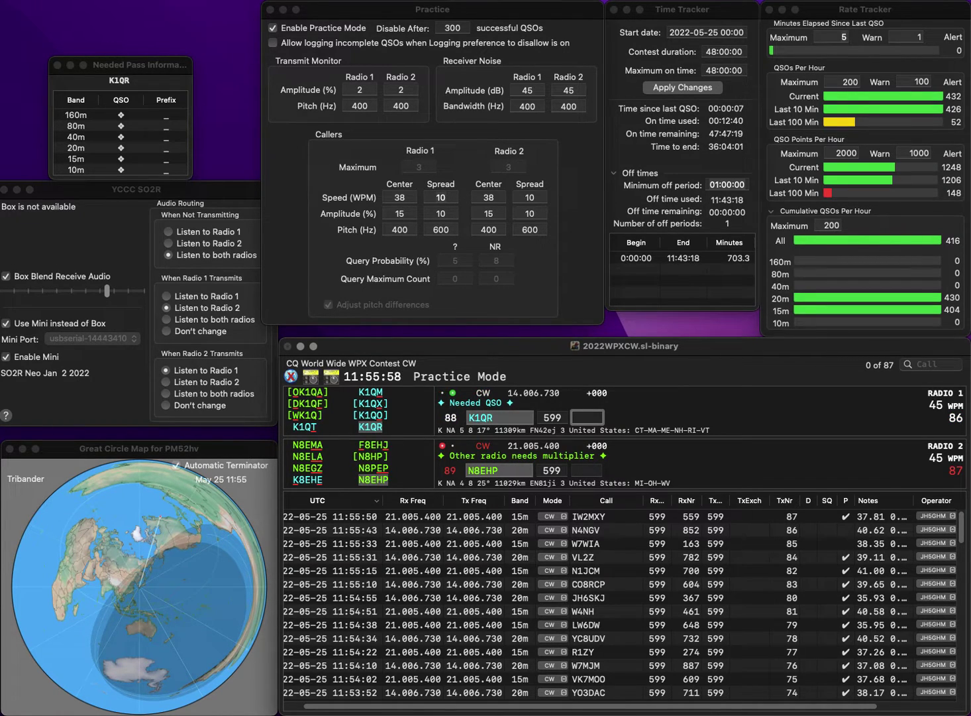
{"action": "type", "text": "8"}
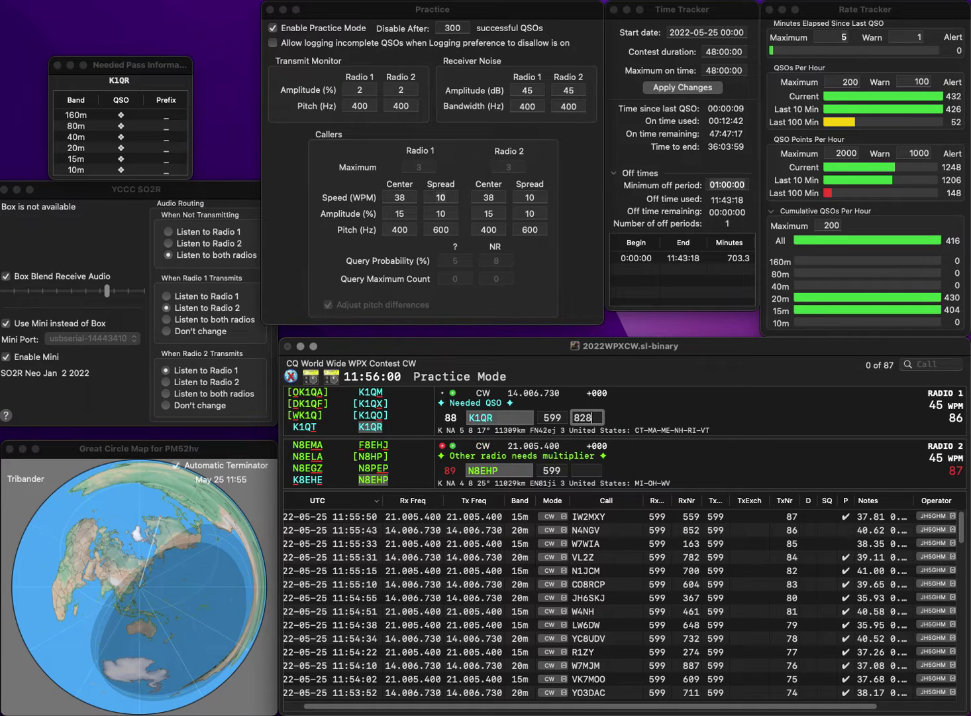
{"action": "type", "text": "28"}
{"action": "key", "text": "Return"}
{"action": "type", "text": "3"}
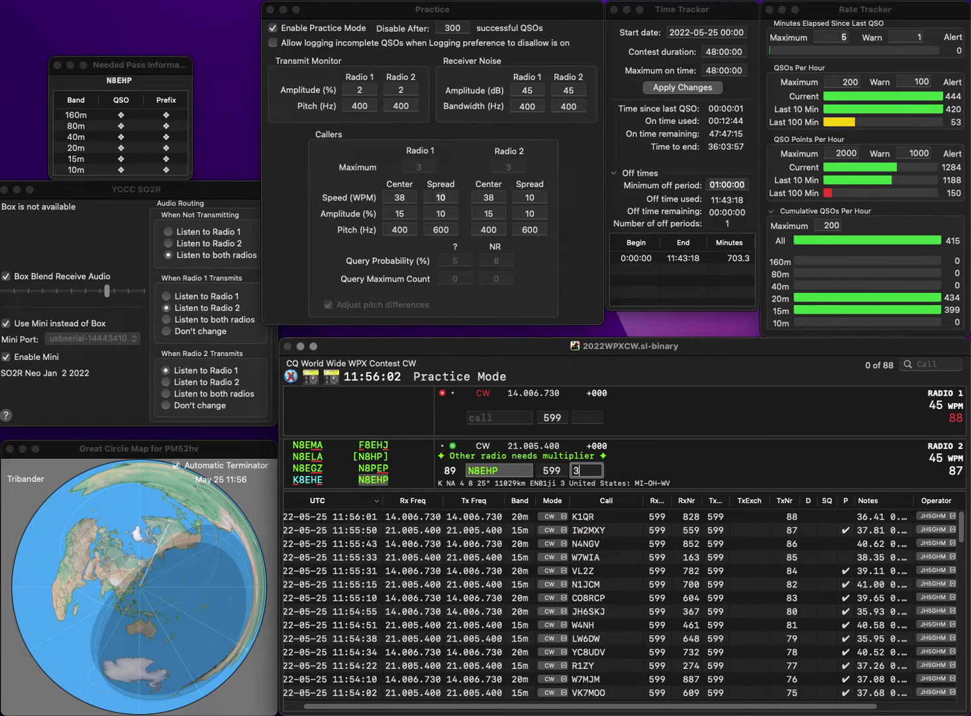
{"action": "type", "text": "11"}
{"action": "key", "text": "Return"}
{"action": "type", "text": "KN"}
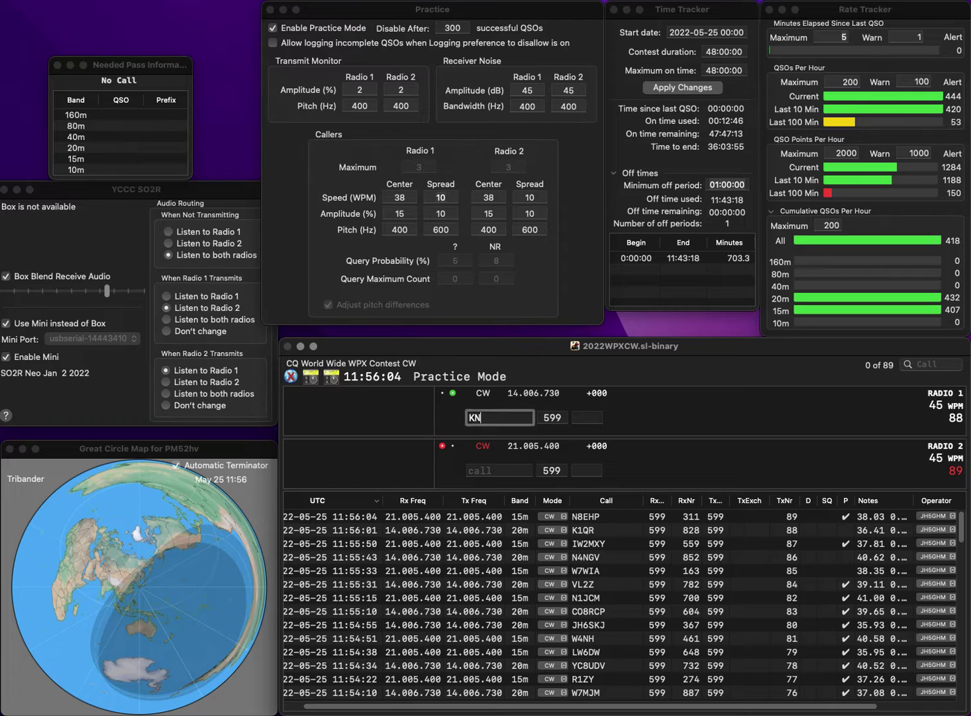
{"action": "type", "text": "HNS"}
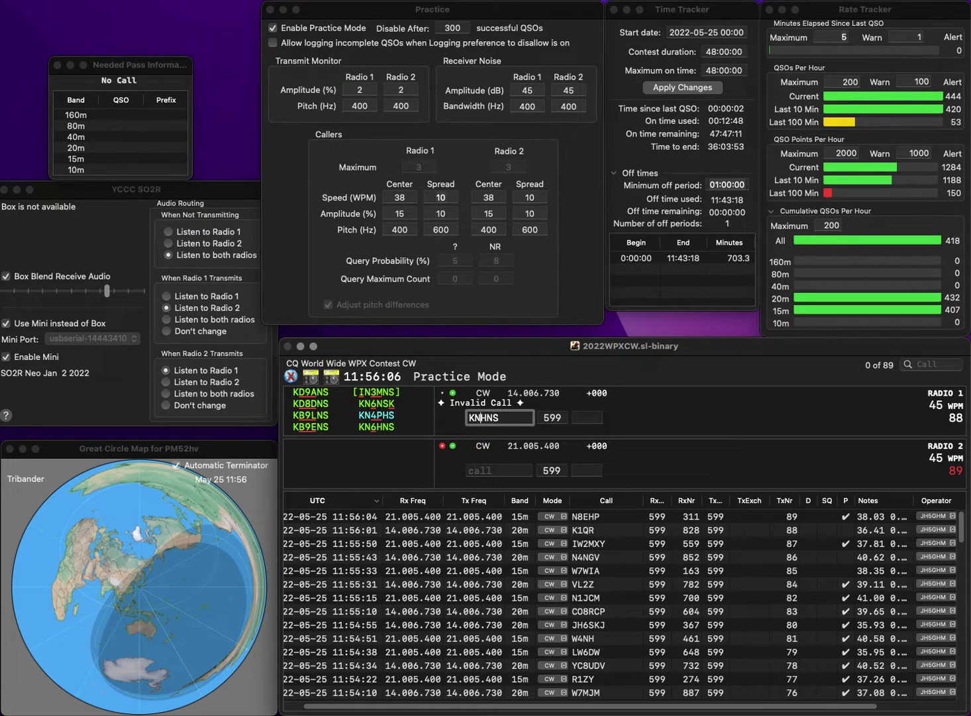
{"action": "type", "text": "6"}
{"action": "key", "text": "Return"}
{"action": "type", "text": "3IW"}
{"action": "key", "text": "Left"}
{"action": "key", "text": "Left"}
{"action": "key", "text": "Left"}
{"action": "type", "text": "K"}
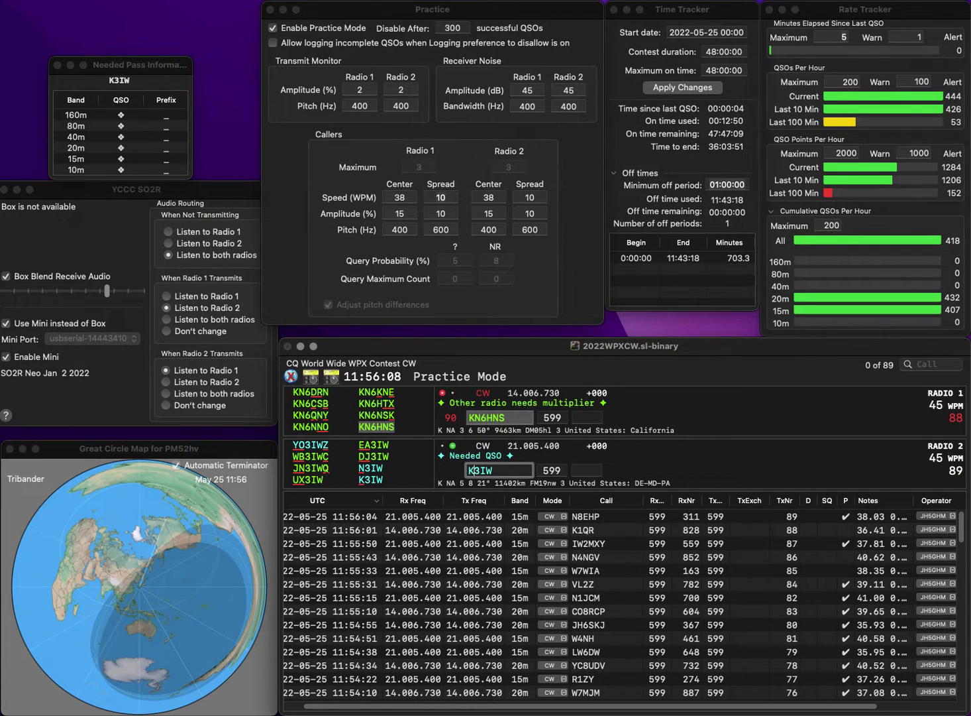
{"action": "key", "text": "Return"}
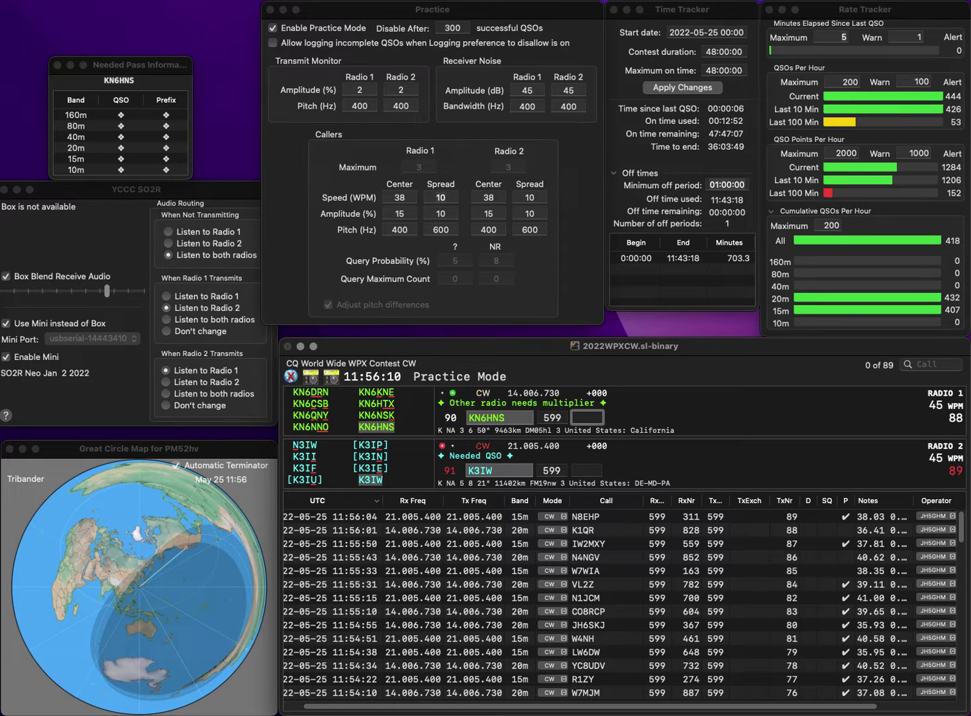
{"action": "type", "text": "570"}
{"action": "key", "text": "Return"}
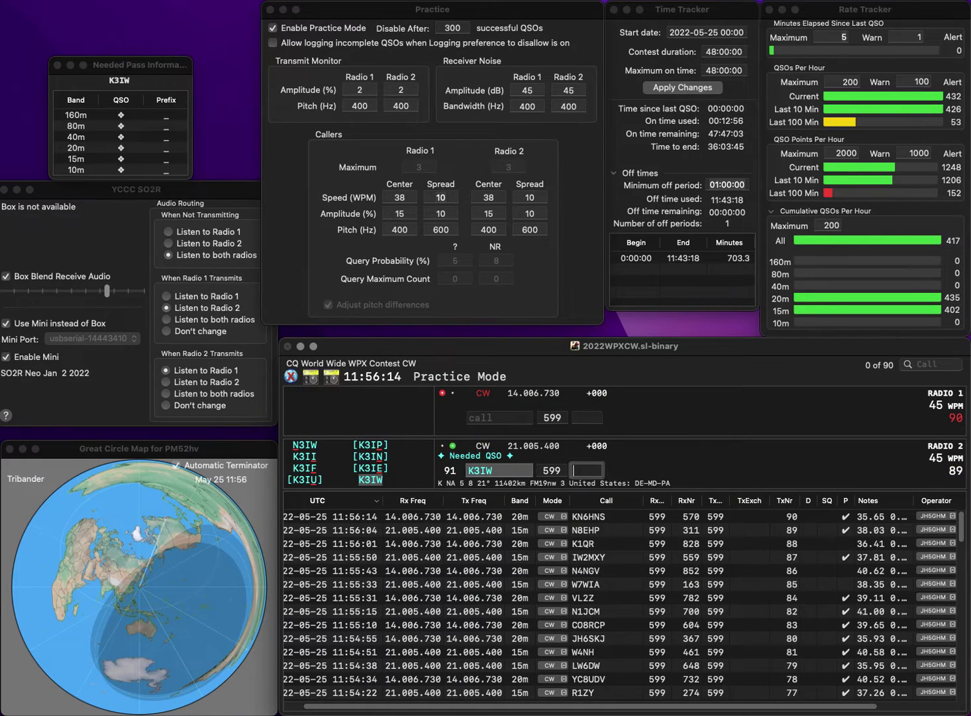
{"action": "type", "text": "67"}
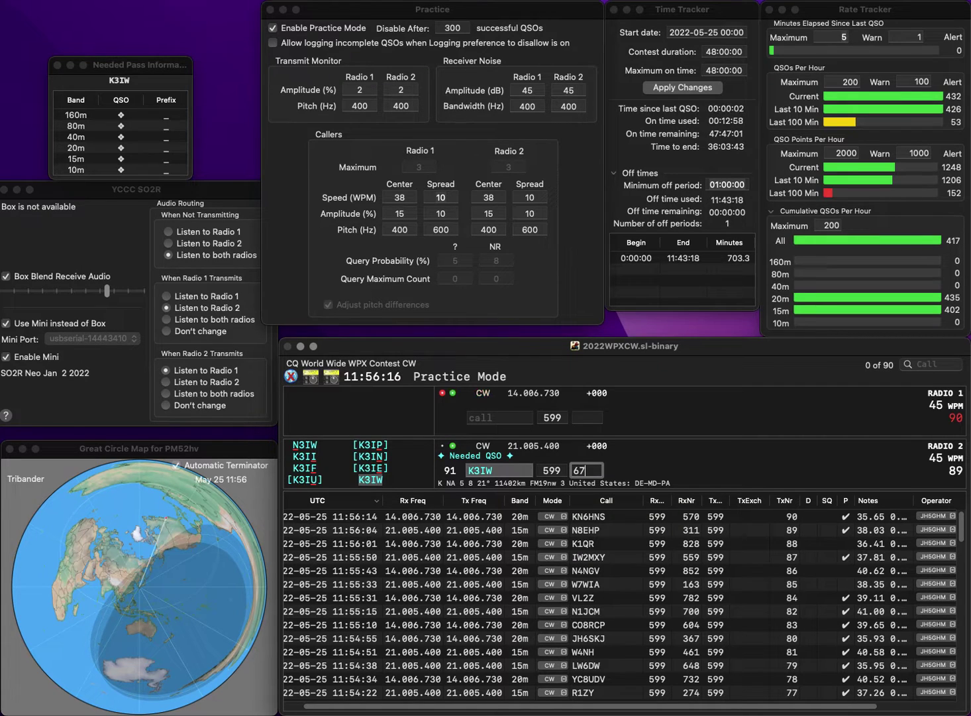
{"action": "type", "text": "0"}
{"action": "key", "text": "Return"}
- Work UA0DAR on 20m (716) and RV1AQ on 15m (837)
{"action": "type", "text": "UA0"}
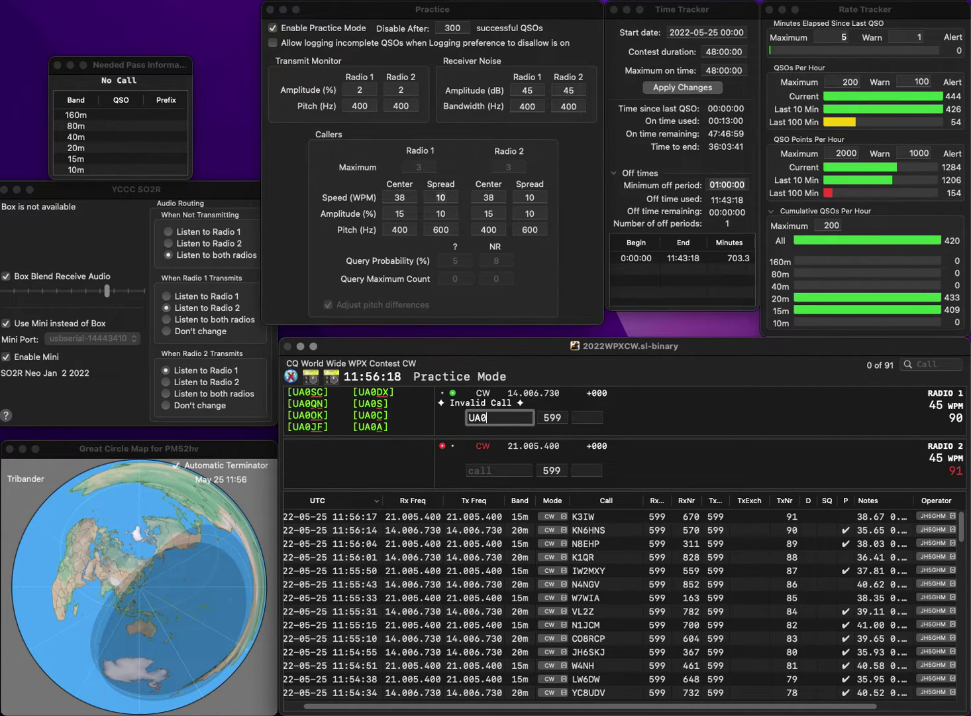
{"action": "type", "text": "DAR"}
{"action": "key", "text": "Return"}
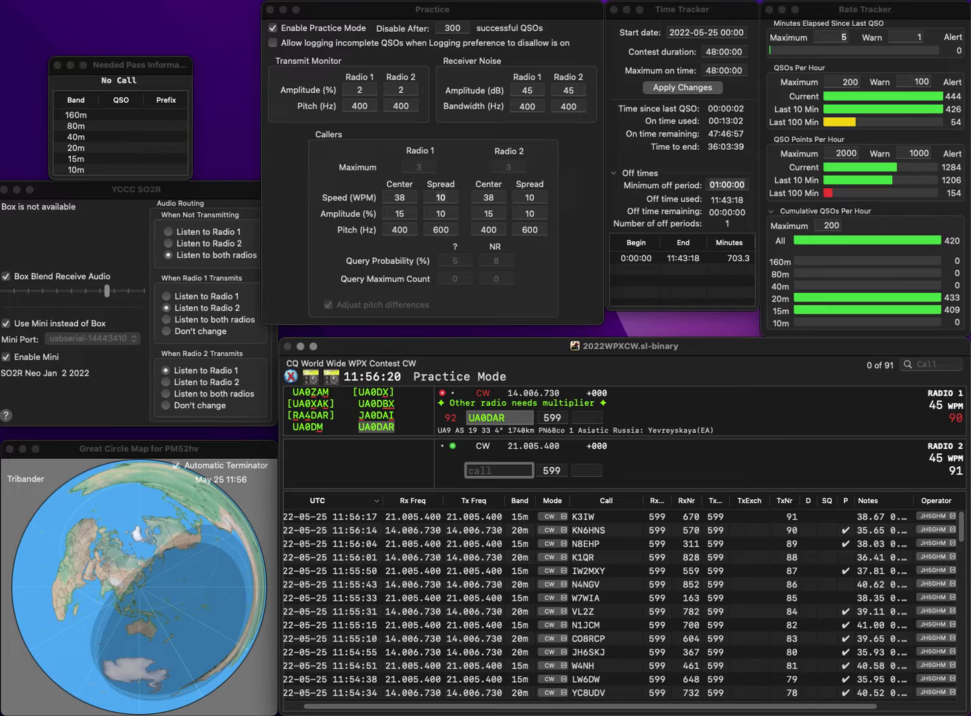
{"action": "type", "text": "RV1AQ"}
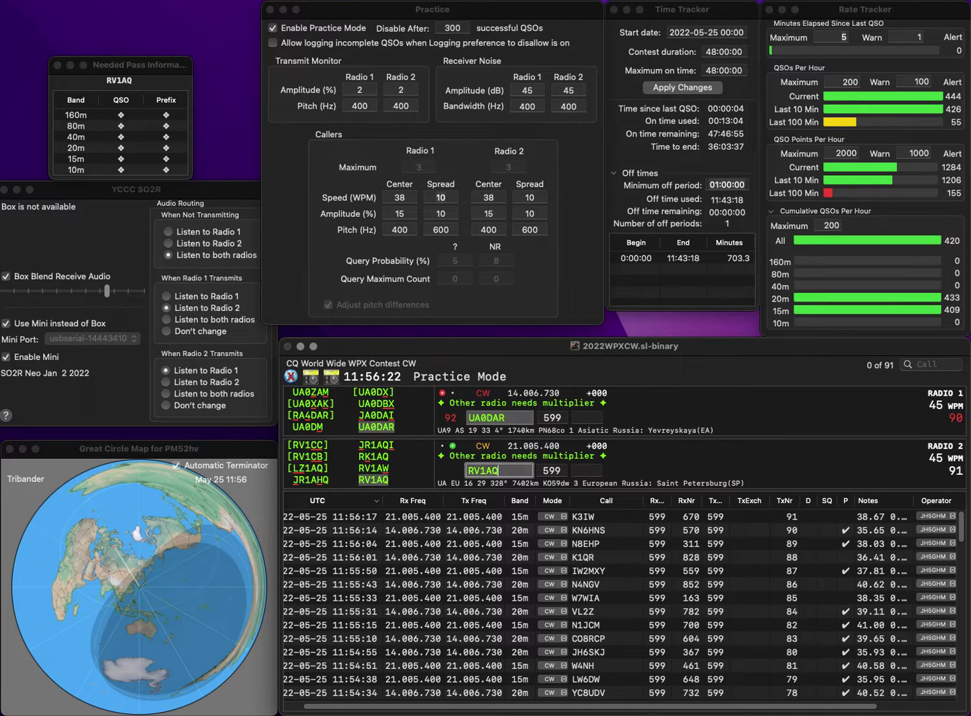
{"action": "key", "text": "Return"}
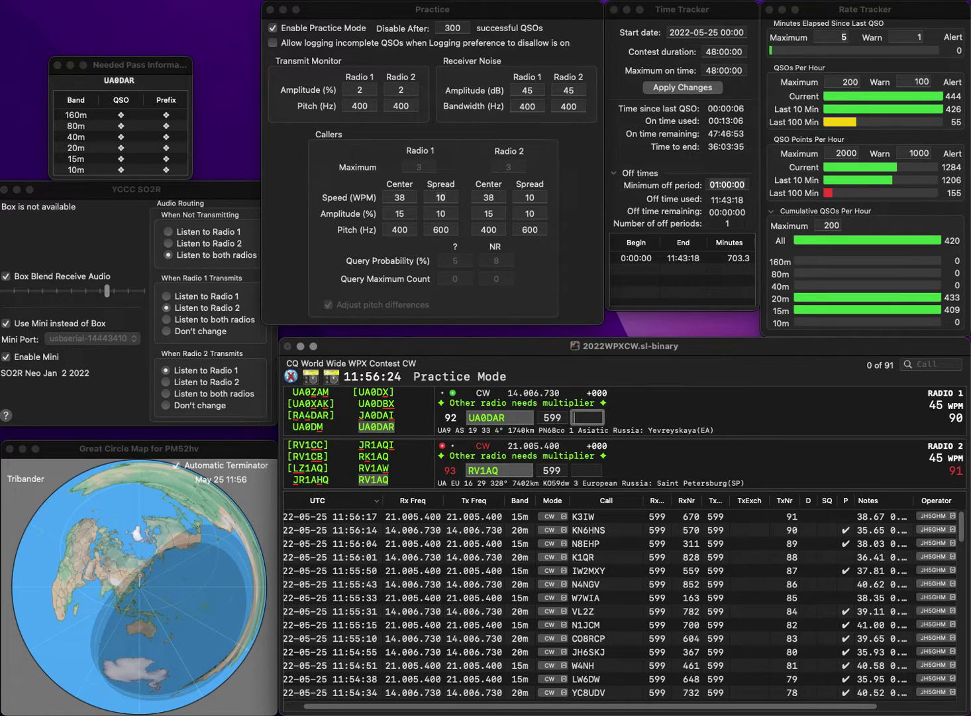
{"action": "type", "text": "716"}
{"action": "key", "text": "Return"}
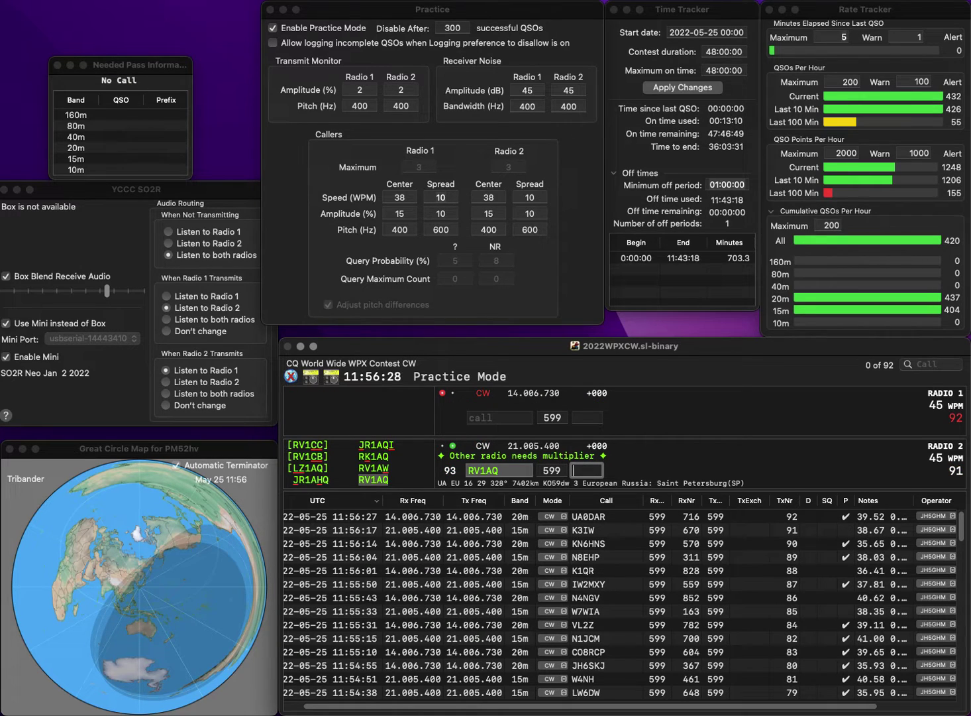
{"action": "type", "text": "837"}
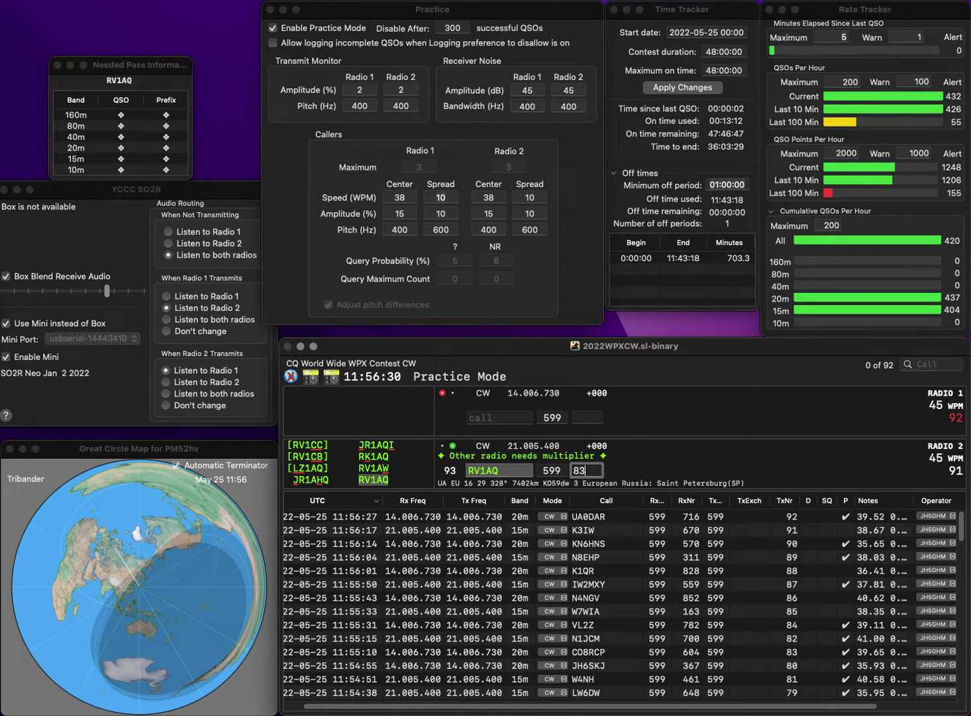
{"action": "key", "text": "Return"}
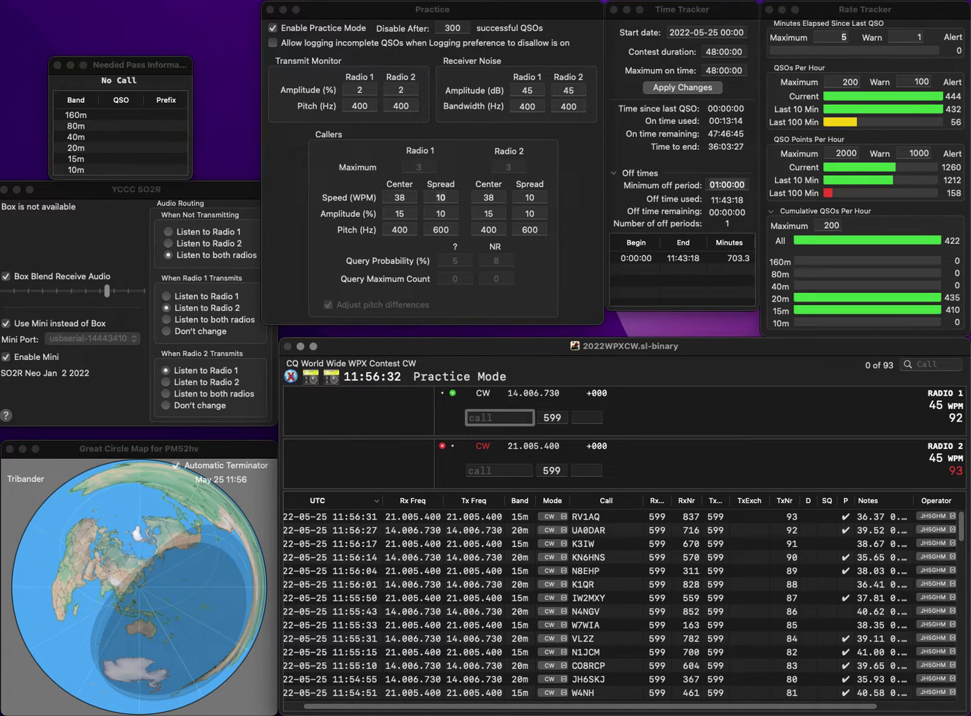
{"action": "type", "text": "L8LQS"}
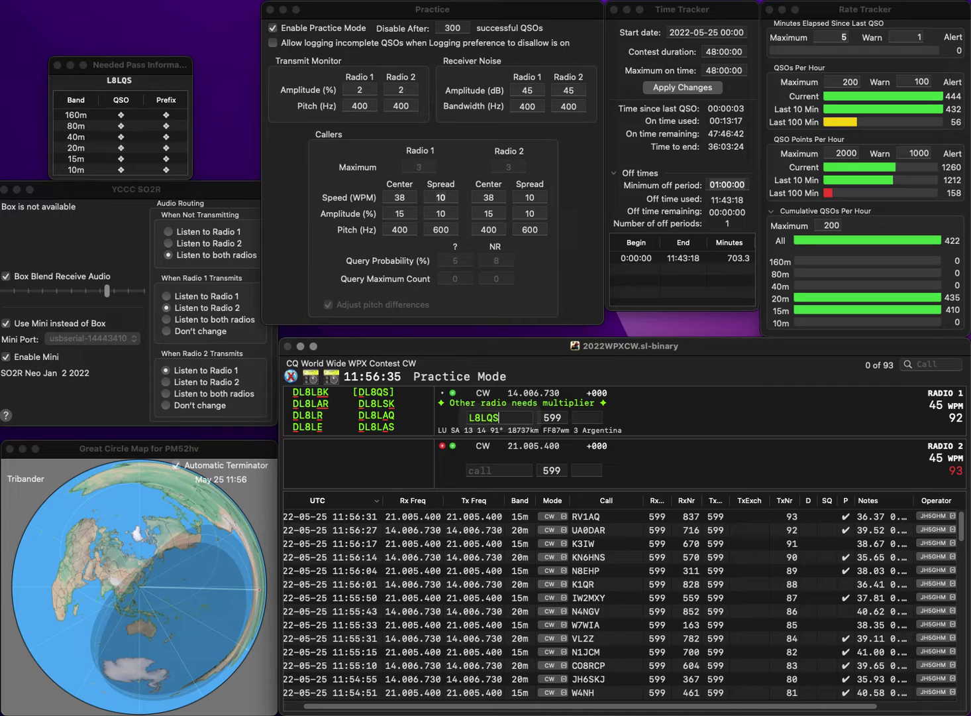
{"action": "key", "text": "Home"}
{"action": "type", "text": "D"}
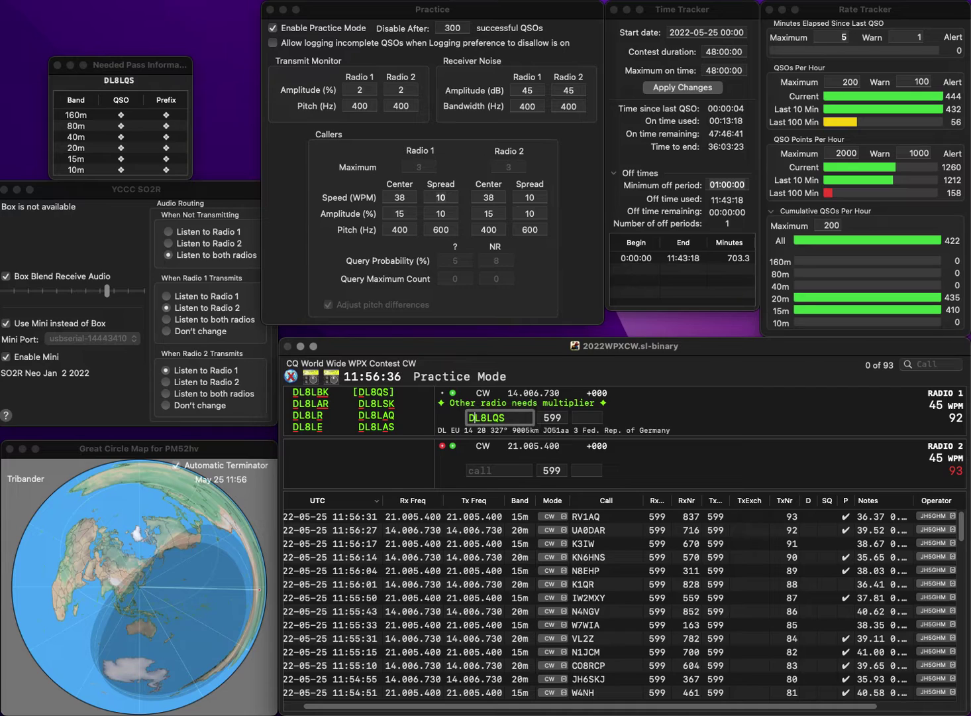
{"action": "key", "text": "Return"}
{"action": "type", "text": "D8B"}
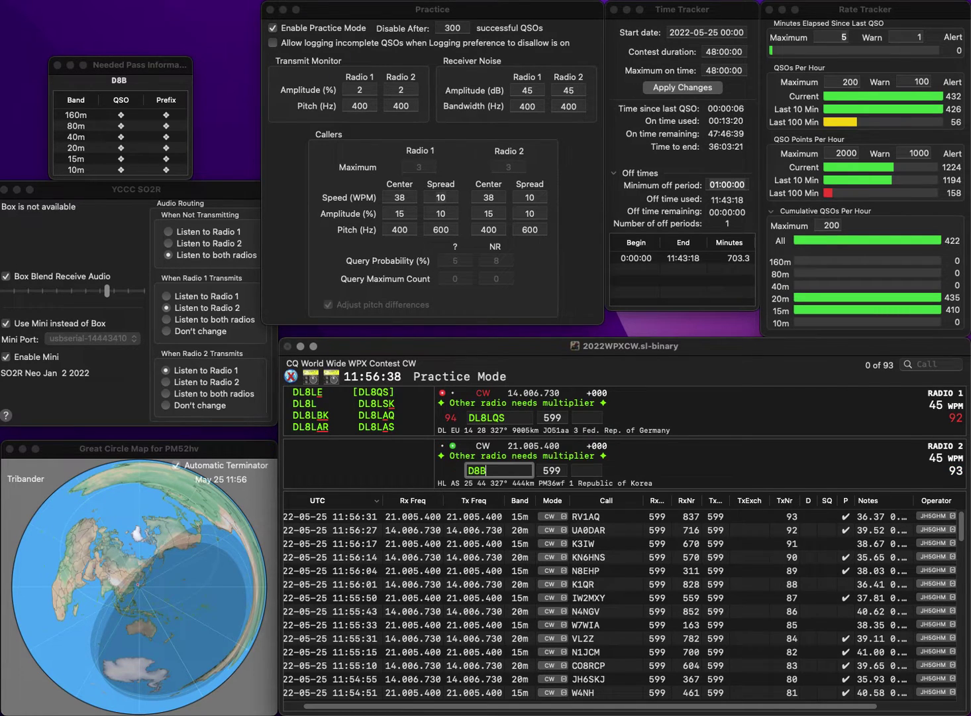
{"action": "type", "text": "V"}
{"action": "key", "text": "Home"}
{"action": "type", "text": "A"}
{"action": "key", "text": "Return"}
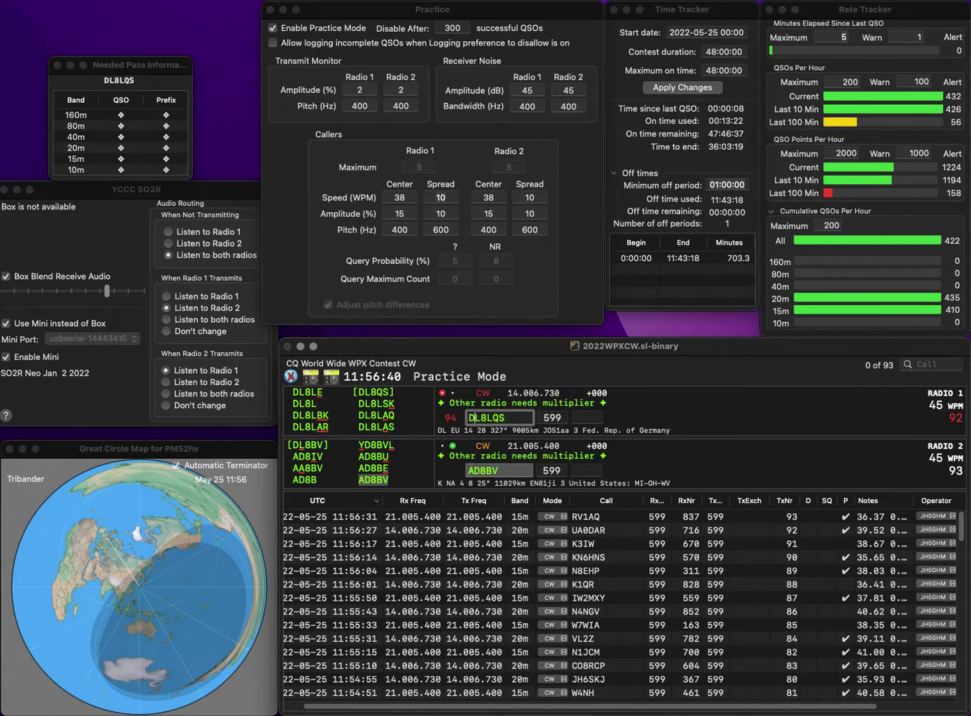
{"action": "key", "text": "Home"}
{"action": "key", "text": "Delete"}
{"action": "key", "text": "Delete"}
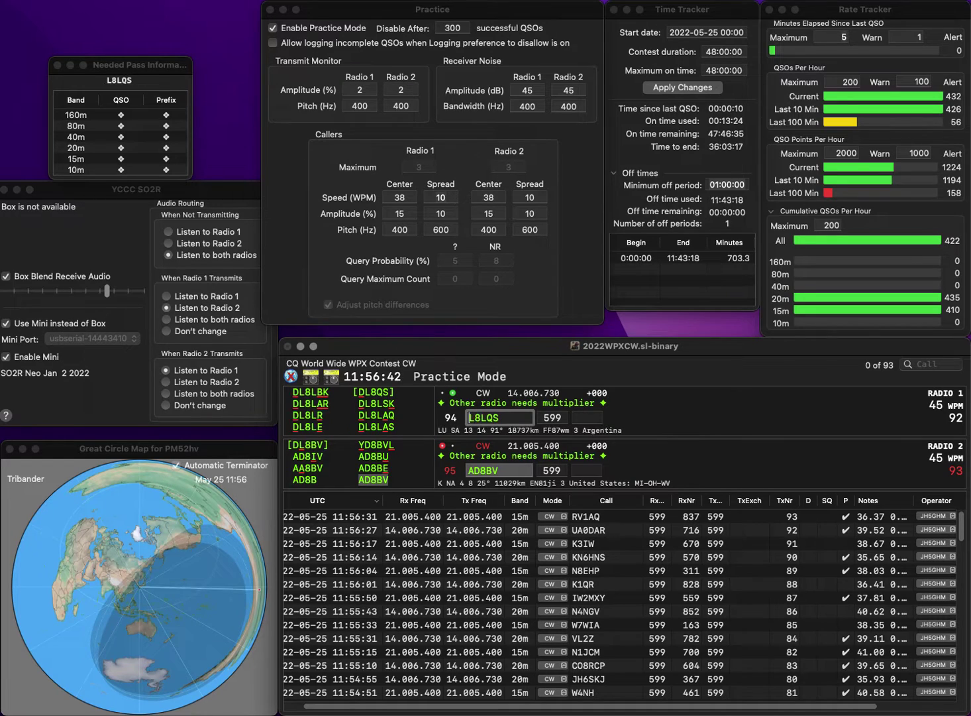
{"action": "type", "text": "SP"}
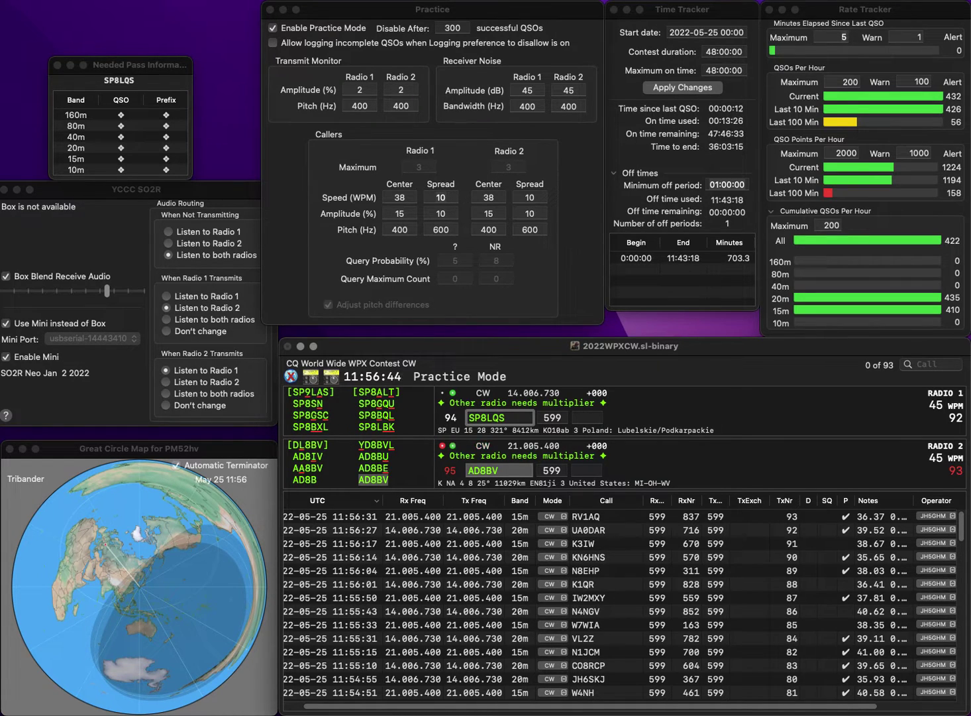
{"action": "key", "text": "Return"}
{"action": "type", "text": "3"}
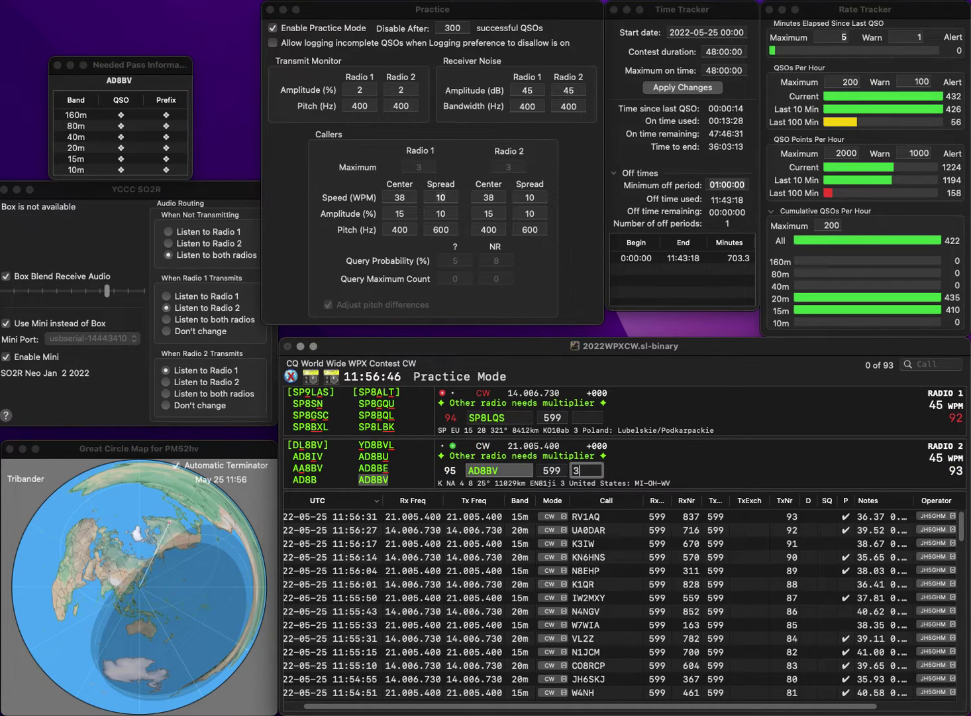
{"action": "type", "text": "20"}
{"action": "key", "text": "Return"}
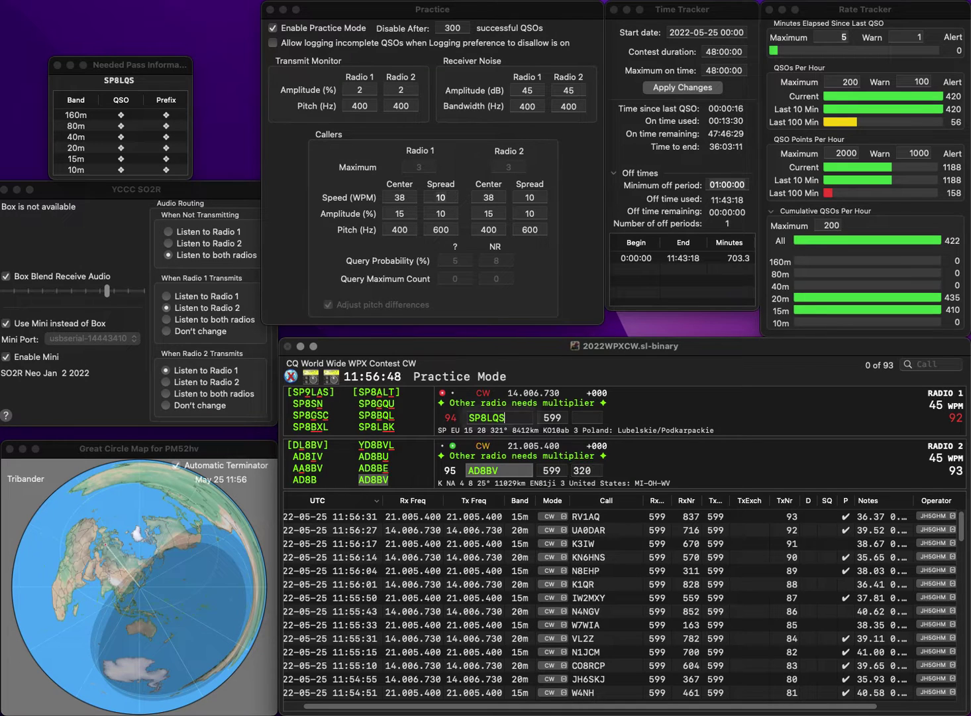
{"action": "key", "text": "BackSpace"}
{"action": "key", "text": "BackSpace"}
{"action": "key", "text": "BackSpace"}
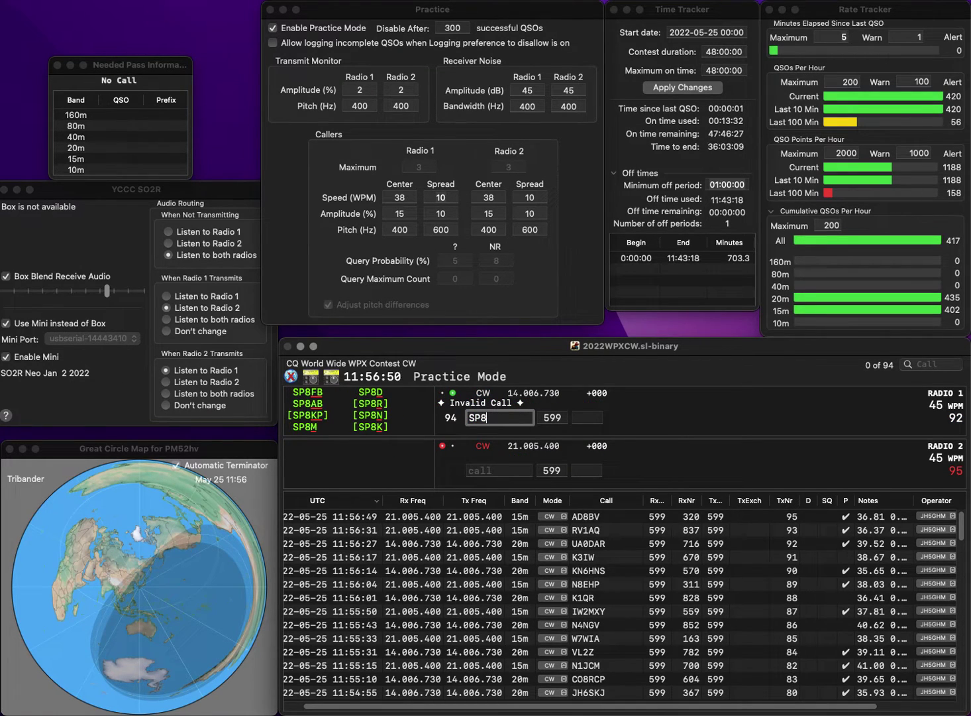
{"action": "key", "text": "BackSpace"}
{"action": "type", "text": "9RQH"}
{"action": "key", "text": "Return"}
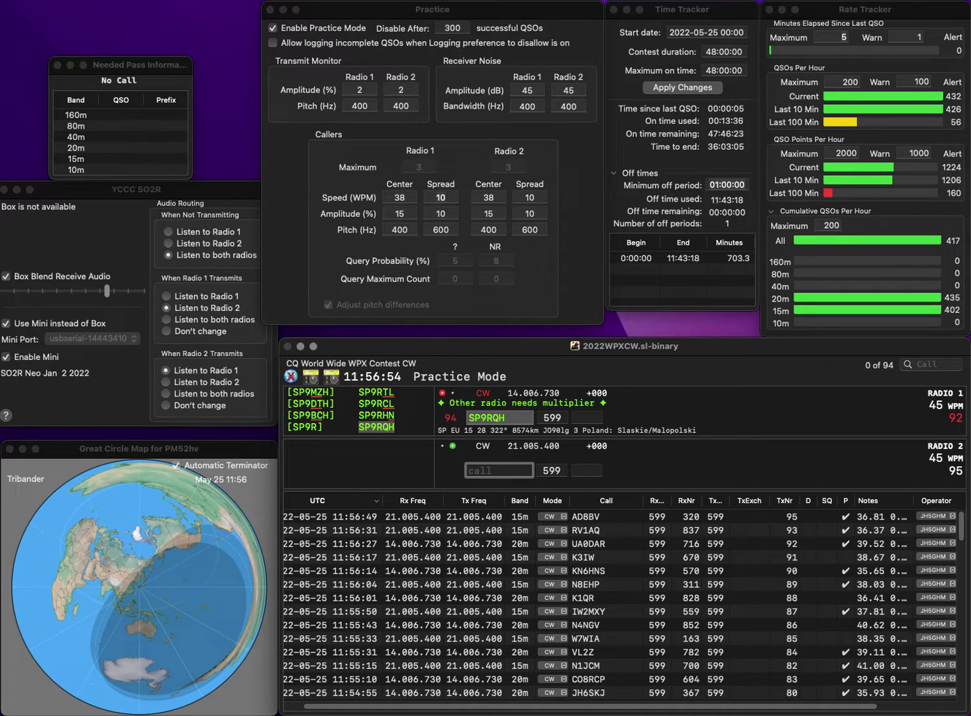
{"action": "type", "text": "KPW"}
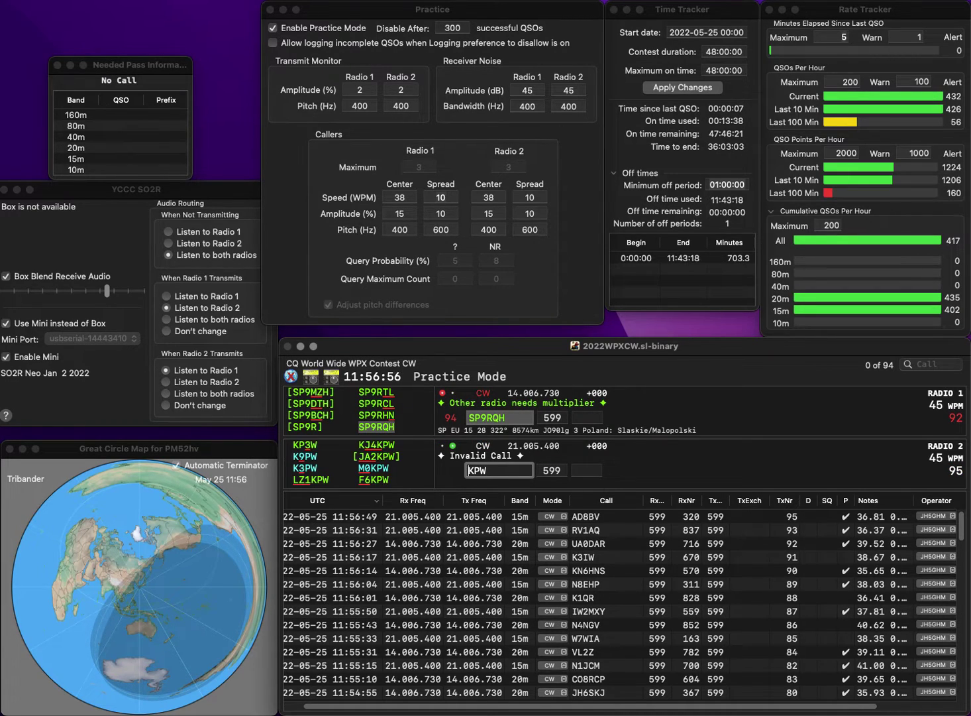
{"action": "key", "text": "Return"}
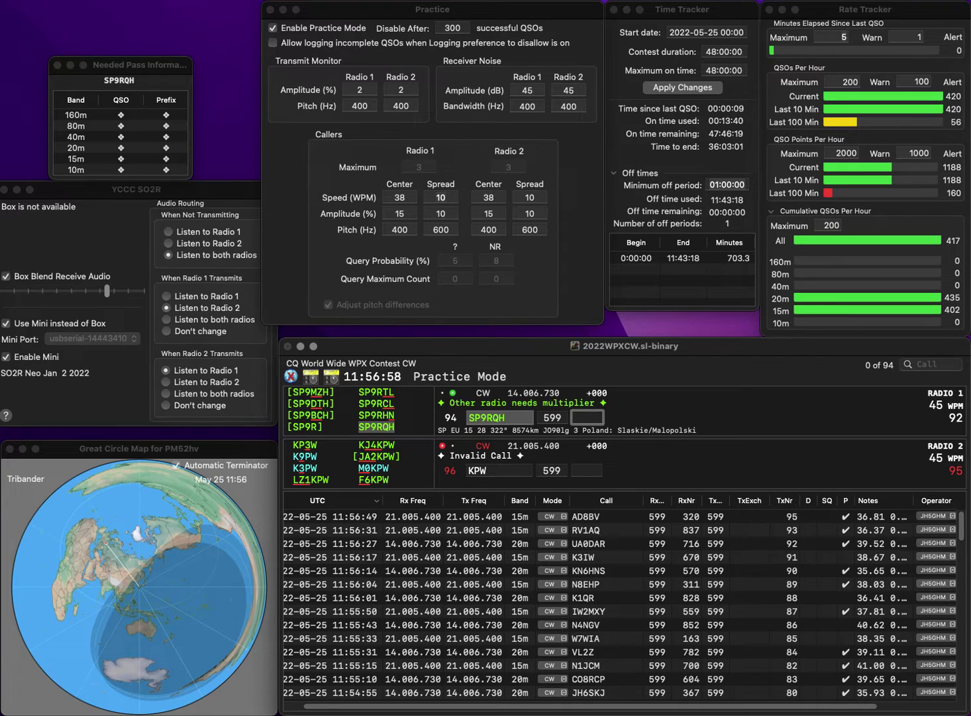
{"action": "key", "text": "Return"}
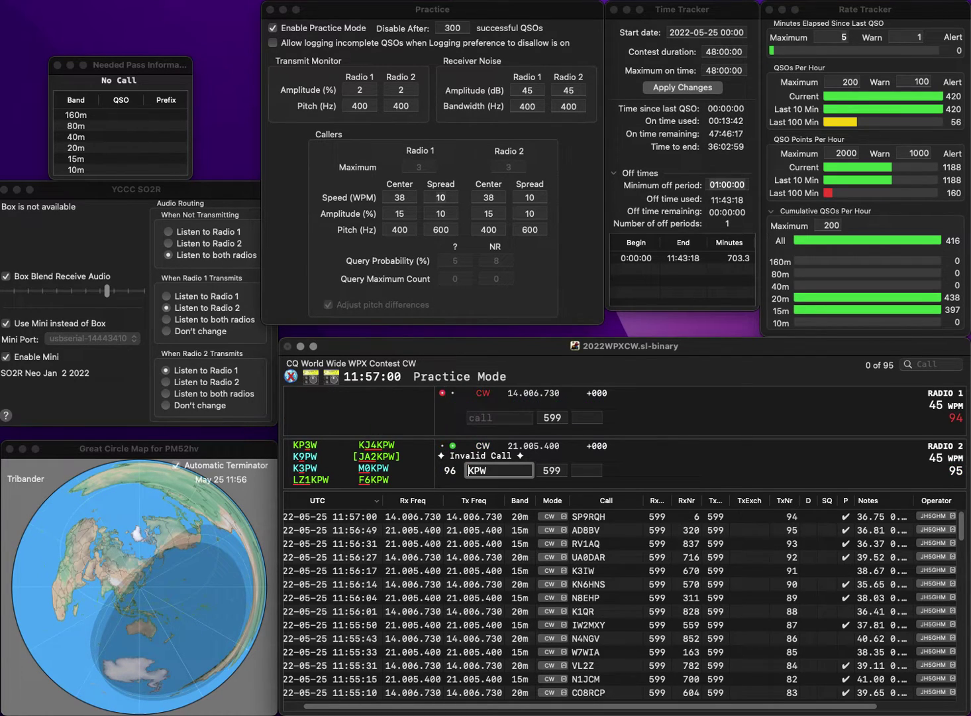
{"action": "type", "text": "M0"}
{"action": "key", "text": "Return"}
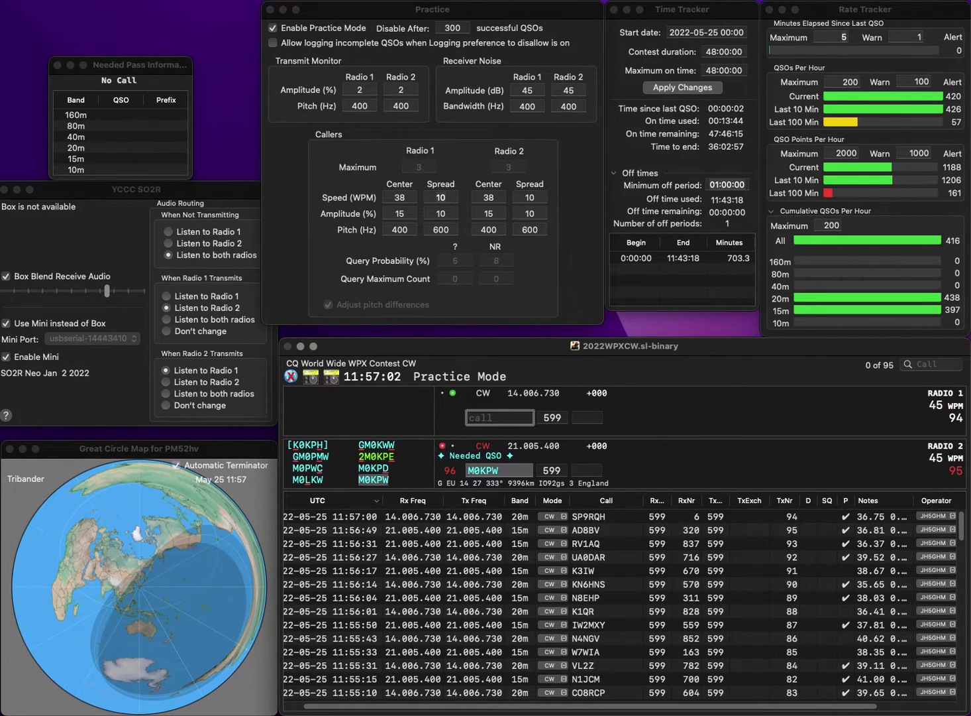
{"action": "type", "text": "K6TB"}
{"action": "key", "text": "Return"}
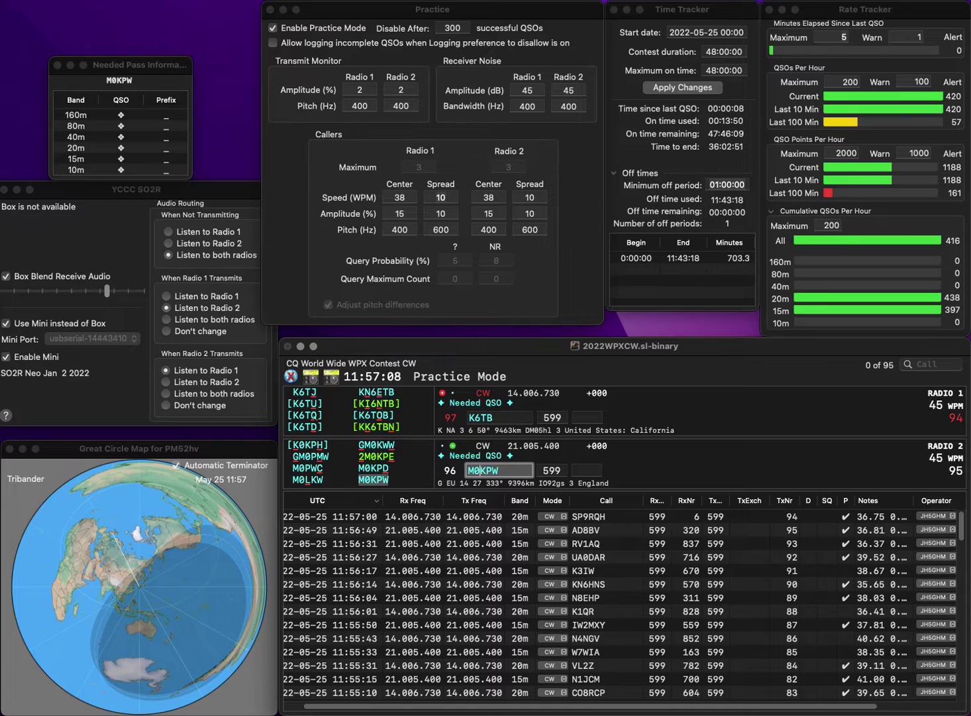
{"action": "key", "text": "Tab"}
{"action": "type", "text": "2"}
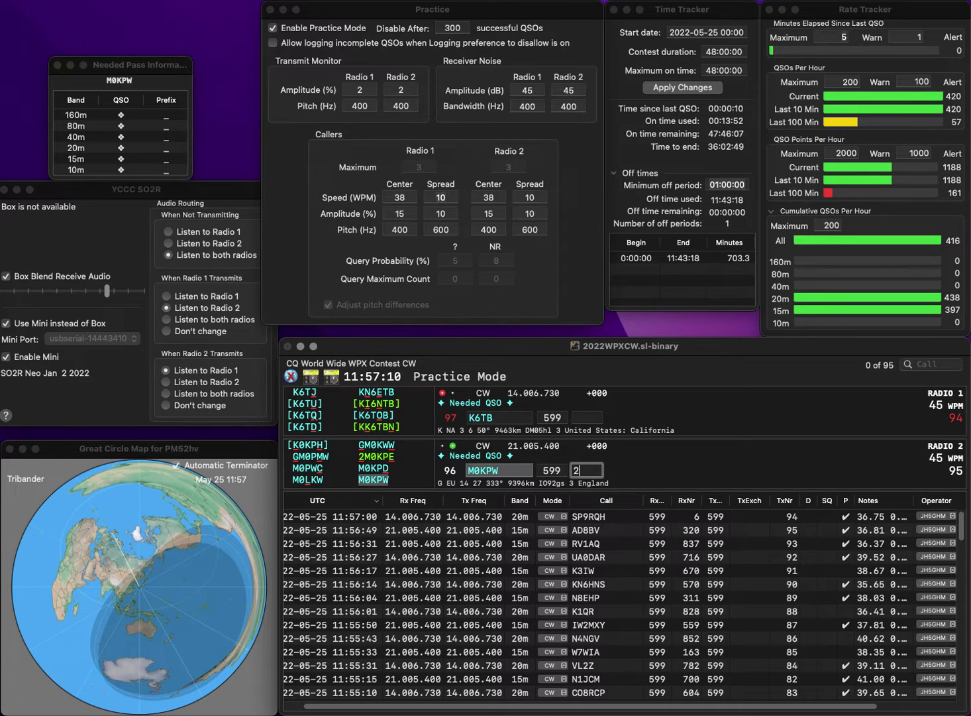
{"action": "type", "text": "64"}
{"action": "key", "text": "Return"}
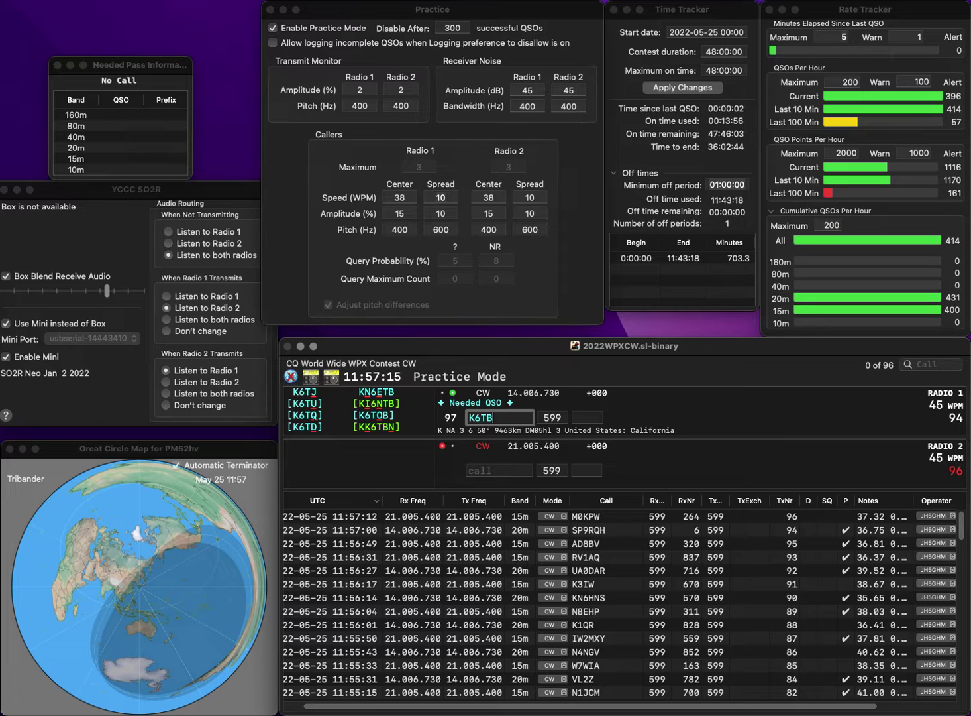
- Fix K6TB to K6TD, send KM4WUO, then log K6TD (350) and KM4WUO (243)
{"action": "key", "text": "BackSpace"}
{"action": "type", "text": "D"}
{"action": "key", "text": "Return"}
{"action": "type", "text": "KM4WUO"}
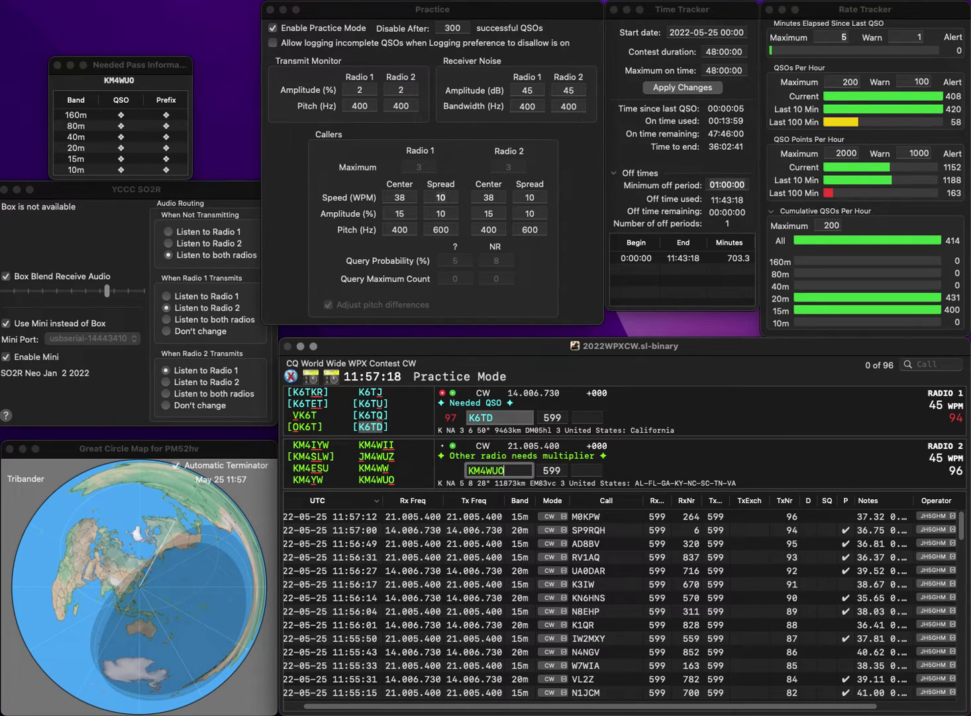
{"action": "key", "text": "Return"}
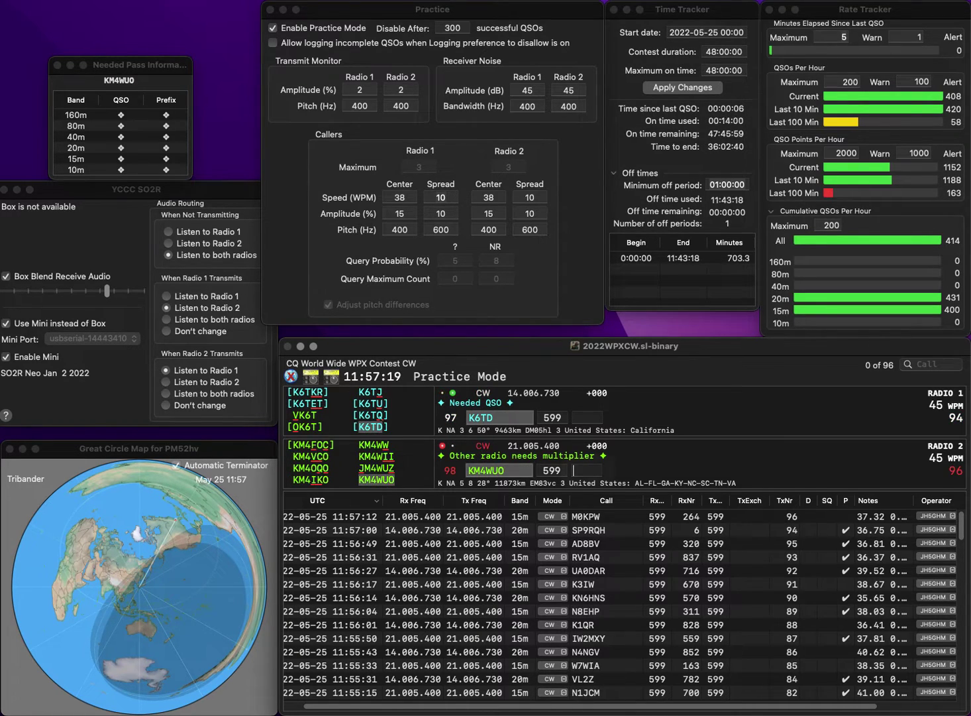
{"action": "type", "text": "35"}
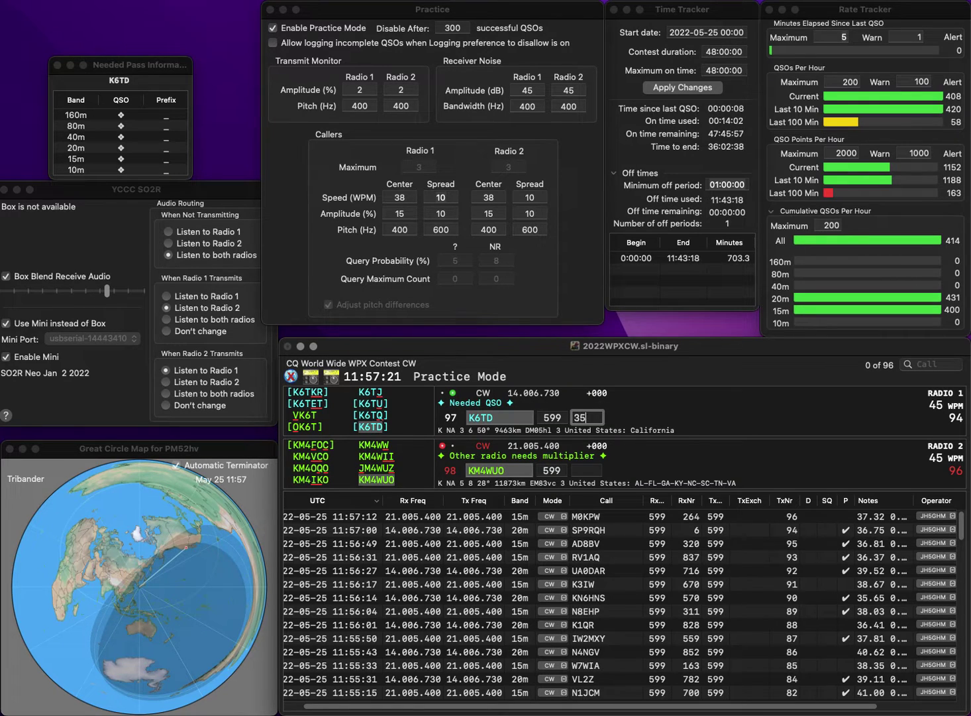
{"action": "type", "text": "0"}
{"action": "key", "text": "Return"}
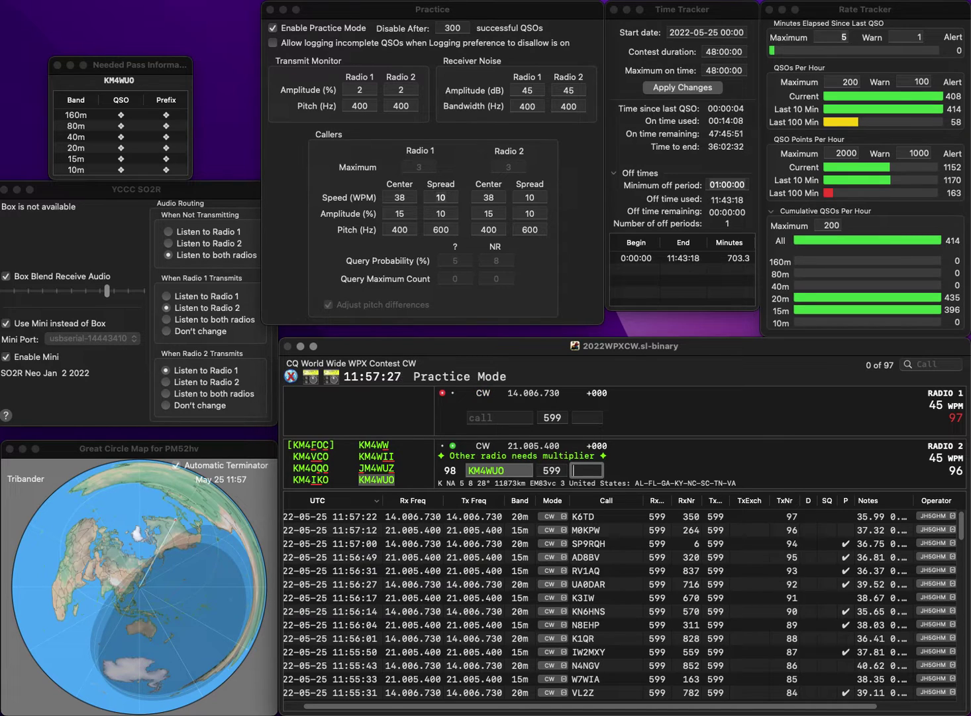
{"action": "type", "text": "3"}
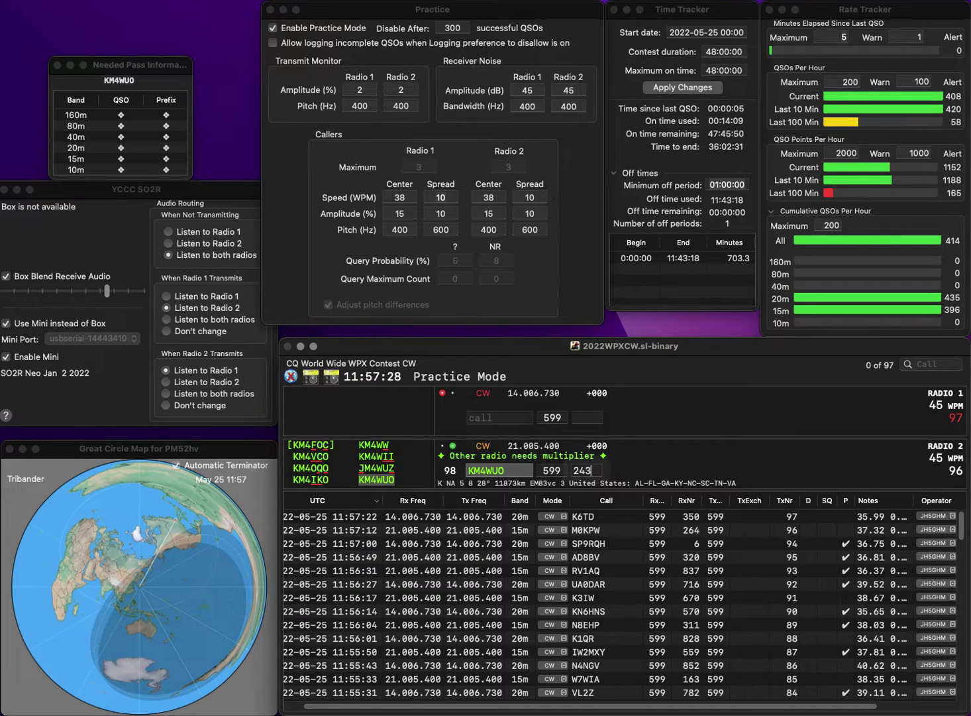
{"action": "key", "text": "Return"}
{"action": "type", "text": "OH"}
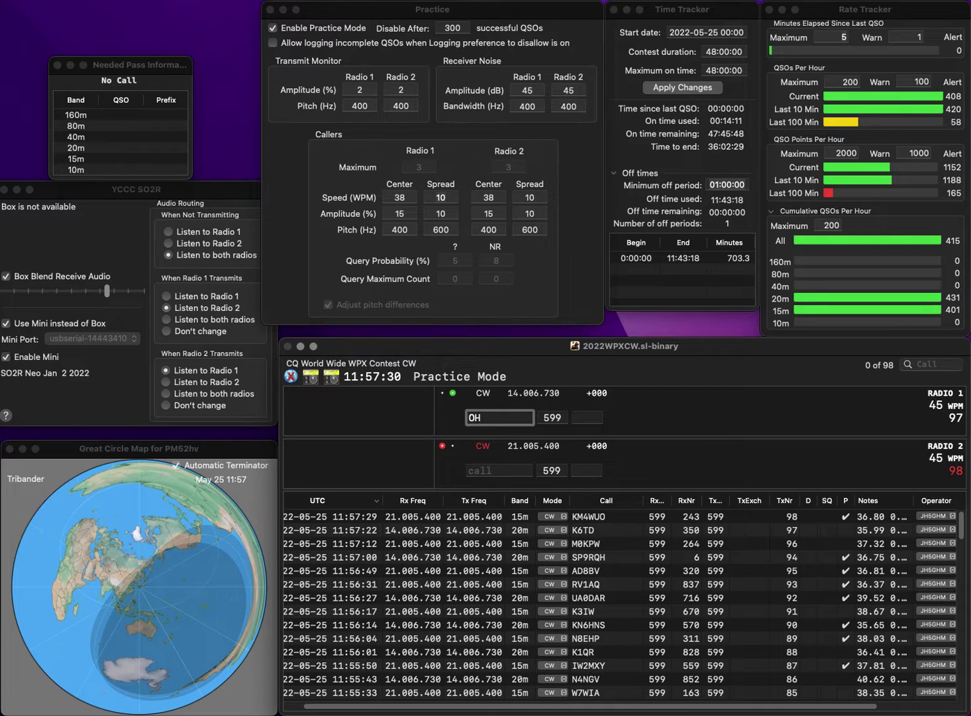
{"action": "type", "text": "8DJ"}
{"action": "key", "text": "Return"}
{"action": "type", "text": "IV"}
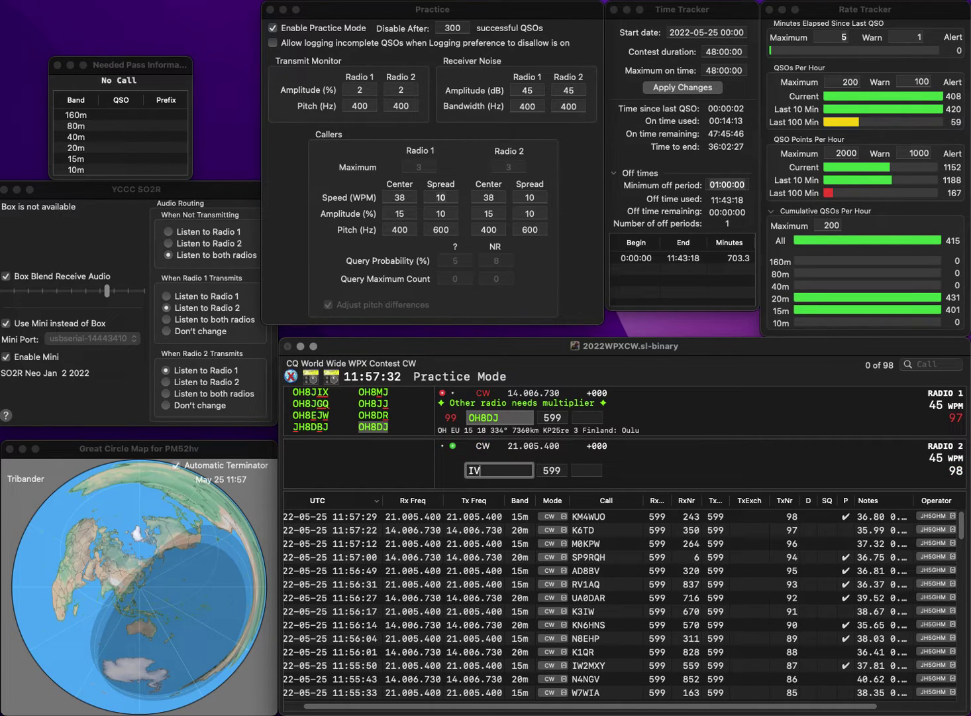
{"action": "type", "text": "3NUN"}
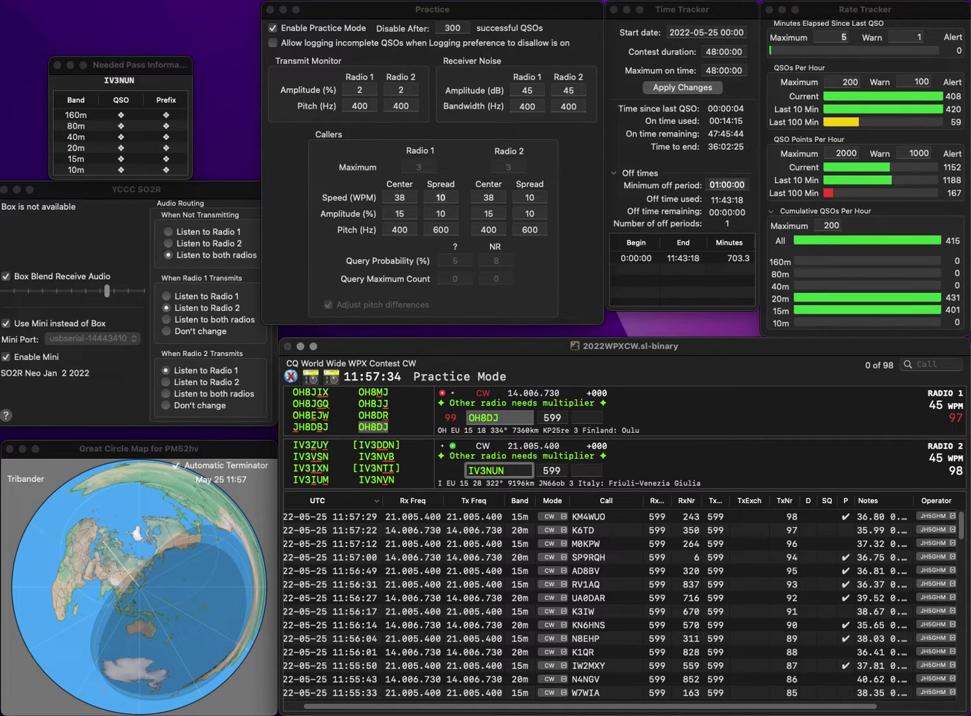
{"action": "key", "text": "BackSpace"}
{"action": "key", "text": "BackSpace"}
{"action": "type", "text": "VN"}
{"action": "key", "text": "Return"}
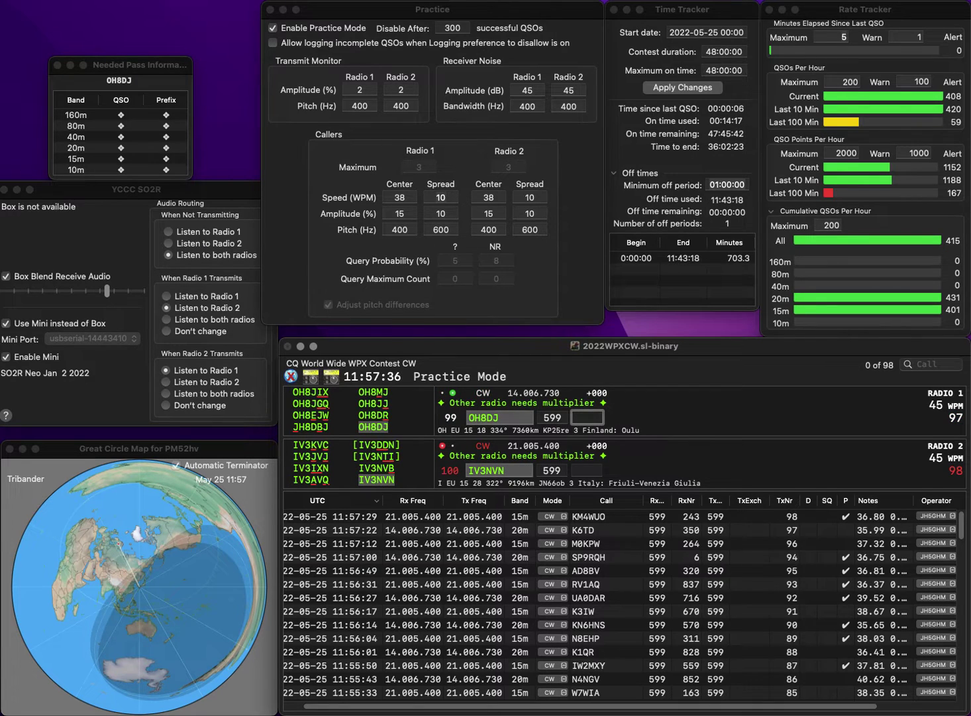
{"action": "type", "text": "4"}
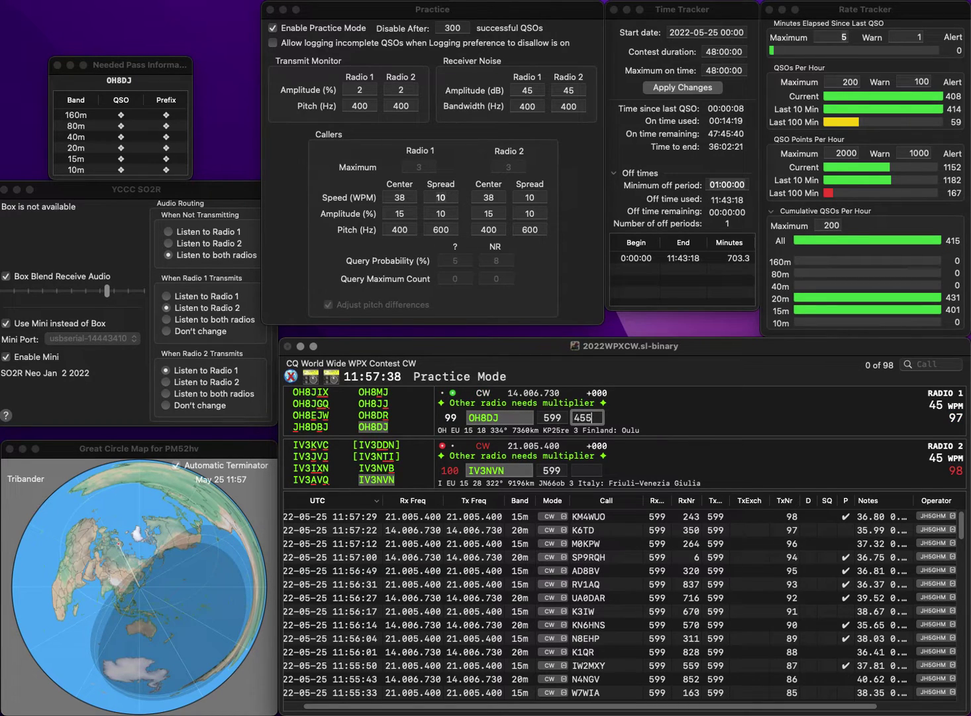
{"action": "type", "text": "55"}
{"action": "key", "text": "Return"}
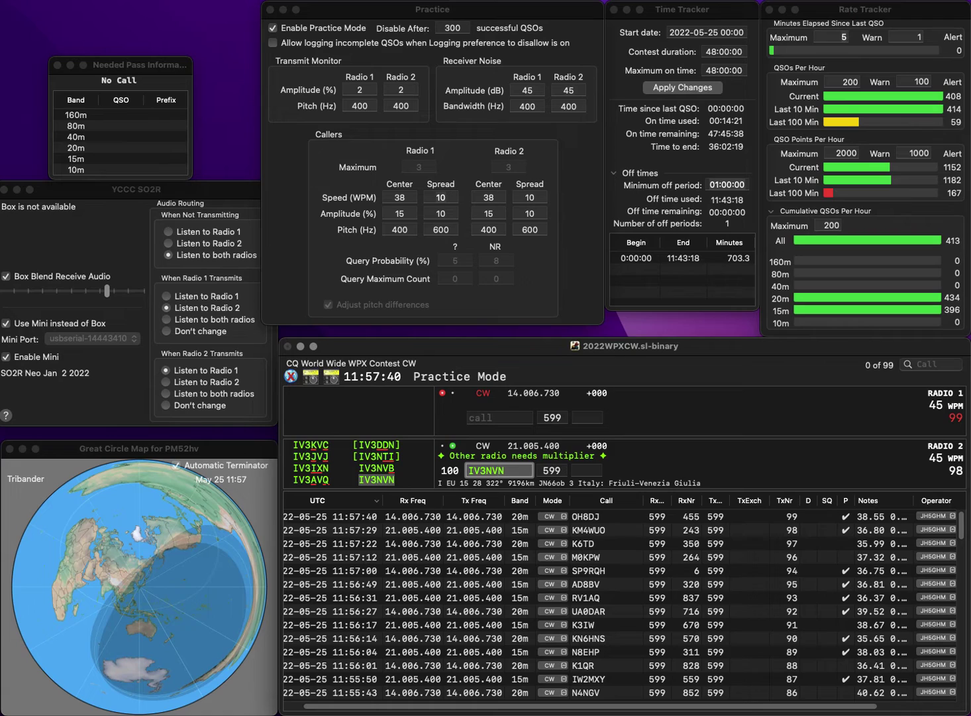
{"action": "type", "text": "77"}
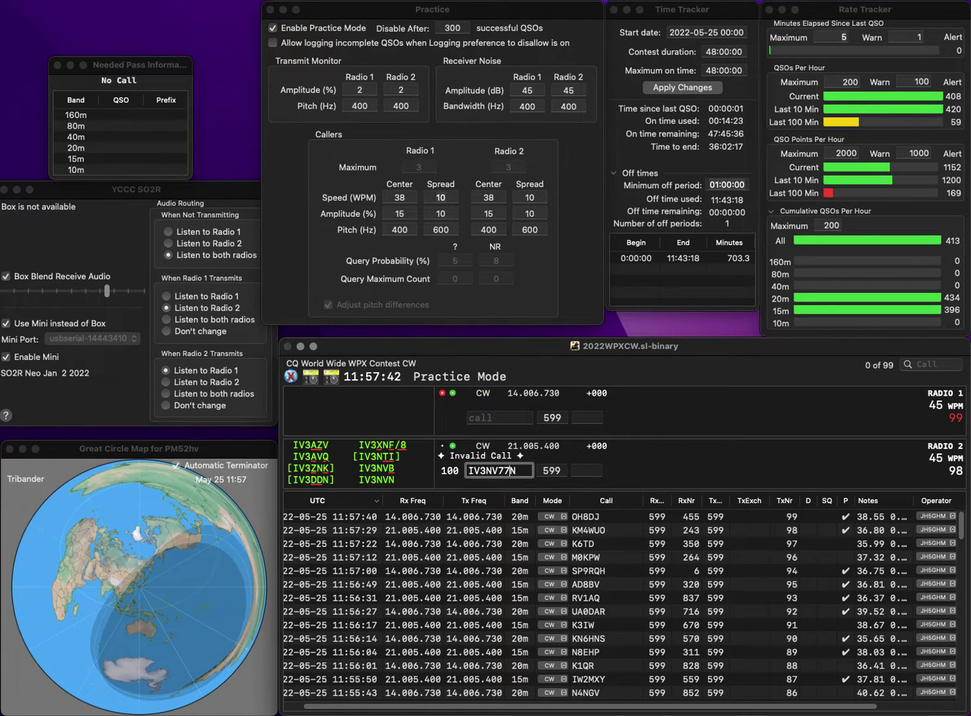
{"action": "key", "text": "BackSpace"}
{"action": "key", "text": "BackSpace"}
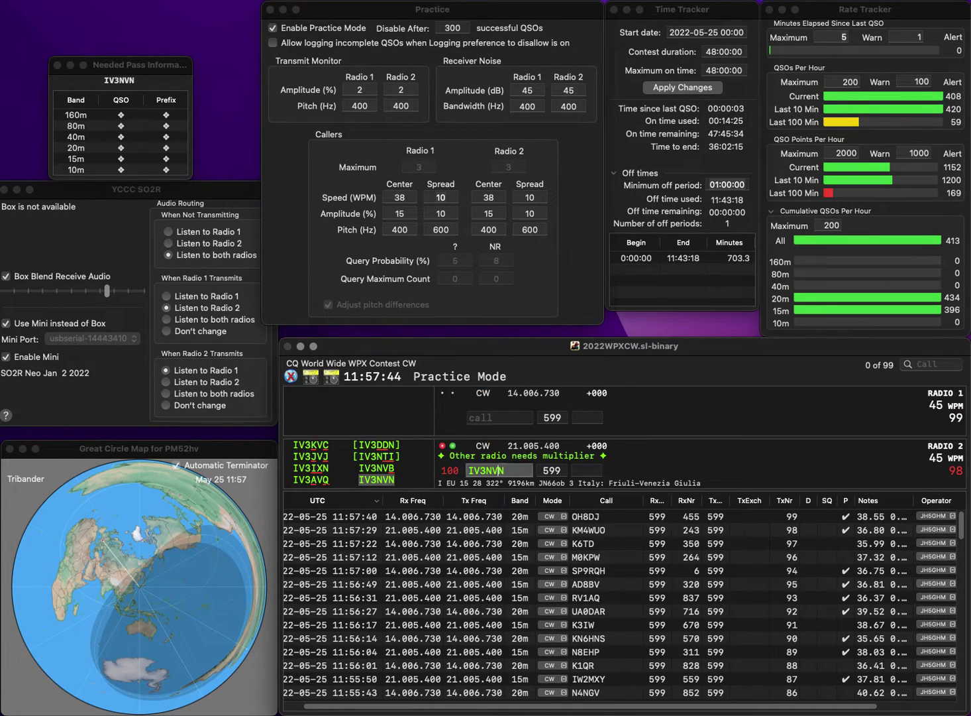
{"action": "key", "text": "space"}
{"action": "type", "text": "773"}
{"action": "key", "text": "Return"}
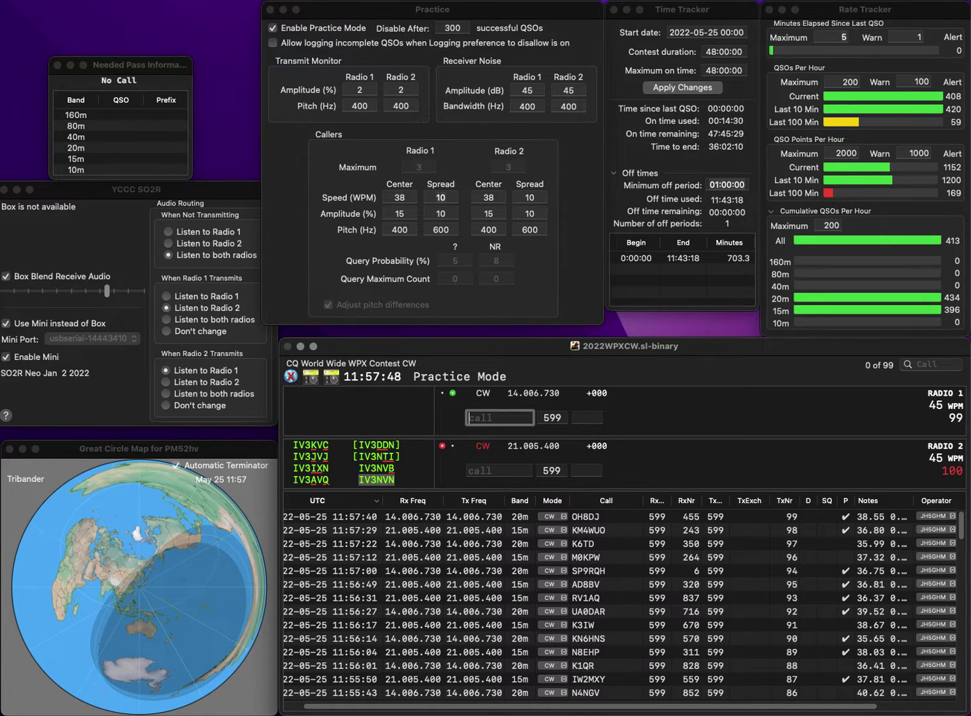
- Send PA1MOS on Radio 1 and NA7U on Radio 2, then log PA1MOS
{"action": "type", "text": "PA1"}
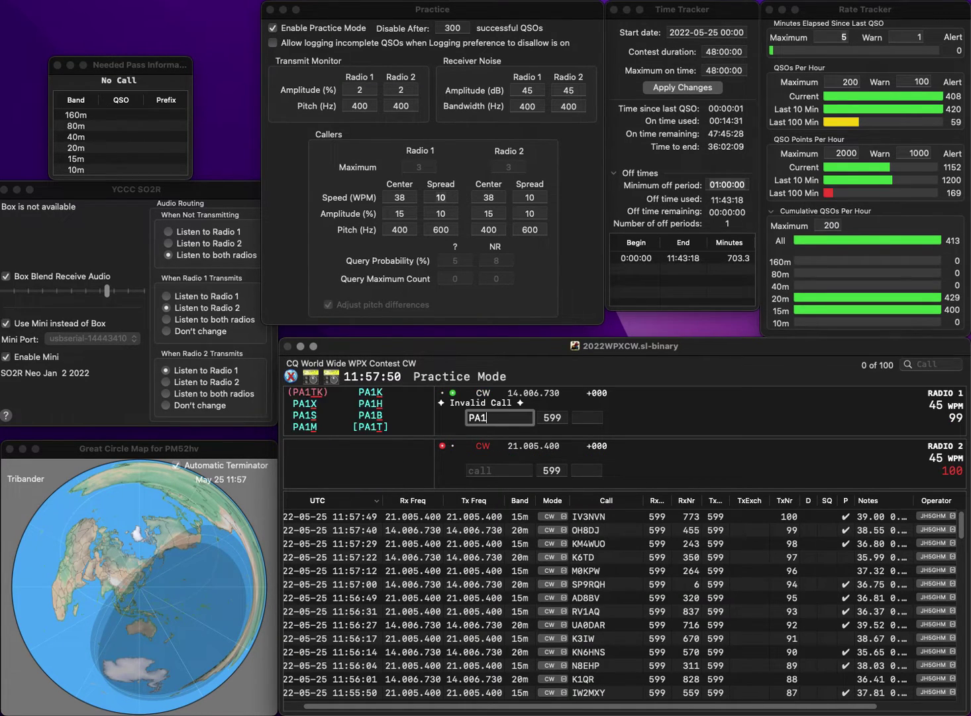
{"action": "type", "text": "MOS"}
{"action": "key", "text": "Return"}
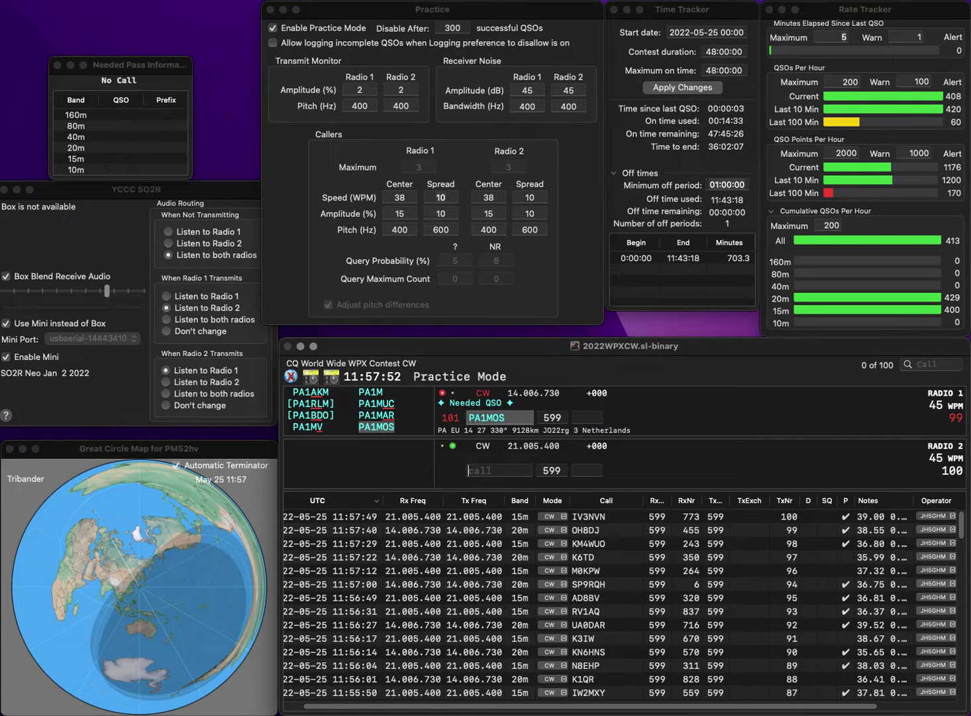
{"action": "type", "text": "A7U"}
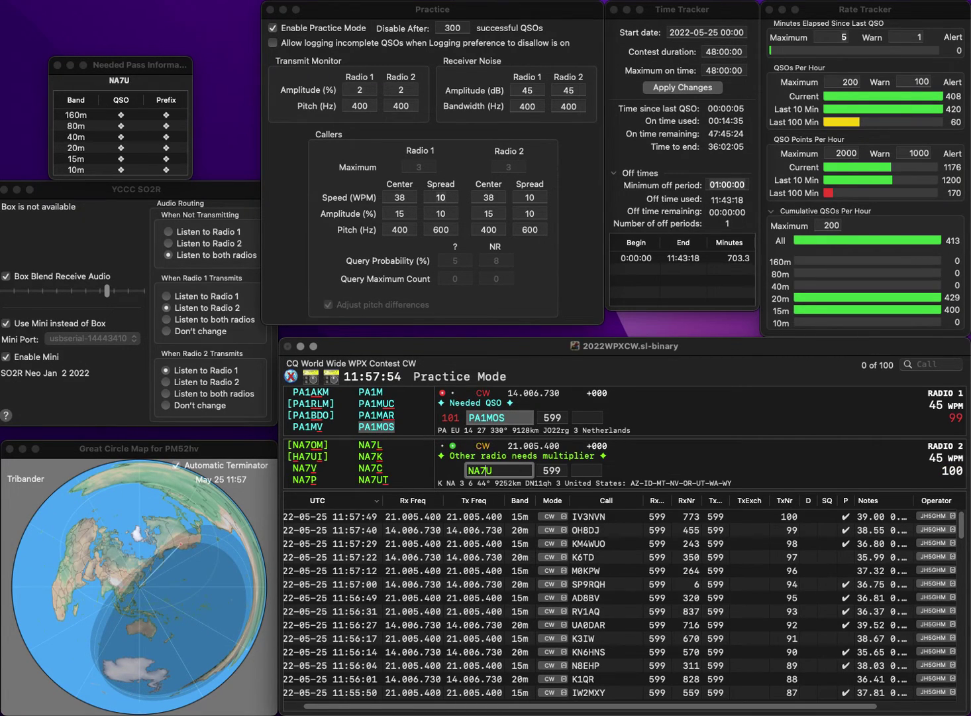
{"action": "key", "text": "Return"}
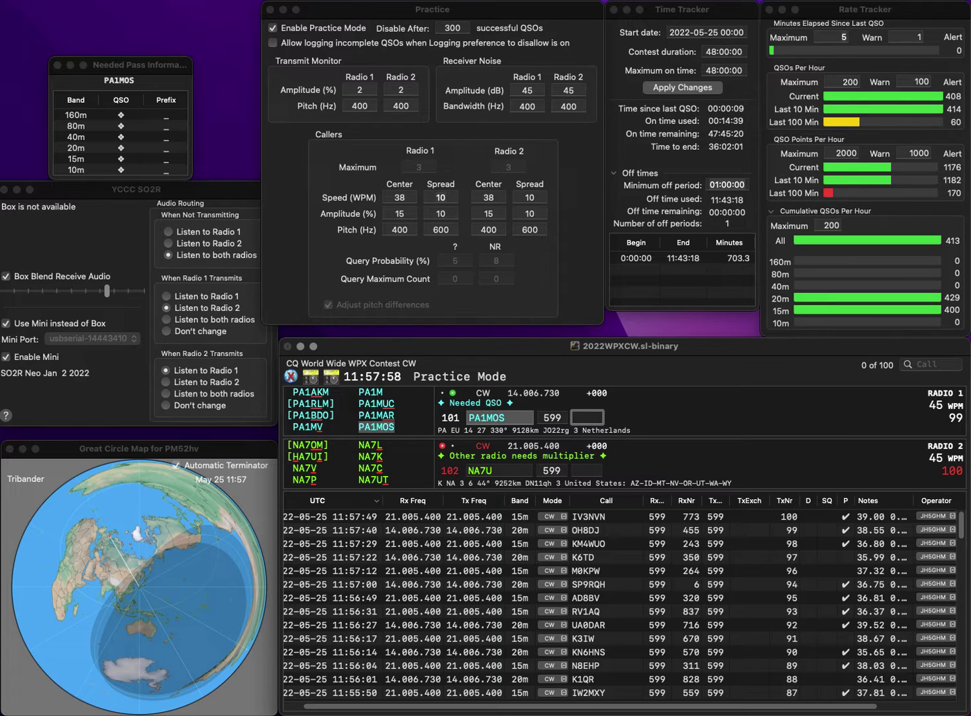
{"action": "type", "text": "1"}
{"action": "key", "text": "Return"}
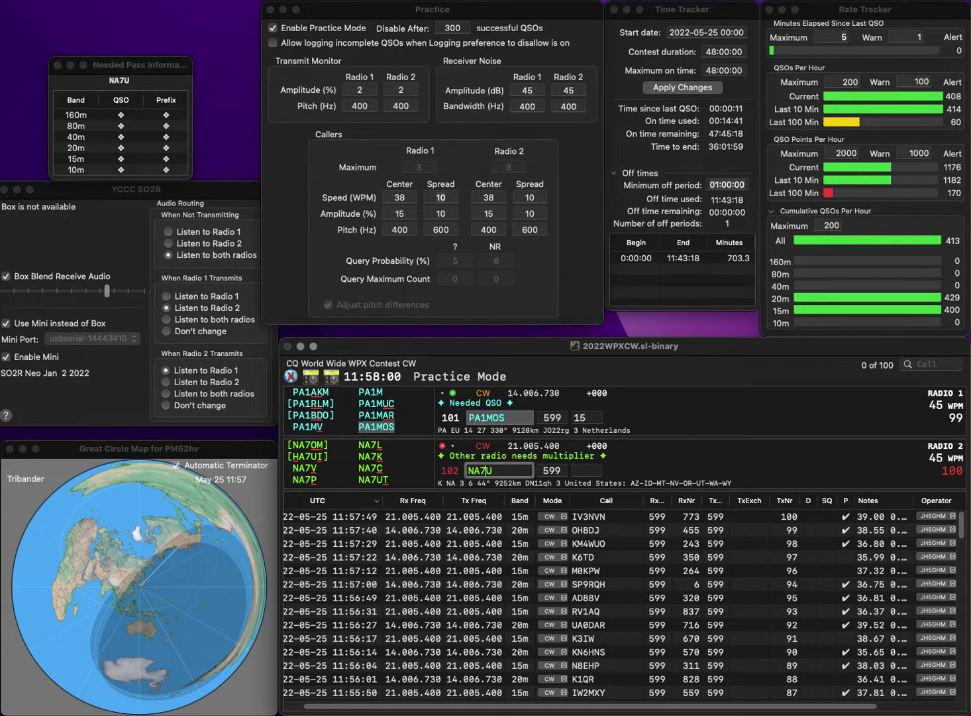
- Correct the Radio 2 call from NA7U to NW8U and send it
{"action": "key", "text": "Left"}
{"action": "key", "text": "Left"}
{"action": "key", "text": "BackSpace"}
{"action": "type", "text": "W"}
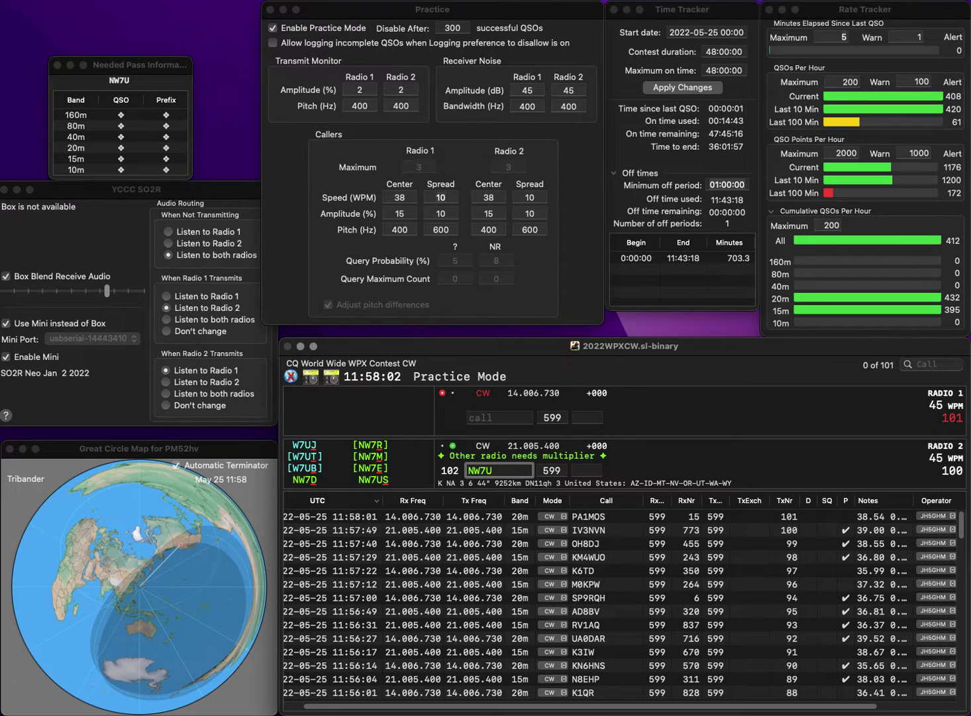
{"action": "key", "text": "Right"}
{"action": "key", "text": "BackSpace"}
{"action": "type", "text": "8"}
{"action": "key", "text": "Return"}
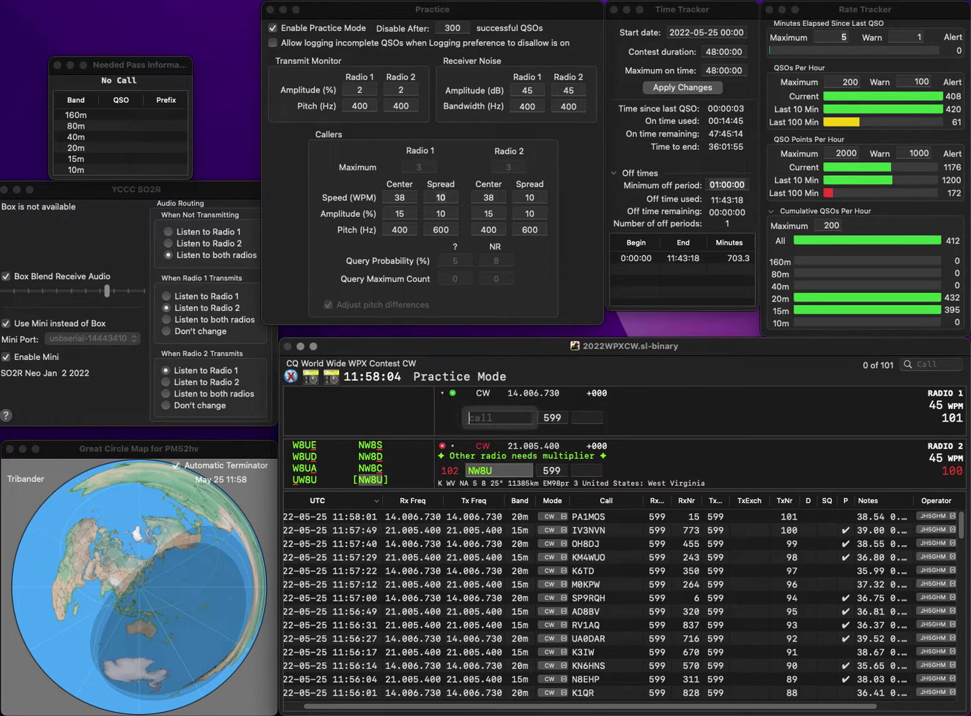
{"action": "type", "text": "AT"}
{"action": "key", "text": "Left"}
{"action": "key", "text": "Left"}
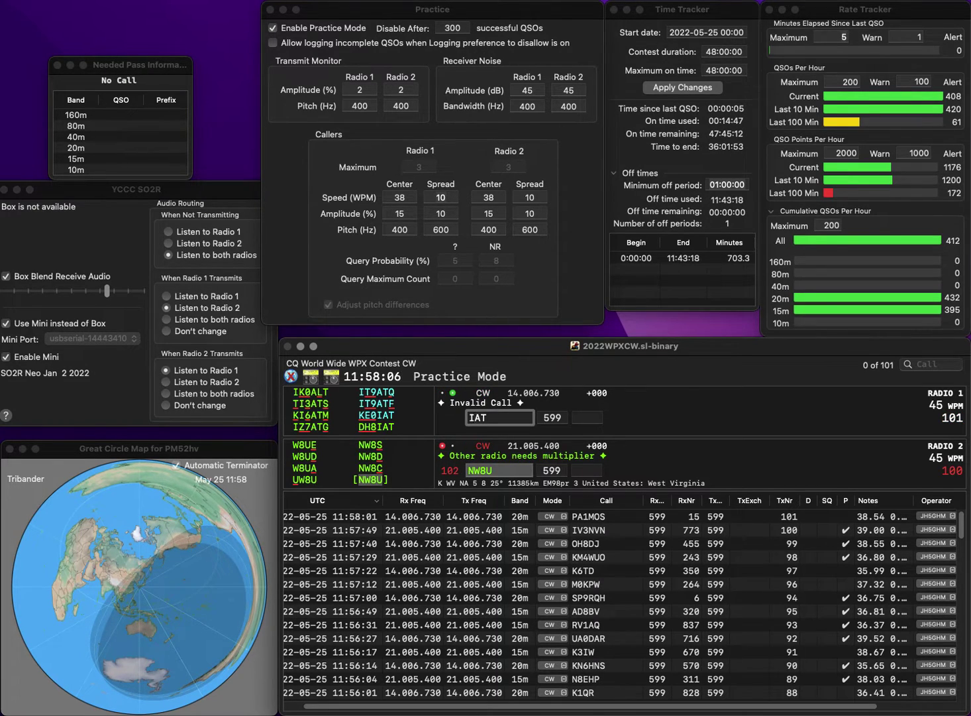
{"action": "type", "text": "W9"}
{"action": "key", "text": "End"}
{"action": "type", "text": "I"}
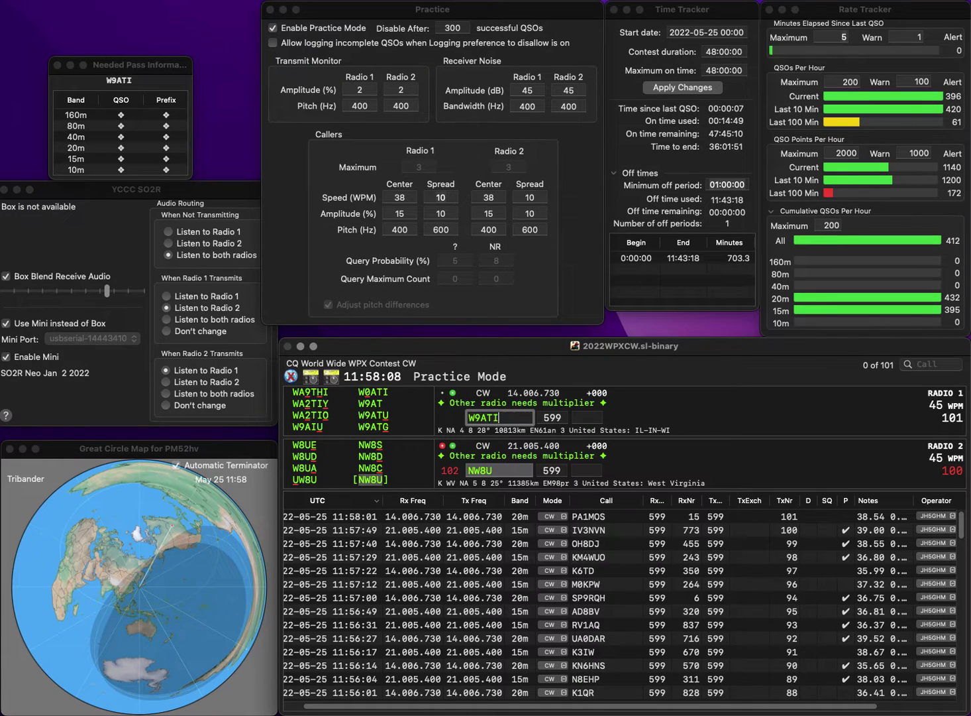
{"action": "key", "text": "BackSpace"}
{"action": "type", "text": "0"}
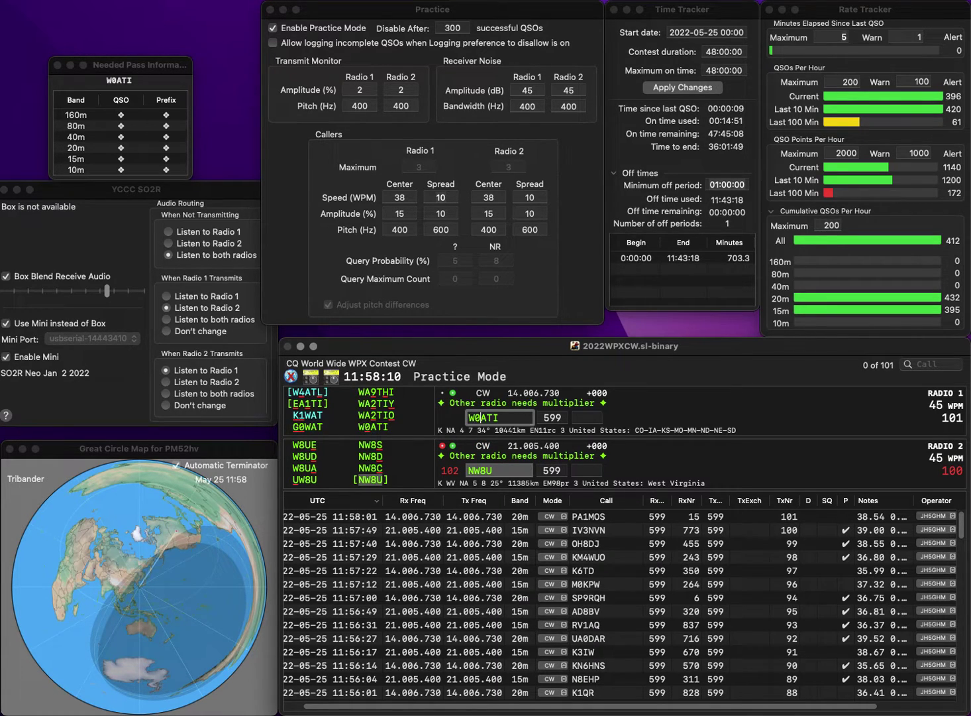
{"action": "key", "text": "Return"}
{"action": "type", "text": "52"}
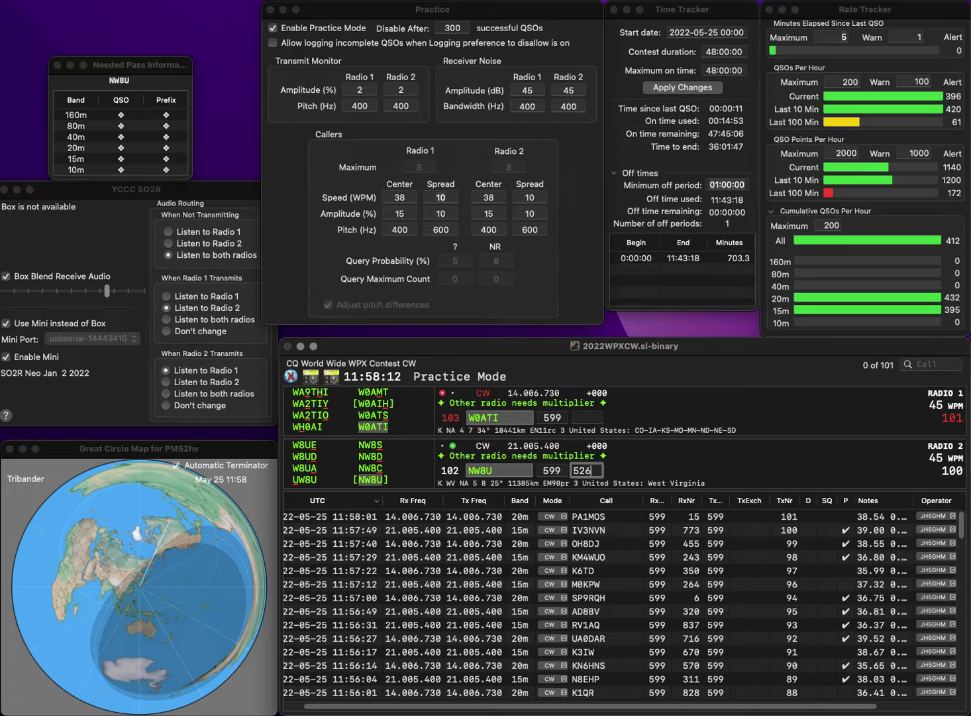
{"action": "type", "text": "6"}
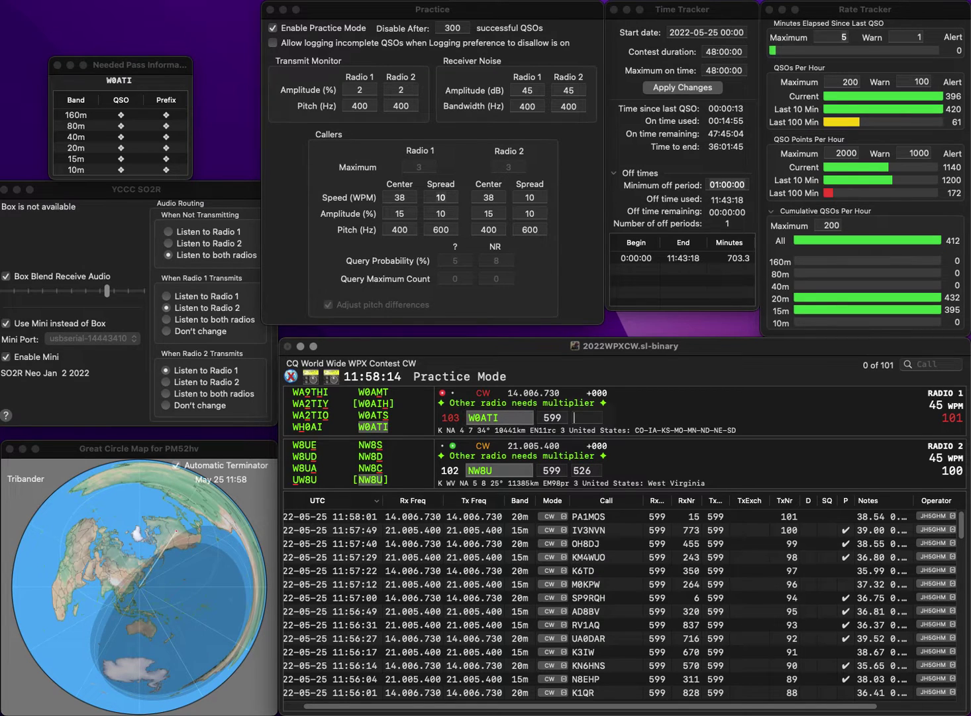
{"action": "key", "text": "Return"}
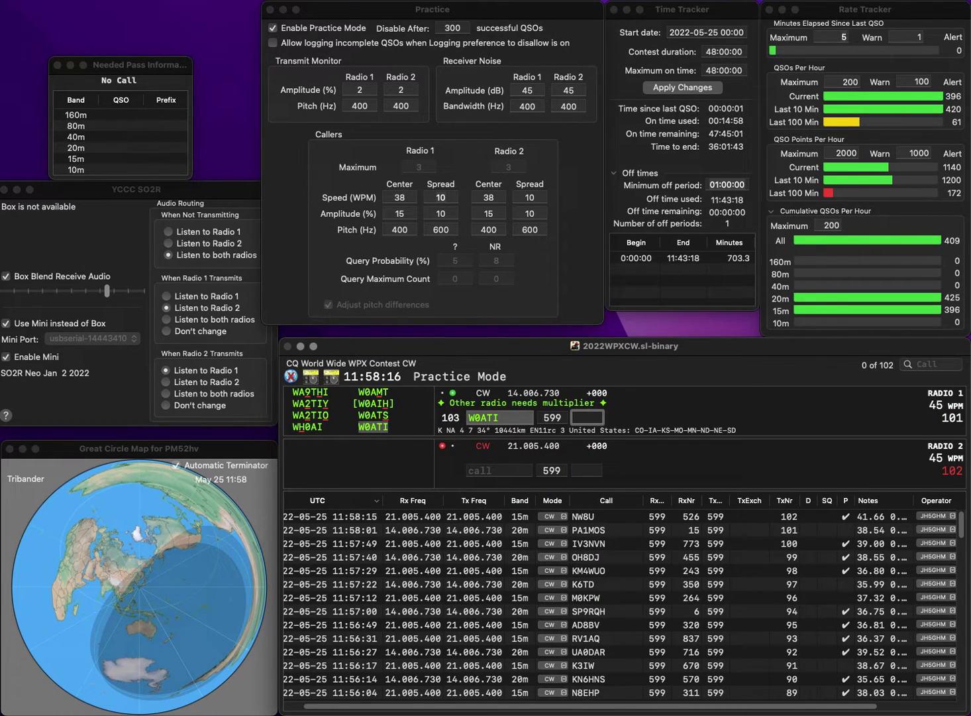
- Correct Radio 1's call to W0ATS and send R7GU on Radio 2
{"action": "key", "text": "space"}
{"action": "key", "text": "BackSpace"}
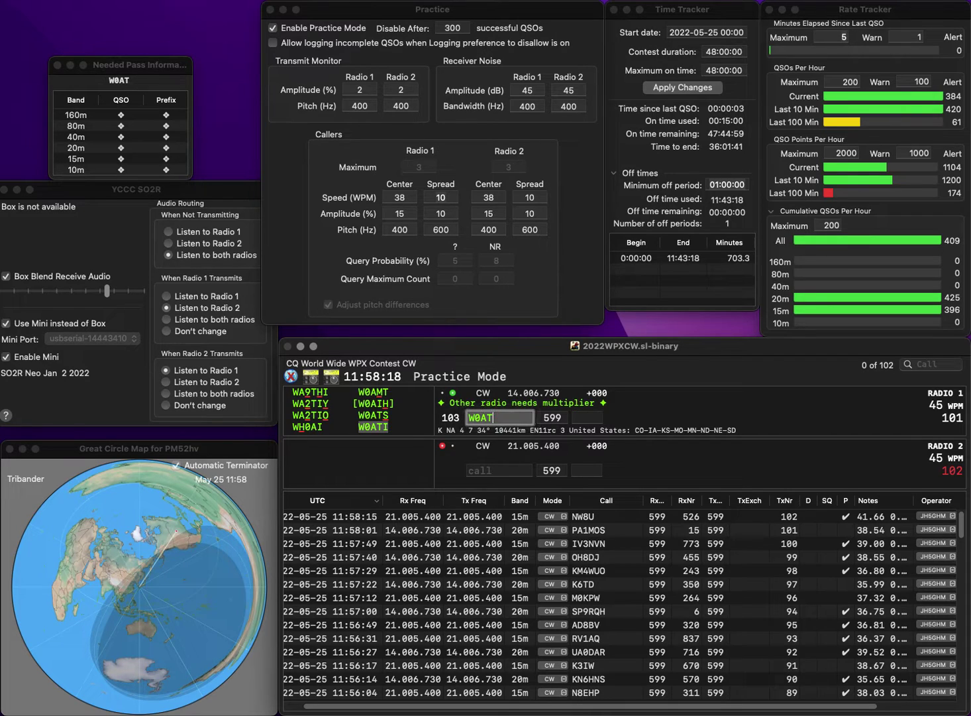
{"action": "type", "text": "S"}
{"action": "key", "text": "Return"}
{"action": "type", "text": "RZ"}
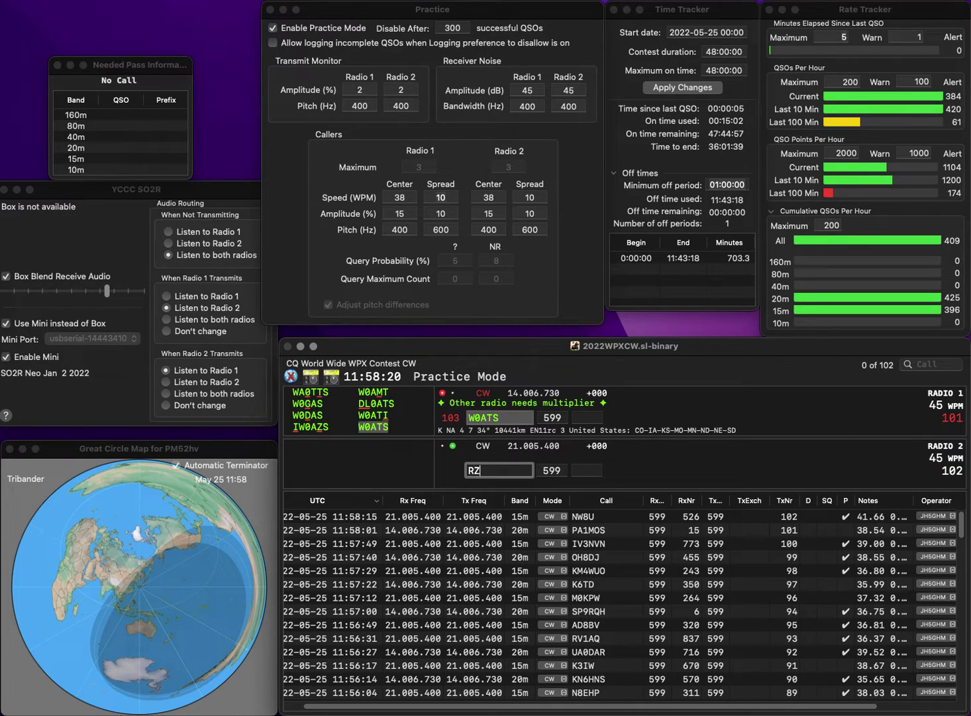
{"action": "type", "text": "GU"}
{"action": "key", "text": "Left"}
{"action": "key", "text": "Left"}
{"action": "key", "text": "BackSpace"}
{"action": "type", "text": "7"}
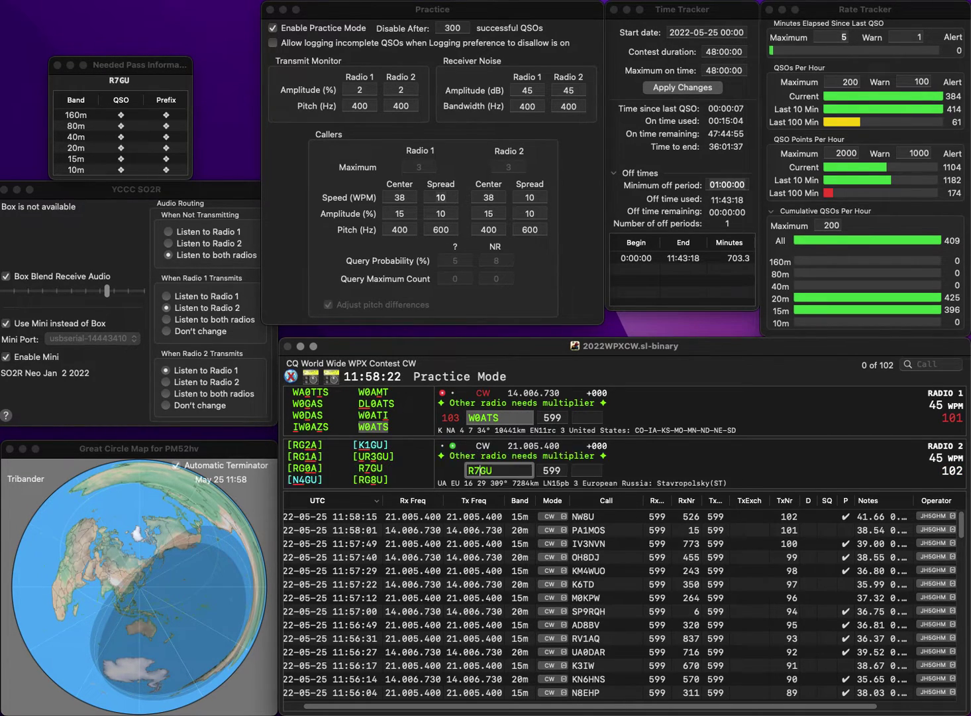
{"action": "key", "text": "Return"}
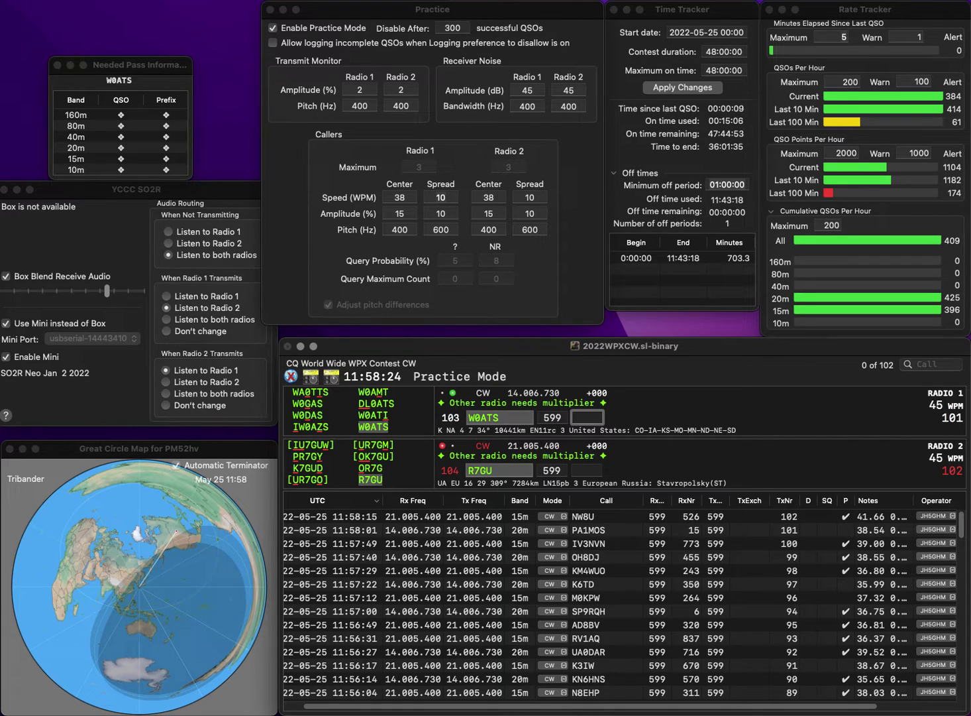
- Log W0ATS with number 983 and R7GU with number 665
{"action": "type", "text": "983"}
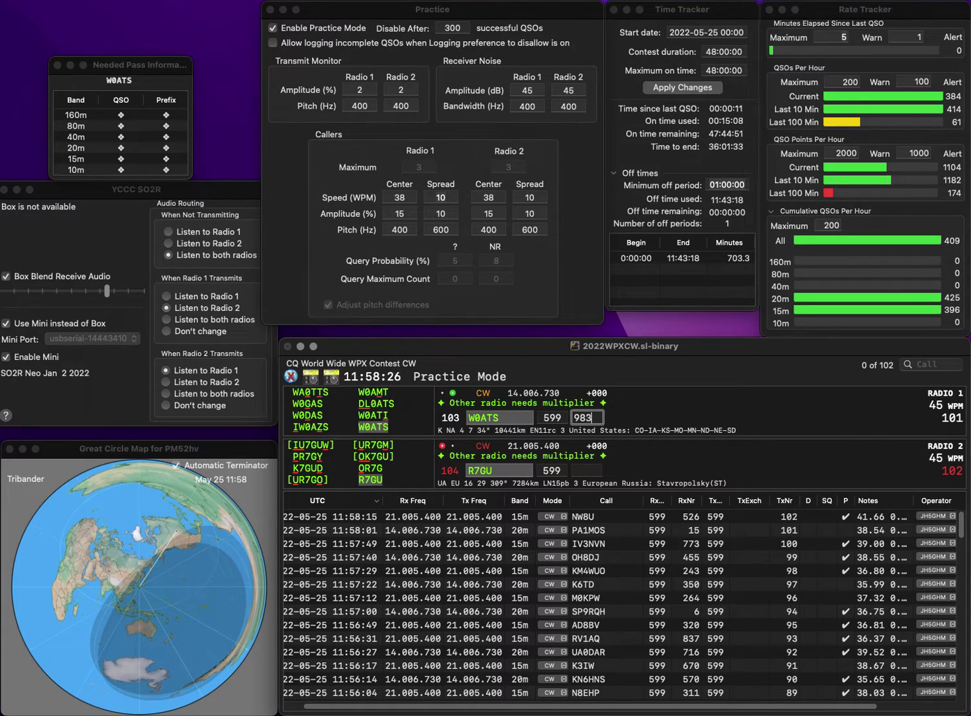
{"action": "key", "text": "Return"}
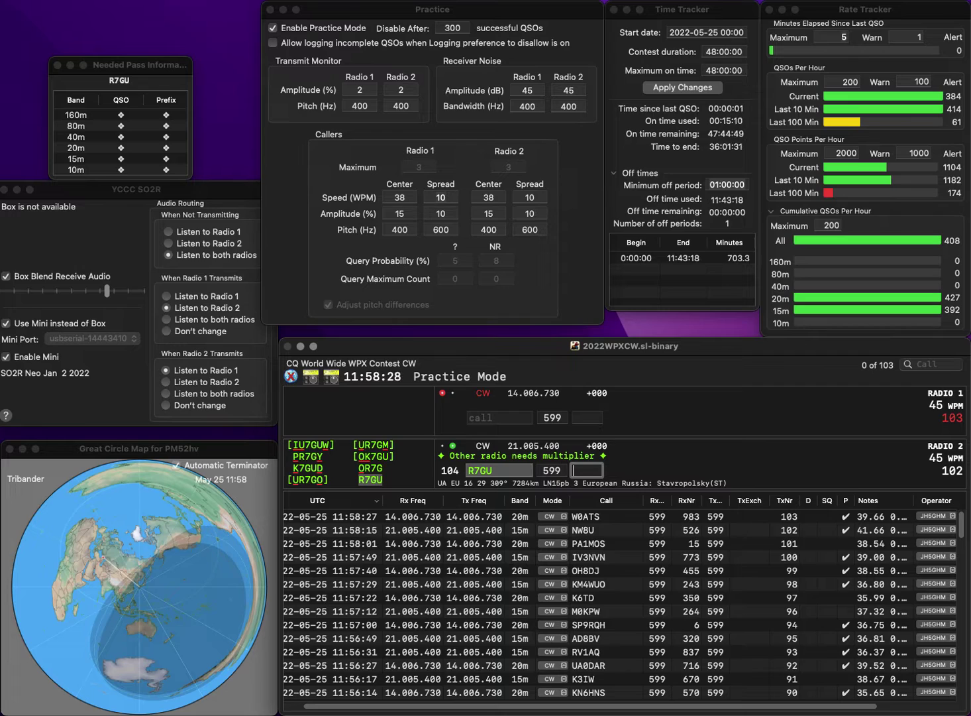
{"action": "type", "text": "665"}
{"action": "key", "text": "Return"}
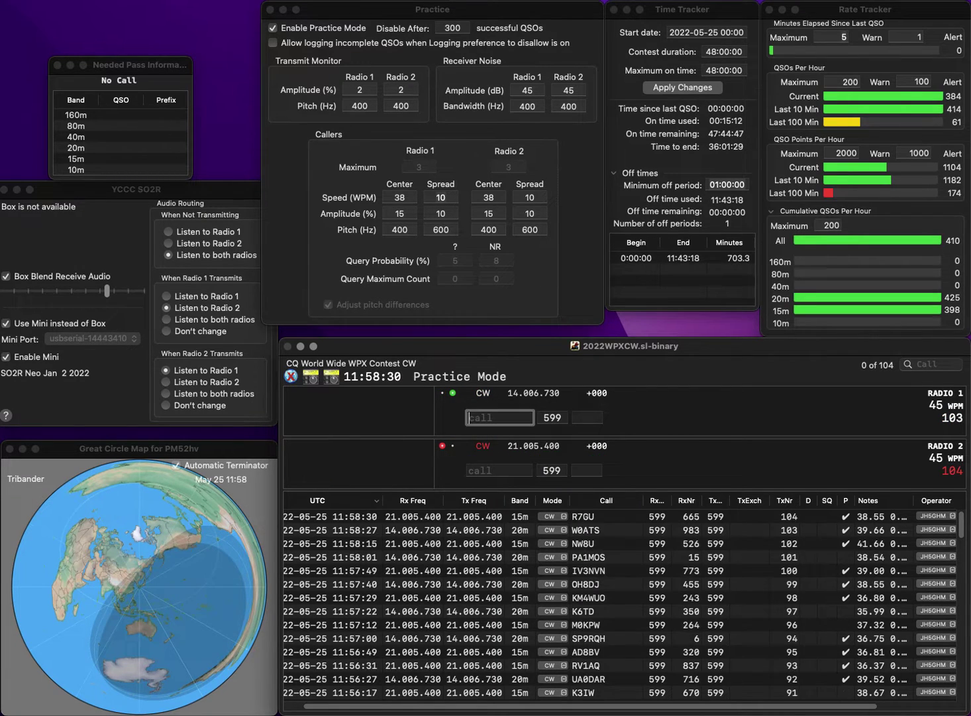
- Send R5QQ on Radio 1 and RP77 on Radio 2, then log R5QQ with 62
{"action": "type", "text": "R5QQ"}
{"action": "key", "text": "Return"}
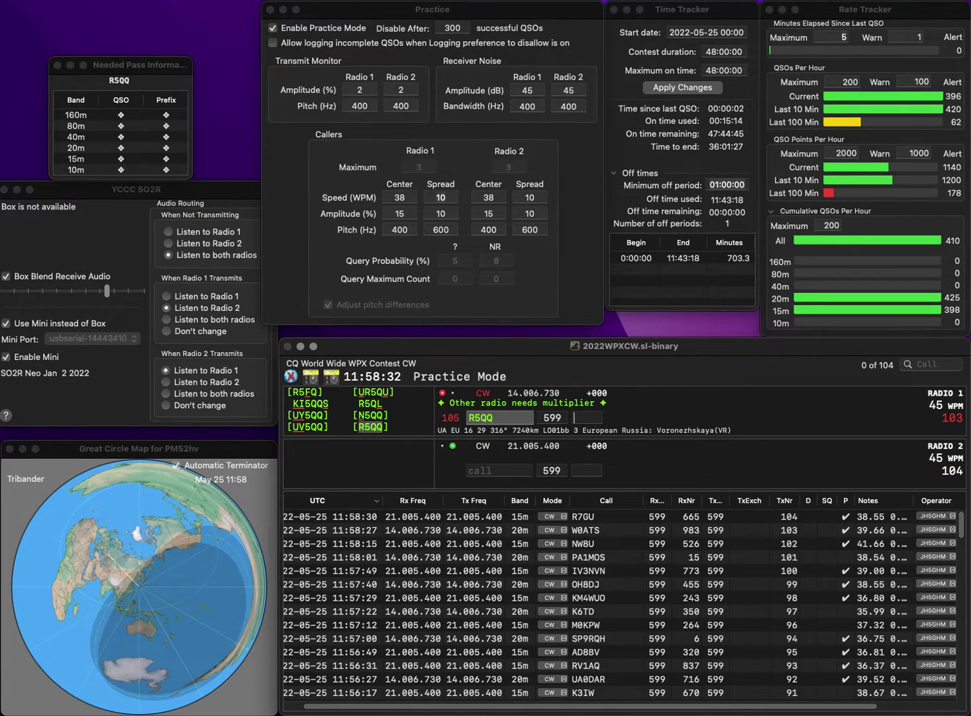
{"action": "type", "text": "P"}
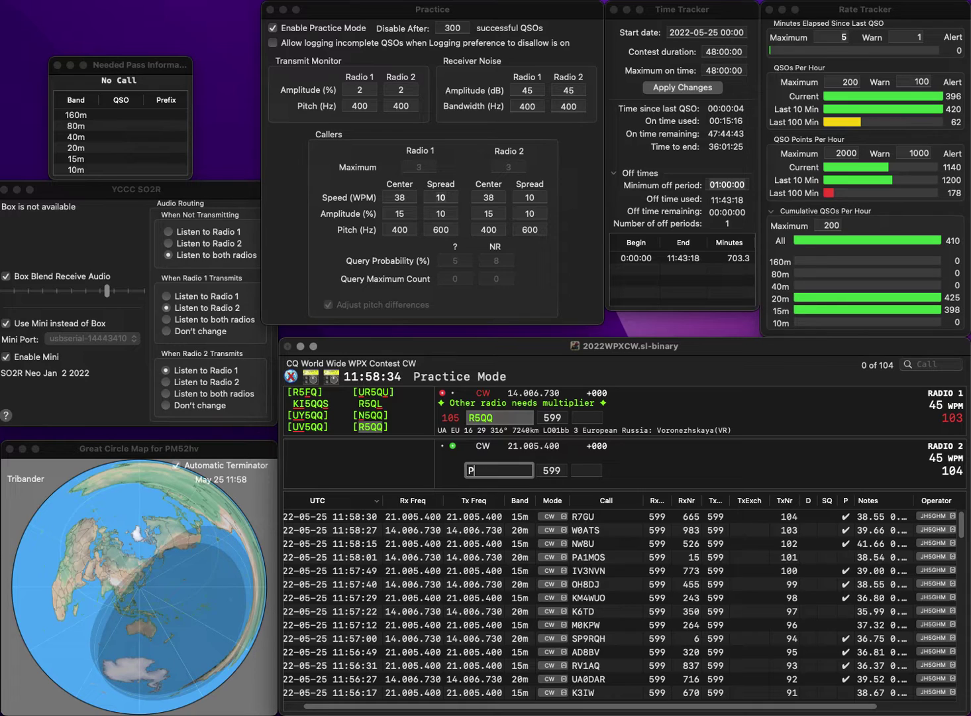
{"action": "type", "text": "77"}
{"action": "key", "text": "Home"}
{"action": "type", "text": "R"}
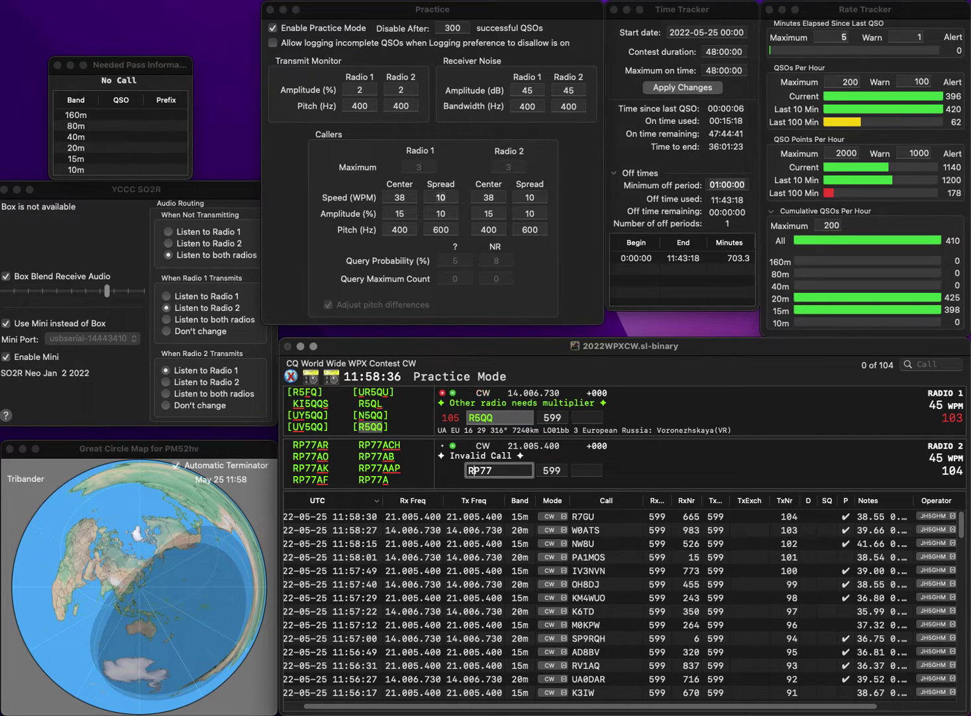
{"action": "key", "text": "Return"}
{"action": "type", "text": "62"}
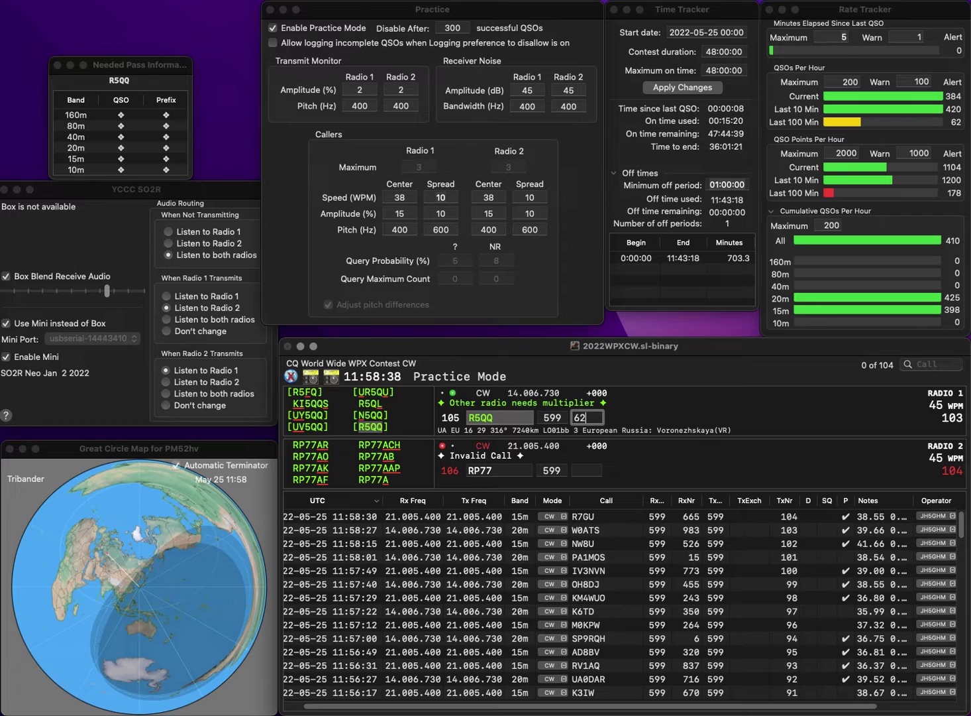
{"action": "key", "text": "Return"}
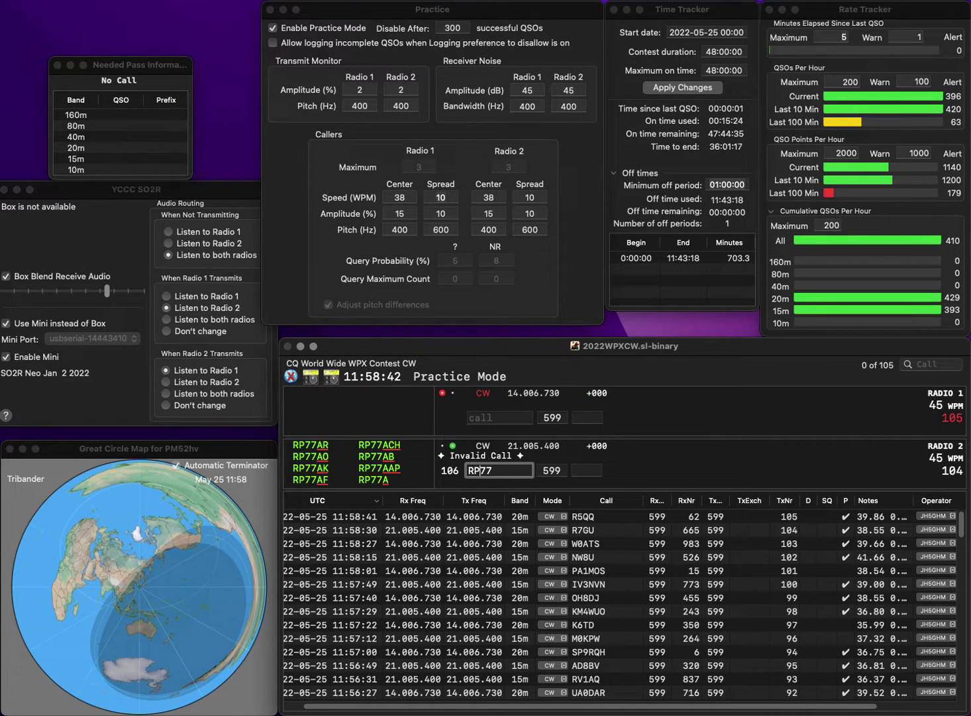
- Complete RP77RK, send VE3ATK, then log RP77RK (328) and VE3ATK (291)
{"action": "type", "text": "RK"}
{"action": "key", "text": "Return"}
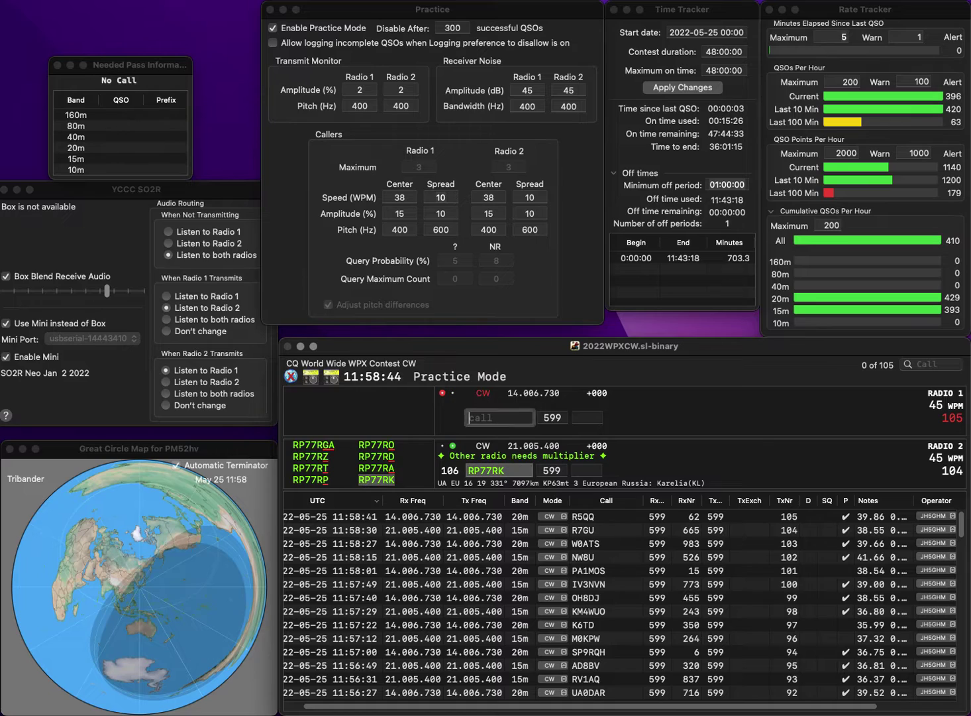
{"action": "type", "text": "VE3ATK"}
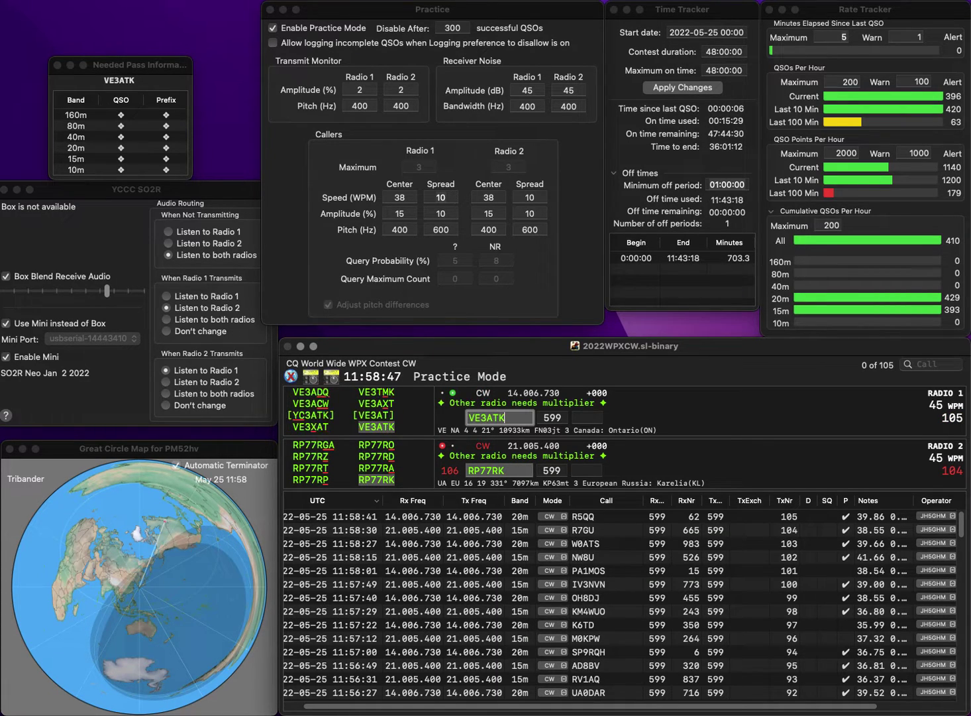
{"action": "key", "text": "Return"}
{"action": "key", "text": "space"}
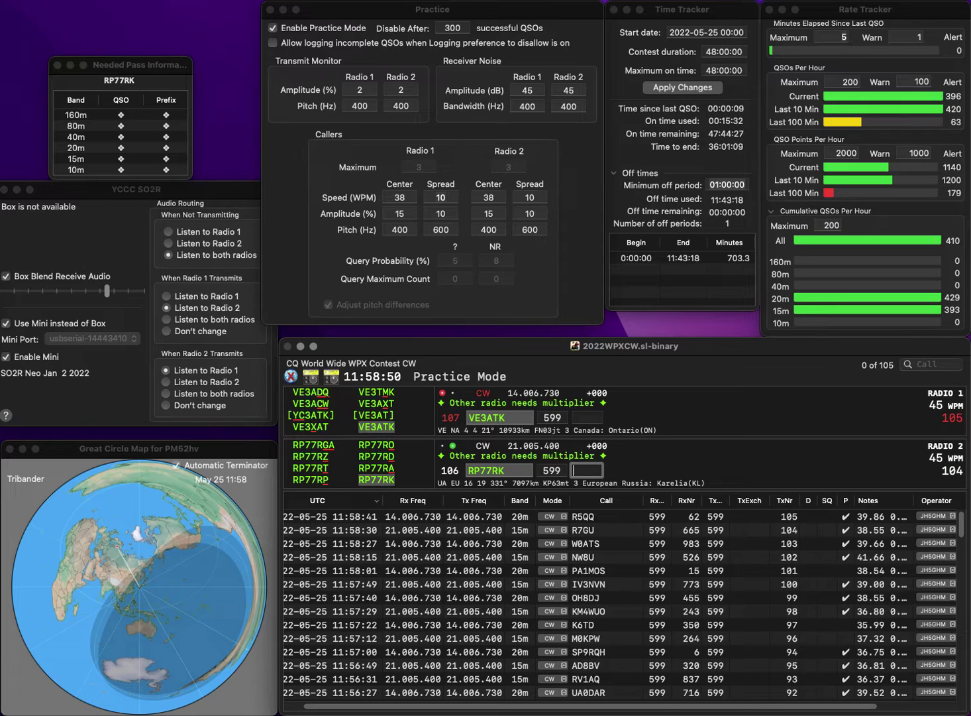
{"action": "type", "text": "328"}
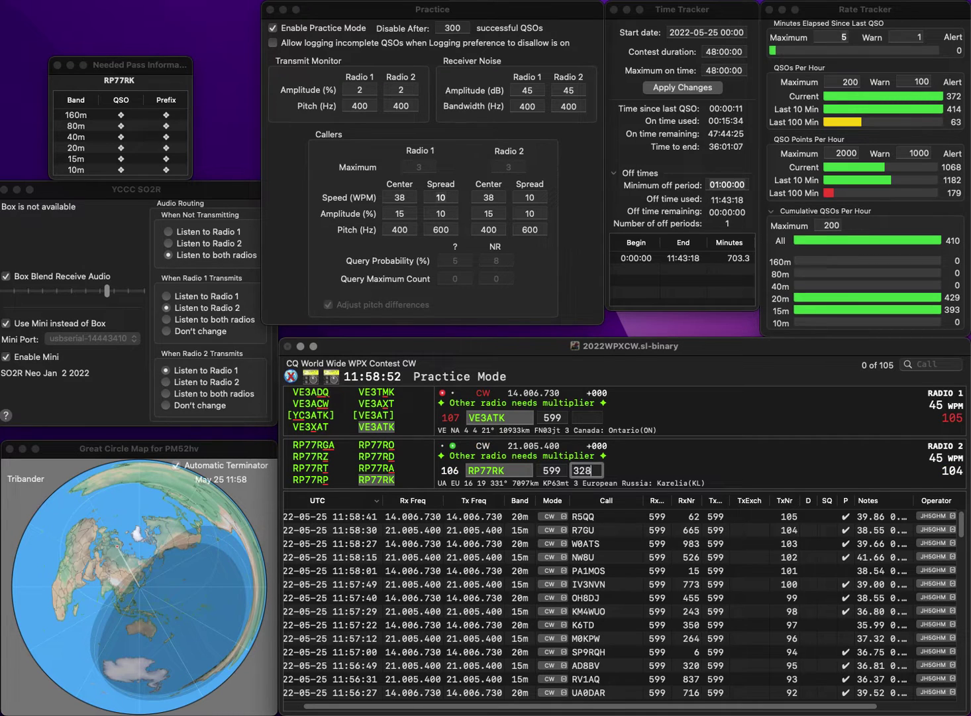
{"action": "key", "text": "Return"}
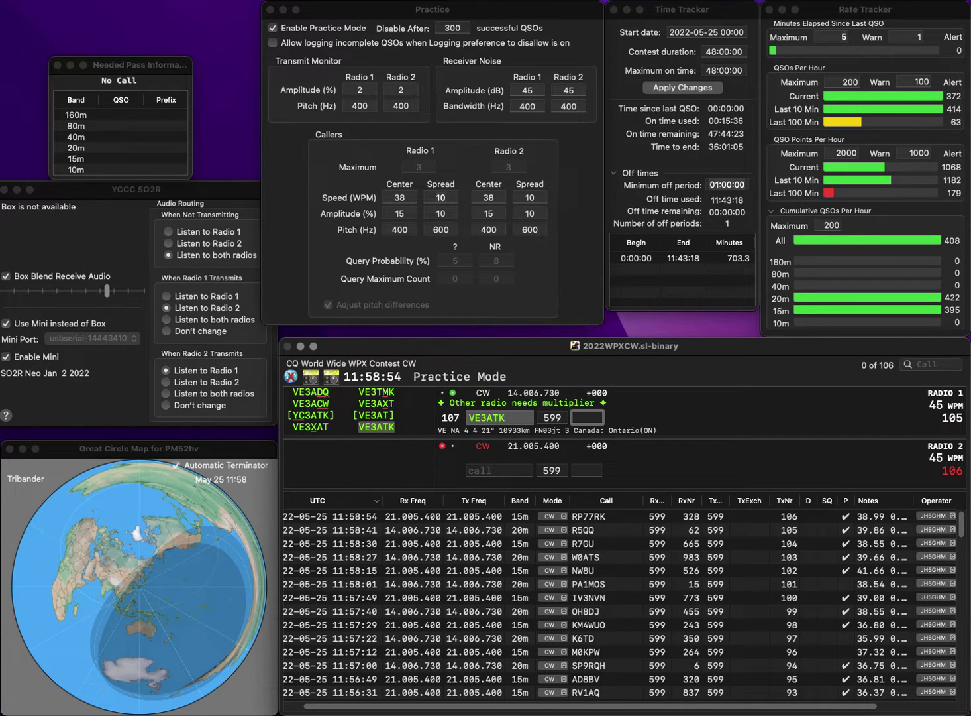
{"action": "type", "text": "29"}
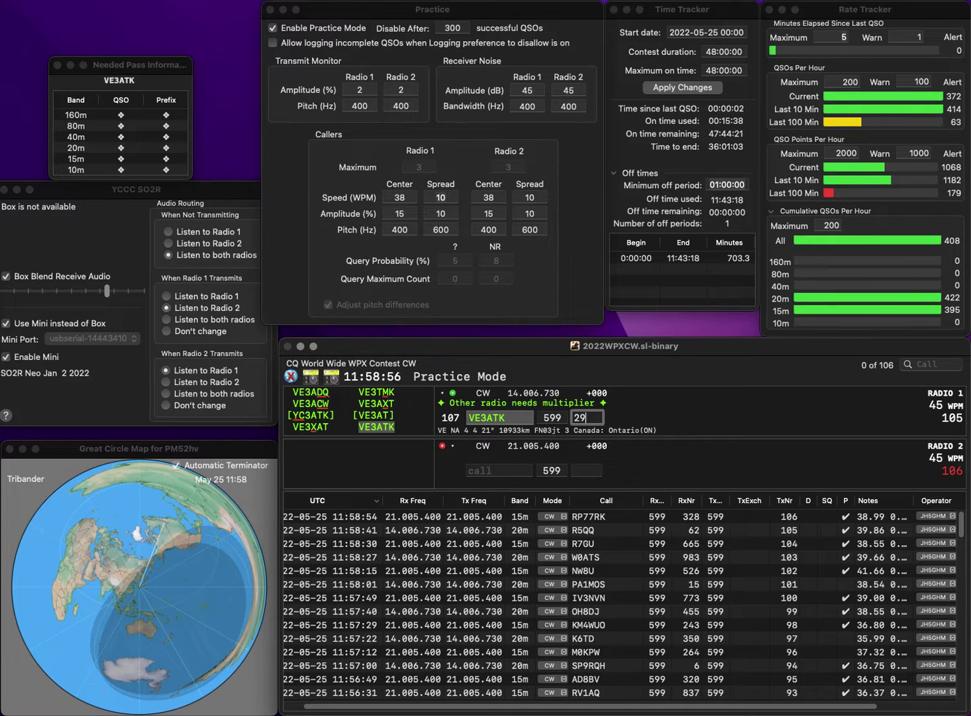
{"action": "type", "text": "1"}
{"action": "key", "text": "Return"}
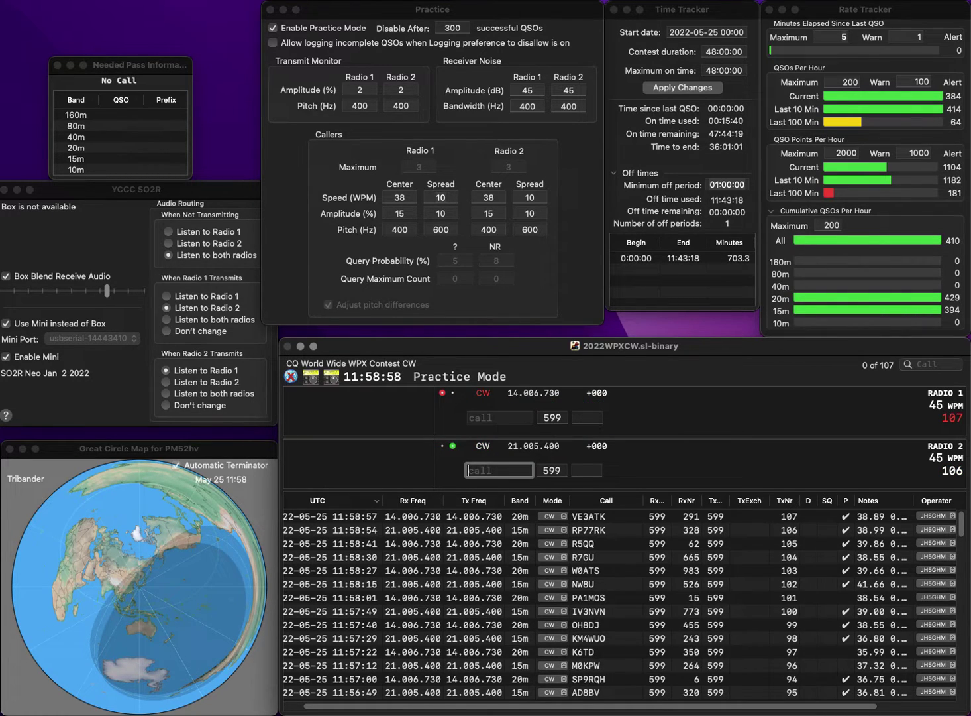
- Enter and correct the calls TA2FE and CT2JBD on the two radios
{"action": "type", "text": "TAFE"}
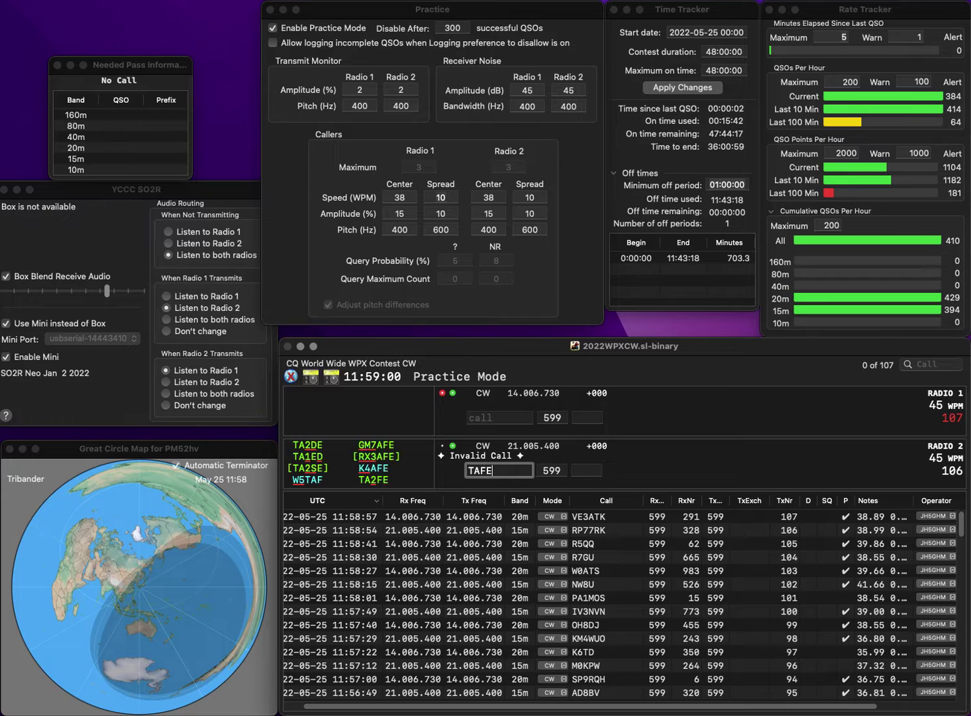
{"action": "key", "text": "Left"}
{"action": "key", "text": "Left"}
{"action": "type", "text": "2"}
{"action": "key", "text": "Return"}
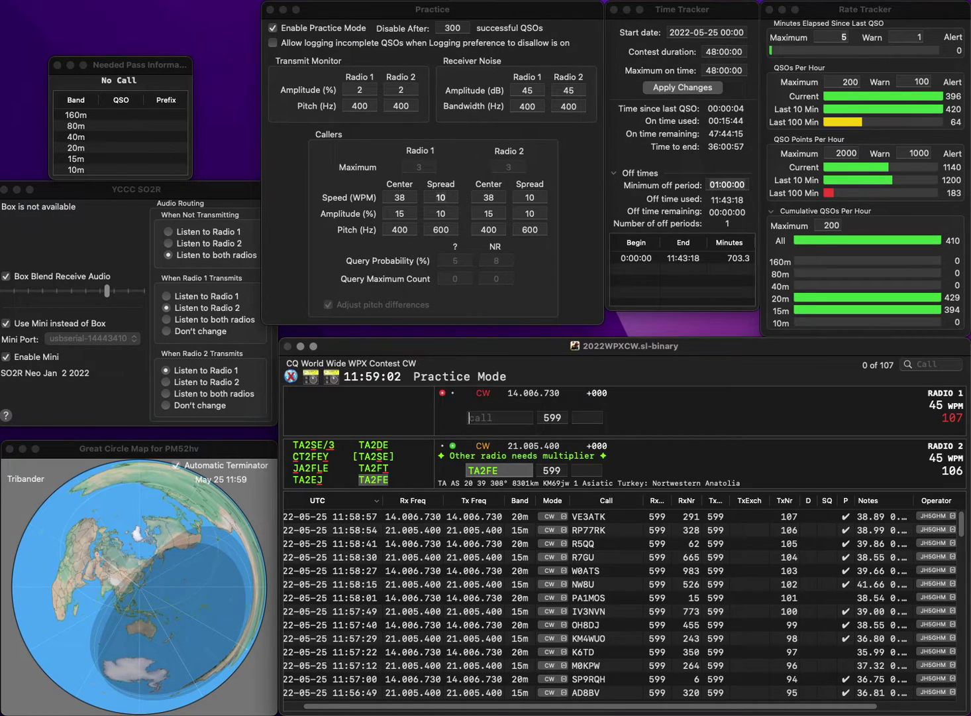
{"action": "type", "text": "CT1JBD"}
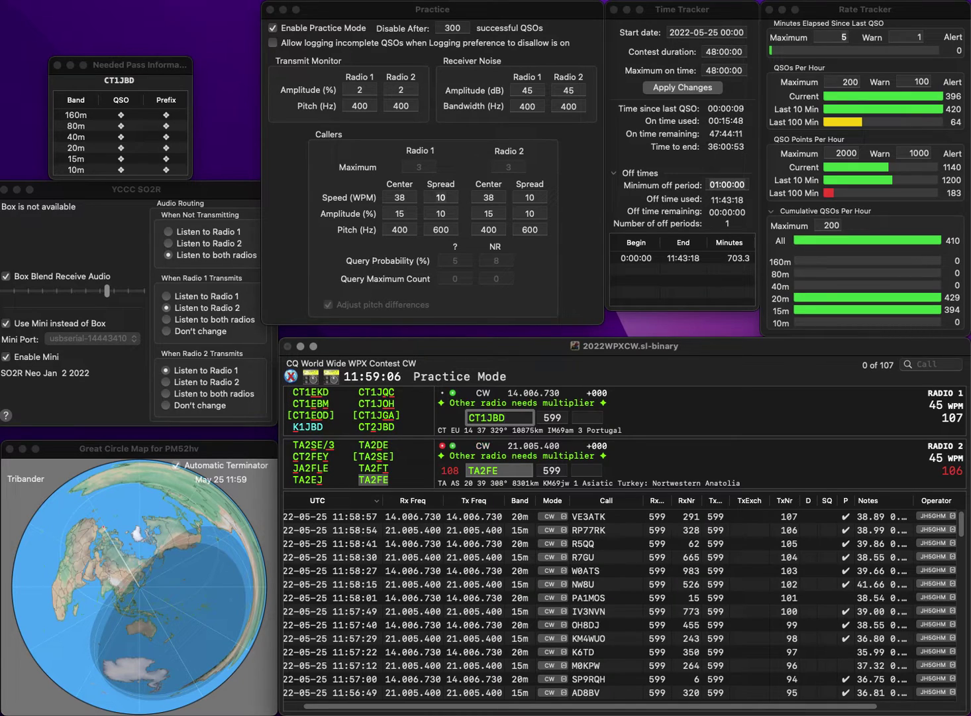
{"action": "key", "text": "Left"}
{"action": "key", "text": "Left"}
{"action": "key", "text": "Left"}
{"action": "key", "text": "BackSpace"}
{"action": "type", "text": "2"}
{"action": "key", "text": "Return"}
{"action": "key", "text": "Tab"}
{"action": "type", "text": "1"}
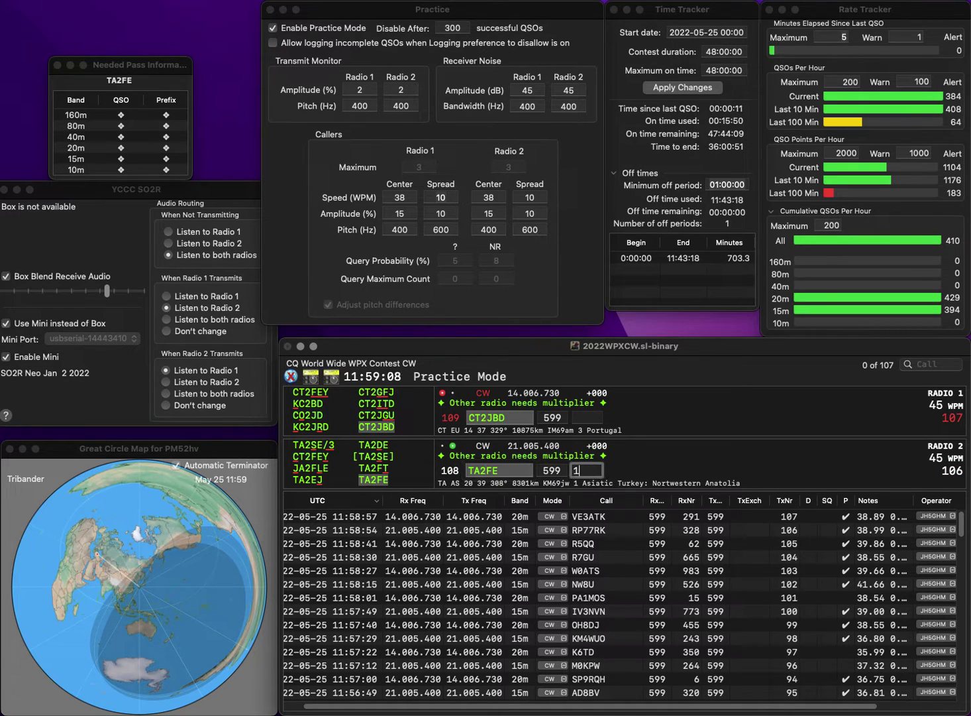
{"action": "type", "text": "1"}
{"action": "type", "text": "5"}
{"action": "key", "text": "Return"}
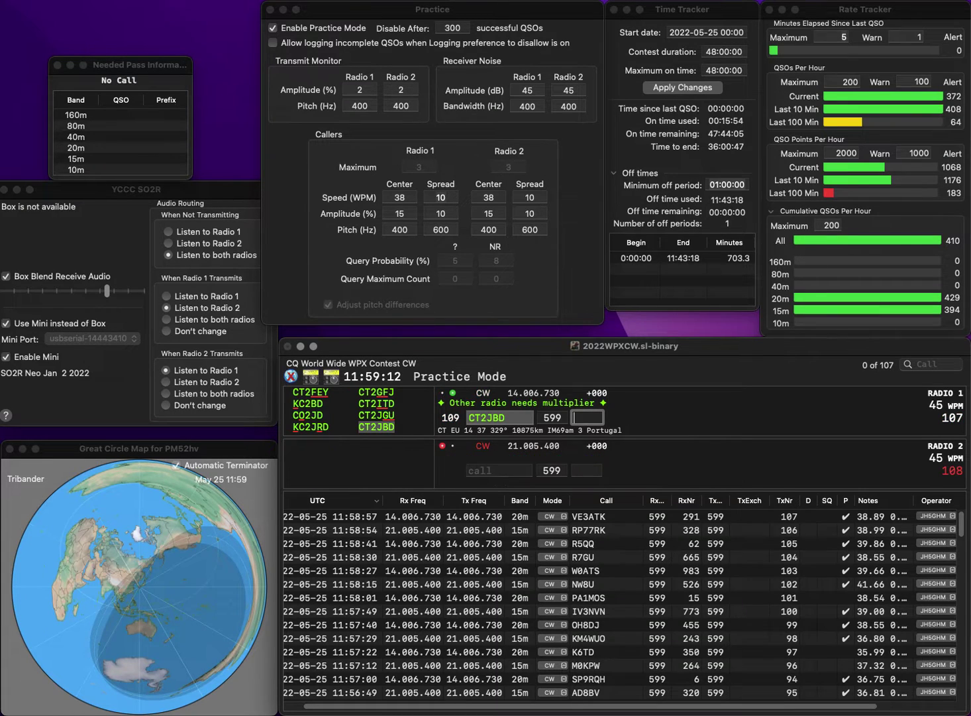
{"action": "type", "text": "5"}
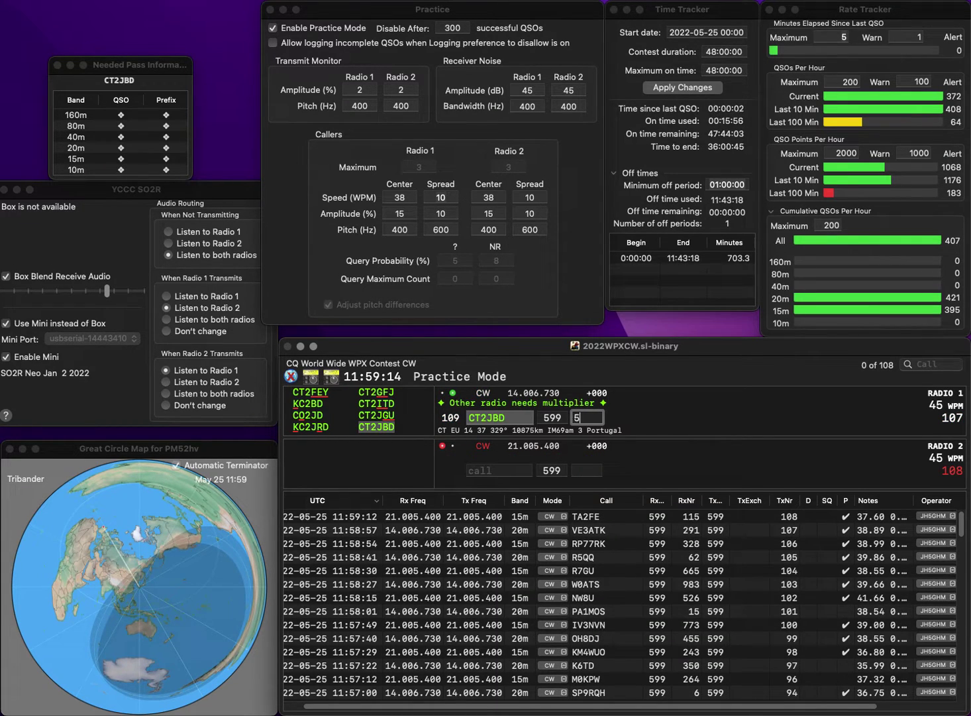
{"action": "type", "text": "16"}
{"action": "key", "text": "Return"}
{"action": "type", "text": "A"}
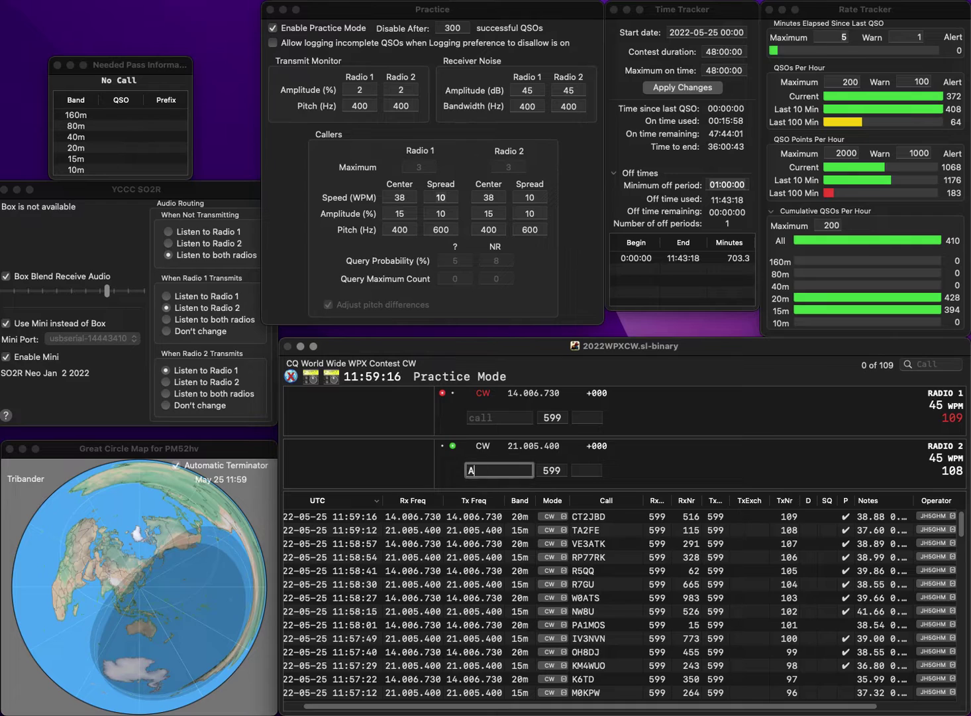
{"action": "type", "text": "JKR"}
{"action": "key", "text": "Left"}
{"action": "key", "text": "Left"}
{"action": "key", "text": "Left"}
{"action": "key", "text": "BackSpace"}
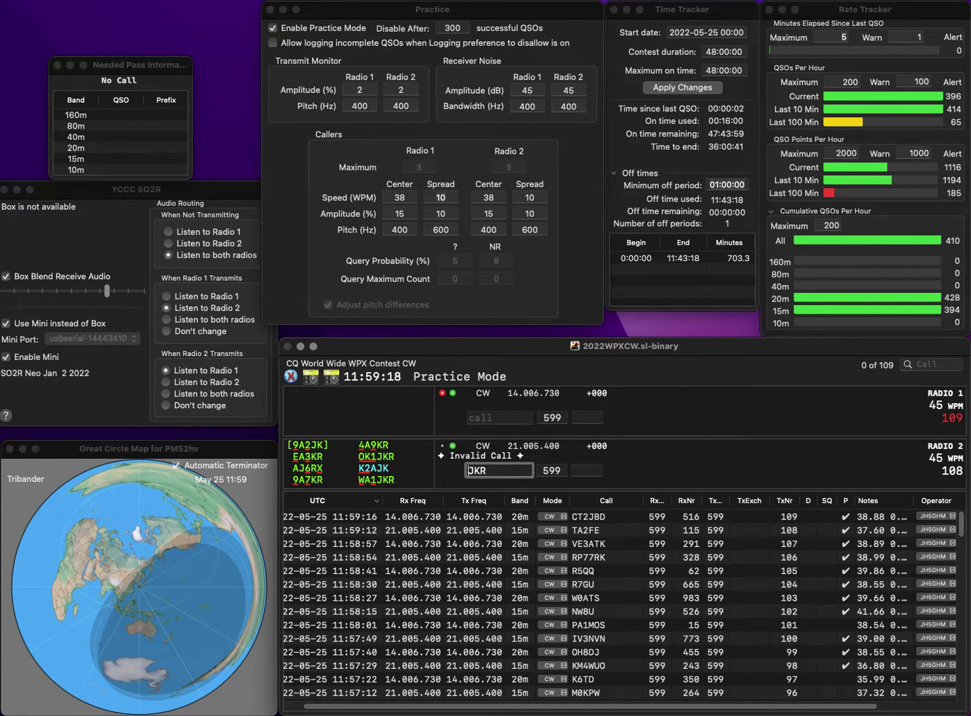
{"action": "type", "text": "1"}
{"action": "key", "text": "Left"}
{"action": "type", "text": "OK"}
{"action": "key", "text": "Return"}
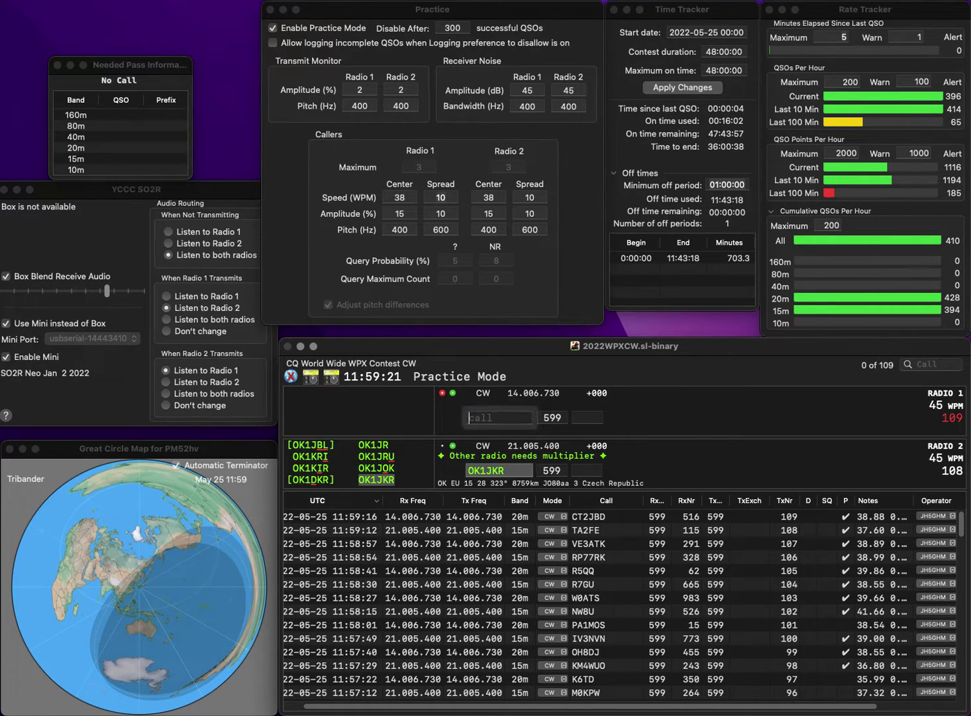
{"action": "type", "text": "K2"}
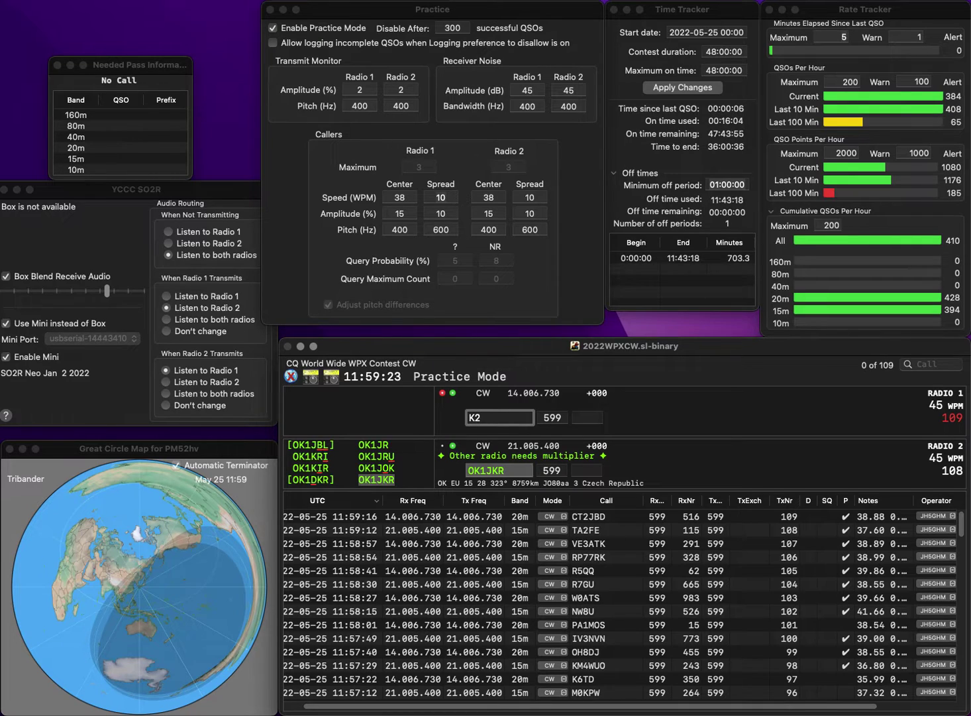
{"action": "type", "text": "MF"}
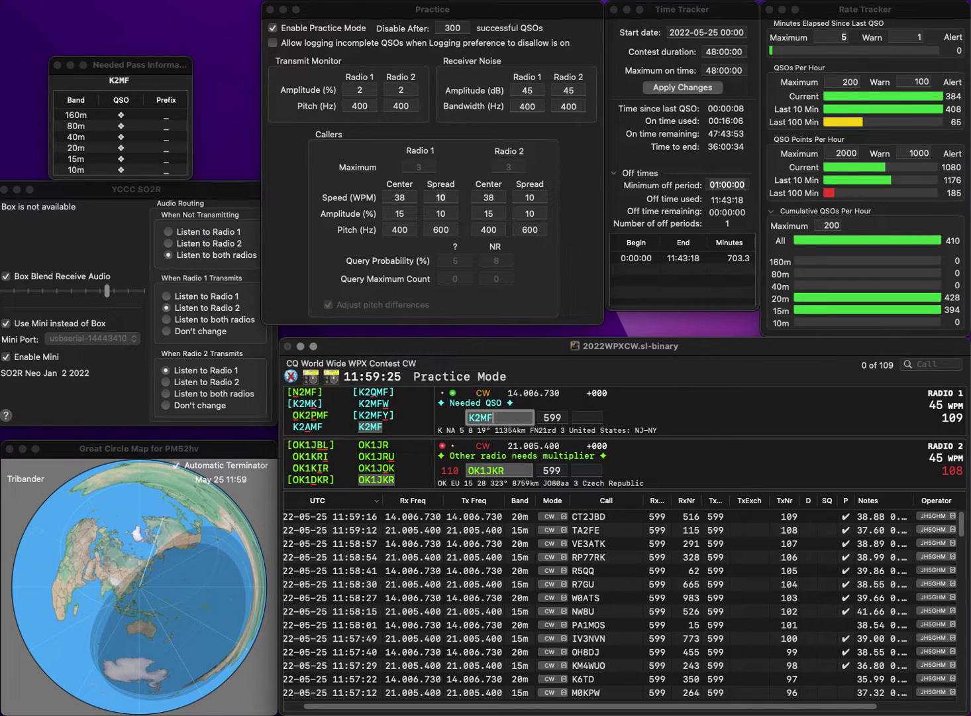
{"action": "key", "text": "Return"}
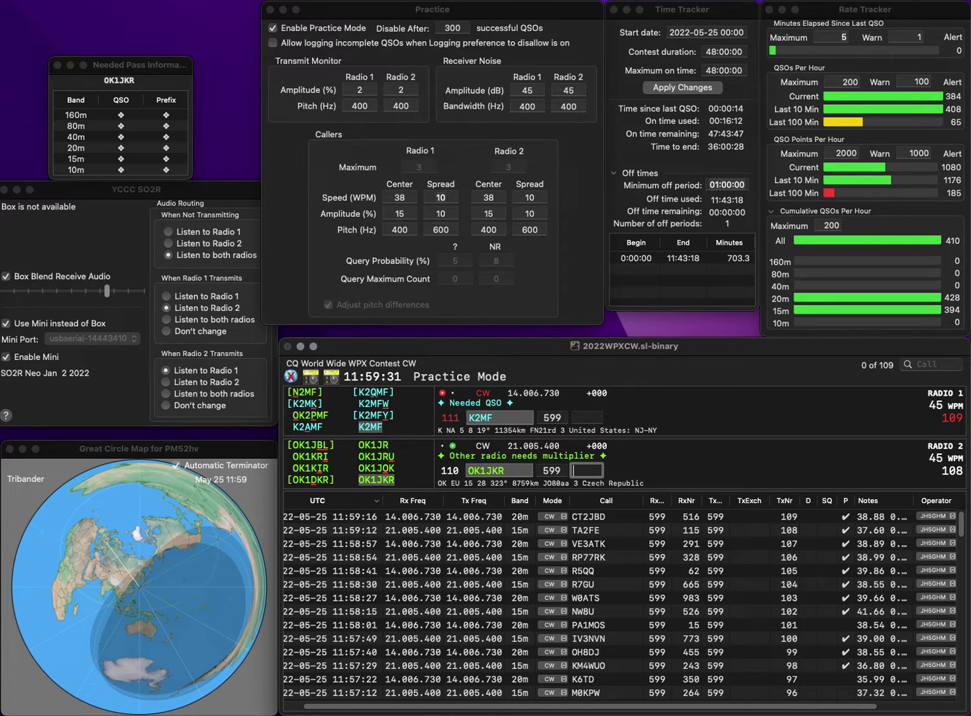
{"action": "key", "text": "space"}
{"action": "key", "text": "Left"}
{"action": "key", "text": "Delete"}
{"action": "key", "text": "Delete"}
{"action": "type", "text": "WA"}
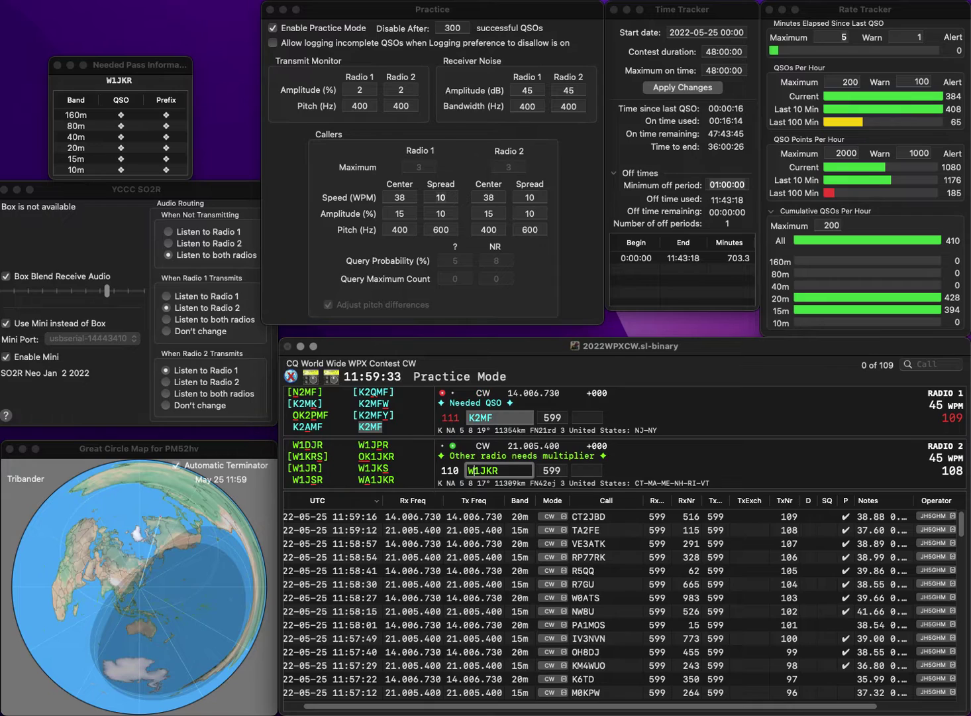
{"action": "key", "text": "Return"}
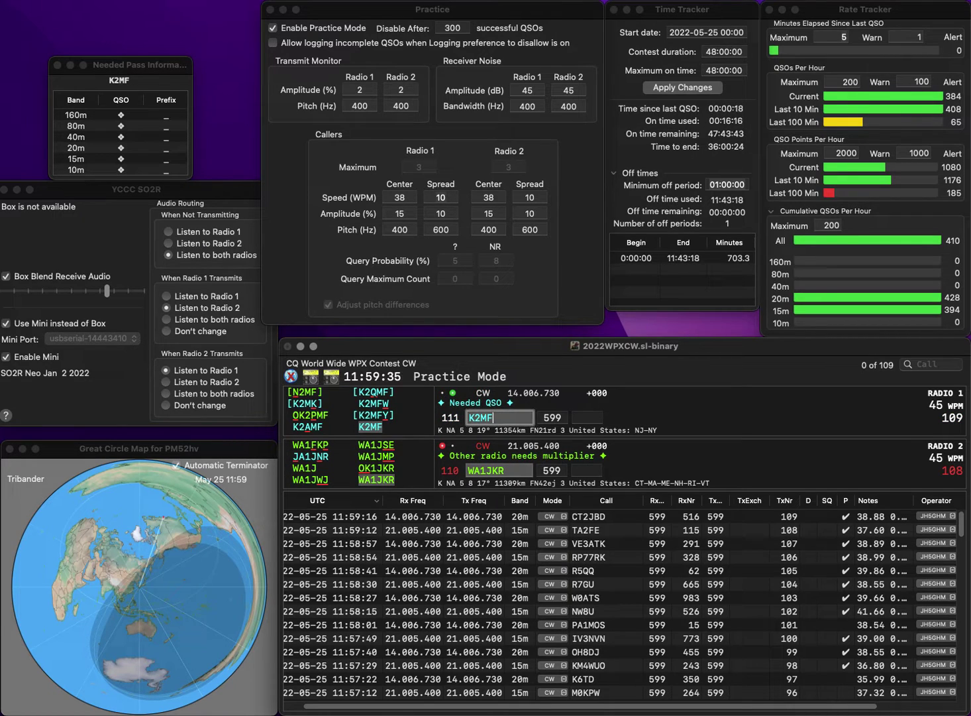
{"action": "key", "text": "space"}
{"action": "type", "text": "349"}
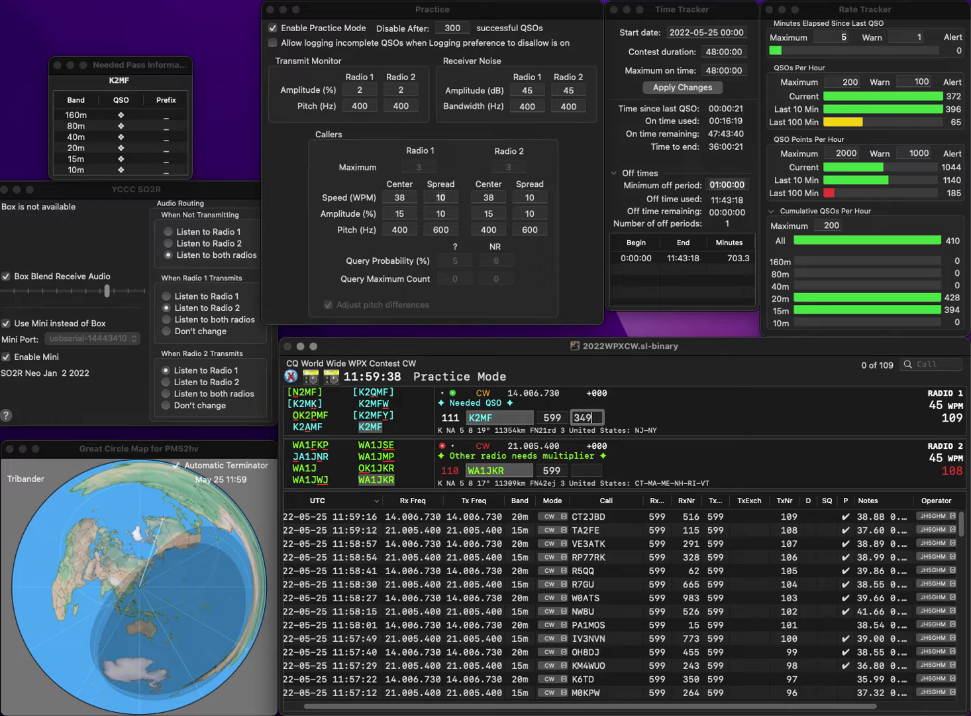
{"action": "key", "text": "Return"}
{"action": "key", "text": "space"}
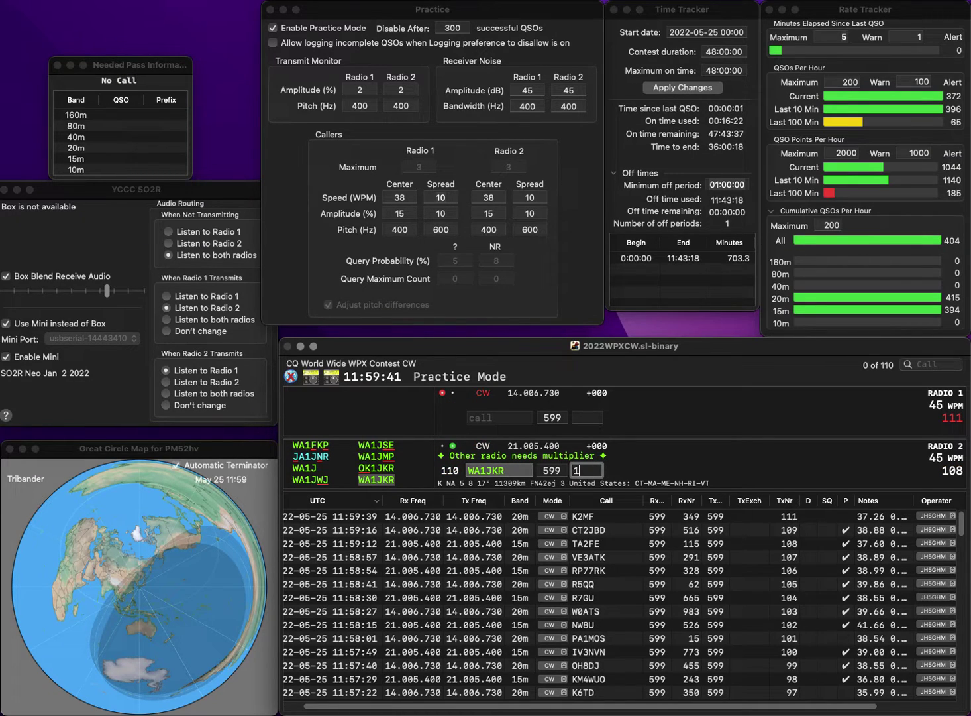
{"action": "type", "text": "13"}
{"action": "key", "text": "Return"}
{"action": "key", "text": "grave"}
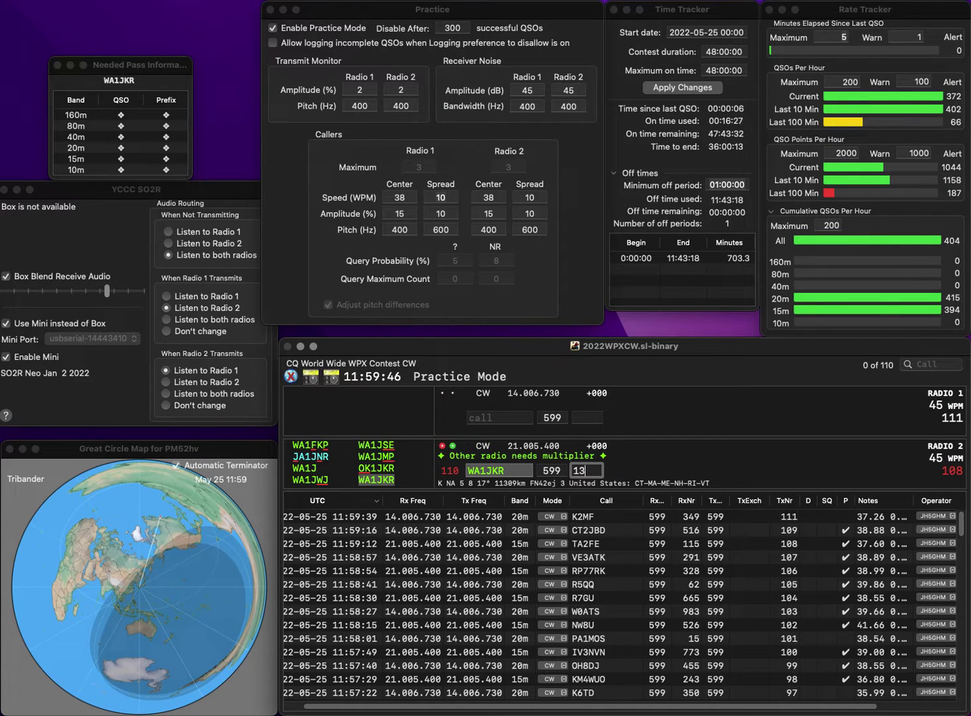
{"action": "key", "text": "Return"}
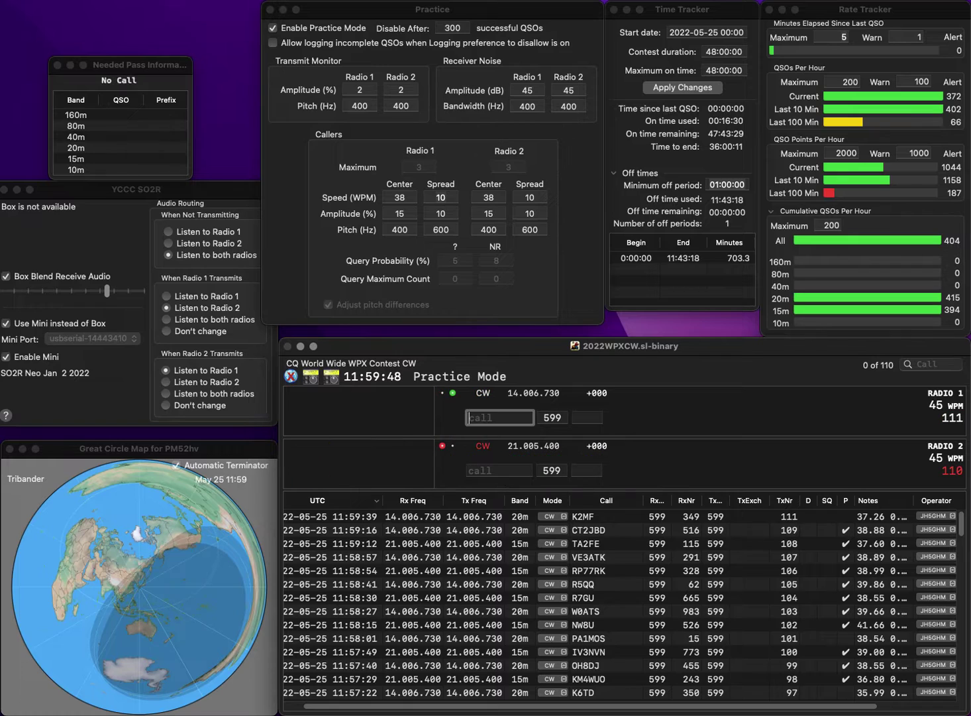
{"action": "type", "text": "KA0"}
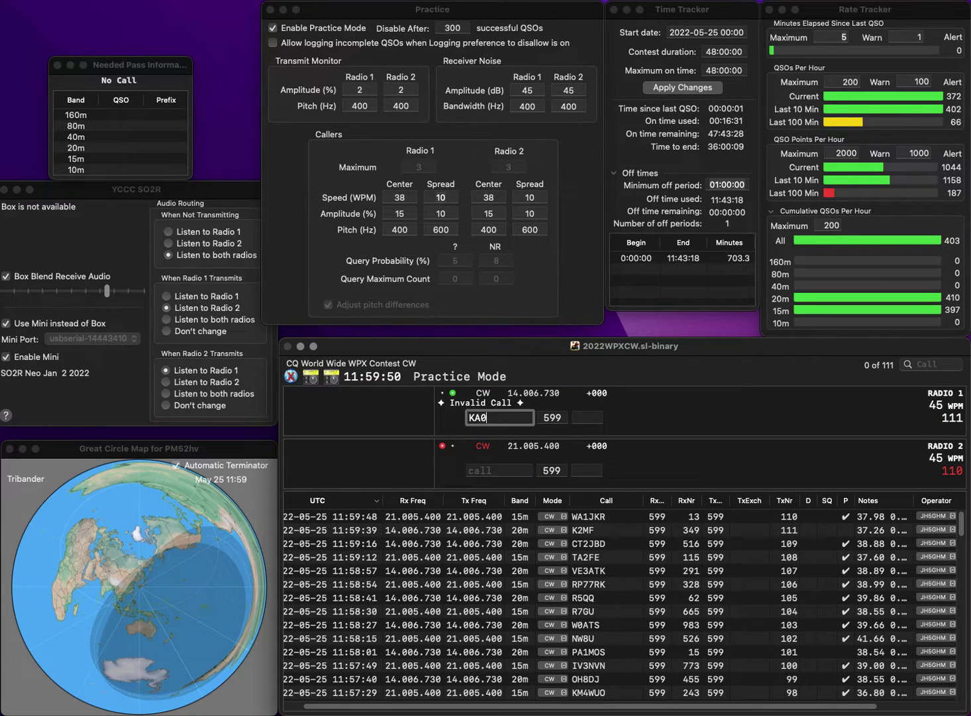
{"action": "type", "text": "SAJ"}
{"action": "key", "text": "Return"}
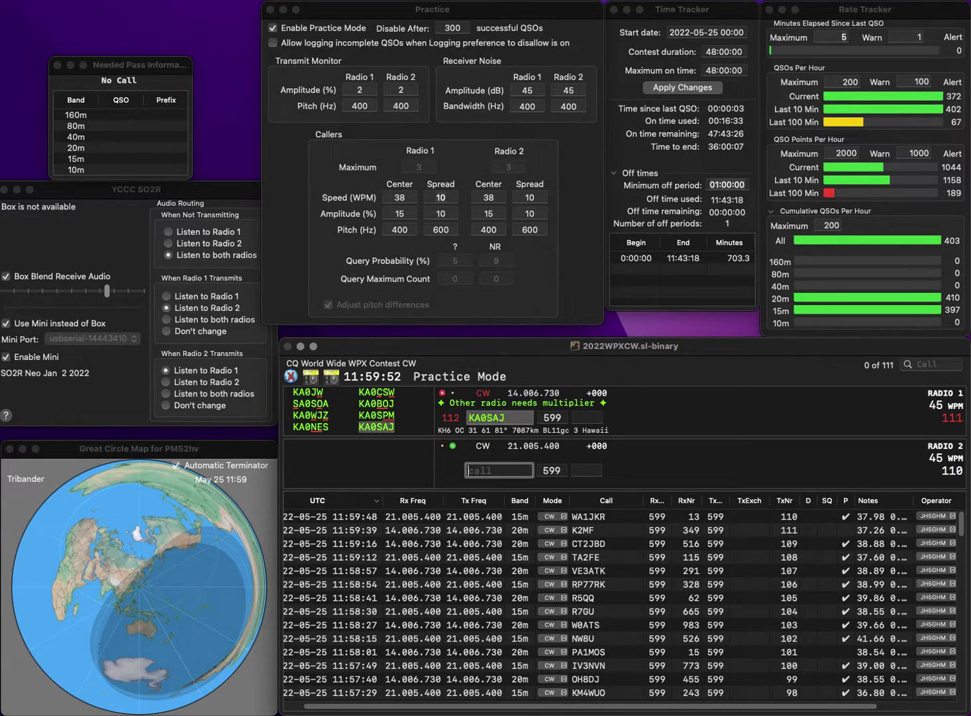
{"action": "type", "text": "YBR"}
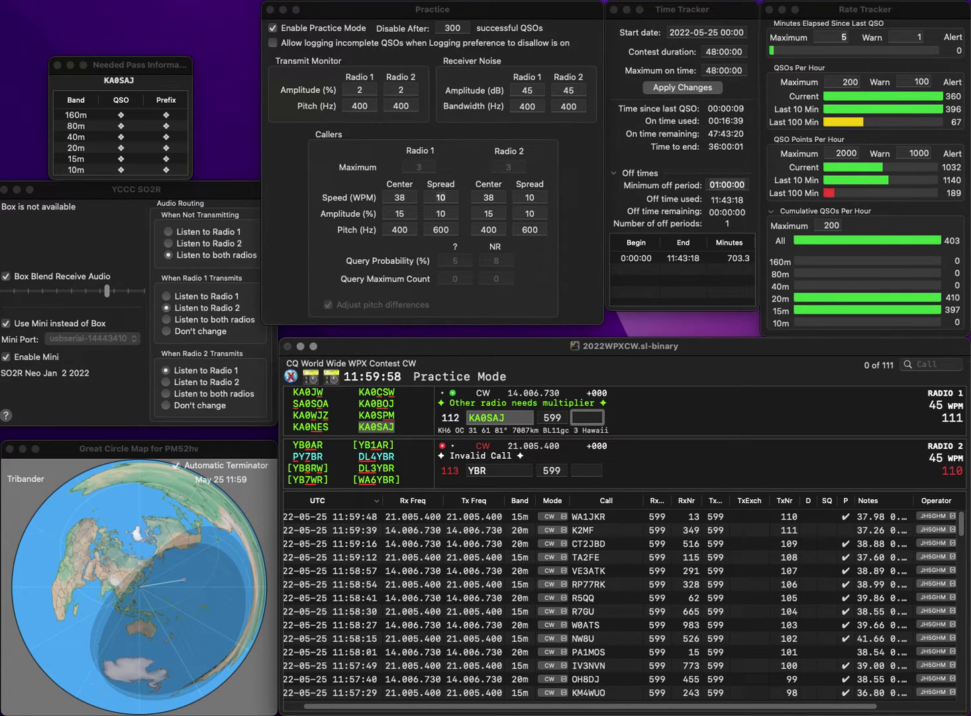
{"action": "type", "text": "364"}
{"action": "key", "text": "Return"}
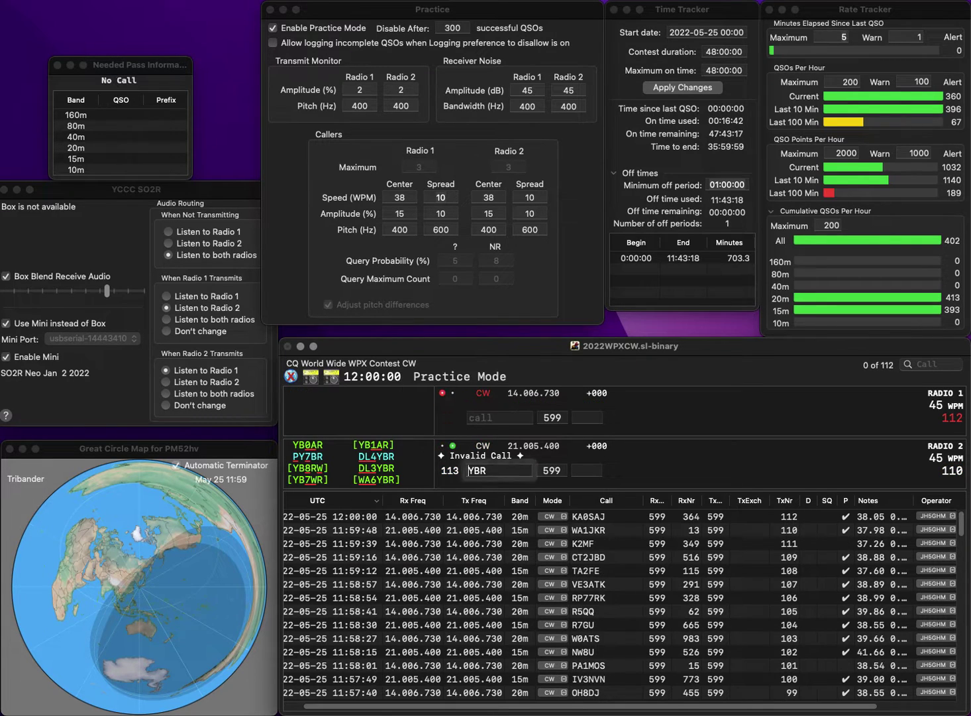
{"action": "type", "text": "YO4HA"}
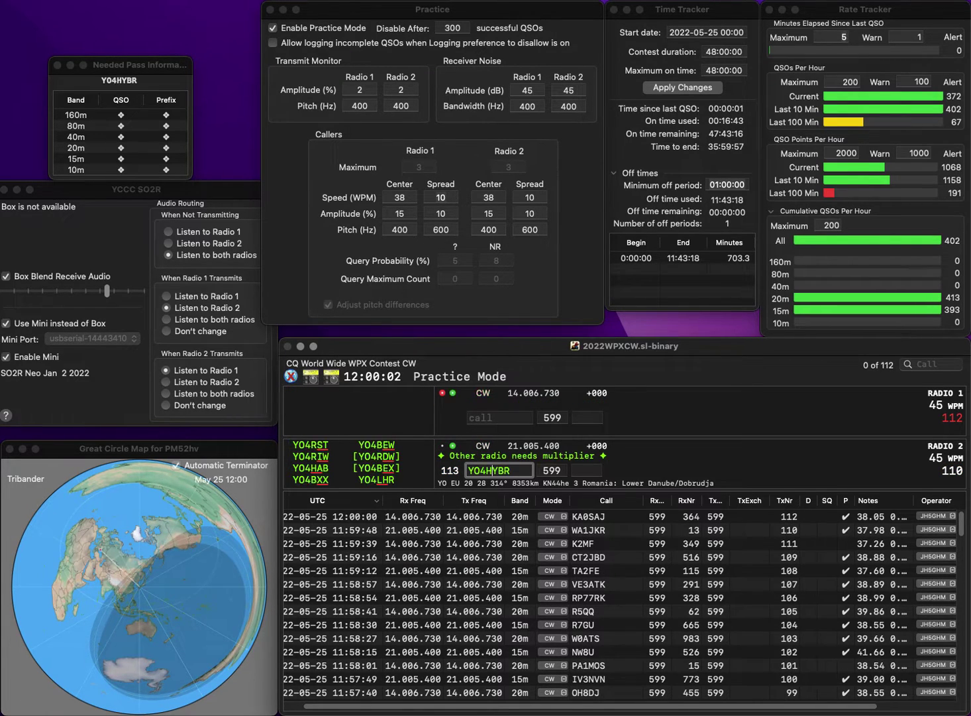
{"action": "key", "text": "Delete"}
{"action": "key", "text": "Delete"}
{"action": "key", "text": "Delete"}
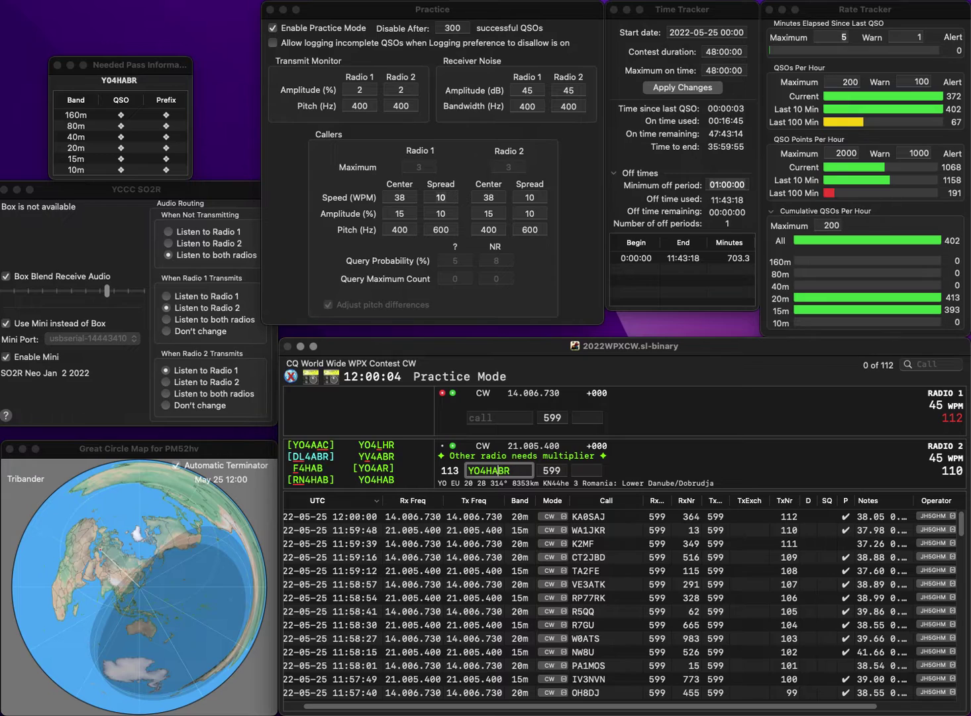
{"action": "type", "text": "B"}
{"action": "key", "text": "Return"}
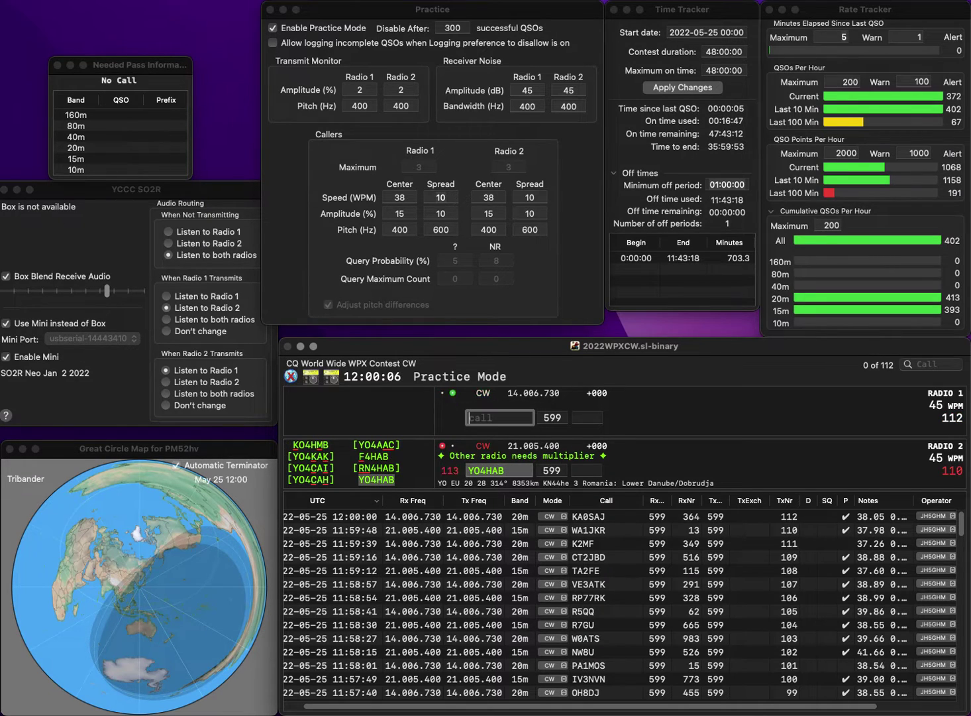
{"action": "type", "text": "I"}
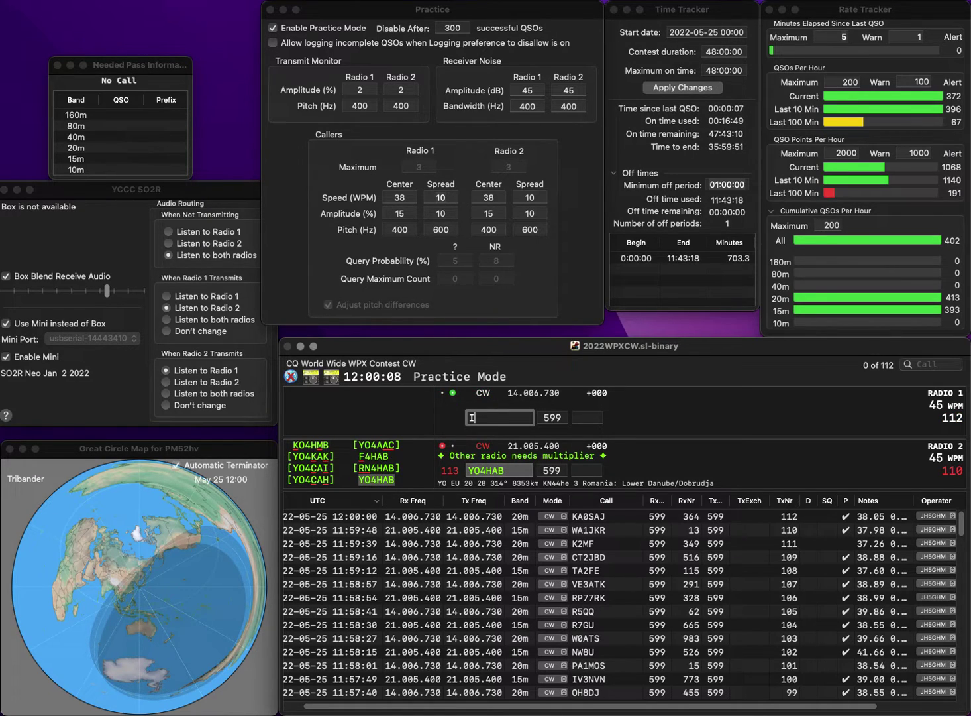
{"action": "type", "text": "JO"}
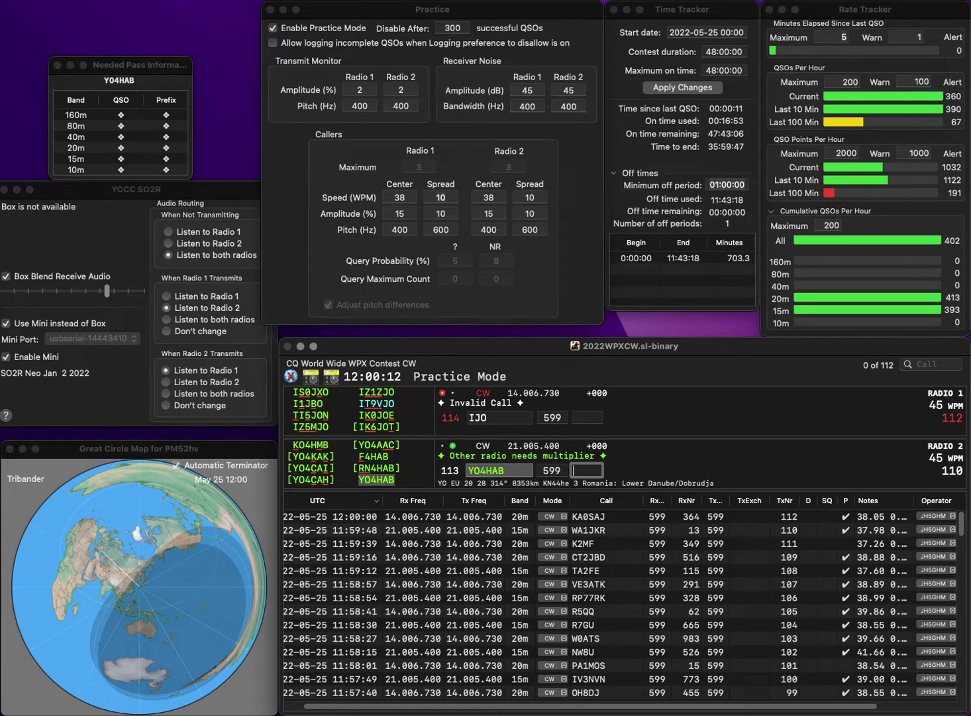
{"action": "type", "text": "470"}
{"action": "key", "text": "Return"}
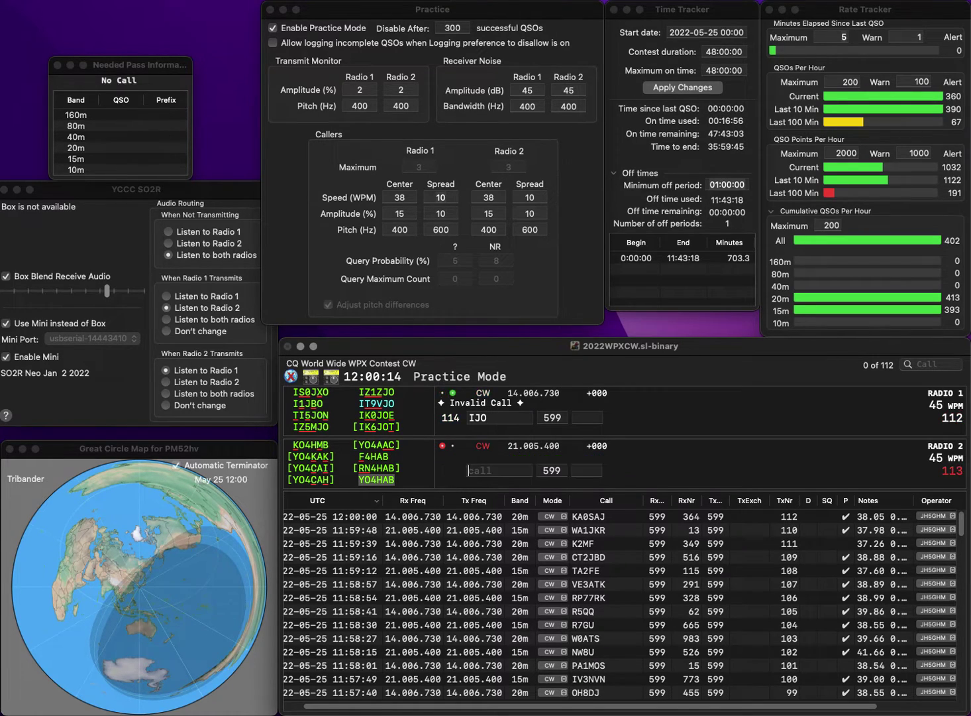
{"action": "type", "text": "I1"}
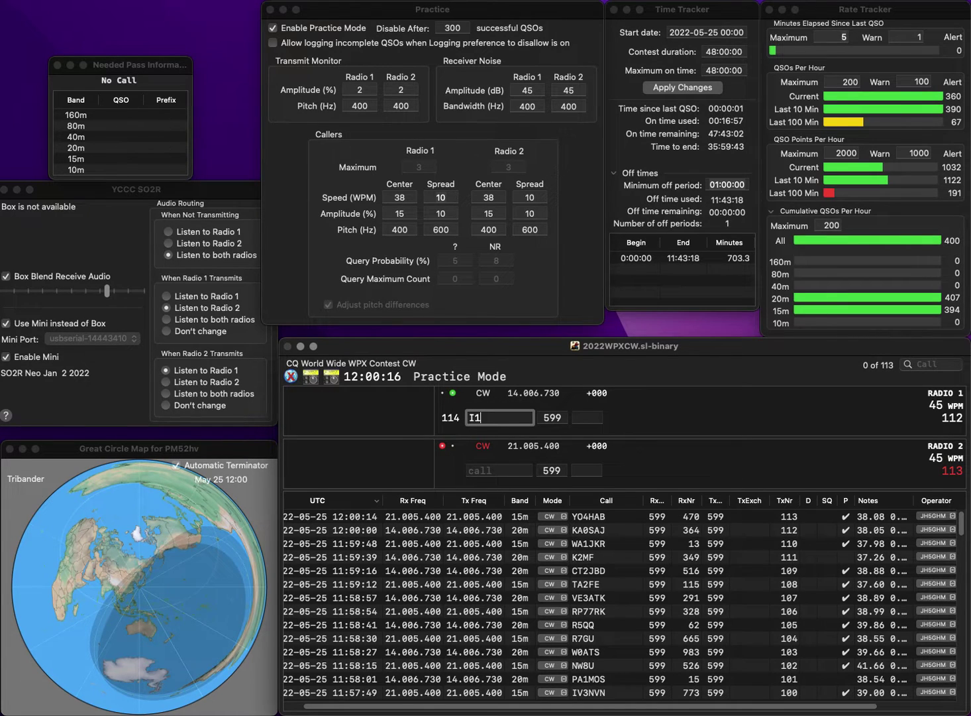
{"action": "type", "text": "JBO"}
{"action": "key", "text": "Return"}
{"action": "type", "text": "JA"}
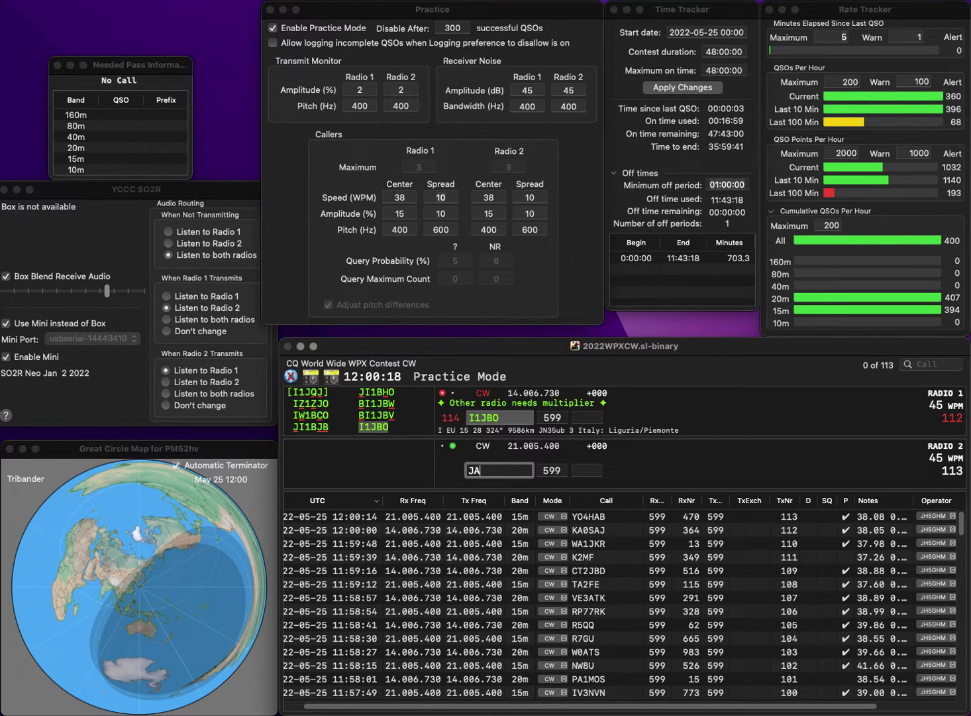
{"action": "type", "text": "8TGD"}
{"action": "key", "text": "Return"}
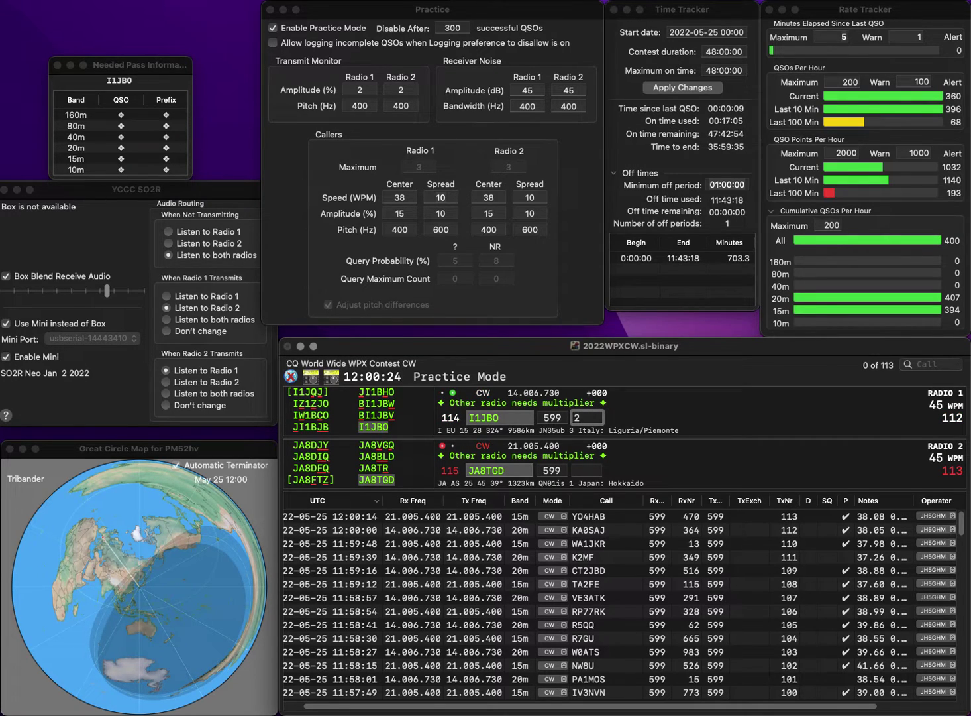
{"action": "type", "text": "86"}
{"action": "key", "text": "Return"}
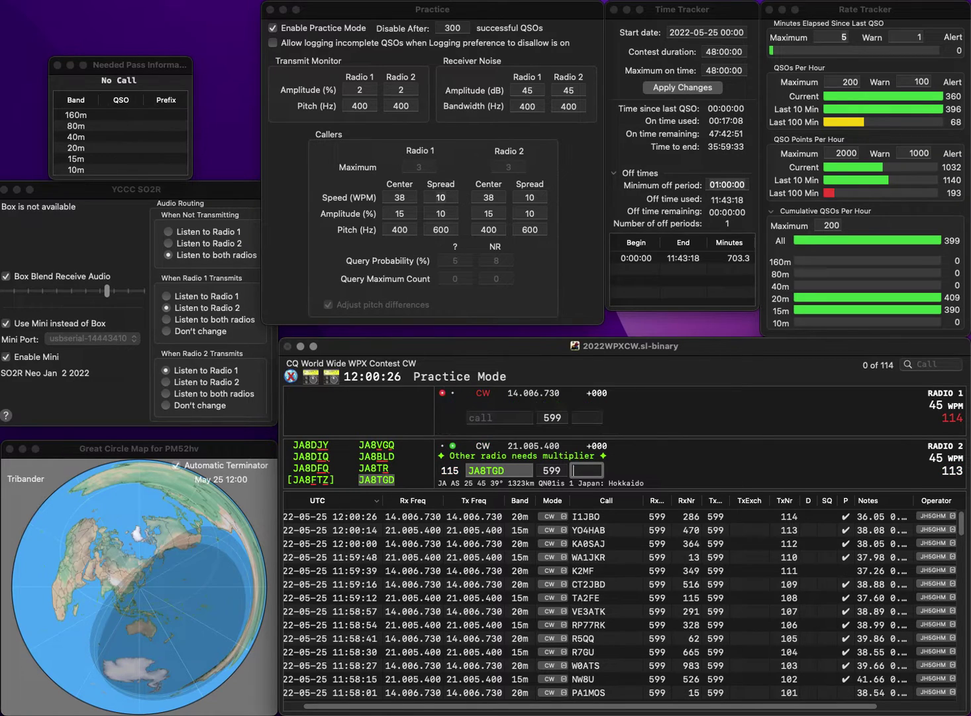
{"action": "type", "text": "9"}
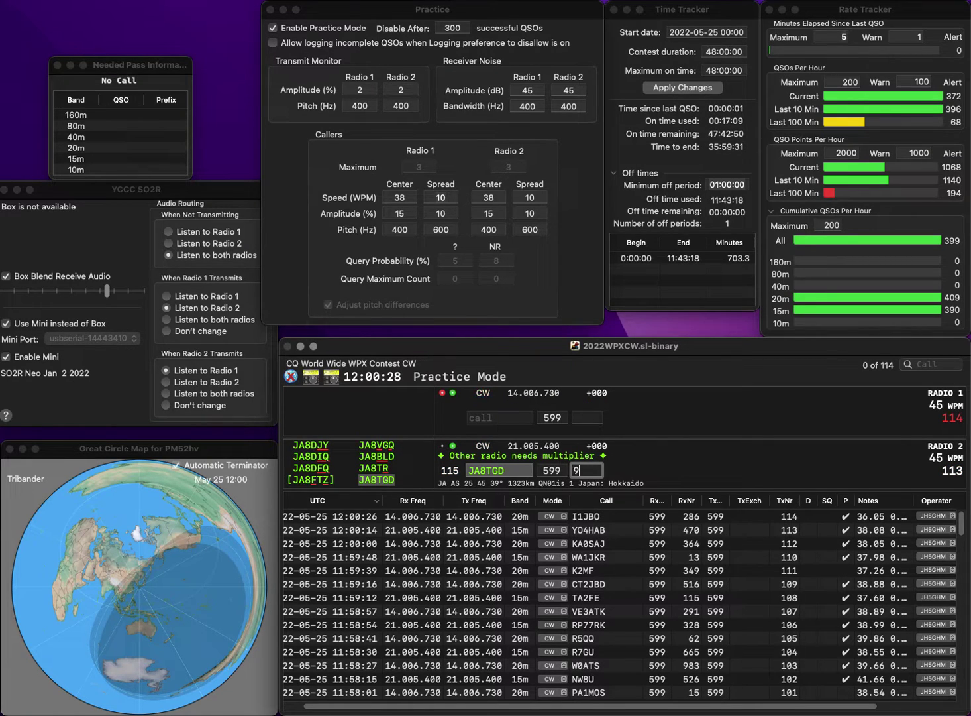
{"action": "type", "text": "25"}
{"action": "key", "text": "Return"}
{"action": "type", "text": "S3U"}
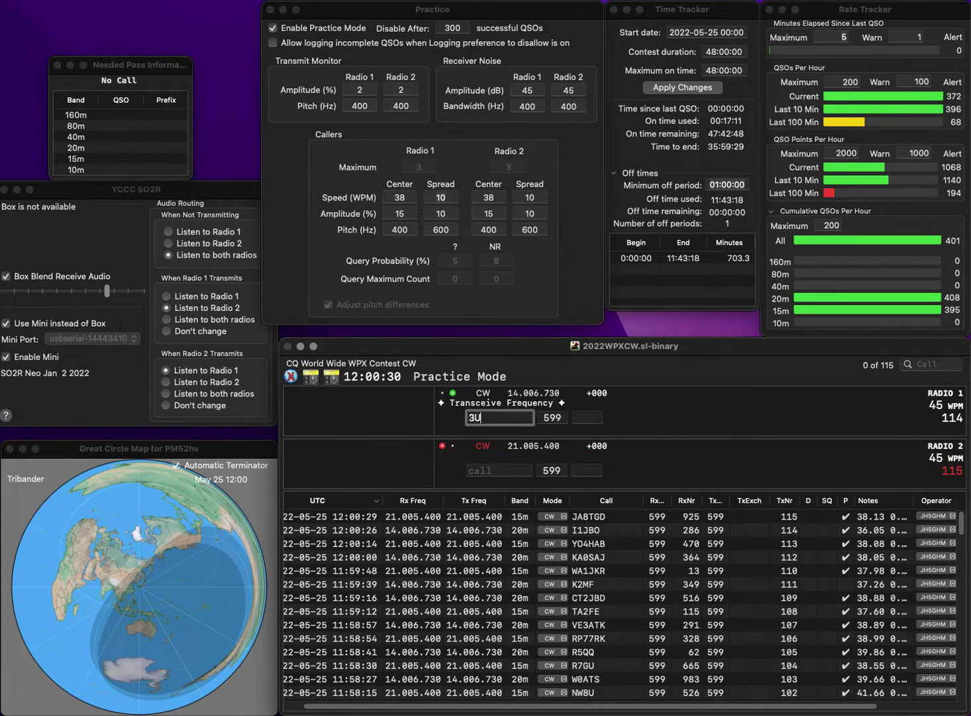
{"action": "type", "text": "N"}
{"action": "key", "text": "Return"}
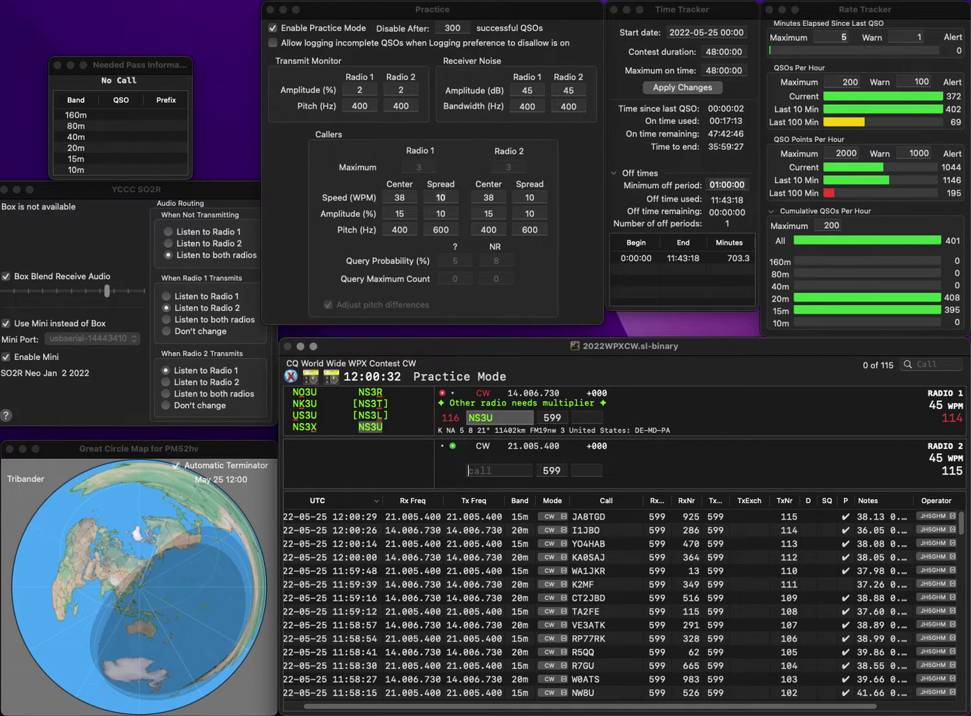
{"action": "type", "text": "OH8DR"}
{"action": "key", "text": "Return"}
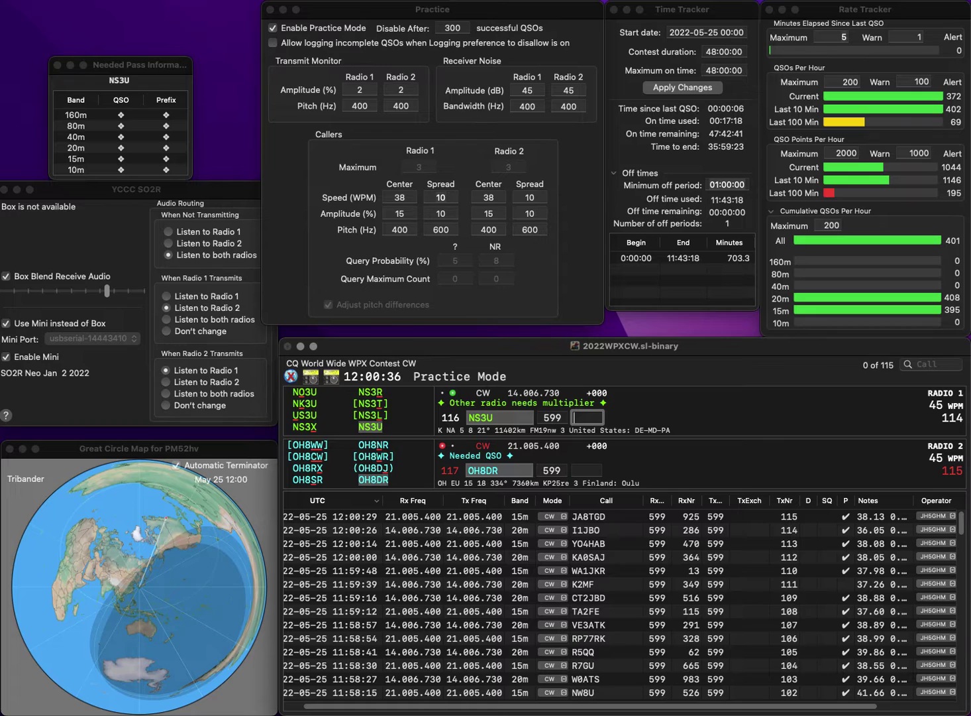
{"action": "type", "text": "73"}
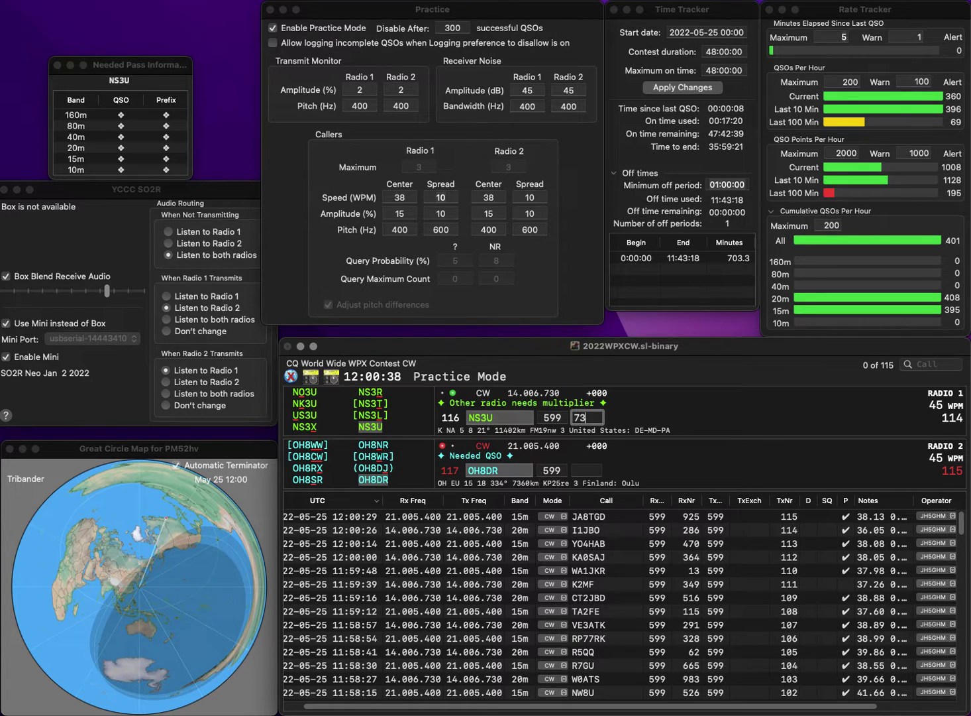
{"action": "type", "text": "8"}
{"action": "key", "text": "Return"}
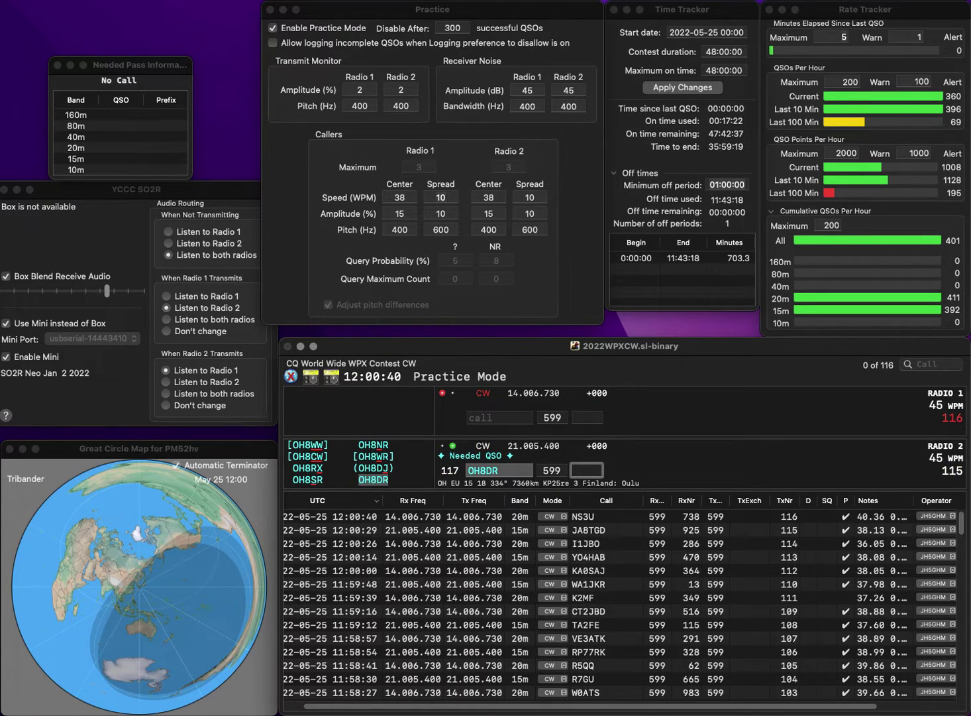
{"action": "type", "text": "8"}
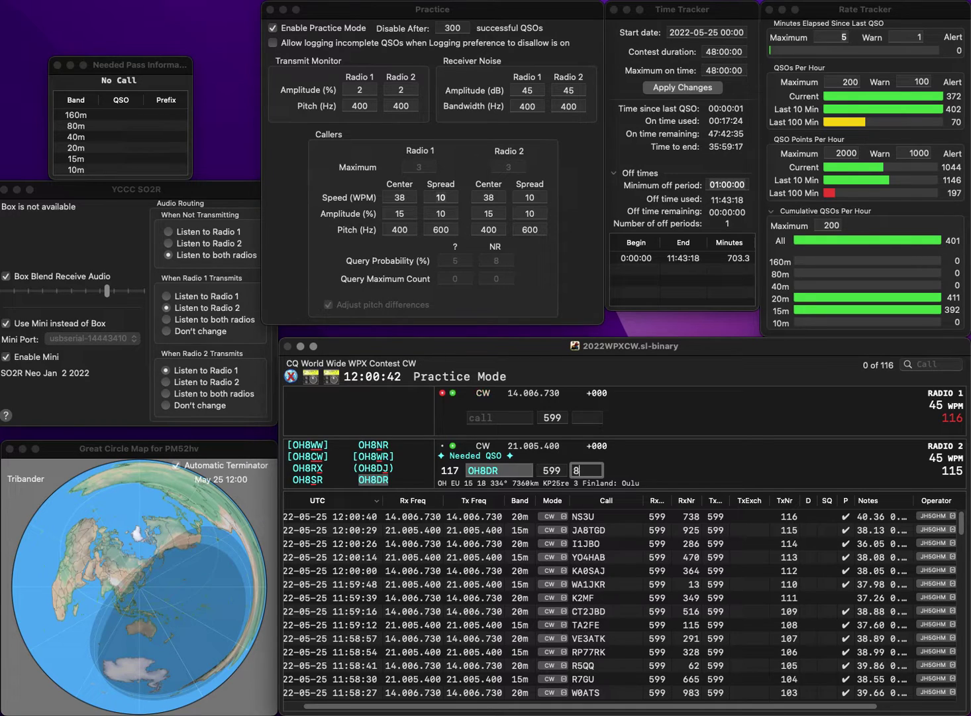
{"action": "type", "text": "58"}
{"action": "key", "text": "Return"}
{"action": "type", "text": "4GB"}
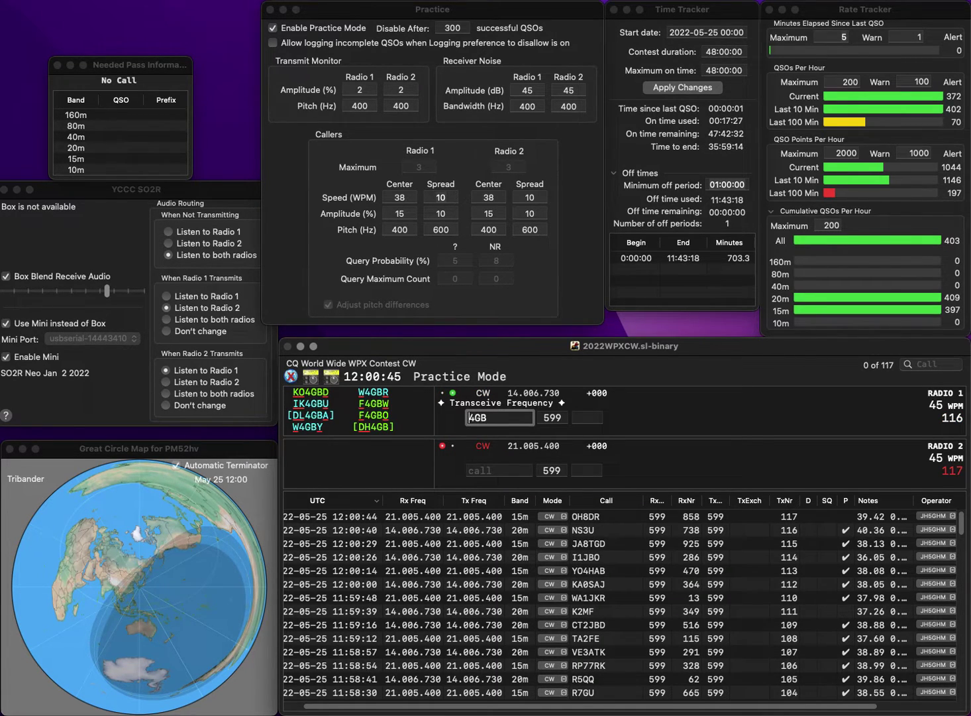
{"action": "key", "text": "Return"}
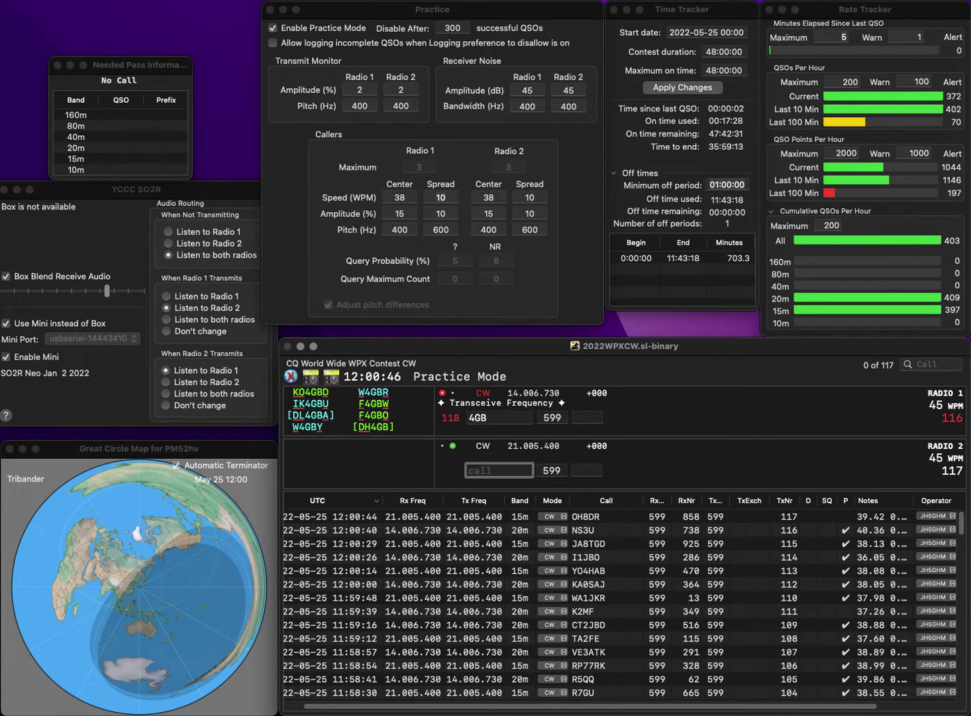
{"action": "type", "text": "VE7XF"}
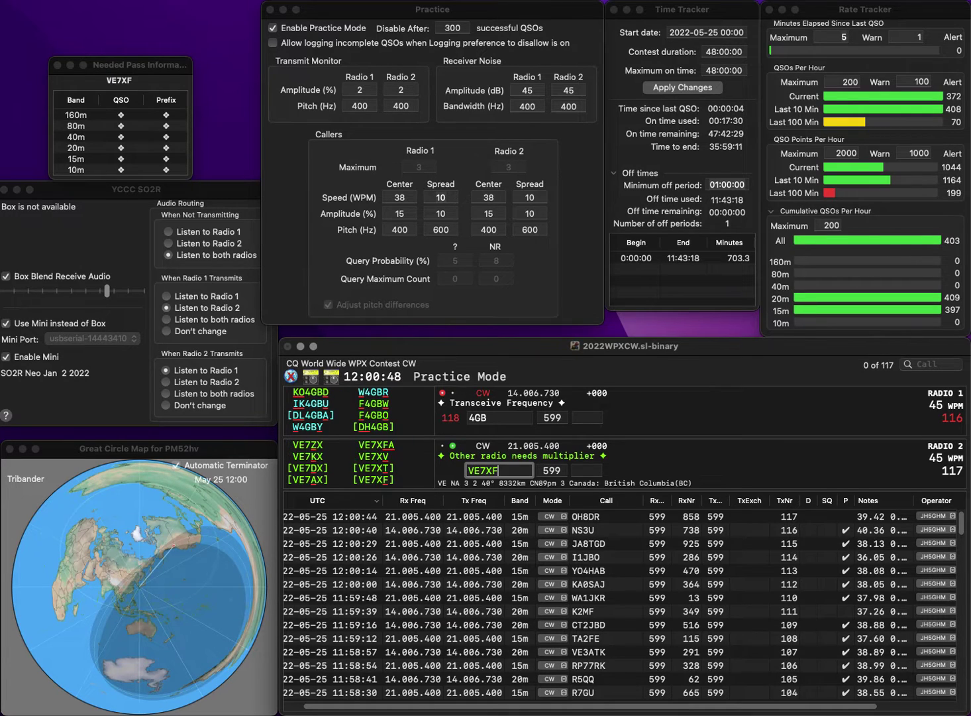
{"action": "key", "text": "Return"}
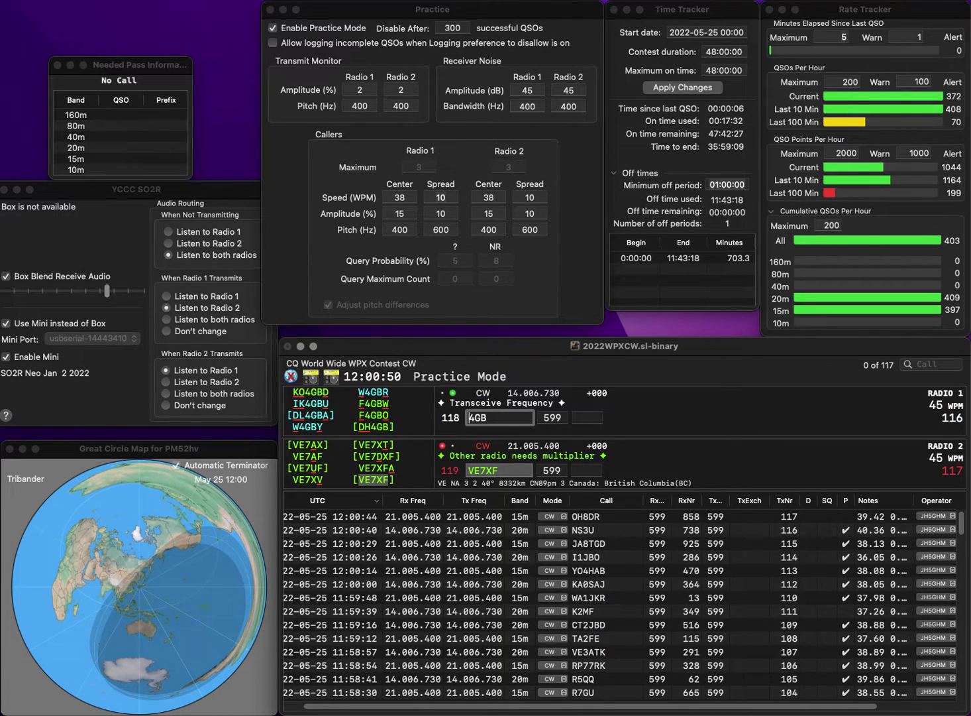
{"action": "type", "text": "DH"}
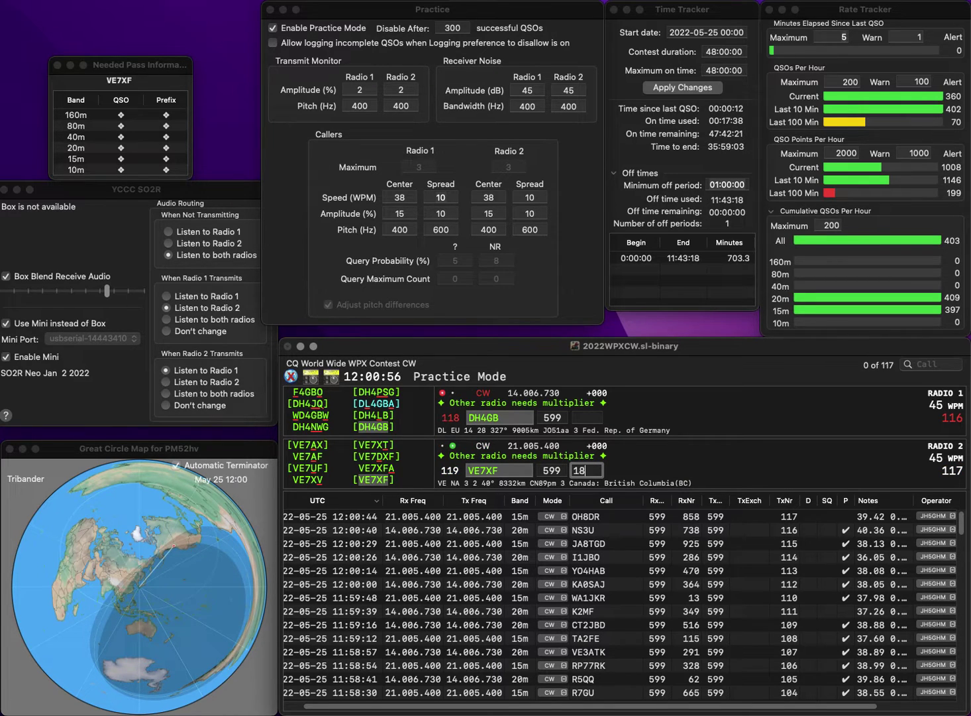
{"action": "type", "text": "8"}
{"action": "key", "text": "Return"}
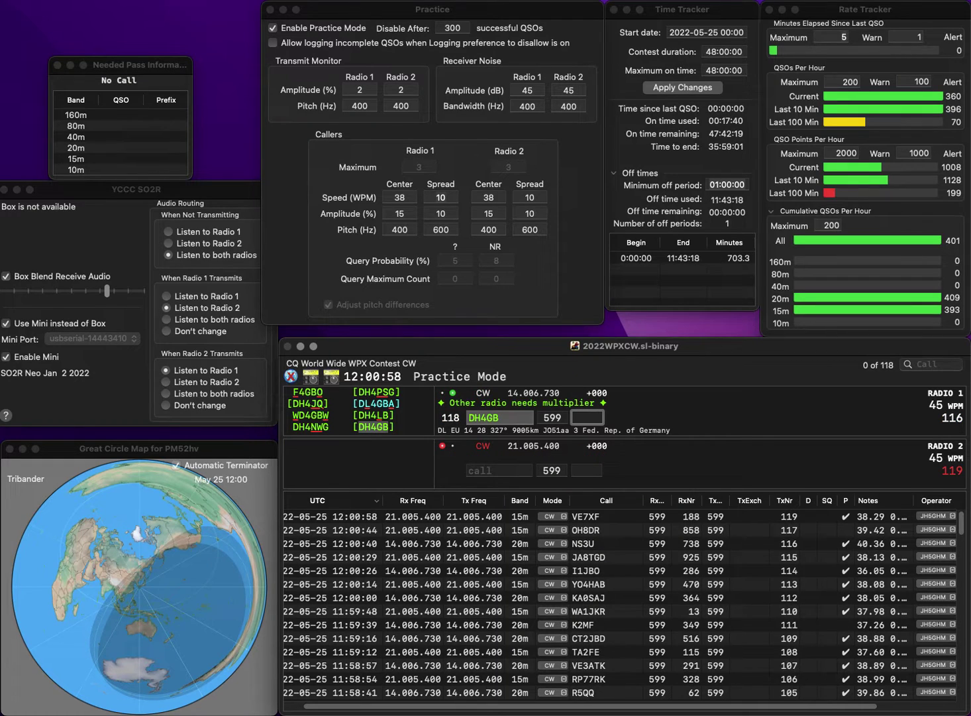
{"action": "type", "text": "155"}
{"action": "key", "text": "Return"}
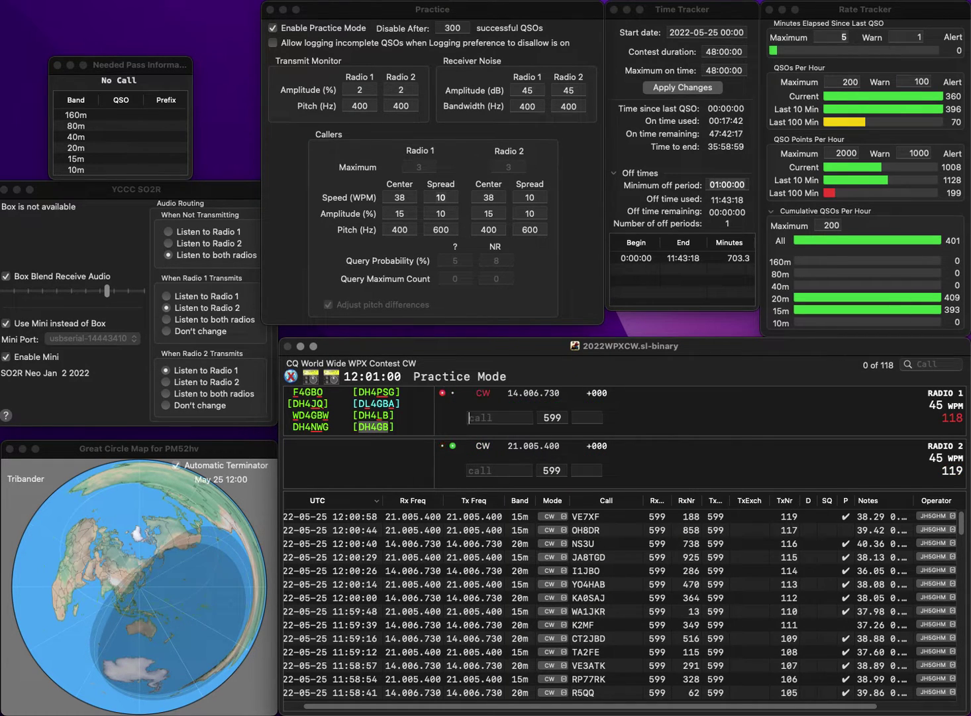
{"action": "type", "text": "KM4RG"}
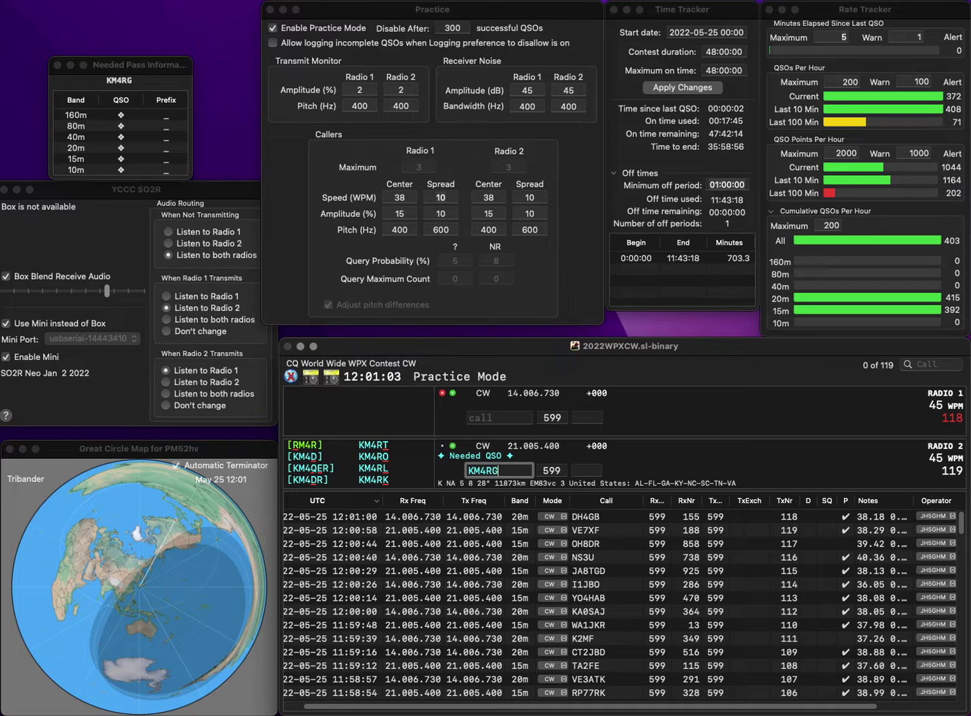
{"action": "key", "text": "Return"}
{"action": "type", "text": "IK3JR"}
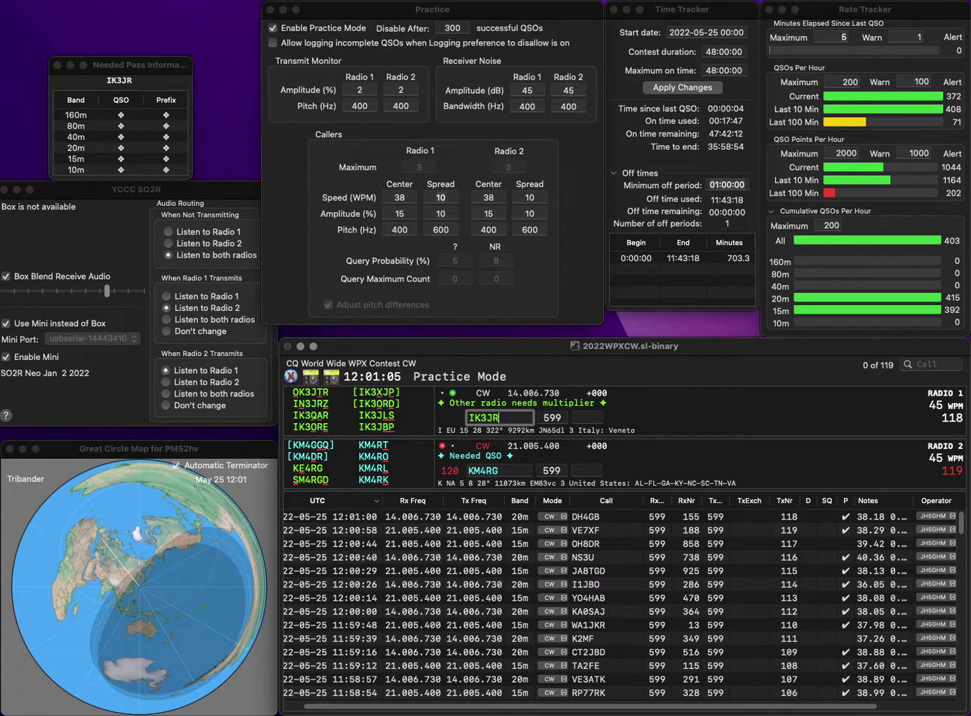
{"action": "key", "text": "BackSpace"}
{"action": "type", "text": "LS"}
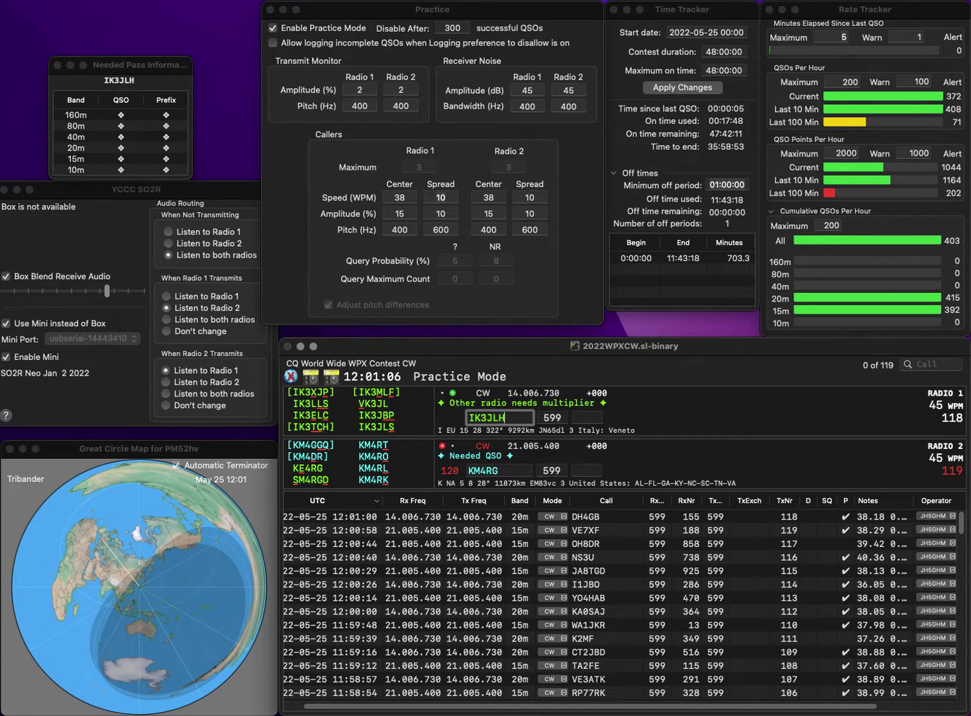
{"action": "key", "text": "Return"}
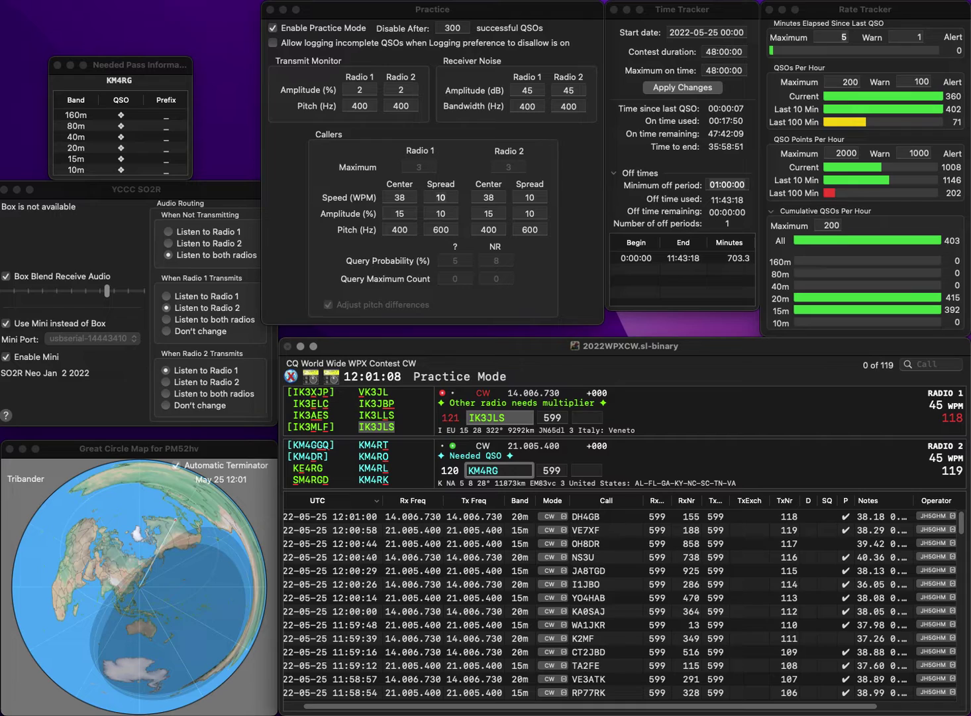
{"action": "key", "text": "Left"}
{"action": "key", "text": "Left"}
{"action": "key", "text": "BackSpace"}
{"action": "type", "text": "5"}
{"action": "key", "text": "Return"}
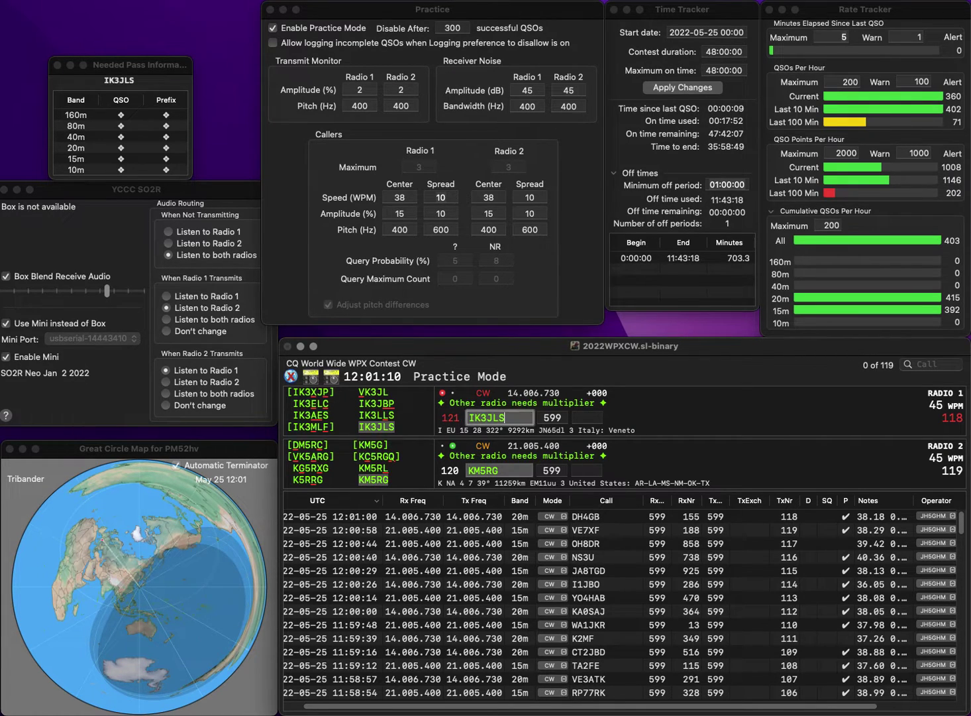
- Log IK3JLS with exchange 944 and KM5RG with exchange 604
{"action": "key", "text": "space"}
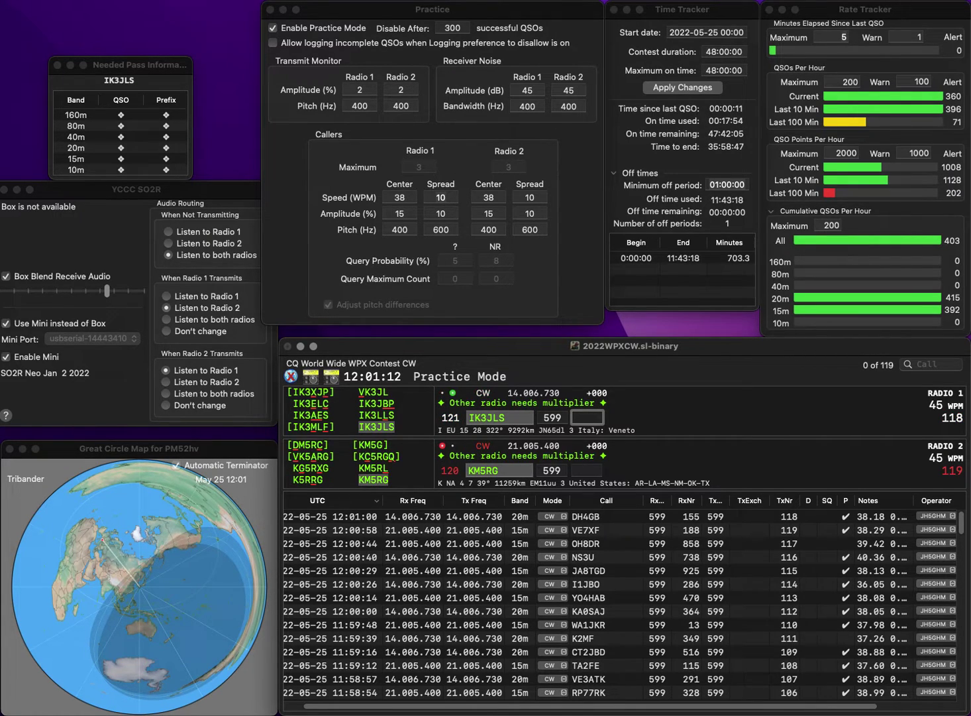
{"action": "type", "text": "944"}
{"action": "key", "text": "Return"}
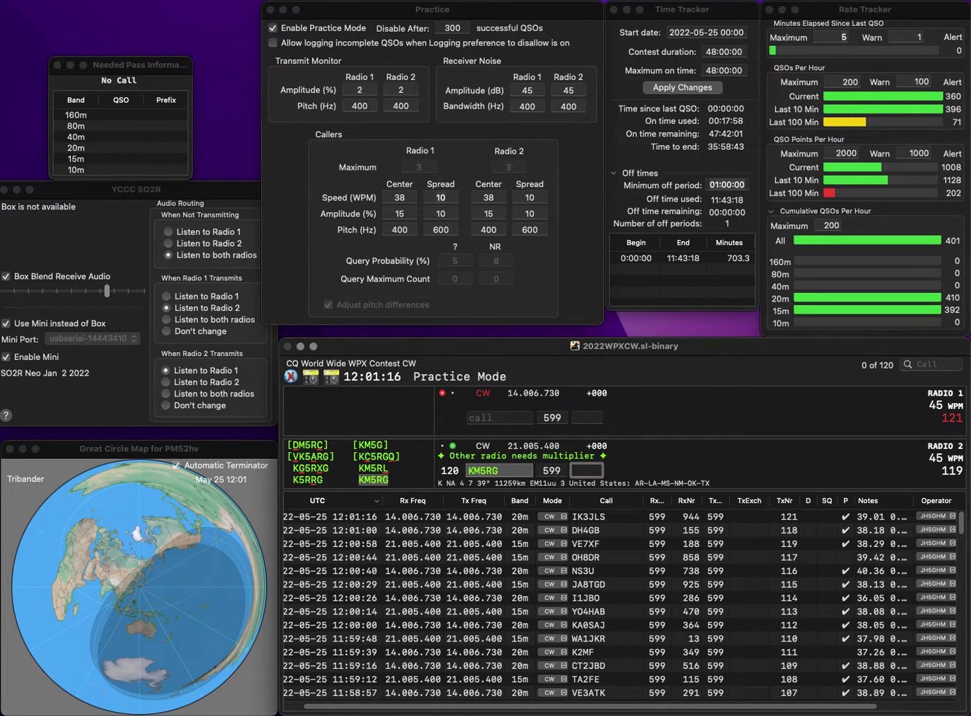
{"action": "type", "text": "6"}
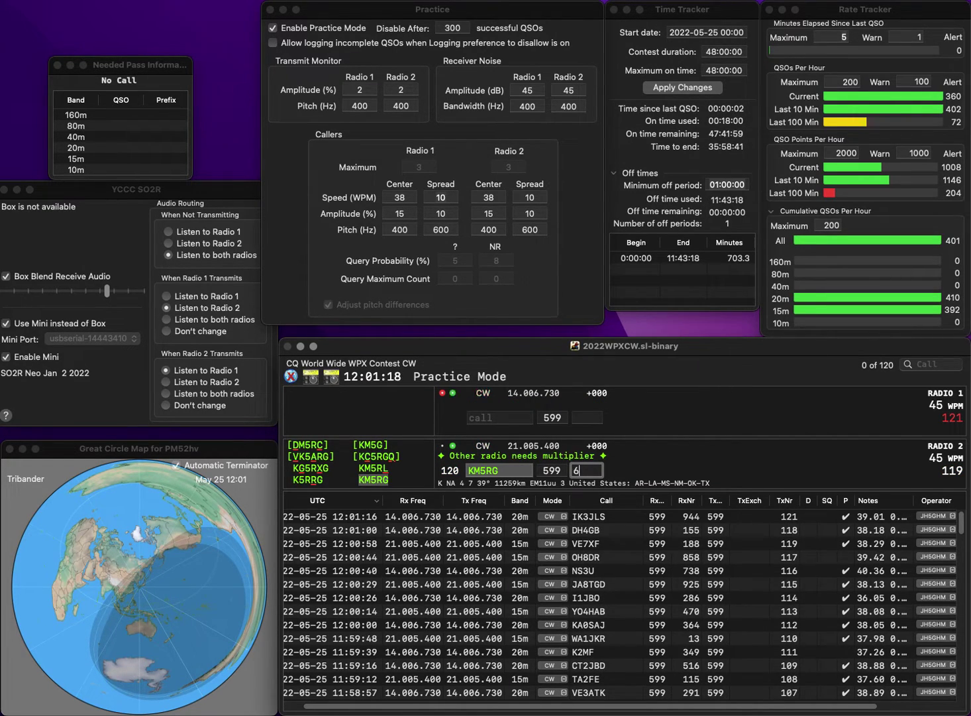
{"action": "type", "text": "04"}
{"action": "key", "text": "Return"}
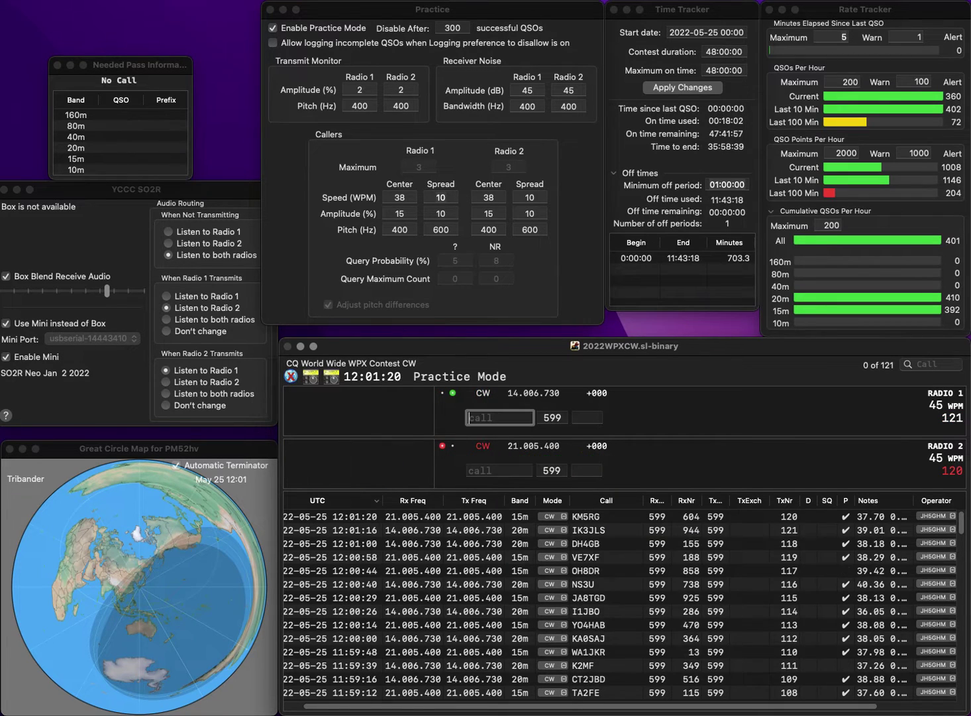
{"action": "type", "text": "VE3KZT"}
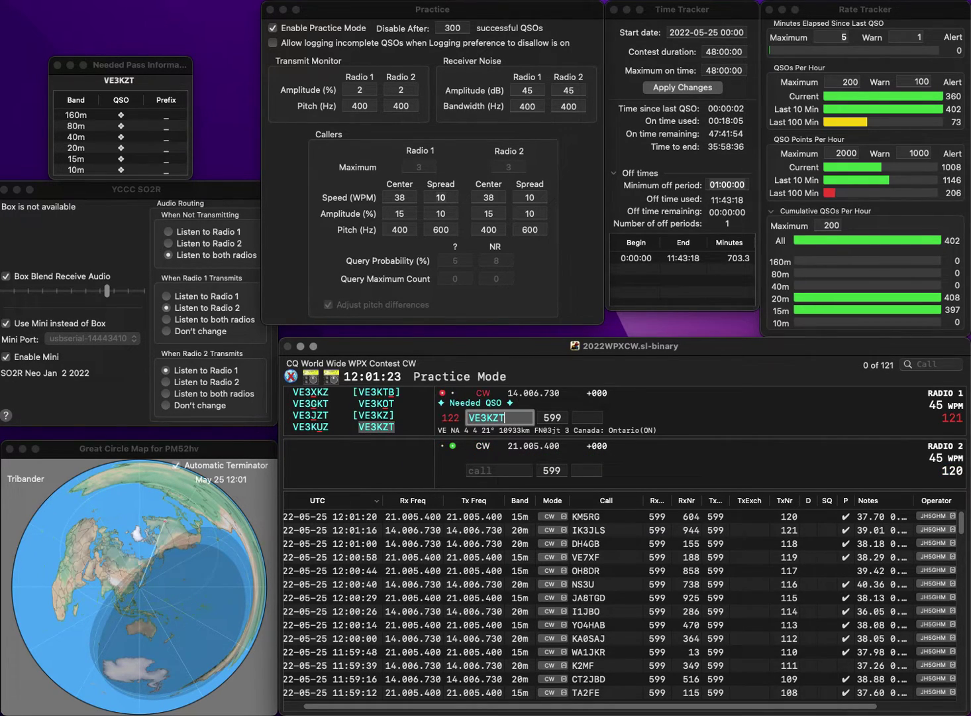
{"action": "key", "text": "Return"}
{"action": "type", "text": "JJ"}
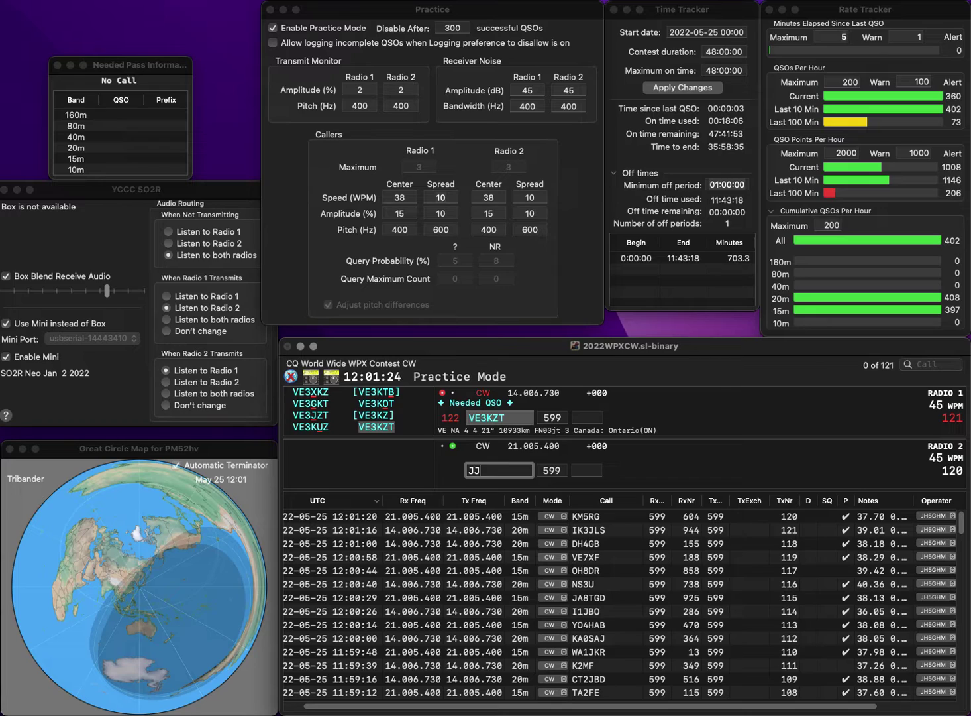
{"action": "type", "text": "1UUZ"}
{"action": "key", "text": "Return"}
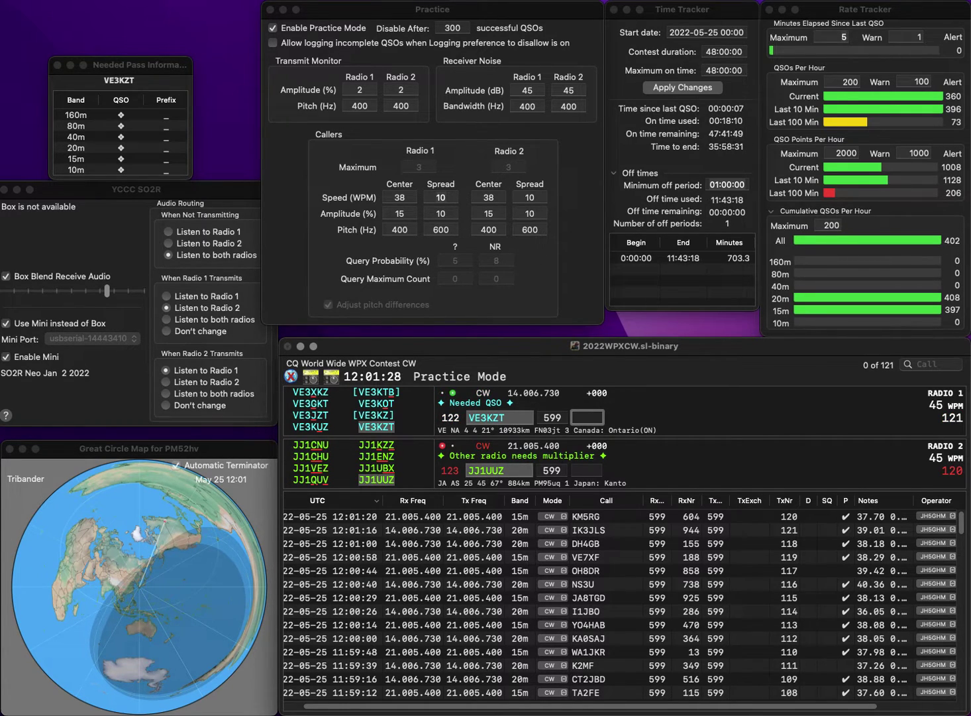
{"action": "type", "text": "981"}
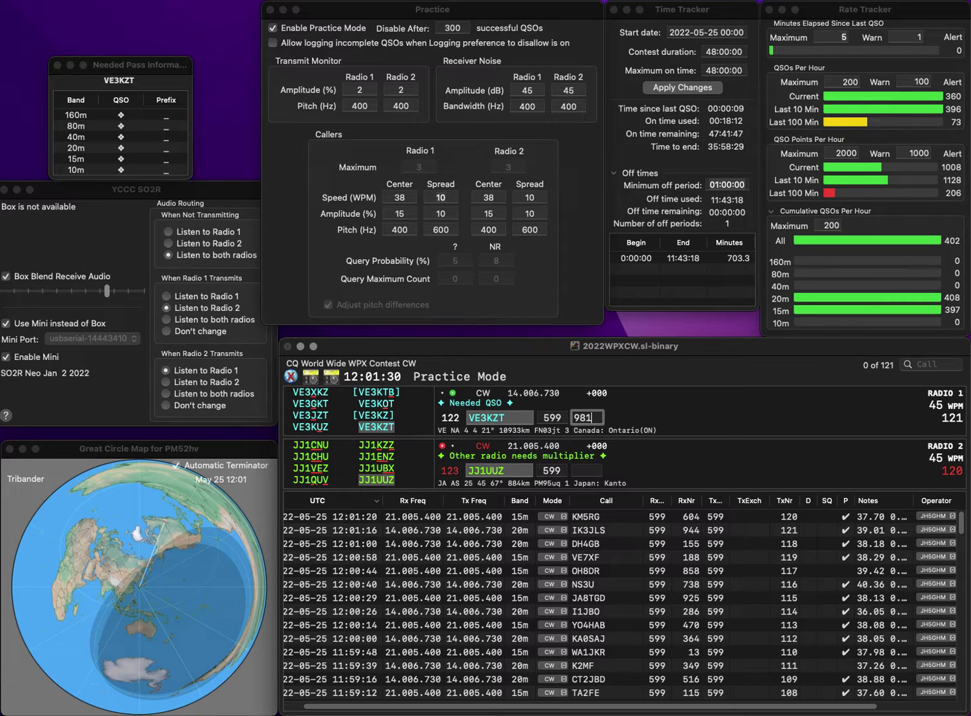
{"action": "key", "text": "Return"}
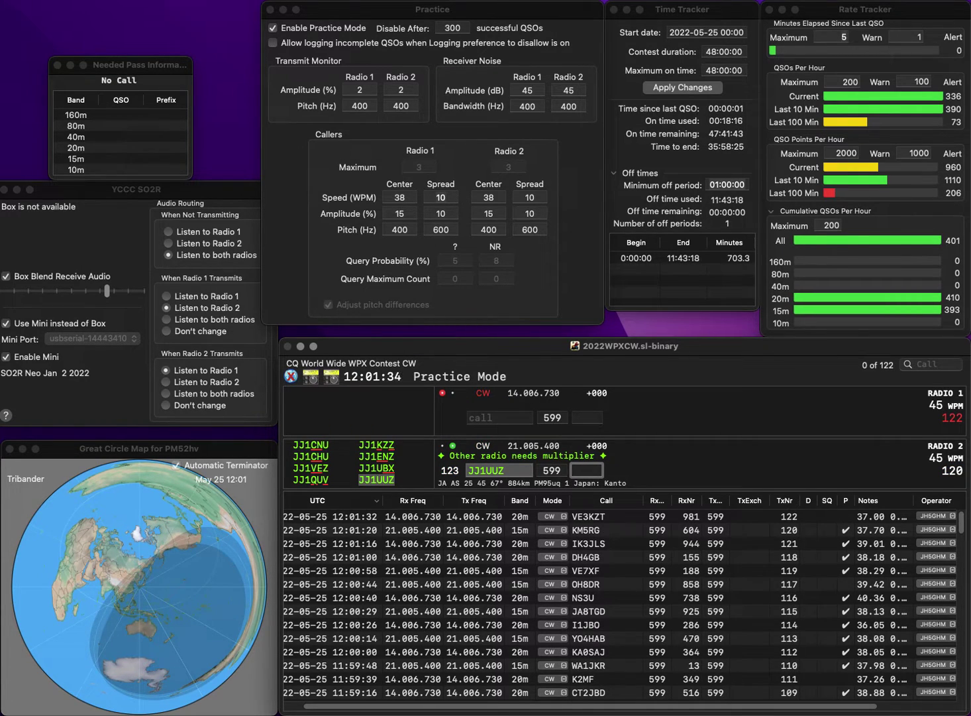
{"action": "type", "text": "899"}
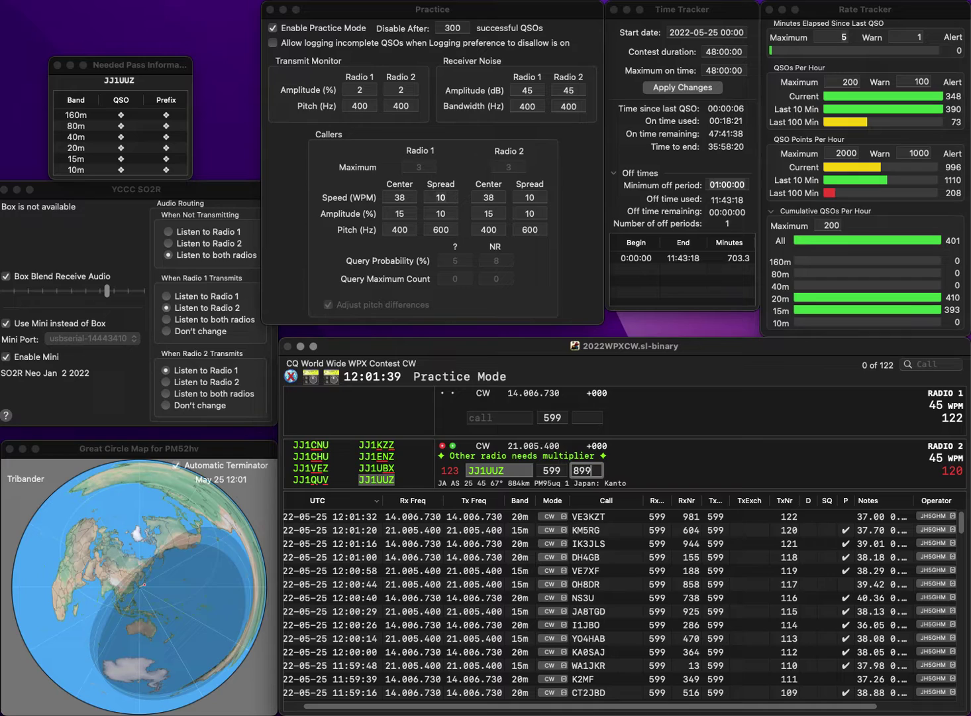
{"action": "key", "text": "Return"}
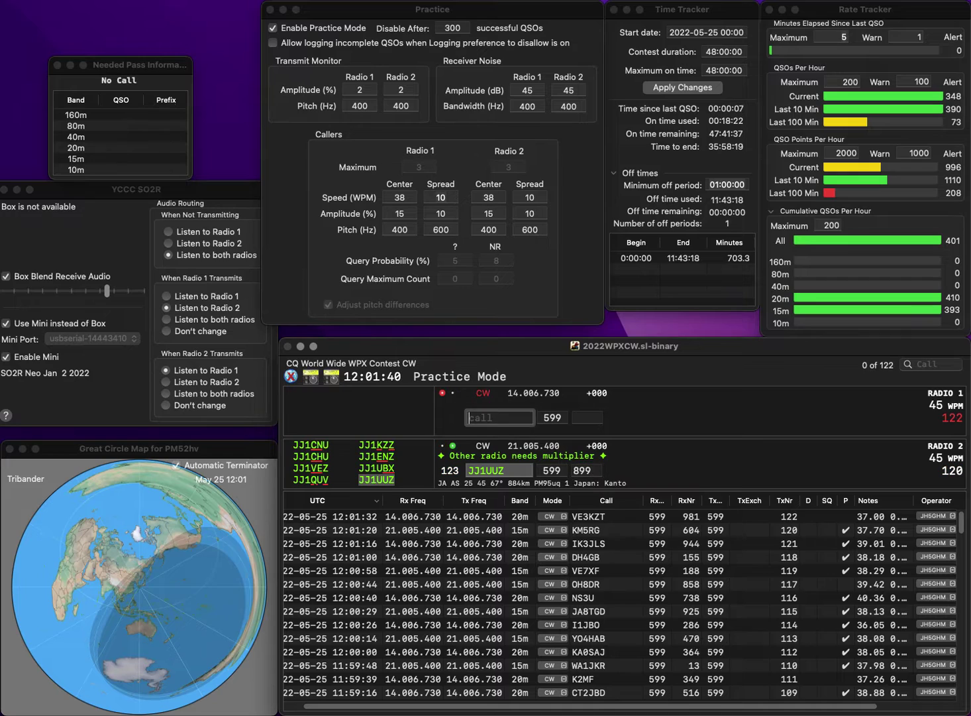
{"action": "type", "text": "EM5K"}
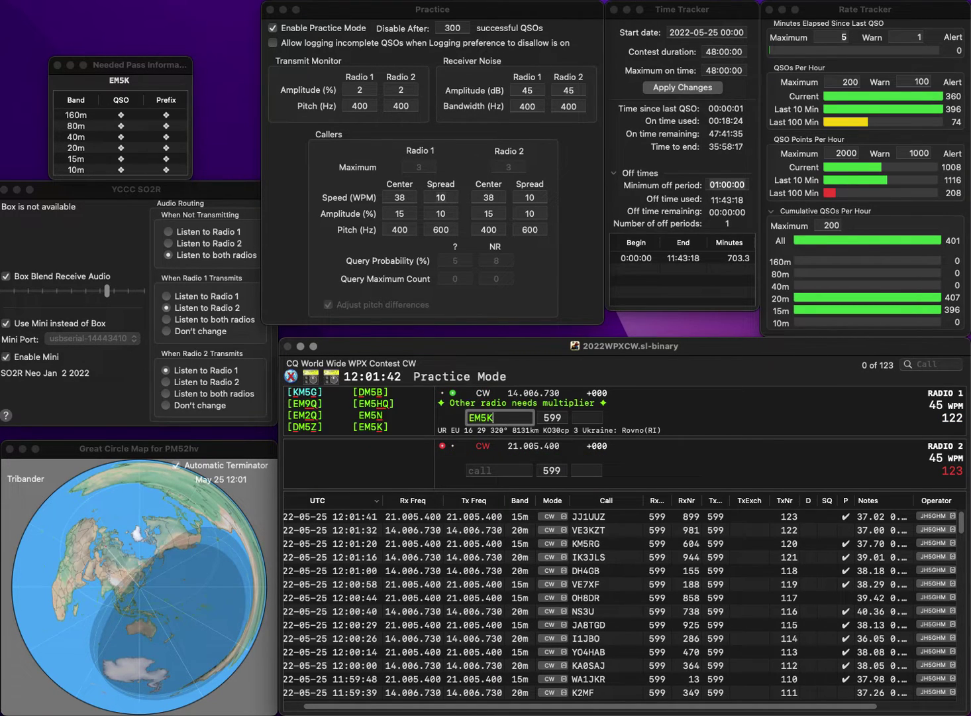
{"action": "key", "text": "Return"}
{"action": "type", "text": "KN6O"}
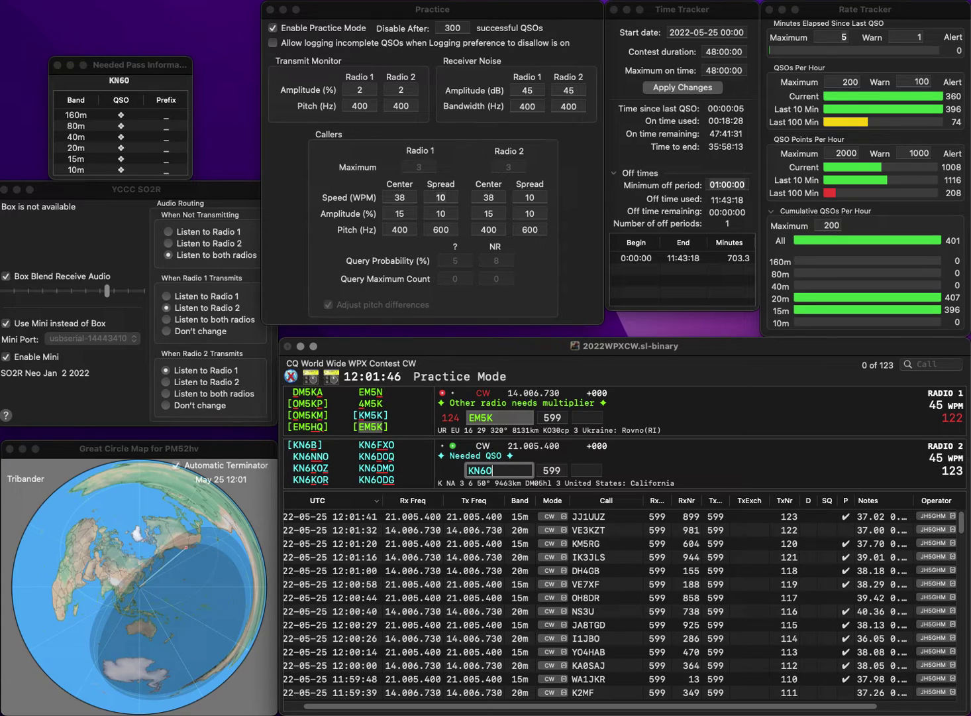
{"action": "type", "text": "DG"}
{"action": "key", "text": "Return"}
{"action": "type", "text": "58"}
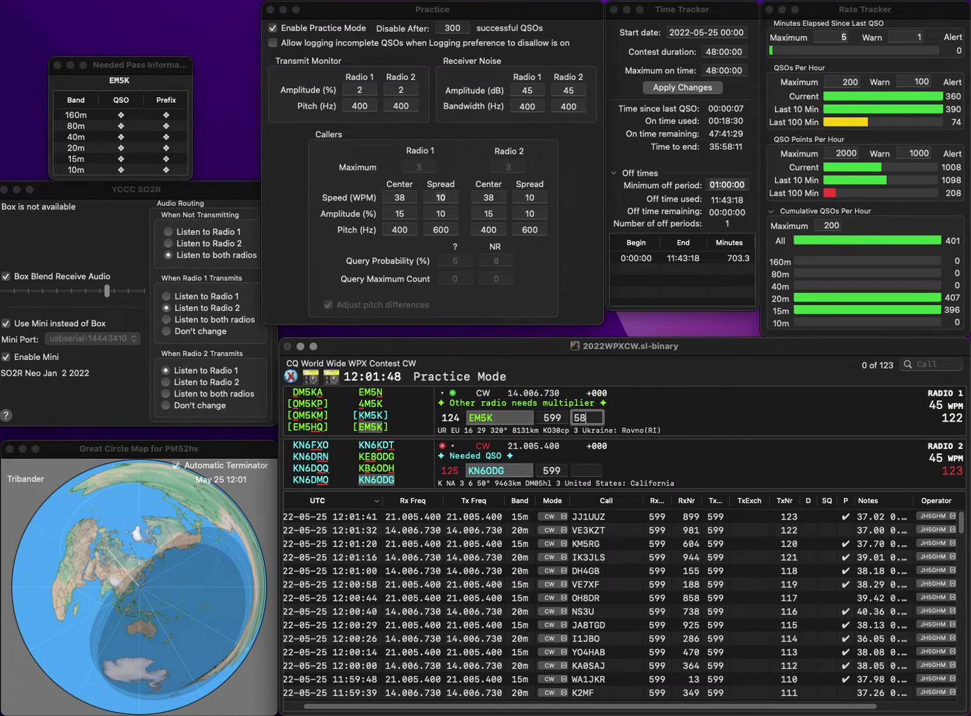
{"action": "key", "text": "BackSpace"}
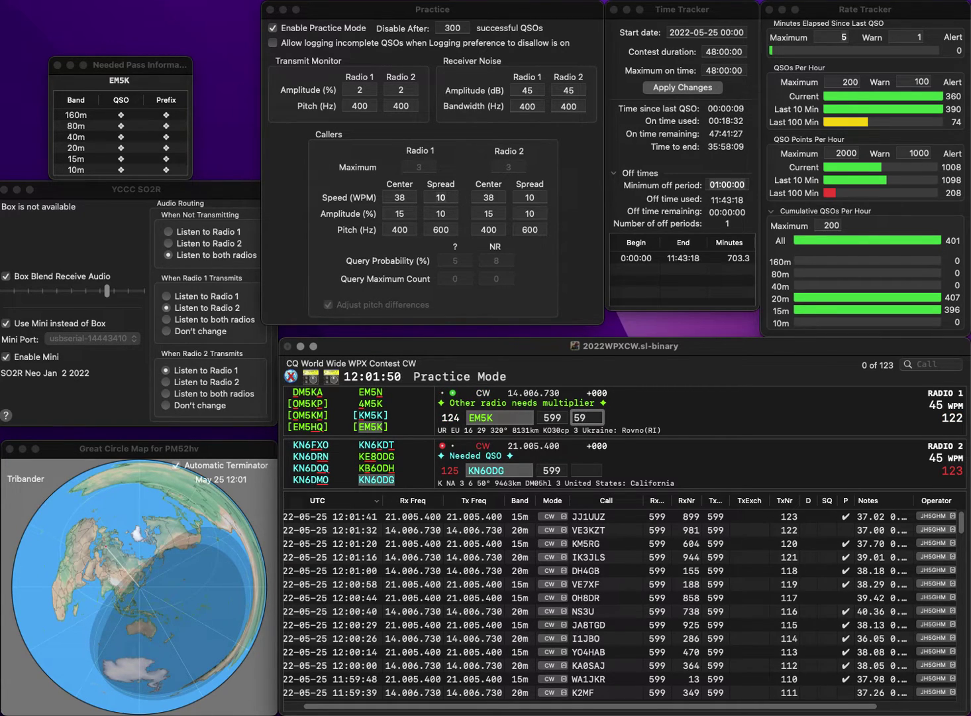
{"action": "key", "text": "Return"}
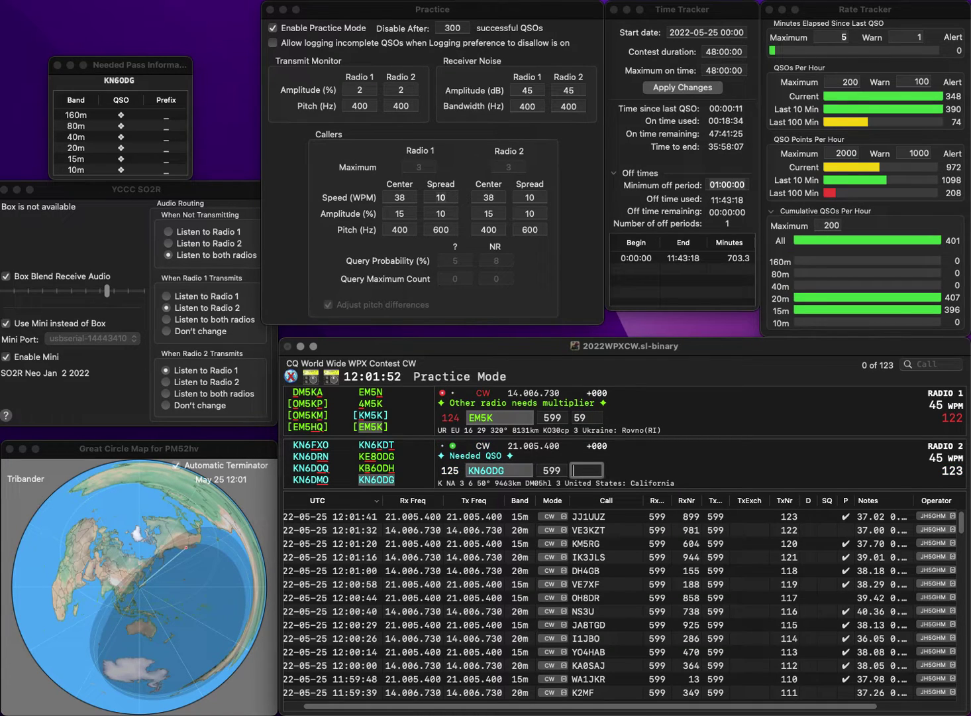
{"action": "type", "text": "188"}
{"action": "key", "text": "Return"}
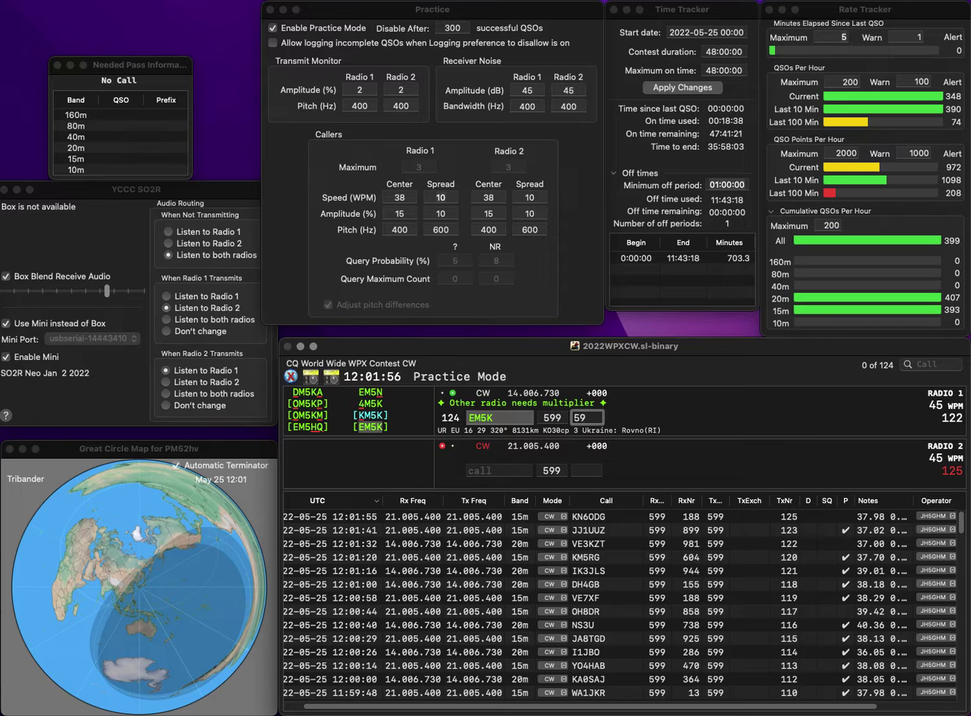
{"action": "type", "text": "8"}
{"action": "key", "text": "Return"}
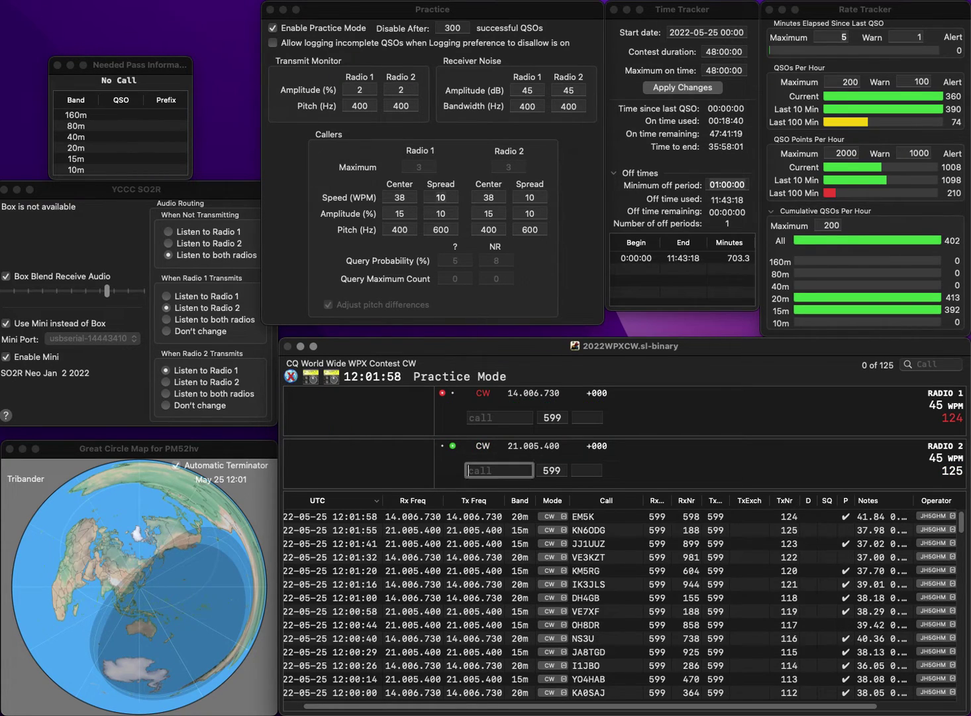
{"action": "type", "text": "F5ISL"}
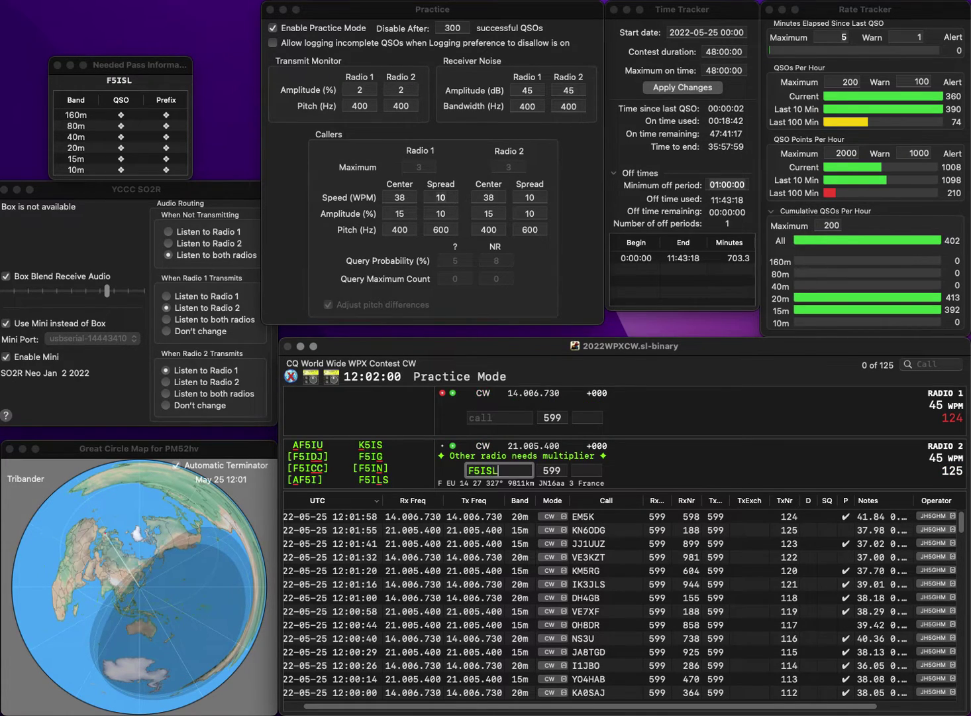
{"action": "key", "text": "Return"}
{"action": "type", "text": "2"}
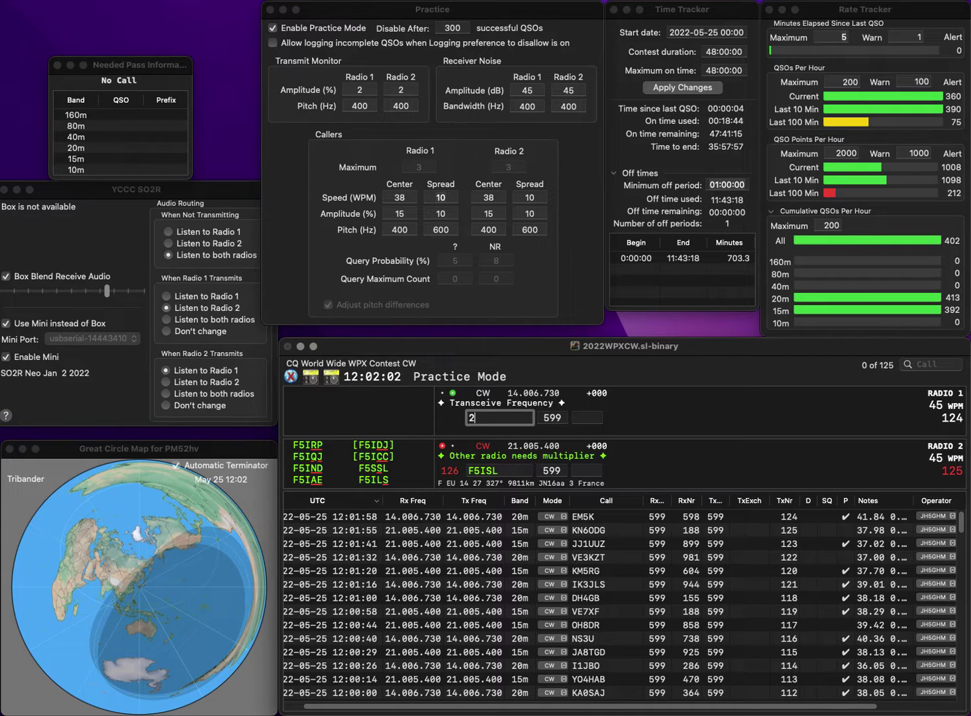
{"action": "type", "text": "JNA"}
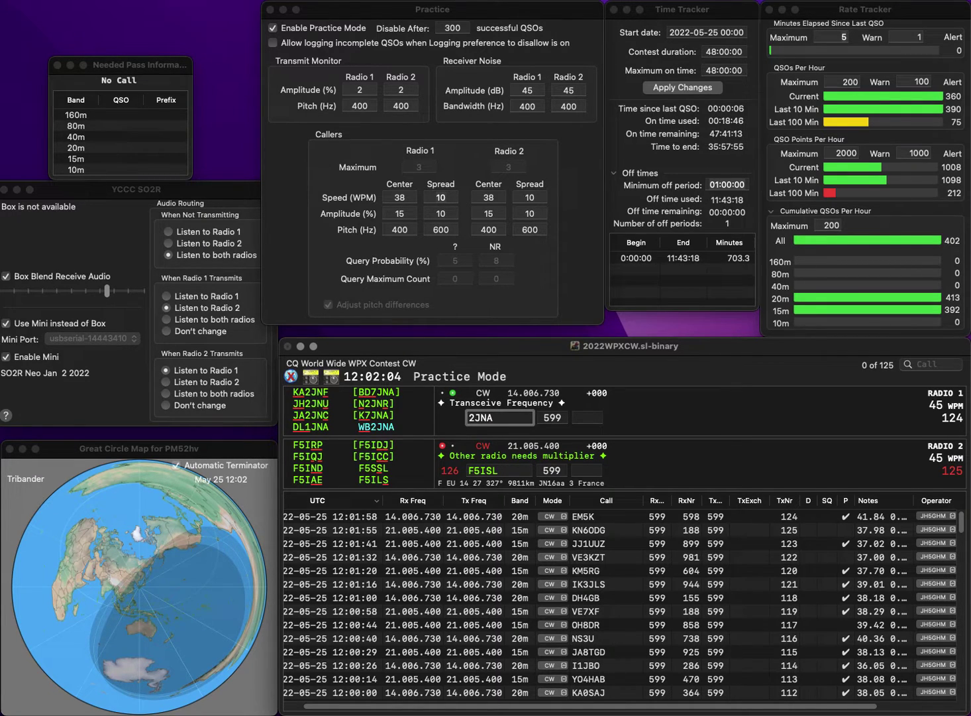
{"action": "key", "text": "Home"}
{"action": "type", "text": "WB"}
{"action": "key", "text": "Return"}
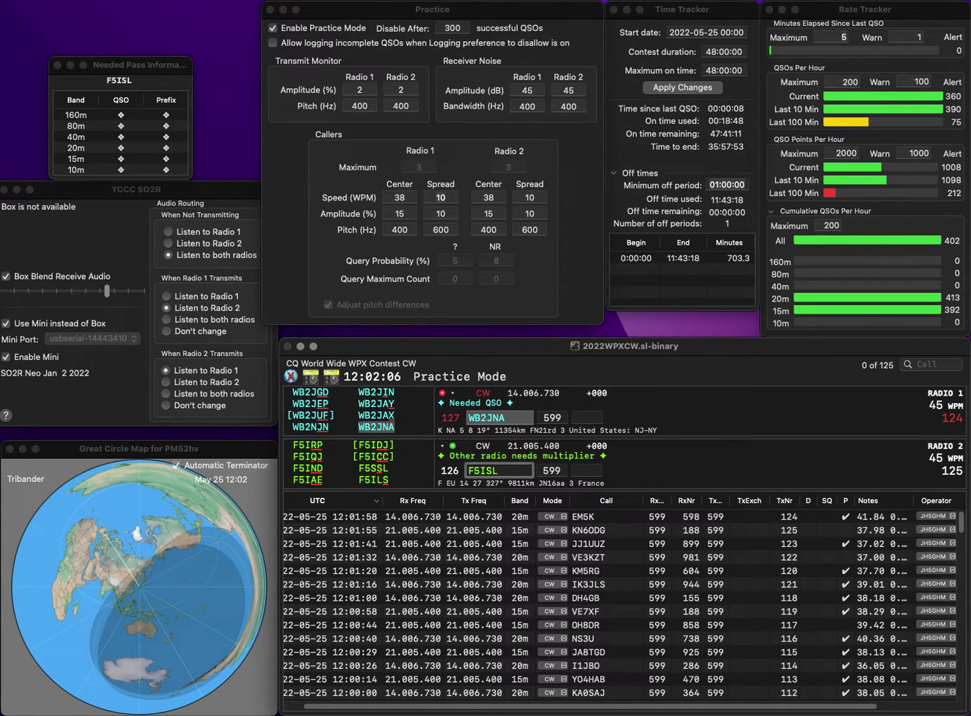
{"action": "key", "text": "BackSpace"}
{"action": "key", "text": "BackSpace"}
{"action": "key", "text": "BackSpace"}
{"action": "type", "text": "SSL"}
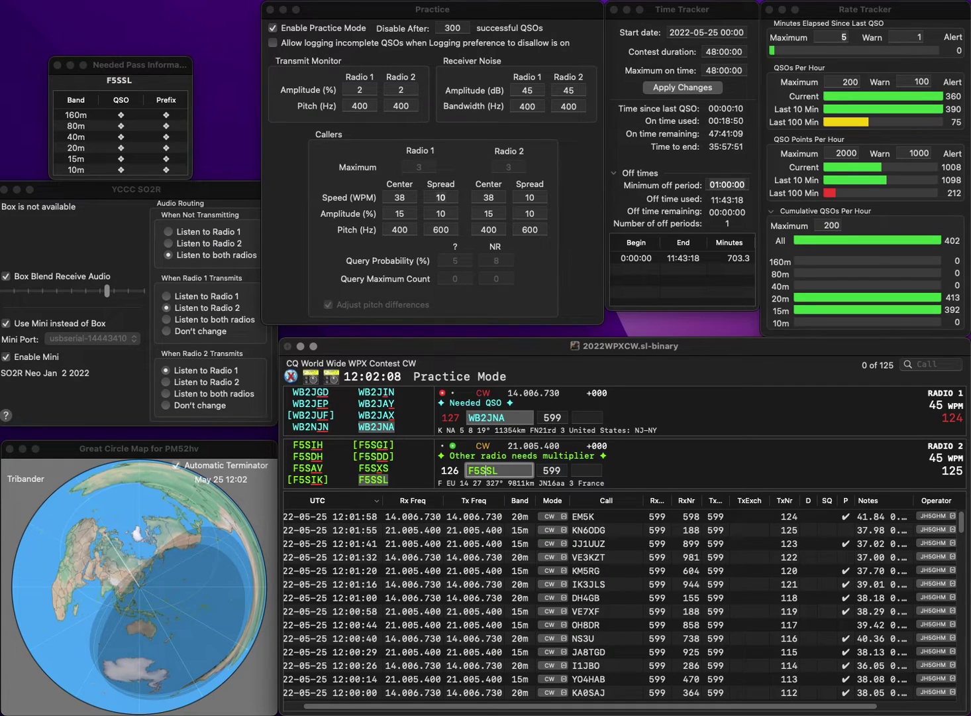
{"action": "key", "text": "Return"}
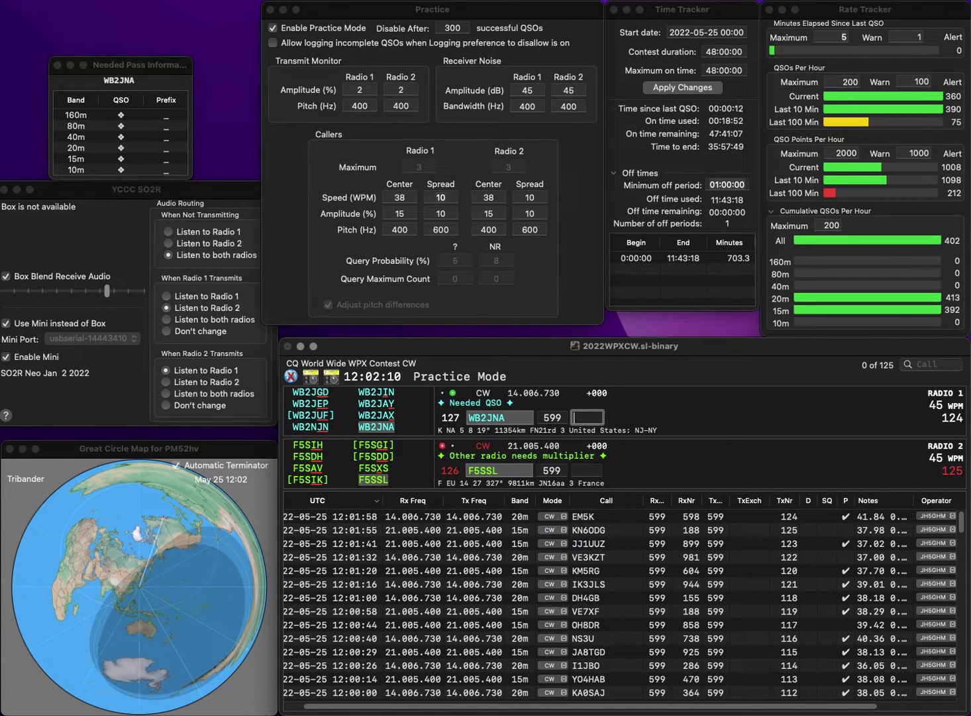
{"action": "type", "text": "41"}
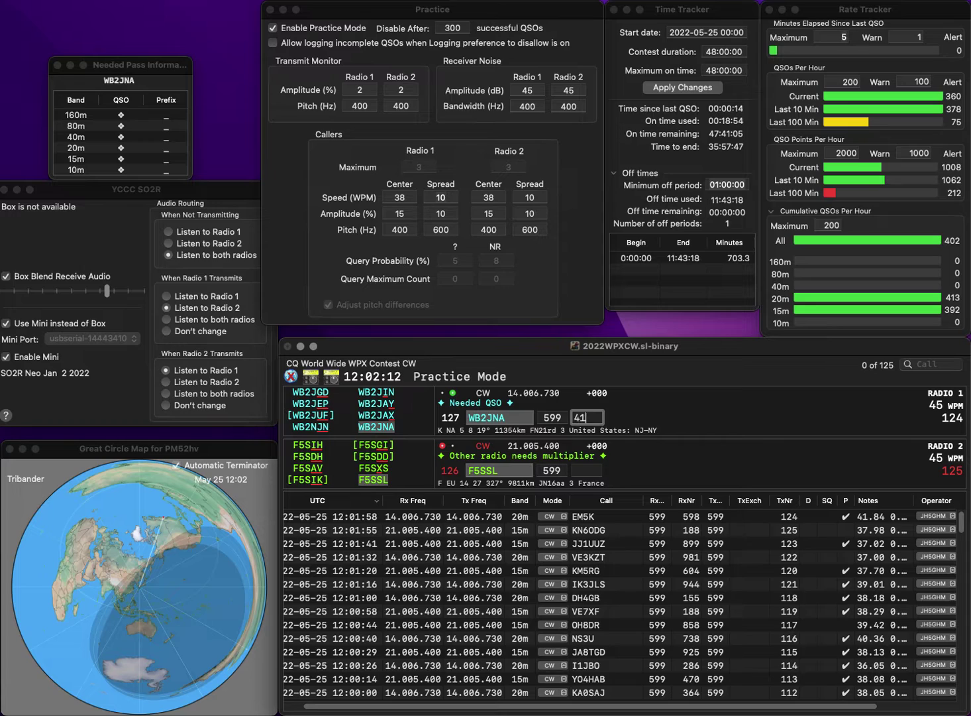
{"action": "type", "text": "1"}
{"action": "key", "text": "Return"}
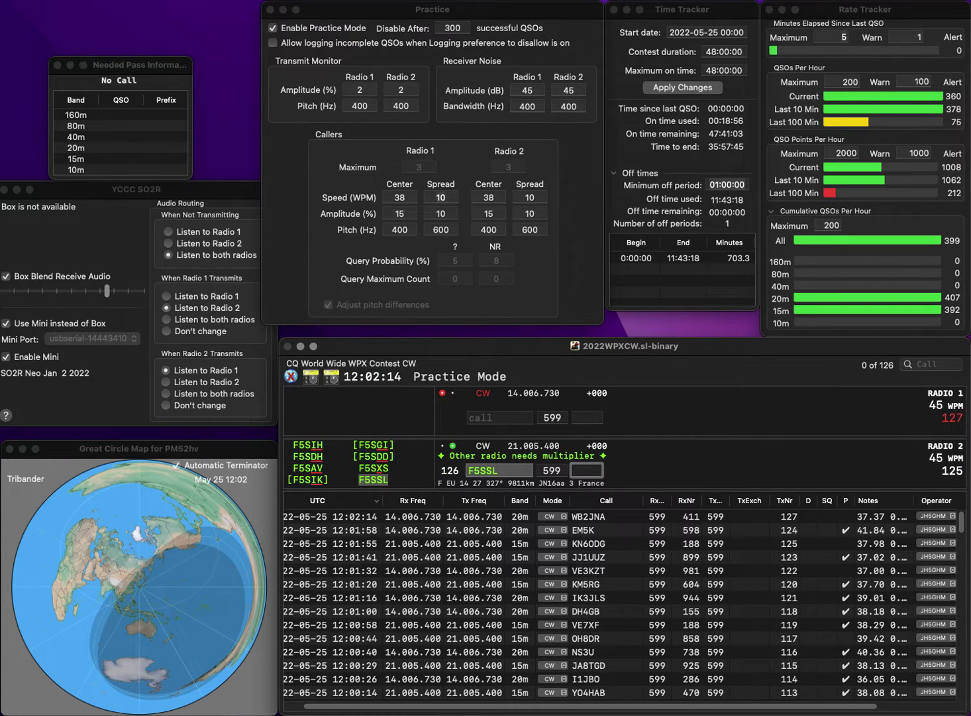
{"action": "type", "text": "7"}
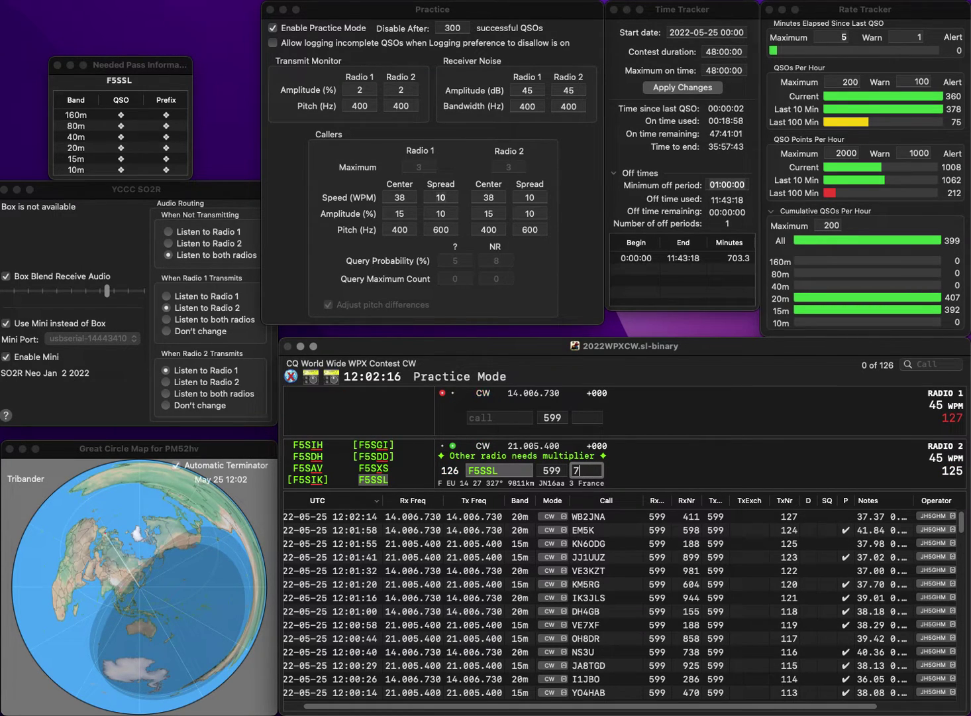
{"action": "type", "text": "0"}
{"action": "key", "text": "Return"}
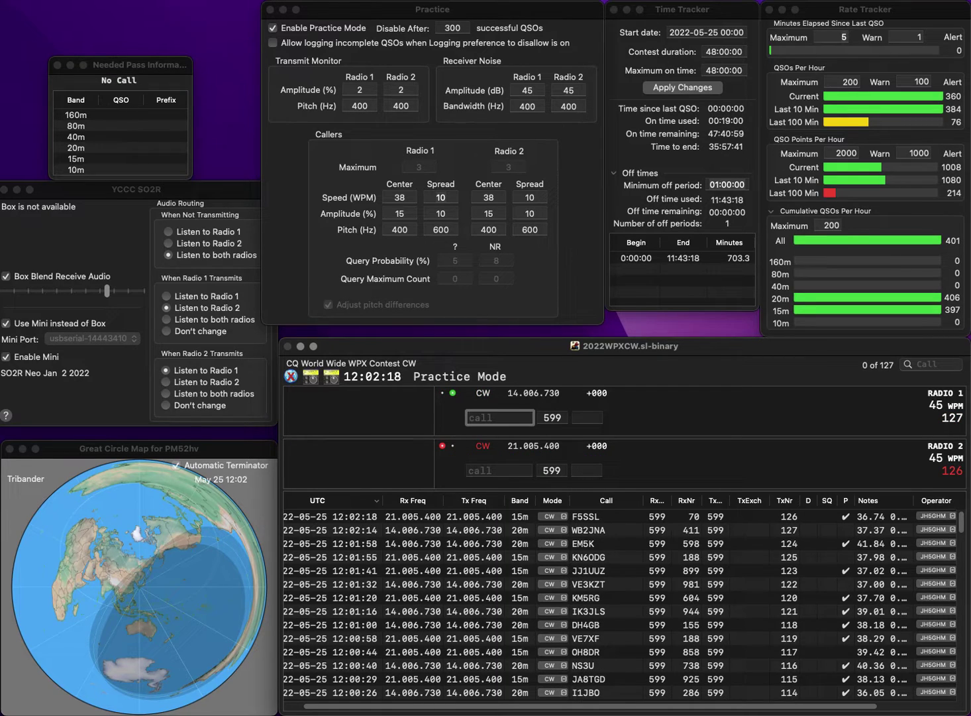
- Log CT1DRB on 20m with exchange 978 and F4EHA on 15m with exchange 42
{"action": "type", "text": "1DRB"}
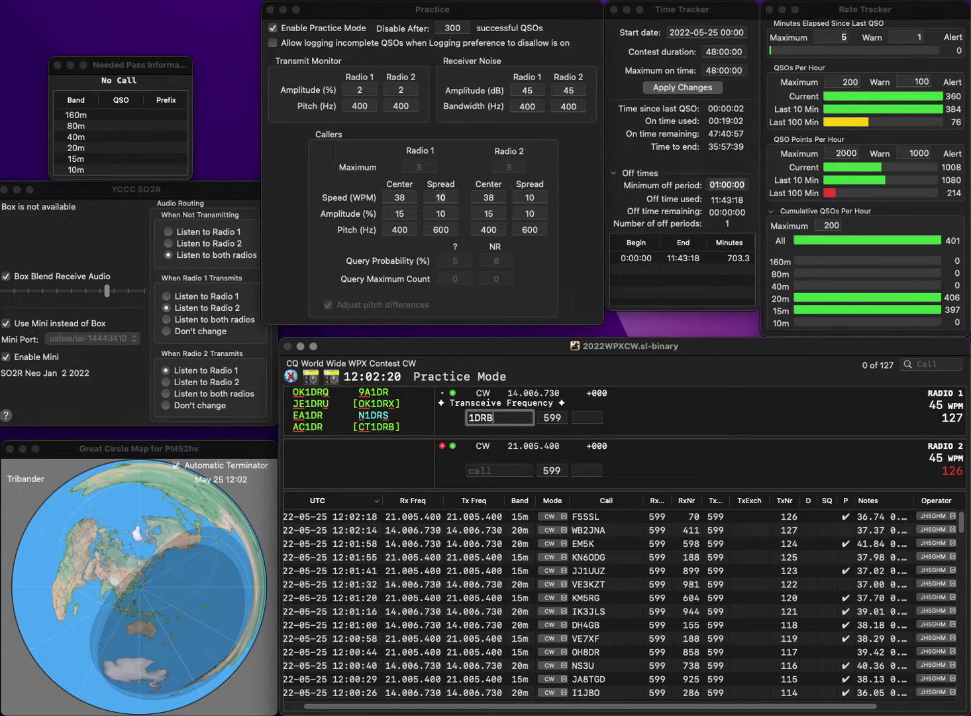
{"action": "type", "text": "CT"}
{"action": "key", "text": "Return"}
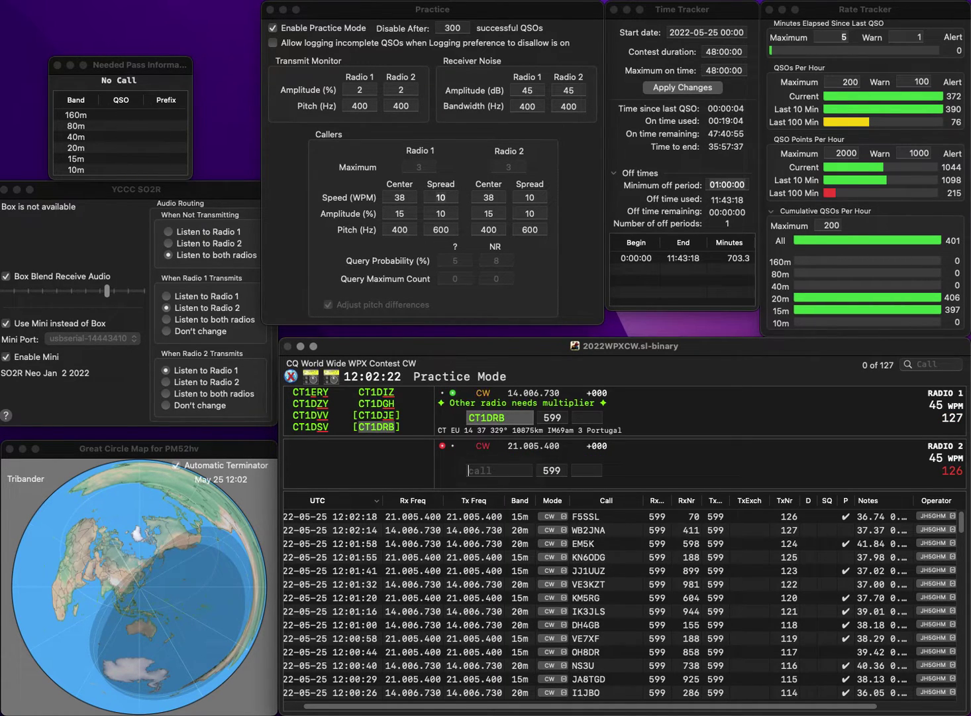
{"action": "type", "text": "N"}
{"action": "key", "text": "BackSpace"}
{"action": "type", "text": "F4EHA"}
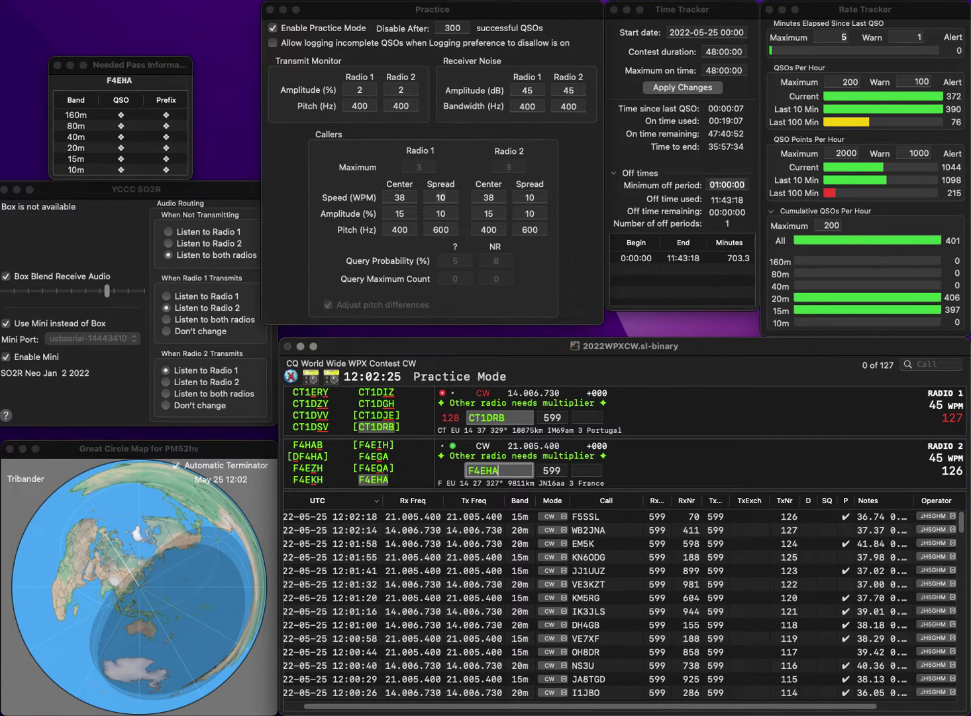
{"action": "key", "text": "Return"}
{"action": "key", "text": "space"}
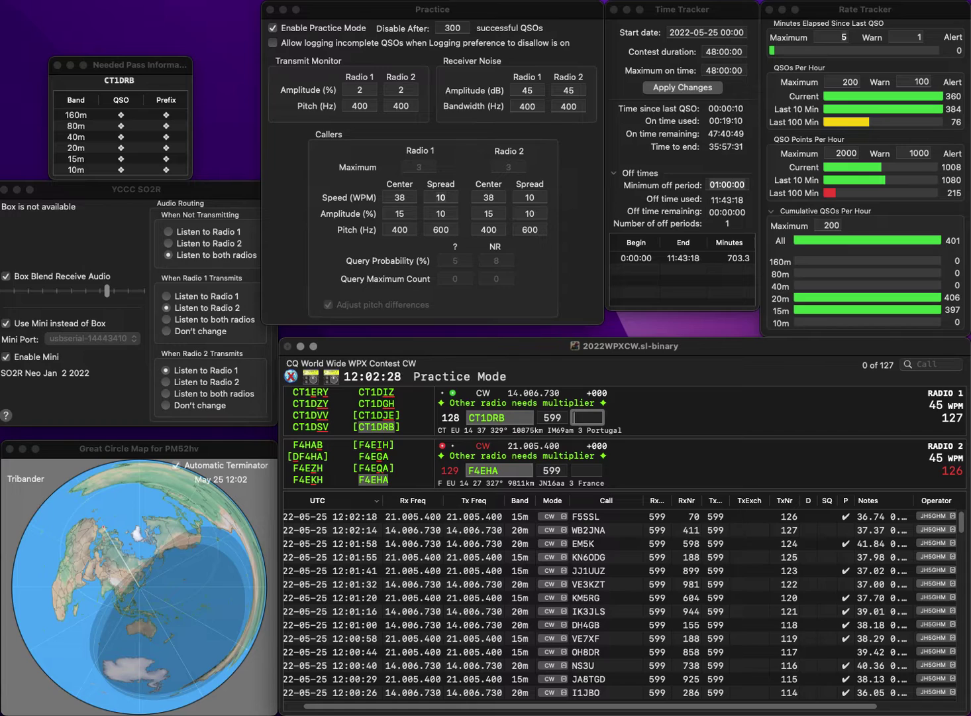
{"action": "type", "text": "978"}
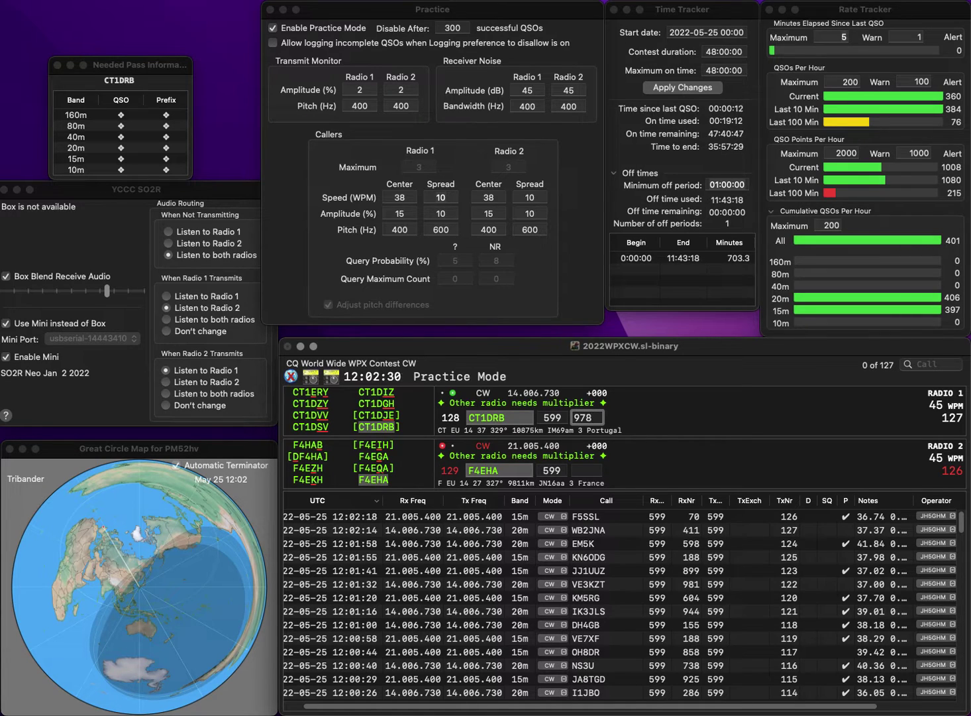
{"action": "key", "text": "Return"}
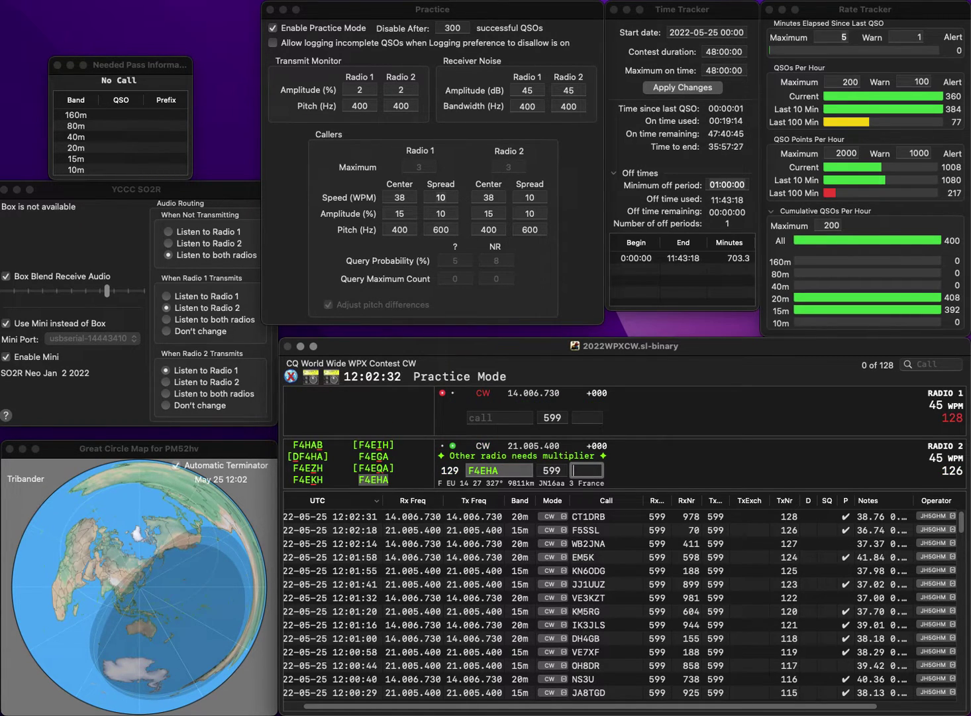
{"action": "type", "text": "2"}
{"action": "key", "text": "Return"}
{"action": "type", "text": "RN"}
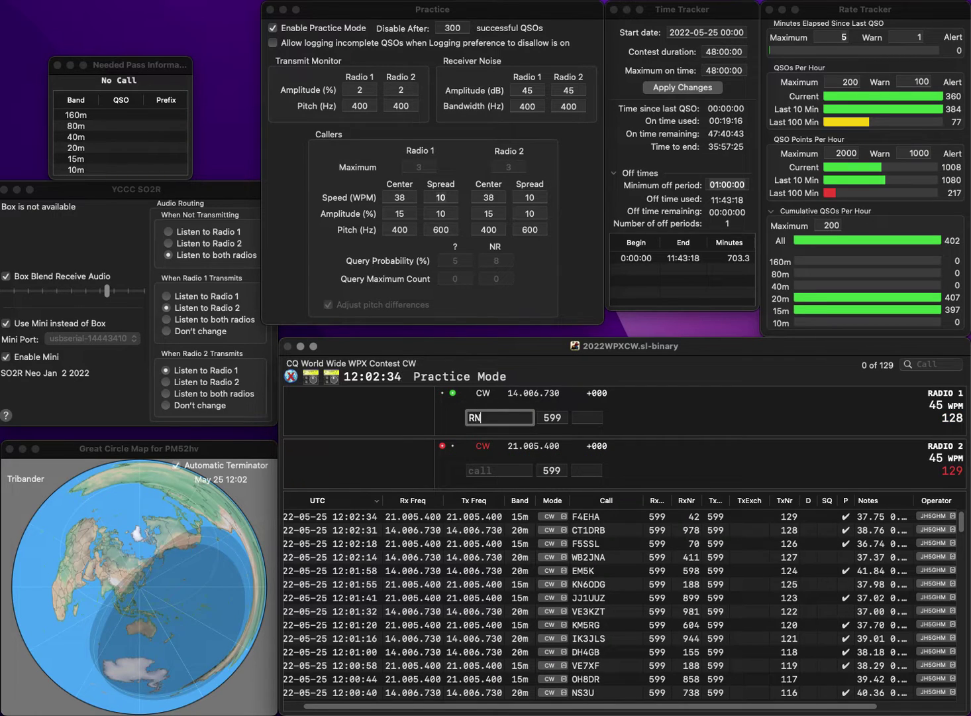
{"action": "type", "text": "3AM"}
{"action": "key", "text": "Return"}
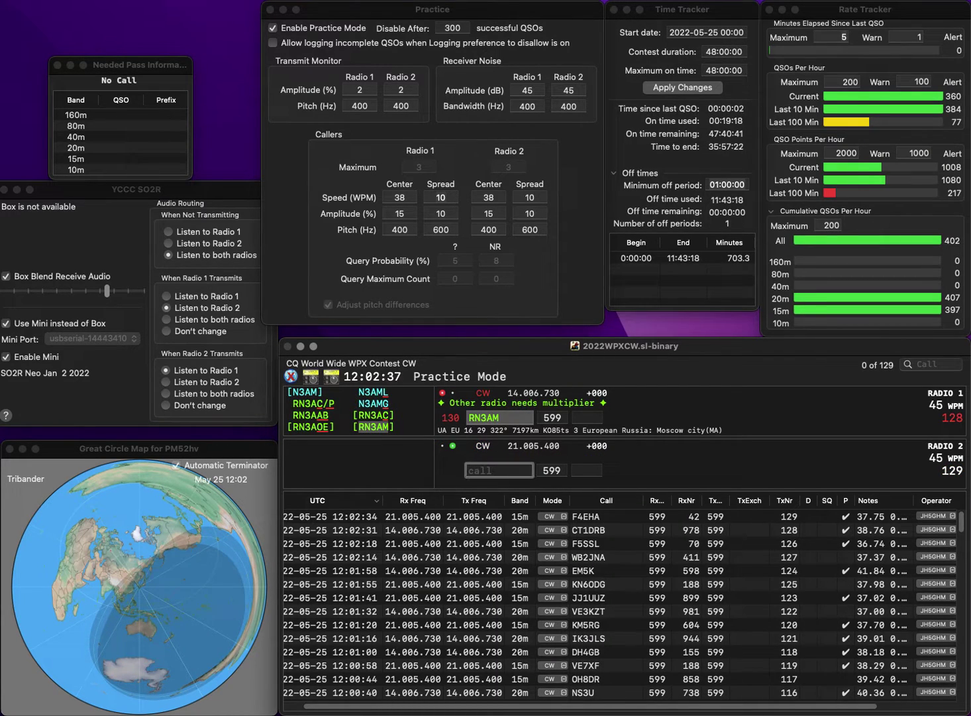
{"action": "type", "text": "KA2Q"}
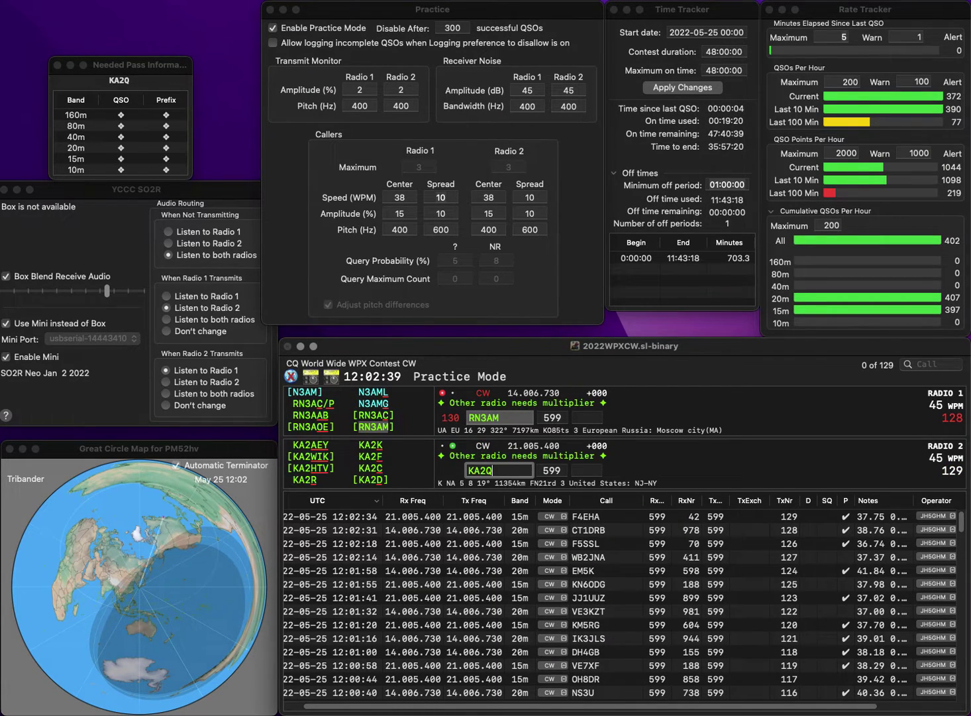
{"action": "type", "text": "WC"}
{"action": "key", "text": "Return"}
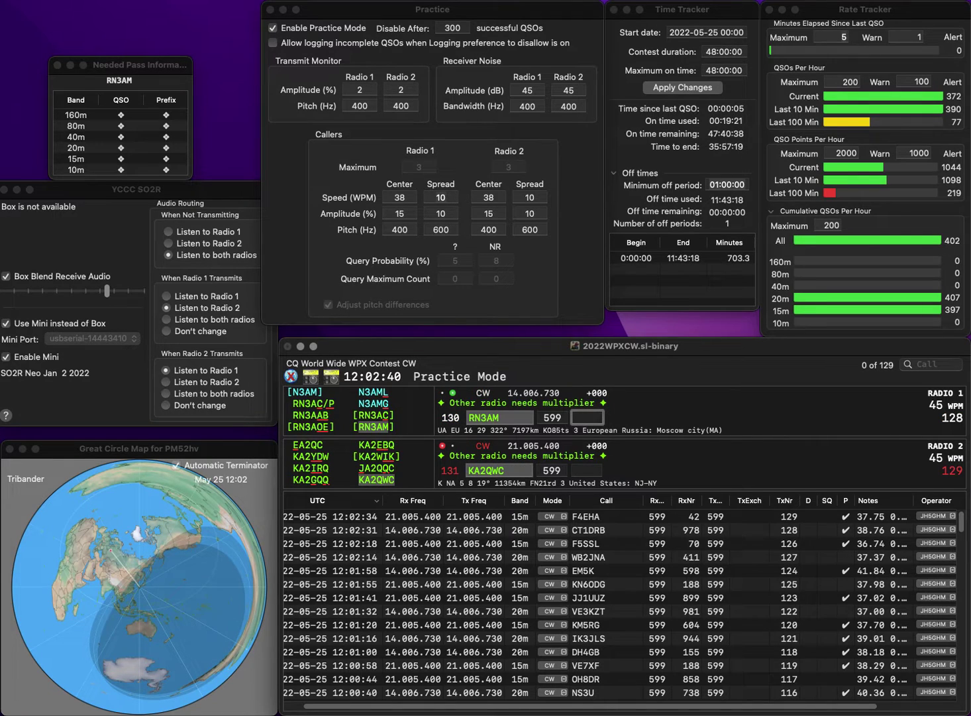
{"action": "type", "text": "615"}
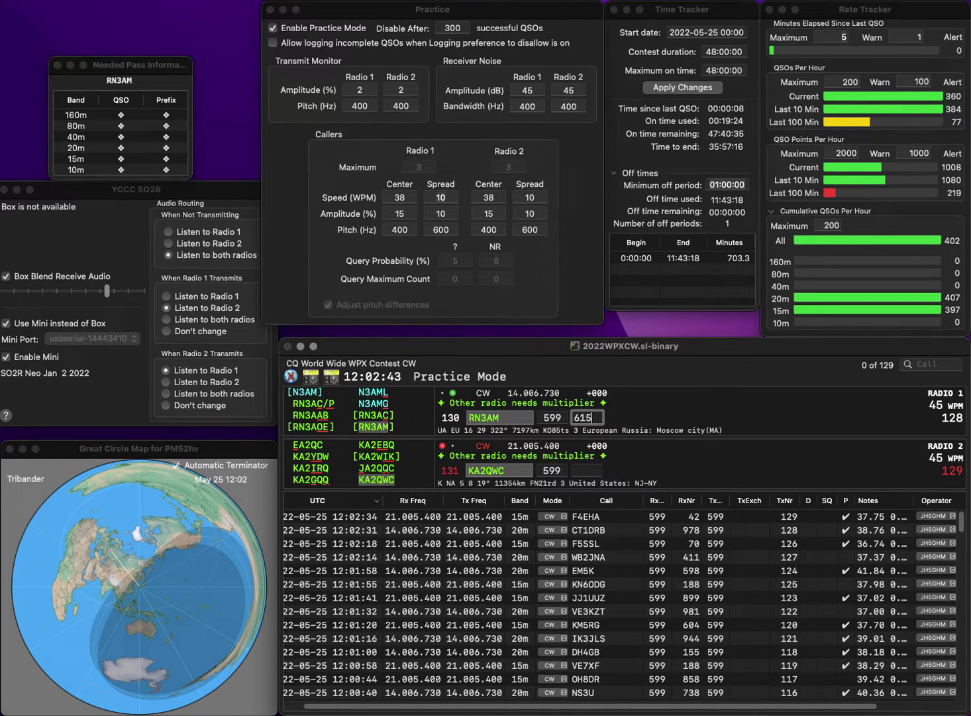
{"action": "key", "text": "Return"}
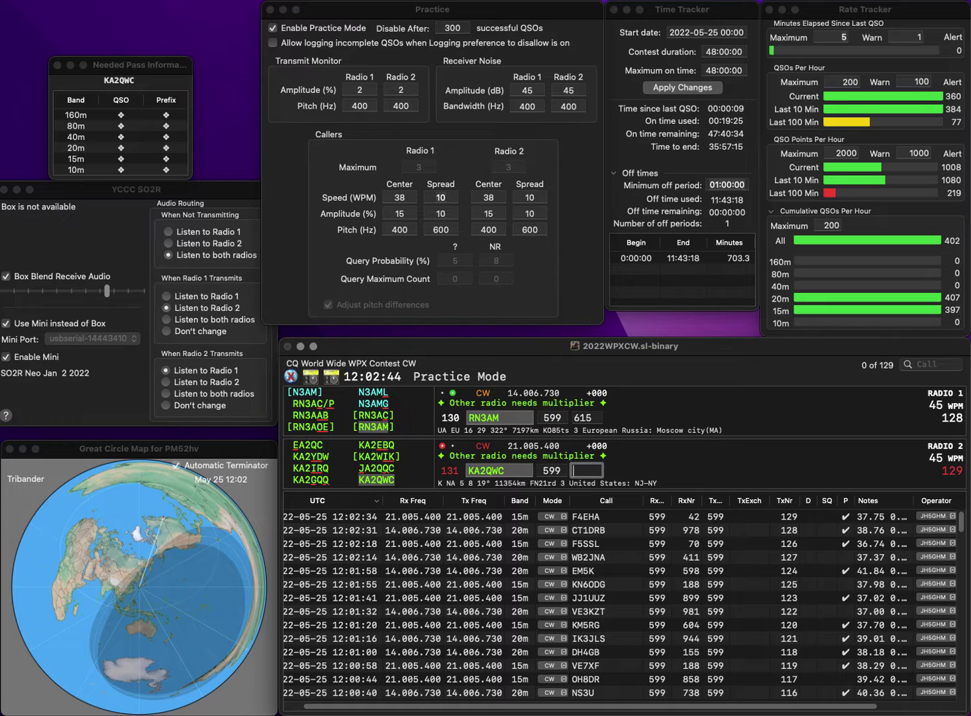
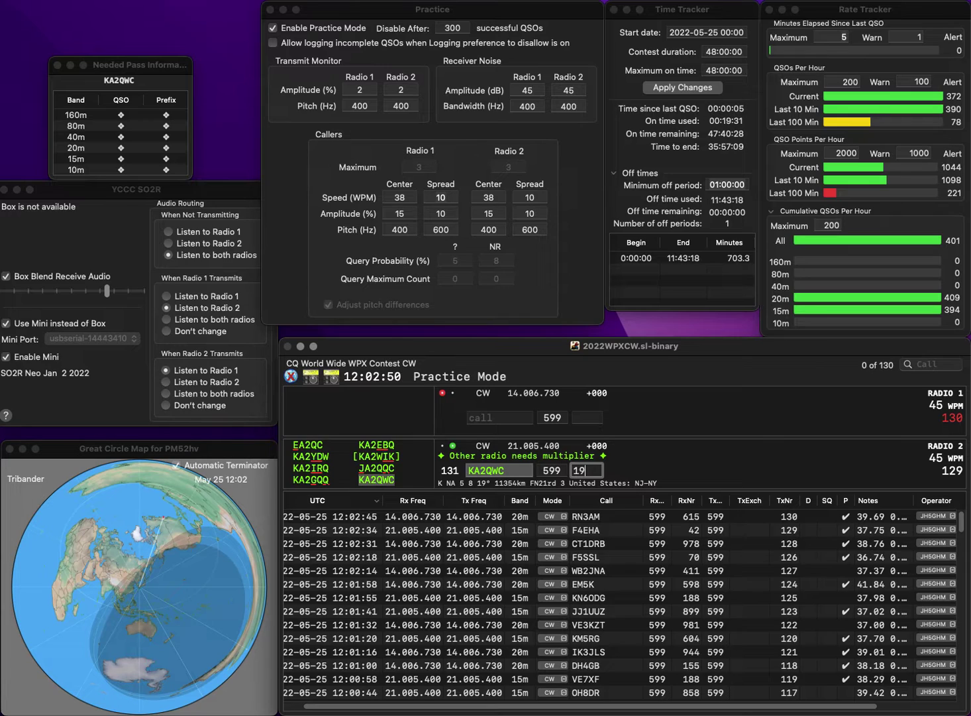
{"action": "type", "text": "0"}
{"action": "key", "text": "Return"}
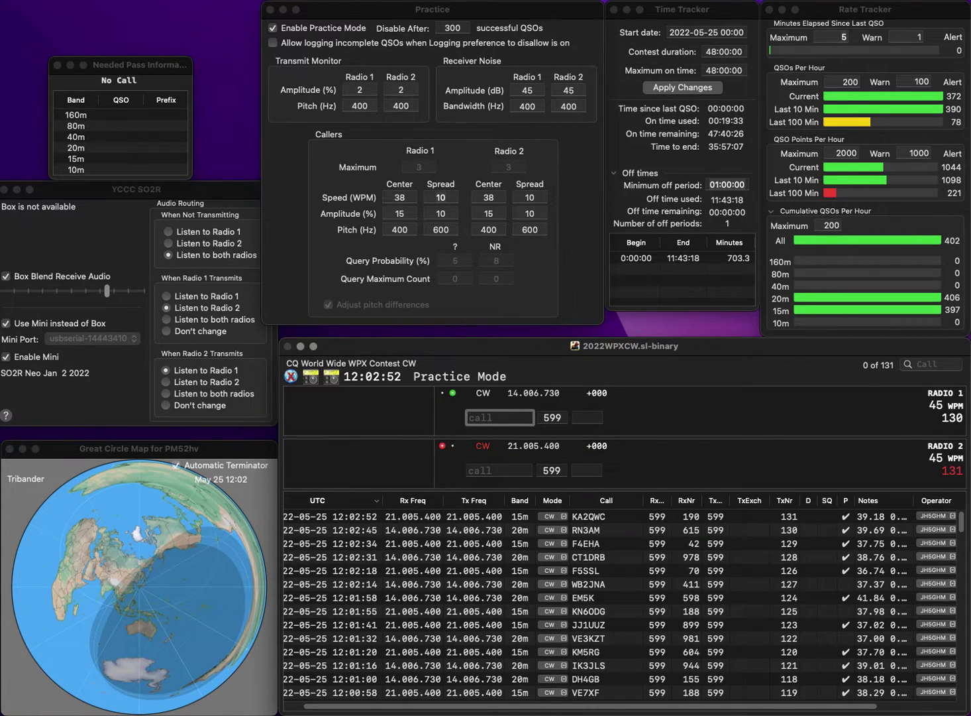
{"action": "type", "text": "KC1Z"}
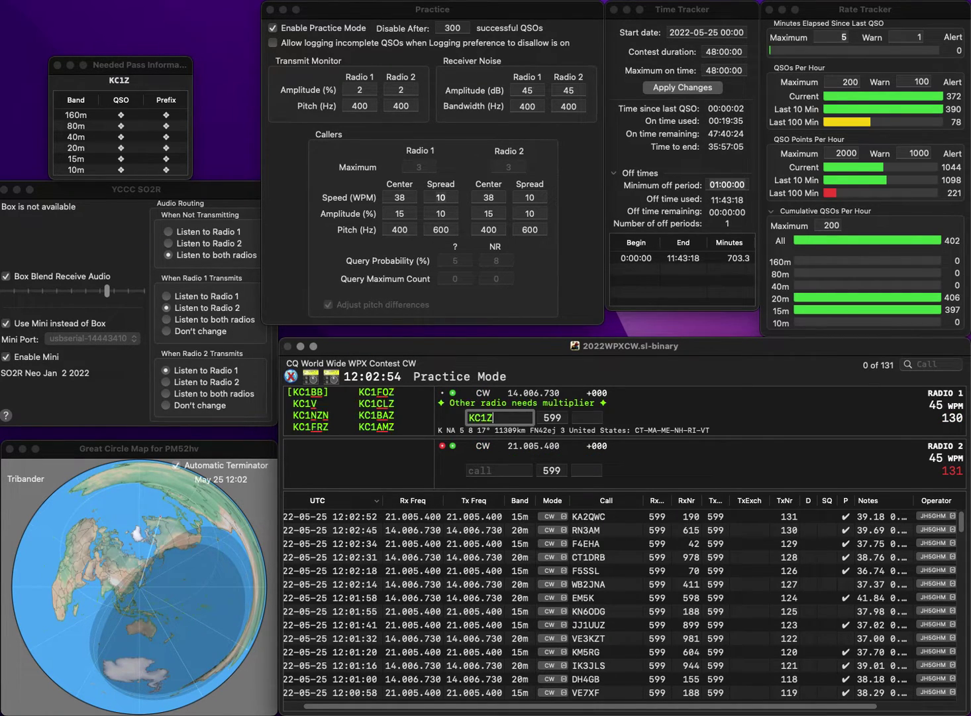
{"action": "type", "text": "JG"}
{"action": "key", "text": "Return"}
{"action": "key", "text": "Up"}
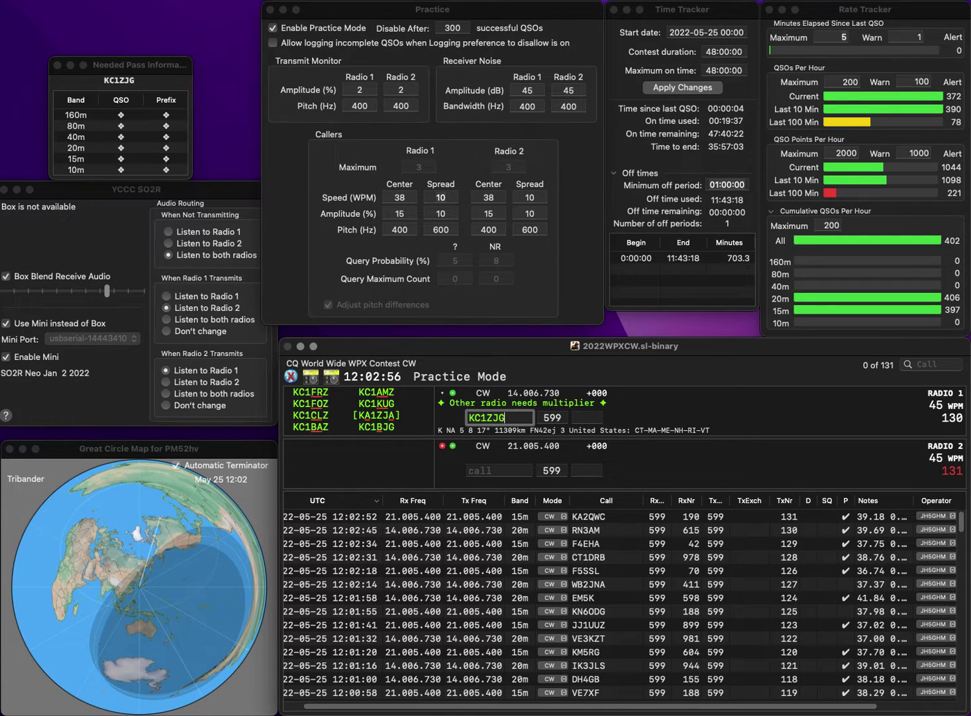
{"action": "key", "text": "Left"}
{"action": "key", "text": "Left"}
{"action": "key", "text": "BackSpace"}
{"action": "type", "text": "B"}
{"action": "key", "text": "Return"}
- Correct and send the 15m call, then log the 20m contact with exchange 329
{"action": "type", "text": "F"}
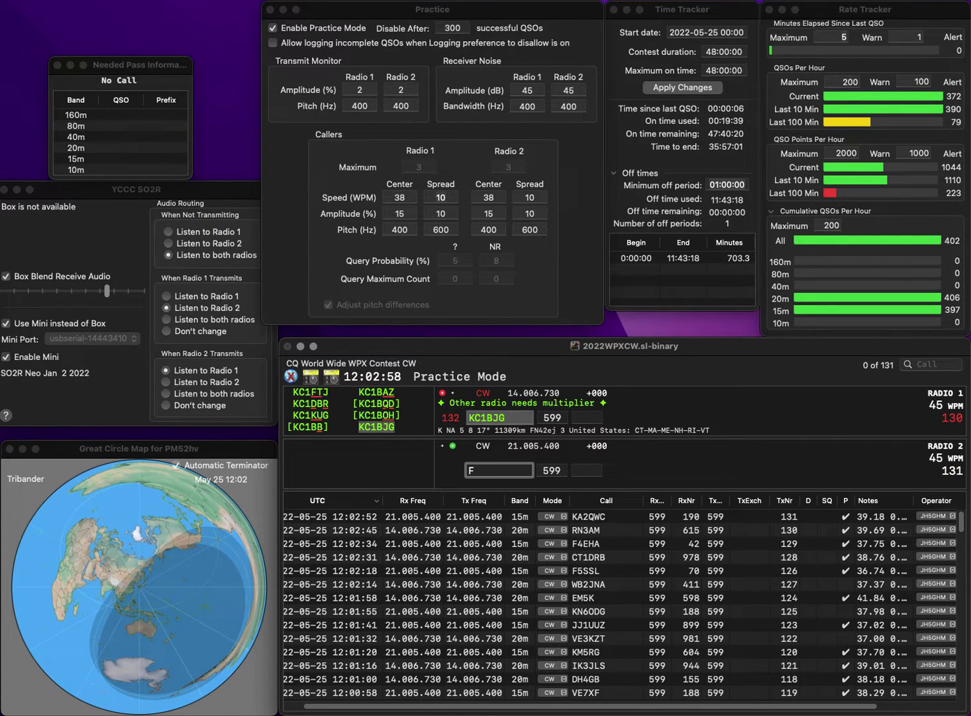
{"action": "type", "text": "V"}
{"action": "key", "text": "Left"}
{"action": "key", "text": "Left"}
{"action": "type", "text": "AF"}
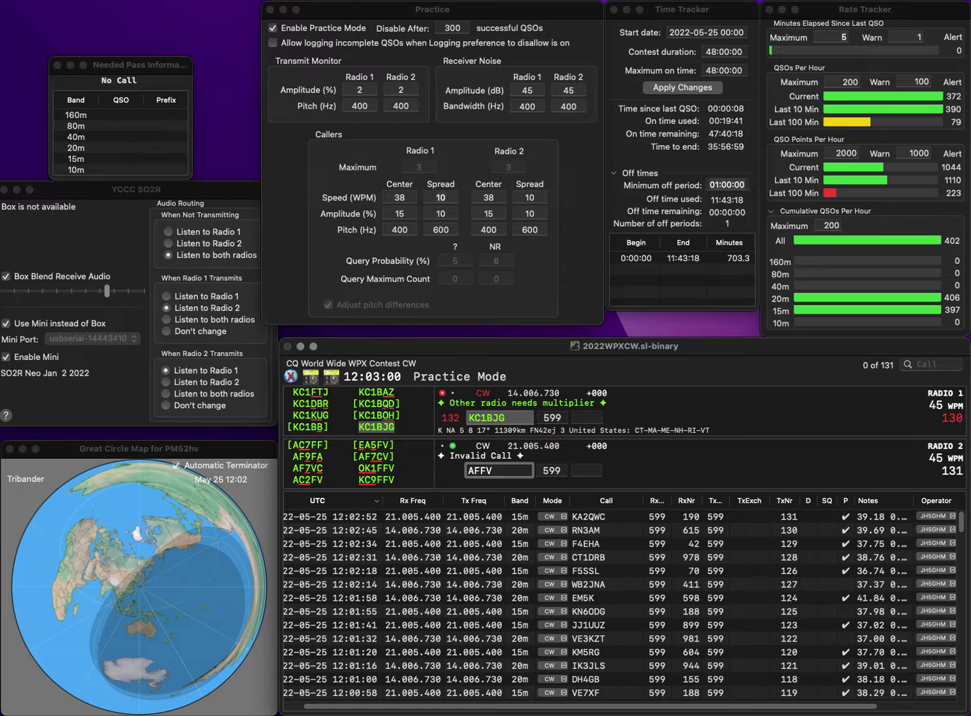
{"action": "key", "text": "Delete"}
{"action": "type", "text": "4"}
{"action": "key", "text": "Return"}
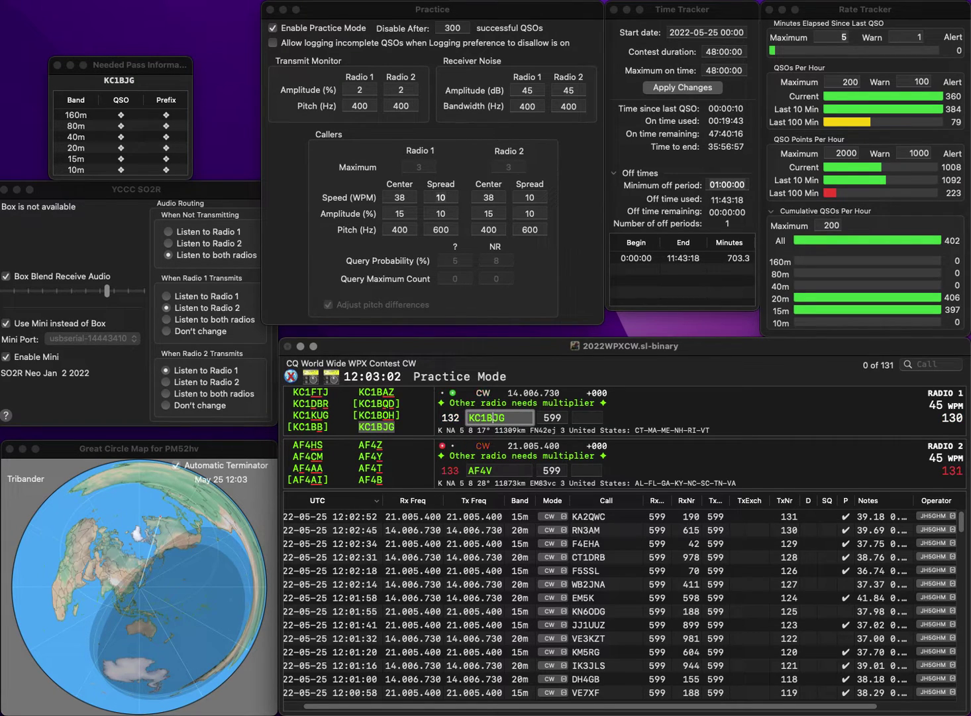
{"action": "key", "text": "Tab"}
{"action": "type", "text": "3"}
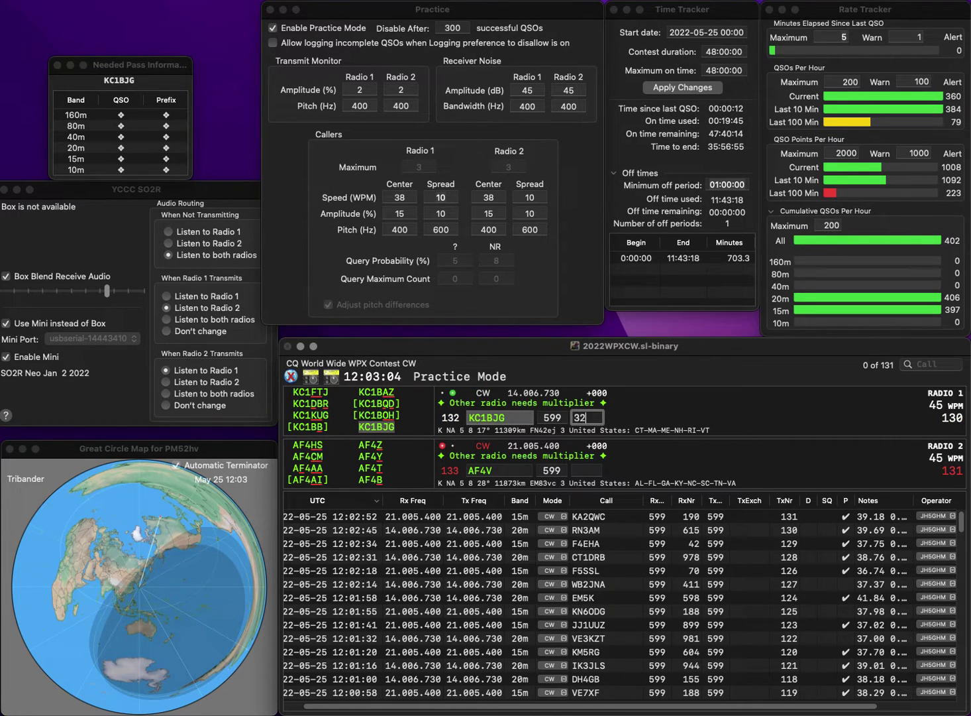
{"action": "type", "text": "29"}
{"action": "key", "text": "Return"}
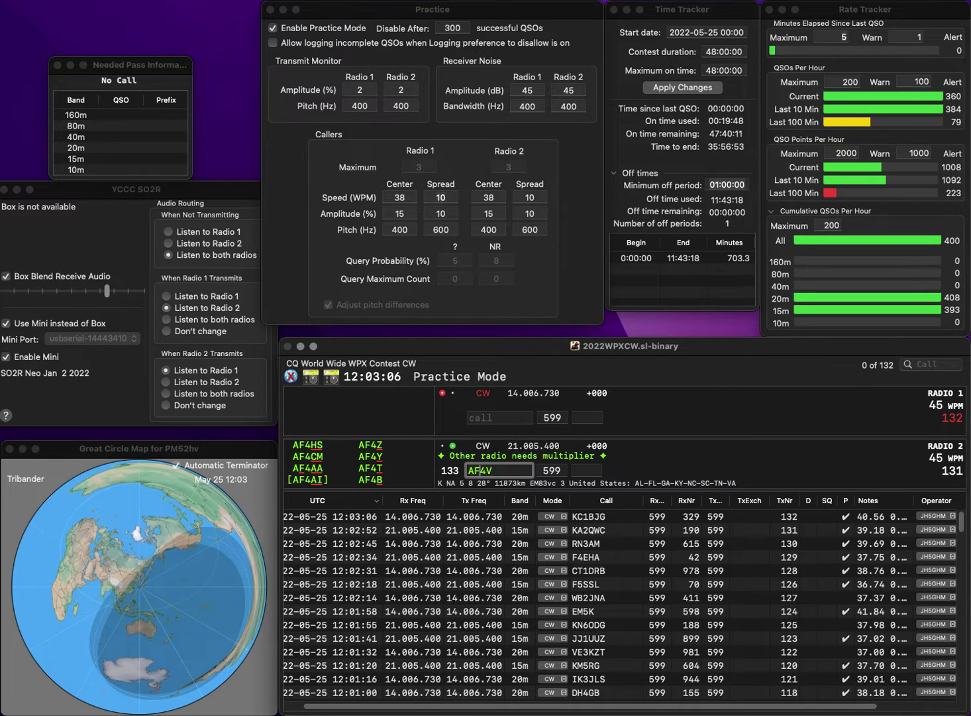
- Fix the 15m call, send PE10PK on 20m, and log the contacts with exchanges 6 and 309
{"action": "key", "text": "BackSpace"}
{"action": "type", "text": "A"}
{"action": "key", "text": "Return"}
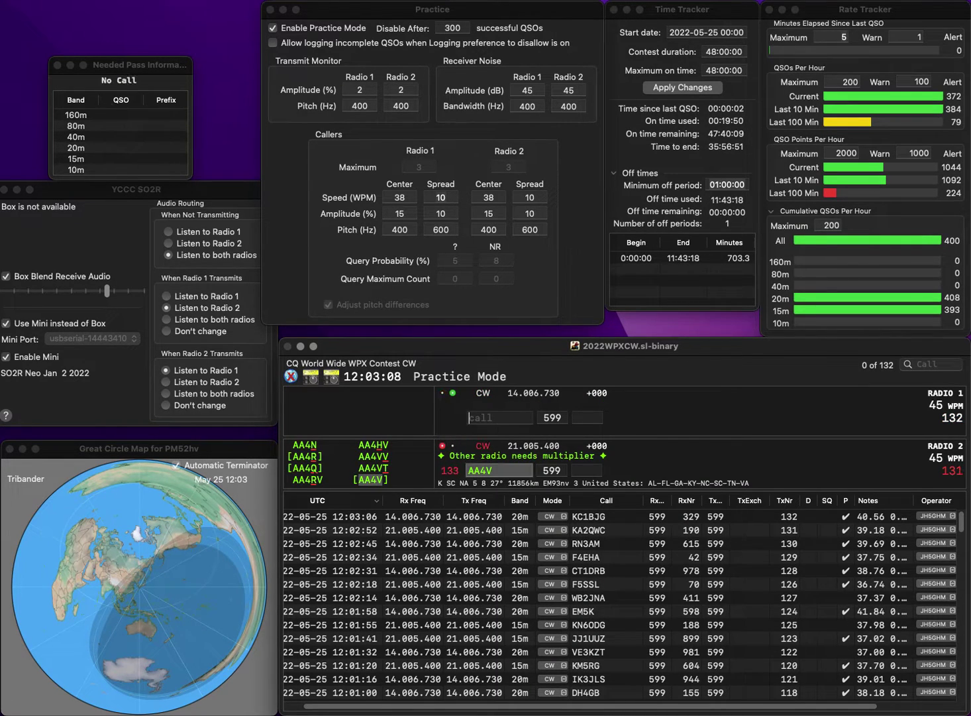
{"action": "type", "text": "PE10"}
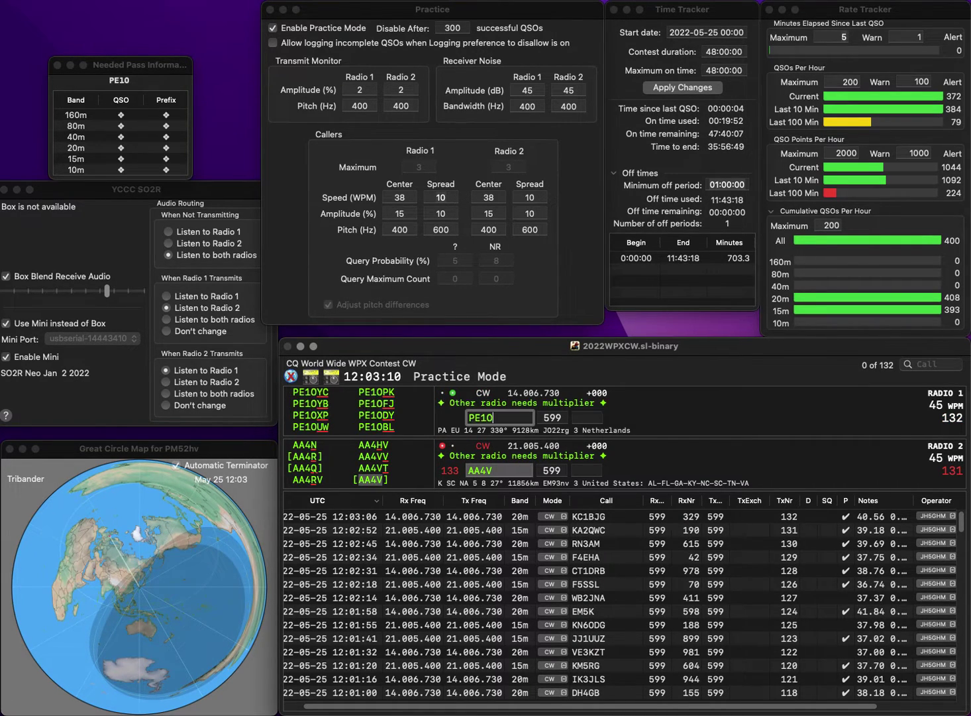
{"action": "type", "text": "PK"}
{"action": "key", "text": "Return"}
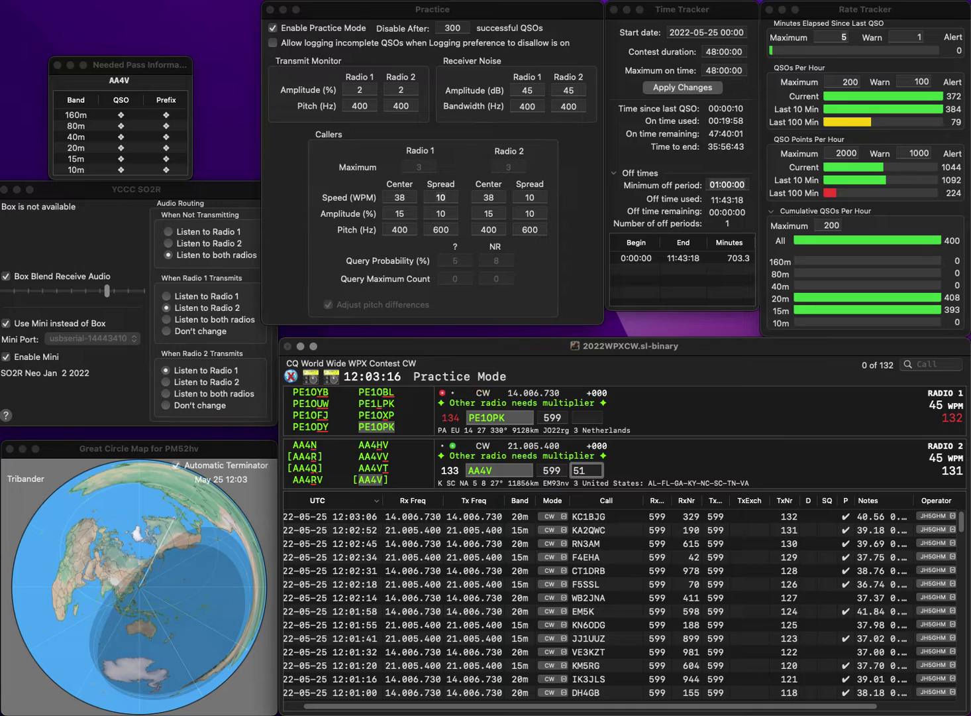
{"action": "type", "text": "6"}
{"action": "key", "text": "Return"}
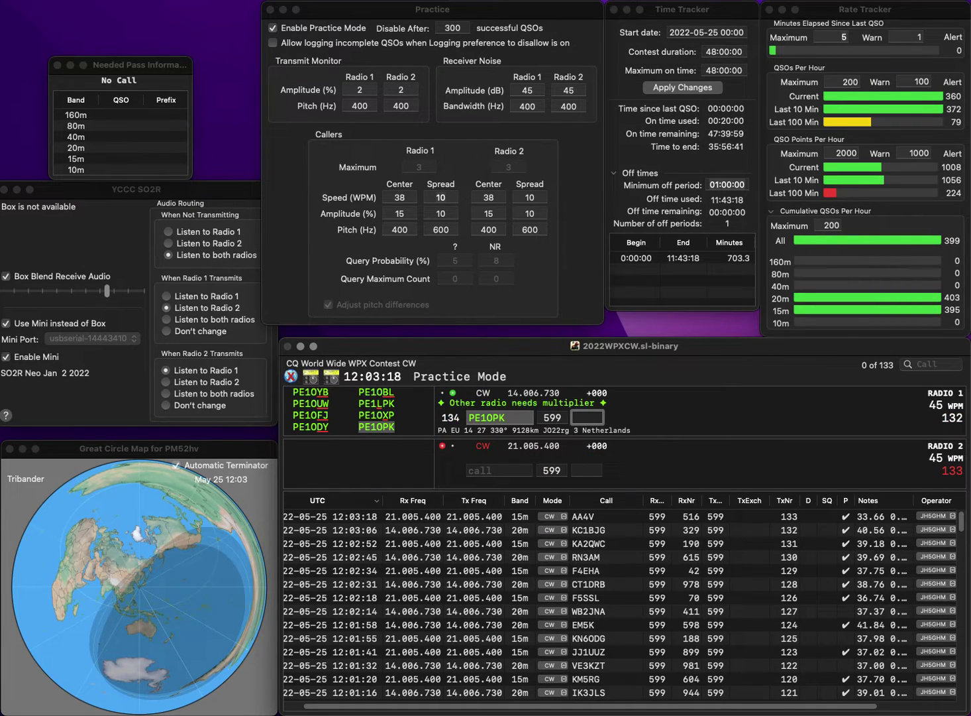
{"action": "type", "text": "3"}
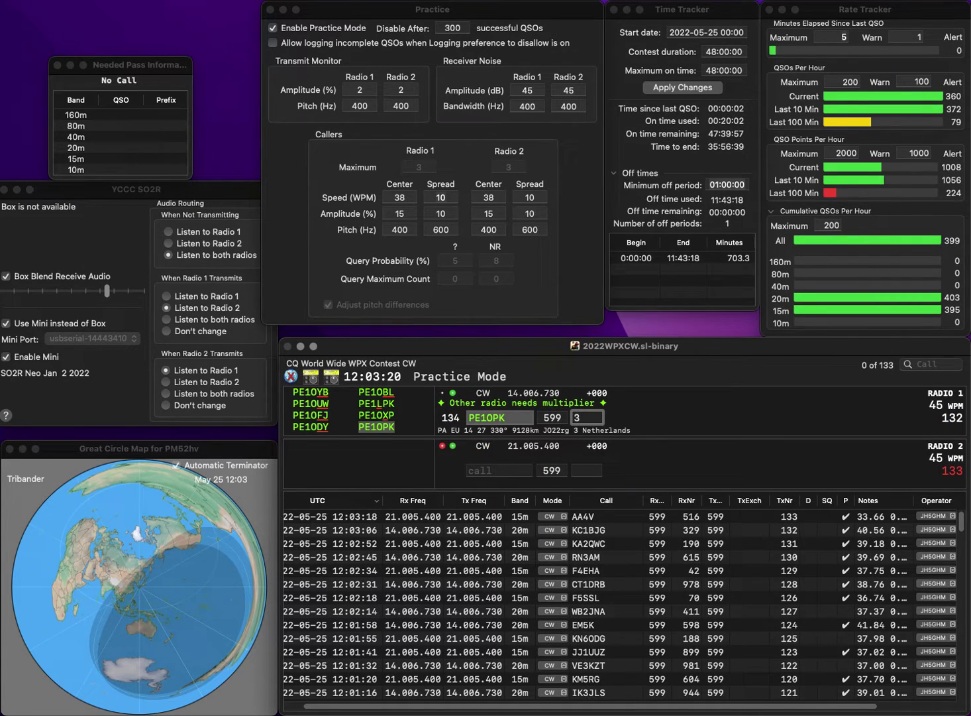
{"action": "type", "text": "09"}
{"action": "key", "text": "Return"}
{"action": "type", "text": "2"}
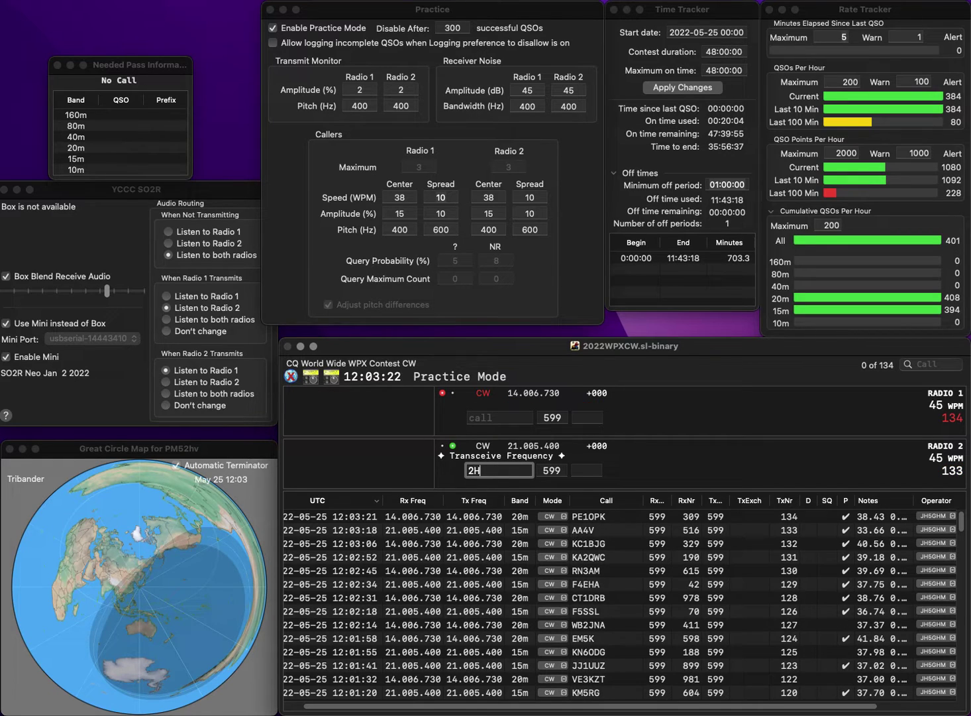
{"action": "type", "text": "H"}
{"action": "key", "text": "Return"}
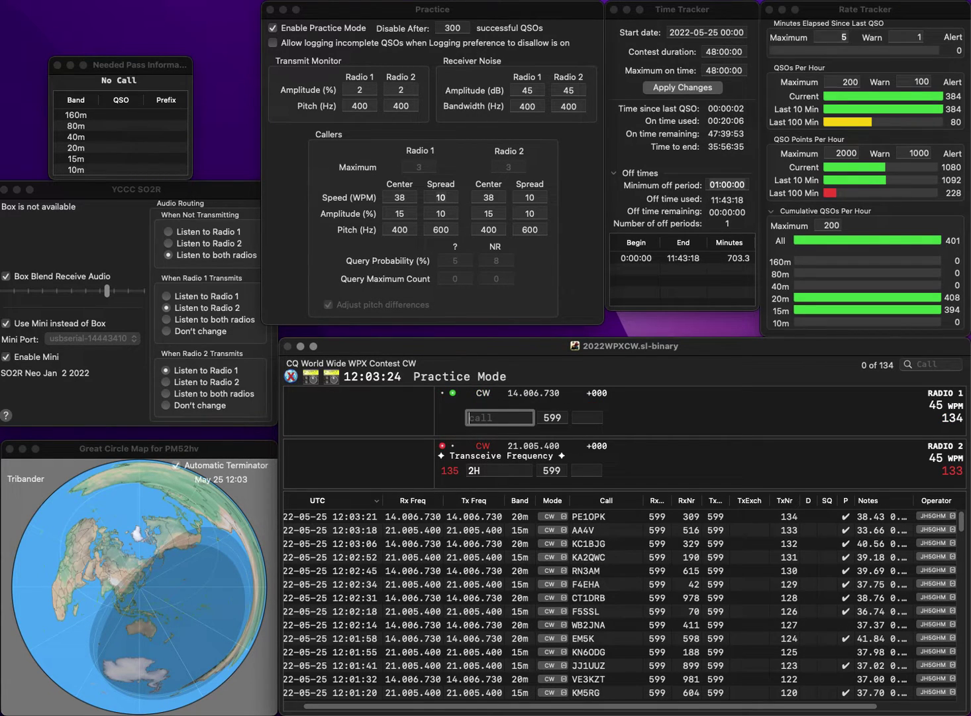
{"action": "type", "text": "DL0DAD"}
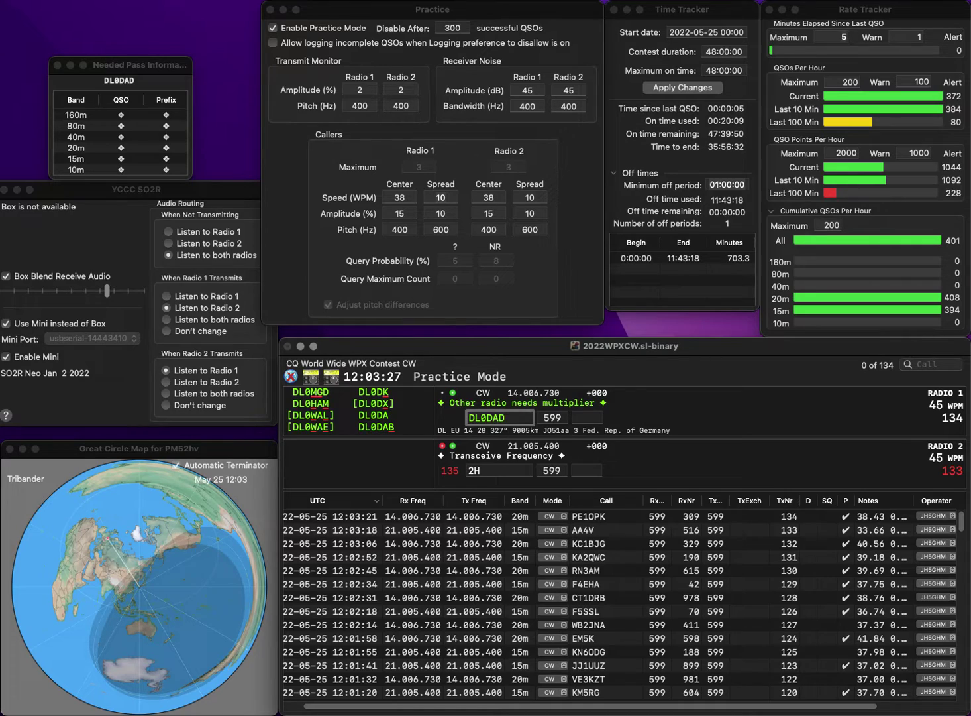
{"action": "key", "text": "BackSpace"}
{"action": "type", "text": "B"}
{"action": "key", "text": "Return"}
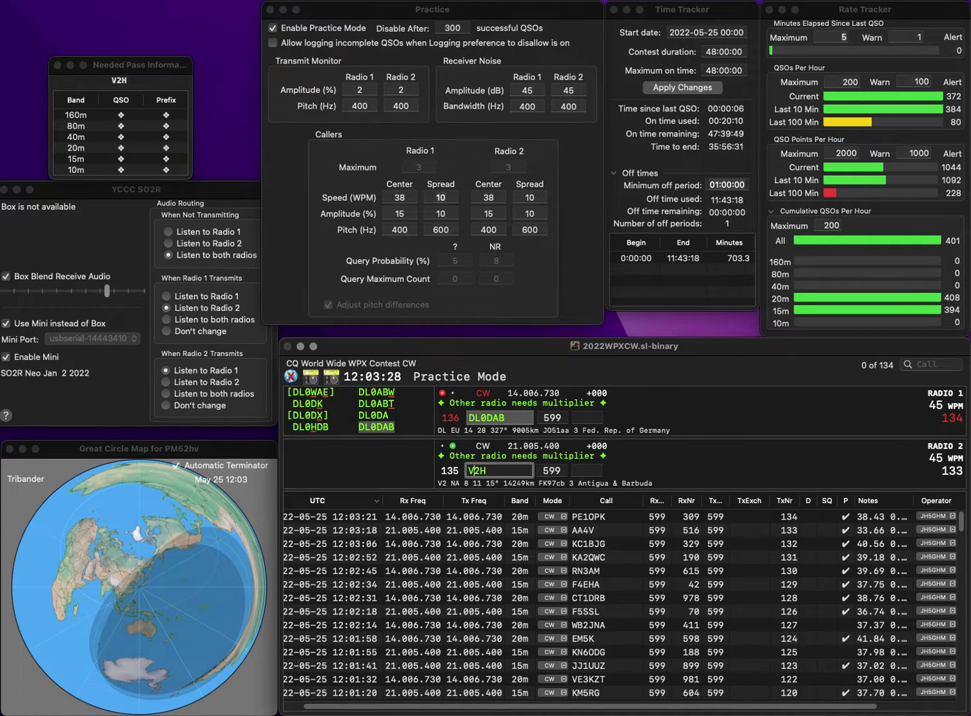
{"action": "type", "text": "VK"}
{"action": "key", "text": "space"}
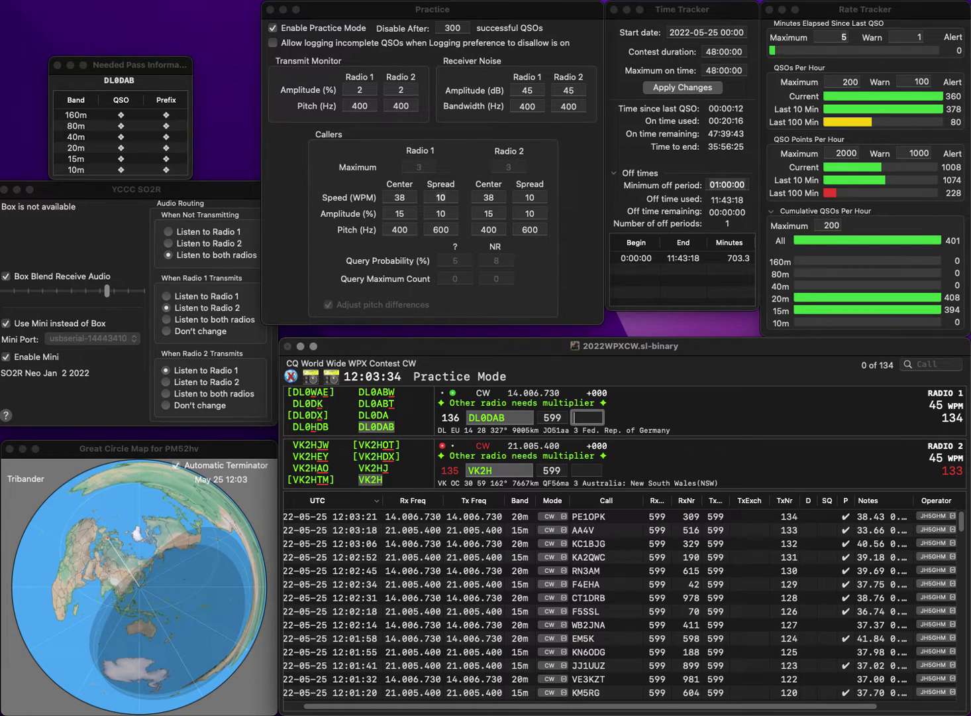
- Log the 20m contact with exchange 887 and the 15m contact with 298
{"action": "type", "text": "887"}
{"action": "key", "text": "Return"}
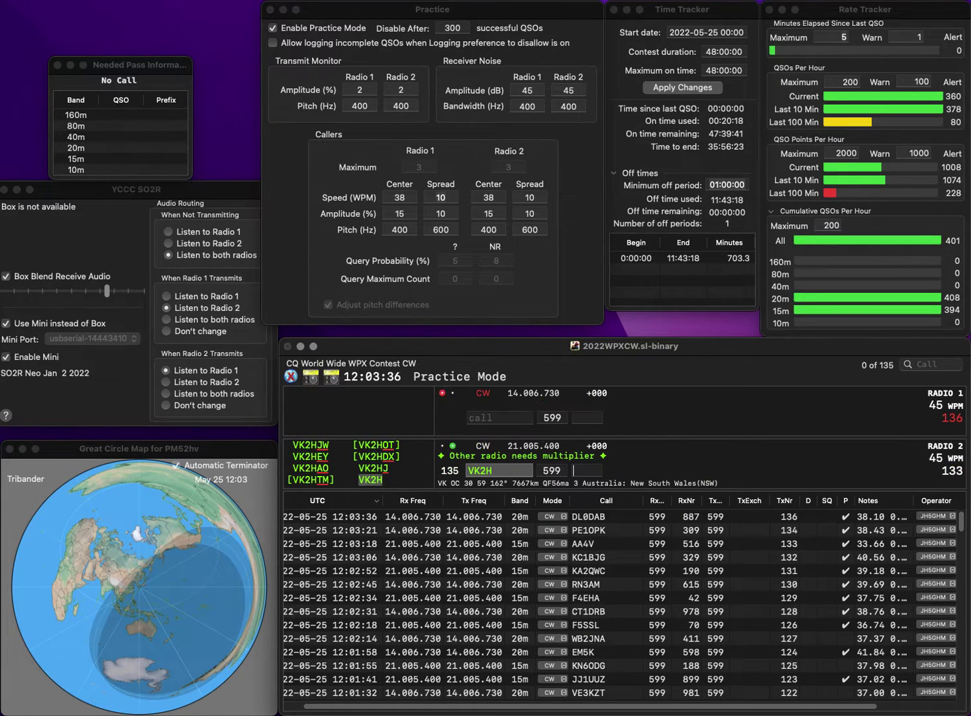
{"action": "type", "text": "2"}
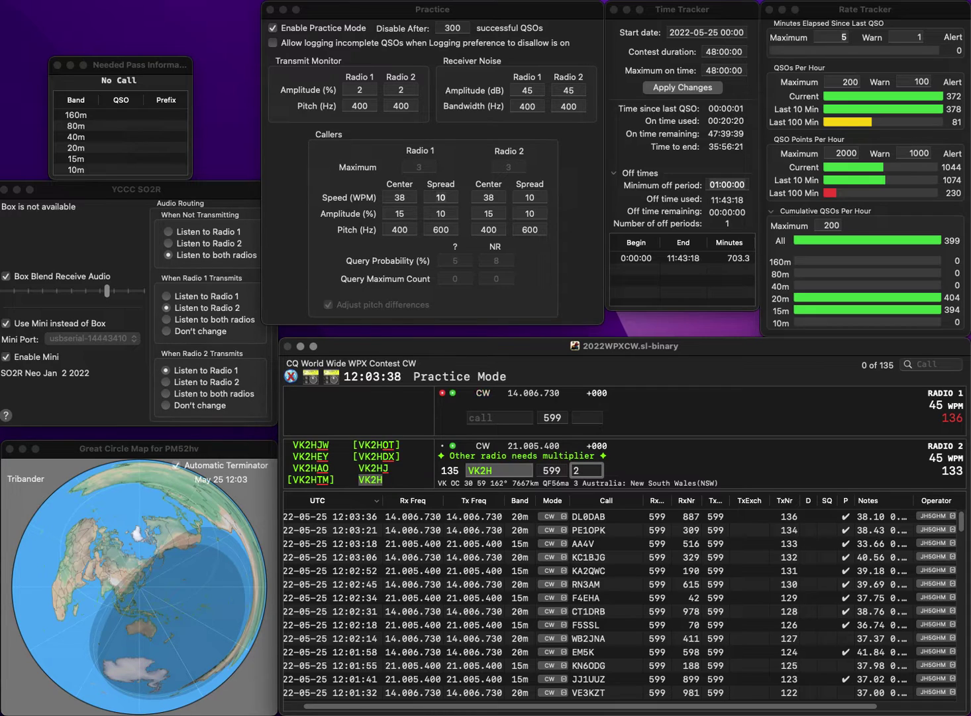
{"action": "type", "text": "98"}
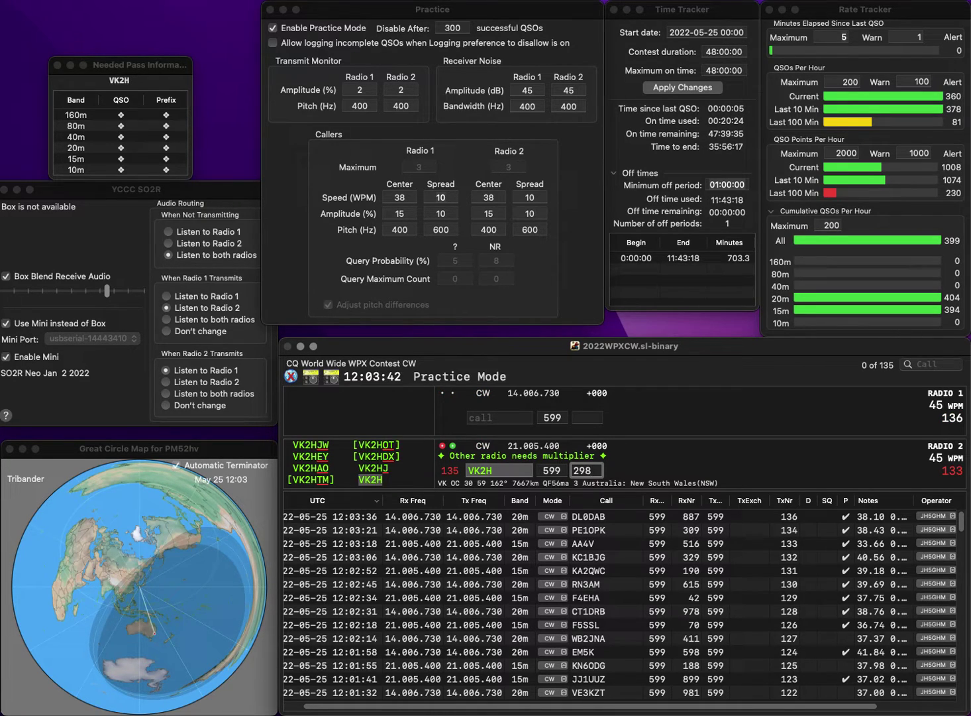
{"action": "key", "text": "Return"}
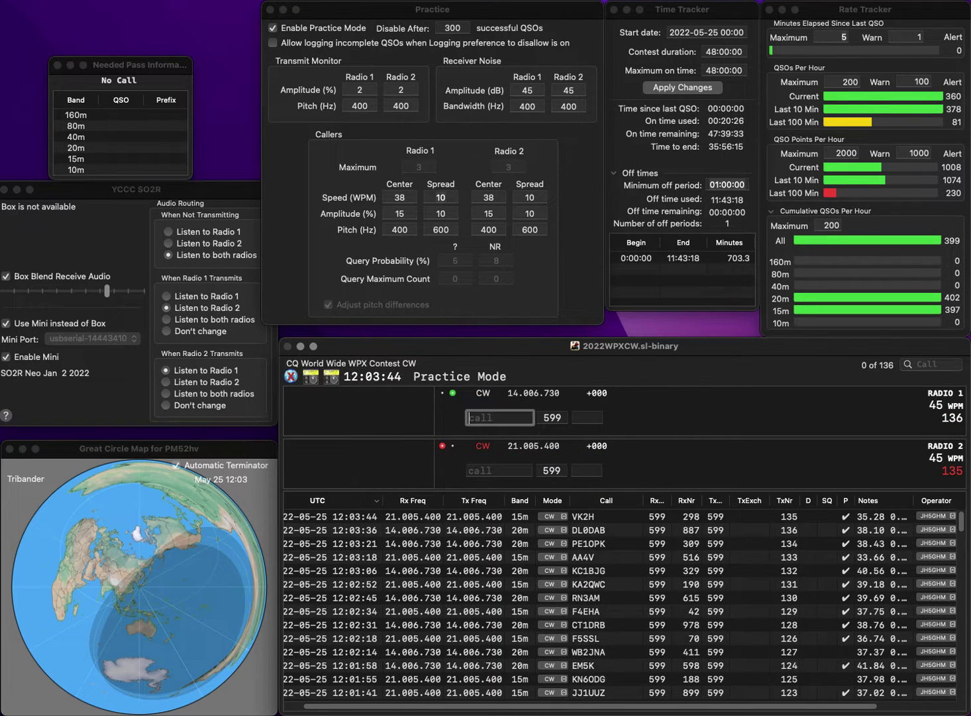
{"action": "type", "text": "DO2Y"}
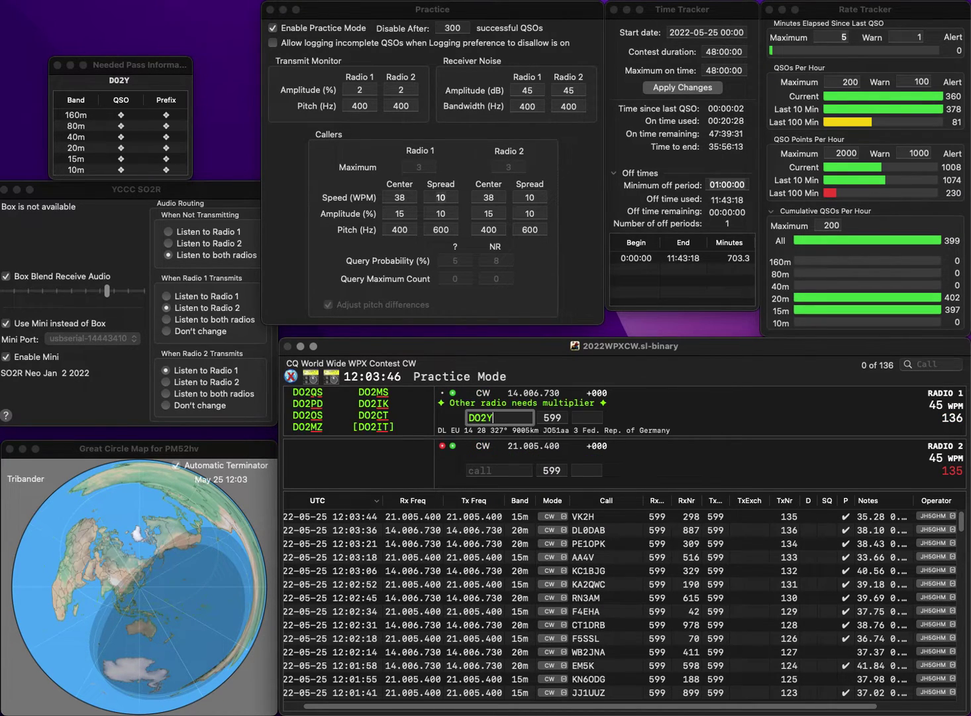
{"action": "type", "text": "JN"}
{"action": "key", "text": "Return"}
{"action": "type", "text": "2Q"}
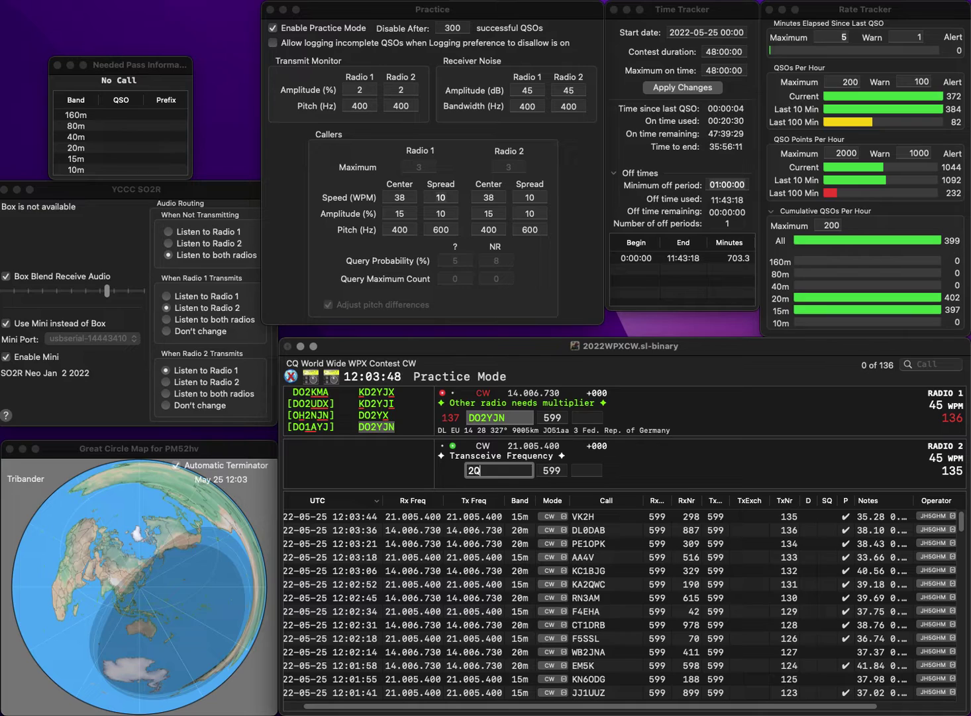
{"action": "type", "text": "BN"}
{"action": "key", "text": "Home"}
{"action": "type", "text": "K"}
{"action": "key", "text": "Return"}
{"action": "key", "text": "space"}
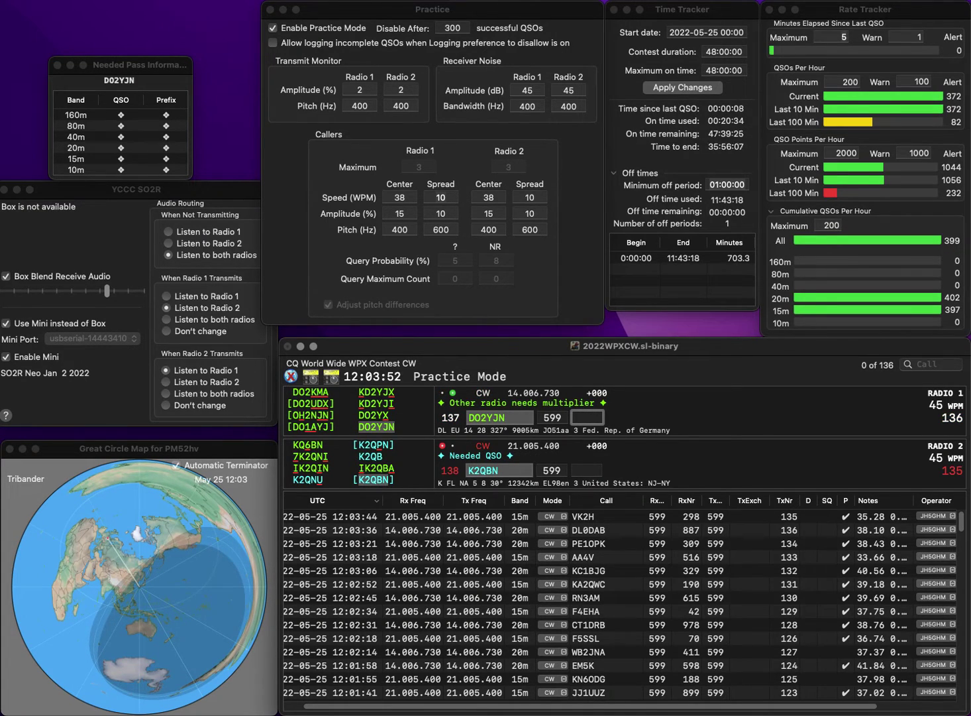
{"action": "type", "text": "490"}
{"action": "key", "text": "Return"}
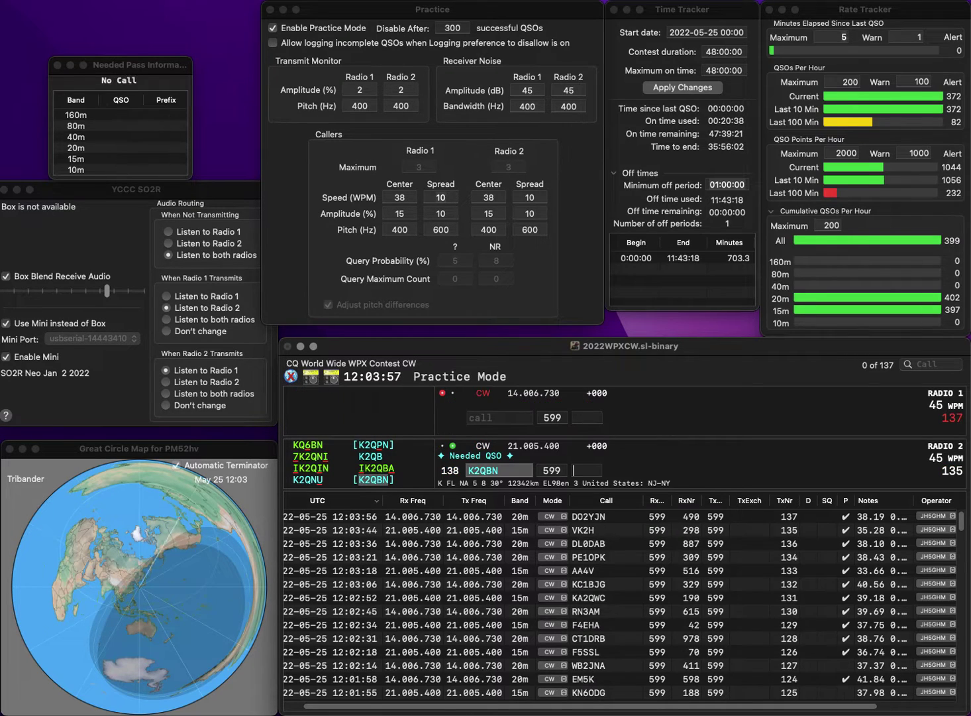
{"action": "type", "text": "8"}
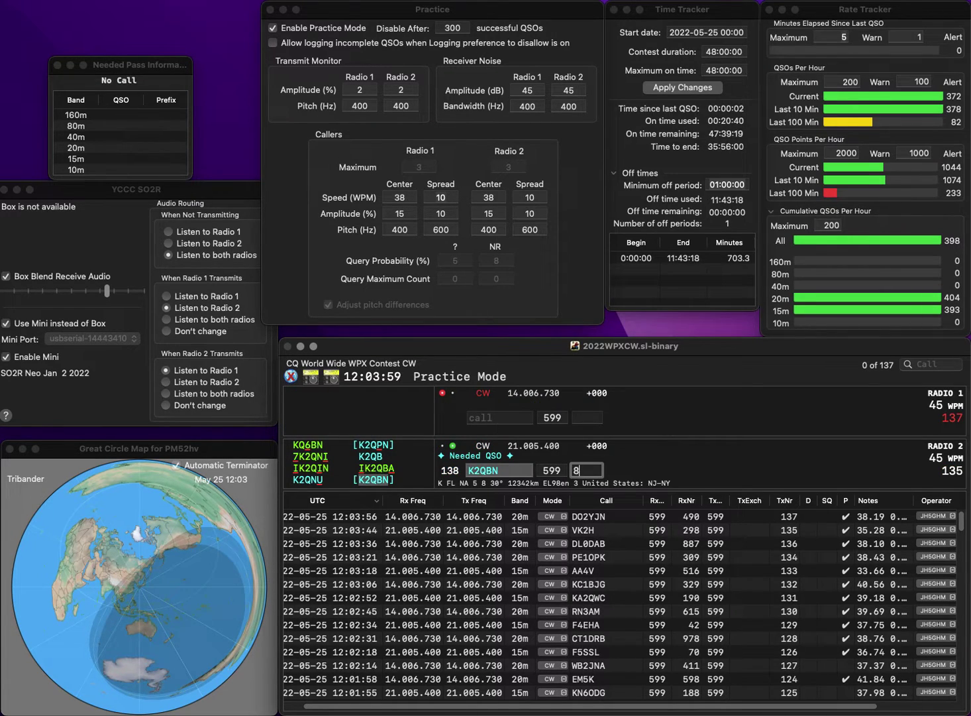
{"action": "type", "text": "33"}
{"action": "key", "text": "Return"}
{"action": "type", "text": "G"}
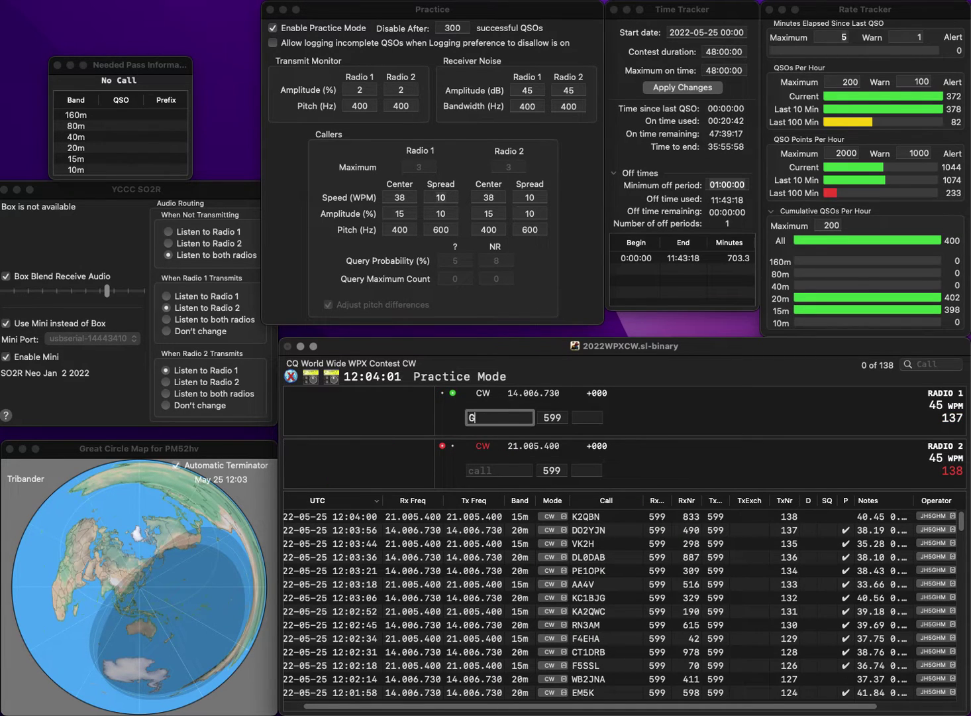
{"action": "type", "text": "H"}
{"action": "key", "text": "Return"}
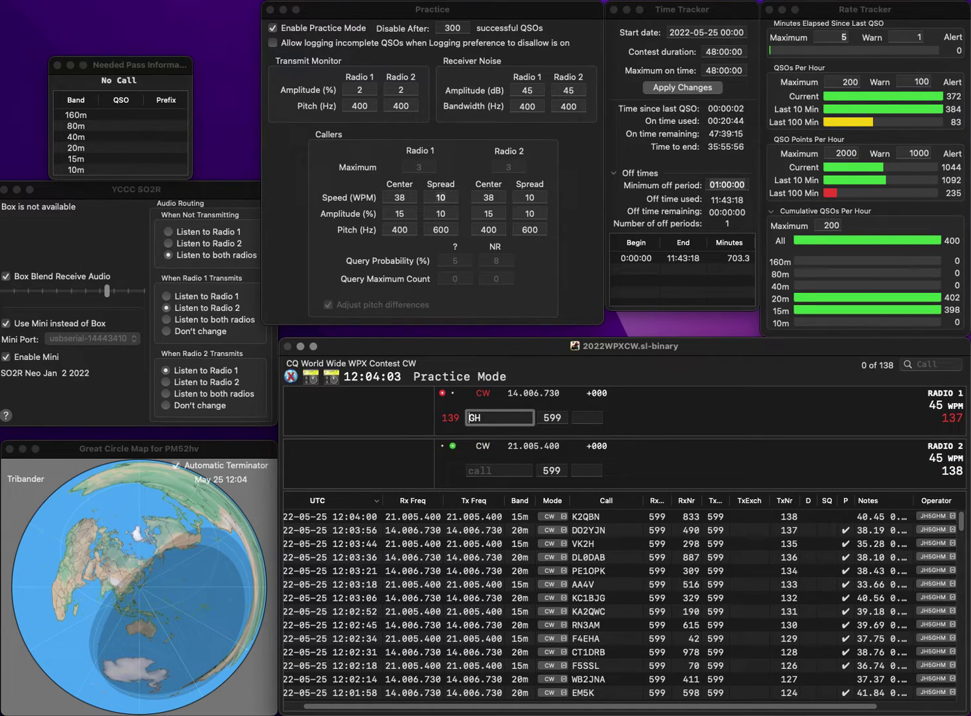
{"action": "type", "text": "Y1AW"}
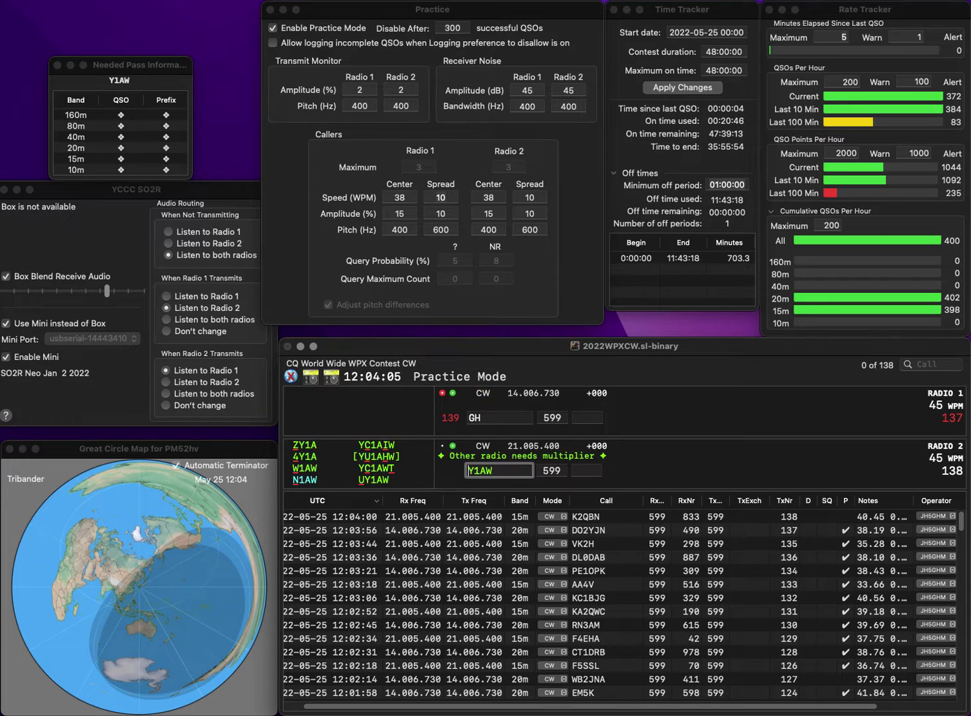
{"action": "key", "text": "super+Left"}
{"action": "type", "text": "U"}
{"action": "key", "text": "Return"}
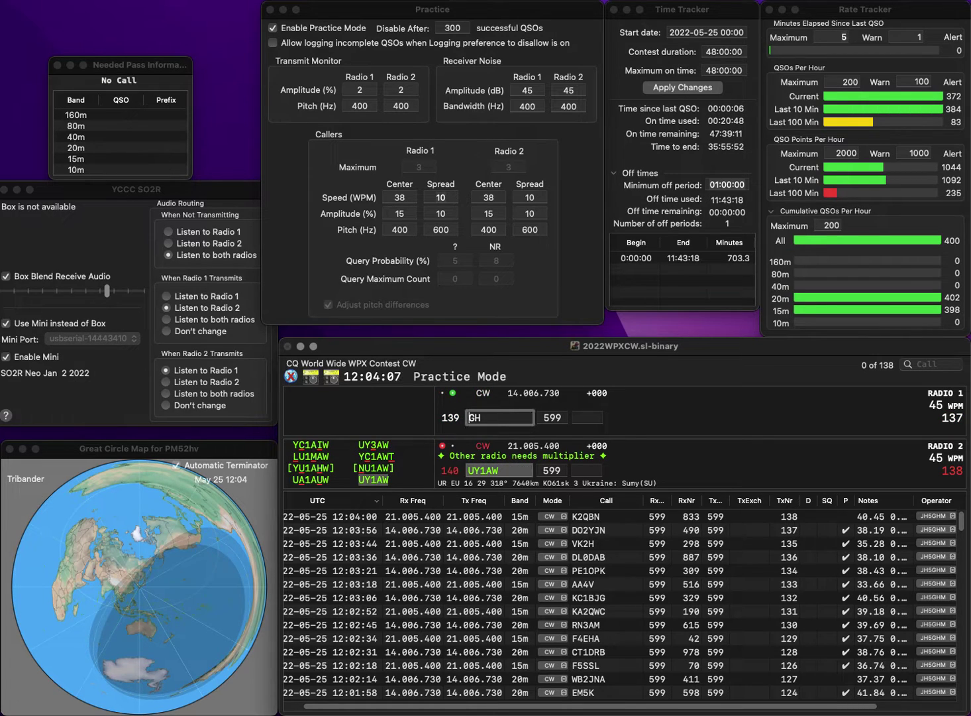
{"action": "type", "text": "AE4"}
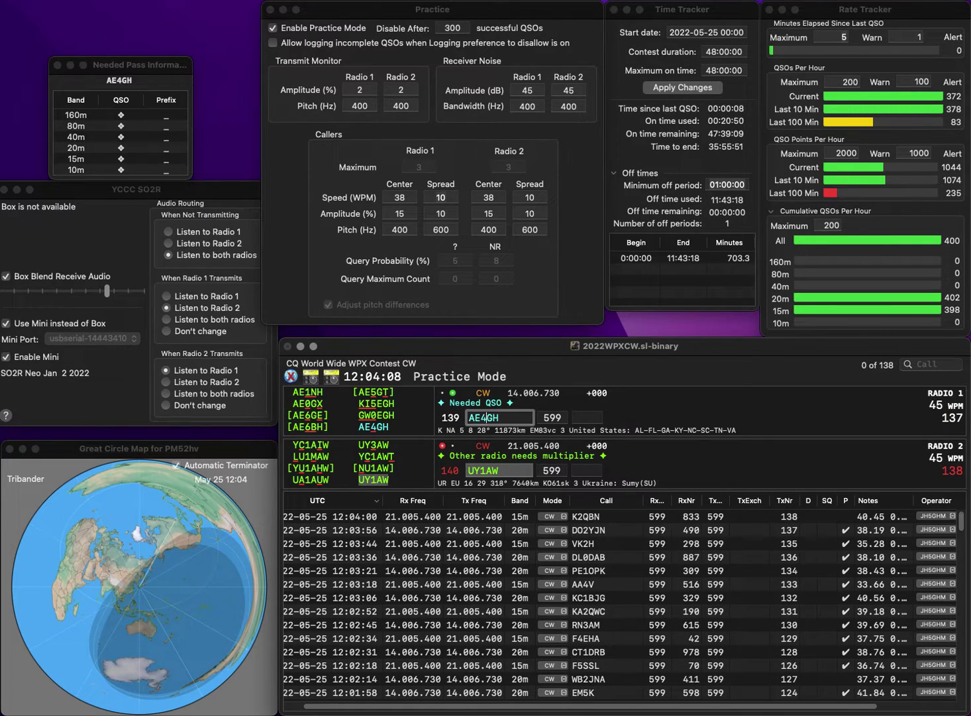
{"action": "key", "text": "Return"}
{"action": "key", "text": "Tab"}
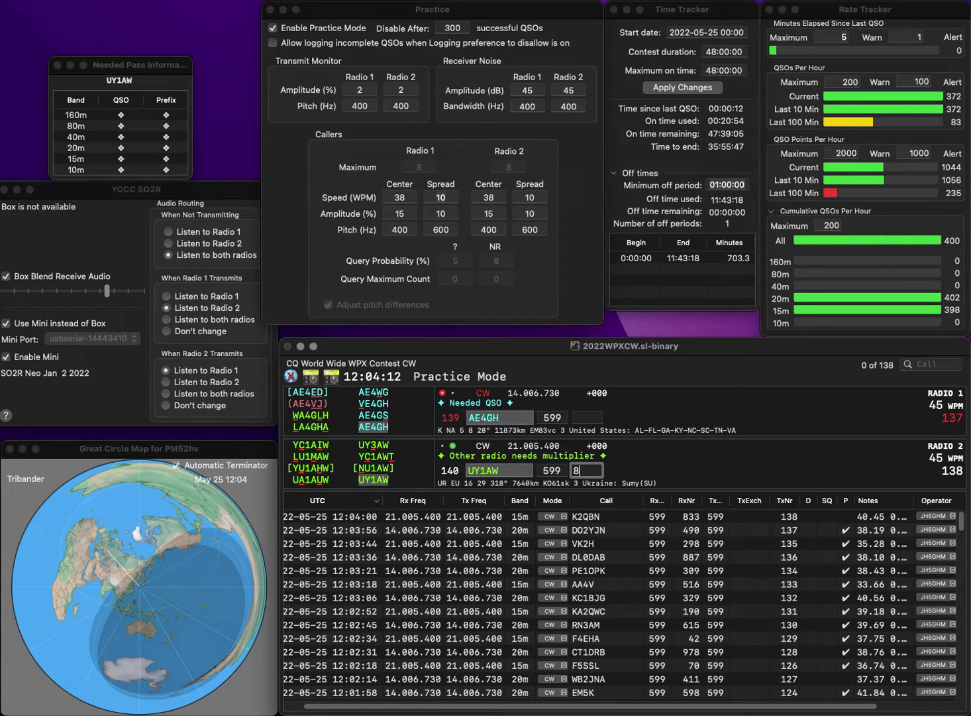
{"action": "type", "text": "827"}
{"action": "key", "text": "Return"}
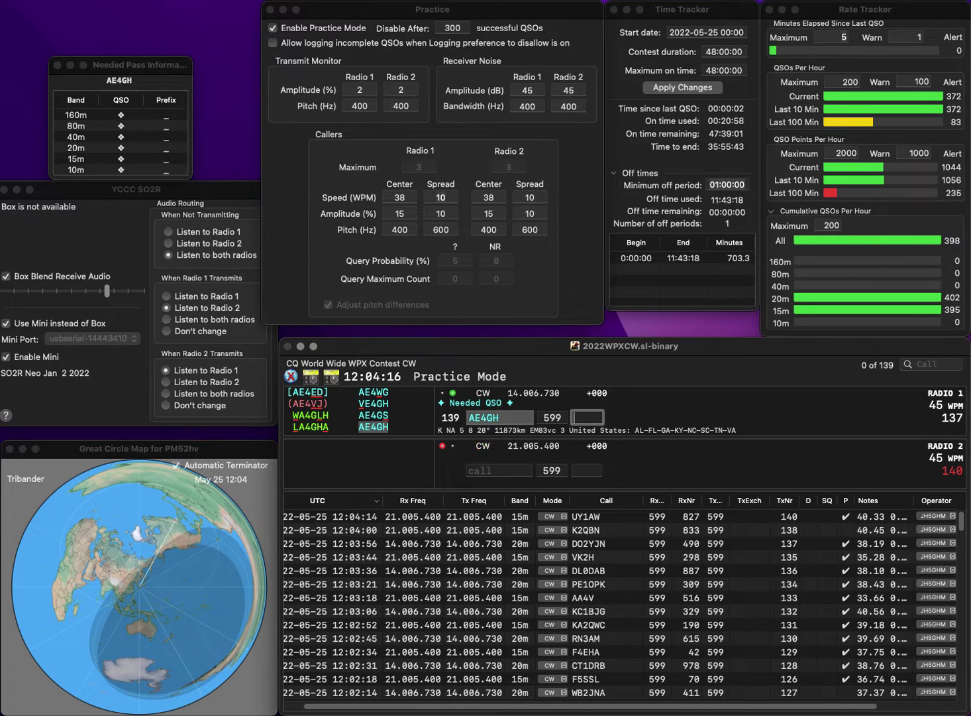
{"action": "type", "text": "7"}
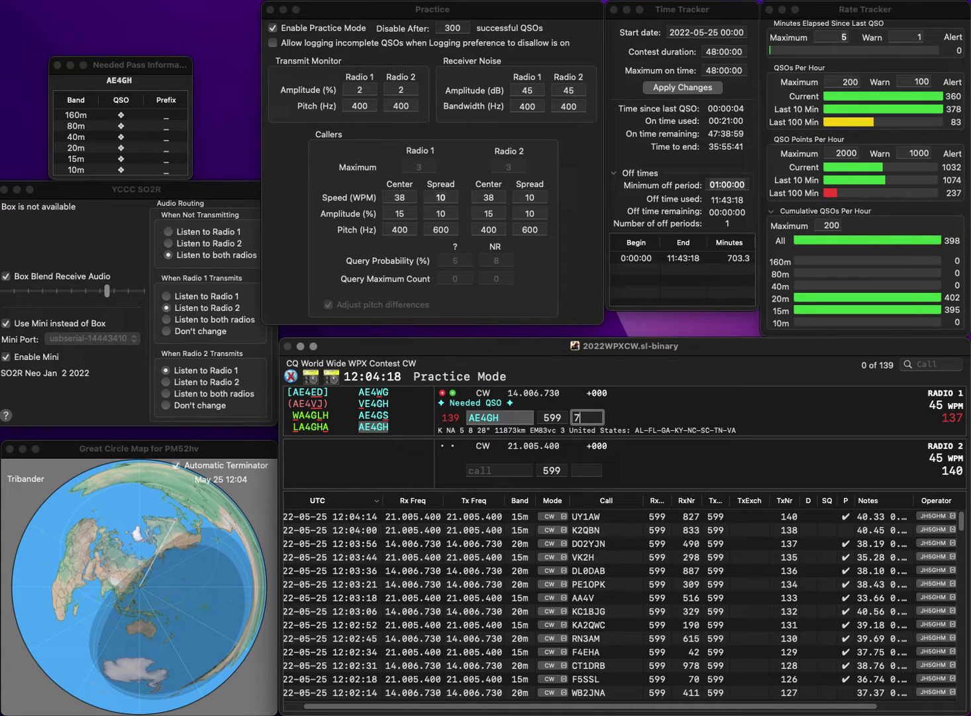
{"action": "type", "text": "62"}
{"action": "key", "text": "Return"}
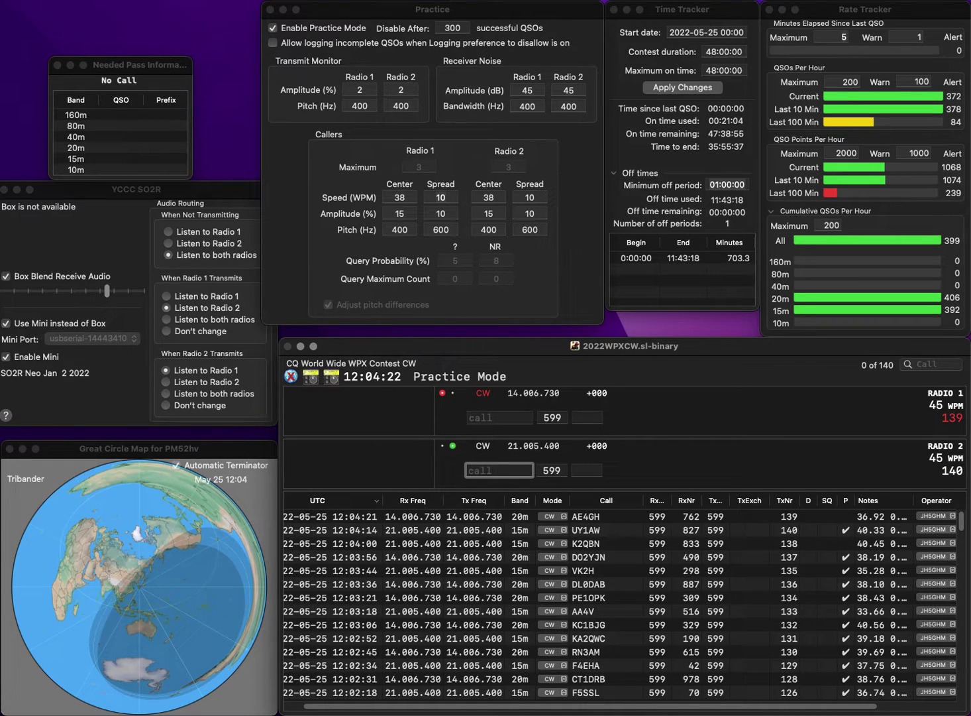
{"action": "type", "text": "W0CKI"}
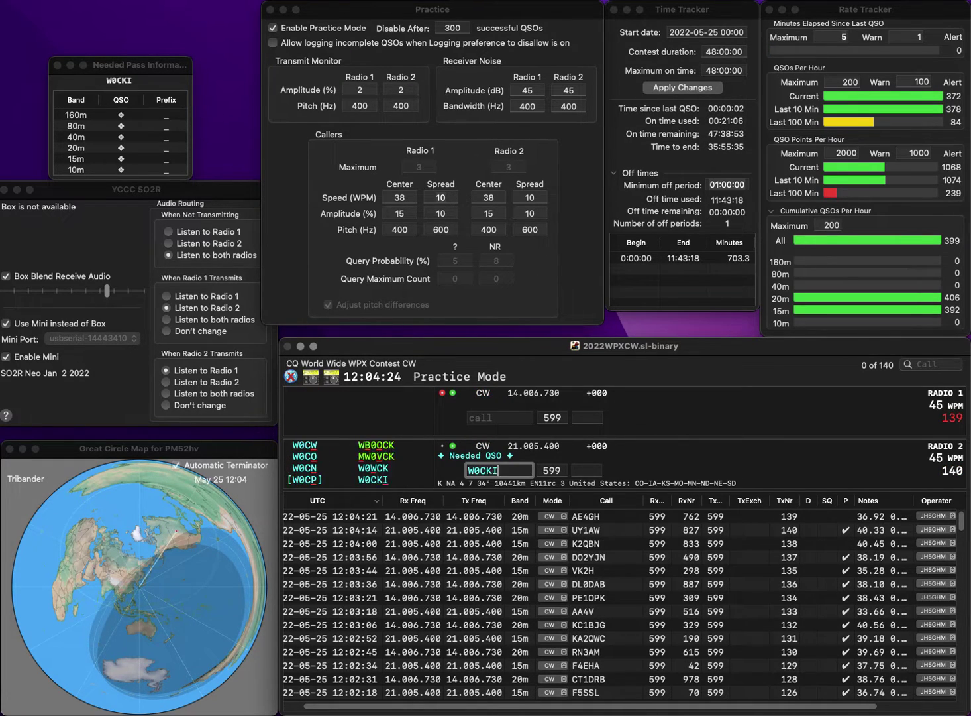
{"action": "key", "text": "Return"}
{"action": "type", "text": "W3DDE"}
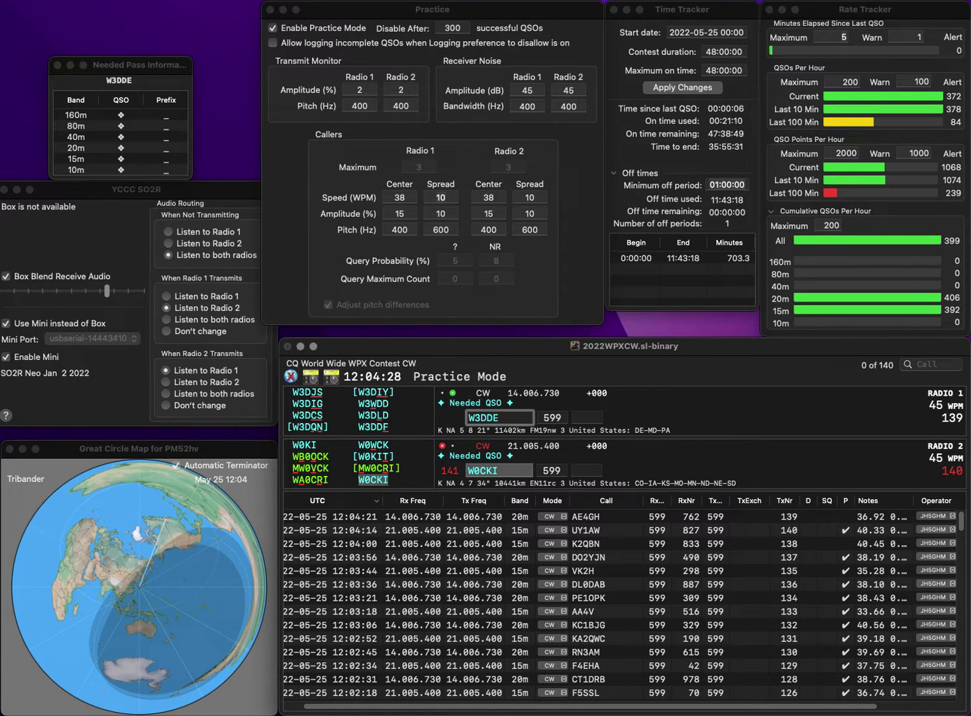
{"action": "key", "text": "Return"}
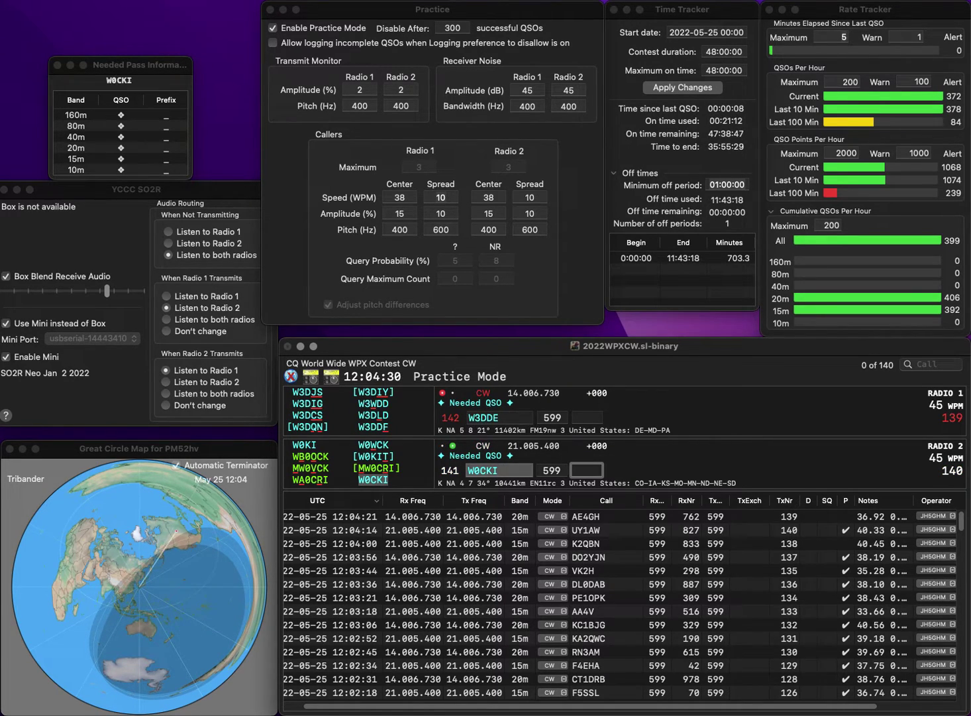
{"action": "type", "text": "604"}
{"action": "key", "text": "Return"}
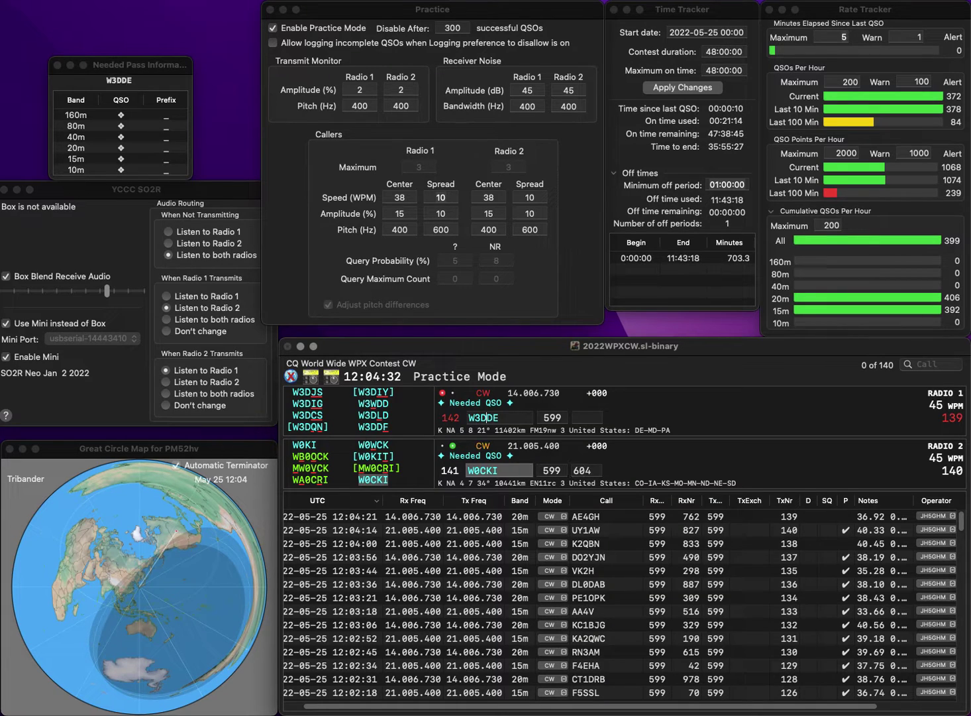
{"action": "key", "text": "Left"}
{"action": "key", "text": "Left"}
{"action": "key", "text": "BackSpace"}
{"action": "type", "text": "B"}
{"action": "key", "text": "Delete"}
{"action": "type", "text": "B"}
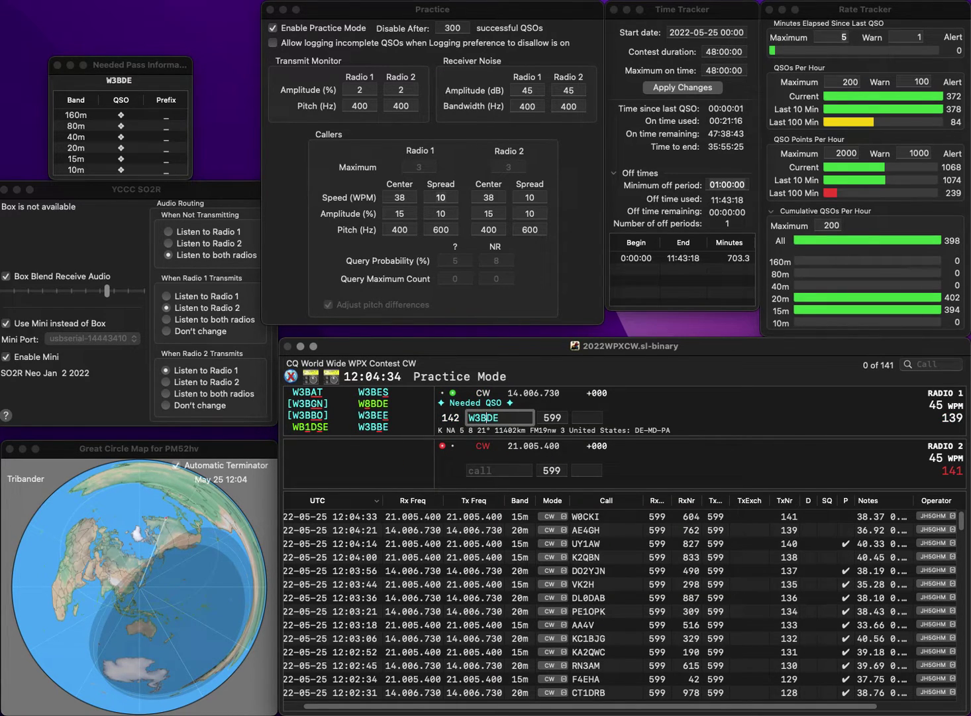
{"action": "key", "text": "Return"}
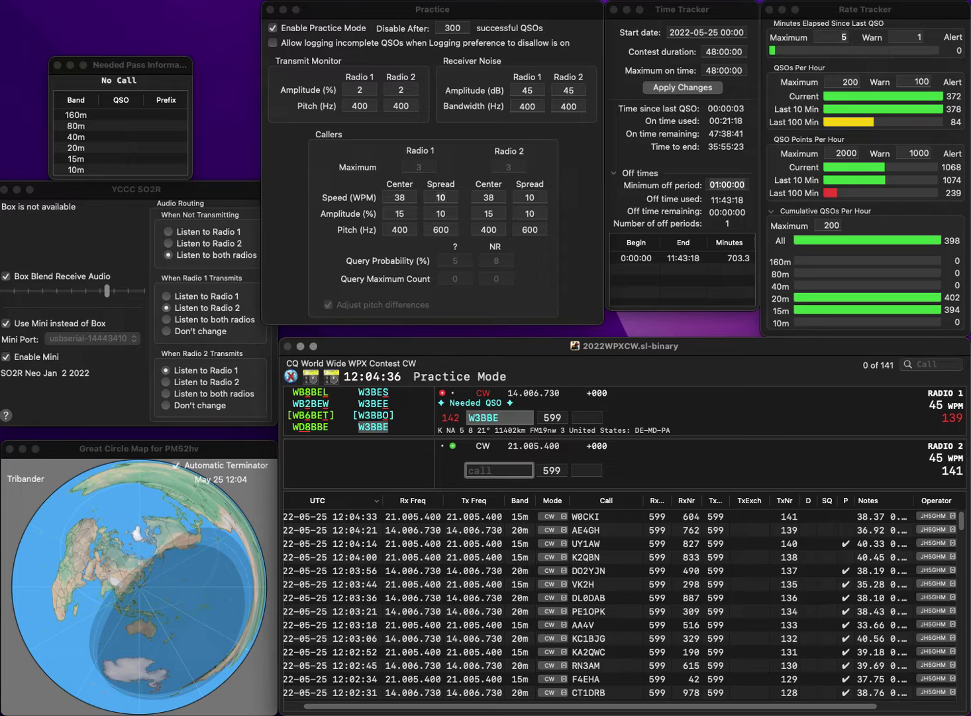
- Send DL7AWO on Radio 2, then log W3BBE with 615 and DL7AWO with 484
{"action": "type", "text": "DL7AWO"}
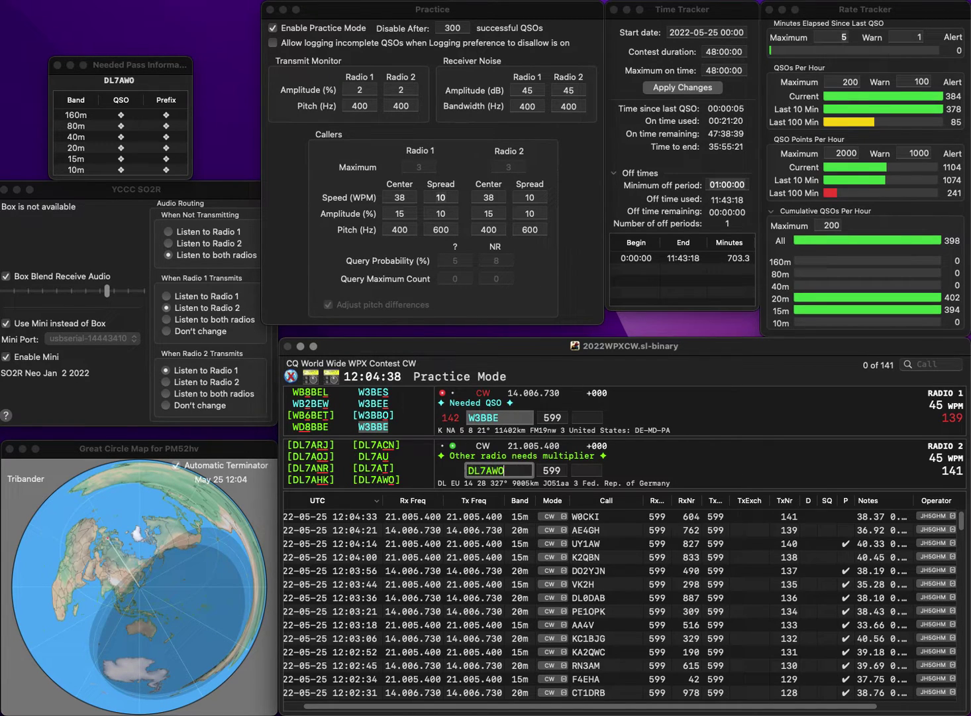
{"action": "key", "text": "Return"}
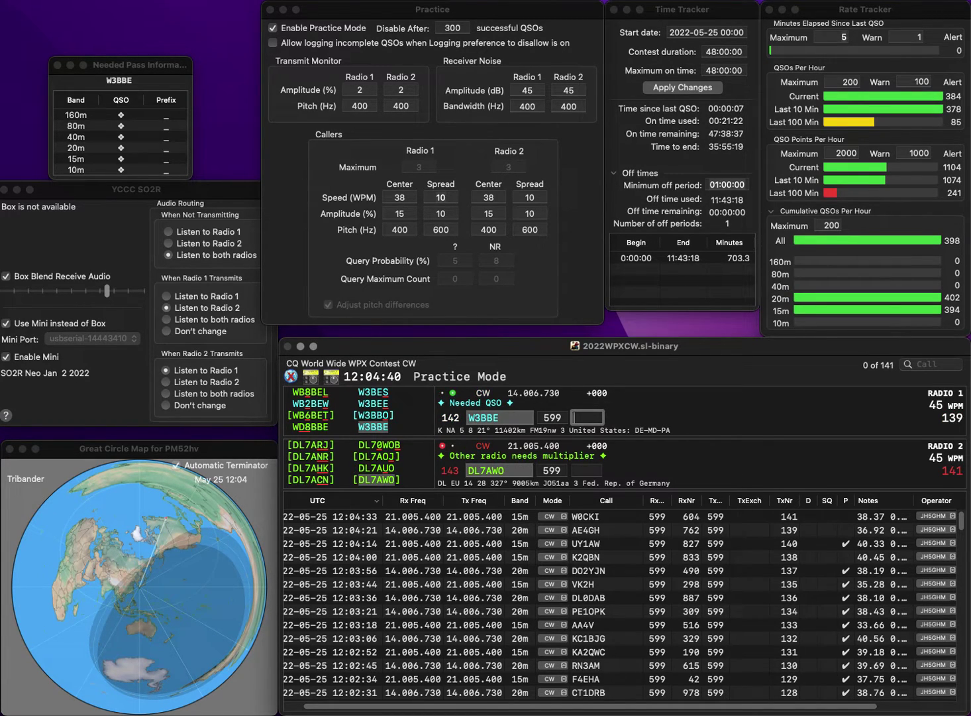
{"action": "type", "text": "615"}
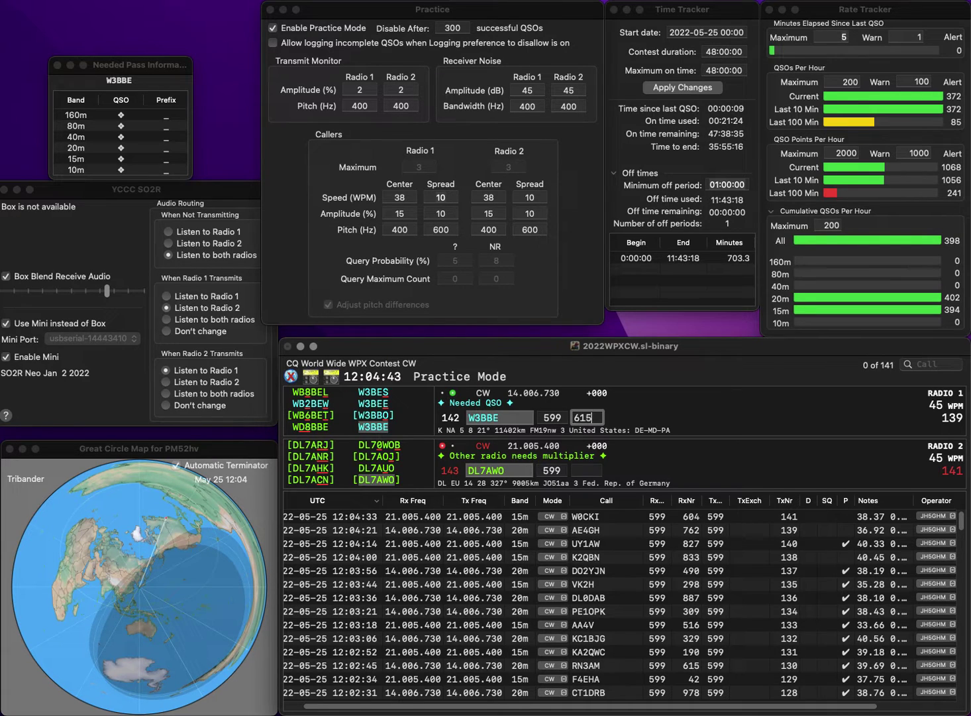
{"action": "key", "text": "Return"}
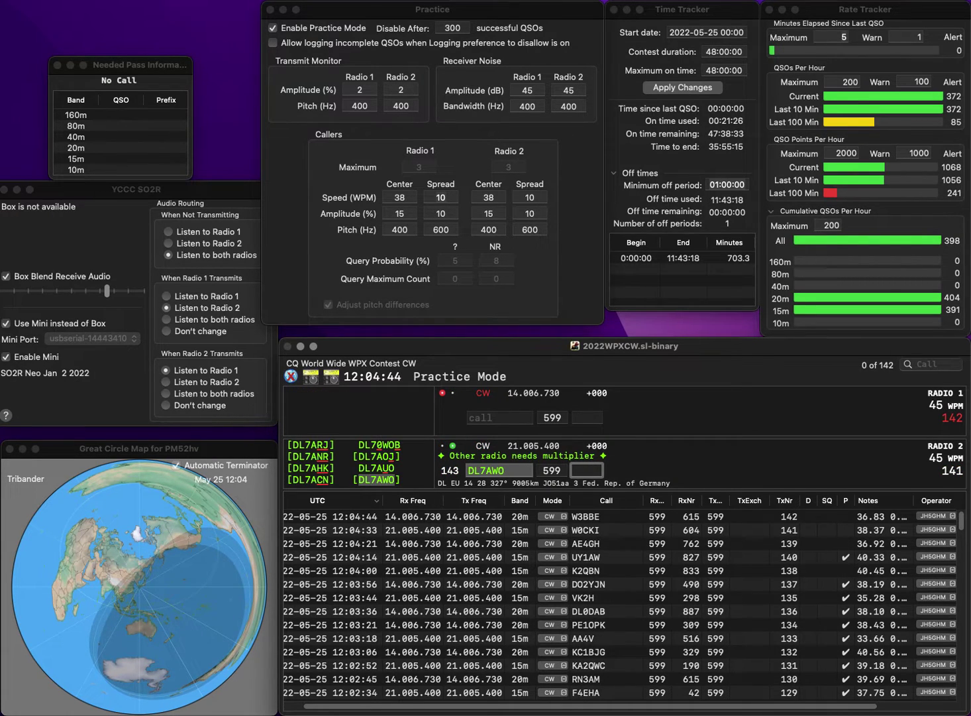
{"action": "type", "text": "484"}
{"action": "key", "text": "Return"}
{"action": "type", "text": "J9"}
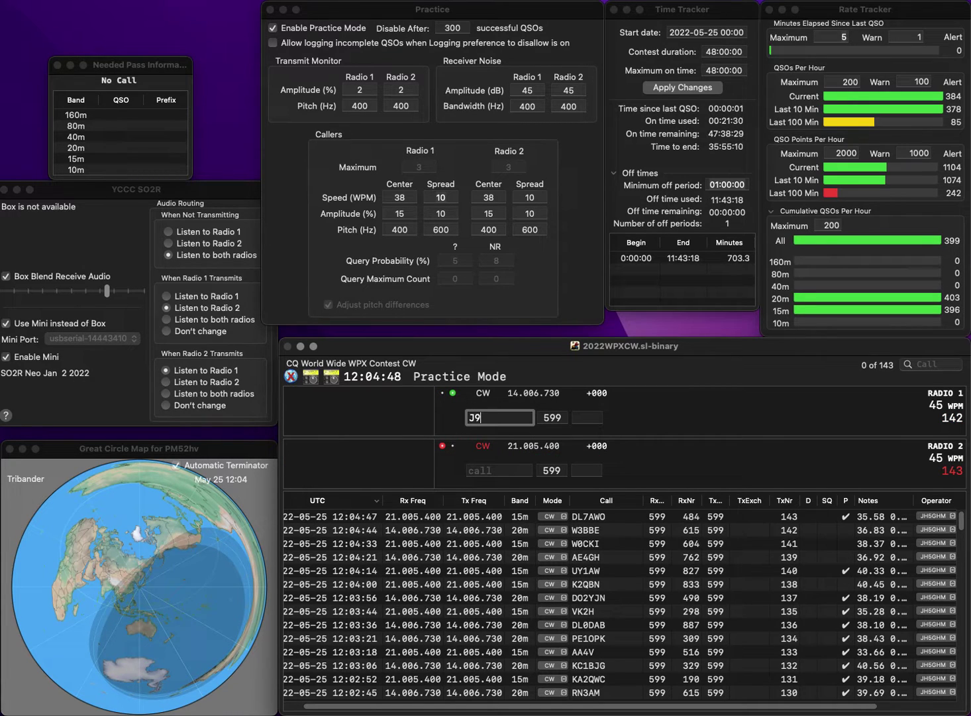
{"action": "type", "text": "OL"}
{"action": "key", "text": "Left"}
{"action": "key", "text": "Left"}
{"action": "key", "text": "Left"}
{"action": "key", "text": "Left"}
{"action": "type", "text": "D"}
{"action": "key", "text": "Return"}
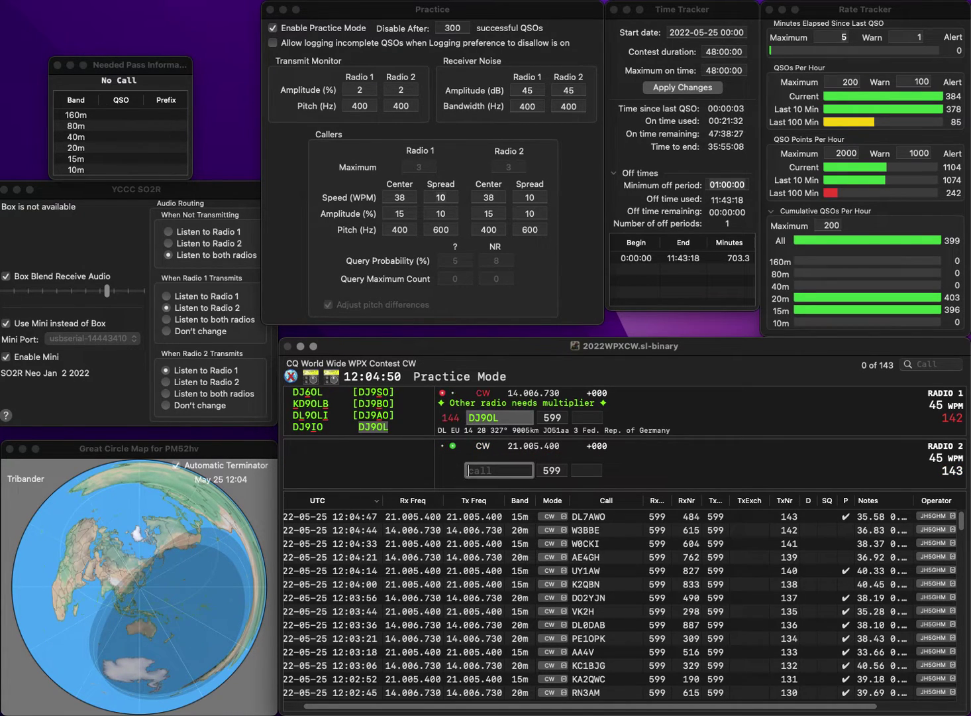
{"action": "type", "text": "F"}
{"action": "key", "text": "BackSpace"}
{"action": "type", "text": "WPY3PH"}
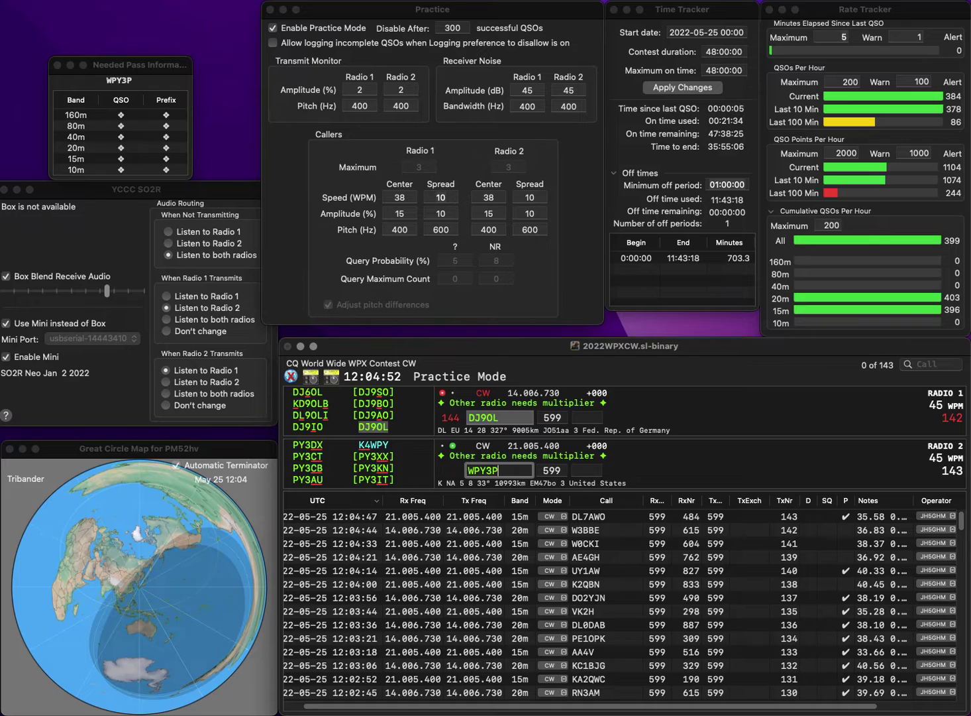
{"action": "key", "text": "Left"}
{"action": "key", "text": "Left"}
{"action": "key", "text": "Left"}
{"action": "key", "text": "Left"}
{"action": "key", "text": "Left"}
{"action": "key", "text": "BackSpace"}
{"action": "key", "text": "Return"}
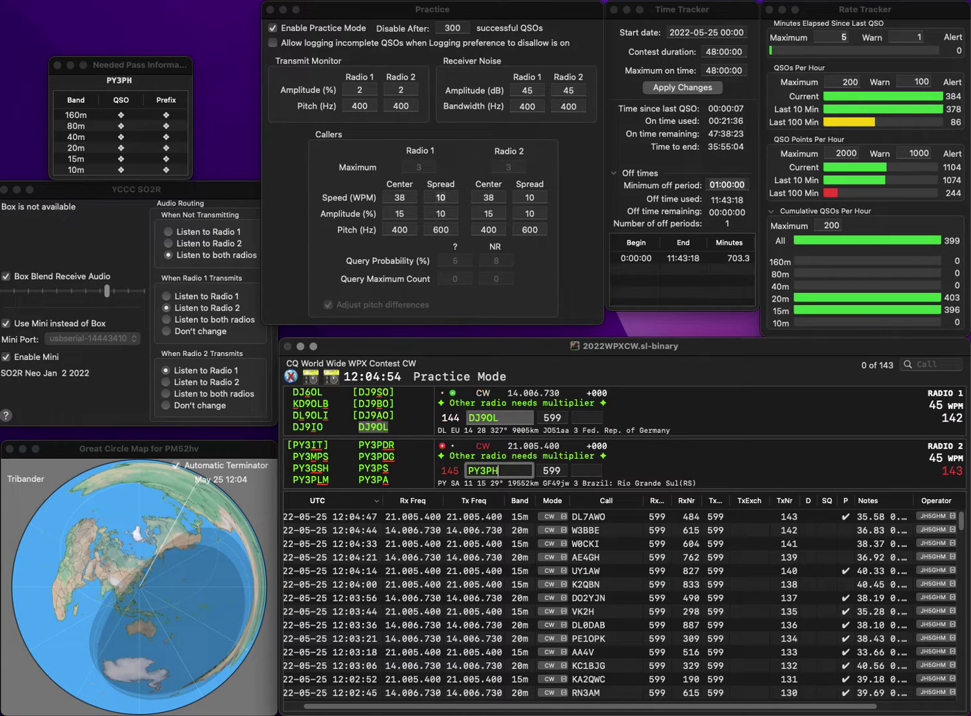
- Correct Radio 2's call to PY3PS, then log DJ9OL with 861 and PY3PS with 897
{"action": "key", "text": "BackSpace"}
{"action": "type", "text": "S"}
{"action": "key", "text": "Up"}
{"action": "key", "text": "space"}
{"action": "type", "text": "8"}
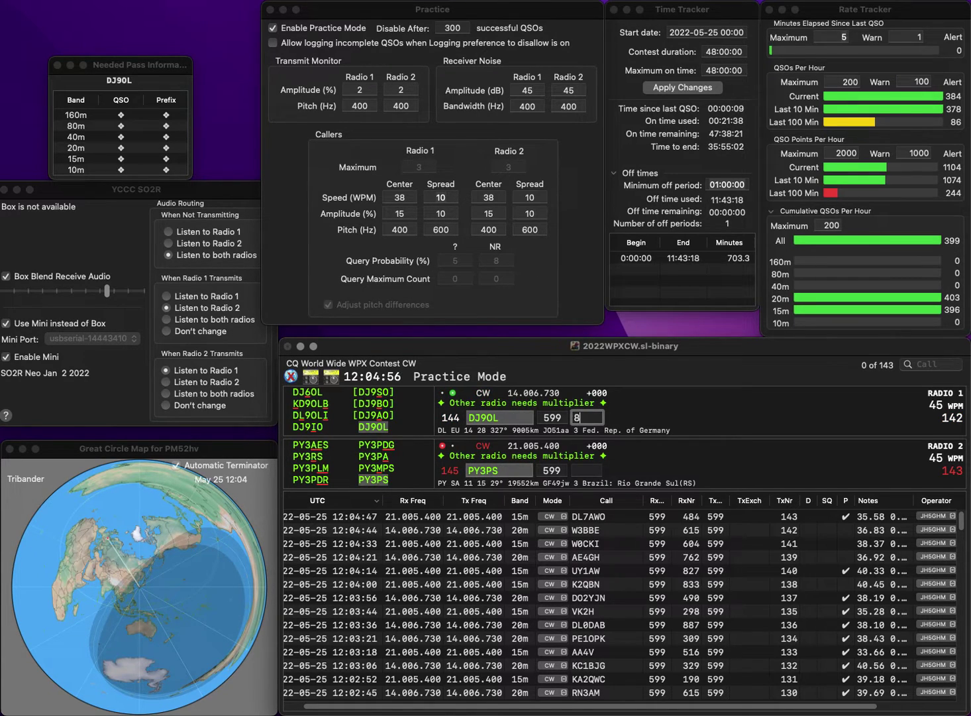
{"action": "type", "text": "61"}
{"action": "key", "text": "Return"}
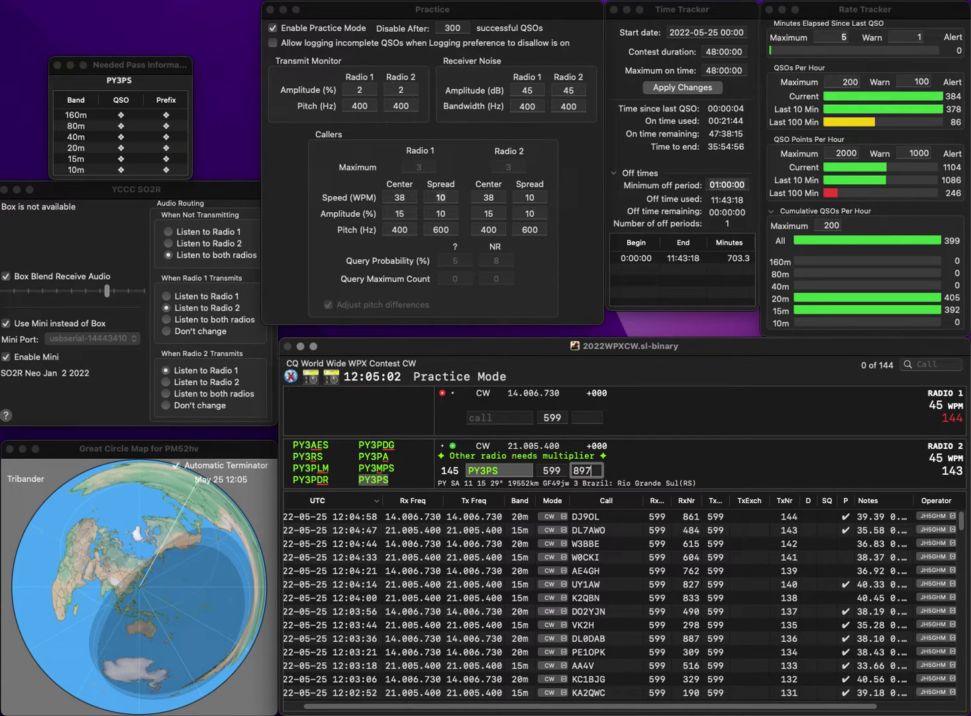
{"action": "key", "text": "Return"}
{"action": "type", "text": "S"}
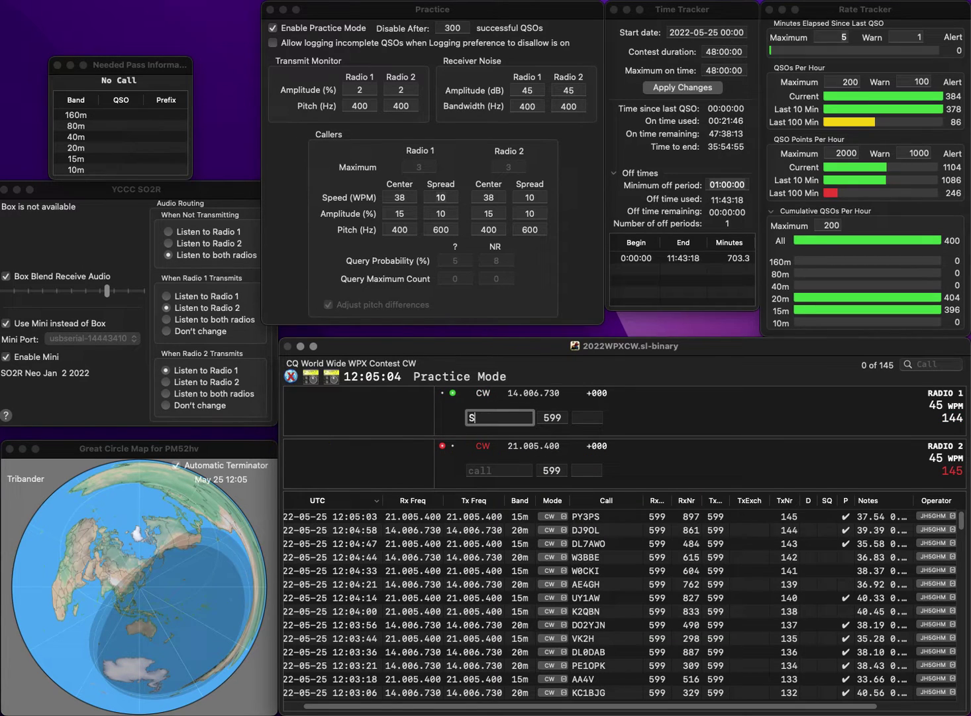
{"action": "type", "text": "M7EHU"}
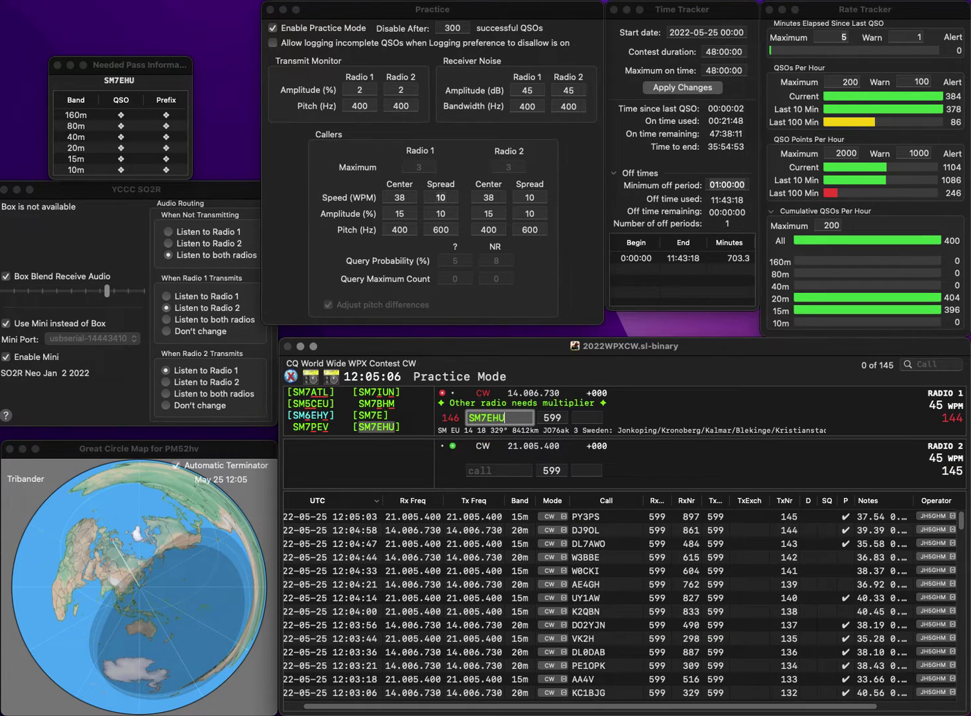
{"action": "key", "text": "Return"}
{"action": "type", "text": "DF4R"}
{"action": "key", "text": "Return"}
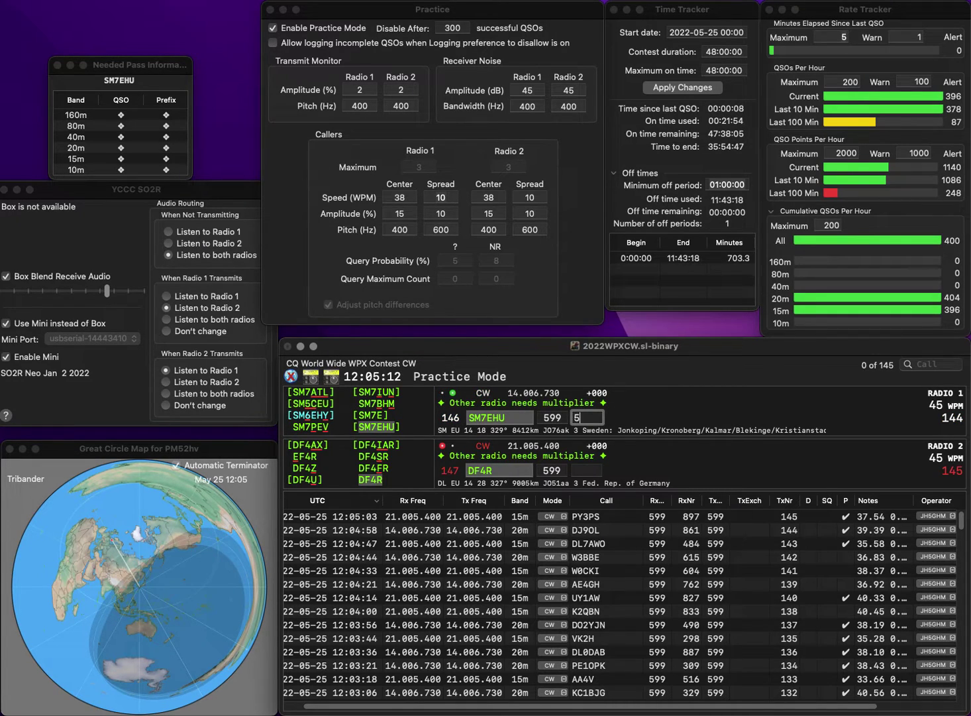
{"action": "key", "text": "Return"}
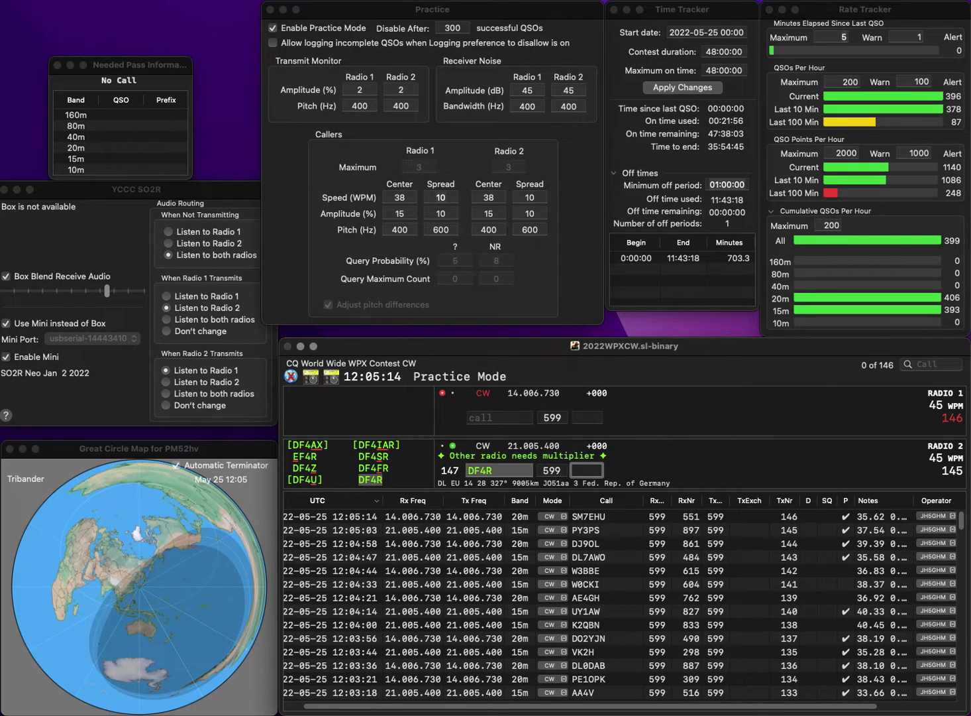
{"action": "type", "text": "39"}
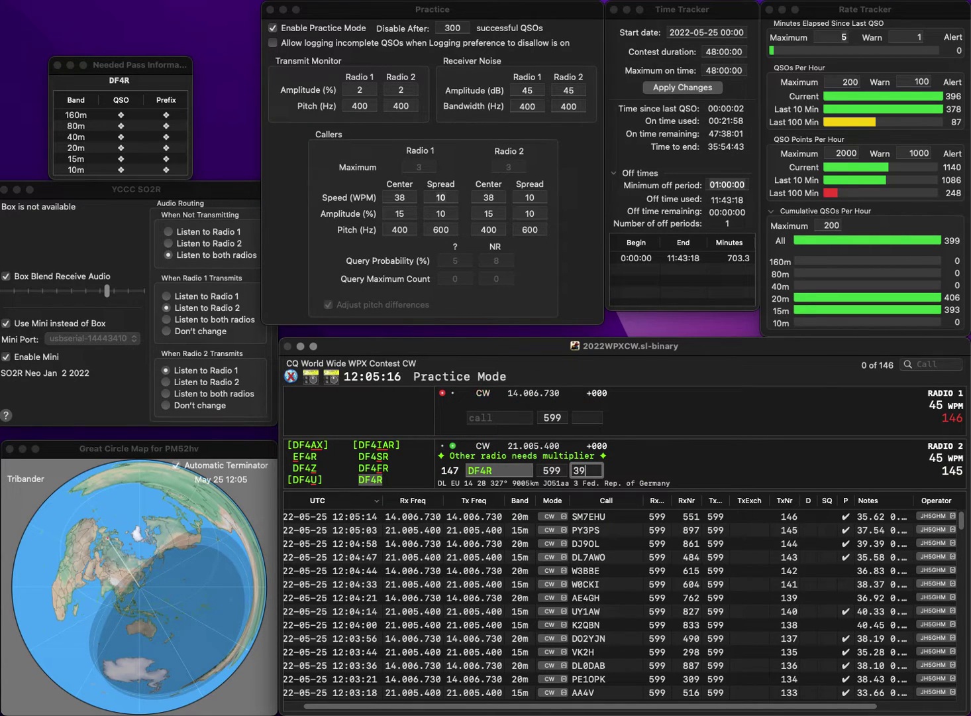
{"action": "type", "text": "1"}
{"action": "key", "text": "Return"}
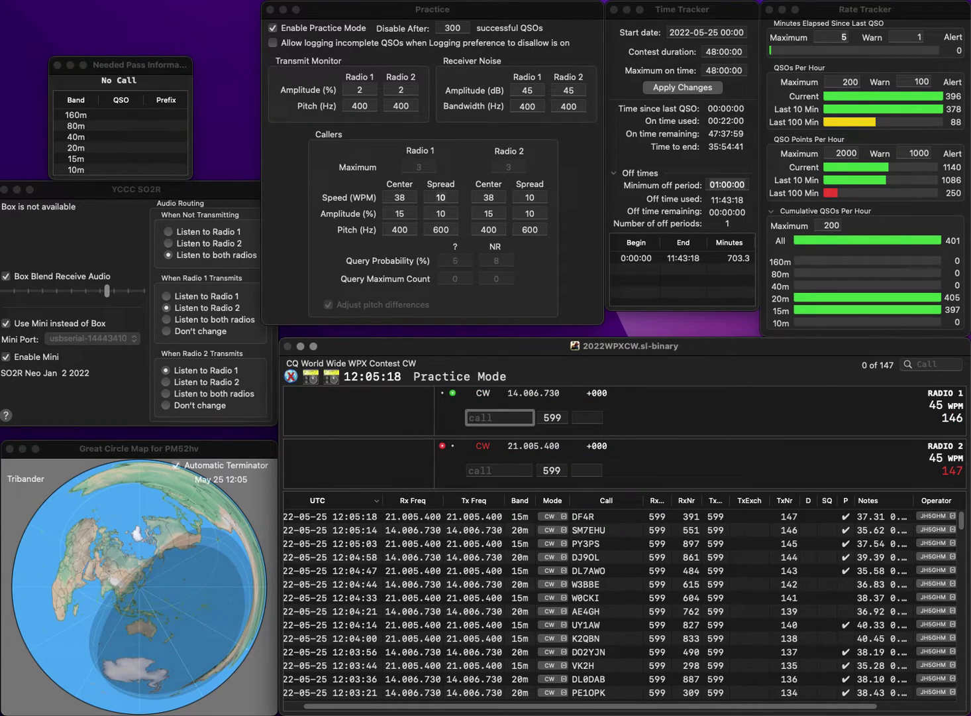
- Start a new call on Radio 1 and send the corrected call YB3VO on Radio 2
{"action": "type", "text": "JC"}
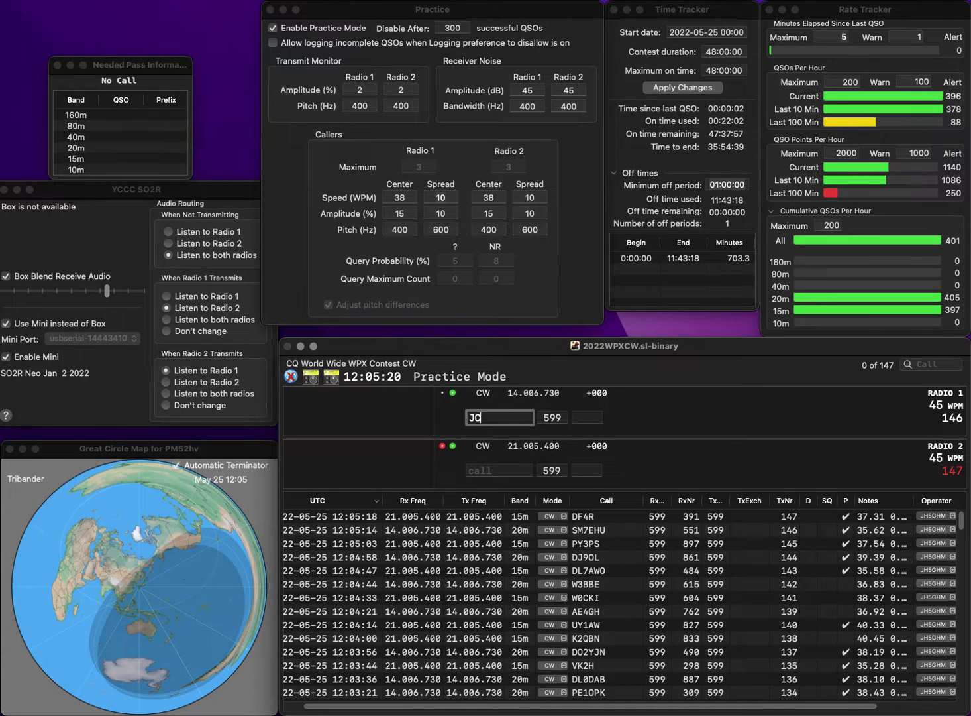
{"action": "type", "text": "H"}
{"action": "key", "text": "Return"}
{"action": "type", "text": "B3"}
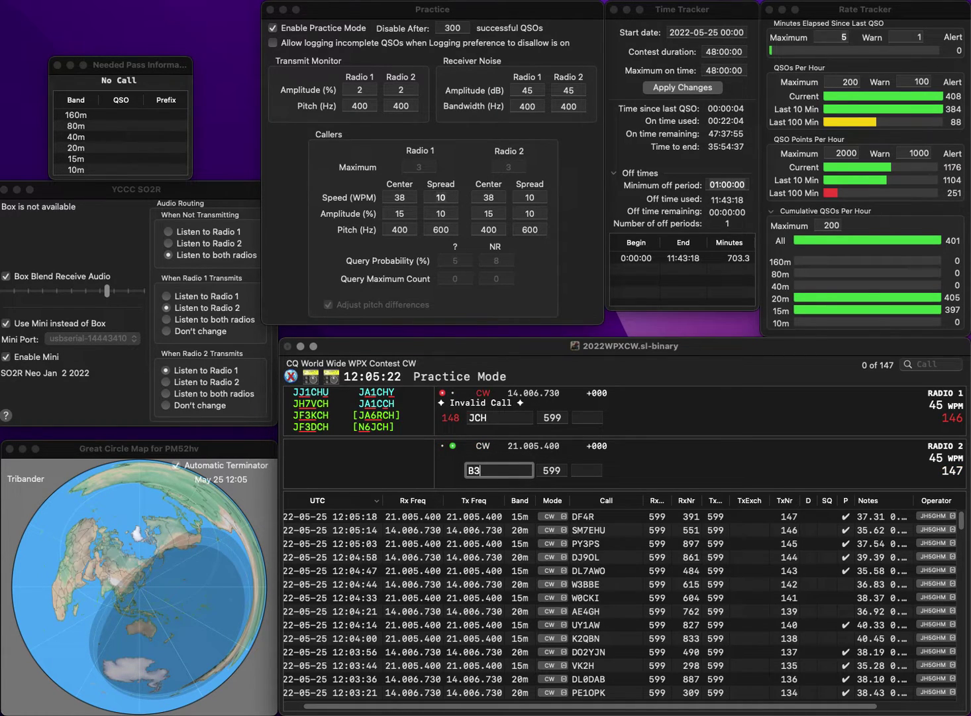
{"action": "type", "text": "VO"}
{"action": "key", "text": "Home"}
{"action": "type", "text": "Y"}
{"action": "key", "text": "Return"}
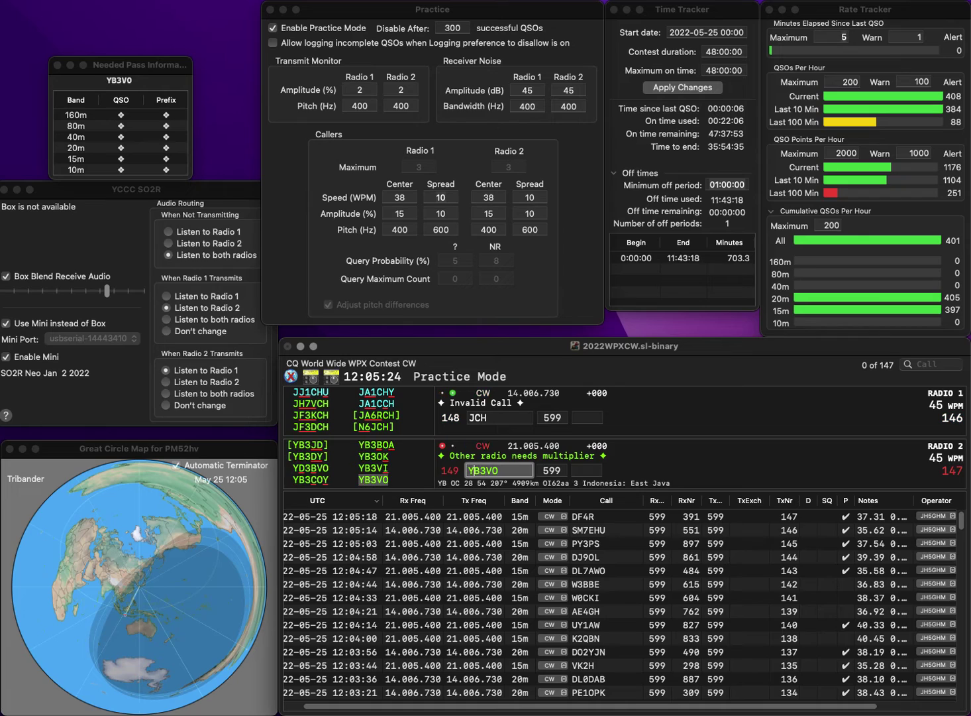
{"action": "key", "text": "Return"}
{"action": "type", "text": "JJ1C"}
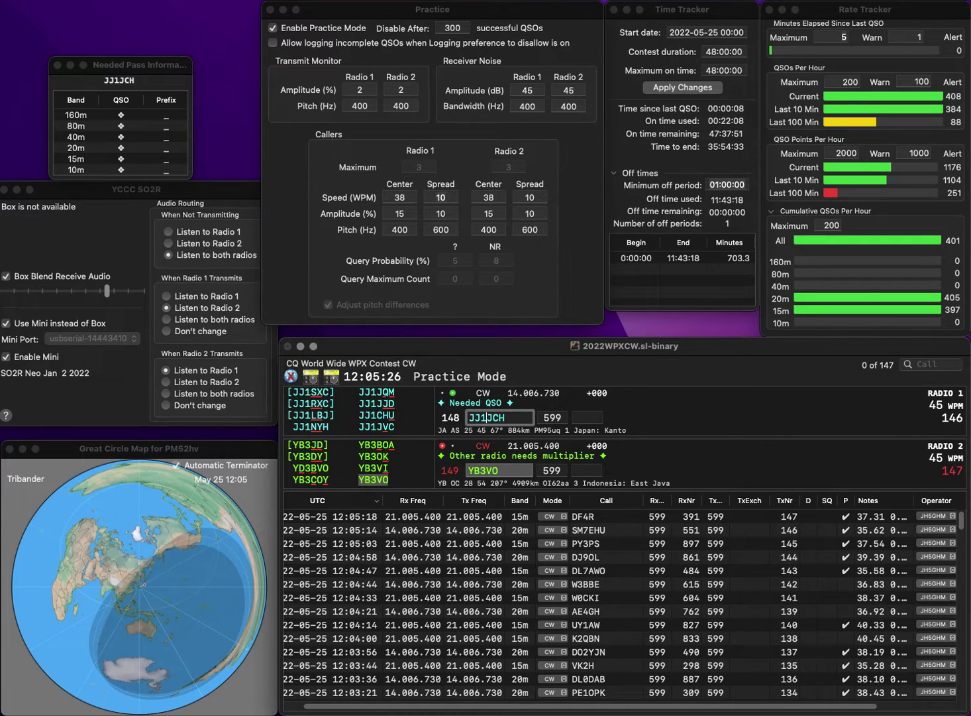
{"action": "key", "text": "Delete"}
{"action": "key", "text": "Delete"}
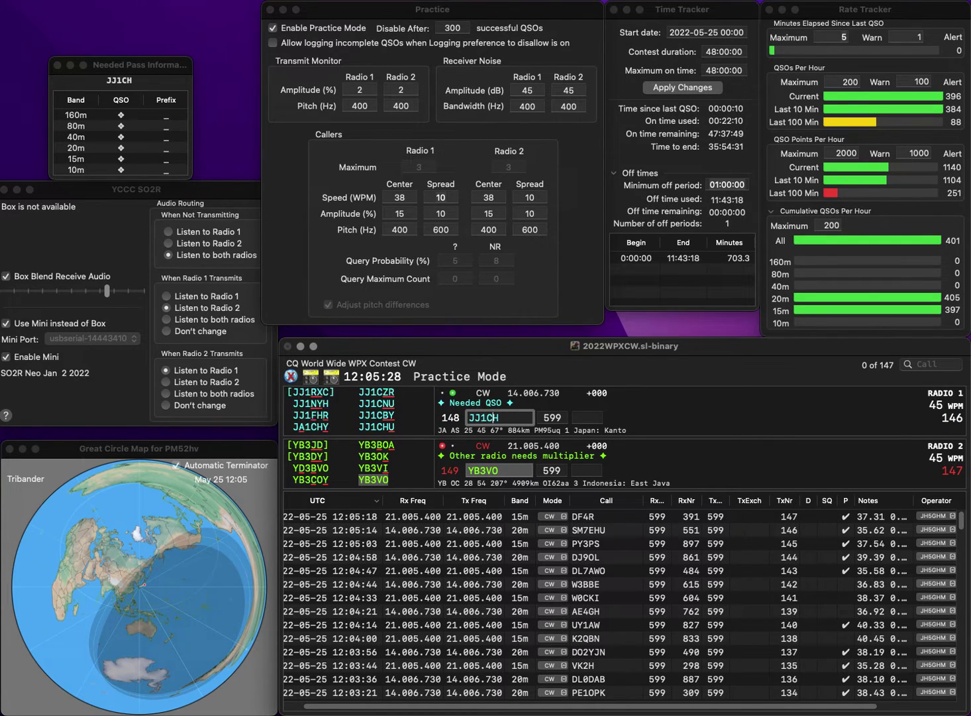
{"action": "key", "text": "End"}
{"action": "type", "text": "U"}
{"action": "key", "text": "Return"}
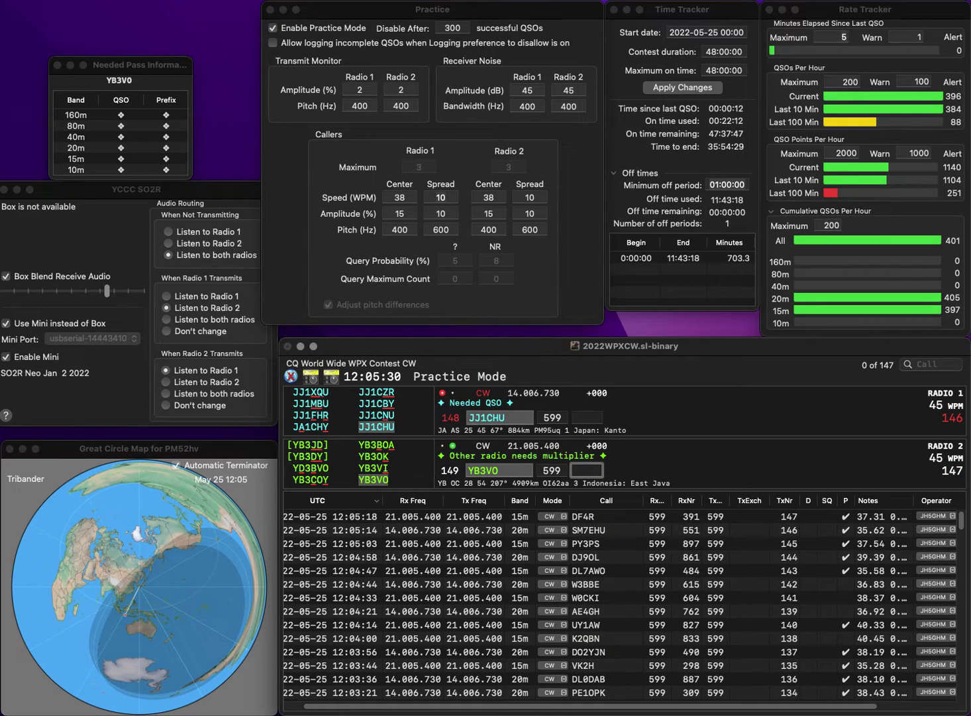
{"action": "type", "text": "860"}
{"action": "key", "text": "Return"}
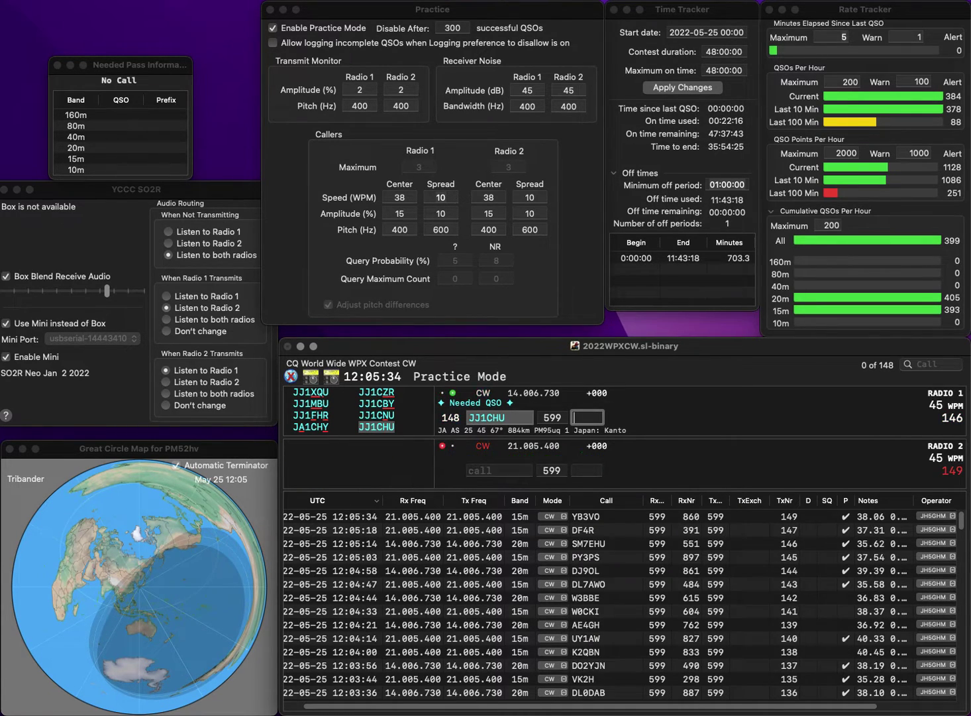
- Log JJ1CHU with 77, then answer EA5JBG and JA2KVD, correcting JA2KU to JA2KVD
{"action": "type", "text": "7"}
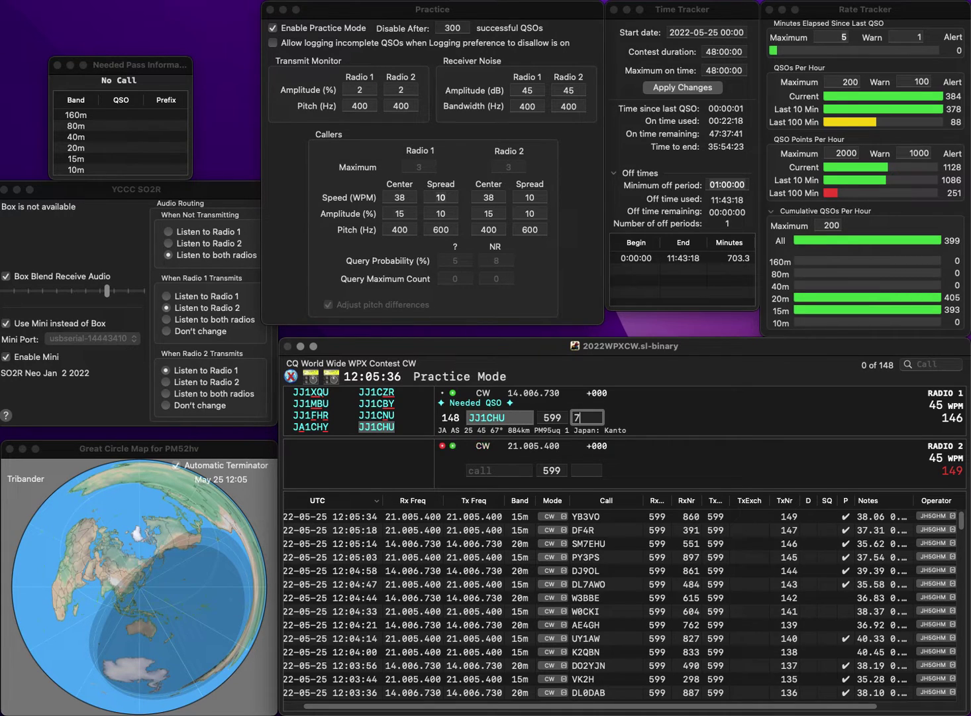
{"action": "type", "text": "7"}
{"action": "key", "text": "Return"}
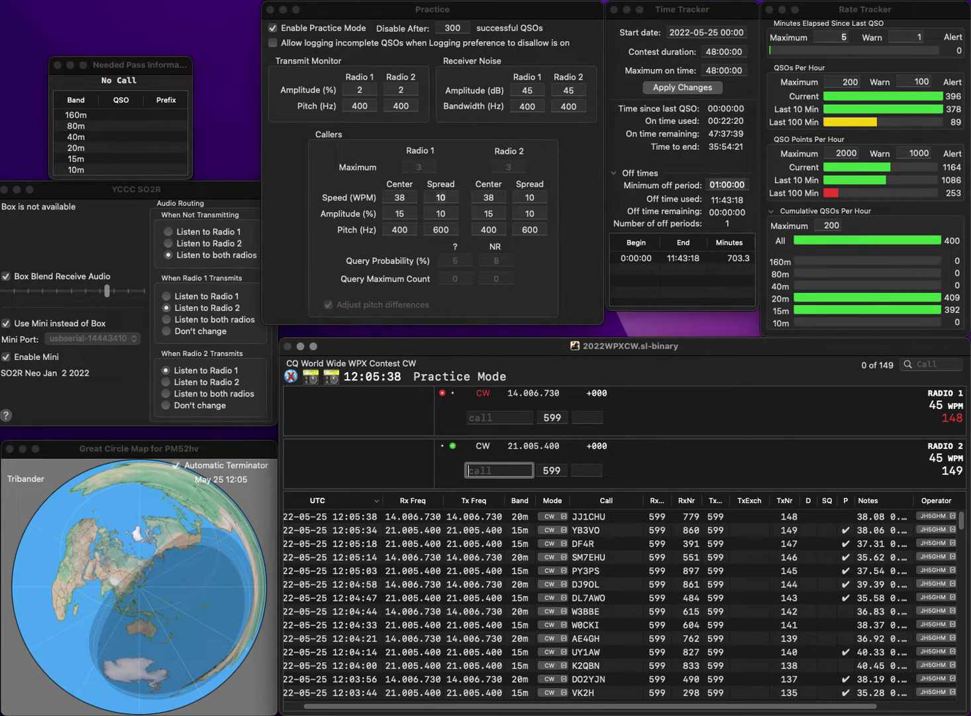
{"action": "type", "text": "JBG"}
{"action": "key", "text": "Return"}
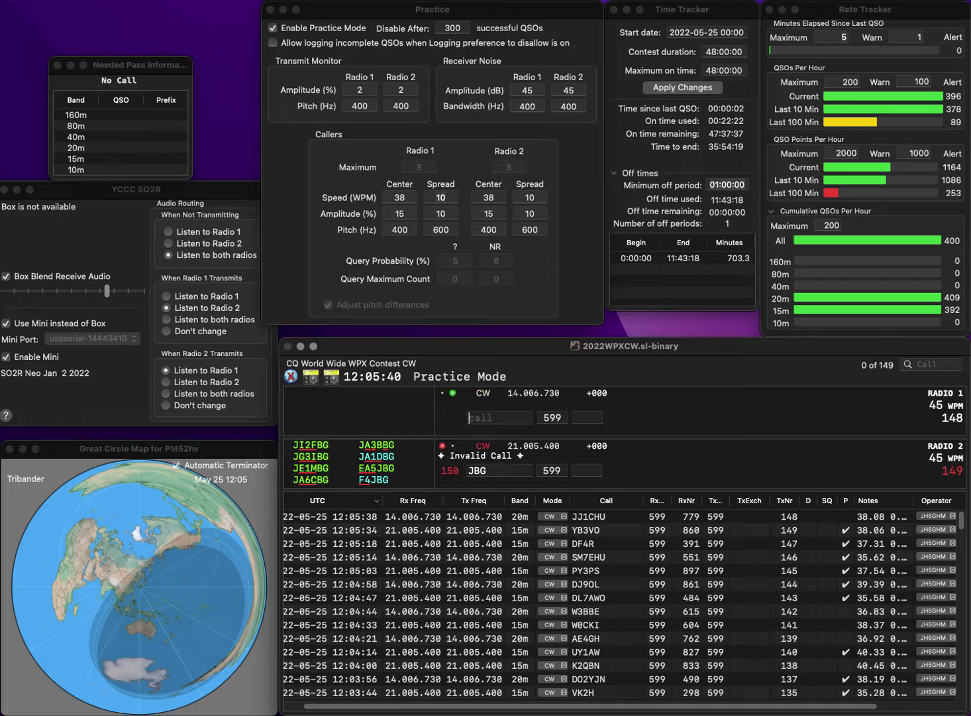
{"action": "type", "text": "JA2KU"}
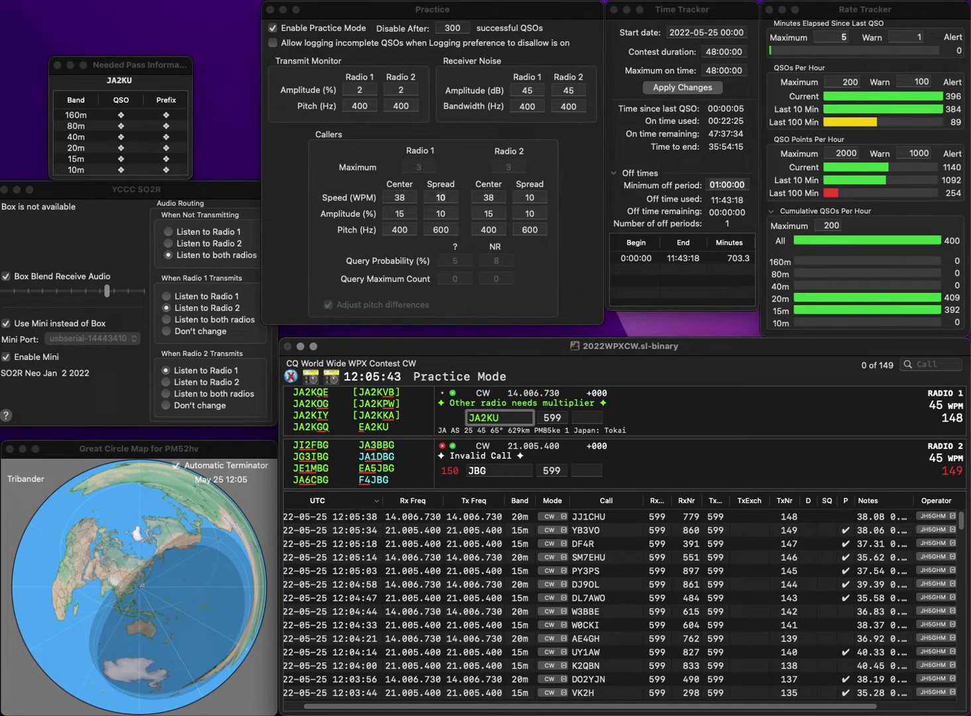
{"action": "key", "text": "Return"}
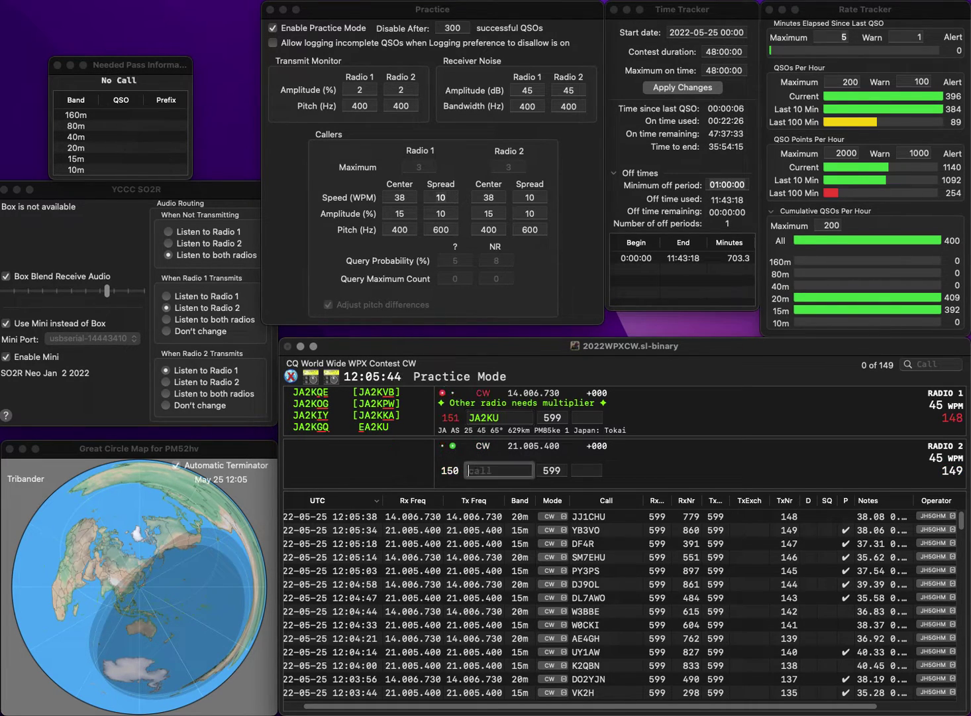
{"action": "type", "text": "EA5JBG"}
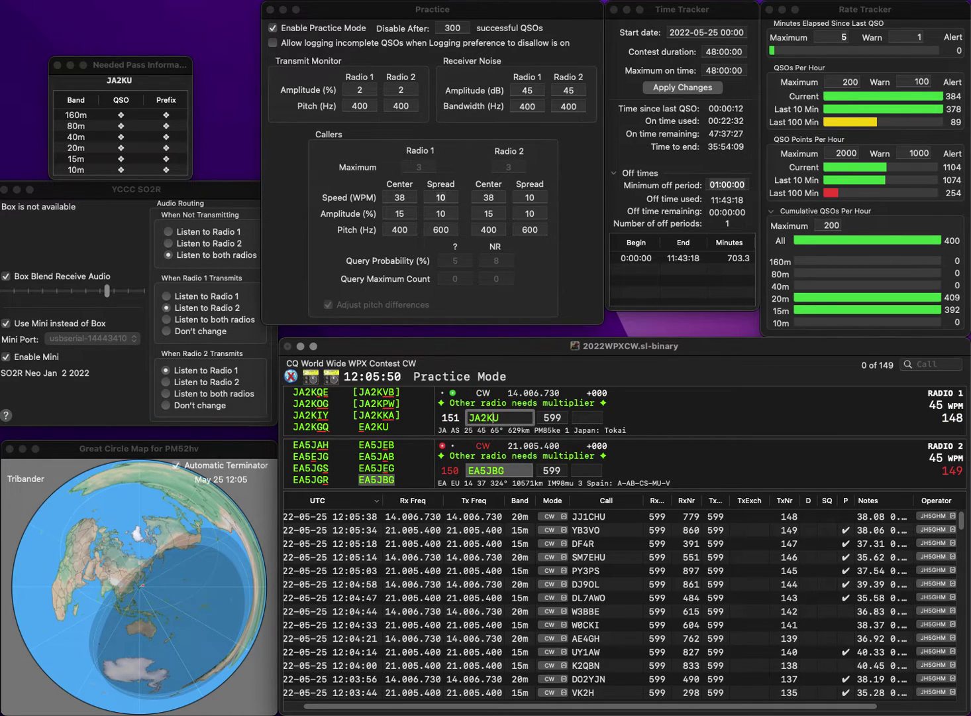
{"action": "type", "text": "VD"}
{"action": "key", "text": "Delete"}
{"action": "key", "text": "Return"}
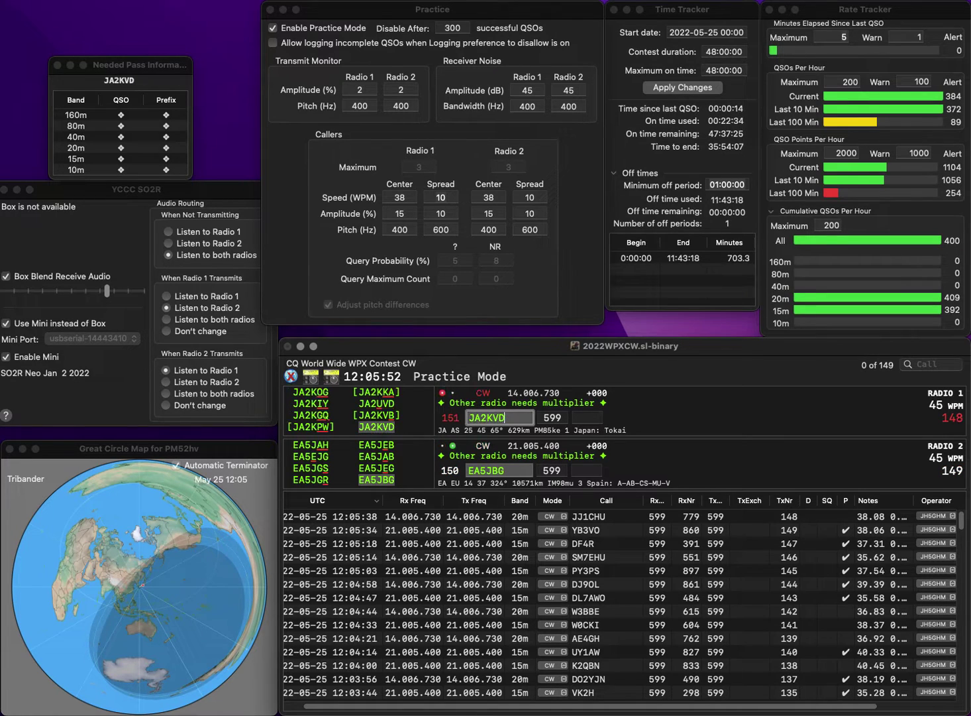
{"action": "key", "text": "Down"}
{"action": "key", "text": "space"}
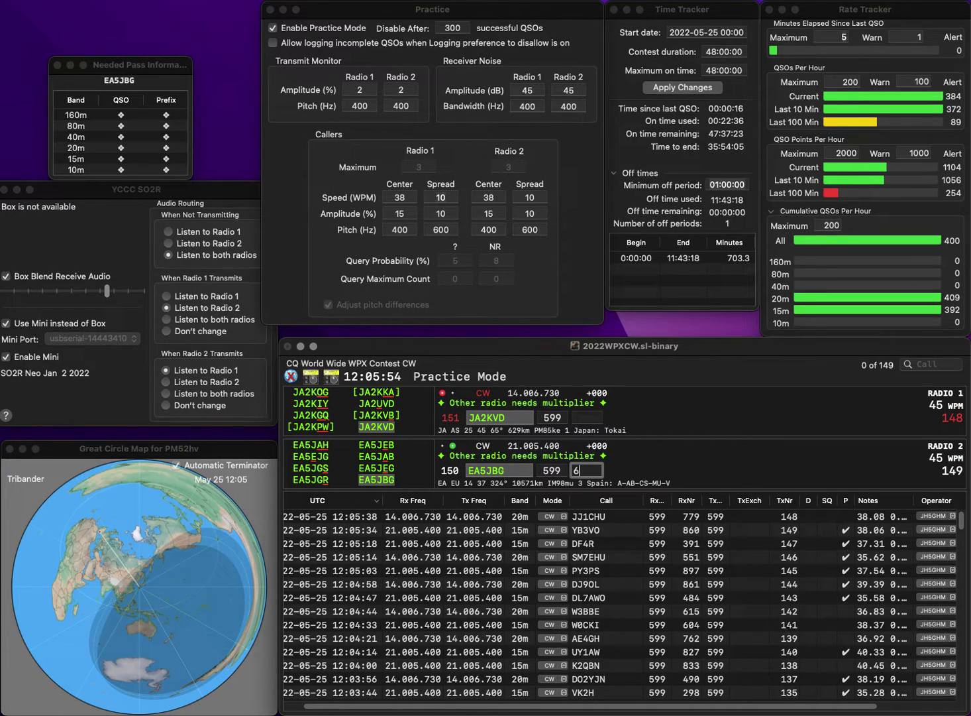
{"action": "type", "text": "675"}
{"action": "key", "text": "Return"}
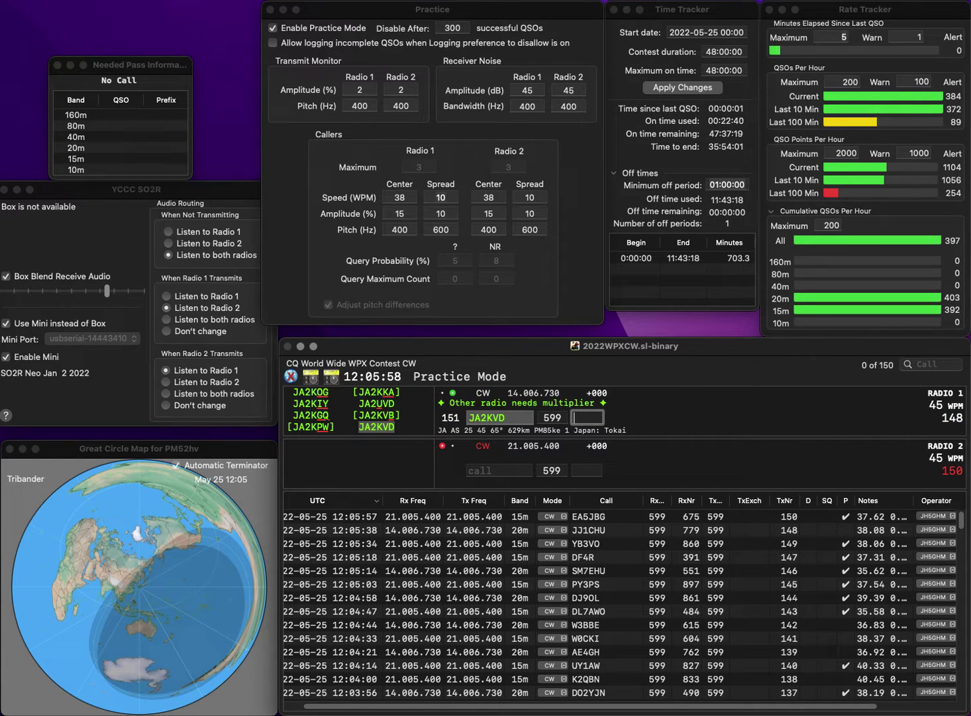
{"action": "type", "text": "240"}
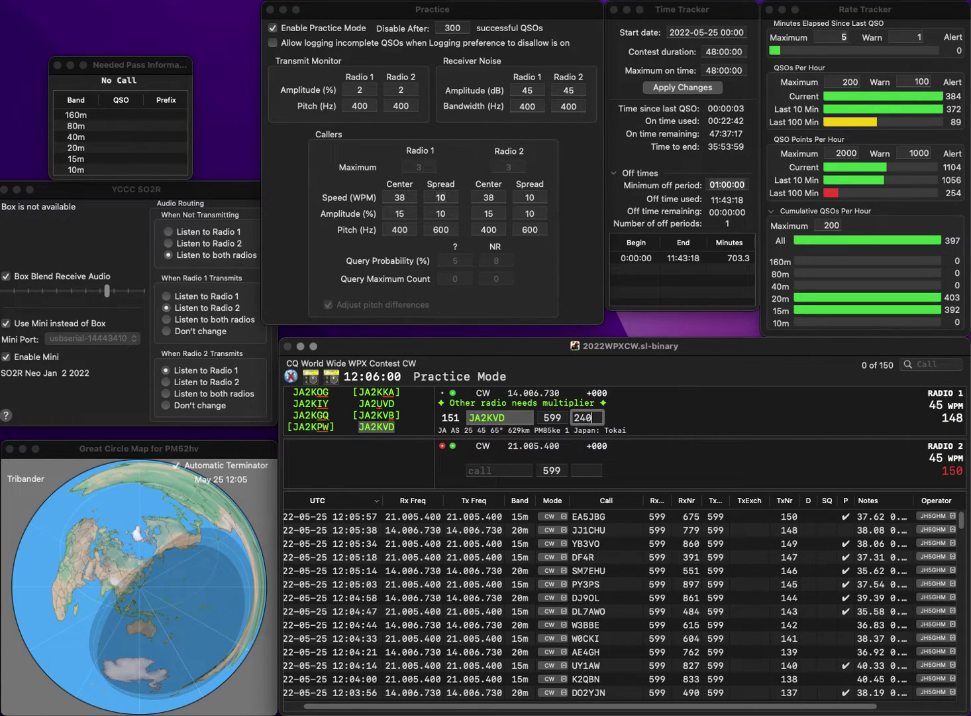
{"action": "key", "text": "Return"}
{"action": "type", "text": "7T/9"}
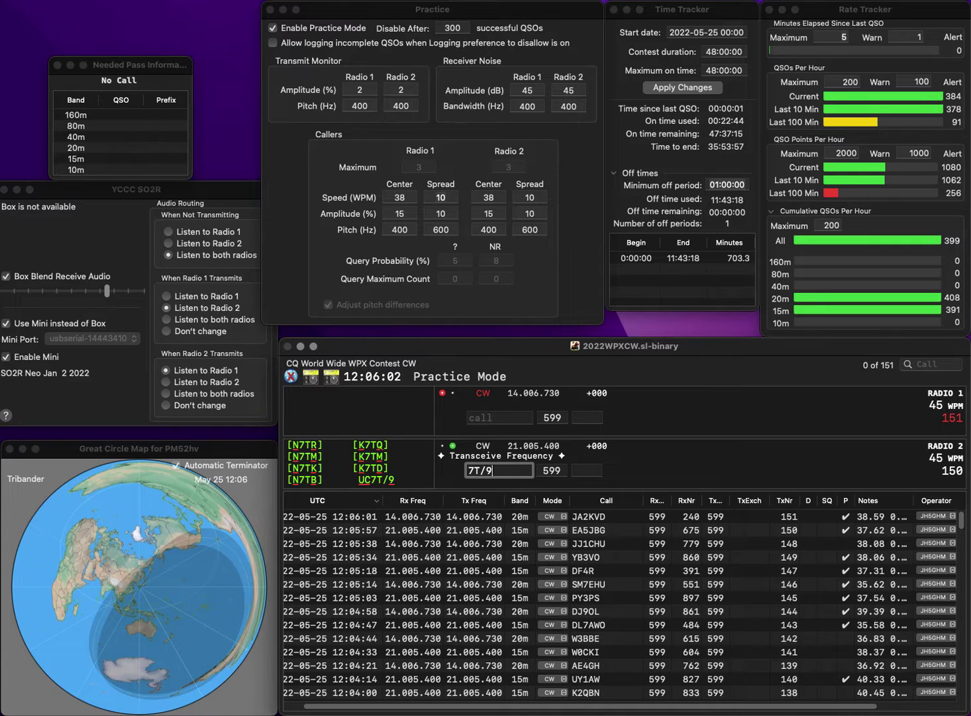
{"action": "key", "text": "Home"}
{"action": "type", "text": "UC"}
{"action": "key", "text": "Return"}
{"action": "type", "text": "OM"}
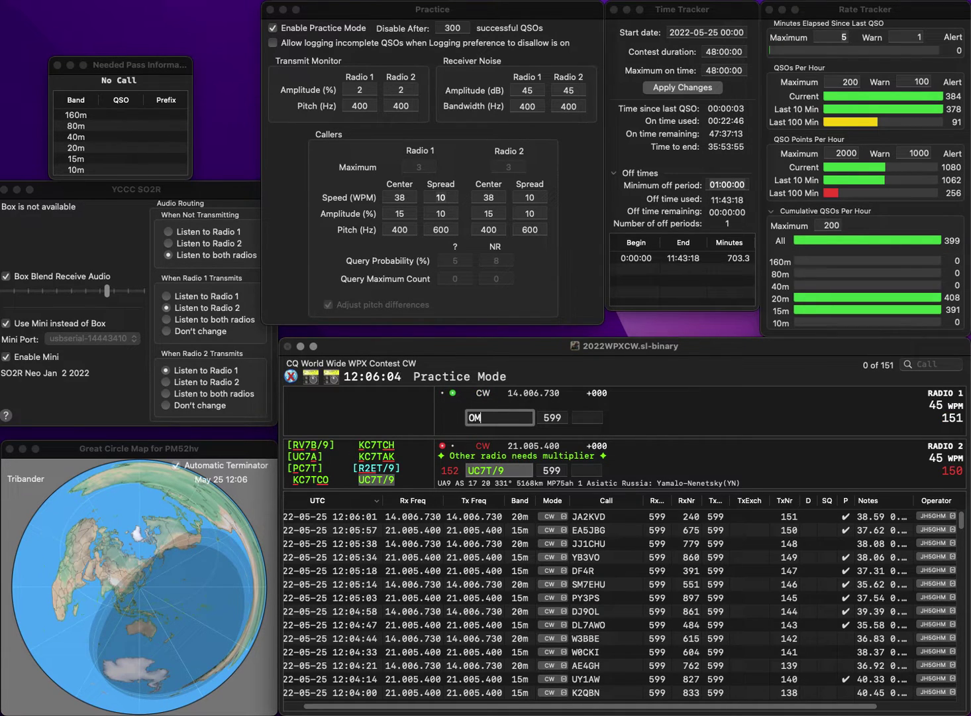
{"action": "type", "text": "1XQ"}
{"action": "key", "text": "Return"}
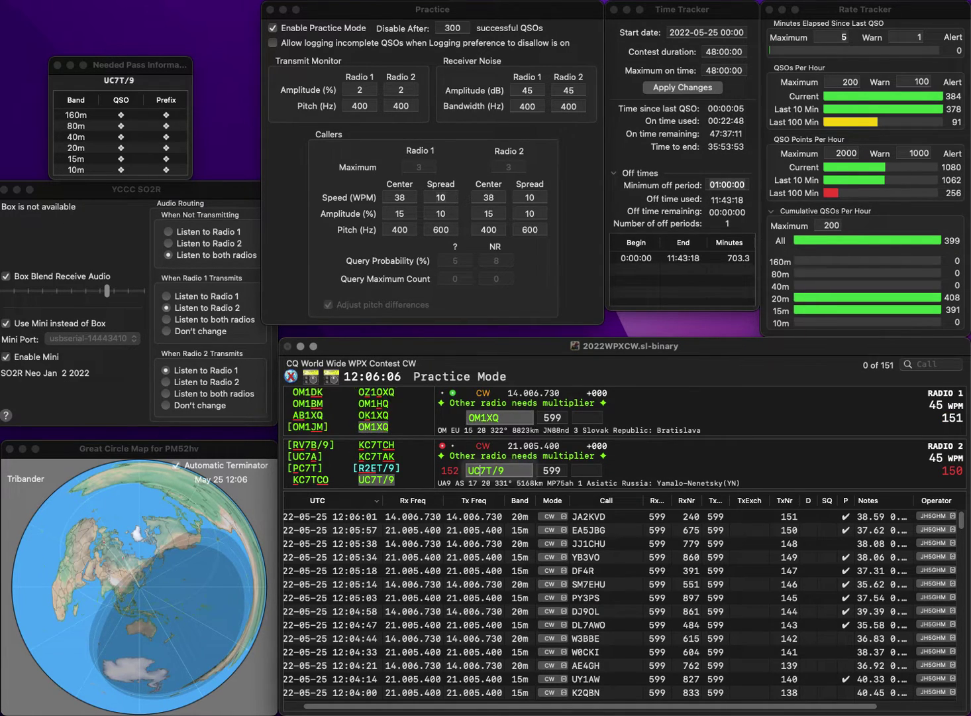
{"action": "key", "text": "space"}
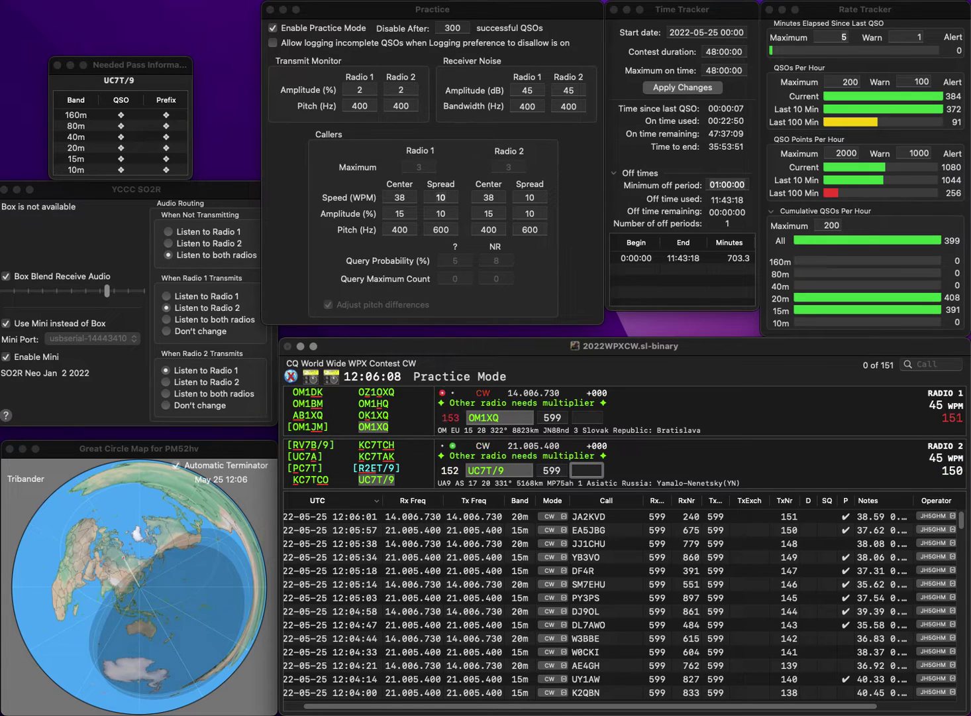
{"action": "type", "text": "7"}
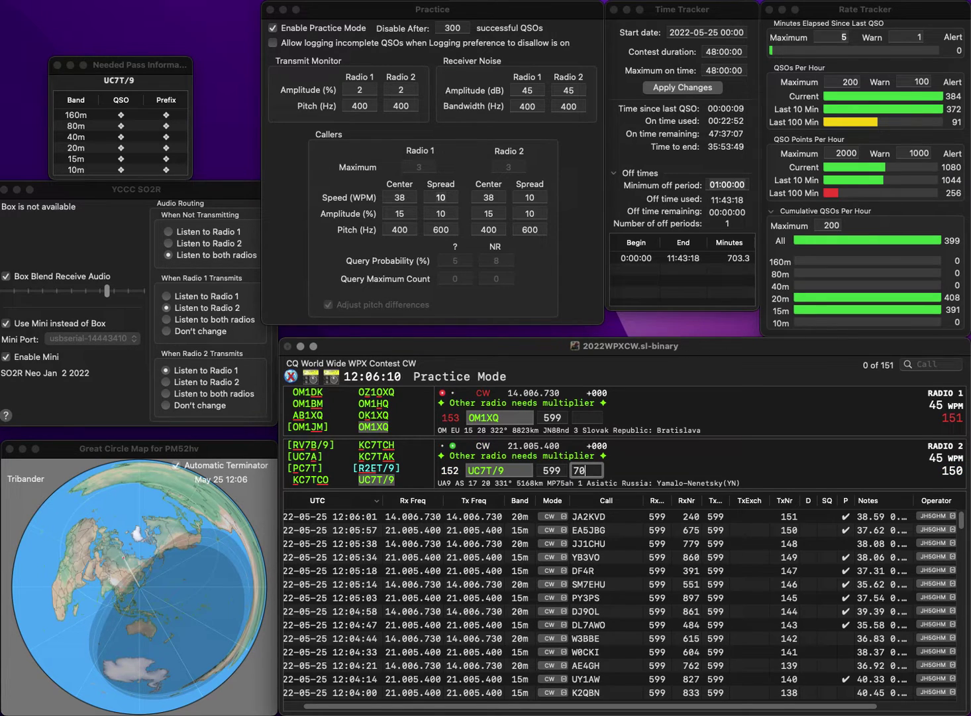
{"action": "type", "text": "0"}
{"action": "key", "text": "Return"}
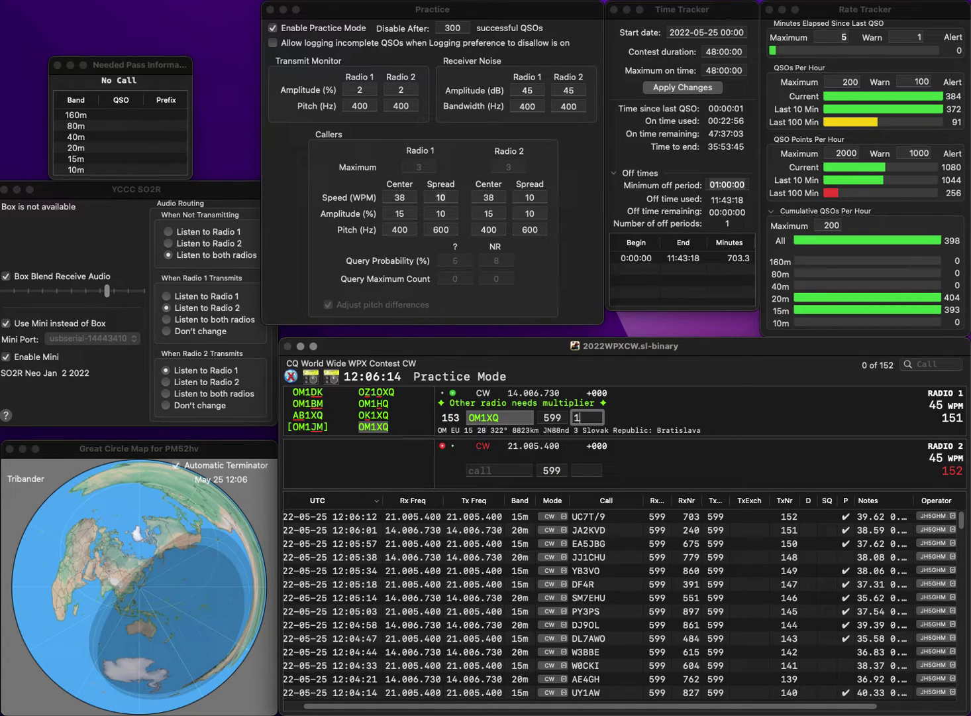
{"action": "type", "text": "06"}
{"action": "key", "text": "Return"}
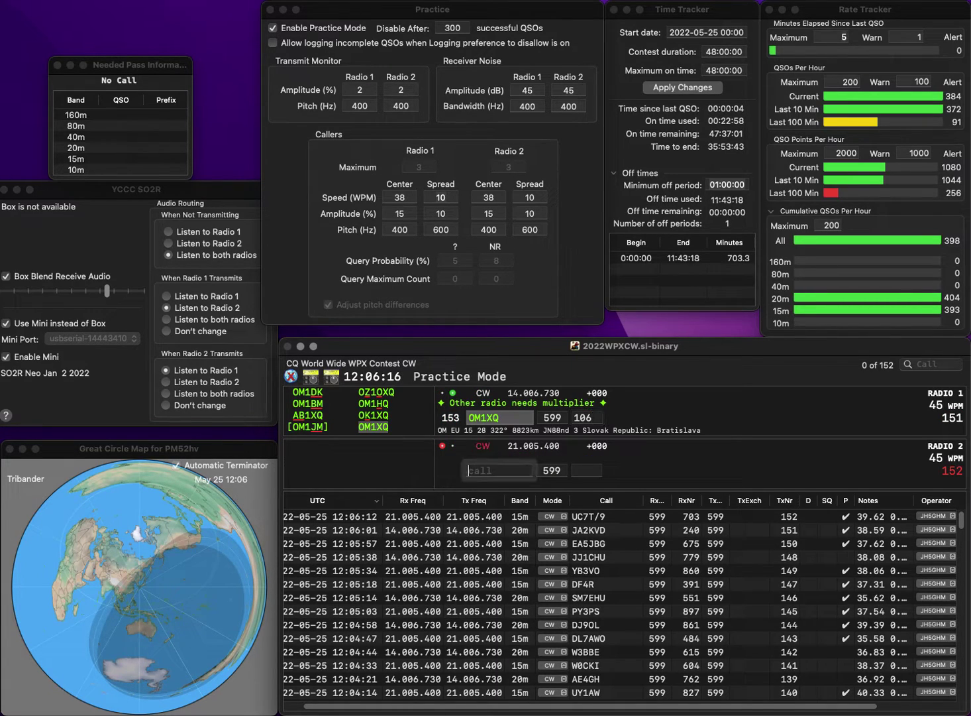
{"action": "type", "text": "K"}
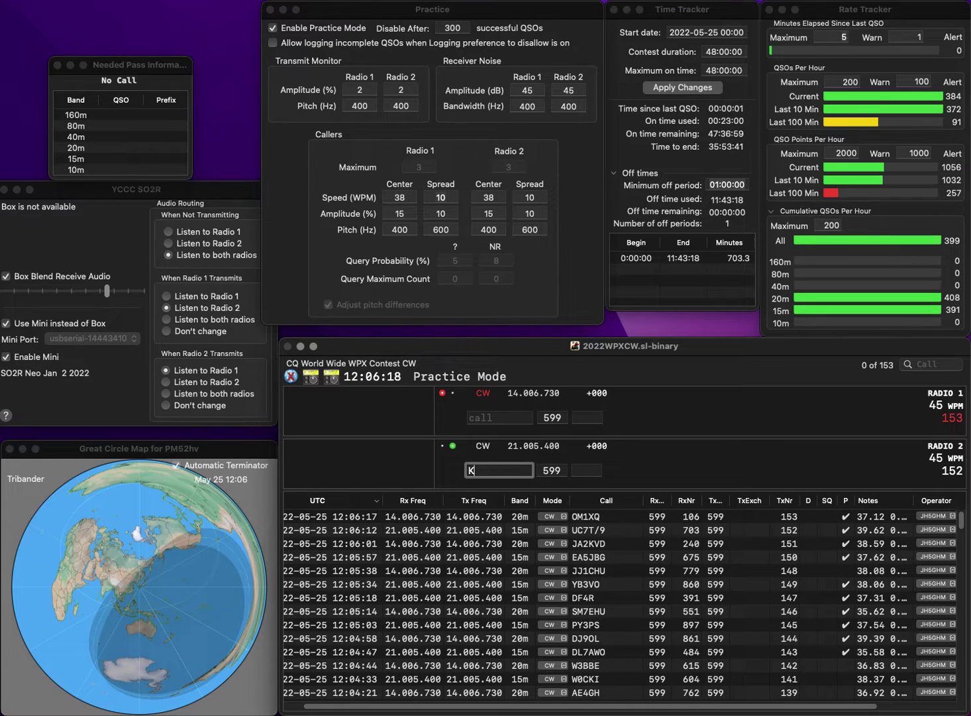
{"action": "type", "text": "G0ER"}
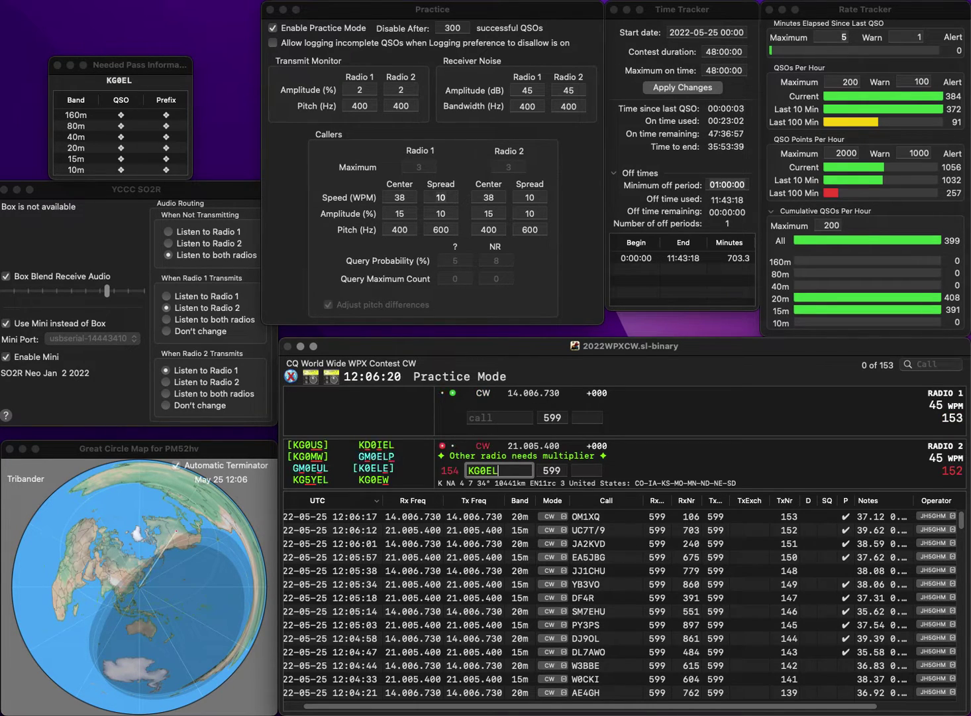
{"action": "key", "text": "Return"}
{"action": "type", "text": "3S"}
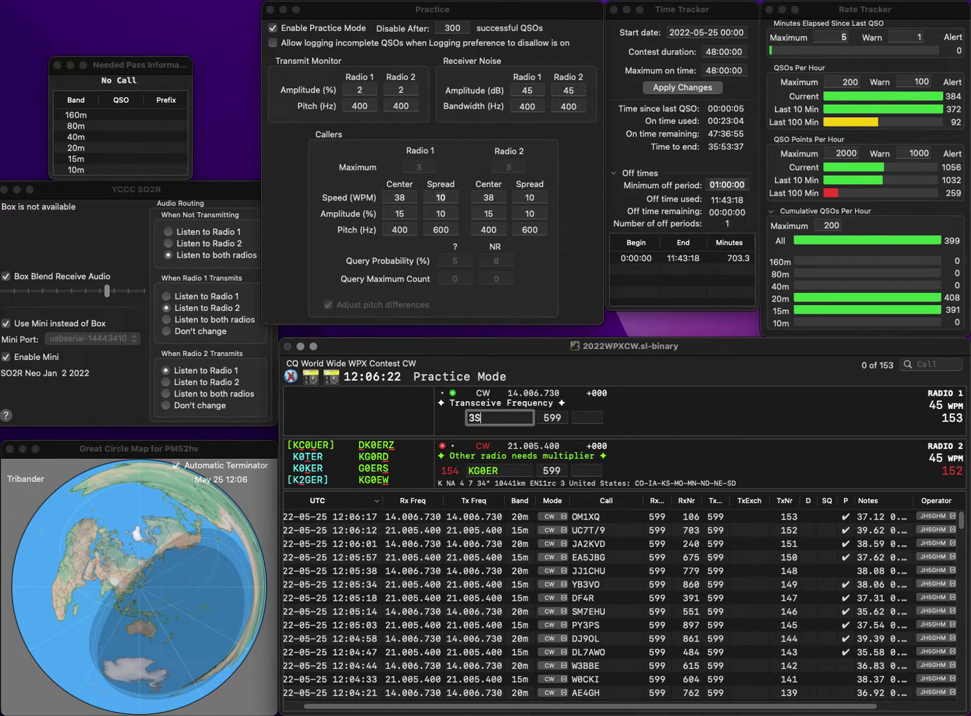
{"action": "key", "text": "Left"}
{"action": "key", "text": "Left"}
{"action": "type", "text": "WW"}
{"action": "key", "text": "Return"}
{"action": "key", "text": "backslash"}
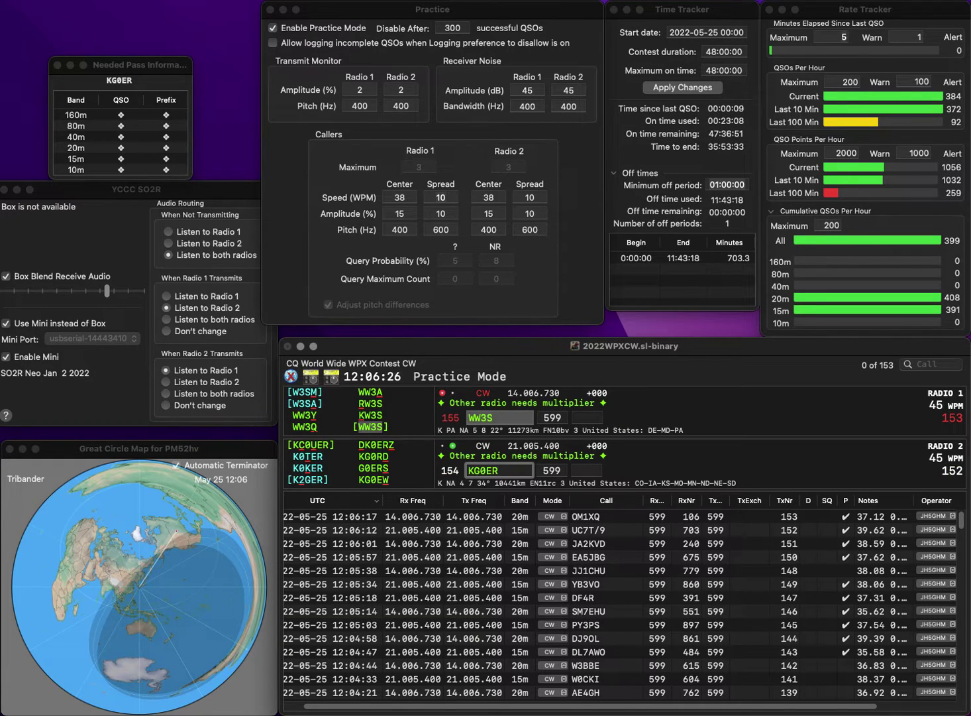
{"action": "type", "text": "W"}
{"action": "key", "text": "Return"}
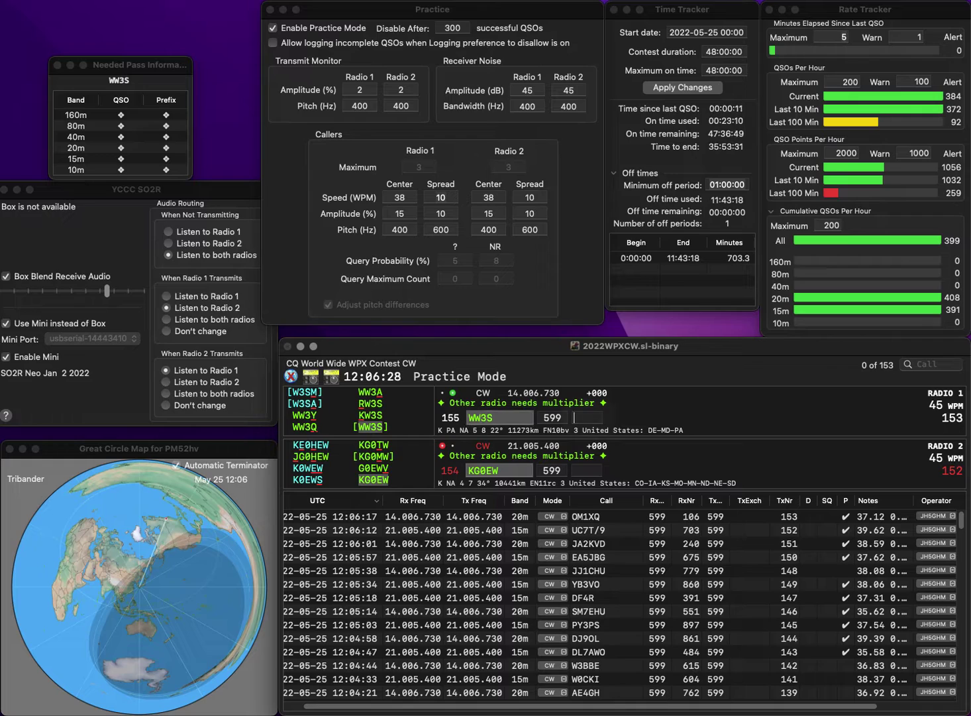
{"action": "type", "text": "116"}
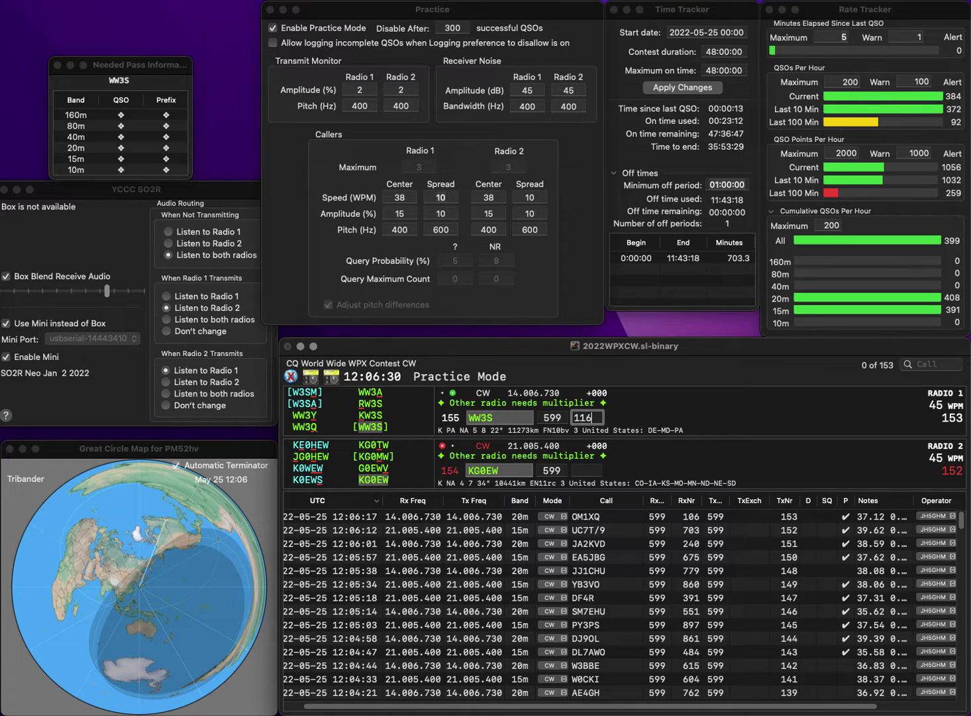
{"action": "key", "text": "Return"}
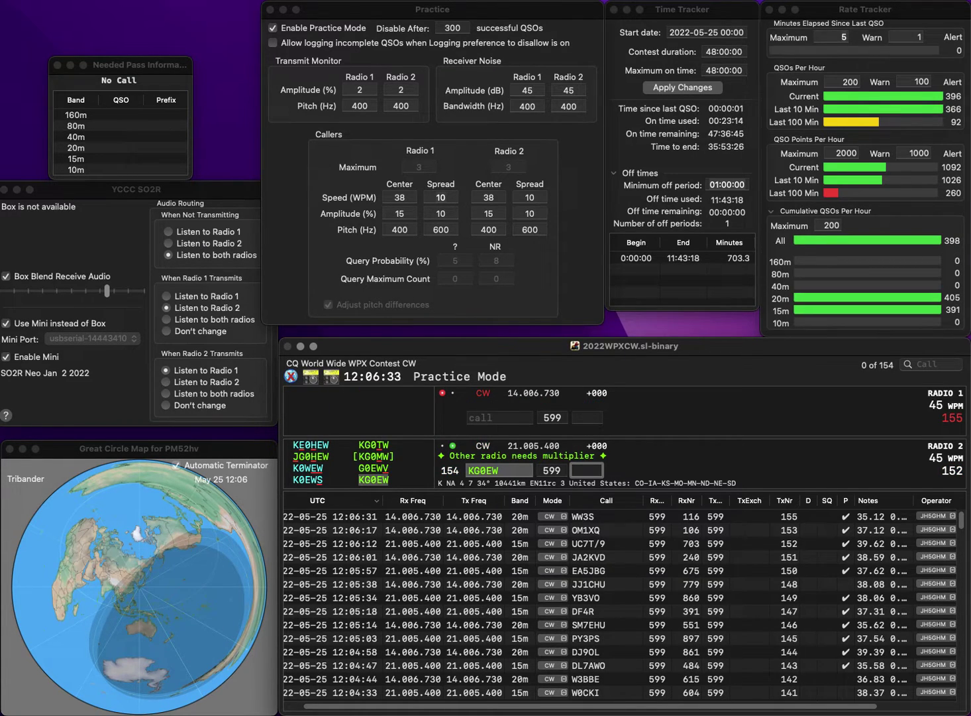
{"action": "type", "text": "22"}
{"action": "key", "text": "Return"}
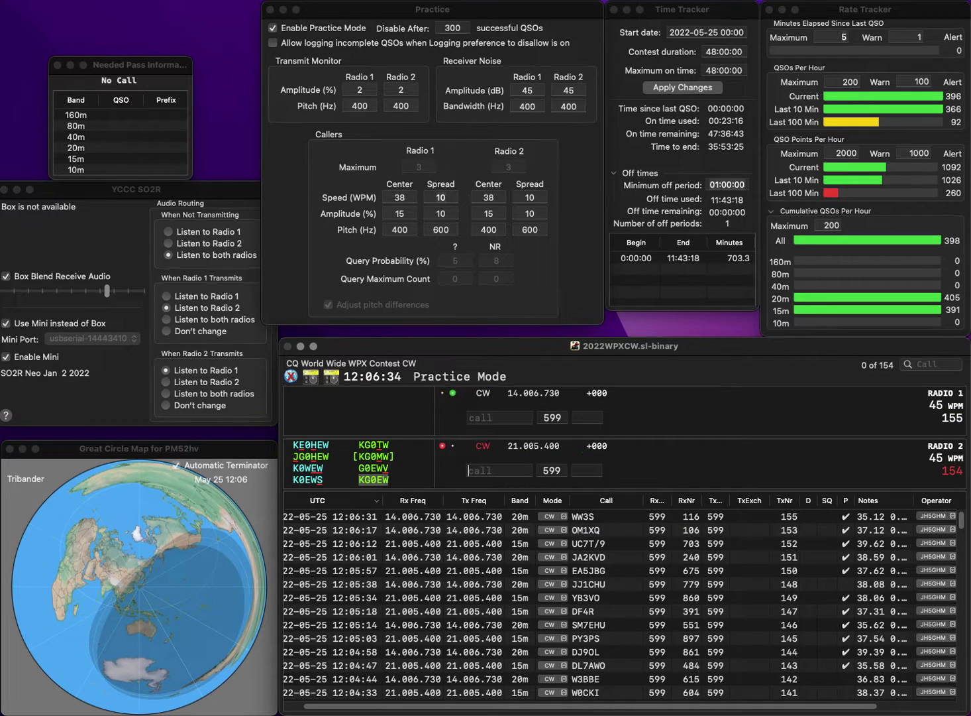
- Answer EA4IE on radio 1 and KC8YJB on radio 2, removing the doubled K
{"action": "type", "text": "EA"}
{"action": "type", "text": "I"}
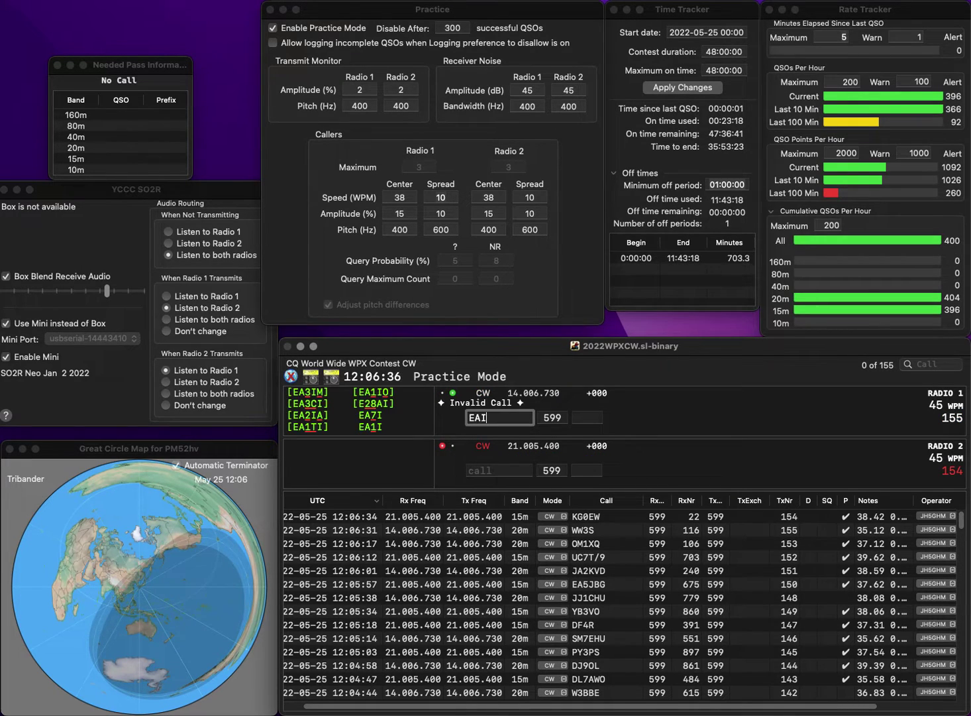
{"action": "type", "text": "E4IE"}
{"action": "key", "text": "backslash"}
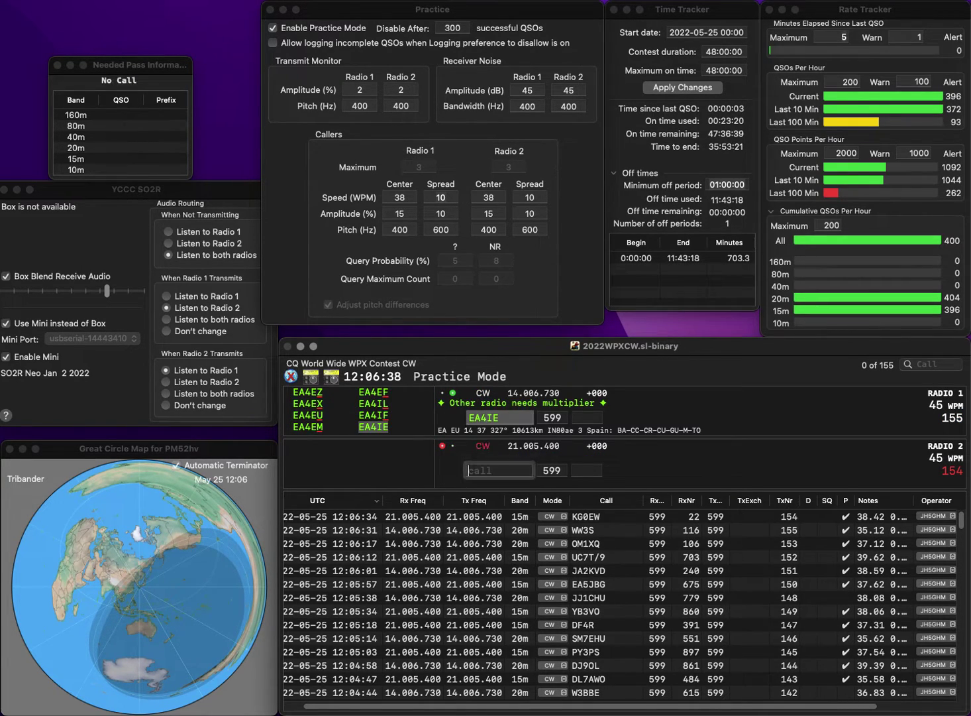
{"action": "key", "text": "backslash"}
{"action": "key", "text": "backslash"}
{"action": "type", "text": "KK"}
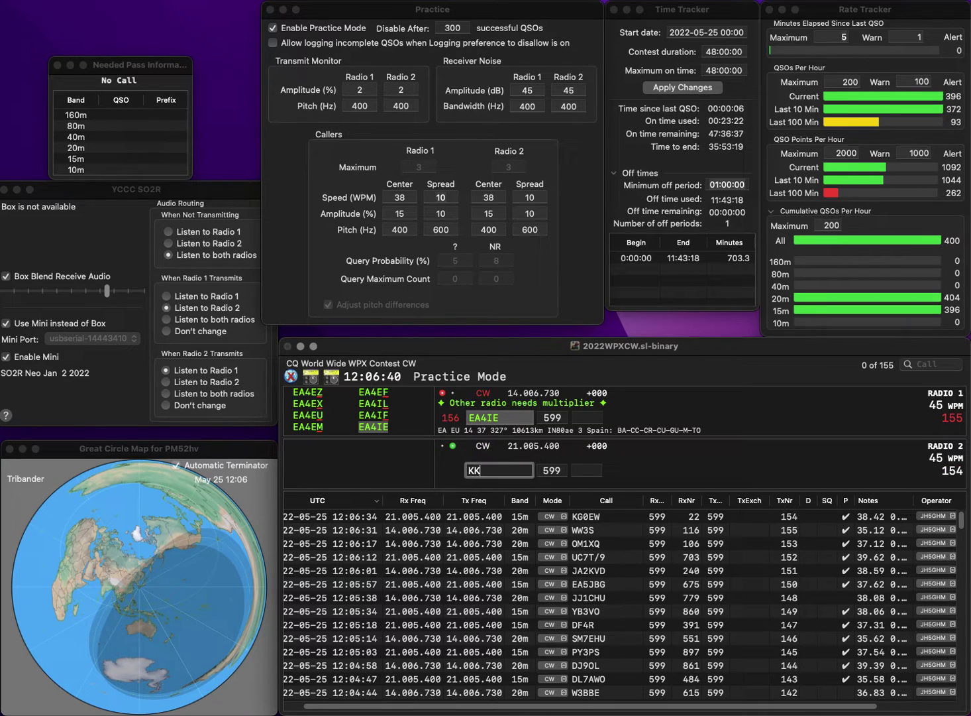
{"action": "type", "text": "C8YJB"}
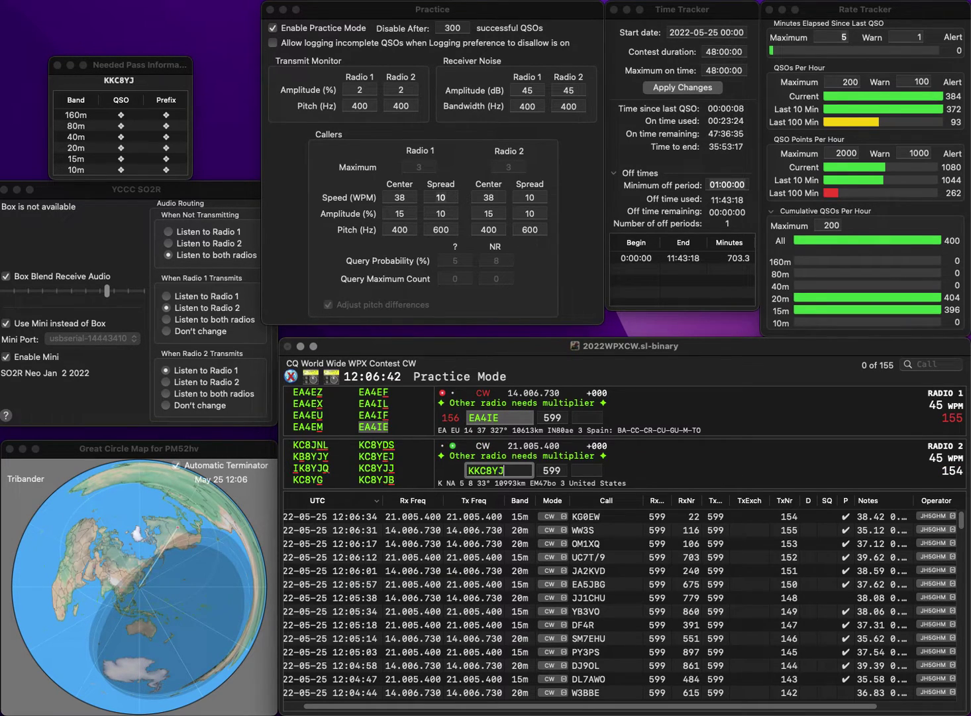
{"action": "key", "text": "Home"}
{"action": "key", "text": "Delete"}
{"action": "key", "text": "Return"}
{"action": "key", "text": "backslash"}
{"action": "key", "text": "space"}
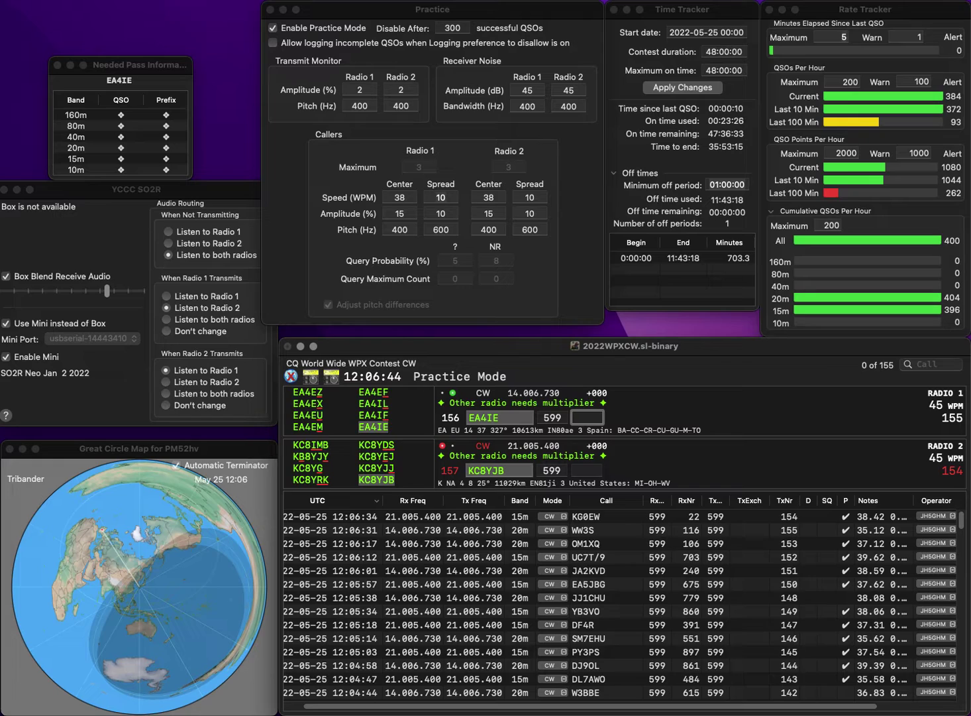
{"action": "type", "text": "934"}
{"action": "key", "text": "Return"}
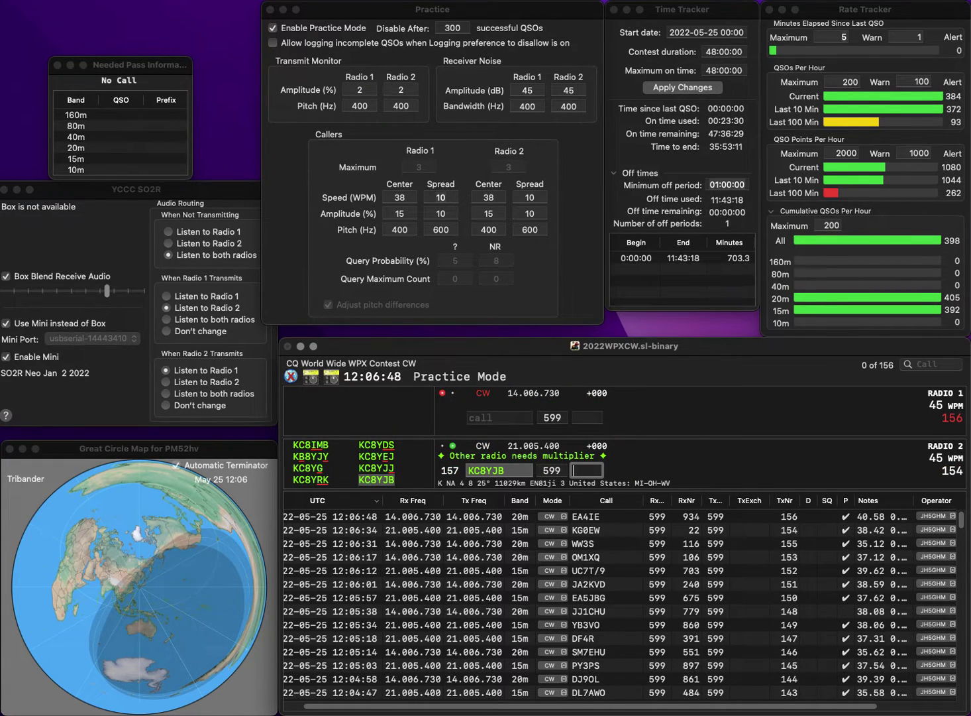
{"action": "type", "text": "96"}
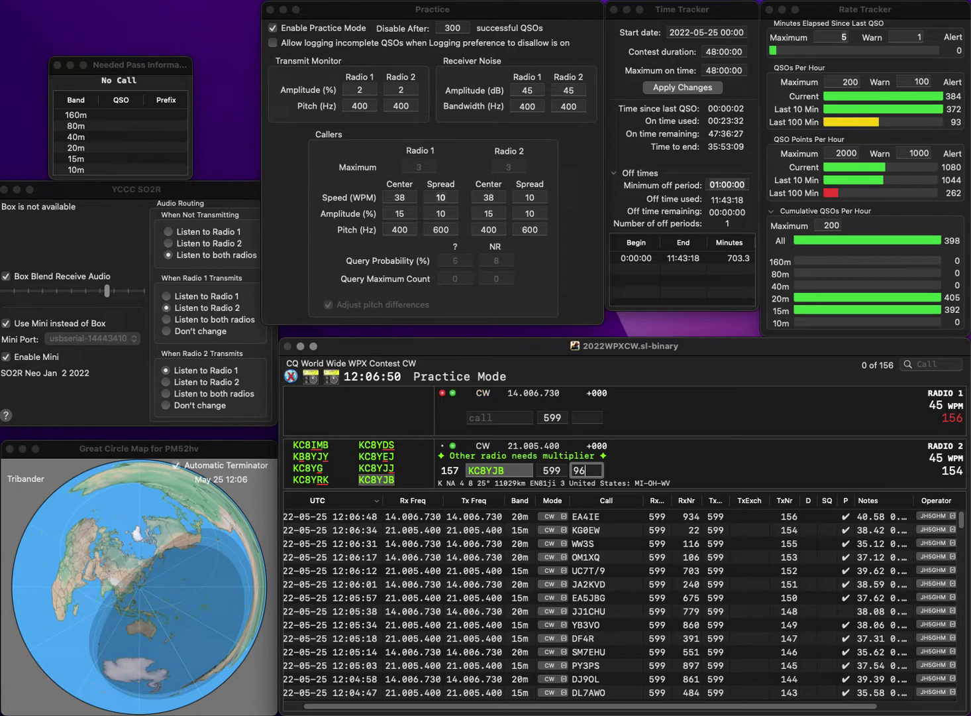
{"action": "type", "text": "9"}
{"action": "key", "text": "Return"}
{"action": "type", "text": "Y4BG"}
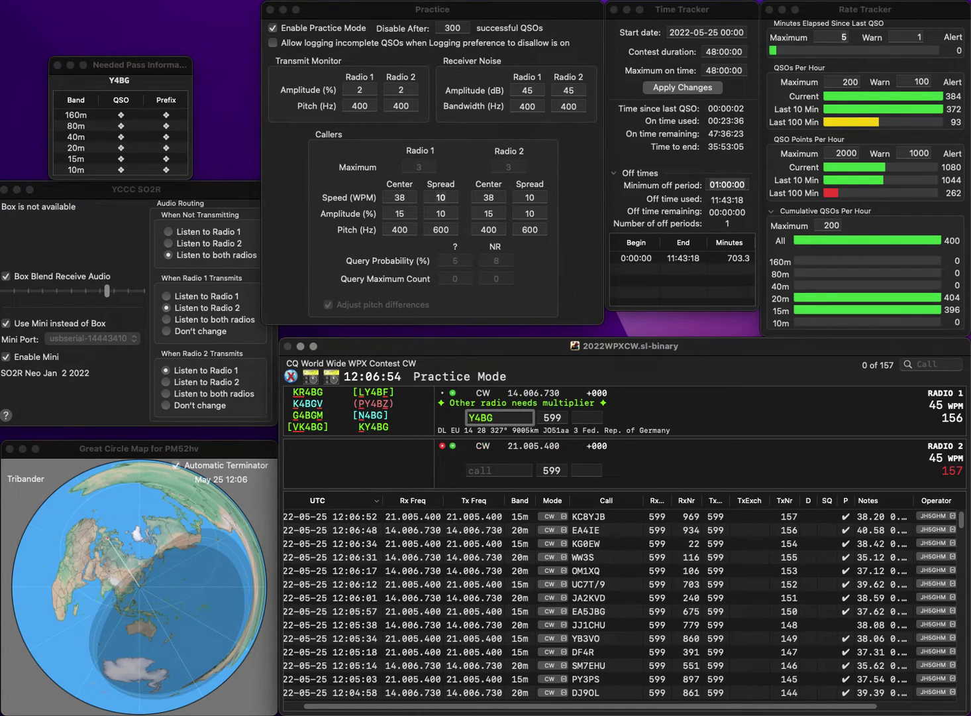
{"action": "key", "text": "Home"}
{"action": "type", "text": "K"}
{"action": "key", "text": "Return"}
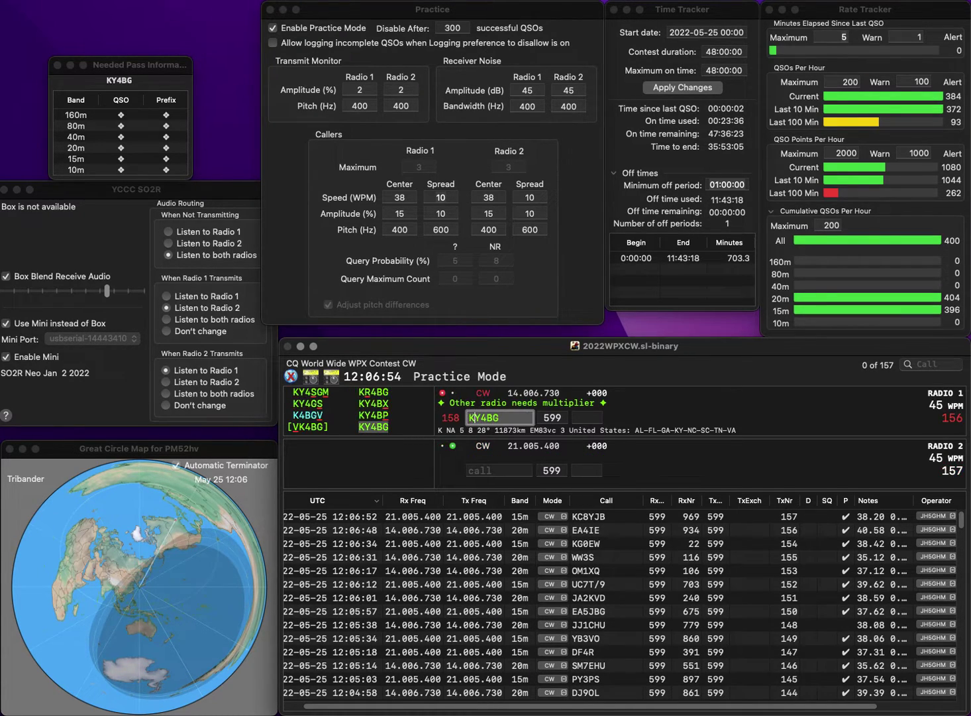
{"action": "type", "text": "N1CZ"}
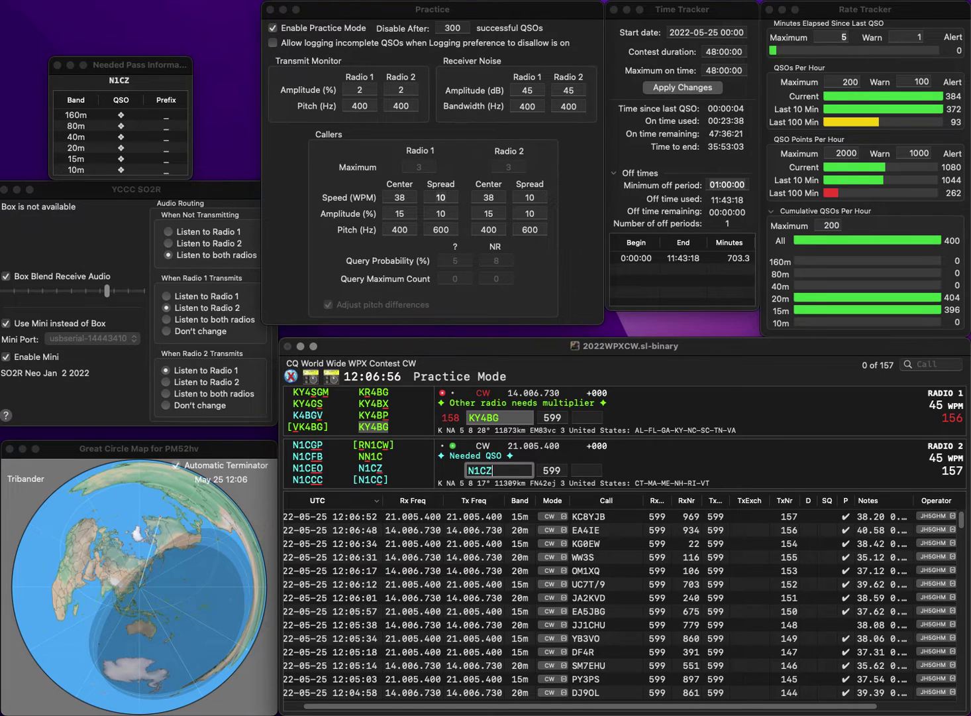
{"action": "key", "text": "Return"}
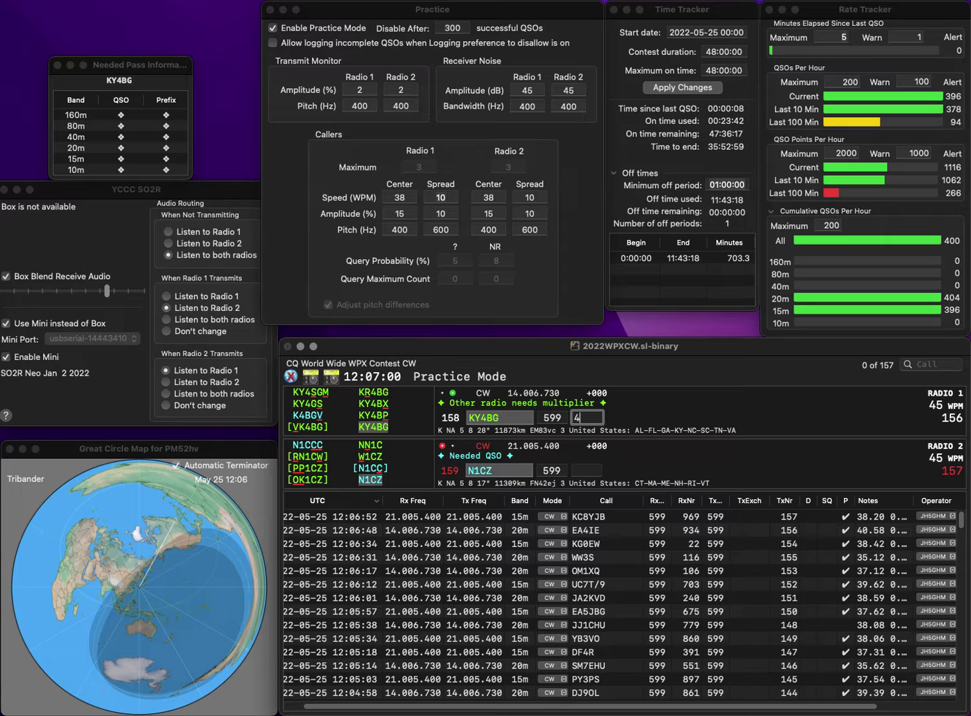
{"action": "key", "text": "Return"}
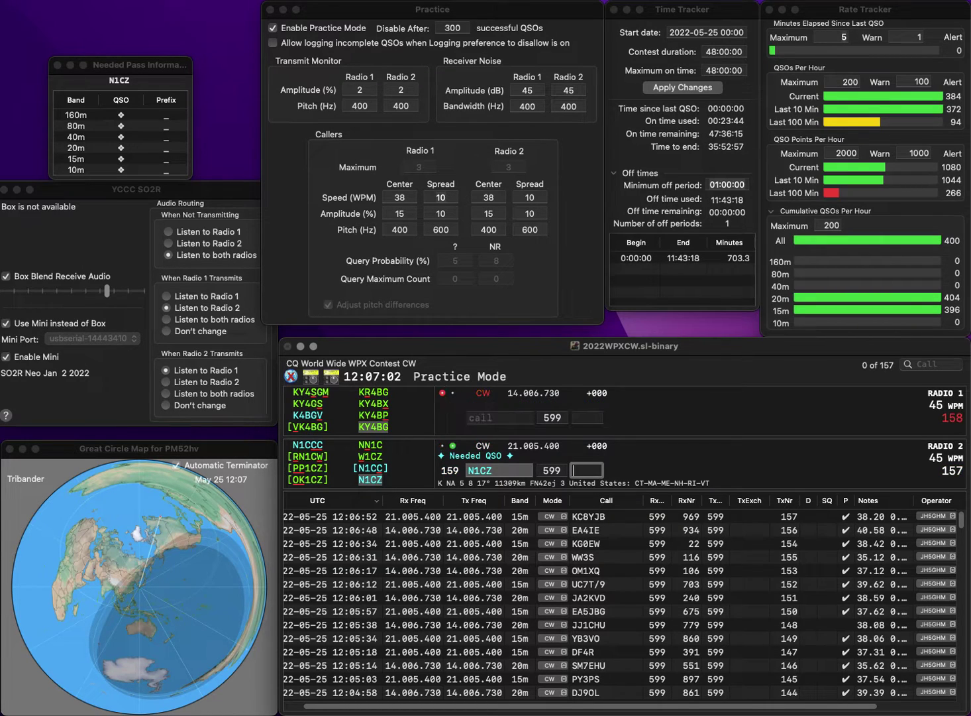
{"action": "type", "text": "3"}
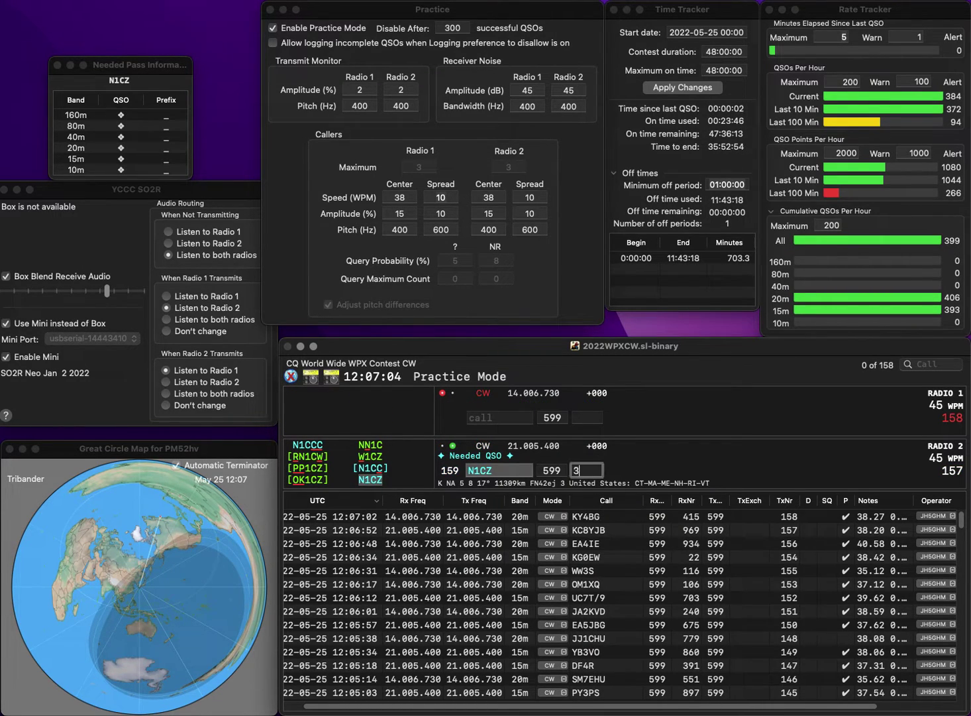
{"action": "type", "text": "93"}
{"action": "key", "text": "Return"}
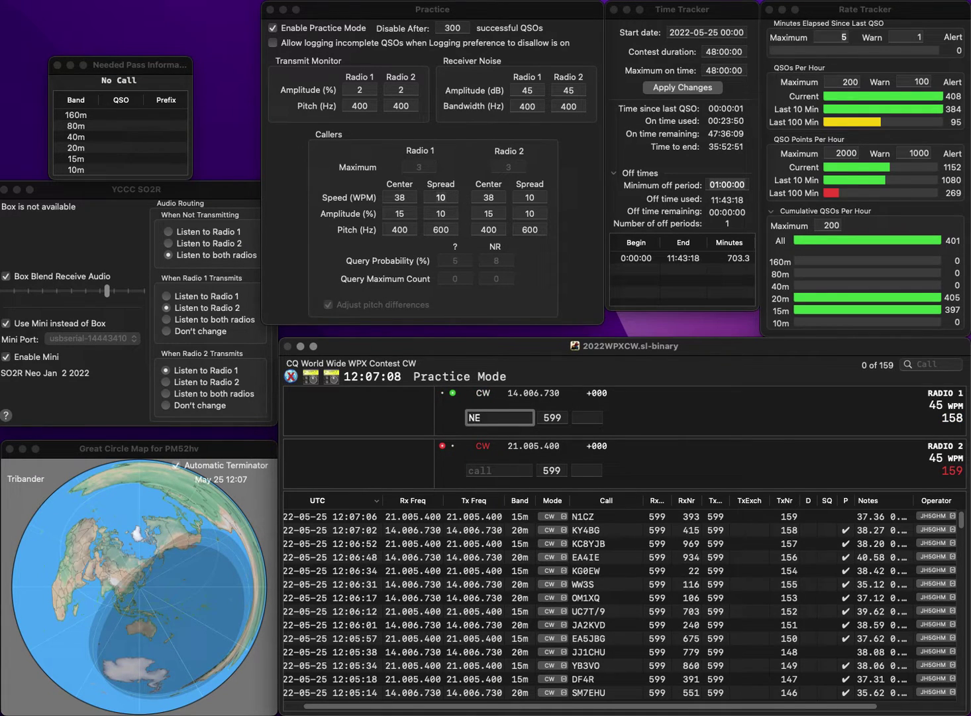
{"action": "type", "text": "0F"}
{"action": "key", "text": "Return"}
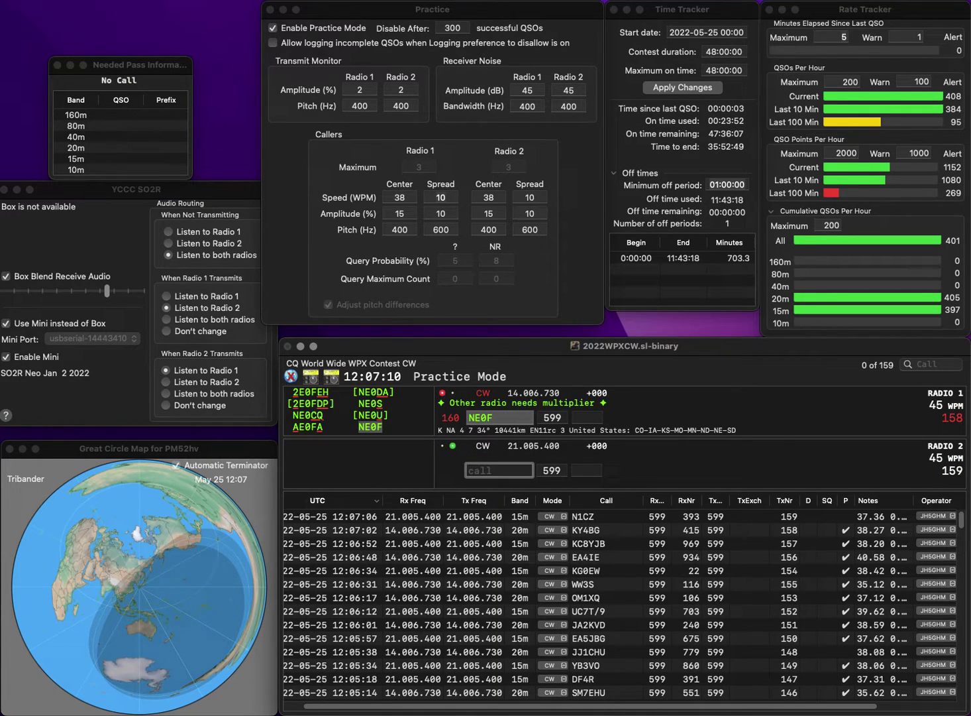
{"action": "key", "text": "Return"}
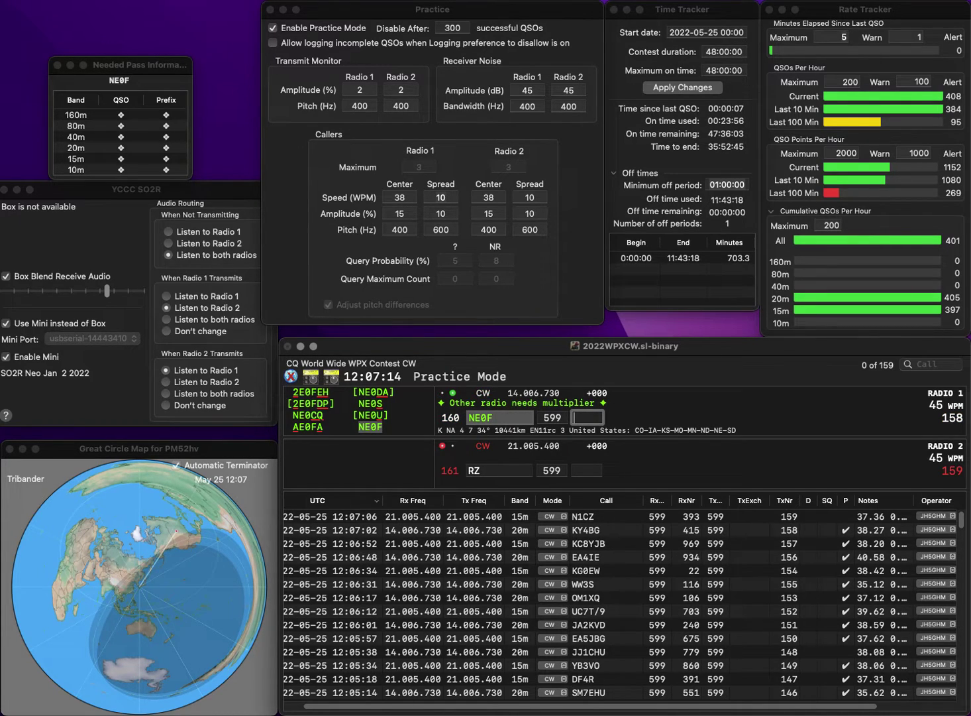
{"action": "type", "text": "634"}
{"action": "key", "text": "Return"}
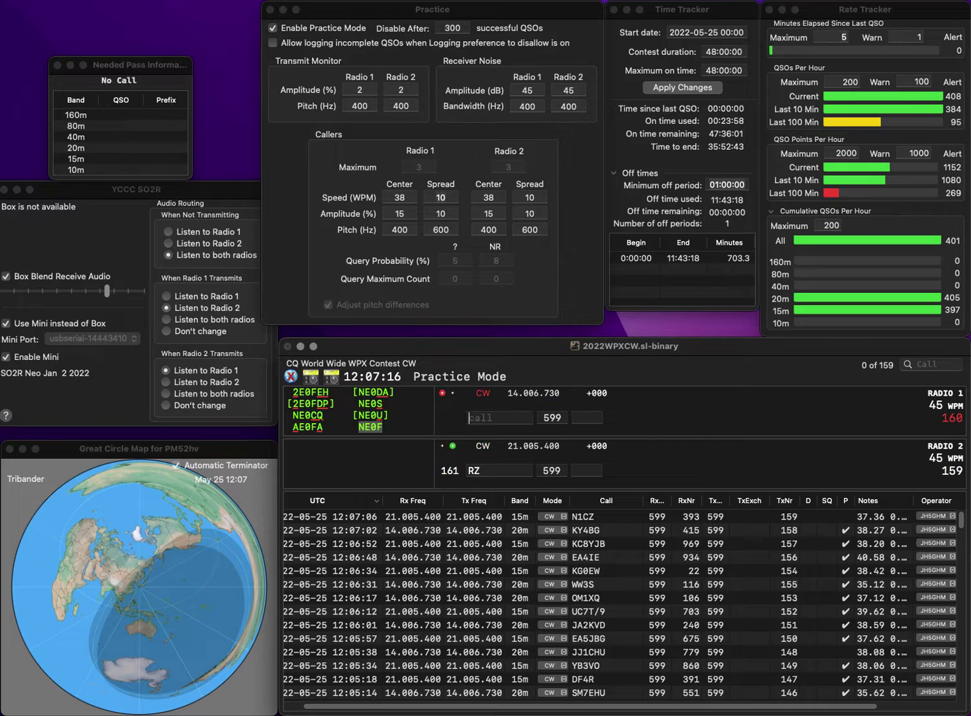
{"action": "type", "text": "G8"}
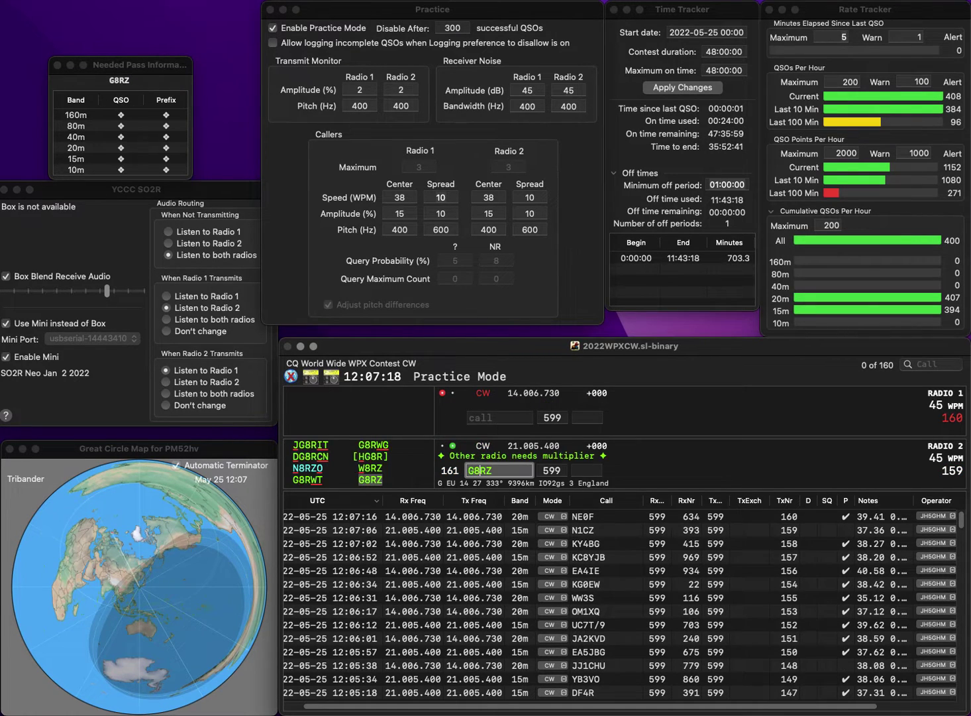
{"action": "key", "text": "Return"}
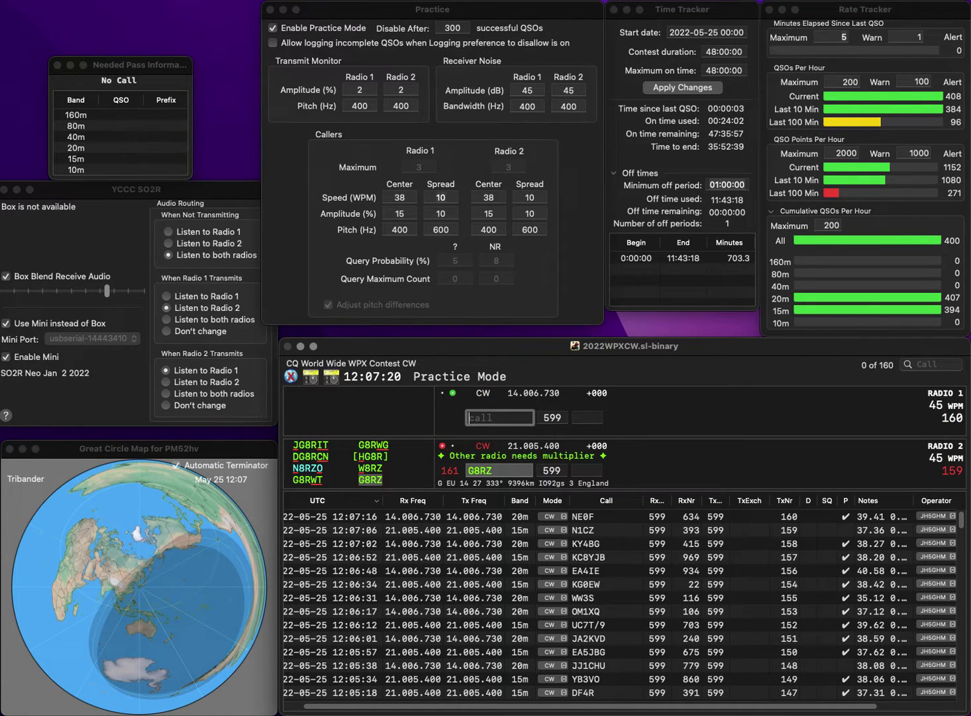
- Enter 7M1AN on radio 1 and start G8RZ's exchange with 98
{"action": "type", "text": "M1AN"}
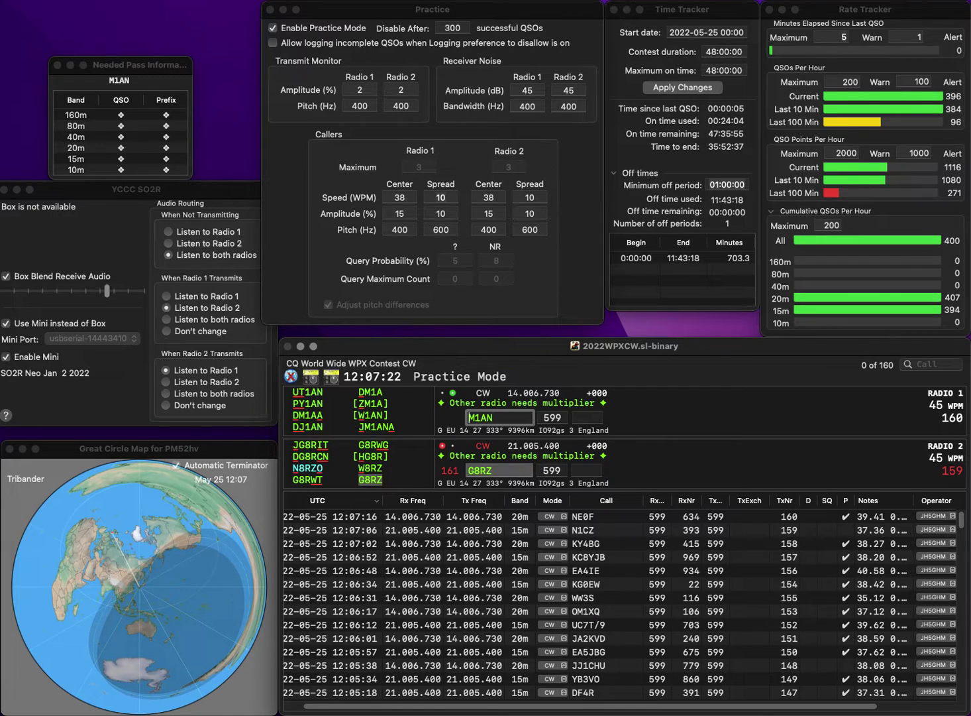
{"action": "key", "text": "Home"}
{"action": "type", "text": "7"}
{"action": "key", "text": "Return"}
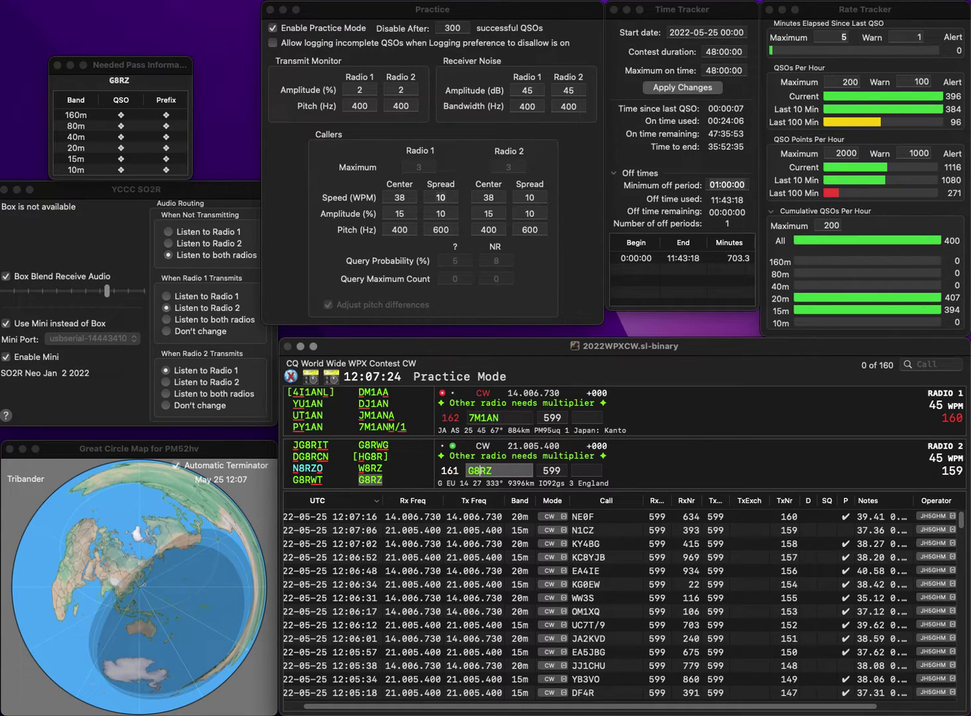
{"action": "type", "text": "987"}
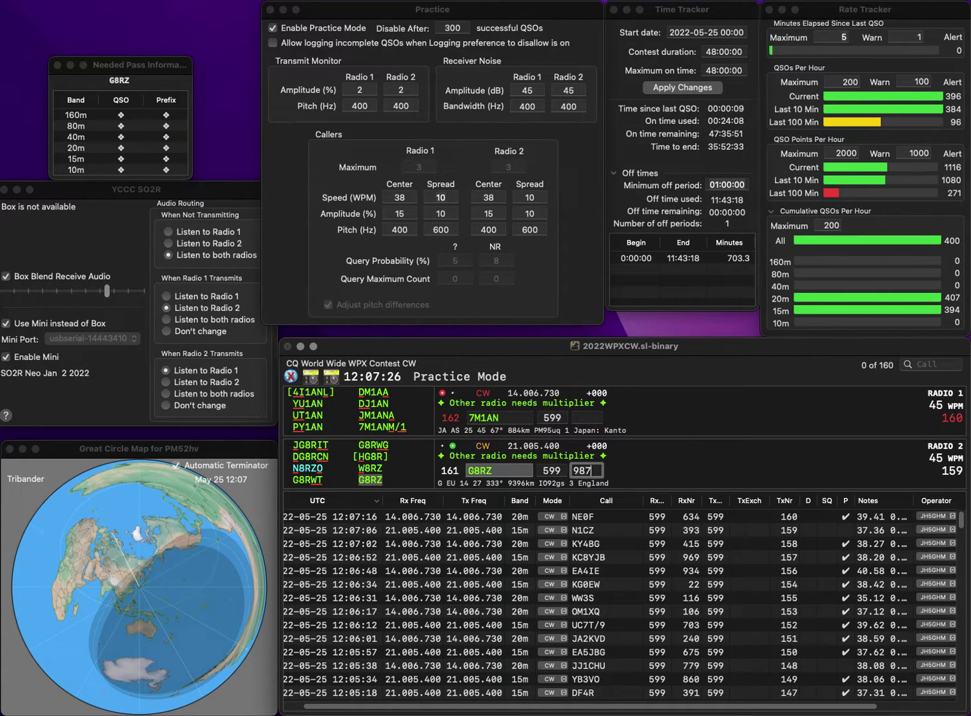
{"action": "key", "text": "Tab"}
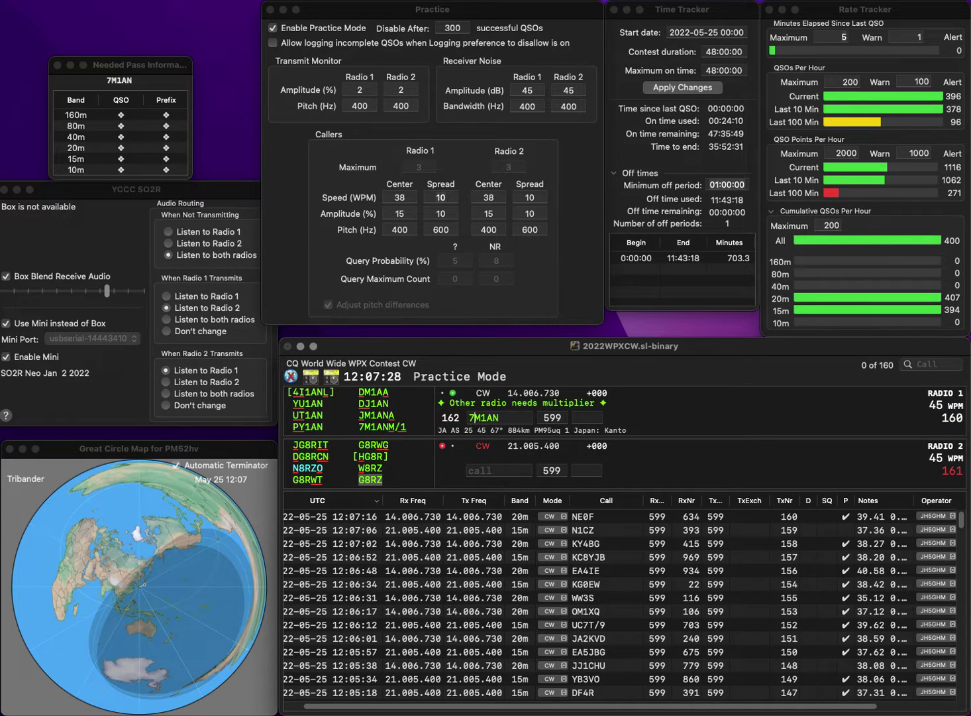
{"action": "type", "text": "M/1"}
{"action": "key", "text": "Return"}
{"action": "key", "text": "Tab"}
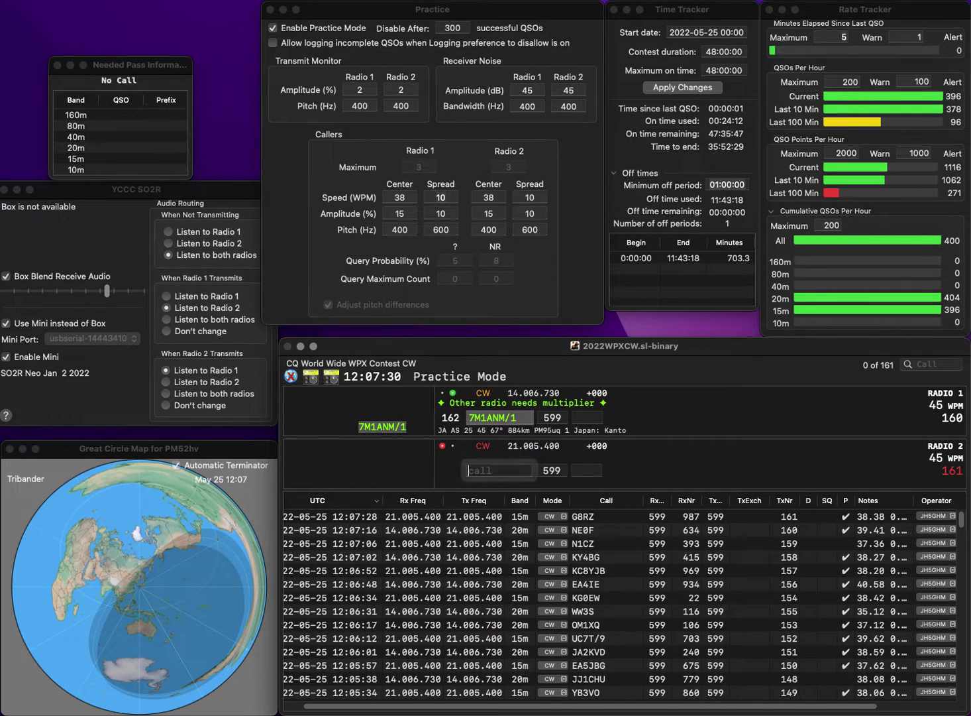
{"action": "type", "text": "OE7AFT"}
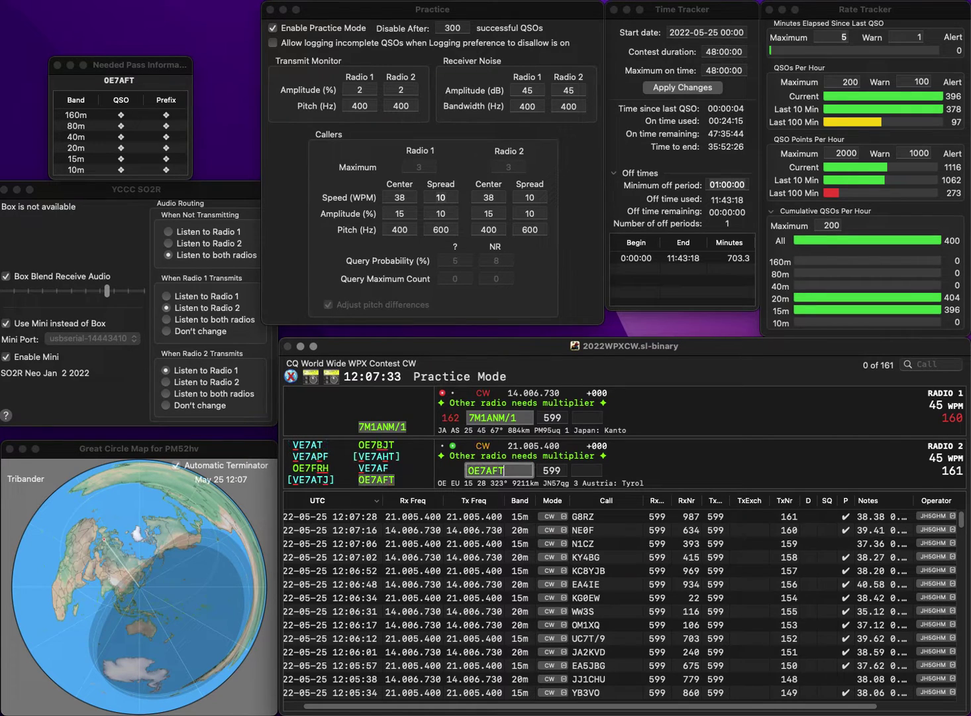
{"action": "key", "text": "Return"}
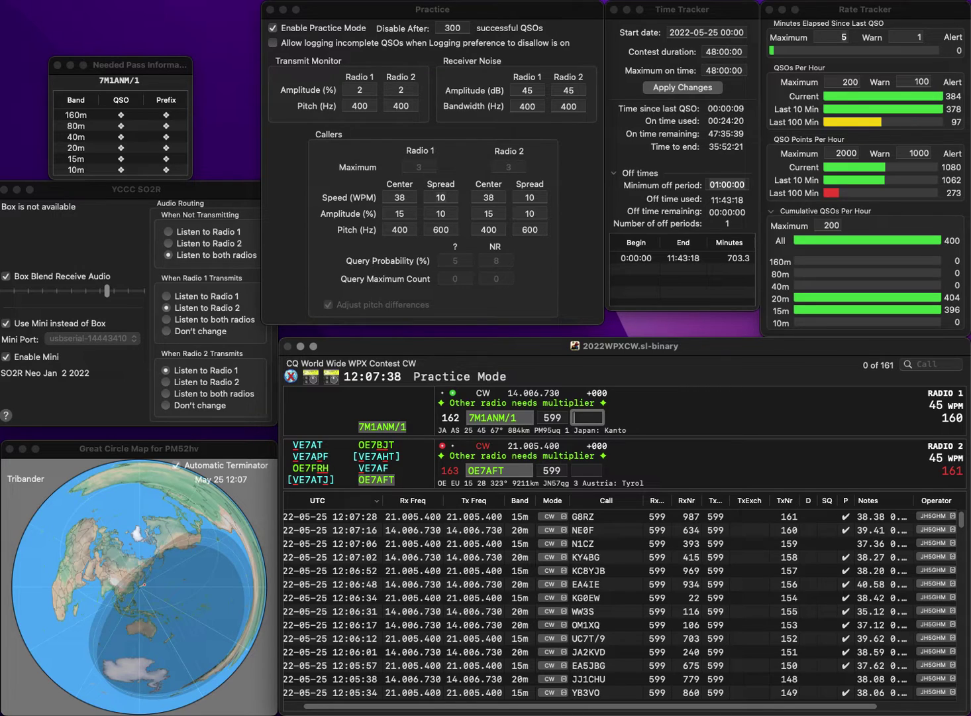
{"action": "type", "text": "532"}
{"action": "key", "text": "Return"}
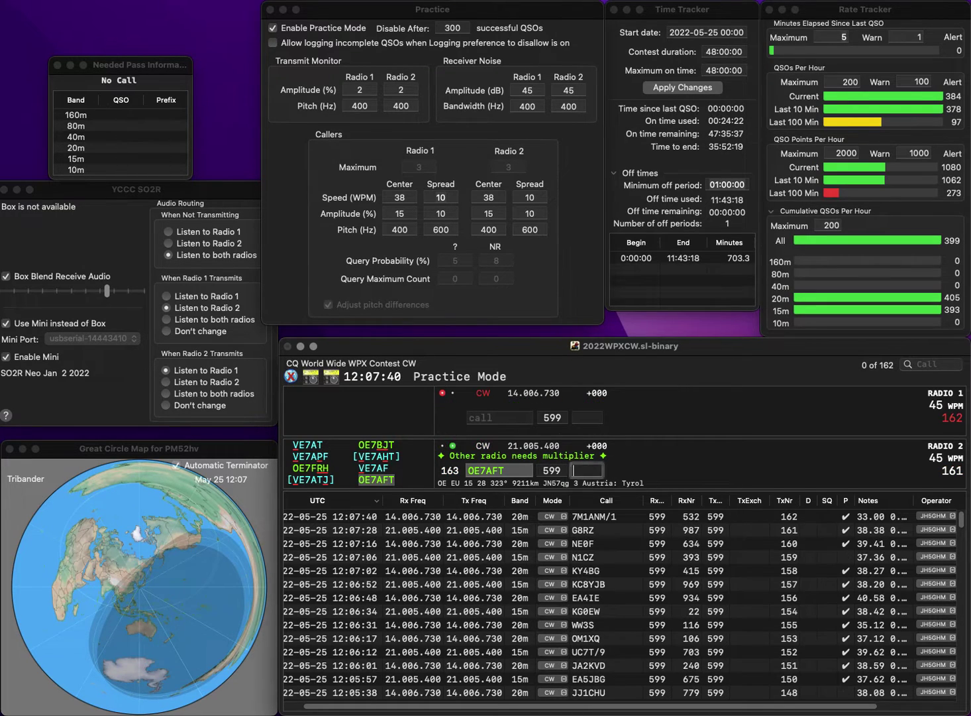
{"action": "type", "text": "793"}
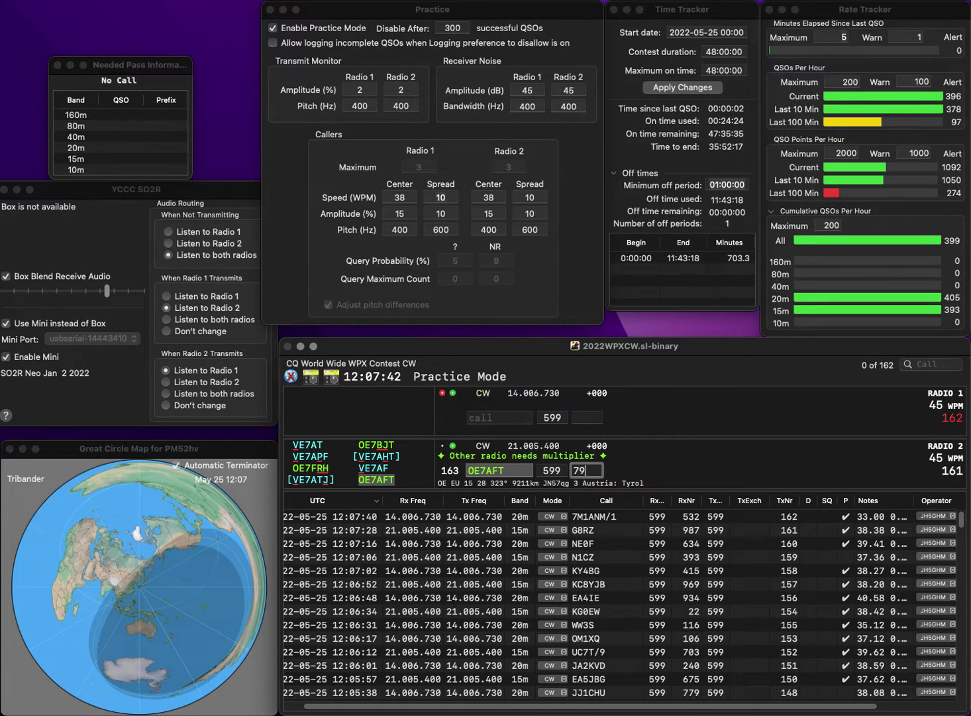
{"action": "key", "text": "Return"}
{"action": "type", "text": "Y"}
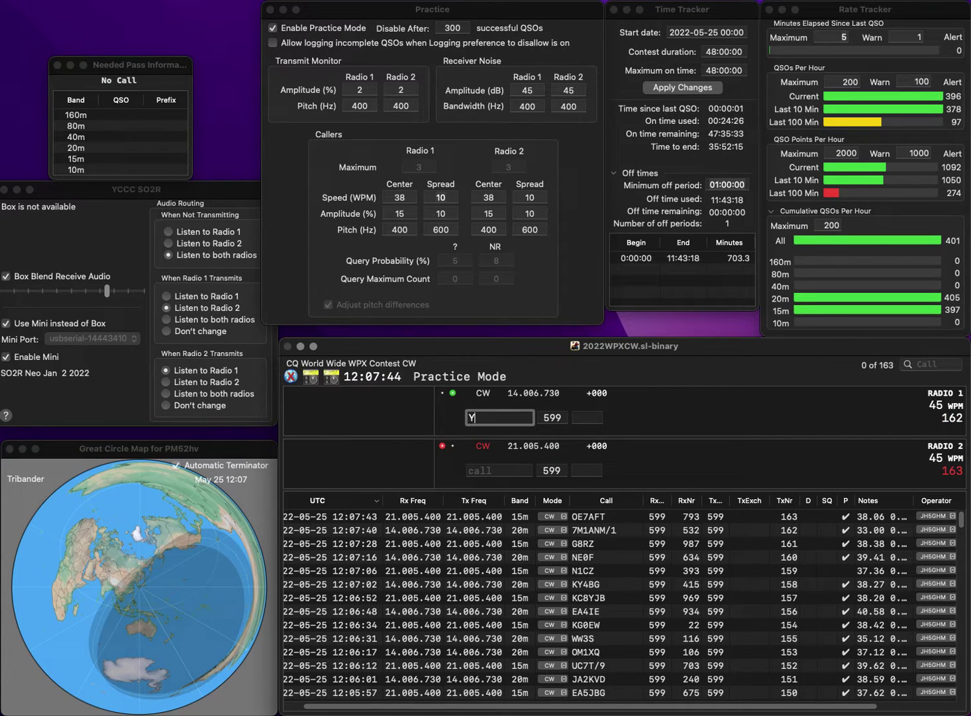
{"action": "type", "text": "D3GLG"}
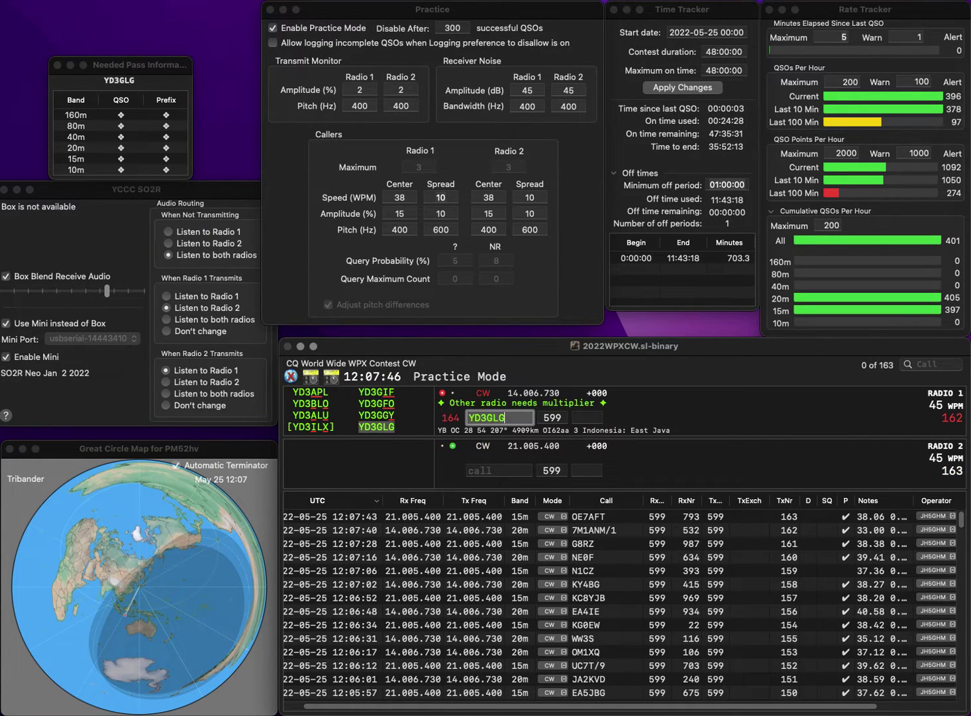
{"action": "key", "text": "Return"}
{"action": "type", "text": "8RXN"}
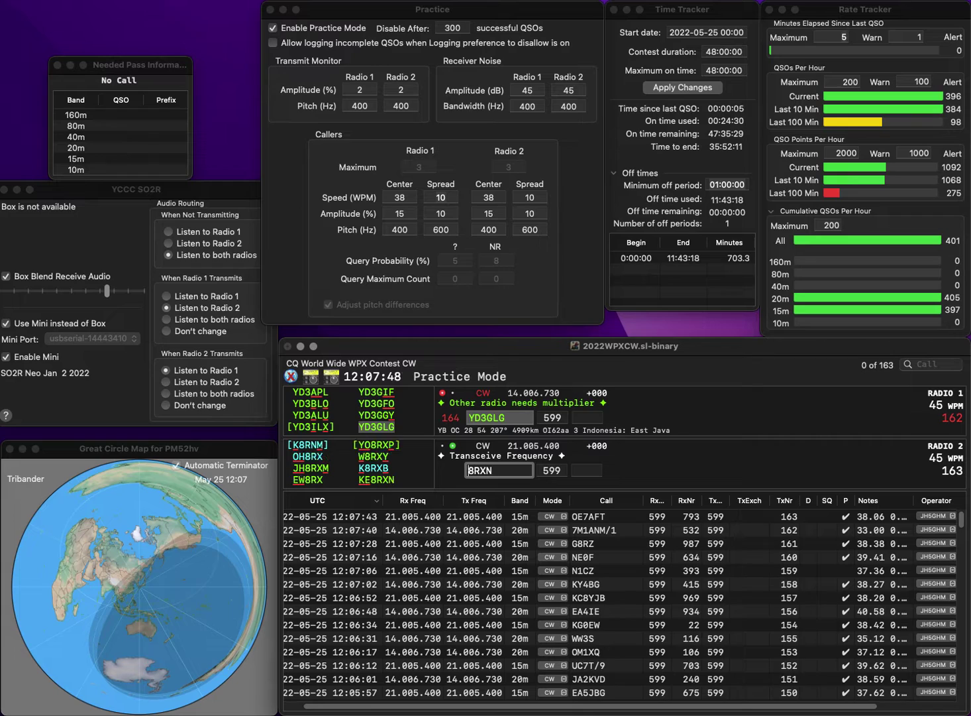
{"action": "type", "text": "KE"}
{"action": "key", "text": "Return"}
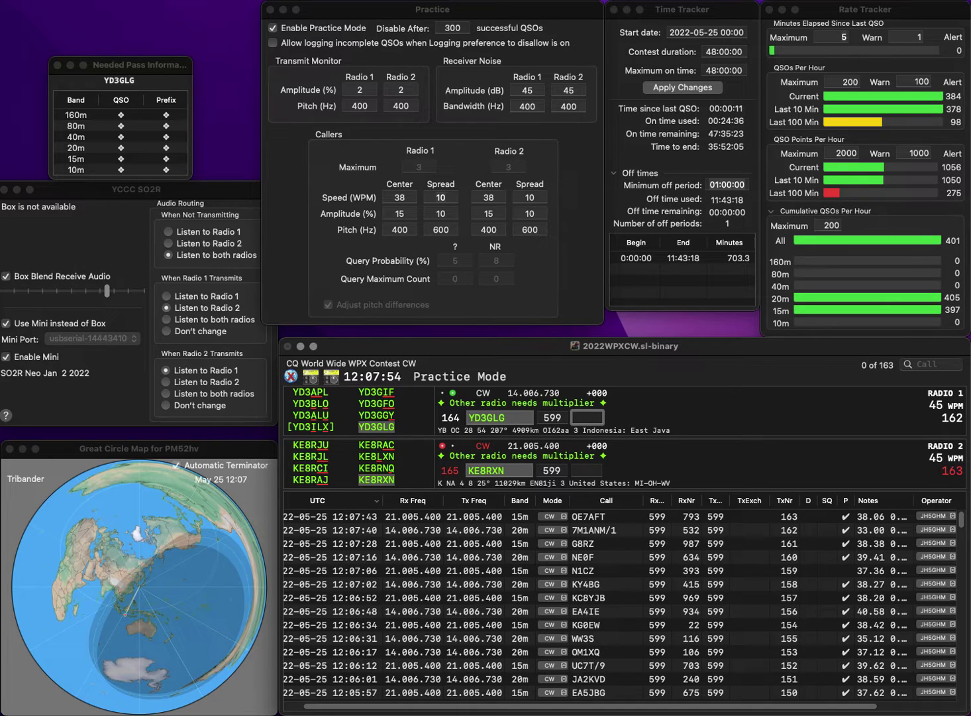
{"action": "type", "text": "87"}
{"action": "key", "text": "Return"}
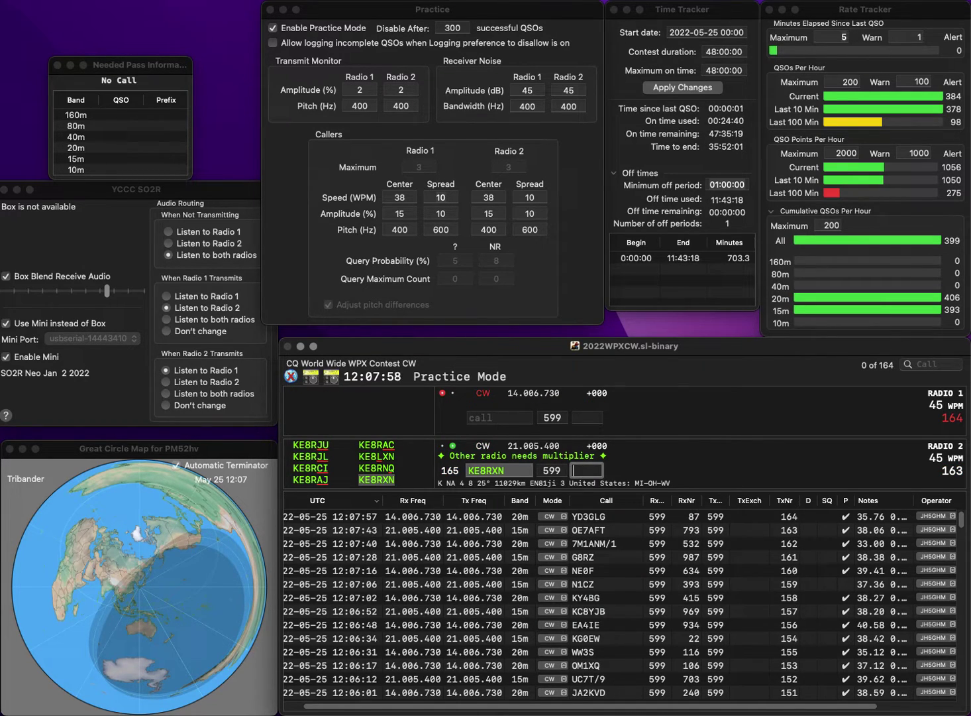
{"action": "type", "text": "3"}
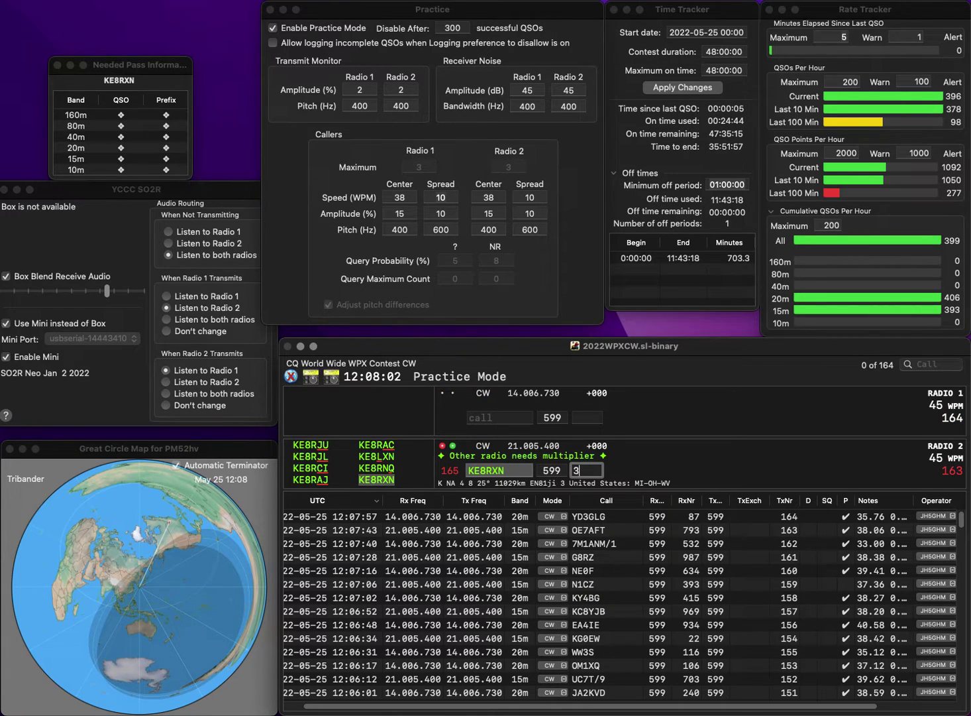
{"action": "type", "text": "13"}
{"action": "key", "text": "Return"}
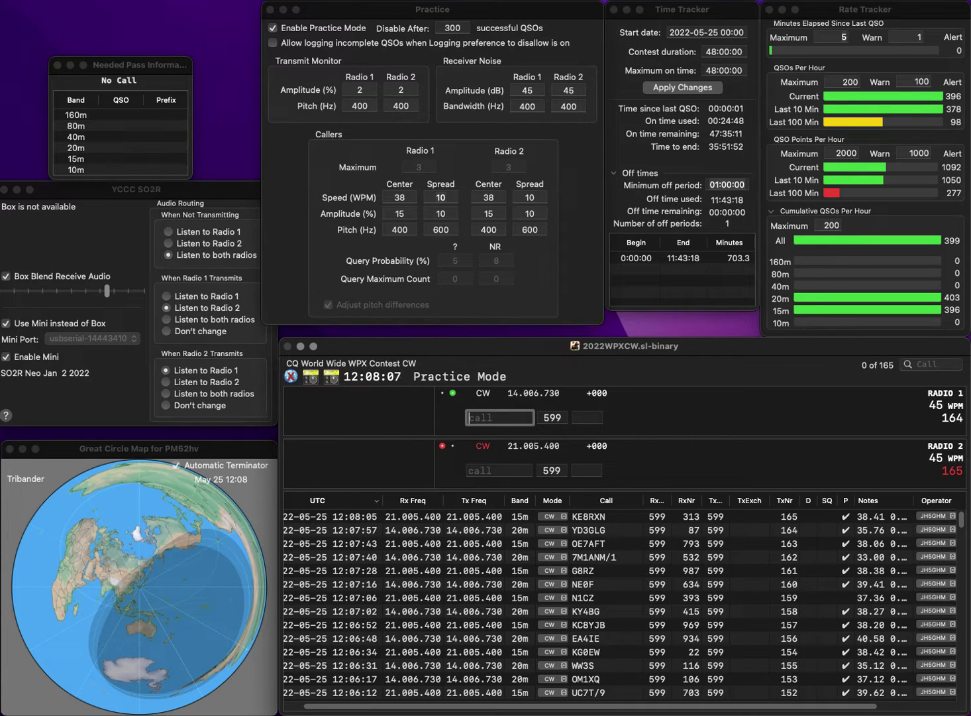
- Enter the next call and fix Radio 1's callsign so it starts with B, then send it
{"action": "type", "text": "DD5IQ"}
{"action": "left_click", "coordinate": [469, 418]}
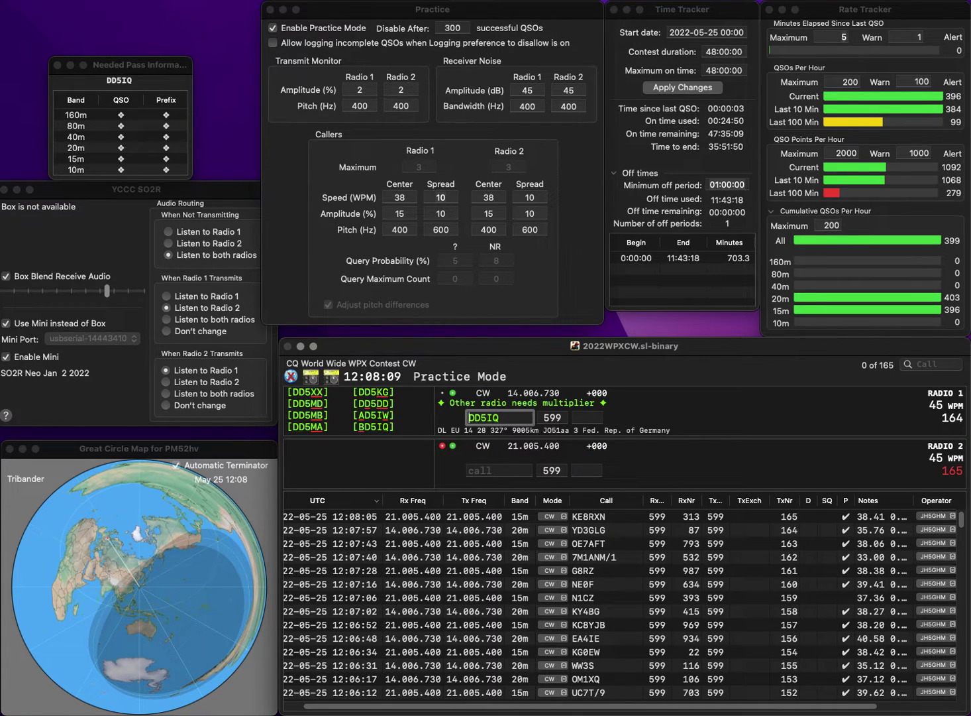
{"action": "key", "text": "Delete"}
{"action": "type", "text": "B"}
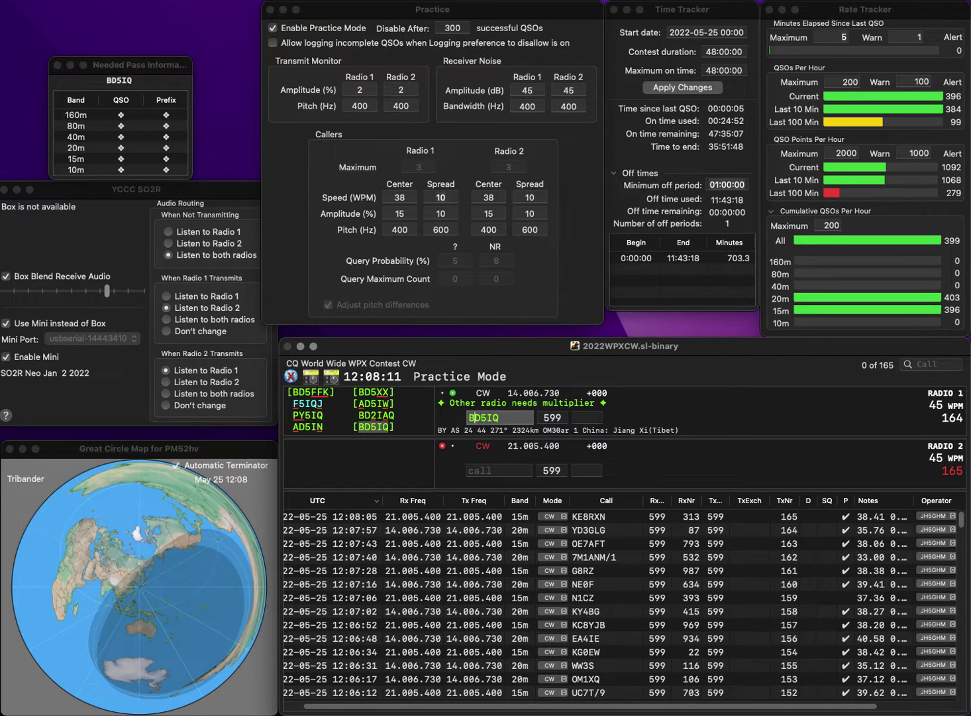
{"action": "key", "text": "Return"}
{"action": "type", "text": "K"}
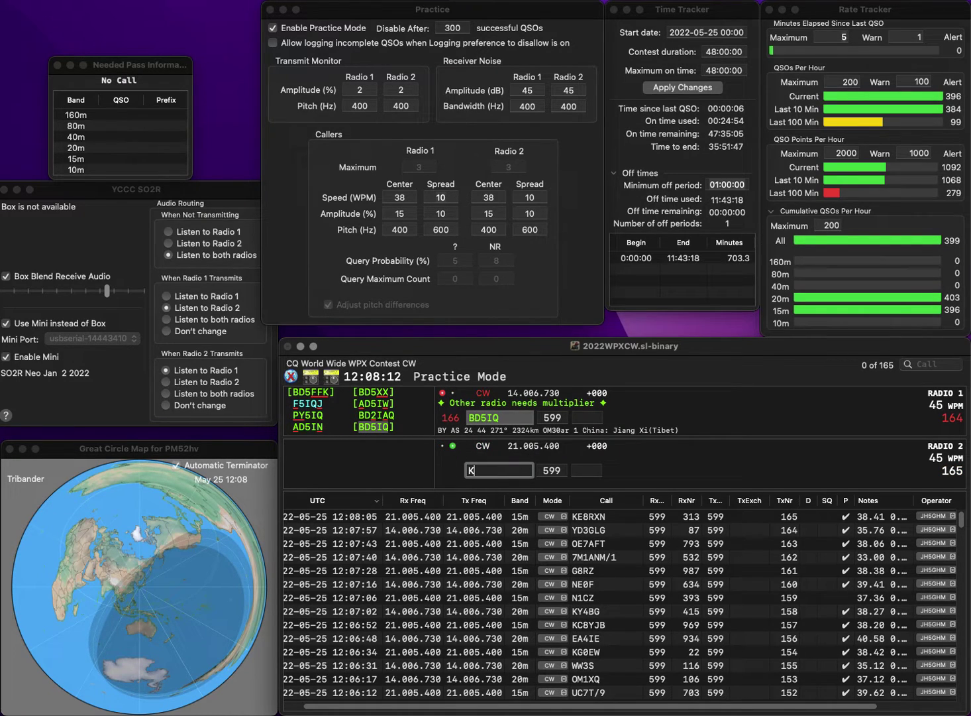
{"action": "type", "text": "7GYB"}
{"action": "key", "text": "Return"}
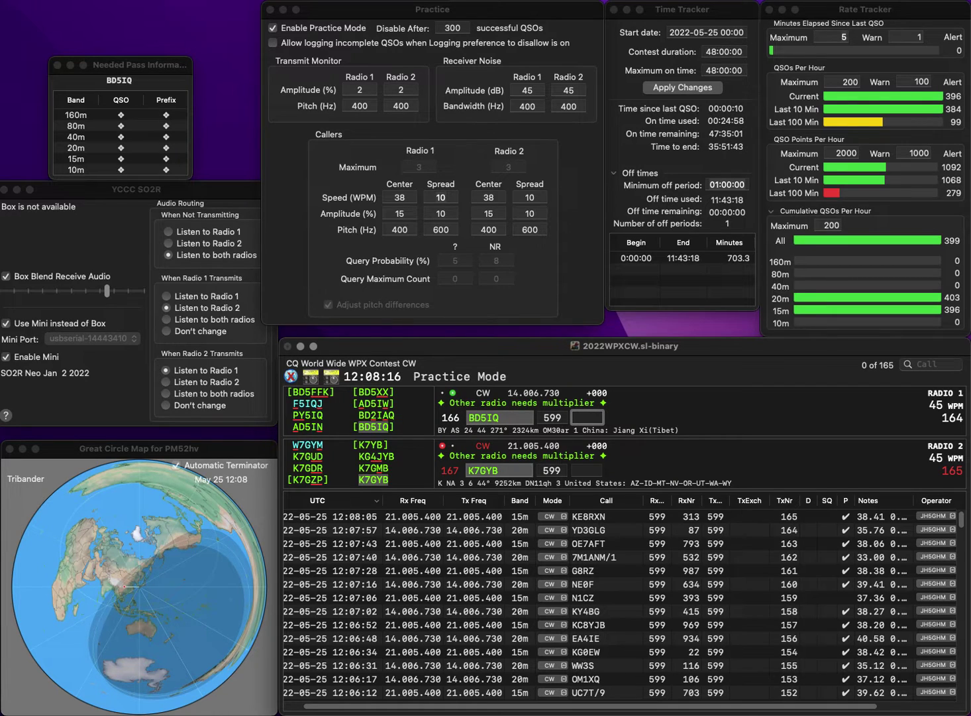
{"action": "type", "text": "65"}
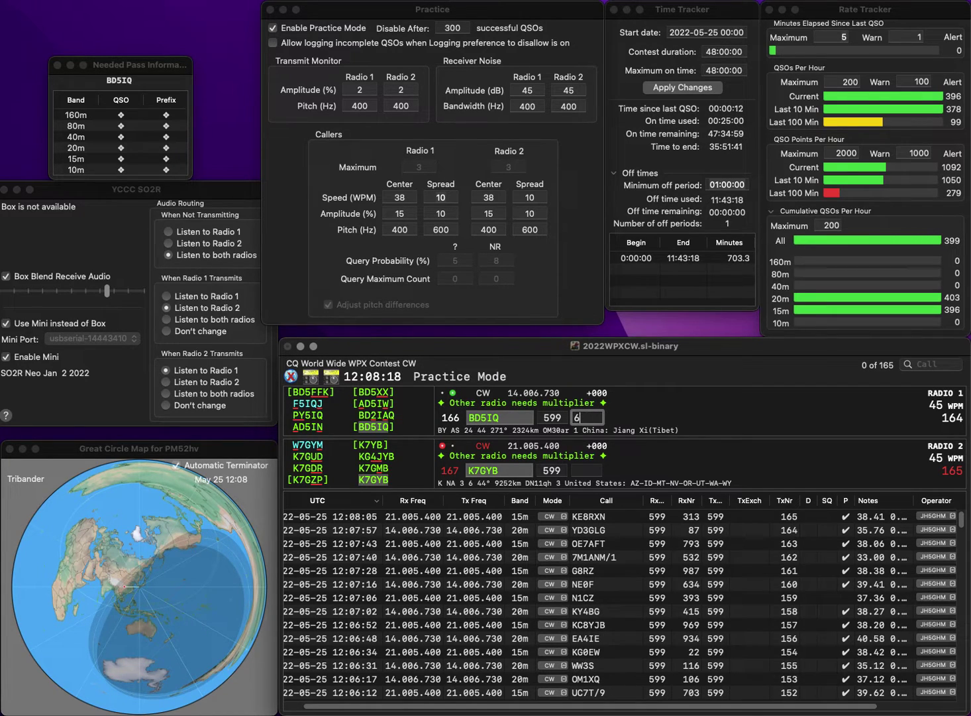
{"action": "key", "text": "Return"}
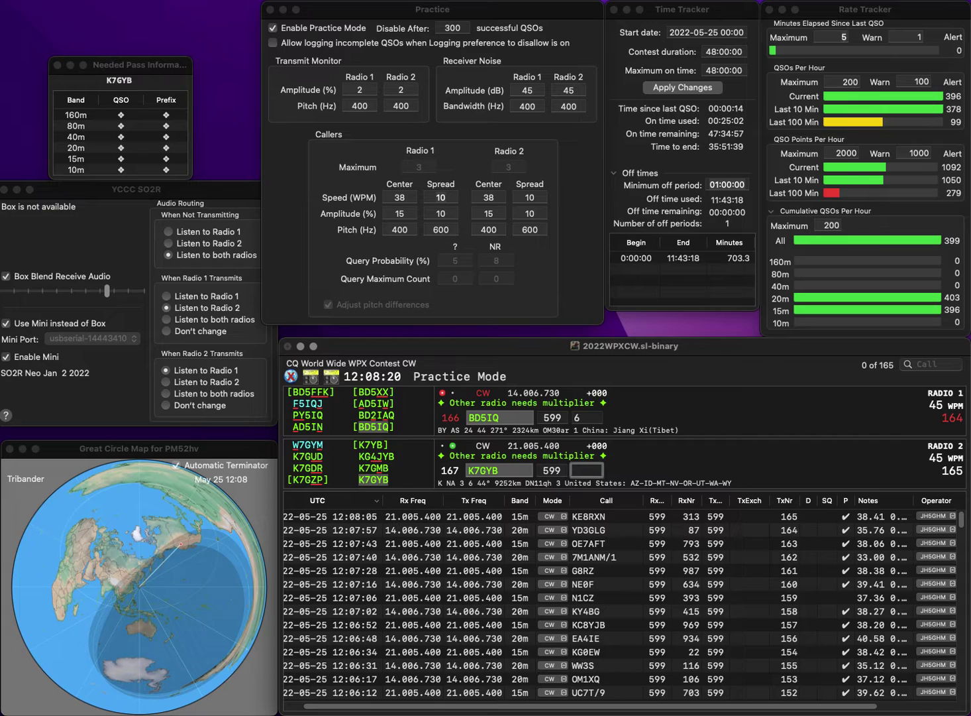
{"action": "type", "text": "752"}
{"action": "key", "text": "Return"}
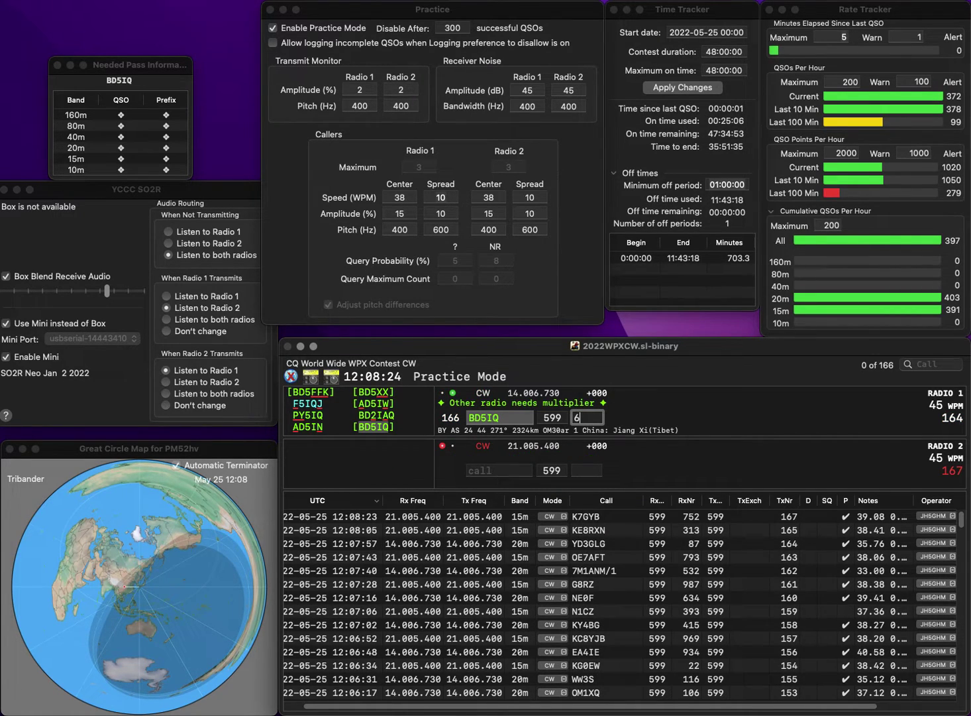
{"action": "type", "text": "46"}
{"action": "key", "text": "Return"}
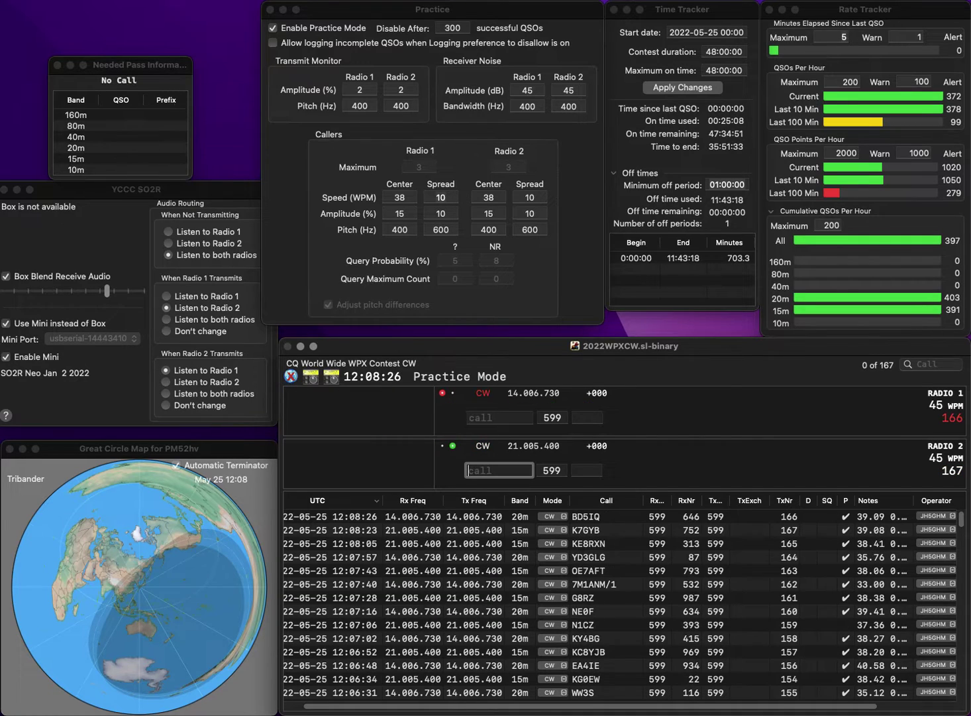
- Send DI2DF on Radio 2 and OE3MDB on Radio 1
{"action": "type", "text": "DI2DF"}
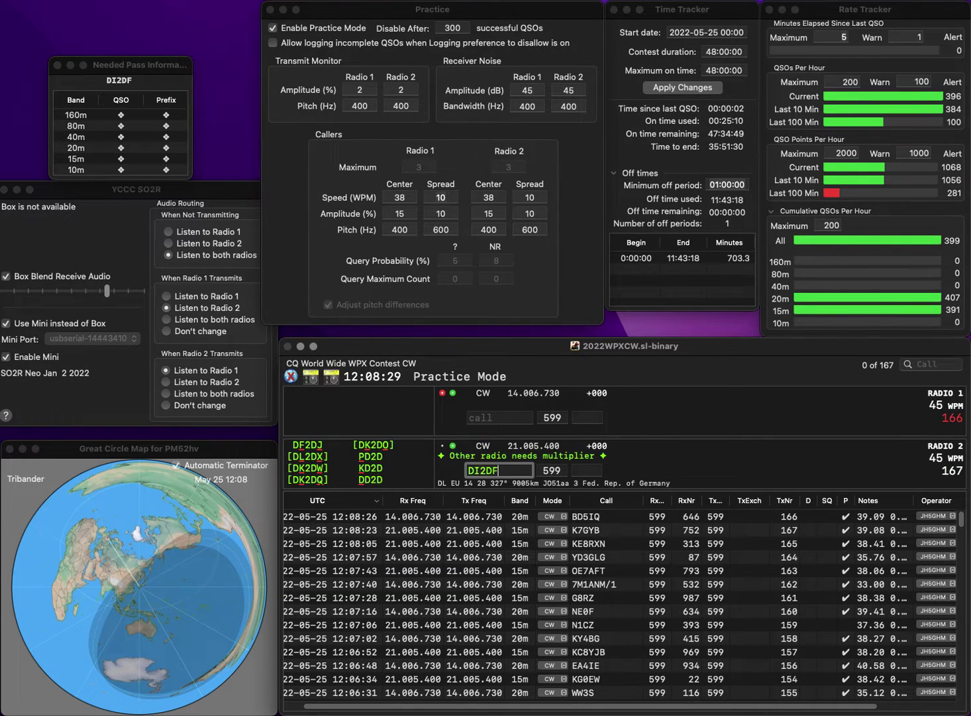
{"action": "key", "text": "Return"}
{"action": "type", "text": "3"}
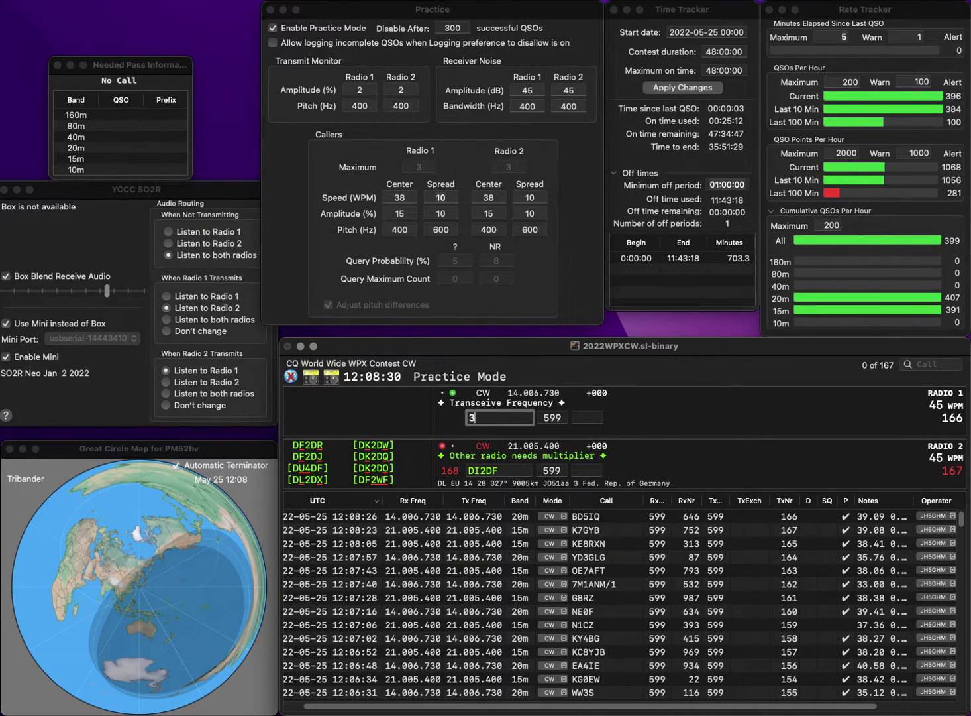
{"action": "type", "text": "MDB"}
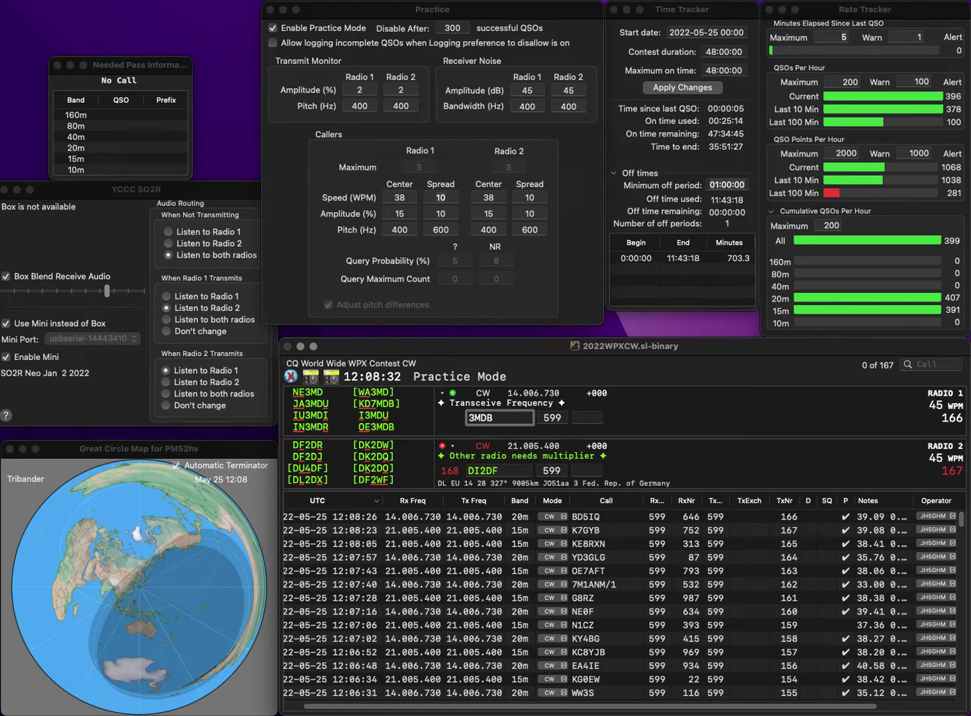
{"action": "key", "text": "Home"}
{"action": "type", "text": "OE"}
{"action": "key", "text": "Return"}
- Fix the Radio 2 call's leading letters to ES, then log exchanges 564 (Radio 2) and 244 (Radio 1)
{"action": "key", "text": "Home"}
{"action": "key", "text": "Delete"}
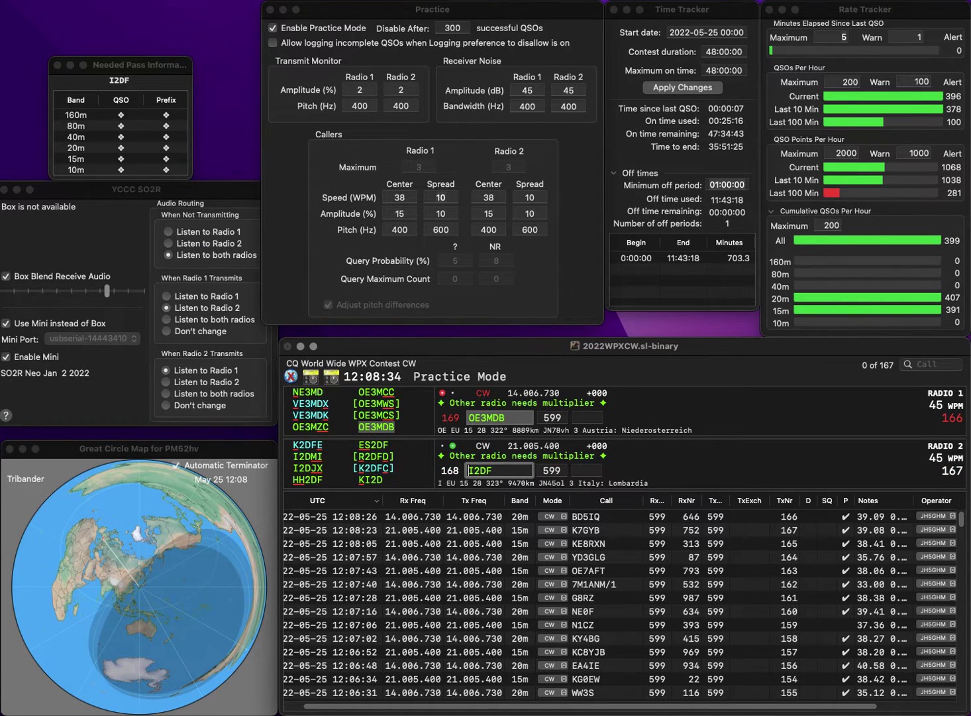
{"action": "key", "text": "Delete"}
{"action": "type", "text": "ES"}
{"action": "key", "text": "Tab"}
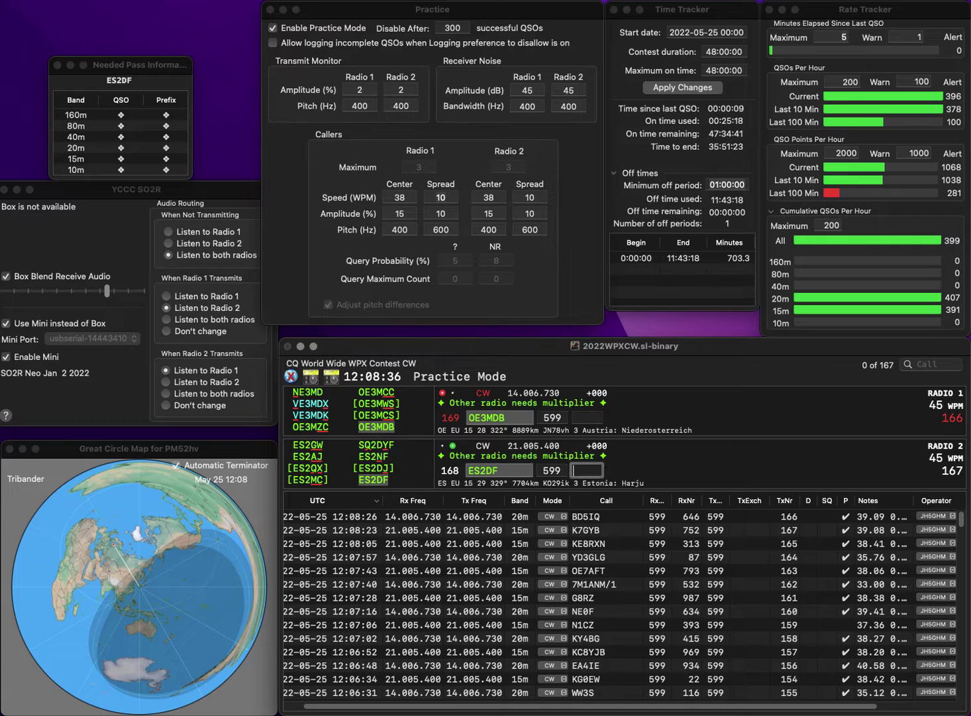
{"action": "type", "text": "564"}
{"action": "key", "text": "Return"}
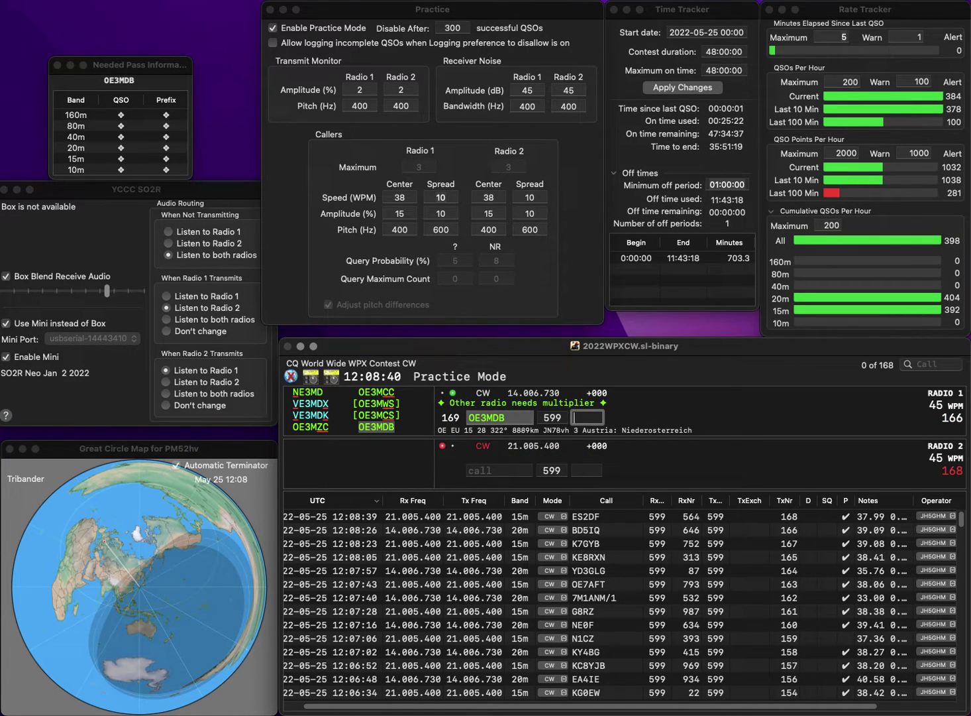
{"action": "type", "text": "244"}
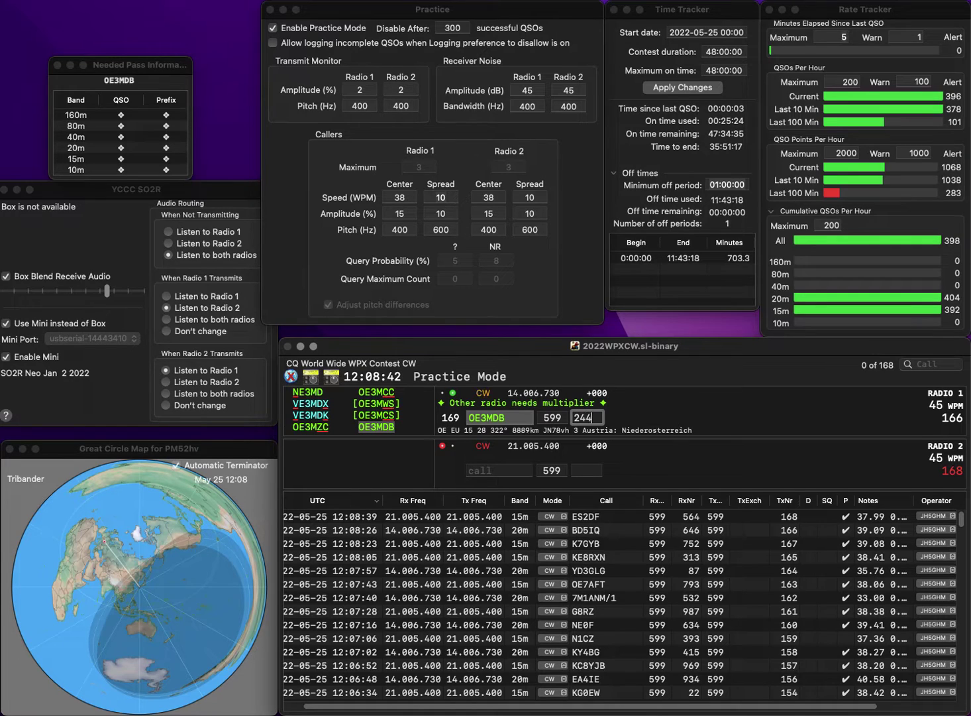
{"action": "key", "text": "Return"}
{"action": "type", "text": "YU3"}
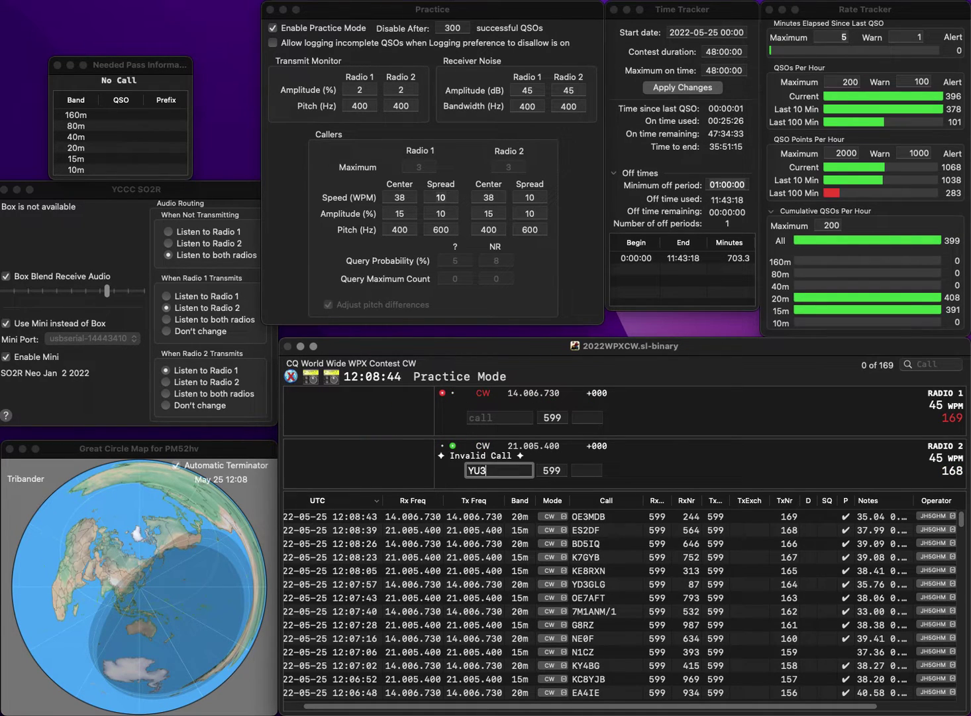
{"action": "type", "text": "AWA"}
{"action": "key", "text": "Return"}
{"action": "type", "text": "P"}
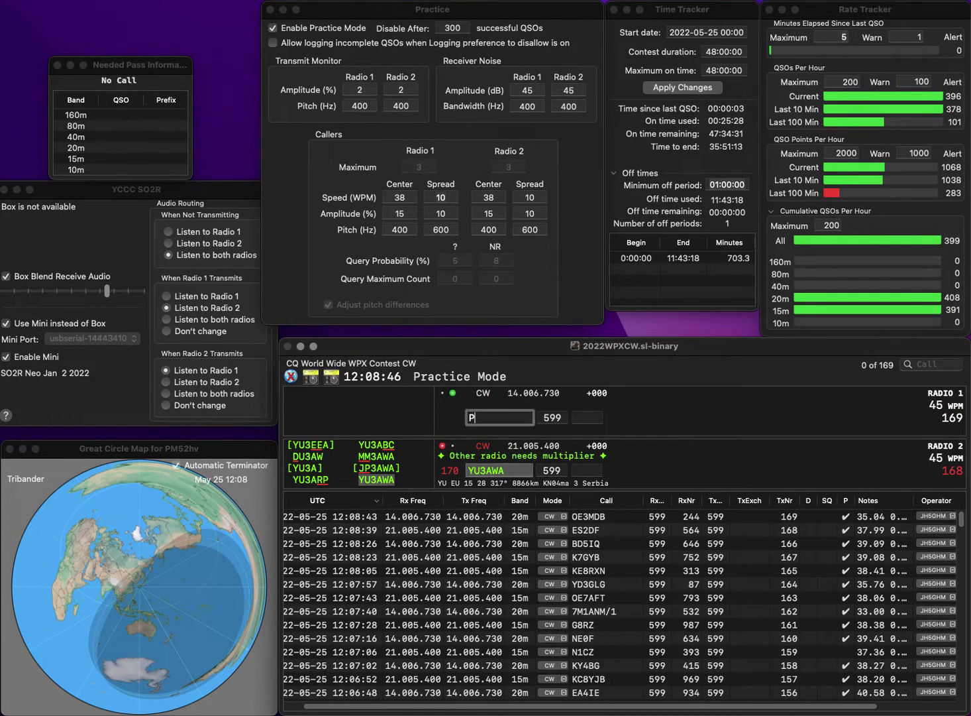
{"action": "type", "text": "PDA"}
{"action": "key", "text": "Return"}
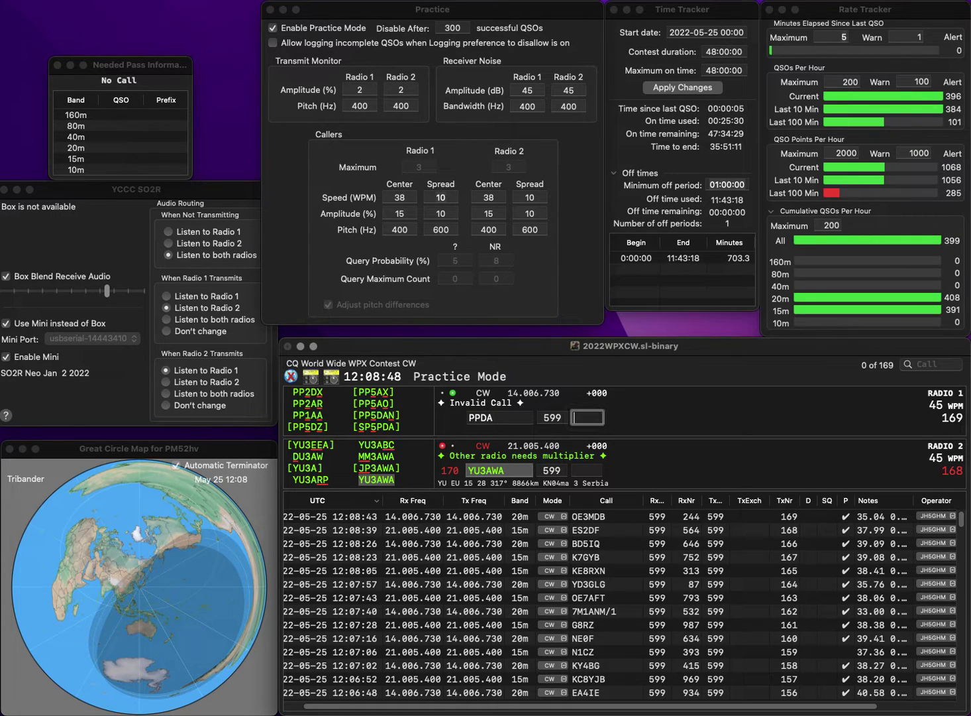
{"action": "key", "text": "space"}
{"action": "type", "text": "N"}
{"action": "key", "text": "Left"}
{"action": "key", "text": "Left"}
{"action": "key", "text": "Left"}
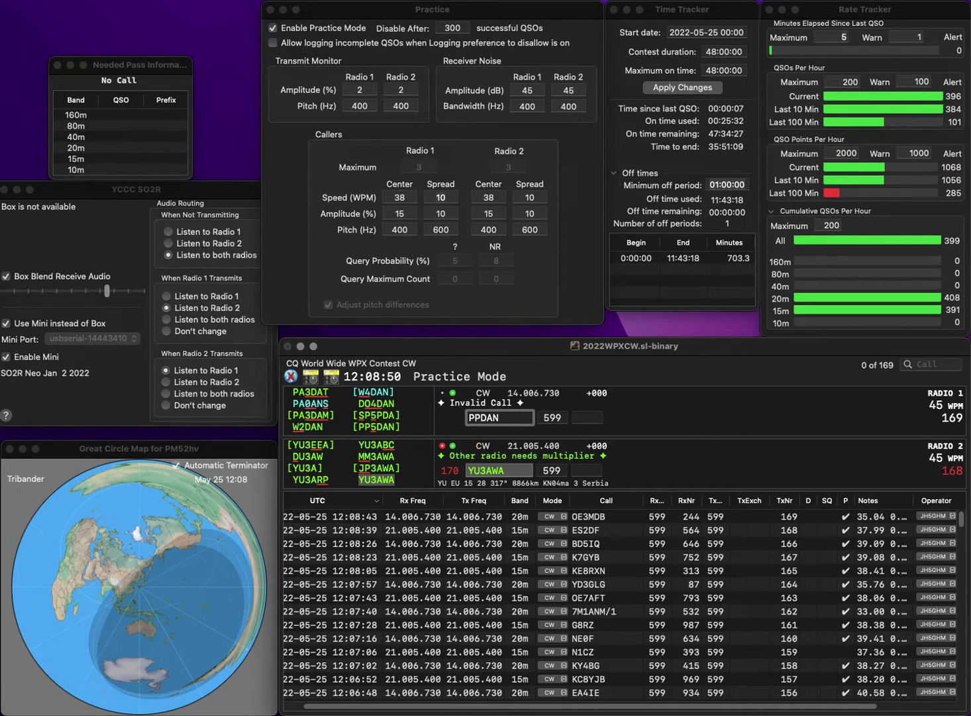
{"action": "type", "text": "5"}
{"action": "key", "text": "Return"}
- Log the Radio 2 QSO with exchange 906 and the Radio 1 QSO with 438
{"action": "type", "text": "9"}
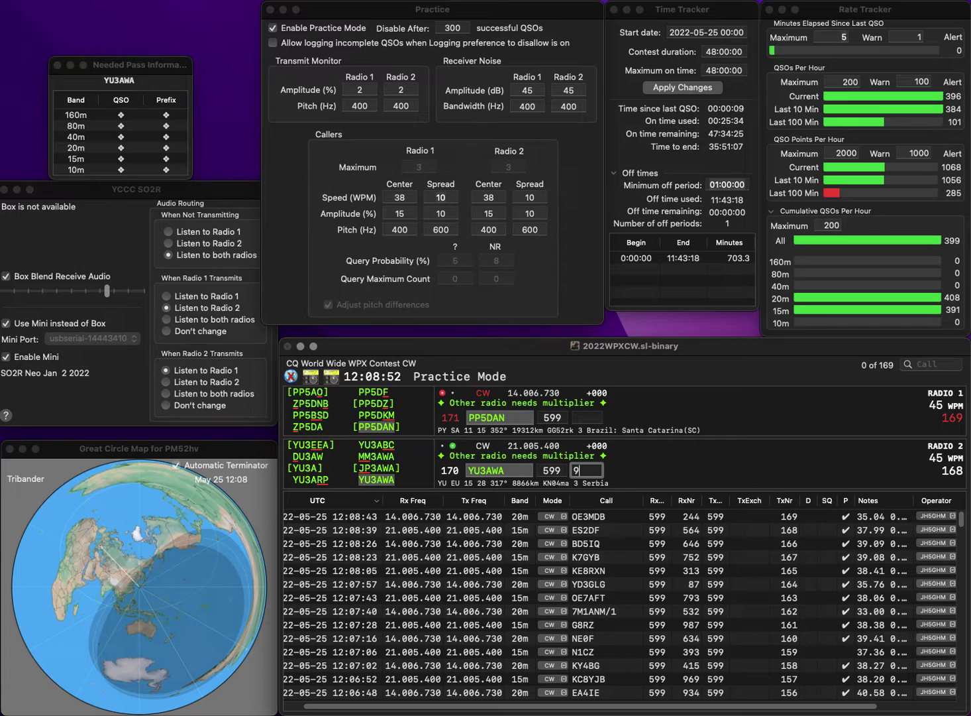
{"action": "type", "text": "06"}
{"action": "key", "text": "Return"}
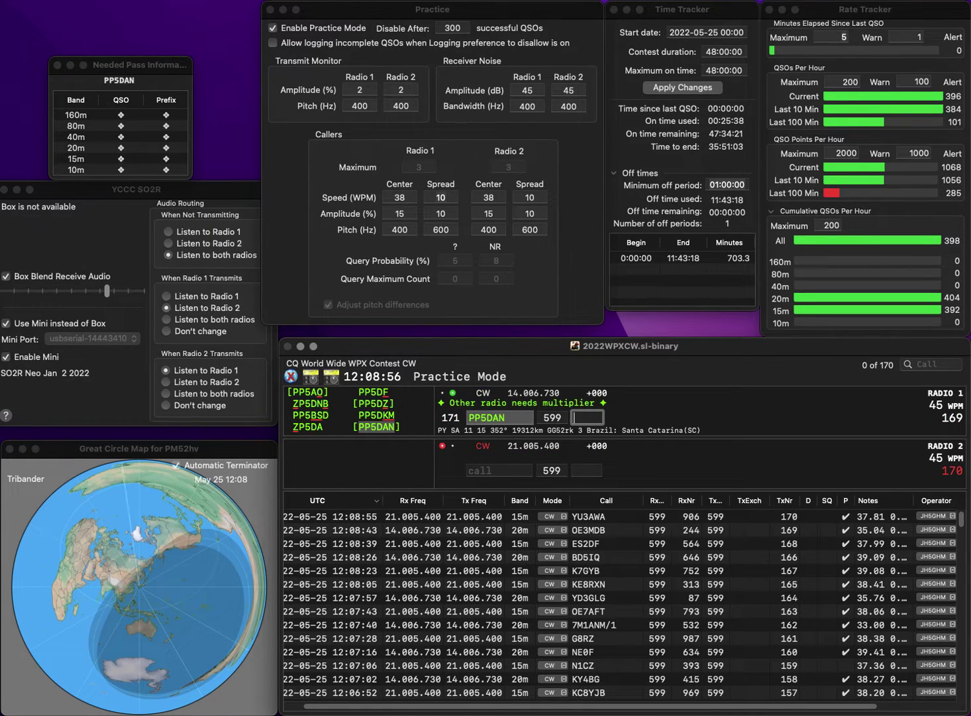
{"action": "type", "text": "43"}
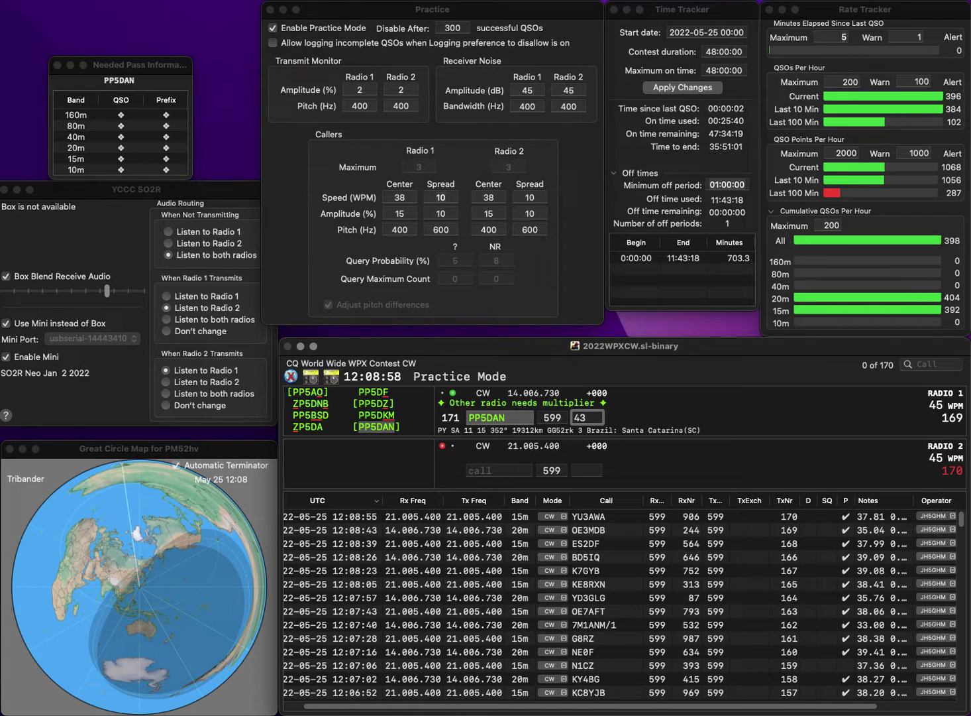
{"action": "type", "text": "8"}
{"action": "key", "text": "Return"}
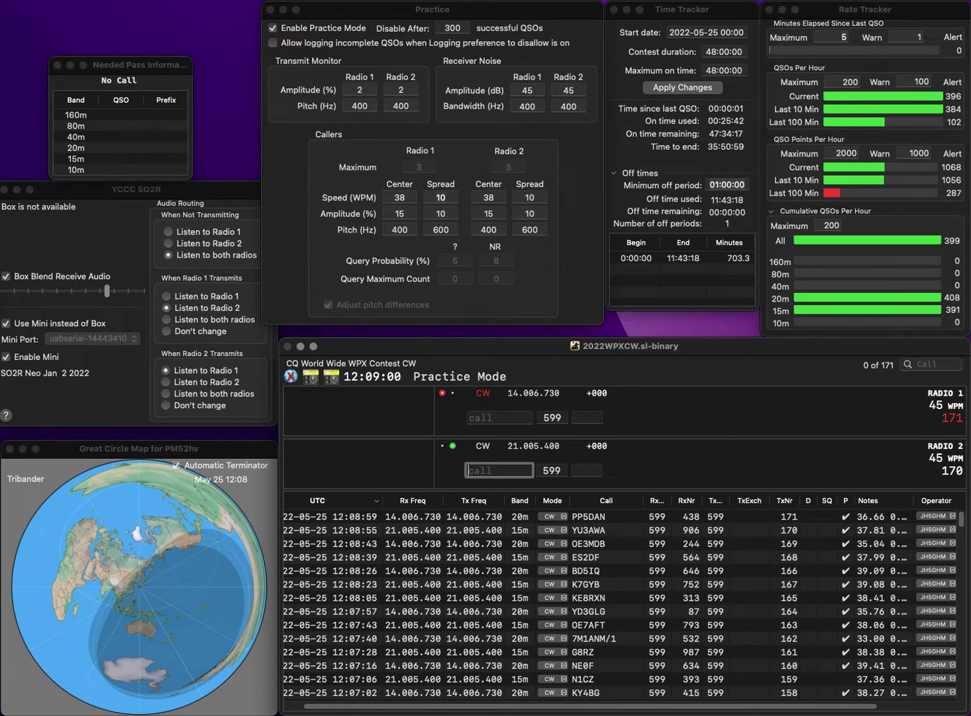
{"action": "type", "text": "DE8"}
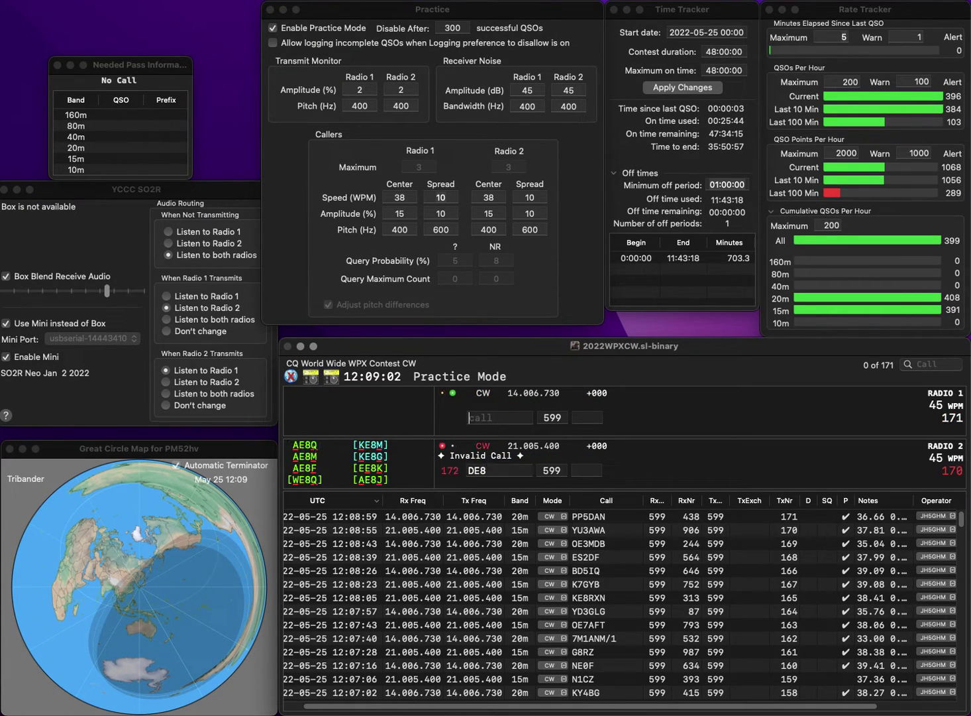
{"action": "type", "text": "20X"}
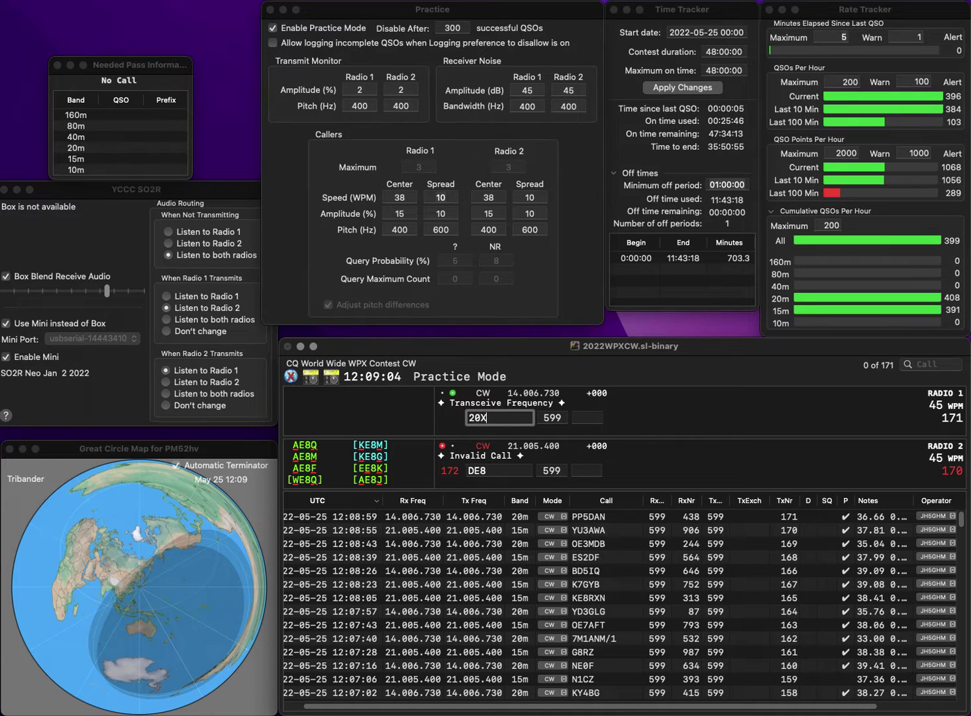
{"action": "key", "text": "Home"}
{"action": "type", "text": "R"}
{"action": "key", "text": "Return"}
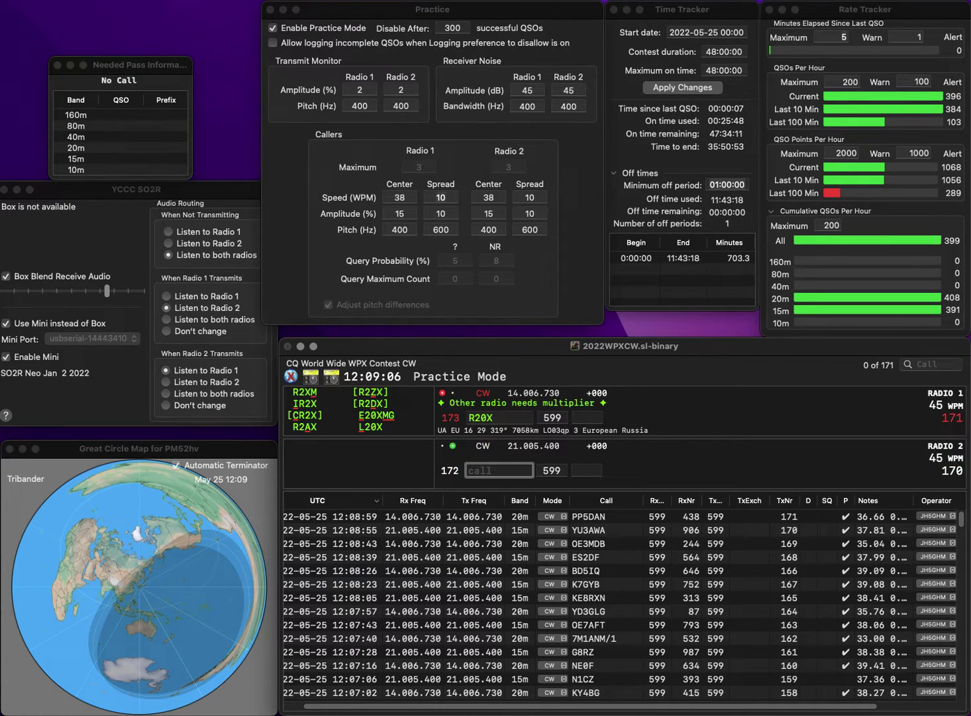
{"action": "type", "text": "KE8IDH"}
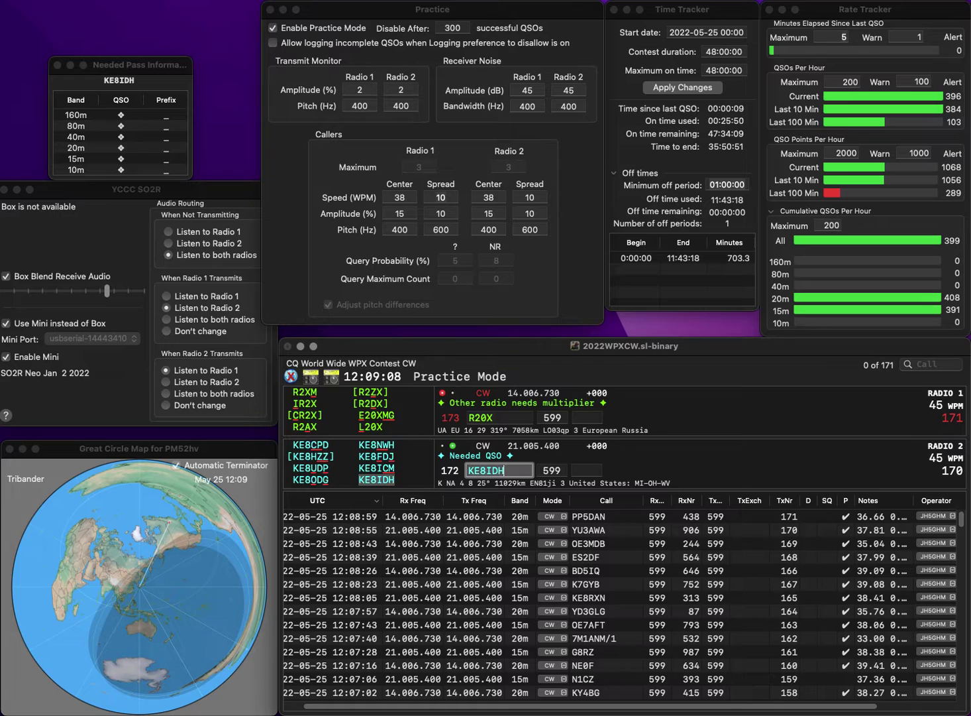
{"action": "key", "text": "Return"}
- Correct Radio 1's call to L20X and log KE8IDH on 15m as QSO 172
{"action": "key", "text": "BackSpace"}
{"action": "type", "text": "L"}
{"action": "key", "text": "Return"}
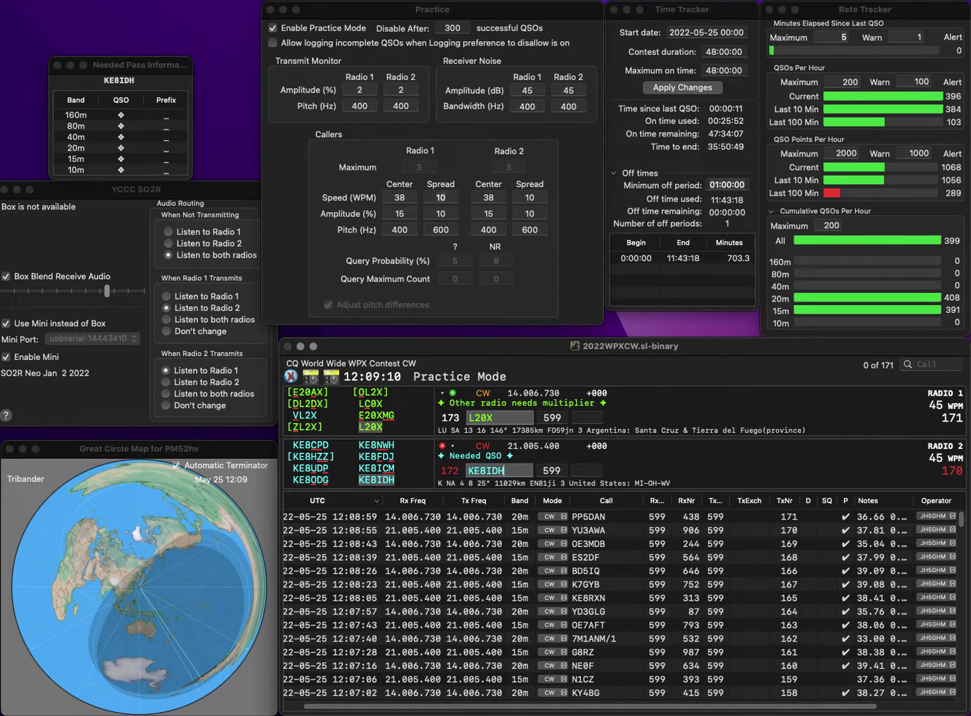
{"action": "key", "text": "space"}
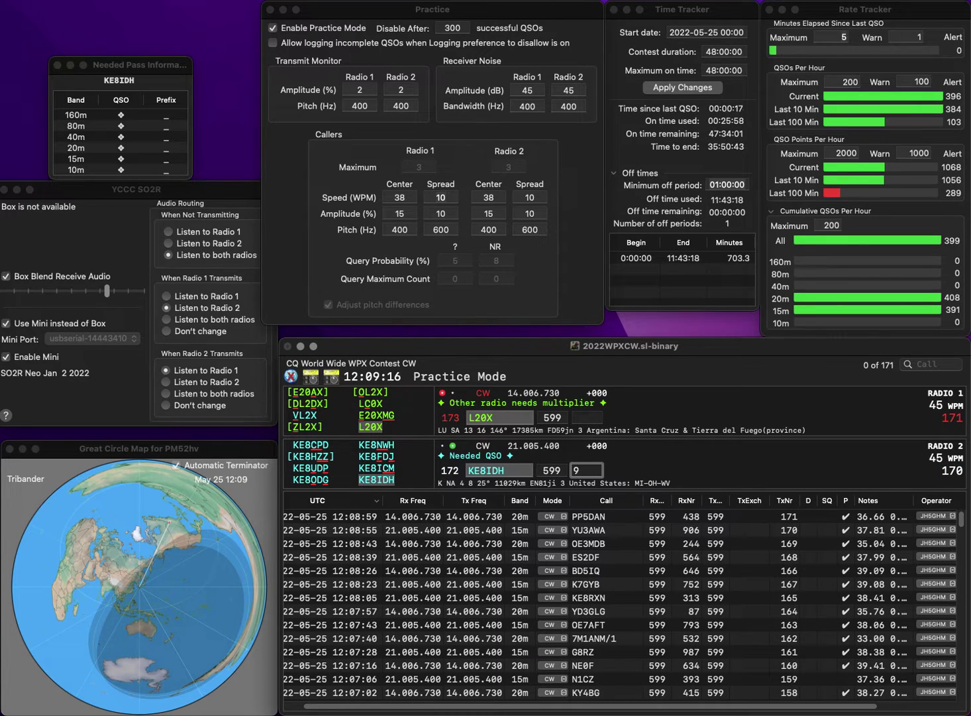
{"action": "key", "text": "Return"}
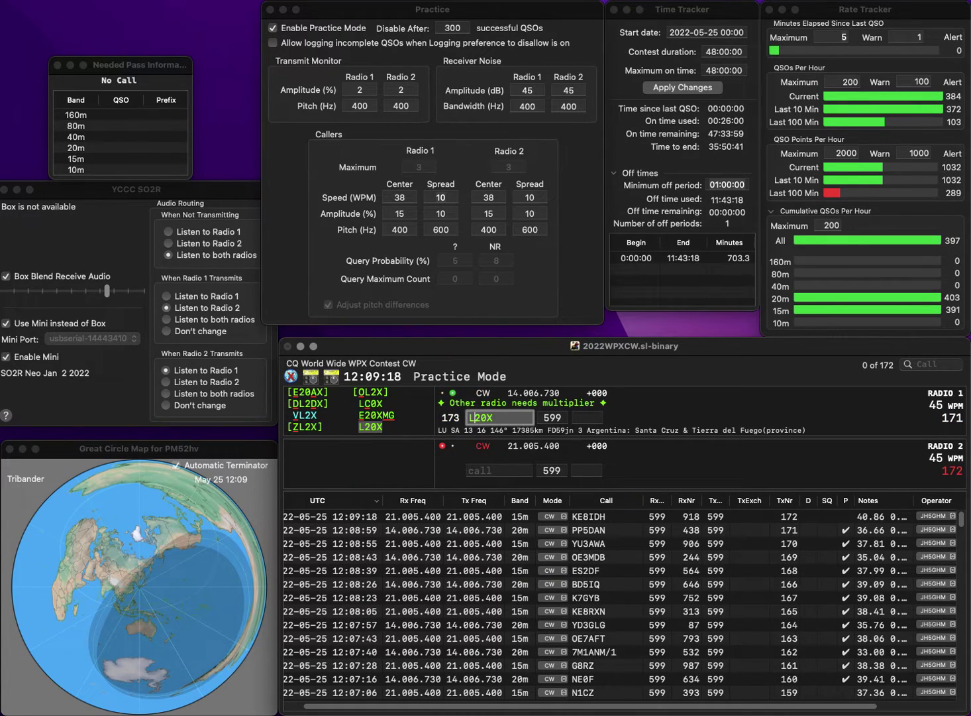
{"action": "key", "text": "space"}
- Log L20X with exchange 22 and send the call to R1AK on Radio 2
{"action": "type", "text": "22"}
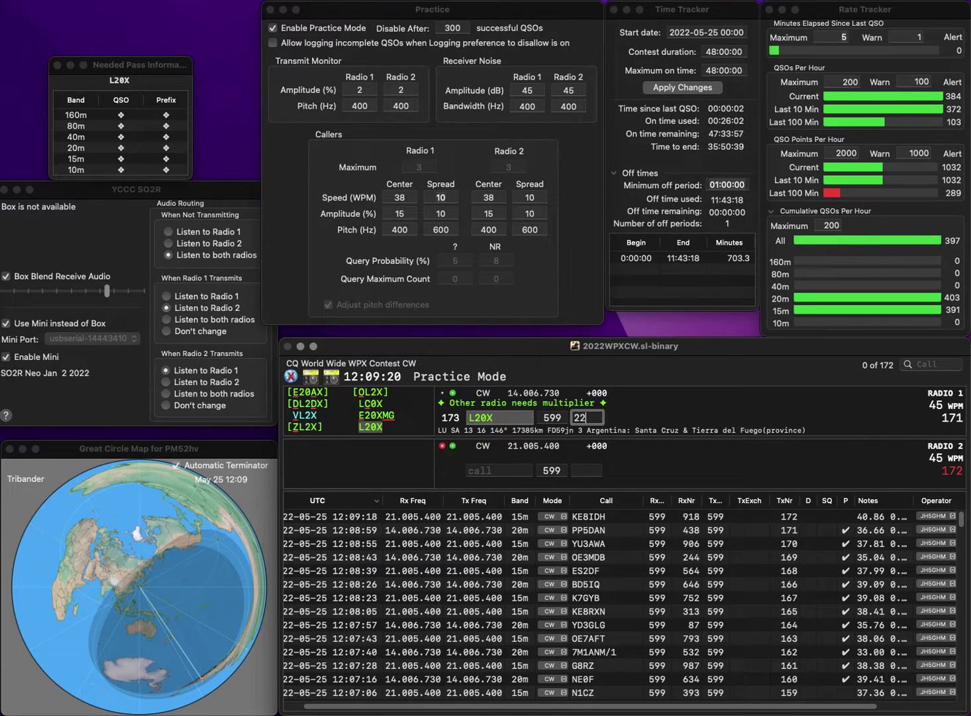
{"action": "key", "text": "Return"}
{"action": "type", "text": "A"}
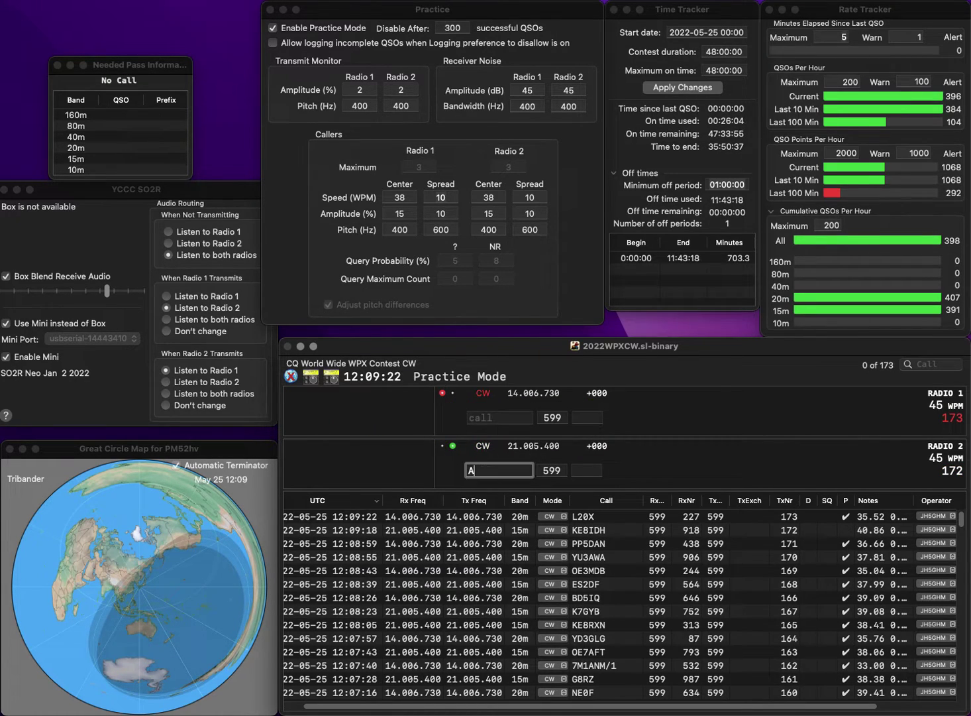
{"action": "type", "text": "K"}
{"action": "key", "text": "Left"}
{"action": "key", "text": "Left"}
{"action": "type", "text": "R1"}
{"action": "key", "text": "Return"}
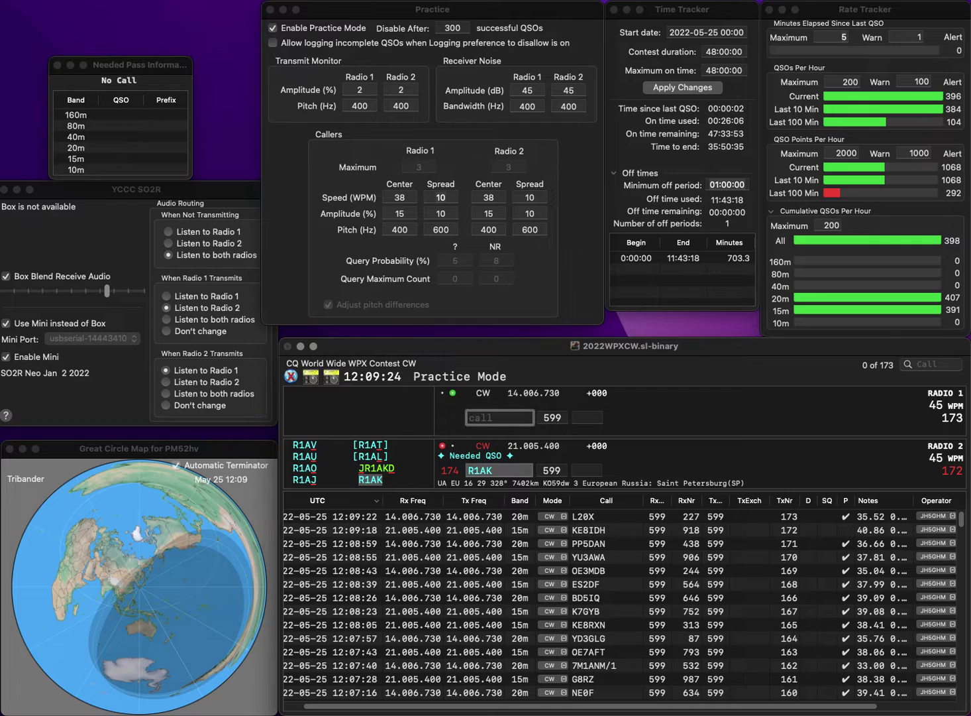
{"action": "type", "text": "KA0JW"}
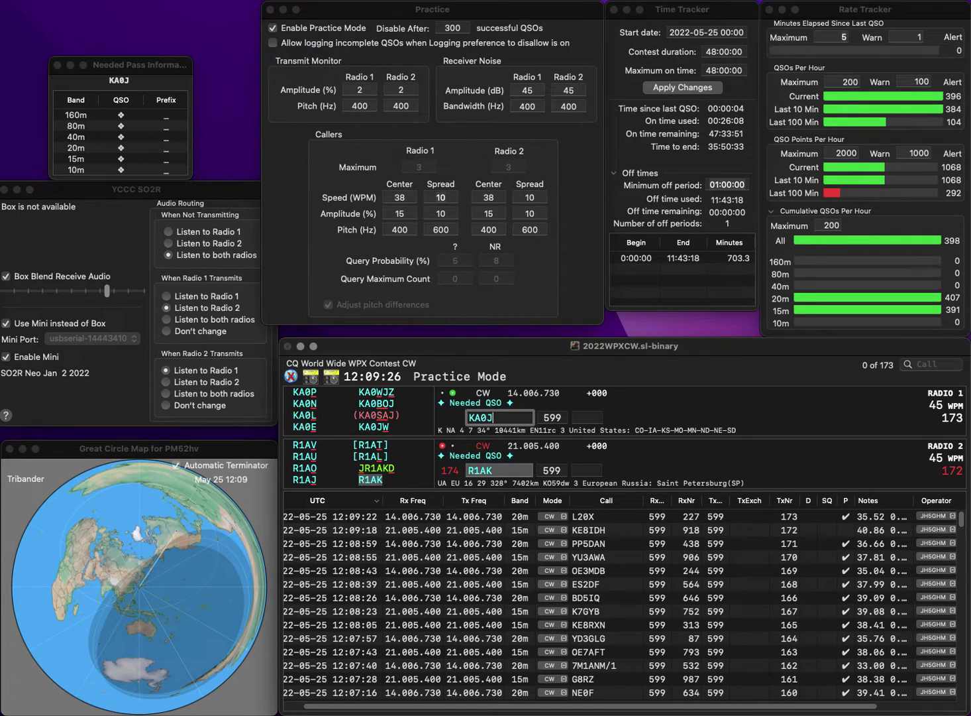
{"action": "key", "text": "Return"}
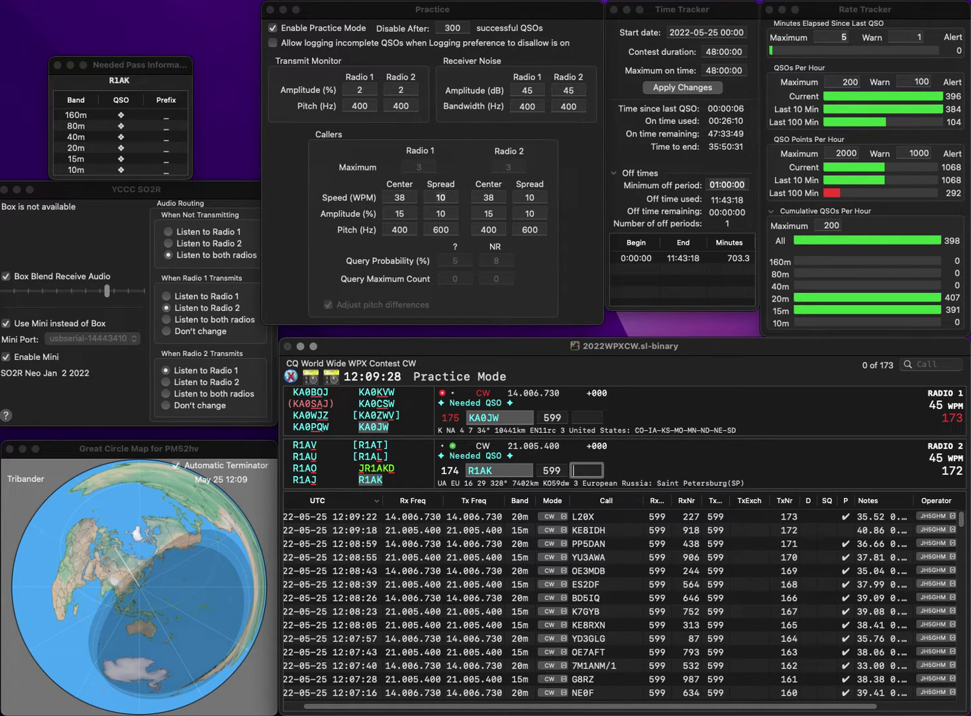
{"action": "type", "text": "175"}
{"action": "key", "text": "Return"}
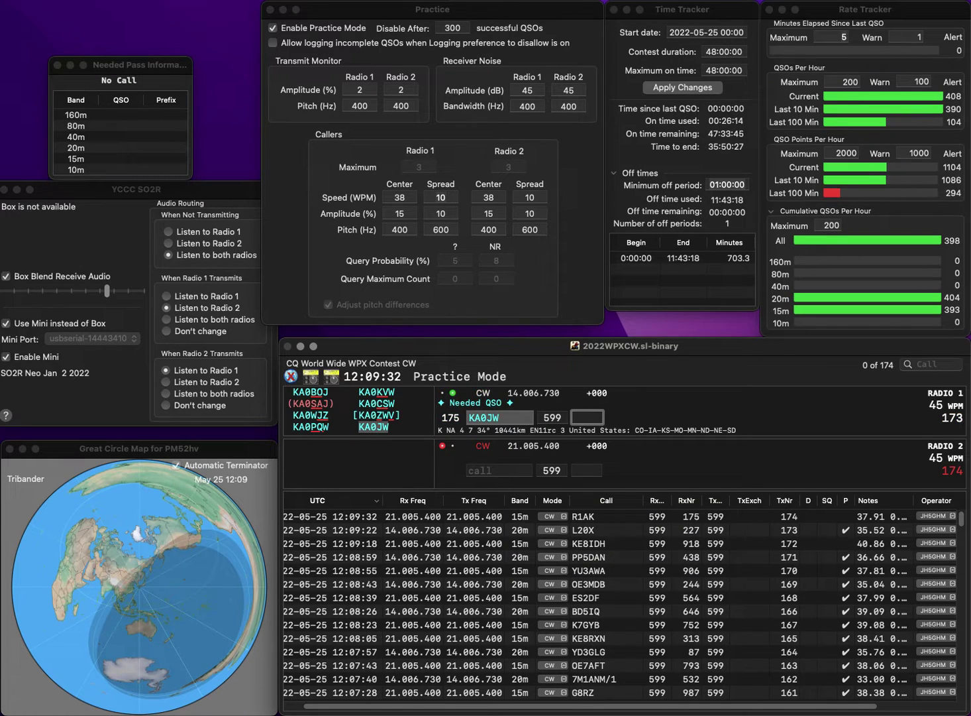
{"action": "type", "text": "591"}
{"action": "key", "text": "Return"}
{"action": "type", "text": "VE3MDX"}
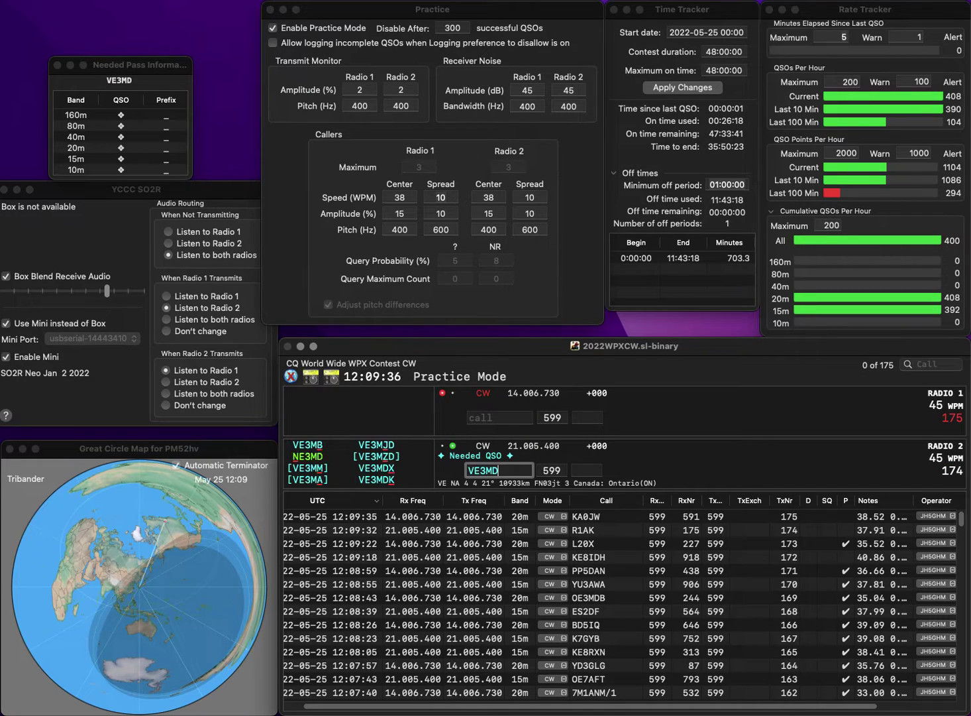
{"action": "key", "text": "Return"}
{"action": "type", "text": "J"}
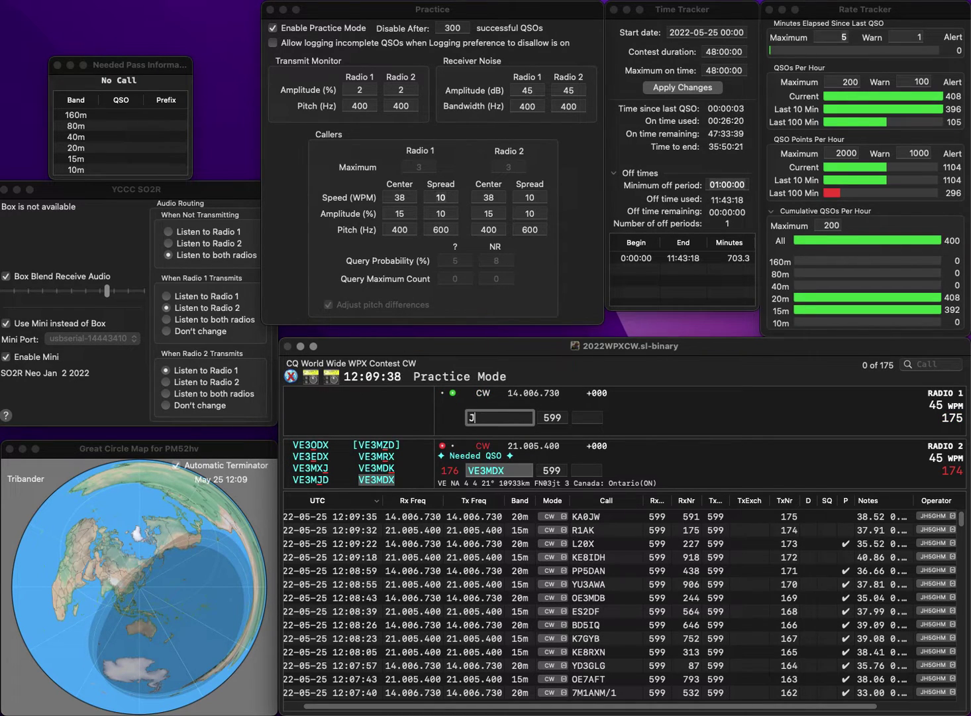
{"action": "type", "text": "H1IVD"}
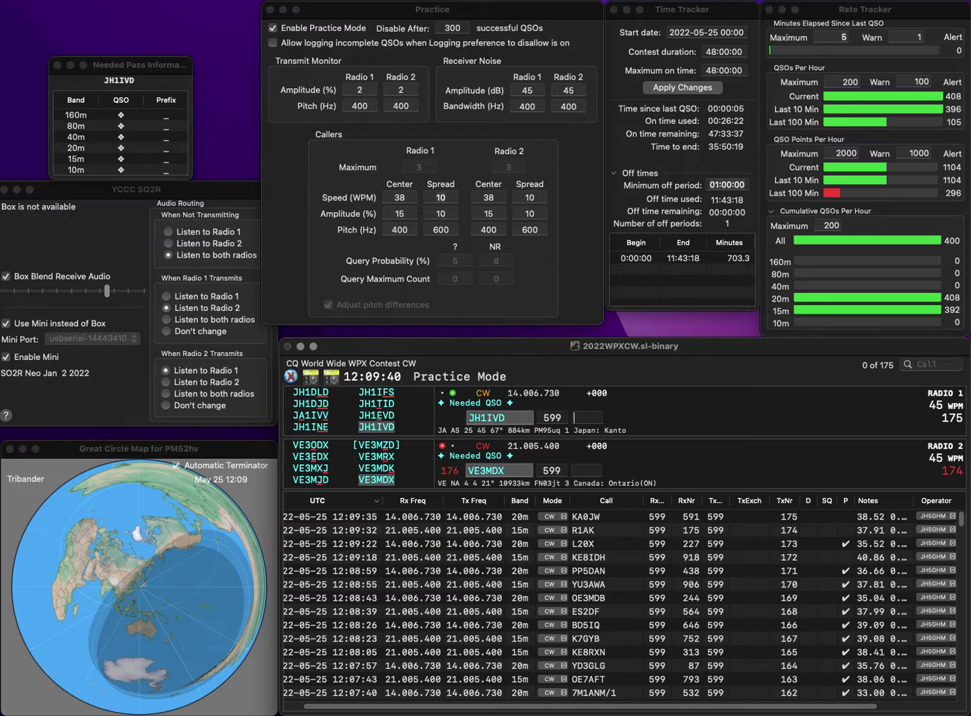
{"action": "key", "text": "Return"}
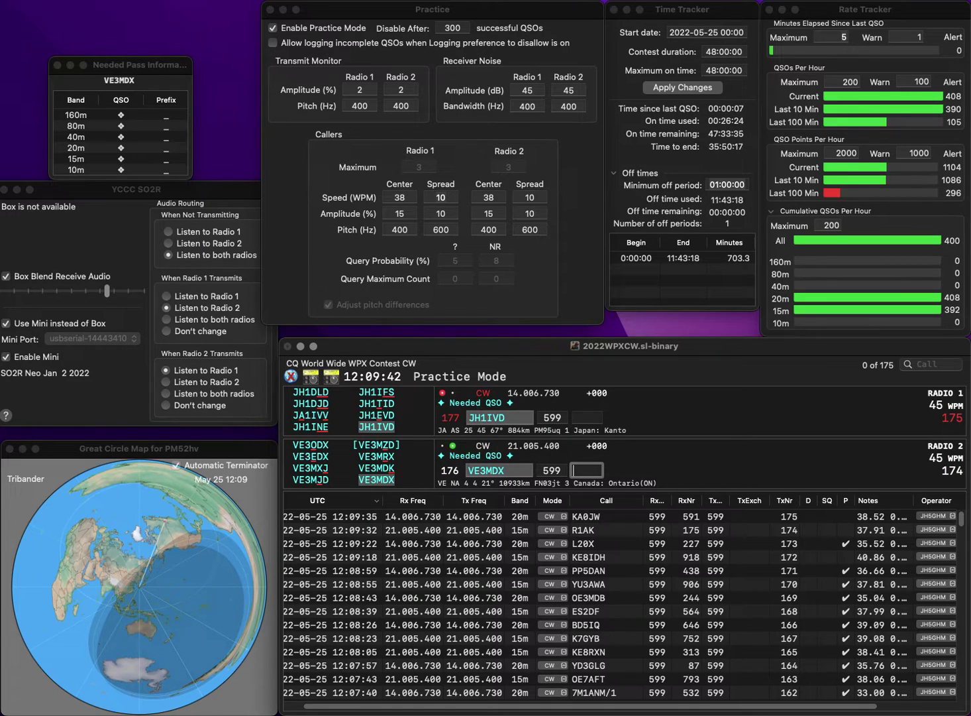
{"action": "type", "text": "281"}
{"action": "key", "text": "Return"}
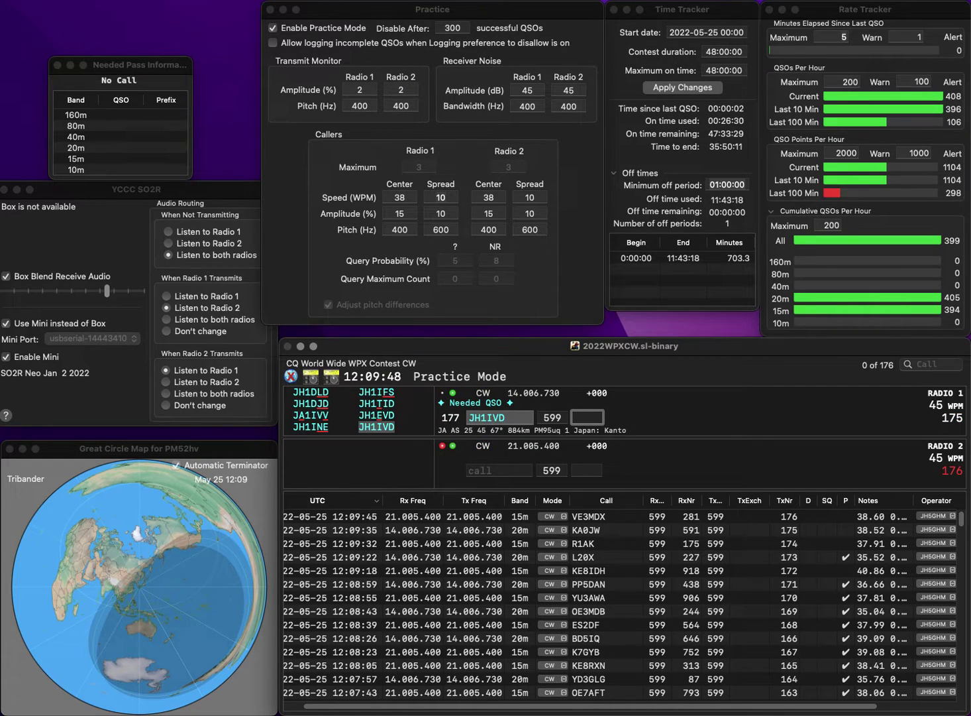
{"action": "type", "text": "9"}
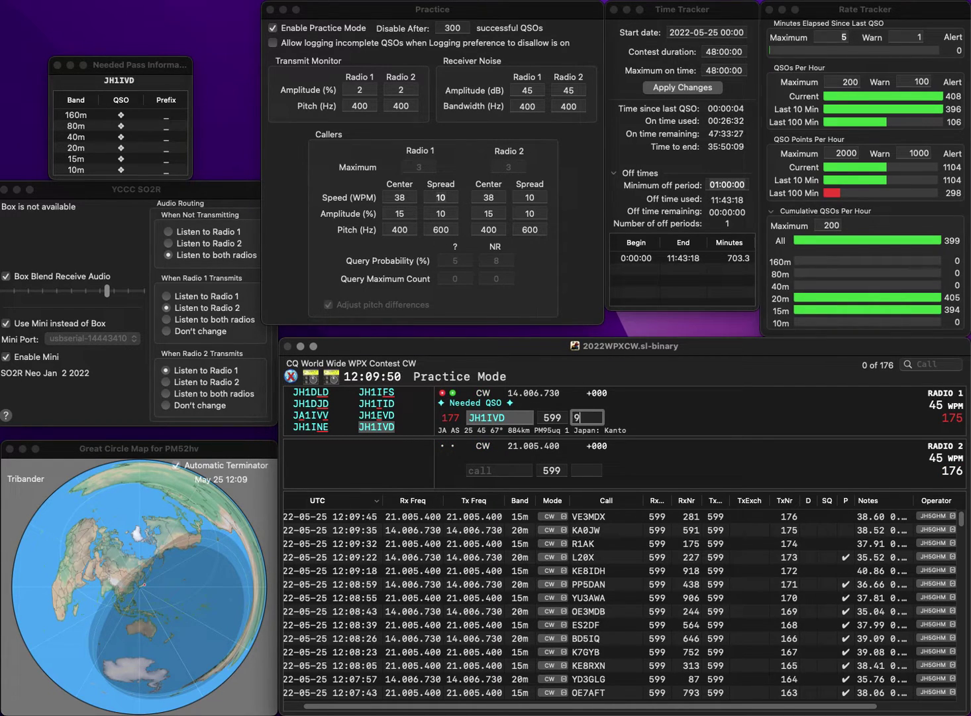
{"action": "type", "text": "82"}
{"action": "key", "text": "Return"}
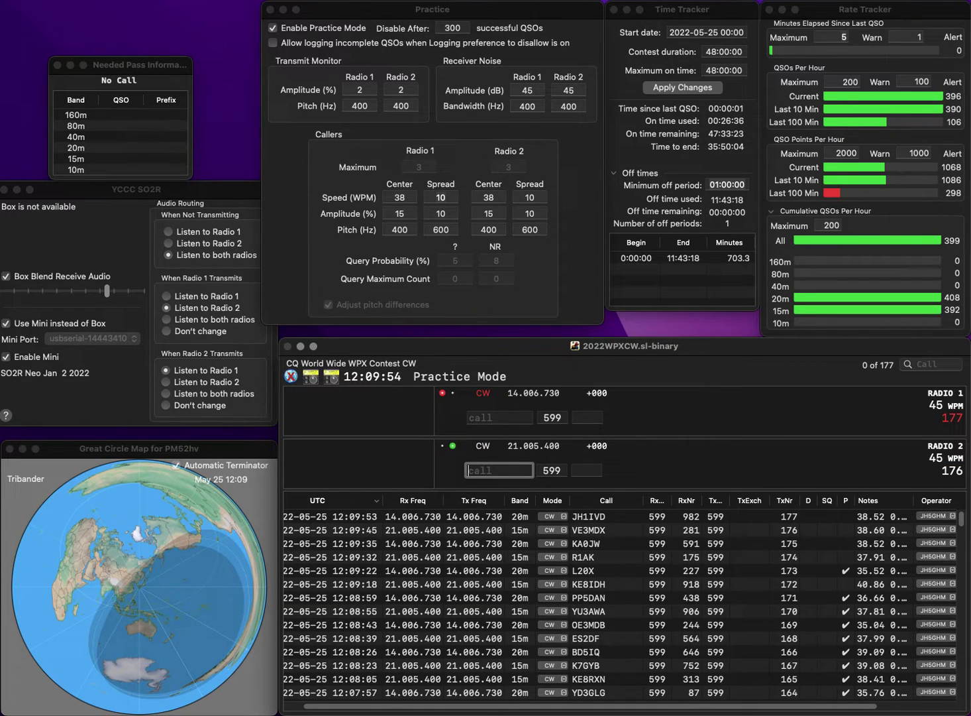
{"action": "type", "text": "IC"}
{"action": "key", "text": "backslash"}
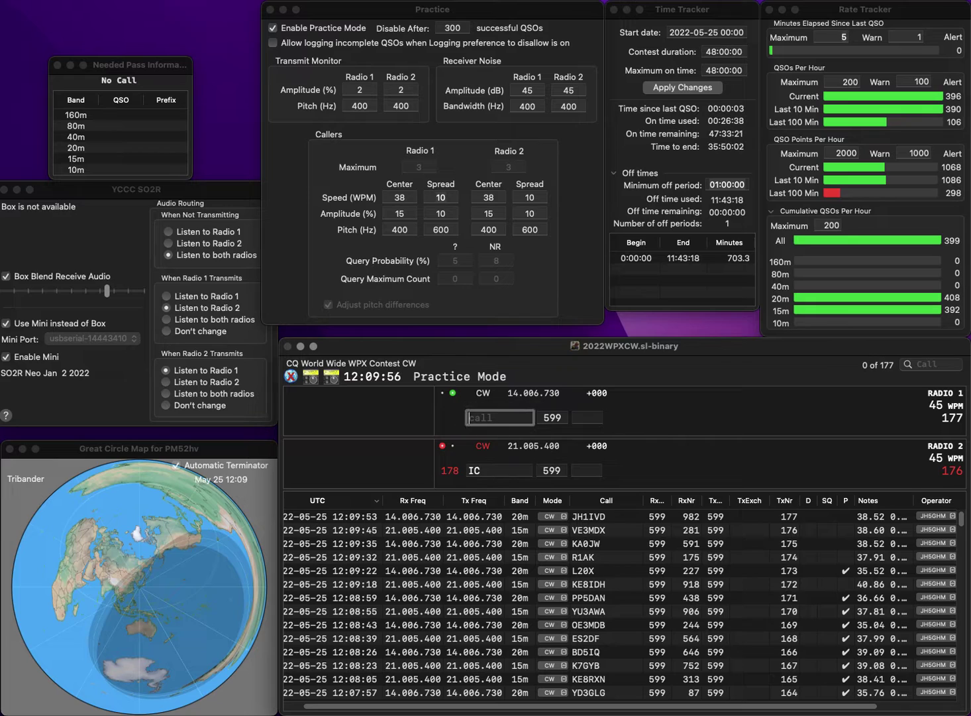
{"action": "type", "text": "UK8IQ"}
{"action": "key", "text": "Return"}
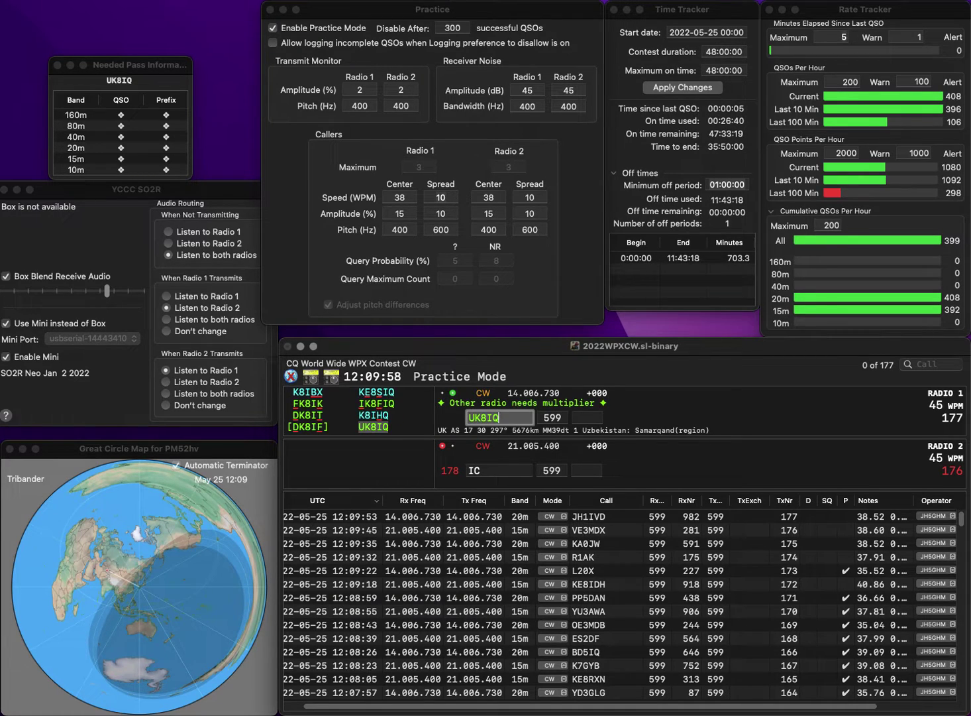
{"action": "type", "text": "K"}
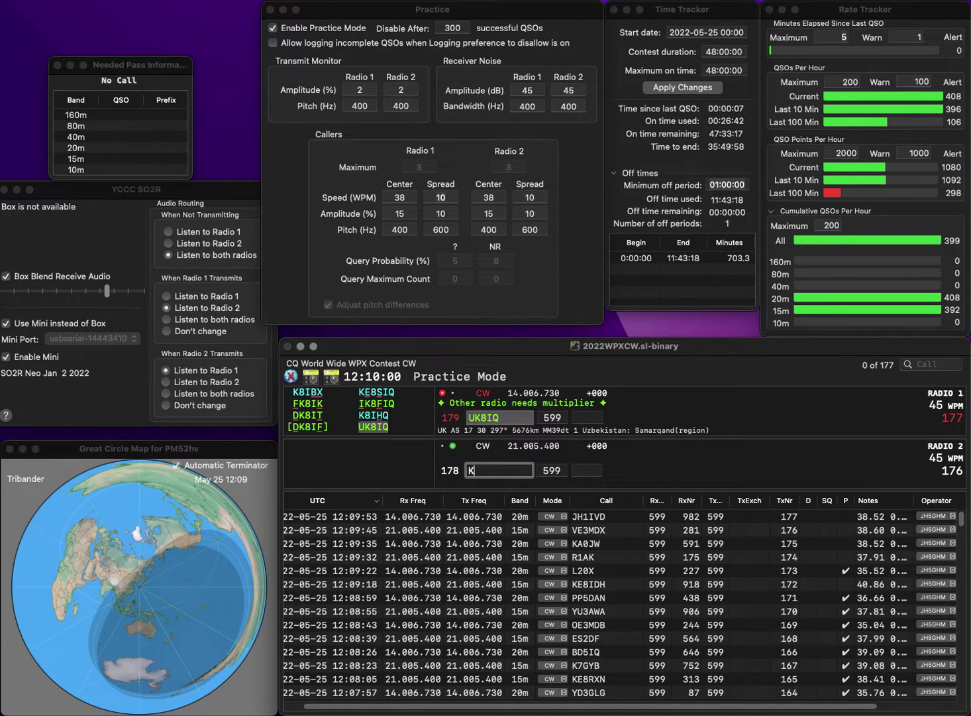
{"action": "type", "text": "B8PP"}
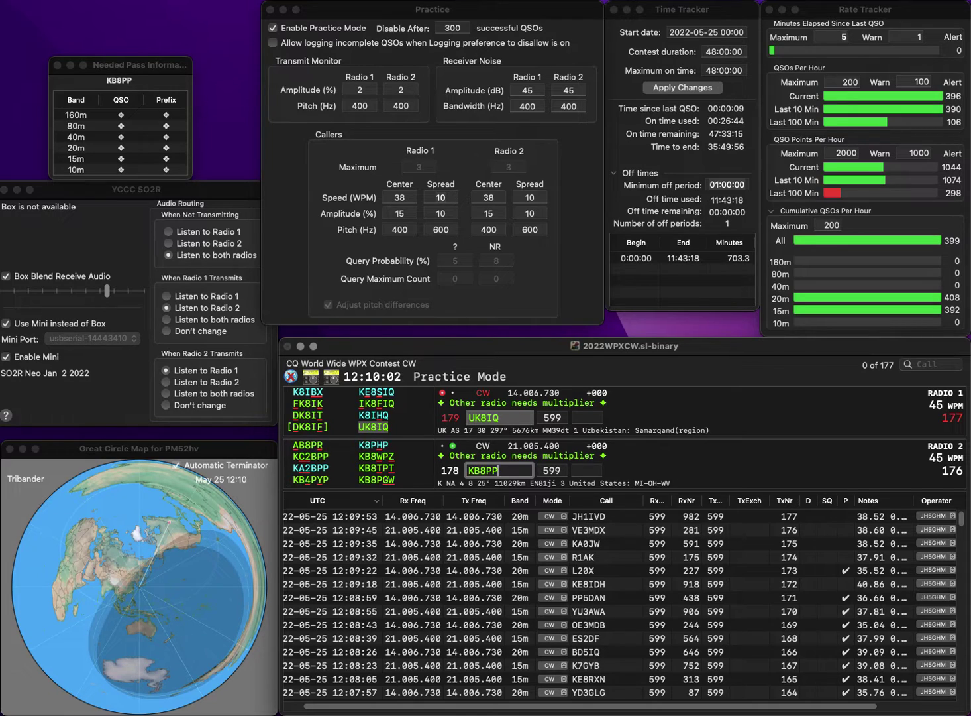
{"action": "key", "text": "Return"}
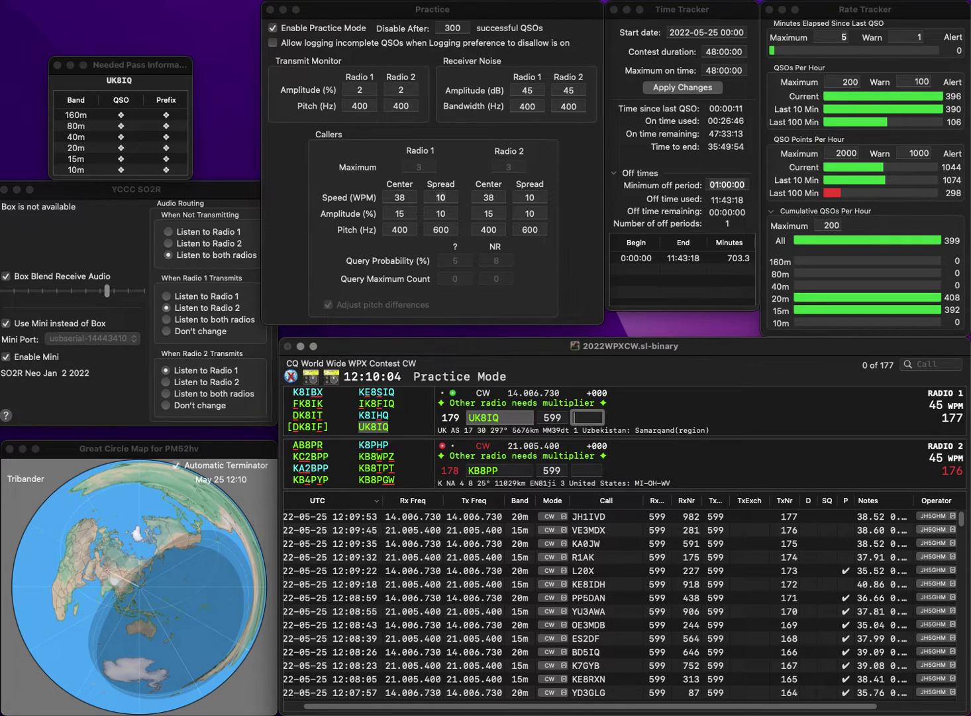
{"action": "type", "text": "869"}
{"action": "key", "text": "Return"}
{"action": "type", "text": "YB8S"}
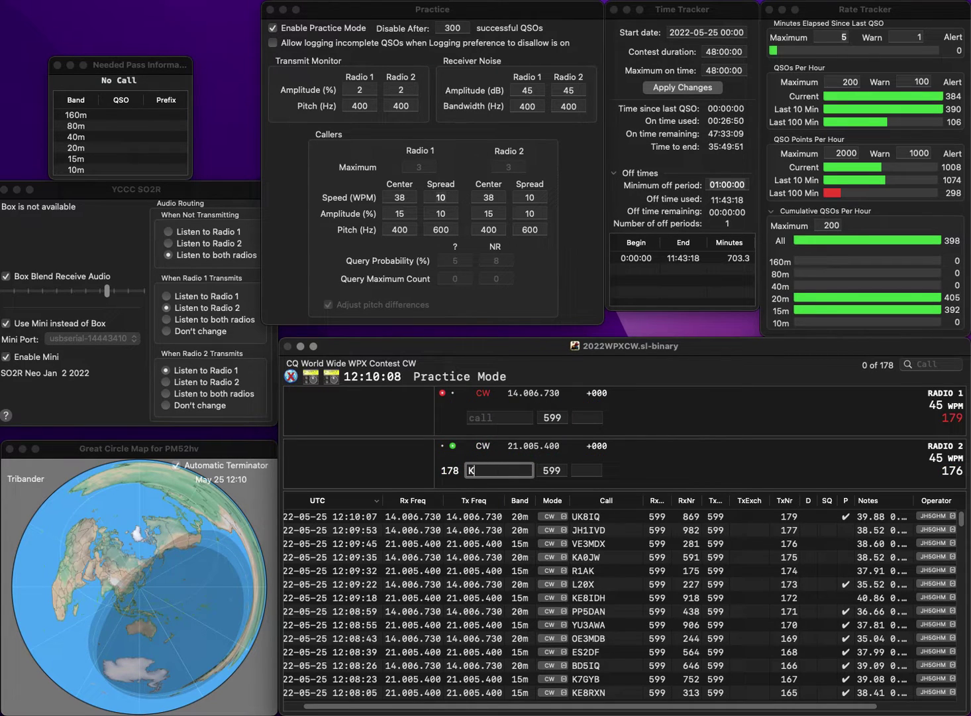
{"action": "type", "text": "CP"}
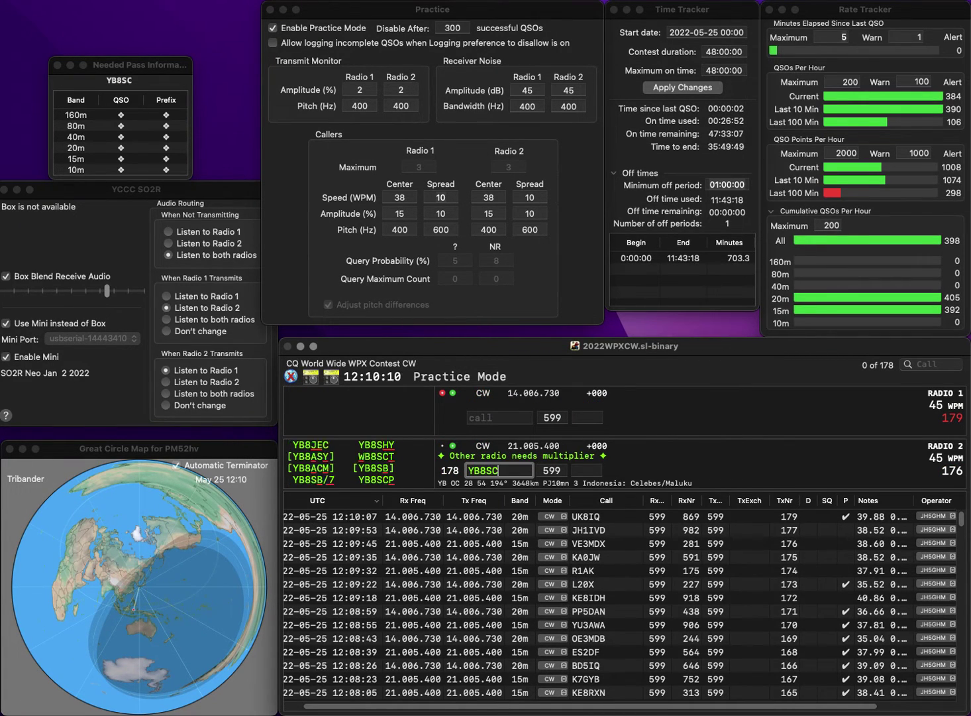
{"action": "key", "text": "Return"}
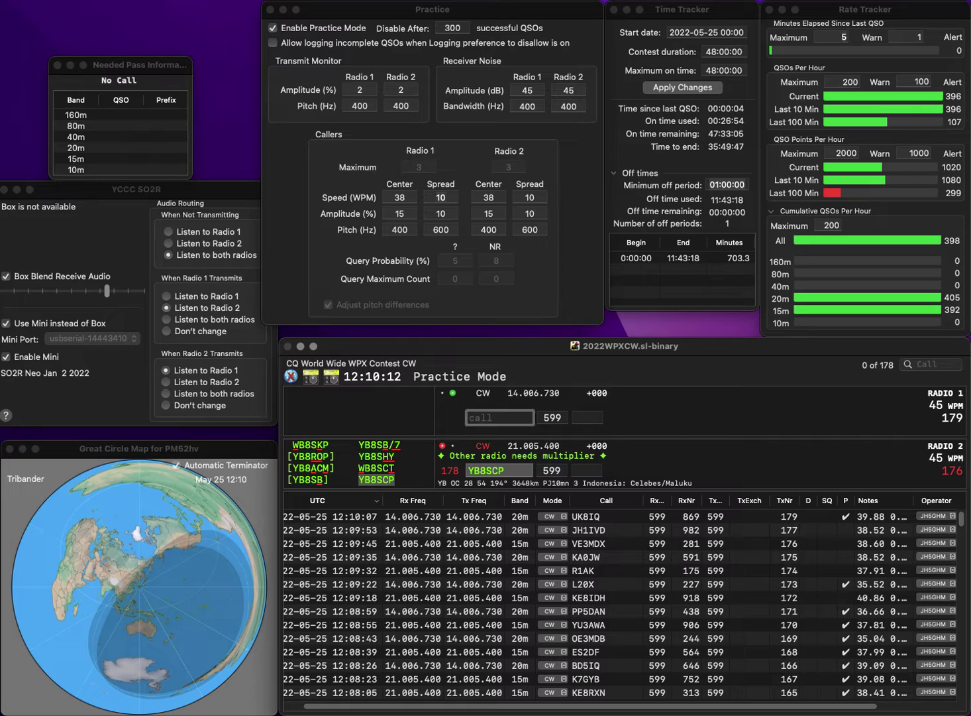
{"action": "type", "text": "DF4G"}
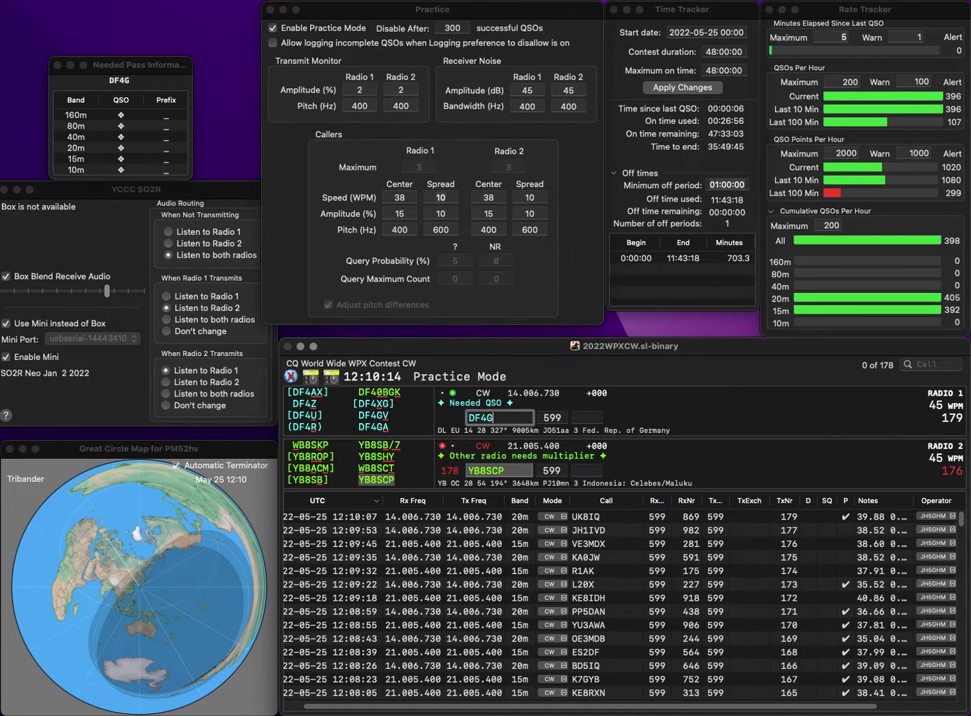
{"action": "key", "text": "Return"}
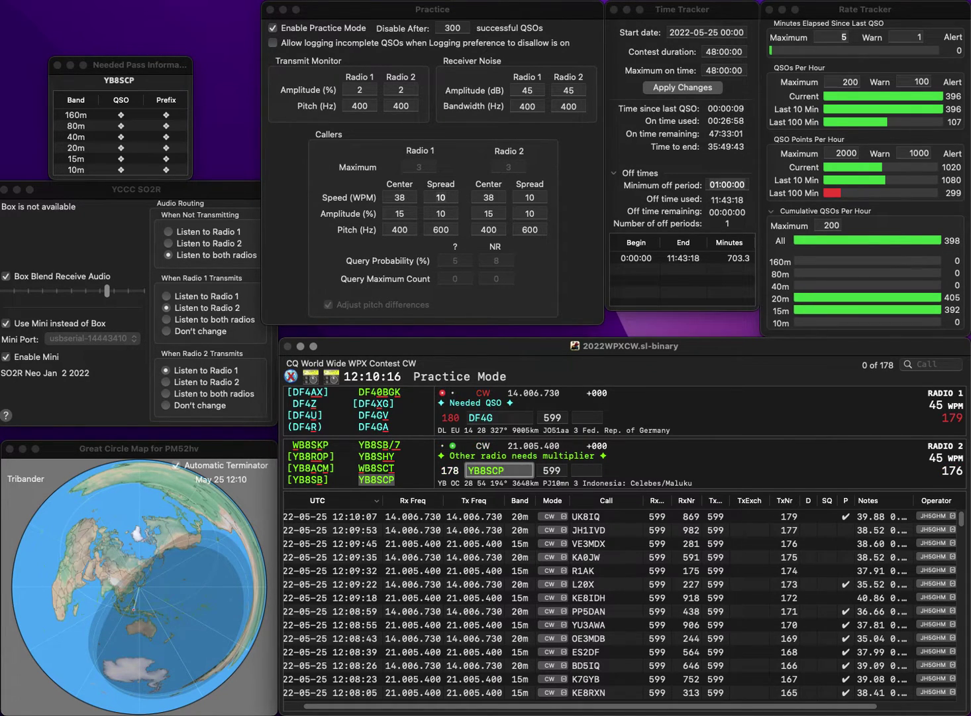
{"action": "type", "text": "2"}
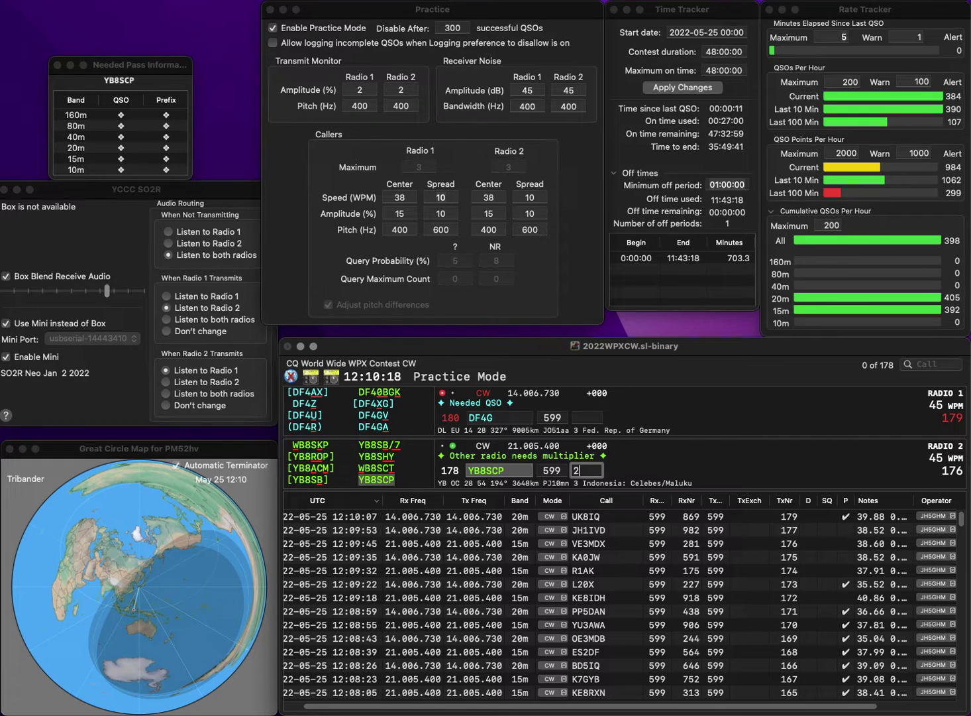
{"action": "type", "text": "89"}
{"action": "key", "text": "Return"}
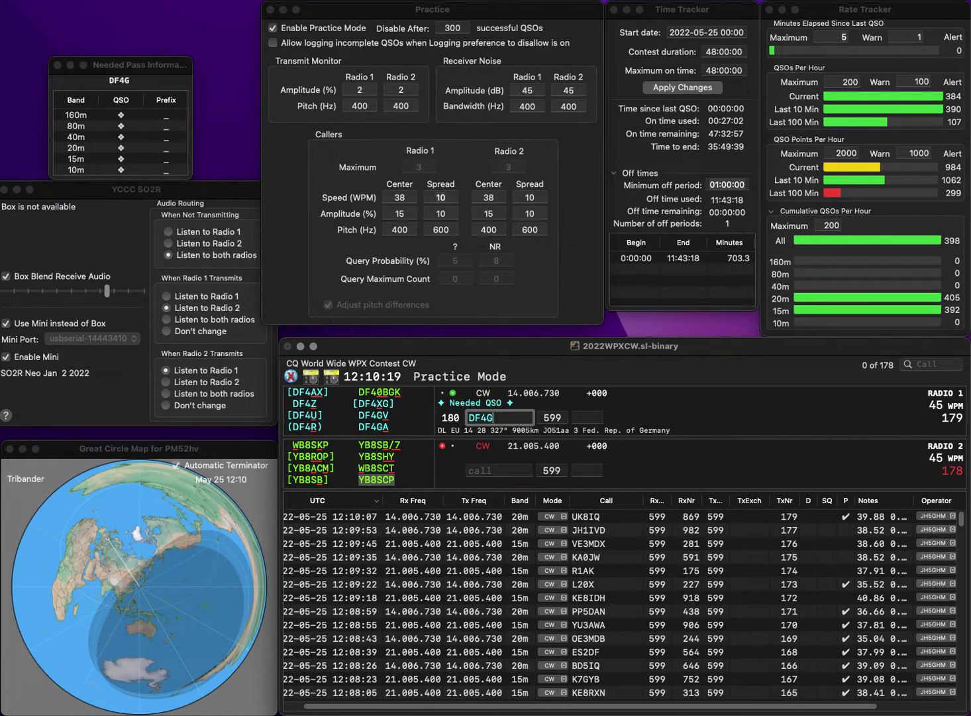
{"action": "type", "text": "DF4G"}
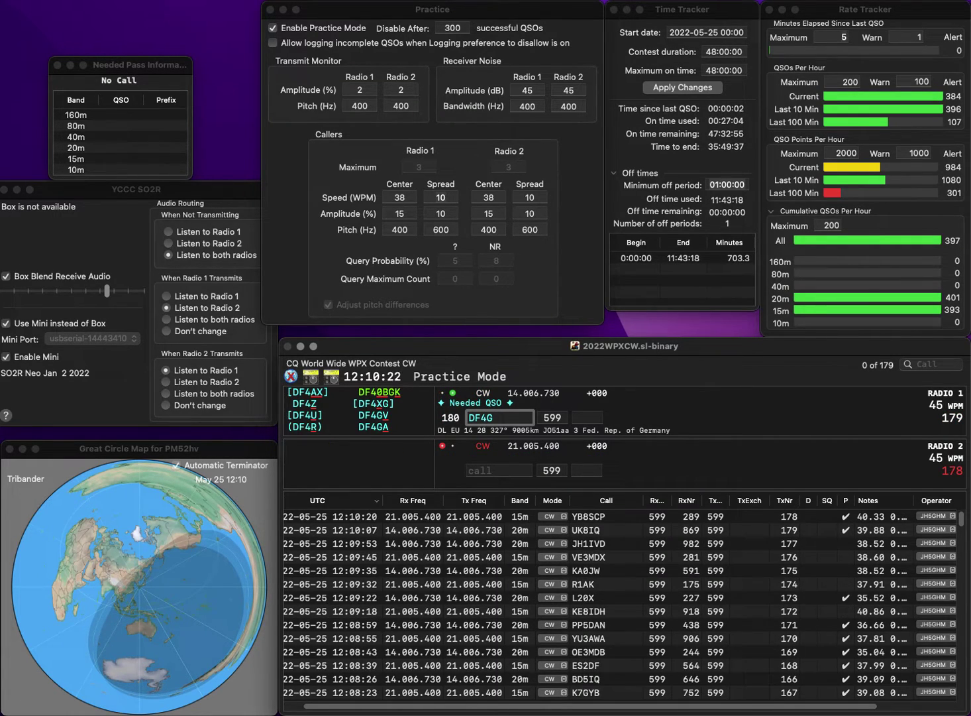
{"action": "type", "text": "O"}
{"action": "key", "text": "Left"}
{"action": "key", "text": "Left"}
{"action": "key", "text": "BackSpace"}
{"action": "type", "text": "5"}
{"action": "key", "text": "Return"}
{"action": "type", "text": "Y"}
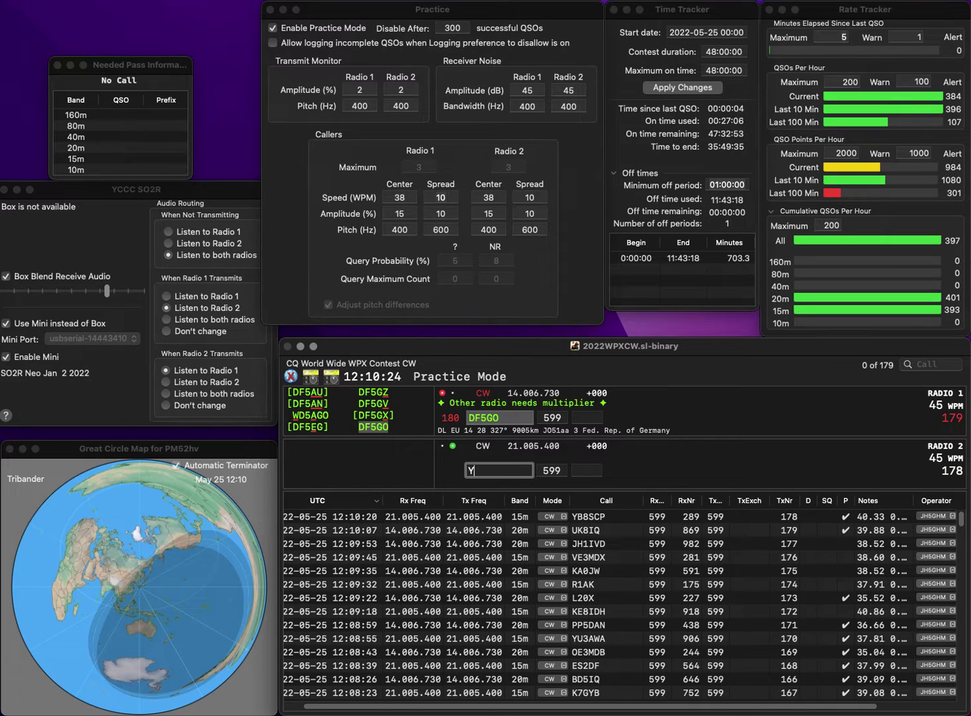
{"action": "type", "text": "8AP"}
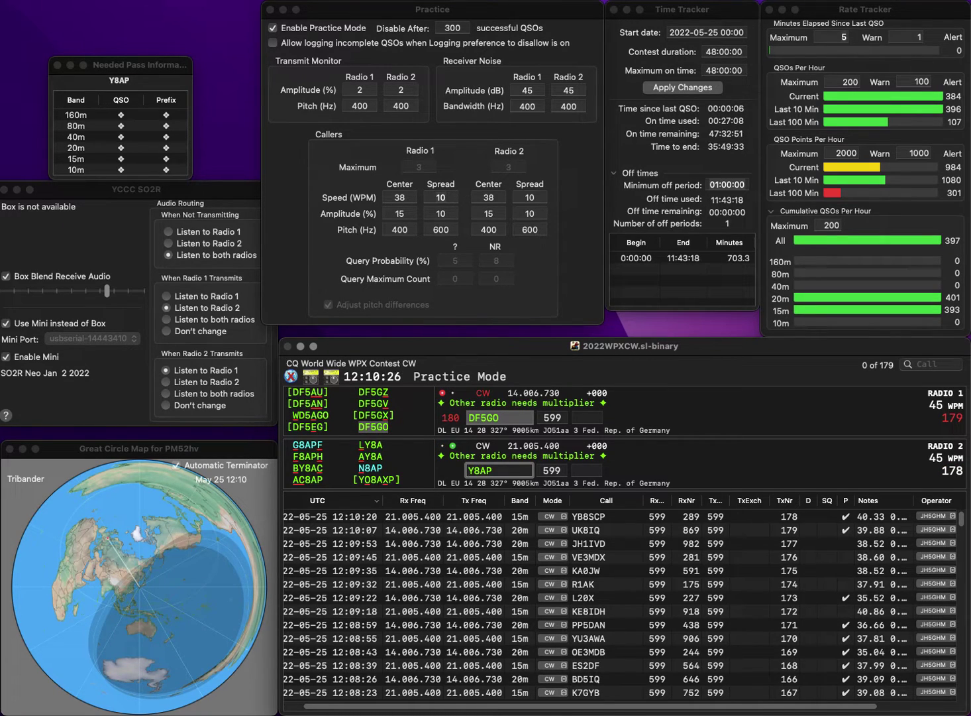
{"action": "key", "text": "Home"}
{"action": "type", "text": "A"}
{"action": "key", "text": "Return"}
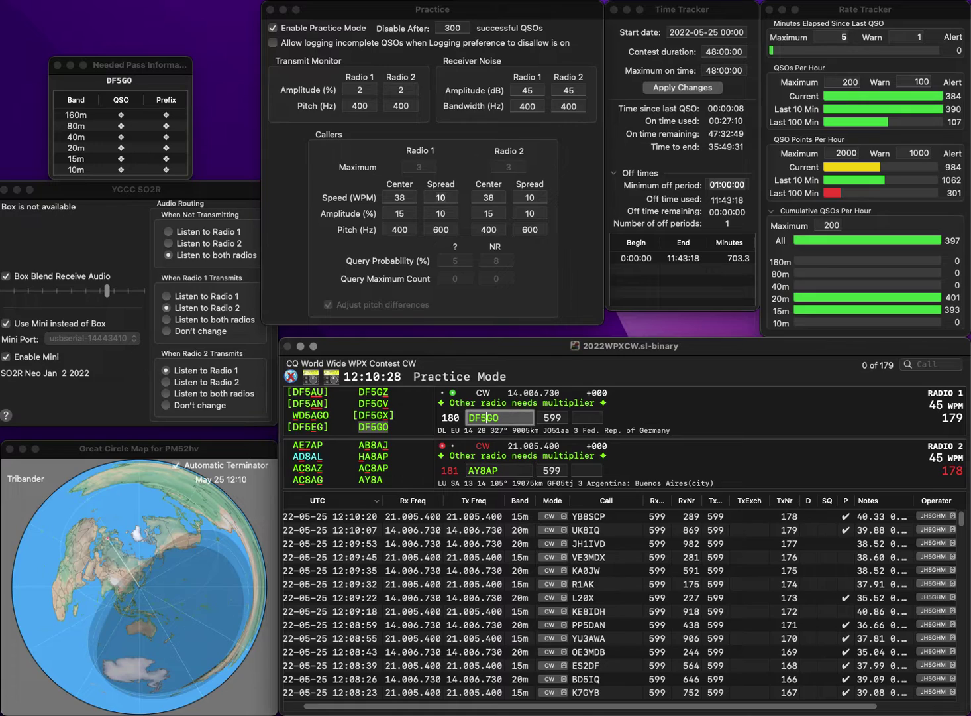
{"action": "type", "text": "43"}
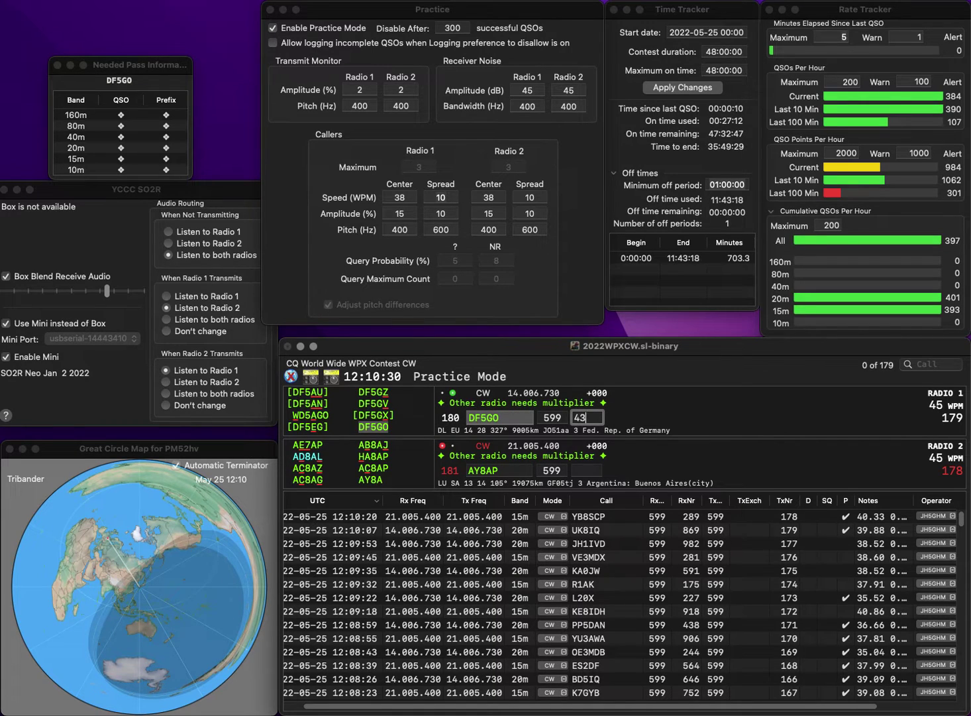
{"action": "type", "text": "3"}
{"action": "key", "text": "Return"}
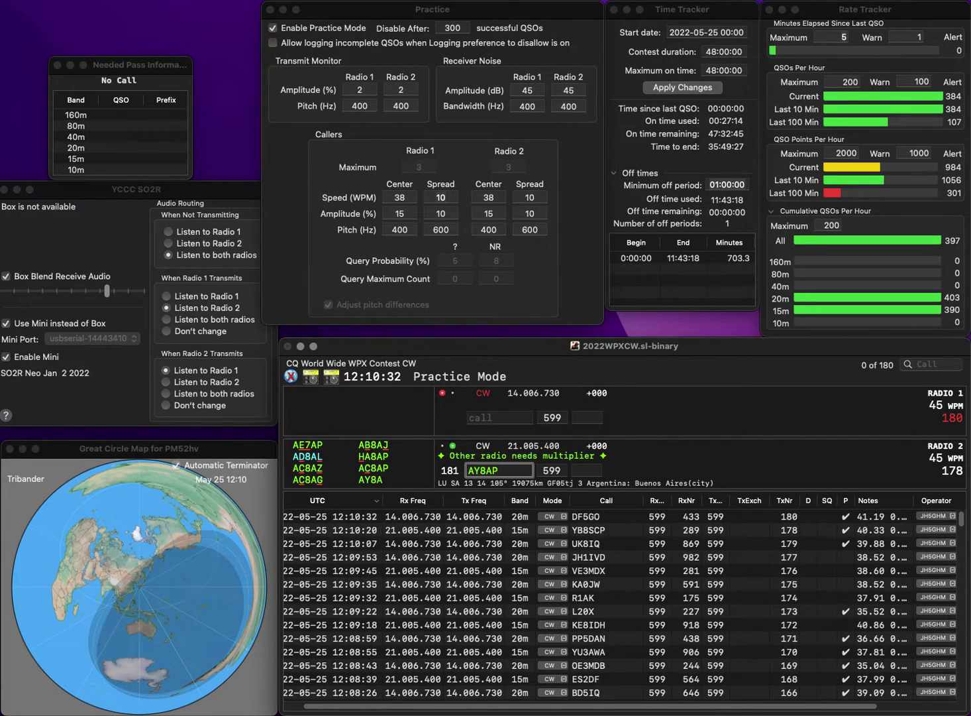
- Fix Radio 2's call to AC8AP and send JJ3SHR on Radio 1
{"action": "type", "text": "C"}
{"action": "key", "text": "Delete"}
{"action": "key", "text": "Return"}
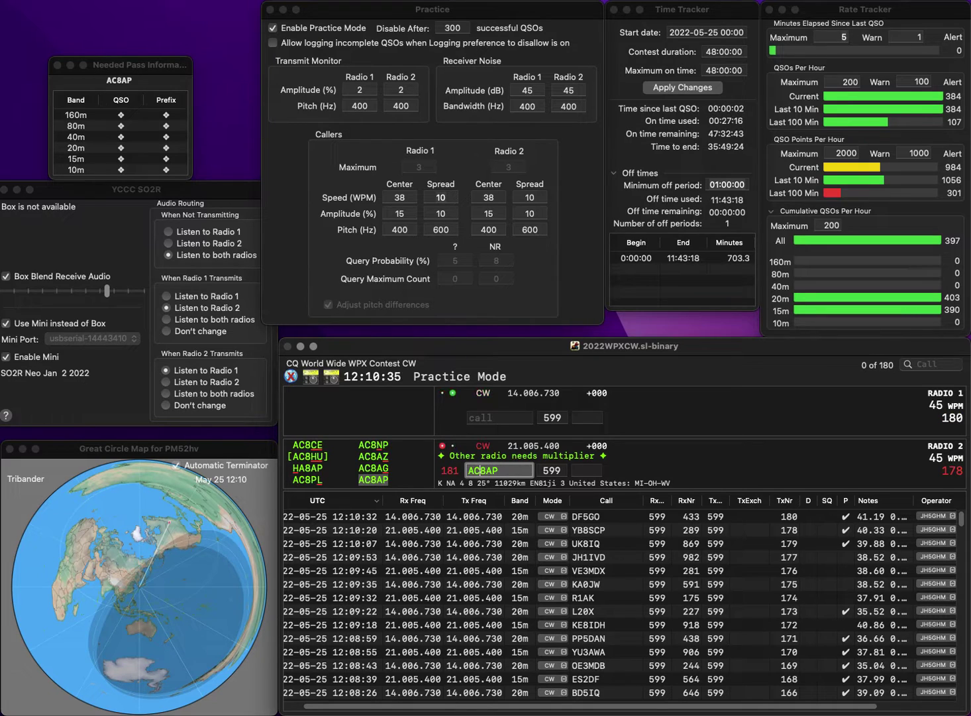
{"action": "type", "text": "JJ3SS"}
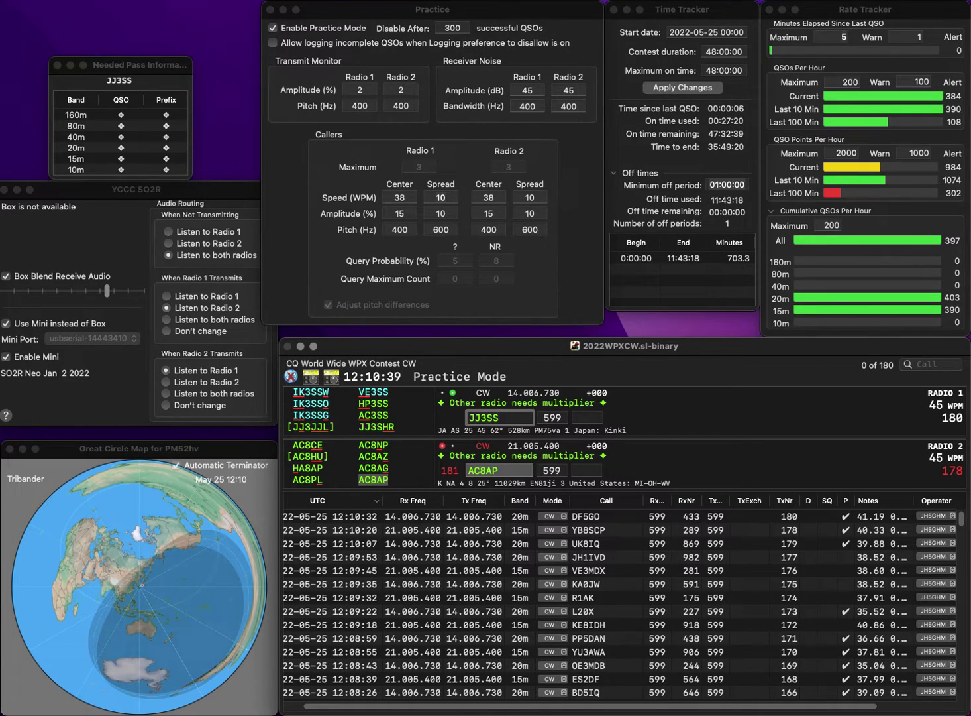
{"action": "key", "text": "BackSpace"}
{"action": "type", "text": "HR"}
{"action": "key", "text": "Return"}
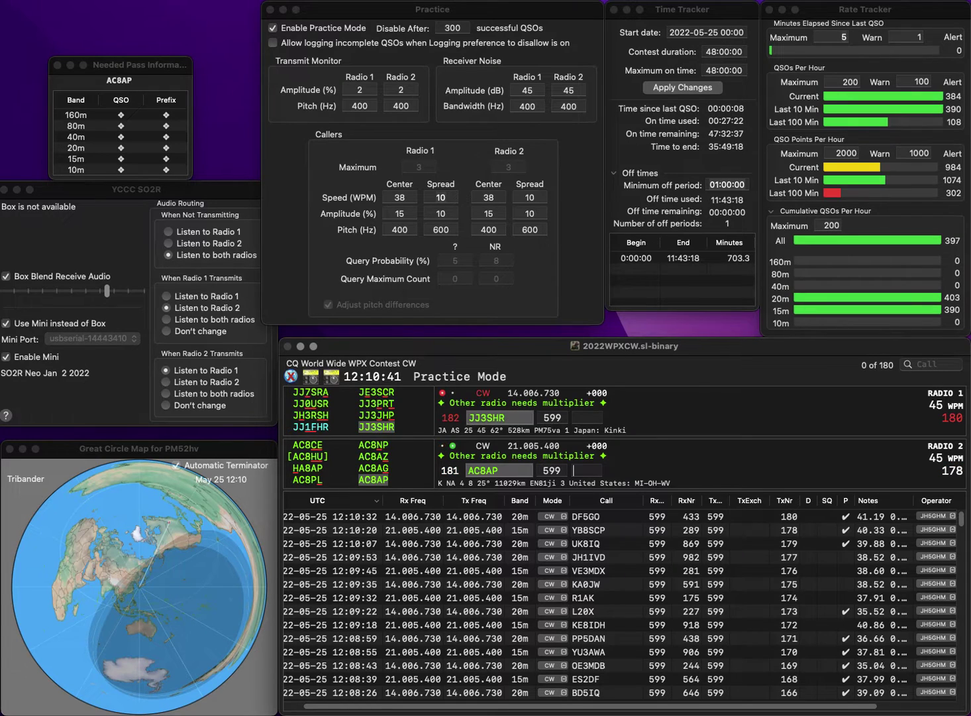
- Log AC8AP with exchange 361 and JJ3SHR with 325
{"action": "type", "text": "361"}
{"action": "key", "text": "Return"}
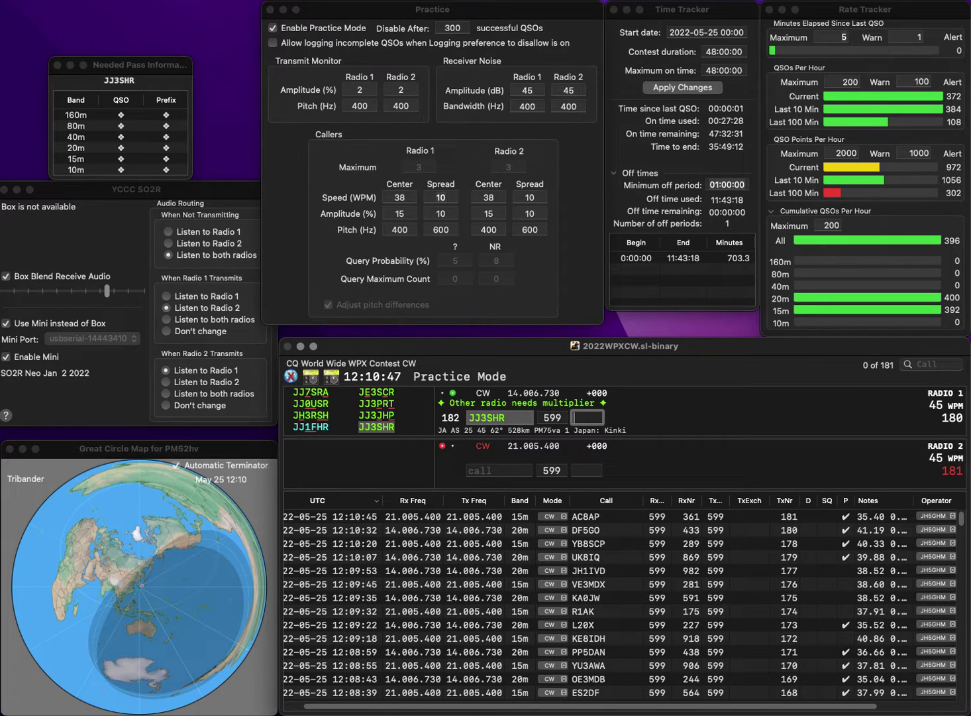
{"action": "type", "text": "325"}
{"action": "key", "text": "Return"}
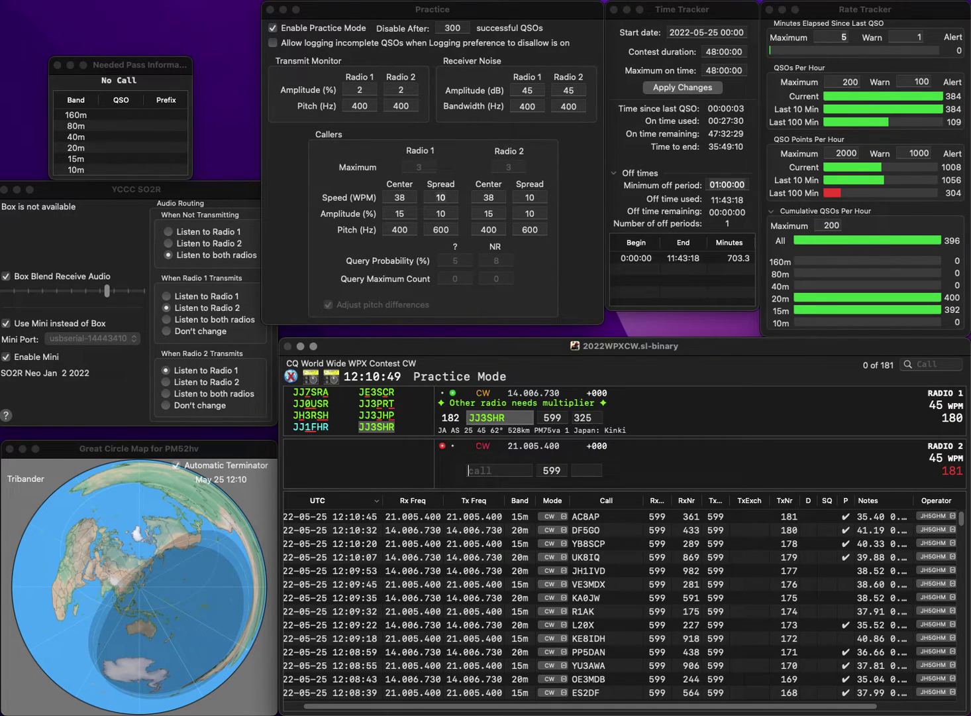
- Send LY4K on Radio 2, correcting it from LH4K, and clear Radio 1's partial 8UOF
{"action": "type", "text": "L"}
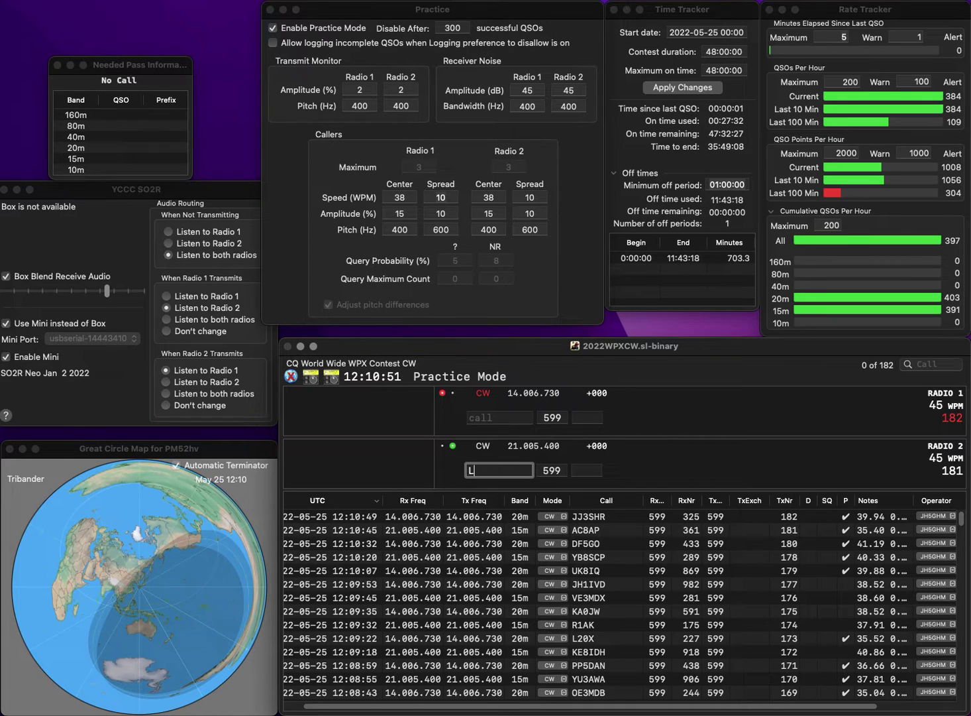
{"action": "type", "text": "H4K"}
{"action": "key", "text": "Return"}
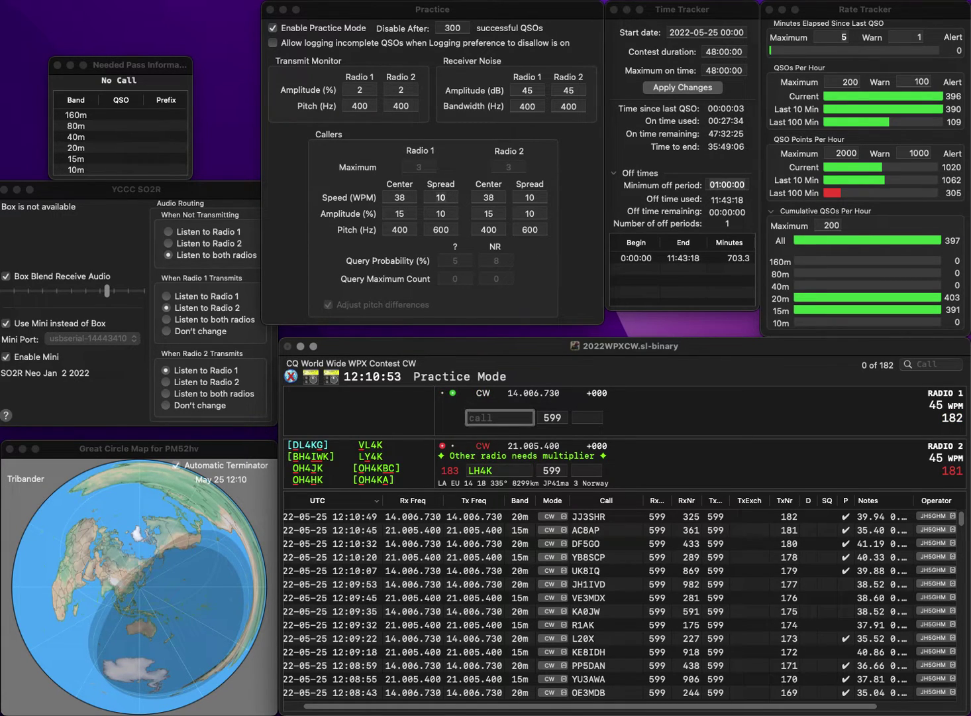
{"action": "type", "text": "8UOF"}
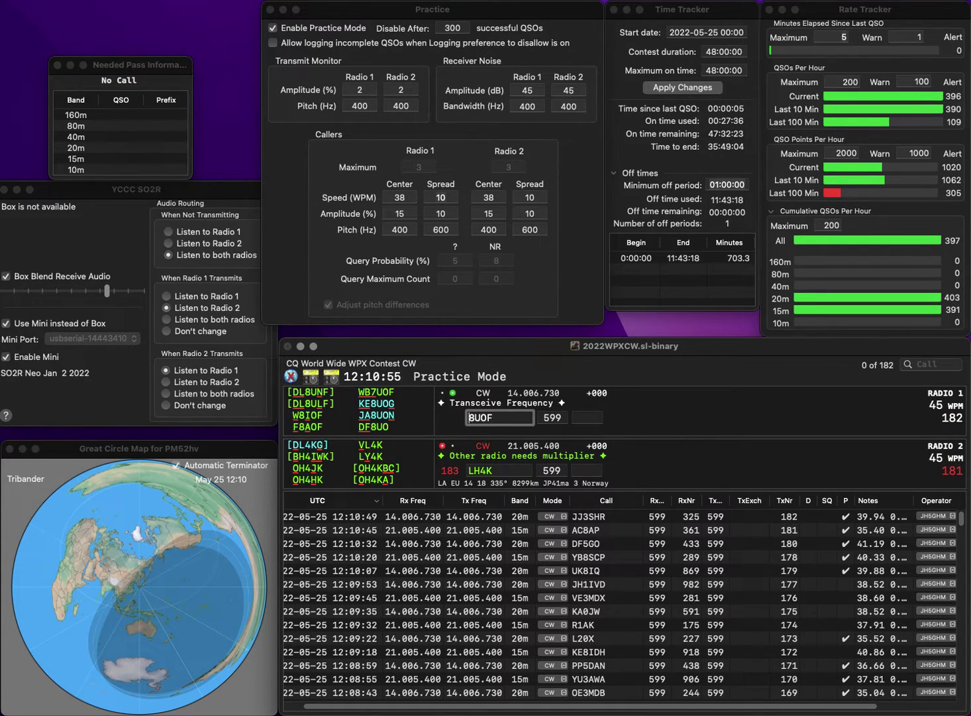
{"action": "key", "text": "Return"}
{"action": "type", "text": "L"}
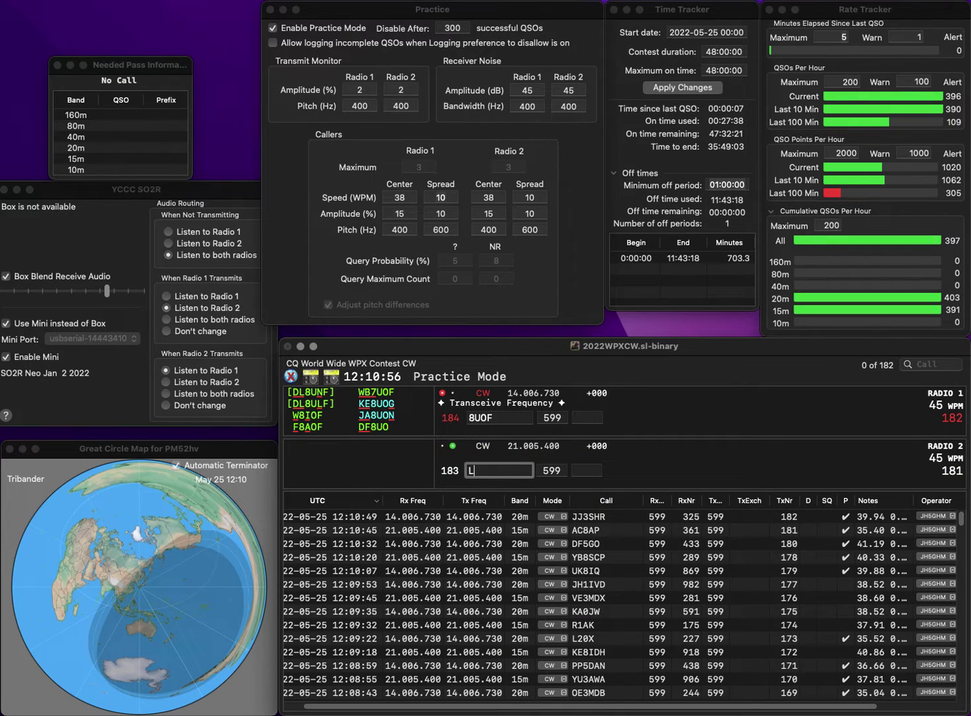
{"action": "type", "text": "Y4K"}
{"action": "key", "text": "Return"}
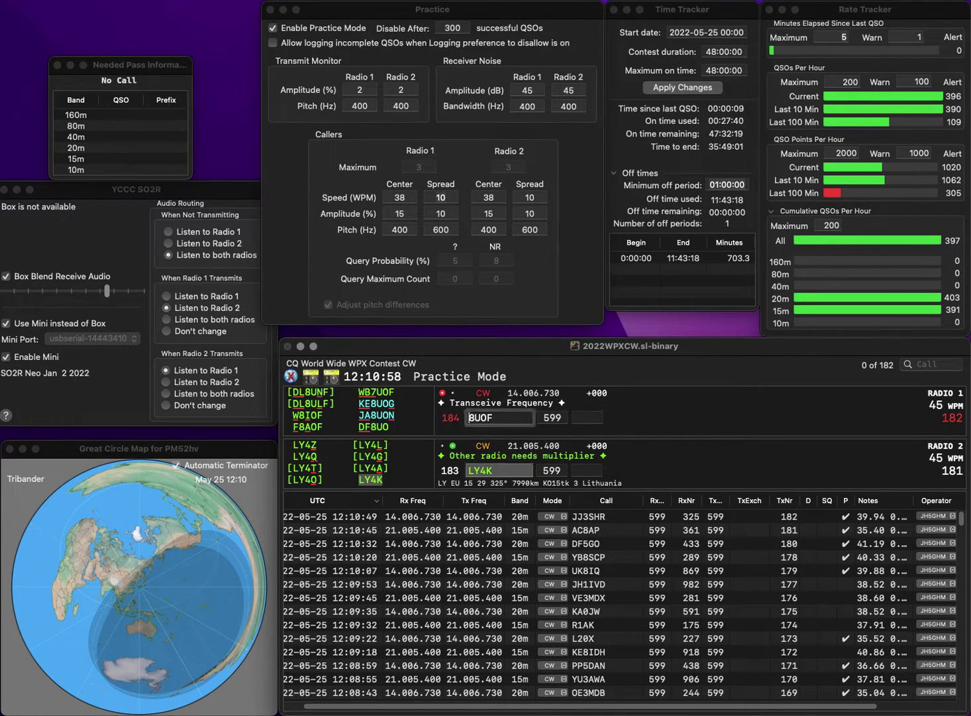
{"action": "key", "text": "Escape"}
{"action": "type", "text": "W"}
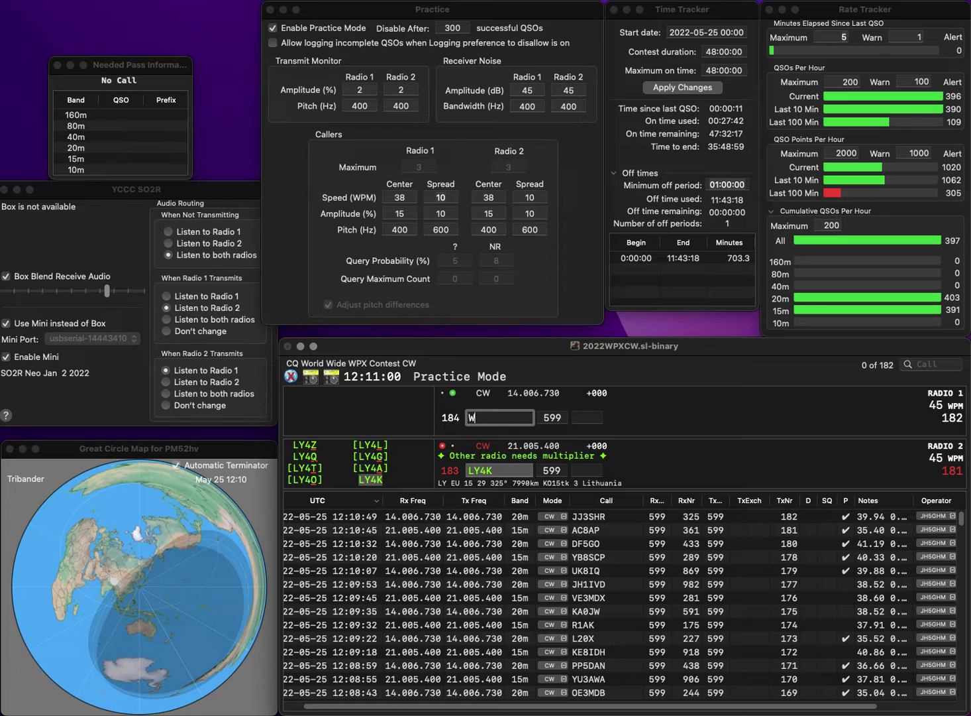
{"action": "type", "text": "B7UOF"}
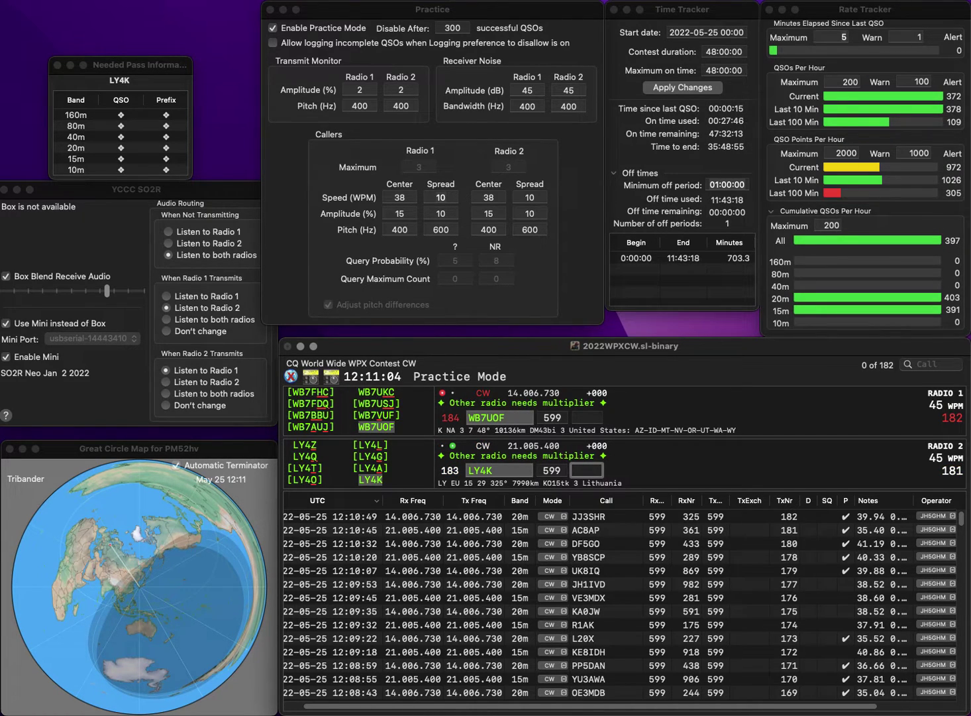
{"action": "key", "text": "Return"}
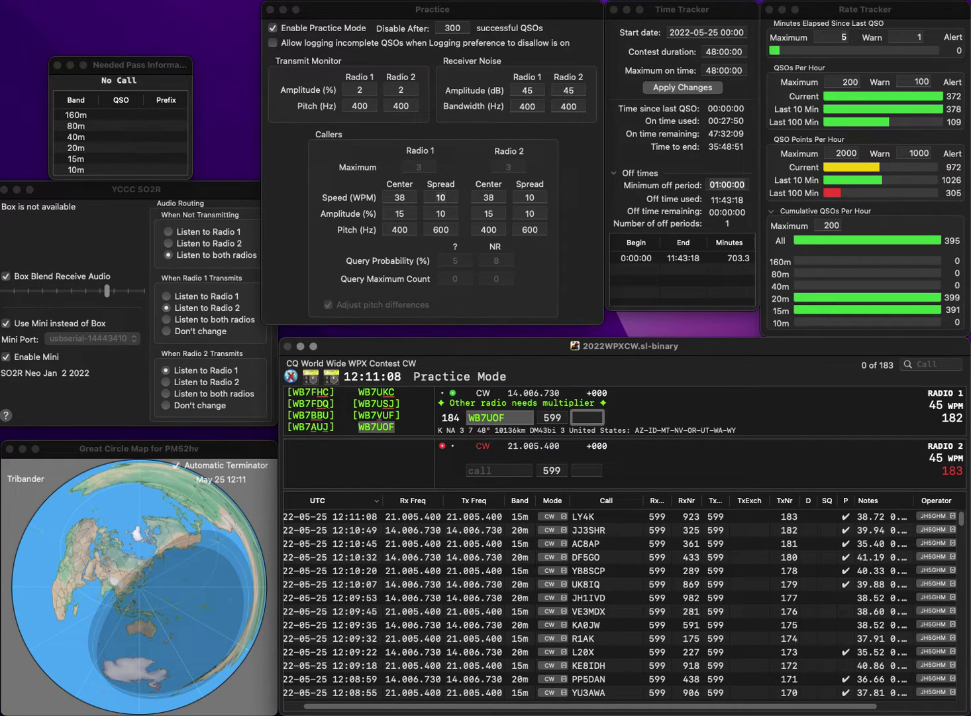
{"action": "type", "text": "323"}
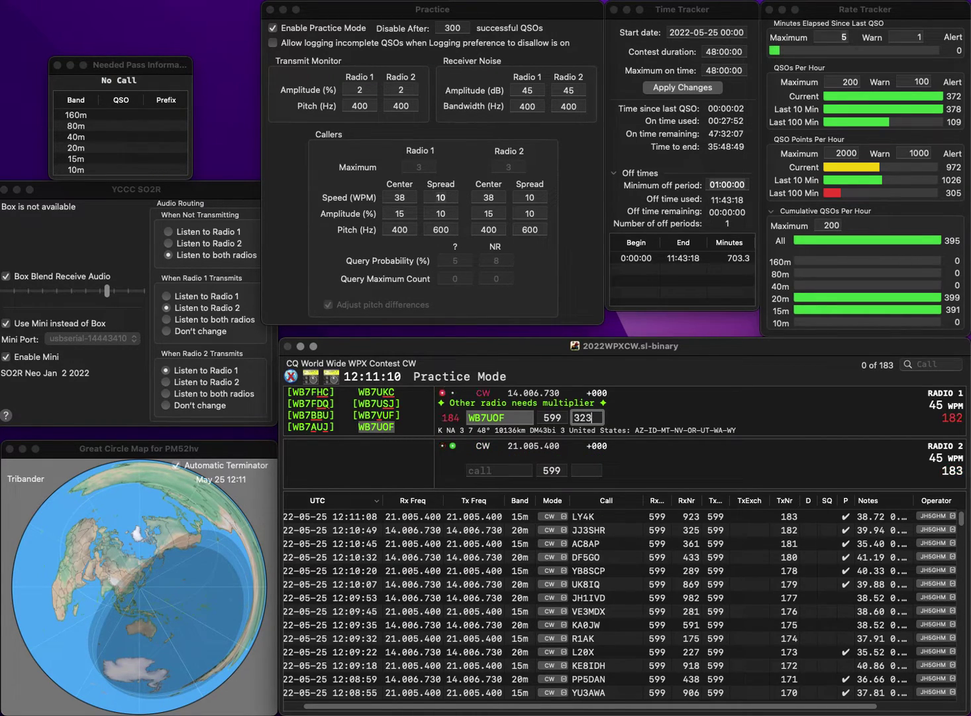
{"action": "key", "text": "BackSpace"}
{"action": "key", "text": "BackSpace"}
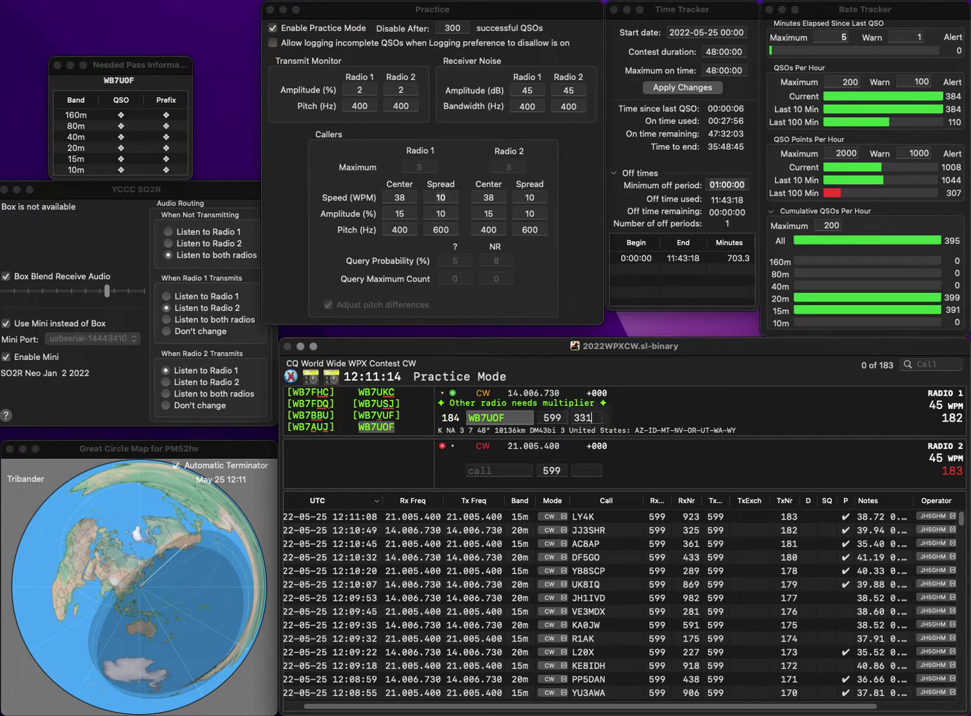
{"action": "key", "text": "Return"}
{"action": "type", "text": "DJ"}
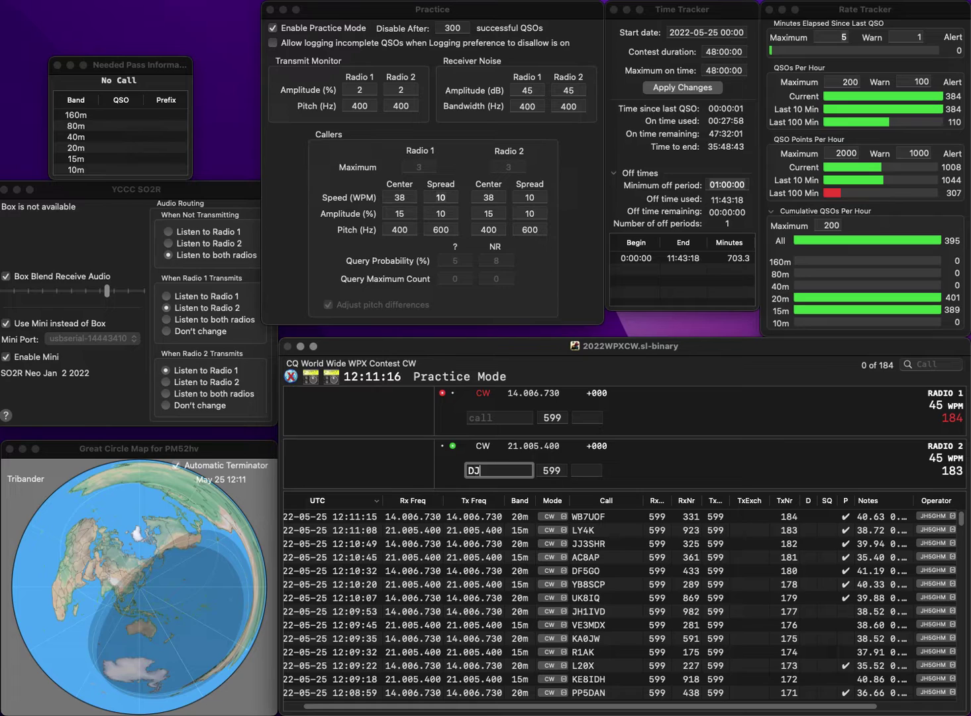
{"action": "type", "text": "6XB"}
{"action": "key", "text": "Return"}
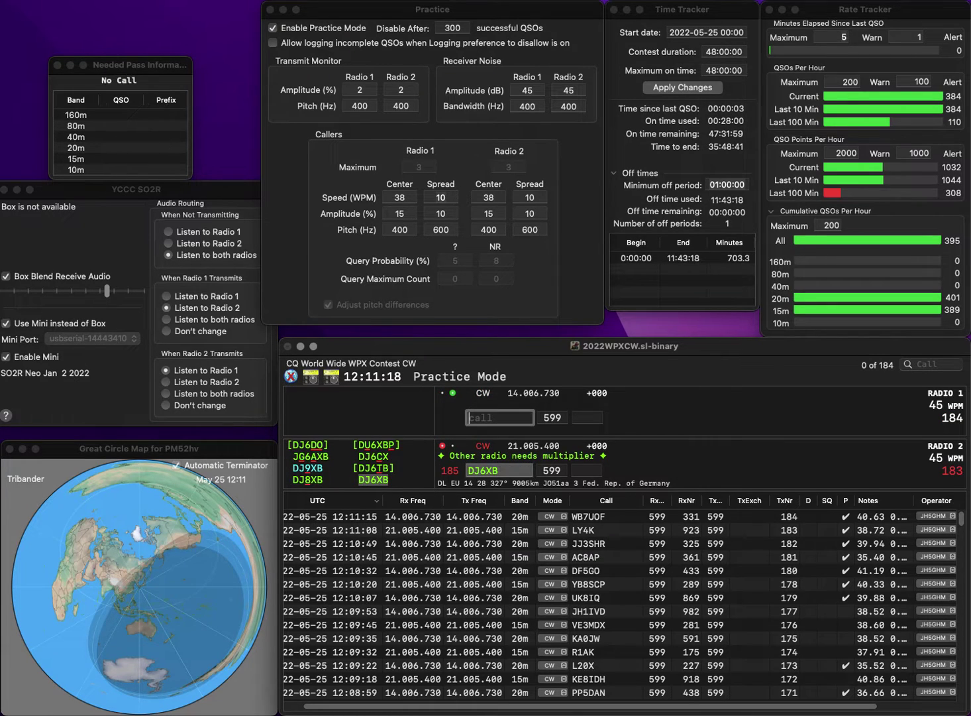
{"action": "key", "text": "Return"}
{"action": "key", "text": "space"}
{"action": "key", "text": "grave"}
{"action": "key", "text": "space"}
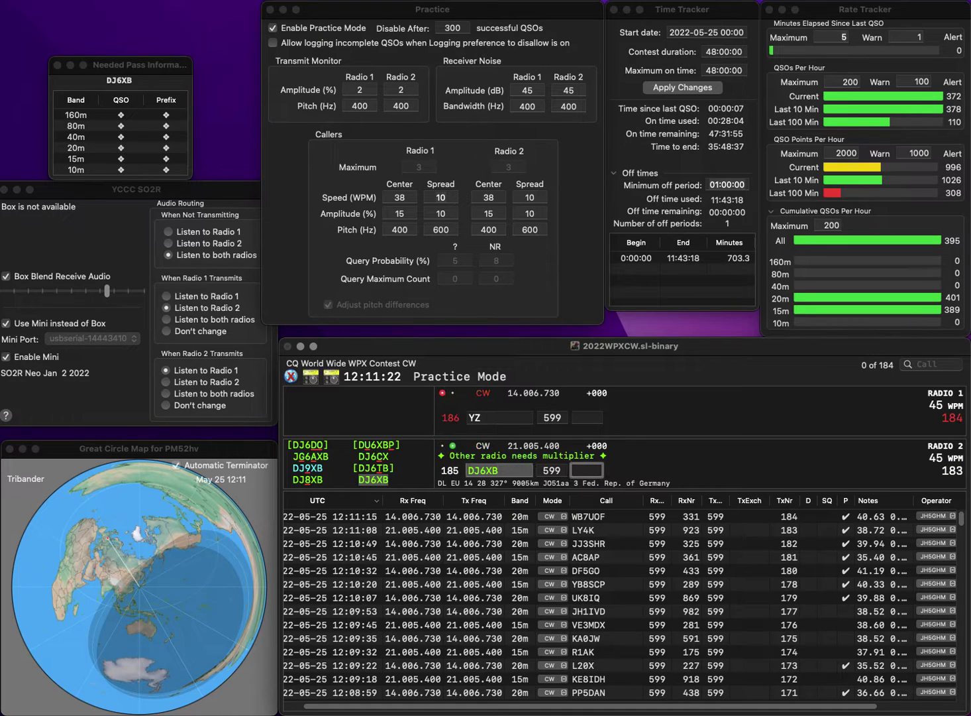
{"action": "type", "text": "125"}
{"action": "key", "text": "Return"}
{"action": "type", "text": "WB"}
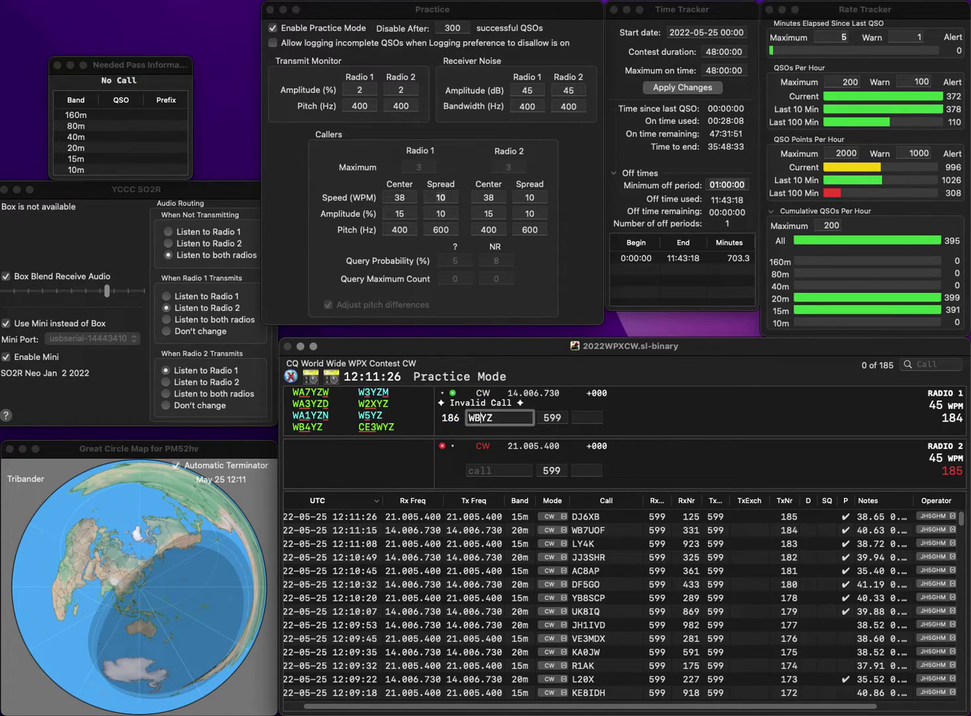
{"action": "type", "text": "4"}
{"action": "key", "text": "Return"}
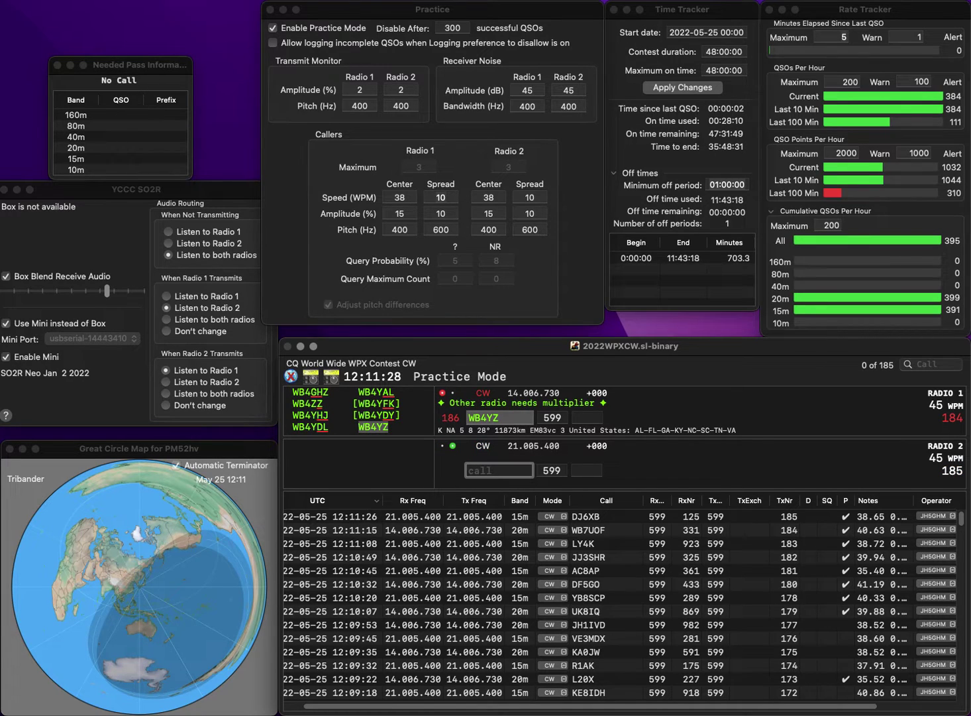
{"action": "type", "text": "LU8DZJ"}
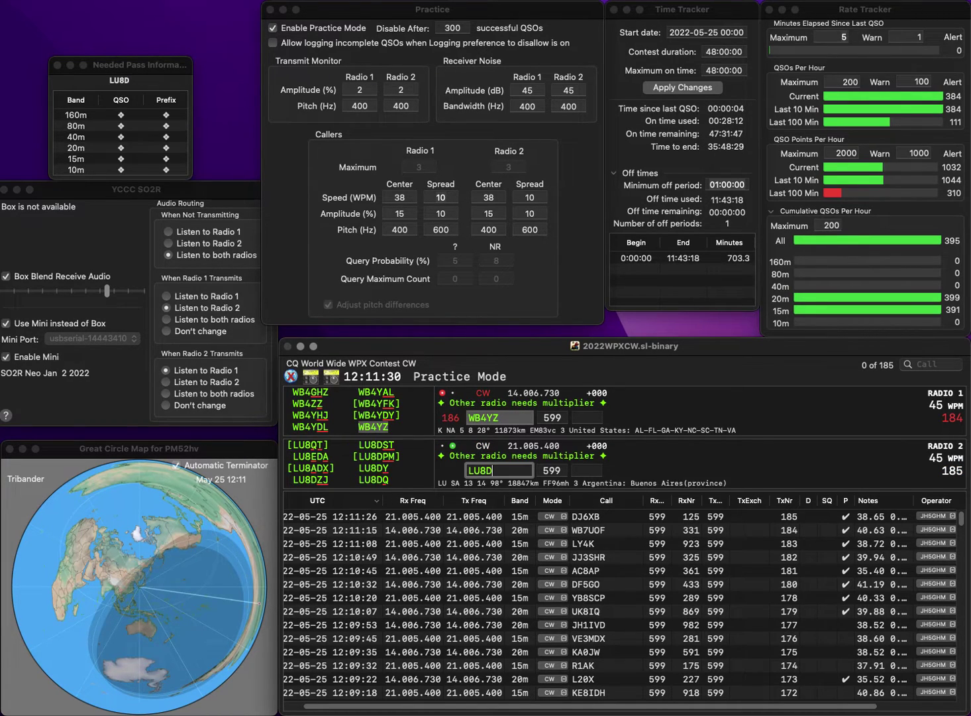
{"action": "key", "text": "space"}
{"action": "key", "text": "Return"}
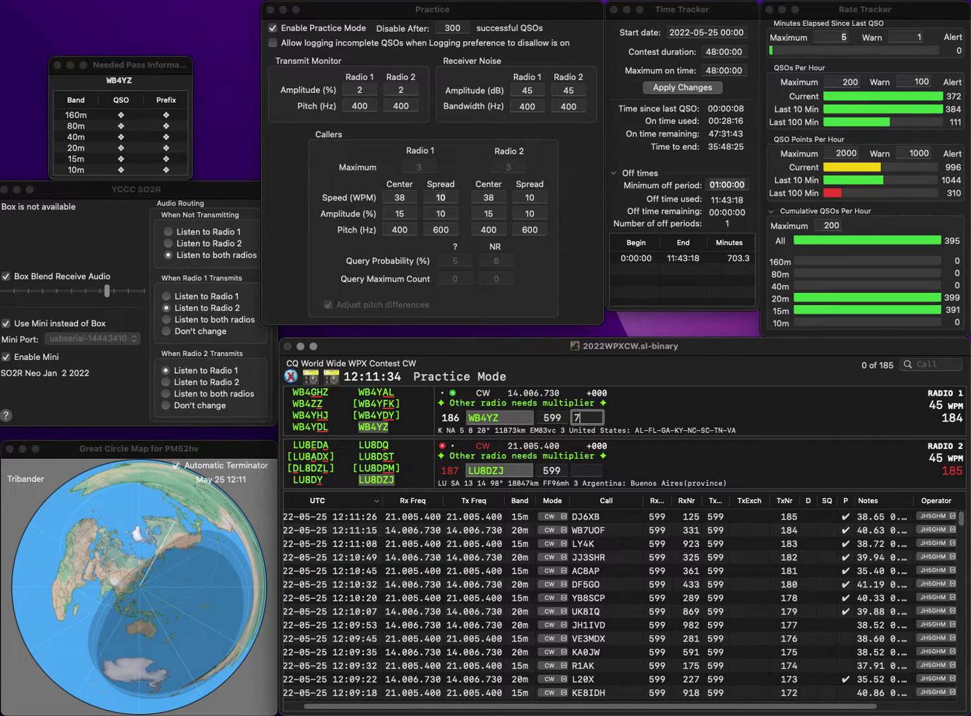
{"action": "key", "text": "Return"}
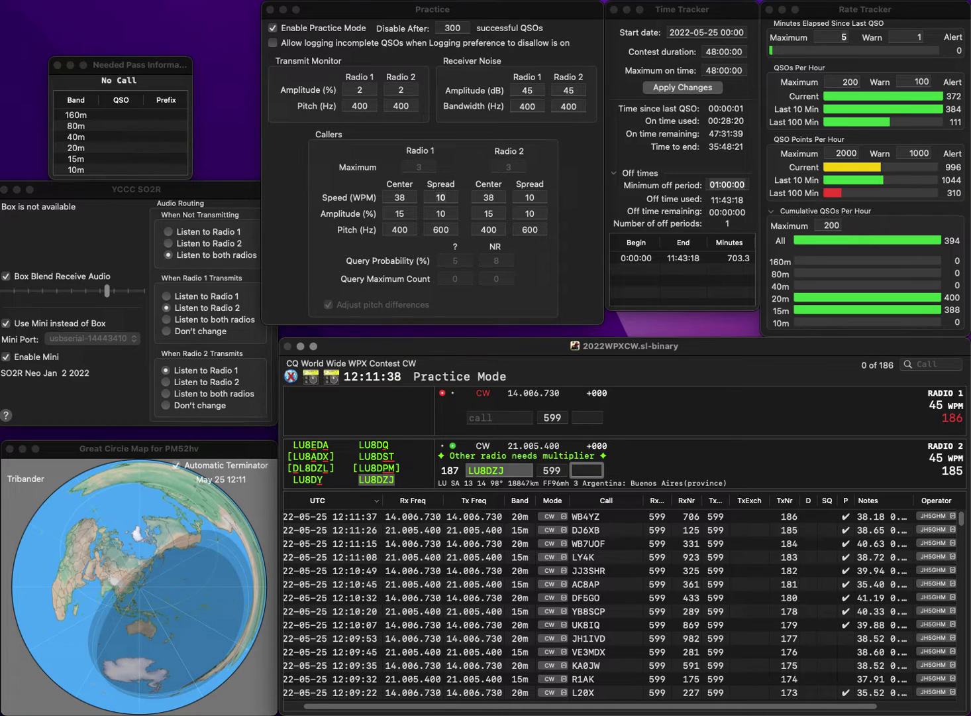
- Log LU8DZJ on 15m with received number 399, then send serial 188 to WA2AAN
{"action": "type", "text": "399"}
{"action": "key", "text": "Return"}
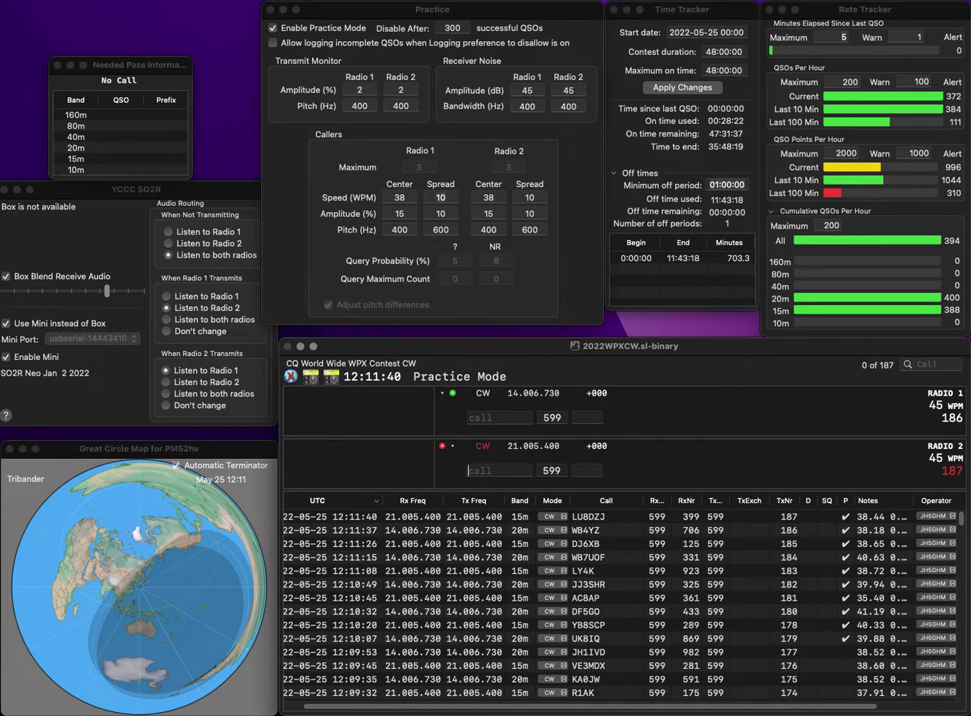
{"action": "type", "text": "WA2AAN"}
{"action": "key", "text": "Return"}
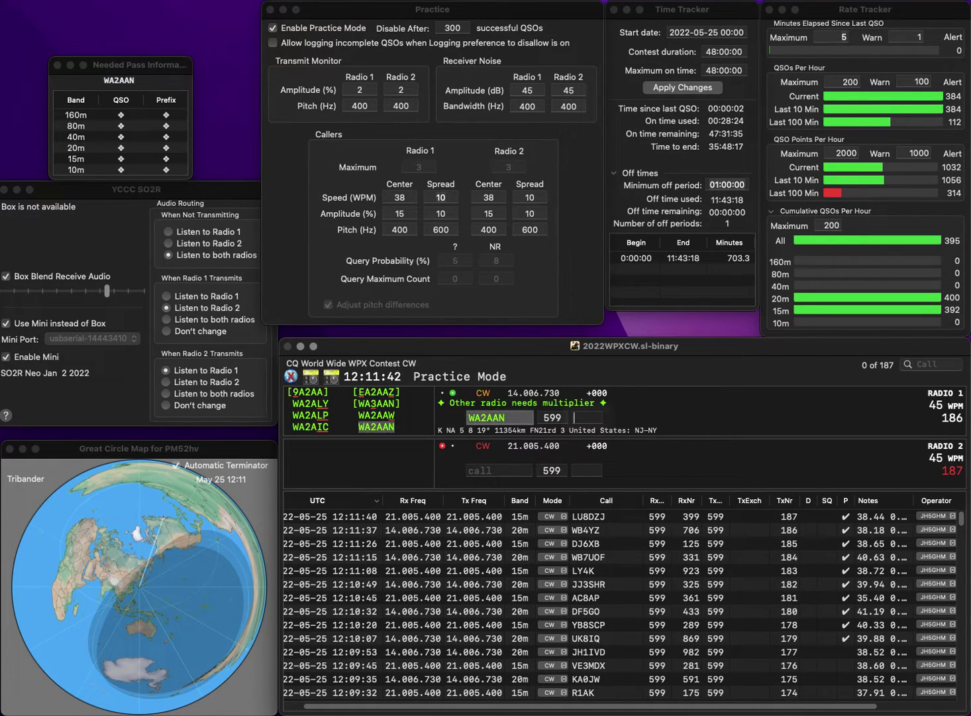
{"action": "type", "text": "W7STV"}
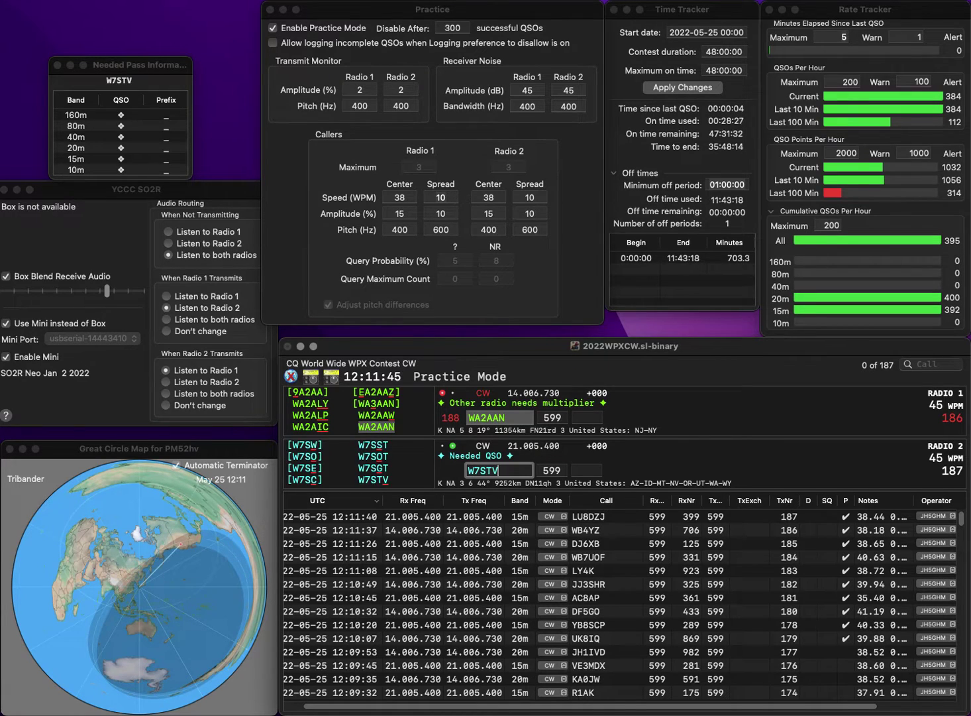
{"action": "key", "text": "Return"}
{"action": "key", "text": "space"}
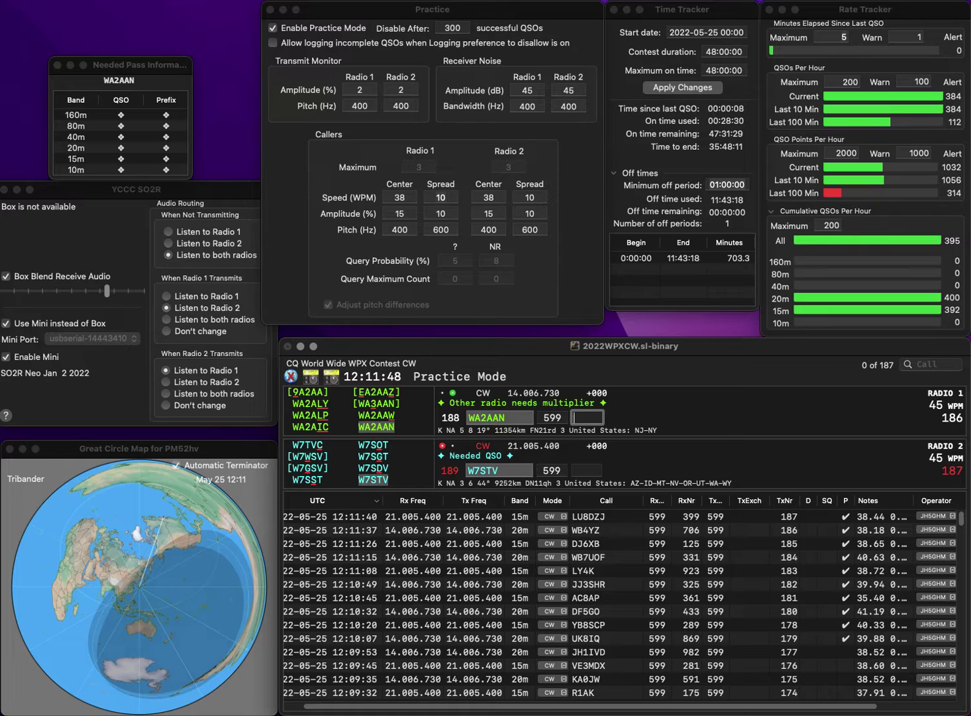
{"action": "type", "text": "6"}
{"action": "key", "text": "Return"}
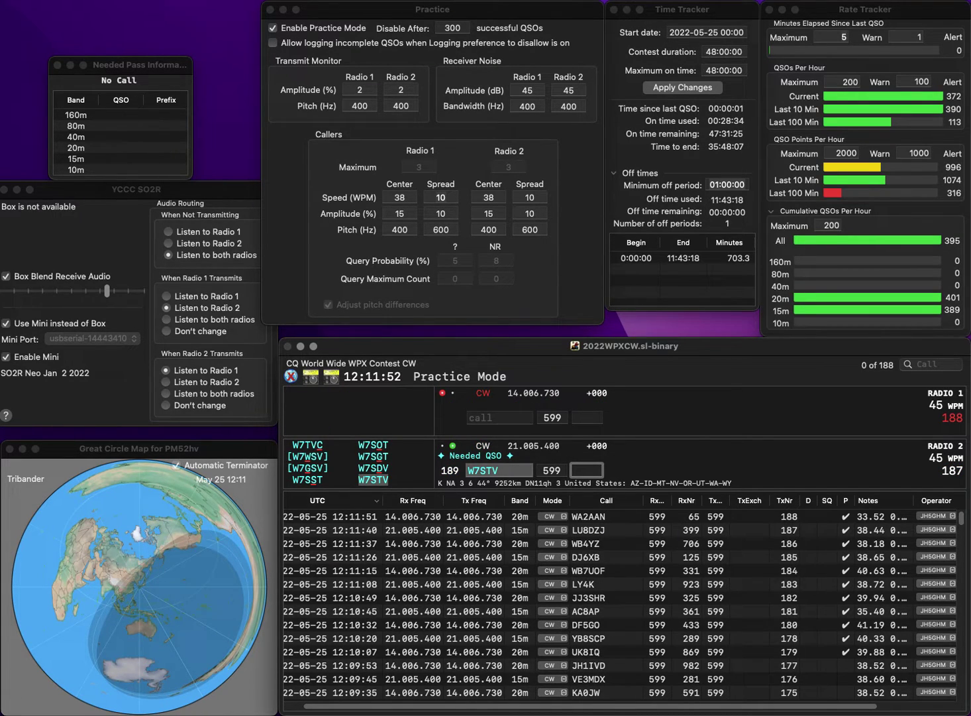
{"action": "type", "text": "14"}
{"action": "key", "text": "Return"}
{"action": "type", "text": "J"}
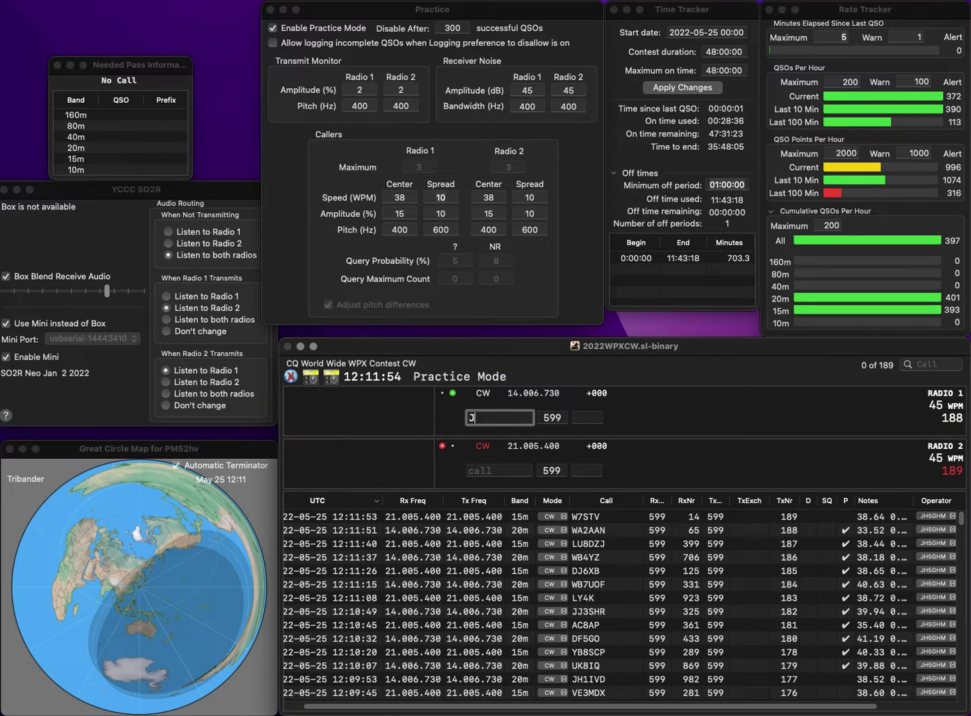
{"action": "type", "text": "R1UTI"}
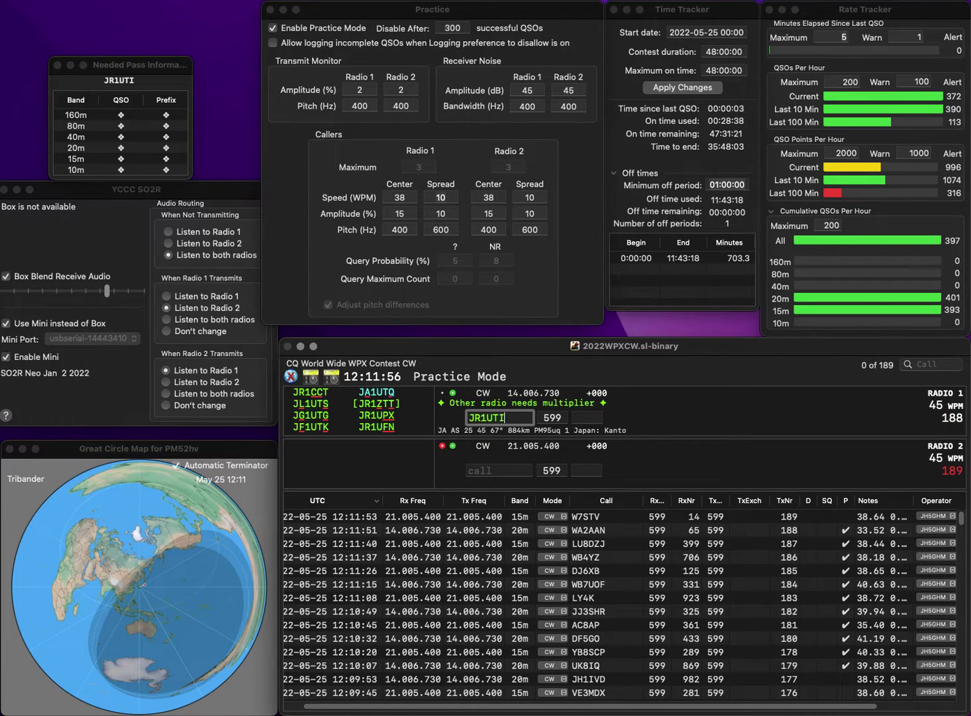
{"action": "key", "text": "Return"}
{"action": "type", "text": "DL2"}
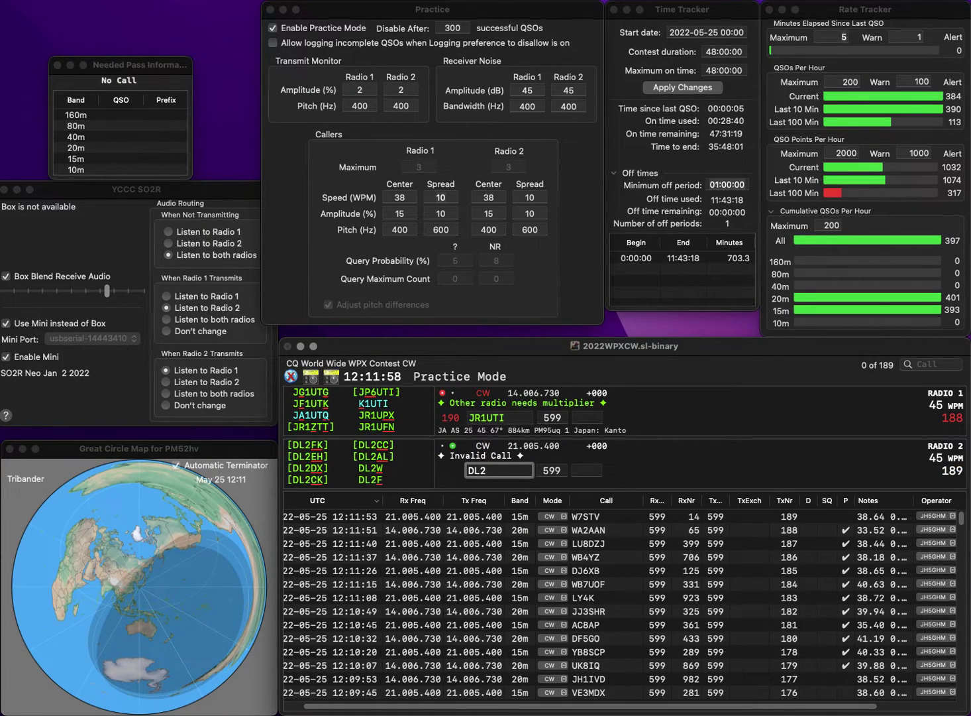
{"action": "type", "text": "KBX"}
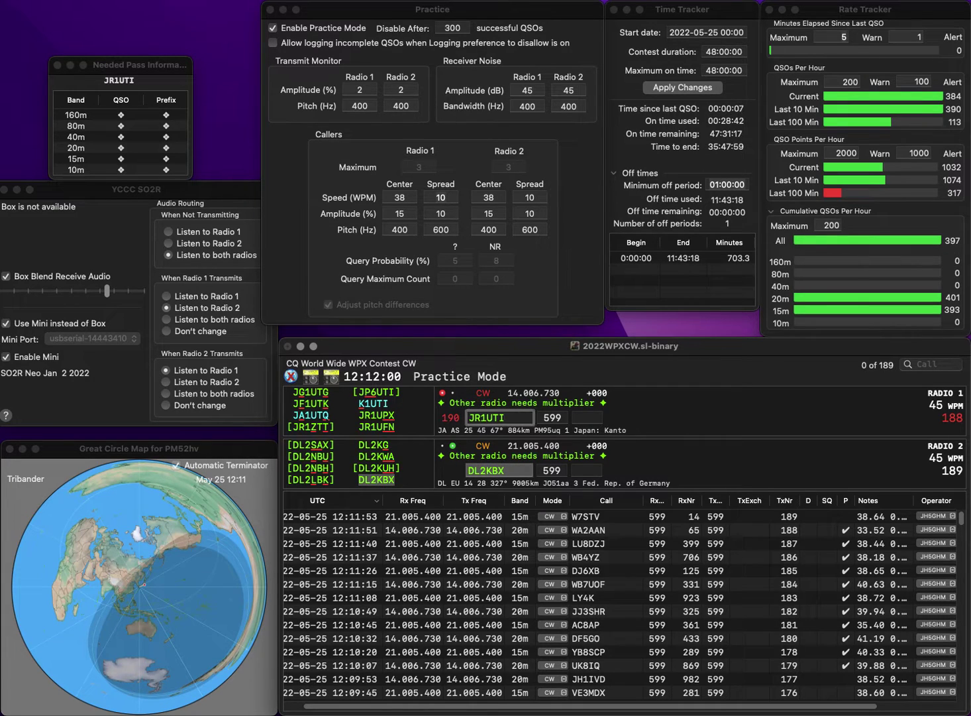
{"action": "key", "text": "Return"}
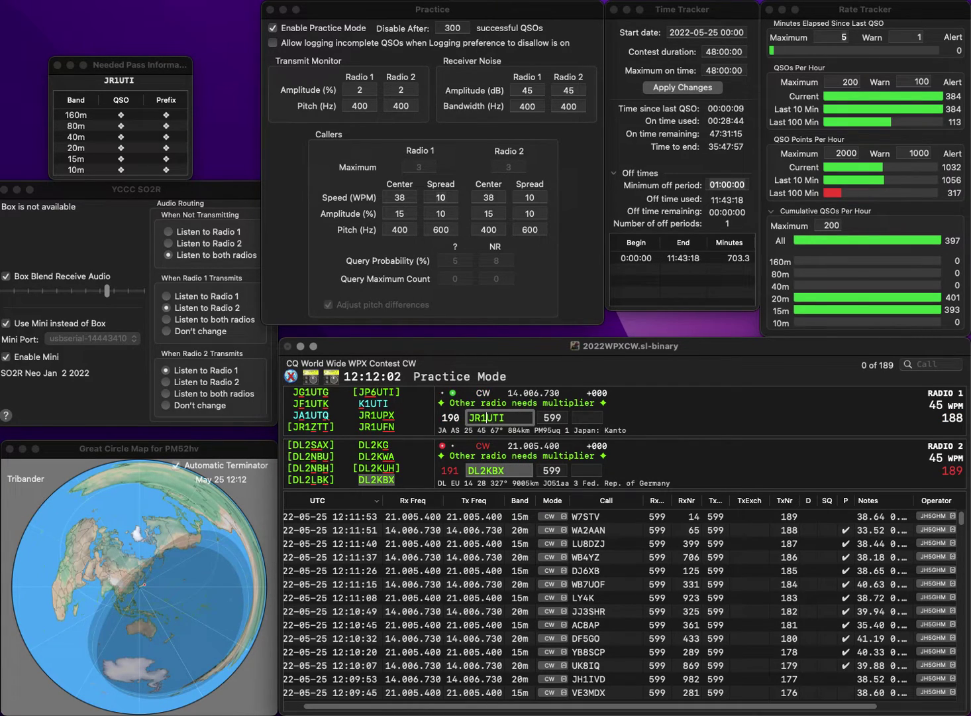
{"action": "key", "text": "BackSpace"}
{"action": "type", "text": "L"}
{"action": "key", "text": "Right"}
{"action": "key", "text": "Right"}
{"action": "key", "text": "Right"}
{"action": "key", "text": "Right"}
{"action": "key", "text": "BackSpace"}
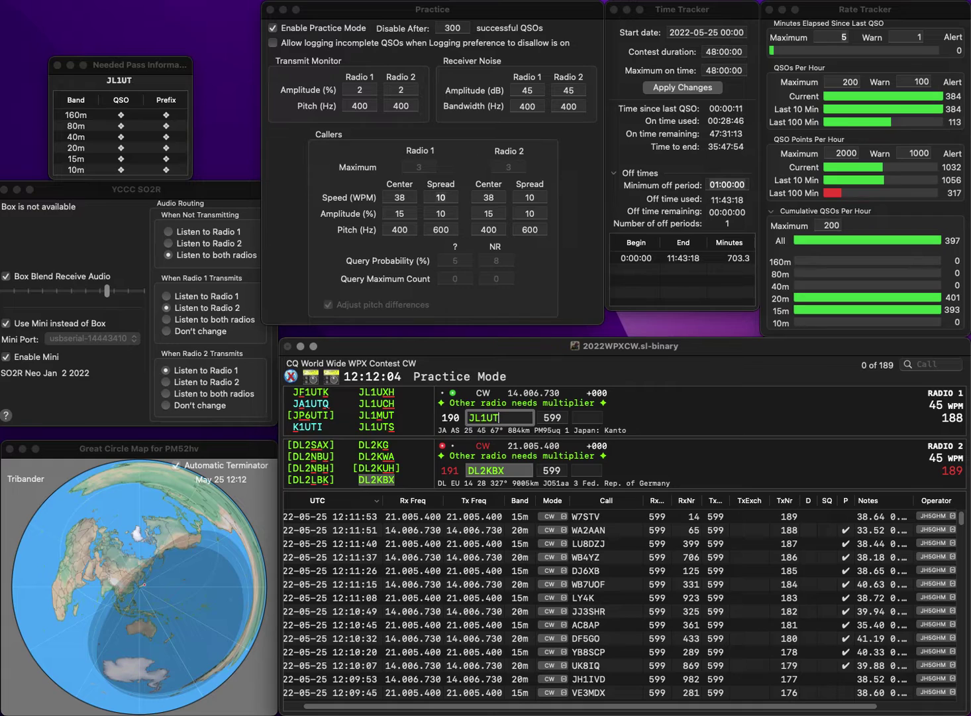
{"action": "type", "text": "S"}
{"action": "key", "text": "Return"}
- Log DL2KBX with received number 273 and JL1UTS with received number 459
{"action": "key", "text": "space"}
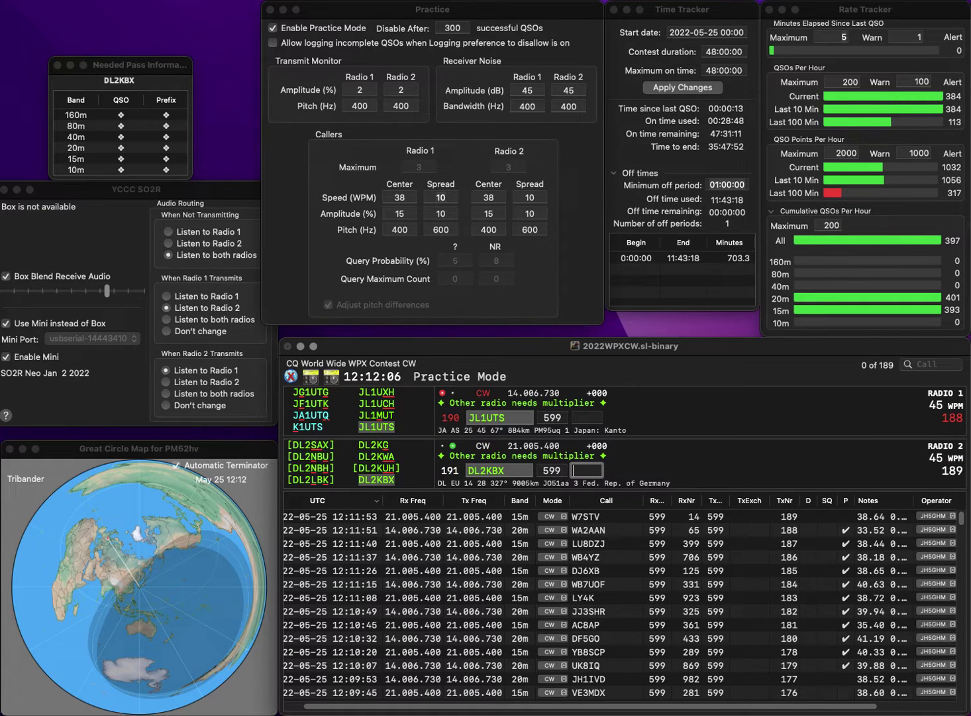
{"action": "type", "text": "27"}
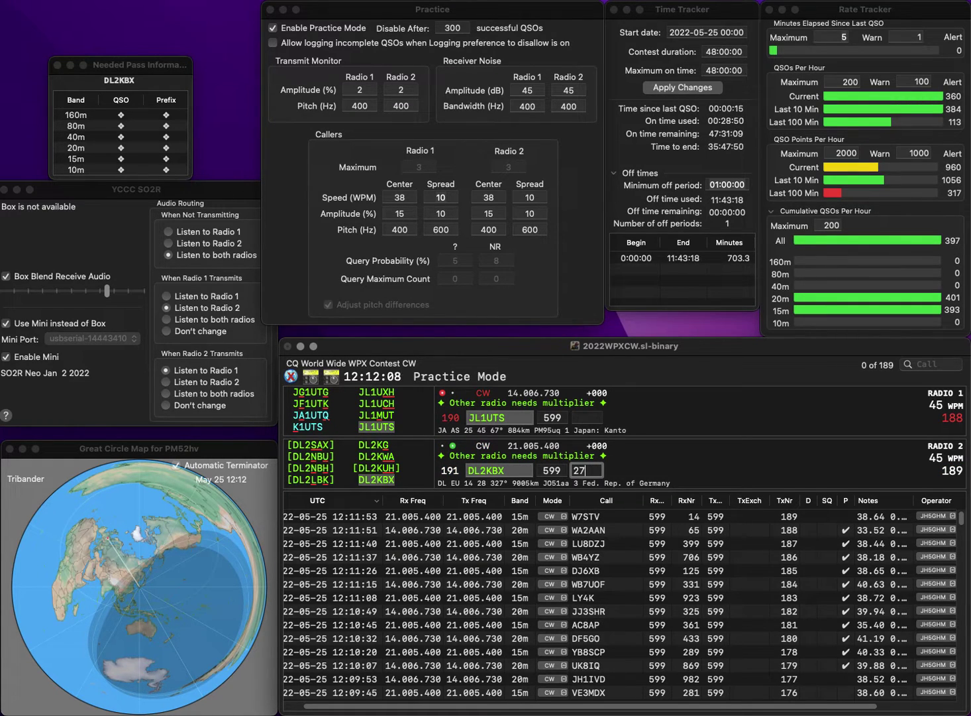
{"action": "type", "text": "3"}
{"action": "key", "text": "Tab"}
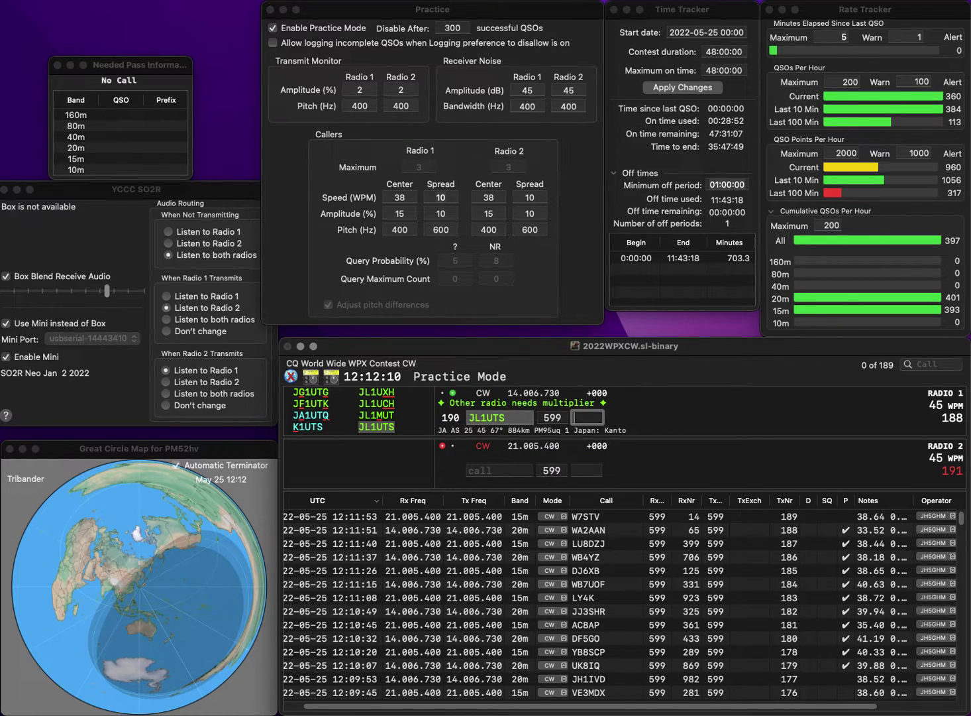
{"action": "type", "text": "4"}
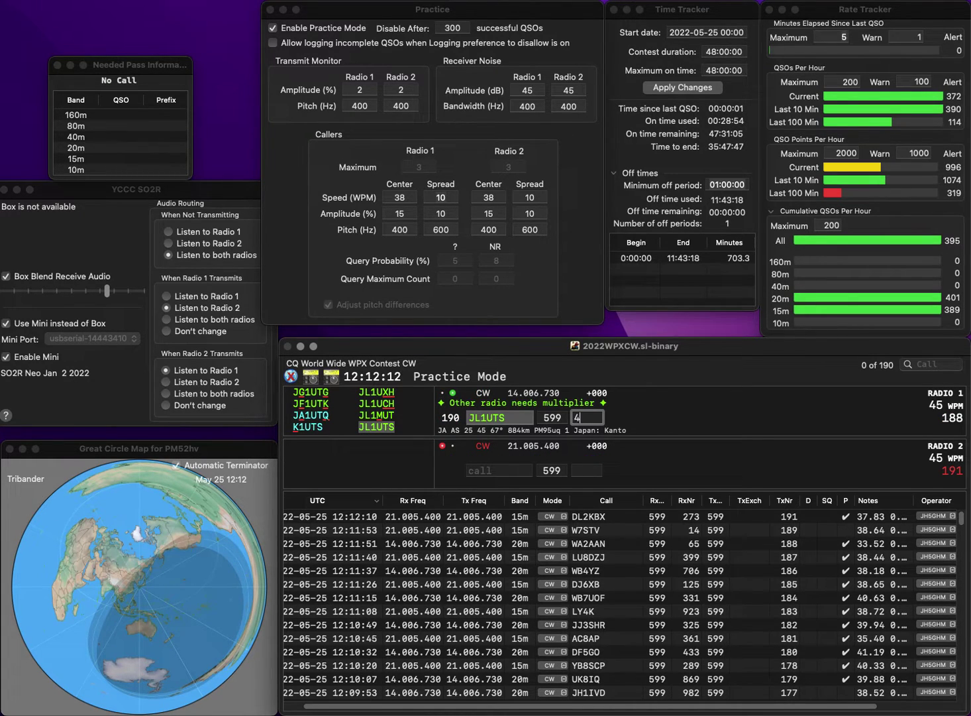
{"action": "type", "text": "59"}
{"action": "key", "text": "Return"}
{"action": "type", "text": "PD6Z"}
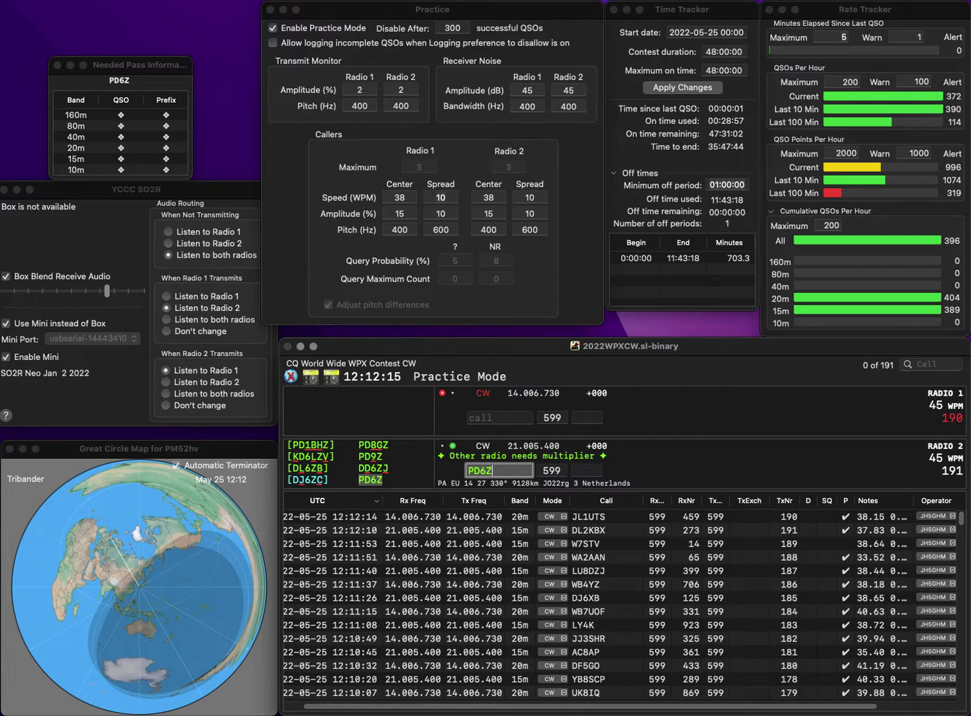
{"action": "key", "text": "Return"}
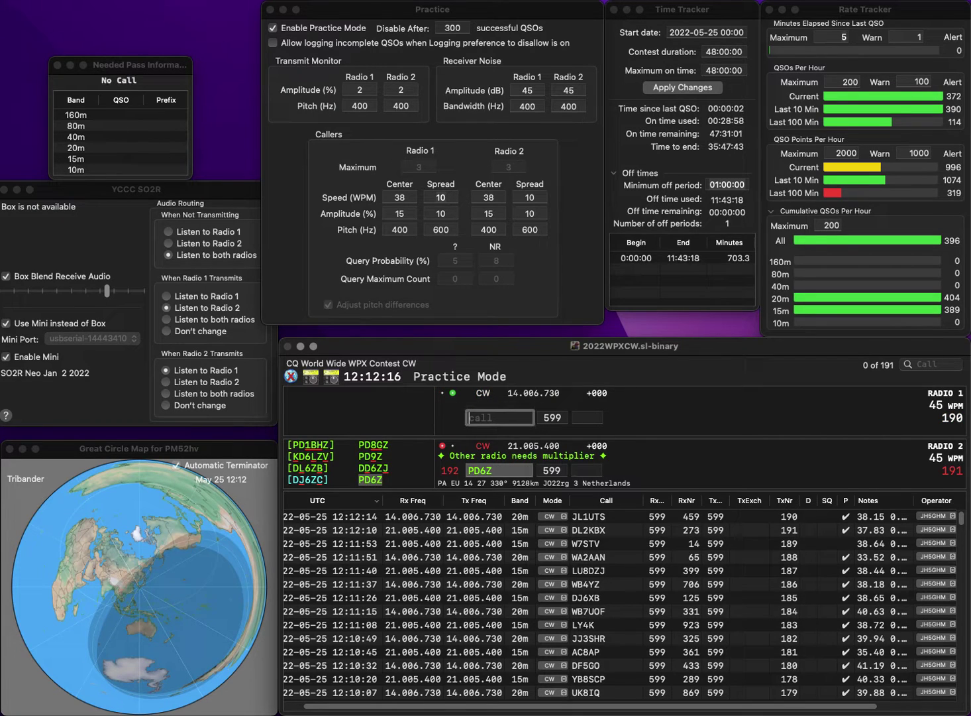
{"action": "type", "text": "JA1YPA"}
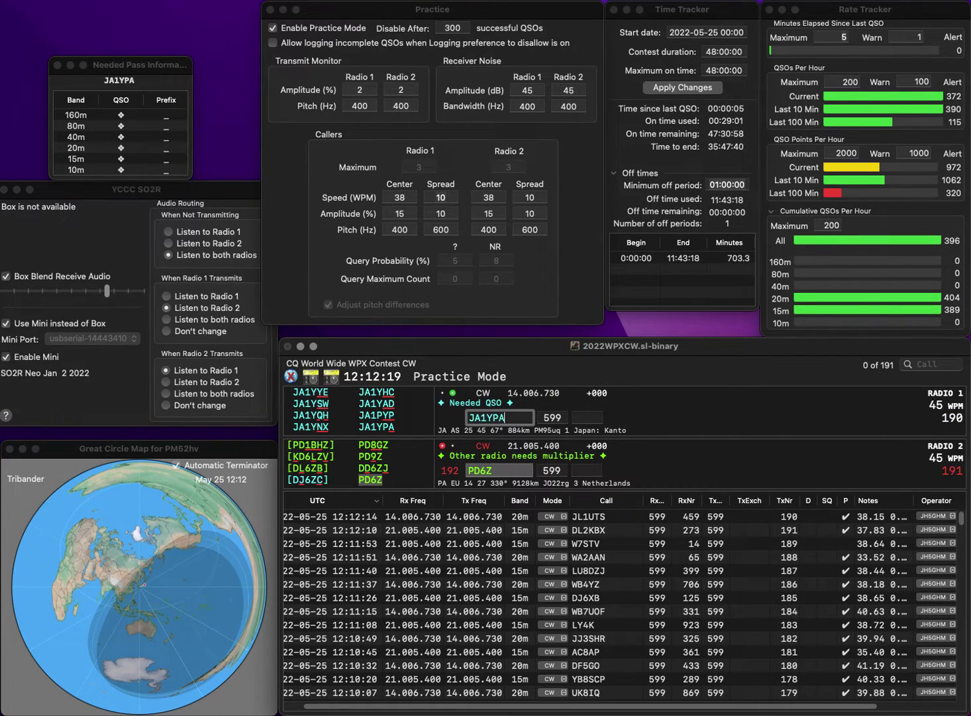
{"action": "key", "text": "Return"}
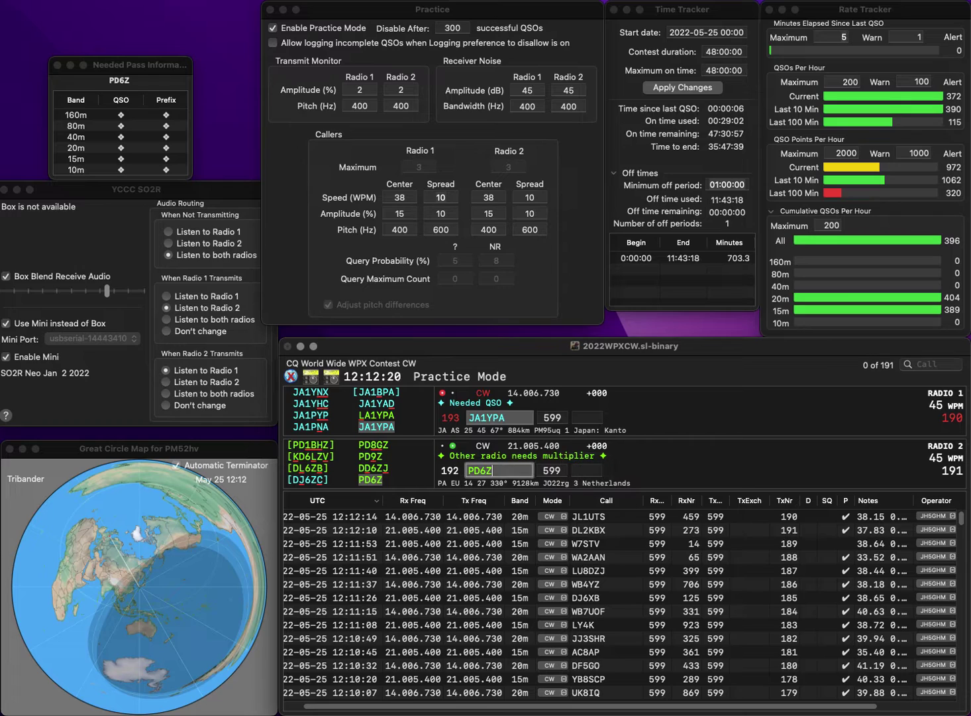
{"action": "type", "text": "3"}
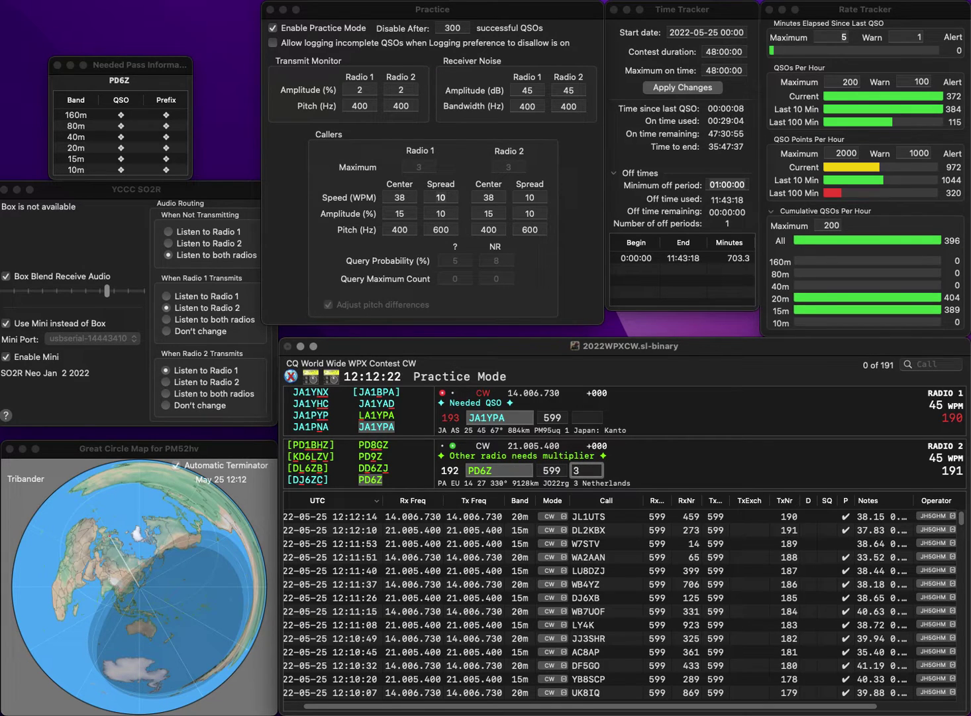
{"action": "type", "text": "04"}
{"action": "key", "text": "Return"}
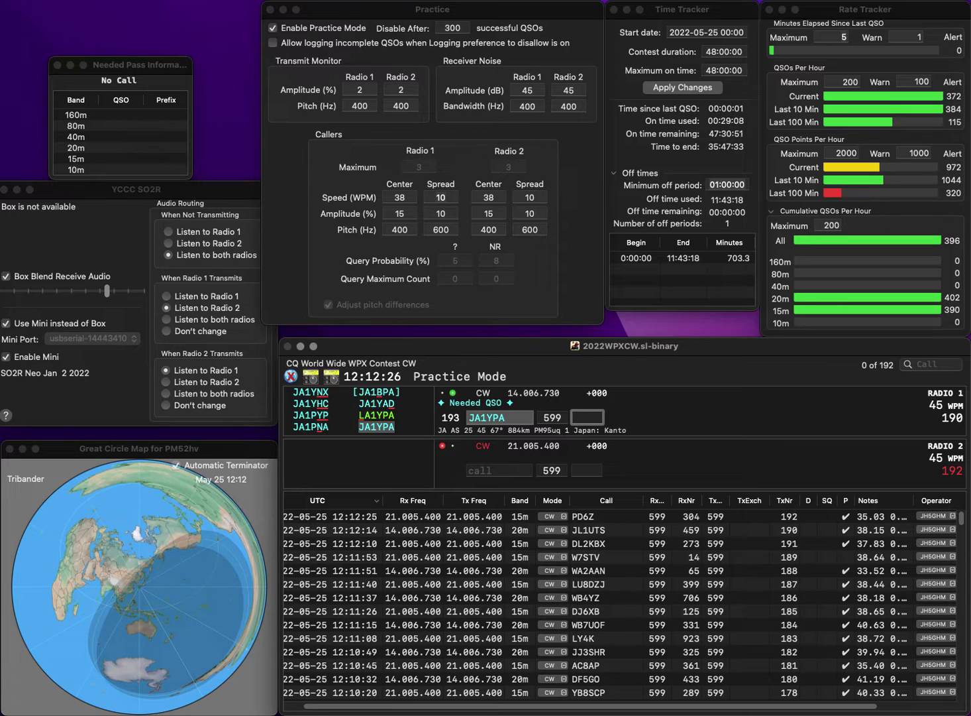
{"action": "type", "text": "709"}
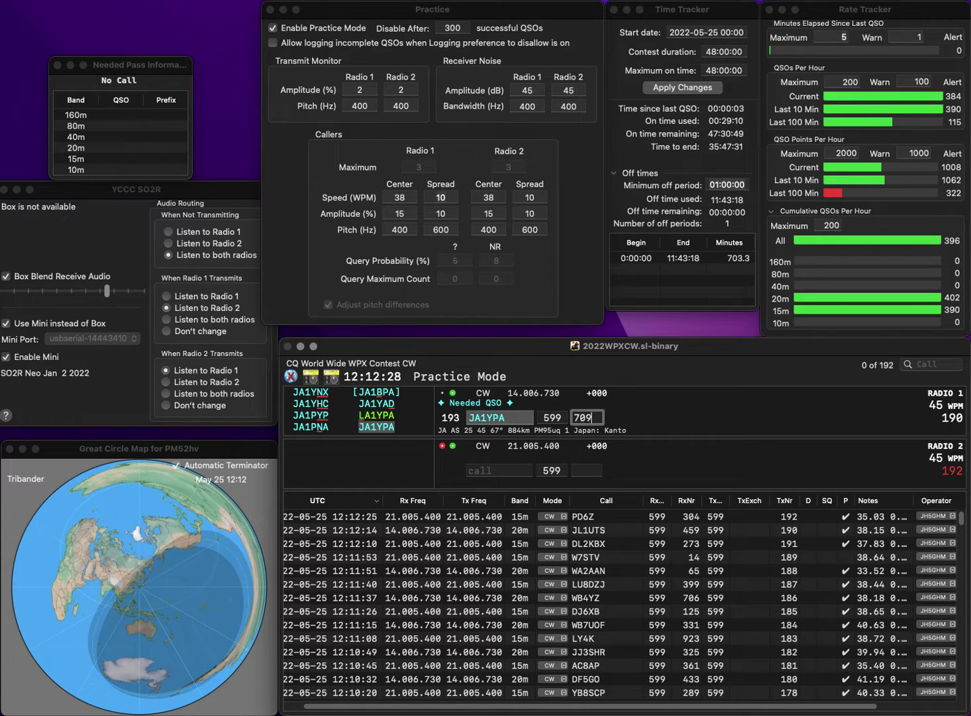
{"action": "key", "text": "Return"}
{"action": "type", "text": "LA"}
{"action": "type", "text": "EA"}
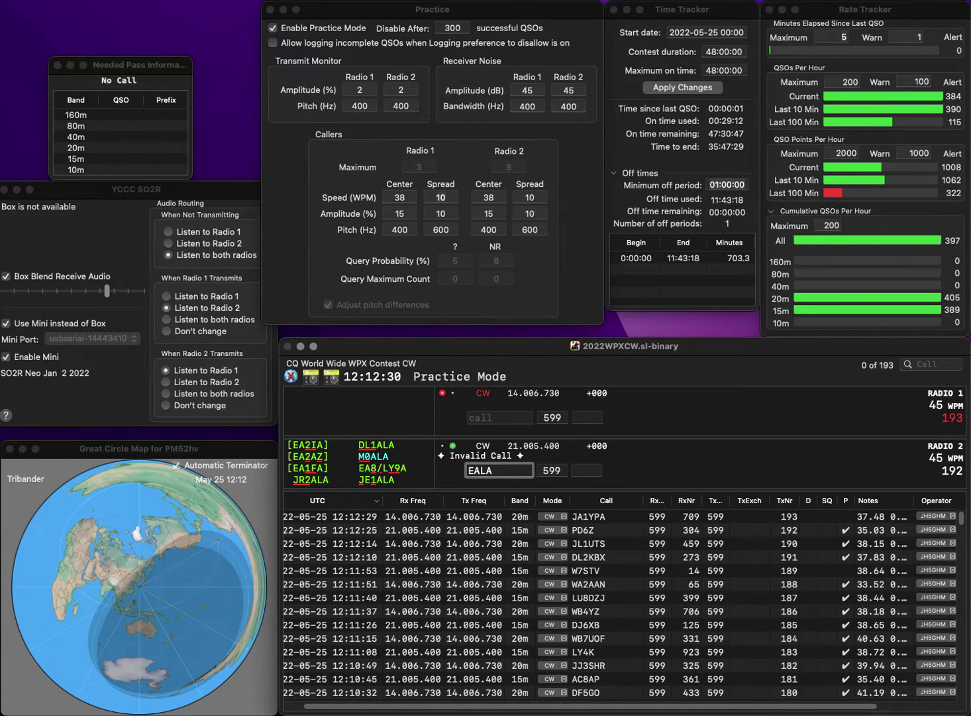
{"action": "type", "text": "8"}
{"action": "key", "text": "Return"}
{"action": "type", "text": "G6"}
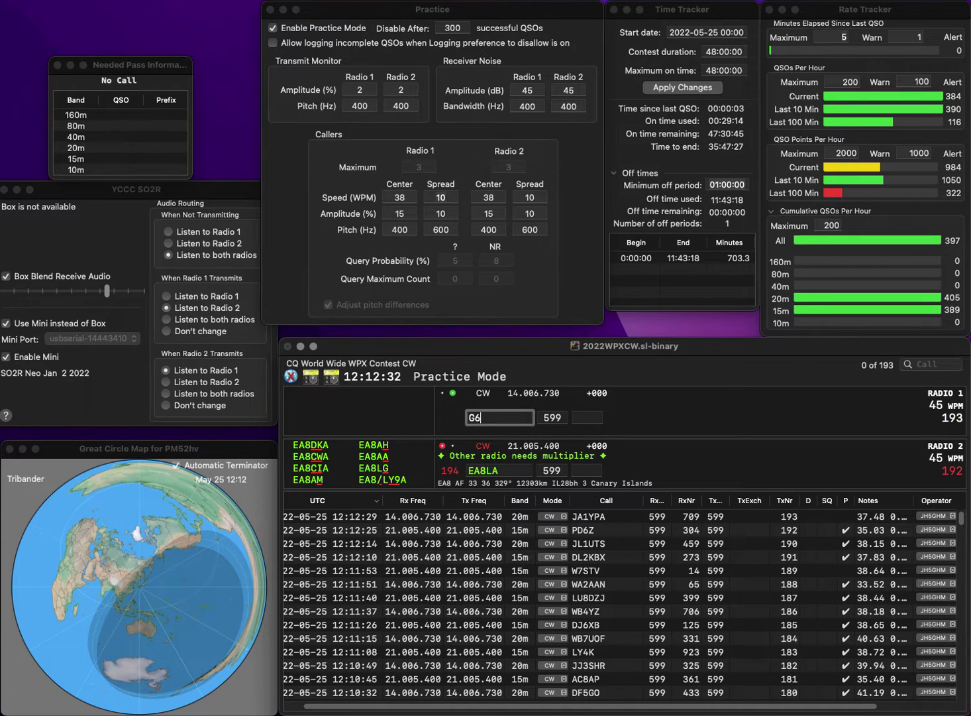
{"action": "type", "text": "M"}
{"action": "key", "text": "Return"}
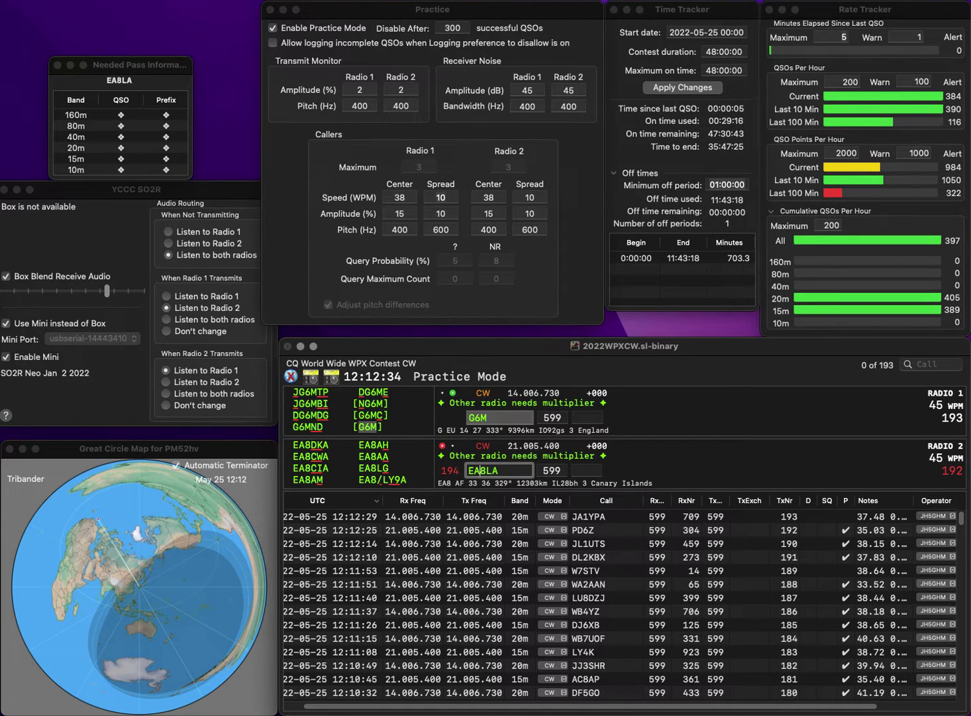
- Correct the 15m callsign from EA8LA to EI5LA
{"action": "key", "text": "BackSpace"}
{"action": "type", "text": "I5"}
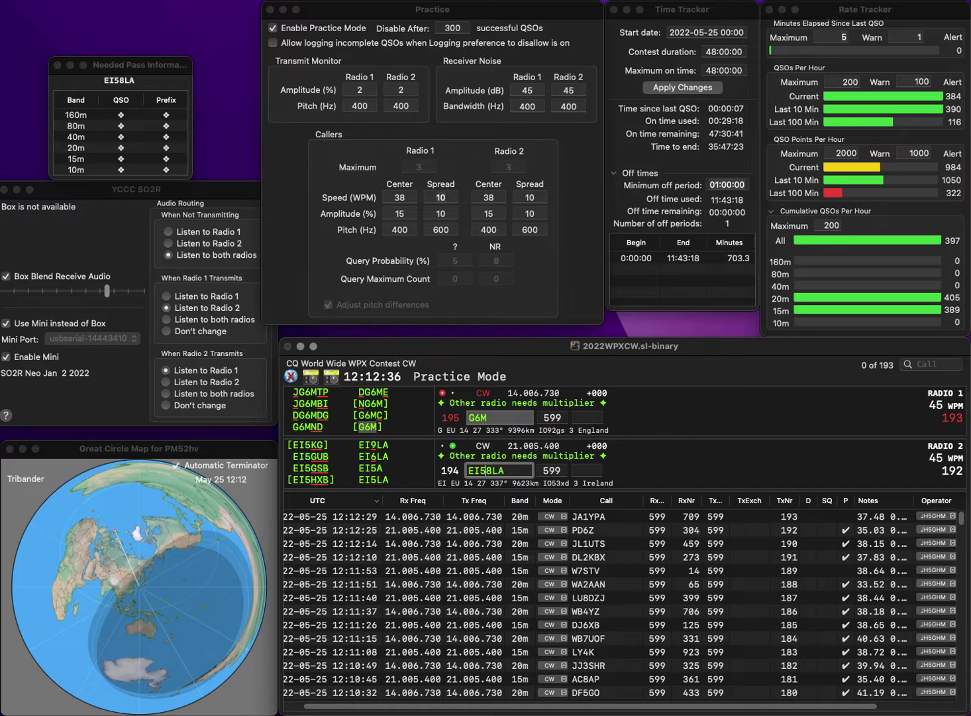
{"action": "key", "text": "Delete"}
{"action": "key", "text": "Return"}
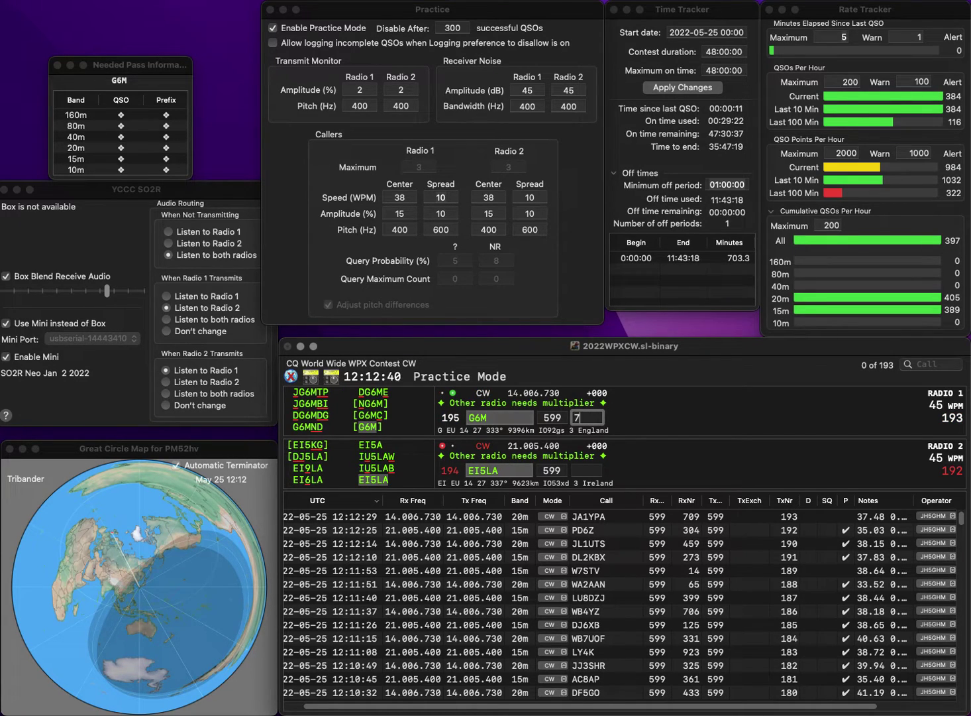
- Log G6M with received number 775 and begin entering EI5LA's exchange
{"action": "type", "text": "75"}
{"action": "key", "text": "Return"}
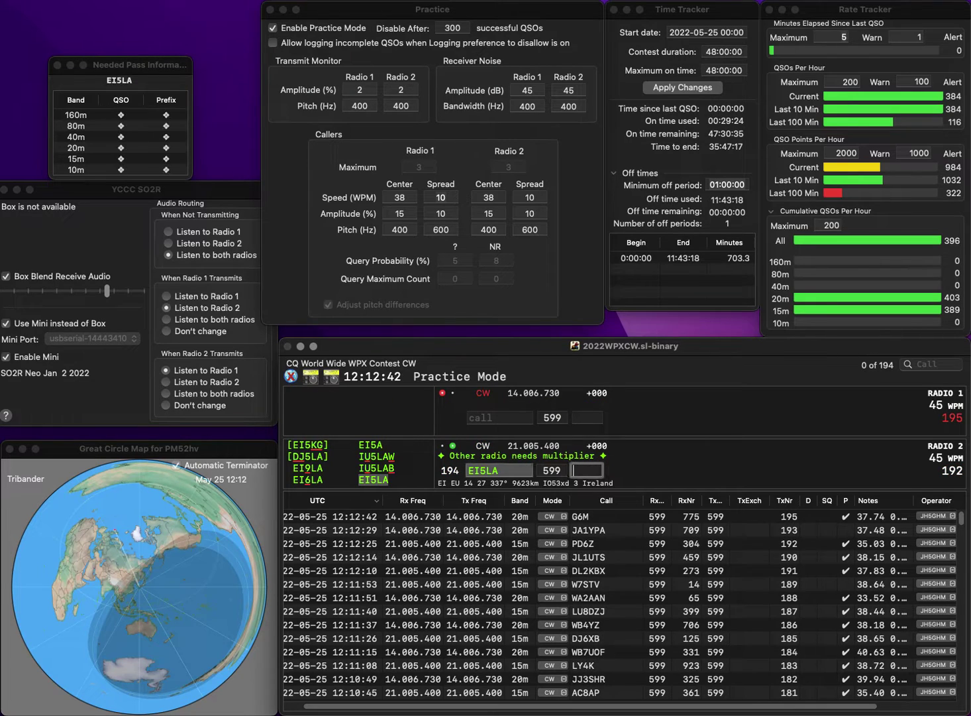
{"action": "type", "text": "591"}
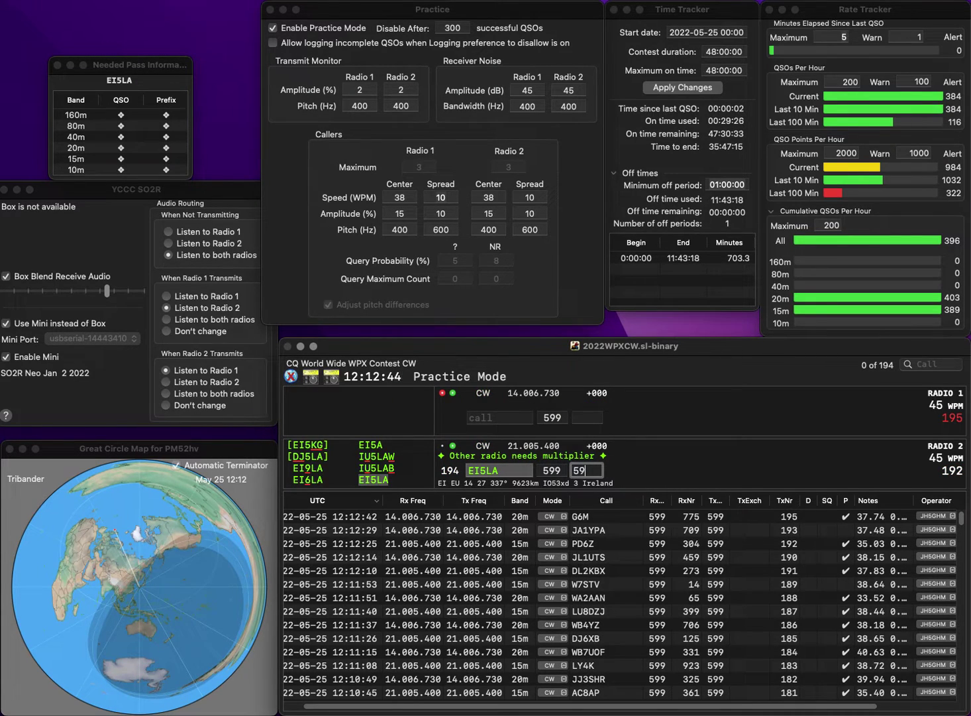
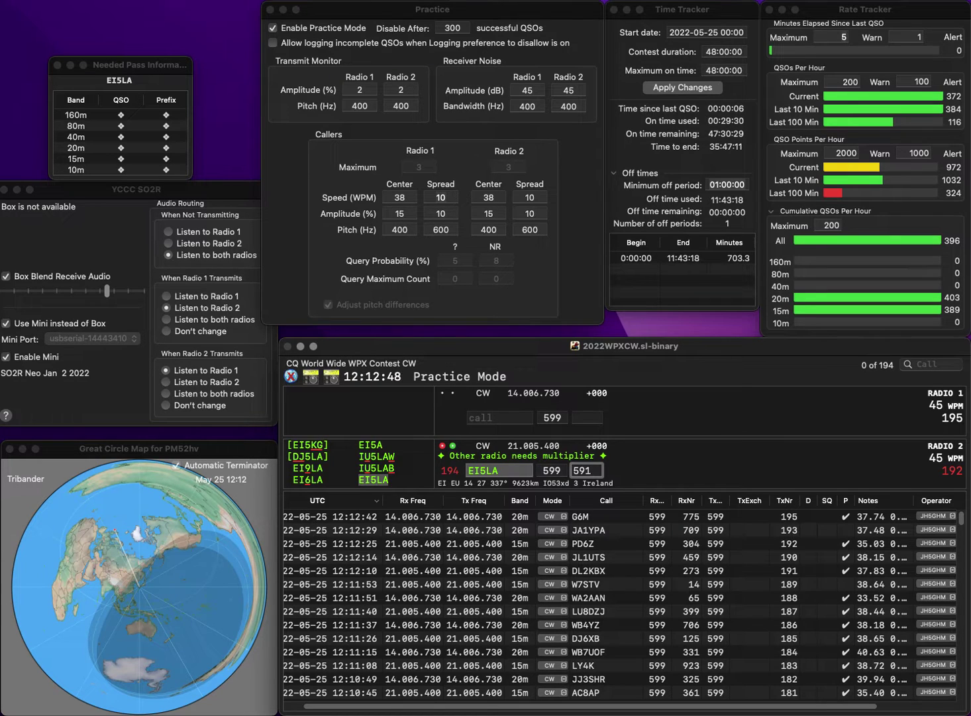
{"action": "key", "text": "Return"}
{"action": "type", "text": "R"}
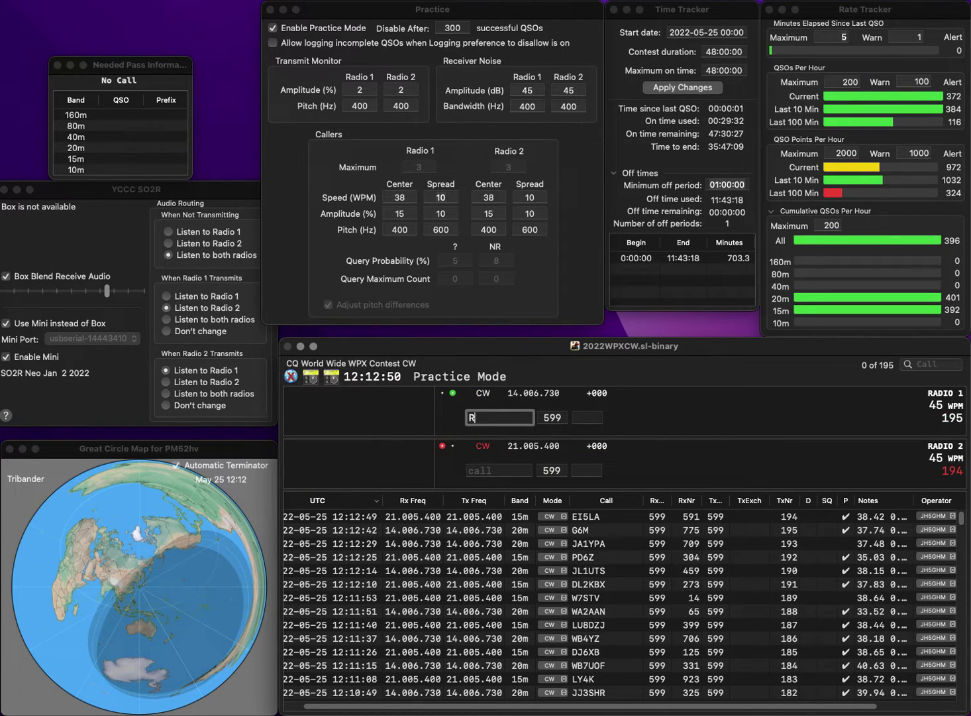
{"action": "type", "text": "6C"}
{"action": "key", "text": "Return"}
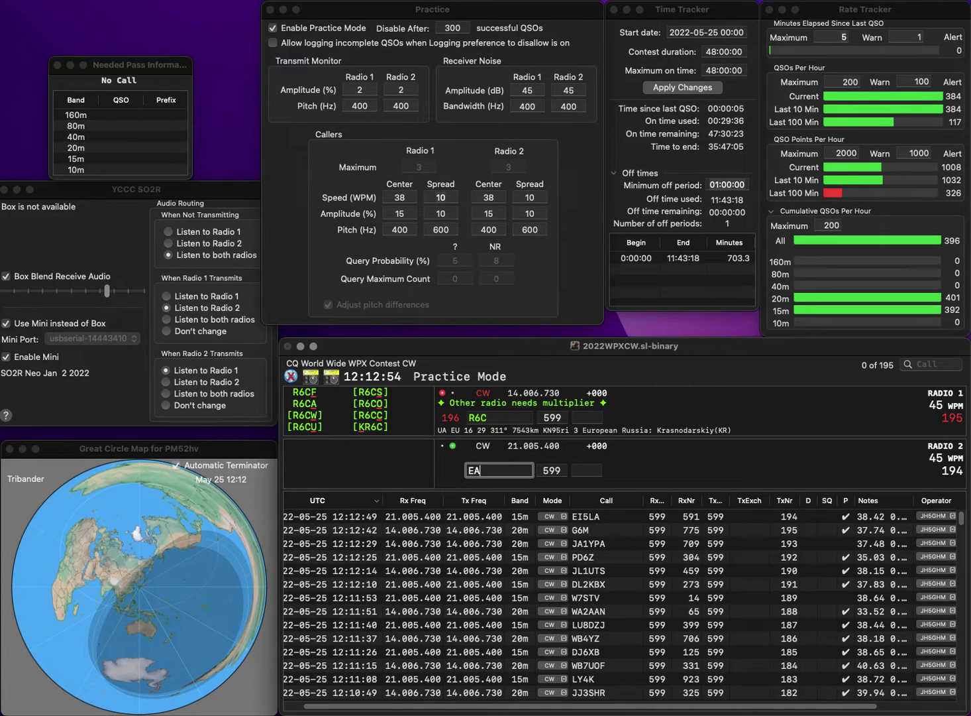
{"action": "key", "text": "Return"}
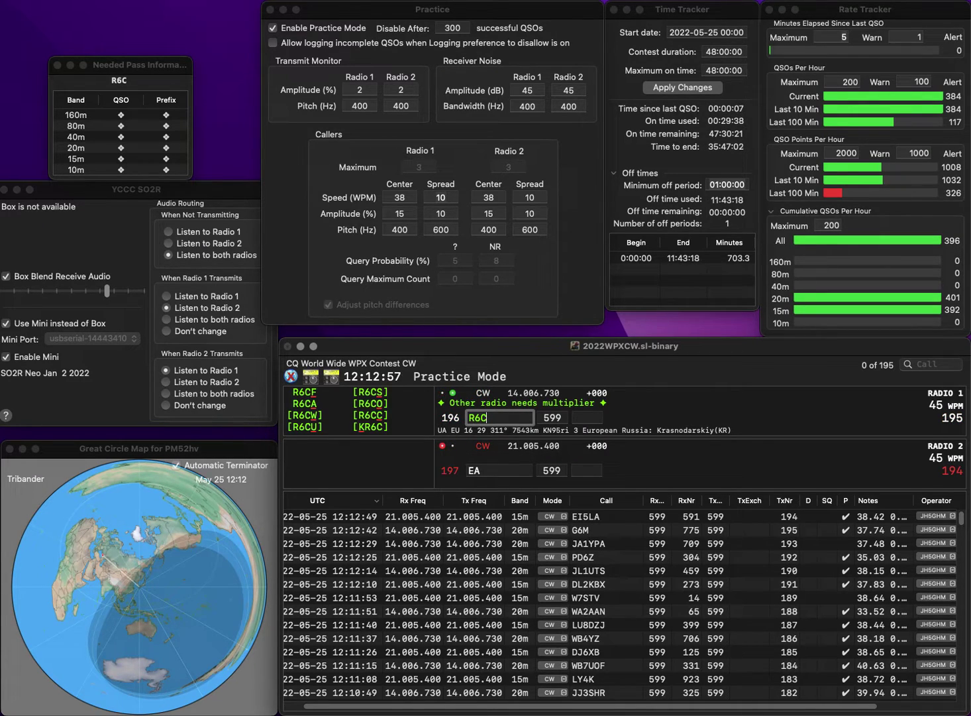
{"action": "type", "text": "Z/P"}
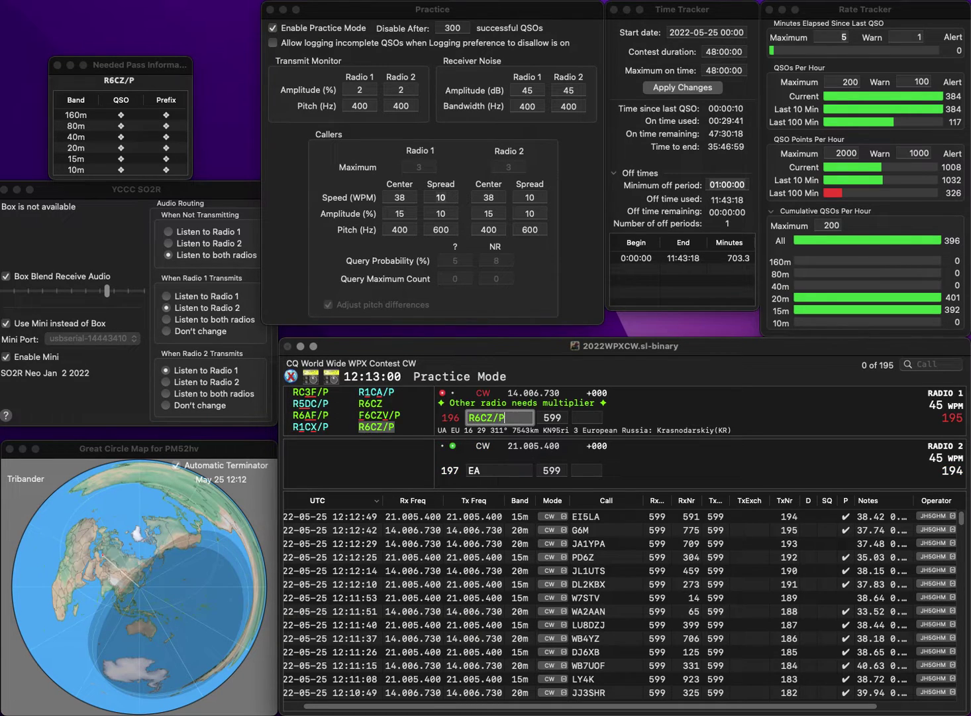
{"action": "key", "text": "Return"}
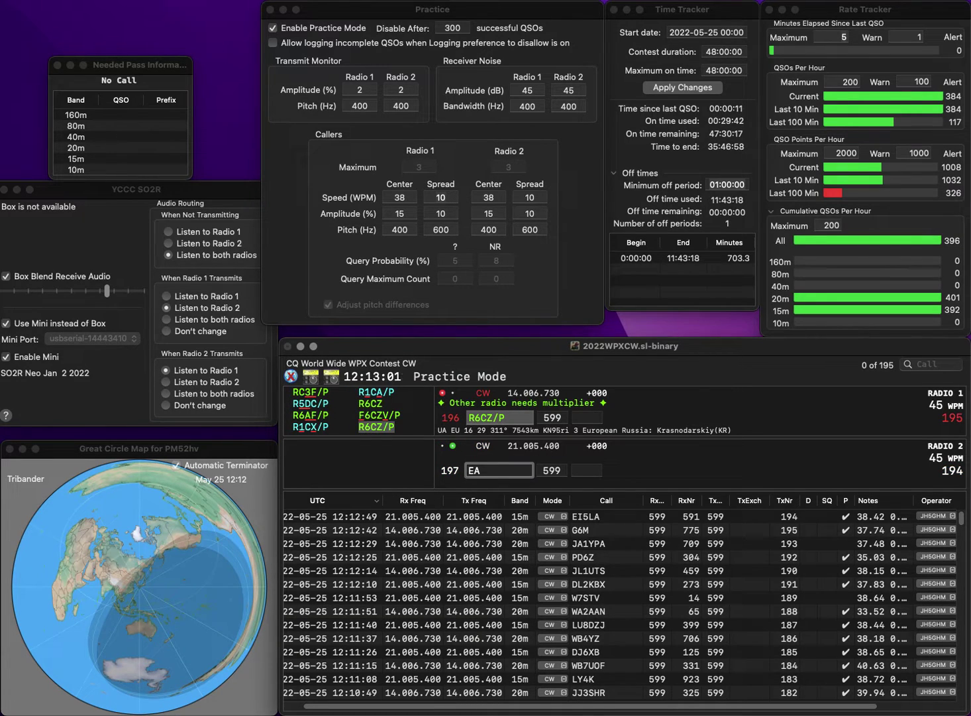
{"action": "type", "text": "NE6"}
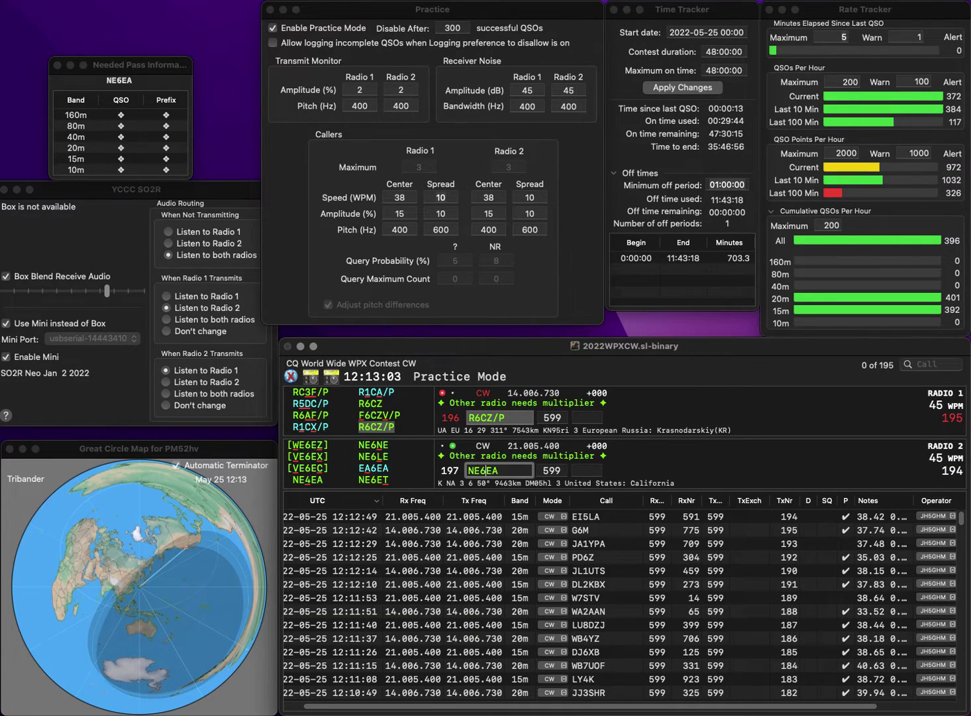
{"action": "key", "text": "BackSpace"}
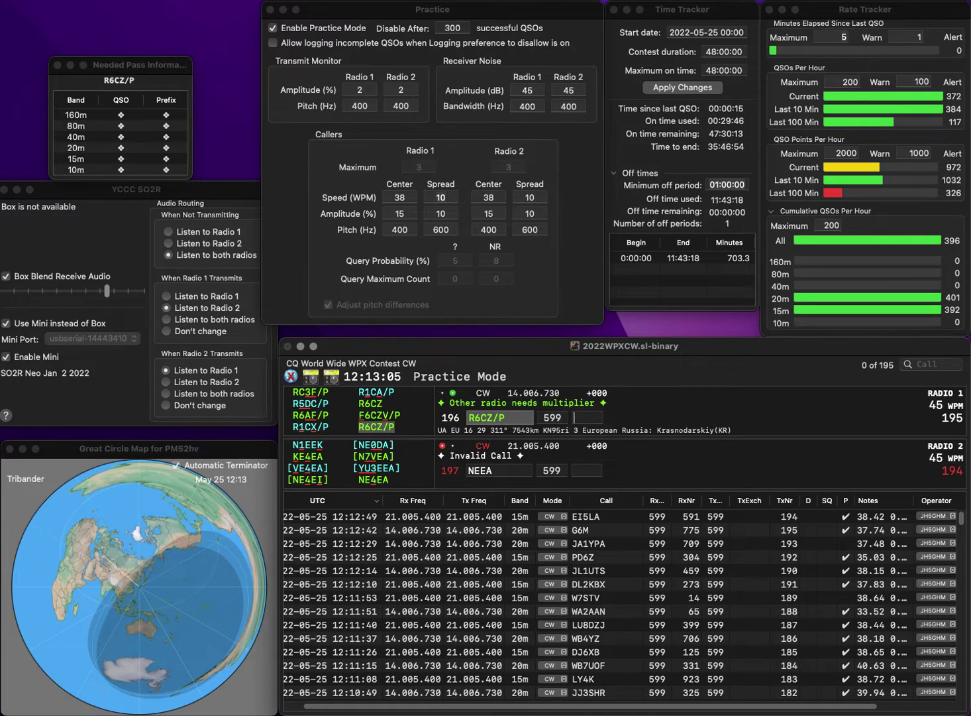
{"action": "type", "text": "552"}
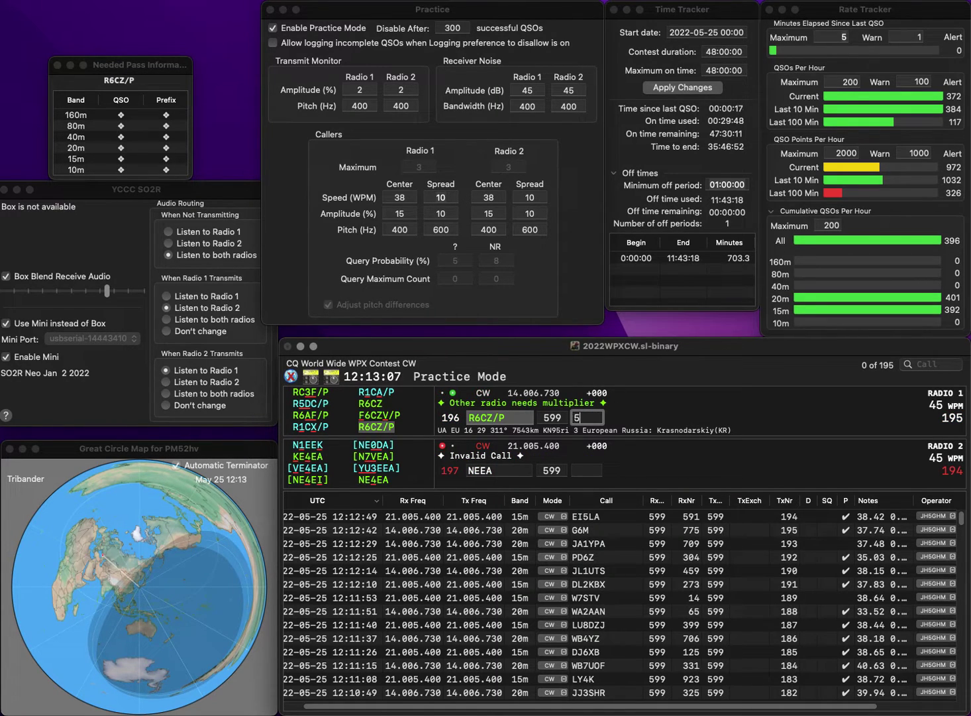
{"action": "key", "text": "Return"}
{"action": "key", "text": "Down"}
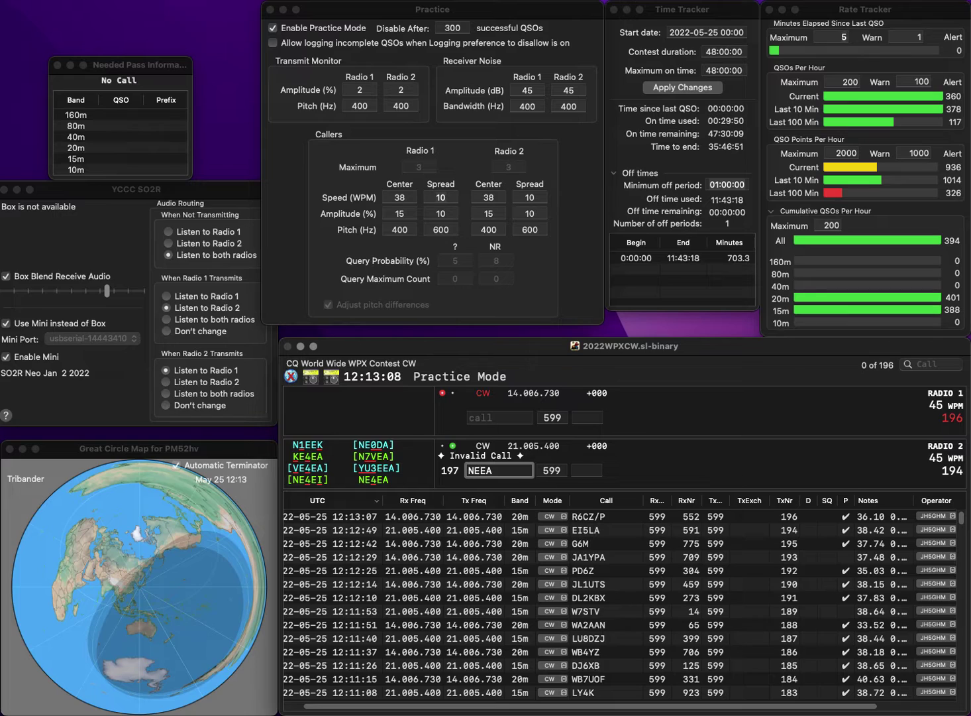
{"action": "type", "text": "4"}
{"action": "key", "text": "Return"}
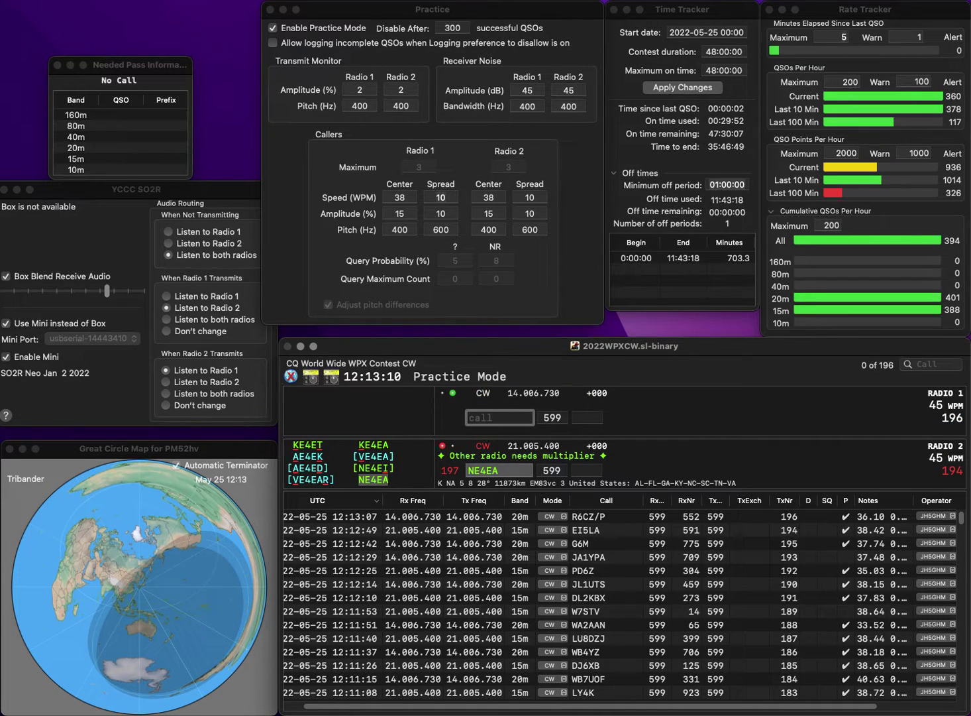
{"action": "type", "text": "KB3FTD"}
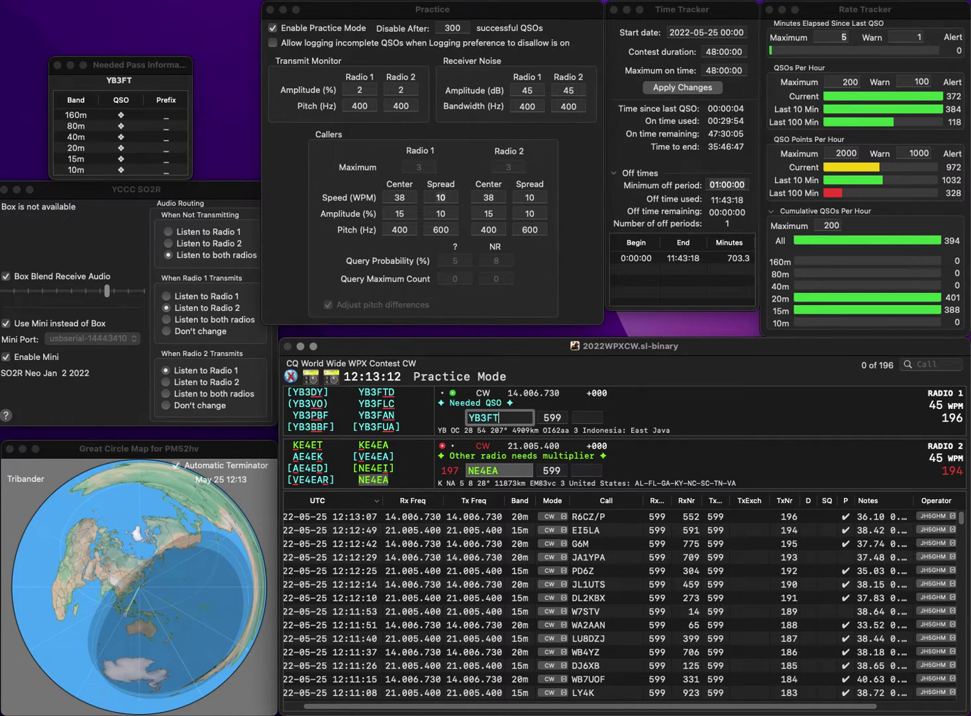
{"action": "key", "text": "Return"}
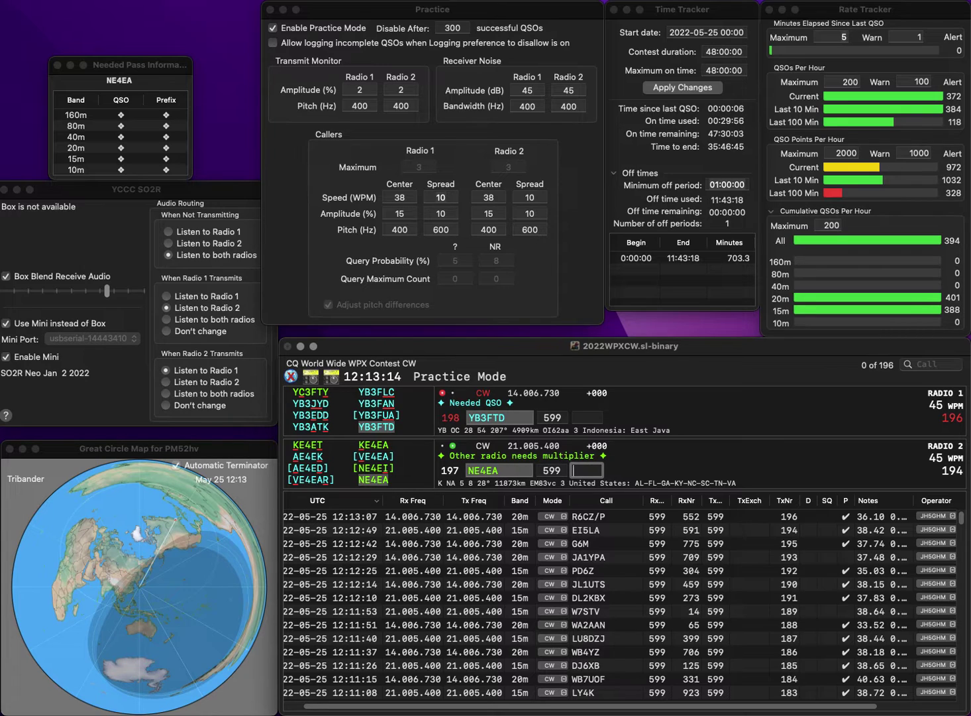
{"action": "type", "text": "2"}
{"action": "type", "text": "4"}
{"action": "key", "text": "Return"}
{"action": "key", "text": "Tab"}
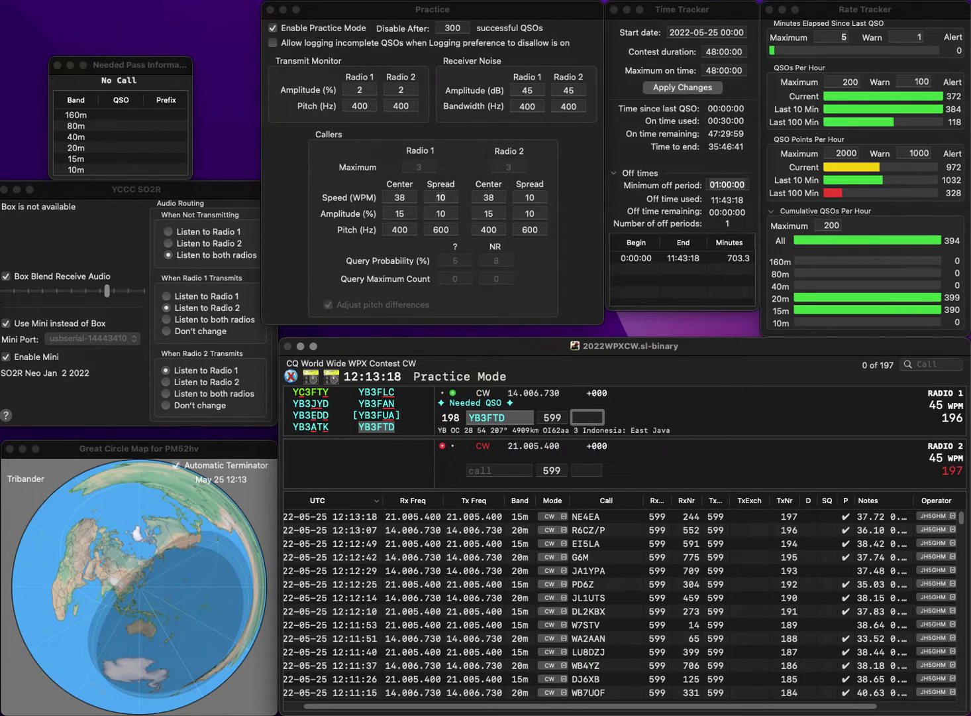
{"action": "type", "text": "891"}
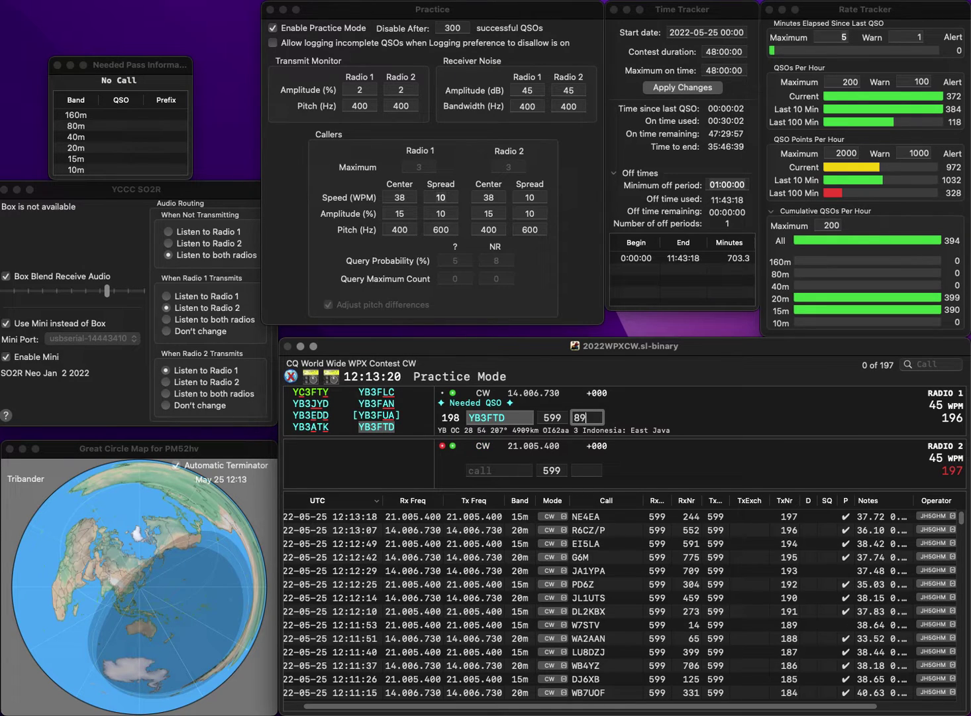
{"action": "key", "text": "Return"}
{"action": "type", "text": "RA"}
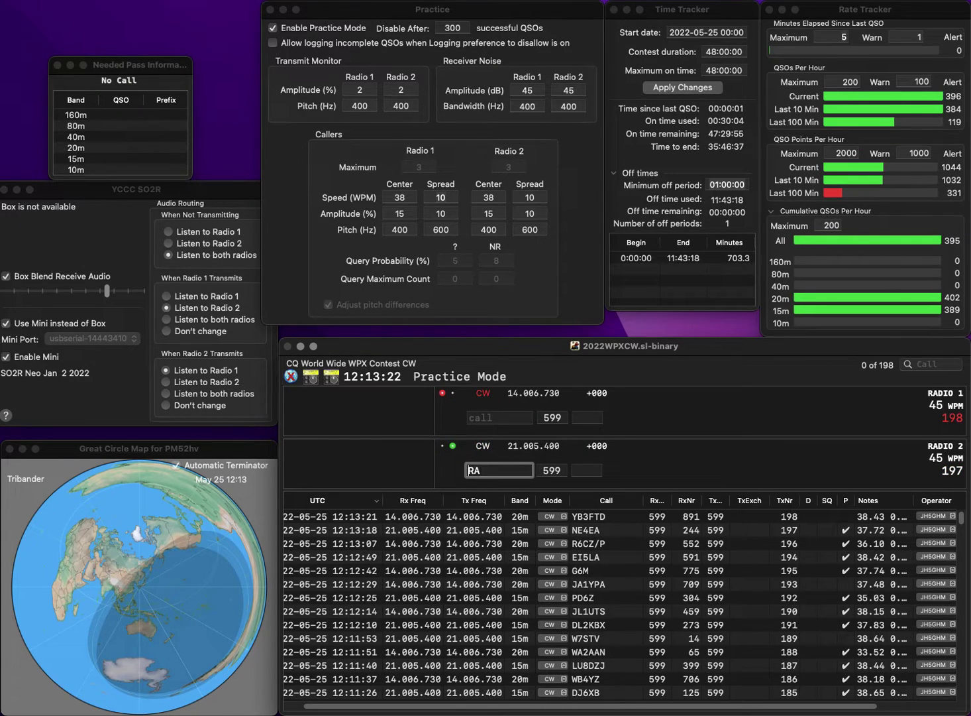
{"action": "key", "text": "Return"}
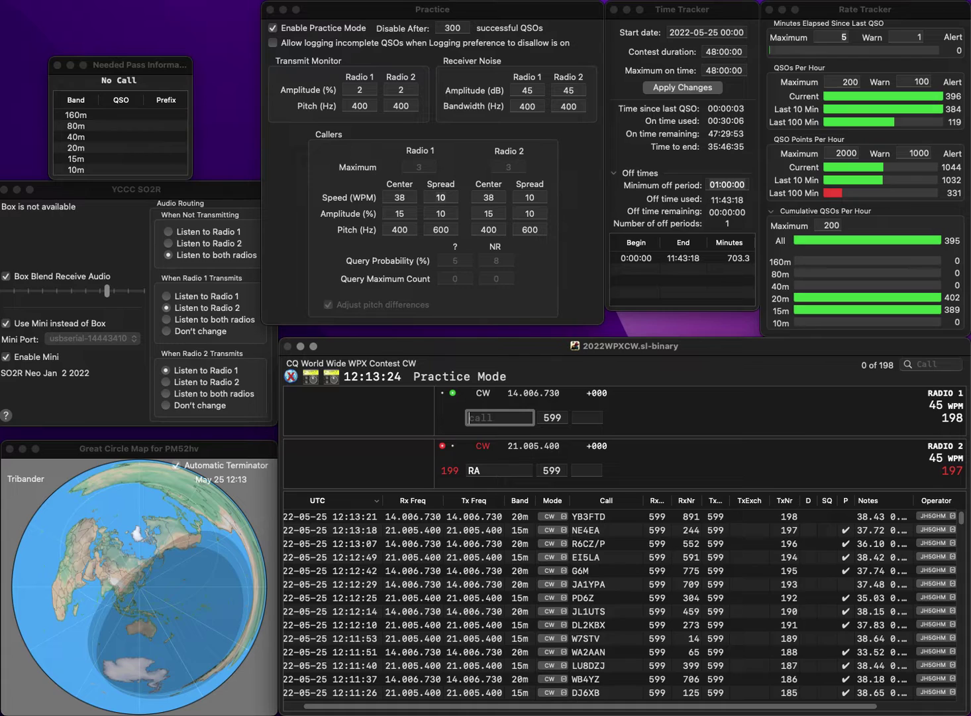
{"action": "type", "text": "Z33C"}
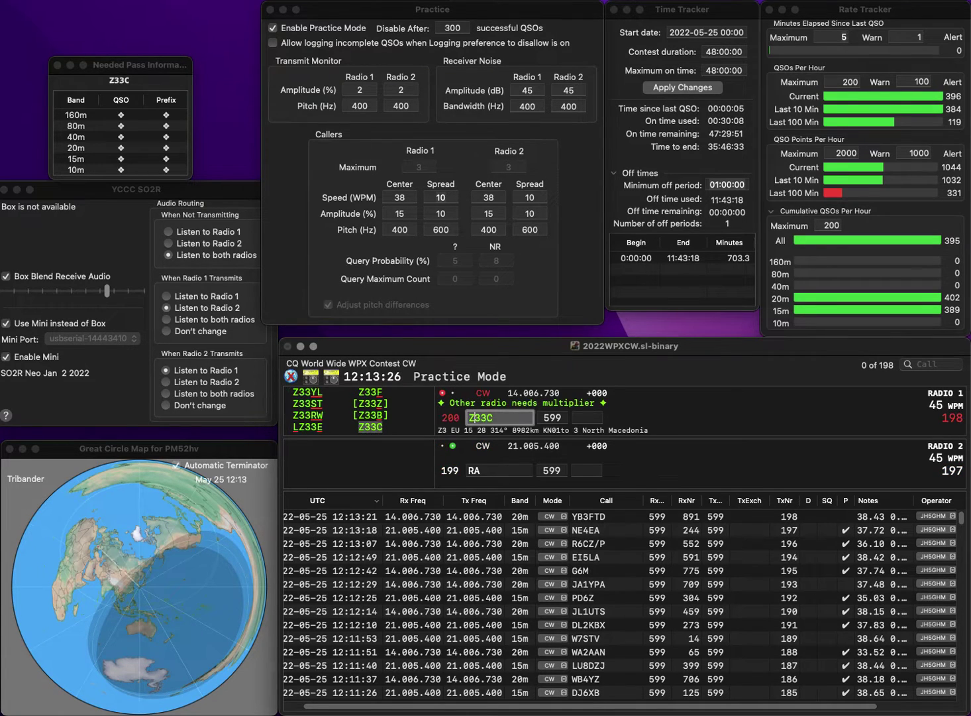
{"action": "key", "text": "Return"}
{"action": "type", "text": "N4"}
{"action": "key", "text": "Return"}
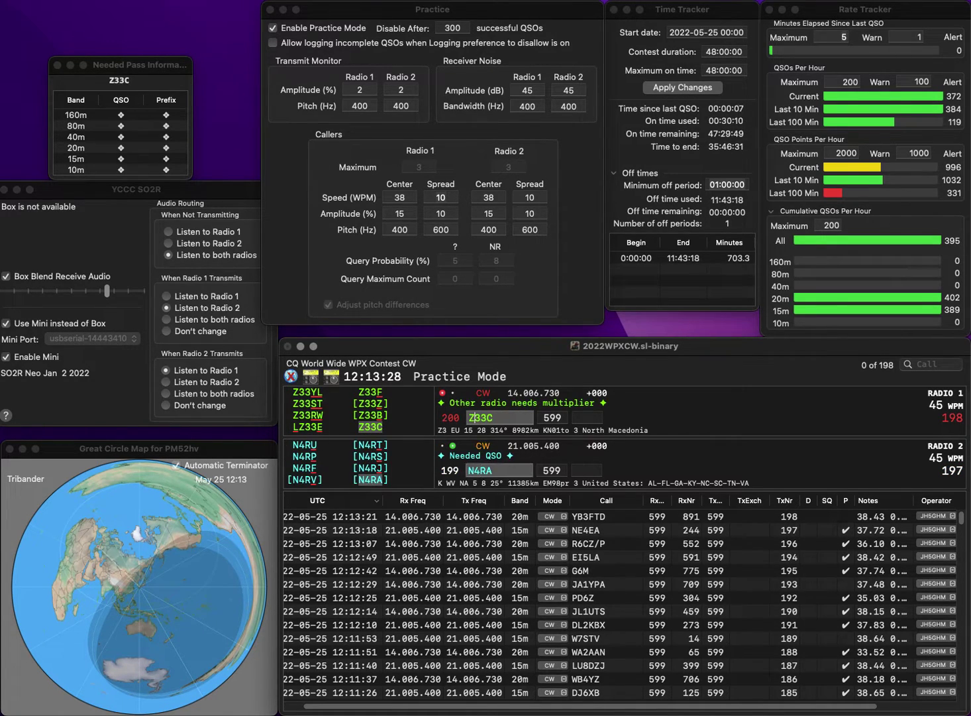
{"action": "key", "text": "space"}
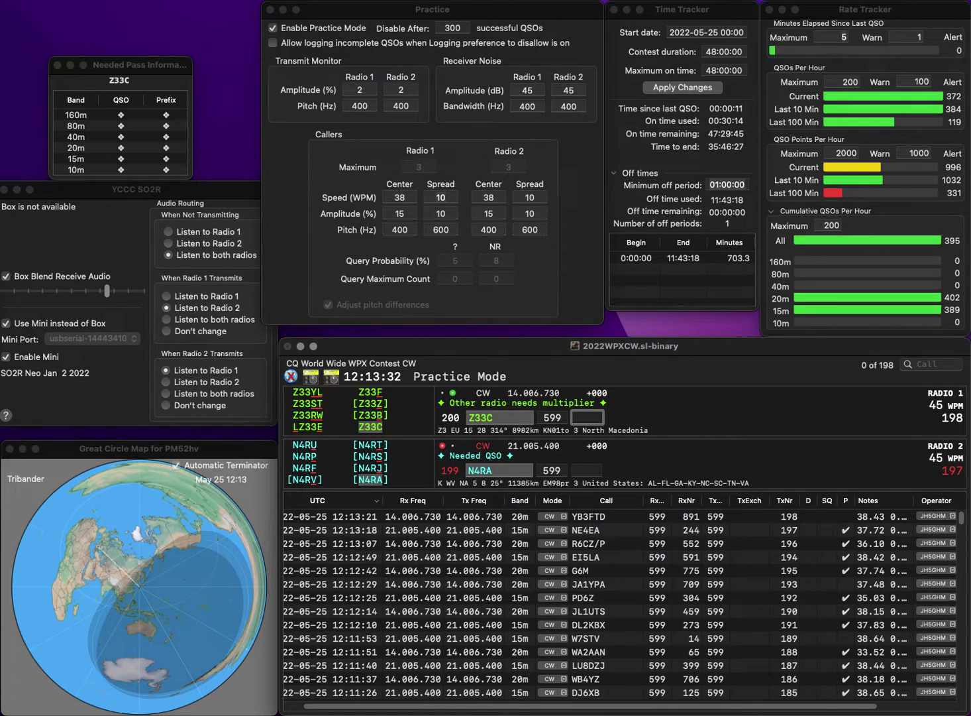
{"action": "type", "text": "901"}
{"action": "key", "text": "Return"}
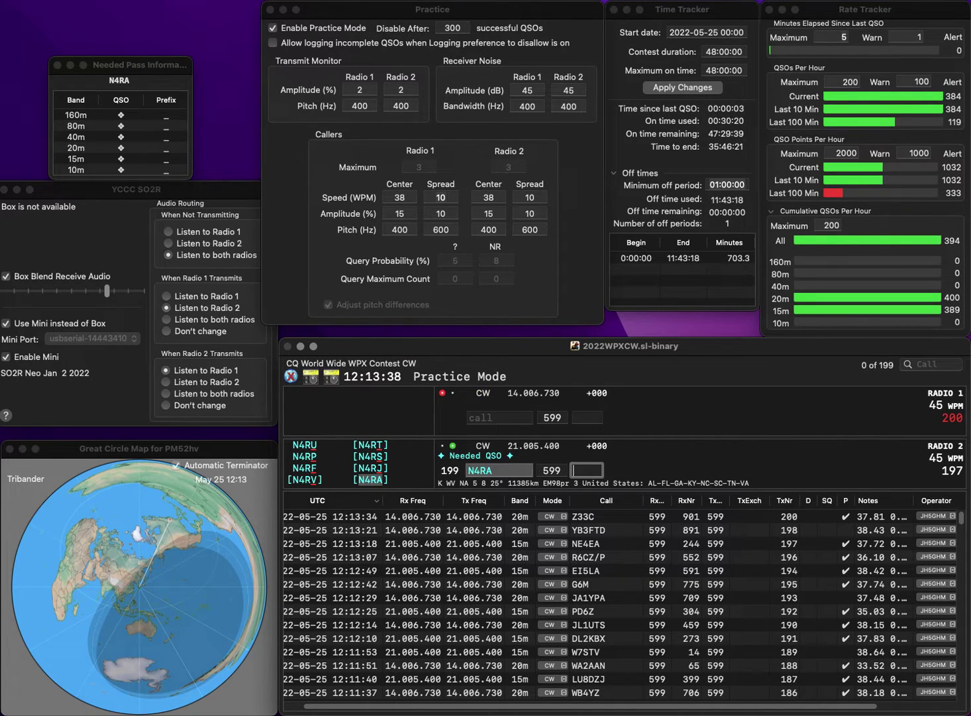
- Log N4RA with 665, then call R6DBT on 20m and K8NIA on 15m
{"action": "type", "text": "665"}
{"action": "key", "text": "Return"}
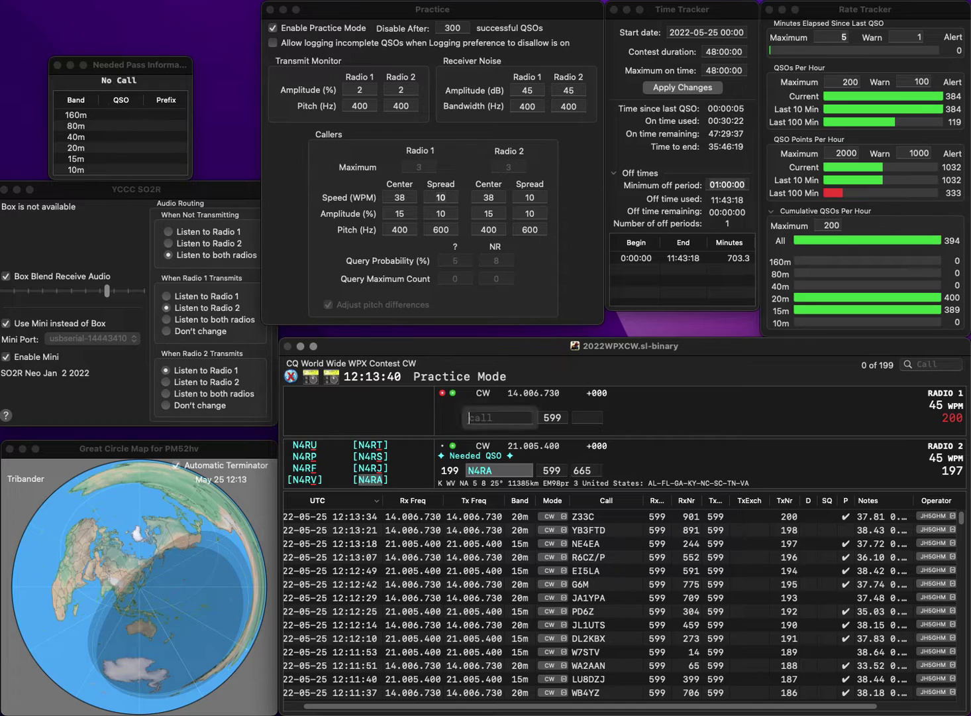
{"action": "type", "text": "R"}
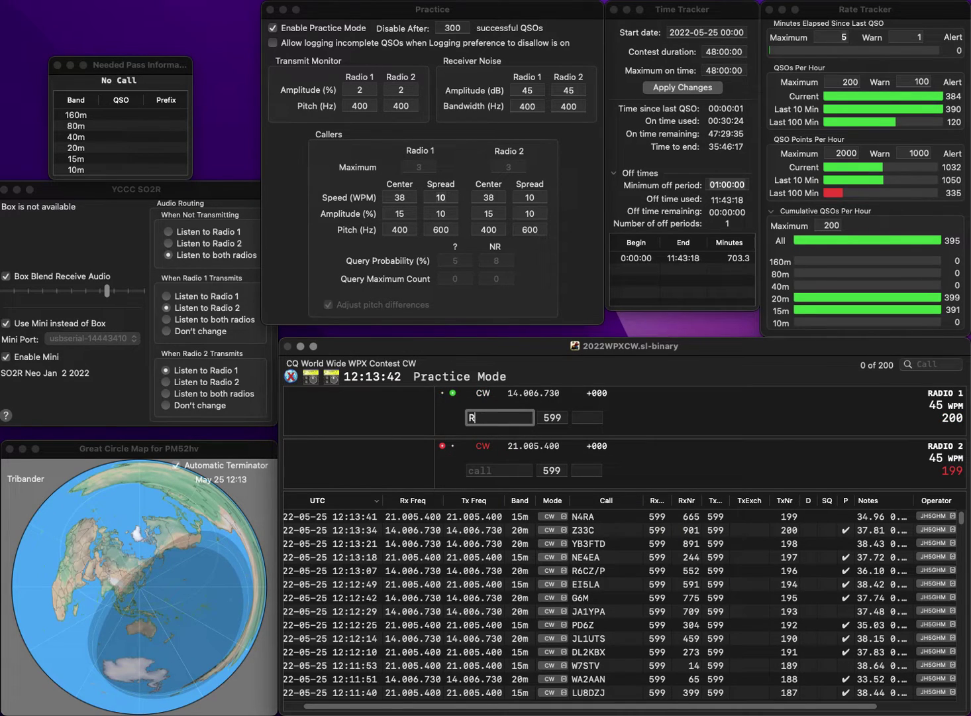
{"action": "type", "text": "6DDT"}
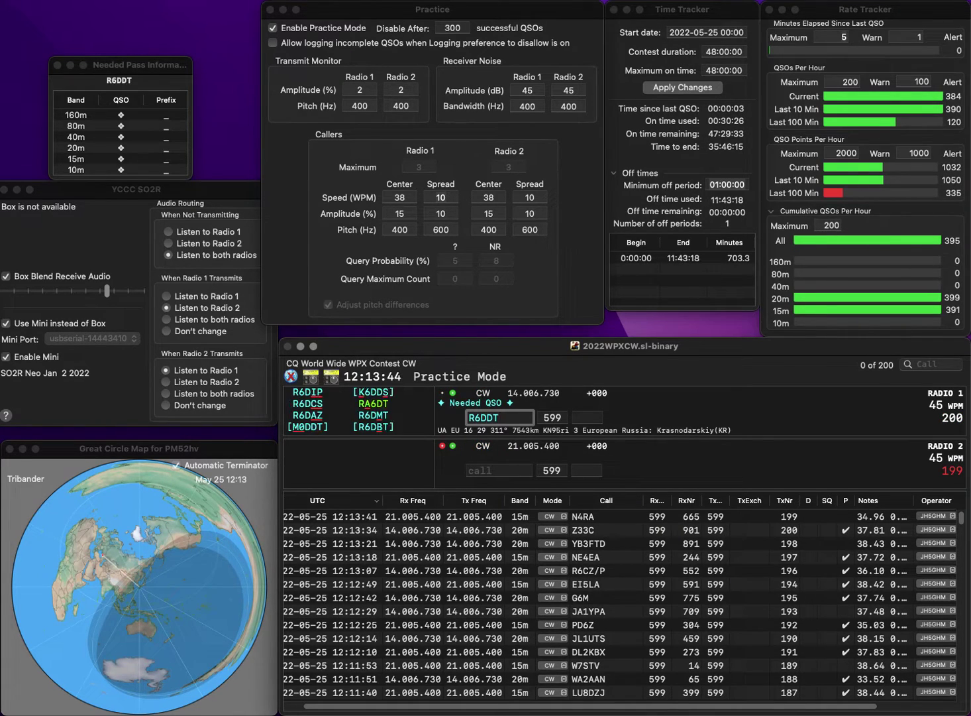
{"action": "key", "text": "Delete"}
{"action": "type", "text": "B"}
{"action": "key", "text": "Return"}
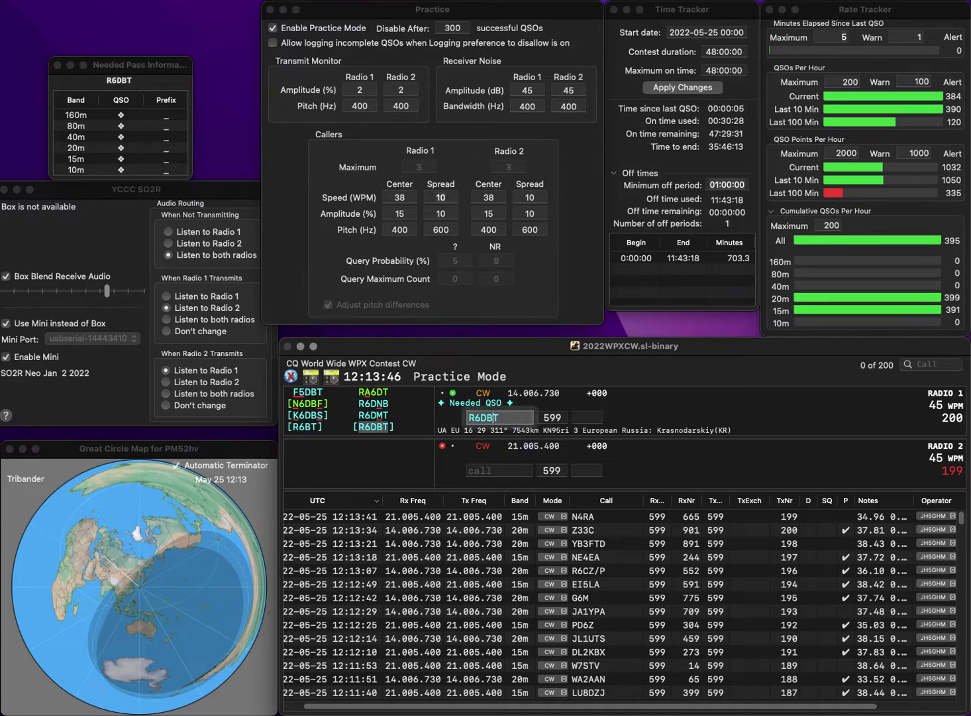
{"action": "type", "text": "K8"}
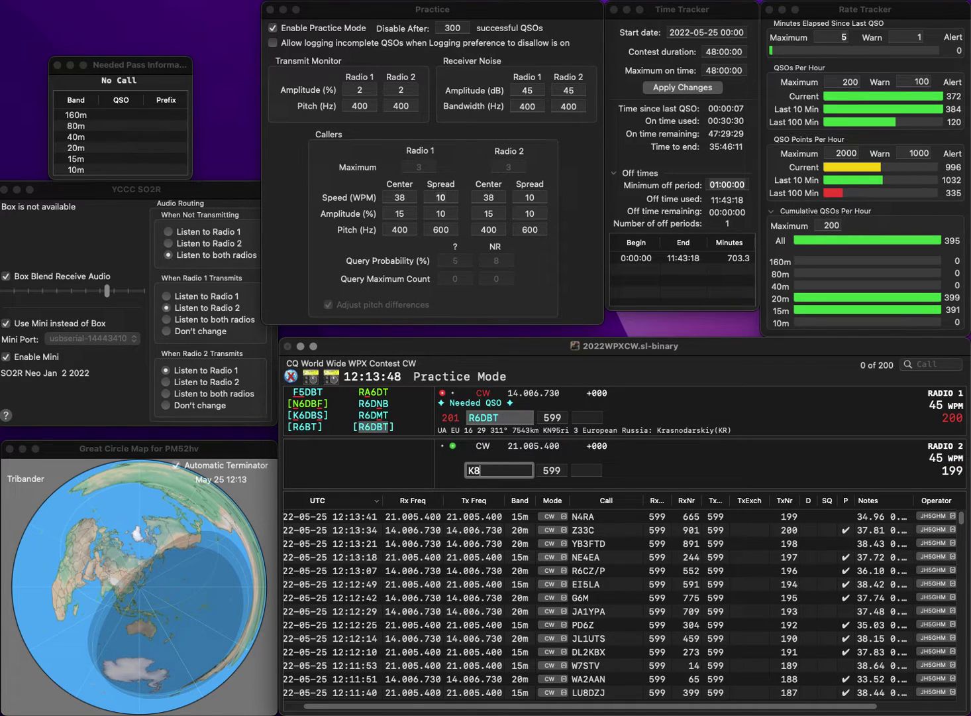
{"action": "type", "text": "NIA"}
{"action": "key", "text": "Return"}
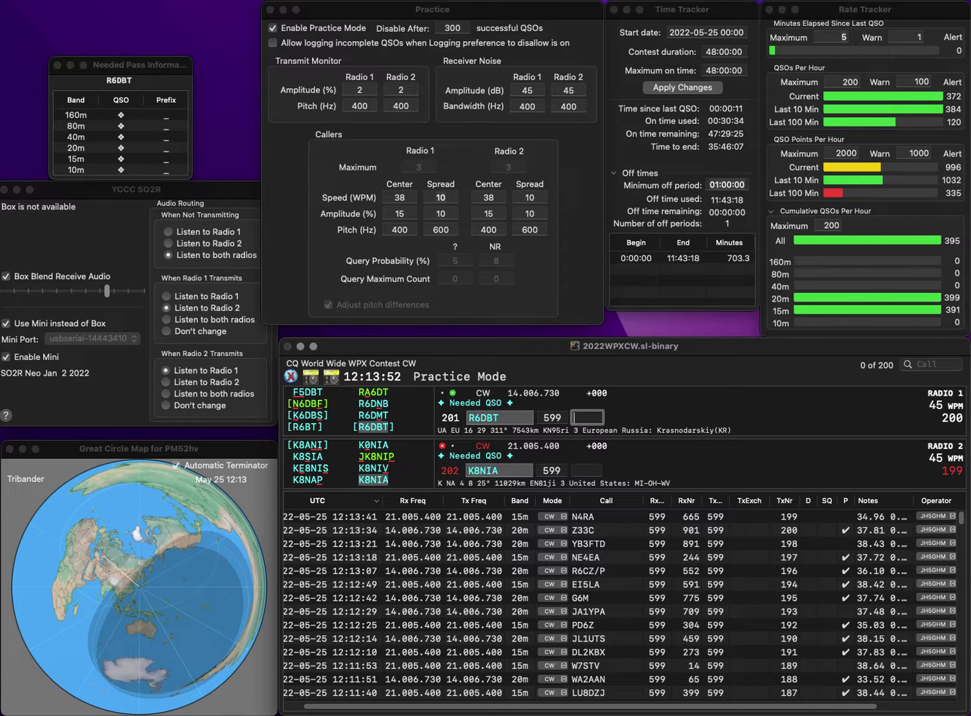
{"action": "type", "text": "539"}
{"action": "key", "text": "Return"}
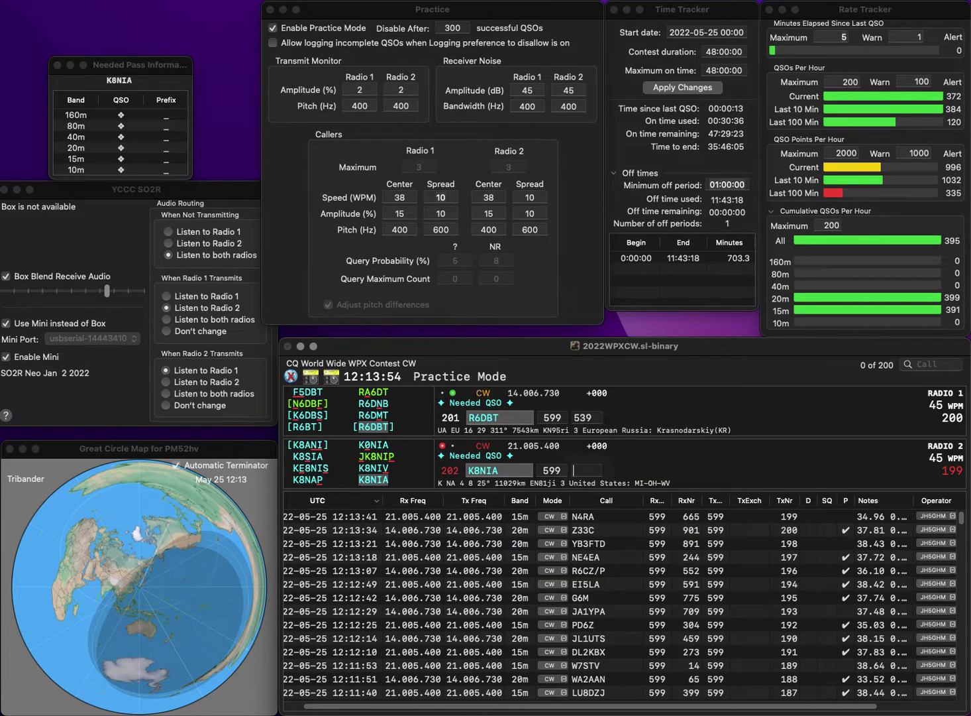
{"action": "type", "text": "5"}
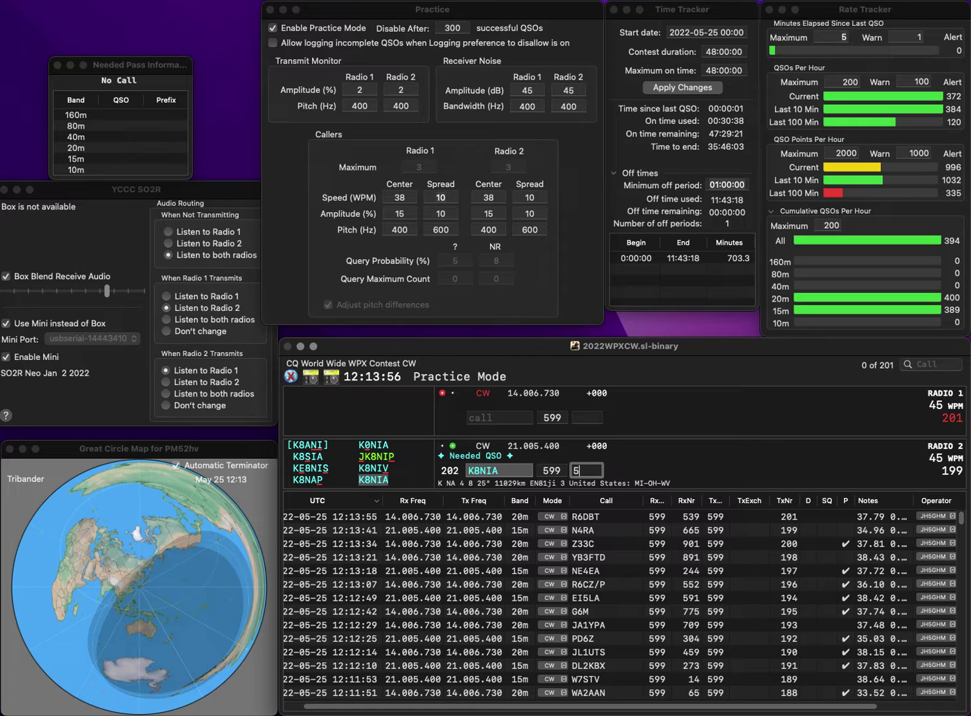
{"action": "type", "text": "08"}
{"action": "key", "text": "Return"}
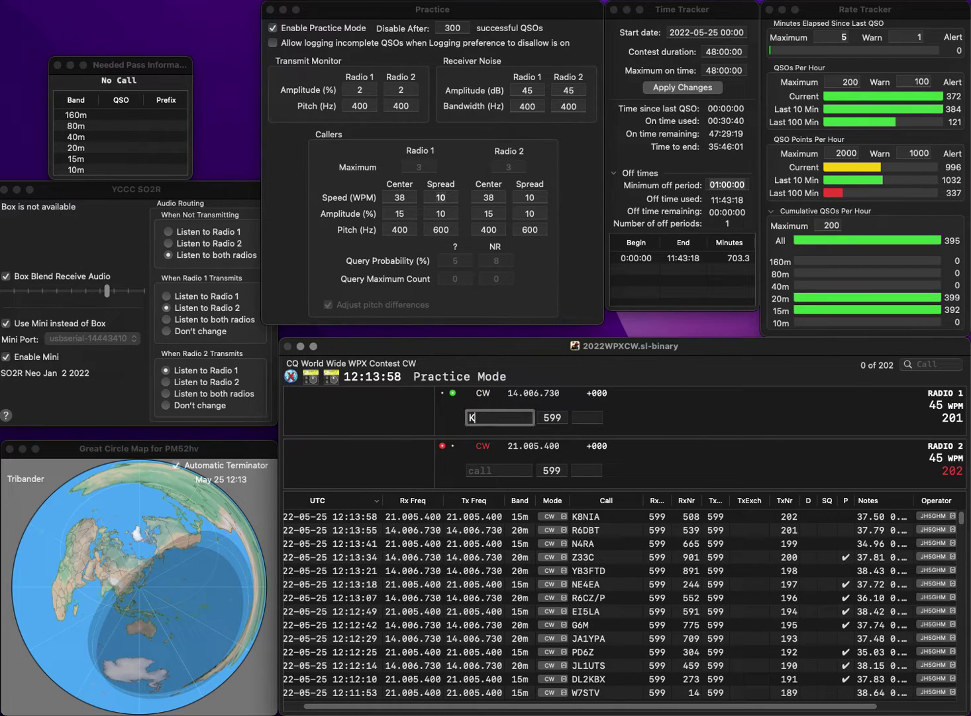
{"action": "type", "text": "KZ8YY"}
{"action": "key", "text": "Left"}
{"action": "key", "text": "Left"}
{"action": "type", "text": "8"}
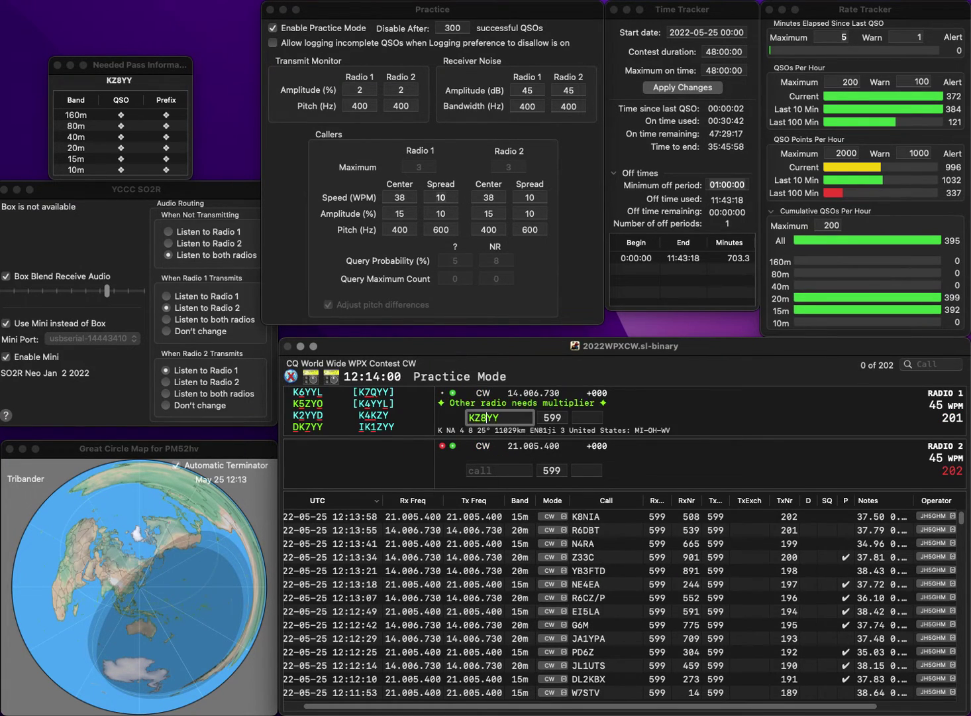
{"action": "key", "text": "Return"}
{"action": "type", "text": "IIN"}
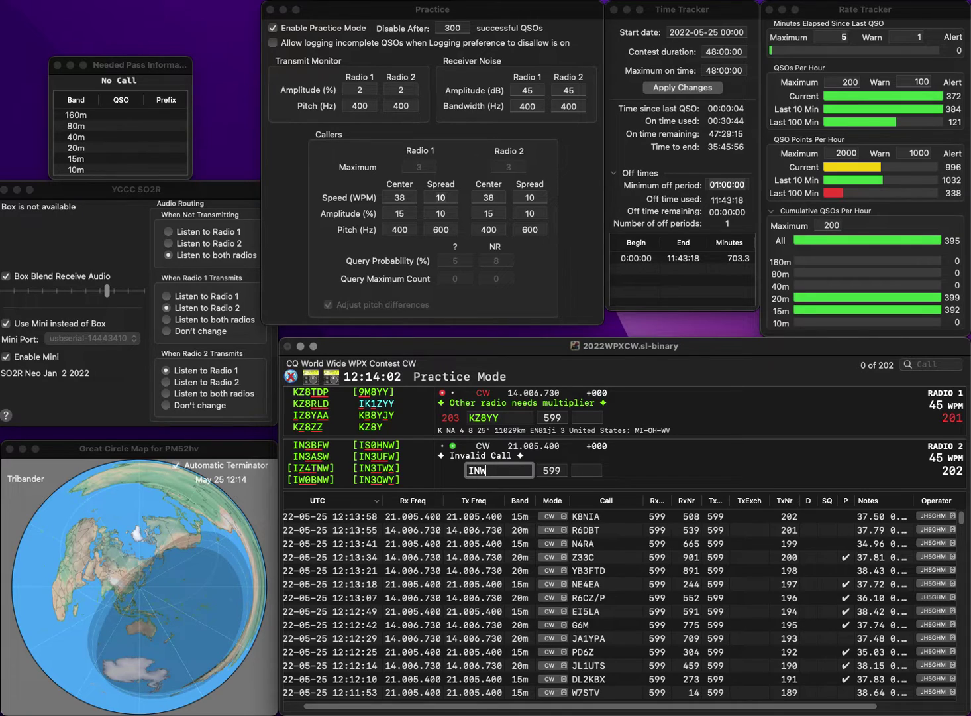
{"action": "type", "text": "EQ"}
{"action": "key", "text": "Return"}
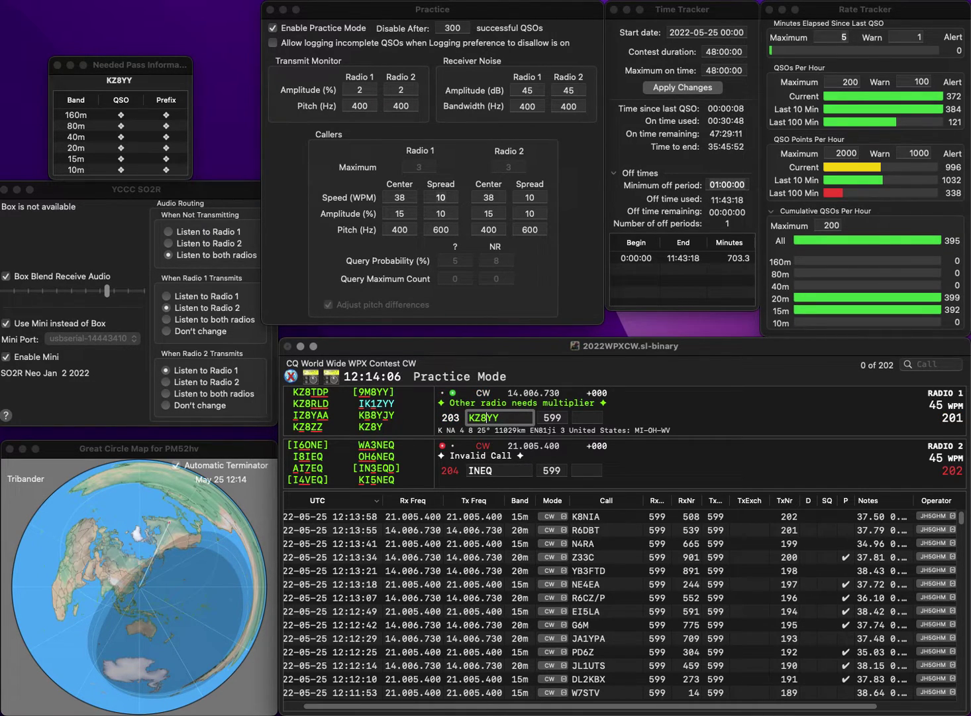
{"action": "key", "text": "BackSpace"}
{"action": "key", "text": "BackSpace"}
{"action": "key", "text": "BackSpace"}
{"action": "type", "text": "O"}
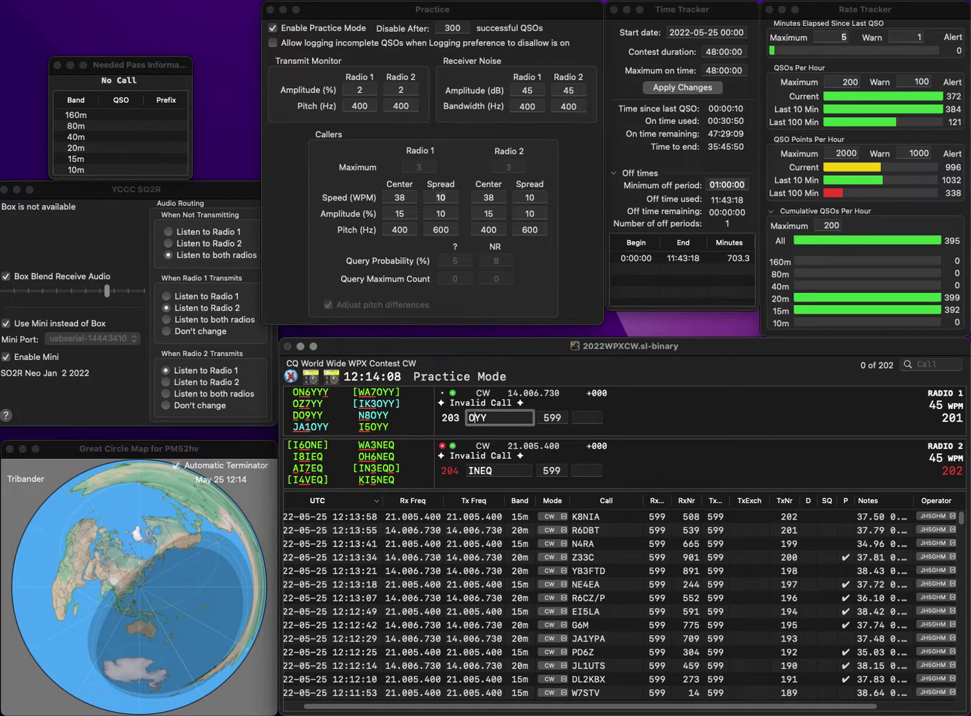
{"action": "type", "text": "Z7"}
{"action": "key", "text": "Return"}
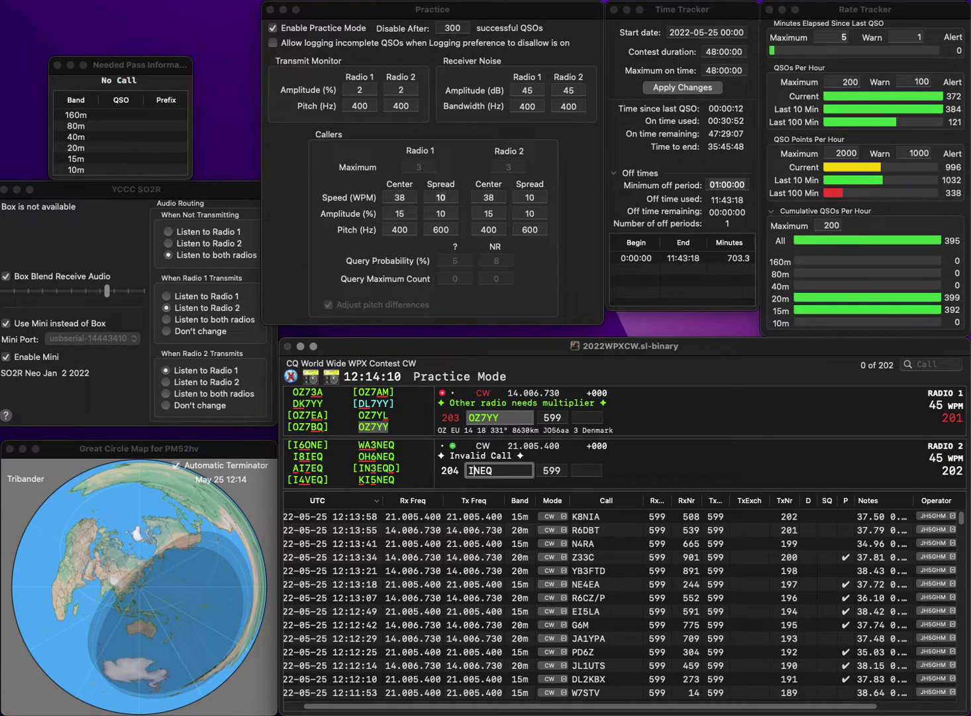
{"action": "key", "text": "BackSpace"}
{"action": "type", "text": "KI5"}
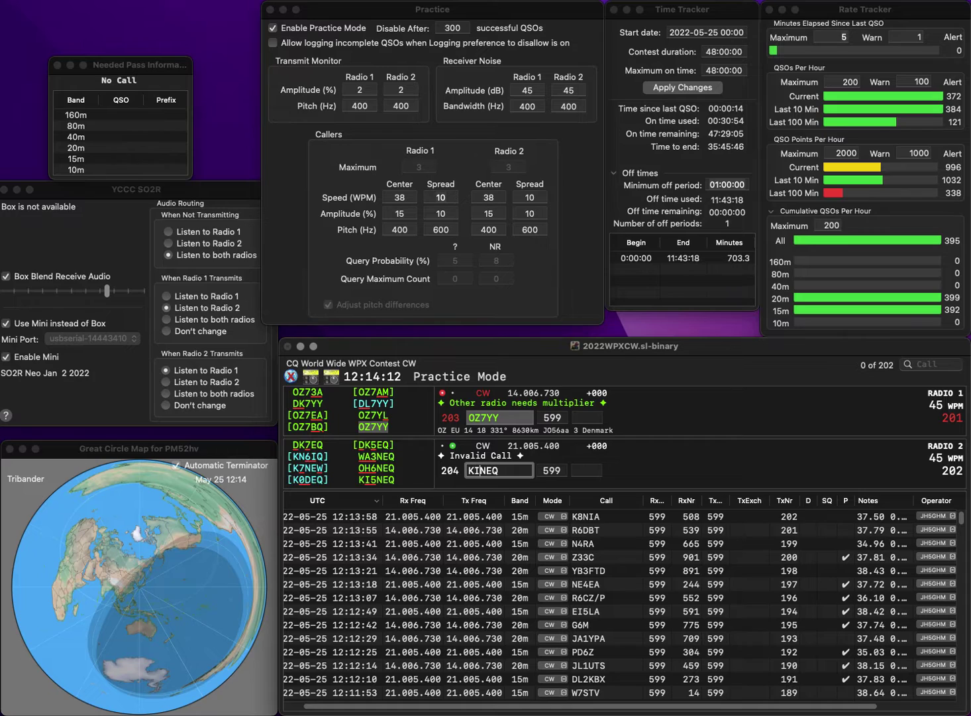
{"action": "key", "text": "Return"}
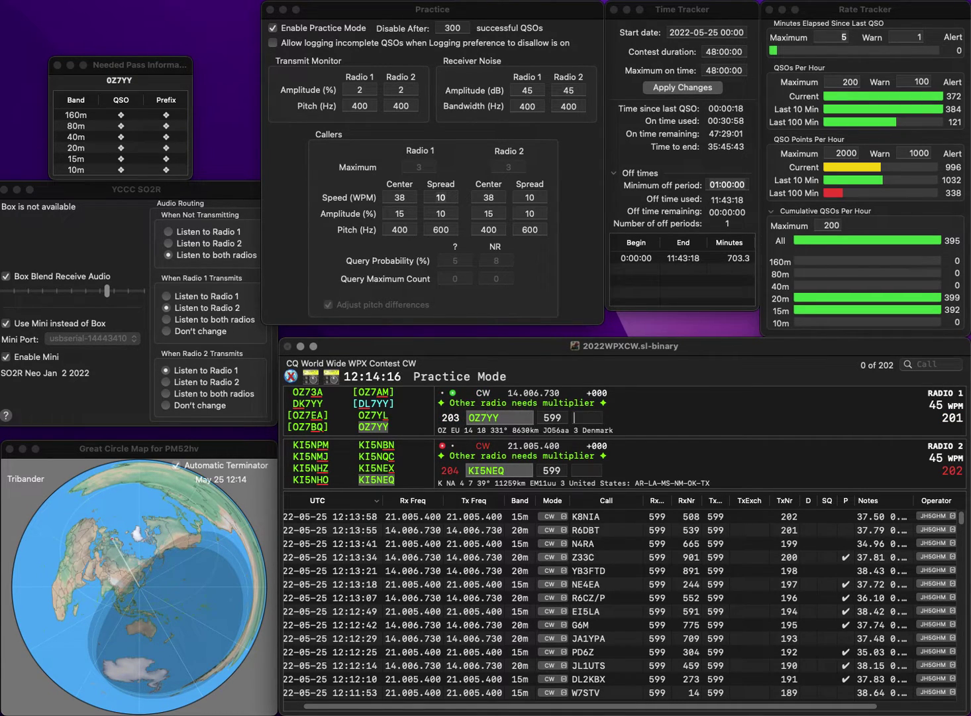
{"action": "type", "text": "61"}
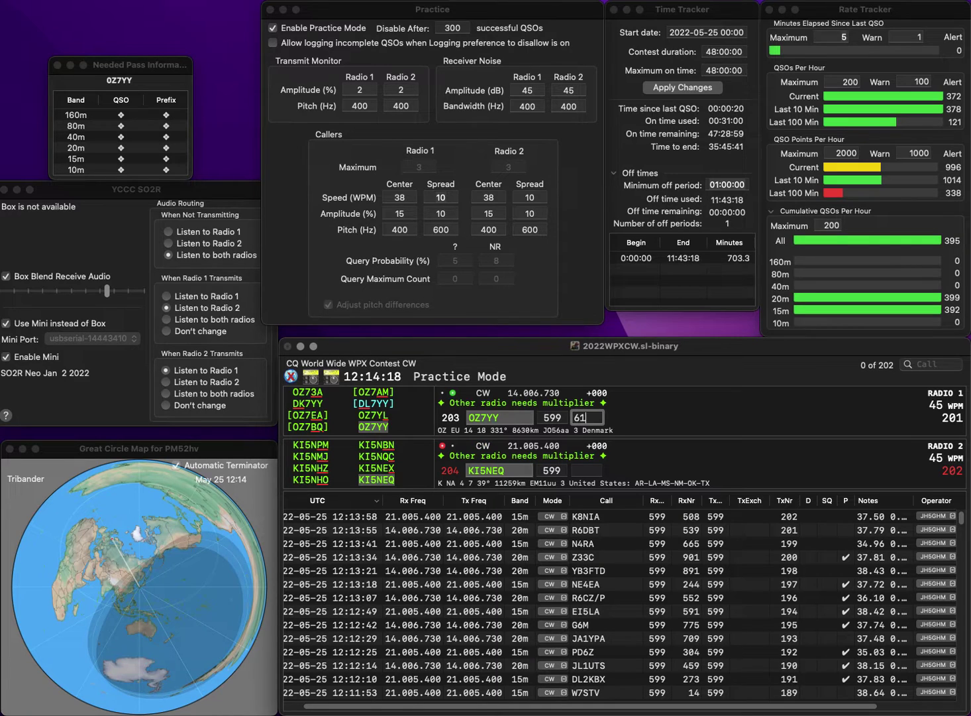
{"action": "type", "text": "0"}
{"action": "key", "text": "Return"}
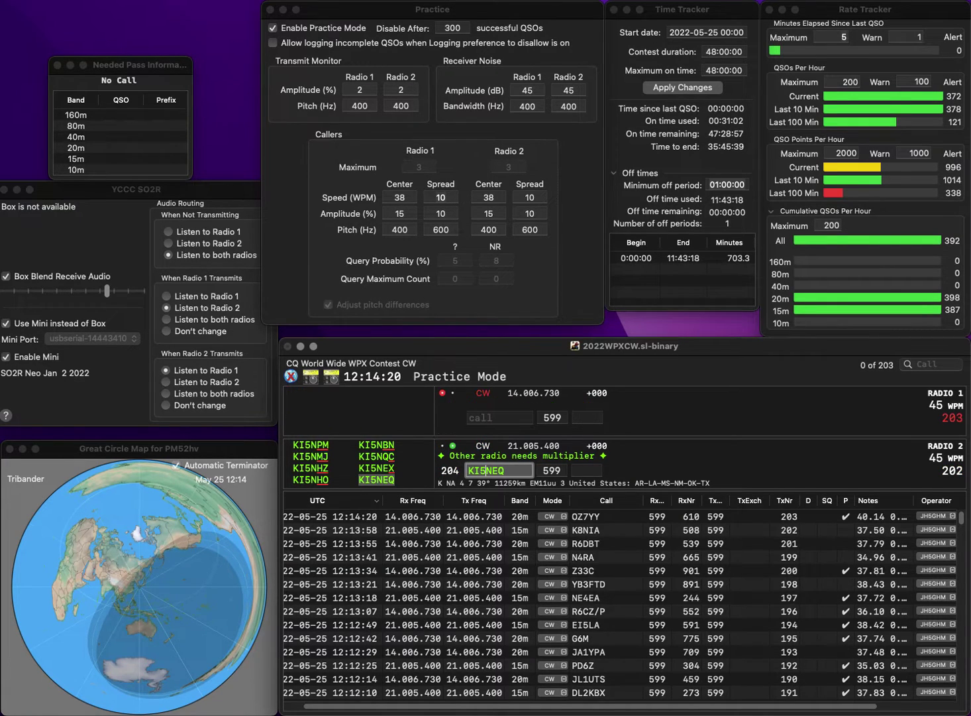
{"action": "key", "text": "Tab"}
{"action": "type", "text": "9"}
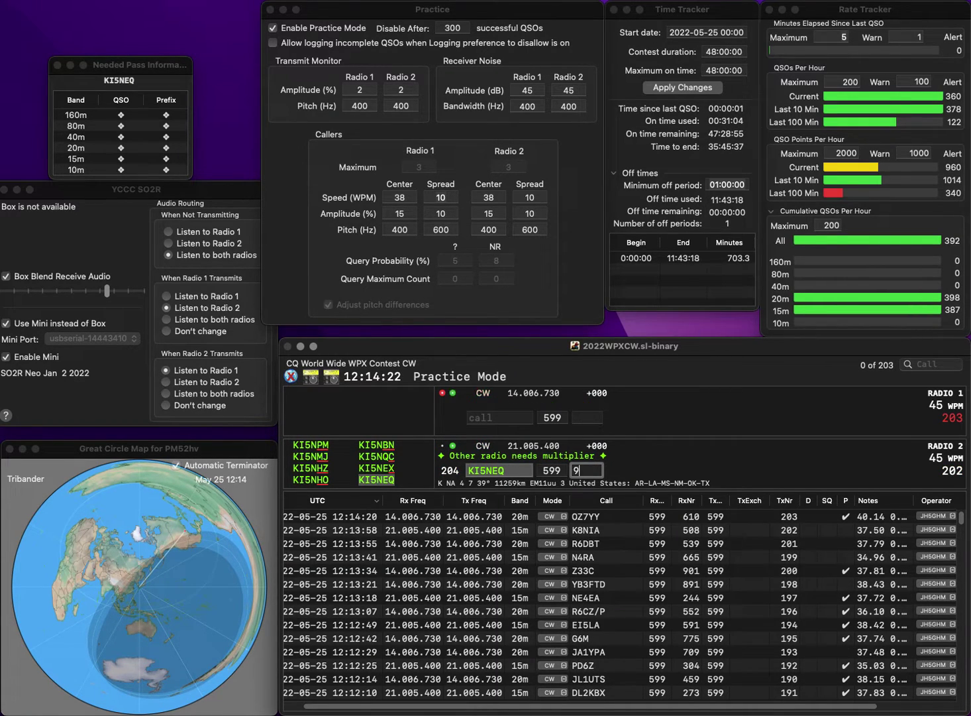
{"action": "type", "text": "77"}
{"action": "key", "text": "Return"}
{"action": "type", "text": "9ARZ"}
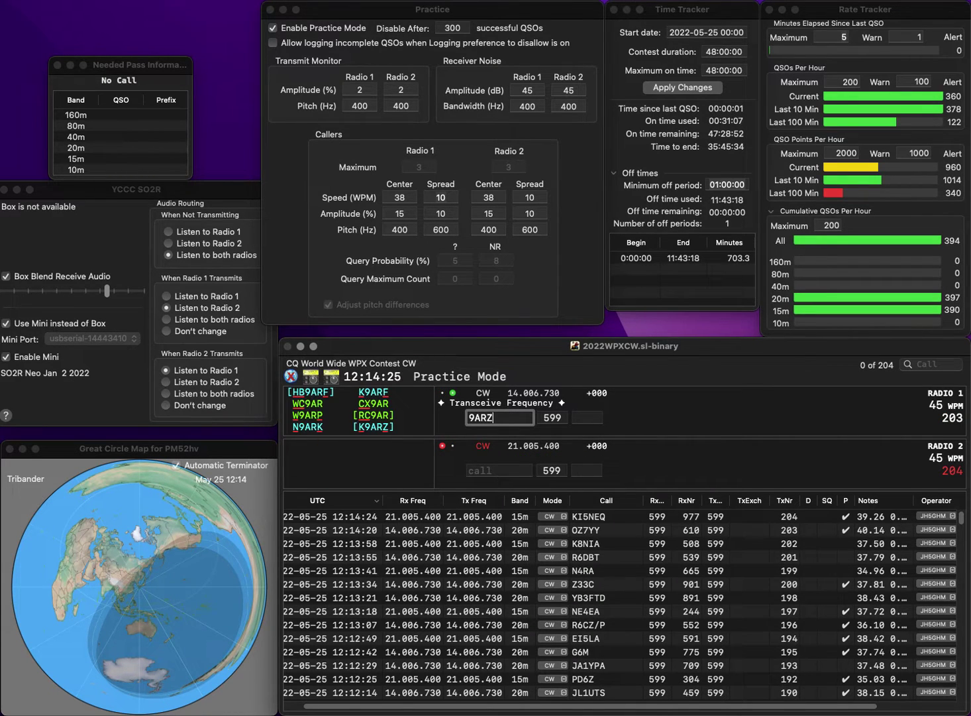
{"action": "key", "text": "Home"}
{"action": "type", "text": "K"}
{"action": "key", "text": "Return"}
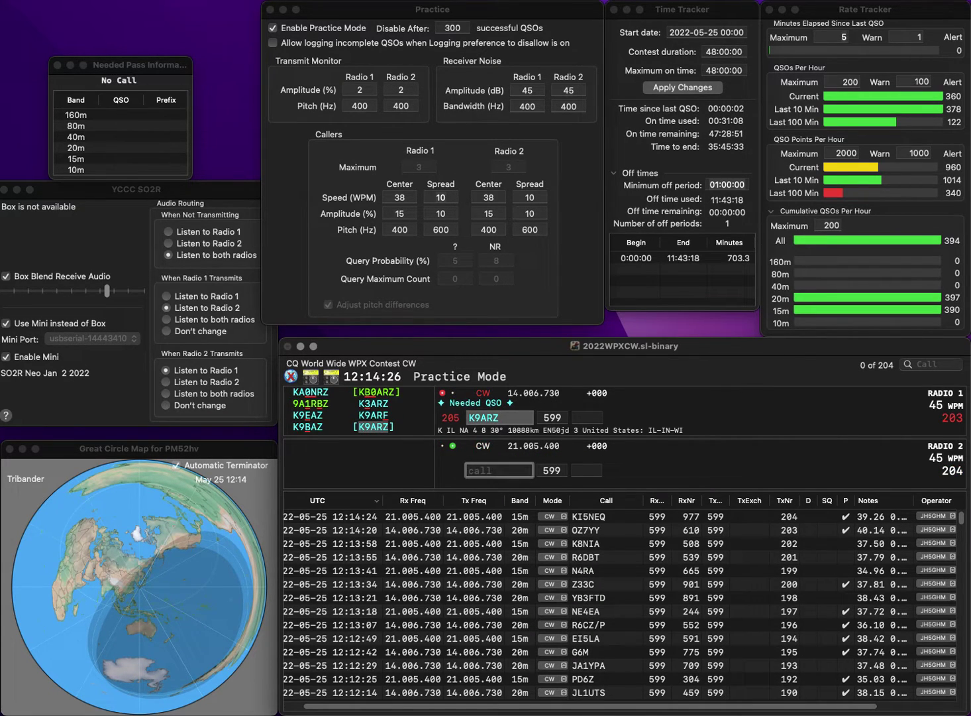
{"action": "type", "text": "EA2KV"}
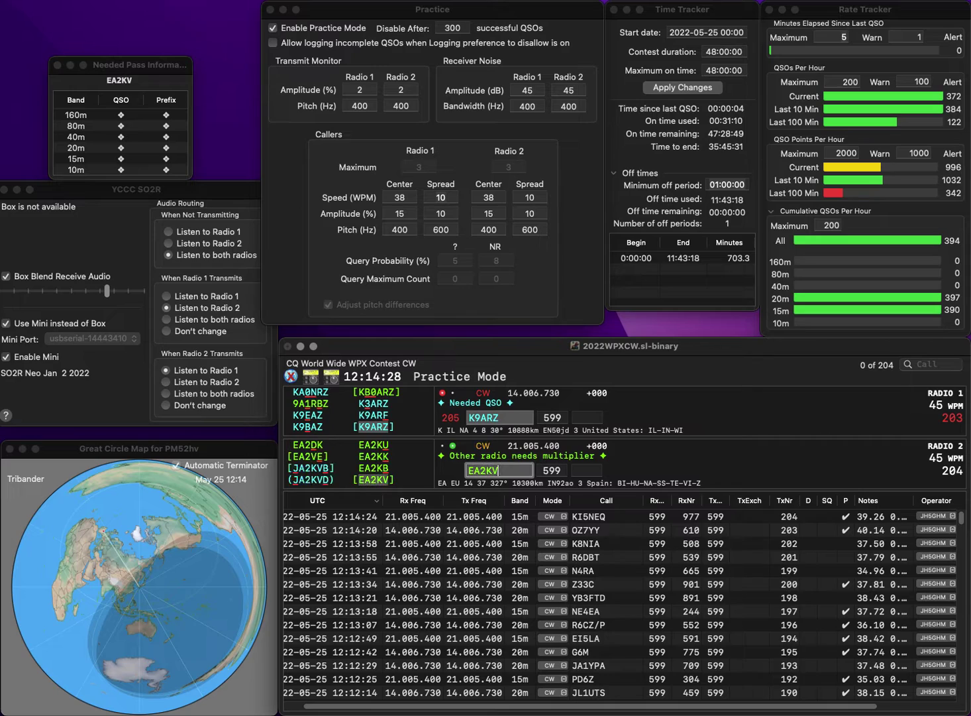
{"action": "key", "text": "Return"}
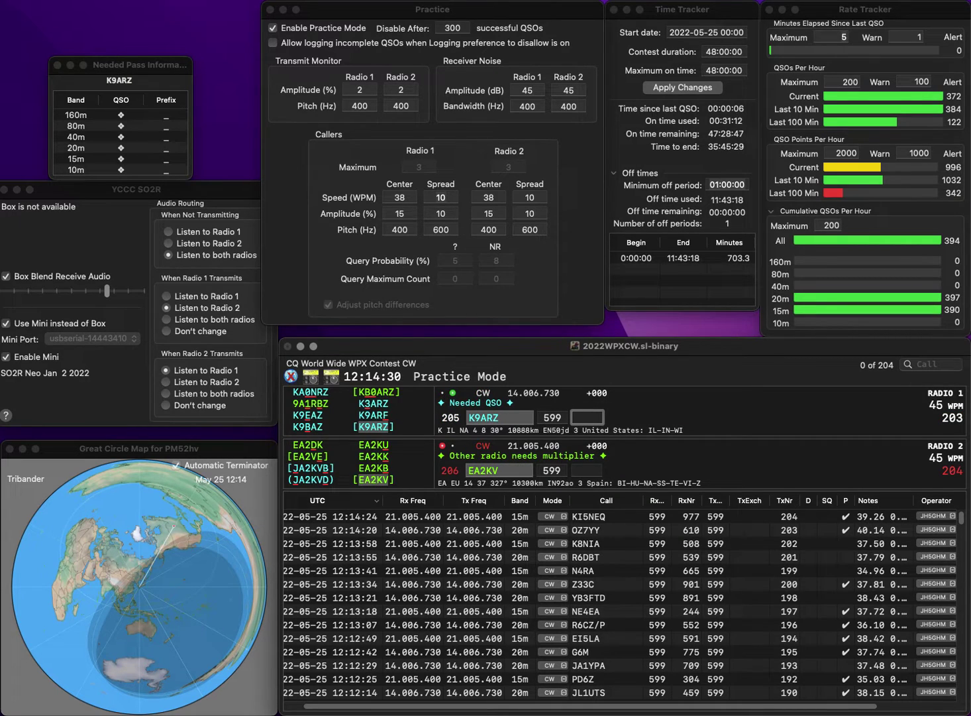
{"action": "type", "text": "99"}
{"action": "key", "text": "Return"}
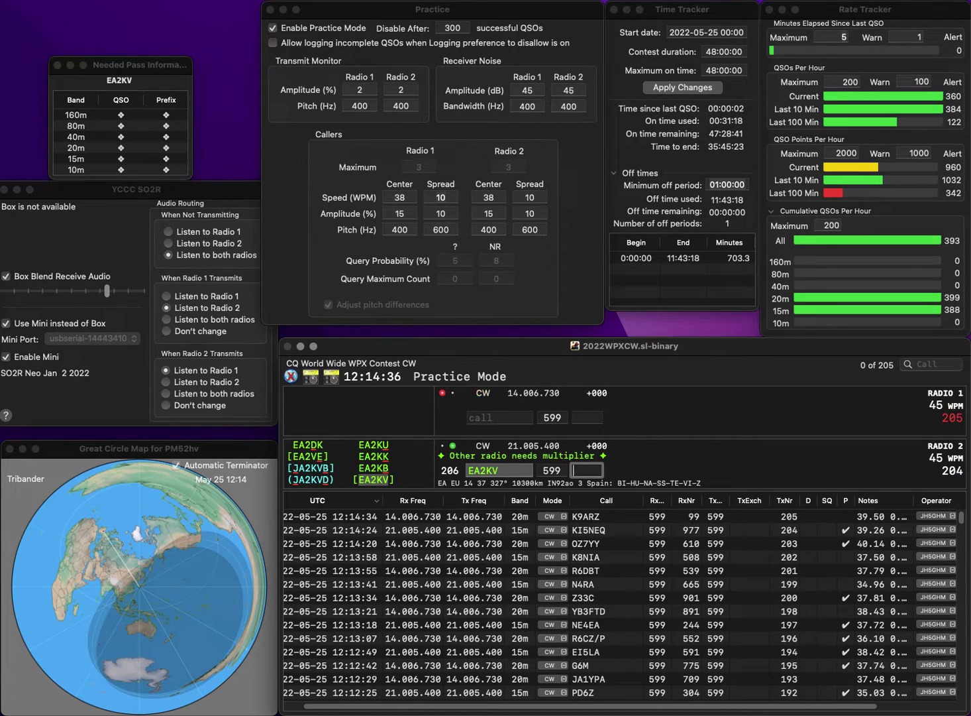
{"action": "type", "text": "47"}
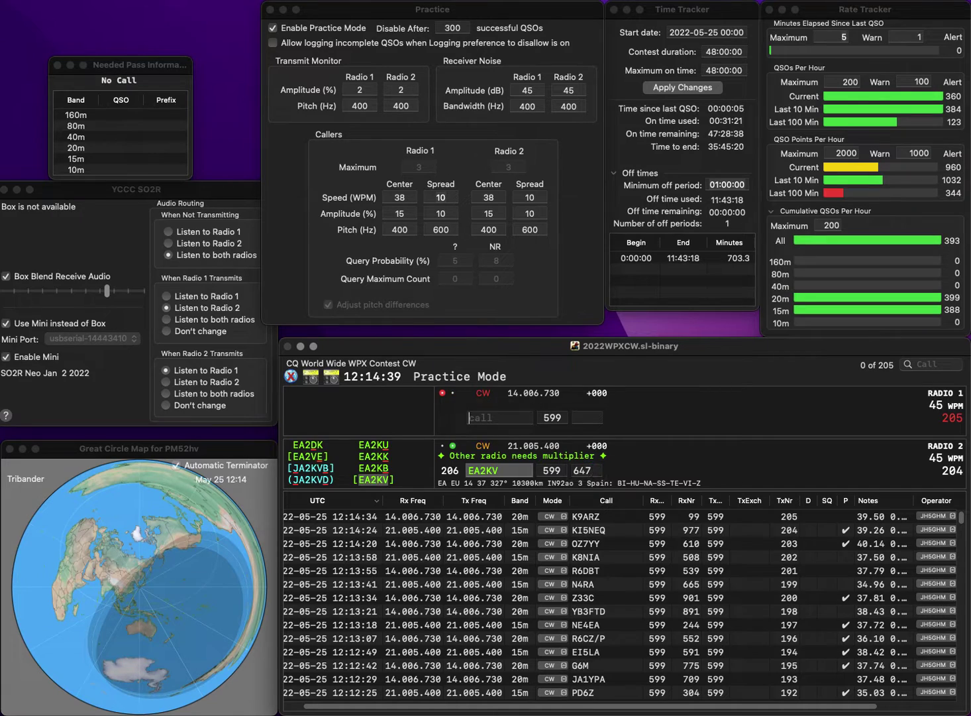
{"action": "key", "text": "Return"}
{"action": "type", "text": "N"}
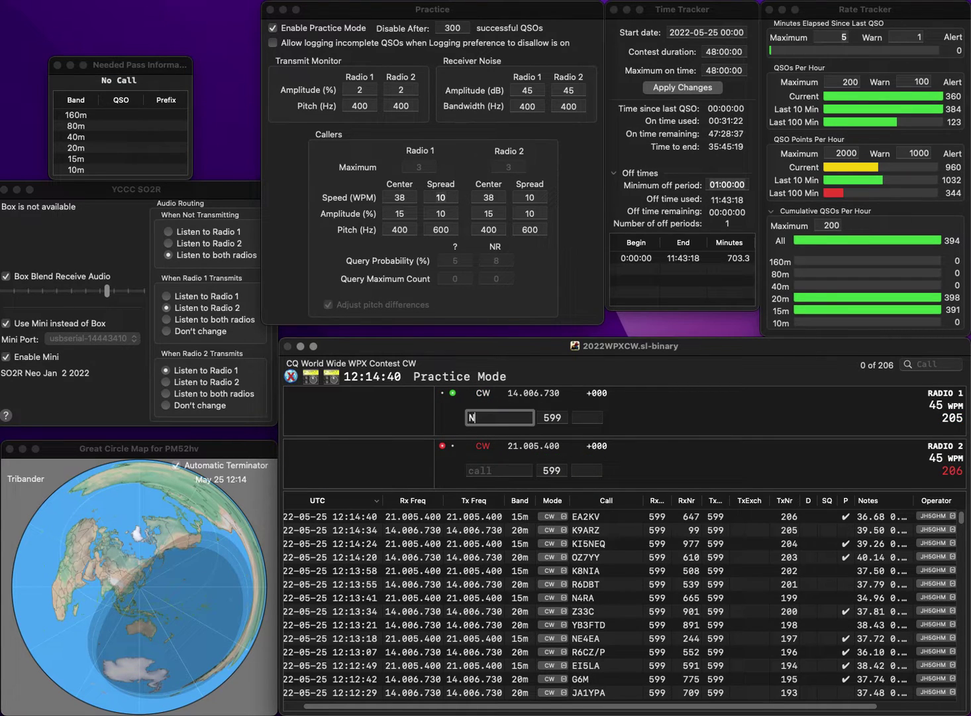
{"action": "type", "text": "S4E"}
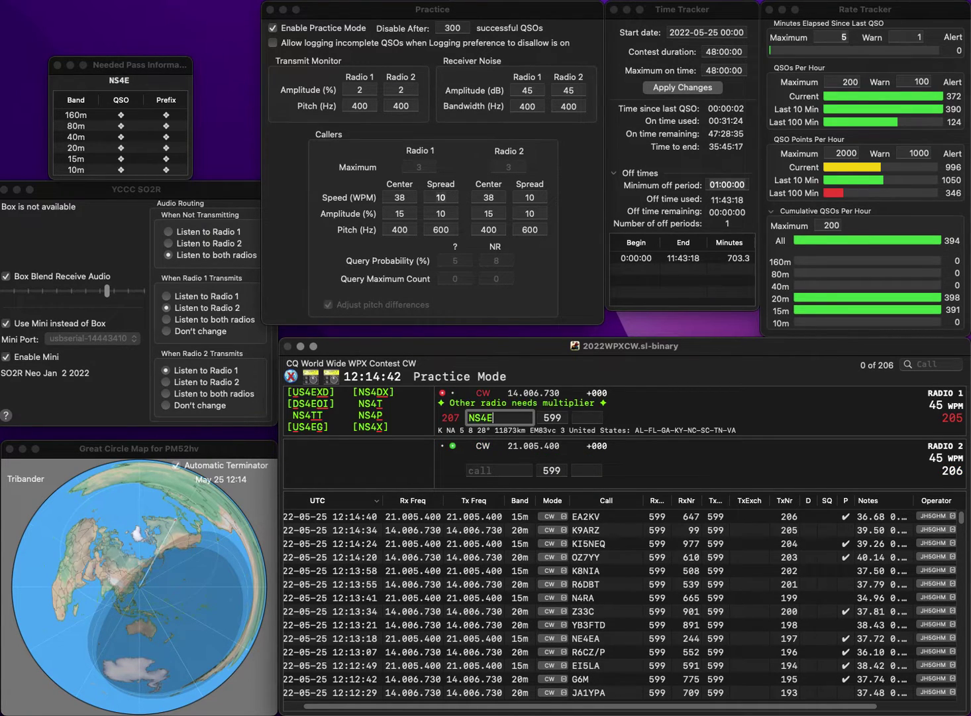
{"action": "key", "text": "Return"}
{"action": "type", "text": "2PEI"}
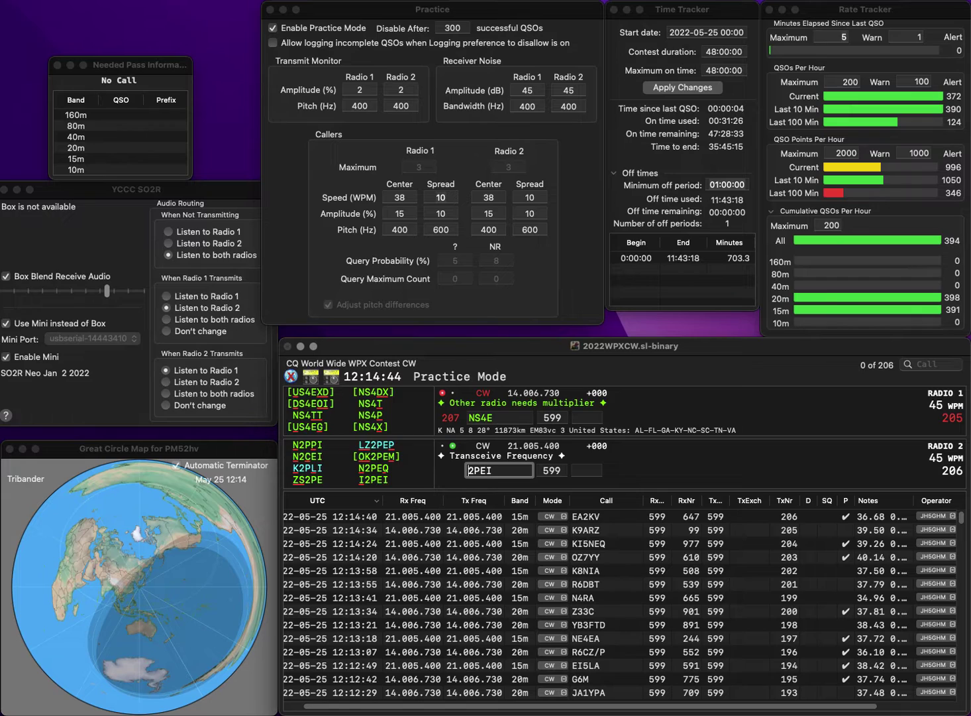
{"action": "key", "text": "Home"}
{"action": "type", "text": "I"}
{"action": "key", "text": "Return"}
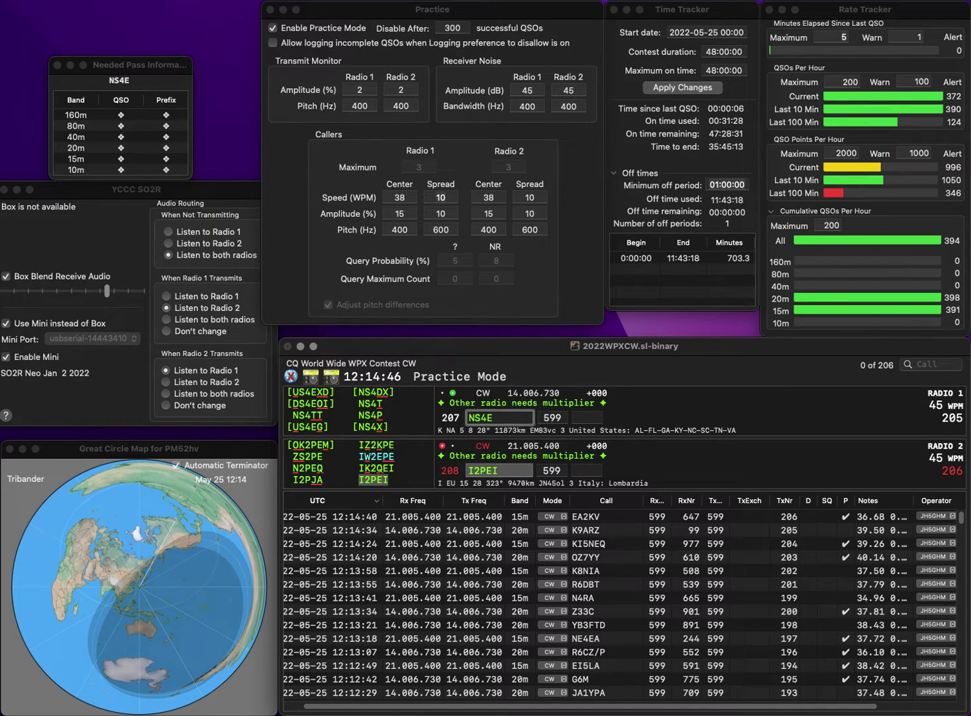
{"action": "key", "text": "Left"}
{"action": "key", "text": "BackSpace"}
{"action": "type", "text": "U"}
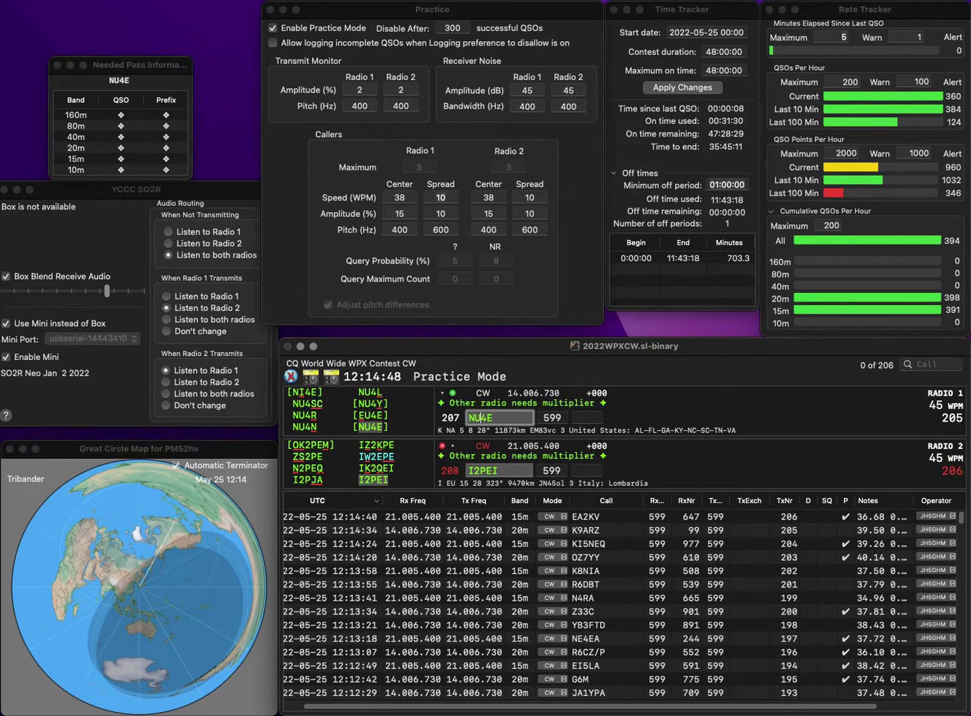
{"action": "key", "text": "Return"}
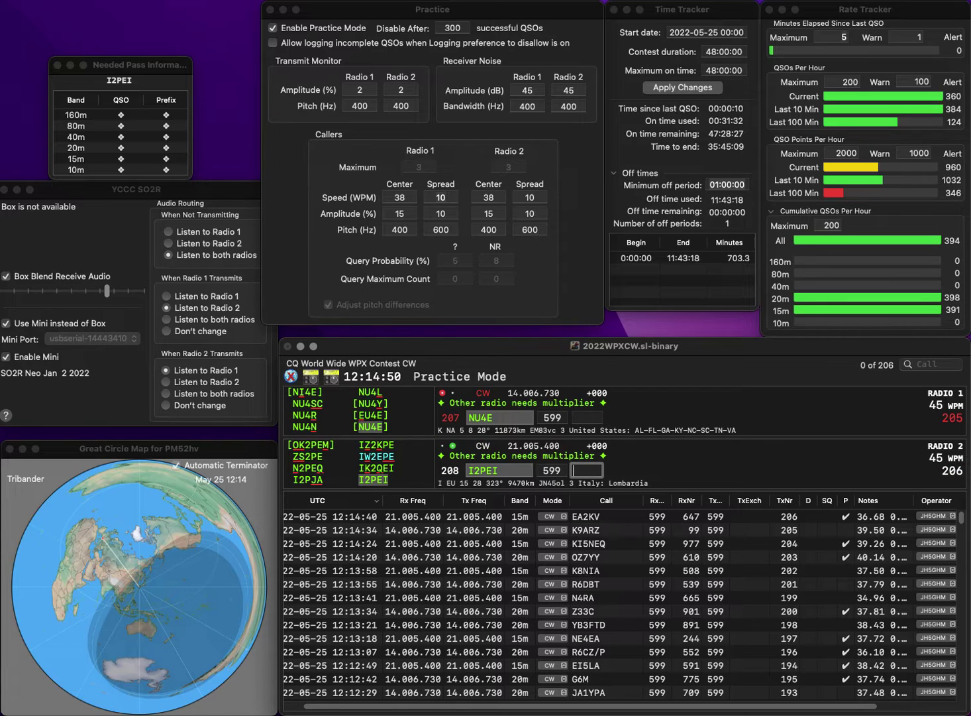
{"action": "type", "text": "9"}
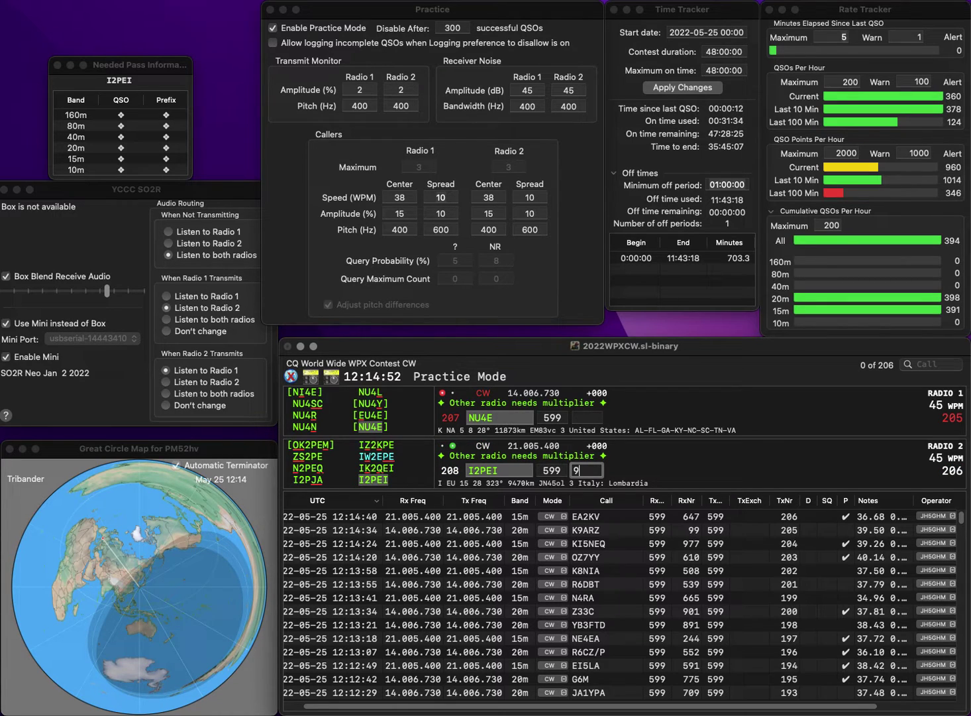
{"action": "type", "text": "04"}
{"action": "key", "text": "Return"}
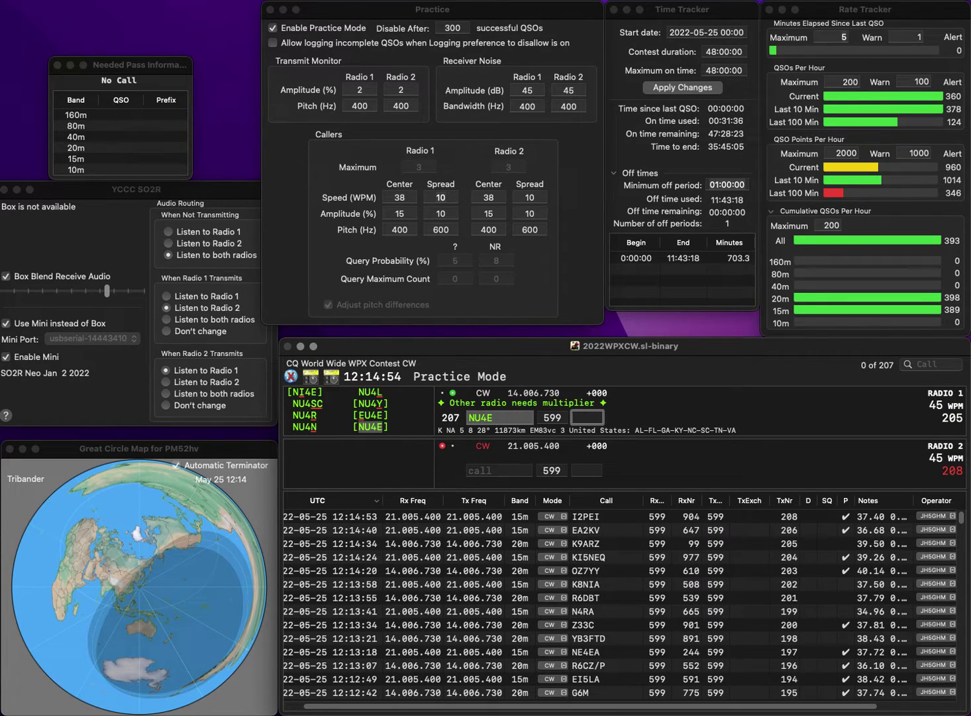
- Log NU4E with exchange 113 and call K1USN on 15m
{"action": "type", "text": "113"}
{"action": "key", "text": "Return"}
{"action": "type", "text": "USN"}
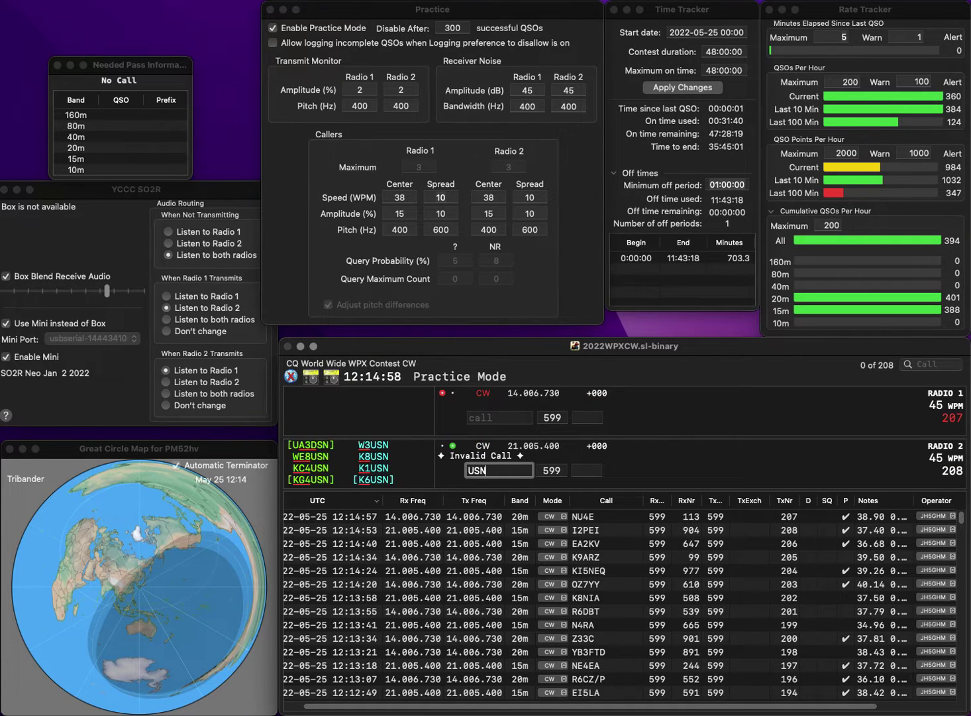
{"action": "key", "text": "Up"}
{"action": "type", "text": "K1"}
{"action": "key", "text": "Up"}
{"action": "type", "text": "JH"}
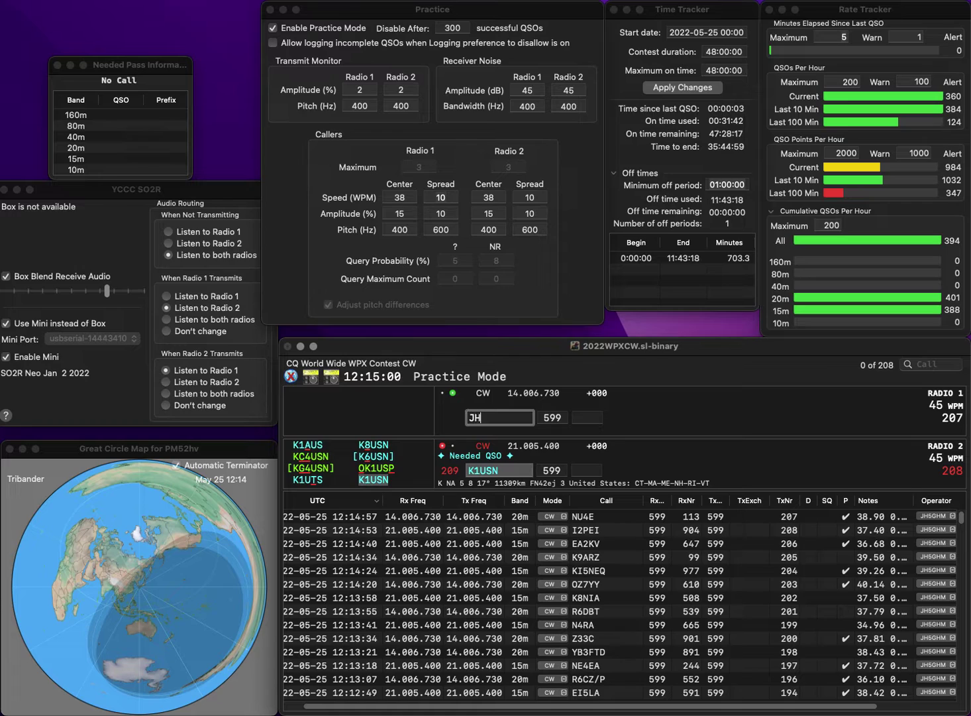
{"action": "type", "text": "9GGY"}
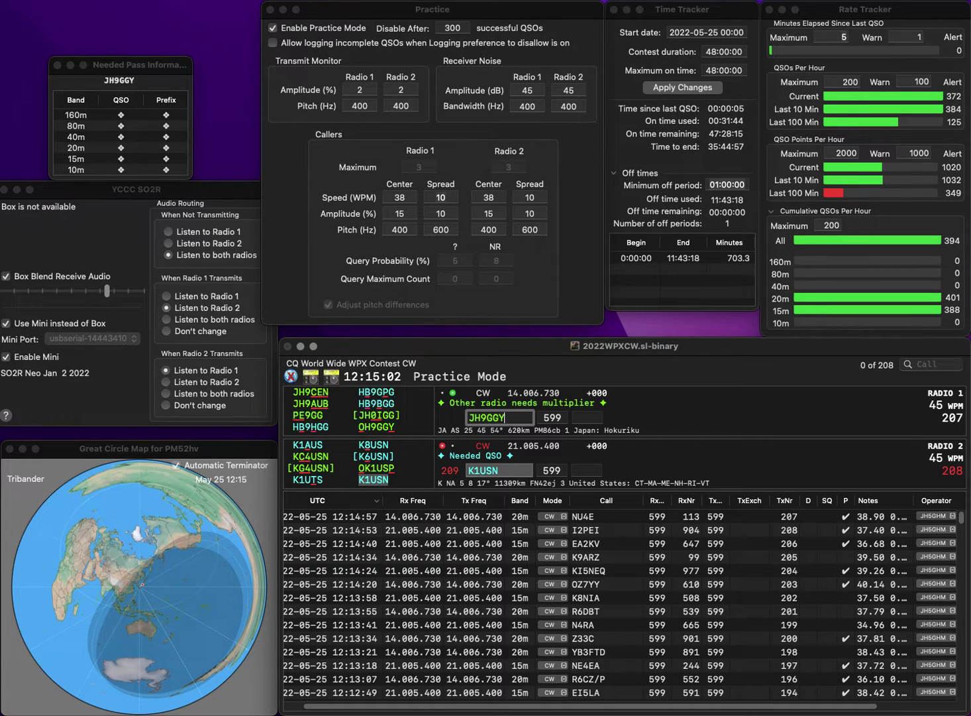
{"action": "key", "text": "Return"}
{"action": "key", "text": "space"}
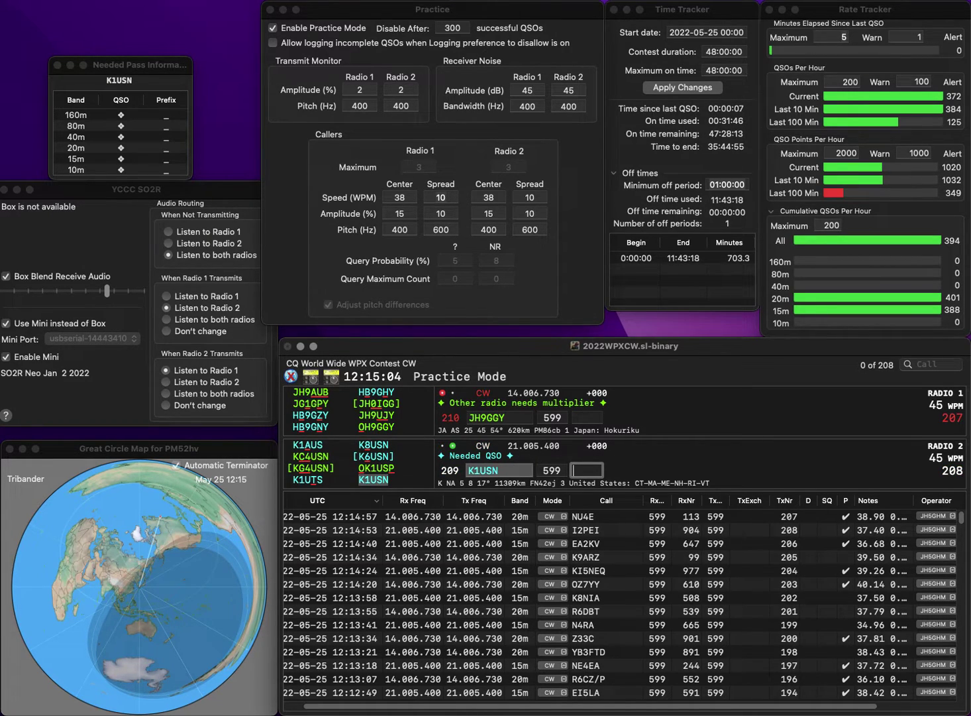
{"action": "type", "text": "479"}
{"action": "key", "text": "Return"}
{"action": "key", "text": "space"}
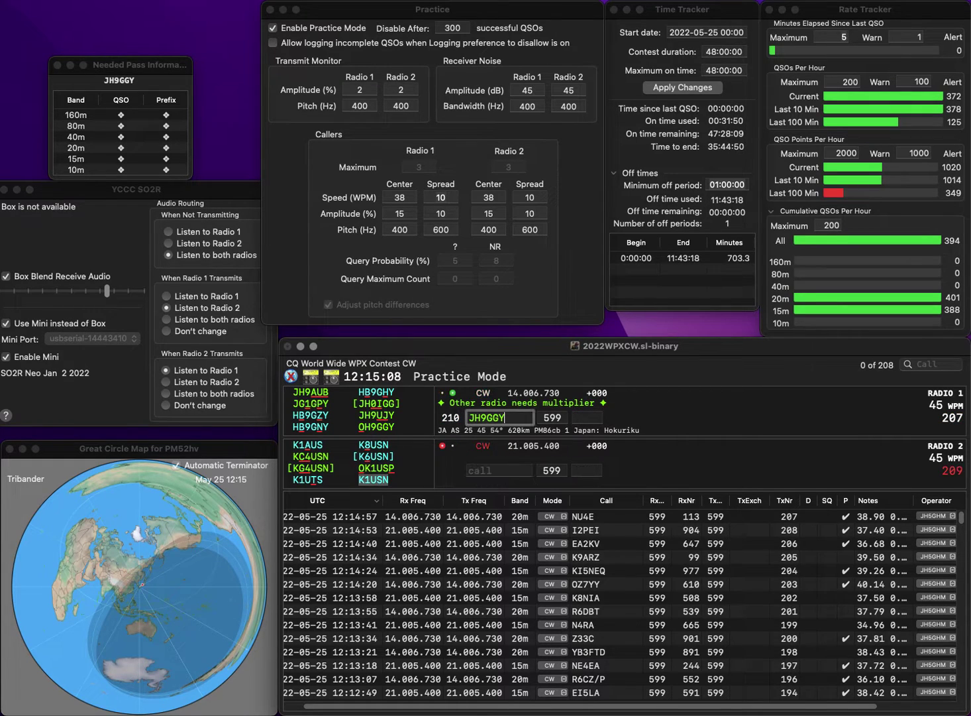
{"action": "key", "text": "Delete"}
{"action": "type", "text": "O"}
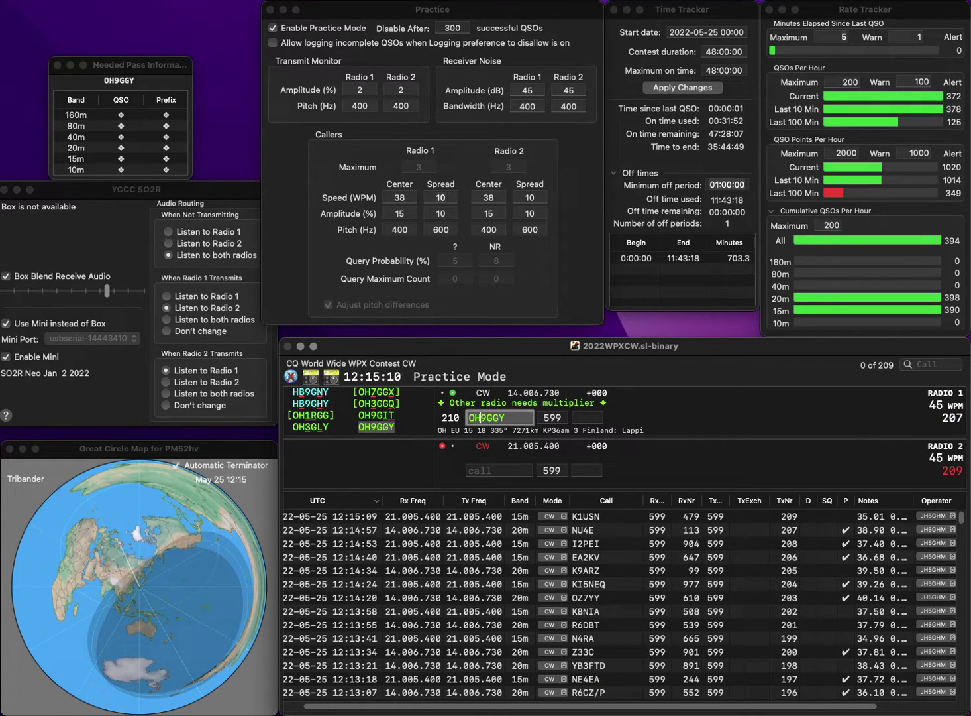
{"action": "key", "text": "Return"}
{"action": "type", "text": "WA"}
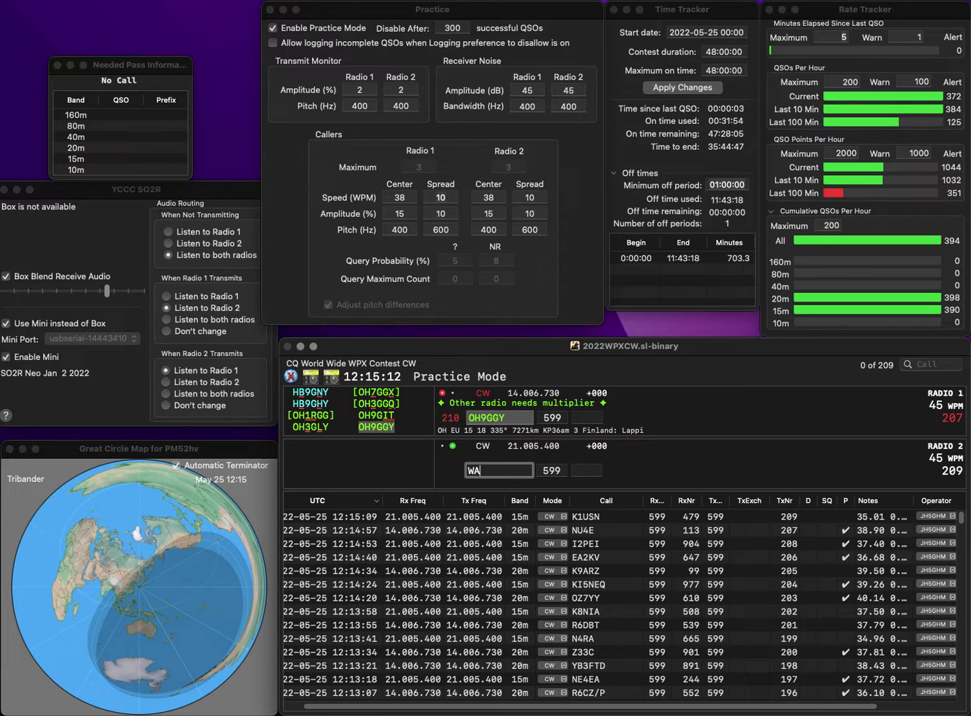
{"action": "type", "text": "8Q"}
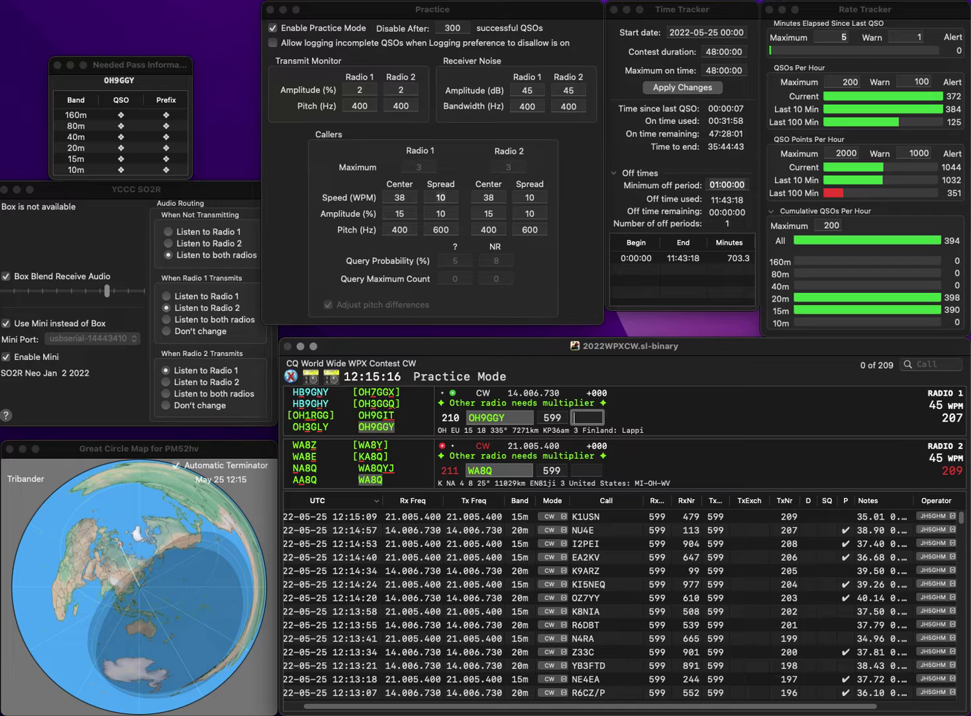
{"action": "type", "text": "44"}
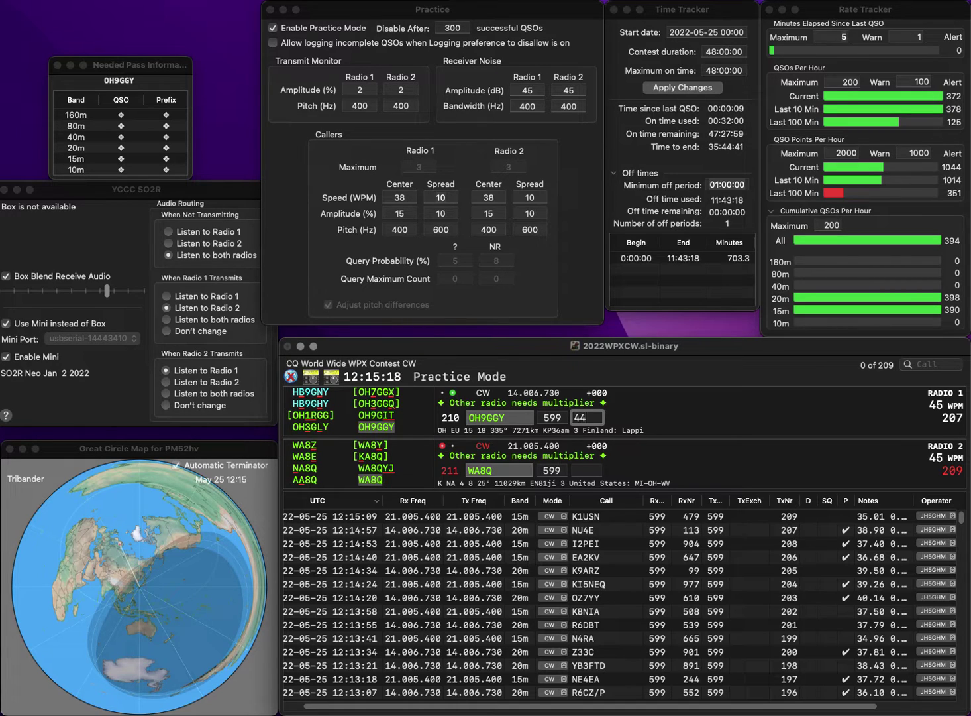
{"action": "type", "text": "9"}
{"action": "key", "text": "Return"}
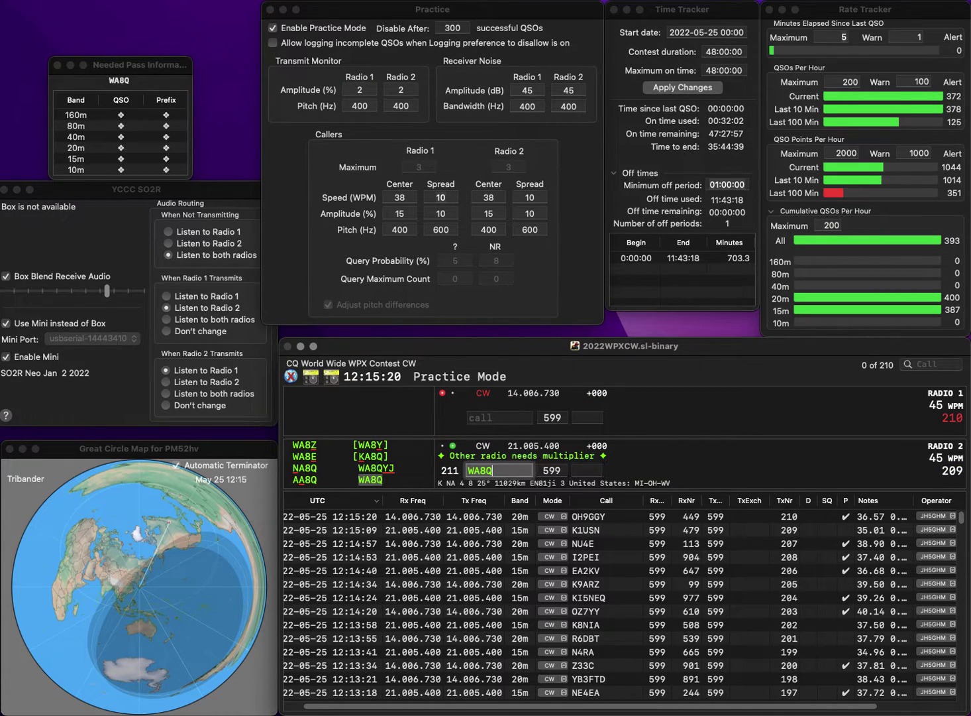
{"action": "key", "text": "space"}
{"action": "type", "text": "35"}
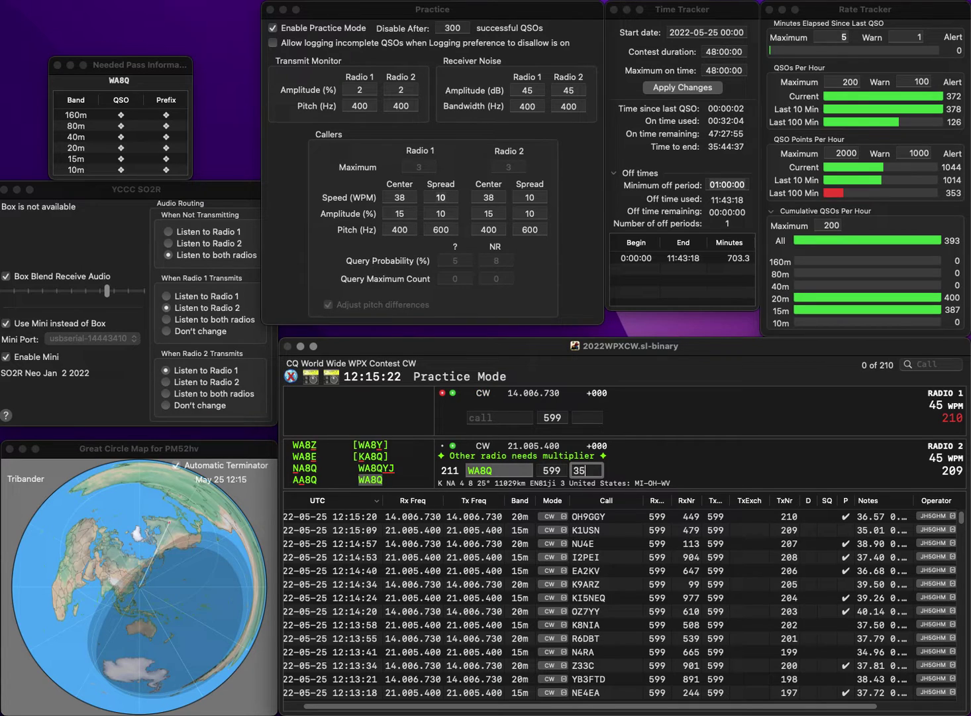
{"action": "type", "text": "8"}
{"action": "key", "text": "Return"}
{"action": "type", "text": "IO8O"}
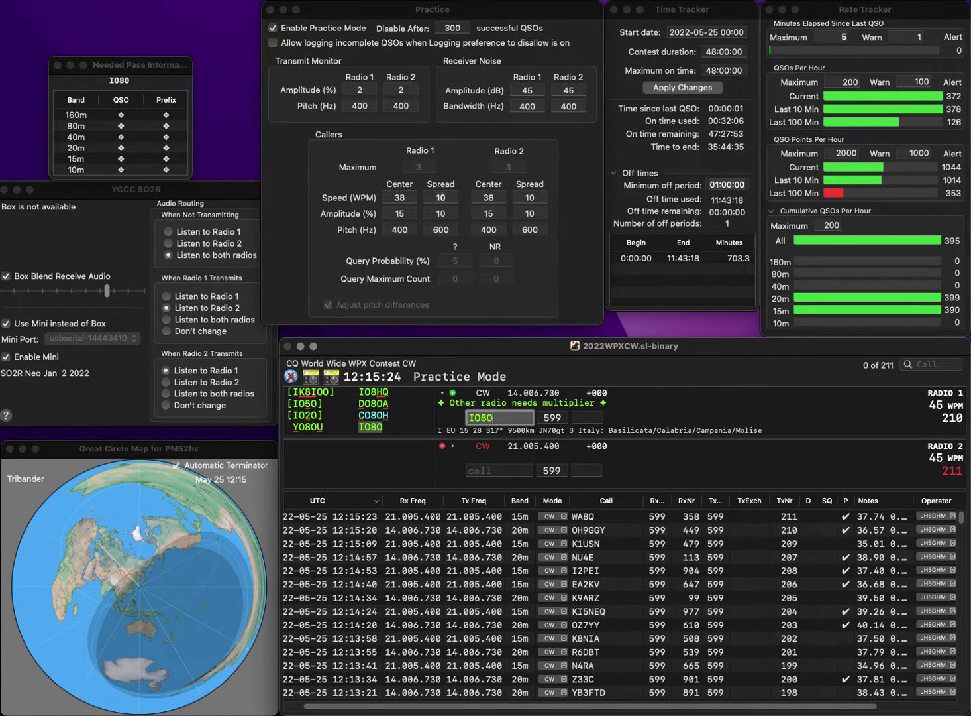
{"action": "key", "text": "Return"}
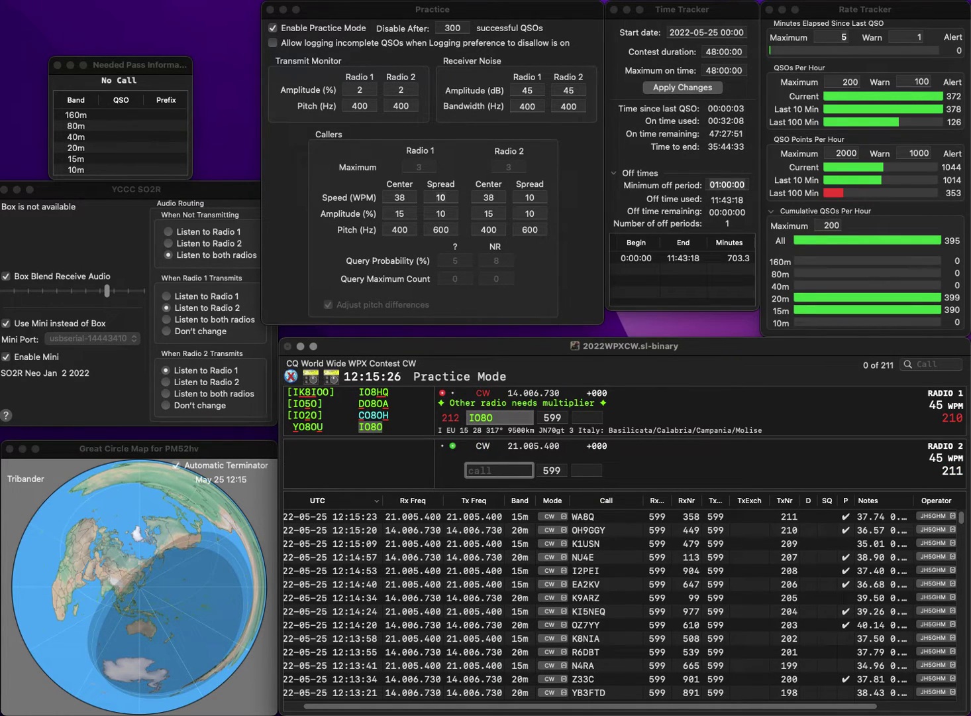
{"action": "type", "text": "RA4CL"}
{"action": "key", "text": "space"}
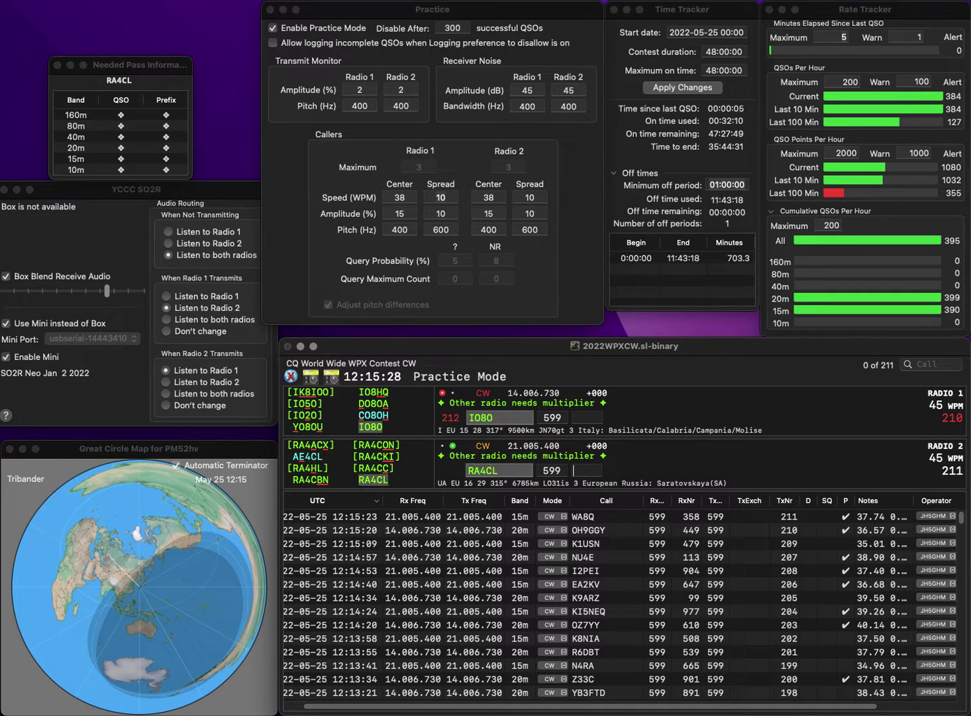
{"action": "key", "text": "Return"}
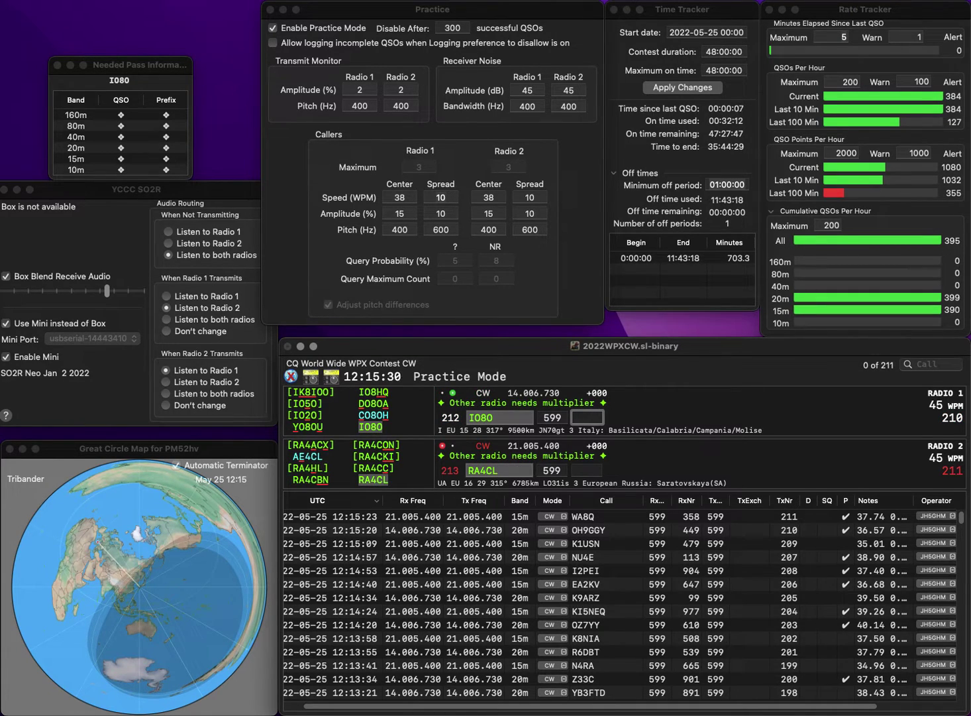
{"action": "type", "text": "663"}
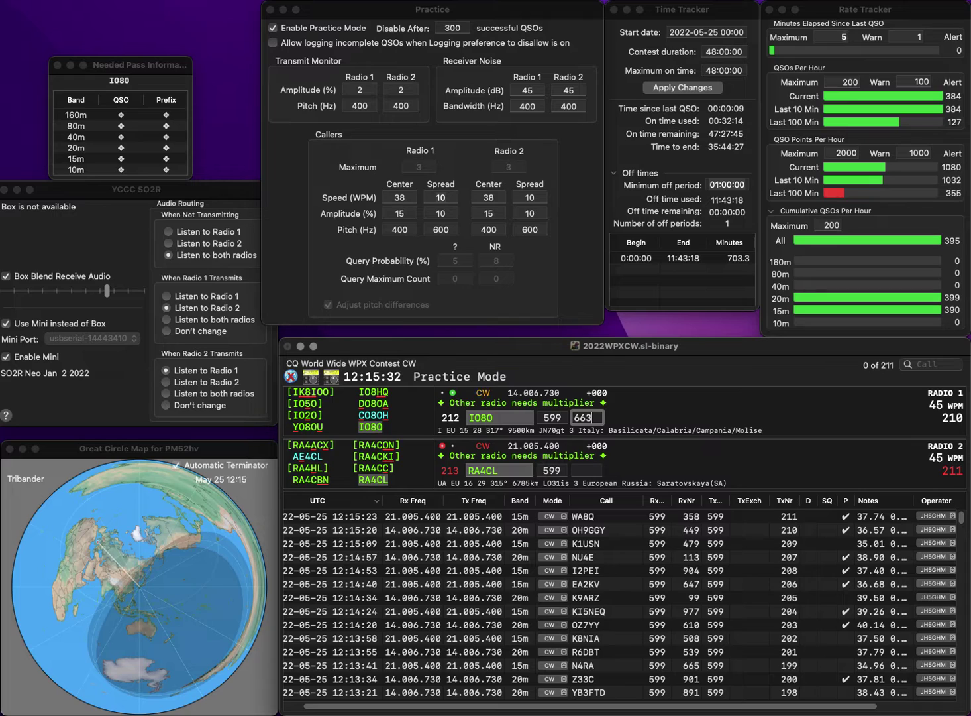
{"action": "key", "text": "Return"}
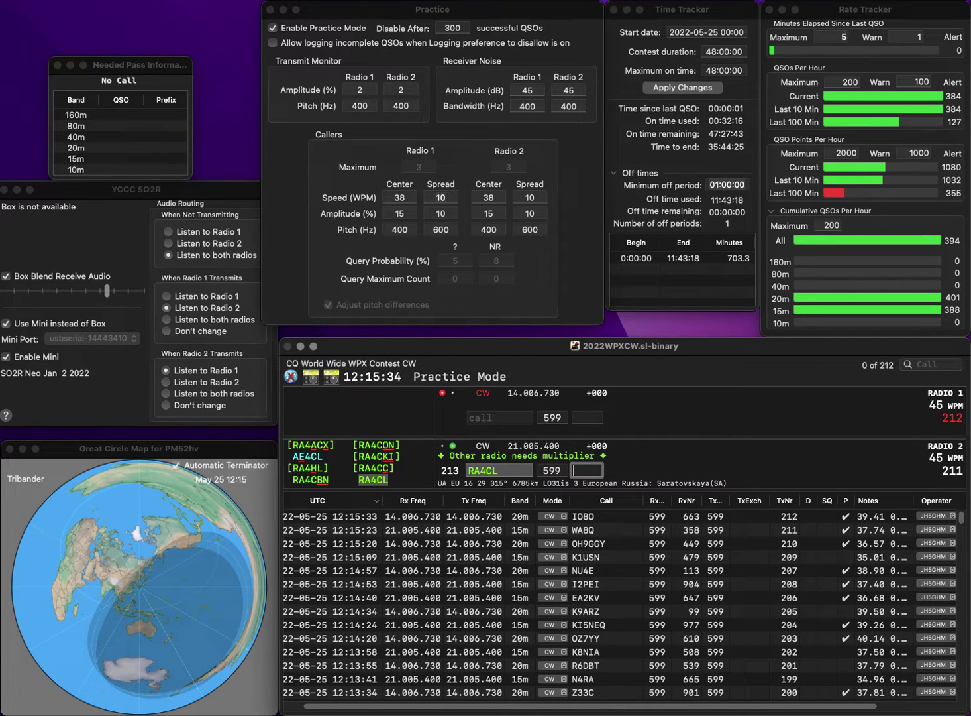
{"action": "type", "text": "637"}
{"action": "key", "text": "Return"}
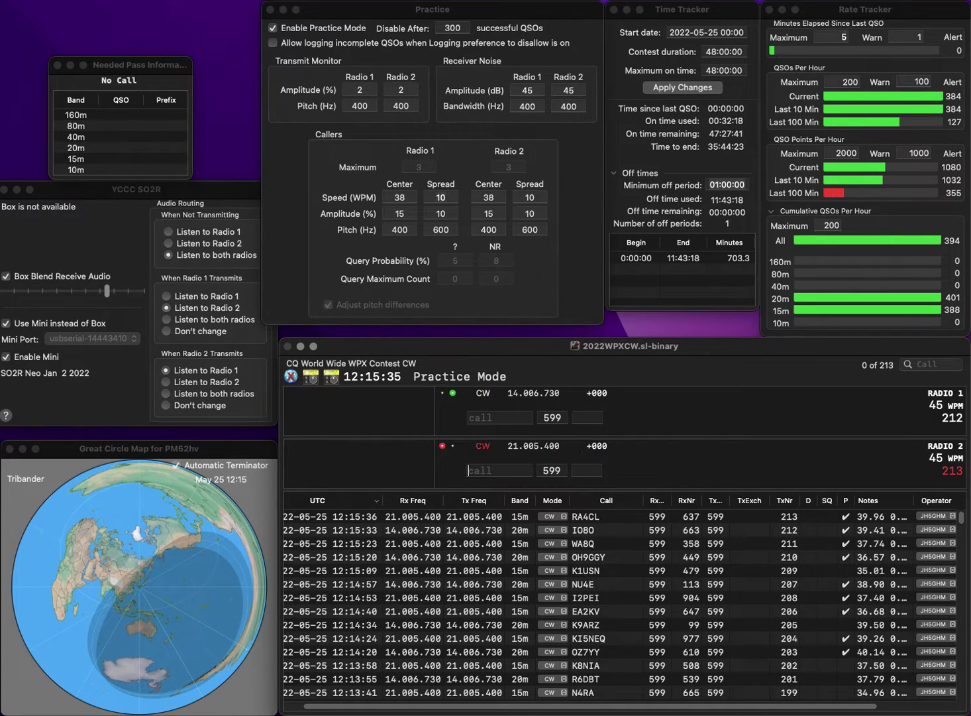
{"action": "type", "text": "WU0A"}
{"action": "key", "text": "Return"}
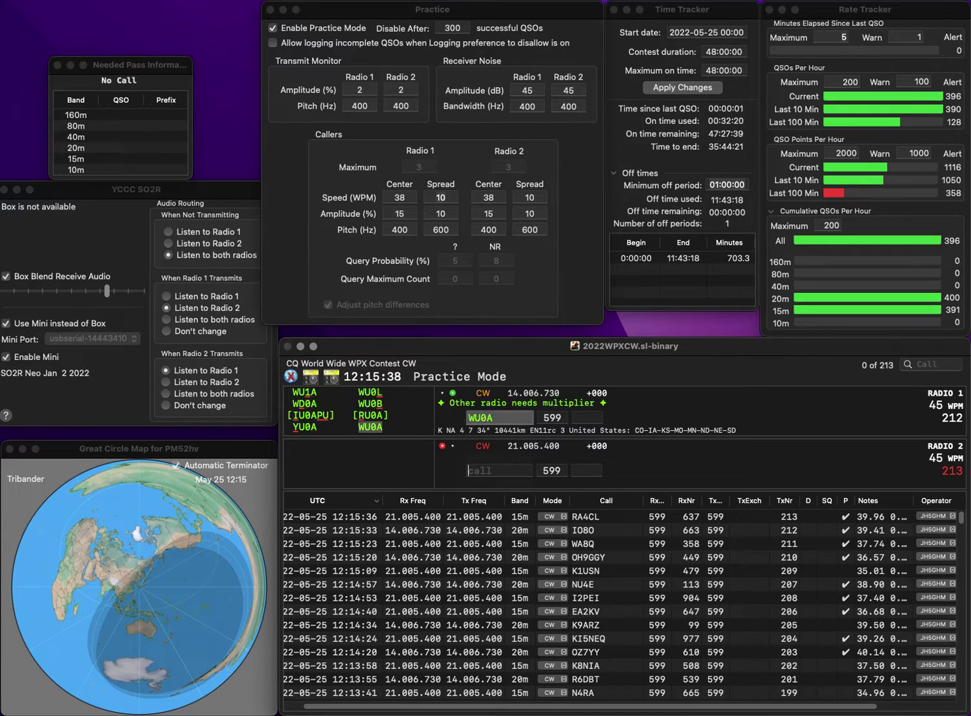
{"action": "type", "text": "K2"}
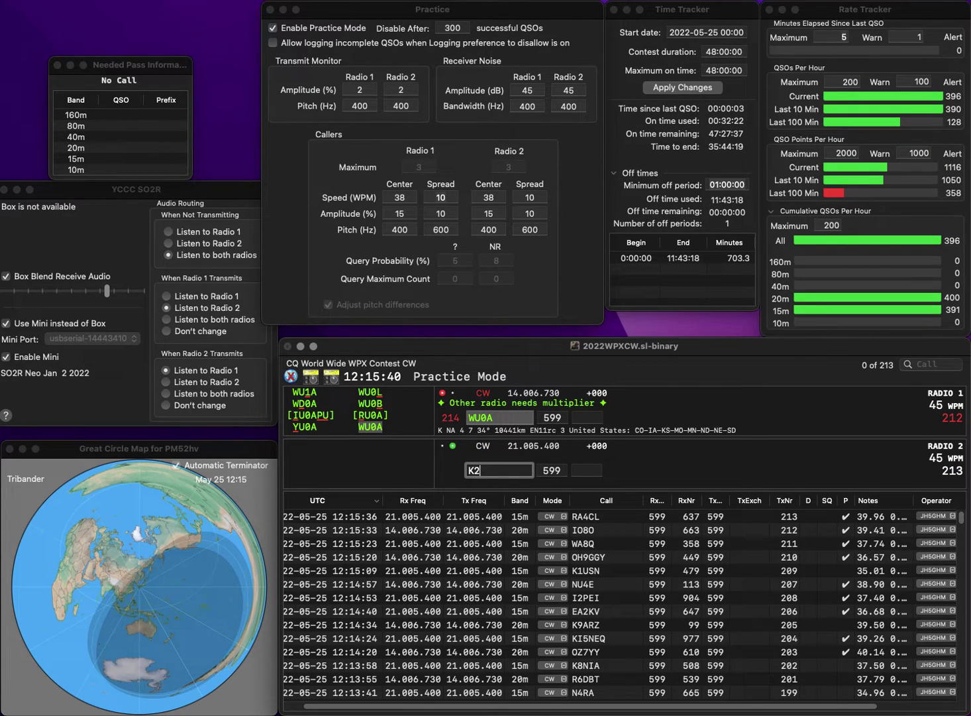
{"action": "type", "text": "KQ"}
{"action": "key", "text": "Return"}
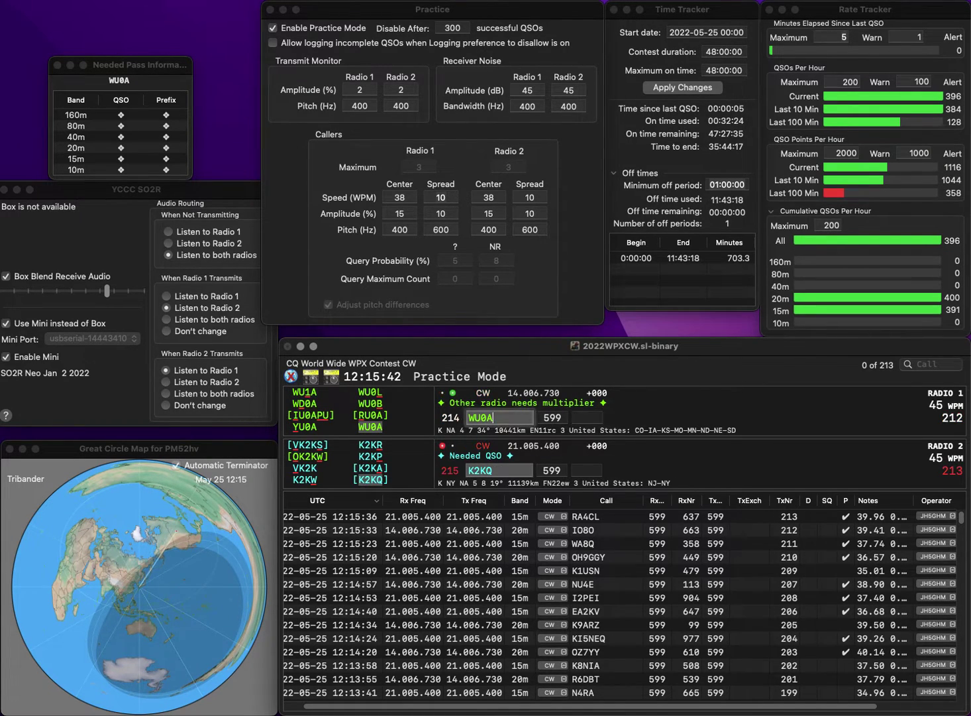
{"action": "key", "text": "space"}
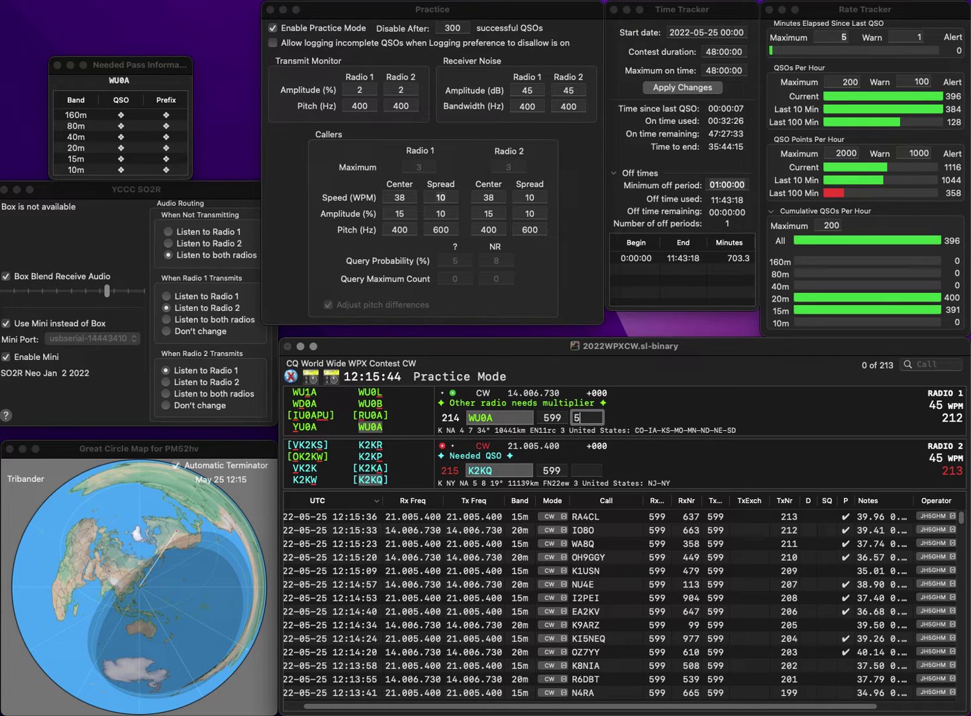
{"action": "key", "text": "Return"}
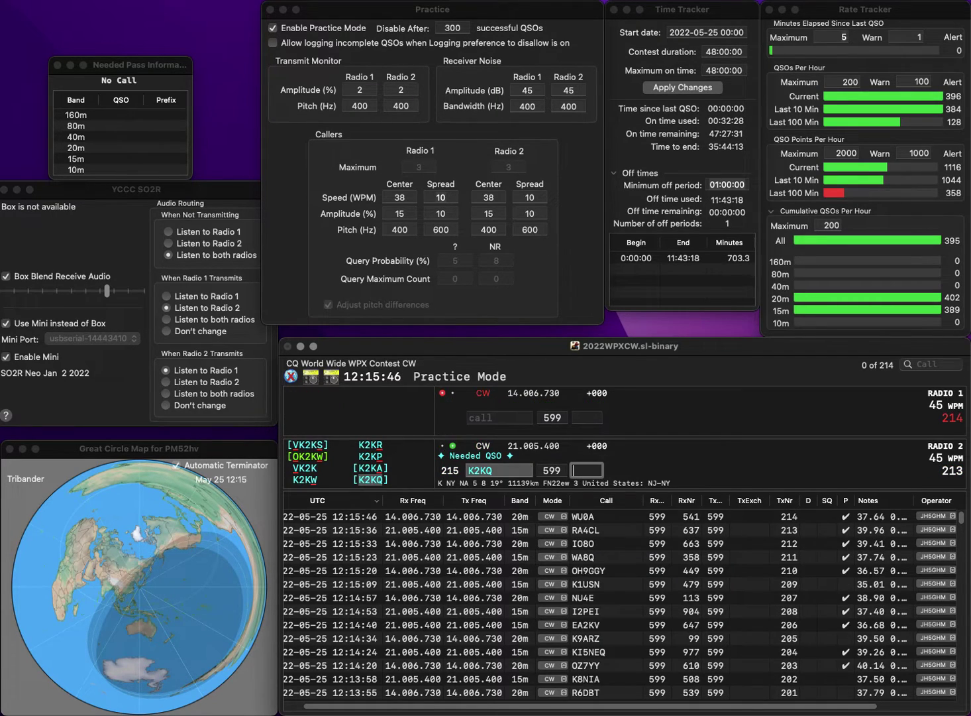
{"action": "type", "text": "1"}
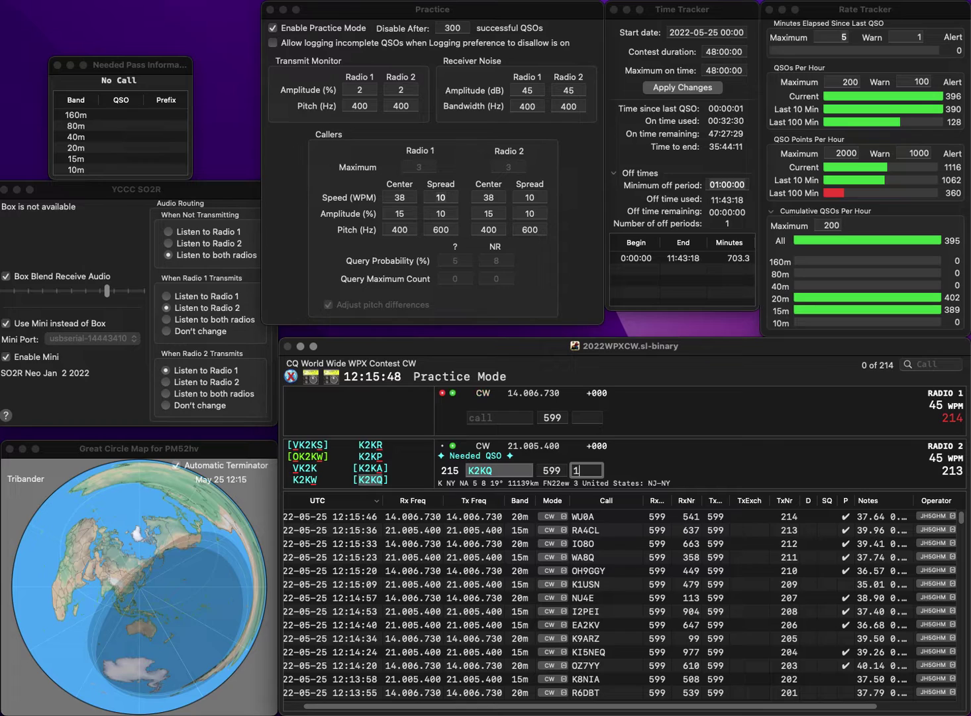
{"action": "type", "text": "73"}
{"action": "key", "text": "Return"}
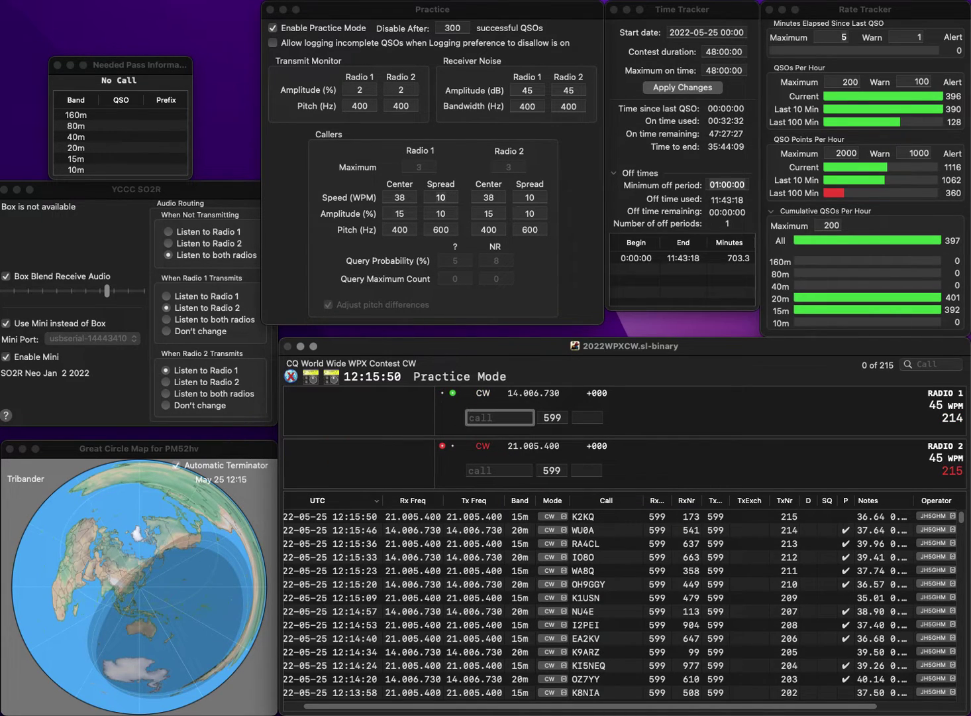
{"action": "type", "text": "GN"}
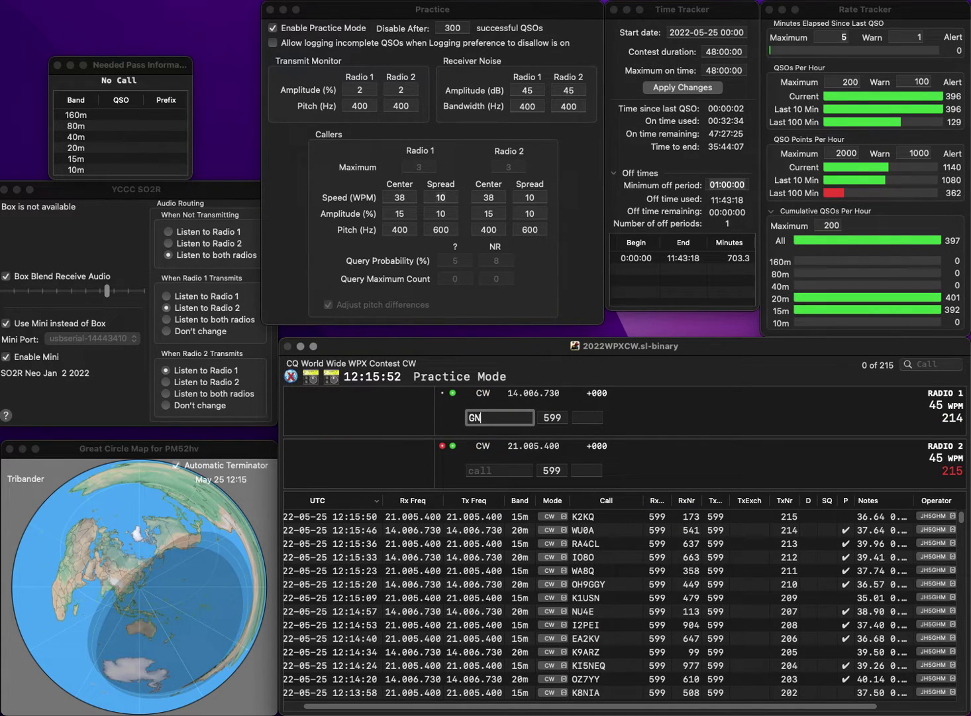
{"action": "key", "text": "BackSpace"}
{"action": "type", "text": "MN"}
{"action": "key", "text": "Return"}
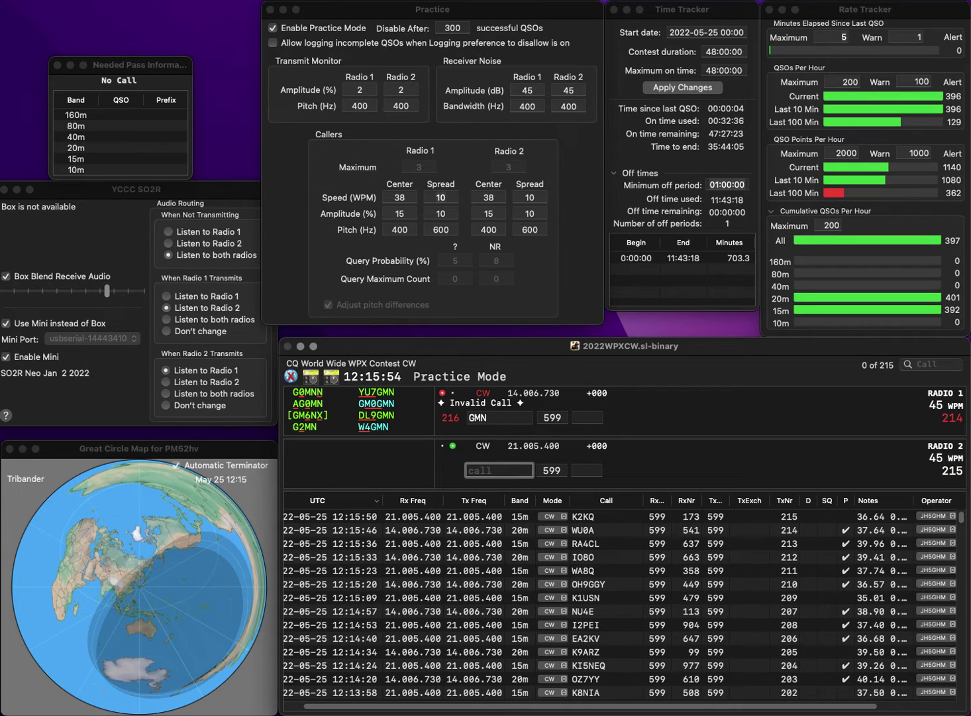
{"action": "type", "text": "J3KOGDL9"}
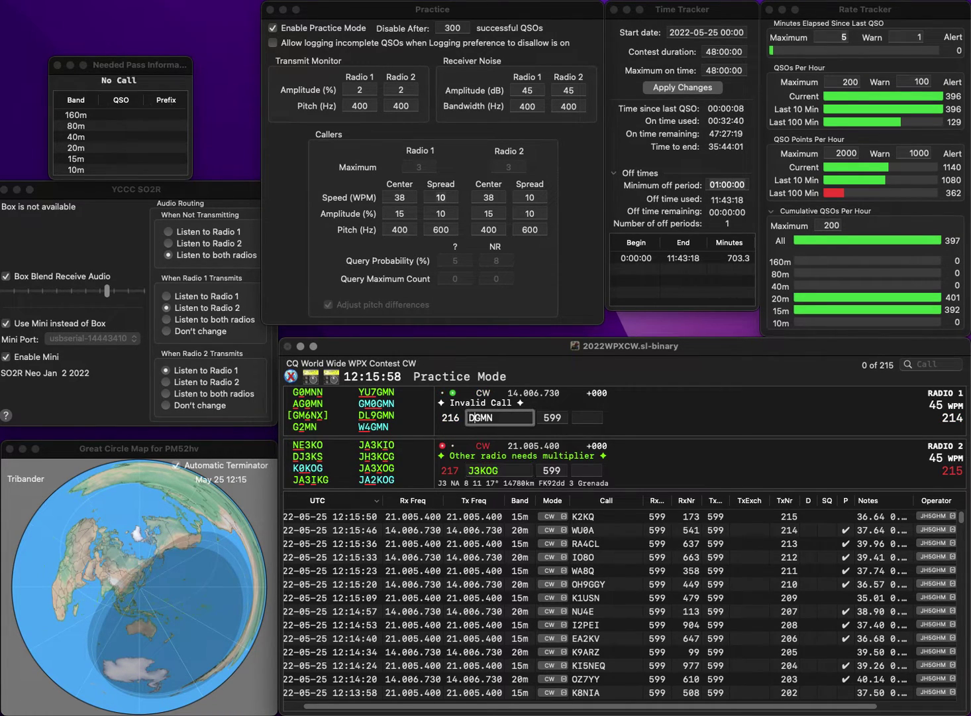
{"action": "key", "text": "Return"}
- Correct the 15m call to JA3XOG, then log DL9GMN (223) and JA3XOG (413)
{"action": "key", "text": "Down"}
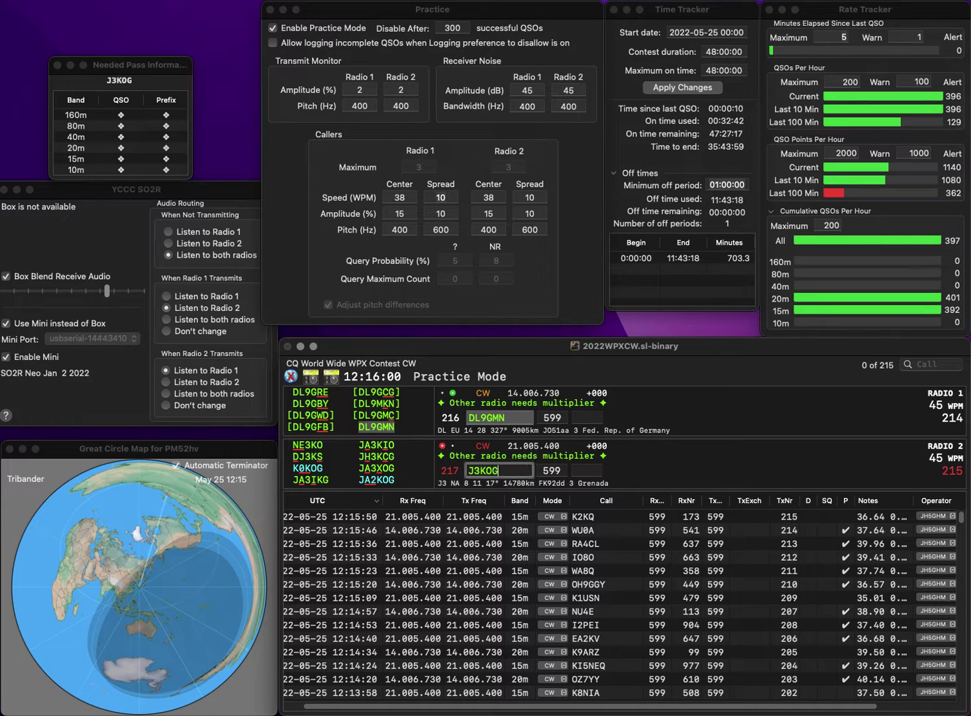
{"action": "key", "text": "Delete"}
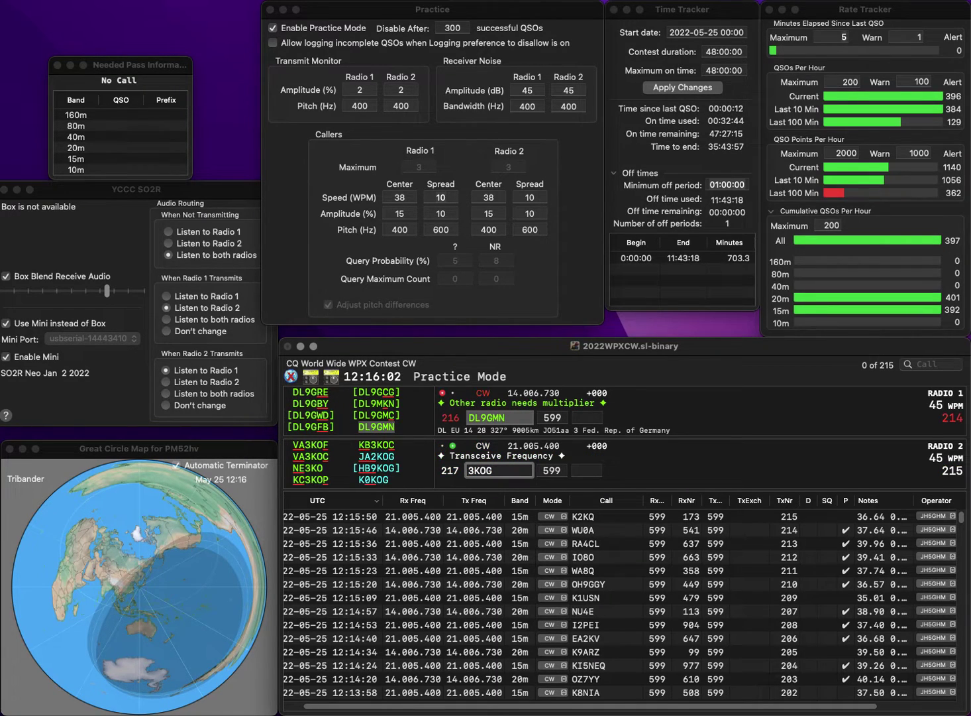
{"action": "type", "text": "JA"}
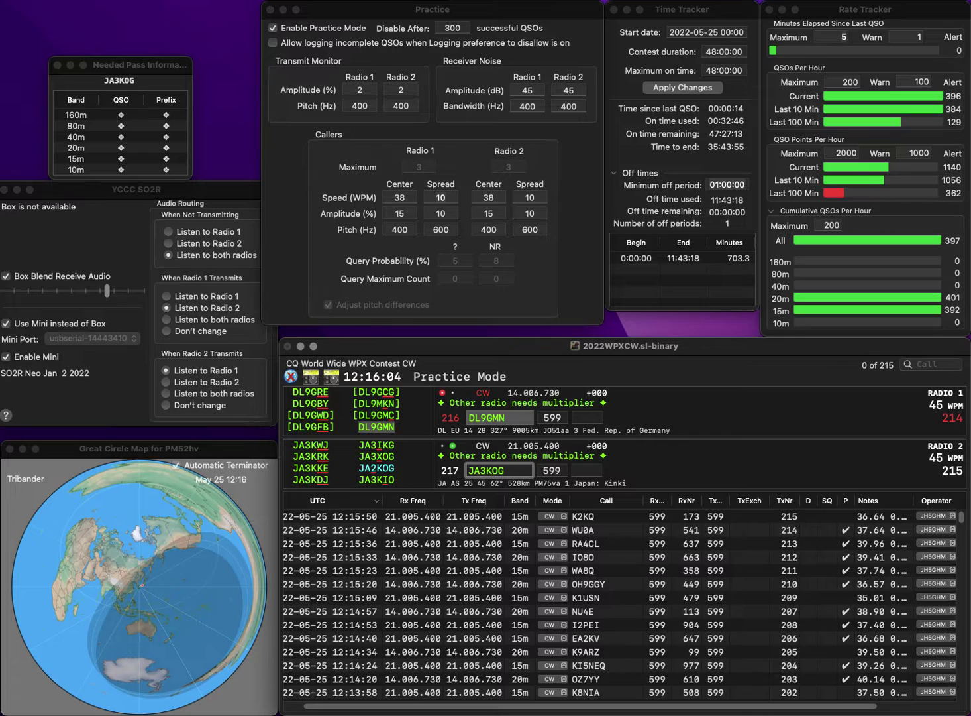
{"action": "key", "text": "Delete"}
{"action": "type", "text": "X"}
{"action": "key", "text": "Return"}
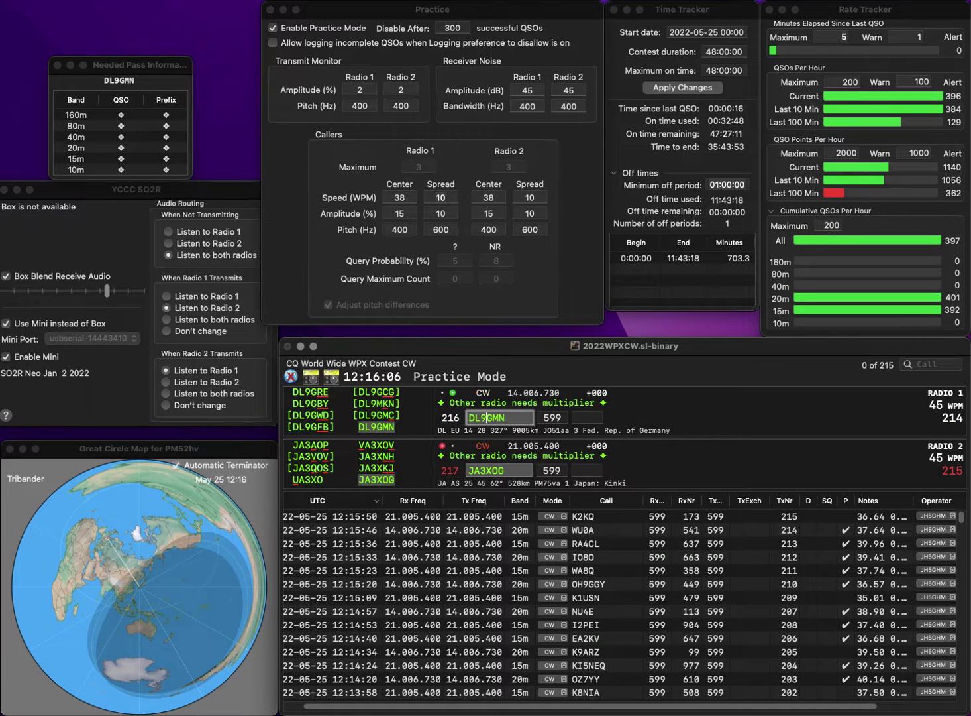
{"action": "type", "text": "2"}
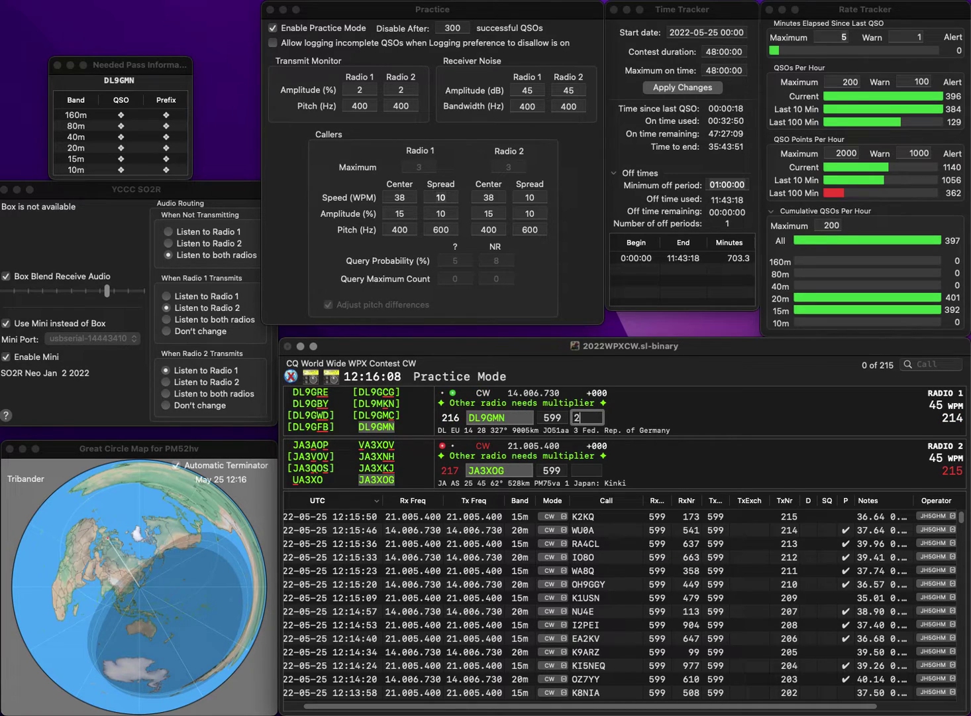
{"action": "type", "text": "2"}
{"action": "type", "text": "3"}
{"action": "key", "text": "Return"}
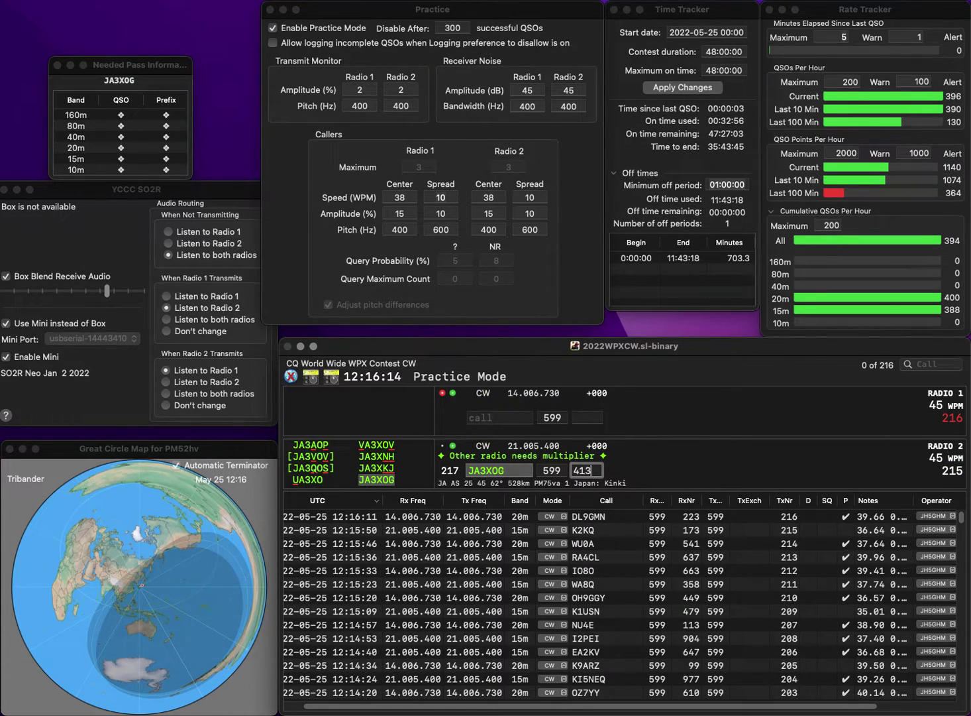
{"action": "key", "text": "Return"}
{"action": "type", "text": "KCO2"}
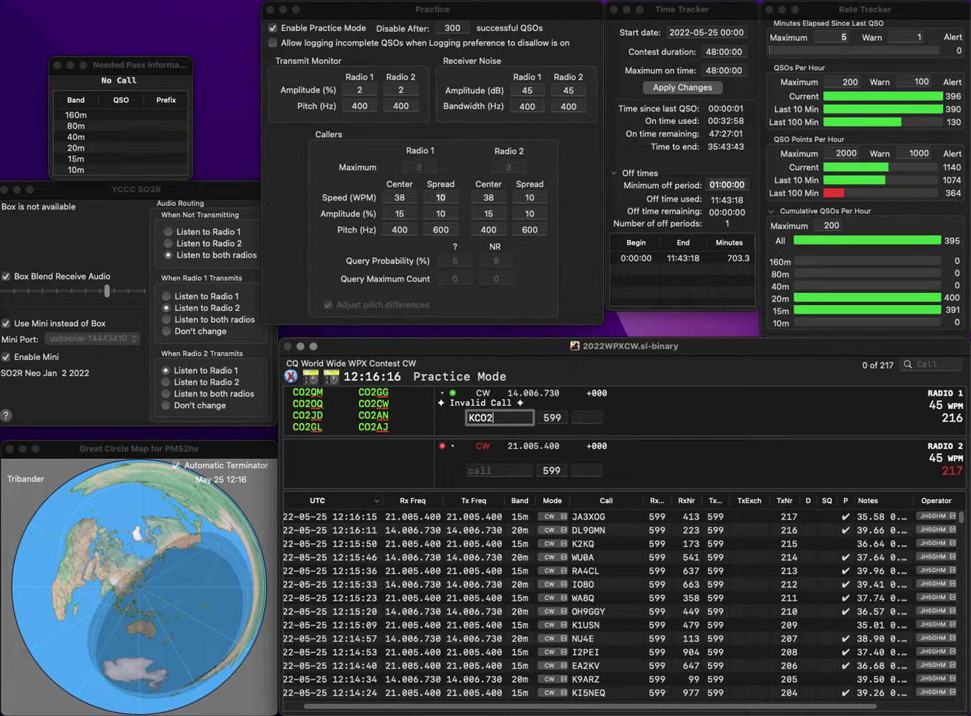
{"action": "key", "text": "Home"}
{"action": "key", "text": "Delete"}
{"action": "key", "text": "End"}
{"action": "type", "text": "KL"}
{"action": "key", "text": "Return"}
{"action": "type", "text": "HK4"}
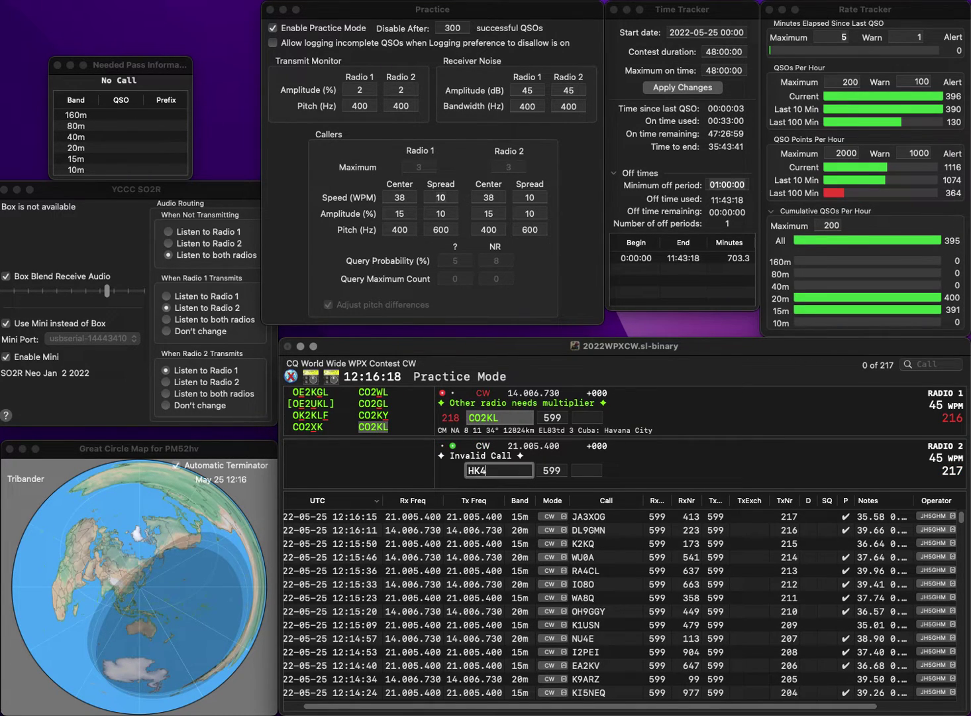
{"action": "type", "text": "NDF"}
{"action": "key", "text": "Return"}
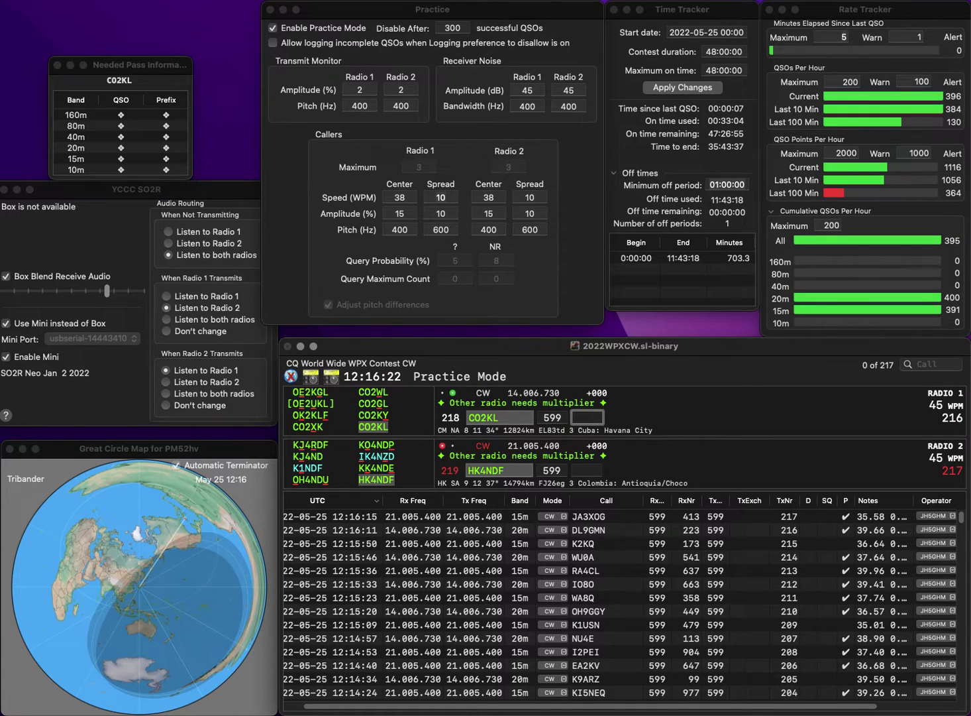
{"action": "type", "text": "458"}
{"action": "key", "text": "Return"}
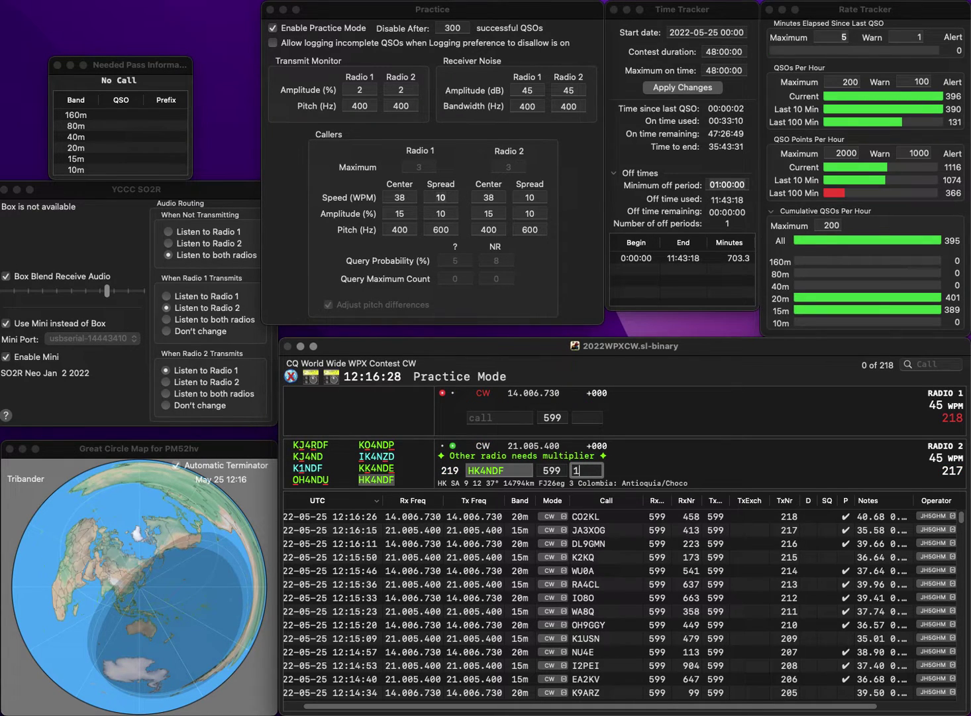
{"action": "key", "text": "Return"}
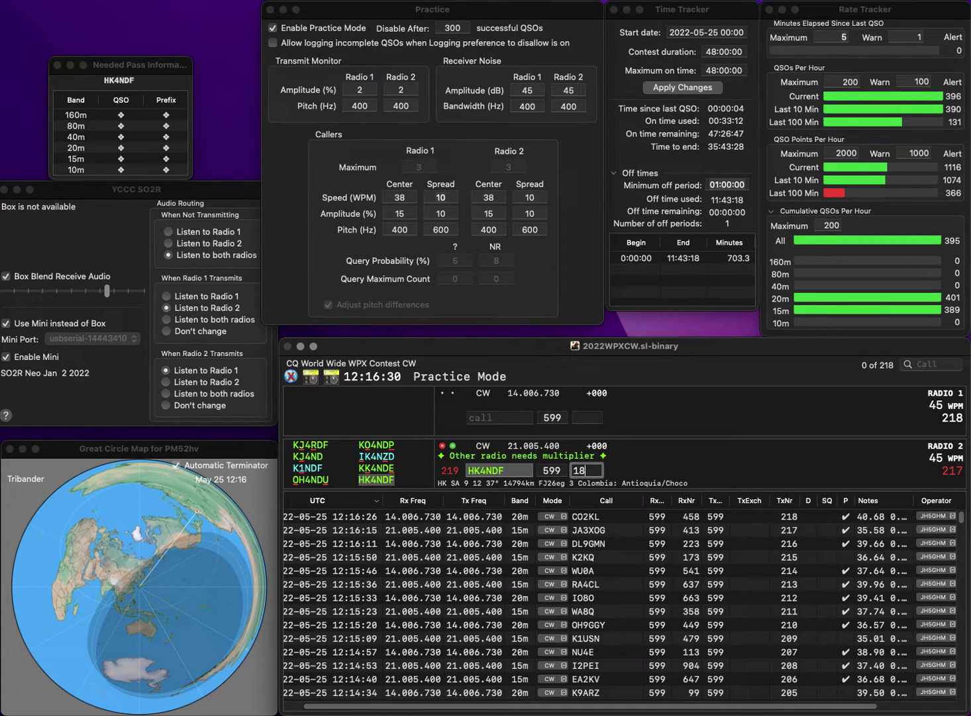
{"action": "type", "text": "1"}
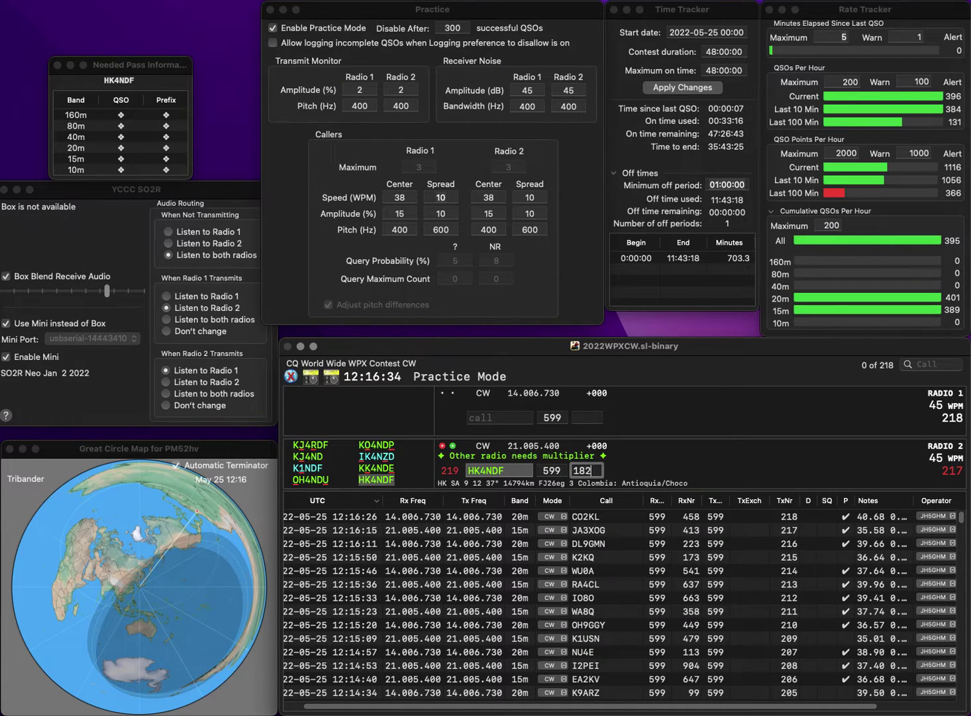
{"action": "key", "text": "Return"}
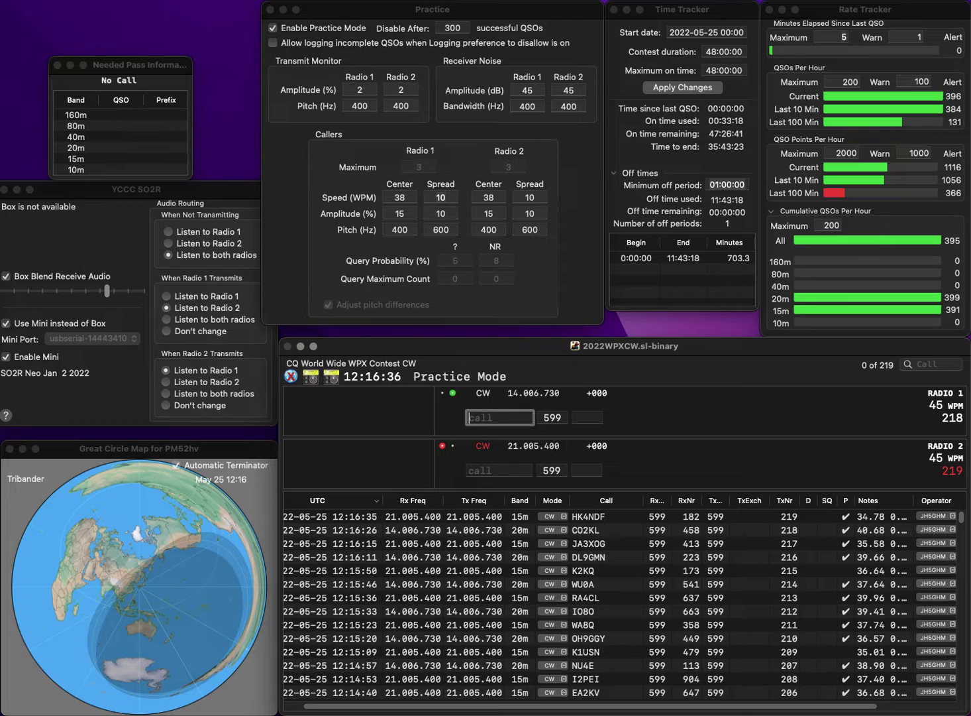
- Log PA3FAL on 20m with exchange 81 while ON6 waits on 15m
{"action": "type", "text": "PA3FAL"}
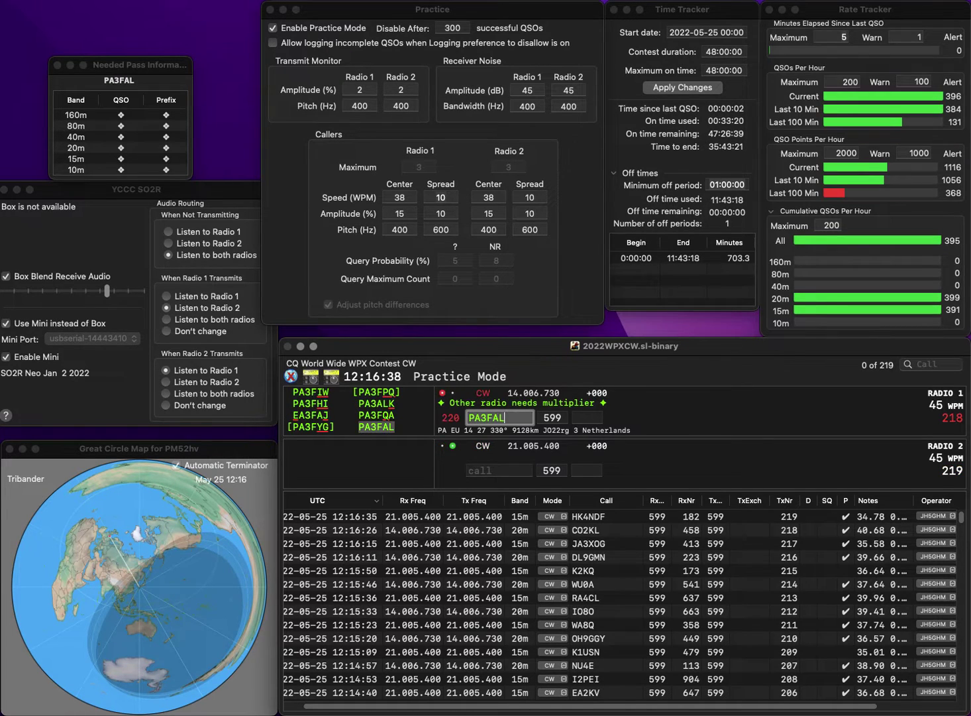
{"action": "key", "text": "Down"}
{"action": "type", "text": "ON6"}
{"action": "key", "text": "Up"}
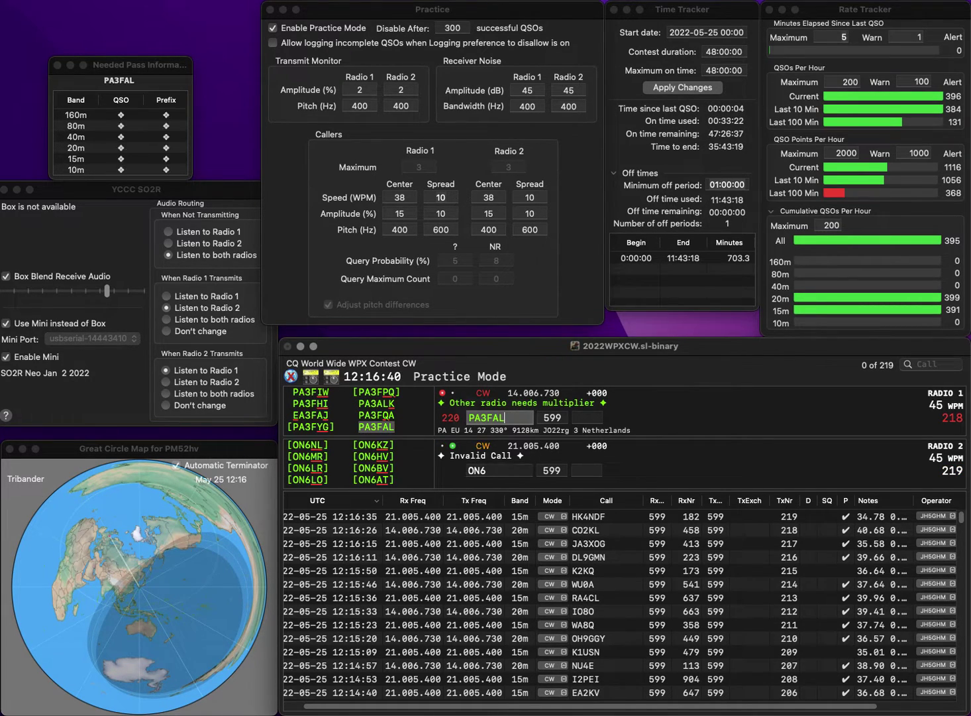
{"action": "key", "text": "space"}
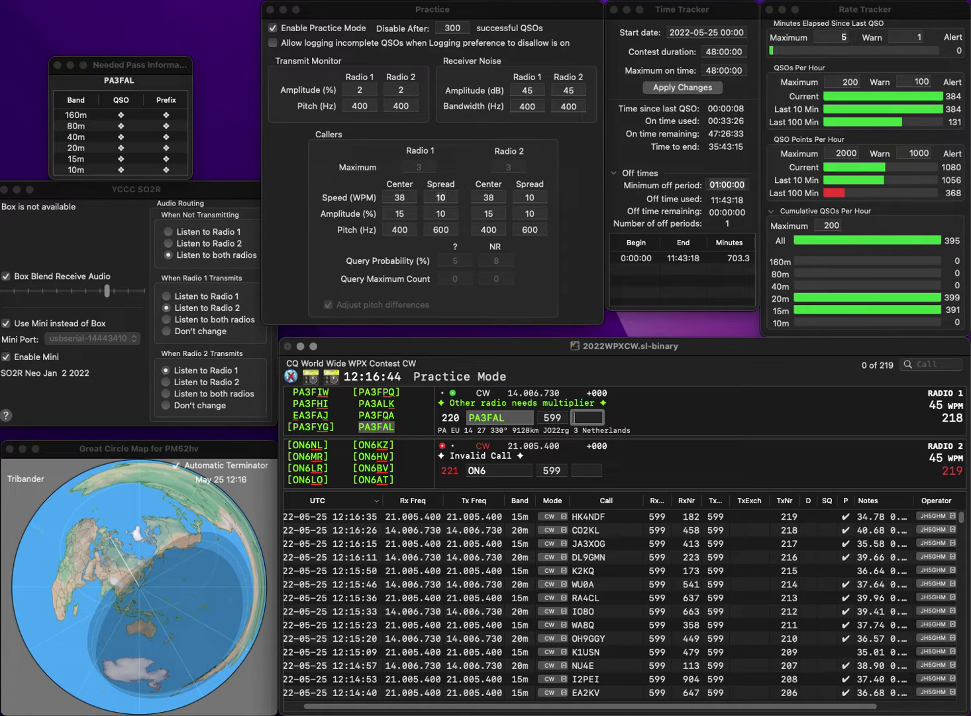
{"action": "type", "text": "81"}
{"action": "key", "text": "Return"}
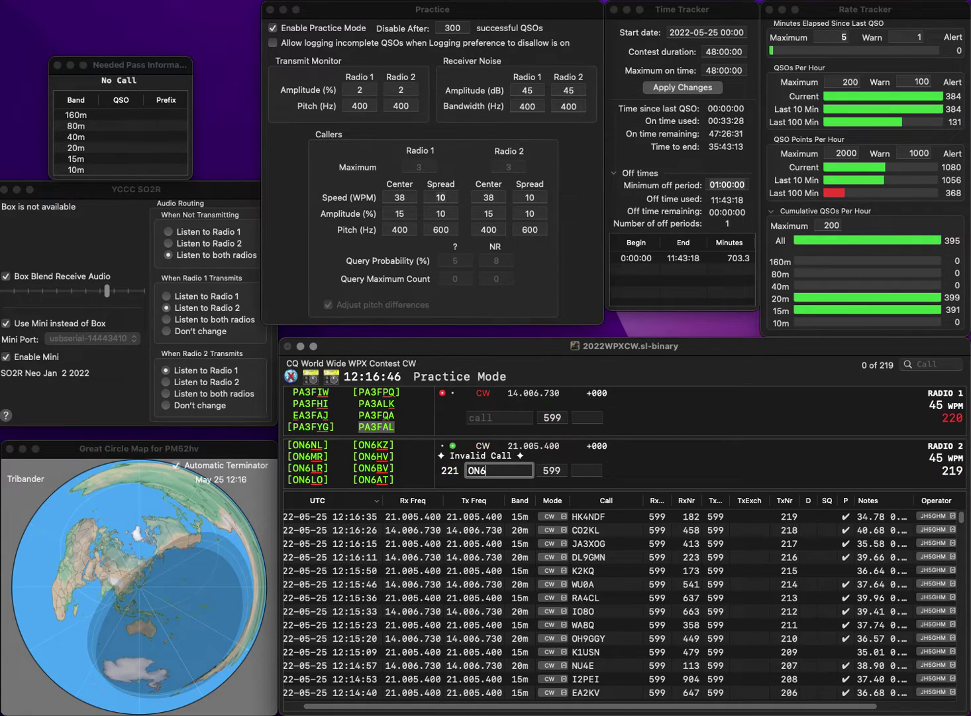
- Log ON6EF on 15m with exchange 613 and clear the partial radio 1 call
{"action": "type", "text": "EF"}
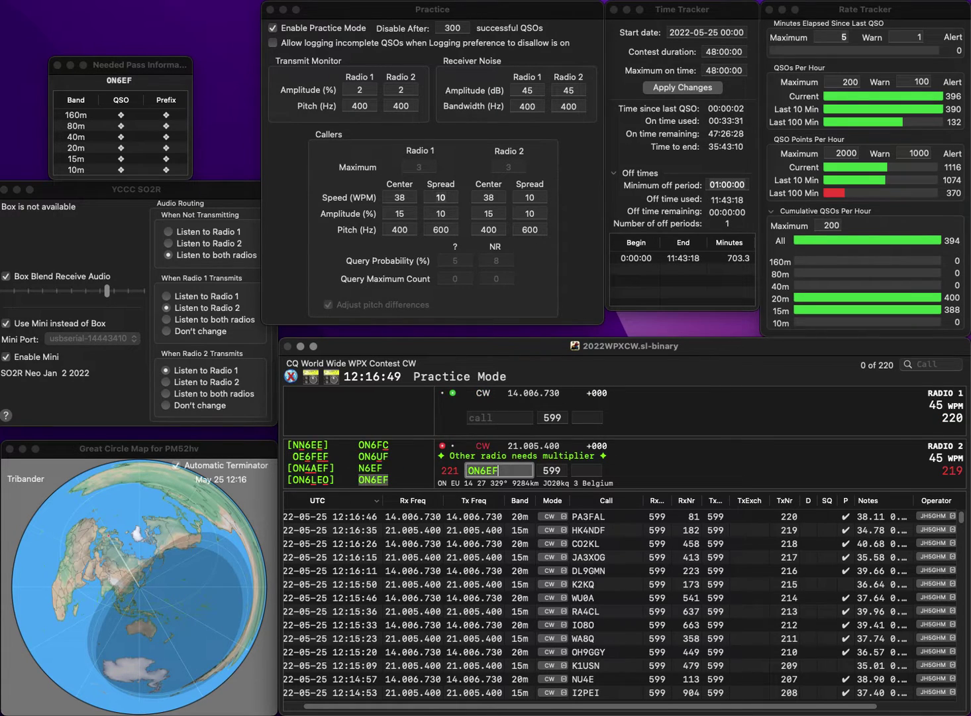
{"action": "key", "text": "Return"}
{"action": "type", "text": "1"}
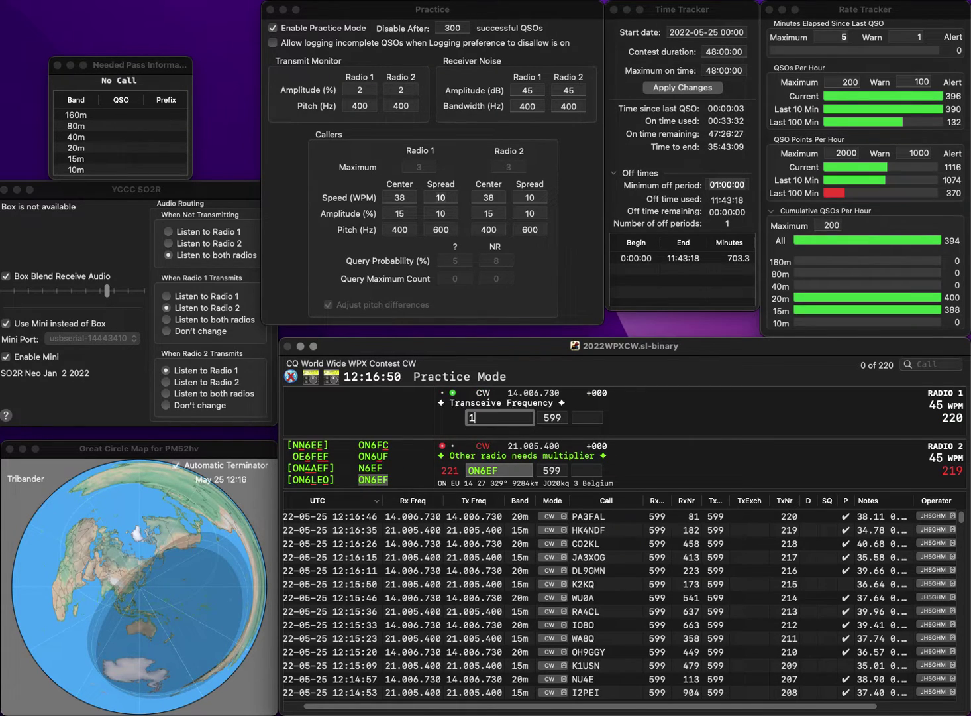
{"action": "type", "text": "EBU"}
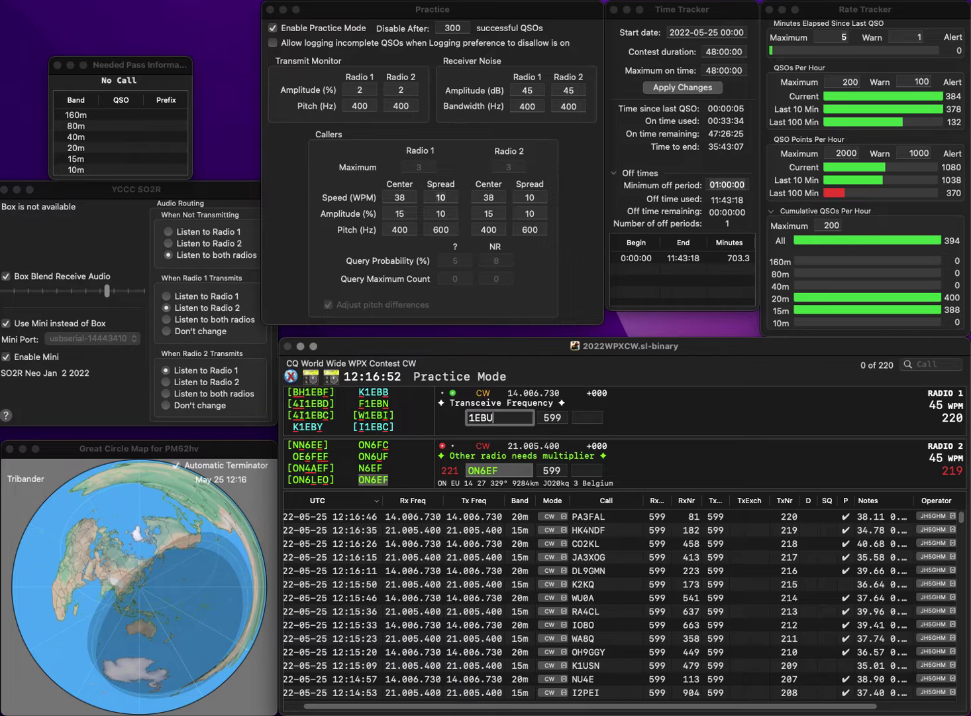
{"action": "key", "text": "Return"}
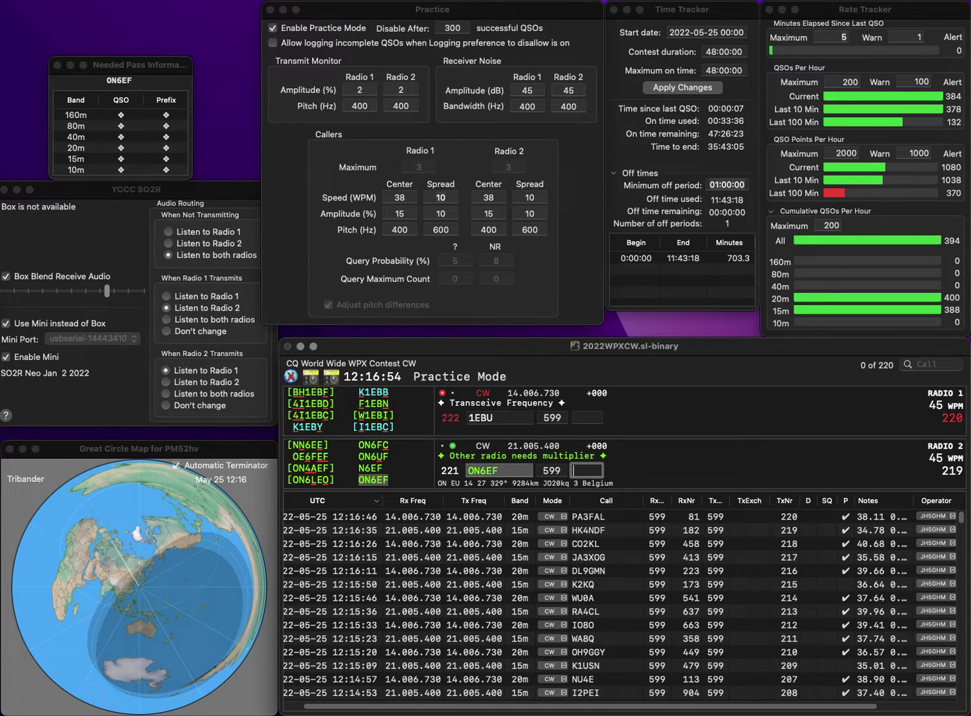
{"action": "type", "text": "613"}
{"action": "key", "text": "Return"}
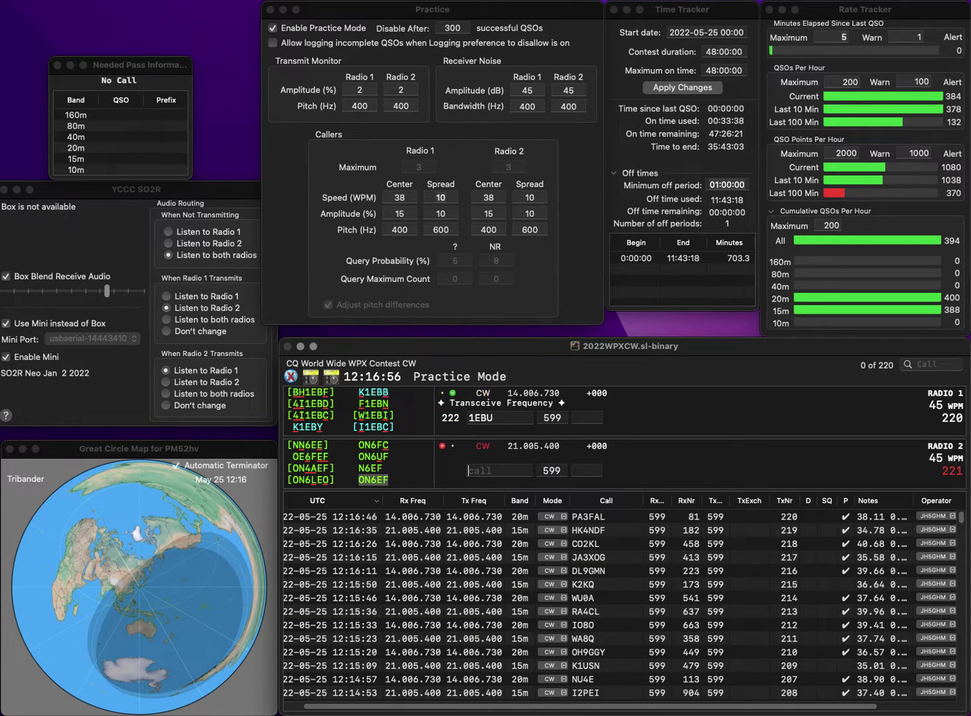
{"action": "key", "text": "Escape"}
{"action": "type", "text": "US"}
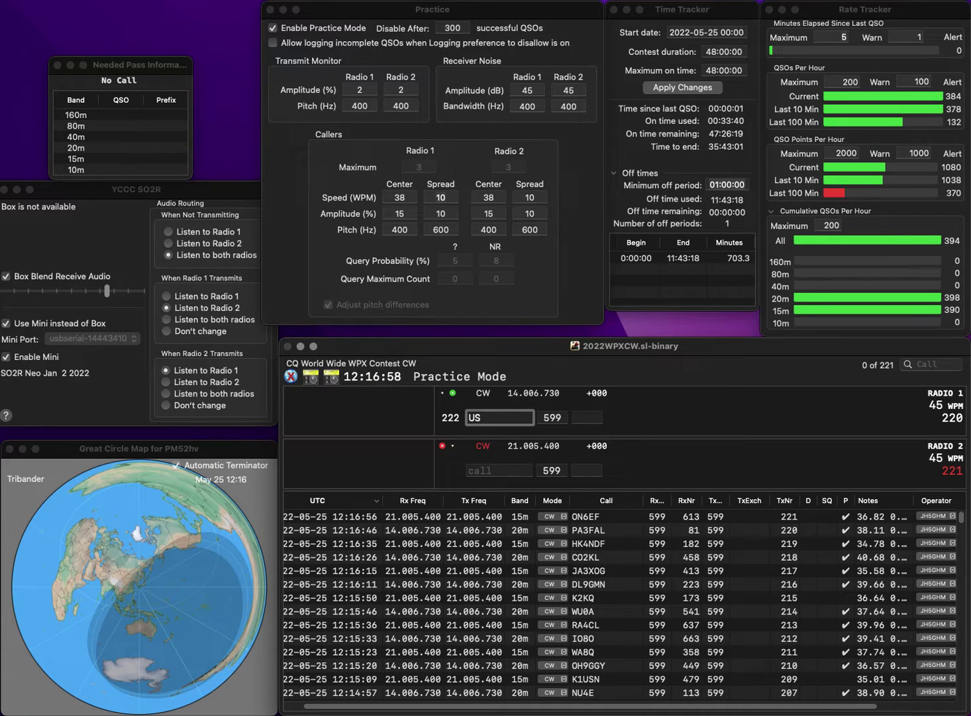
{"action": "type", "text": "IB"}
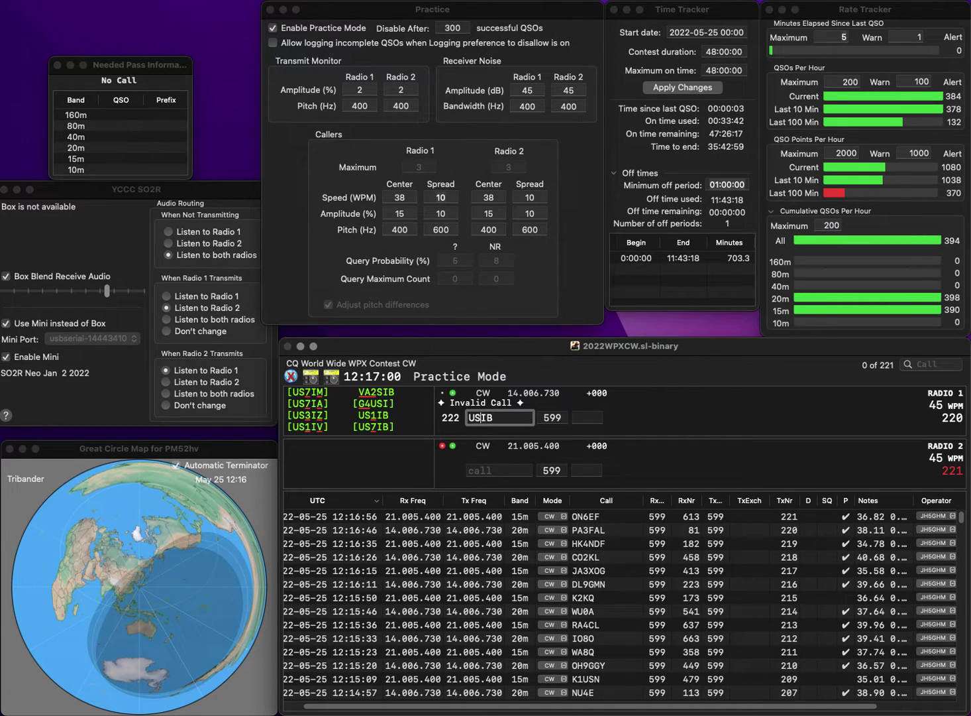
{"action": "type", "text": "7"}
{"action": "key", "text": "Return"}
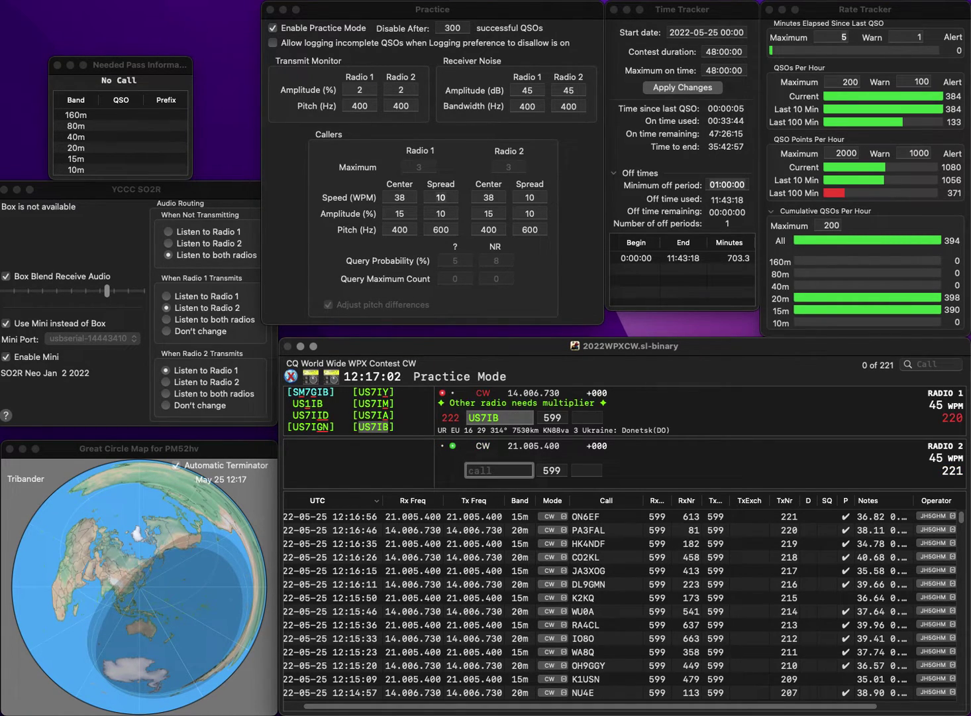
{"action": "type", "text": "KG6TR"}
{"action": "key", "text": "Return"}
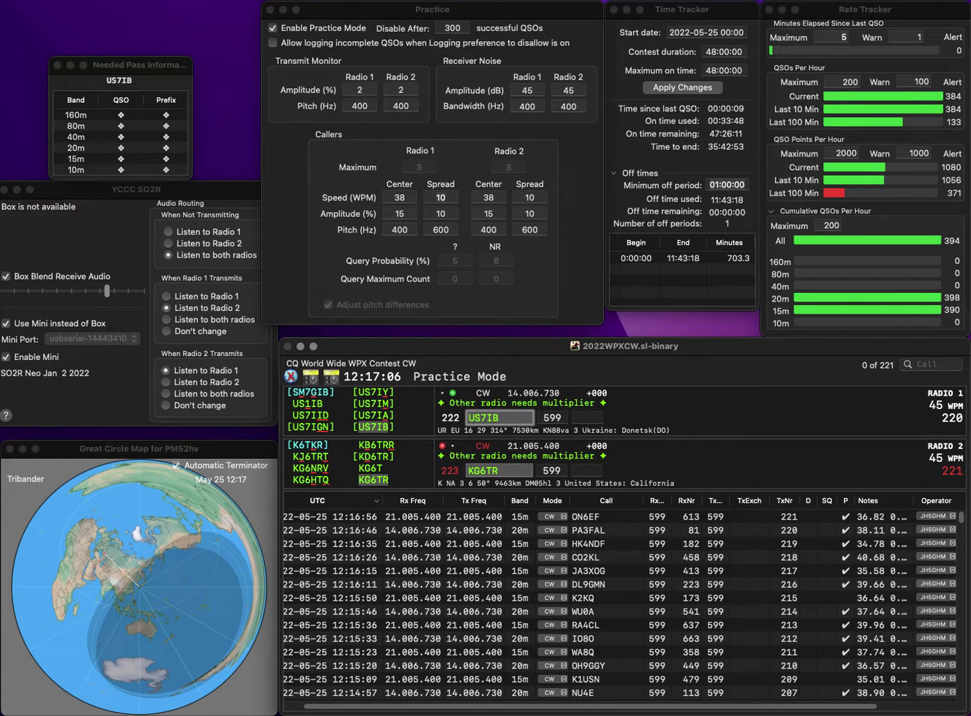
{"action": "key", "text": "Left"}
{"action": "key", "text": "Left"}
{"action": "key", "text": "BackSpace"}
{"action": "type", "text": "1"}
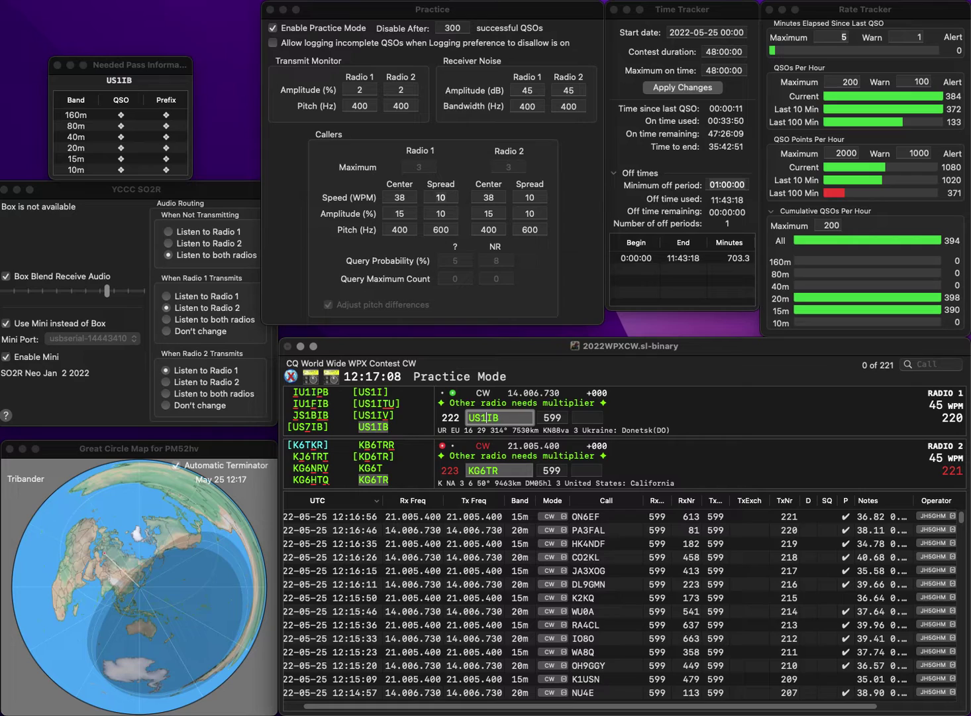
{"action": "key", "text": "Return"}
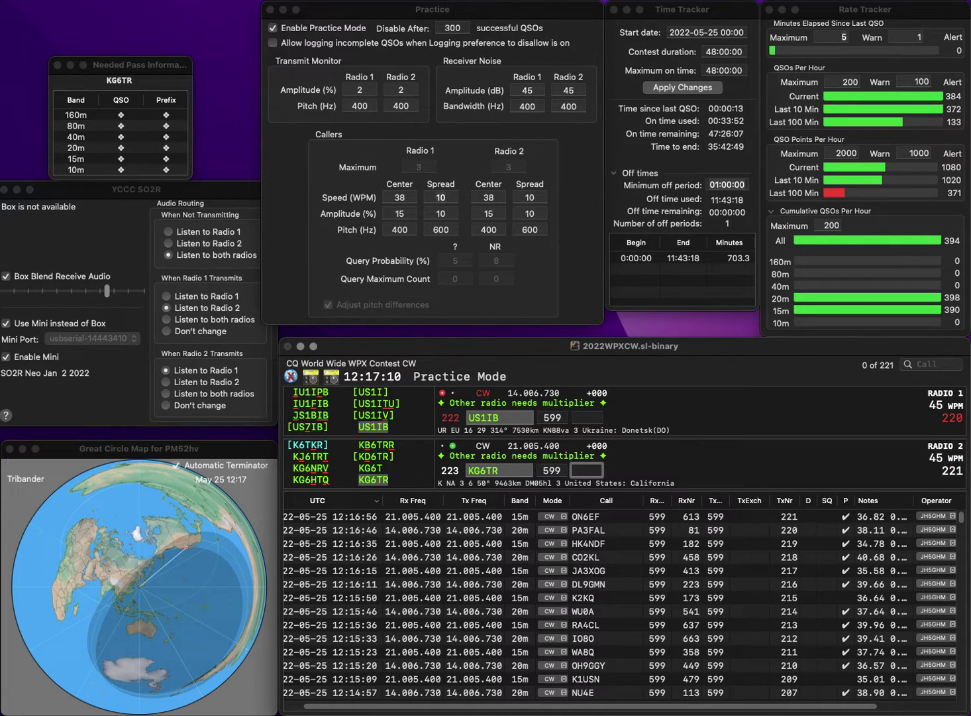
{"action": "type", "text": "9"}
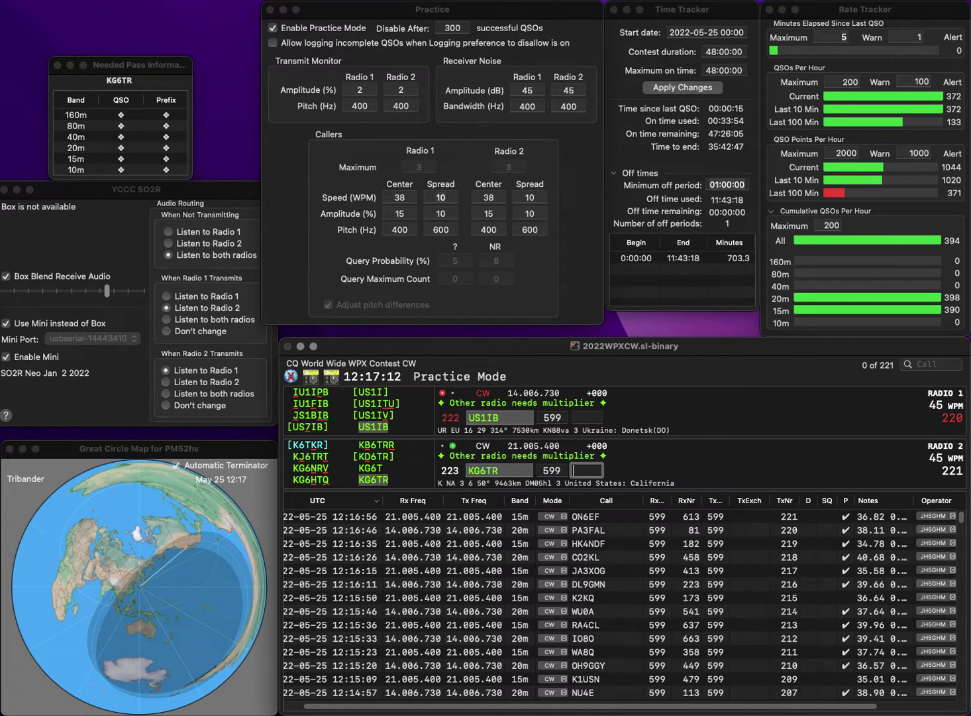
{"action": "type", "text": "891"}
{"action": "key", "text": "Return"}
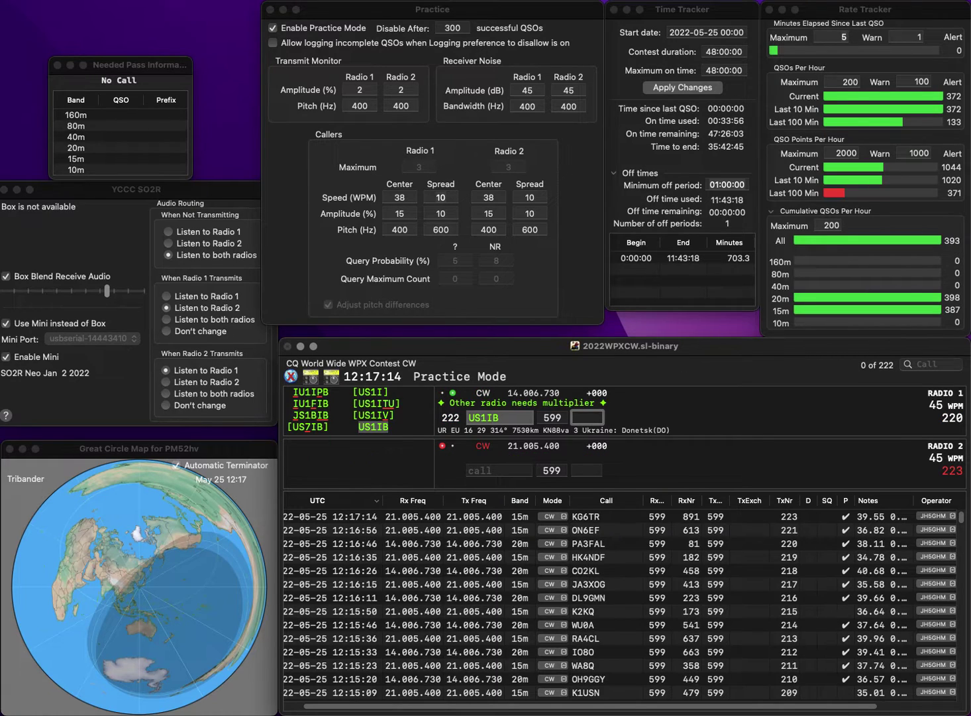
{"action": "key", "text": "Return"}
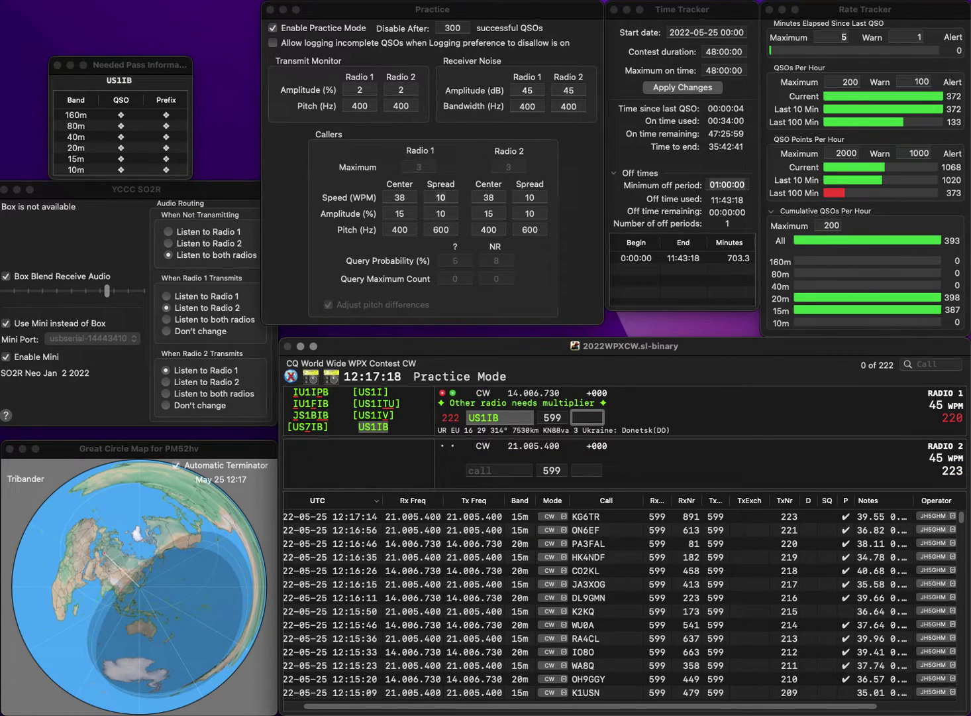
{"action": "type", "text": "3"}
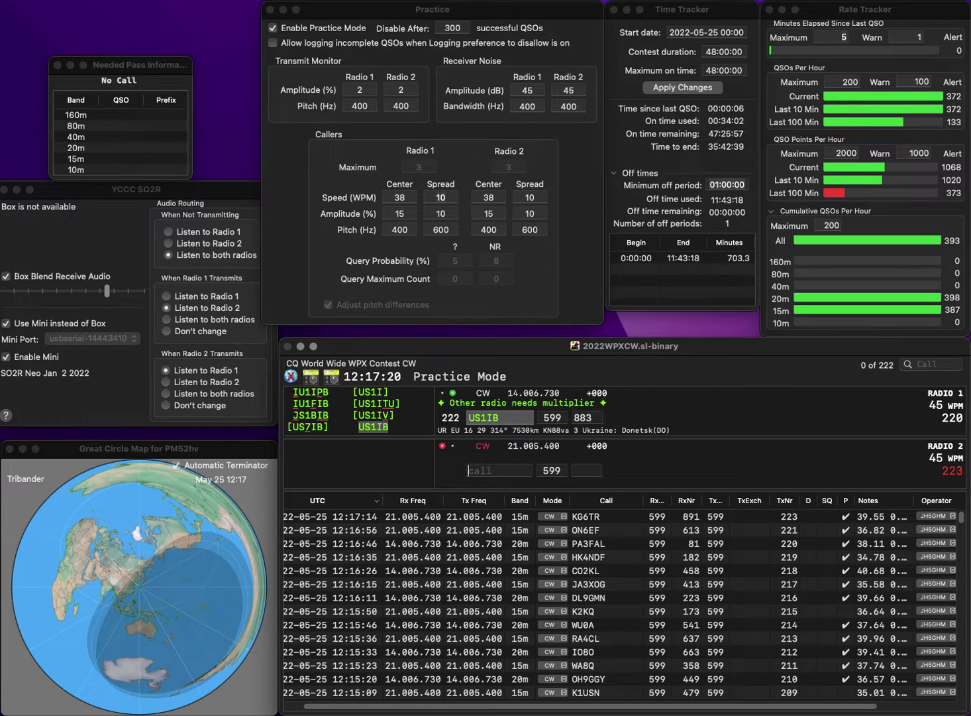
{"action": "key", "text": "Return"}
- Enter DK2BU on radio 1 and log DM1PL on radio 2 with exchange 681
{"action": "type", "text": "D"}
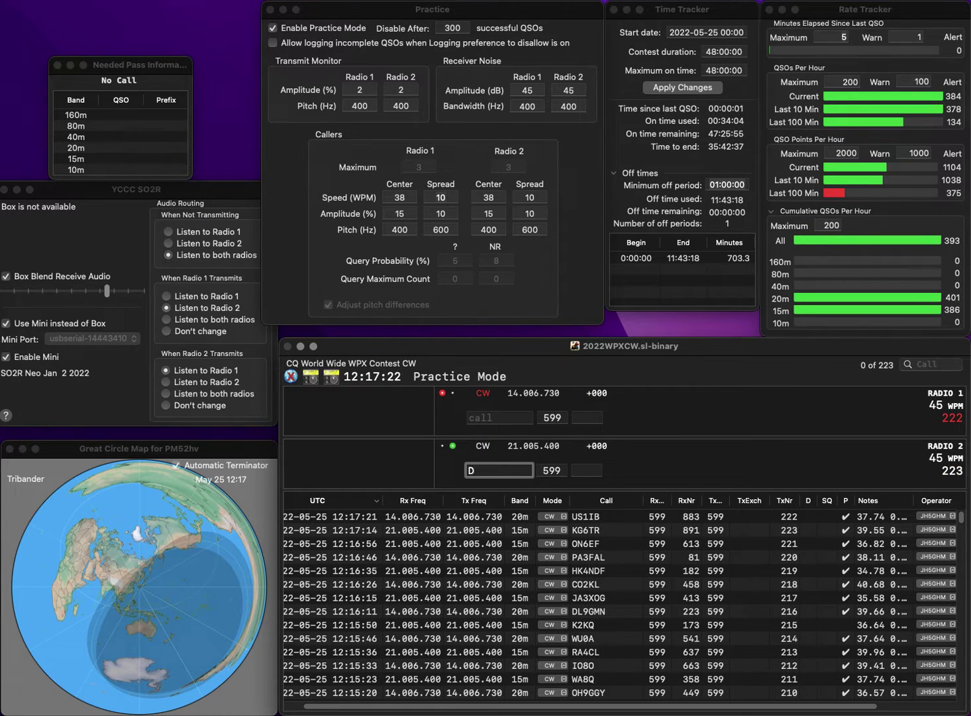
{"action": "type", "text": "M1PL"}
{"action": "key", "text": "Return"}
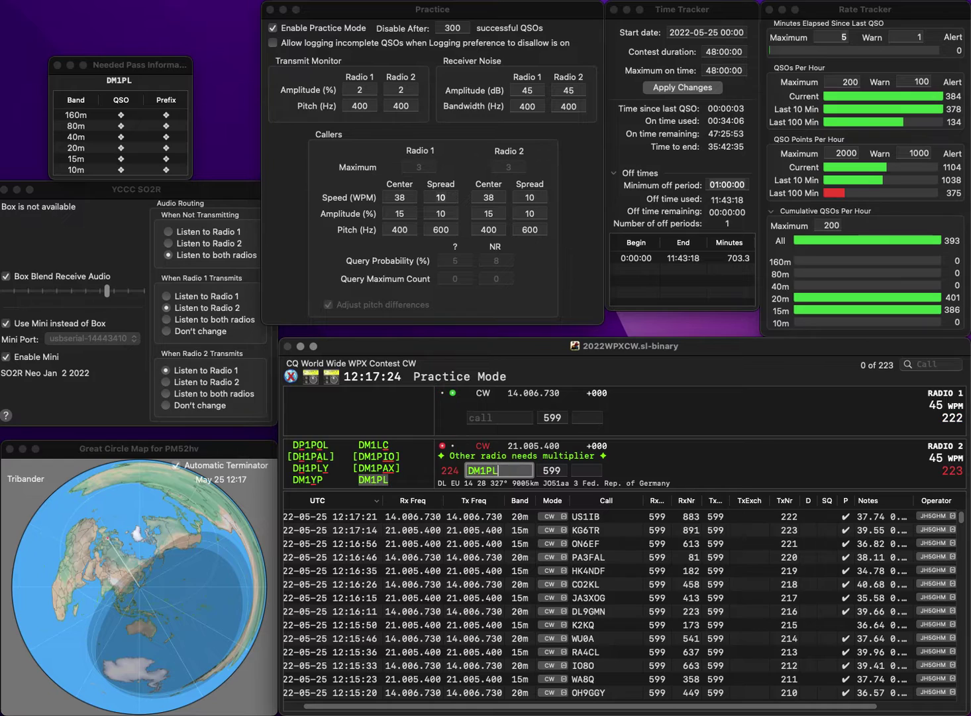
{"action": "type", "text": "K2BU"}
{"action": "key", "text": "Home"}
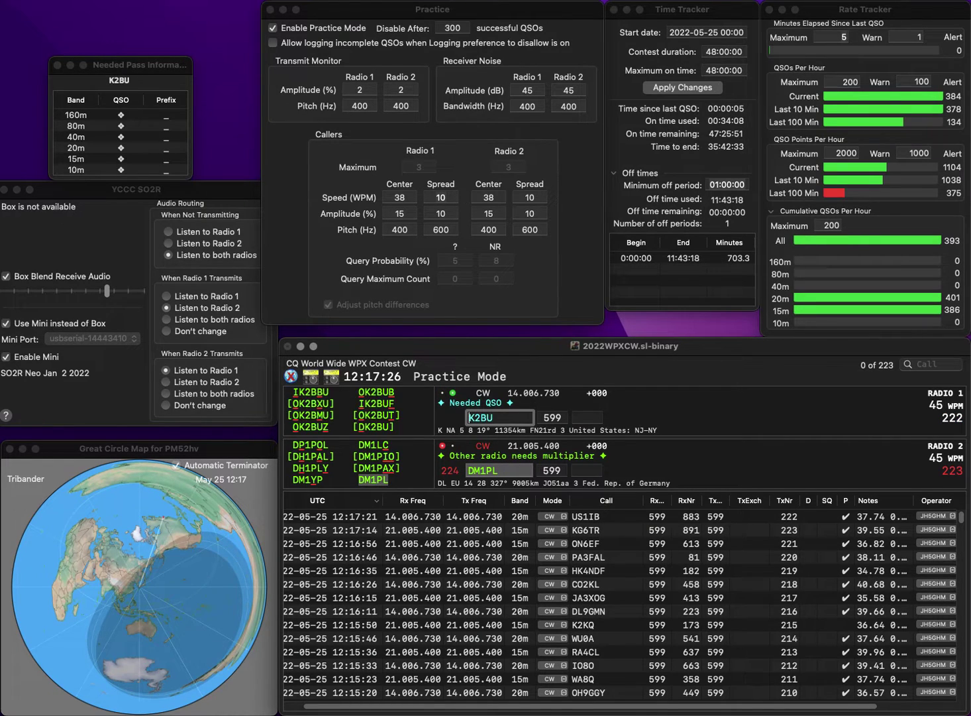
{"action": "type", "text": "D"}
{"action": "key", "text": "Return"}
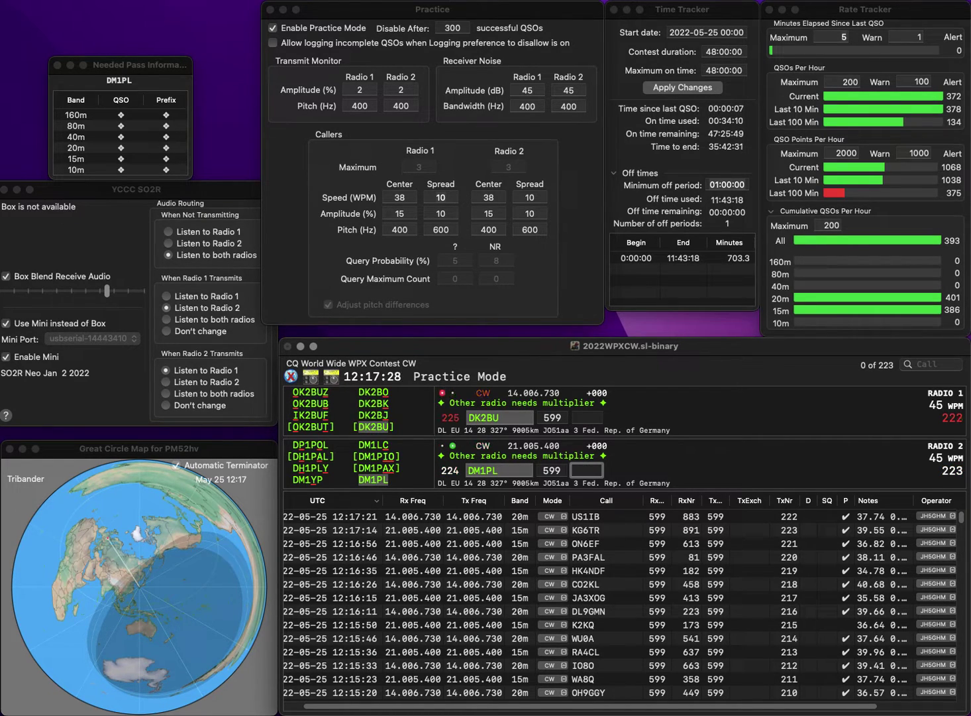
{"action": "type", "text": "6"}
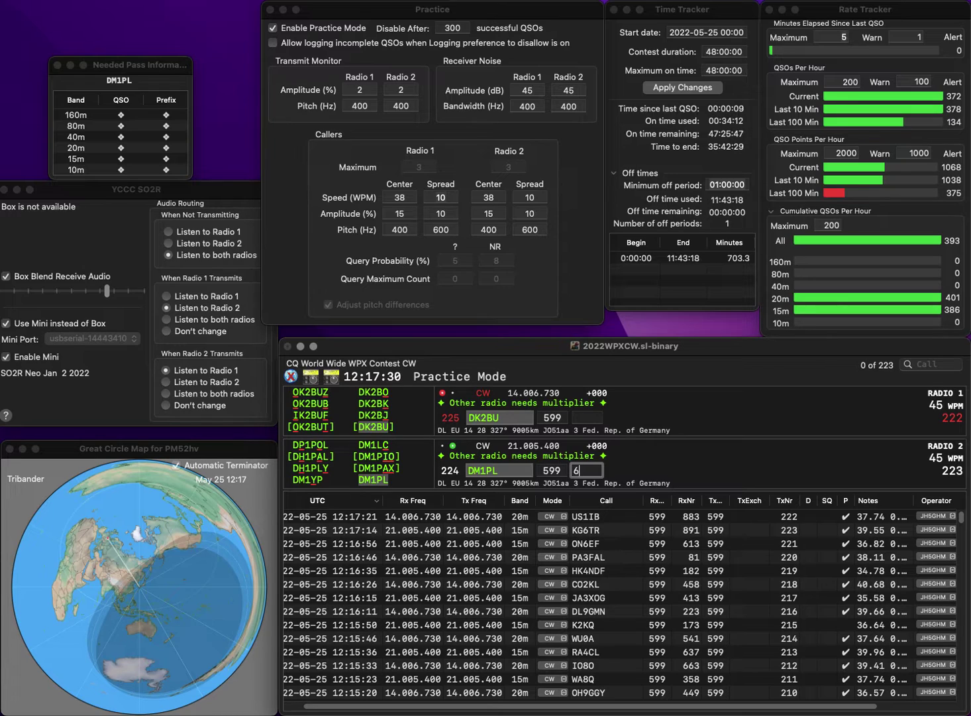
{"action": "type", "text": "81"}
{"action": "key", "text": "Return"}
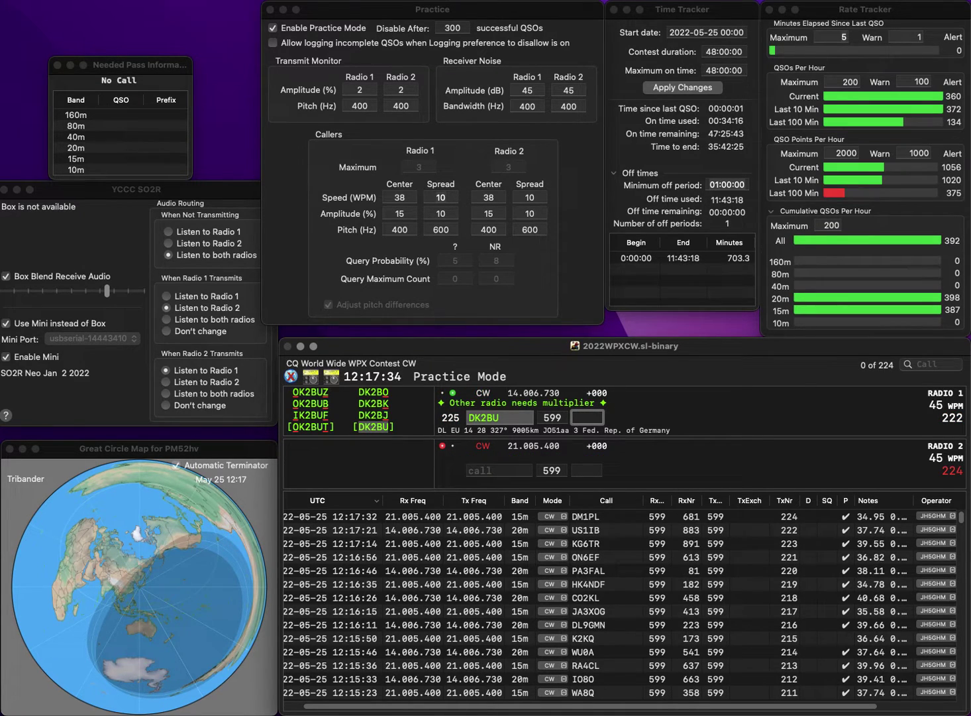
{"action": "type", "text": "84"}
{"action": "key", "text": "Return"}
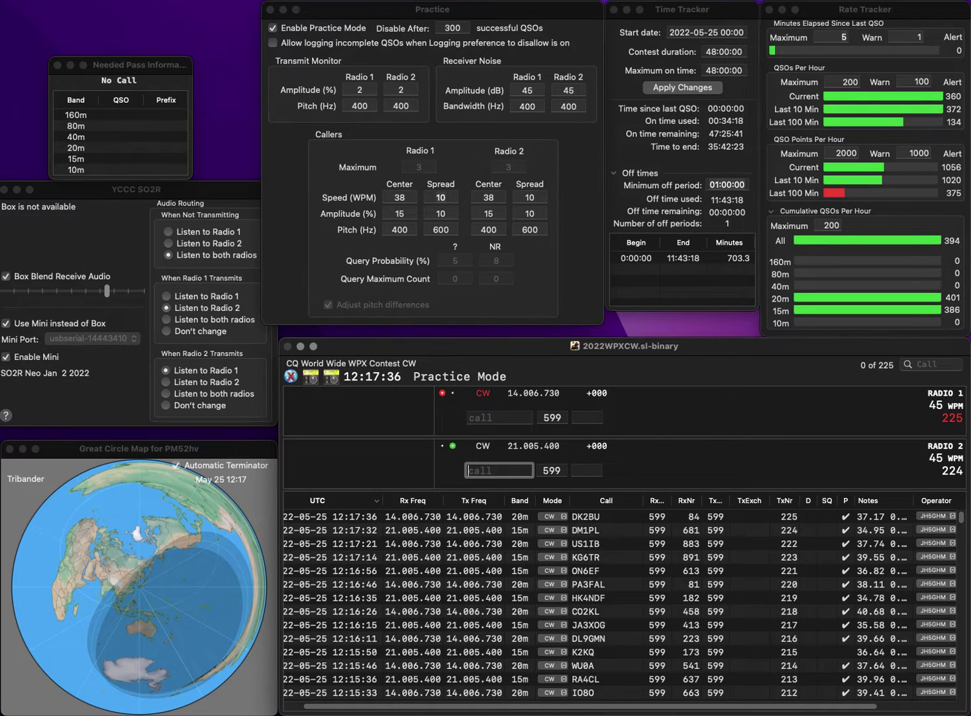
{"action": "type", "text": "N4BFR"}
{"action": "key", "text": "Left"}
{"action": "key", "text": "Left"}
{"action": "key", "text": "Left"}
{"action": "type", "text": "4"}
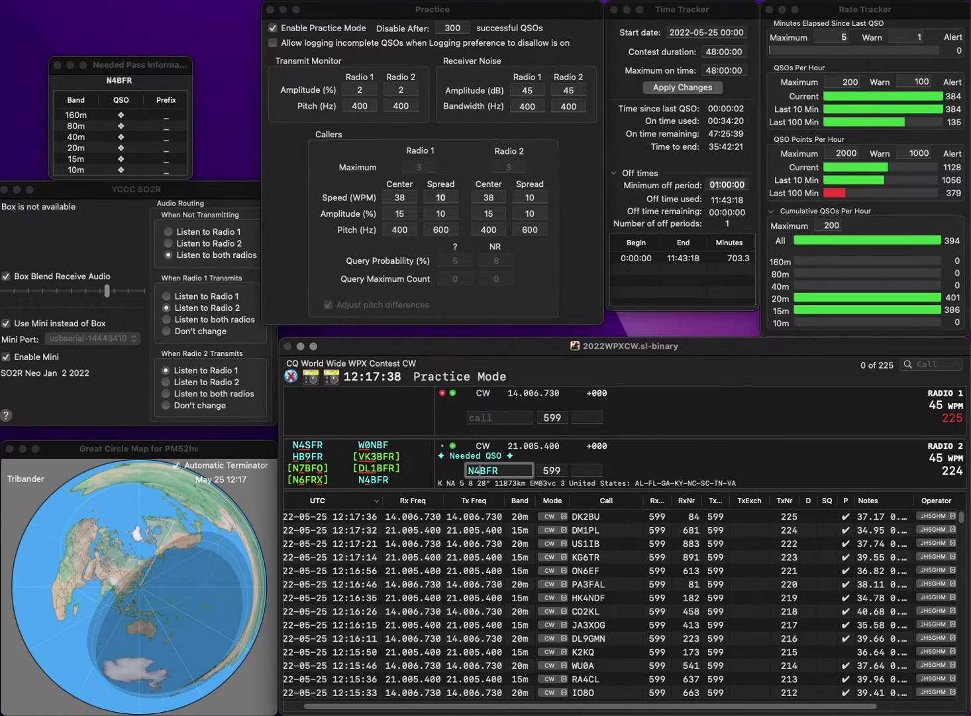
{"action": "key", "text": "Return"}
{"action": "type", "text": "OH3RB"}
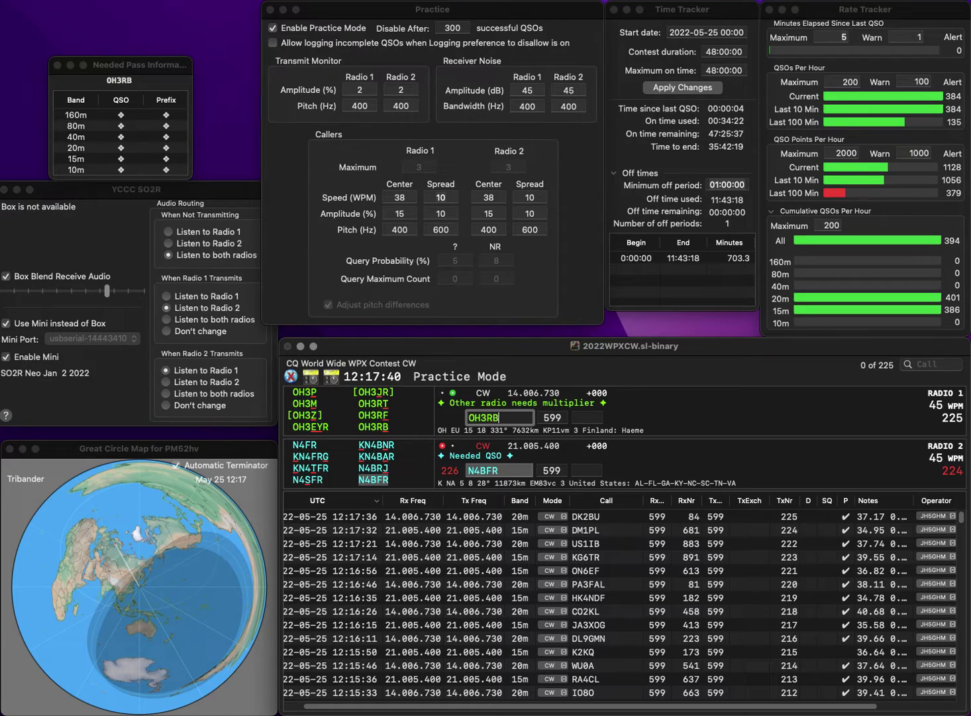
{"action": "key", "text": "Return"}
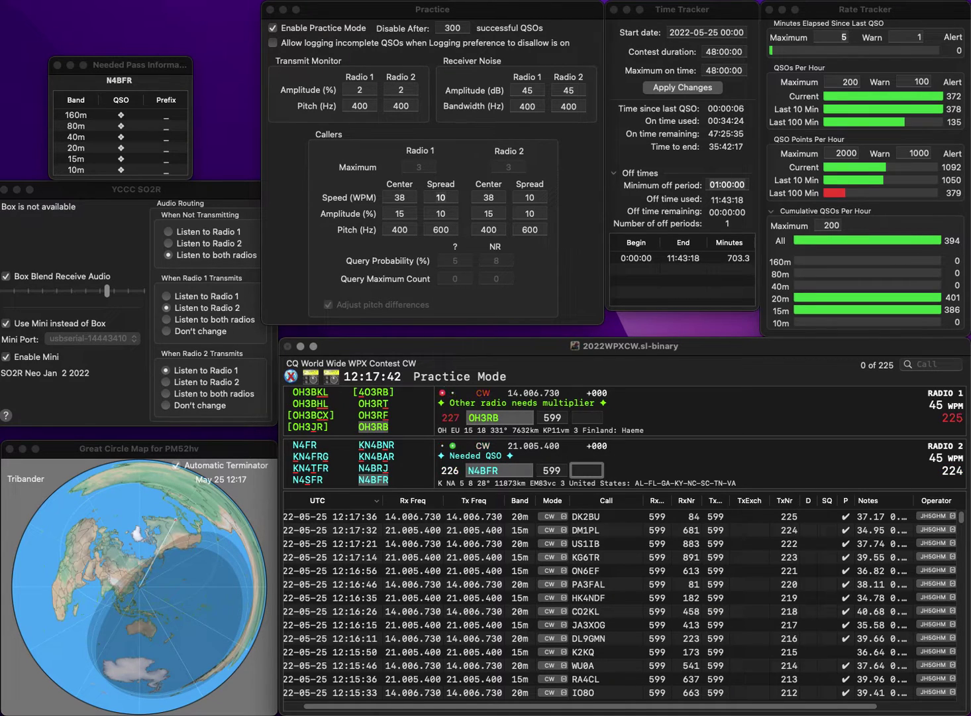
{"action": "type", "text": "694"}
{"action": "key", "text": "Return"}
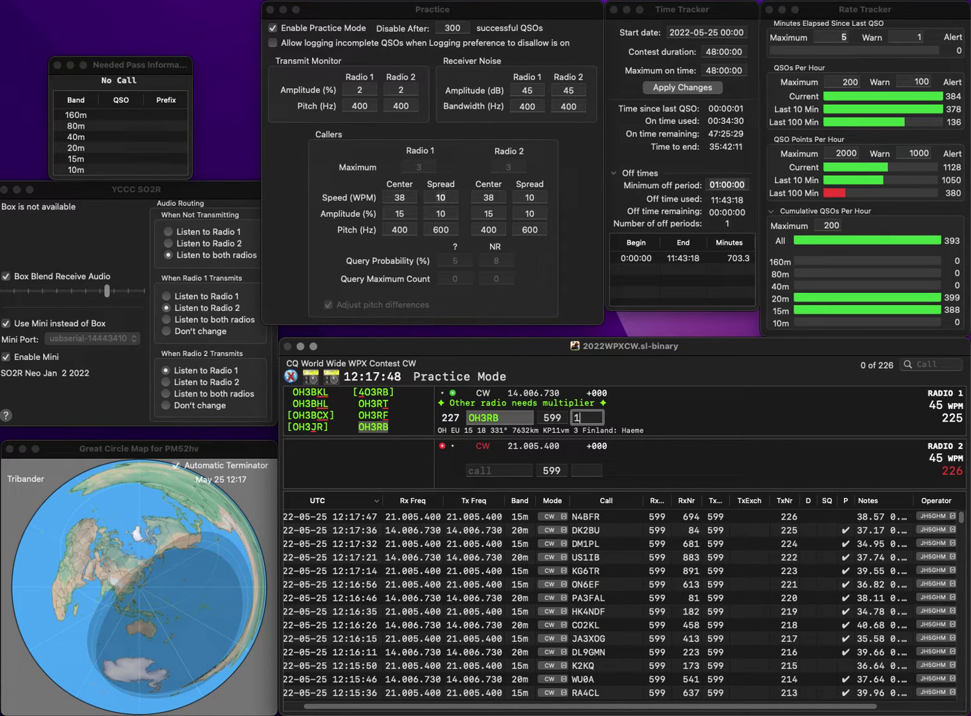
{"action": "type", "text": "1"}
{"action": "key", "text": "Return"}
{"action": "type", "text": "AK1N"}
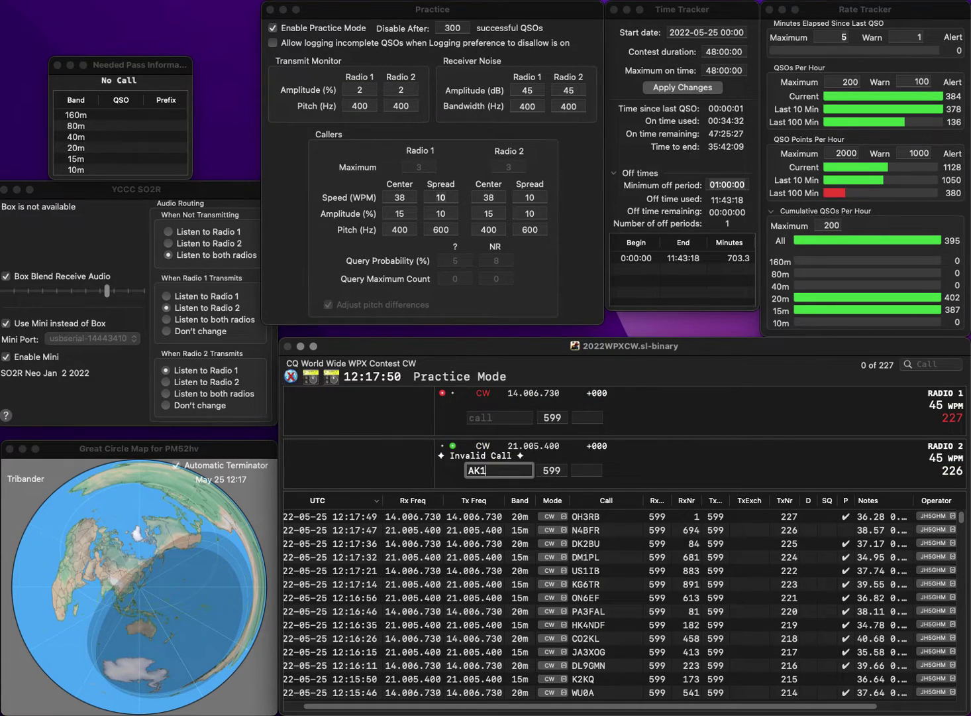
{"action": "key", "text": "Return"}
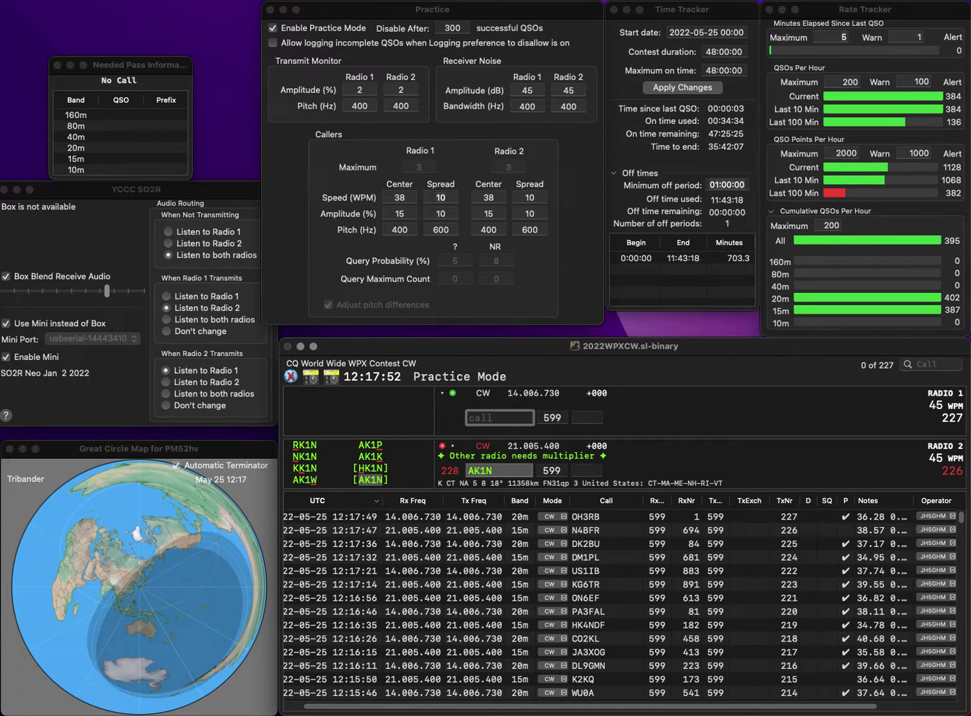
{"action": "type", "text": "K3ADQ"}
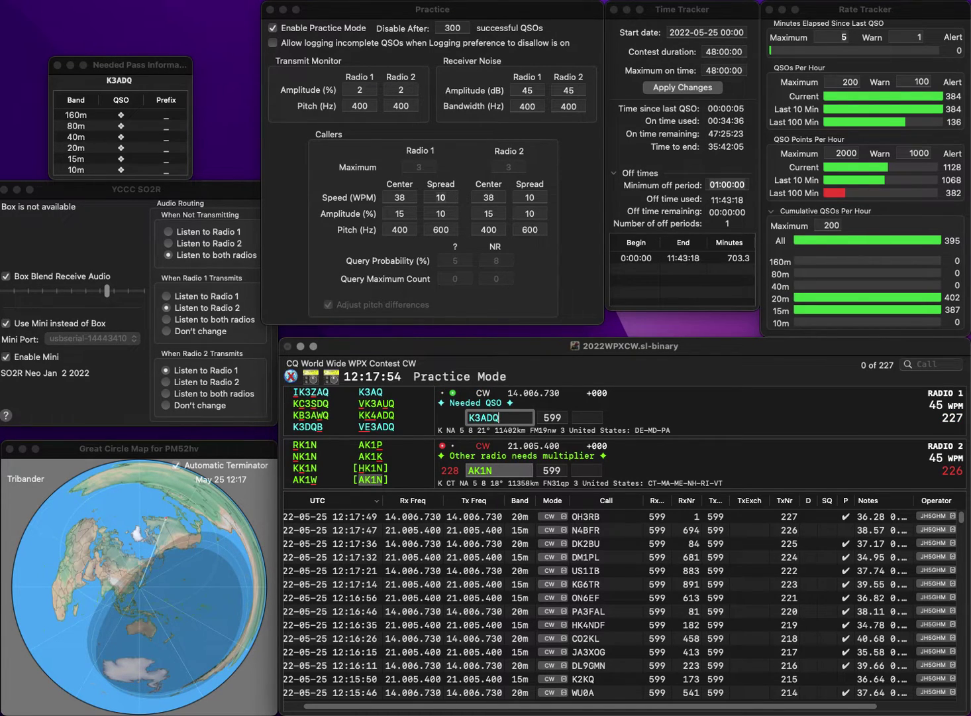
{"action": "key", "text": "Return"}
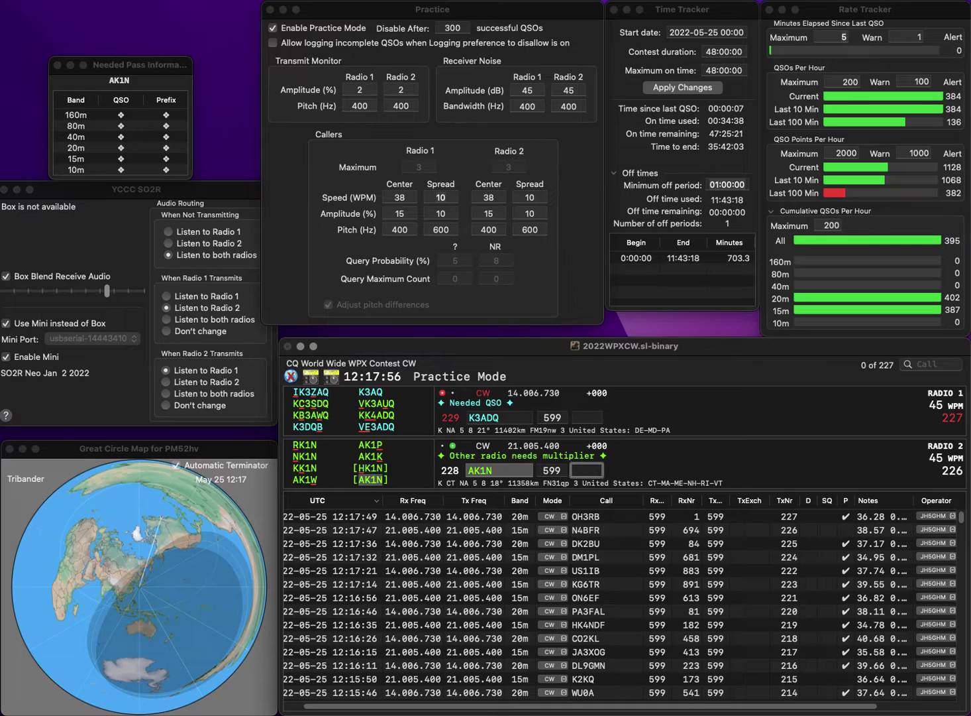
{"action": "type", "text": "565"}
{"action": "key", "text": "Return"}
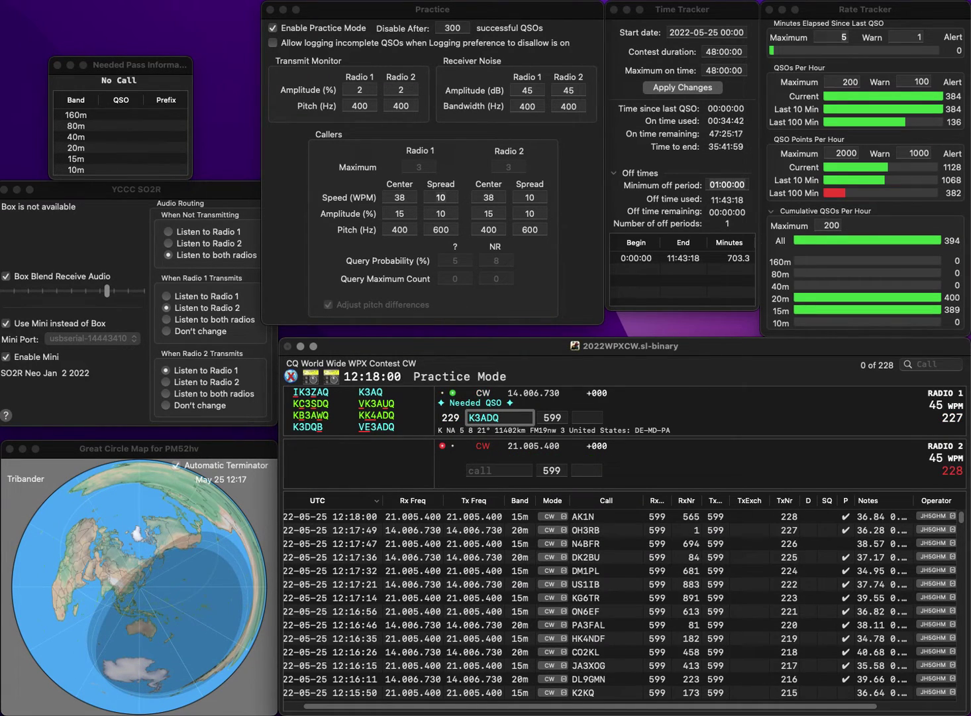
{"action": "key", "text": "Left"}
{"action": "key", "text": "BackSpace"}
{"action": "type", "text": "4"}
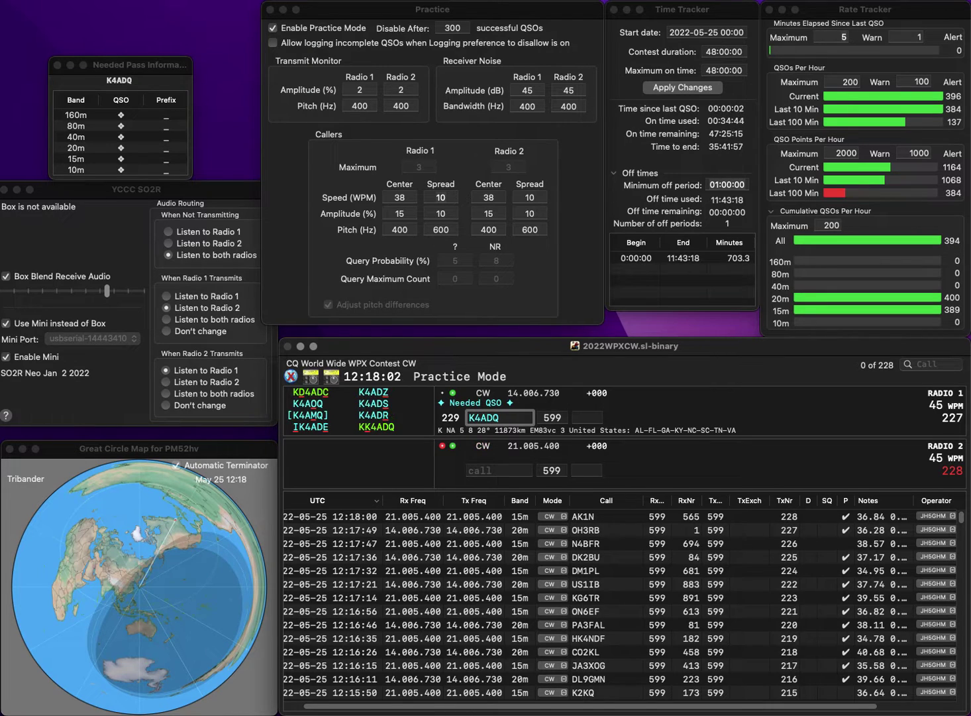
{"action": "key", "text": "Return"}
{"action": "type", "text": "OK2"}
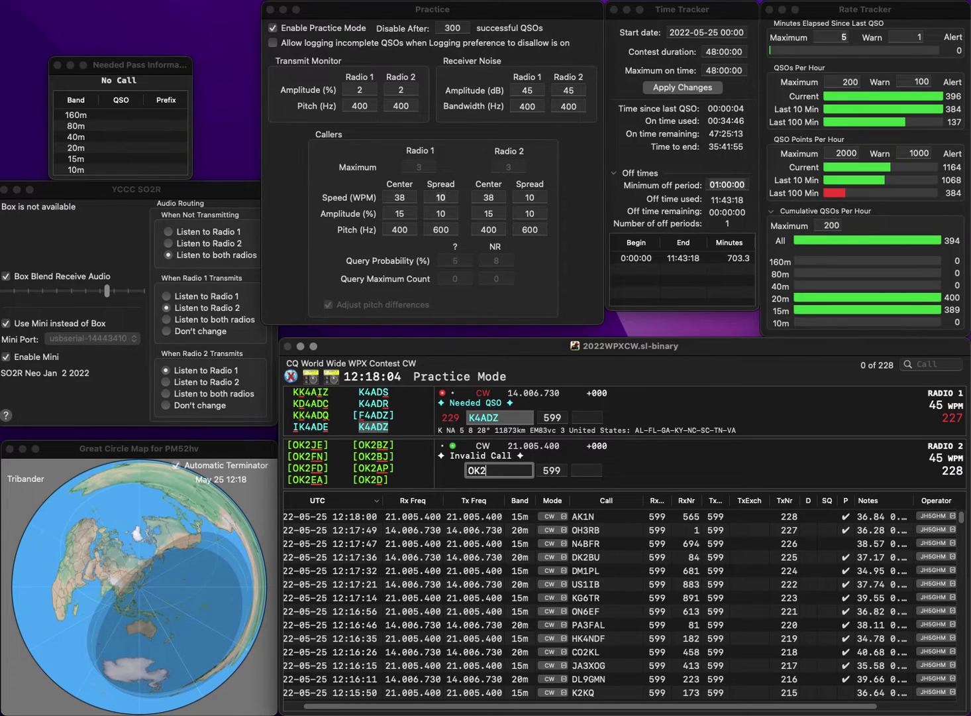
{"action": "type", "text": "PBG"}
{"action": "key", "text": "Return"}
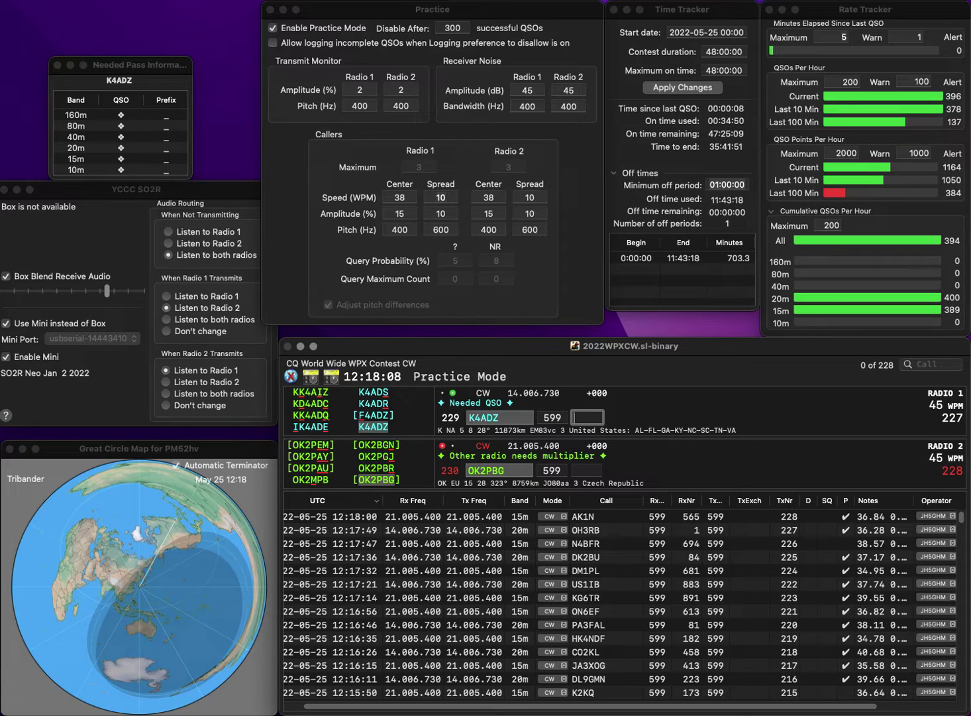
{"action": "type", "text": "80"}
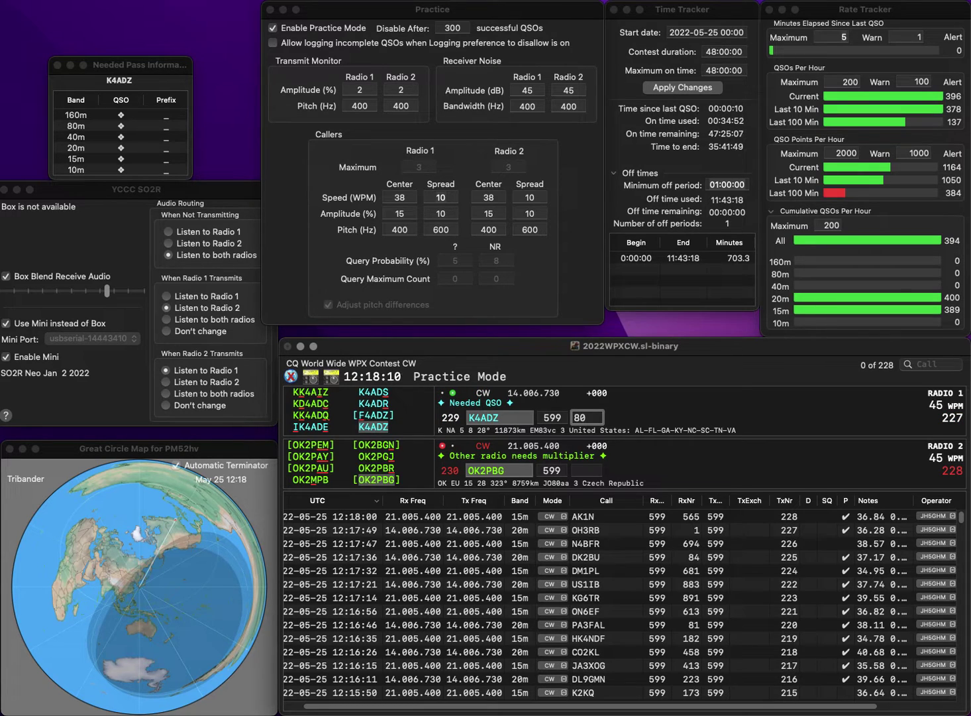
{"action": "type", "text": "0"}
{"action": "key", "text": "Return"}
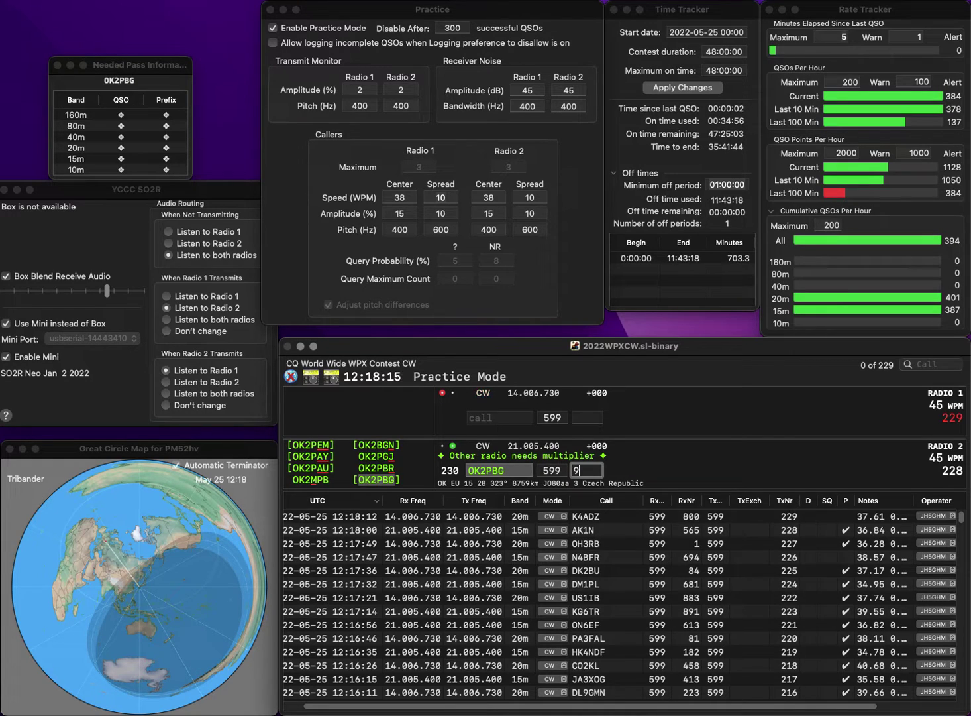
{"action": "type", "text": "997"}
{"action": "key", "text": "Return"}
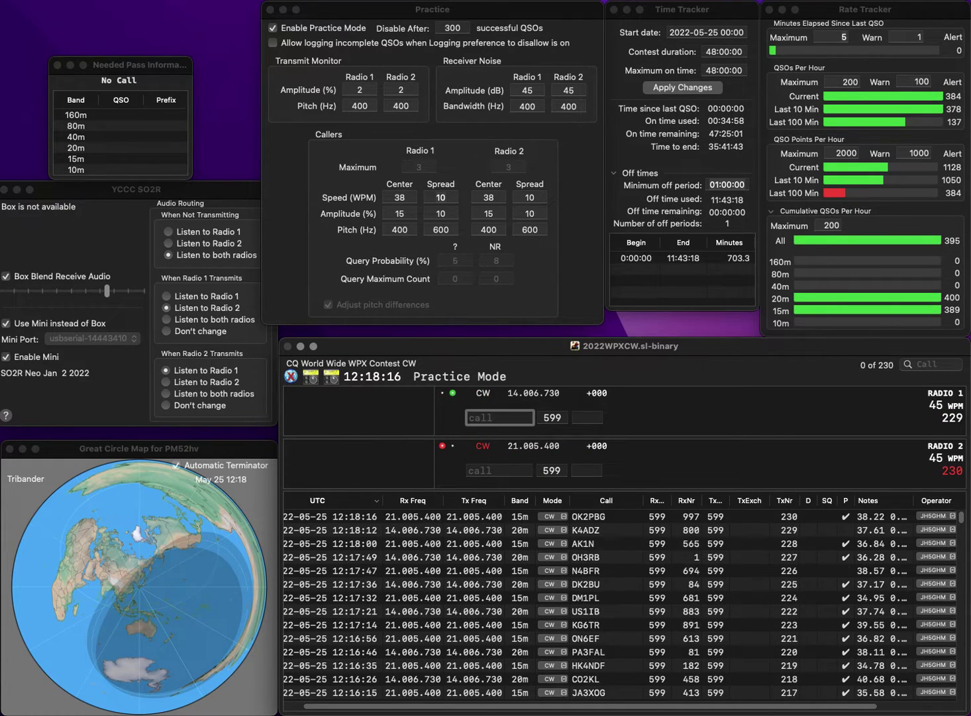
- Log G4CDY on radio 1 with exchange 770 while a DCT call is worked on radio 2
{"action": "type", "text": "4C"}
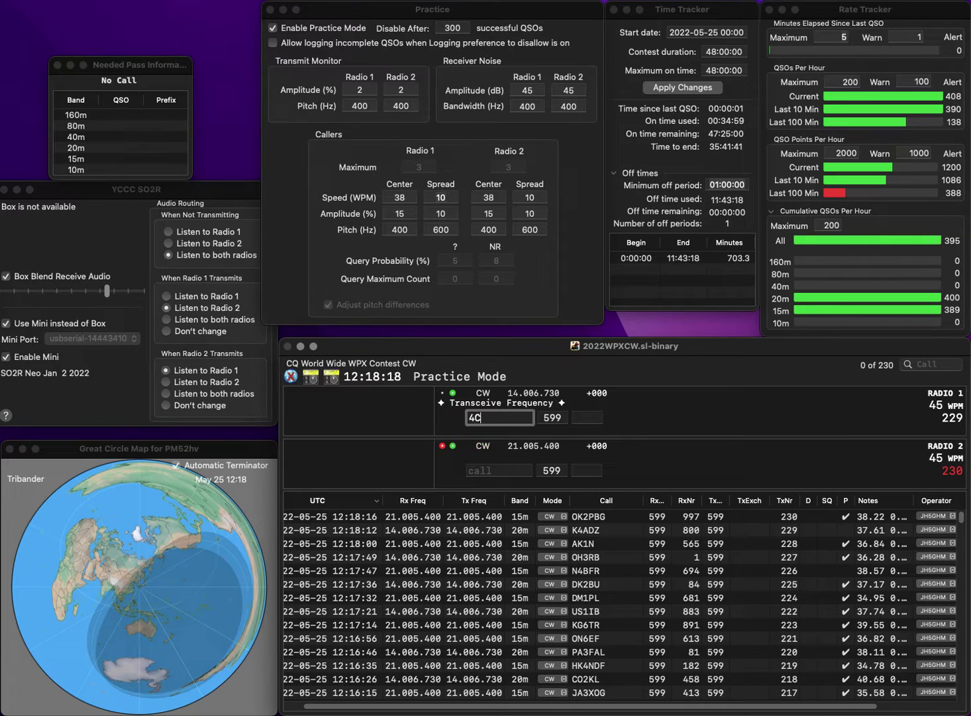
{"action": "type", "text": "DY"}
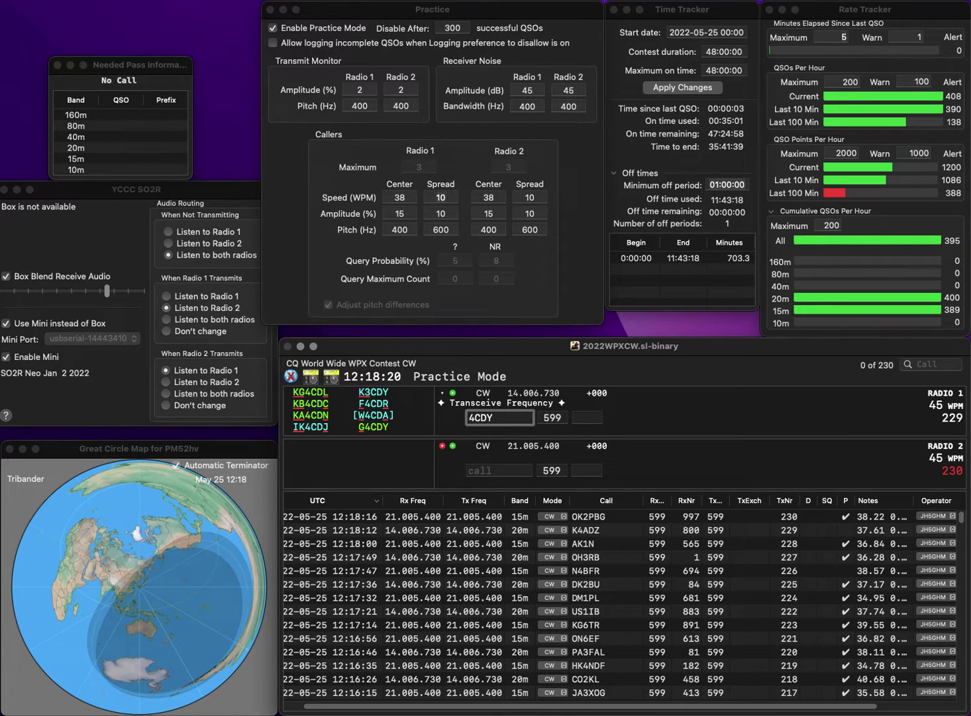
{"action": "key", "text": "Home"}
{"action": "type", "text": "G"}
{"action": "key", "text": "Return"}
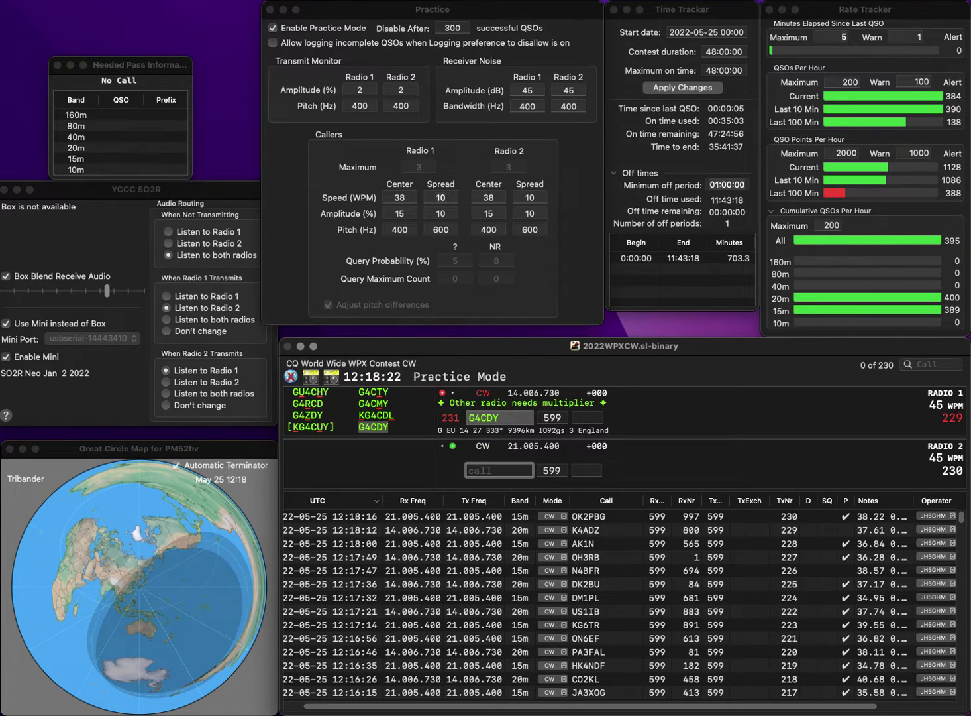
{"action": "type", "text": "IK3DCT"}
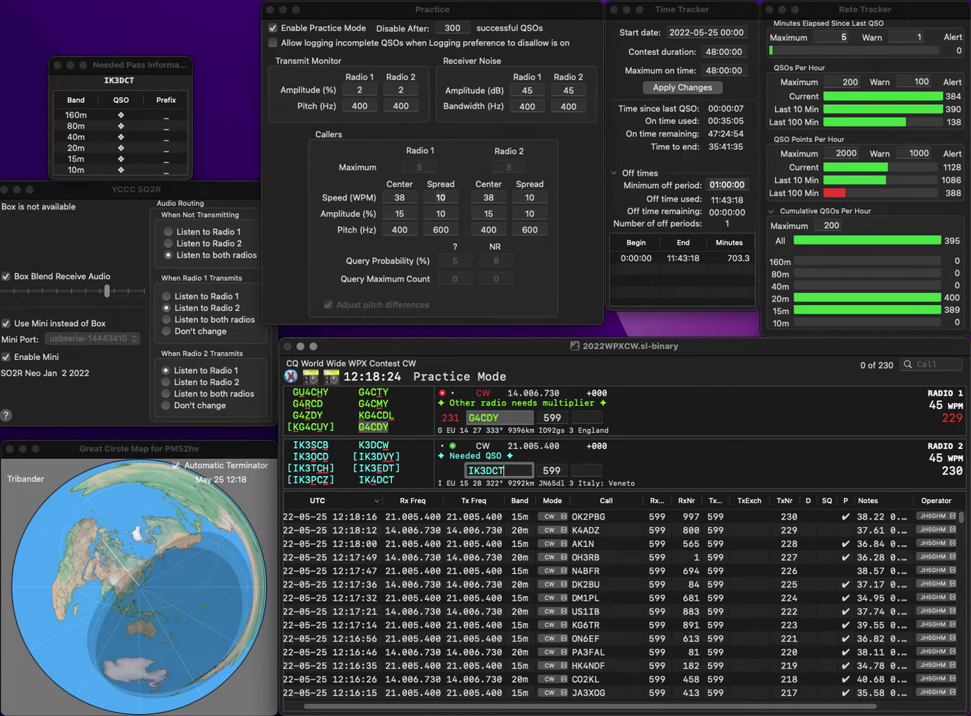
{"action": "key", "text": "Home"}
{"action": "key", "text": "Delete"}
{"action": "key", "text": "Return"}
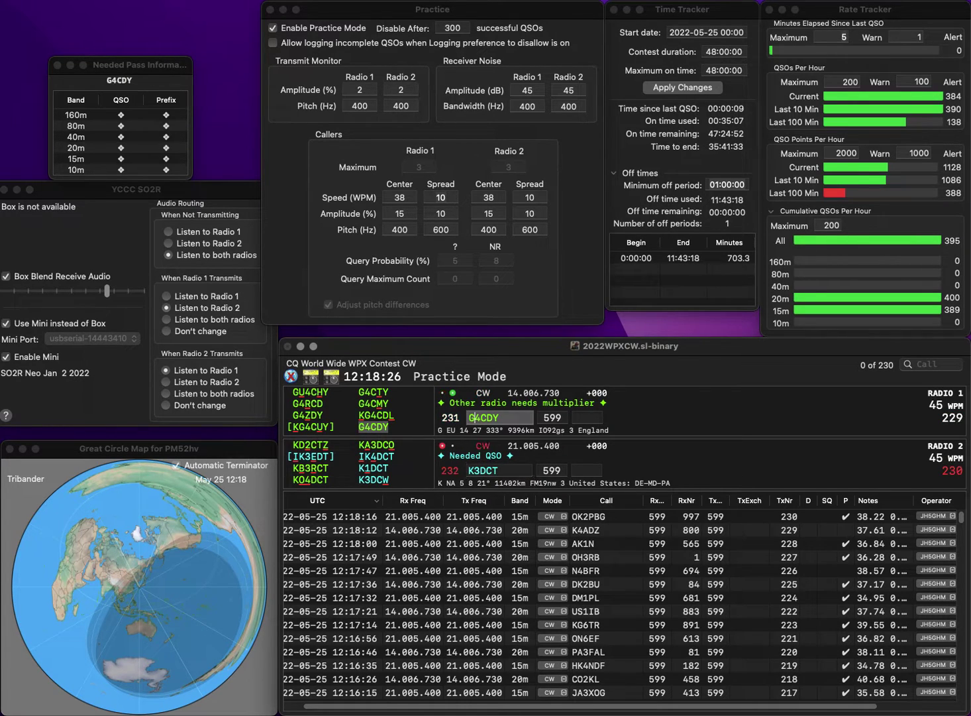
{"action": "type", "text": "7"}
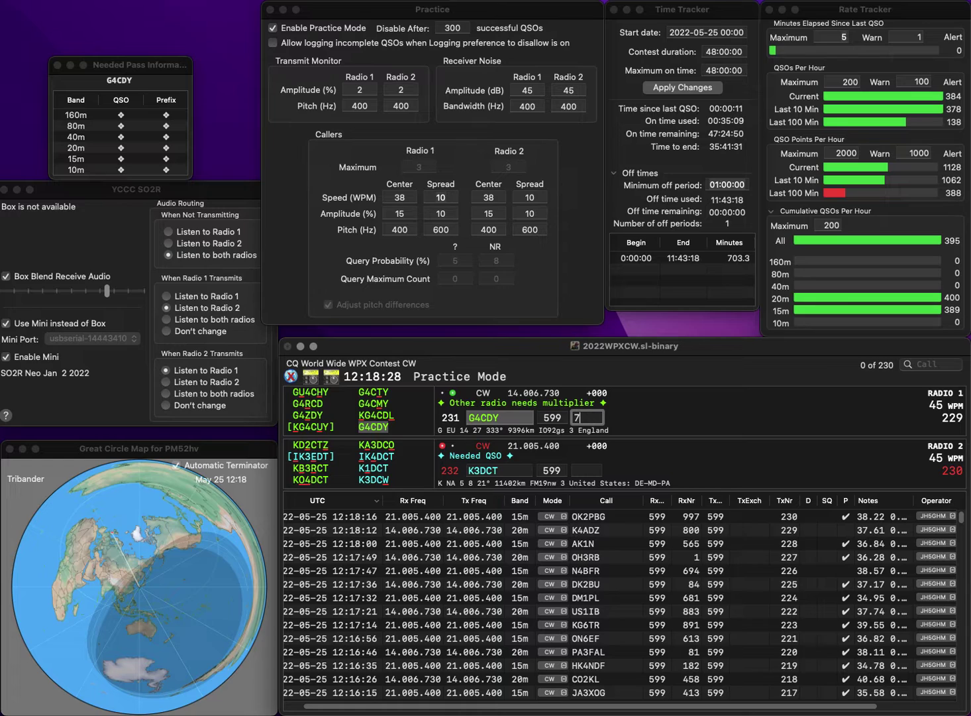
{"action": "type", "text": "70"}
{"action": "key", "text": "Return"}
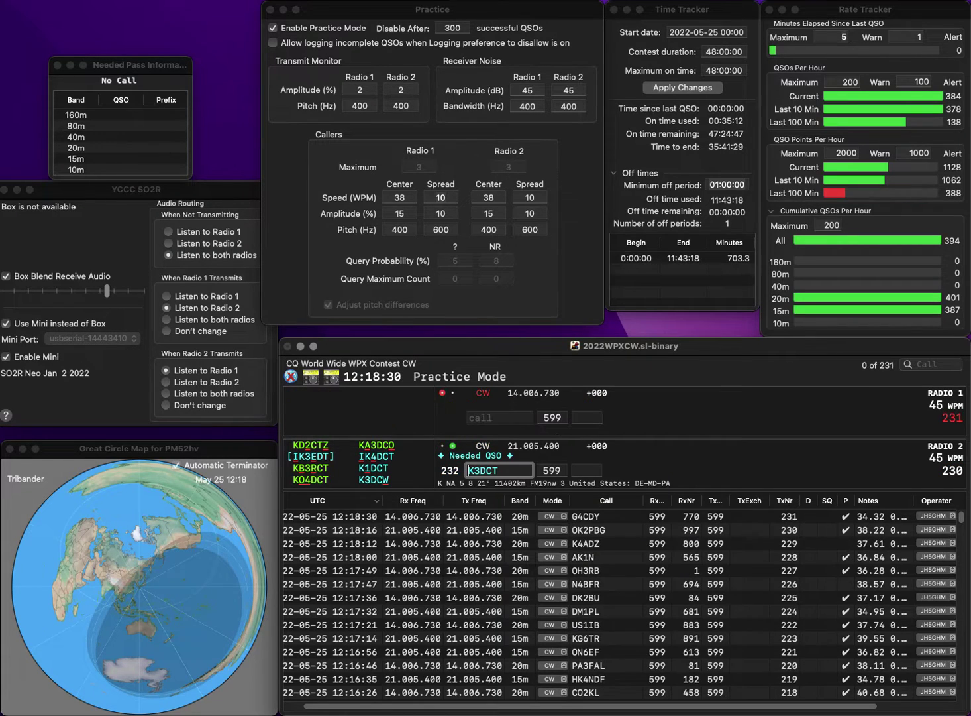
- Correct the radio 2 call to IK4DCT and log it with exchange 717
{"action": "type", "text": "I"}
{"action": "key", "text": "Right"}
{"action": "type", "text": "4"}
{"action": "key", "text": "Return"}
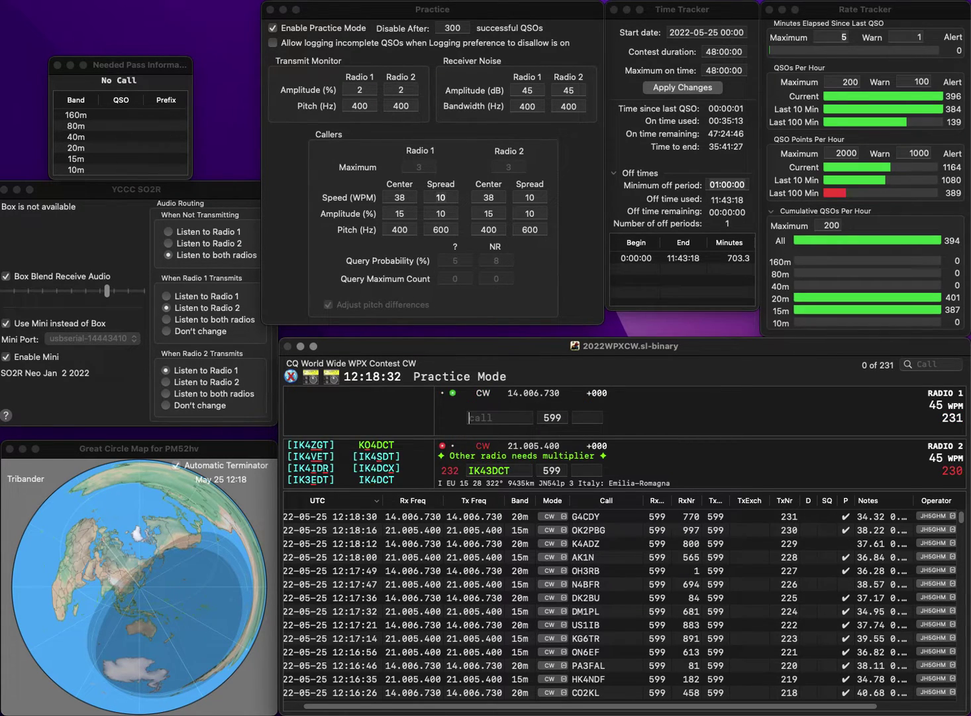
{"action": "key", "text": "Down"}
{"action": "key", "text": "Delete"}
{"action": "key", "text": "Up"}
{"action": "type", "text": "O"}
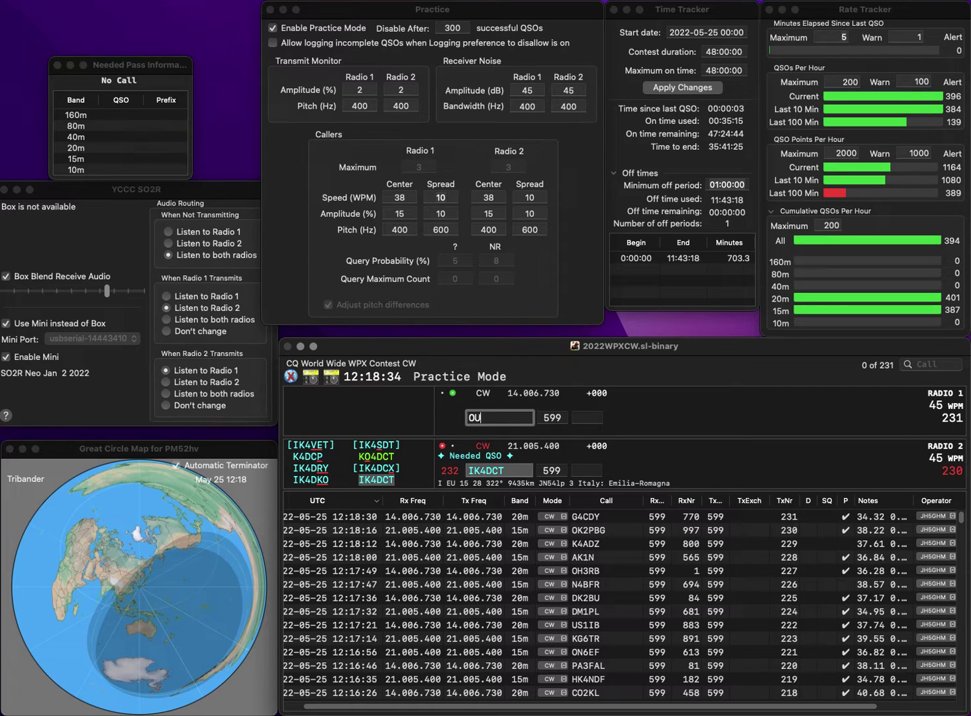
{"action": "type", "text": "UP"}
{"action": "key", "text": "Return"}
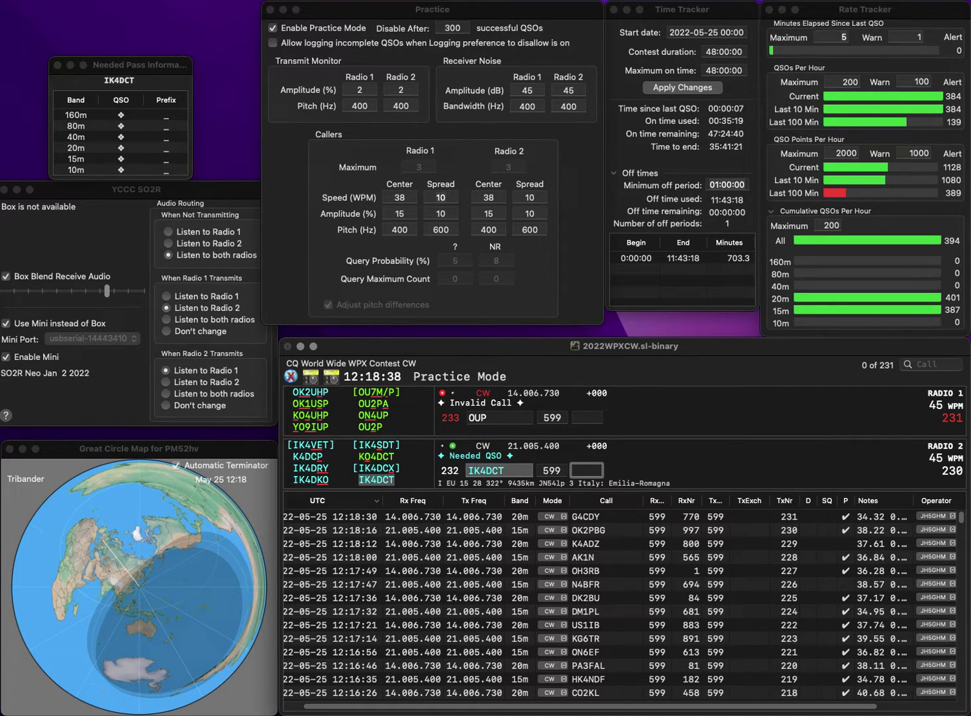
{"action": "type", "text": "717"}
{"action": "key", "text": "Return"}
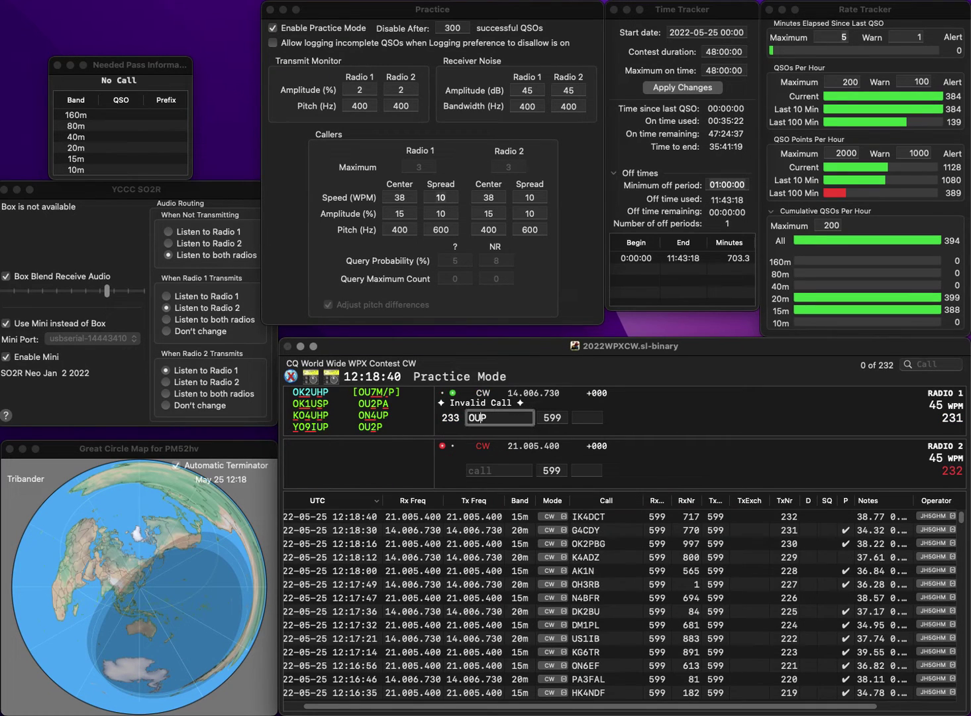
- Correct the radio 1 call to OU2P and log it with exchange 571
{"action": "type", "text": "2"}
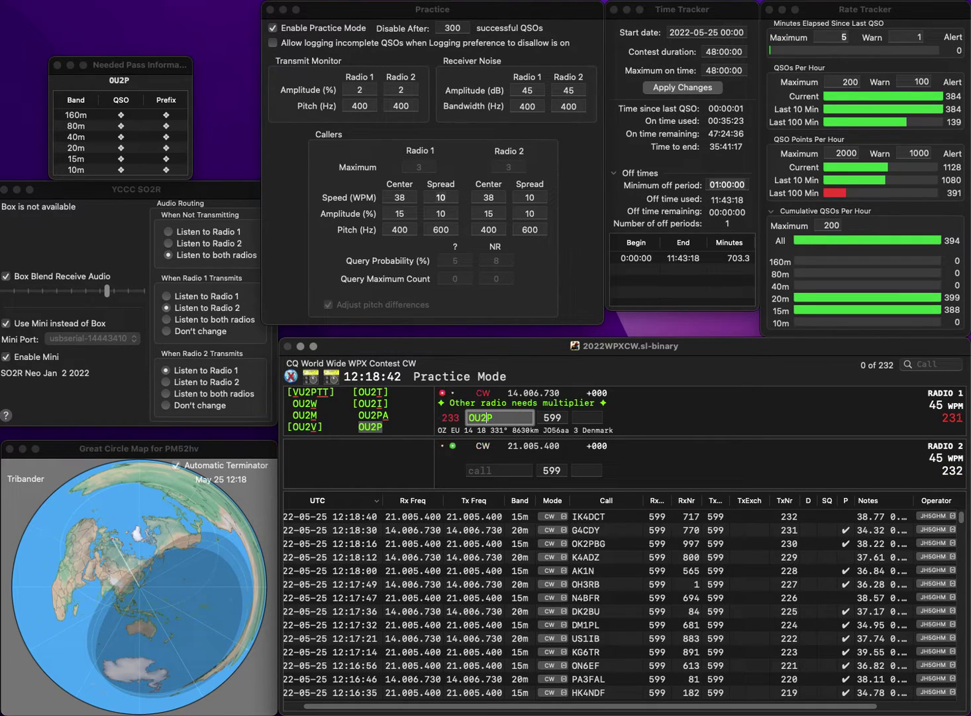
{"action": "key", "text": "Return"}
{"action": "type", "text": "NEZBW"}
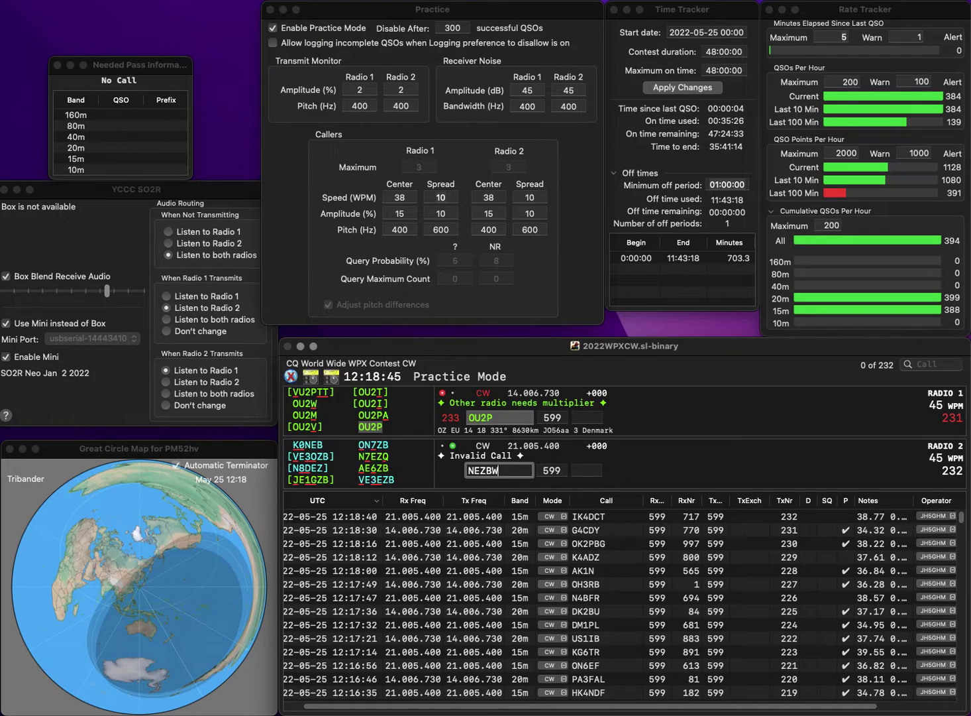
{"action": "key", "text": "Return"}
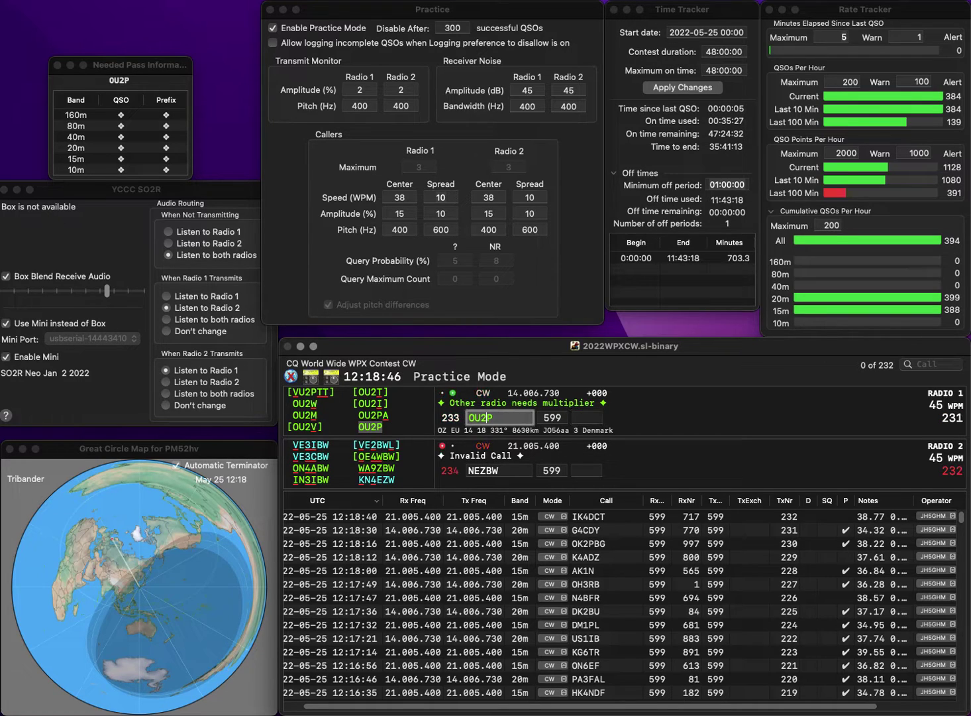
{"action": "type", "text": "5"}
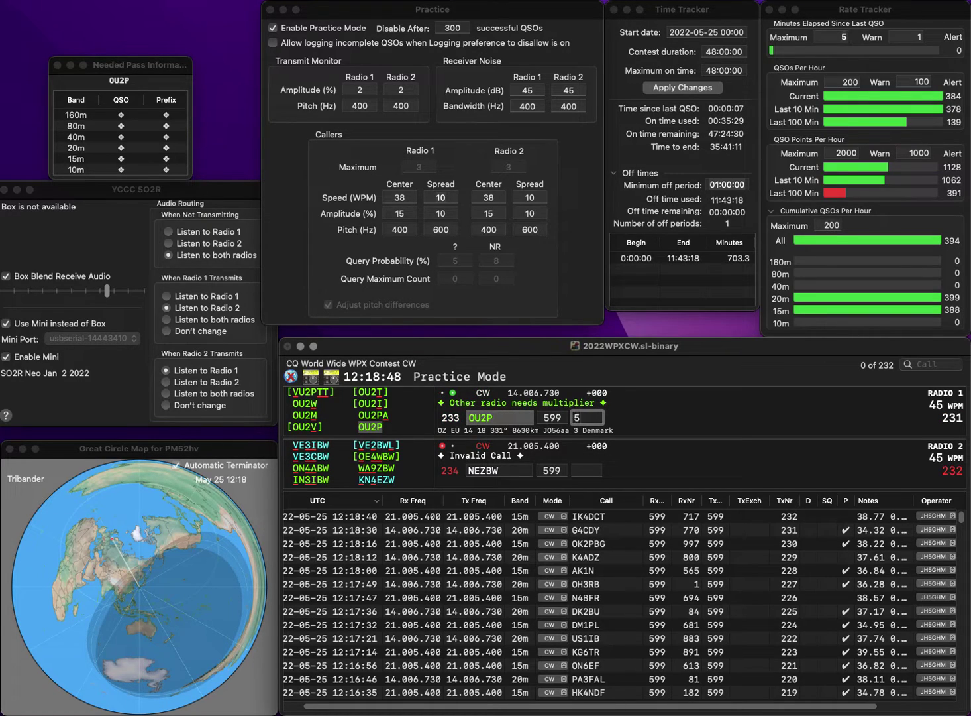
{"action": "type", "text": "71"}
{"action": "key", "text": "Return"}
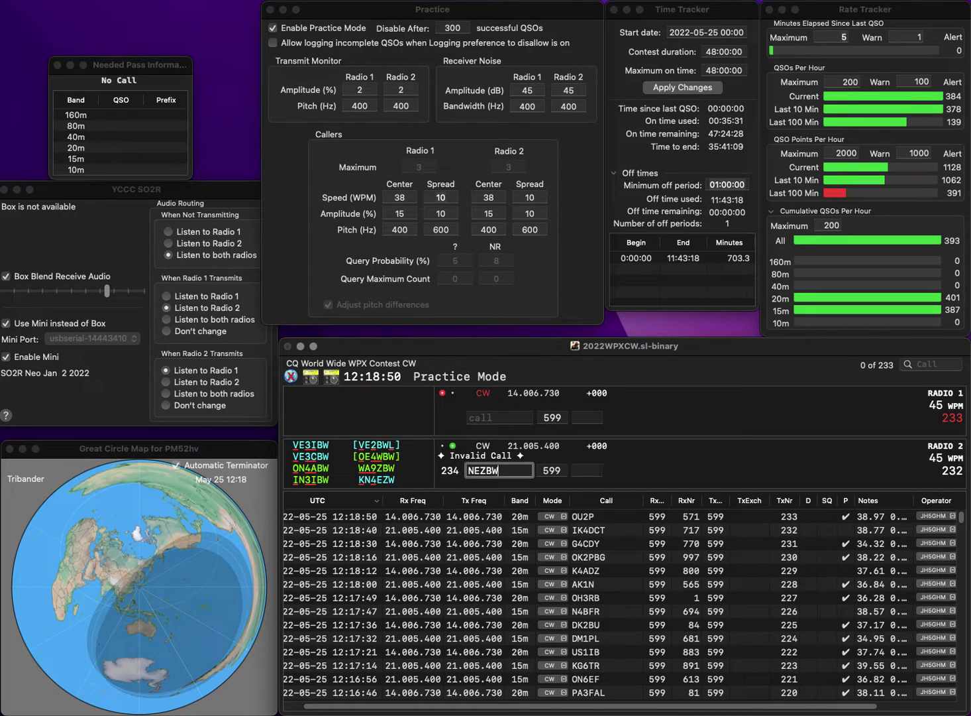
{"action": "key", "text": "Delete"}
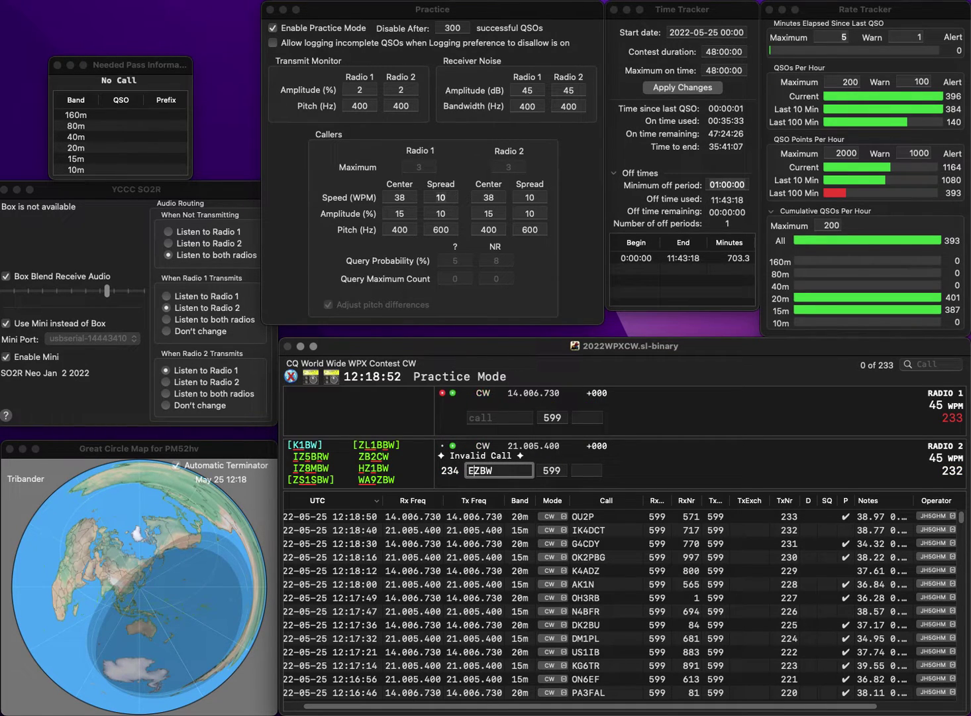
{"action": "key", "text": "Delete"}
{"action": "type", "text": "77"}
{"action": "key", "text": "Return"}
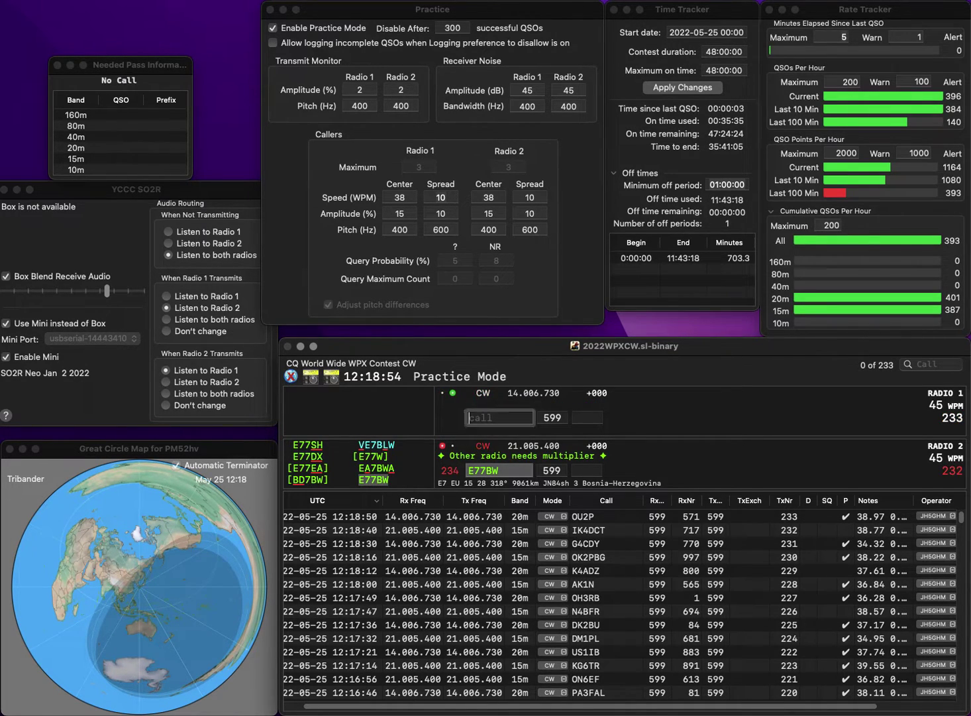
{"action": "type", "text": "K2HRO"}
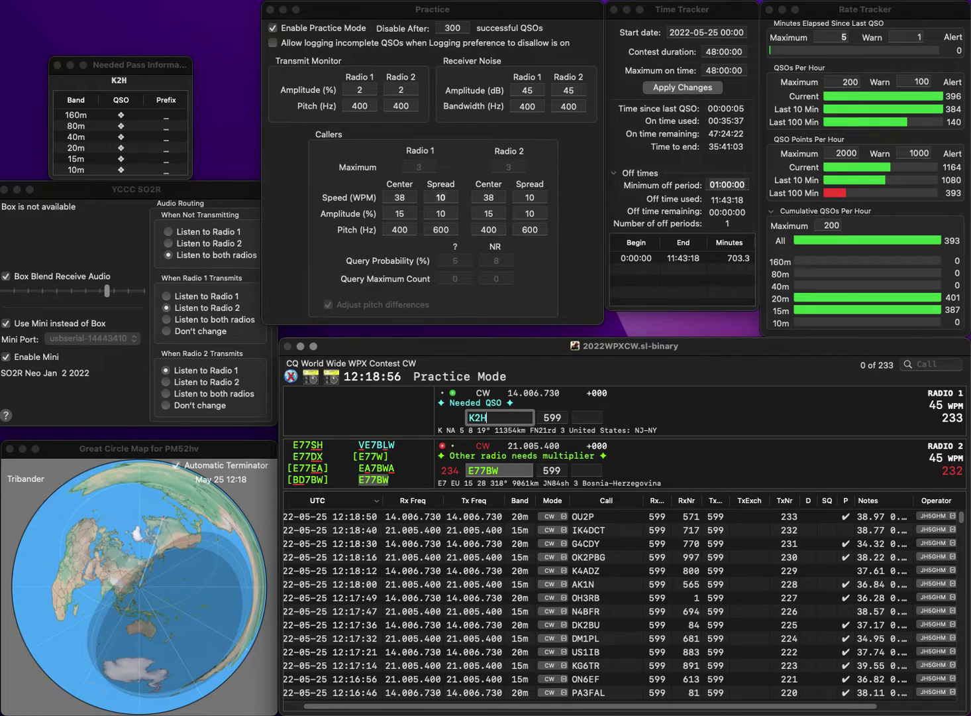
{"action": "key", "text": "Return"}
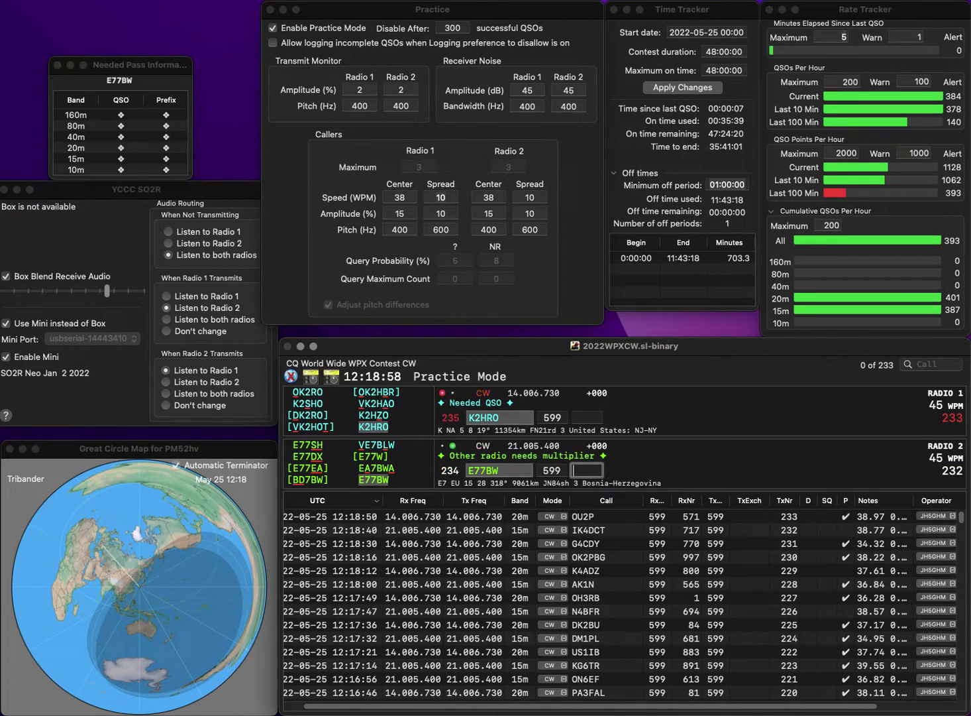
{"action": "type", "text": "6"}
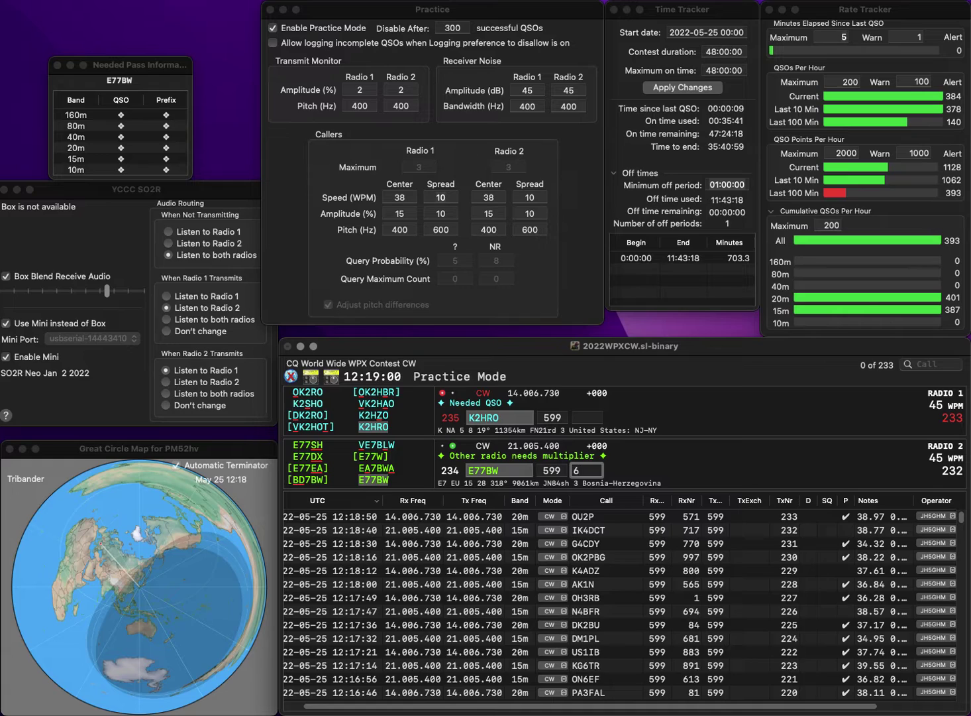
{"action": "type", "text": "01"}
{"action": "key", "text": "Return"}
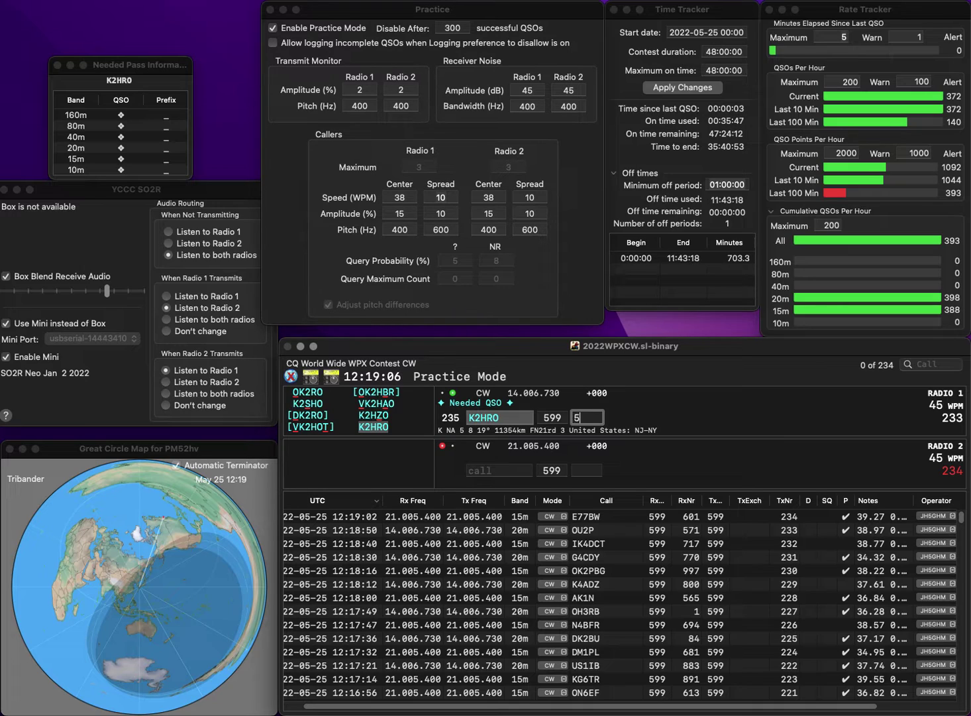
{"action": "type", "text": "96"}
{"action": "key", "text": "Return"}
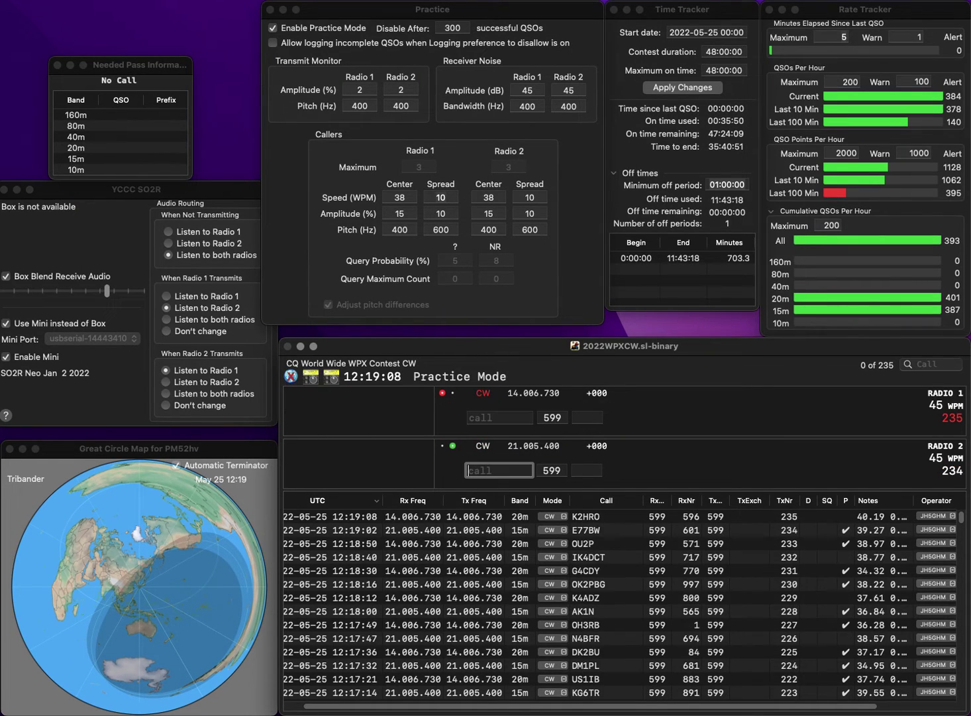
- Fix the mistyped 15m call to DV1MM and send it
{"action": "type", "text": "DCU1MM"}
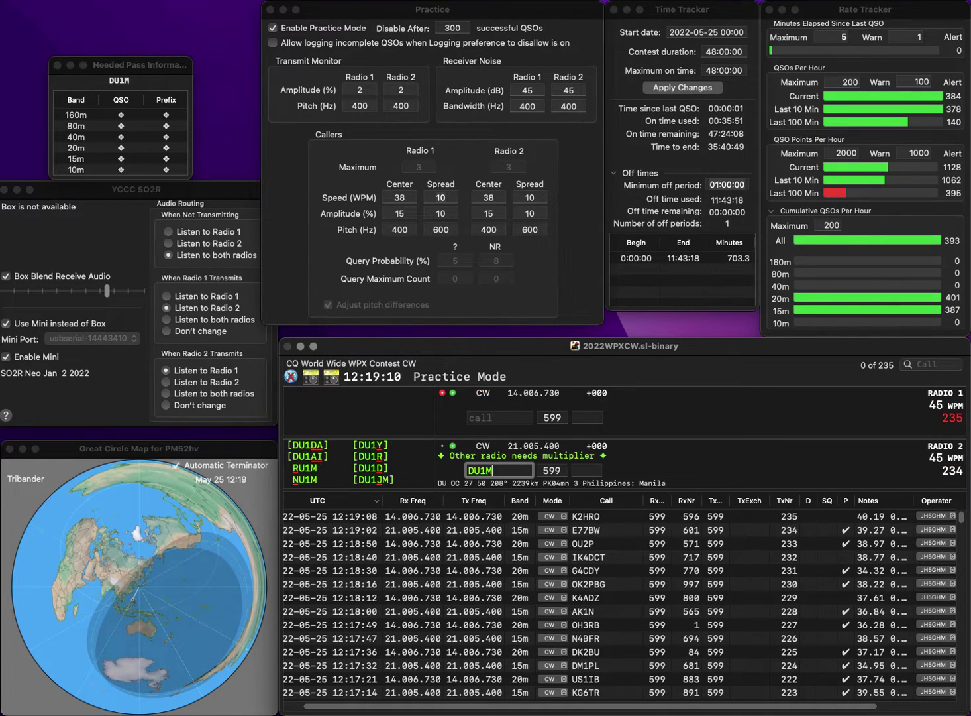
{"action": "key", "text": "Left"}
{"action": "key", "text": "Left"}
{"action": "key", "text": "Left"}
{"action": "key", "text": "Left"}
{"action": "type", "text": "C"}
{"action": "key", "text": "BackSpace"}
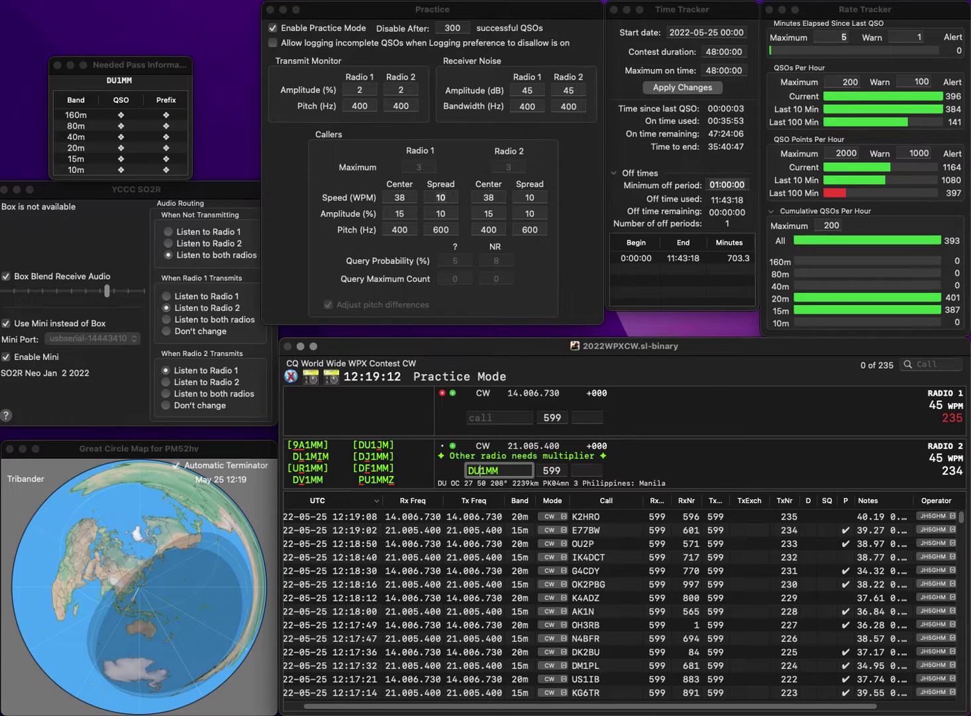
{"action": "key", "text": "Right"}
{"action": "key", "text": "BackSpace"}
{"action": "key", "text": "BackSpace"}
{"action": "type", "text": "DV"}
{"action": "key", "text": "Return"}
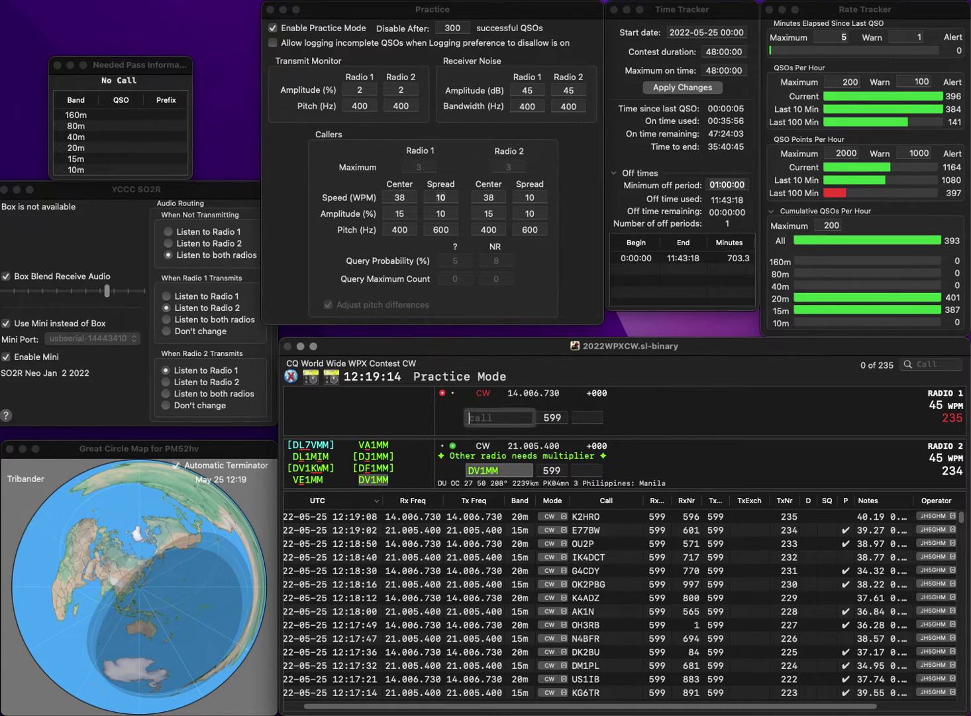
- Call K3BEQ on 20m, then log DV1MM with serial 341 and K3BEQ with 960
{"action": "type", "text": "K3"}
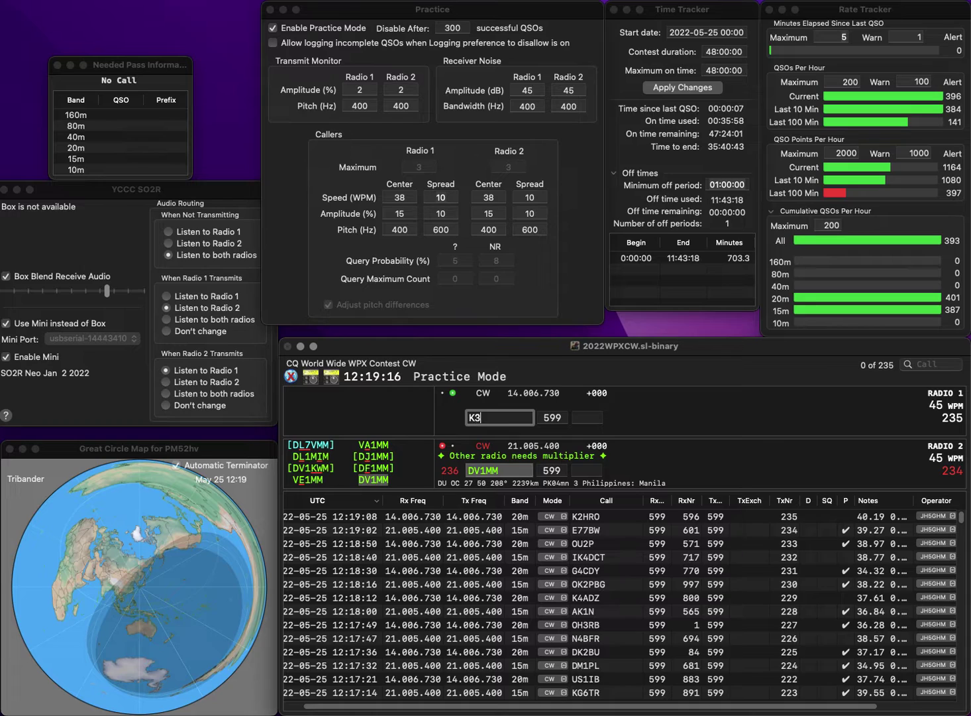
{"action": "type", "text": "BEQ"}
{"action": "key", "text": "Return"}
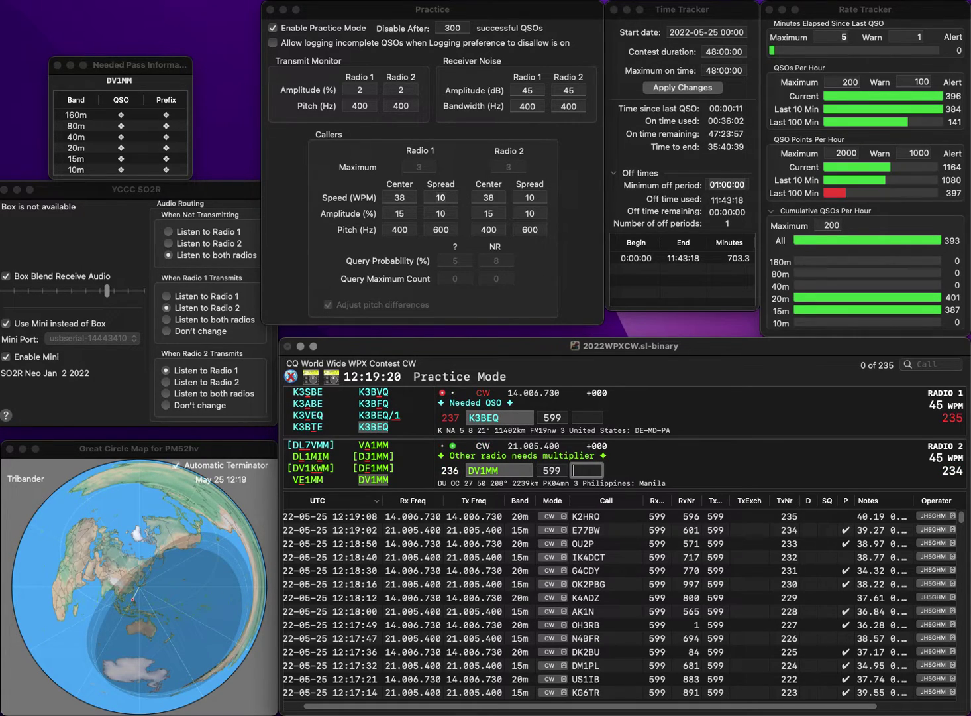
{"action": "type", "text": "341"}
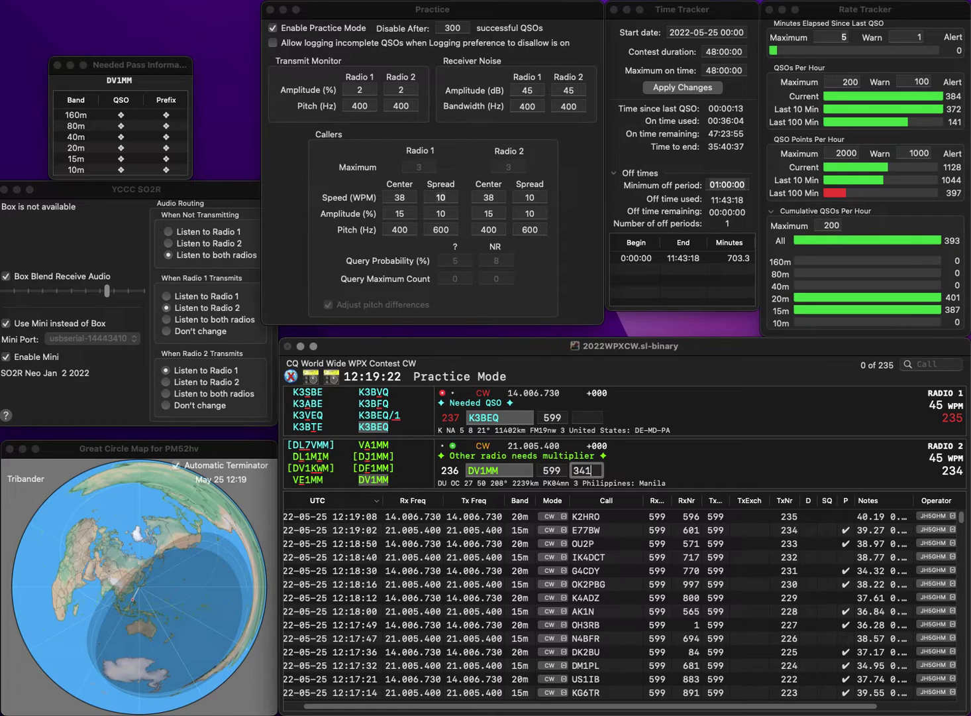
{"action": "key", "text": "Return"}
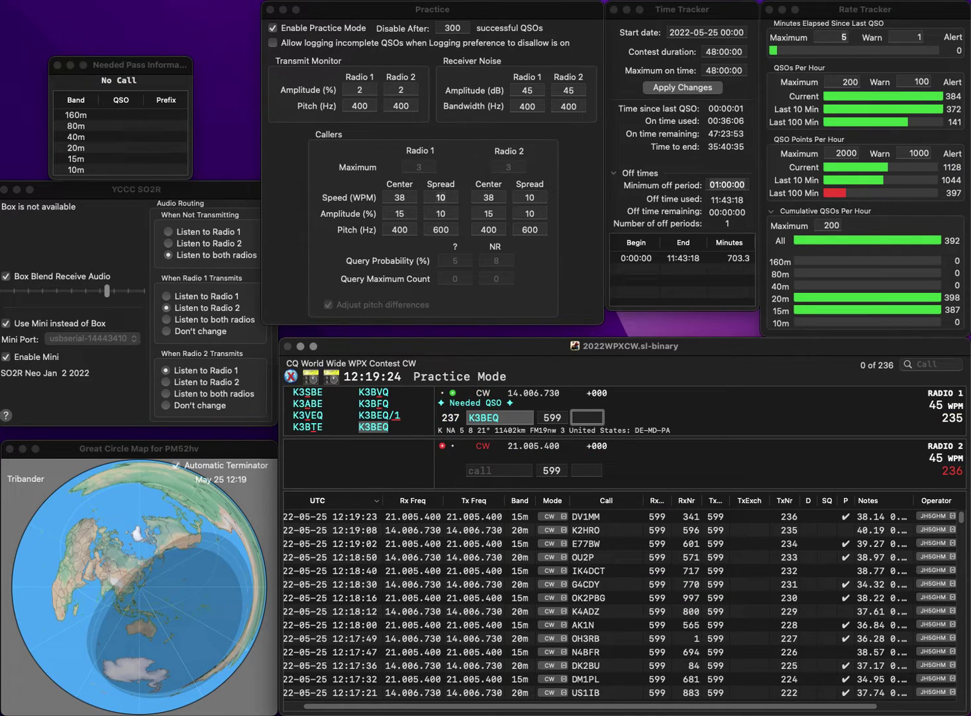
{"action": "key", "text": "Return"}
{"action": "type", "text": "9"}
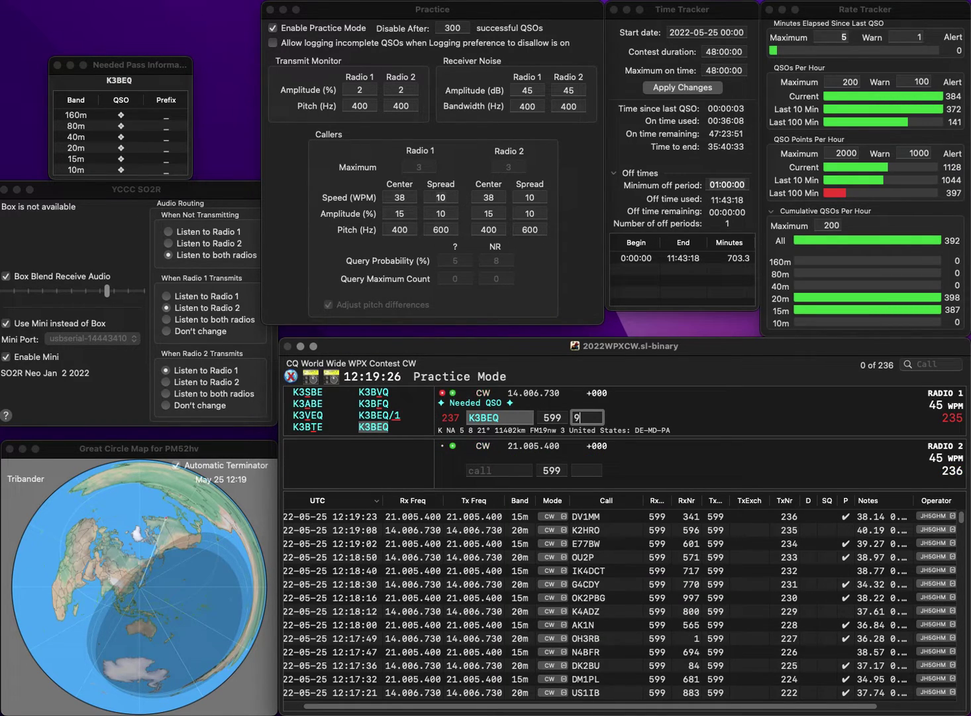
{"action": "type", "text": "60"}
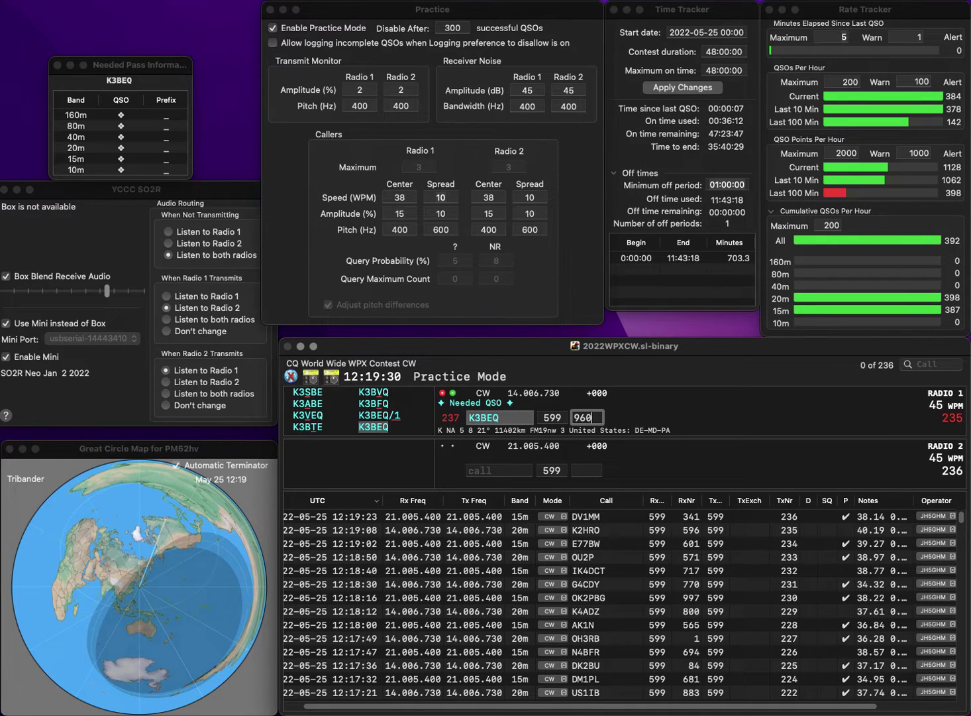
{"action": "key", "text": "Return"}
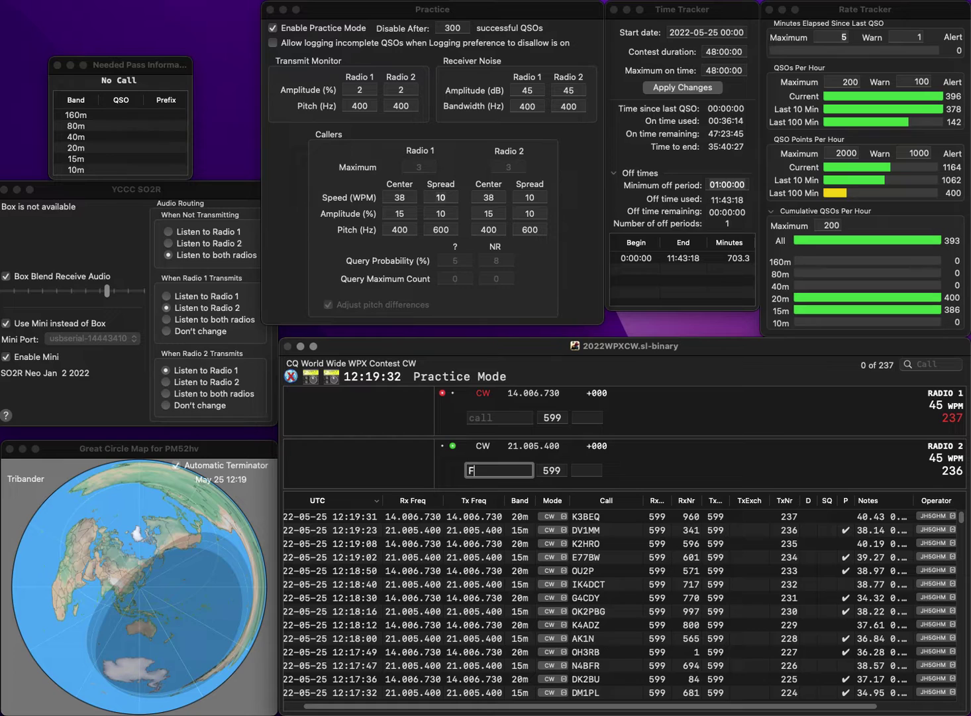
{"action": "type", "text": "FG8OP"}
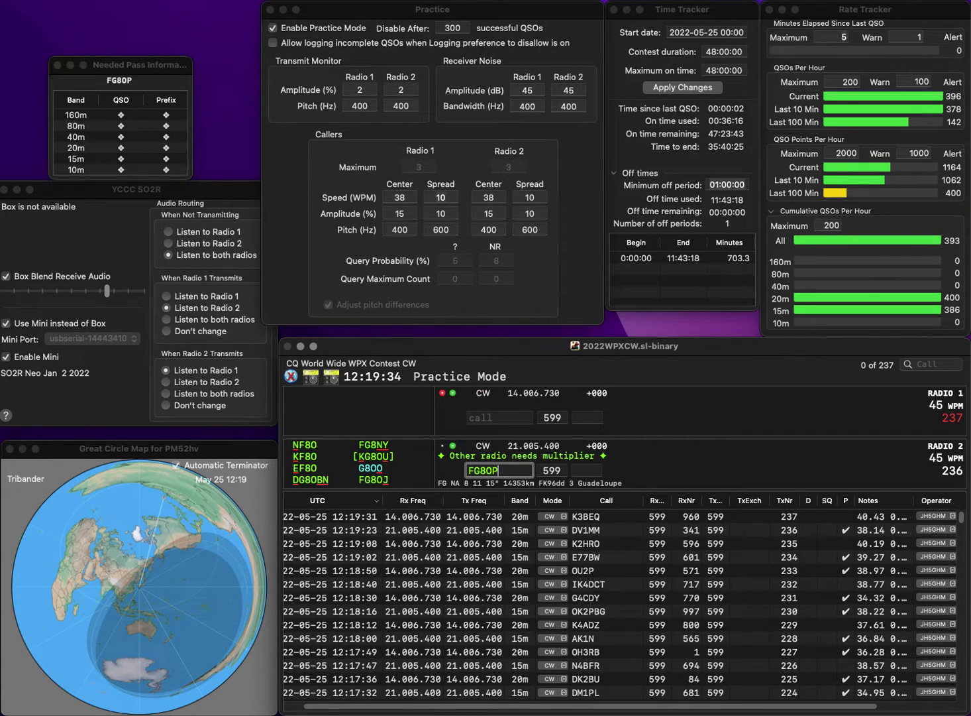
{"action": "key", "text": "Return"}
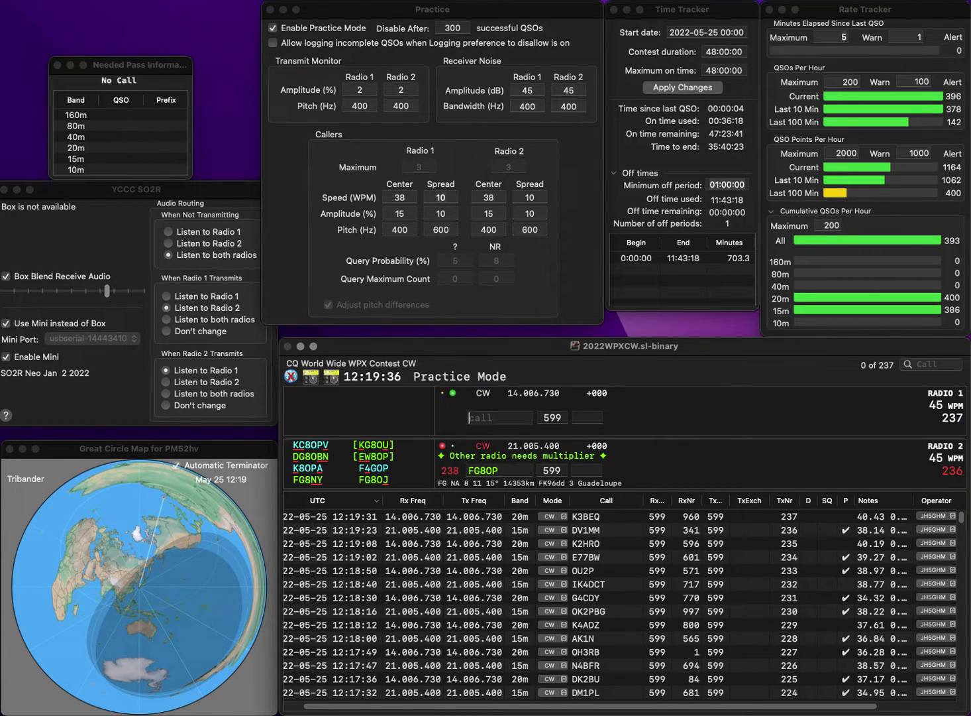
{"action": "type", "text": "K98"}
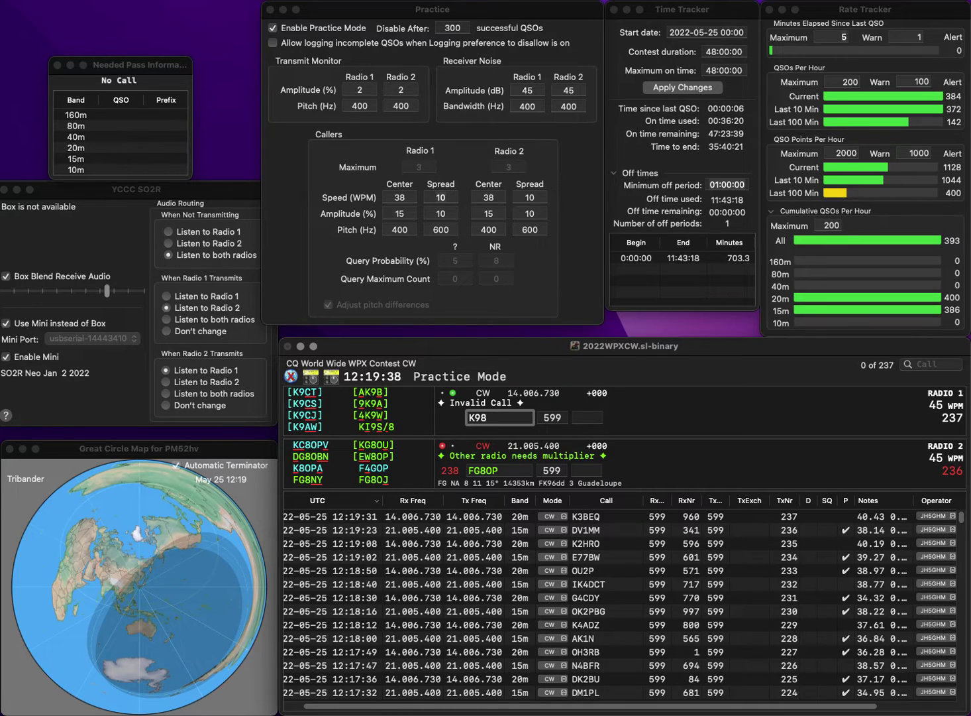
{"action": "type", "text": "KO"}
{"action": "key", "text": "Return"}
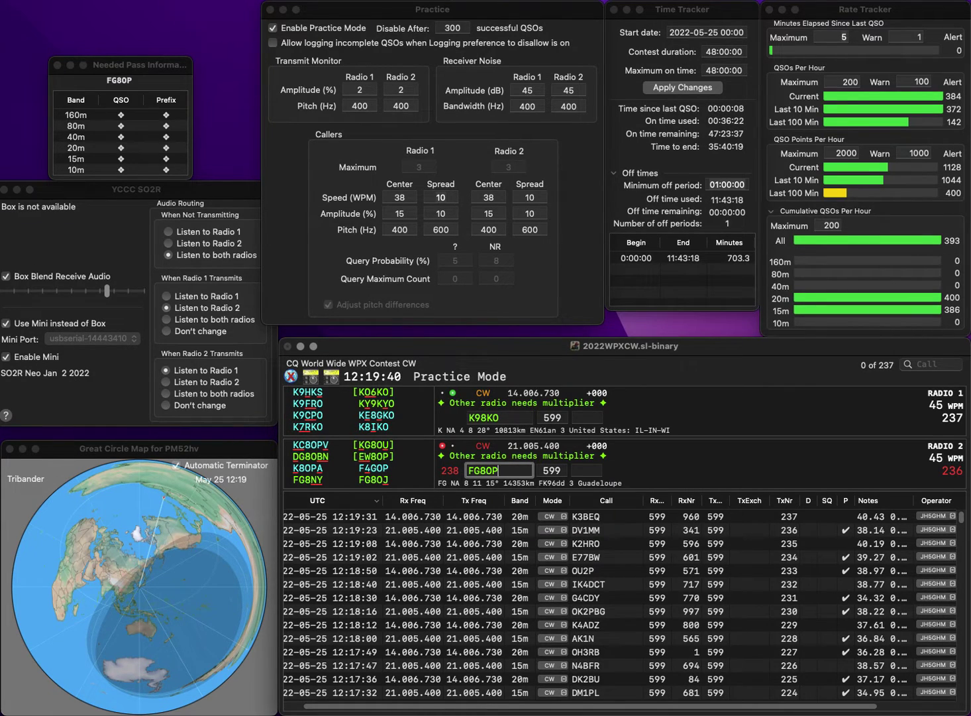
{"action": "left_click", "coordinate": [487, 471]}
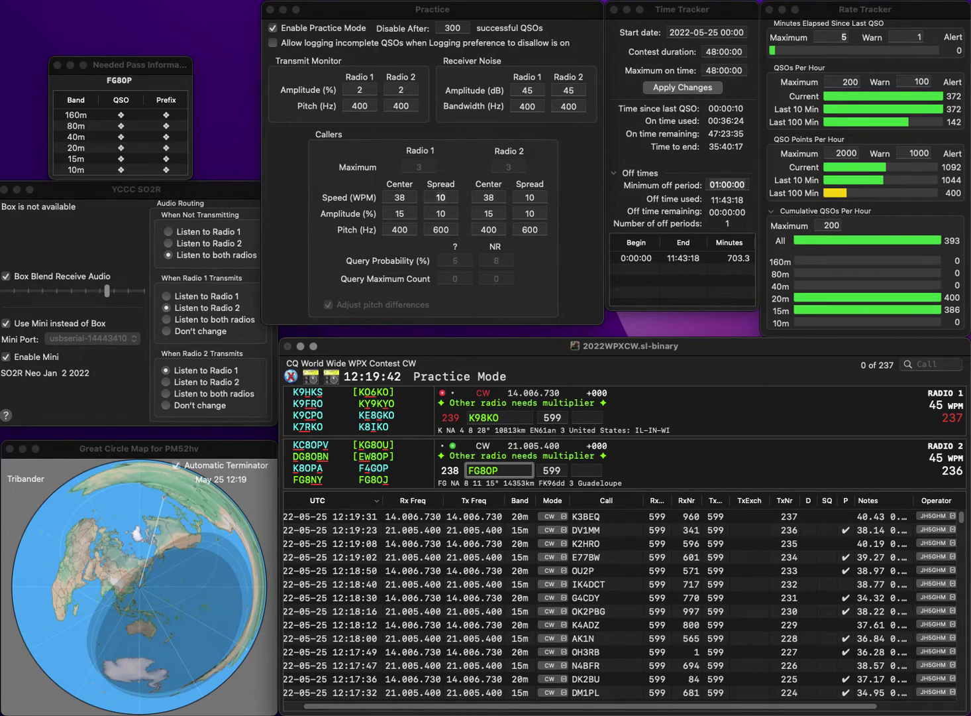
{"action": "key", "text": "BackSpace"}
{"action": "type", "text": "J"}
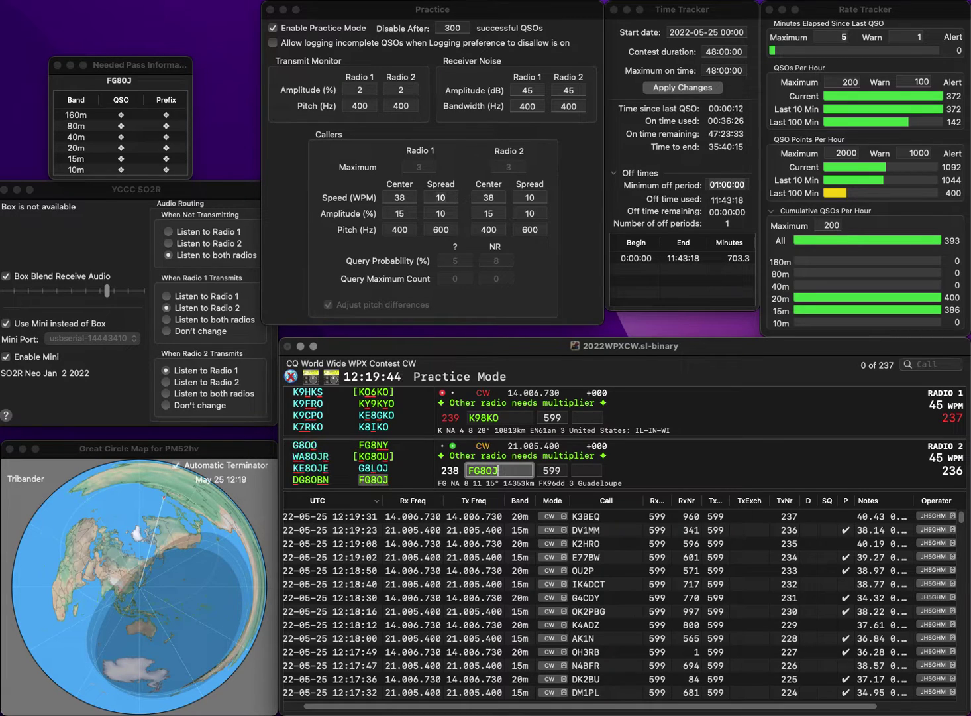
{"action": "key", "text": "Return"}
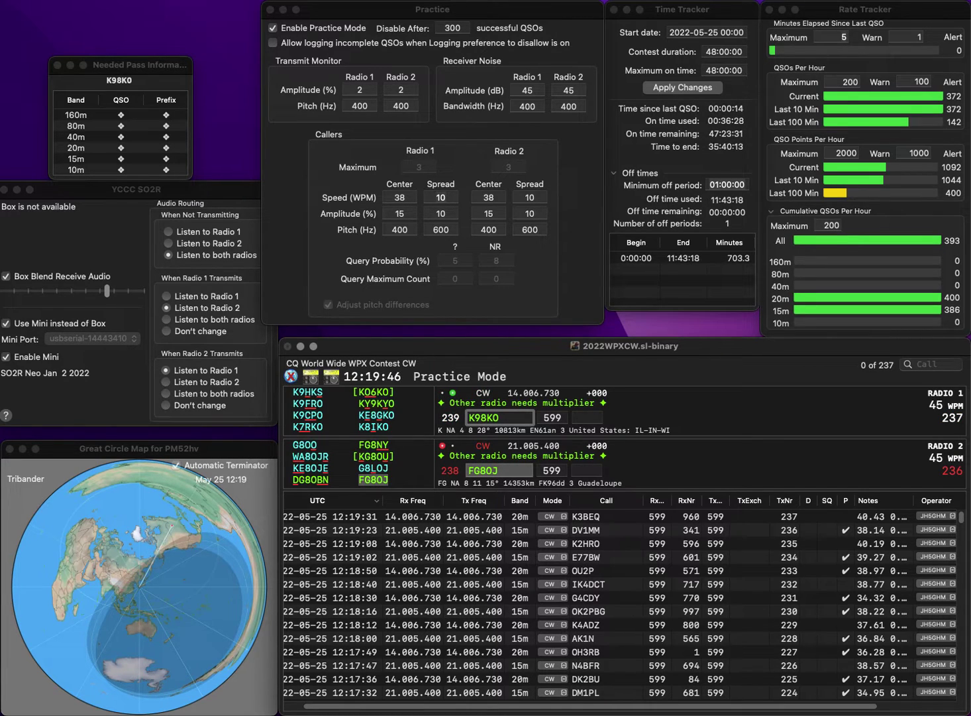
{"action": "key", "text": "Delete"}
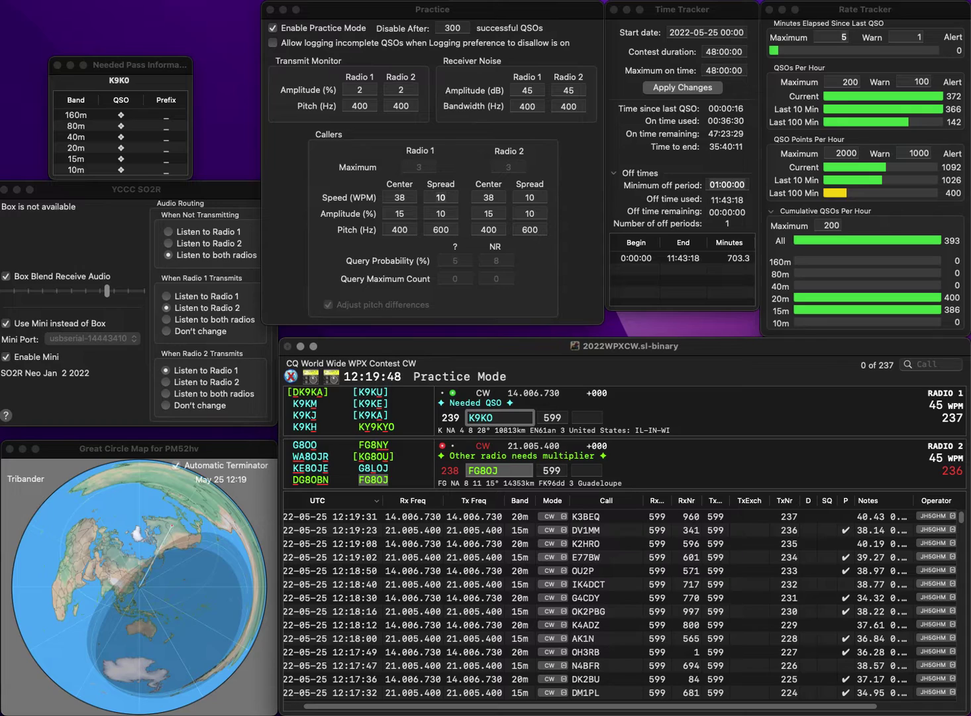
{"action": "type", "text": "Y"}
{"action": "key", "text": "Return"}
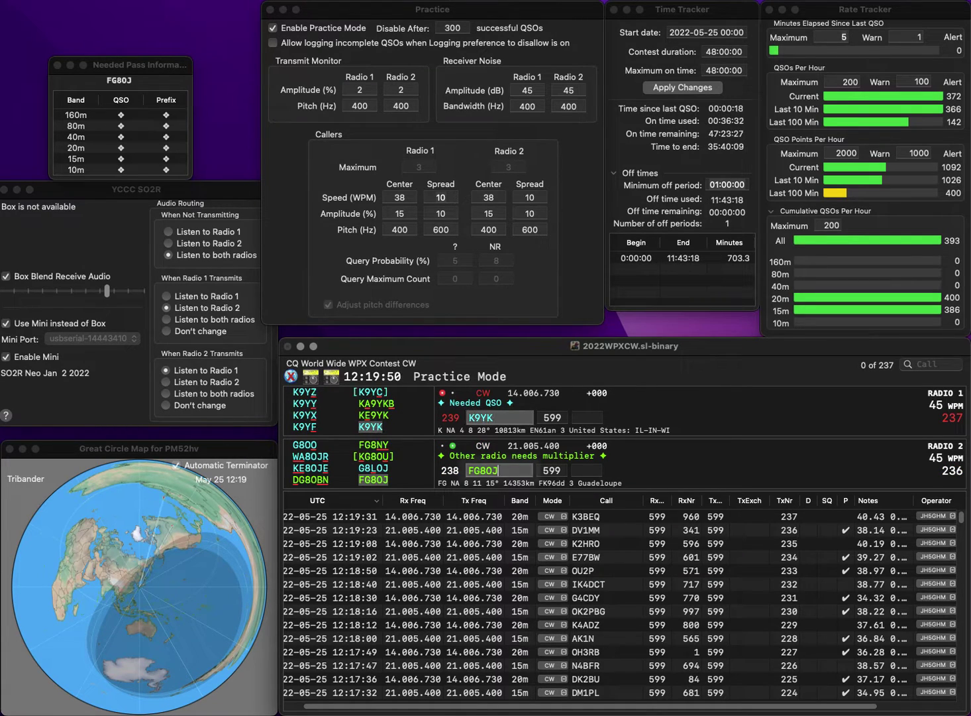
- Log FG8OJ with serial 25 and K9YK with 864, then start GW4OGO on 15m and LY5E
{"action": "type", "text": "25"}
{"action": "key", "text": "Return"}
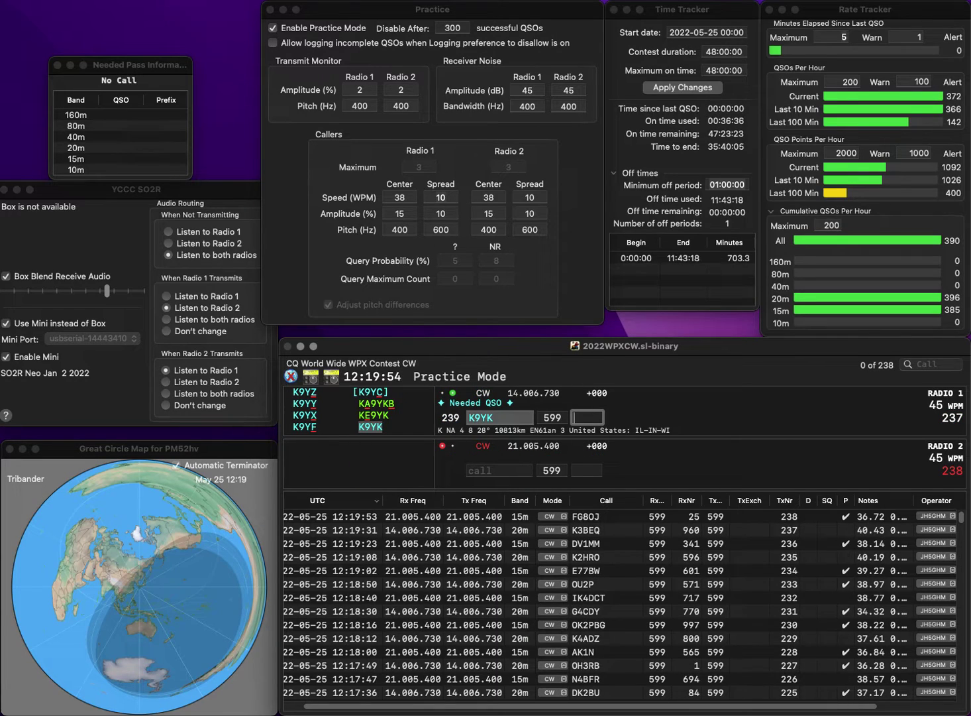
{"action": "type", "text": "64"}
{"action": "key", "text": "Return"}
{"action": "type", "text": "OG"}
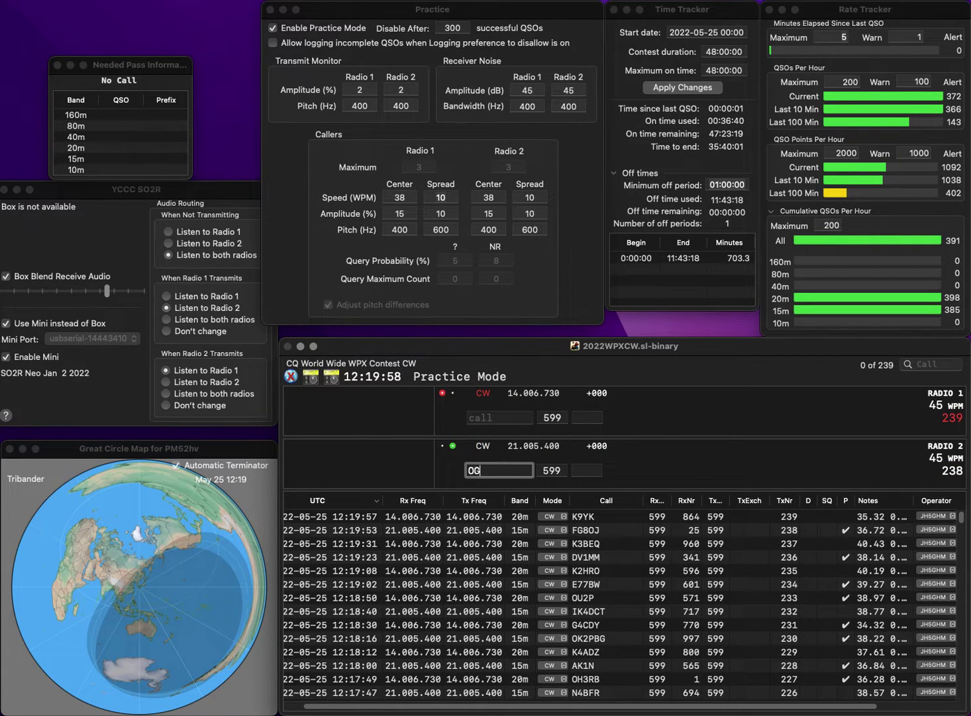
{"action": "type", "text": "O4"}
{"action": "type", "text": "GW"}
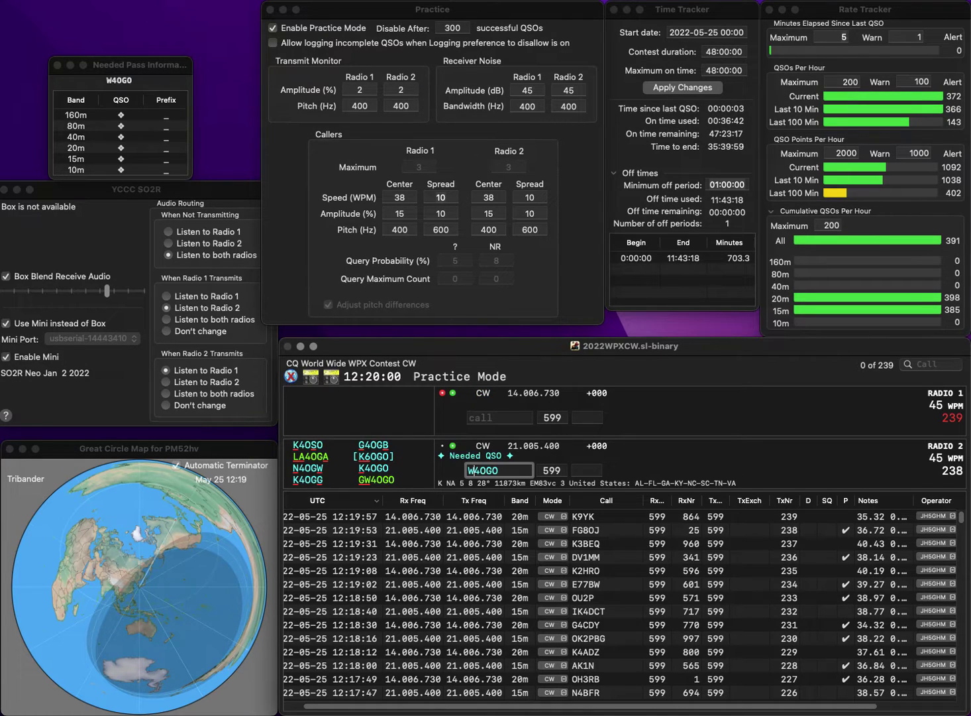
{"action": "key", "text": "Return"}
{"action": "type", "text": "L"}
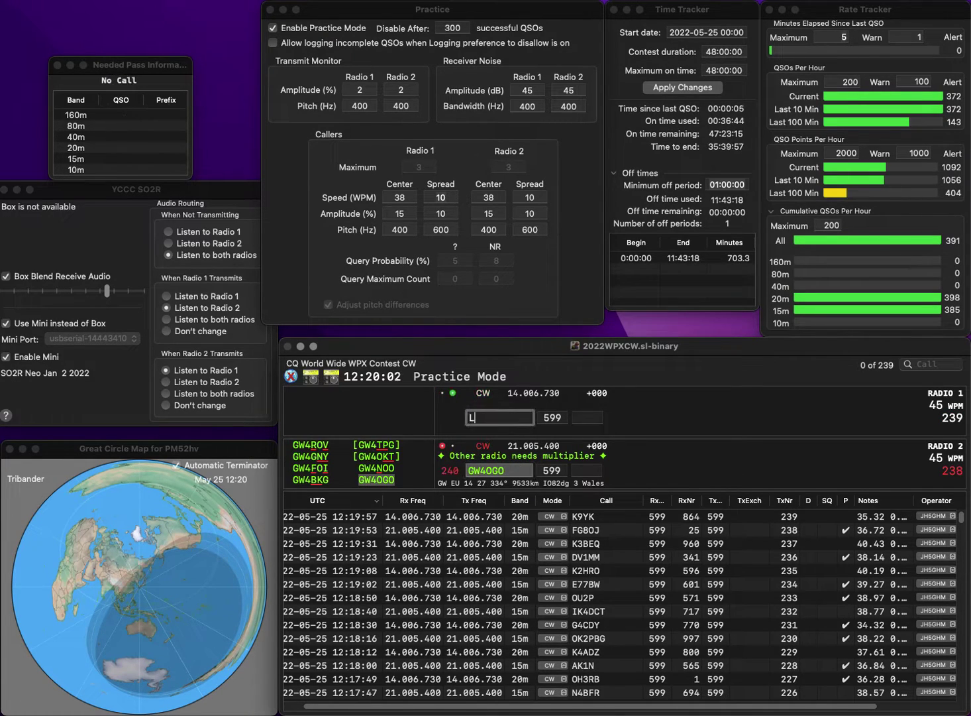
{"action": "type", "text": "Y5E"}
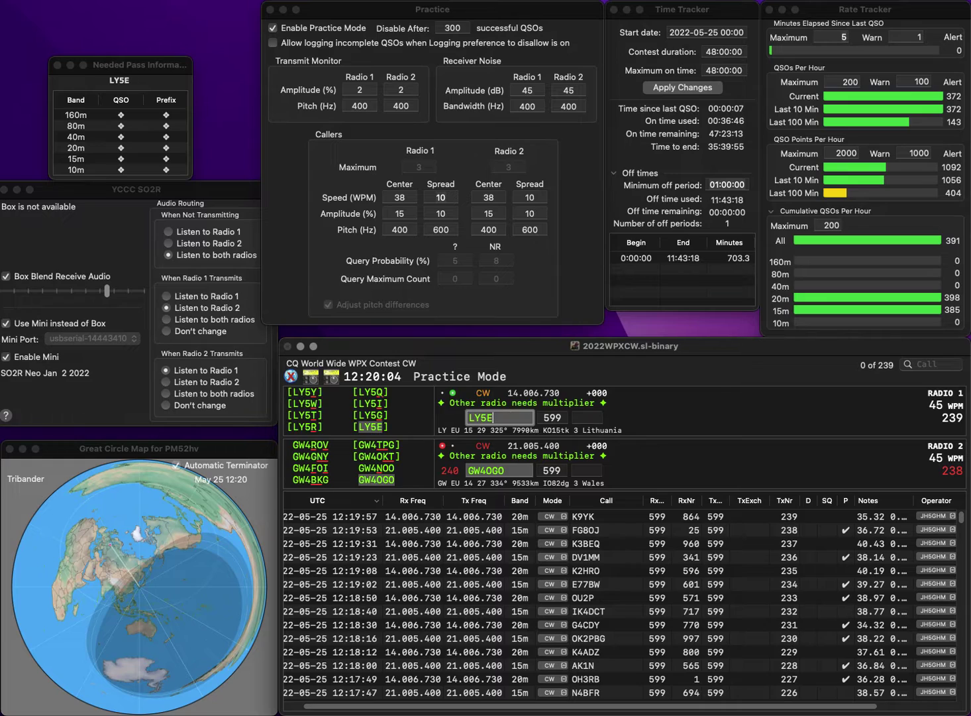
{"action": "key", "text": "Return"}
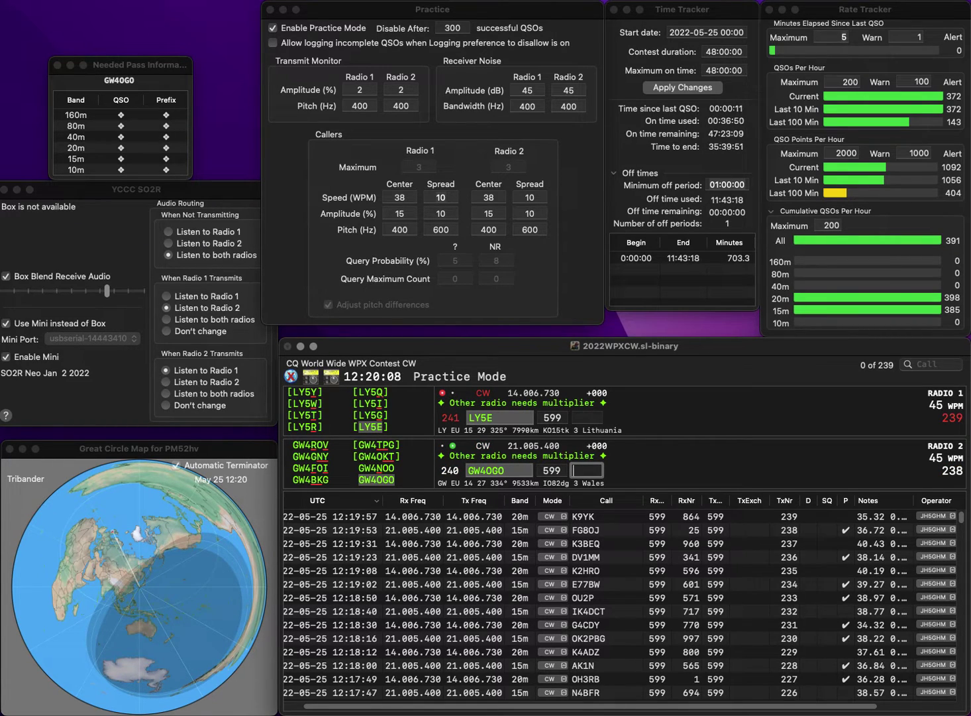
{"action": "key", "text": "space"}
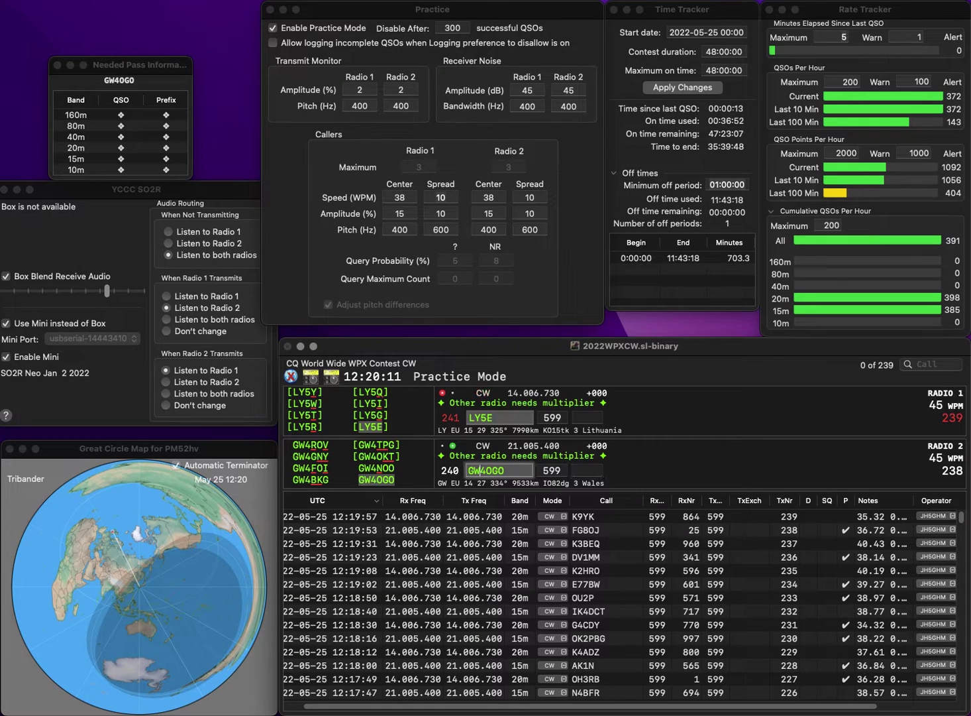
{"action": "key", "text": "Home"}
{"action": "key", "text": "Delete"}
{"action": "key", "text": "Delete"}
{"action": "type", "text": "K"}
{"action": "key", "text": "grave"}
{"action": "key", "text": "grave"}
{"action": "key", "text": "Return"}
{"action": "key", "text": "grave"}
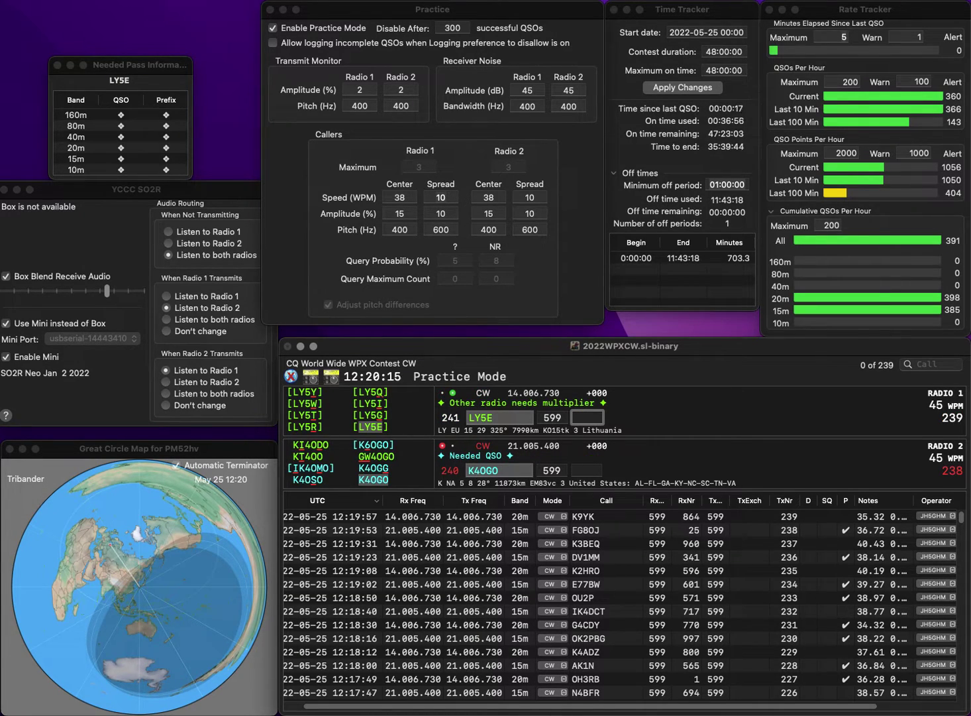
{"action": "type", "text": "812"}
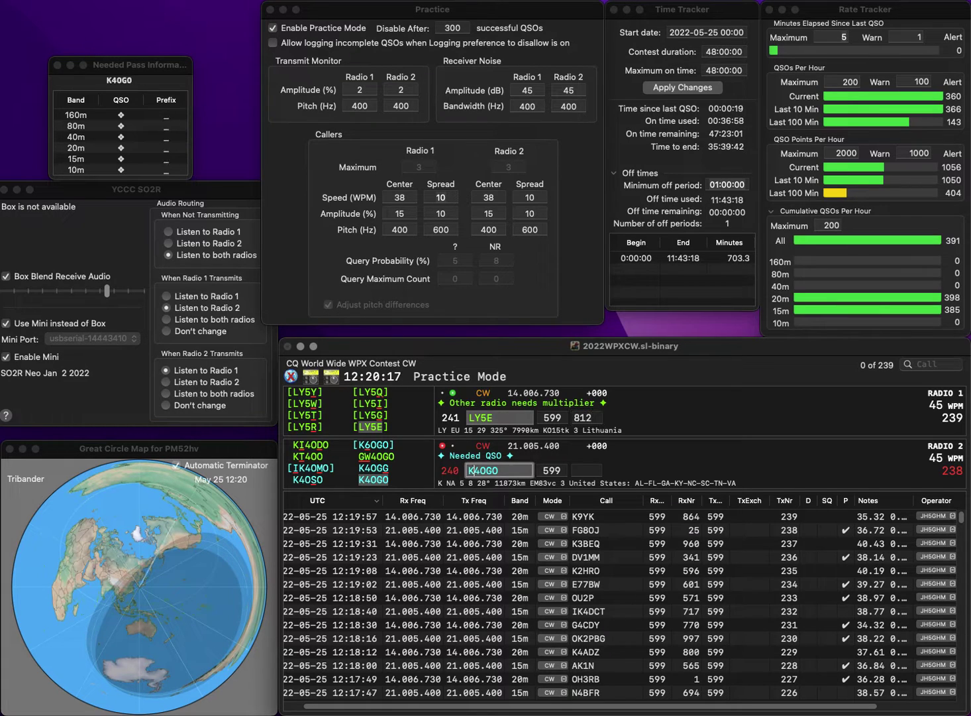
{"action": "key", "text": "Return"}
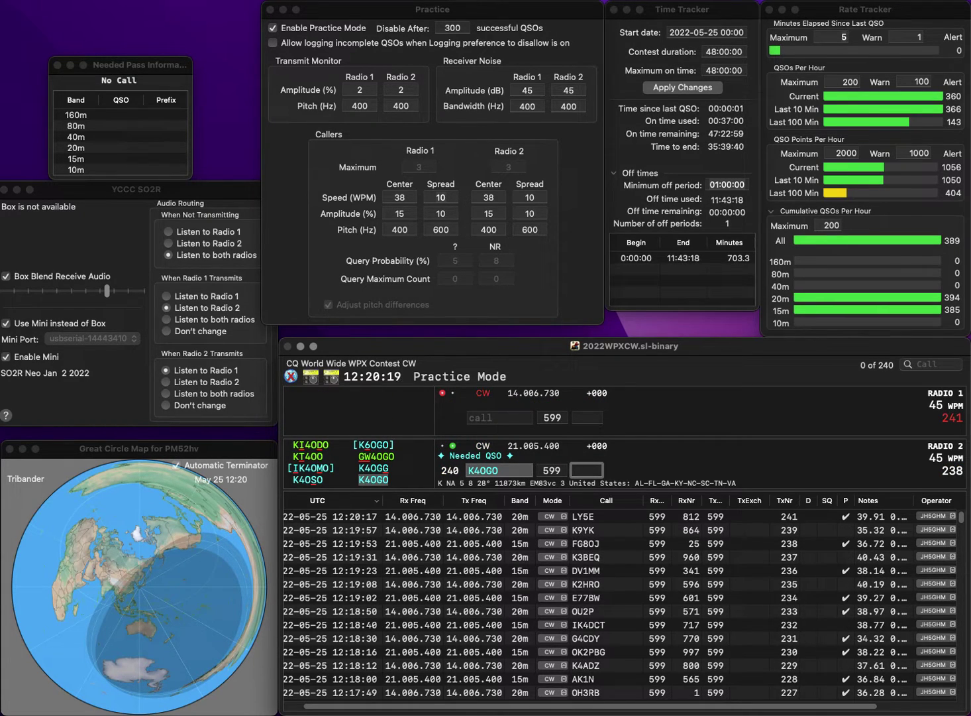
{"action": "type", "text": "126"}
{"action": "key", "text": "Return"}
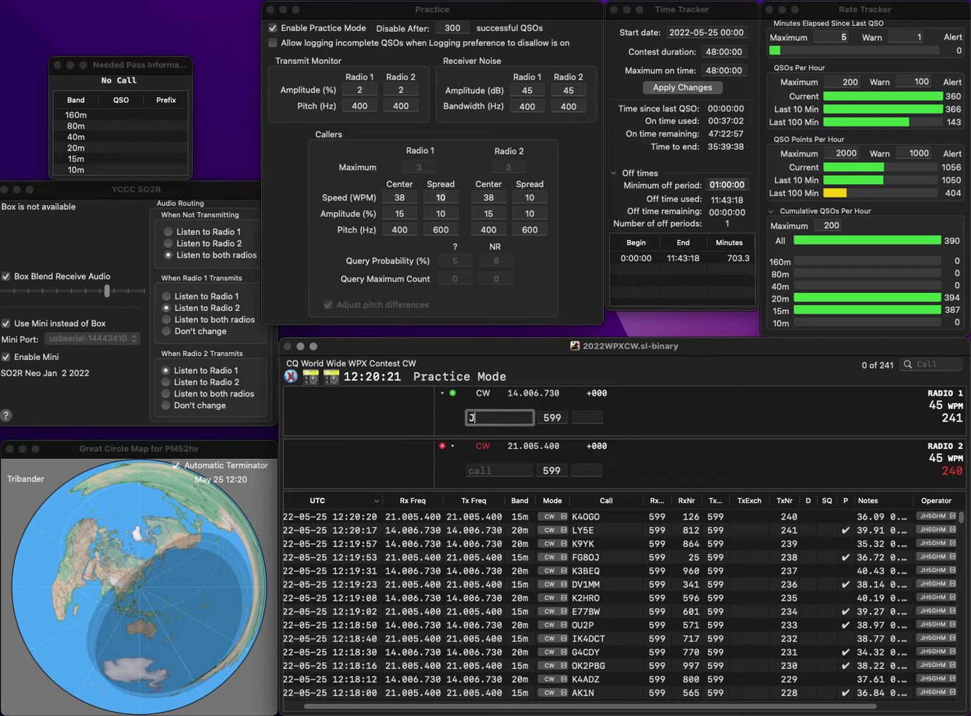
{"action": "type", "text": "JB2TPO"}
{"action": "key", "text": "Home"}
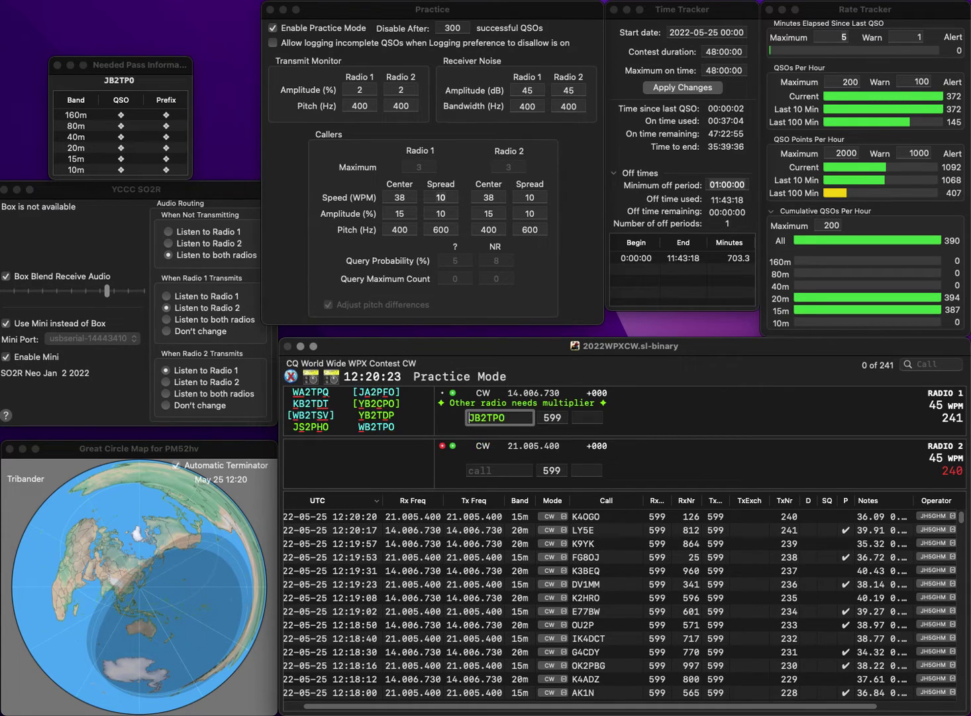
{"action": "key", "text": "Delete"}
{"action": "type", "text": "W"}
{"action": "key", "text": "Return"}
{"action": "type", "text": "3S"}
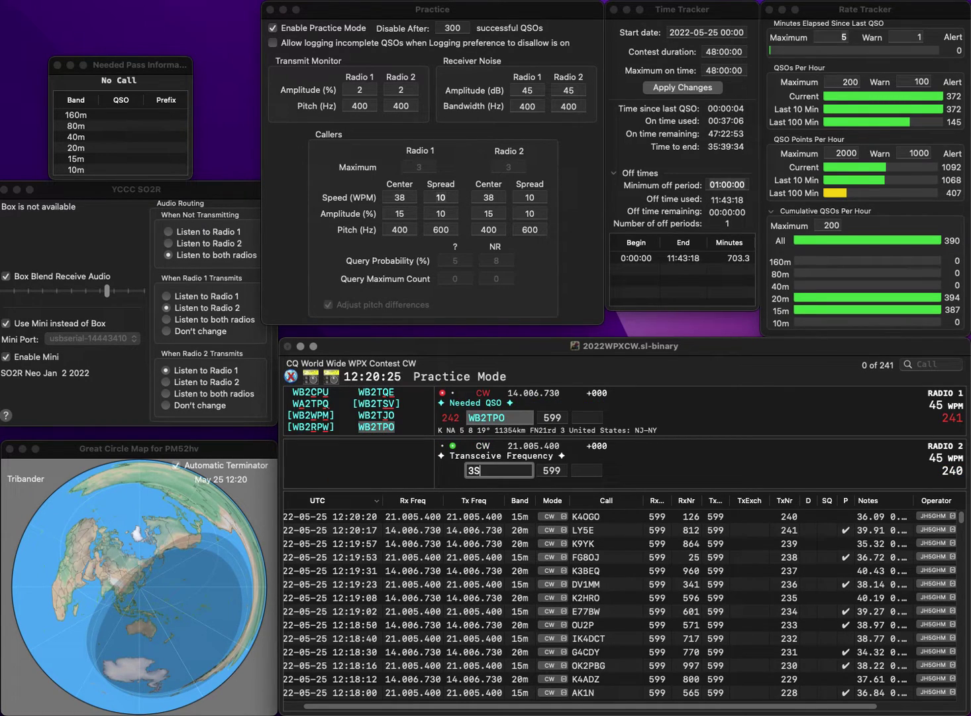
{"action": "type", "text": "OA"}
{"action": "key", "text": "Home"}
{"action": "type", "text": "IW"}
{"action": "key", "text": "Return"}
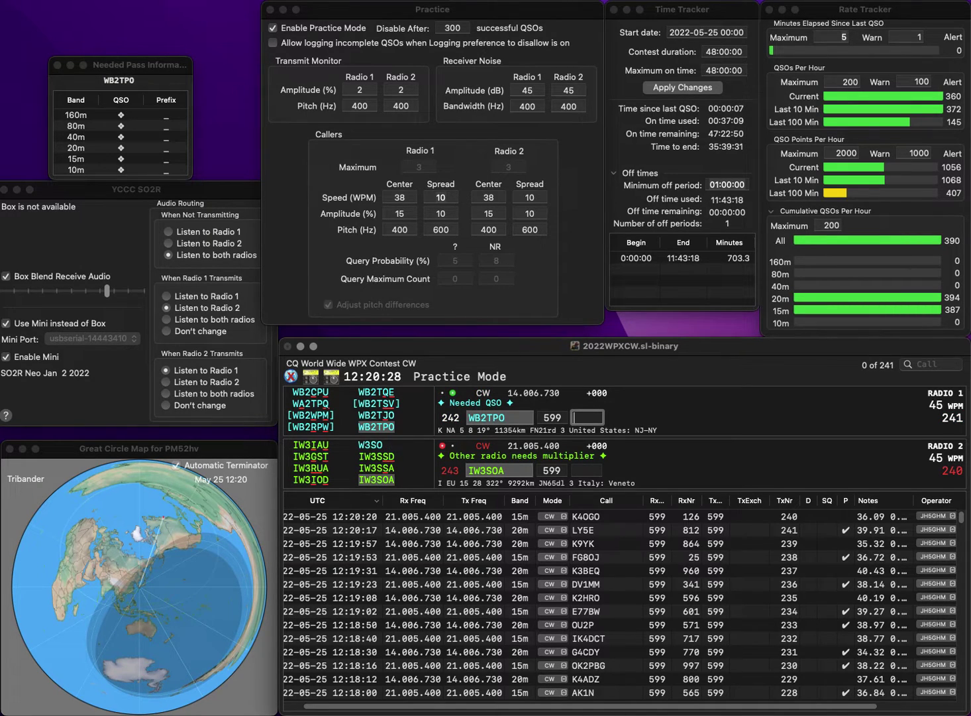
{"action": "type", "text": "8"}
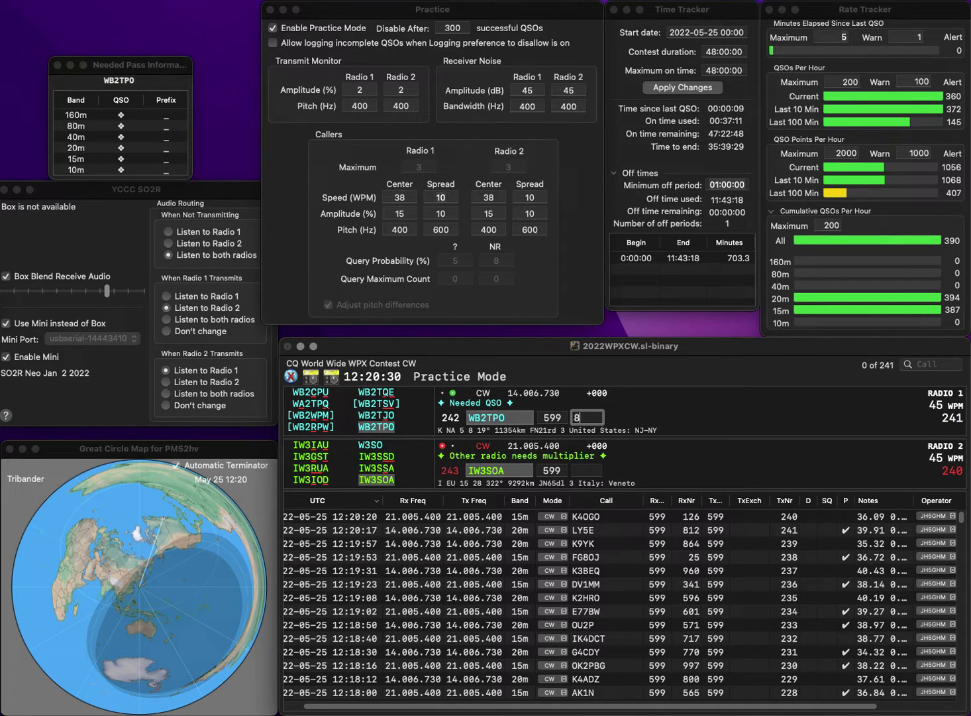
{"action": "type", "text": "3"}
{"action": "key", "text": "Return"}
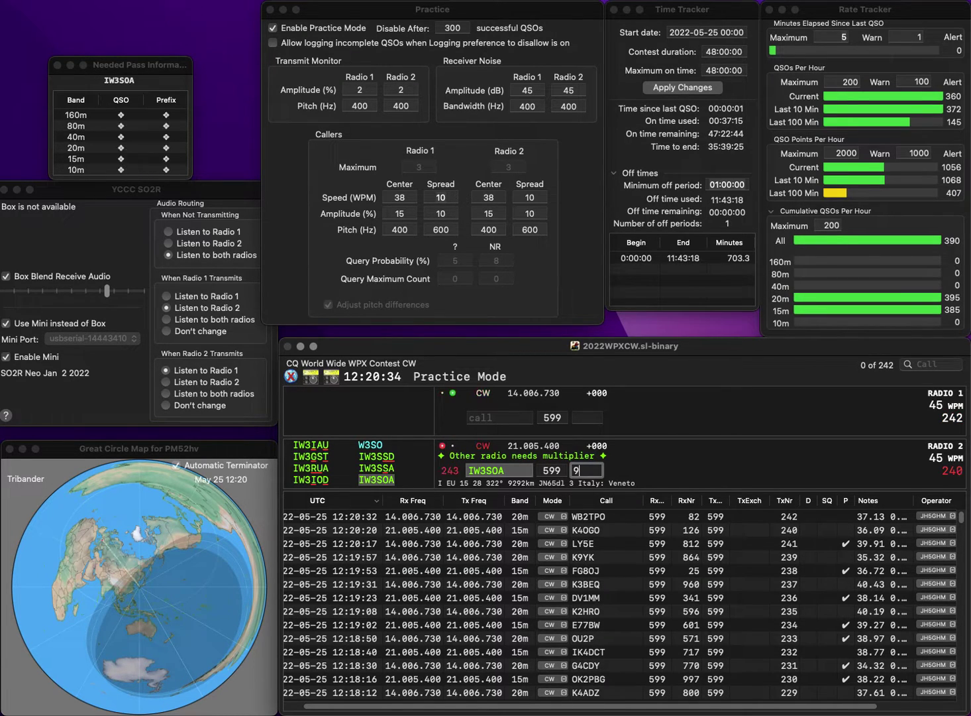
{"action": "type", "text": "947"}
{"action": "key", "text": "Return"}
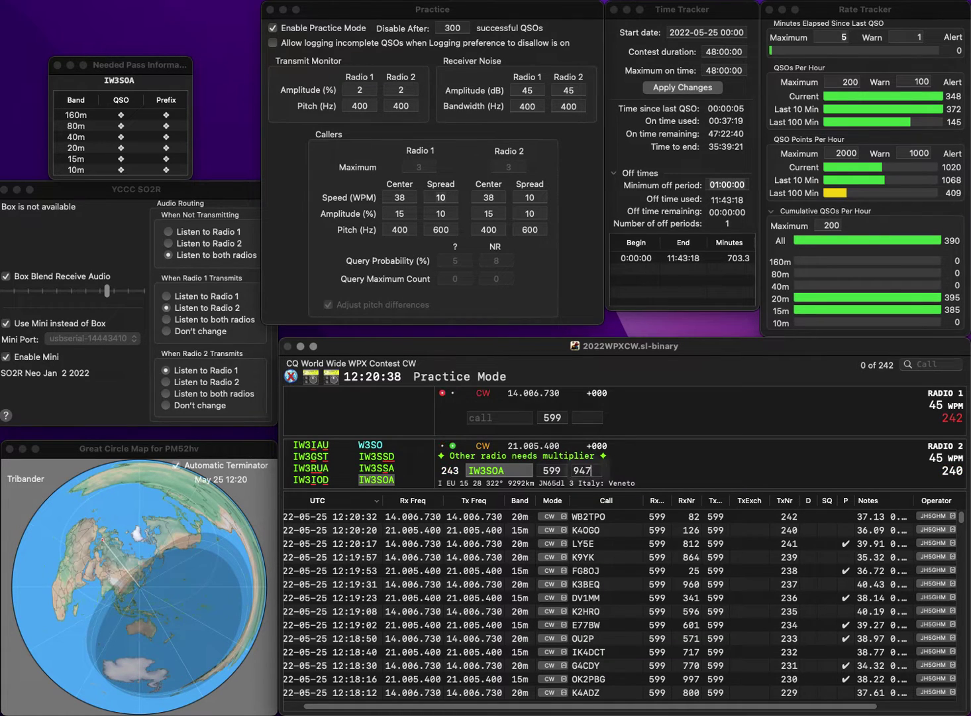
{"action": "type", "text": "AE3TB"}
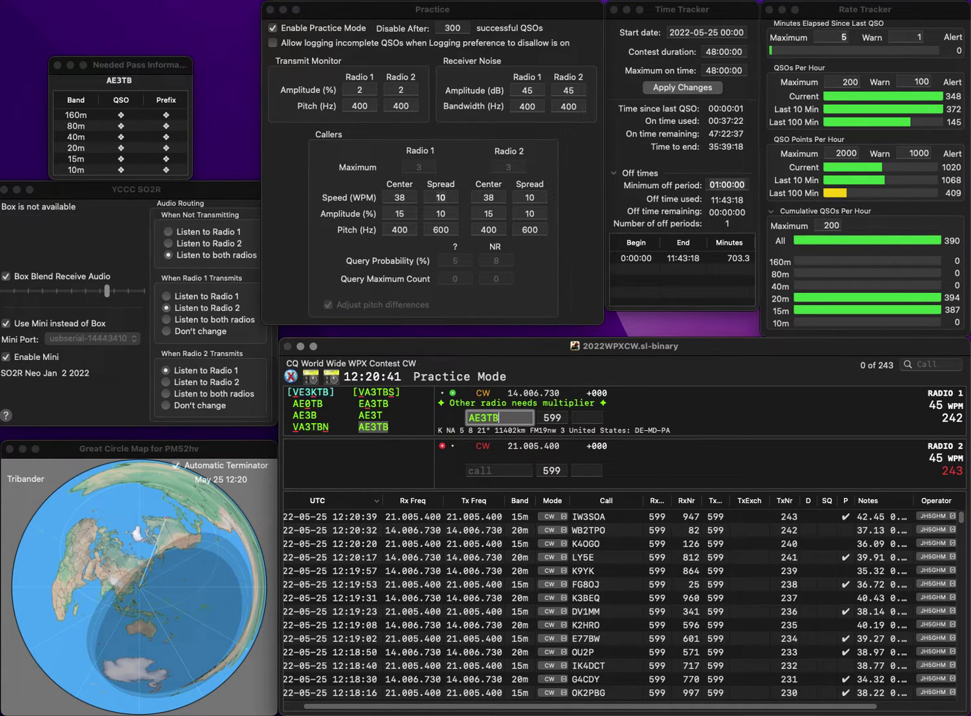
{"action": "key", "text": "Return"}
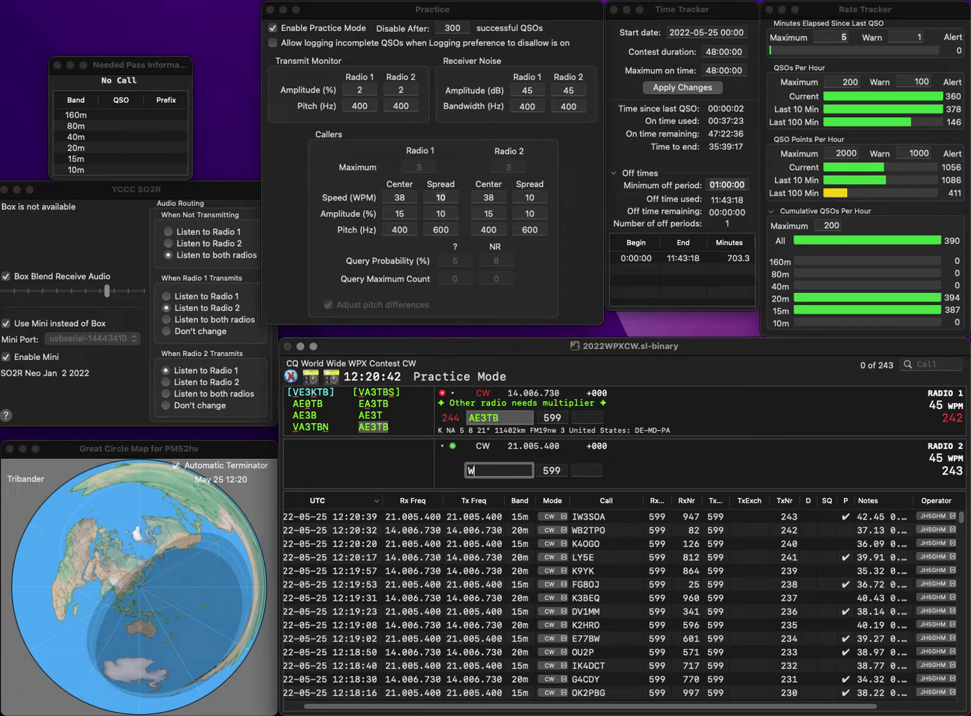
{"action": "type", "text": "W9DGI"}
{"action": "key", "text": "Return"}
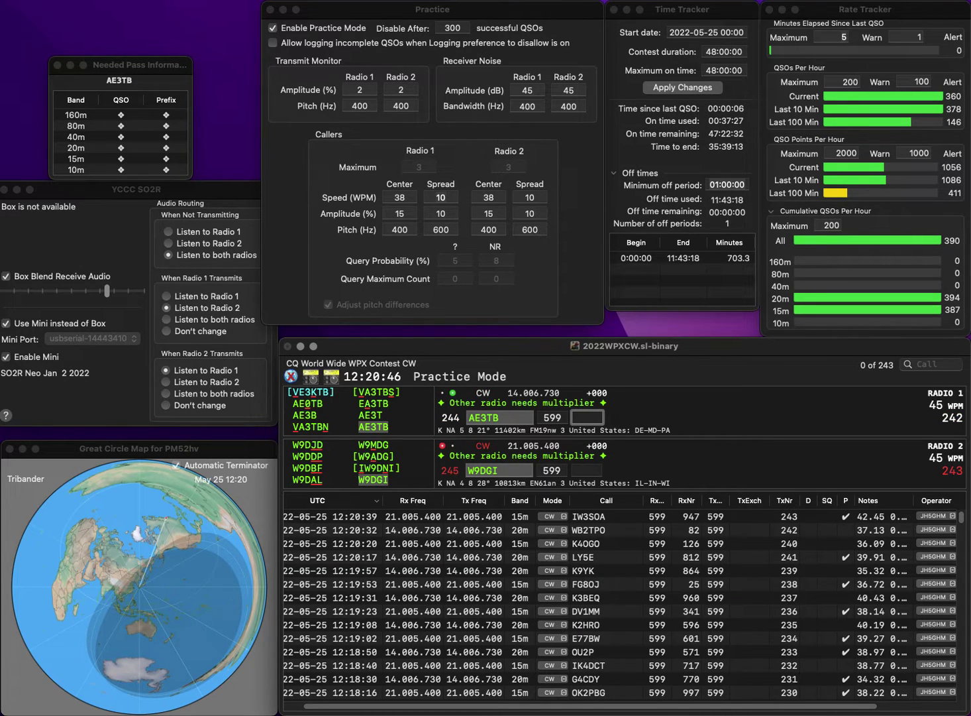
{"action": "type", "text": "46"}
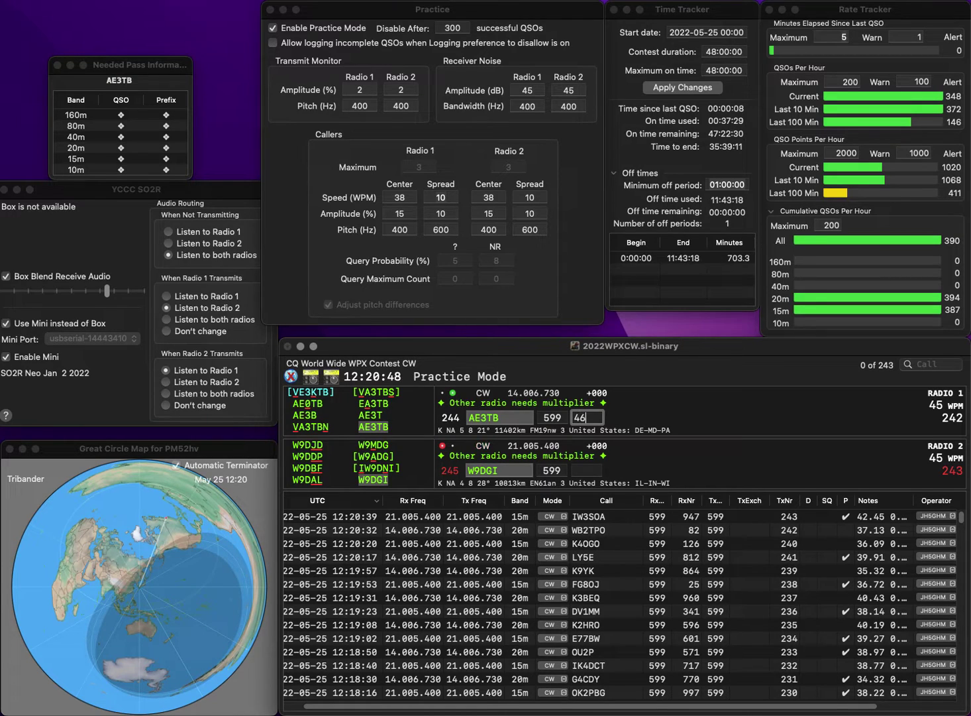
{"action": "type", "text": "5"}
{"action": "key", "text": "Return"}
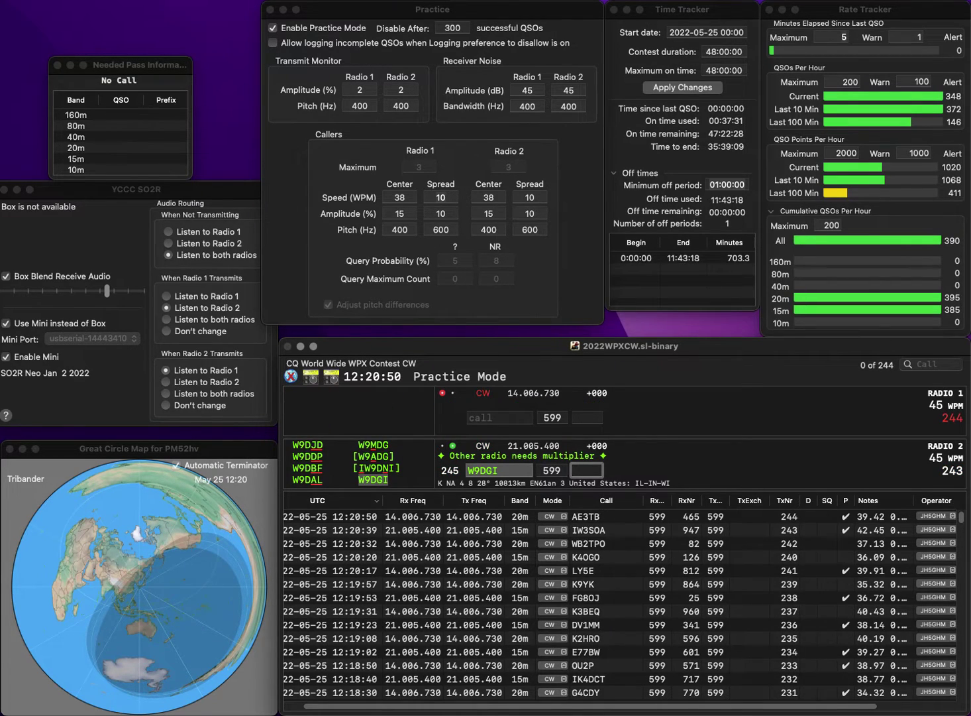
{"action": "type", "text": "21"}
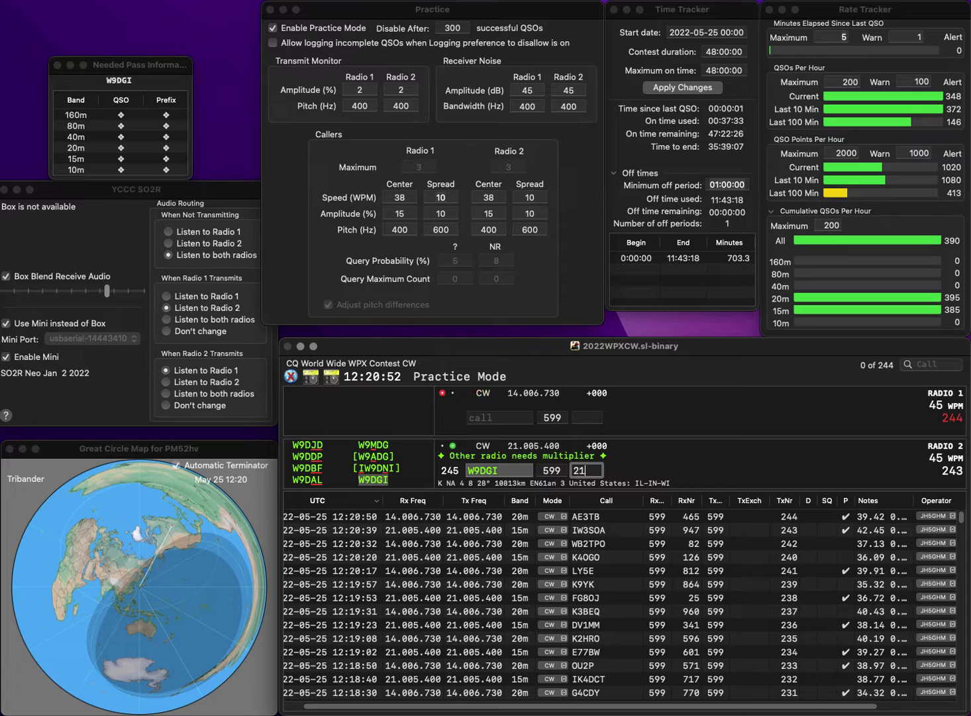
{"action": "type", "text": "1"}
{"action": "key", "text": "Return"}
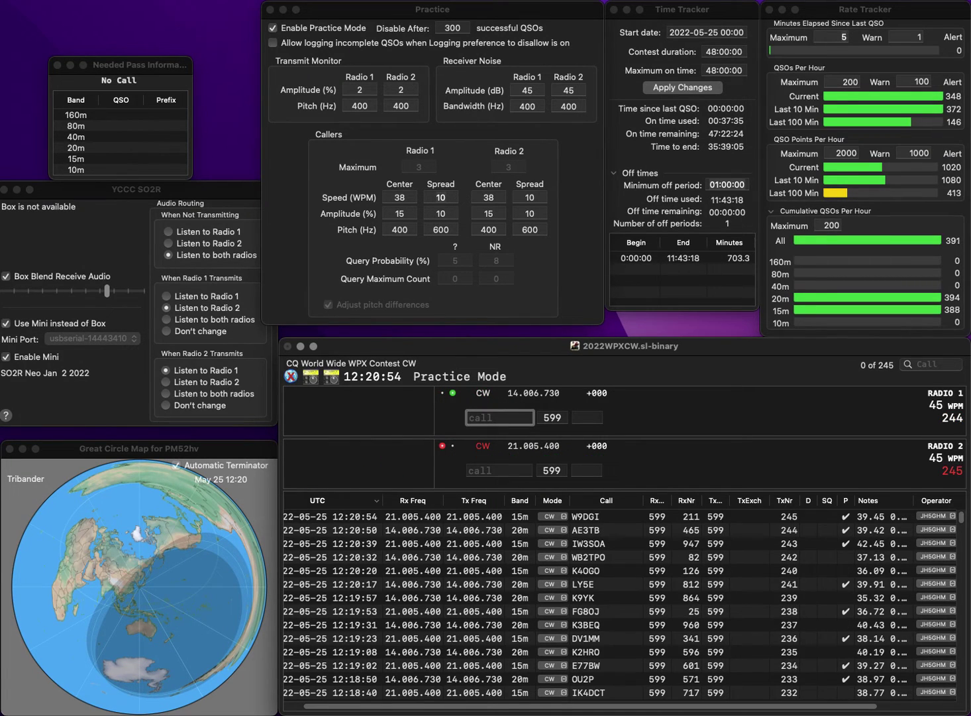
{"action": "type", "text": "0DDI"}
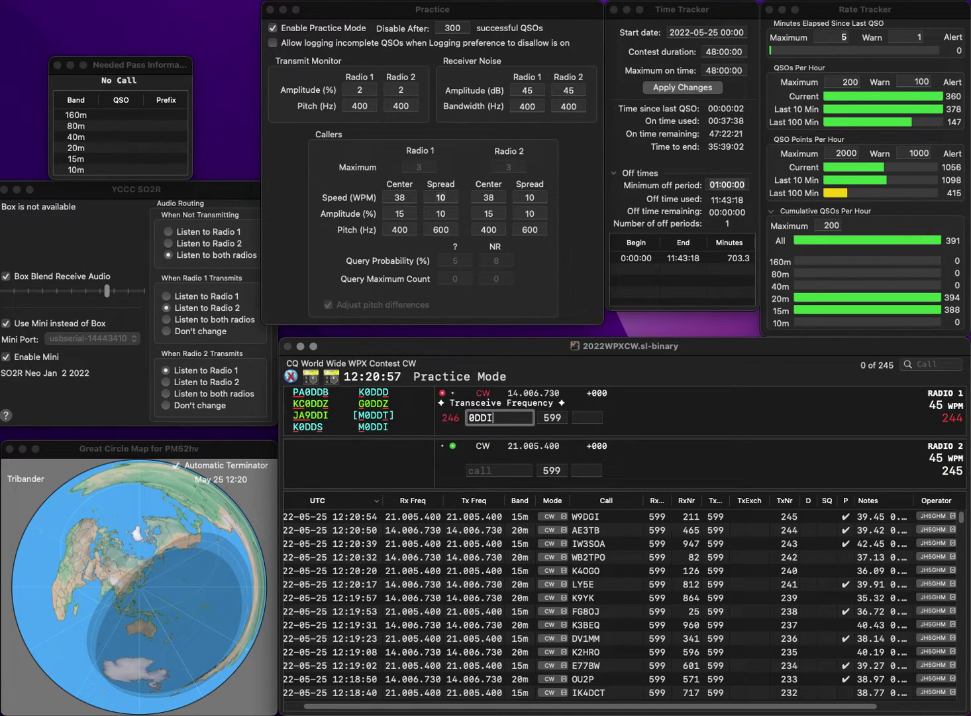
{"action": "key", "text": "Tab"}
{"action": "type", "text": "JA"}
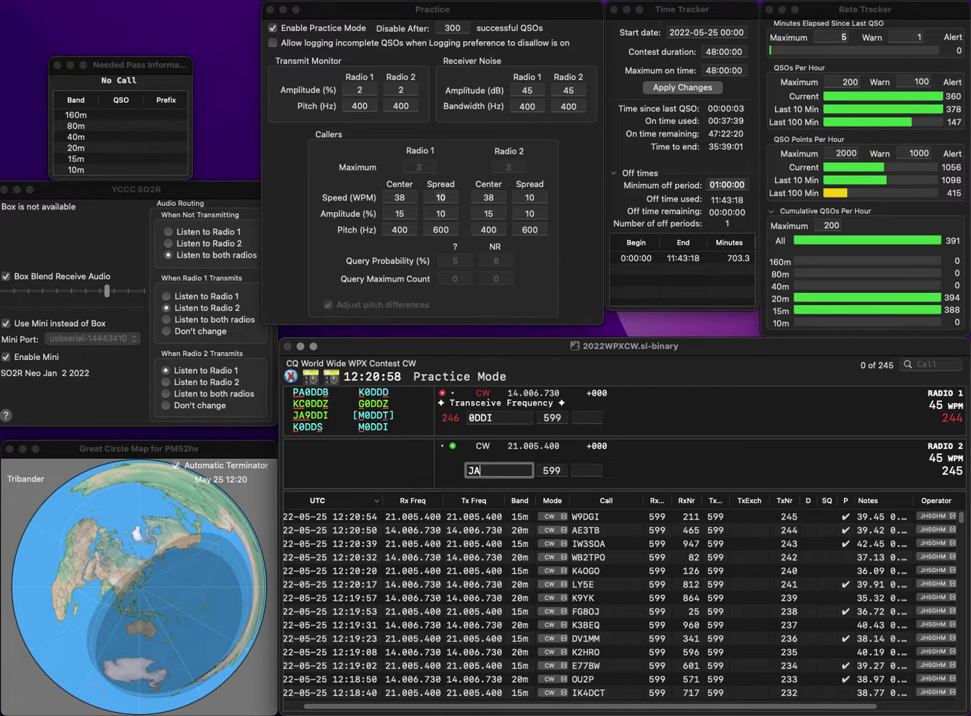
{"action": "type", "text": "0KJD"}
{"action": "key", "text": "Return"}
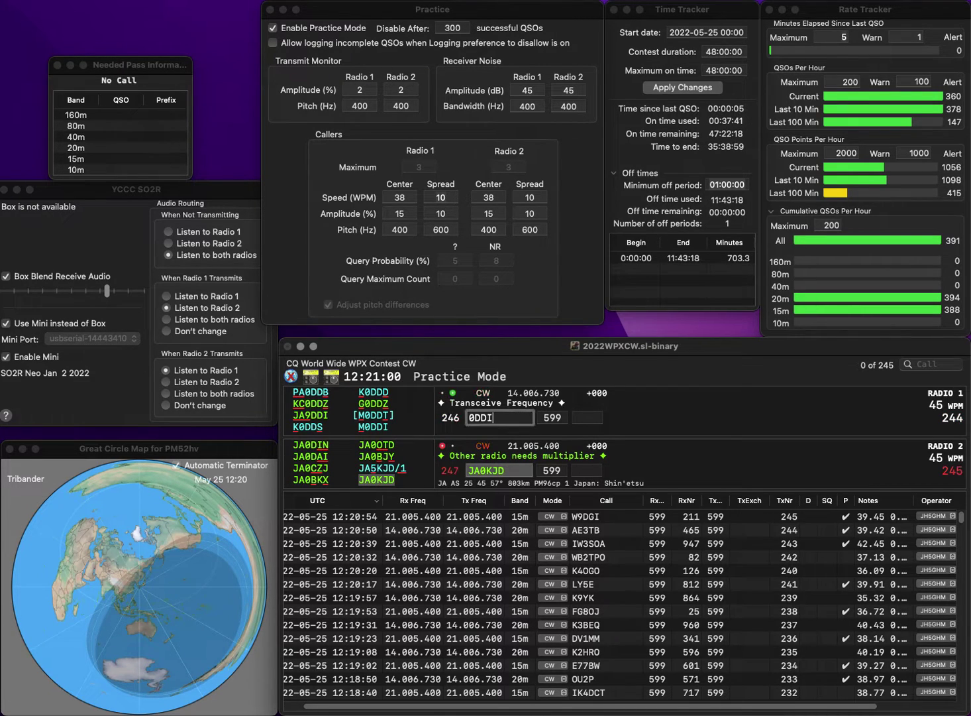
{"action": "key", "text": "ctrl+a"}
{"action": "type", "text": "N"}
{"action": "key", "text": "BackSpace"}
{"action": "type", "text": "M"}
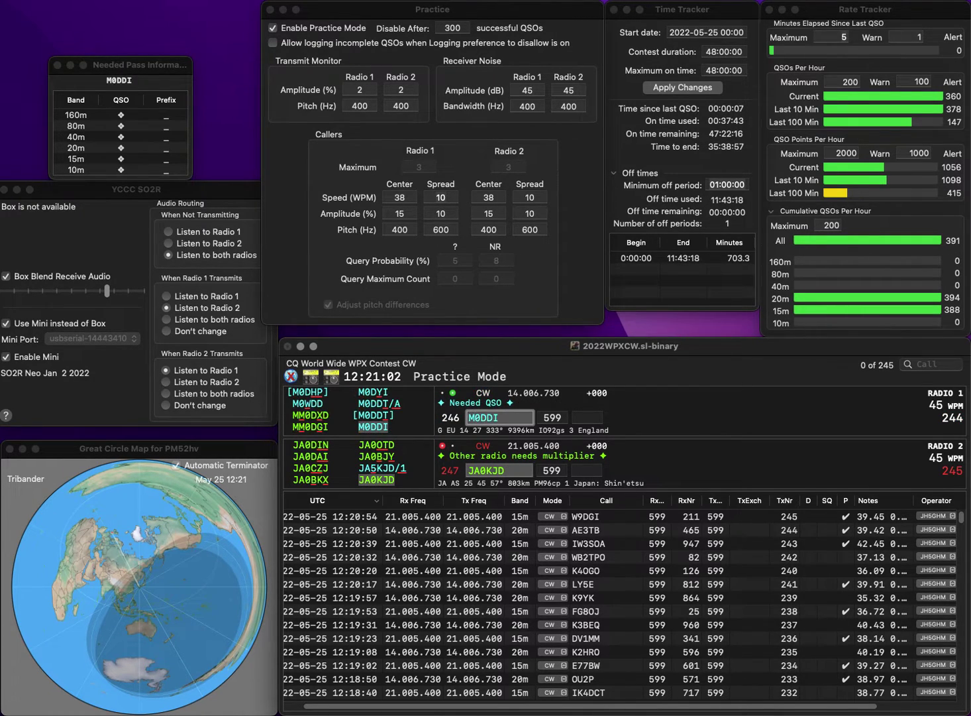
{"action": "key", "text": "Return"}
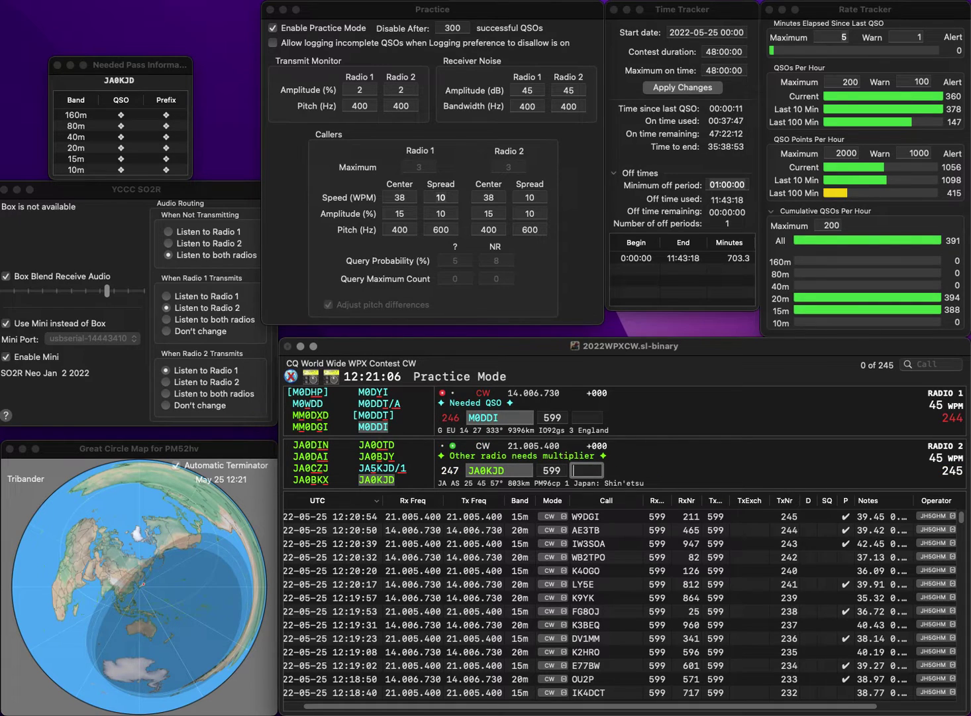
- Log JA0KJD with 264 and M0DDI with 285, then call W7AIT on 15m and IK0PCJ on 20m
{"action": "type", "text": "264"}
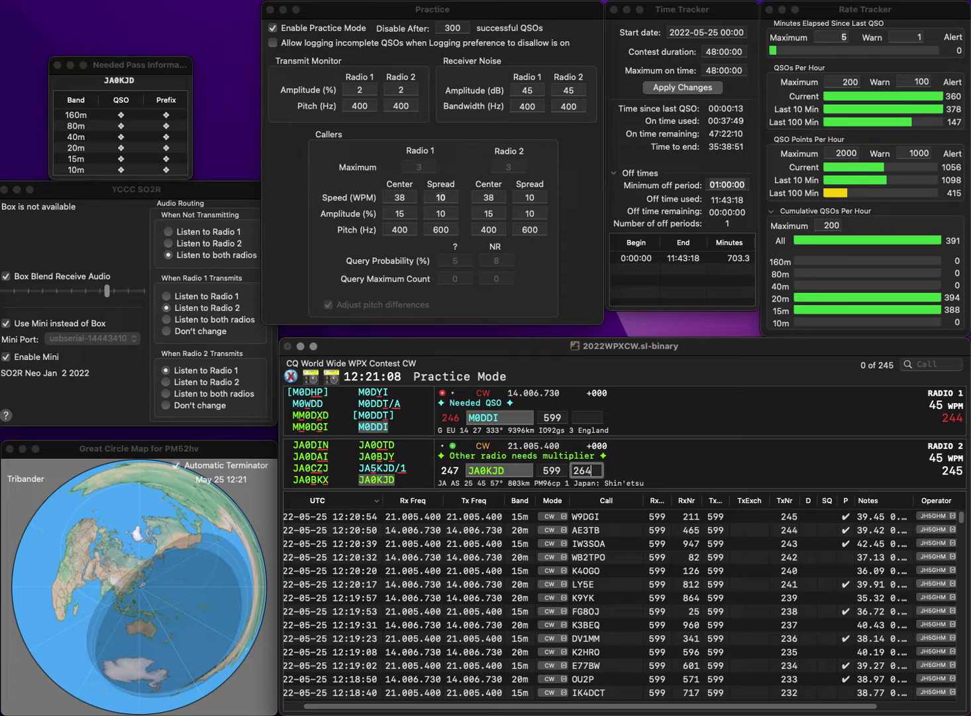
{"action": "key", "text": "Return"}
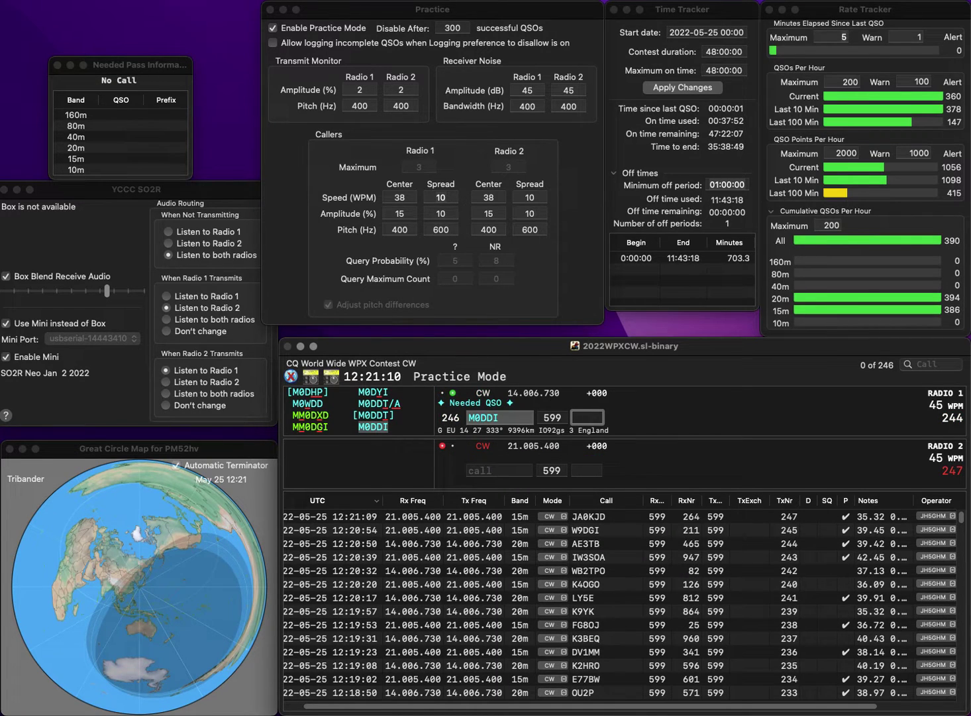
{"action": "type", "text": "285"}
{"action": "key", "text": "Return"}
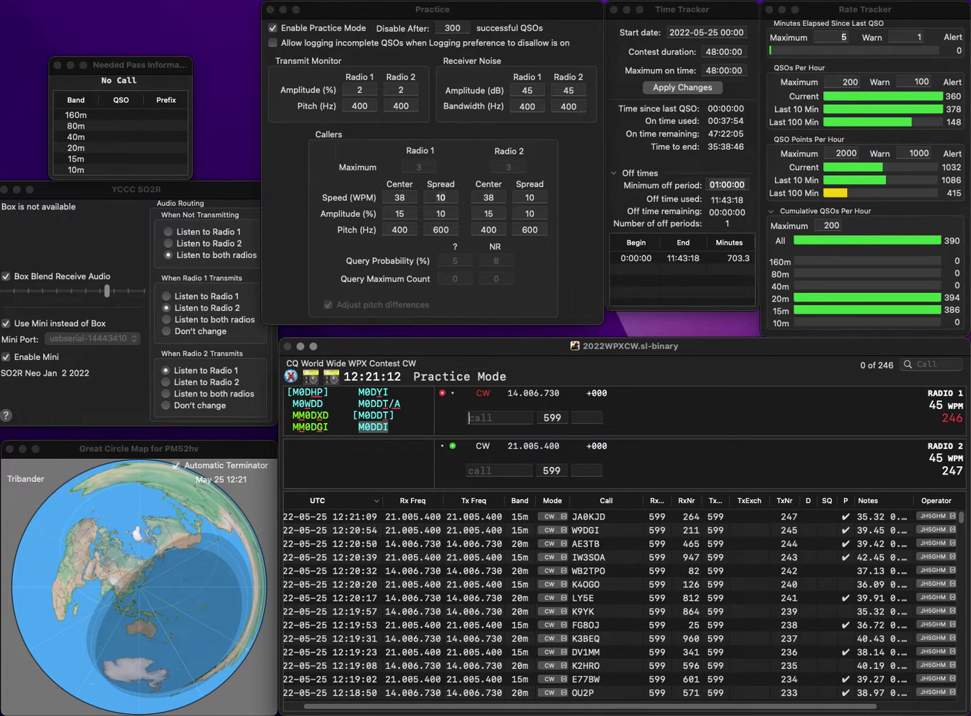
{"action": "type", "text": "AIT"}
{"action": "type", "text": "W7"}
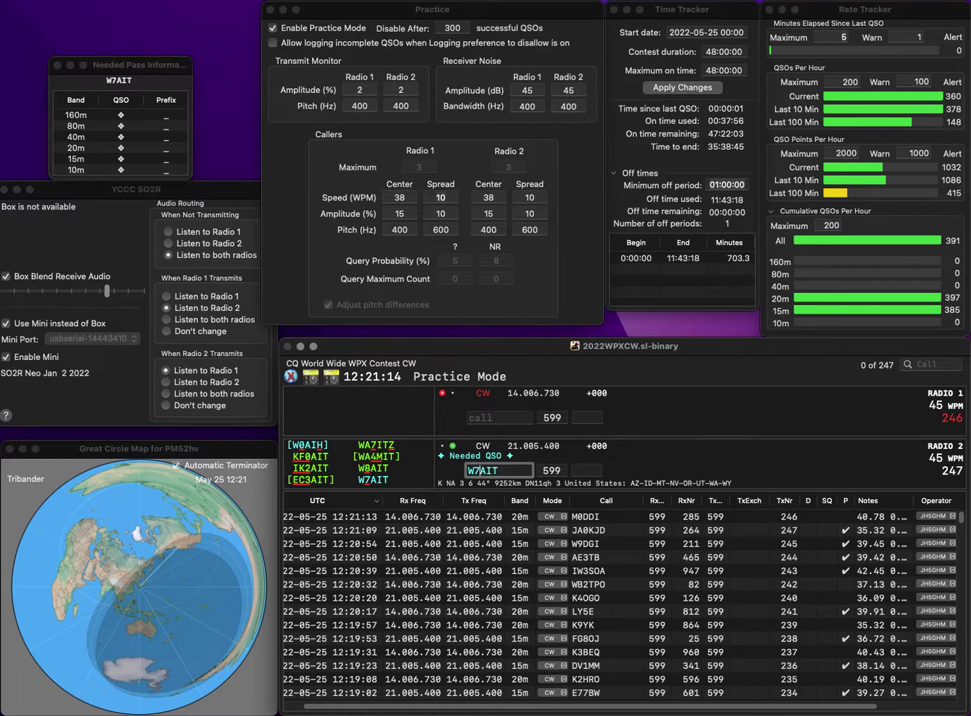
{"action": "key", "text": "Return"}
{"action": "type", "text": "IK"}
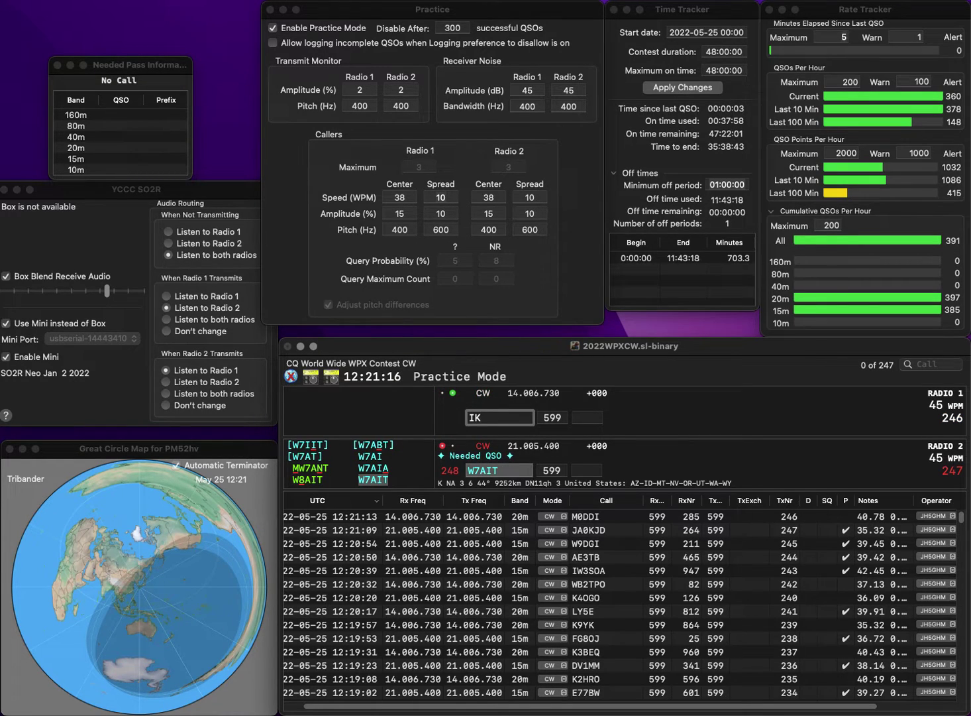
{"action": "type", "text": "0PCJ"}
{"action": "key", "text": "Return"}
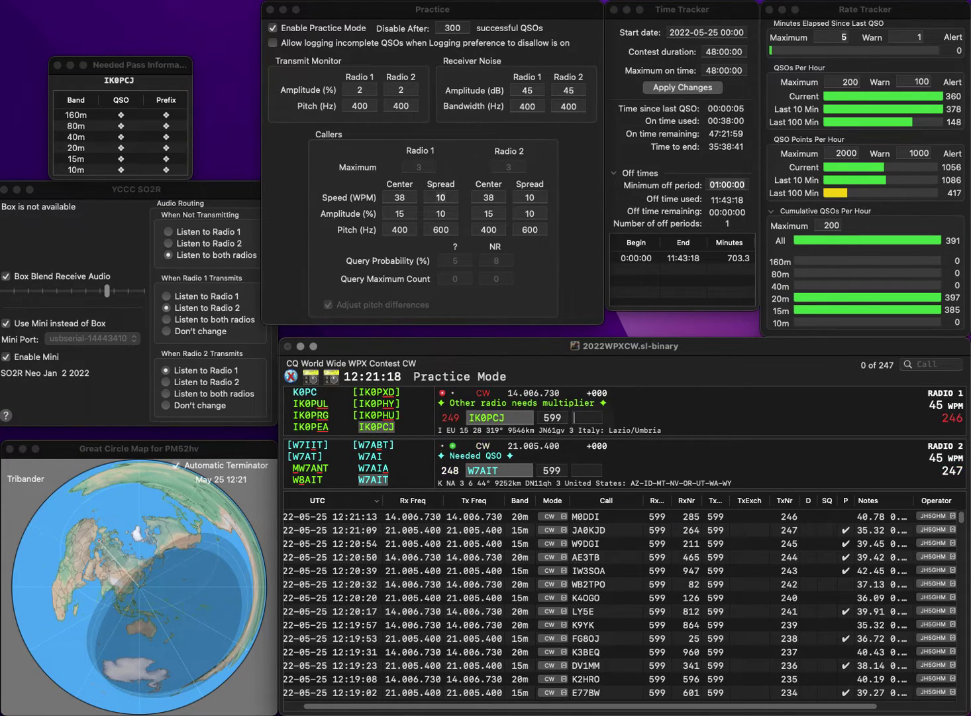
- Log W7AIT with exchange 907 and IK0PCJ with 609, then start DK9ZE on 15m and YB7GI on 20m
{"action": "key", "text": "grave"}
{"action": "key", "text": "space"}
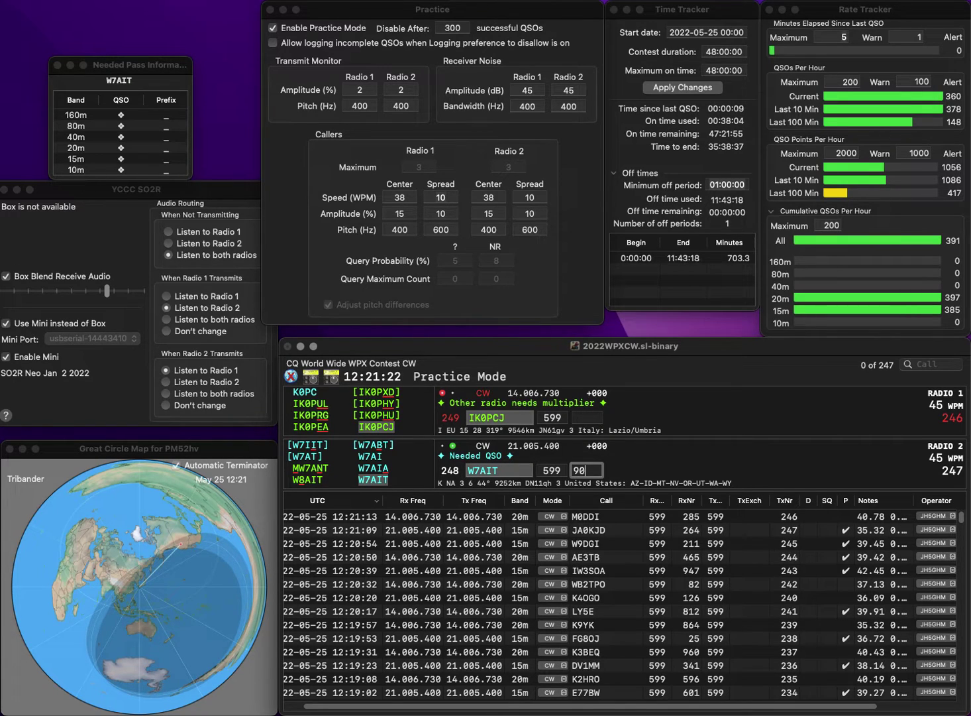
{"action": "key", "text": "Return"}
{"action": "type", "text": "6"}
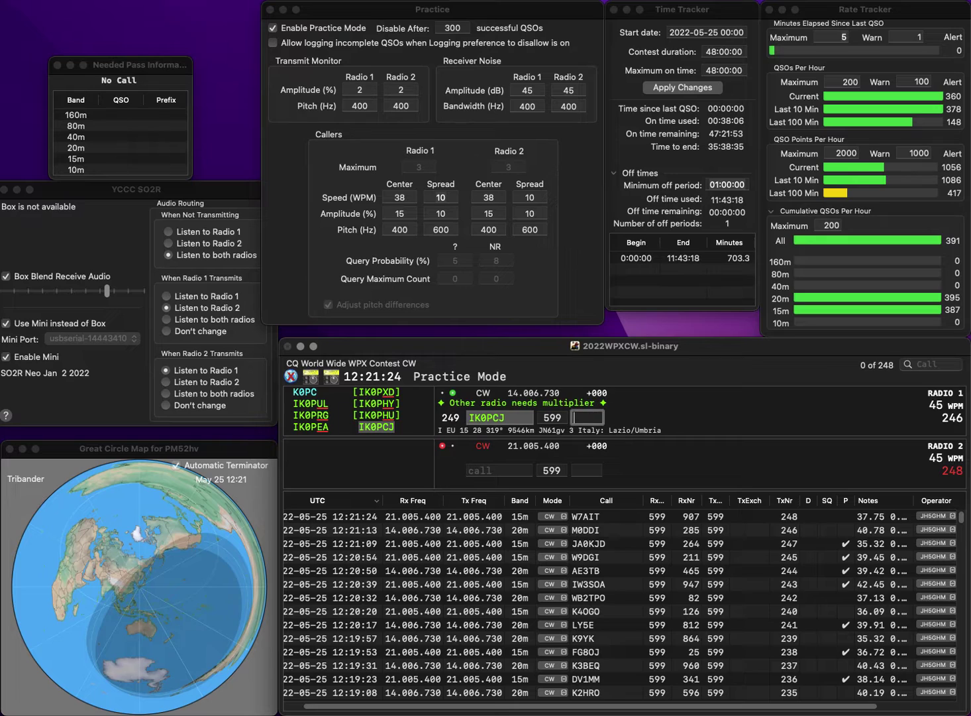
{"action": "type", "text": "09"}
{"action": "key", "text": "Return"}
{"action": "type", "text": "DK9"}
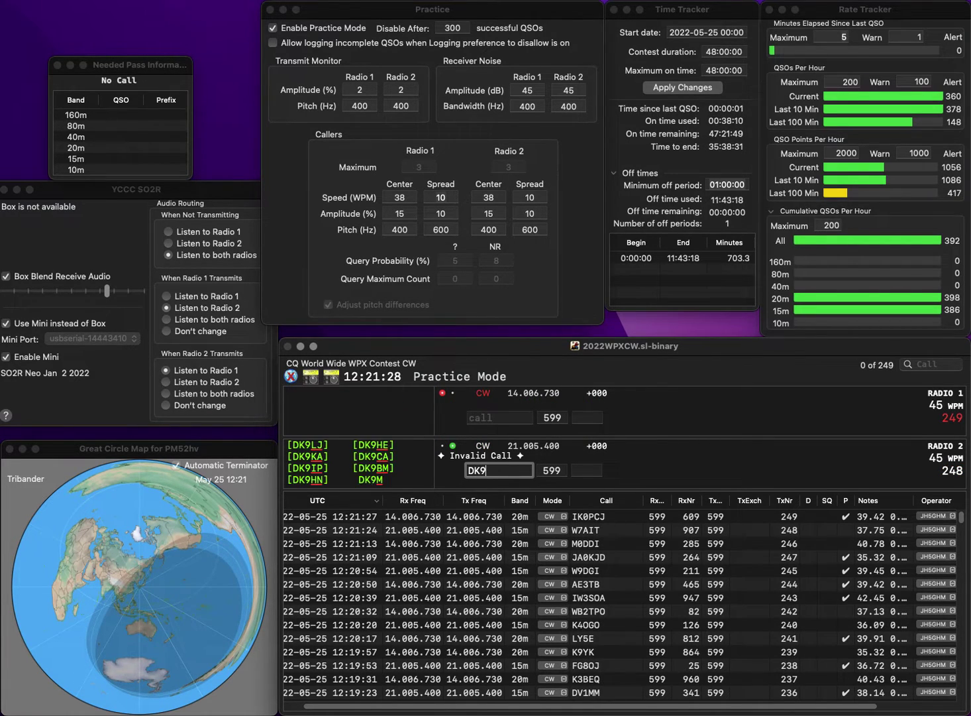
{"action": "type", "text": "ZE"}
{"action": "key", "text": "Return"}
{"action": "type", "text": "YB"}
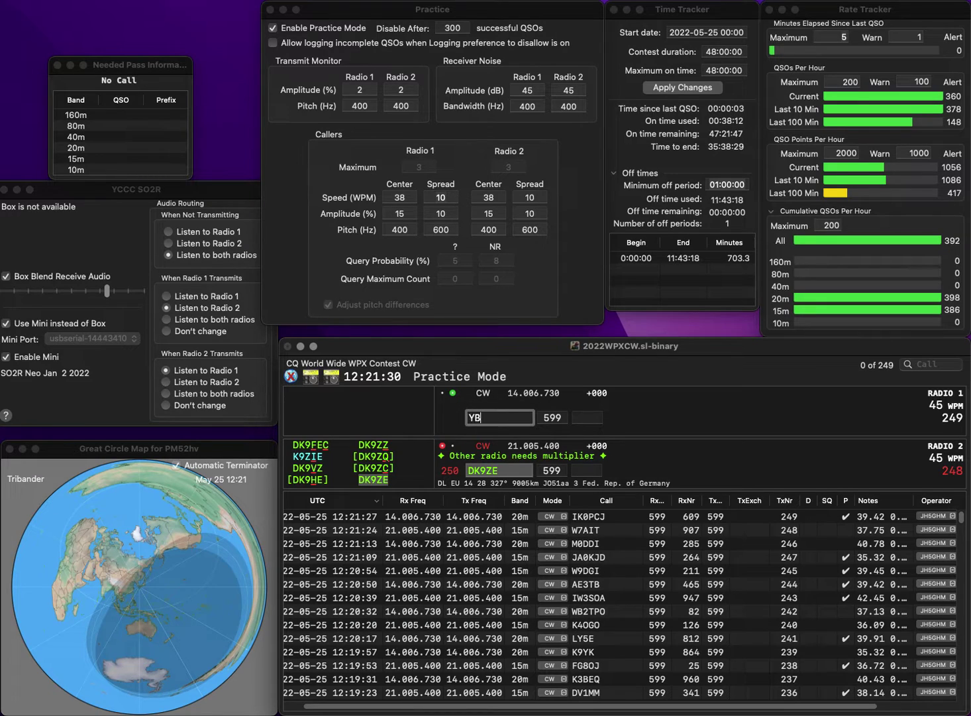
{"action": "type", "text": "7GI"}
{"action": "key", "text": "Return"}
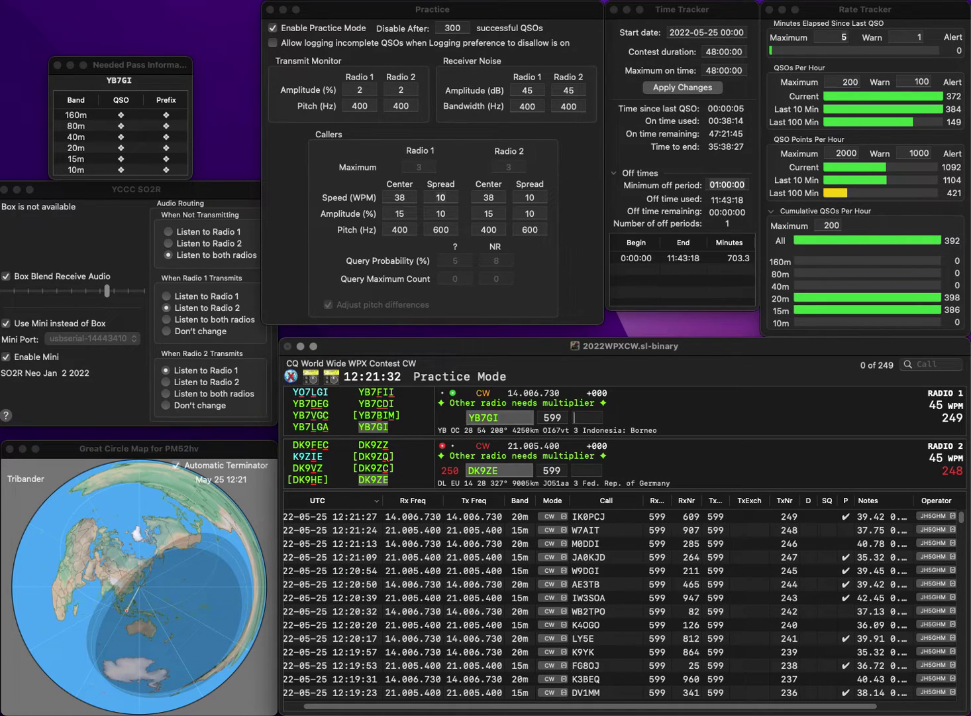
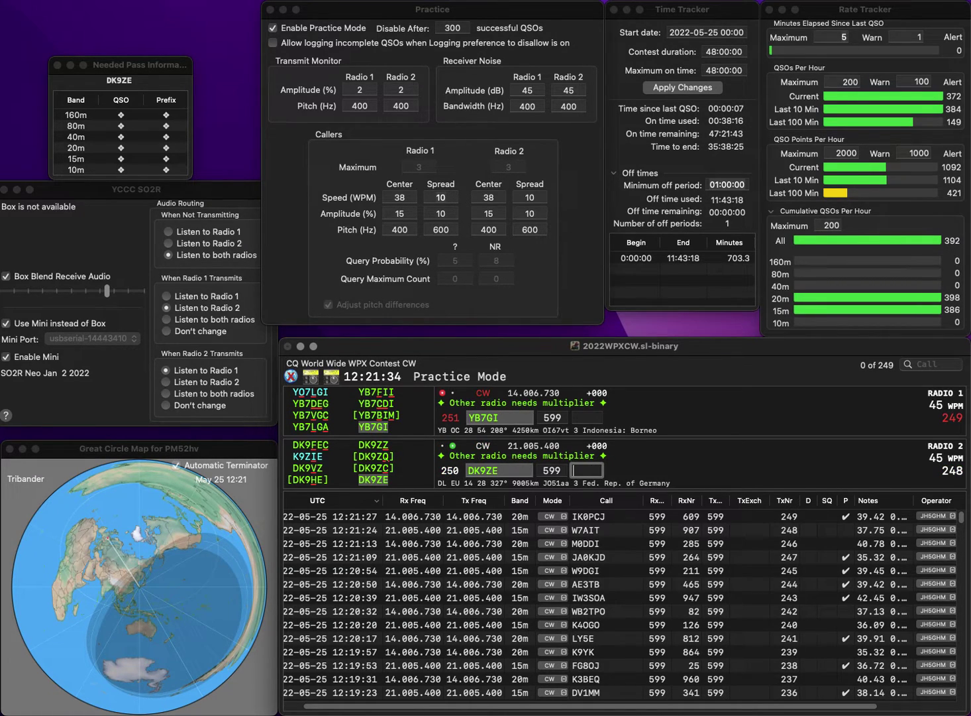
{"action": "type", "text": "39"}
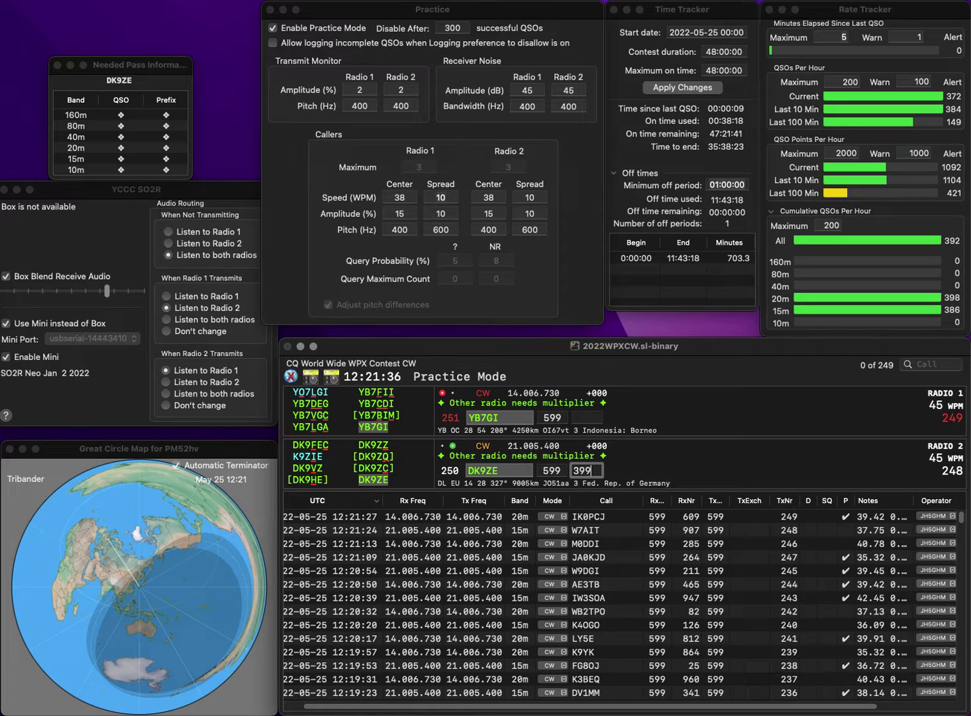
{"action": "type", "text": "9"}
{"action": "key", "text": "Return"}
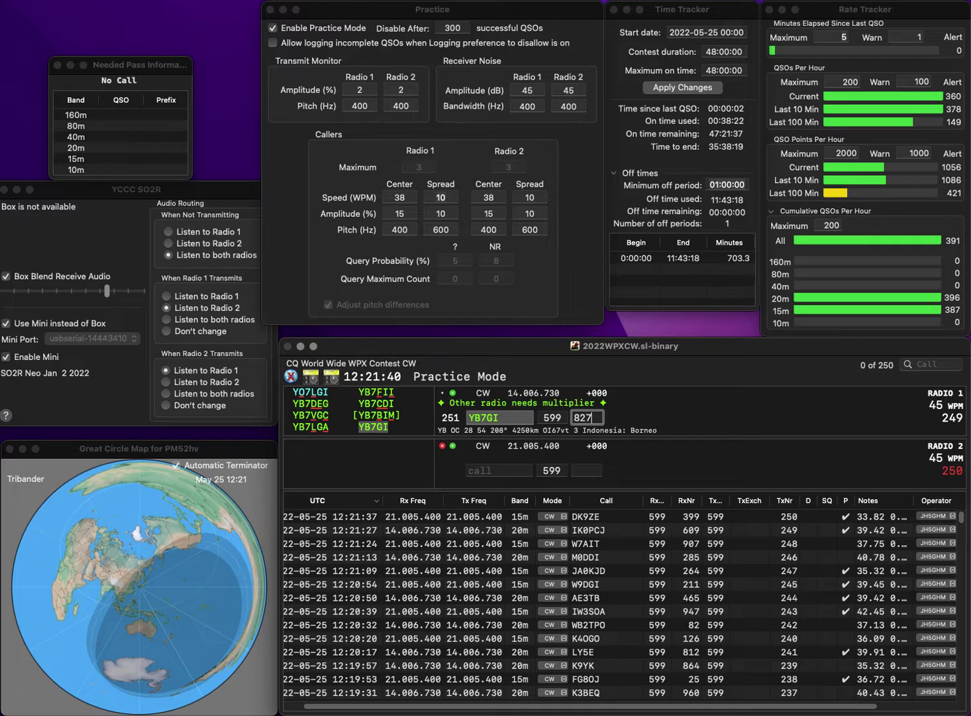
{"action": "key", "text": "Return"}
{"action": "type", "text": "DL4YA"}
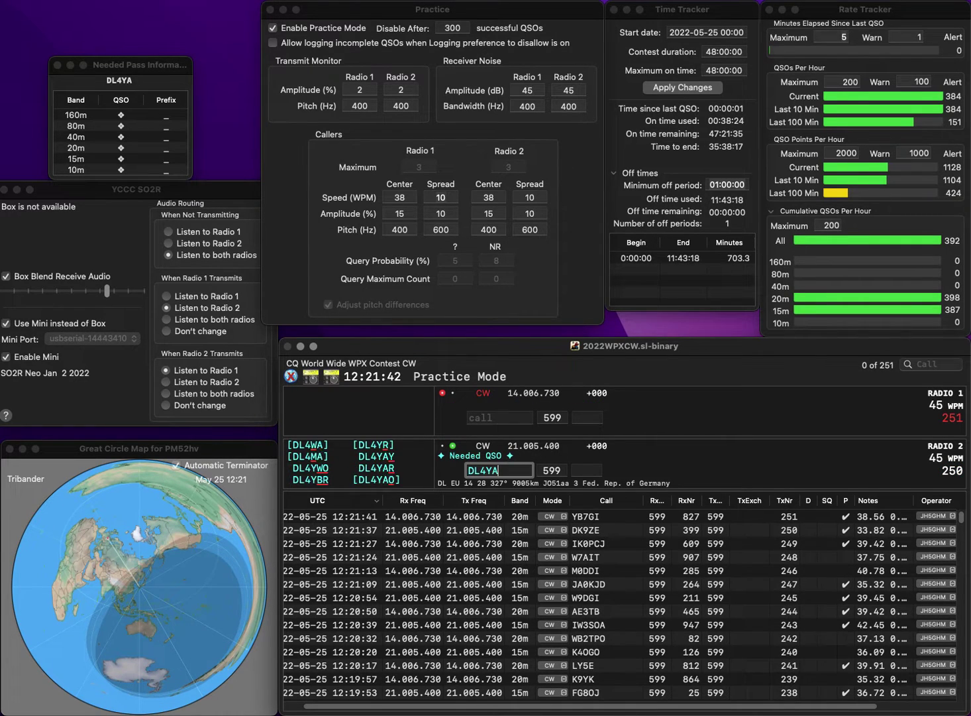
{"action": "type", "text": "Y"}
{"action": "key", "text": "Return"}
{"action": "type", "text": "4"}
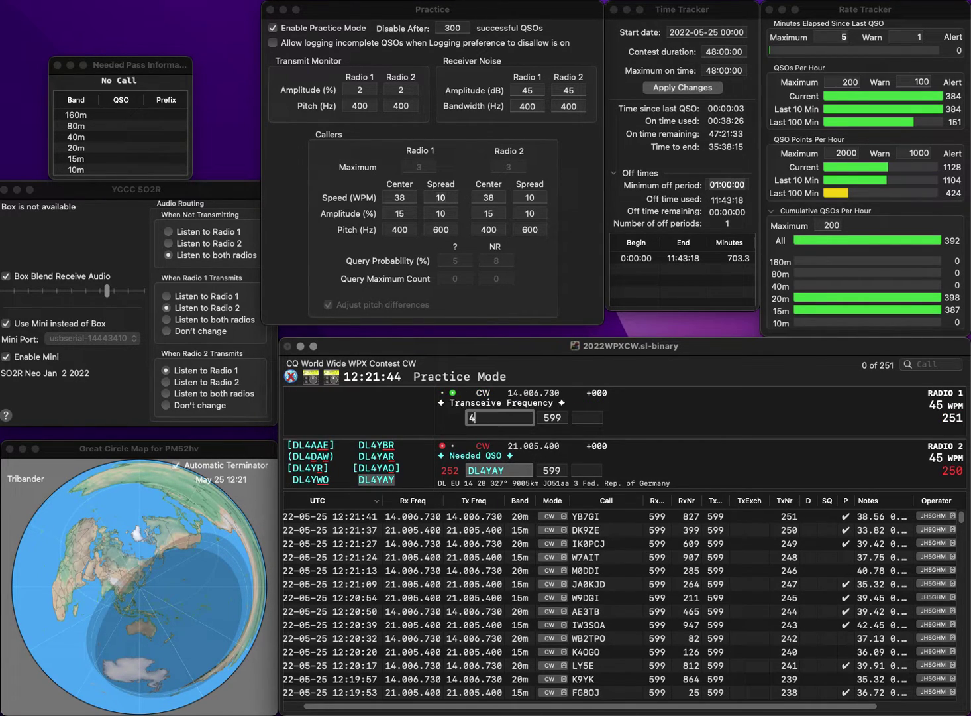
{"action": "type", "text": "ALD"}
{"action": "key", "text": "Home"}
{"action": "type", "text": "G"}
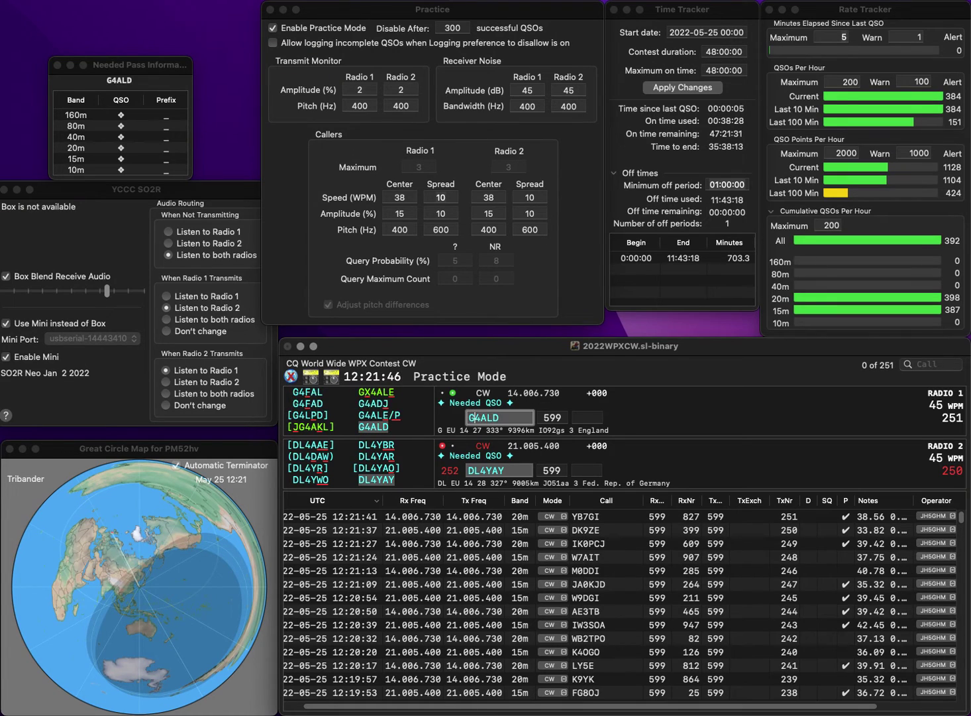
{"action": "key", "text": "Return"}
{"action": "key", "text": "Tab"}
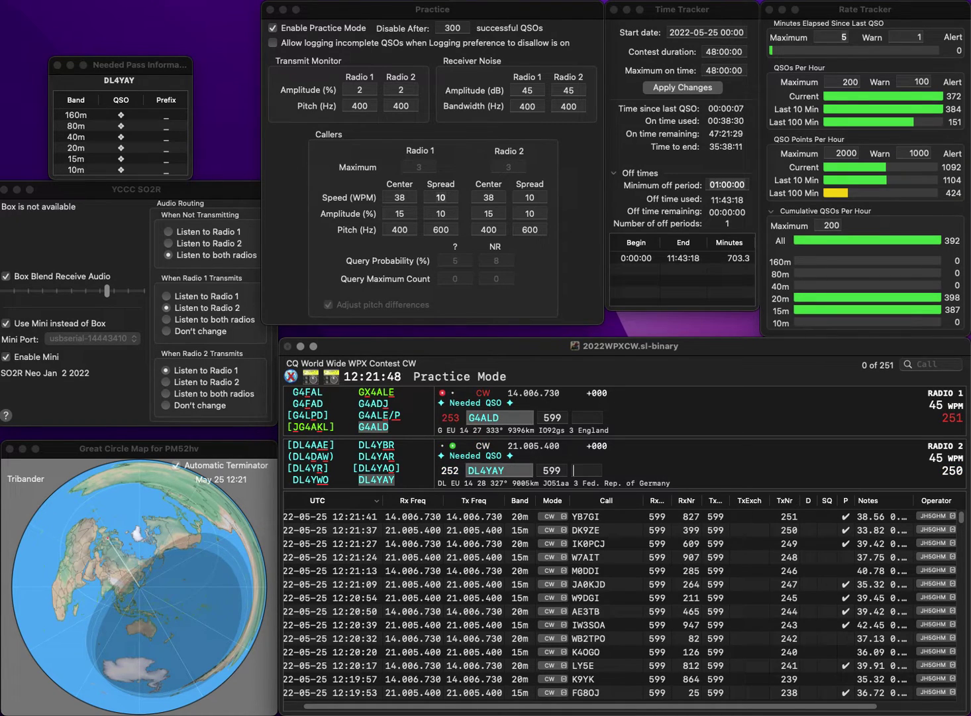
{"action": "type", "text": "68"}
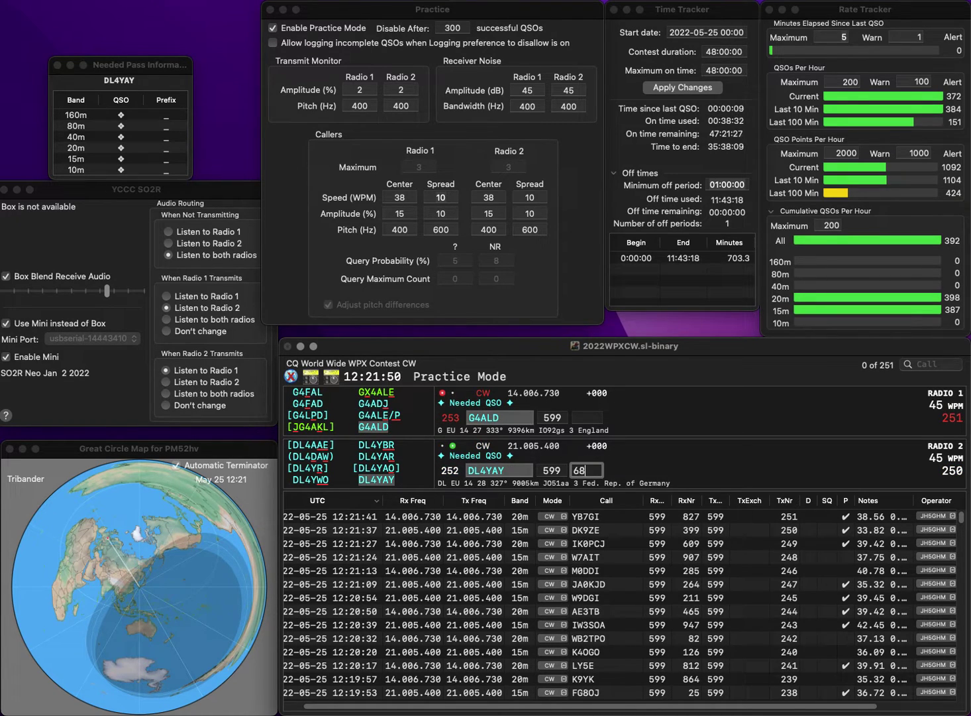
{"action": "type", "text": "4"}
{"action": "key", "text": "Return"}
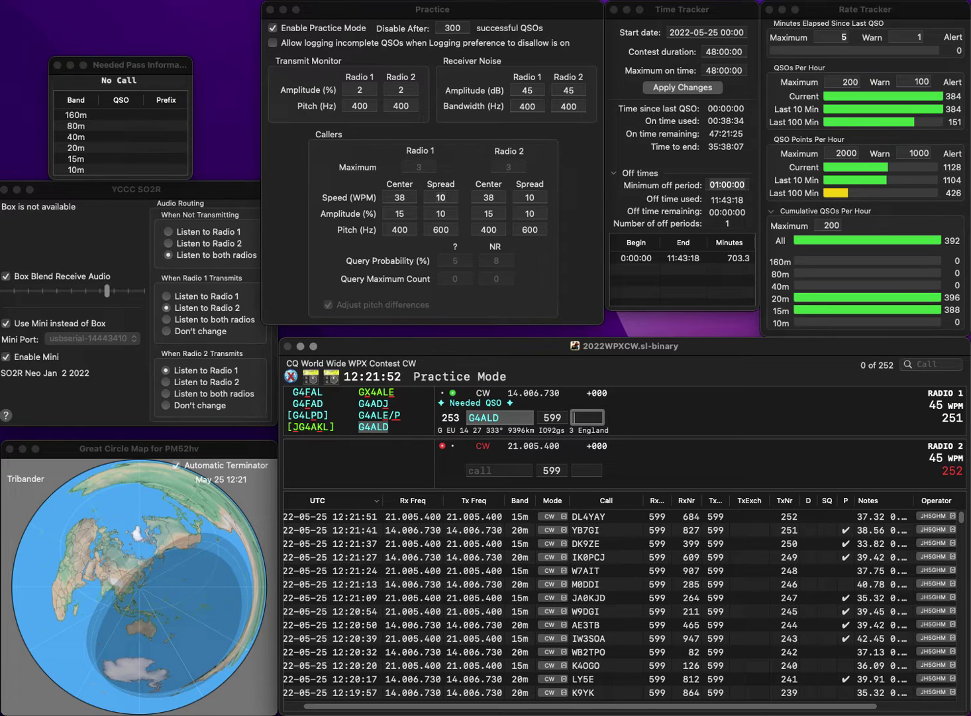
{"action": "type", "text": "708"}
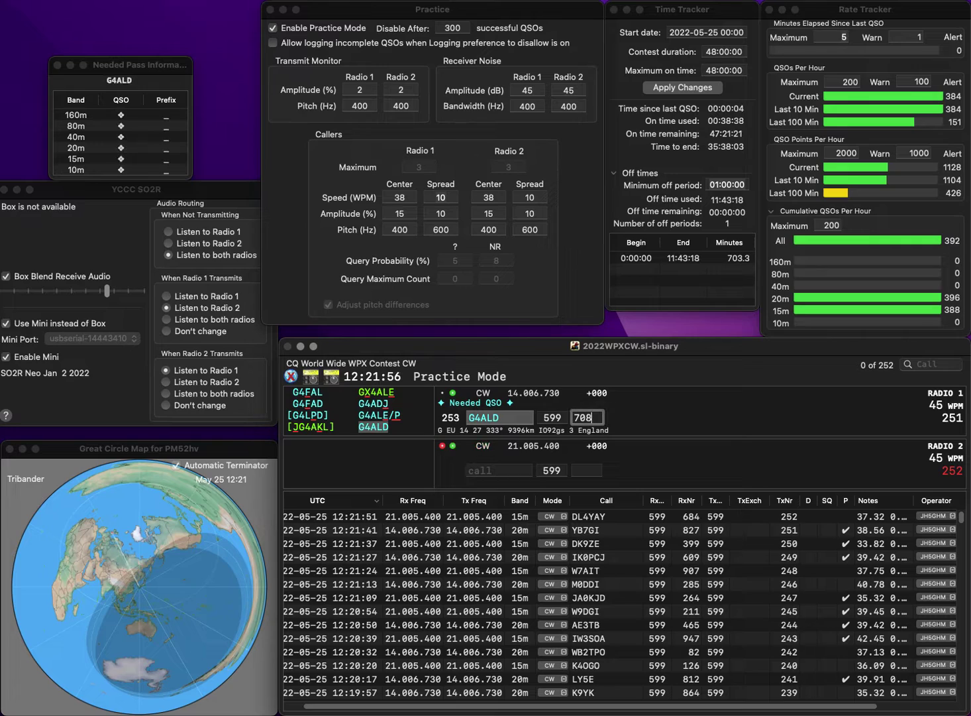
{"action": "key", "text": "Return"}
- Call S52K and KC4USV, correcting KC4USV's last letter, and enter 93 for S52K
{"action": "type", "text": "S52K"}
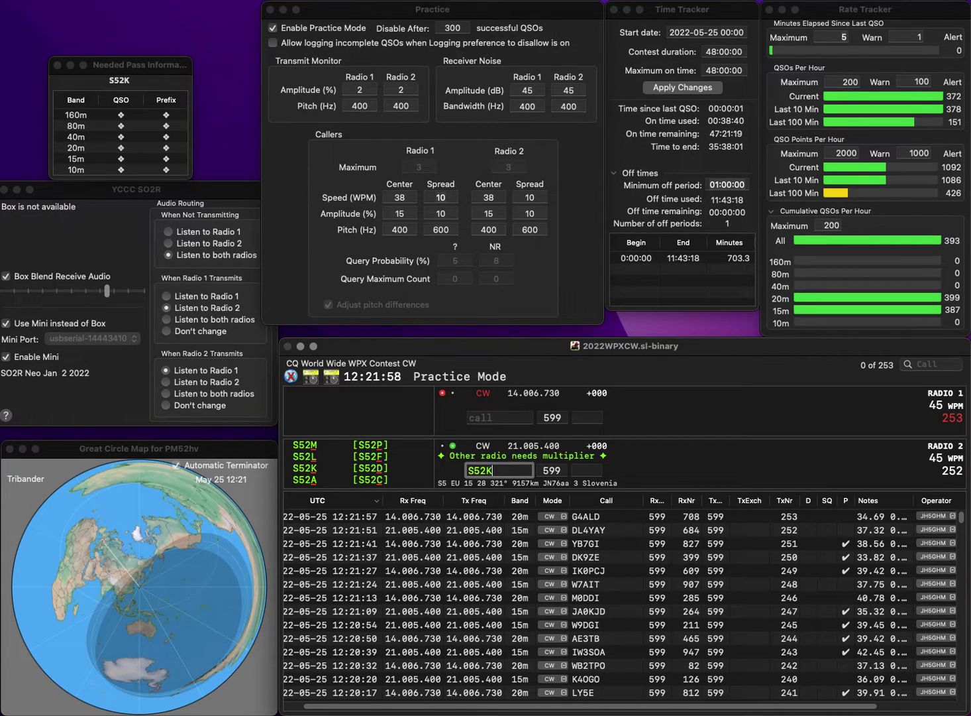
{"action": "key", "text": "Return"}
{"action": "type", "text": "K"}
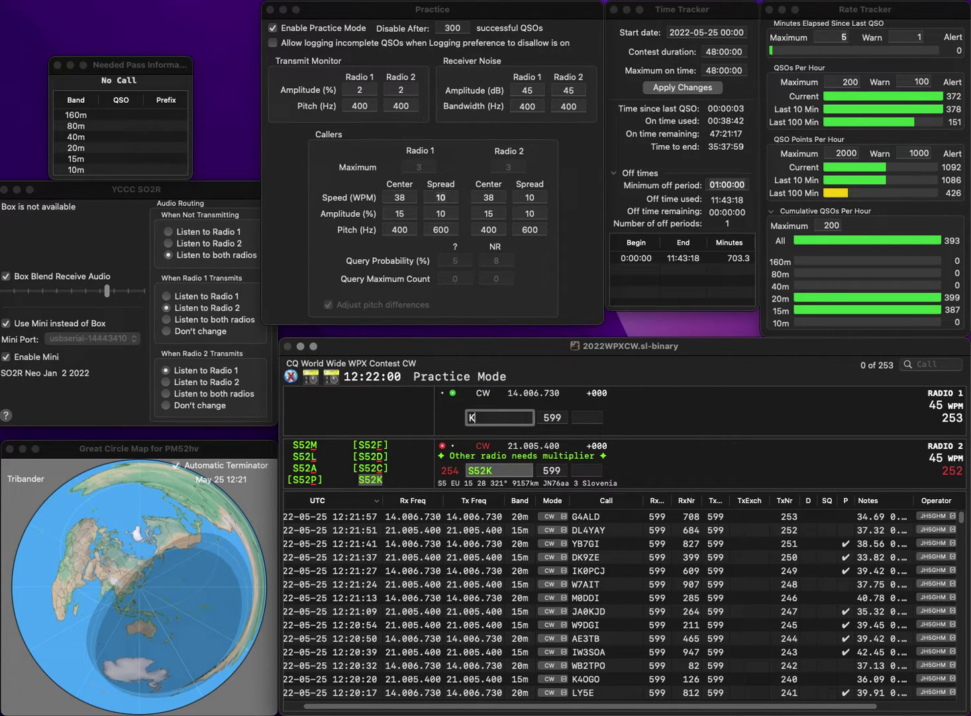
{"action": "type", "text": "C4USF"}
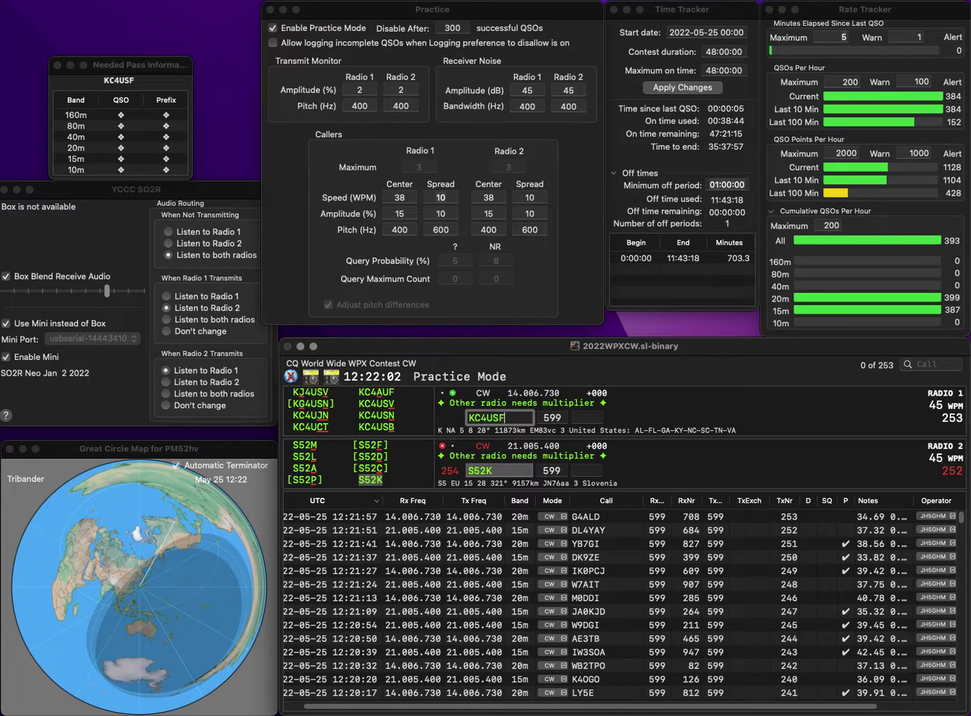
{"action": "key", "text": "BackSpace"}
{"action": "type", "text": "V"}
{"action": "key", "text": "Return"}
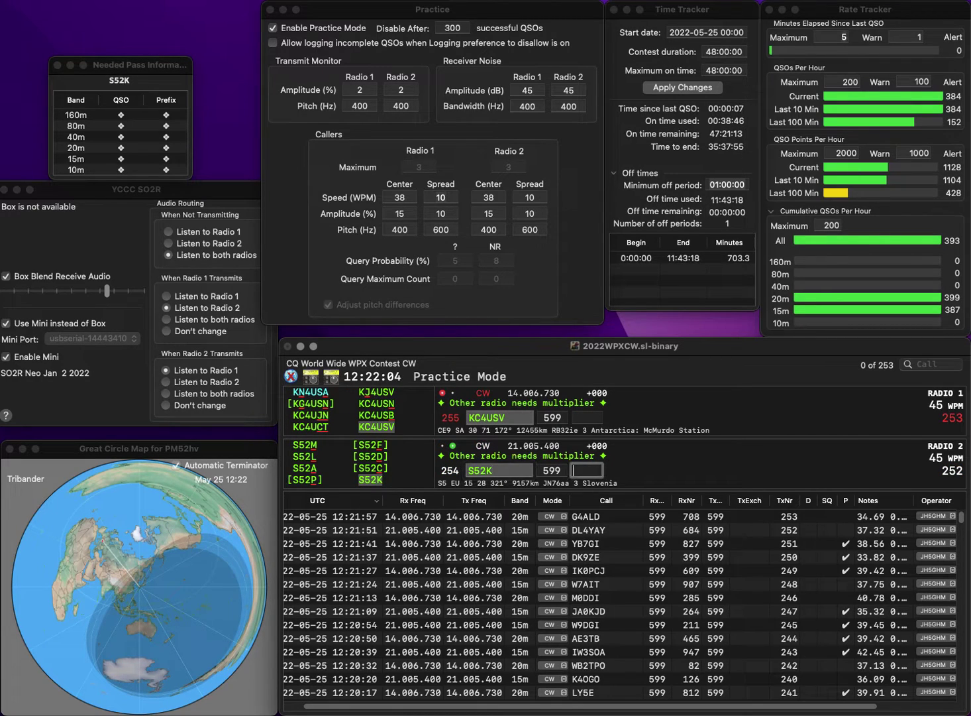
{"action": "type", "text": "938"}
- Log S52K and KC4USV with 503, then call the W8 station on the other radio
{"action": "key", "text": "Return"}
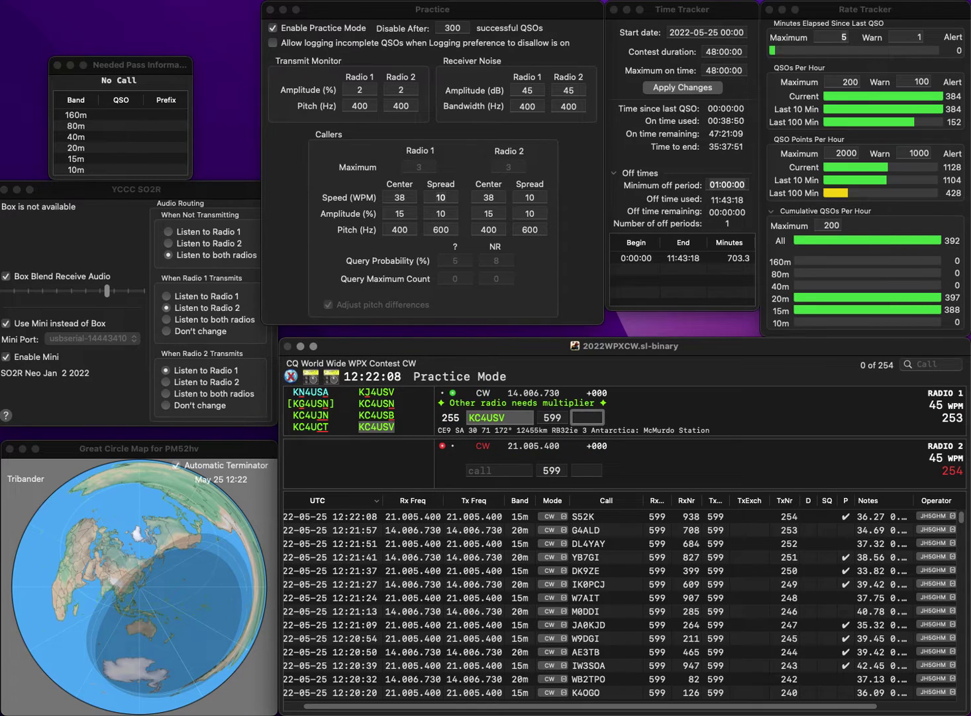
{"action": "type", "text": "503"}
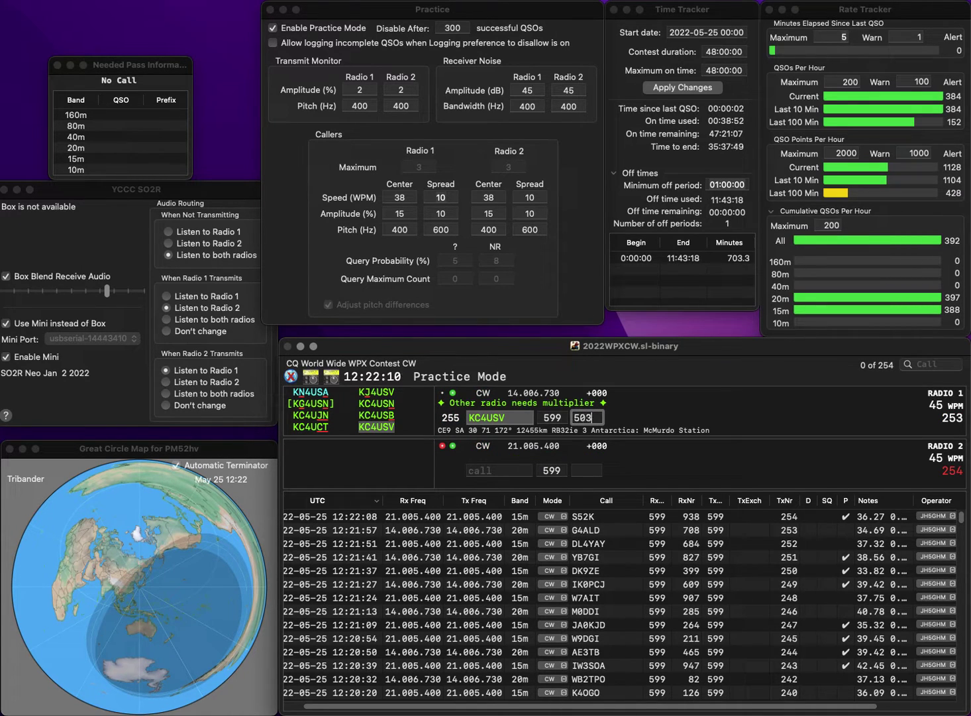
{"action": "key", "text": "Return"}
{"action": "type", "text": "W8A"}
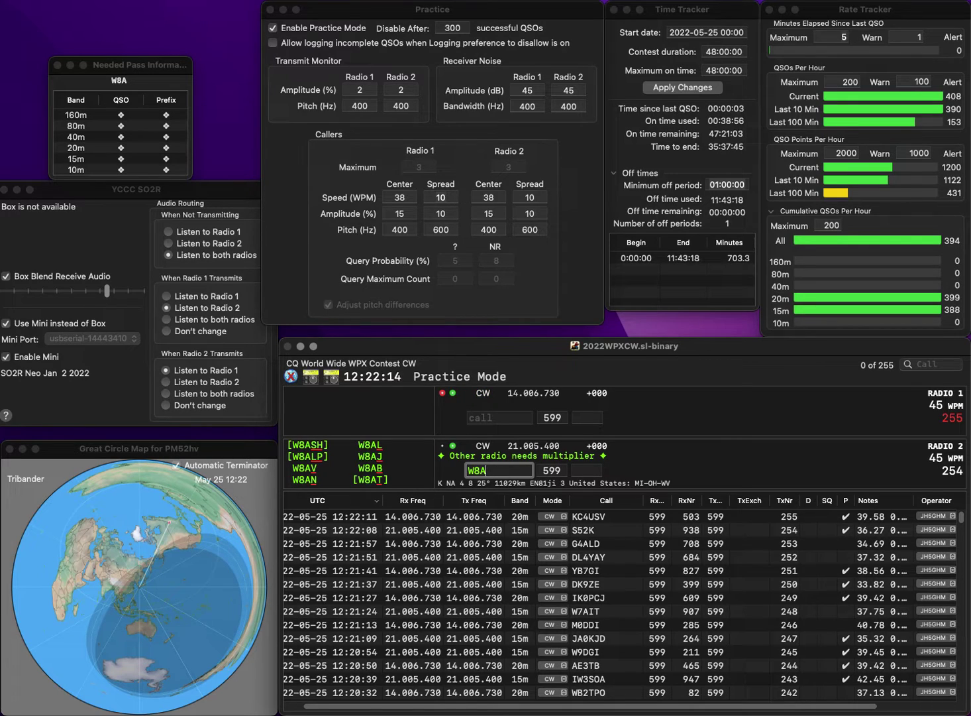
{"action": "type", "text": "ET"}
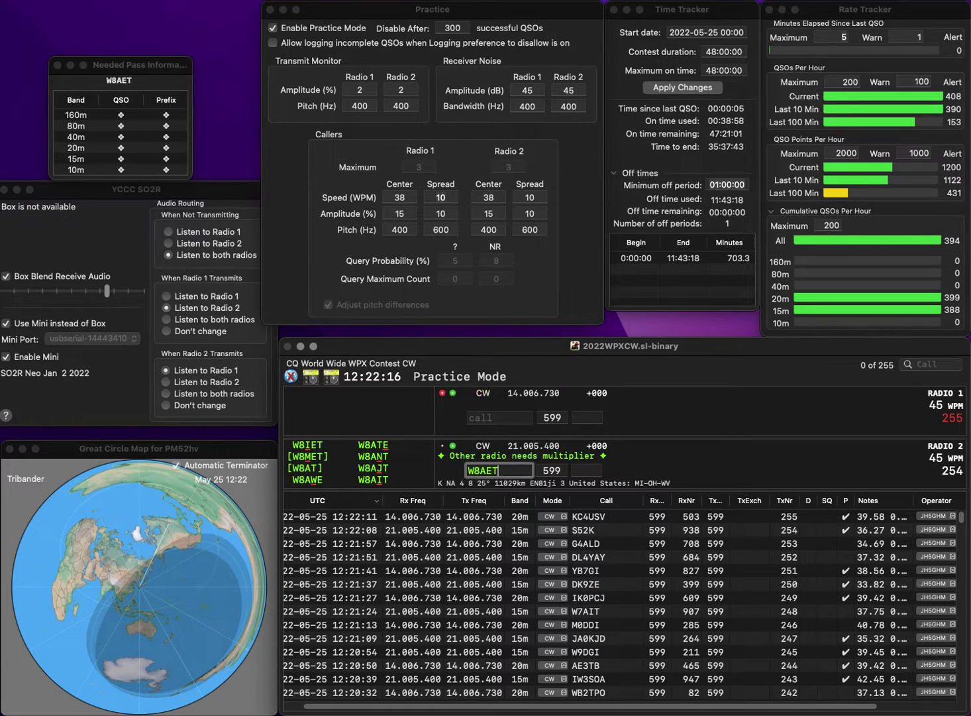
{"action": "key", "text": "BackSpace"}
{"action": "key", "text": "BackSpace"}
{"action": "type", "text": "IE"}
{"action": "key", "text": "Return"}
- Call HA6P and correct the other radio's call to W8ATE
{"action": "type", "text": "HA"}
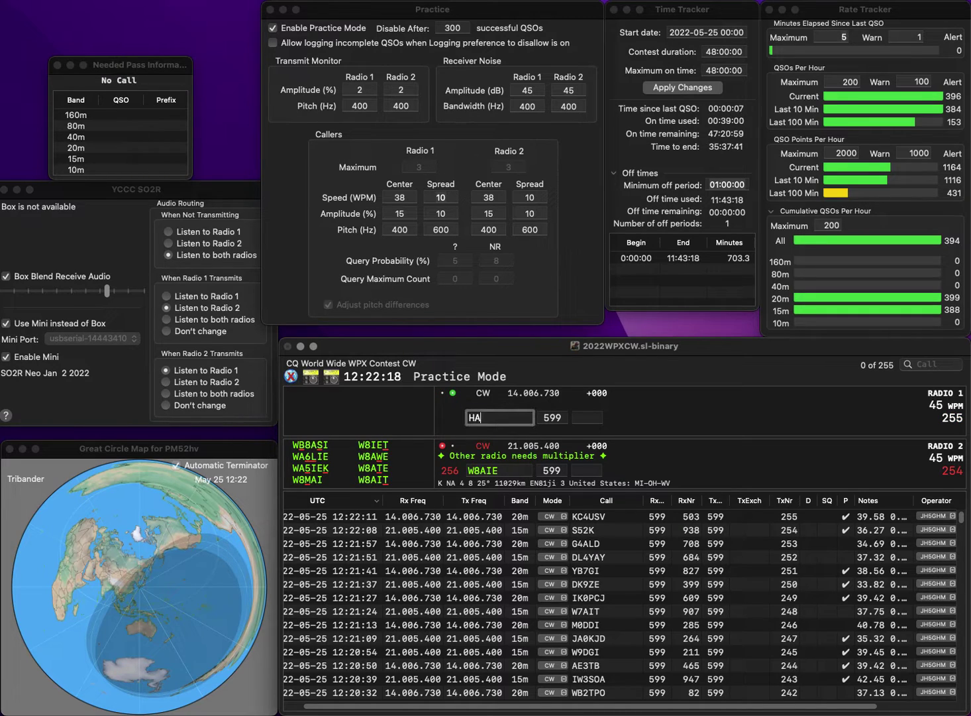
{"action": "type", "text": "6P"}
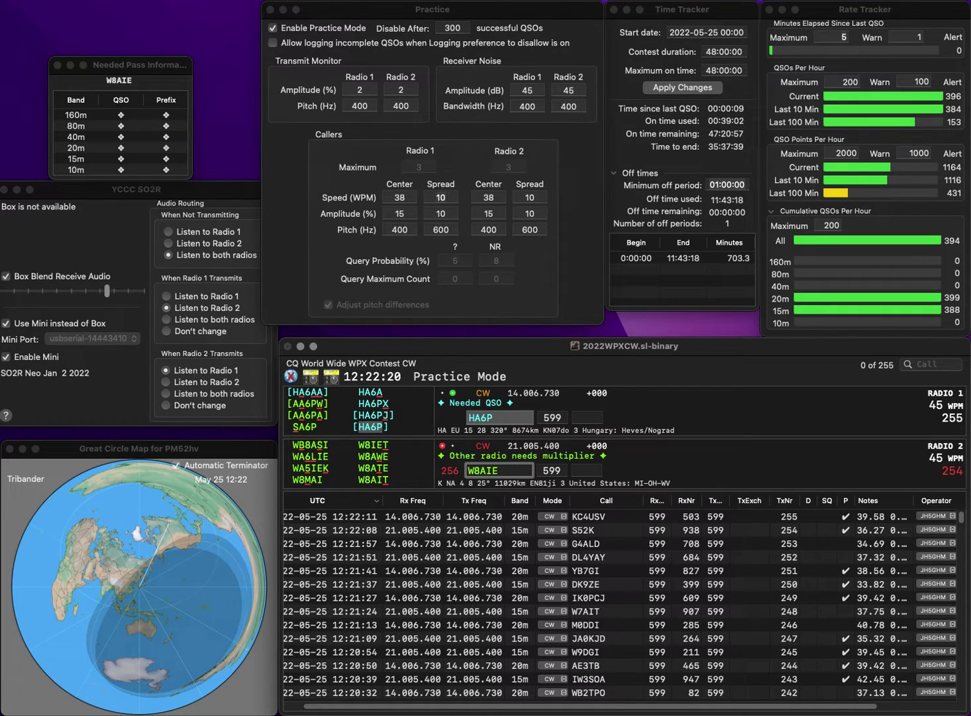
{"action": "key", "text": "Left"}
{"action": "key", "text": "BackSpace"}
{"action": "type", "text": "T"}
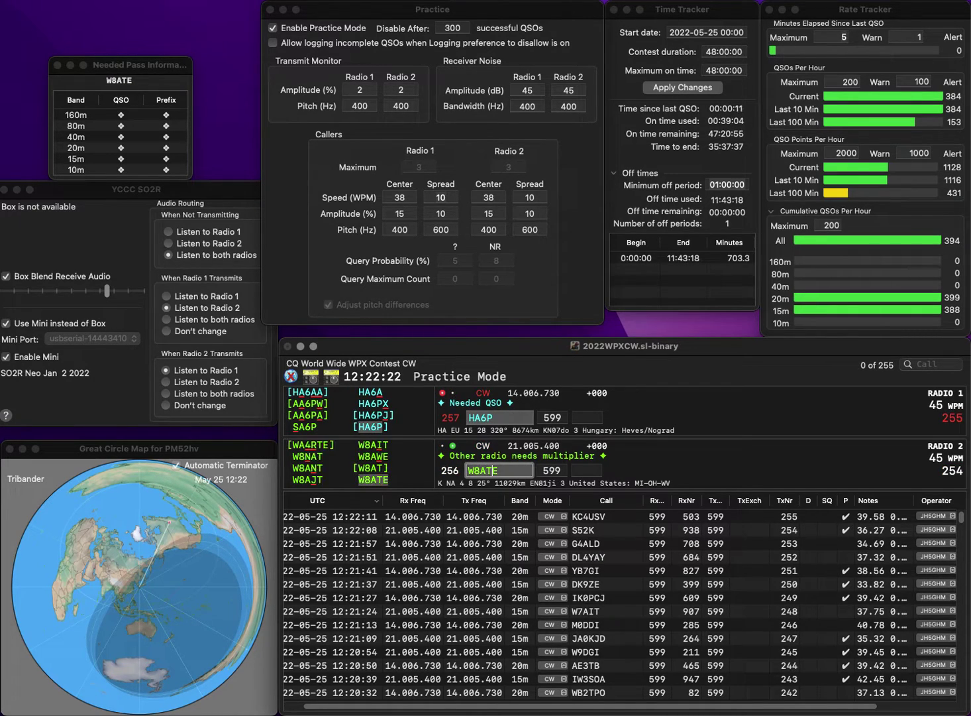
{"action": "key", "text": "Return"}
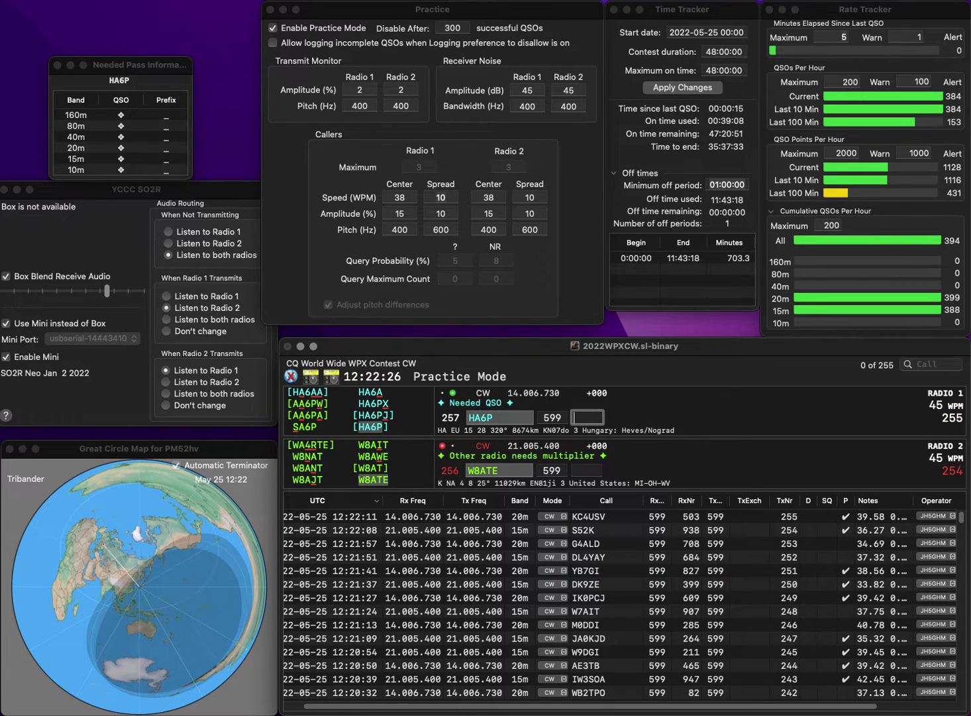
- Log HA6P with exchange 92 and W8ATE with 341
{"action": "type", "text": "92"}
{"action": "key", "text": "Return"}
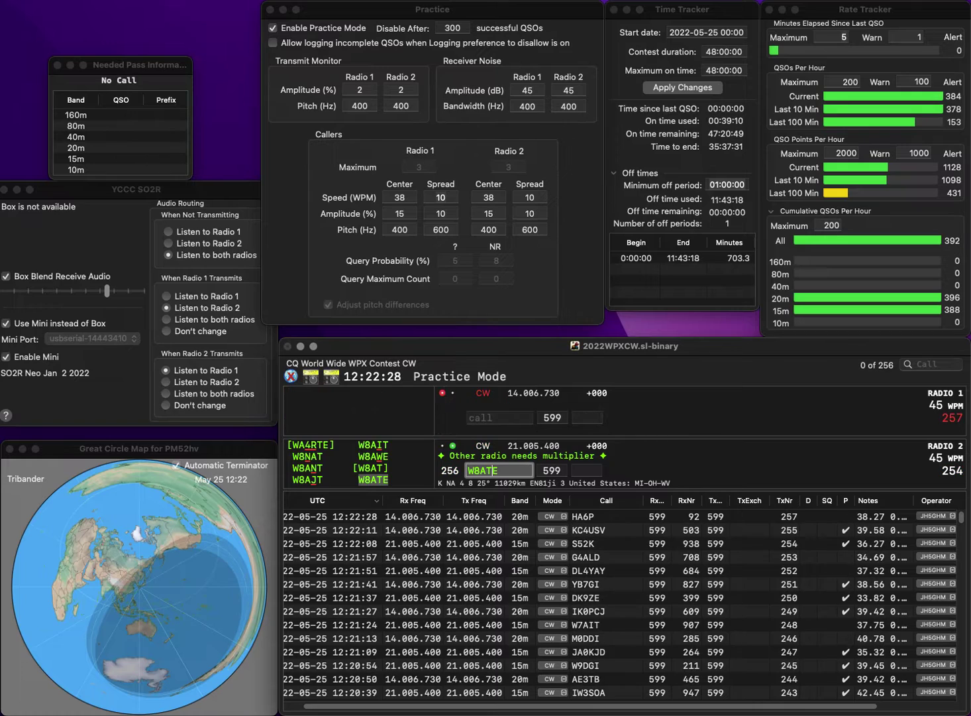
{"action": "key", "text": "Tab"}
{"action": "type", "text": "3"}
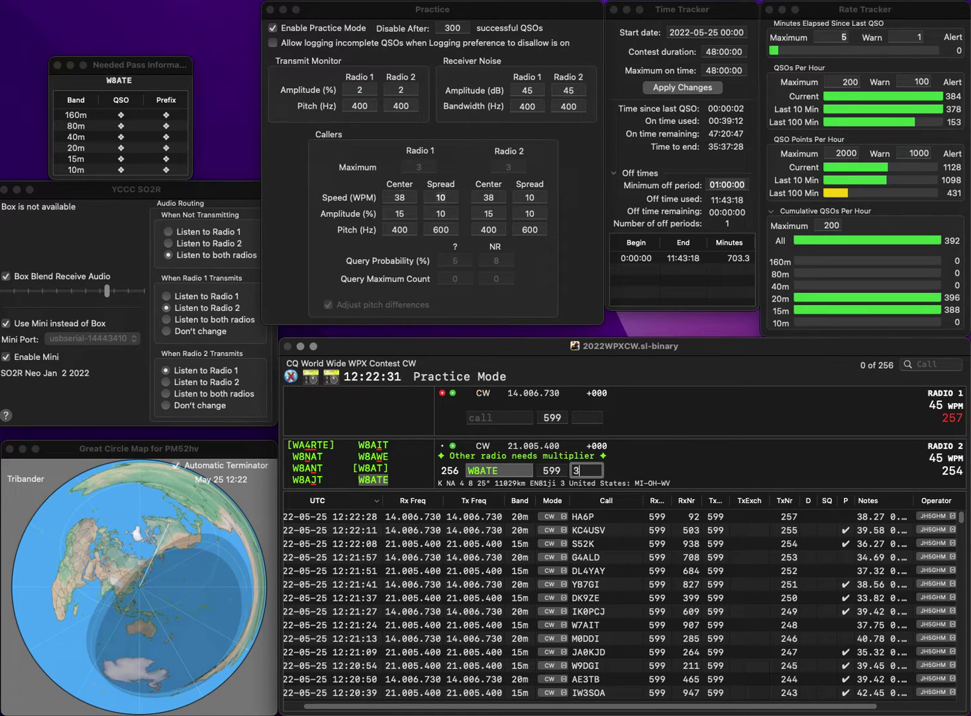
{"action": "type", "text": "41"}
{"action": "key", "text": "Return"}
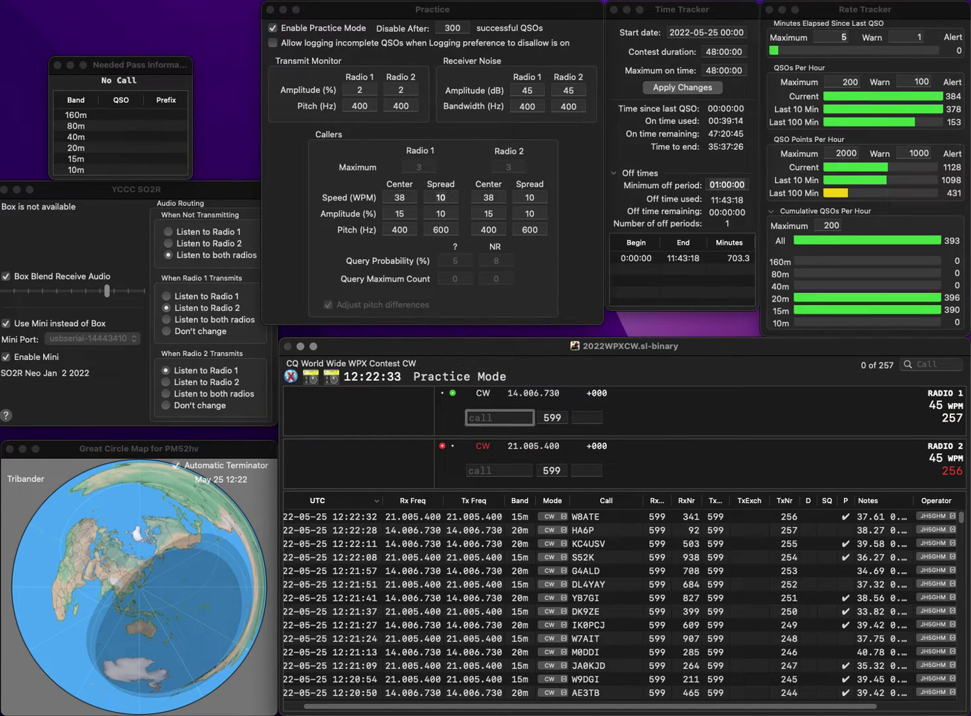
{"action": "type", "text": "O"}
{"action": "key", "text": "BackSpace"}
{"action": "type", "text": "M0"}
{"action": "key", "text": "Return"}
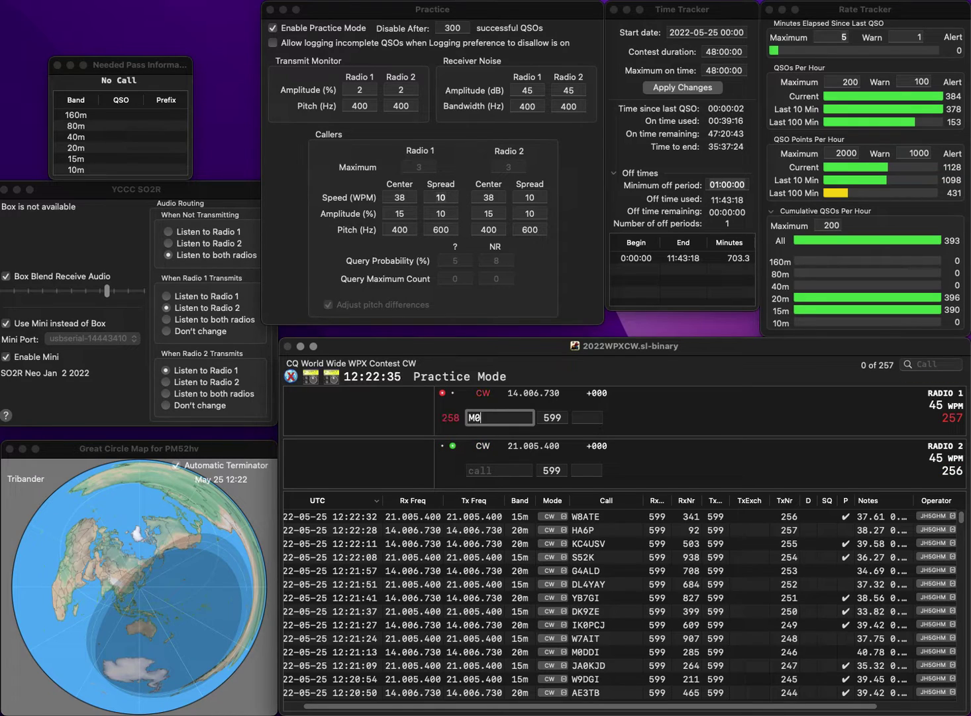
{"action": "type", "text": "RLZ1EV"}
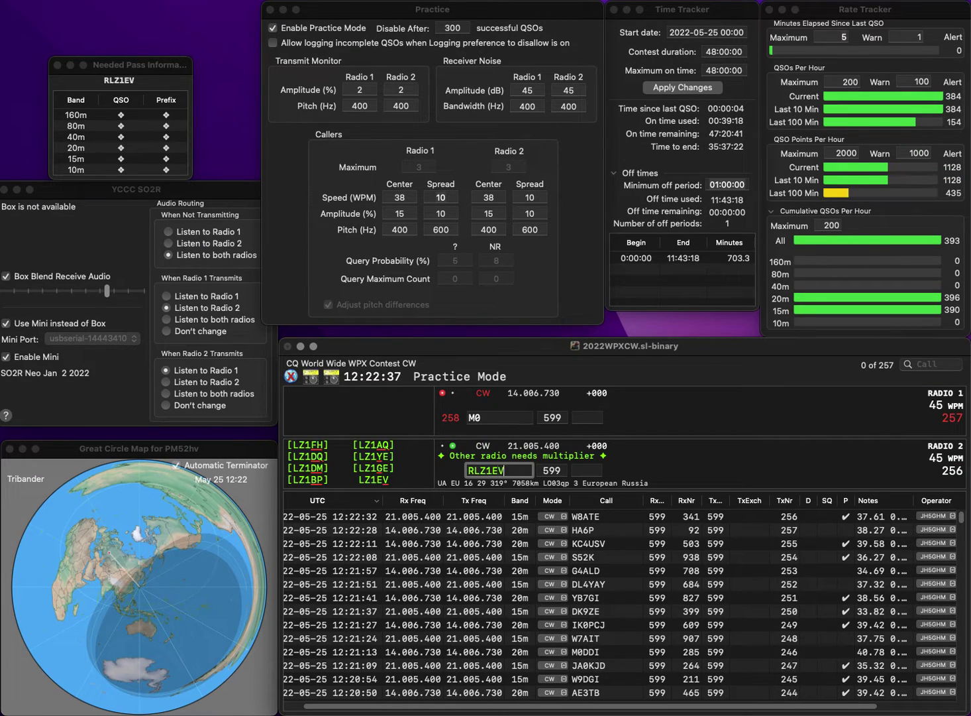
{"action": "key", "text": "Home"}
{"action": "key", "text": "Delete"}
{"action": "key", "text": "Return"}
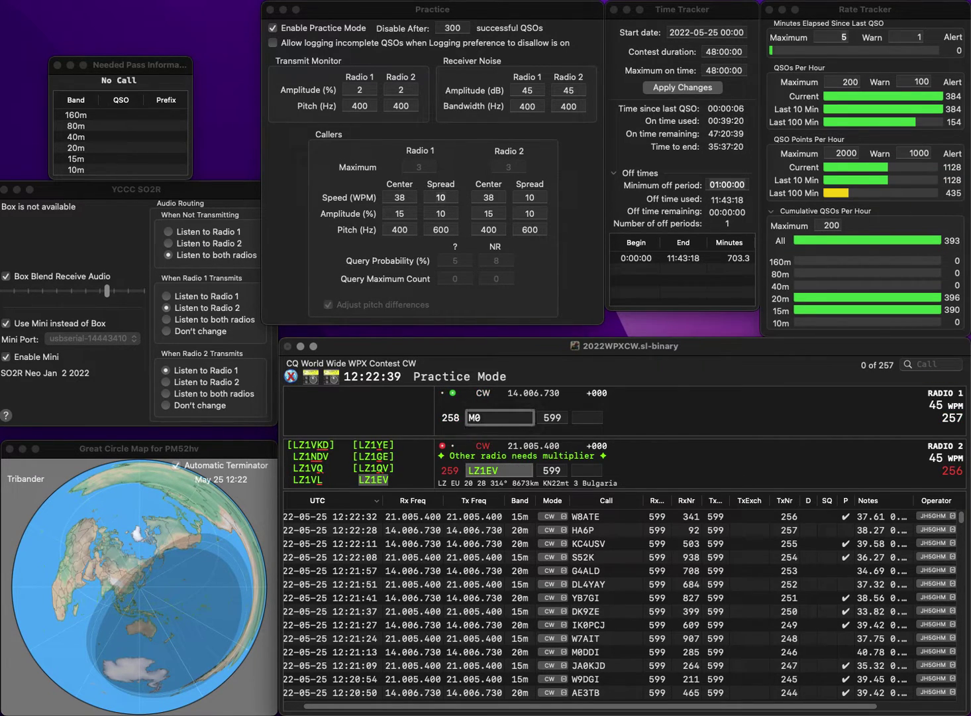
{"action": "type", "text": "OIA"}
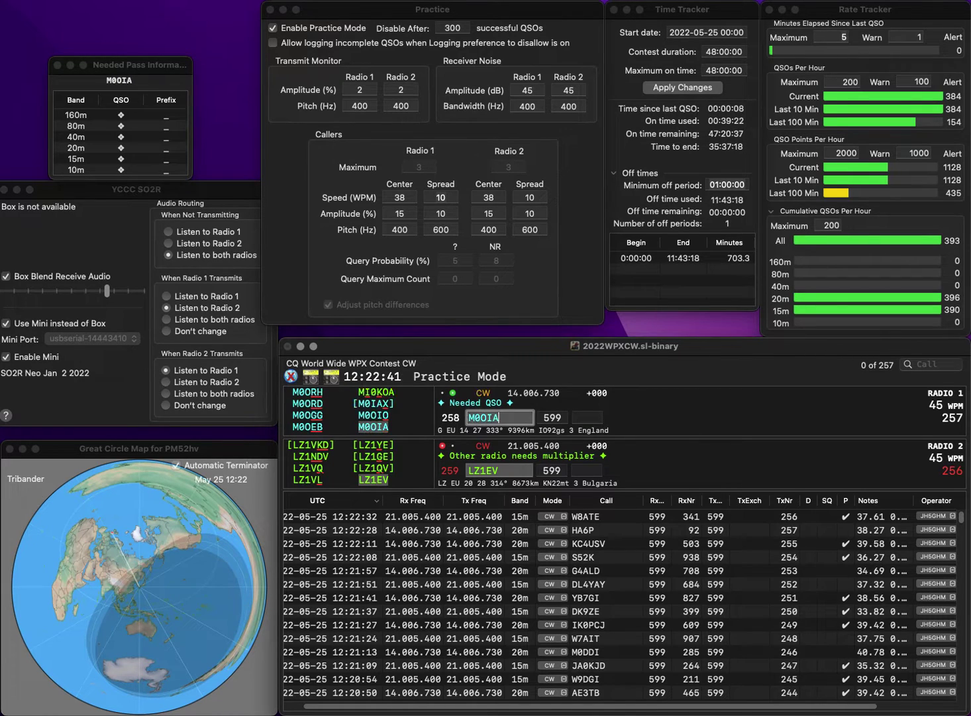
{"action": "key", "text": "Return"}
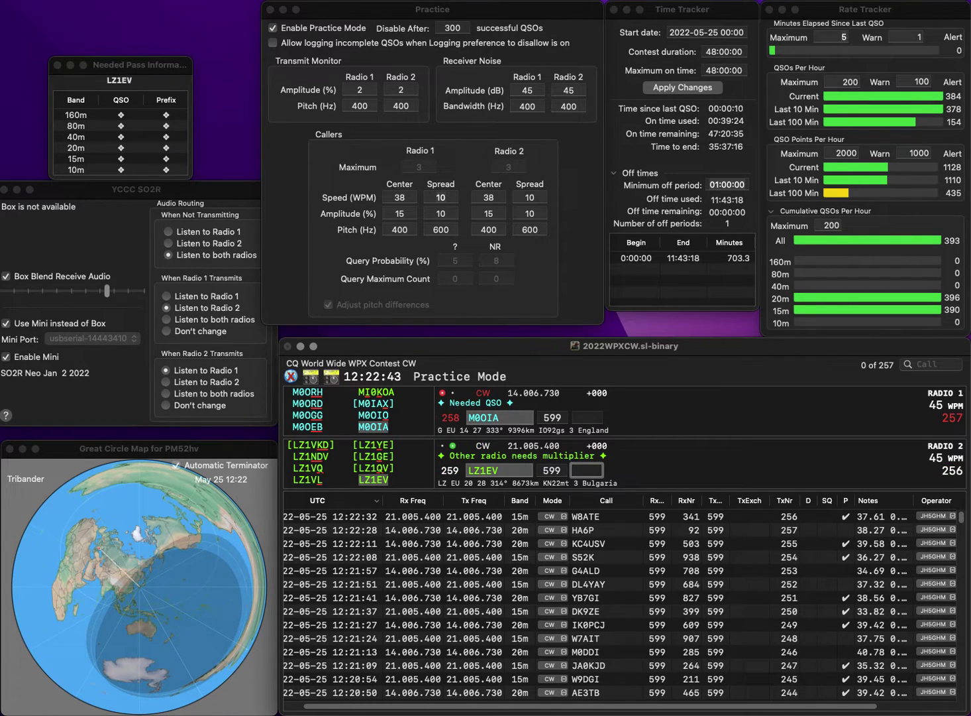
{"action": "type", "text": "15"}
{"action": "key", "text": "Return"}
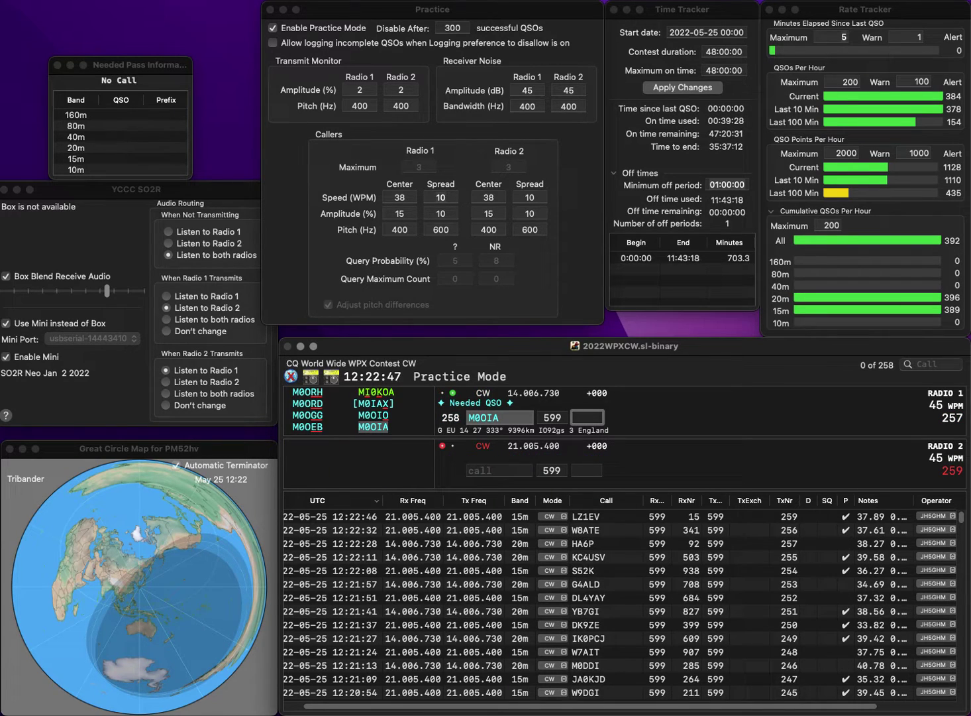
{"action": "type", "text": "55"}
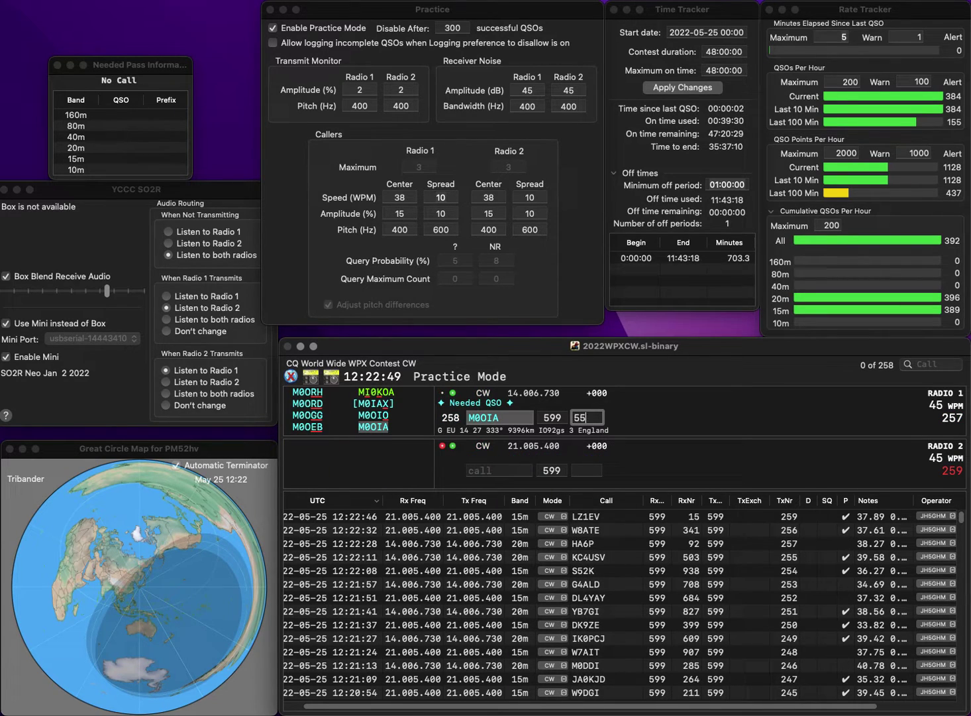
{"action": "type", "text": "7"}
{"action": "key", "text": "Return"}
{"action": "type", "text": "DL2YET"}
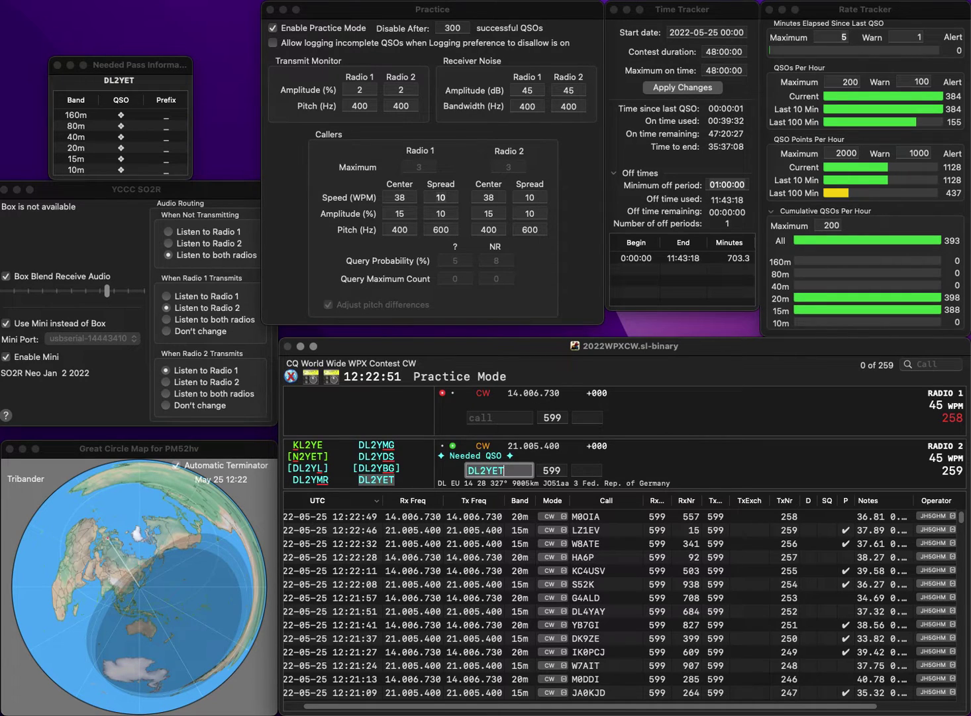
{"action": "key", "text": "Return"}
{"action": "type", "text": "K"}
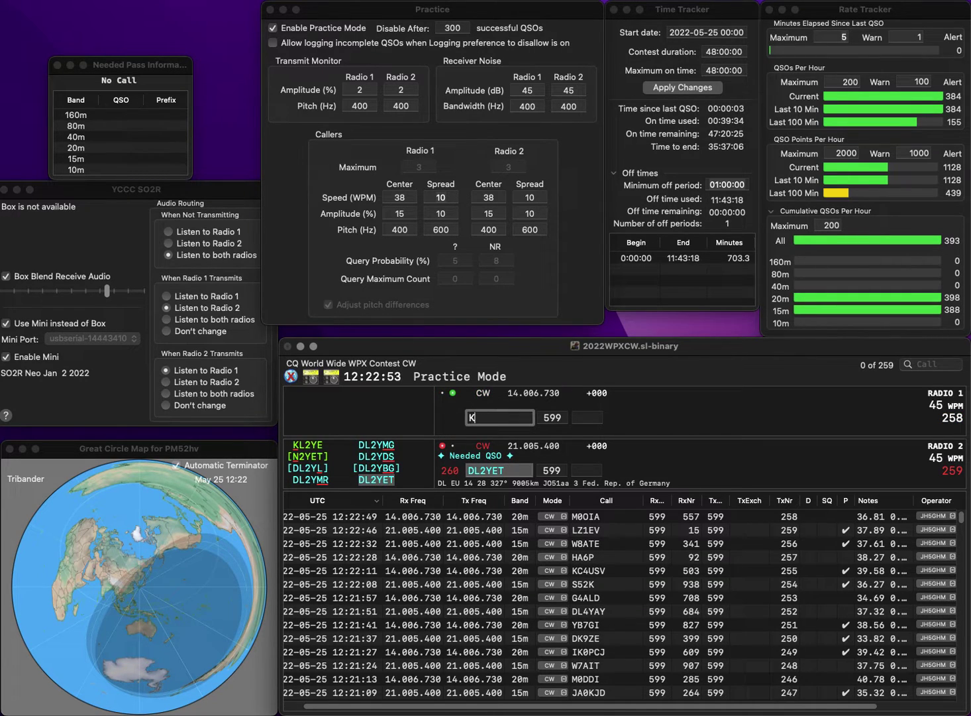
{"action": "type", "text": "U4P"}
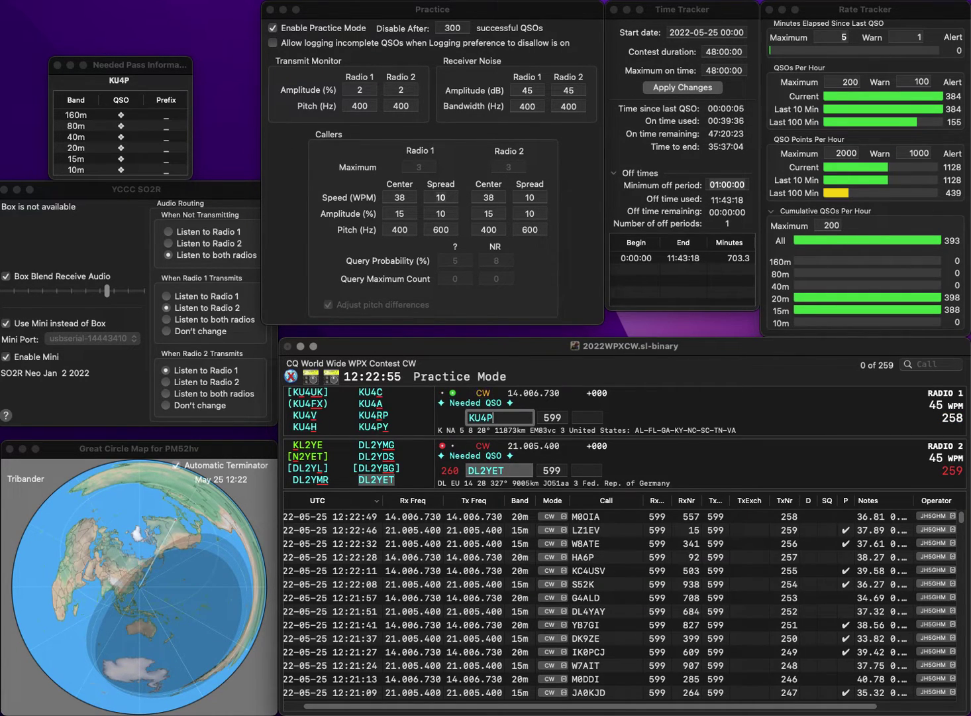
{"action": "key", "text": "Return"}
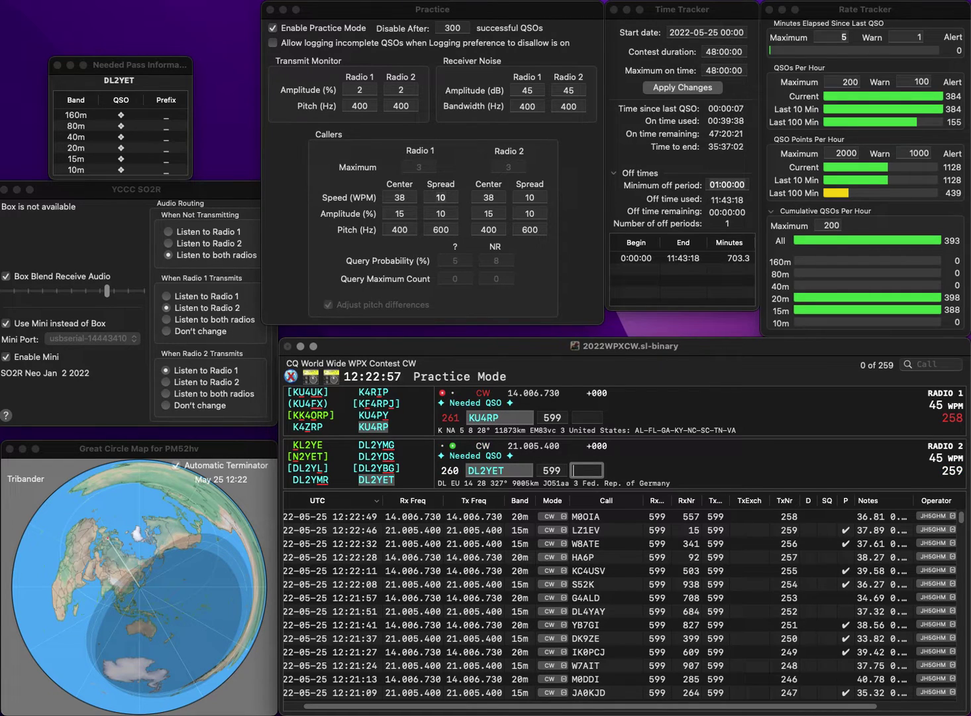
{"action": "type", "text": "29"}
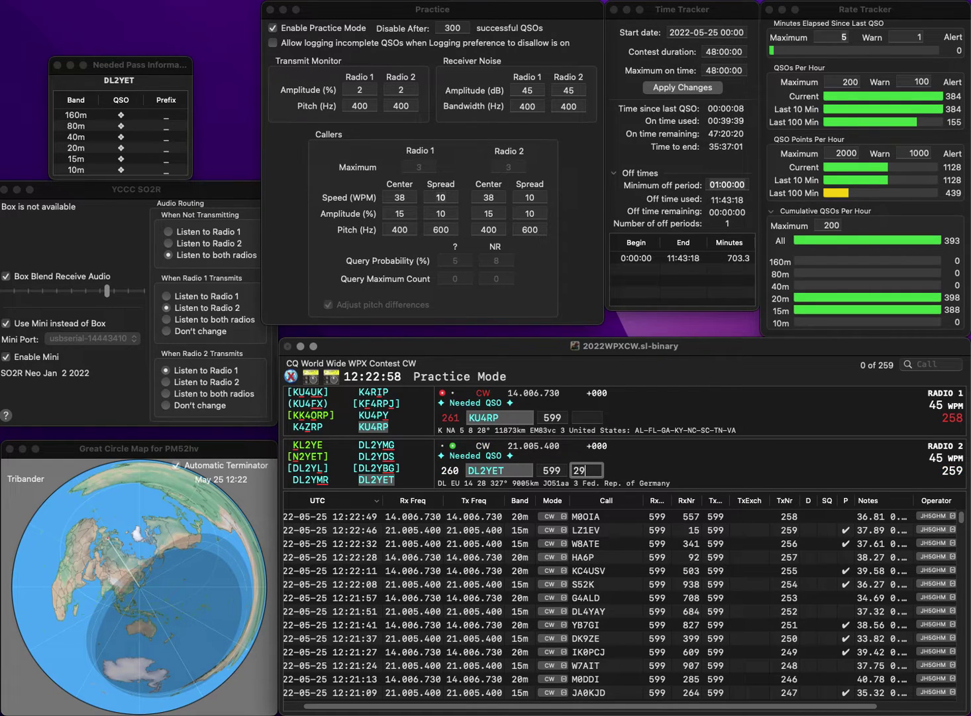
{"action": "type", "text": "5"}
{"action": "key", "text": "Return"}
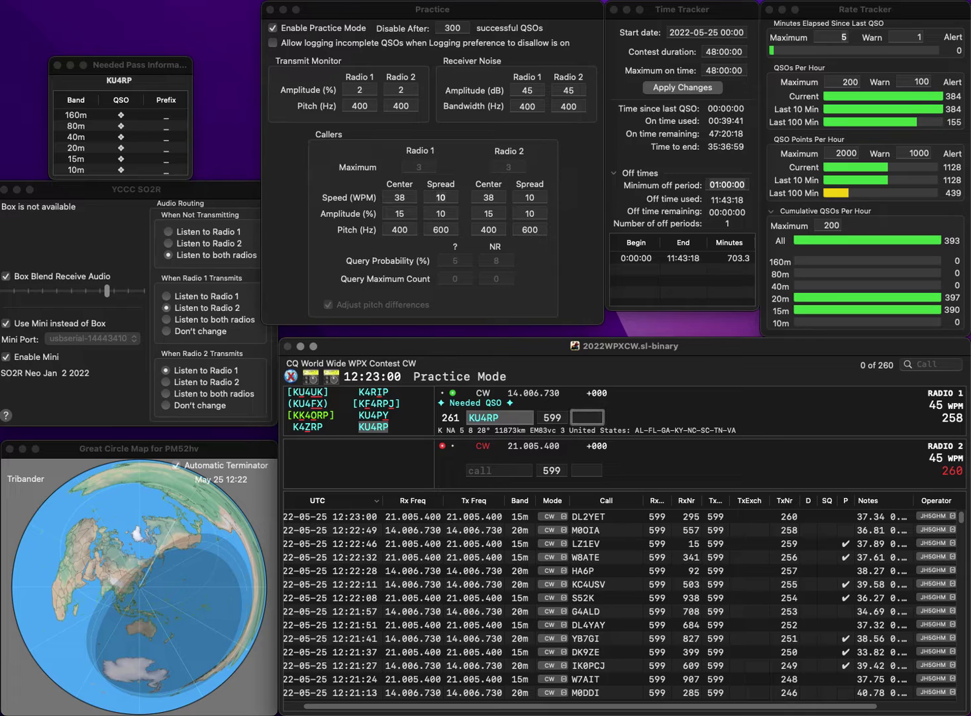
{"action": "type", "text": "374"}
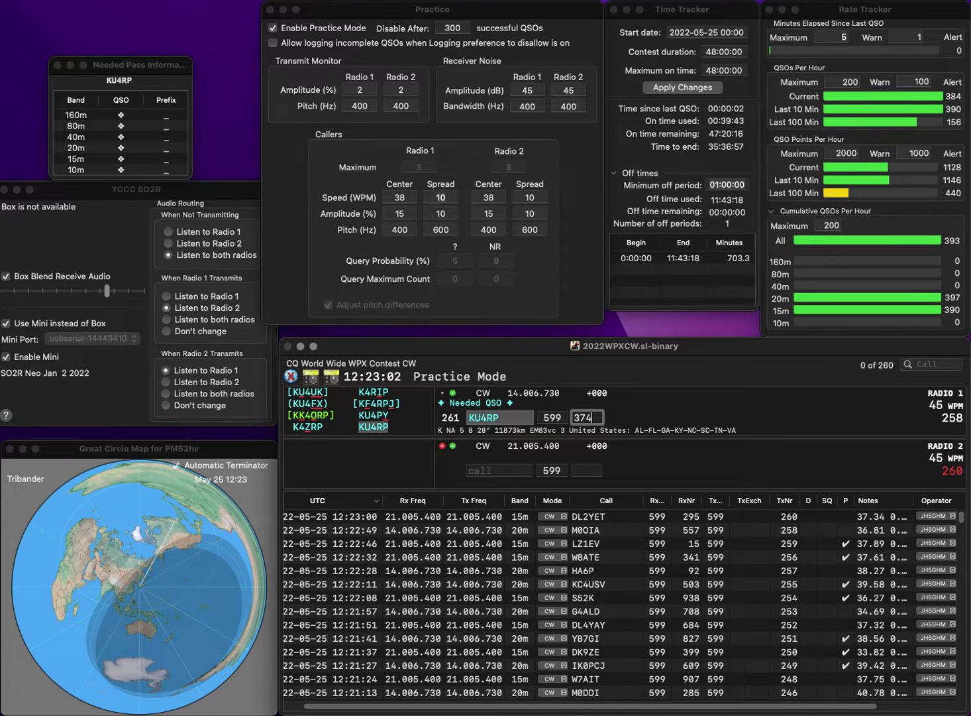
{"action": "key", "text": "Return"}
{"action": "type", "text": "SEE"}
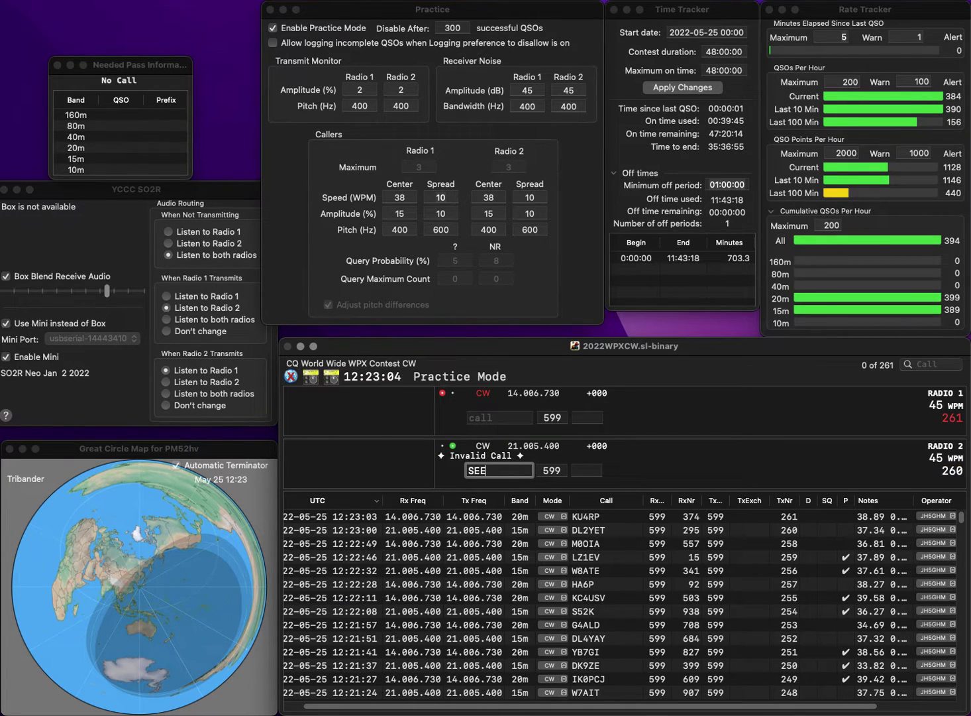
{"action": "type", "text": "B"}
{"action": "key", "text": "Home"}
{"action": "key", "text": "Delete"}
{"action": "key", "text": "Return"}
{"action": "type", "text": "AC"}
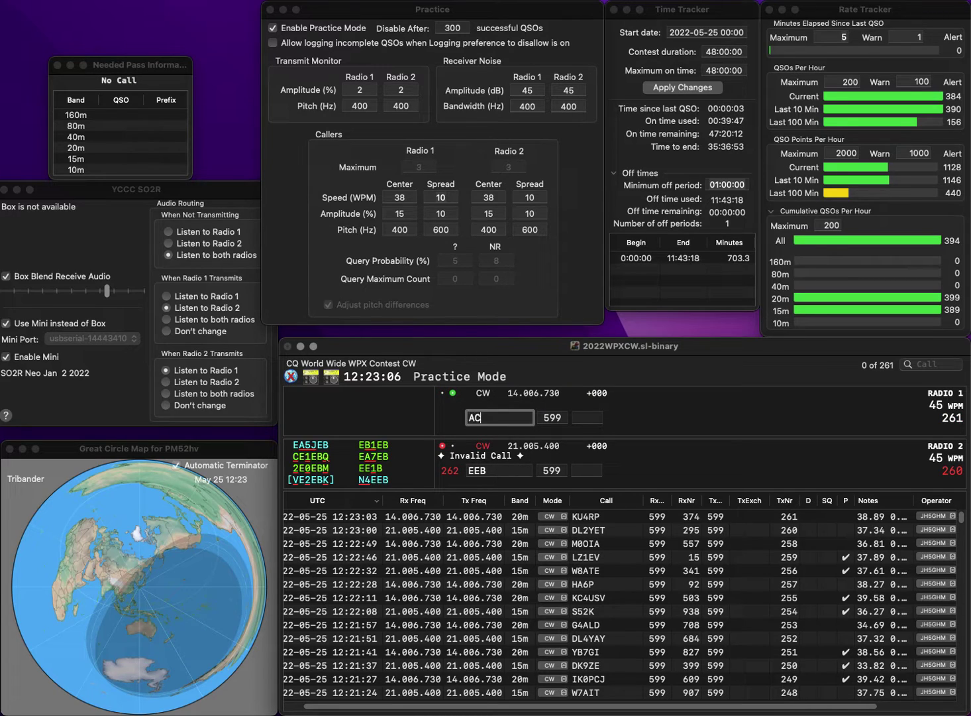
{"action": "type", "text": "3EK"}
{"action": "key", "text": "Return"}
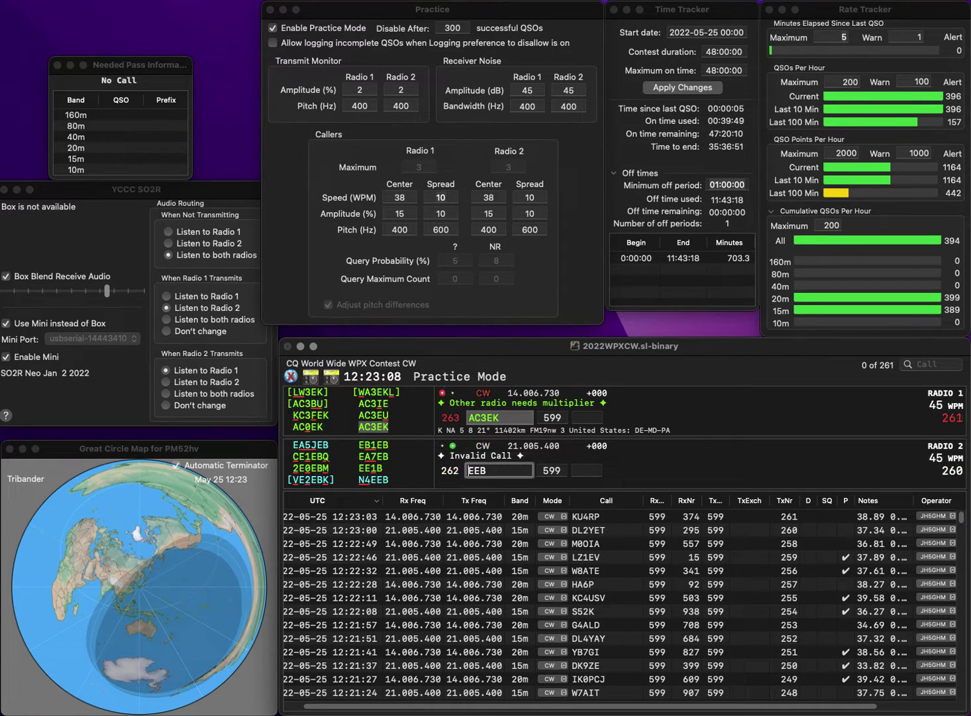
{"action": "type", "text": "G3"}
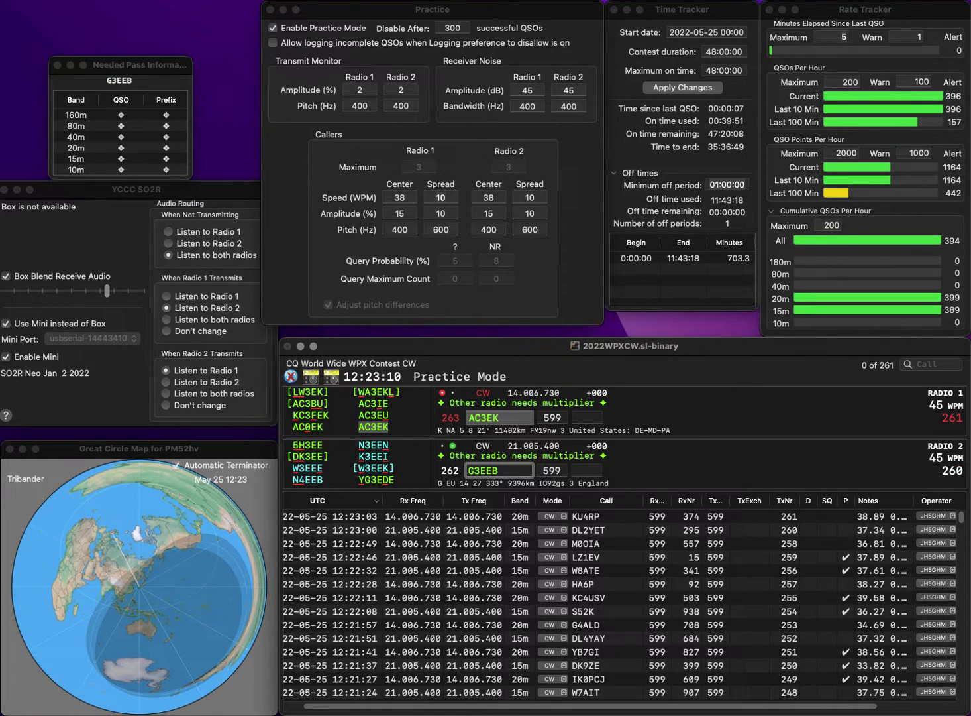
{"action": "key", "text": "Delete"}
{"action": "type", "text": "S"}
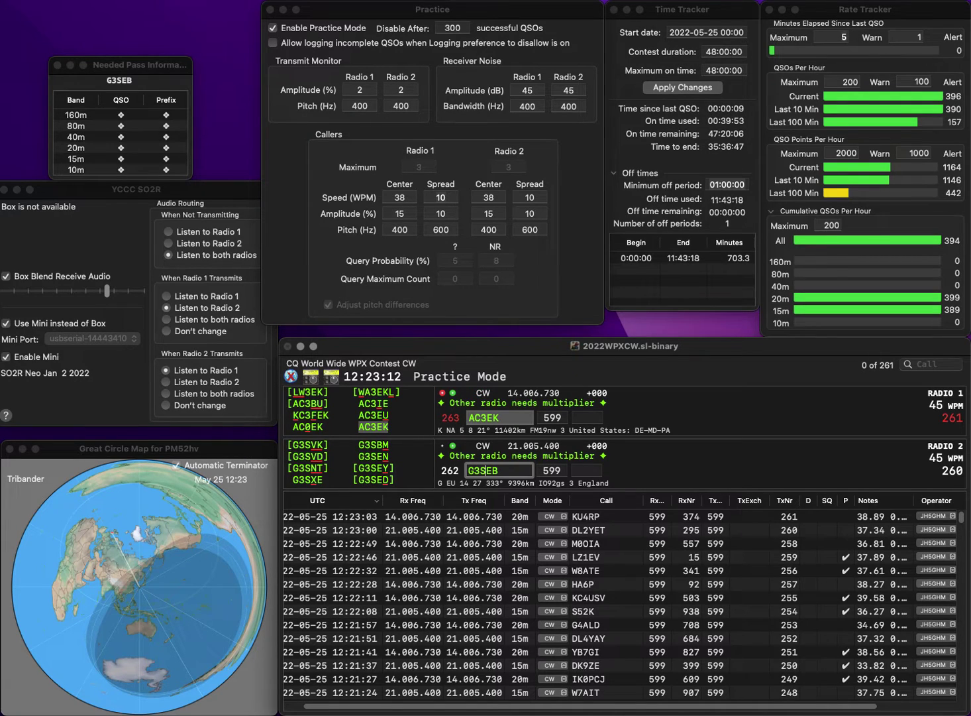
{"action": "key", "text": "Return"}
{"action": "type", "text": "7"}
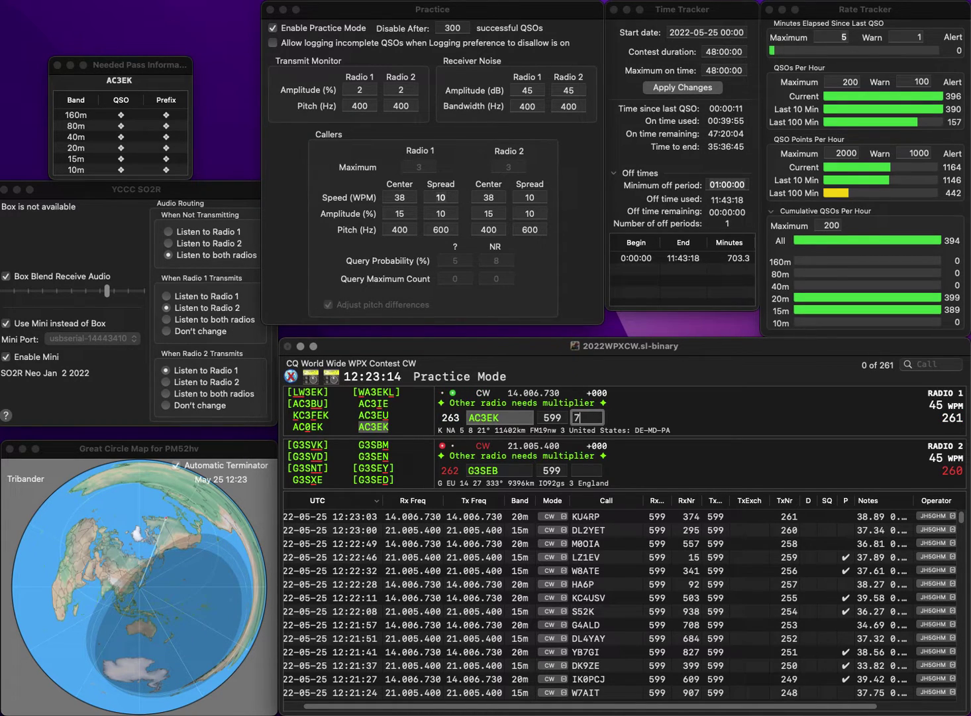
{"action": "type", "text": "43"}
{"action": "key", "text": "Return"}
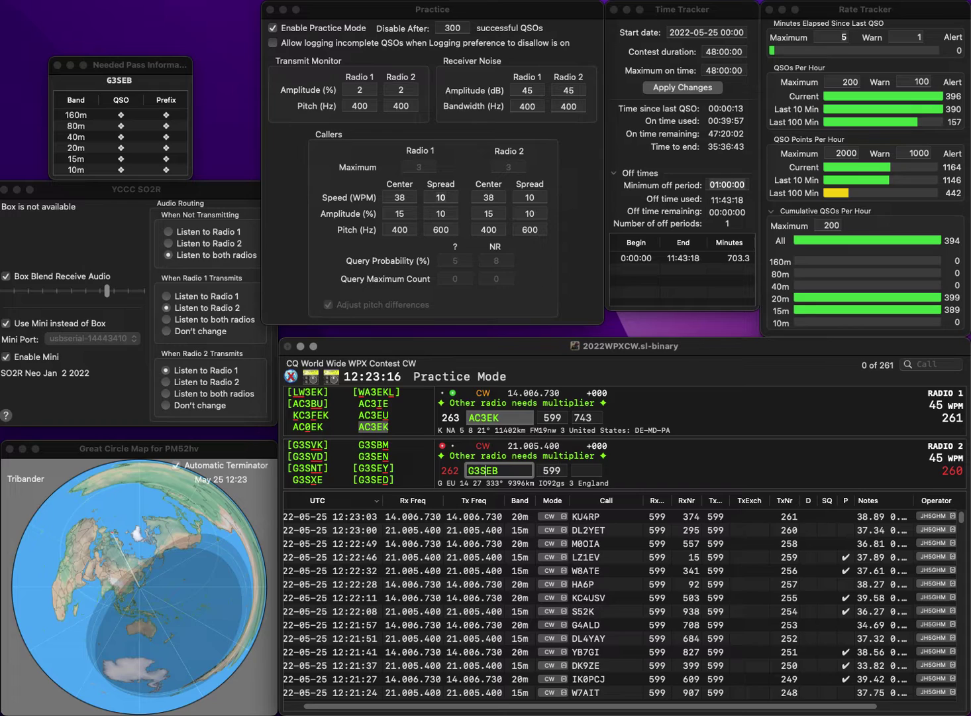
{"action": "key", "text": "Return"}
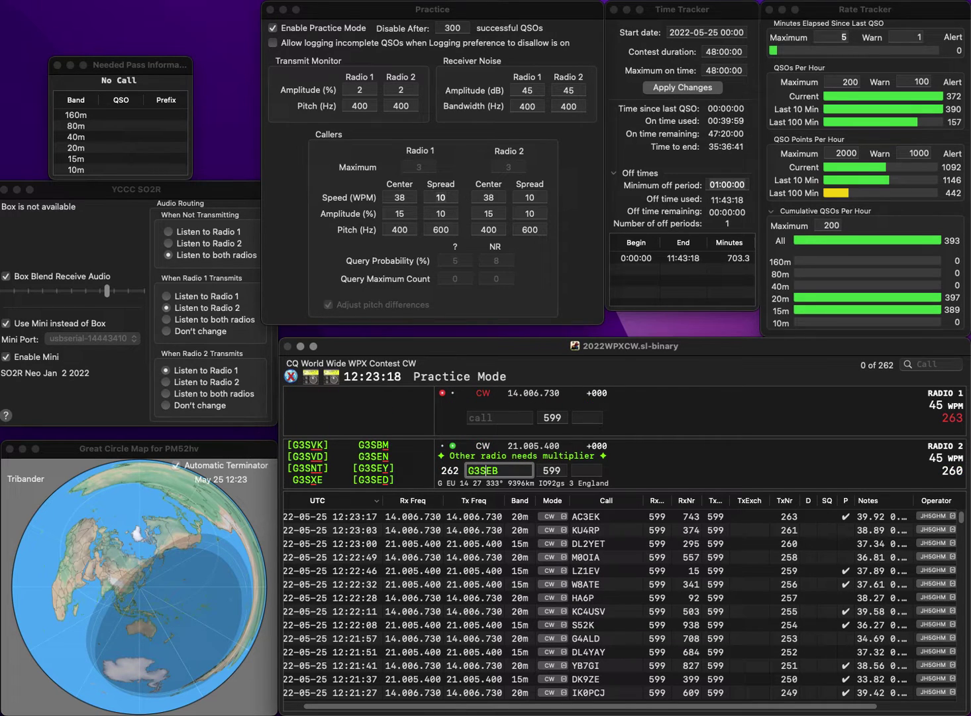
{"action": "key", "text": "BackSpace"}
{"action": "type", "text": "IE"}
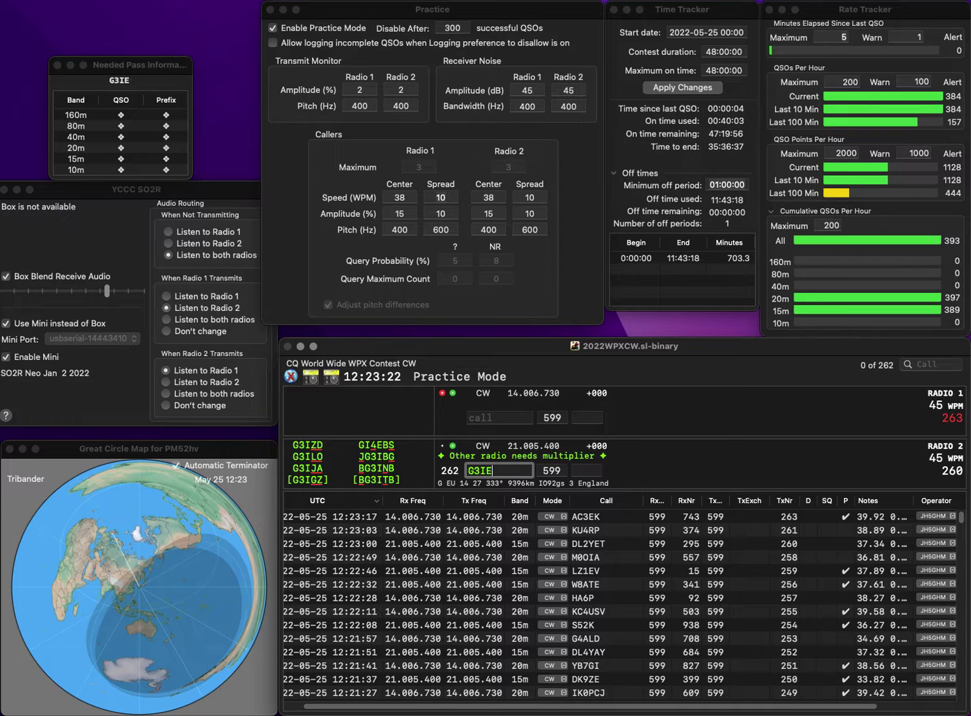
{"action": "type", "text": "D"}
{"action": "key", "text": "Return"}
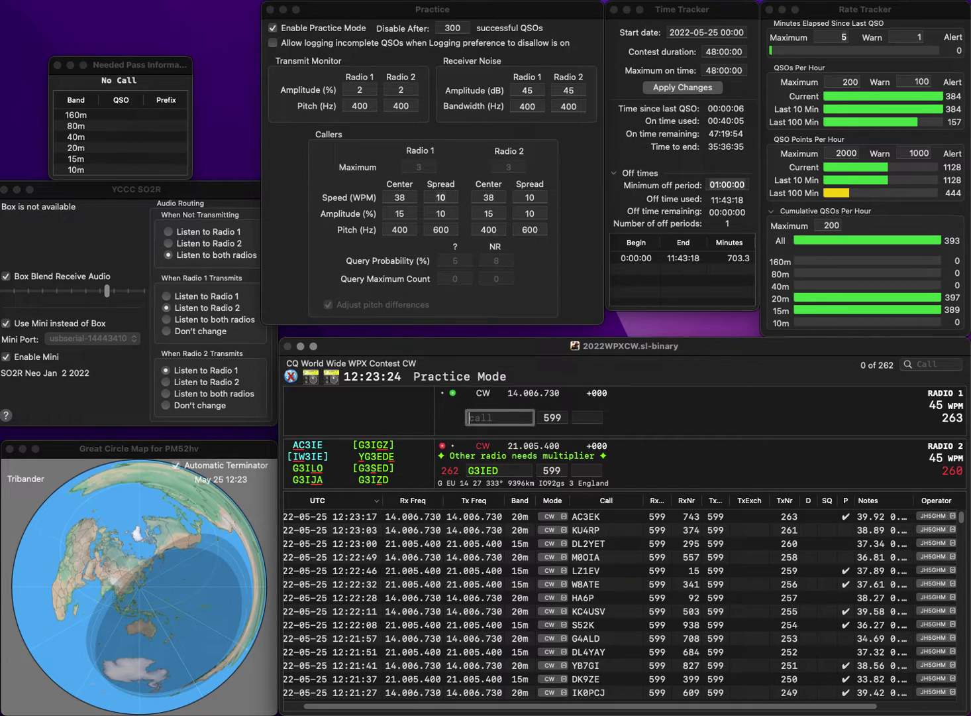
{"action": "type", "text": "0"}
{"action": "key", "text": "BackSpace"}
{"action": "type", "text": "9H5SN"}
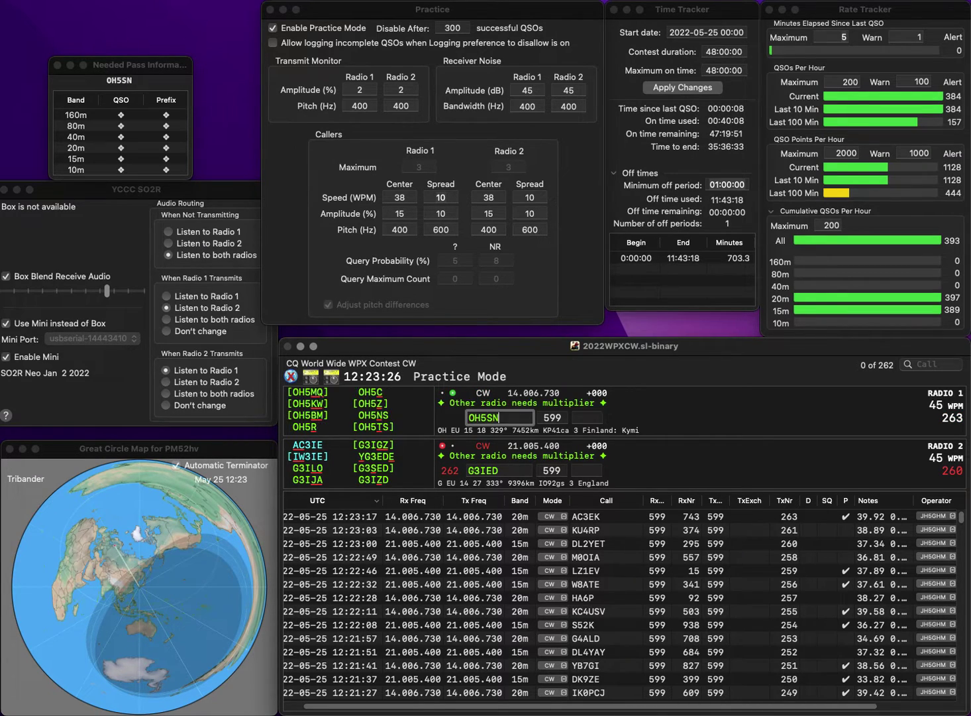
{"action": "key", "text": "Return"}
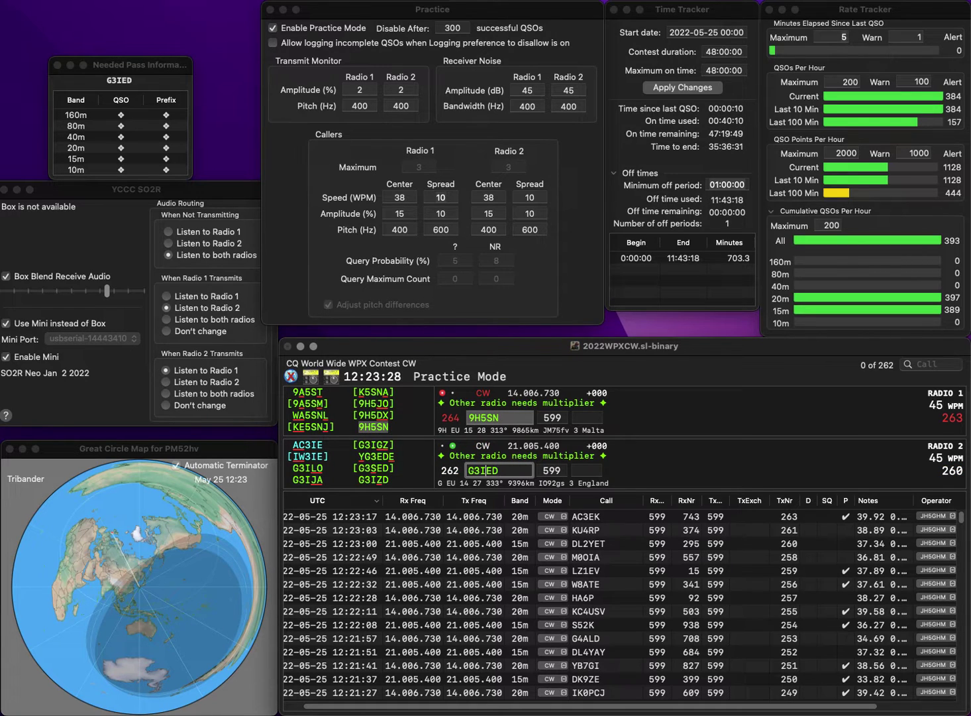
{"action": "key", "text": "alt+w"}
{"action": "type", "text": "G3SEN"}
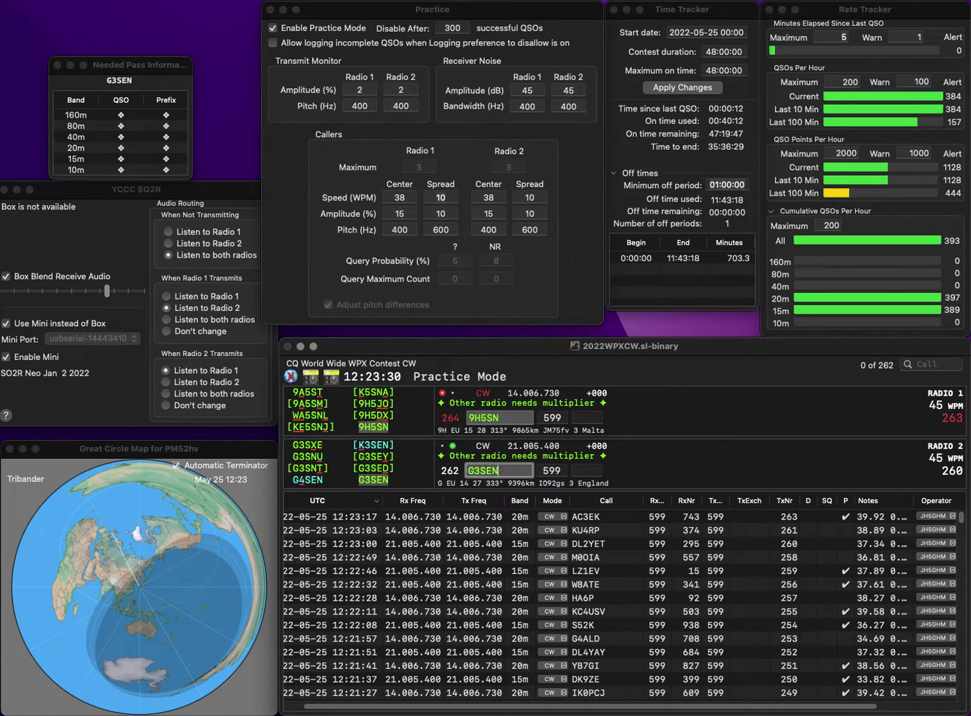
{"action": "key", "text": "BackSpace"}
{"action": "type", "text": "D"}
{"action": "key", "text": "Return"}
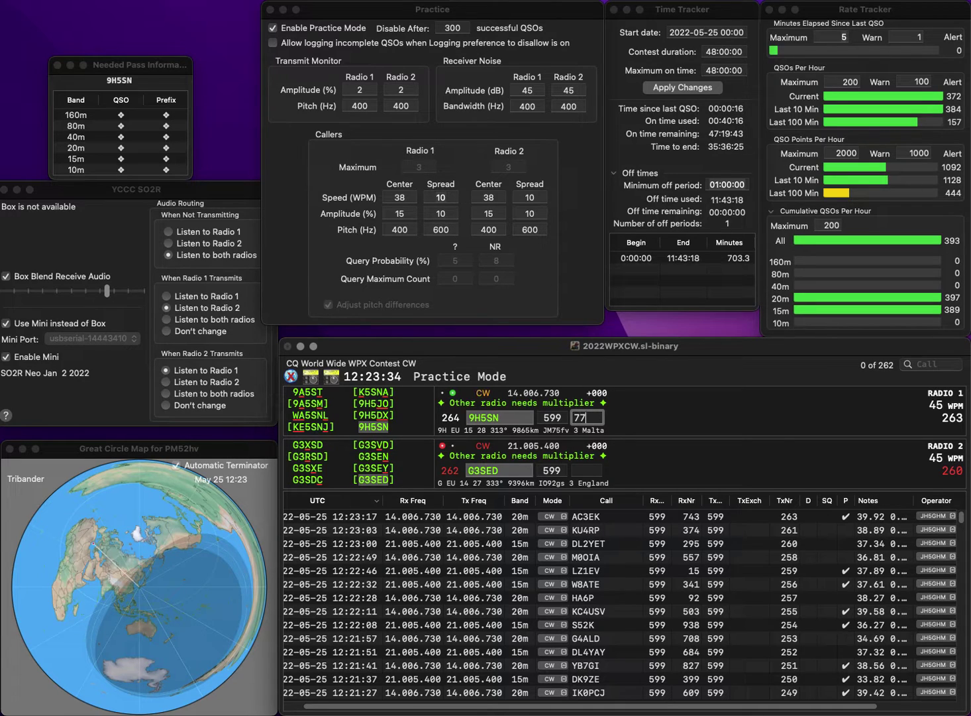
{"action": "key", "text": "Return"}
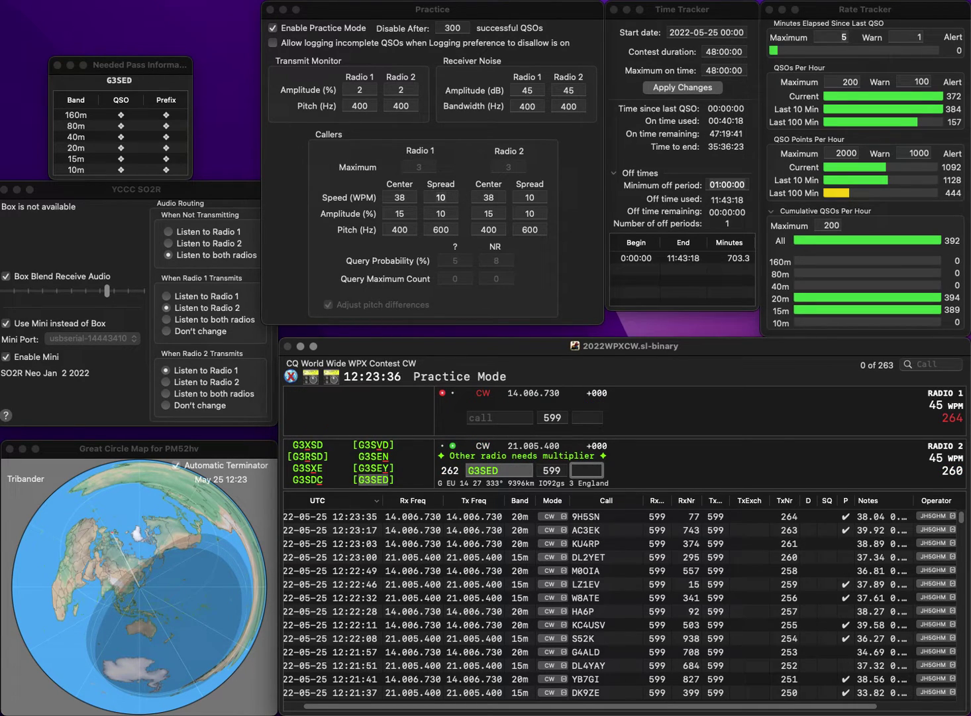
{"action": "type", "text": "91"}
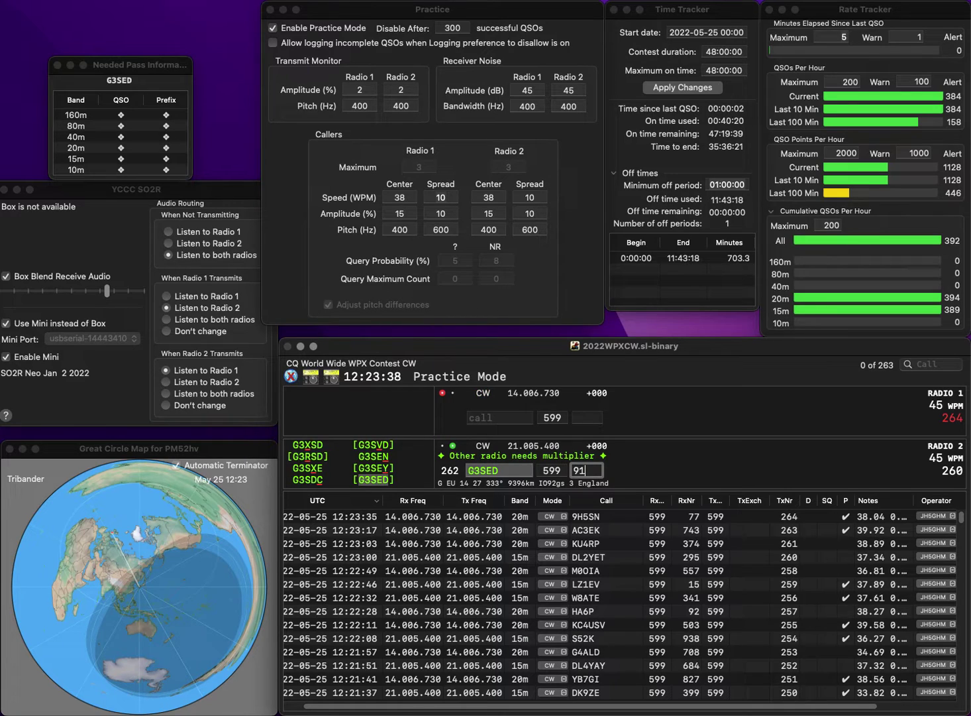
{"action": "type", "text": "2"}
{"action": "key", "text": "Return"}
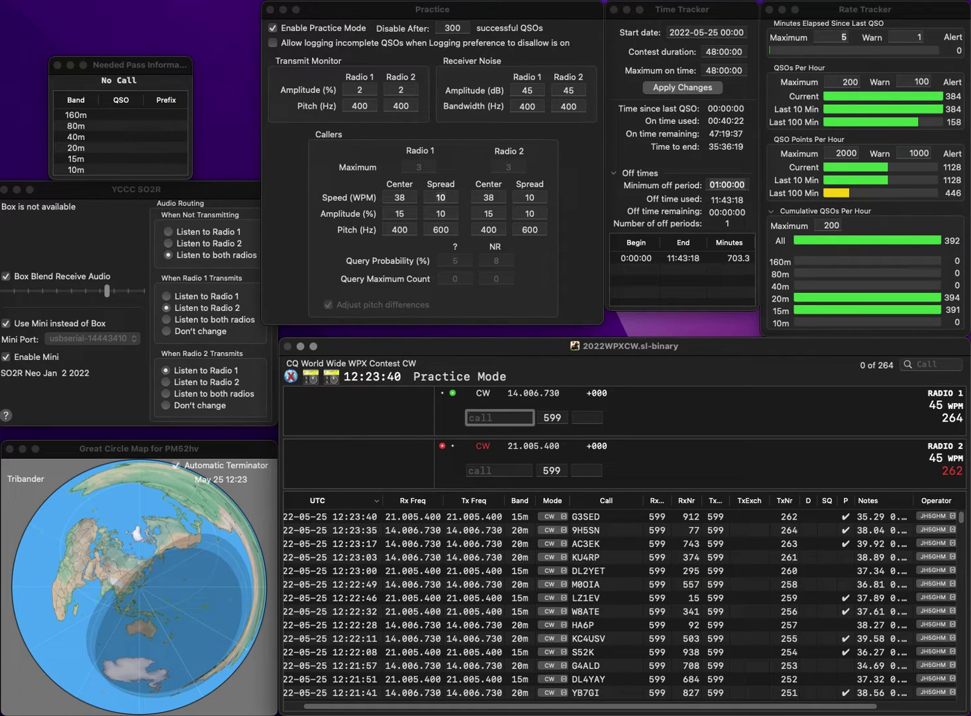
{"action": "type", "text": "PY1"}
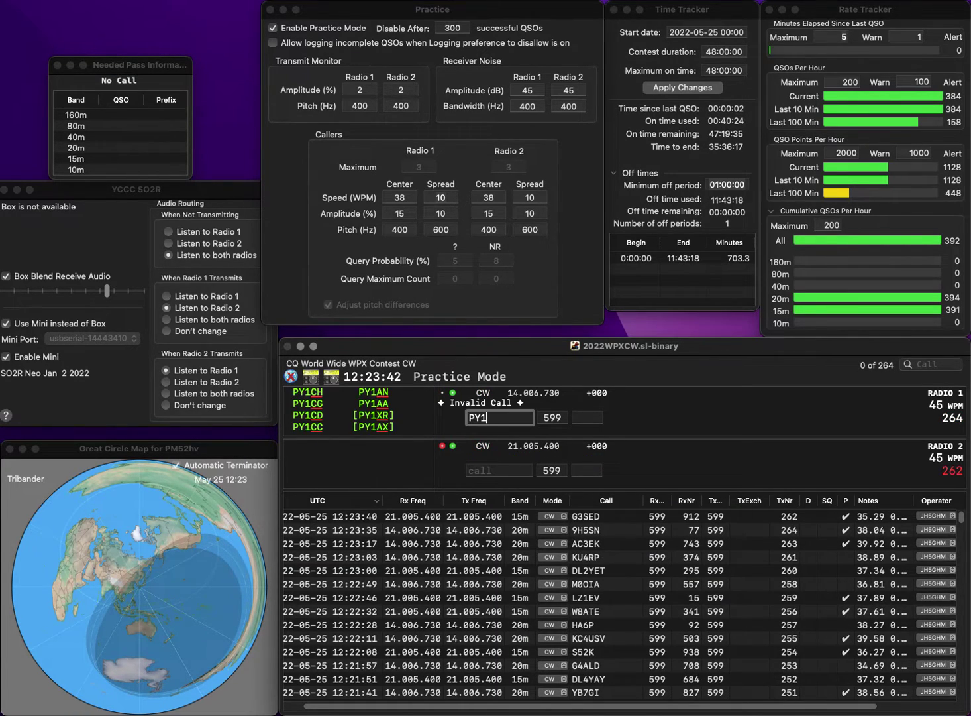
{"action": "type", "text": "WG"}
{"action": "key", "text": "Return"}
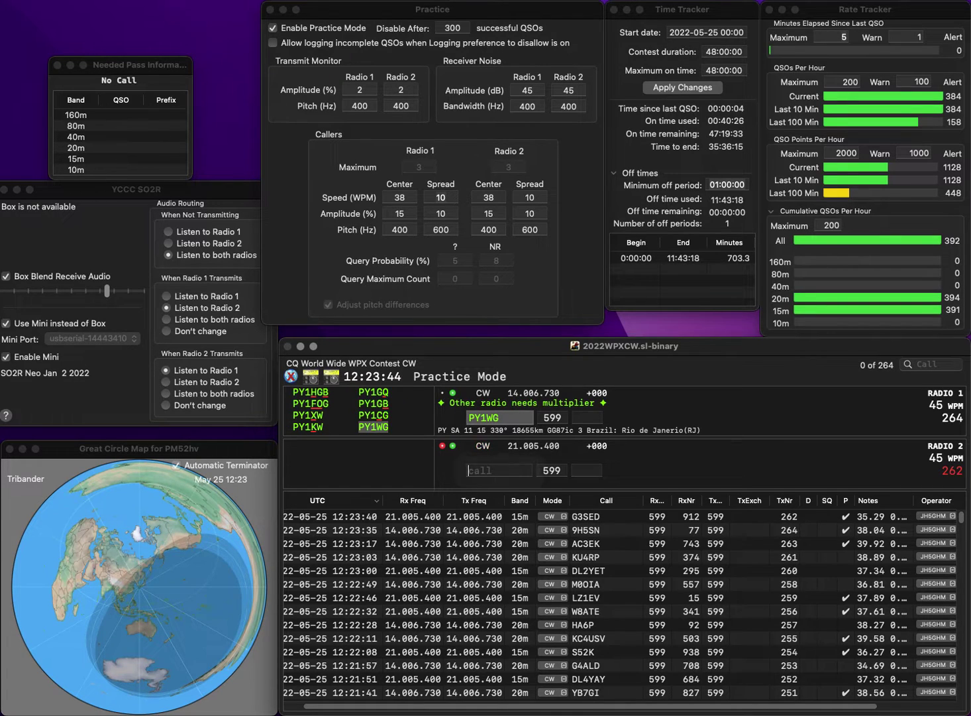
{"action": "type", "text": "1V"}
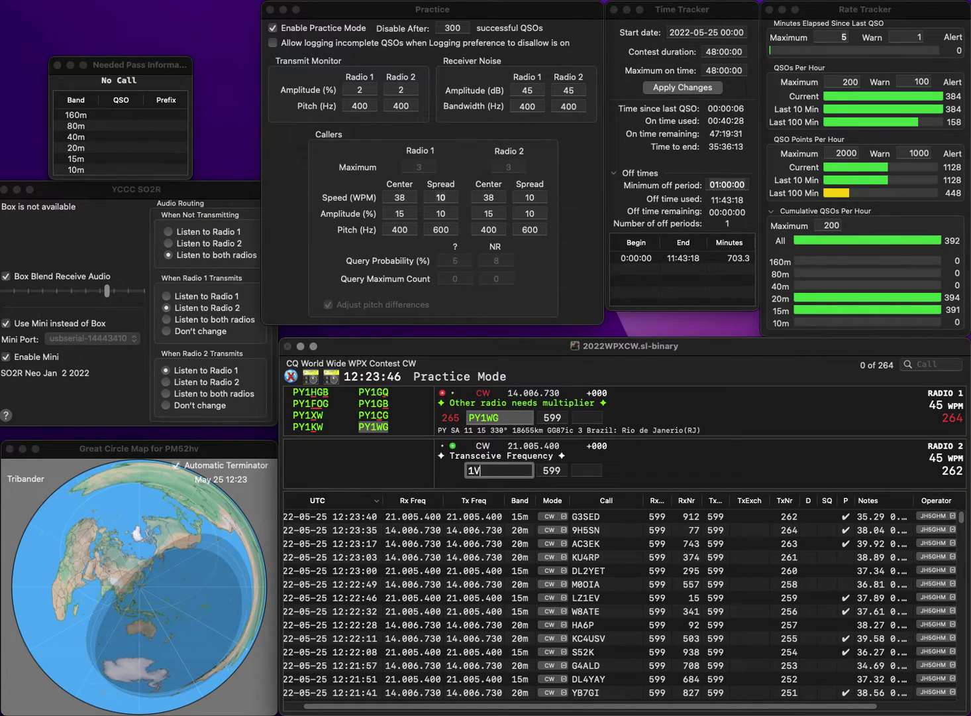
{"action": "key", "text": "Left"}
{"action": "key", "text": "Left"}
{"action": "type", "text": "NE"}
{"action": "key", "text": "Return"}
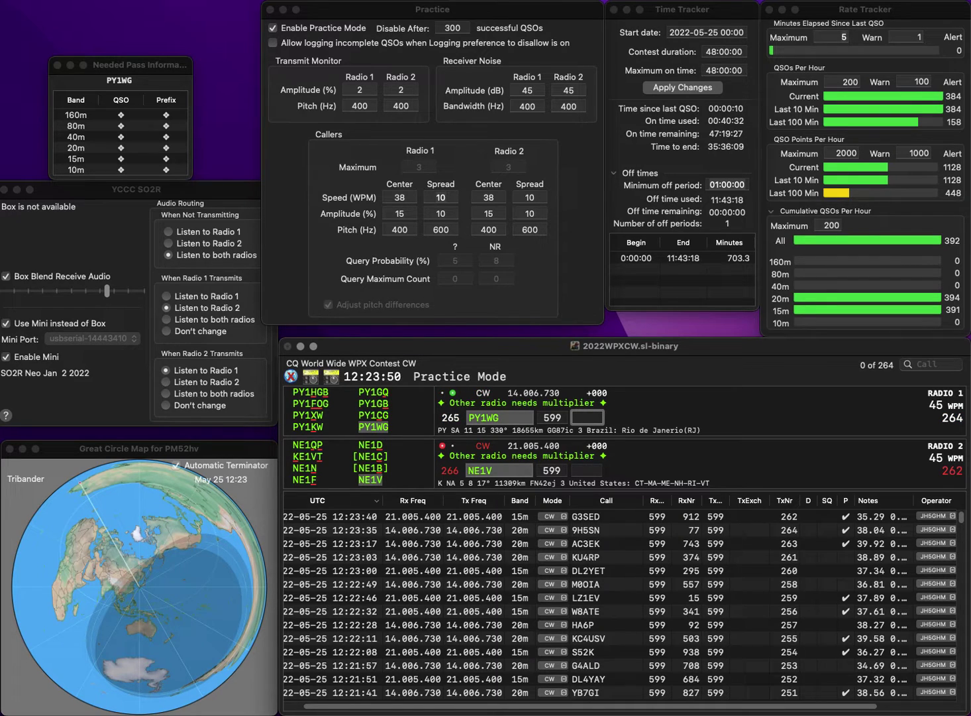
{"action": "type", "text": "70"}
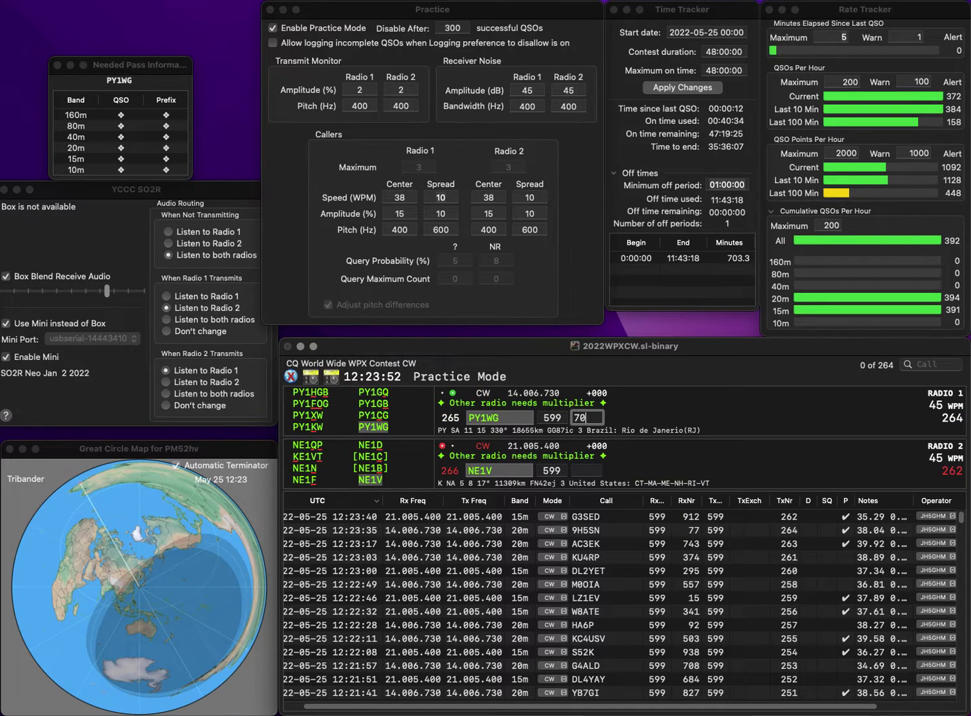
{"action": "type", "text": "5"}
{"action": "key", "text": "Return"}
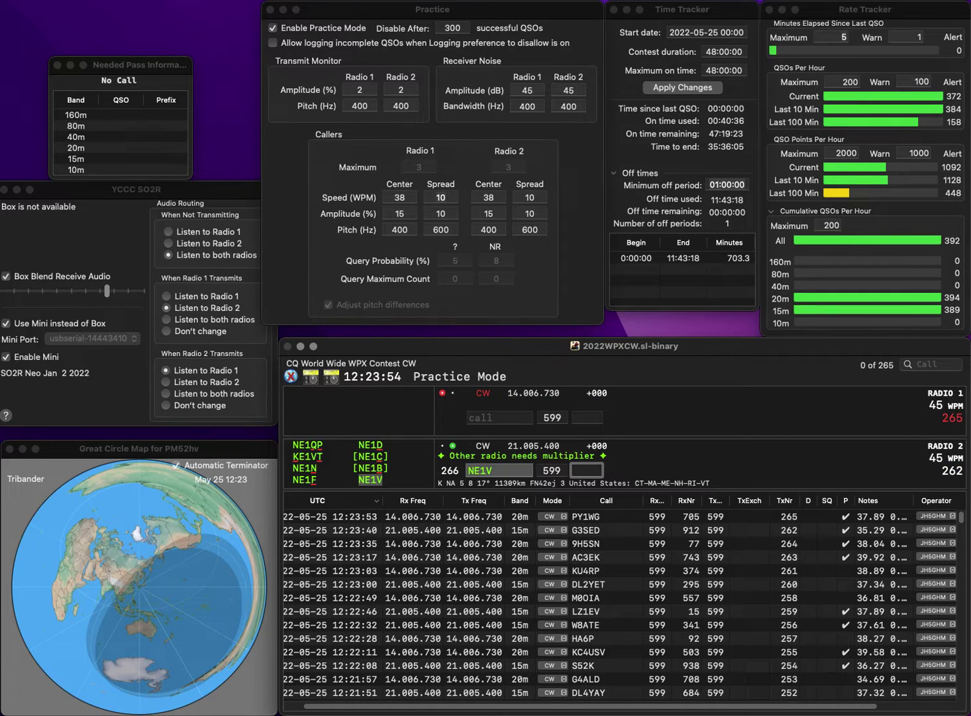
{"action": "type", "text": "135"}
{"action": "key", "text": "Return"}
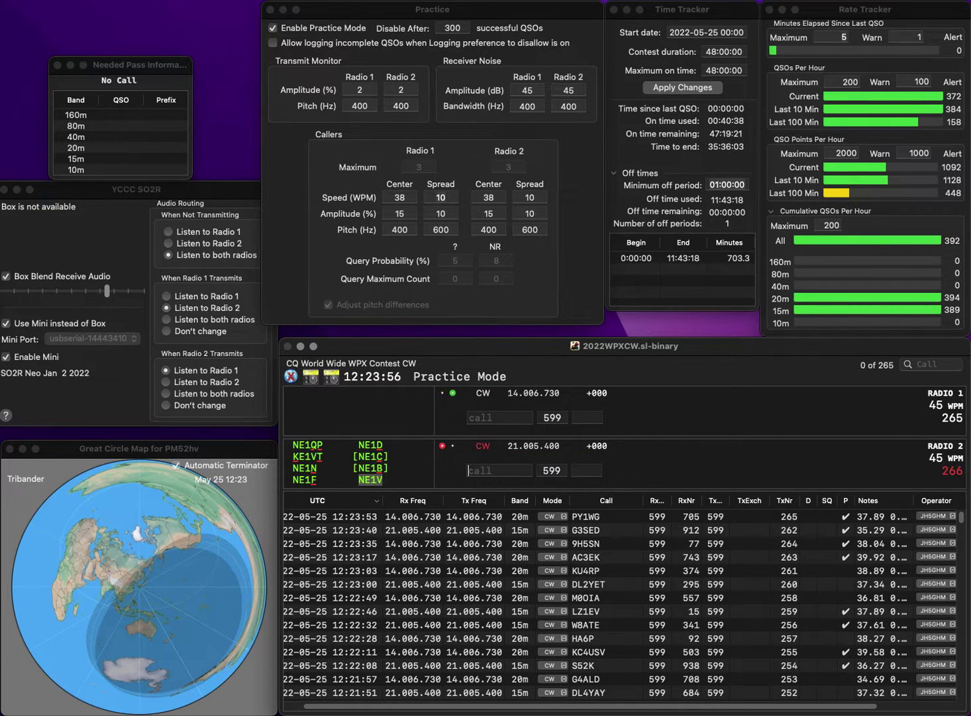
{"action": "type", "text": "PY7ZBK"}
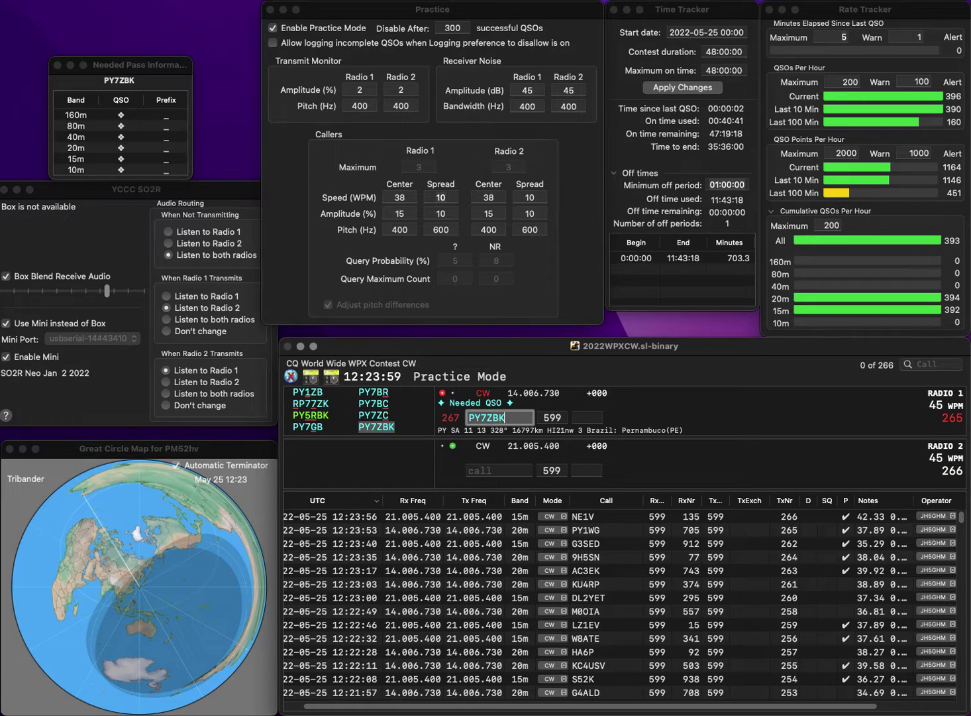
{"action": "key", "text": "Return"}
{"action": "type", "text": "VA2"}
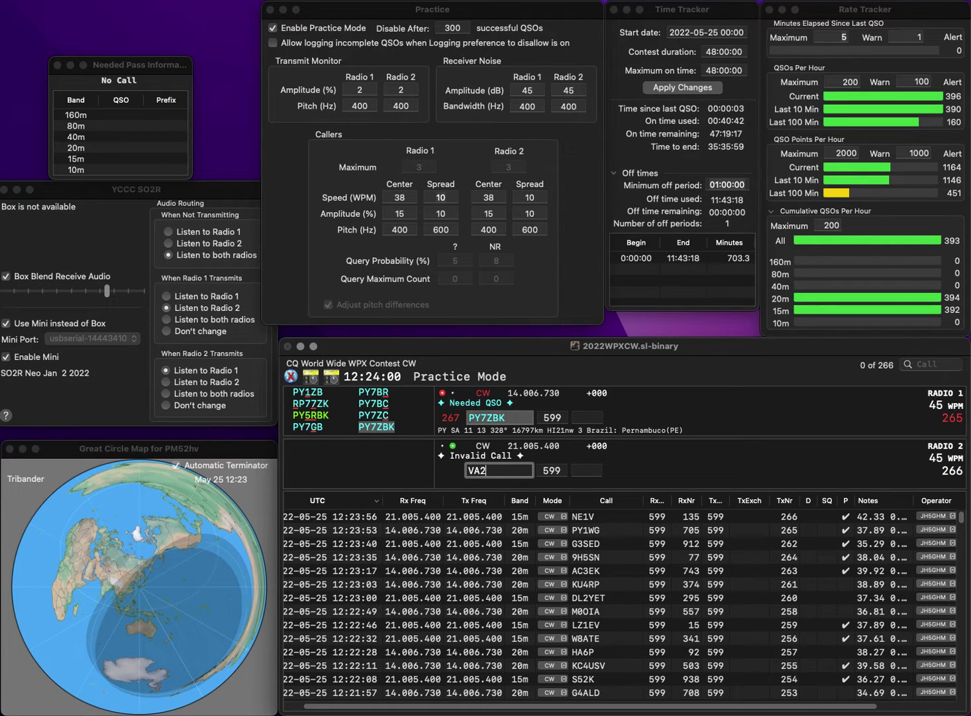
{"action": "type", "text": "YLB"}
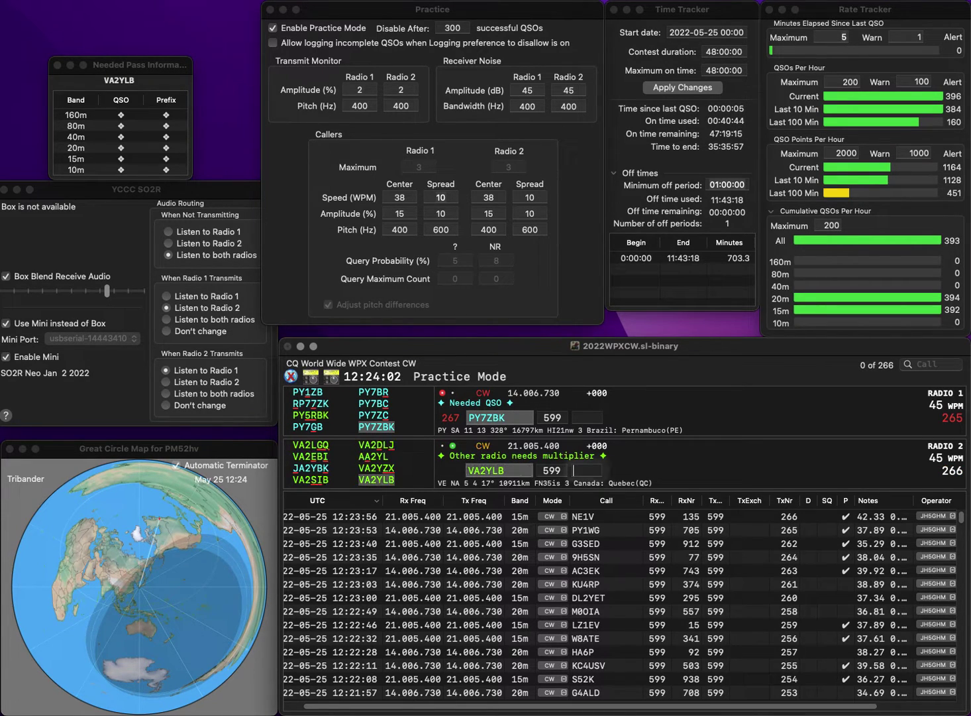
{"action": "key", "text": "backslash"}
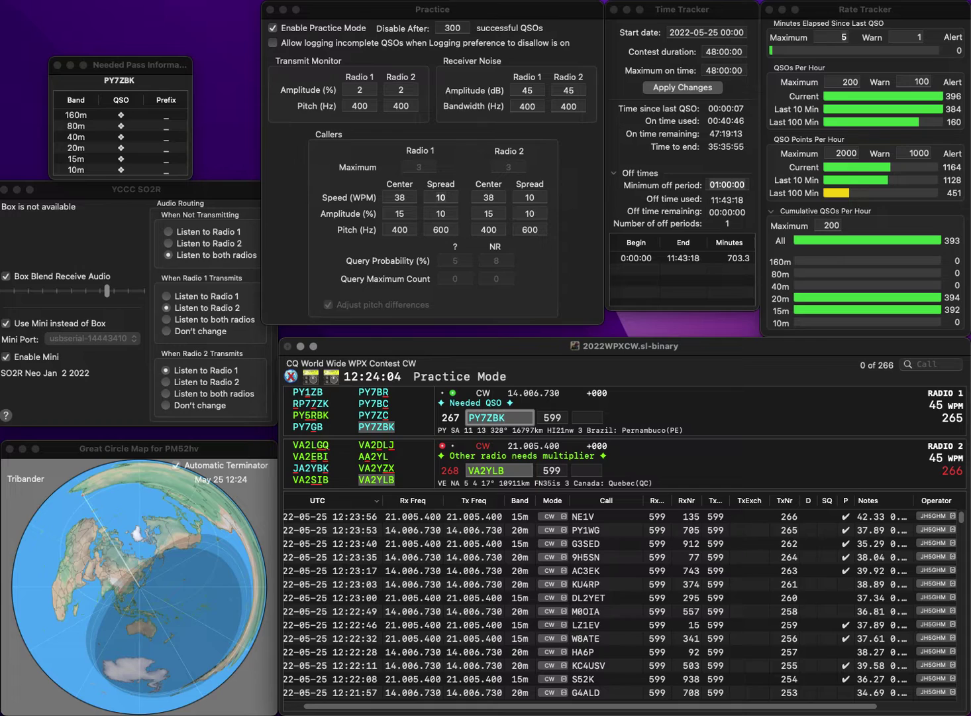
{"action": "key", "text": "space"}
{"action": "type", "text": "780"}
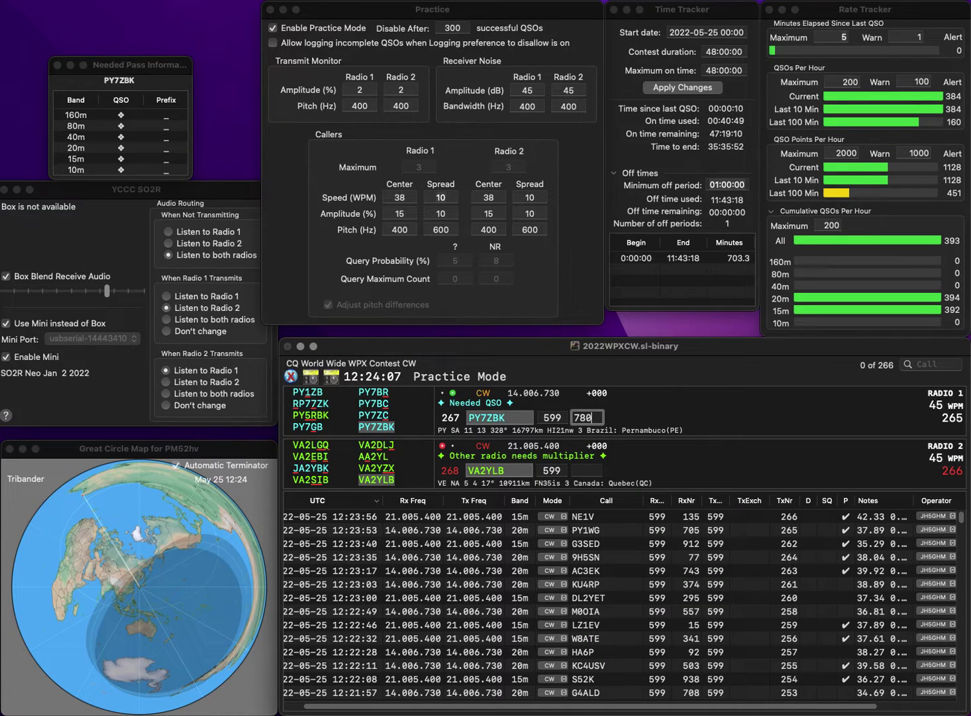
{"action": "key", "text": "Return"}
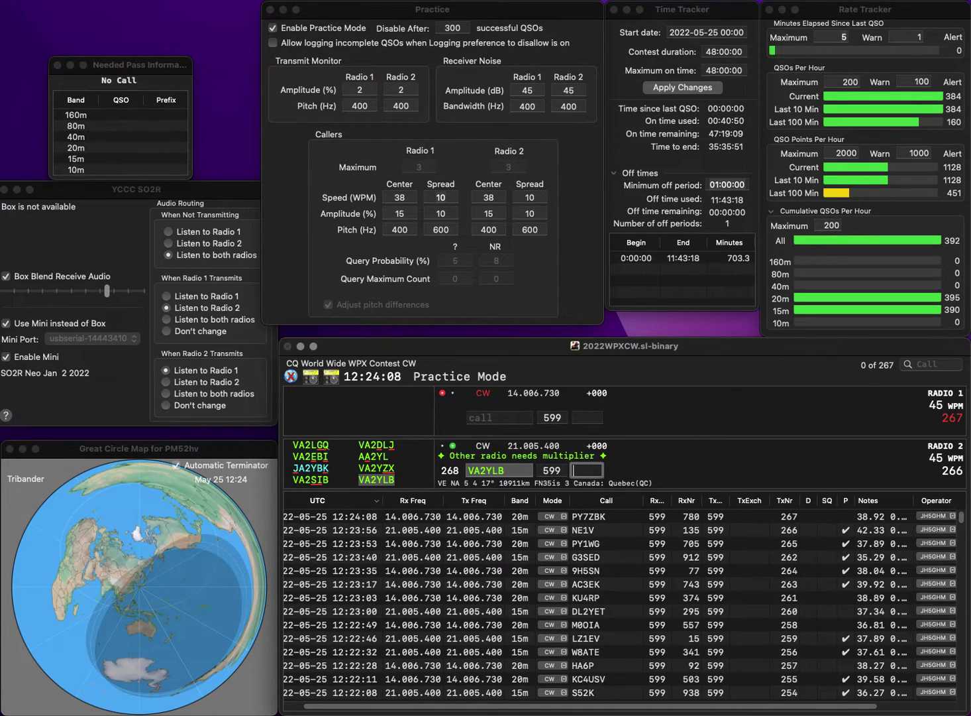
{"action": "type", "text": "9"}
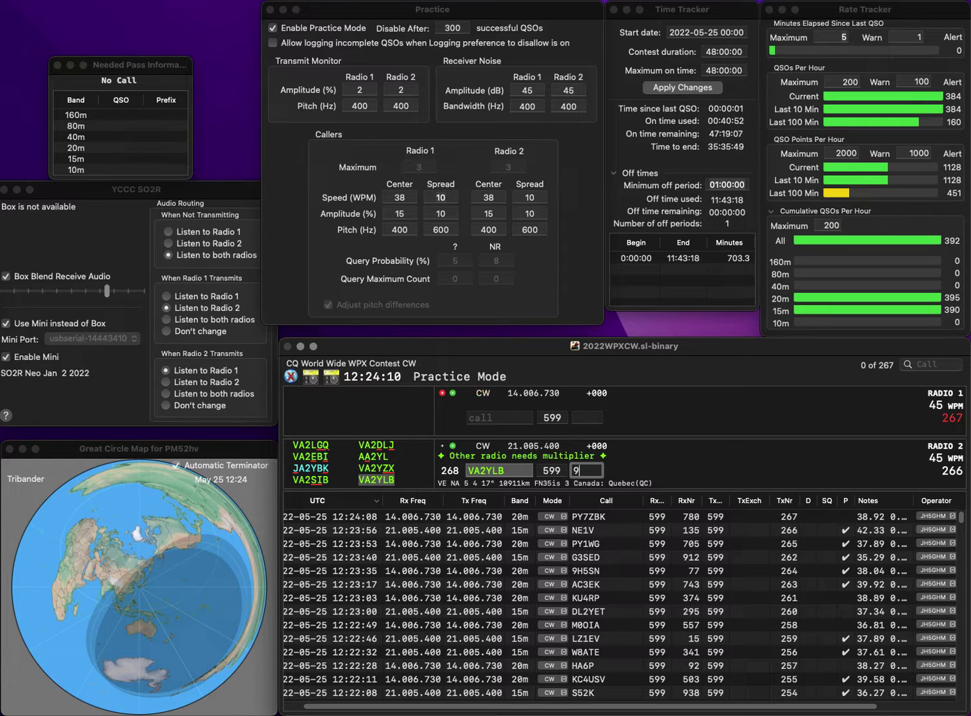
{"action": "type", "text": "19"}
{"action": "key", "text": "Return"}
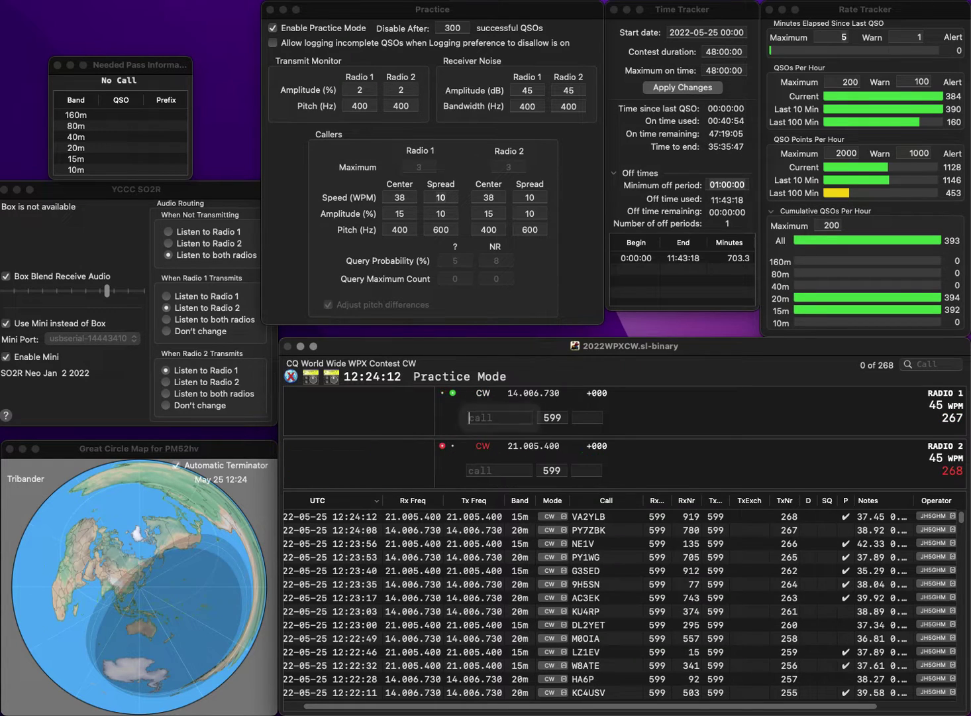
{"action": "type", "text": "1G"}
{"action": "type", "text": "W"}
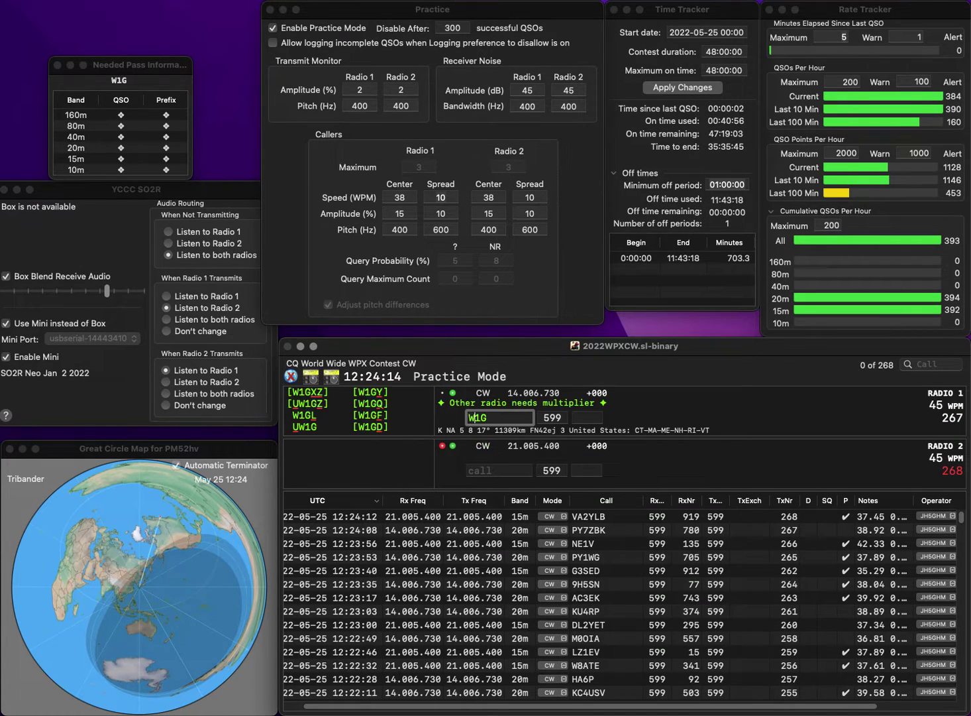
{"action": "key", "text": "super+a"}
{"action": "key", "text": "BackSpace"}
{"action": "type", "text": "M1"}
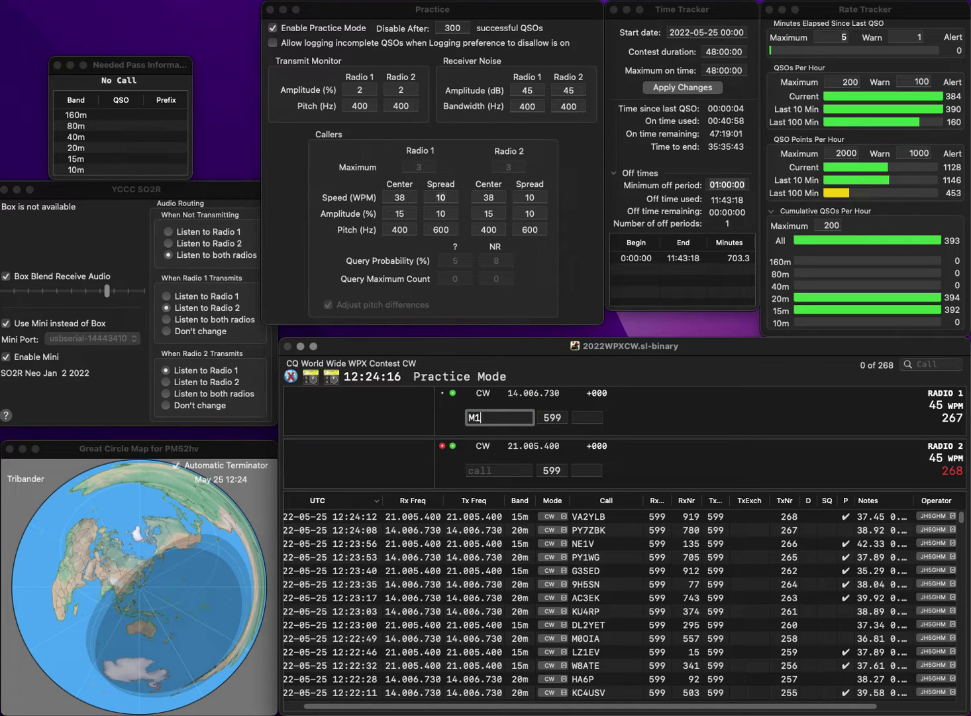
{"action": "key", "text": "Left"}
{"action": "key", "text": "BackSpace"}
{"action": "type", "text": "G"}
{"action": "key", "text": "Right"}
{"action": "type", "text": "M"}
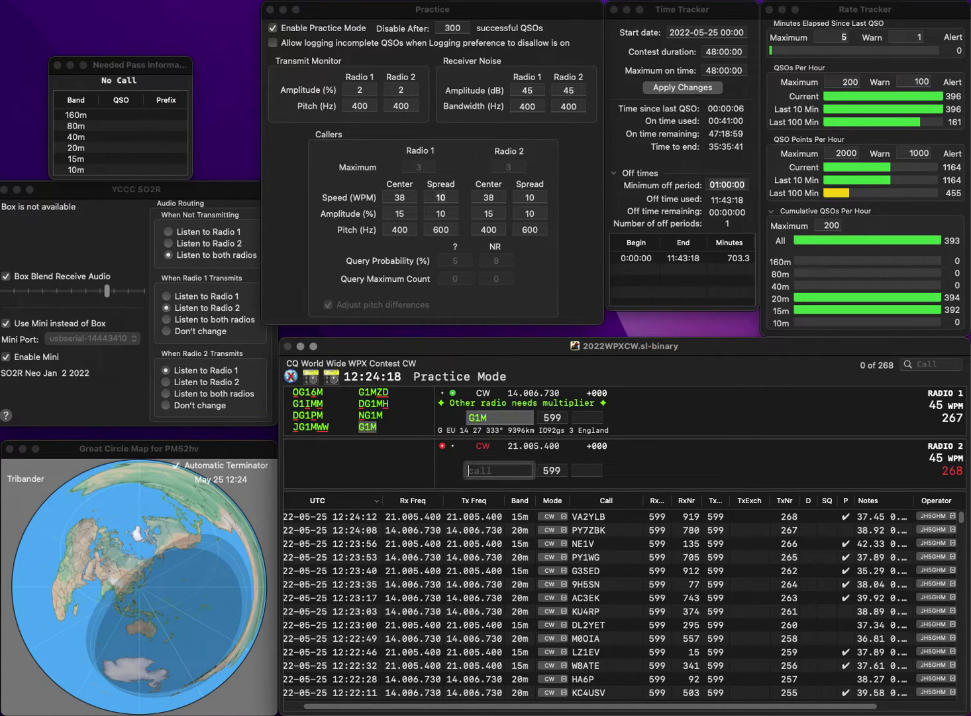
{"action": "left_click", "coordinate": [469, 469]}
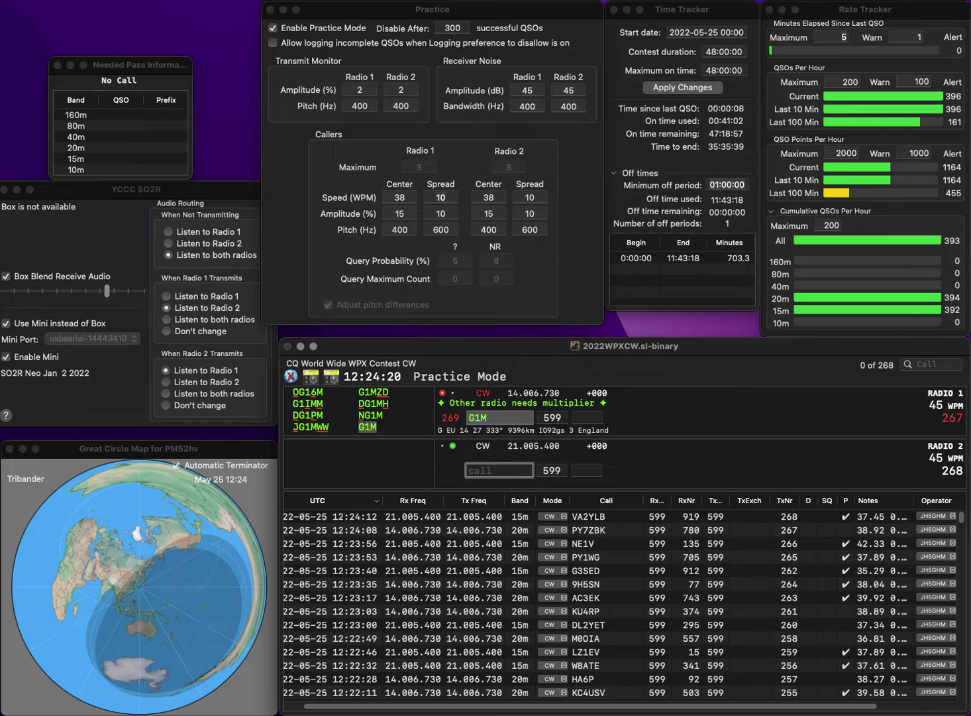
{"action": "type", "text": "2MME"}
{"action": "left_click", "coordinate": [469, 470]}
{"action": "type", "text": "G"}
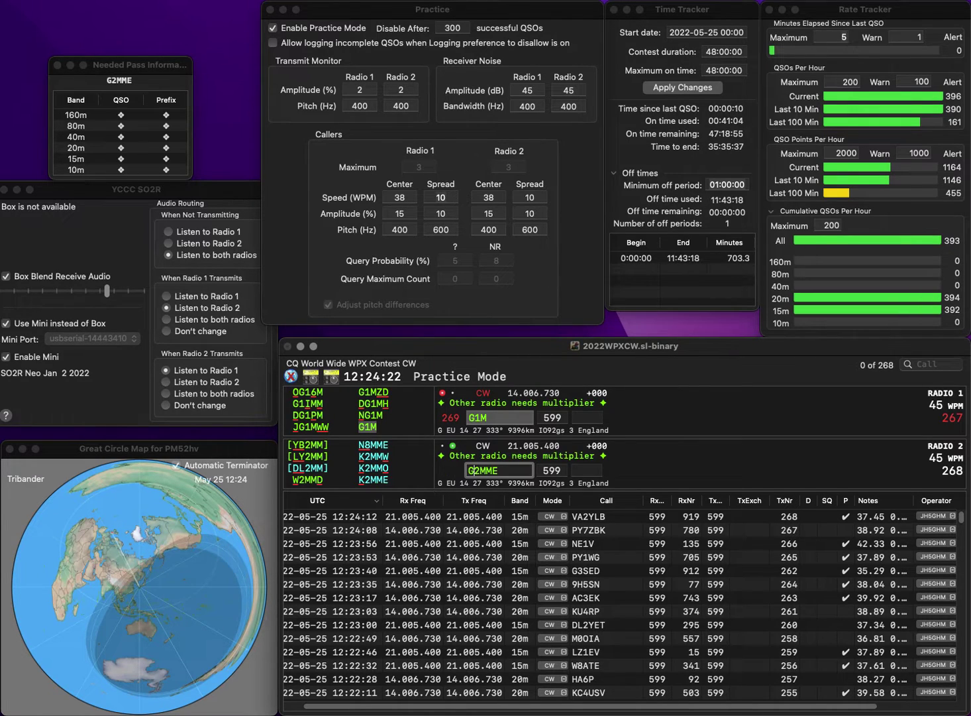
{"action": "key", "text": "BackSpace"}
{"action": "key", "text": "Return"}
{"action": "key", "text": "grave"}
{"action": "key", "text": "space"}
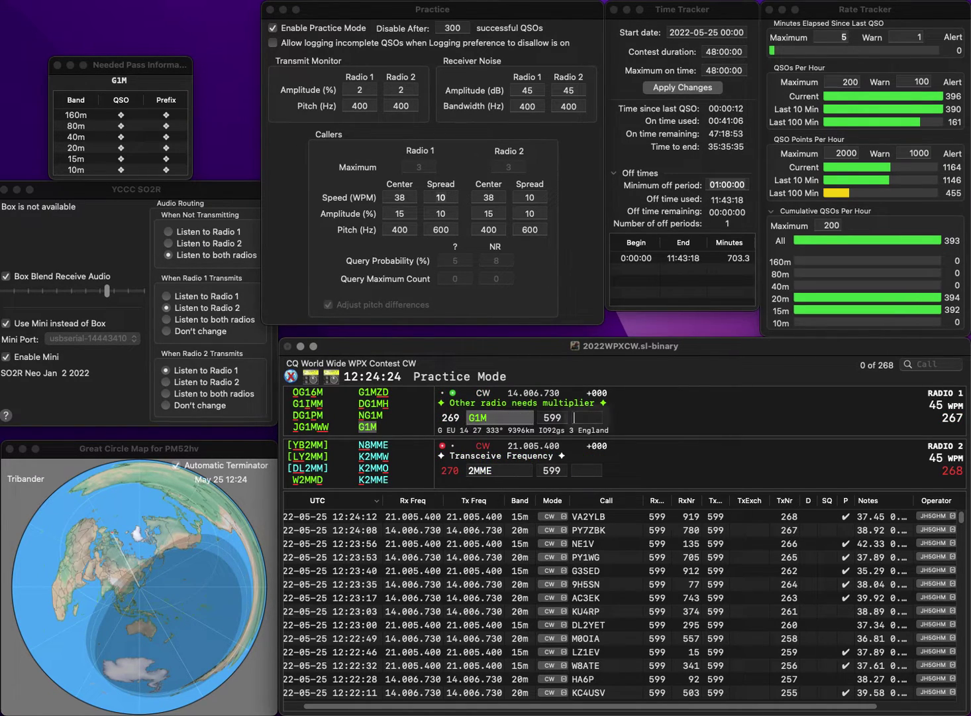
{"action": "type", "text": "653"}
{"action": "key", "text": "Return"}
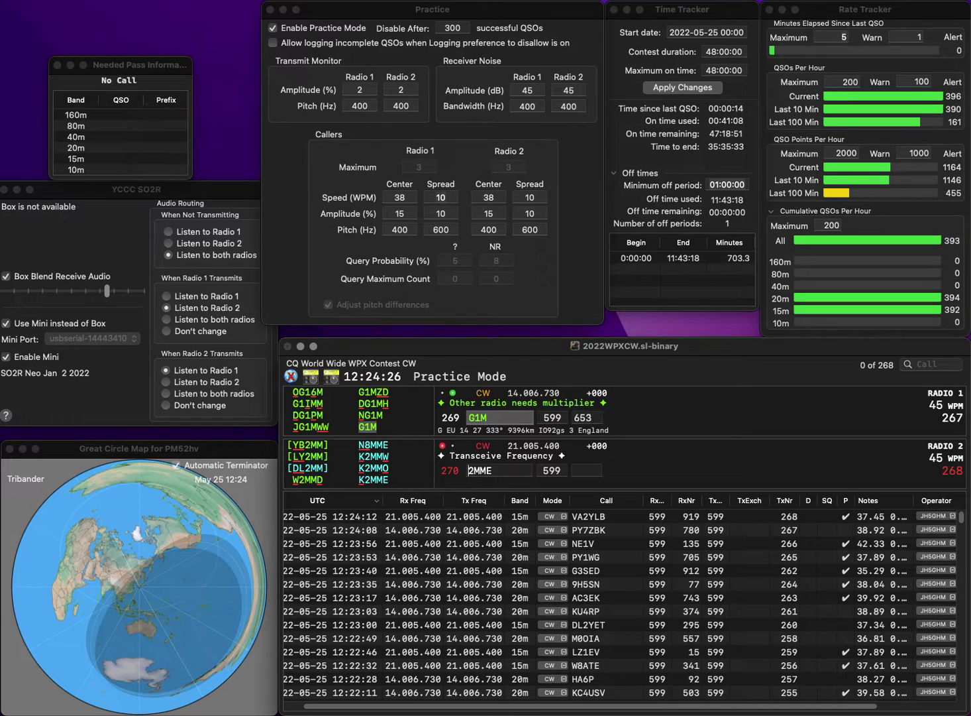
{"action": "type", "text": "K"}
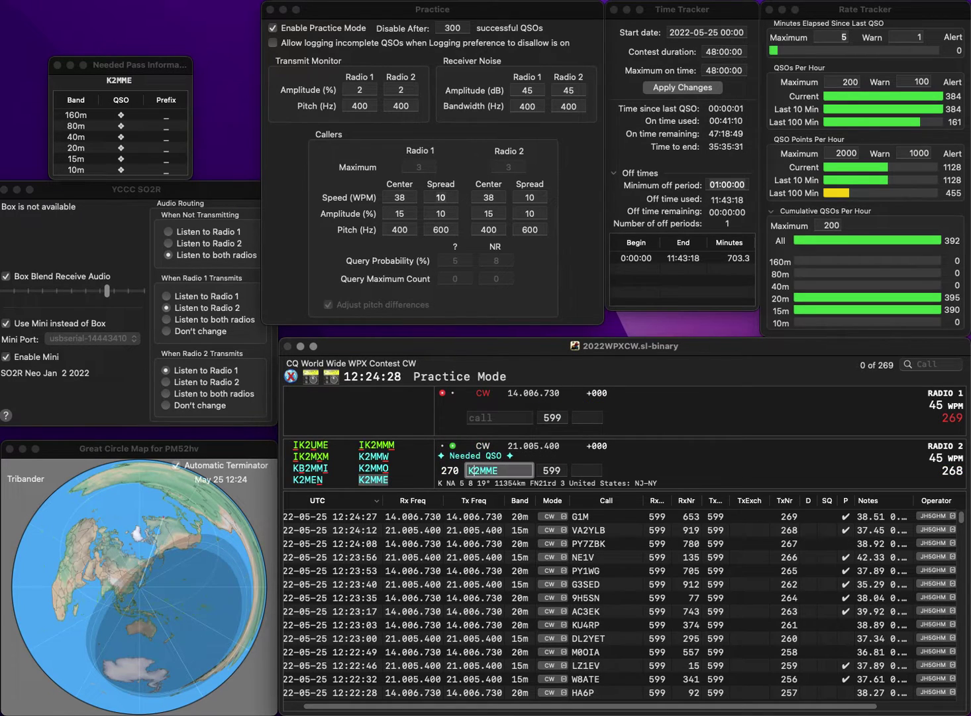
{"action": "key", "text": "Return"}
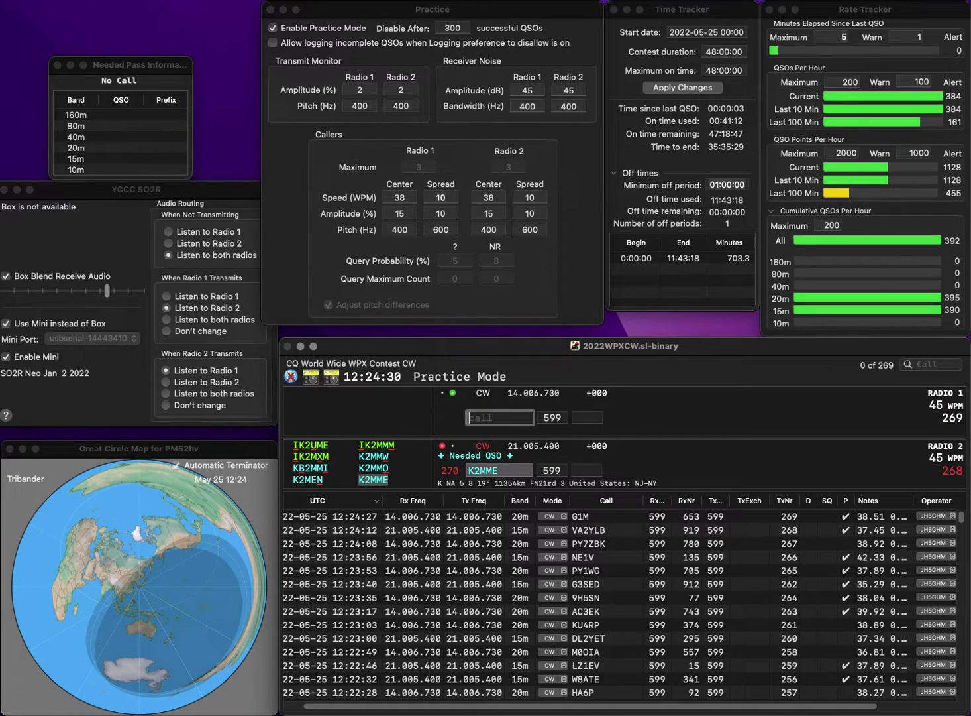
- Call JH3UDD, then log K2MME with 898 and JH3UDD with 306
{"action": "type", "text": "JH3U"}
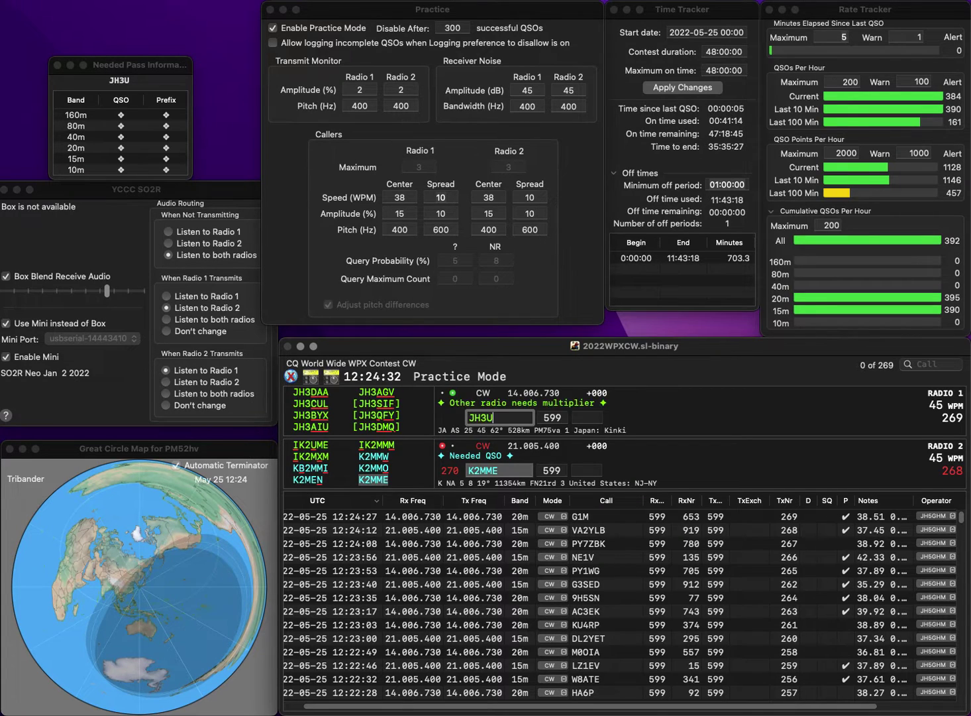
{"action": "type", "text": "DD"}
{"action": "key", "text": "Return"}
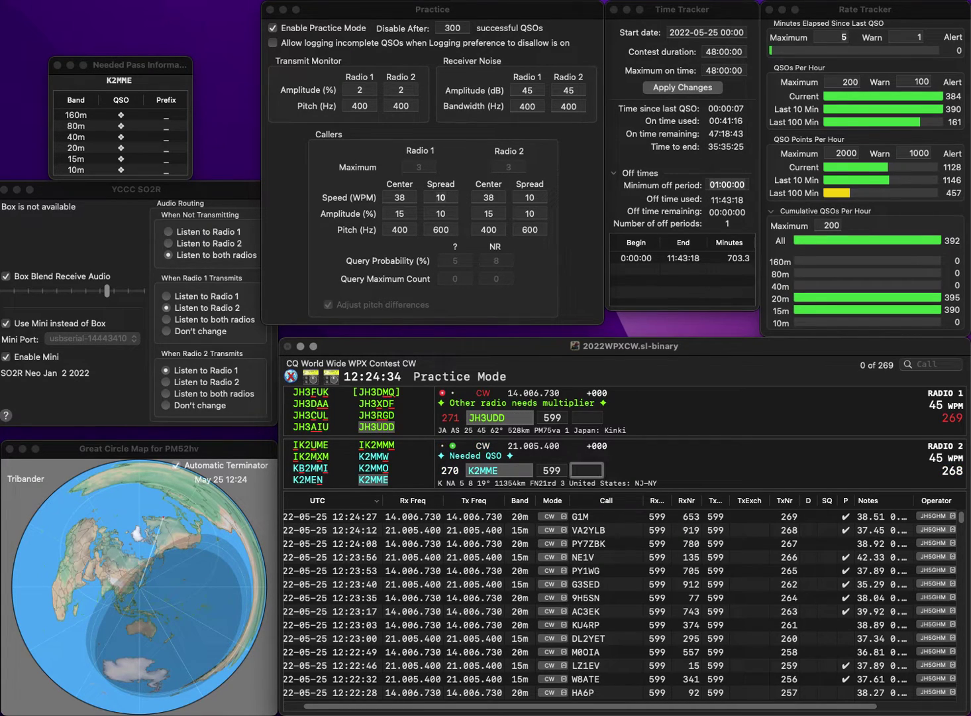
{"action": "type", "text": "898"}
{"action": "key", "text": "Return"}
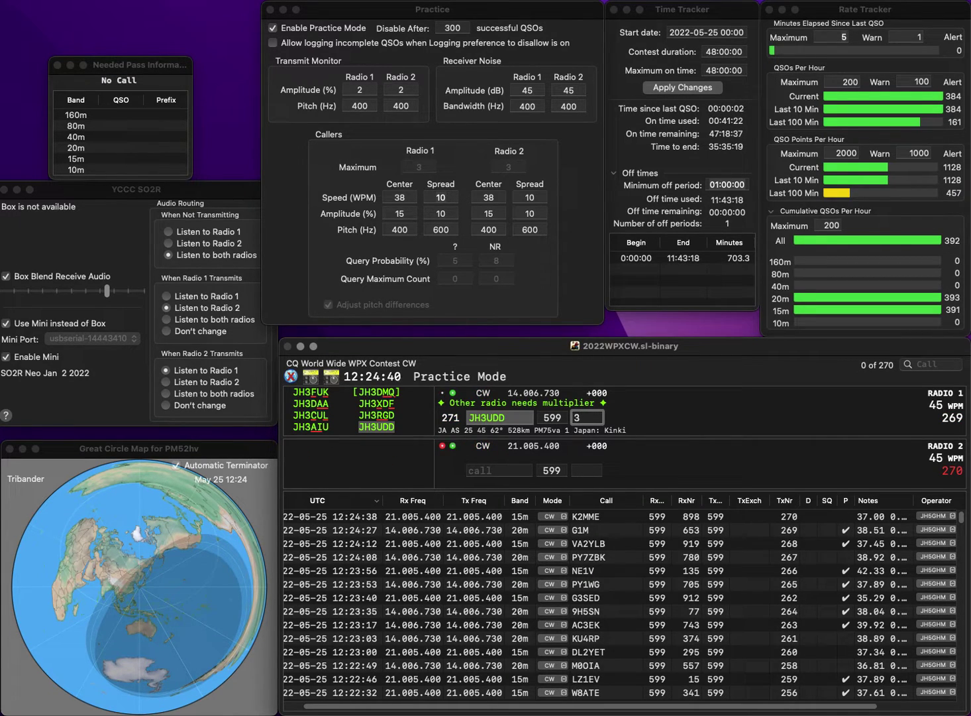
{"action": "type", "text": "306"}
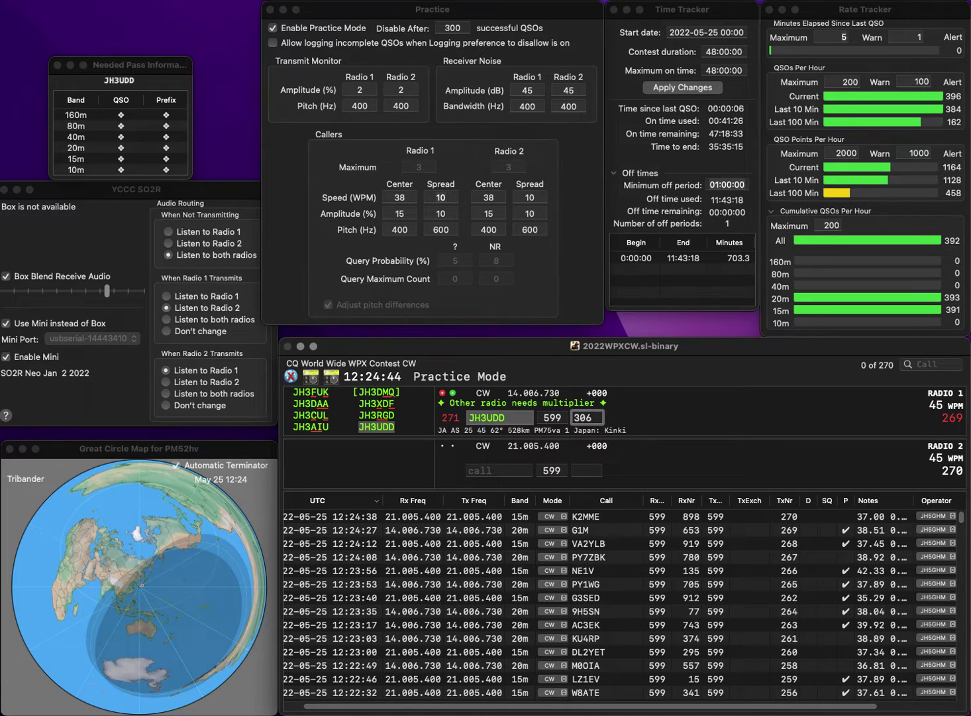
{"action": "key", "text": "Return"}
{"action": "type", "text": "D"}
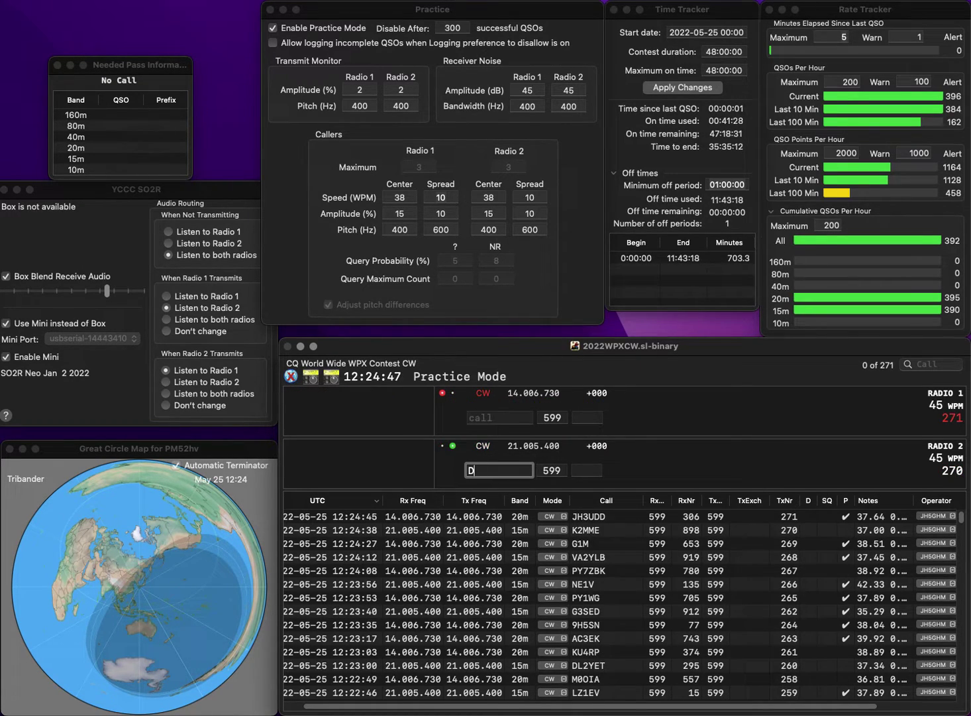
{"action": "type", "text": "J3ES"}
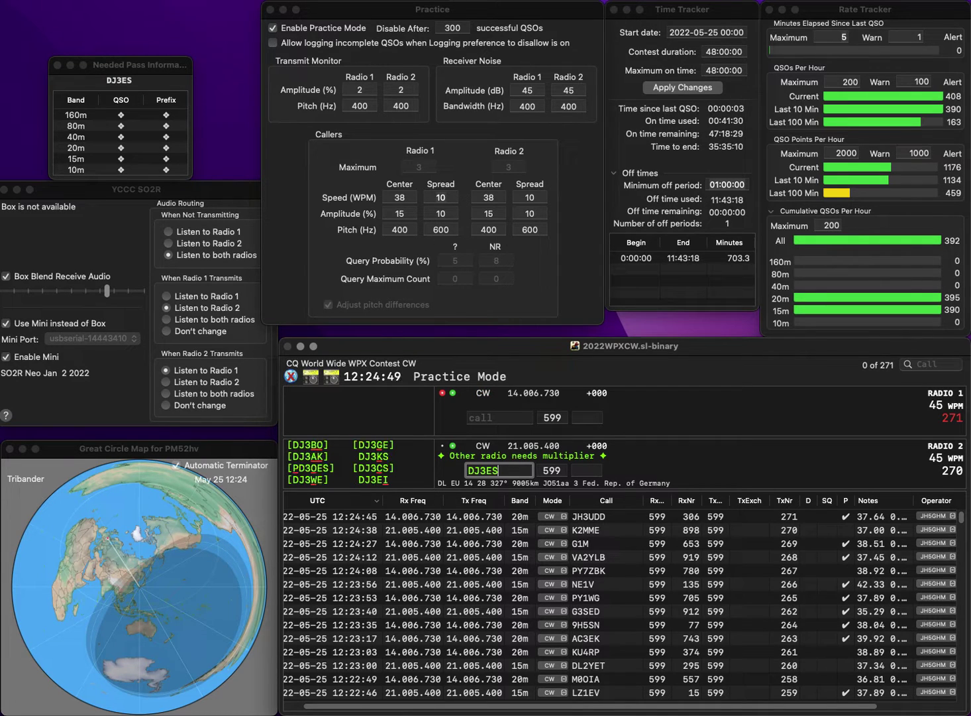
{"action": "key", "text": "BackSpace"}
{"action": "key", "text": "BackSpace"}
{"action": "type", "text": "EI"}
{"action": "key", "text": "Return"}
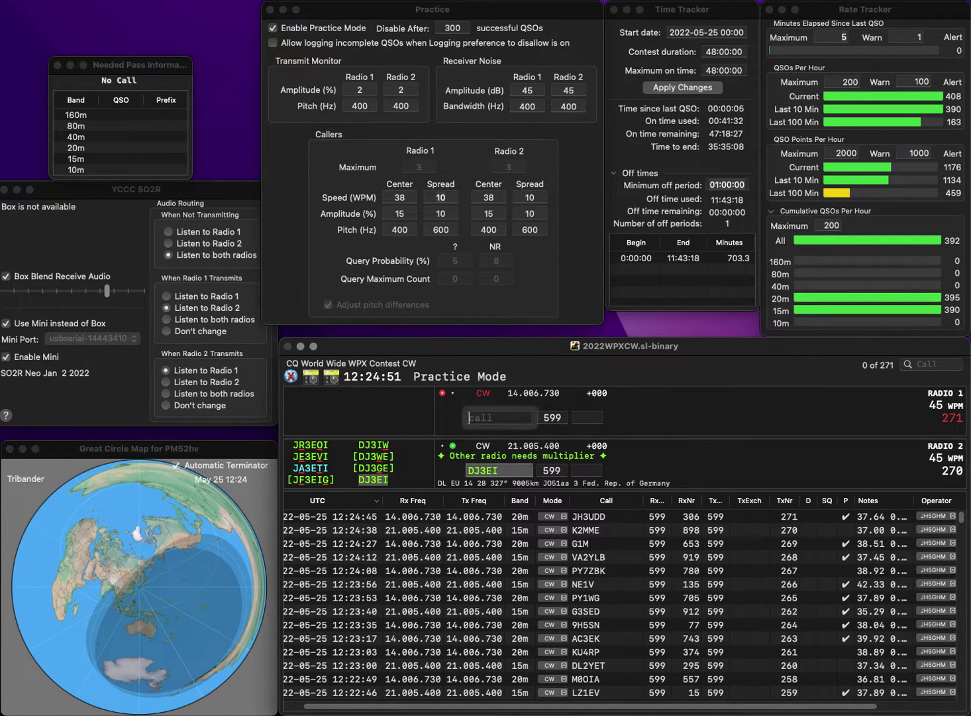
{"action": "type", "text": "VA3RMU"}
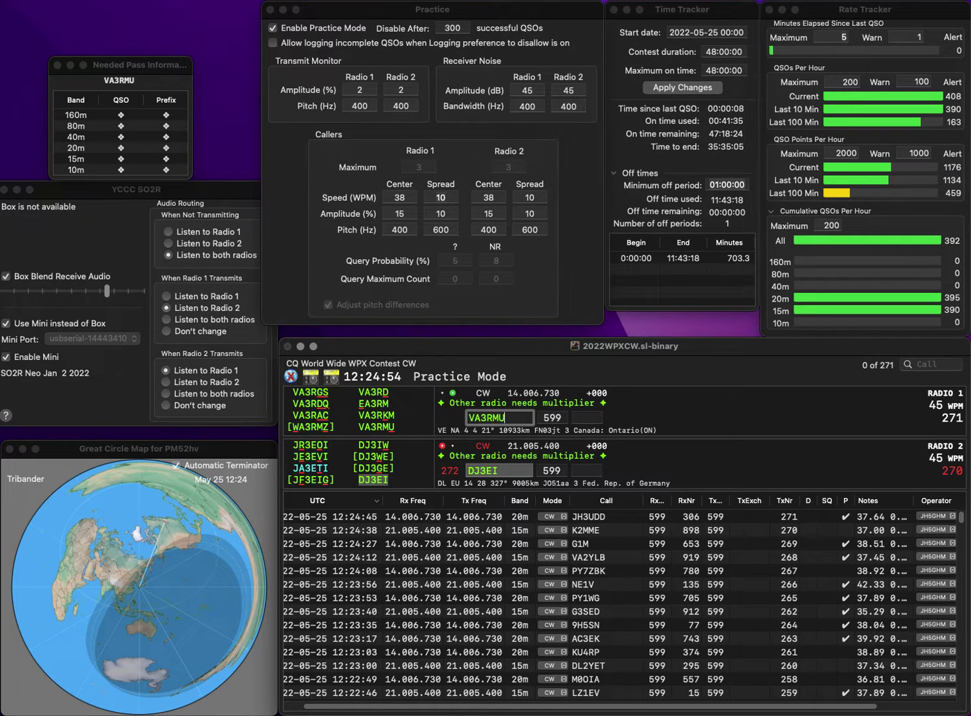
{"action": "key", "text": "Return"}
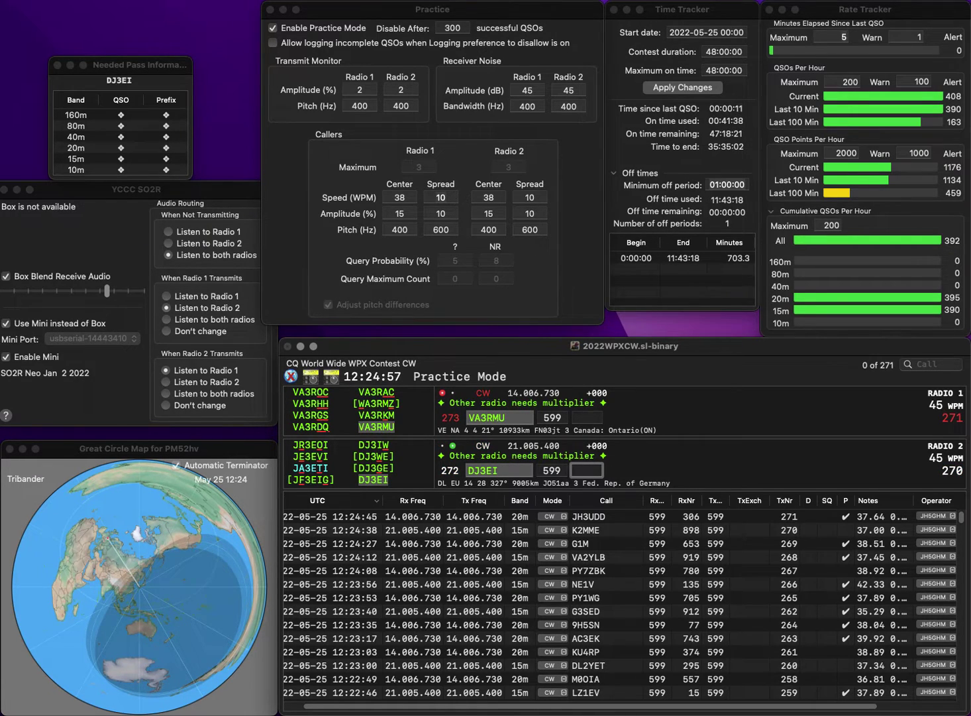
{"action": "type", "text": "8"}
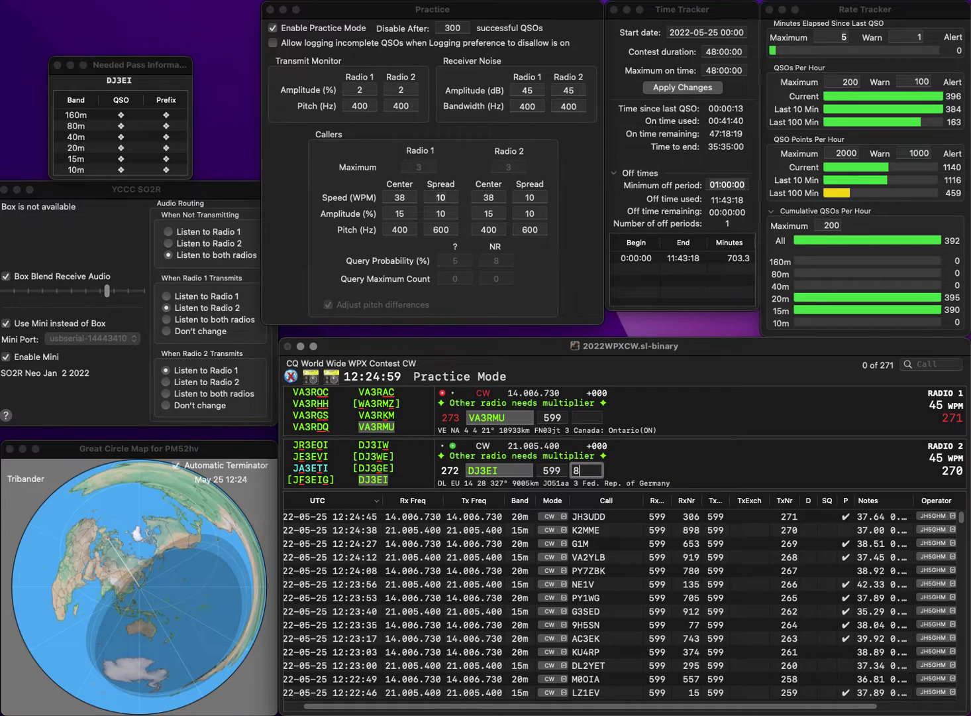
{"action": "type", "text": "3"}
{"action": "key", "text": "Return"}
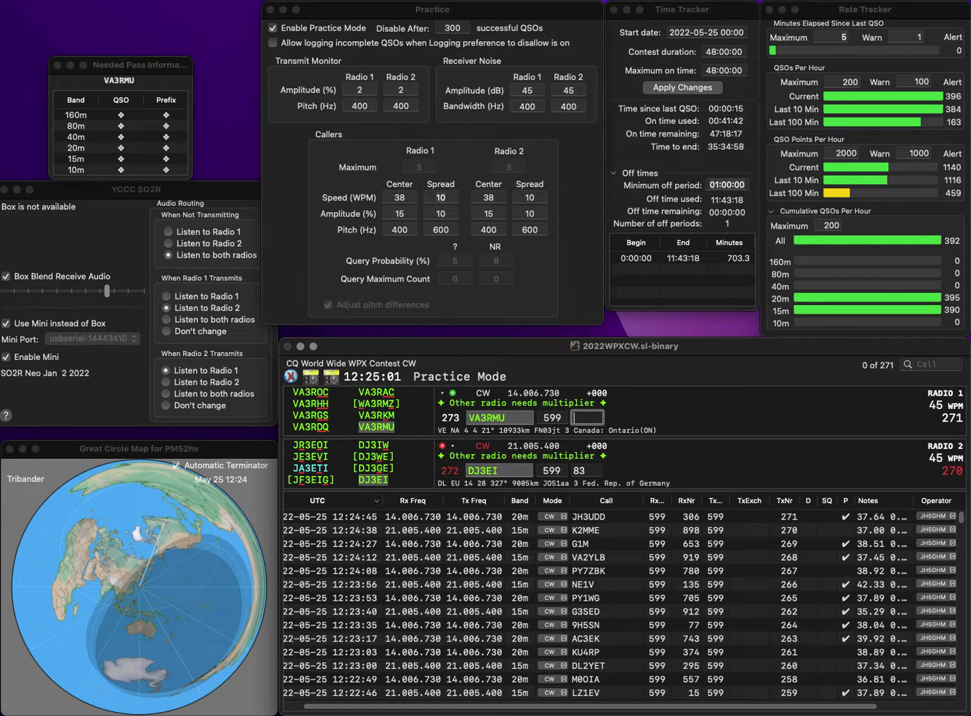
{"action": "type", "text": "752"}
{"action": "key", "text": "Return"}
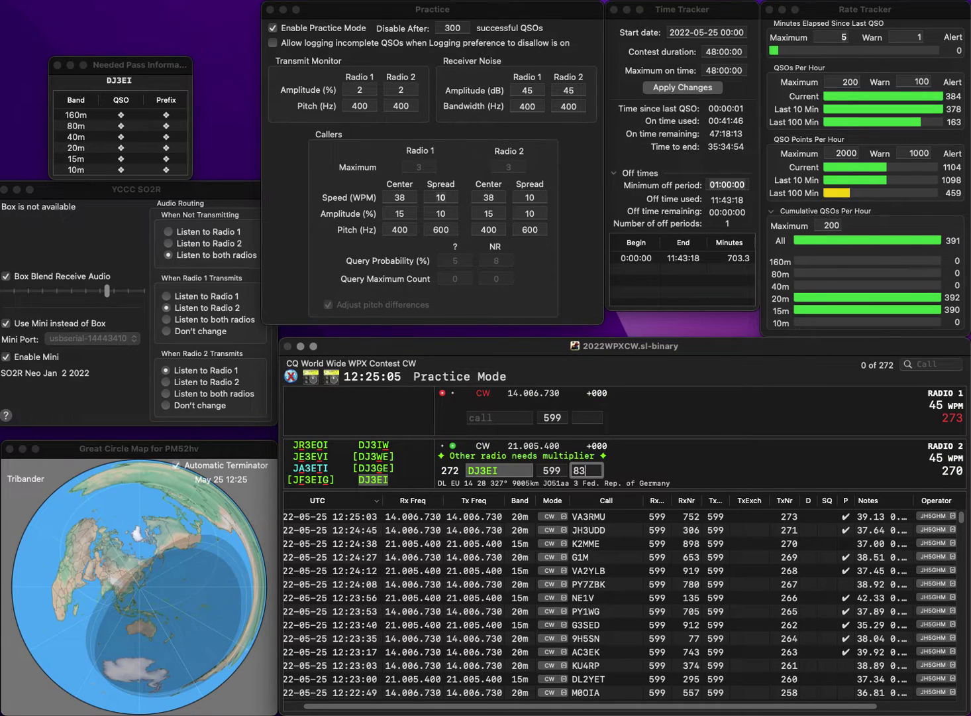
{"action": "key", "text": "BackSpace"}
{"action": "type", "text": "24"}
{"action": "key", "text": "Return"}
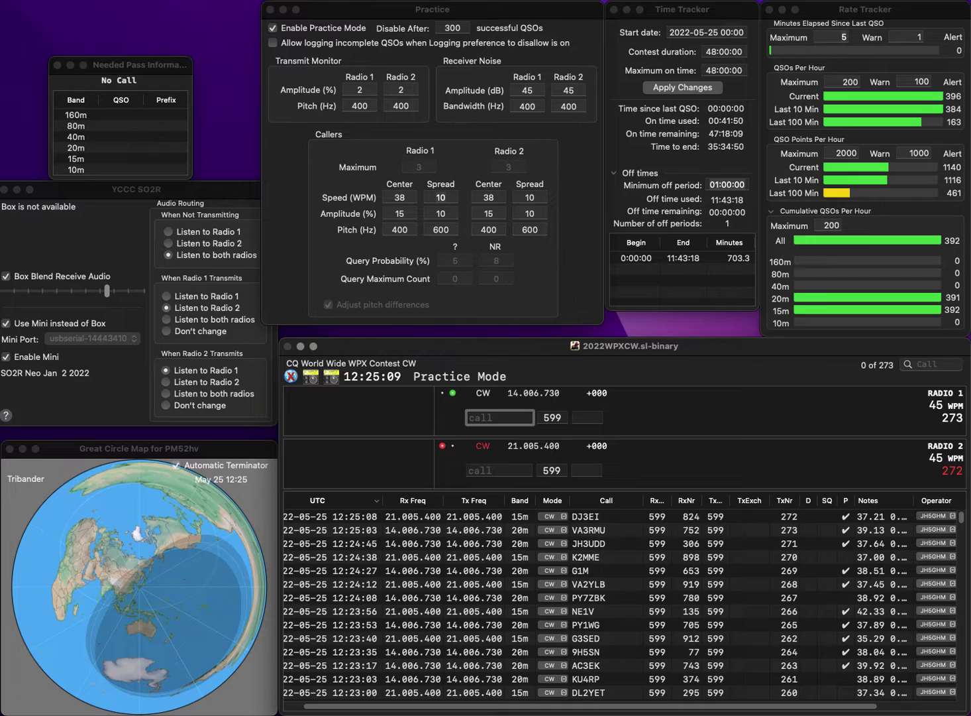
- Call IK1QFP on radio 1 and NL7D on radio 2, logging them with numbers 541 and 218
{"action": "type", "text": "1QFP"}
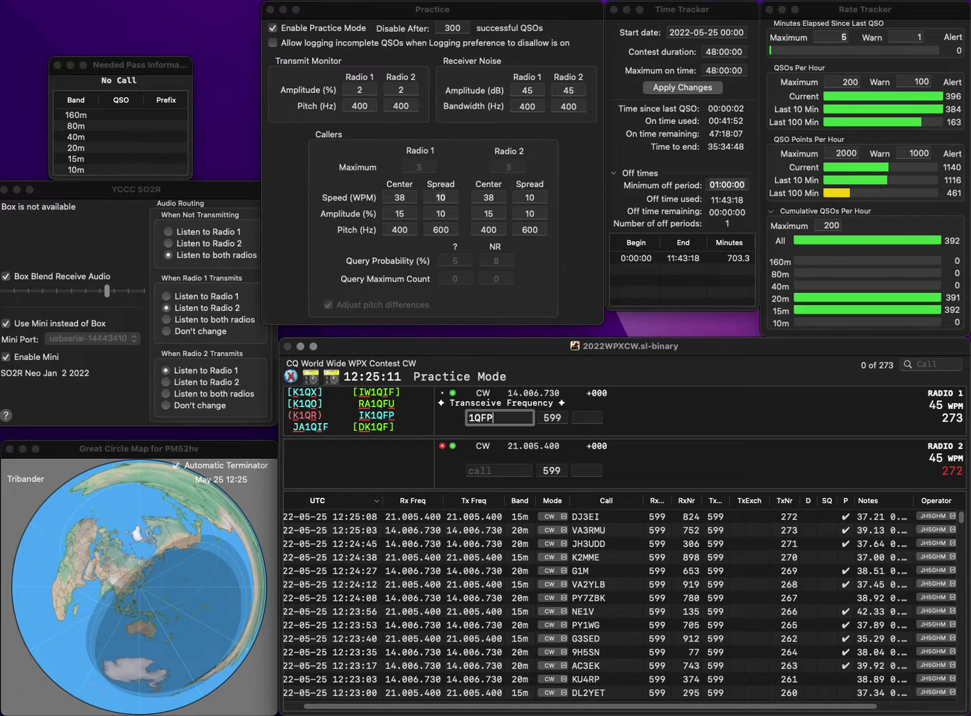
{"action": "key", "text": "ctrl+a"}
{"action": "type", "text": "IK"}
{"action": "key", "text": "Return"}
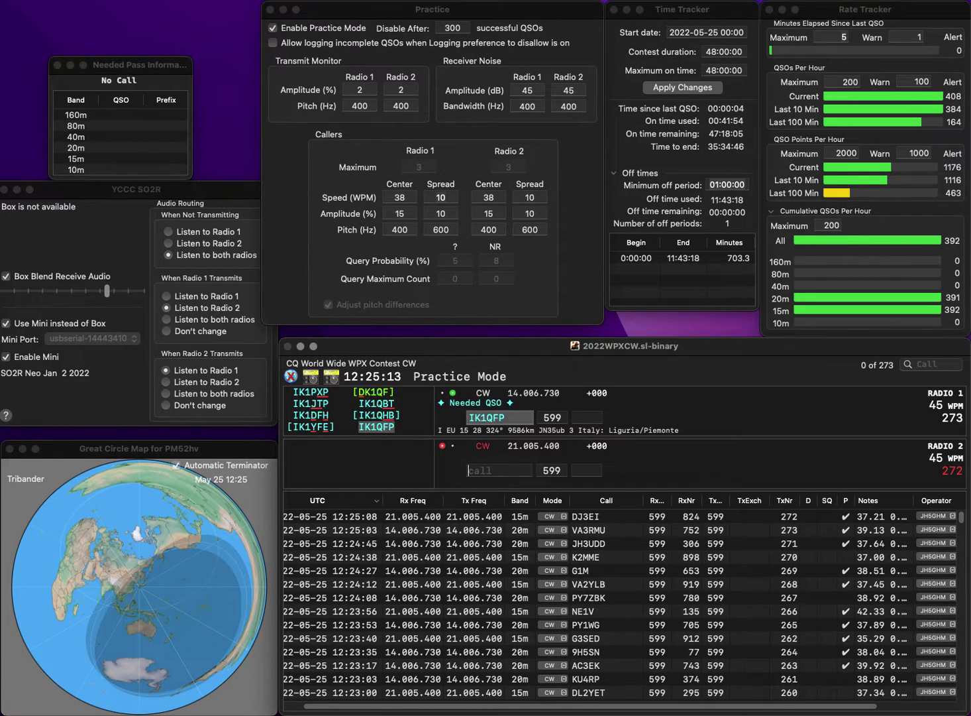
{"action": "type", "text": "N"}
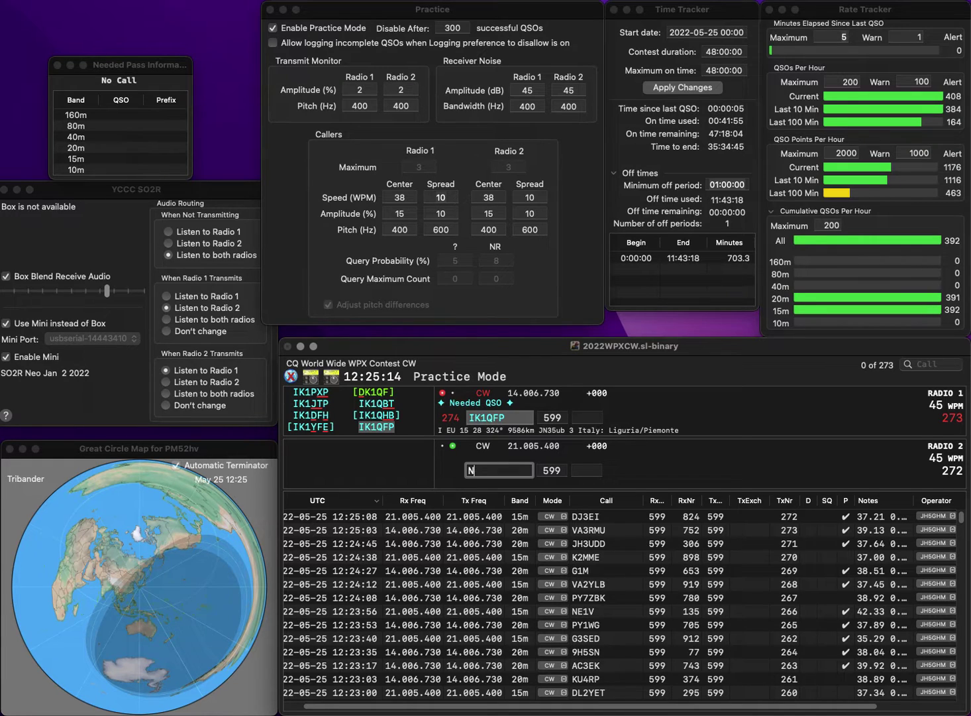
{"action": "type", "text": "L7D"}
{"action": "key", "text": "Return"}
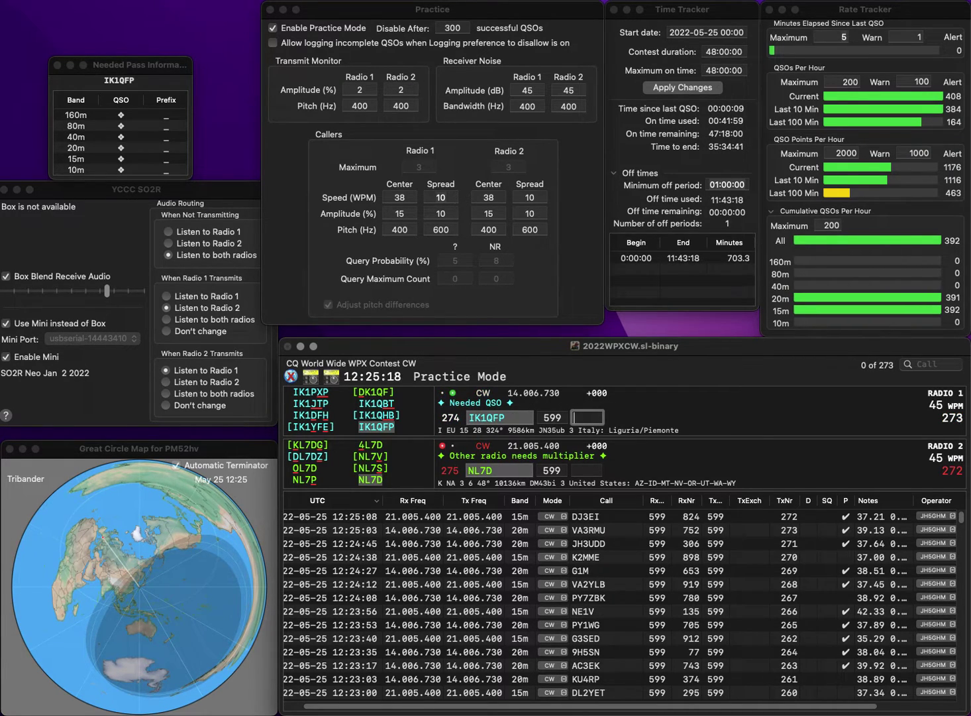
{"action": "type", "text": "541"}
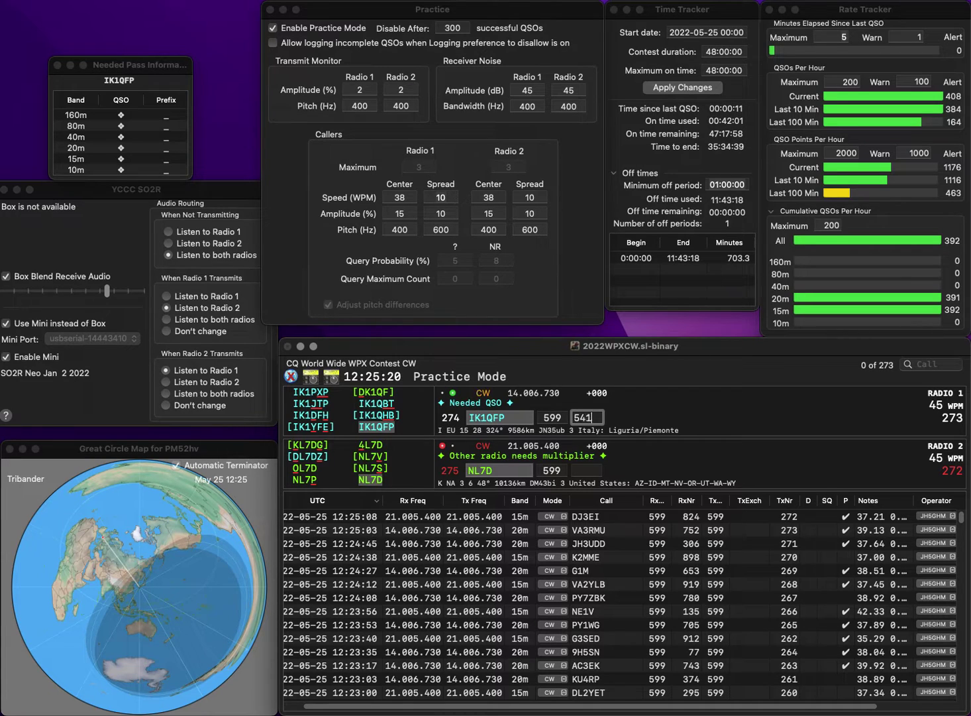
{"action": "key", "text": "Return"}
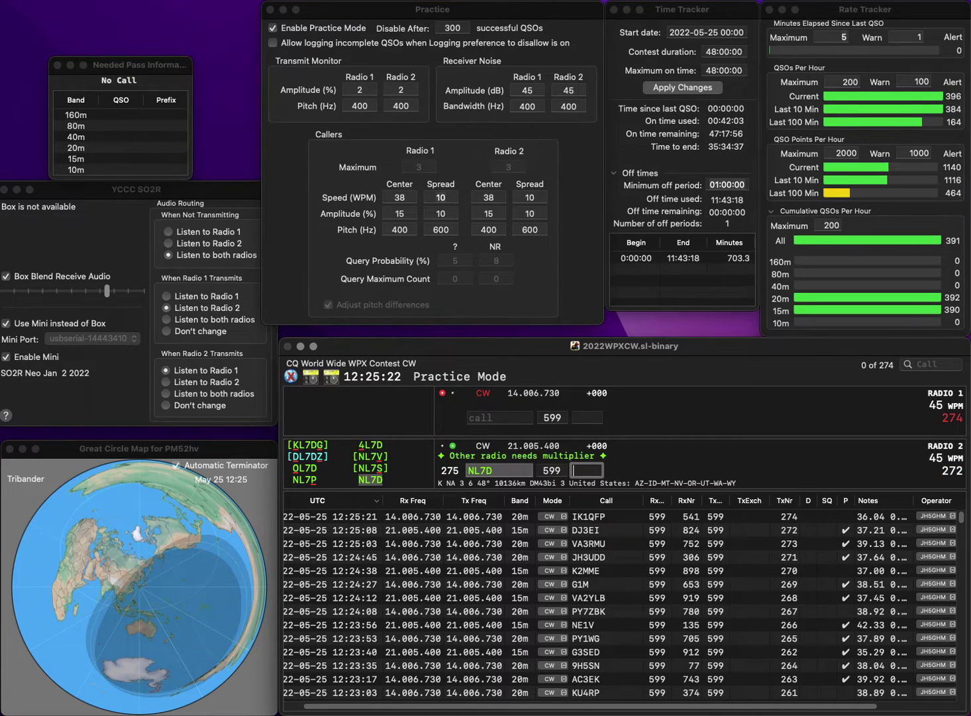
{"action": "type", "text": "218"}
{"action": "key", "text": "Return"}
- Start VAA on radio 1, correct OK1SWI to OK1IWI on 15m, and log TI4VAA with 183
{"action": "type", "text": "VAA"}
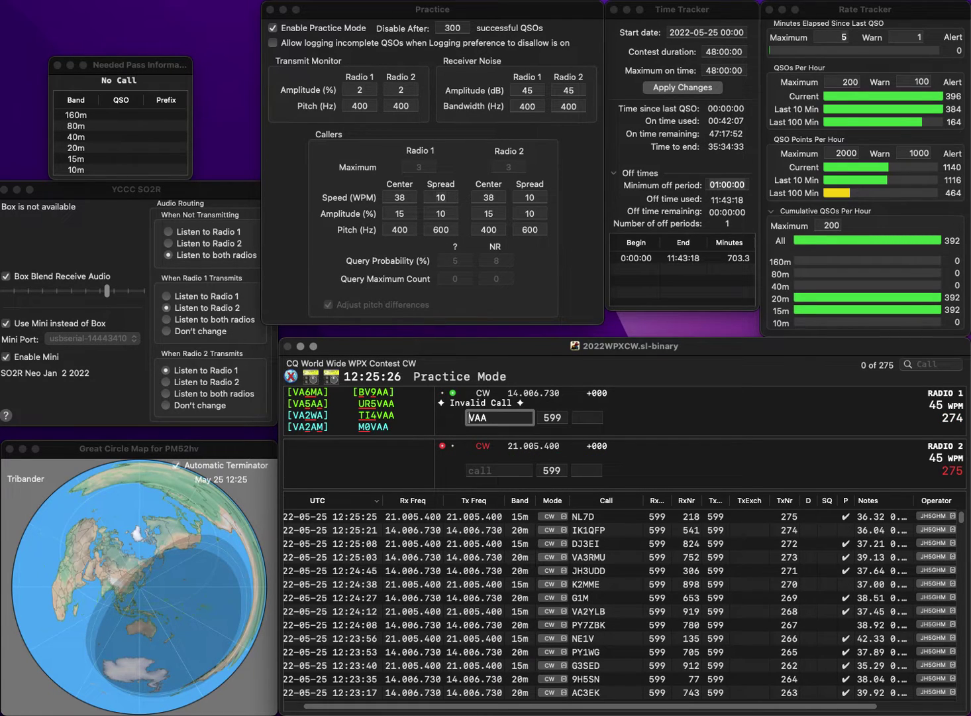
{"action": "key", "text": "Return"}
{"action": "type", "text": "O"}
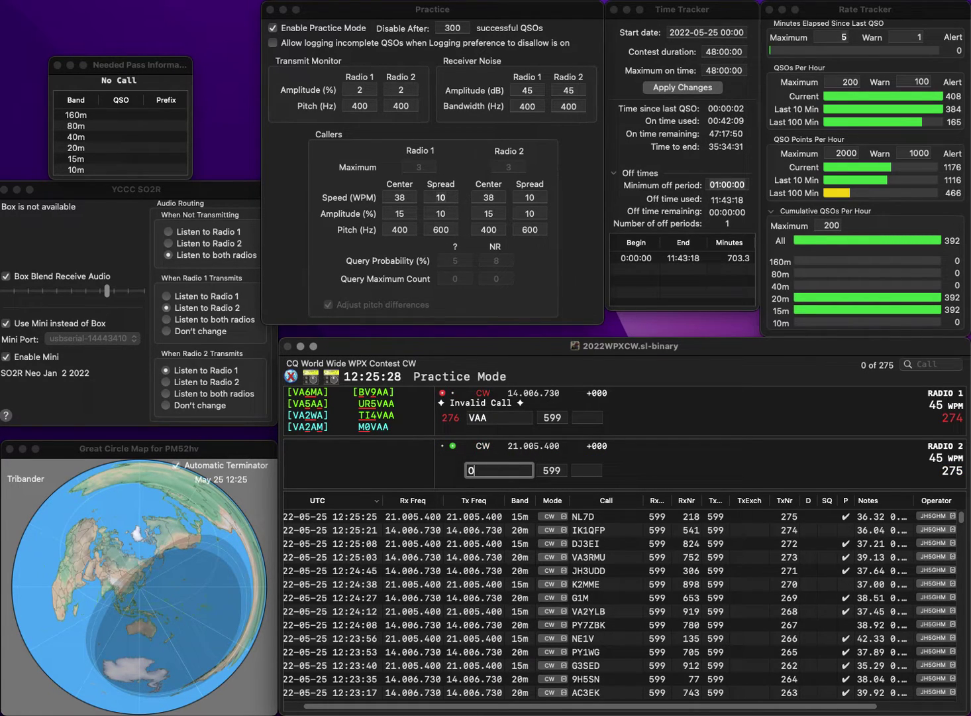
{"action": "type", "text": "K1SWI"}
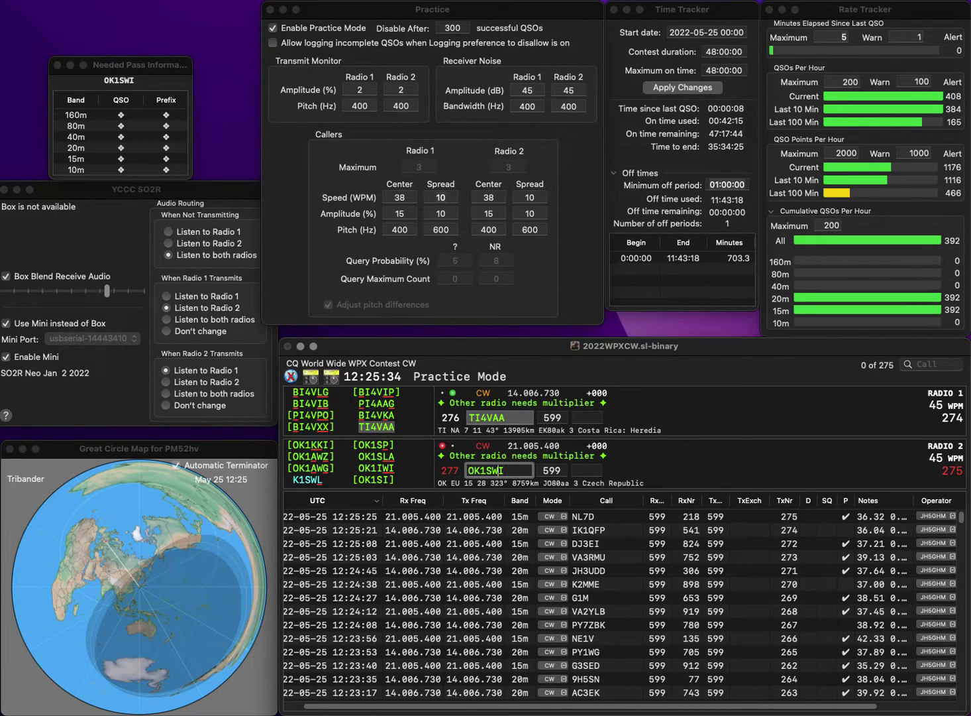
{"action": "key", "text": "Left"}
{"action": "key", "text": "BackSpace"}
{"action": "type", "text": "I"}
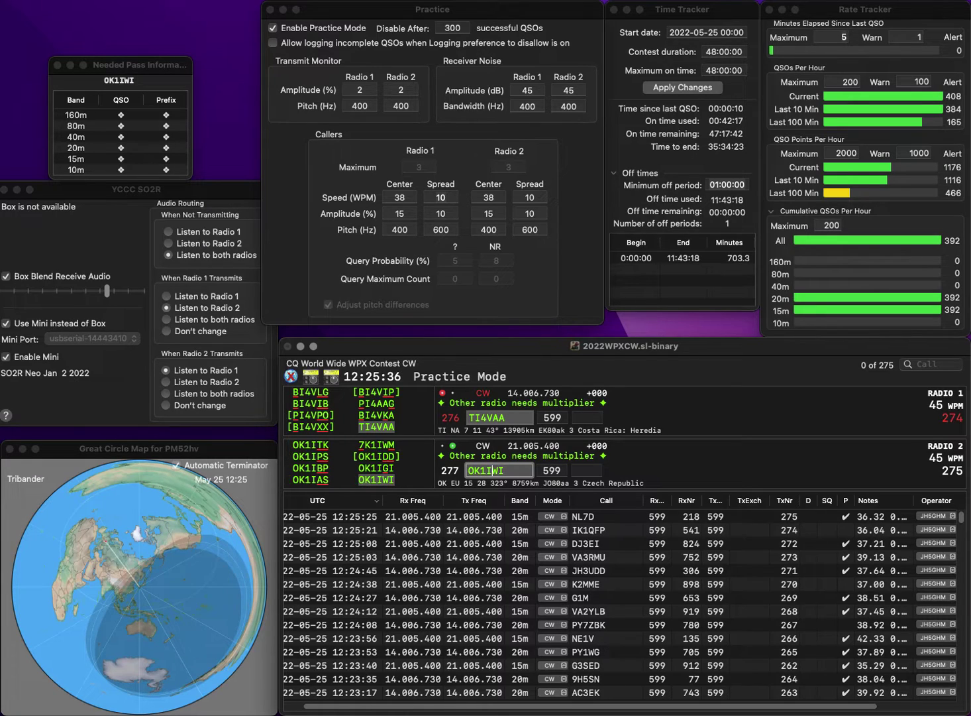
{"action": "key", "text": "Return"}
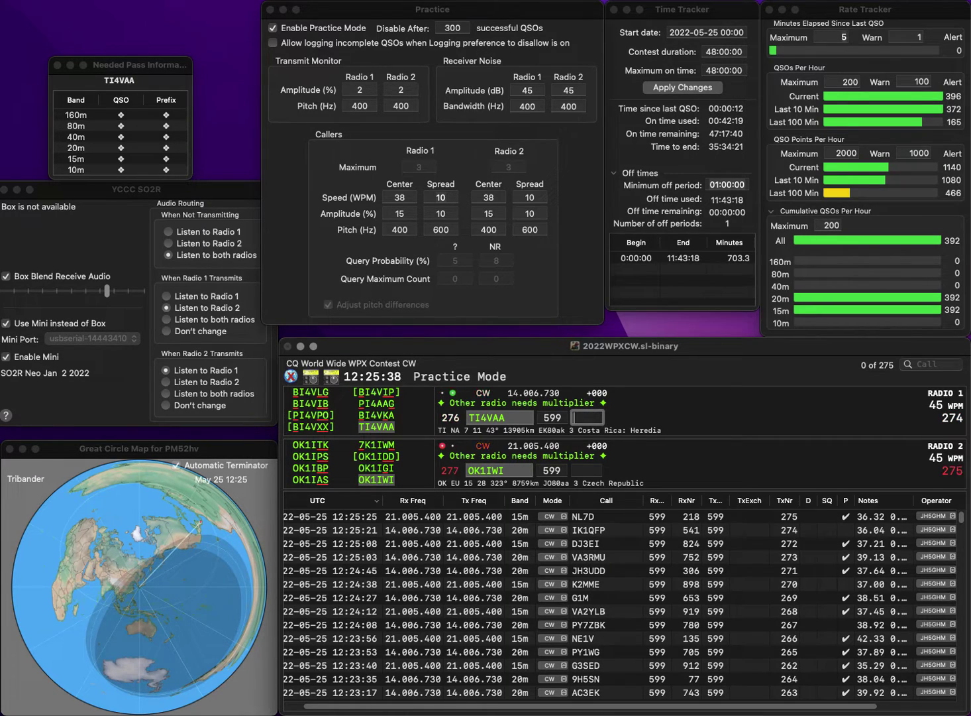
{"action": "type", "text": "183"}
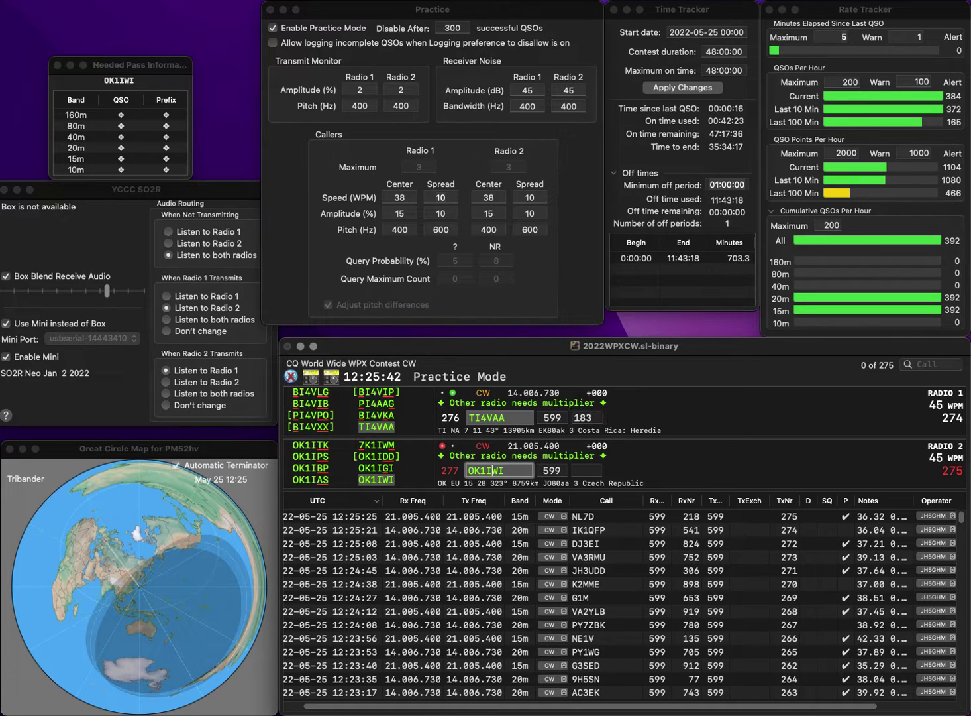
{"action": "key", "text": "Return"}
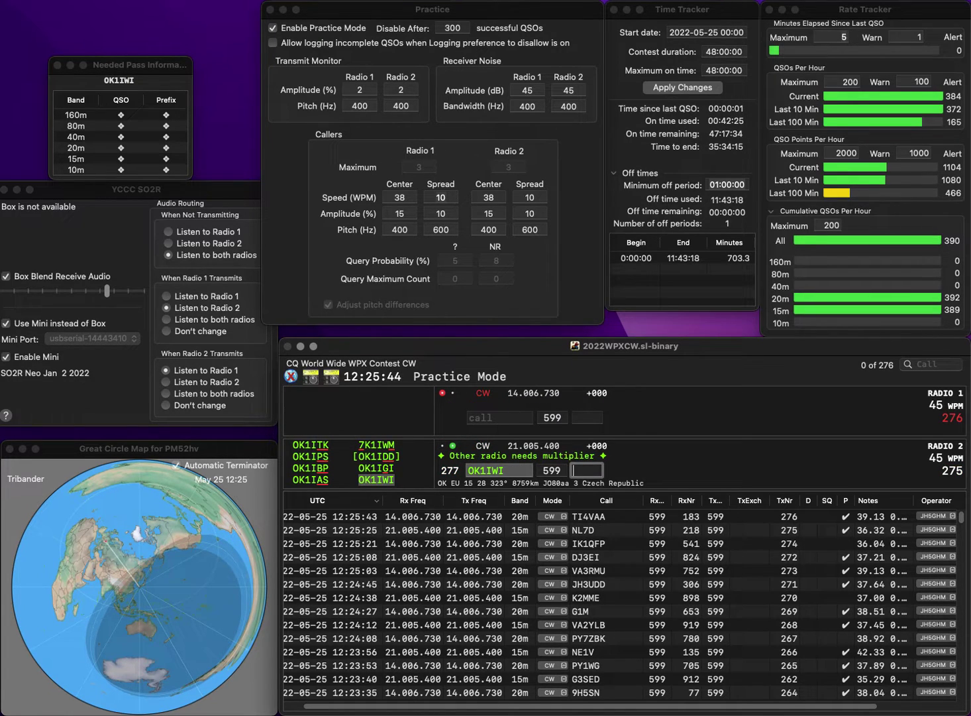
{"action": "type", "text": "26"}
{"action": "key", "text": "Return"}
{"action": "type", "text": "UY2I"}
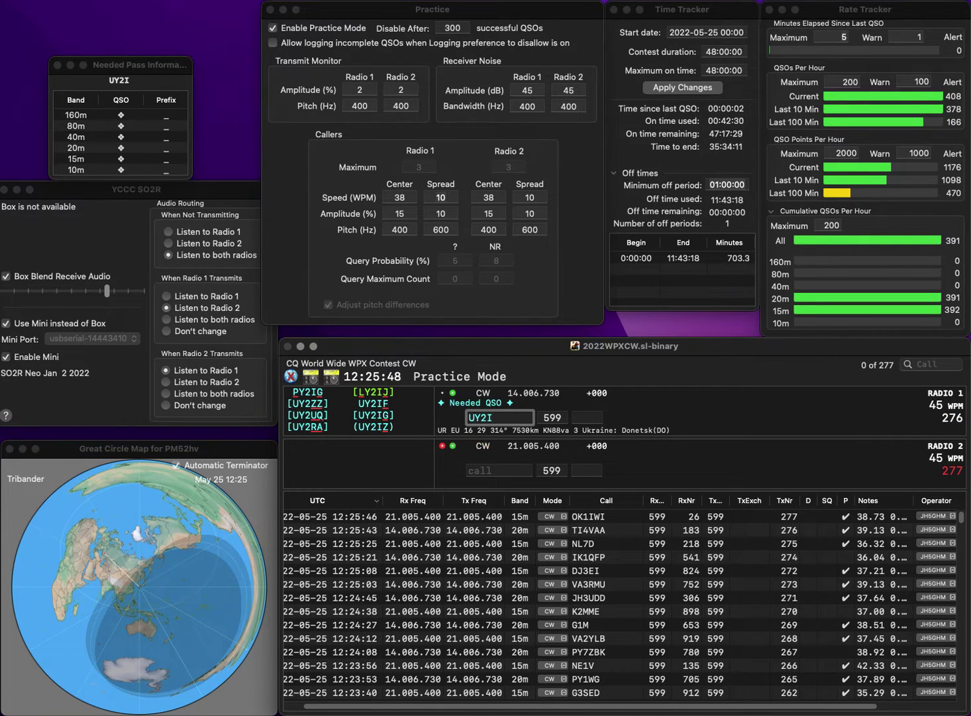
{"action": "key", "text": "Return"}
{"action": "type", "text": "PE1L"}
{"action": "key", "text": "Return"}
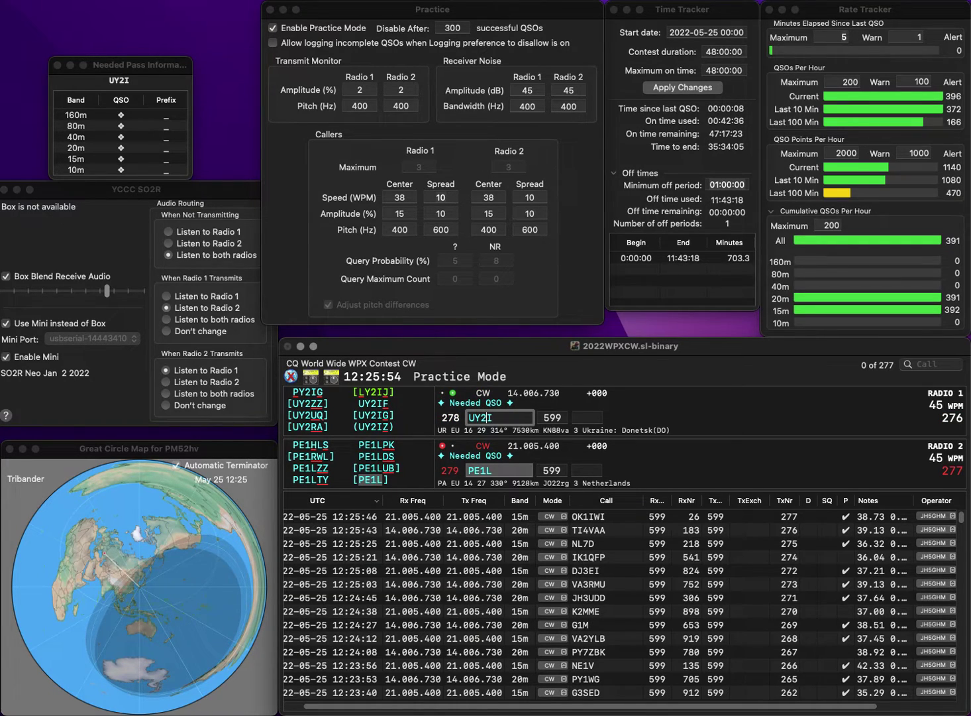
- Correct UY2I to UY1IF, then log PE1L with 618 and UY1IF with 853
{"action": "key", "text": "BackSpace"}
{"action": "type", "text": "F"}
{"action": "key", "text": "Left"}
{"action": "key", "text": "Left"}
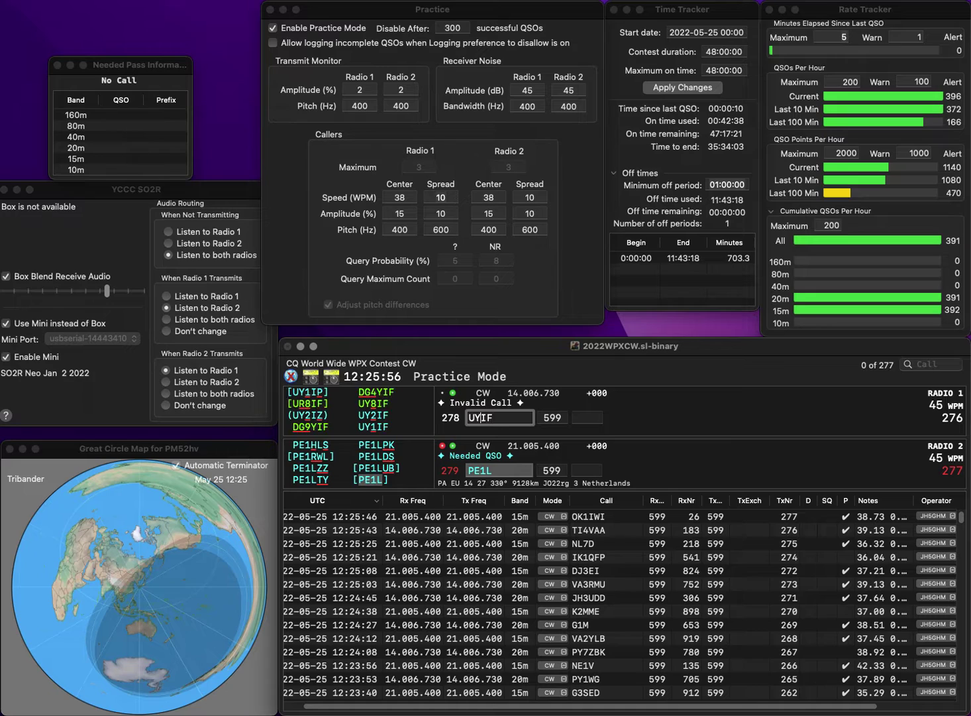
{"action": "type", "text": "1"}
{"action": "key", "text": "Return"}
{"action": "key", "text": "Tab"}
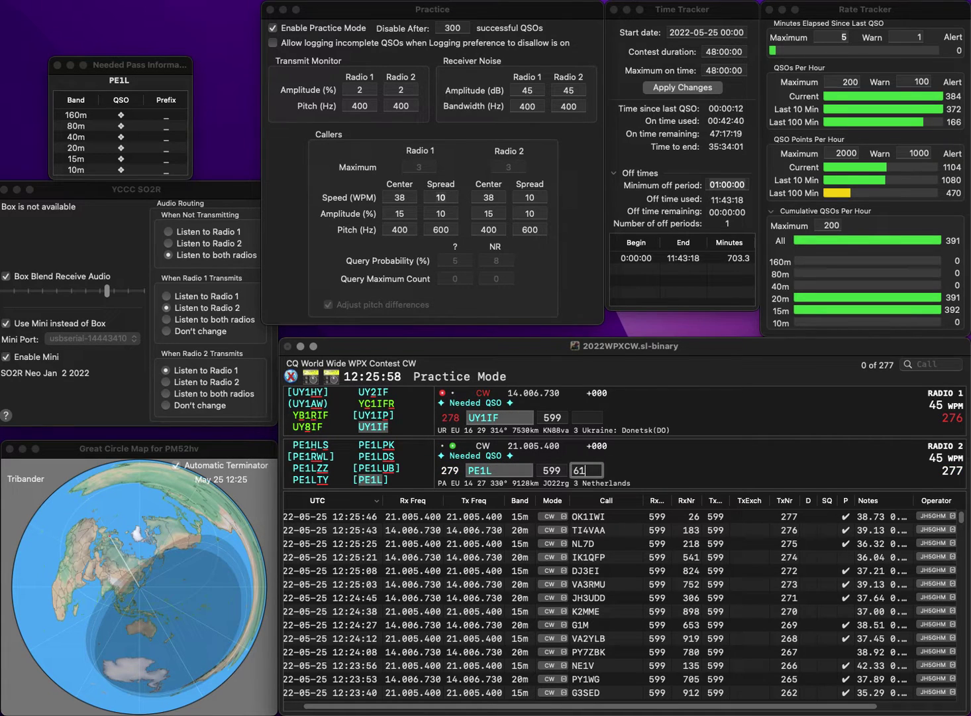
{"action": "key", "text": "Up"}
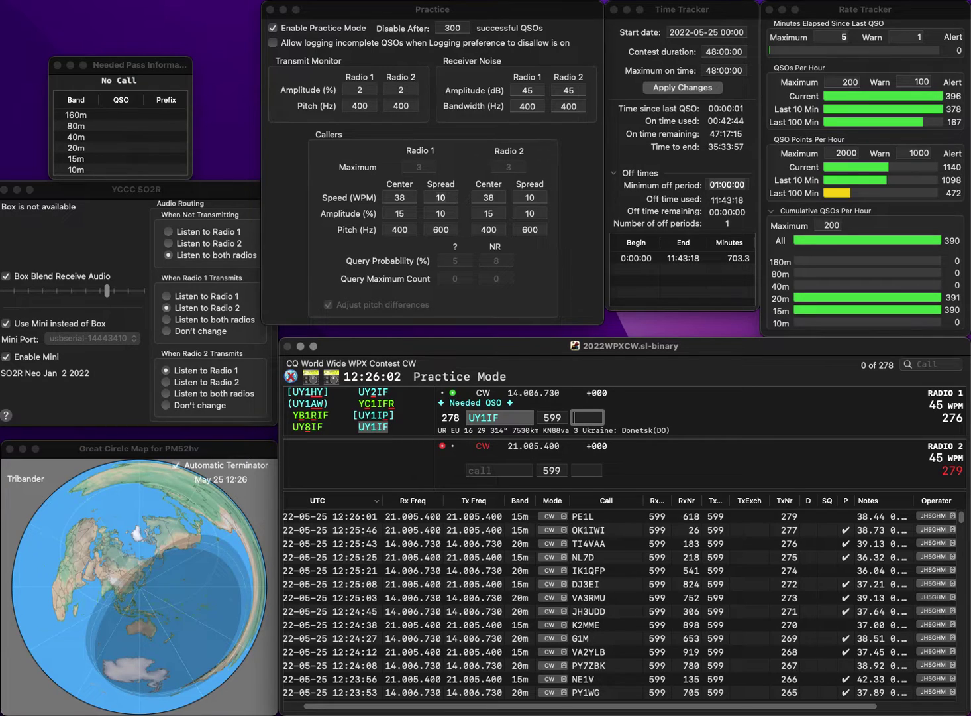
{"action": "type", "text": "853"}
{"action": "key", "text": "Return"}
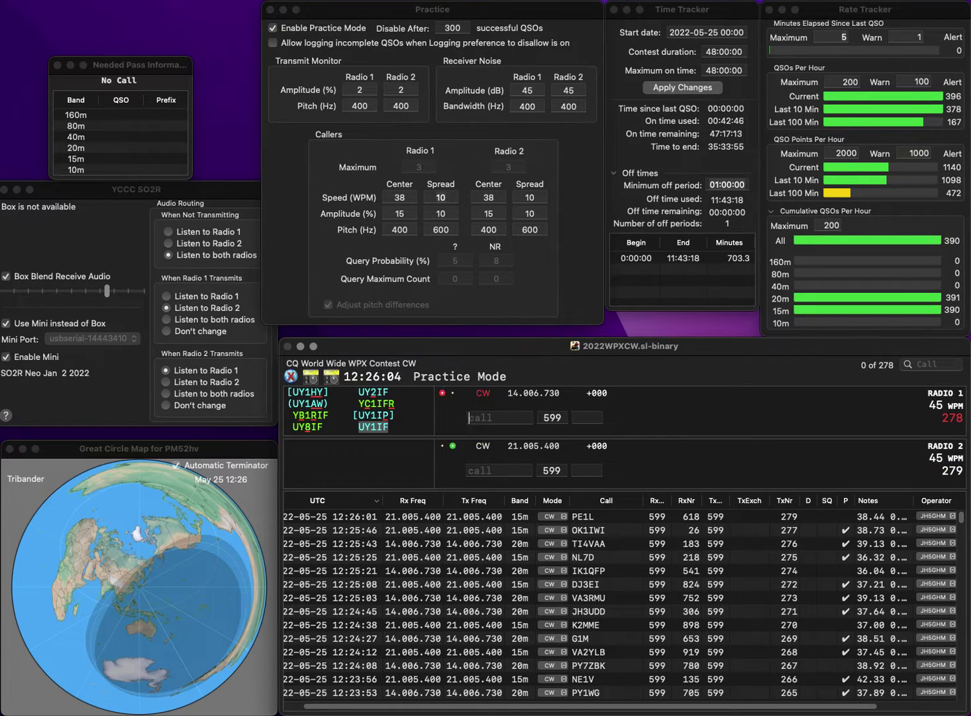
- Work K7UAZ and W2PIR, logging them with received numbers 670 and 479
{"action": "type", "text": "UAZ"}
{"action": "key", "text": "Left"}
{"action": "key", "text": "Left"}
{"action": "key", "text": "Left"}
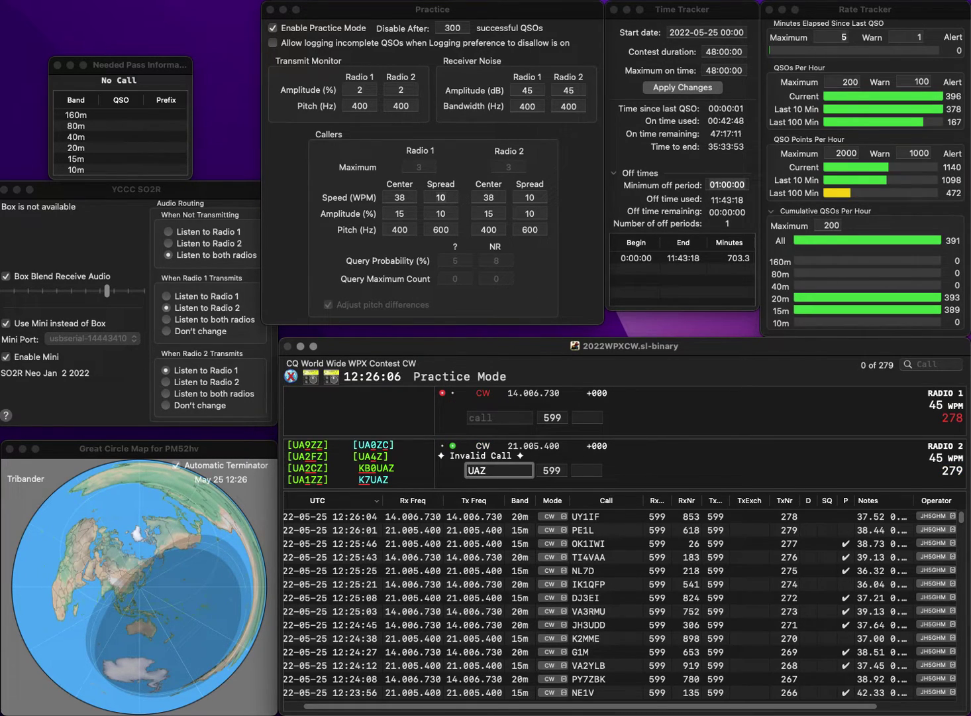
{"action": "type", "text": "K7"}
{"action": "key", "text": "Return"}
{"action": "type", "text": "WPIR"}
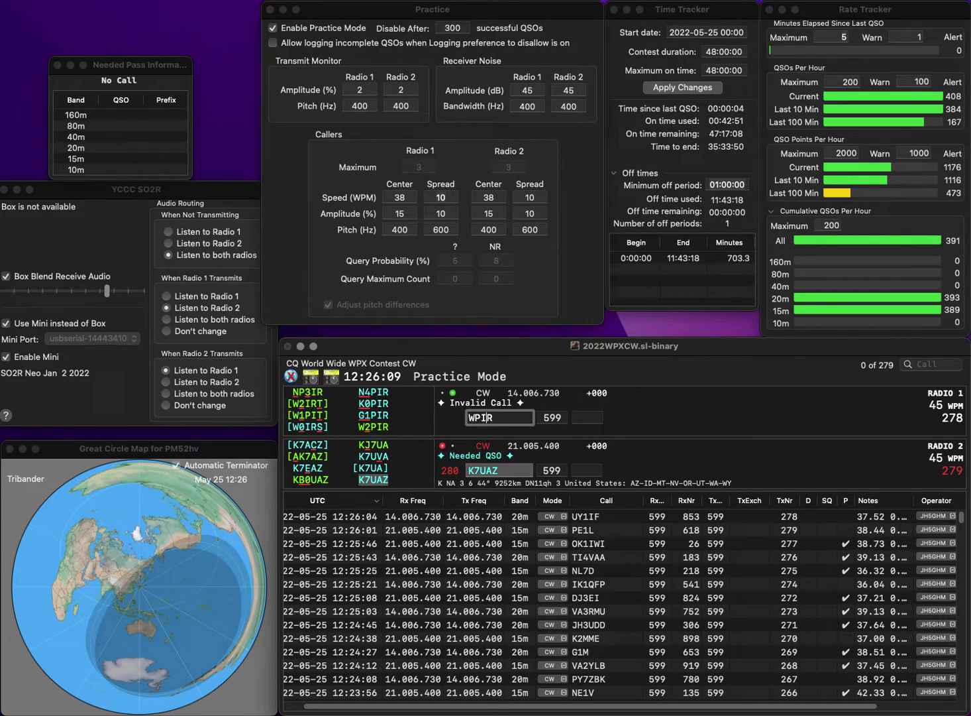
{"action": "key", "text": "Left"}
{"action": "type", "text": "2"}
{"action": "key", "text": "Return"}
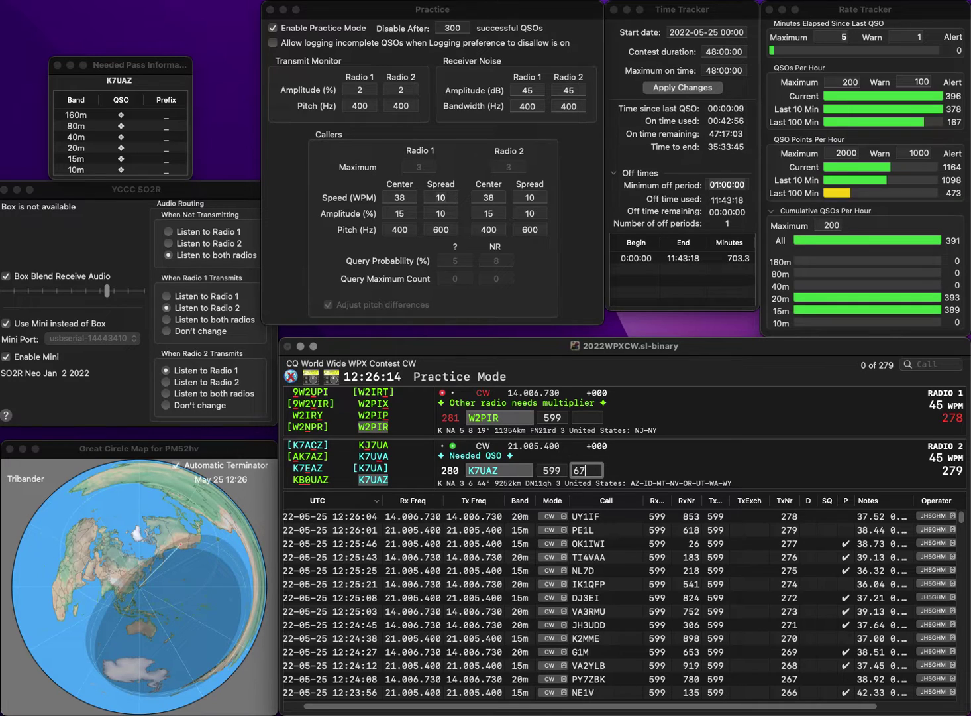
{"action": "key", "text": "Return"}
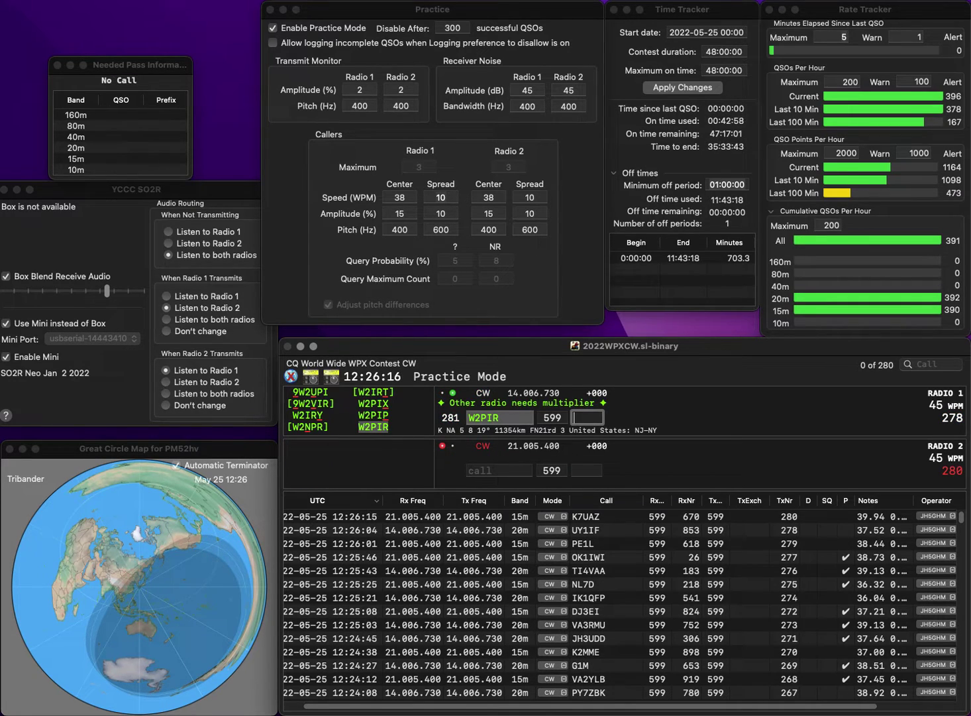
{"action": "type", "text": "47"}
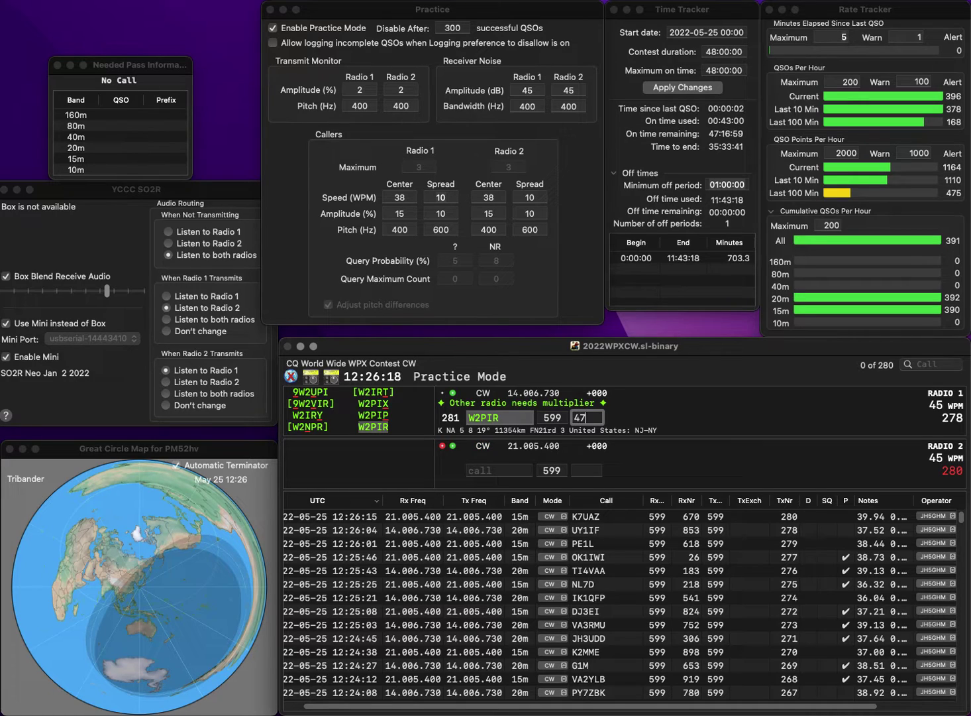
{"action": "type", "text": "9"}
{"action": "key", "text": "Return"}
{"action": "type", "text": "NDX"}
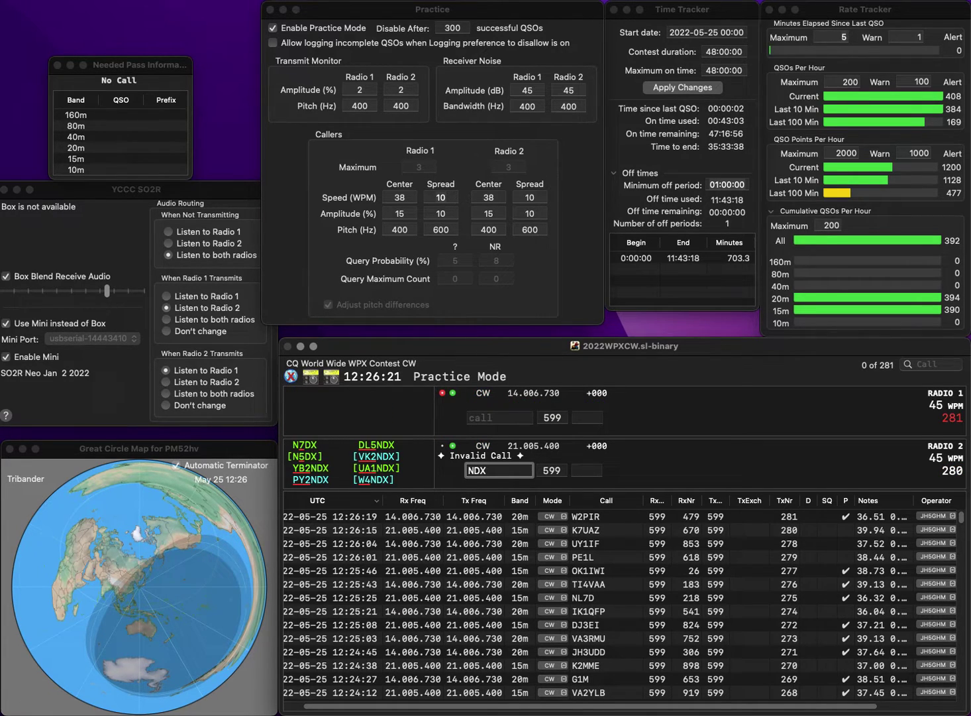
{"action": "key", "text": "Home"}
{"action": "type", "text": "UA1"}
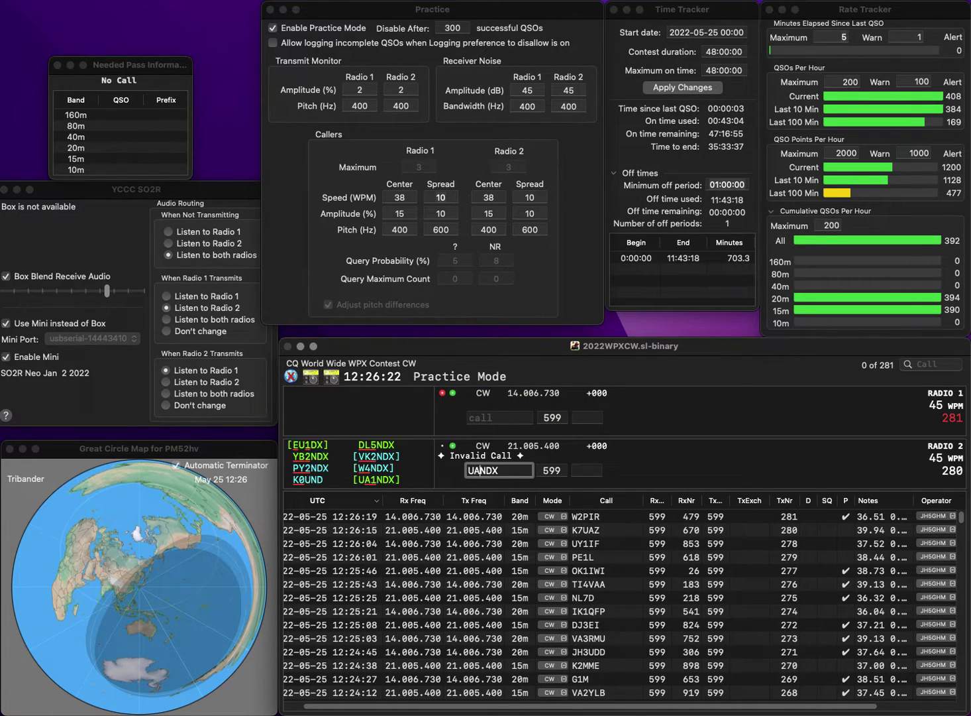
{"action": "key", "text": "Return"}
{"action": "type", "text": "I"}
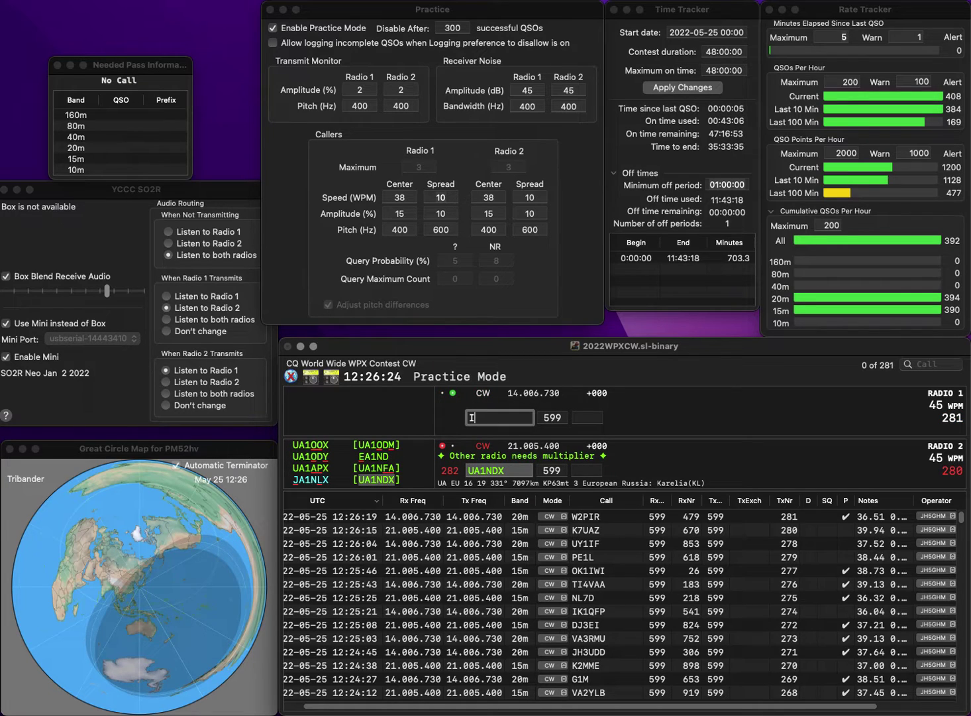
{"action": "type", "text": "IK5PWS"}
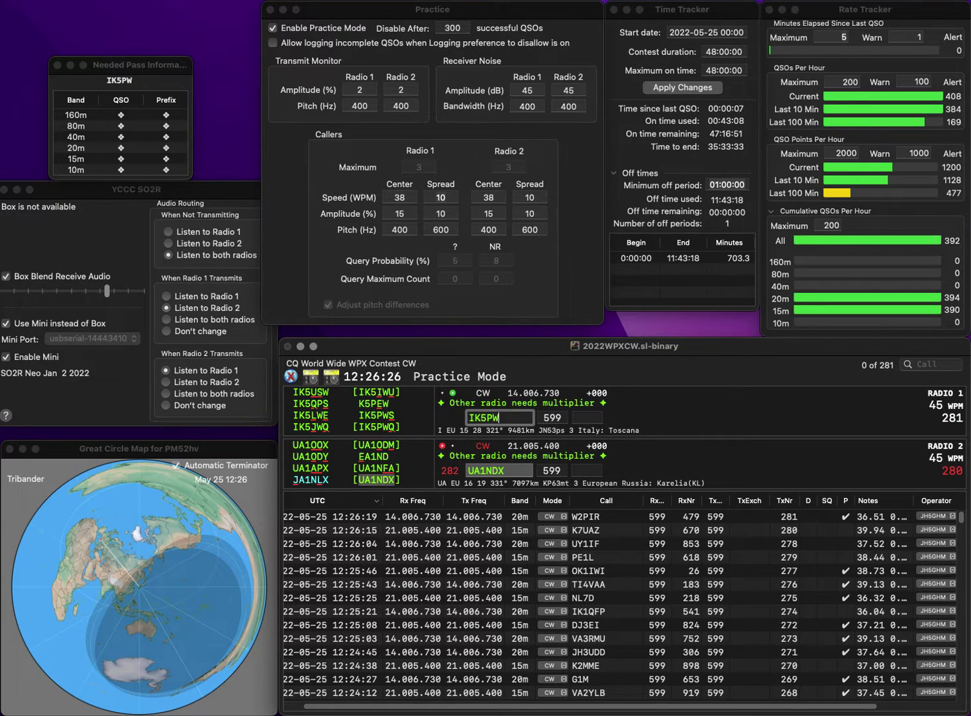
{"action": "key", "text": "Return"}
{"action": "key", "text": "Tab"}
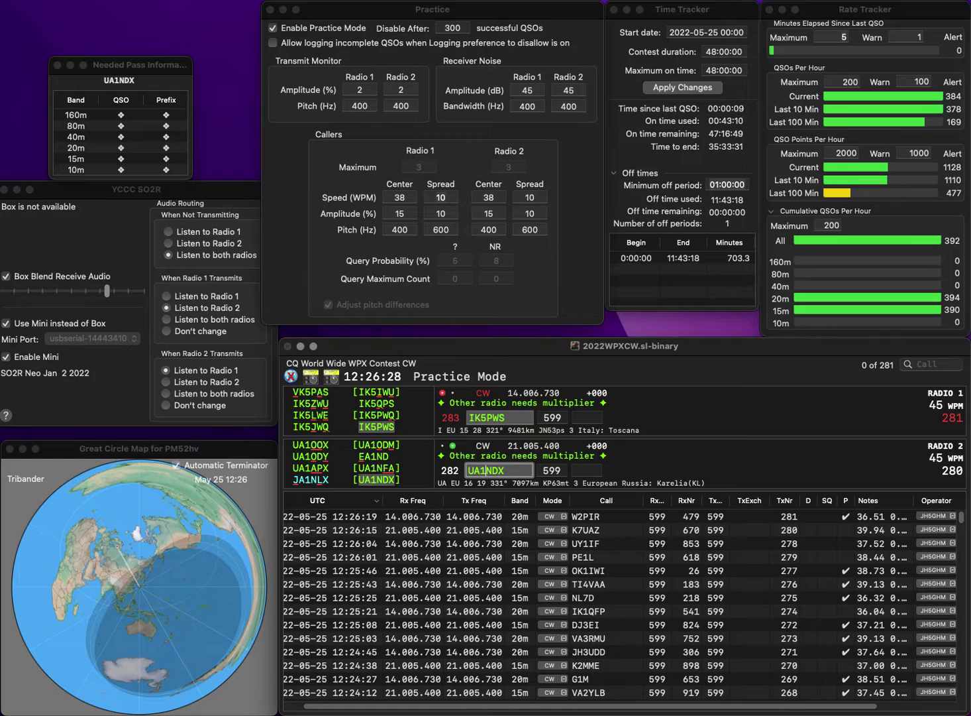
{"action": "key", "text": "space"}
{"action": "type", "text": "55"}
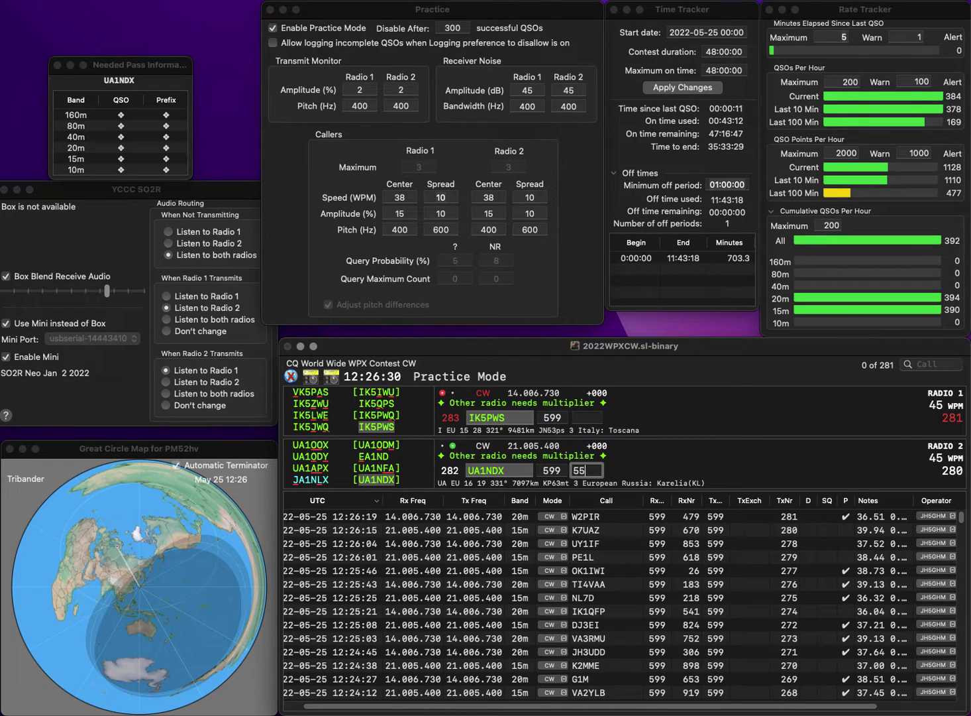
{"action": "type", "text": "7"}
{"action": "key", "text": "Return"}
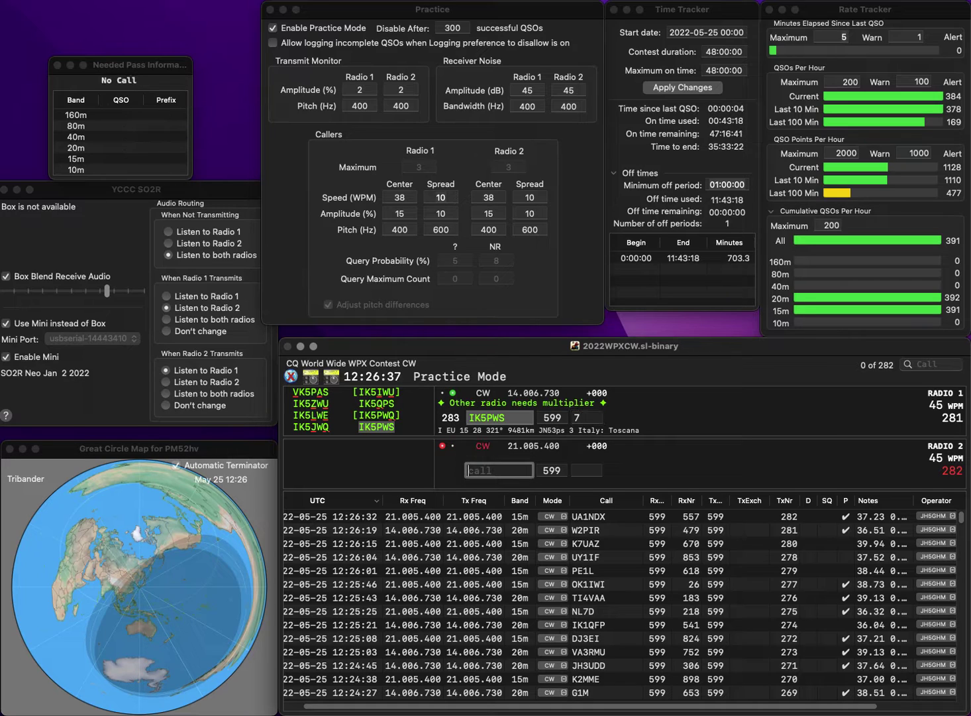
{"action": "key", "text": "Return"}
{"action": "type", "text": "N56KWN"}
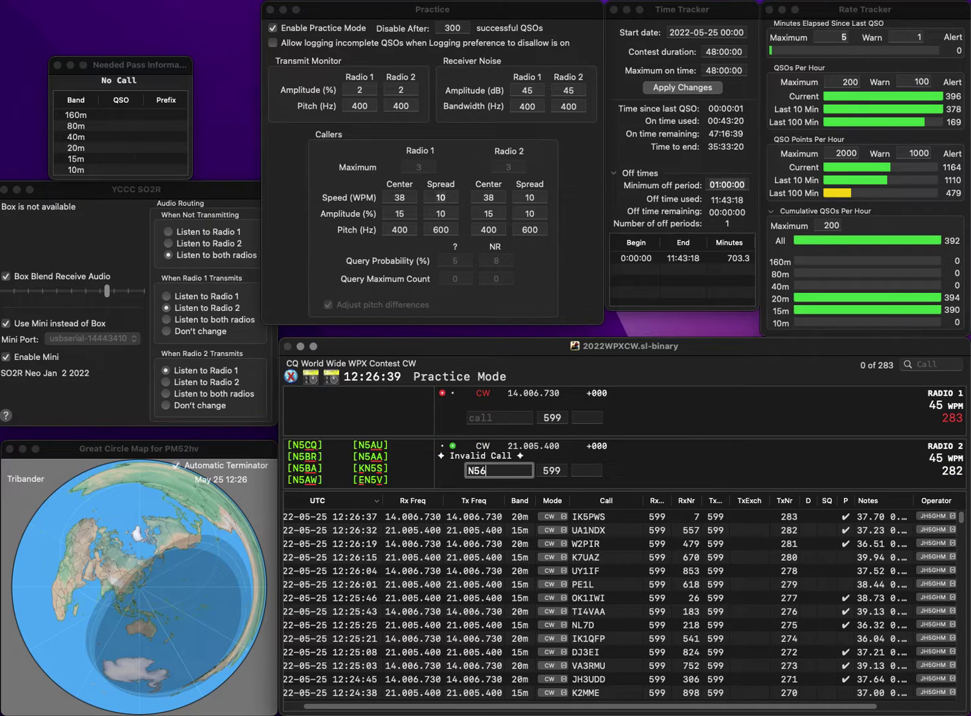
{"action": "key", "text": "Left"}
{"action": "key", "text": "Left"}
{"action": "key", "text": "Left"}
{"action": "key", "text": "Left"}
{"action": "key", "text": "Left"}
{"action": "key", "text": "BackSpace"}
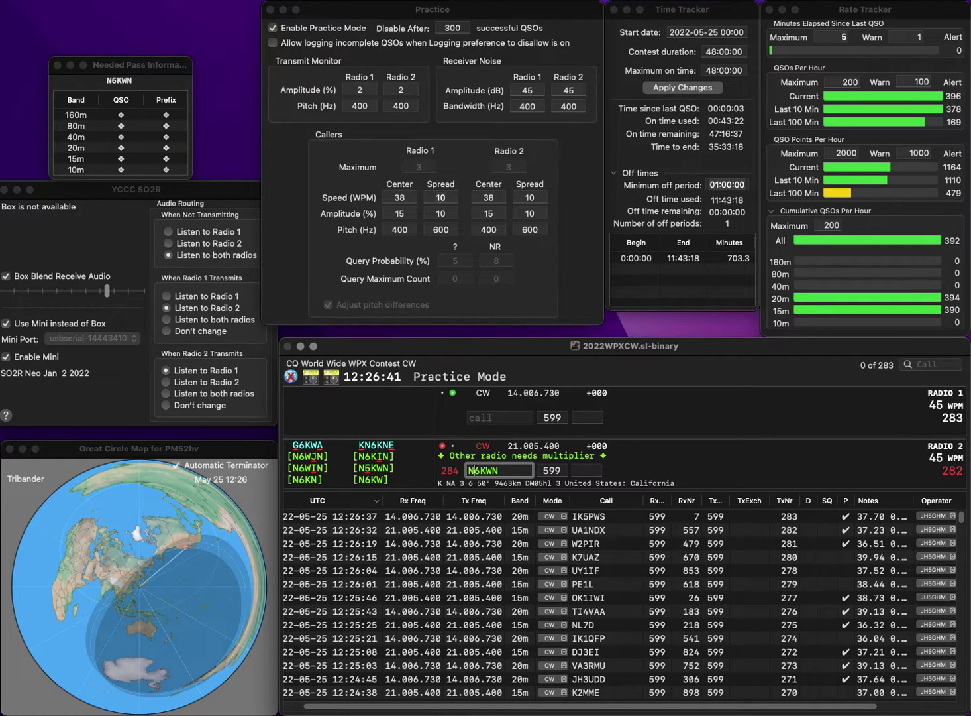
{"action": "key", "text": "Return"}
{"action": "type", "text": "0SDR"}
{"action": "key", "text": "Left"}
{"action": "key", "text": "Left"}
{"action": "key", "text": "Left"}
{"action": "key", "text": "Left"}
{"action": "type", "text": "N"}
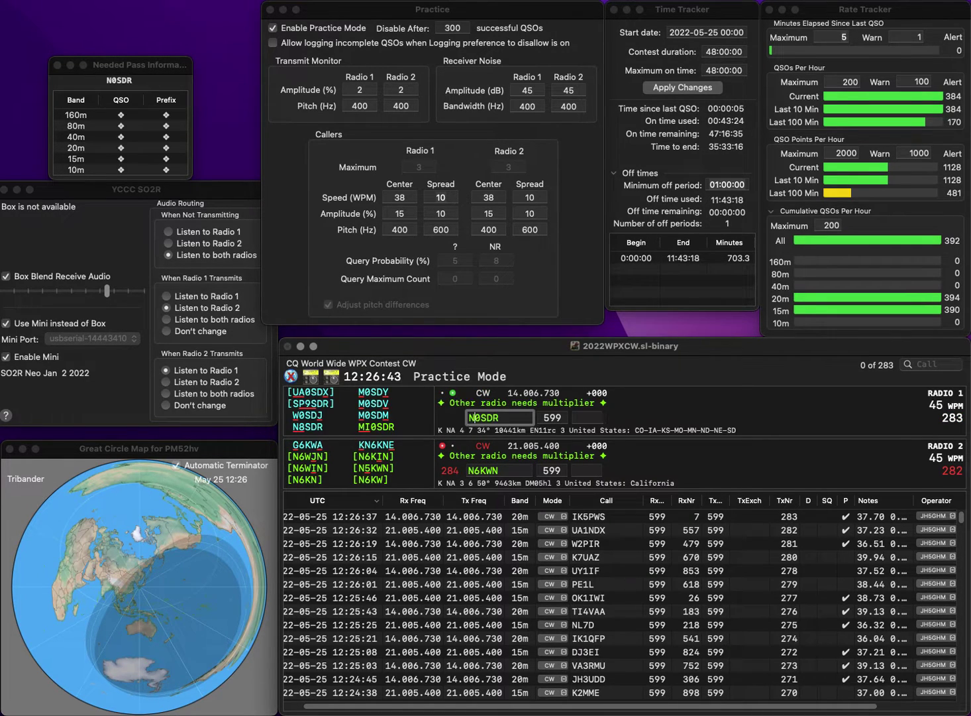
{"action": "key", "text": "Delete"}
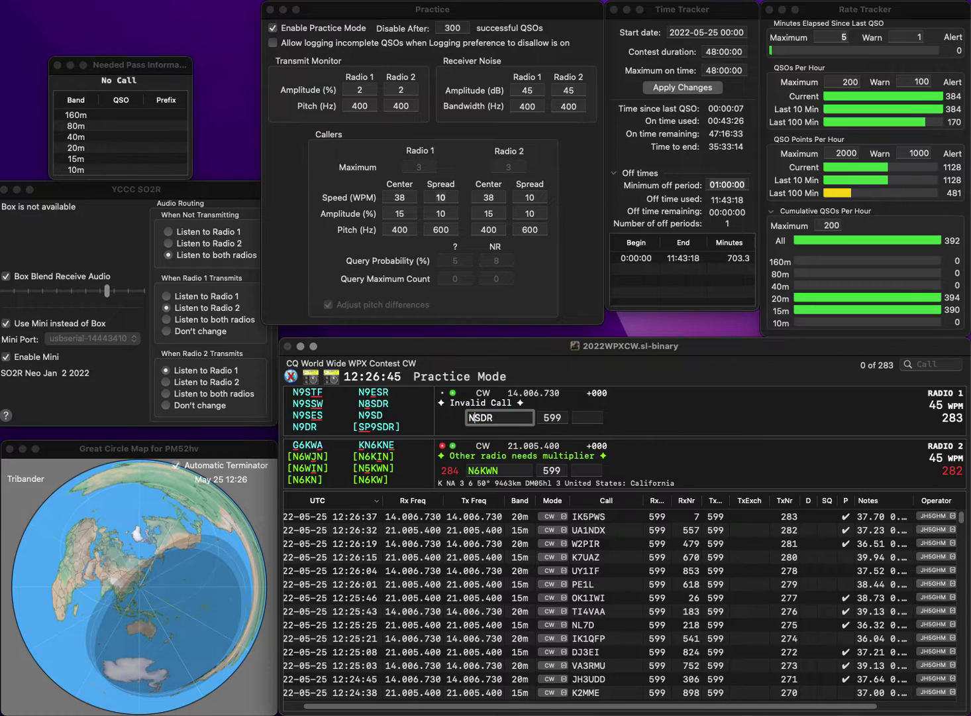
{"action": "type", "text": "8"}
{"action": "key", "text": "Return"}
{"action": "key", "text": "Delete"}
{"action": "type", "text": "5"}
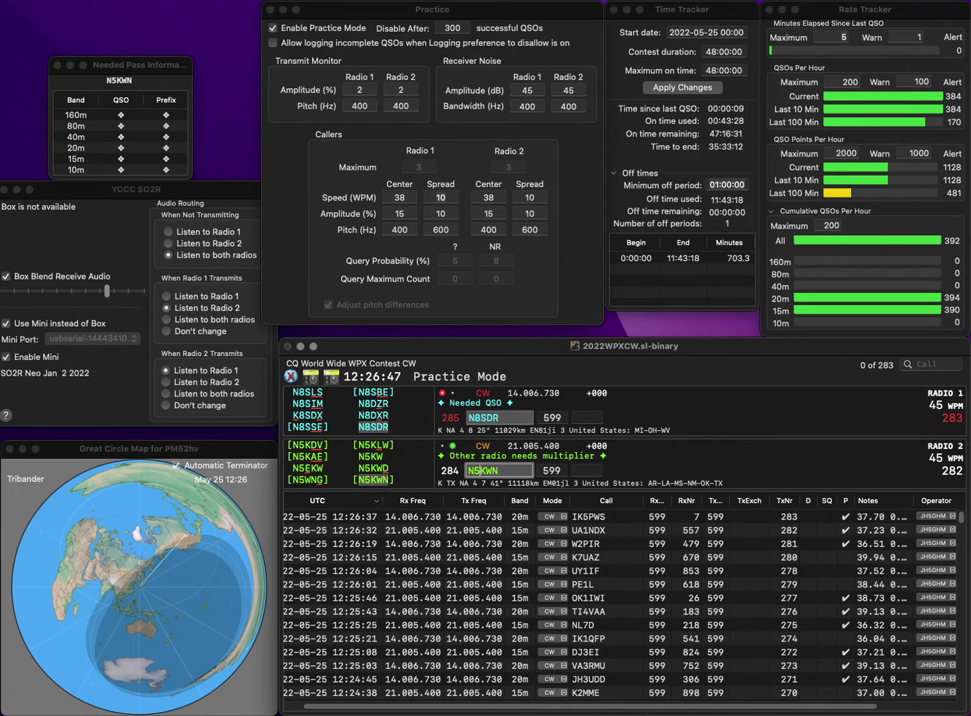
{"action": "key", "text": "Return"}
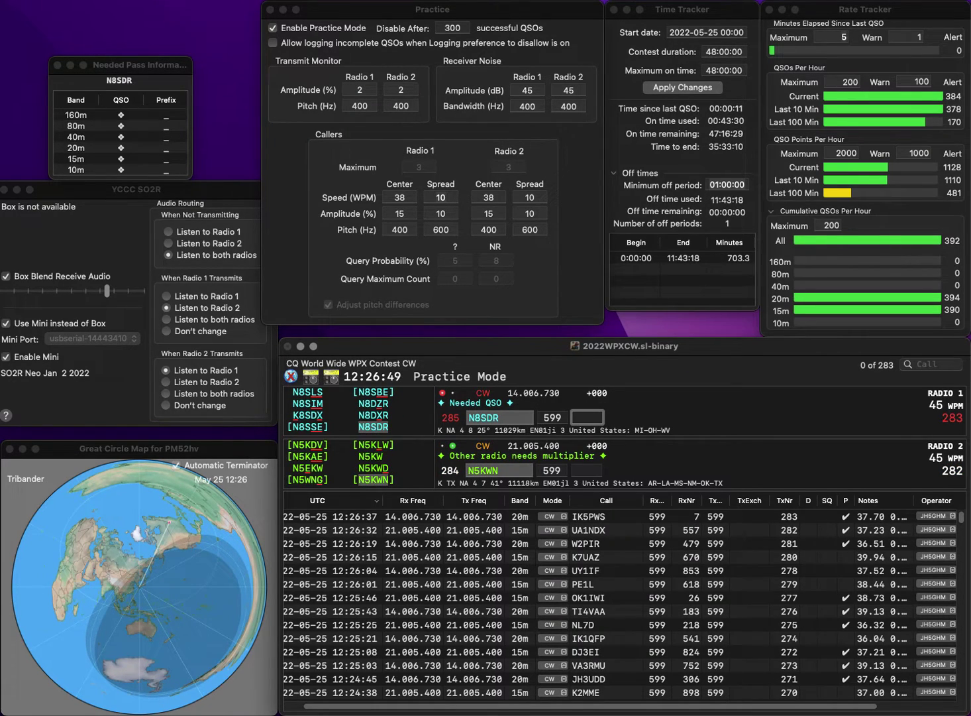
{"action": "key", "text": "space"}
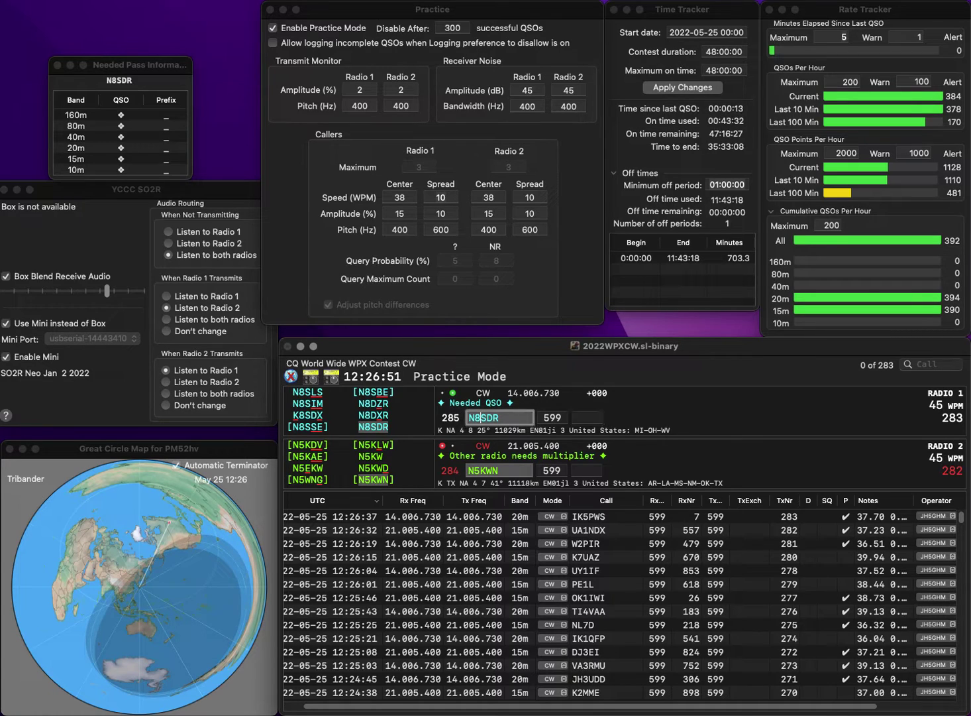
{"action": "key", "text": "BackSpace"}
{"action": "type", "text": "0"}
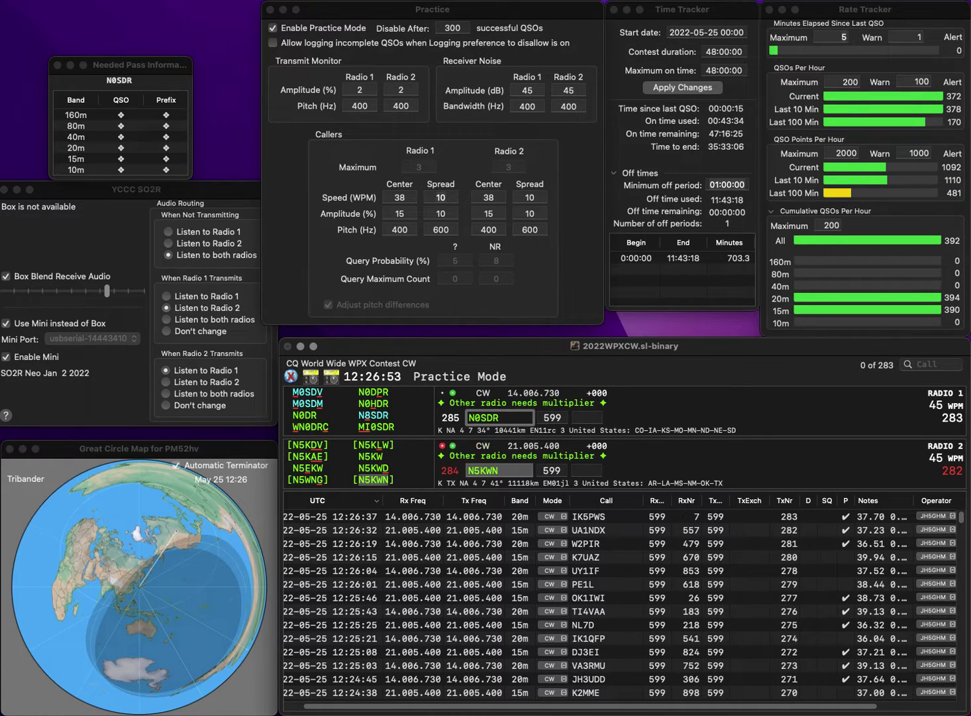
{"action": "key", "text": "Return"}
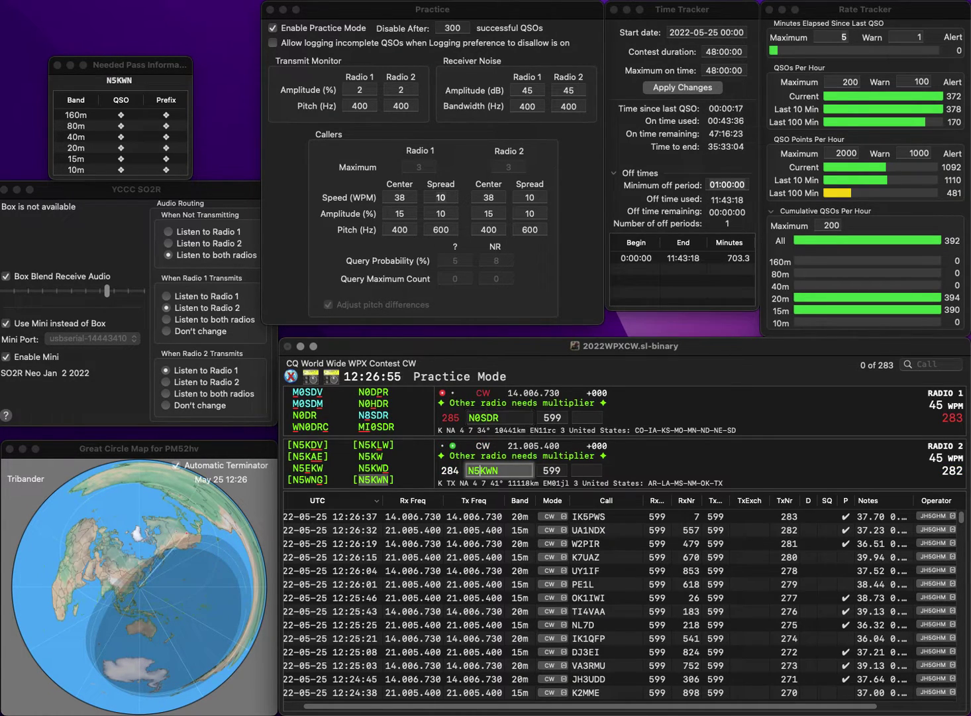
{"action": "key", "text": "space"}
{"action": "type", "text": "924"}
{"action": "key", "text": "Return"}
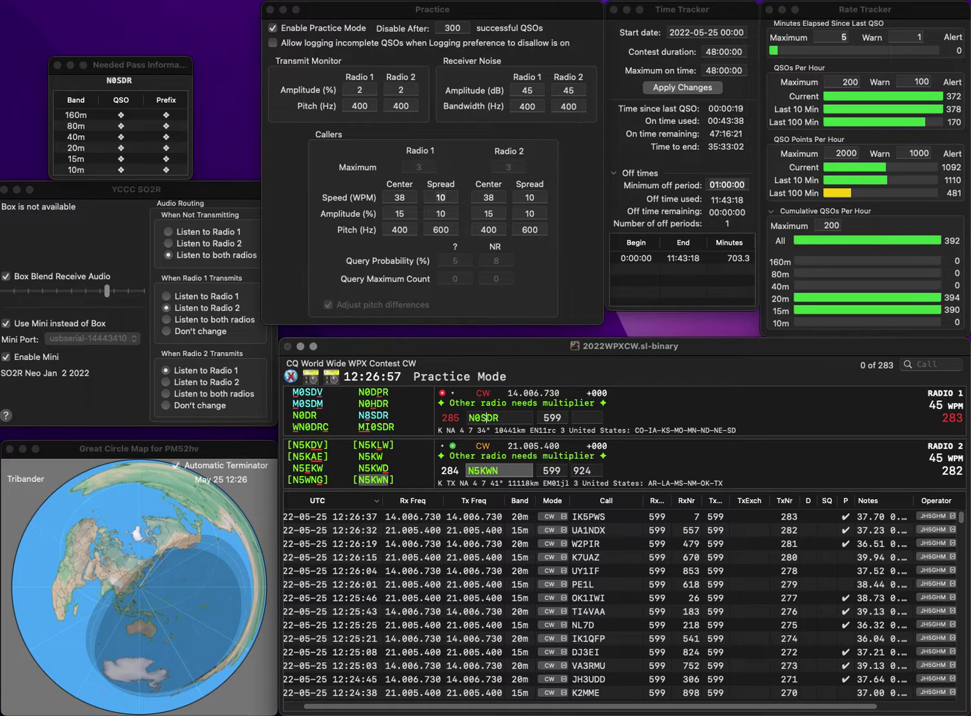
{"action": "key", "text": "Delete"}
{"action": "type", "text": "h"}
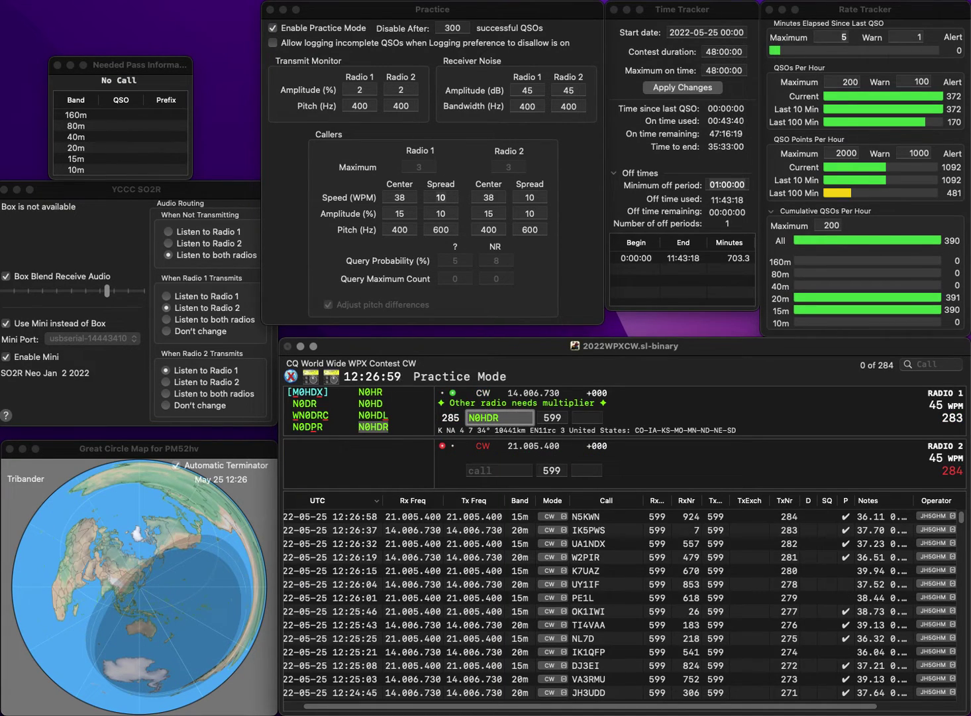
{"action": "key", "text": "Return"}
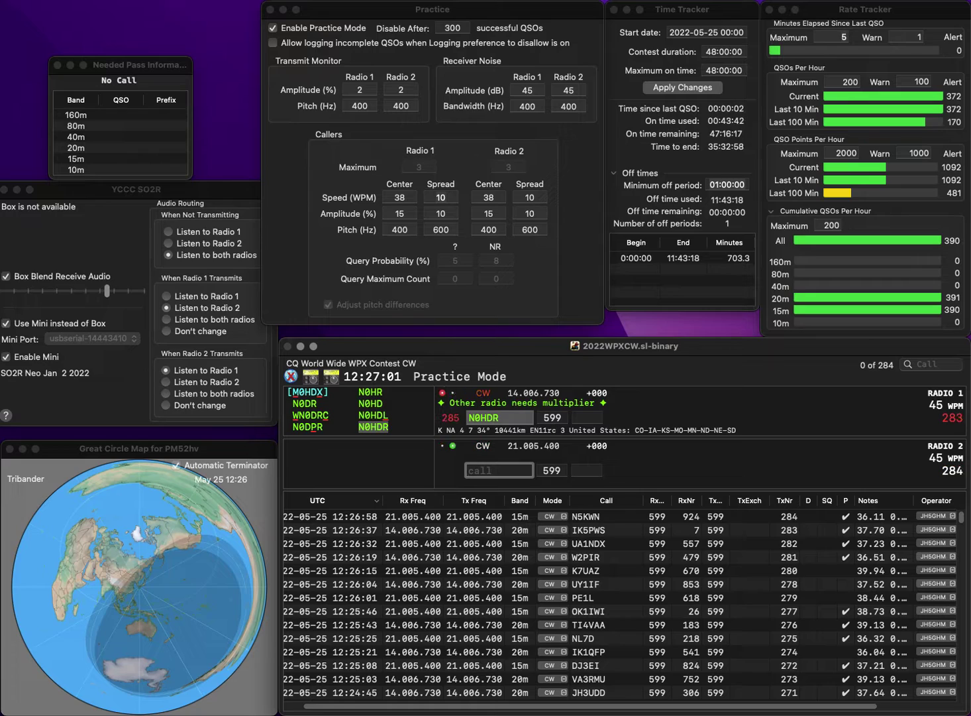
{"action": "type", "text": "DA3"}
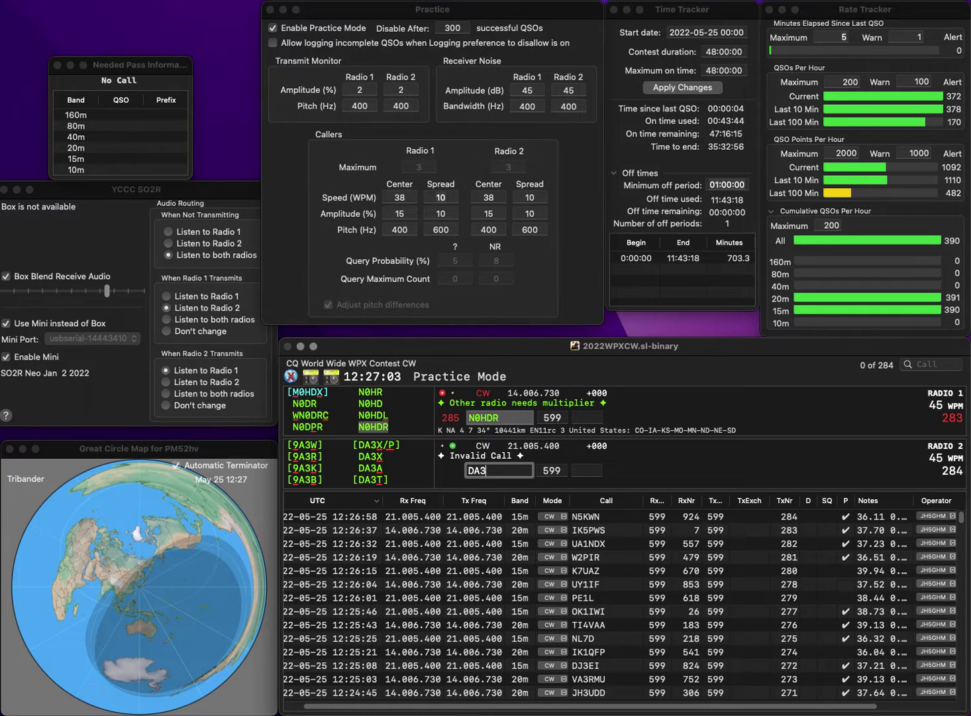
{"action": "type", "text": "AB"}
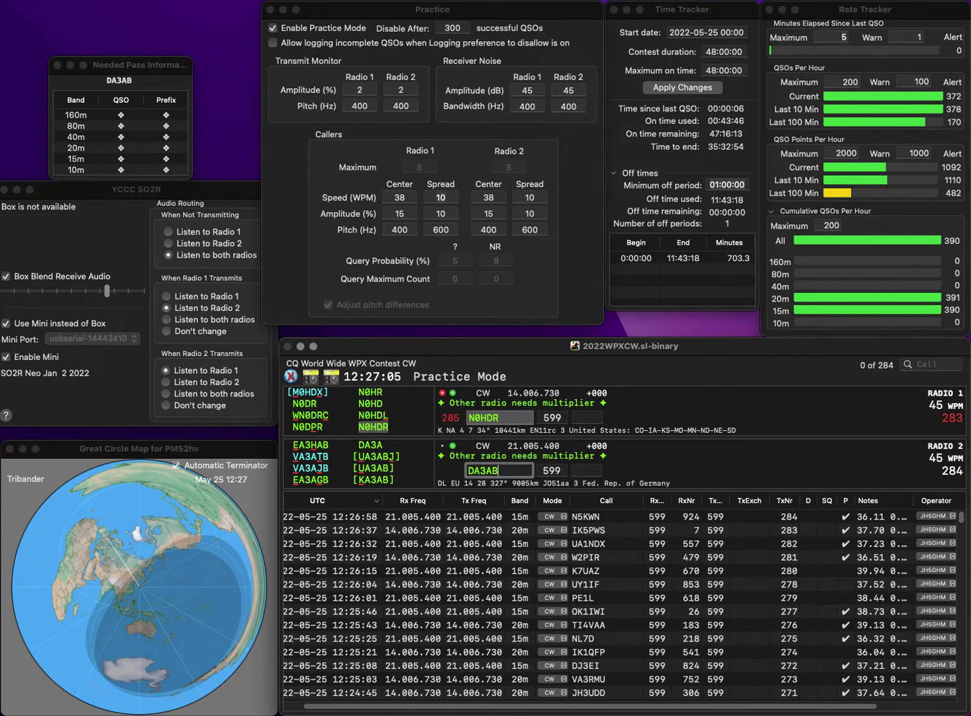
{"action": "key", "text": "Return"}
{"action": "type", "text": "220"}
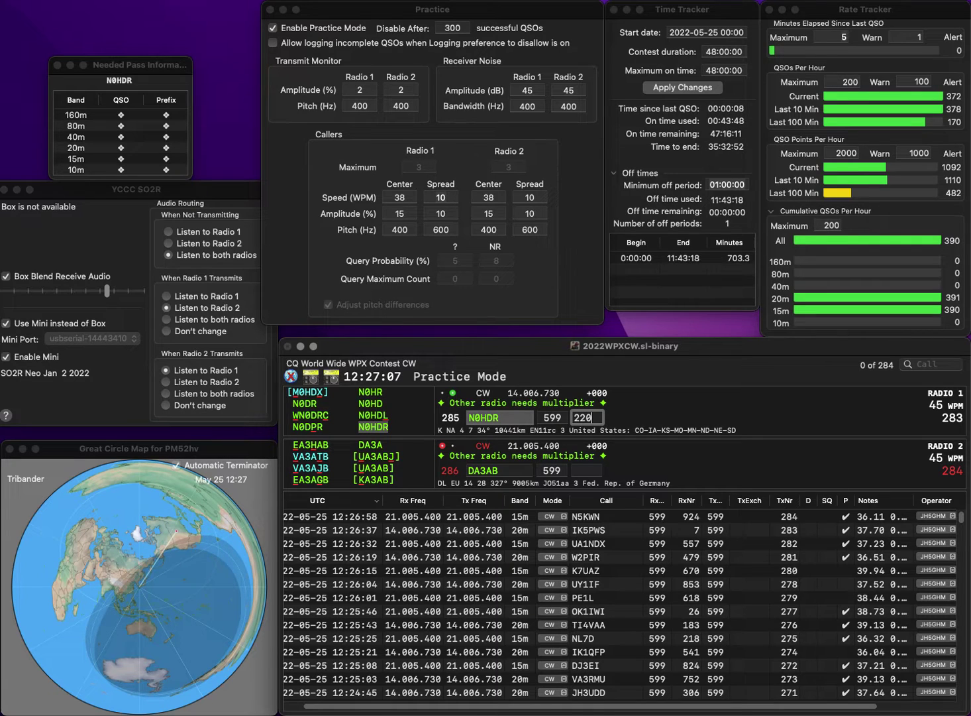
{"action": "key", "text": "Return"}
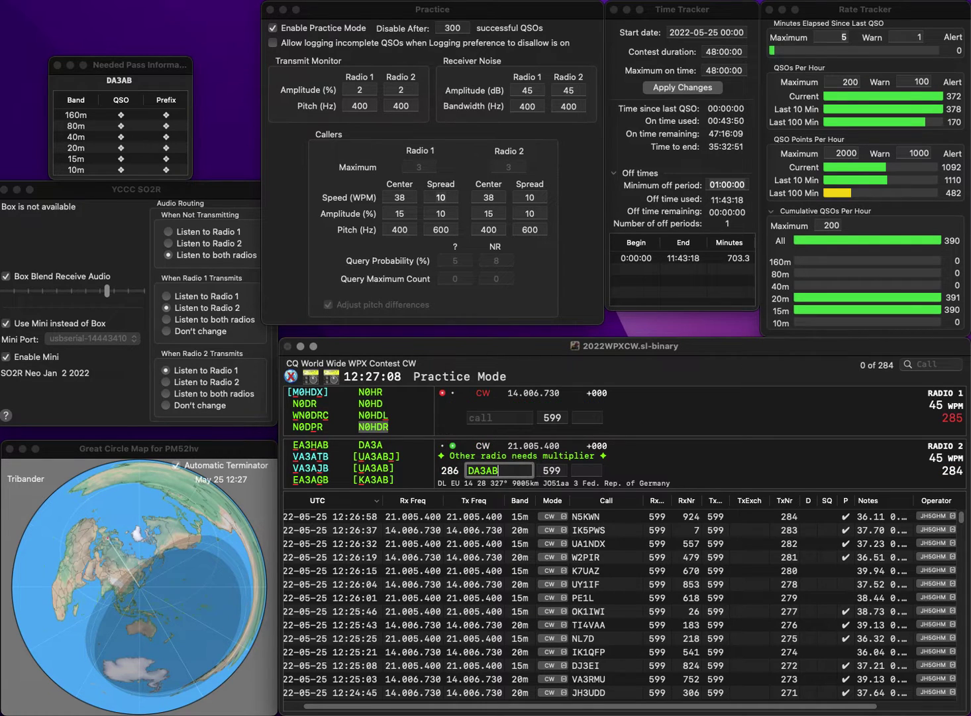
{"action": "key", "text": "Left"}
{"action": "key", "text": "Left"}
{"action": "key", "text": "BackSpace"}
{"action": "type", "text": "4"}
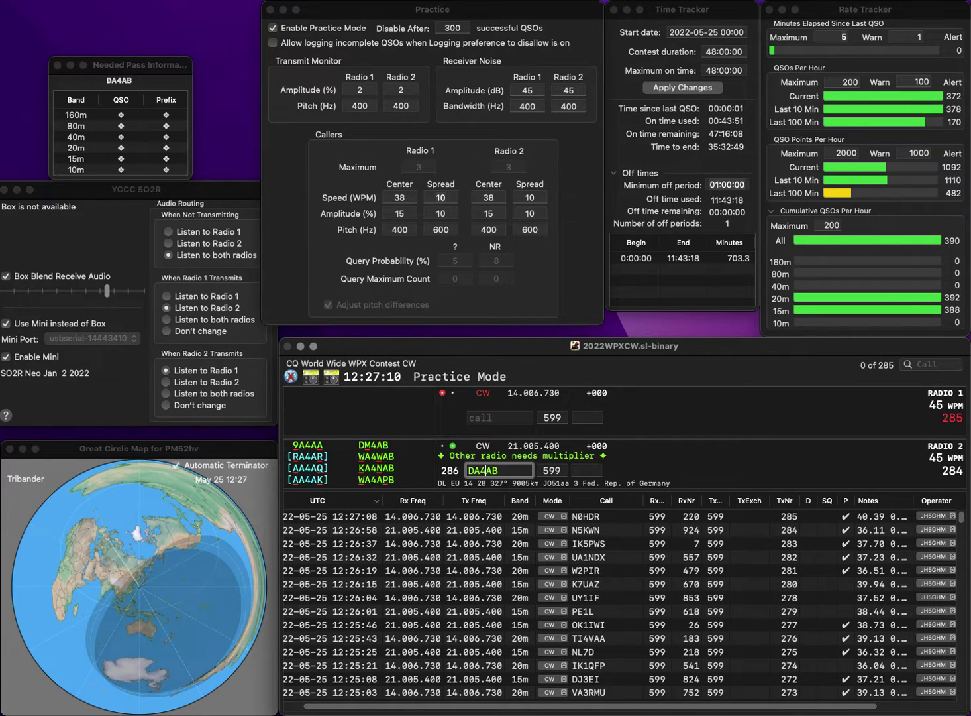
{"action": "key", "text": "Left"}
{"action": "key", "text": "Left"}
{"action": "key", "text": "BackSpace"}
{"action": "type", "text": "B"}
{"action": "key", "text": "Return"}
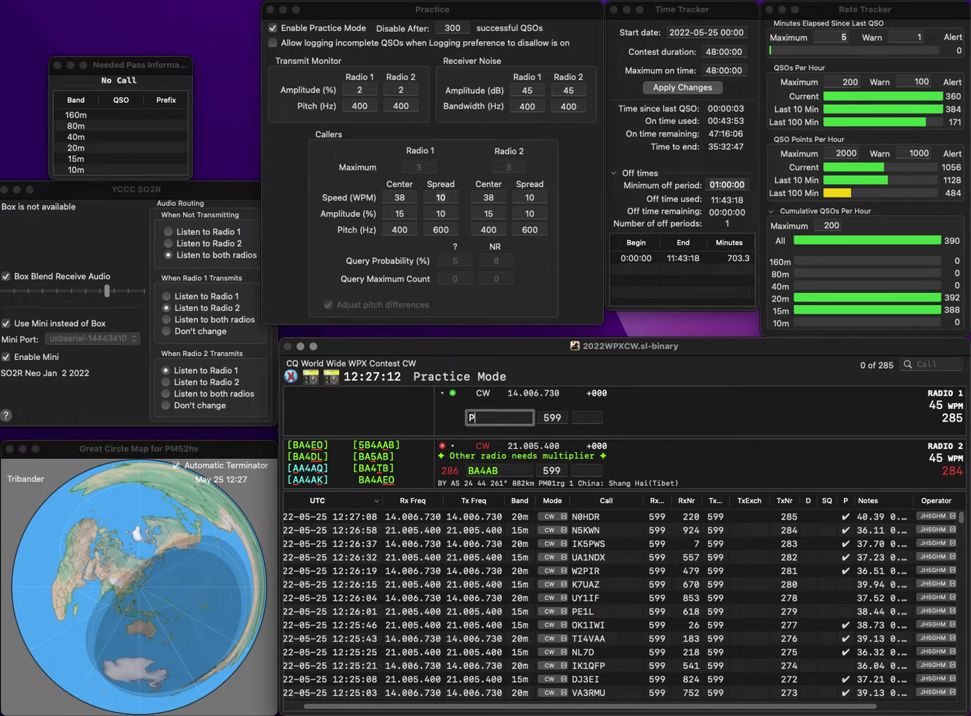
{"action": "type", "text": "P4MCQ"}
{"action": "key", "text": "Home"}
{"action": "type", "text": "K"}
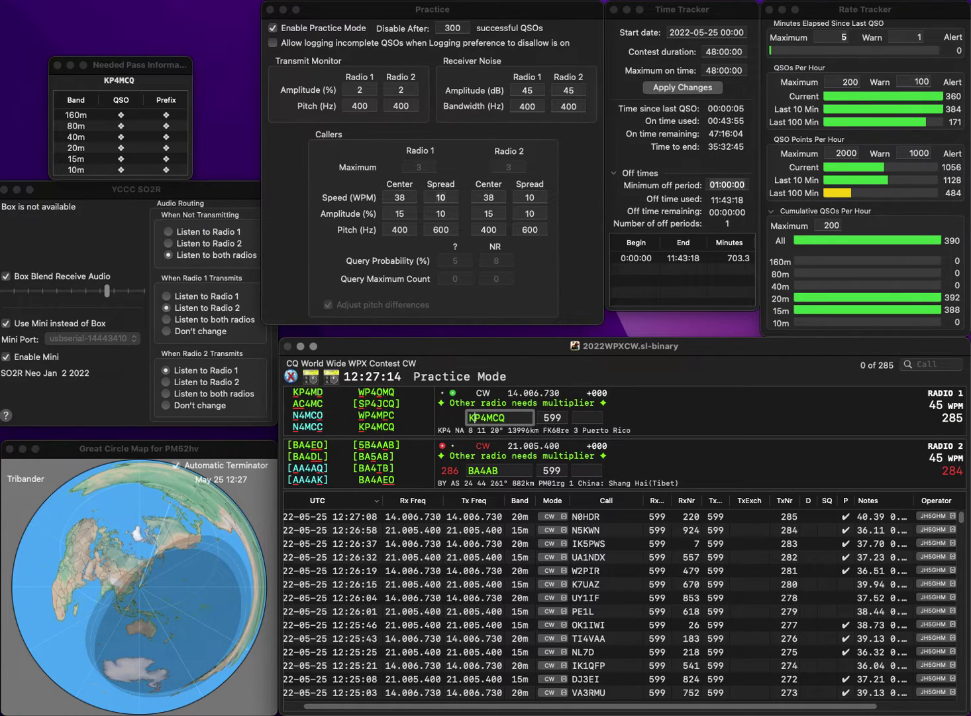
{"action": "key", "text": "Return"}
{"action": "key", "text": "Right"}
{"action": "key", "text": "Right"}
{"action": "key", "text": "Right"}
{"action": "key", "text": "BackSpace"}
{"action": "key", "text": "BackSpace"}
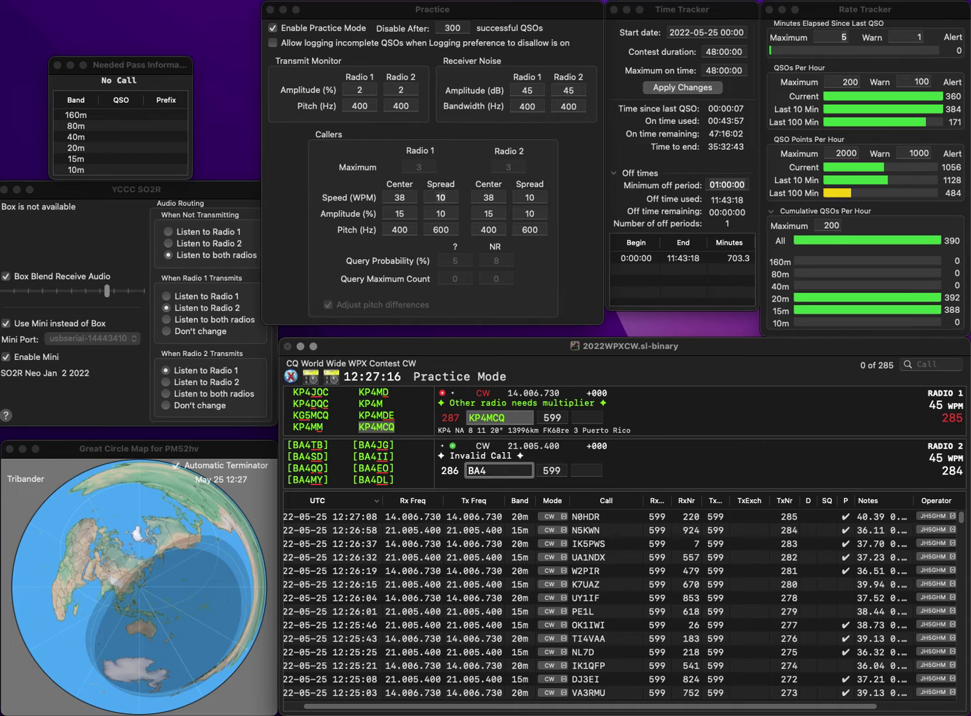
{"action": "type", "text": "TB"}
{"action": "key", "text": "Return"}
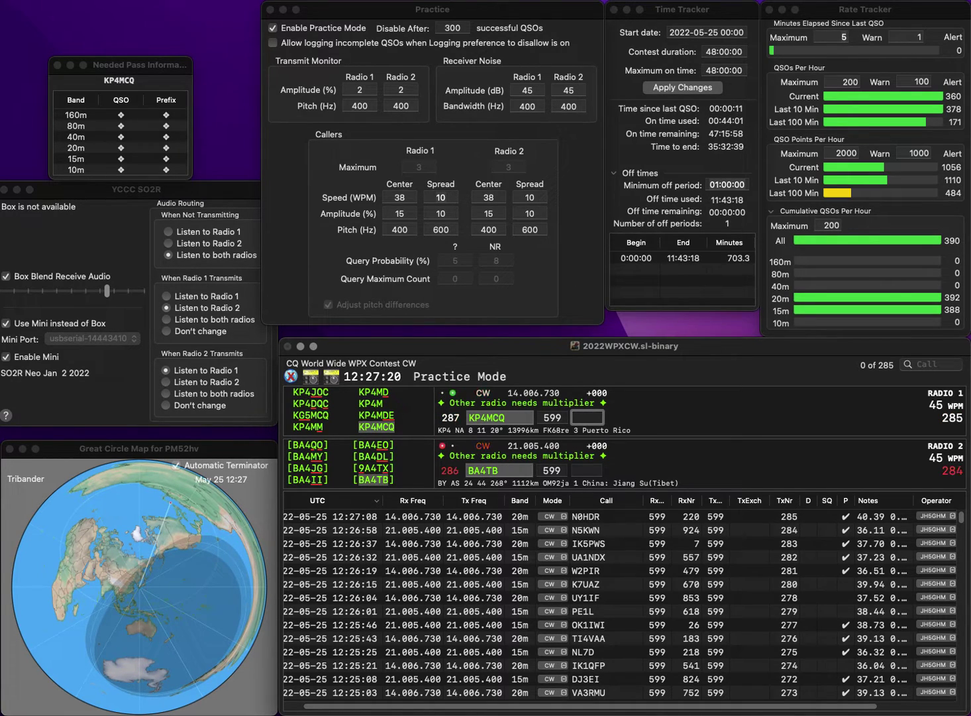
{"action": "type", "text": "3"}
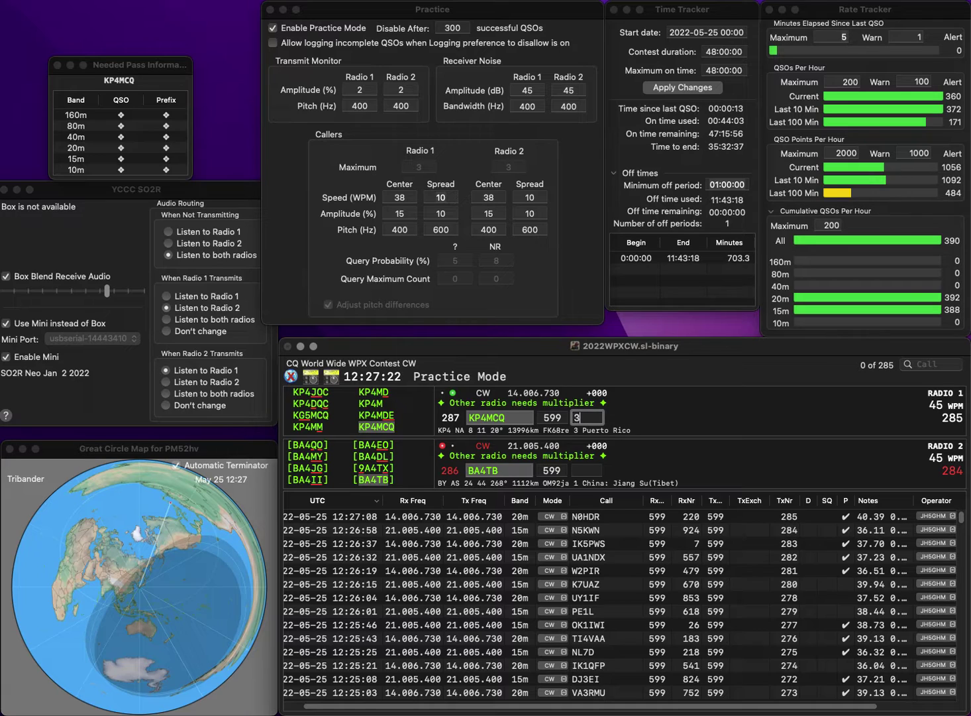
{"action": "type", "text": "6"}
{"action": "key", "text": "Return"}
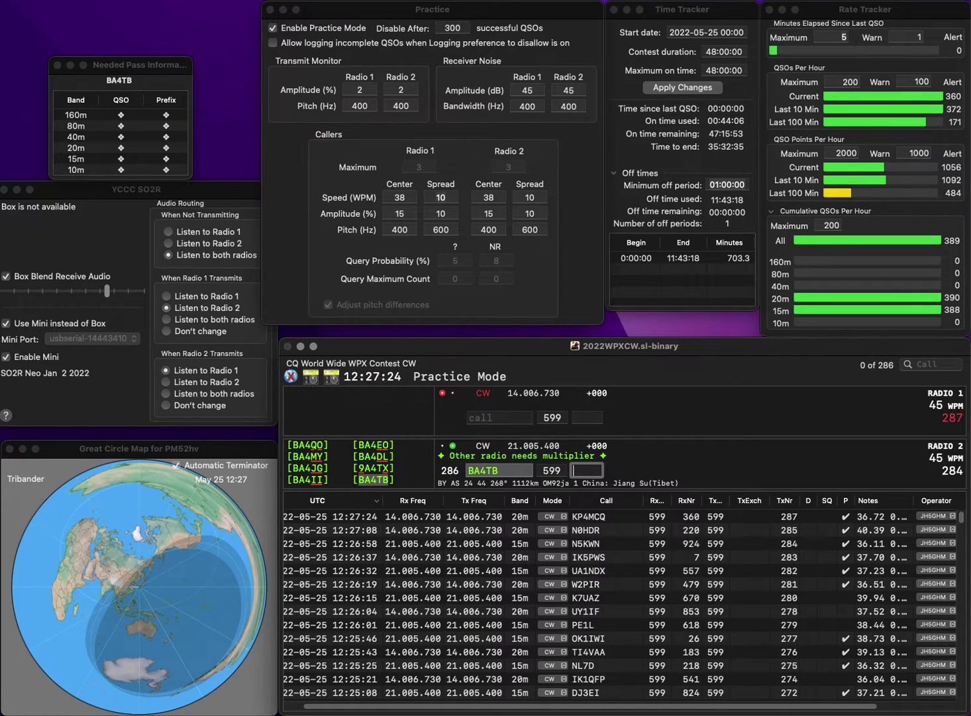
{"action": "type", "text": "31"}
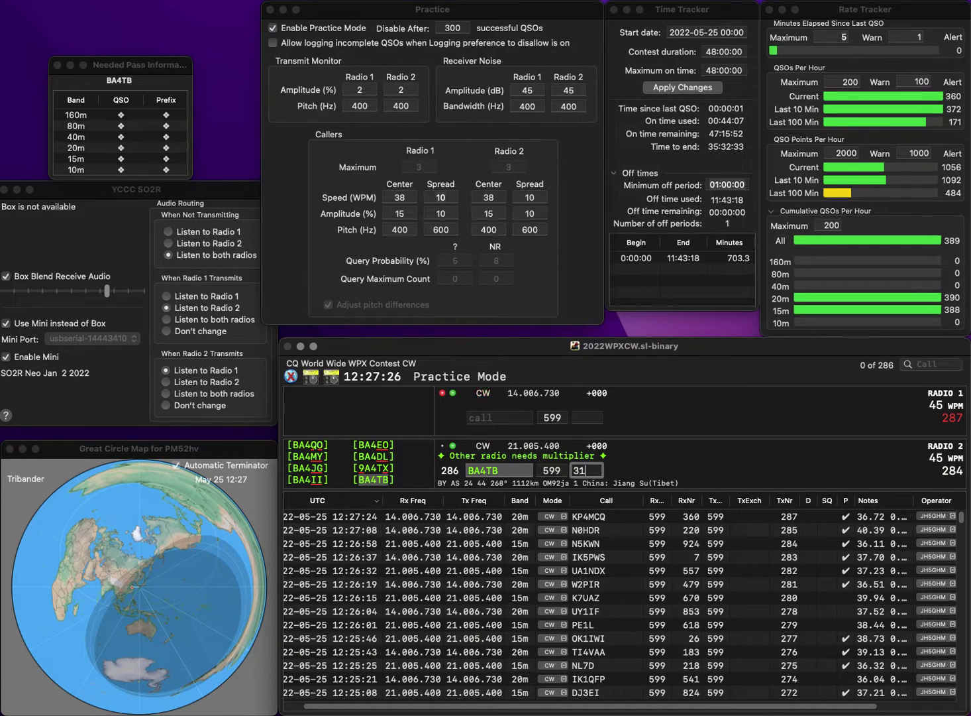
{"action": "type", "text": "4"}
{"action": "key", "text": "Return"}
- Send the exchange to RL4F/P, queue the JOH caller, and log RL4F/P with 183
{"action": "type", "text": "L4F"}
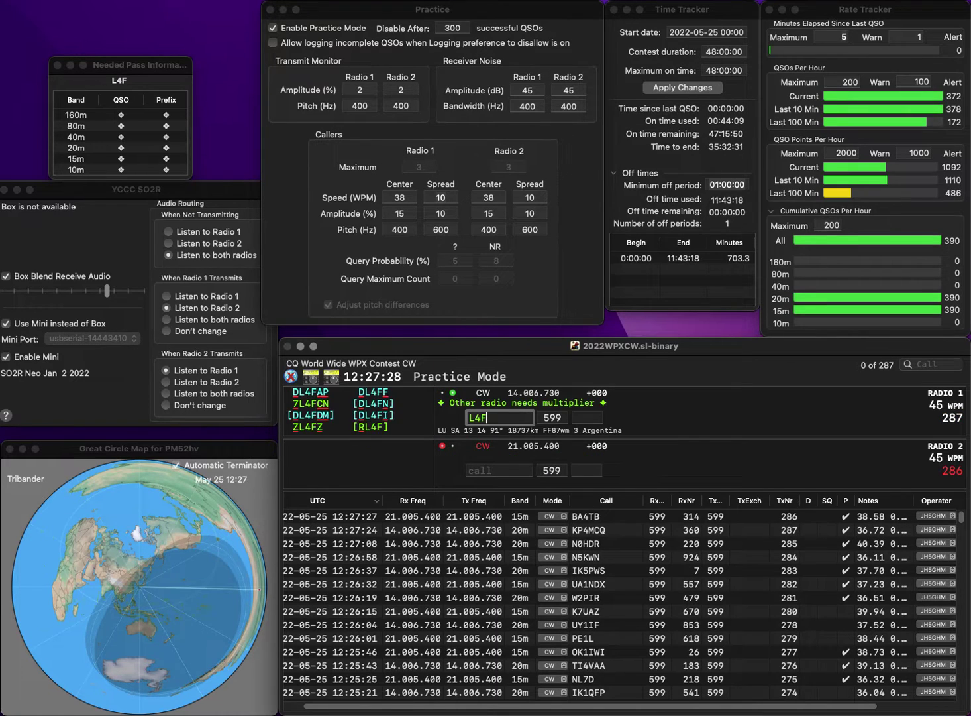
{"action": "type", "text": "/P"}
{"action": "key", "text": "Home"}
{"action": "type", "text": "R"}
{"action": "key", "text": "Return"}
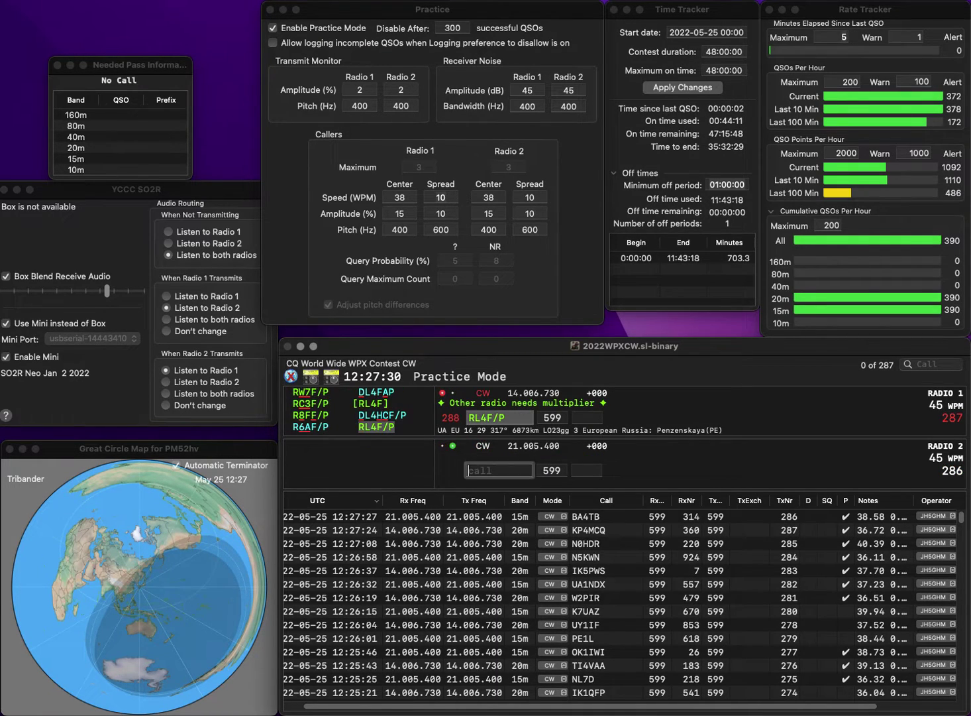
{"action": "type", "text": "J"}
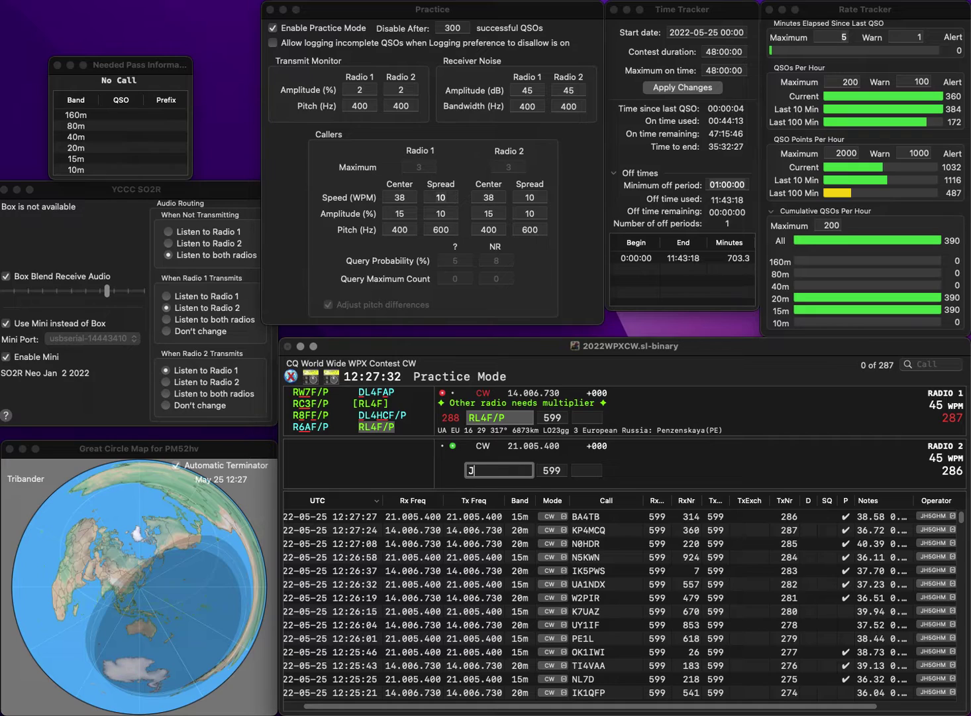
{"action": "type", "text": "OH"}
{"action": "key", "text": "Return"}
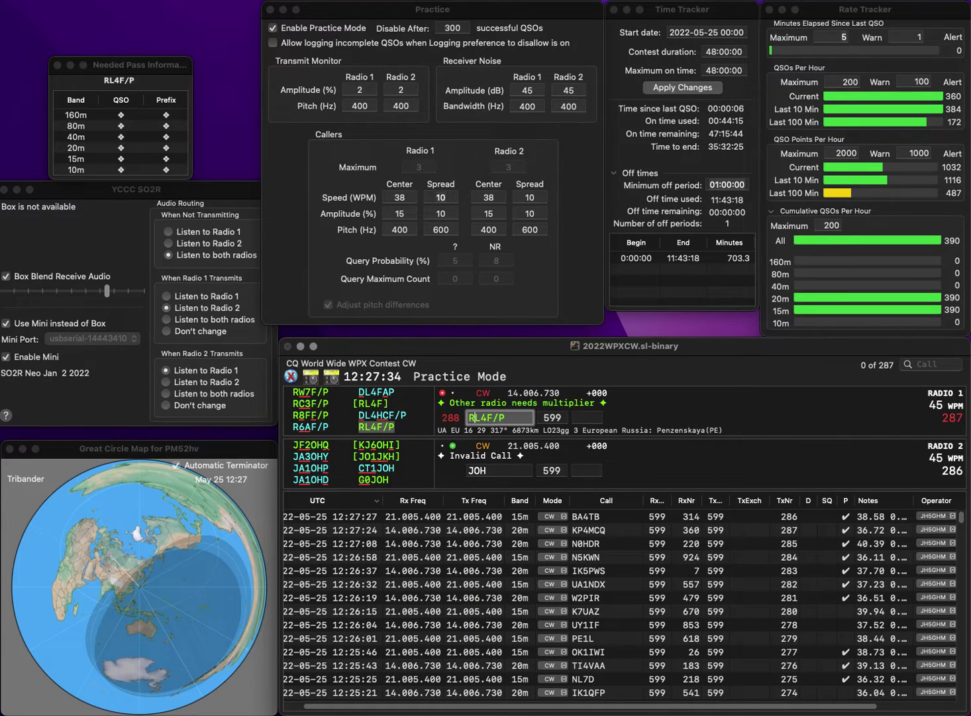
{"action": "key", "text": "space"}
{"action": "type", "text": "1"}
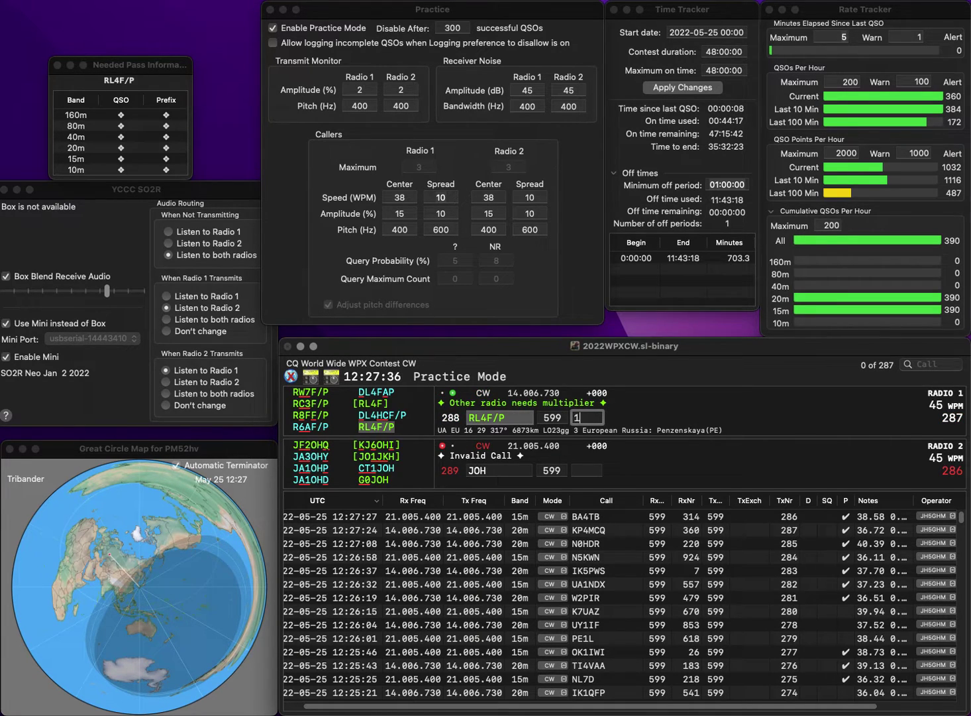
{"action": "type", "text": "83"}
{"action": "key", "text": "Return"}
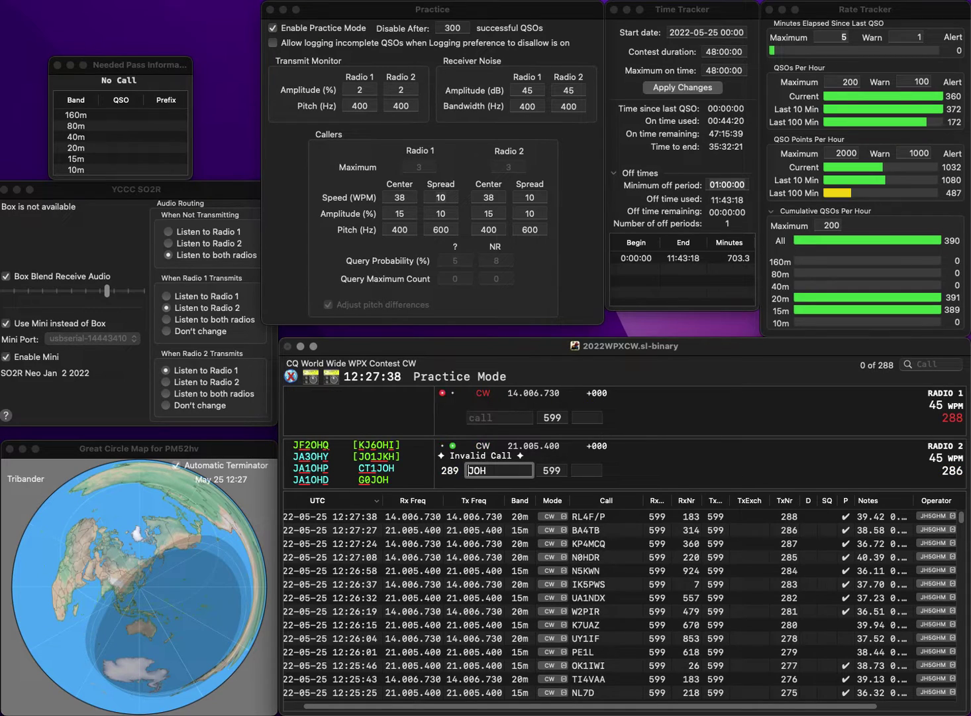
{"action": "type", "text": "YO3"}
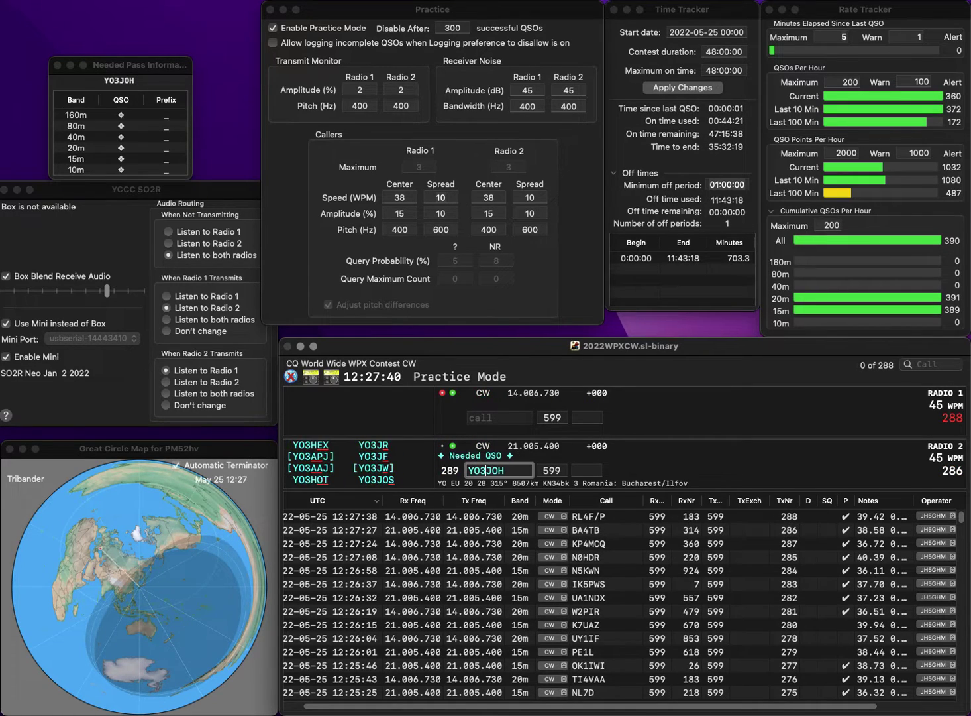
{"action": "key", "text": "BackSpace"}
{"action": "type", "text": "S"}
{"action": "key", "text": "Return"}
{"action": "type", "text": "L"}
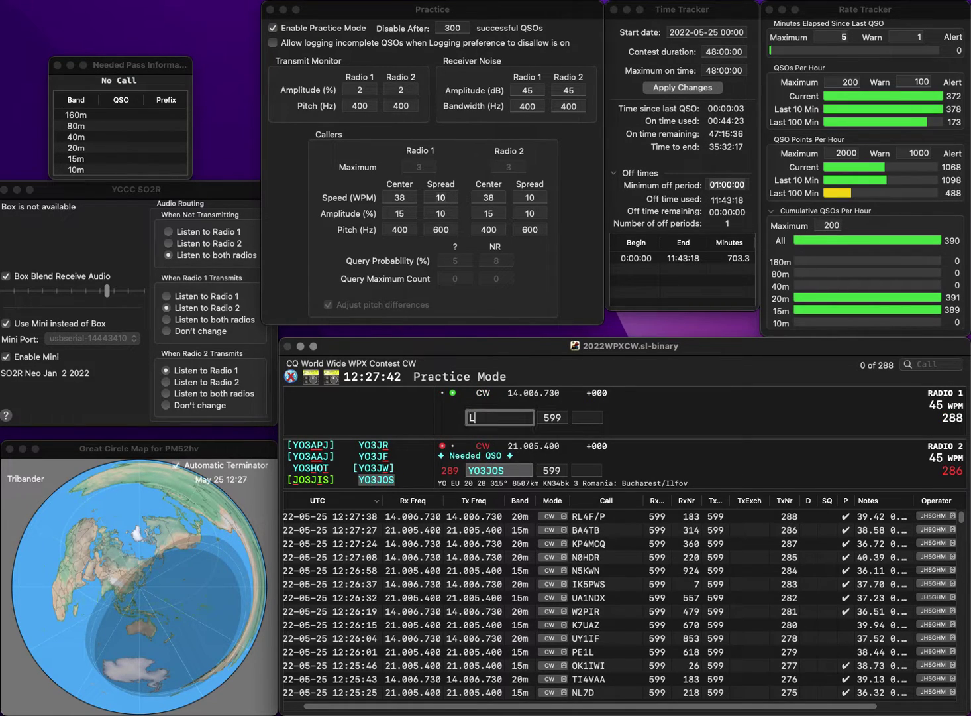
{"action": "type", "text": "Y2A"}
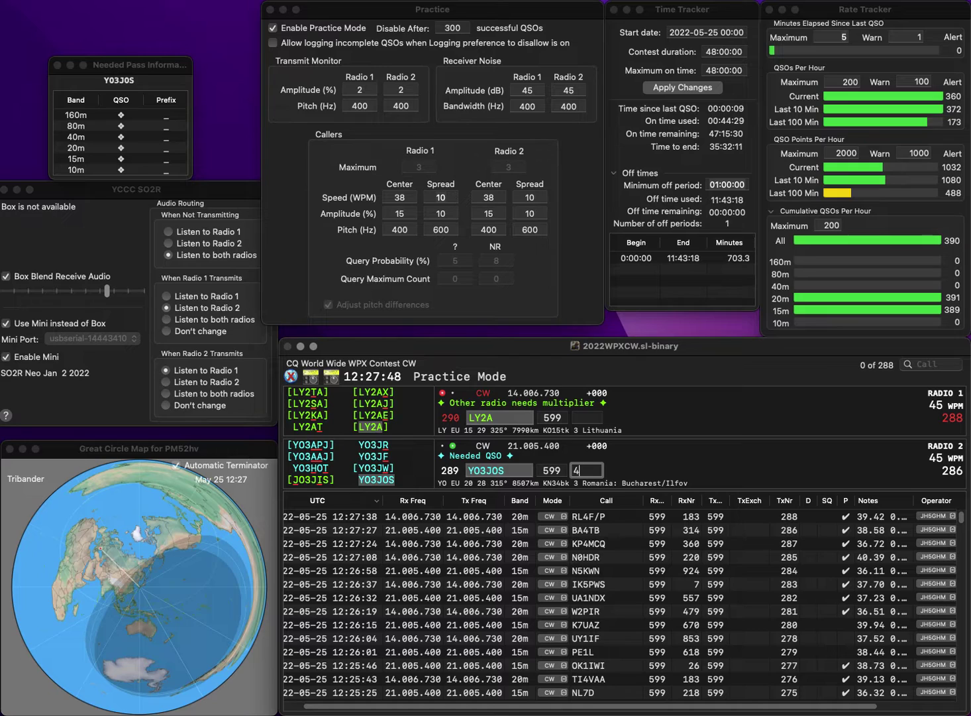
{"action": "type", "text": "4"}
{"action": "key", "text": "Return"}
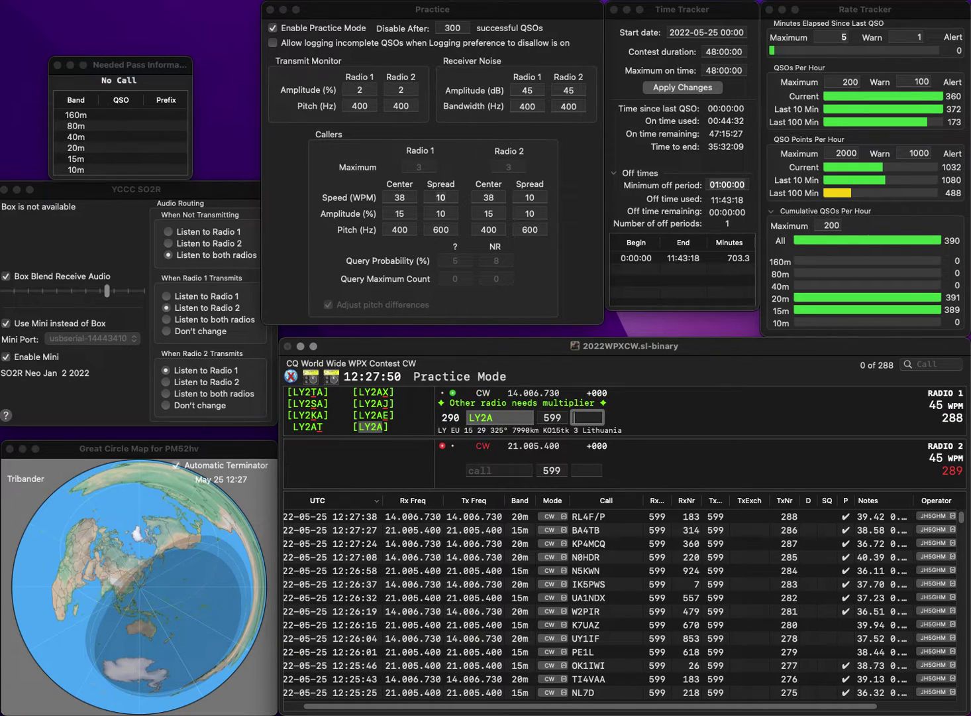
{"action": "type", "text": "4"}
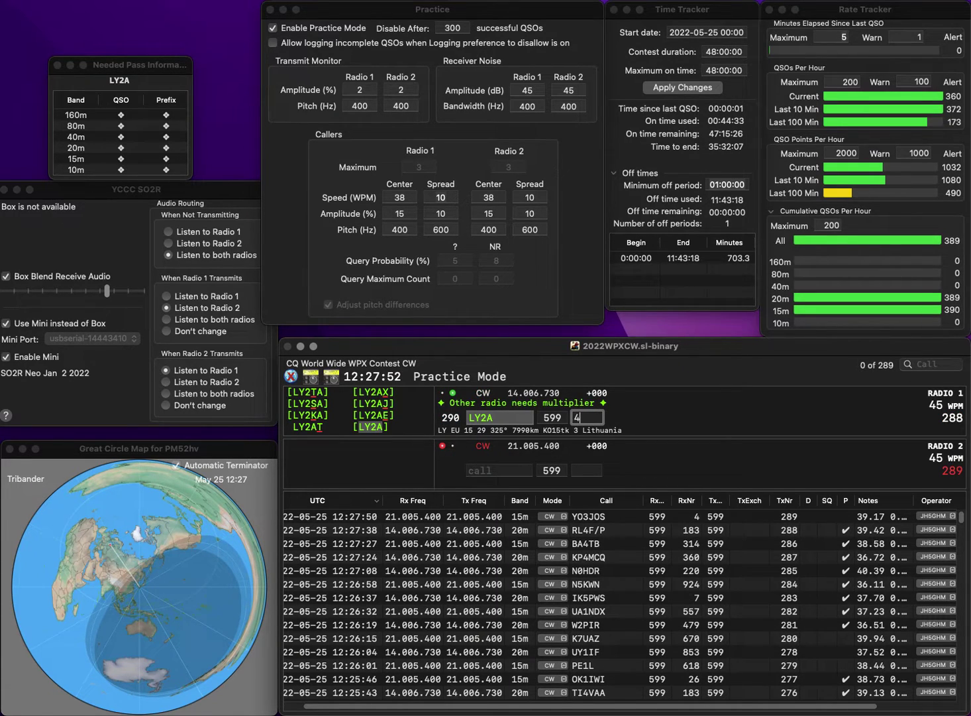
{"action": "type", "text": "95"}
{"action": "key", "text": "Return"}
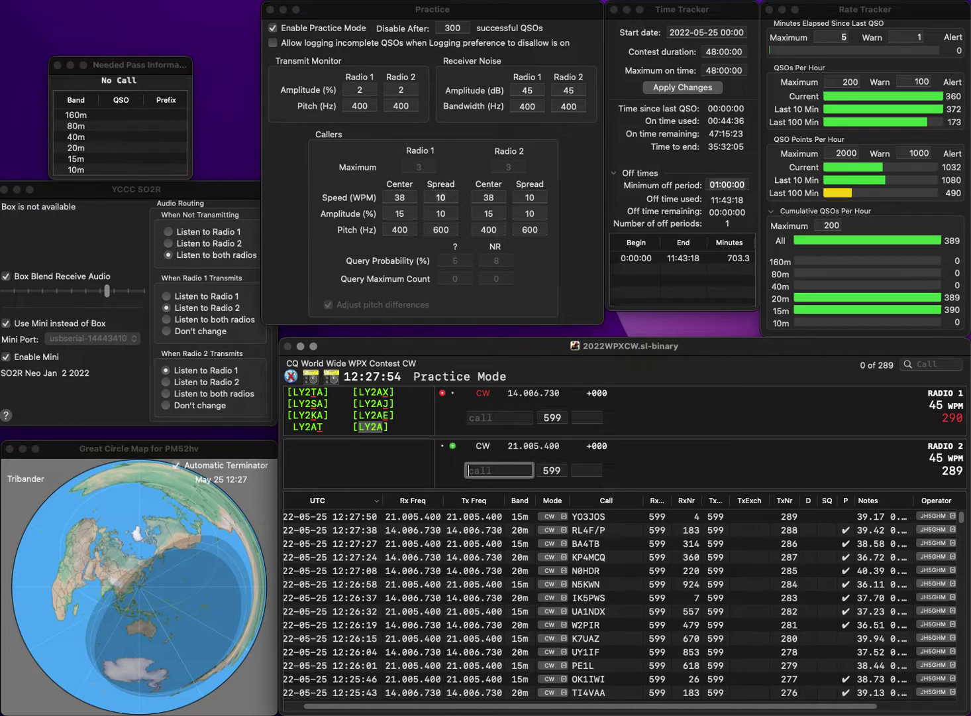
- Call DP1IKK on 15m, correct it to SP1IKK, and call PJ2F on 20m
{"action": "type", "text": "P1"}
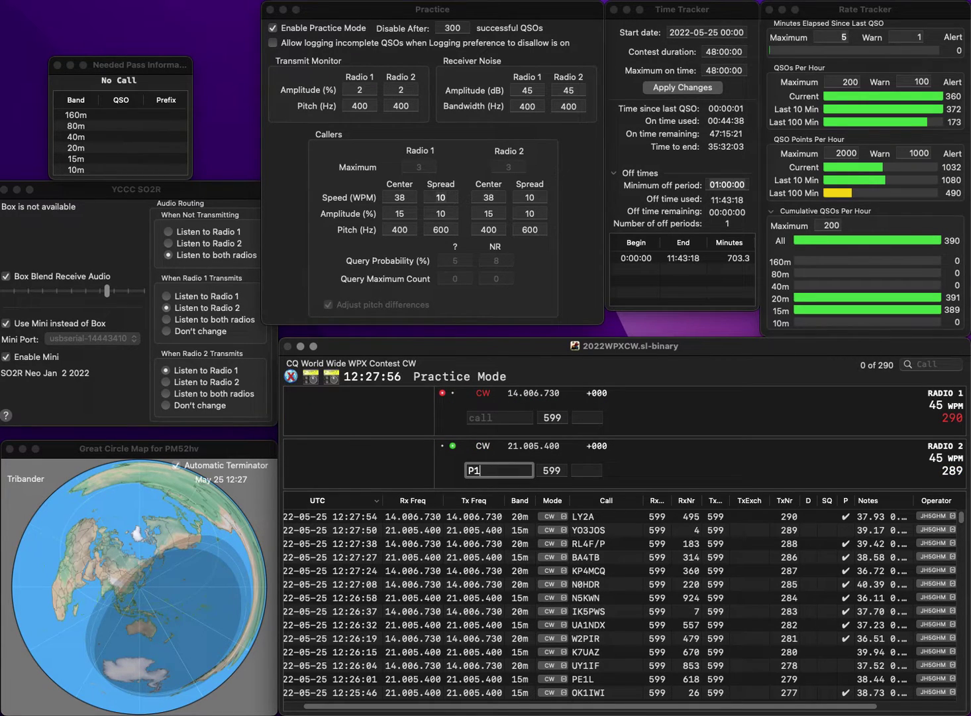
{"action": "type", "text": "IKK"}
{"action": "key", "text": "Home"}
{"action": "type", "text": "D"}
{"action": "key", "text": "Return"}
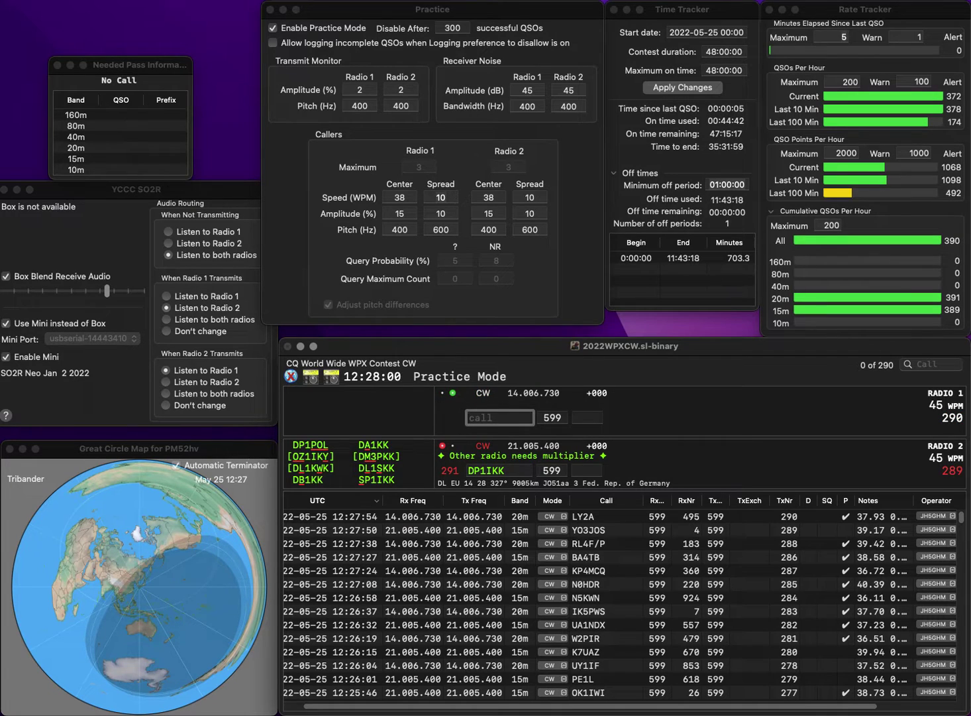
{"action": "type", "text": "PJ2F"}
{"action": "key", "text": "Return"}
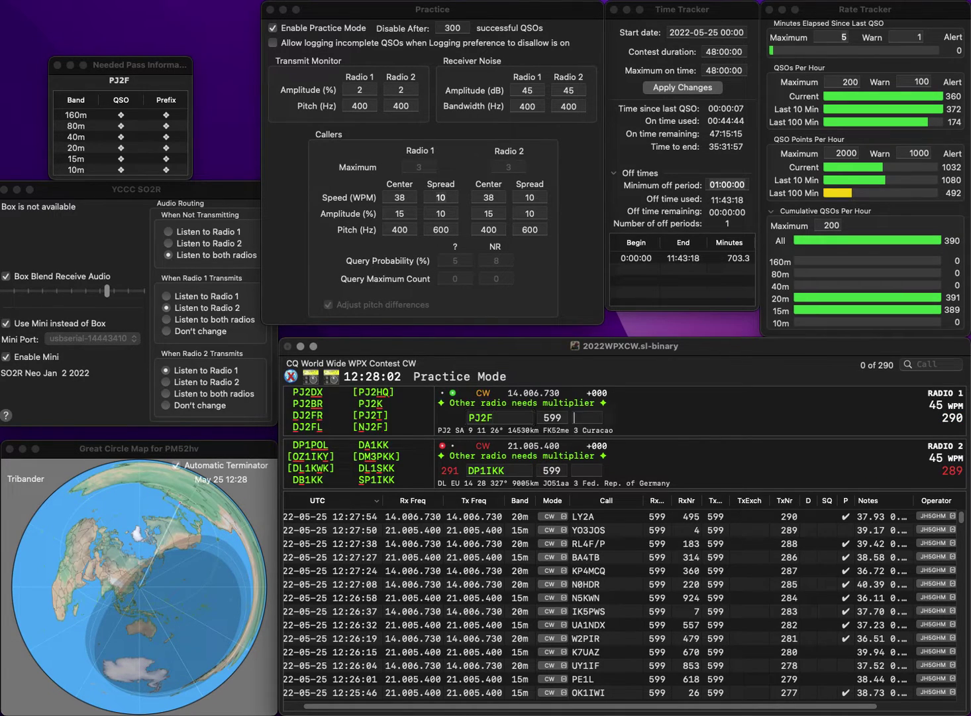
{"action": "key", "text": "BackSpace"}
{"action": "type", "text": "S"}
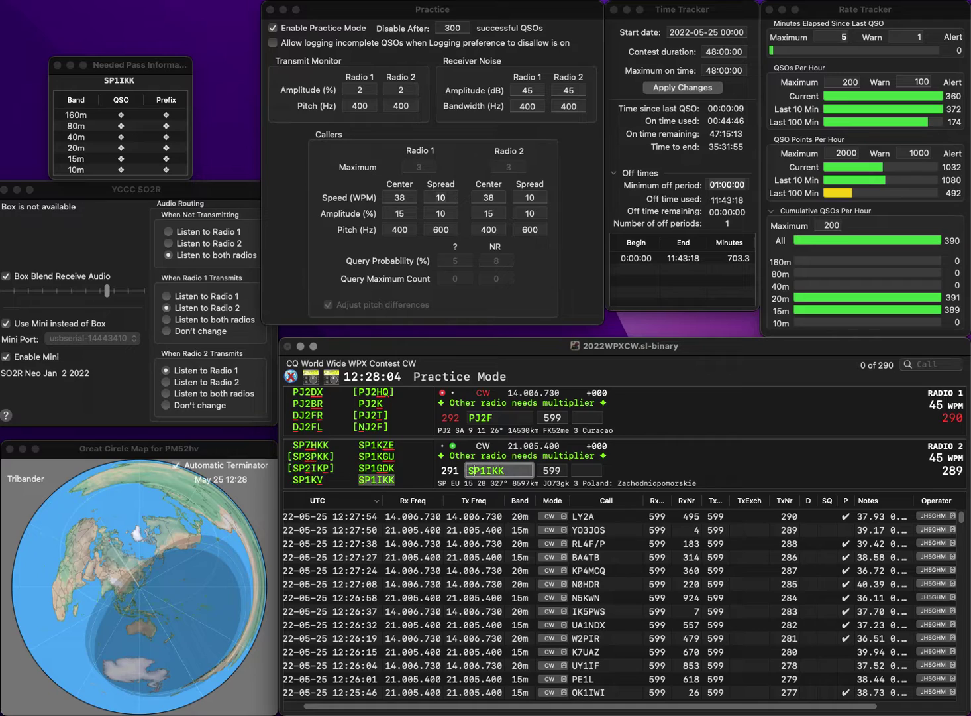
{"action": "key", "text": "Return"}
- Correct the 20m call PJ2F to PP2F and log SP1IKK with exchange 827
{"action": "key", "text": "space"}
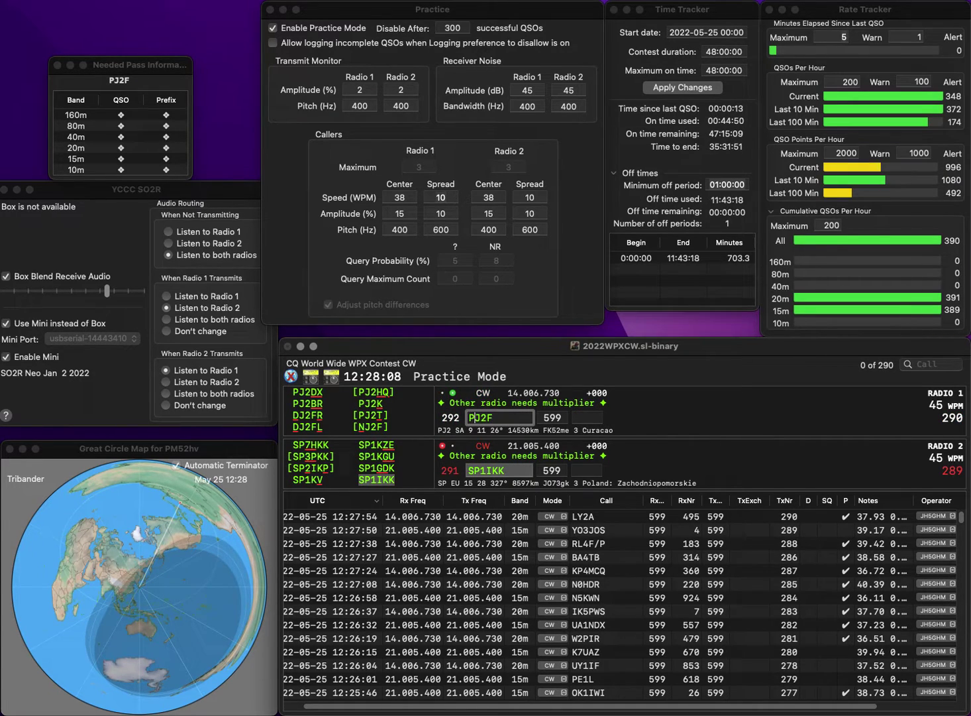
{"action": "key", "text": "Delete"}
{"action": "type", "text": "P"}
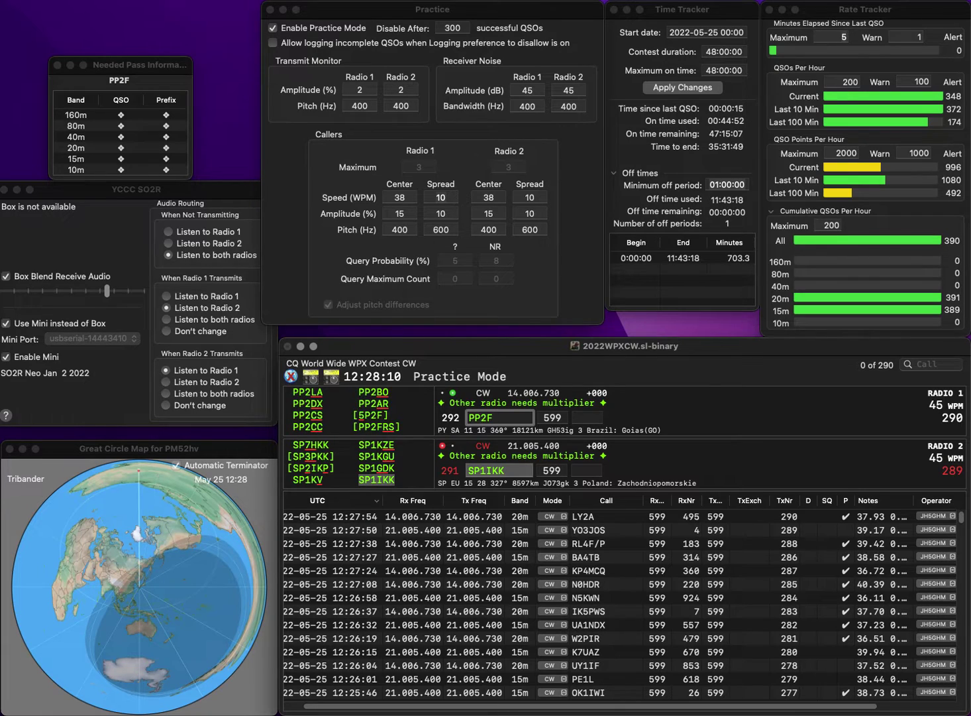
{"action": "key", "text": "Return"}
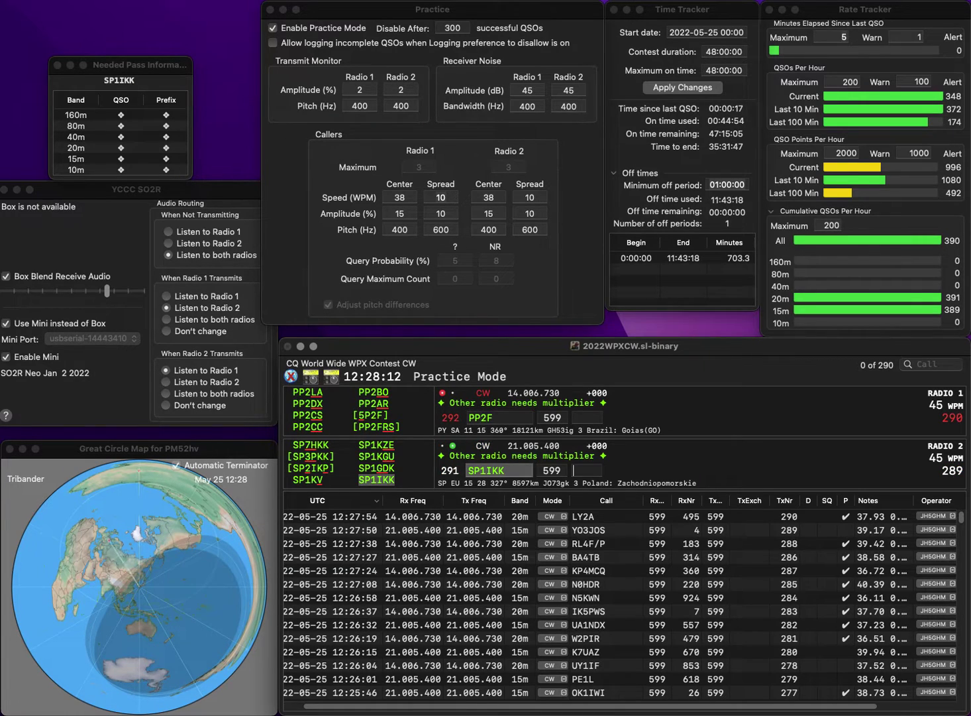
{"action": "type", "text": "8"}
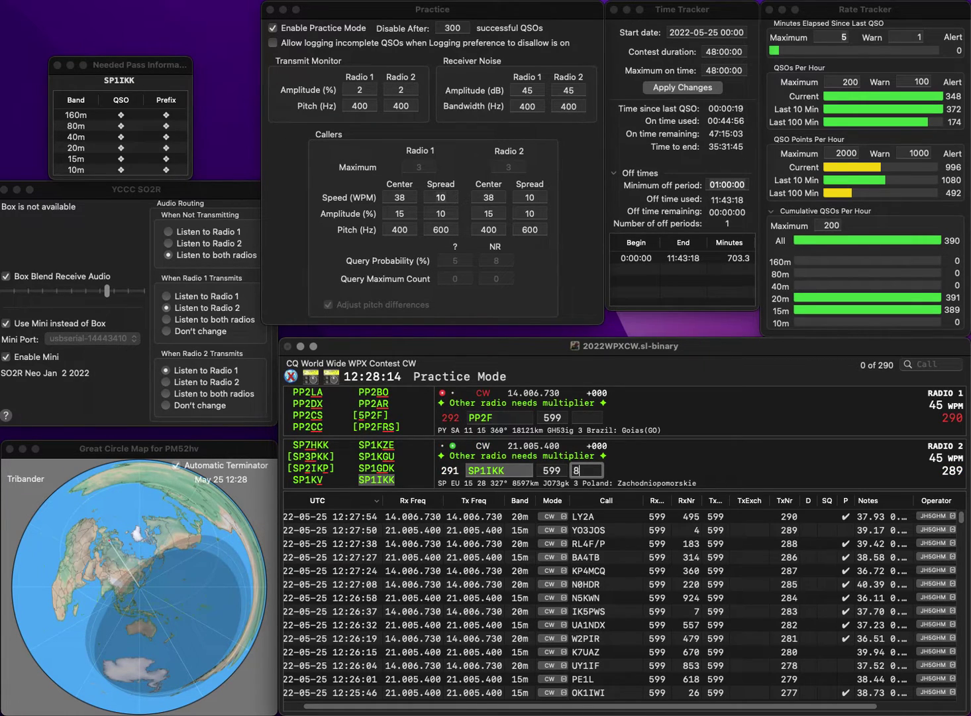
{"action": "type", "text": "27"}
{"action": "key", "text": "Return"}
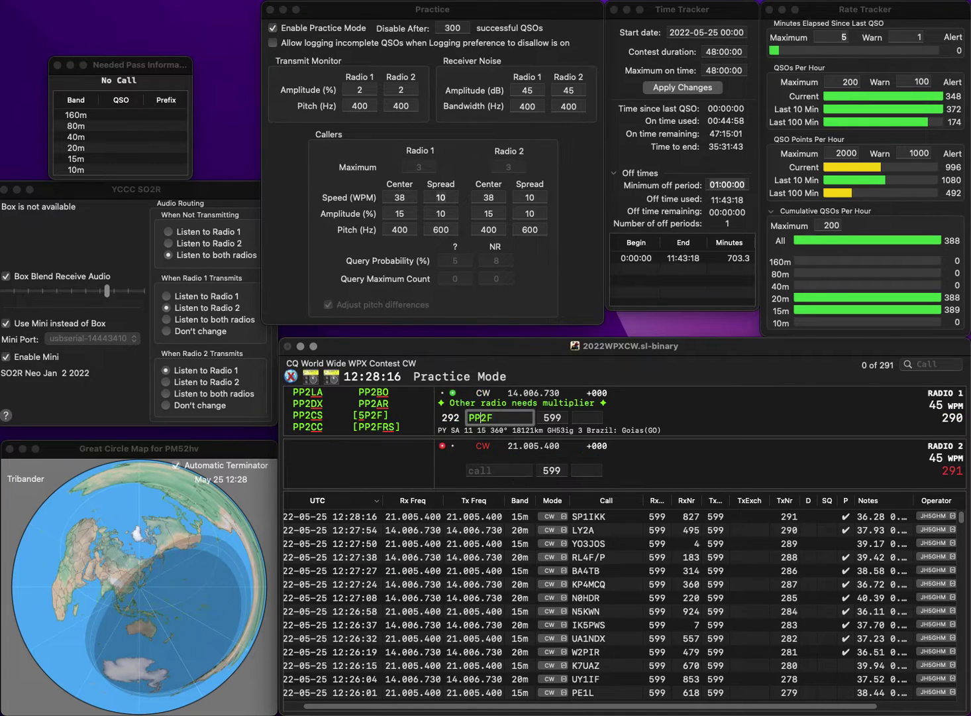
- Correct PP2F to PW2F, call WA4USA, then log PW2F with 160 and WA4USA with 85
{"action": "key", "text": "BackSpace"}
{"action": "type", "text": "W"}
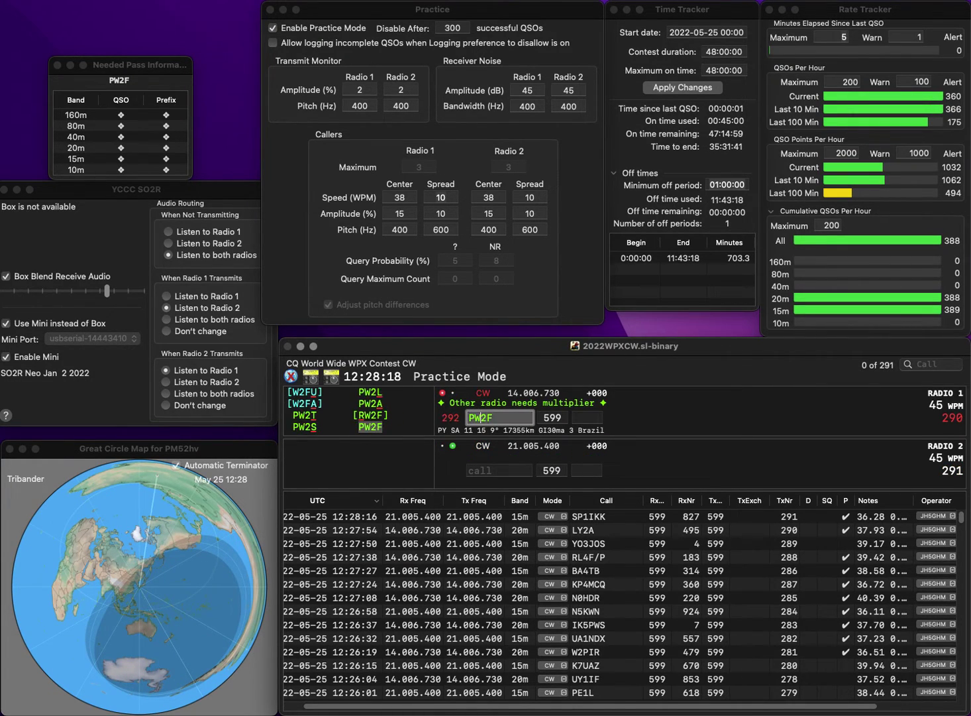
{"action": "key", "text": "Return"}
{"action": "type", "text": "WA4USA"}
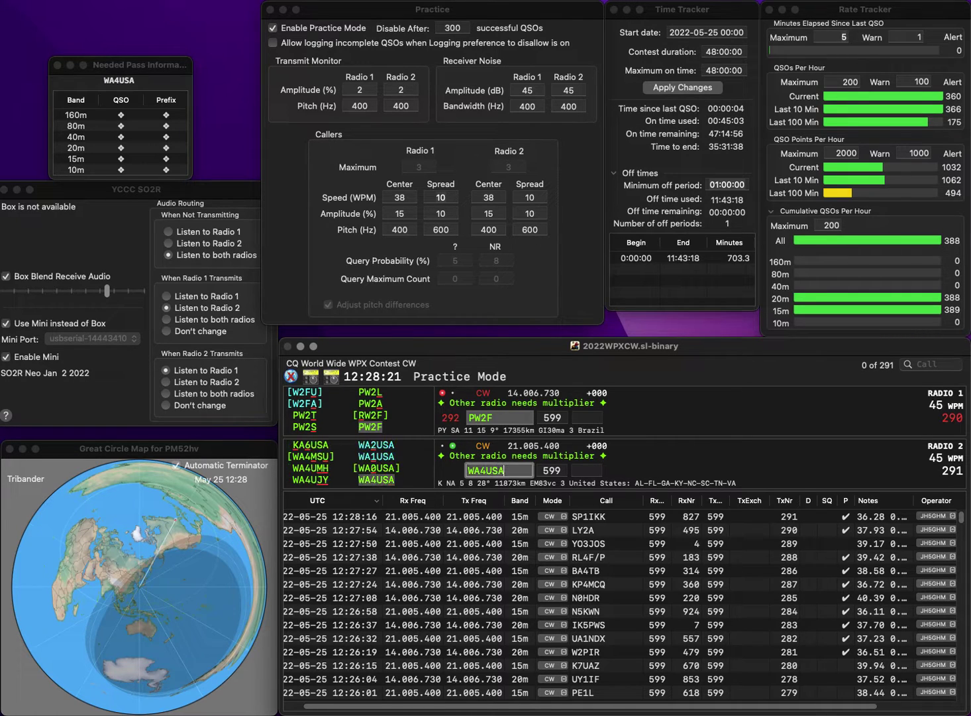
{"action": "key", "text": "Return"}
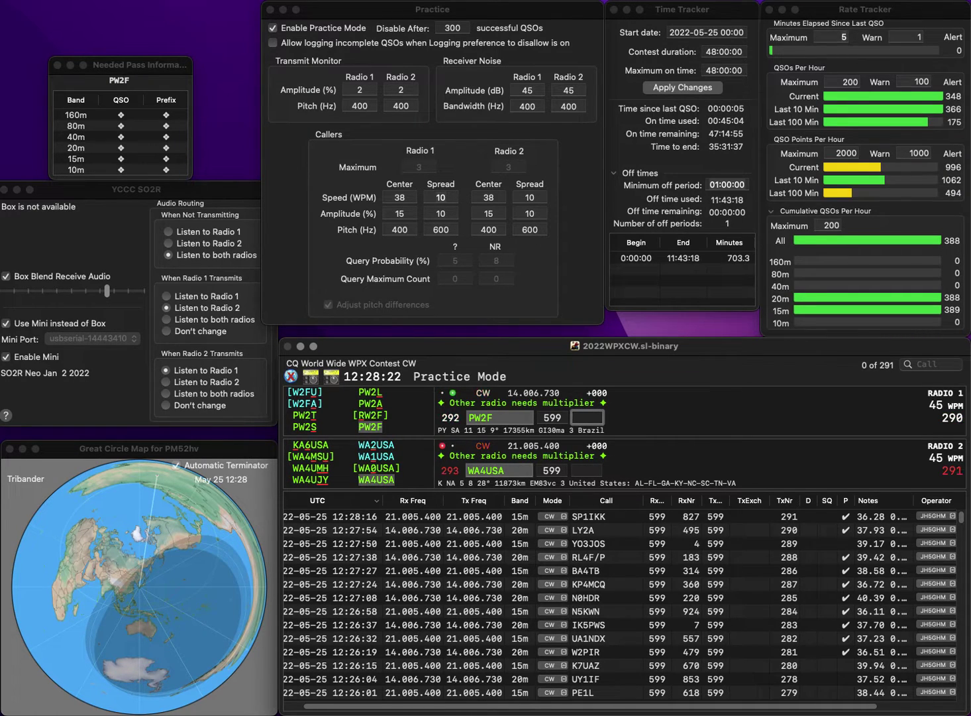
{"action": "type", "text": "160"}
{"action": "key", "text": "Return"}
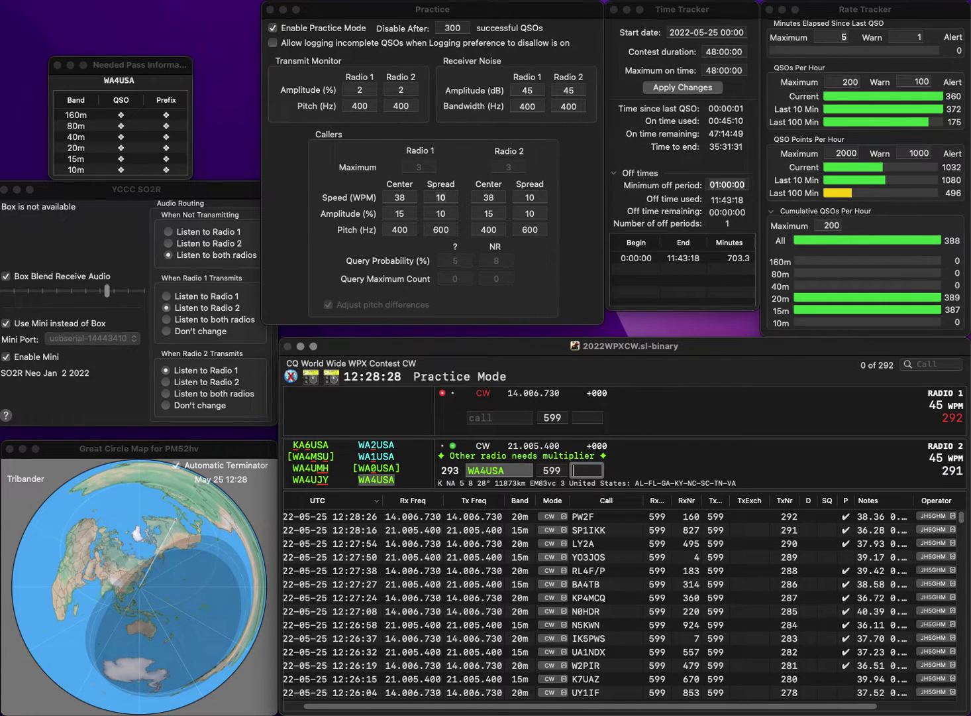
{"action": "type", "text": "85"}
{"action": "key", "text": "Return"}
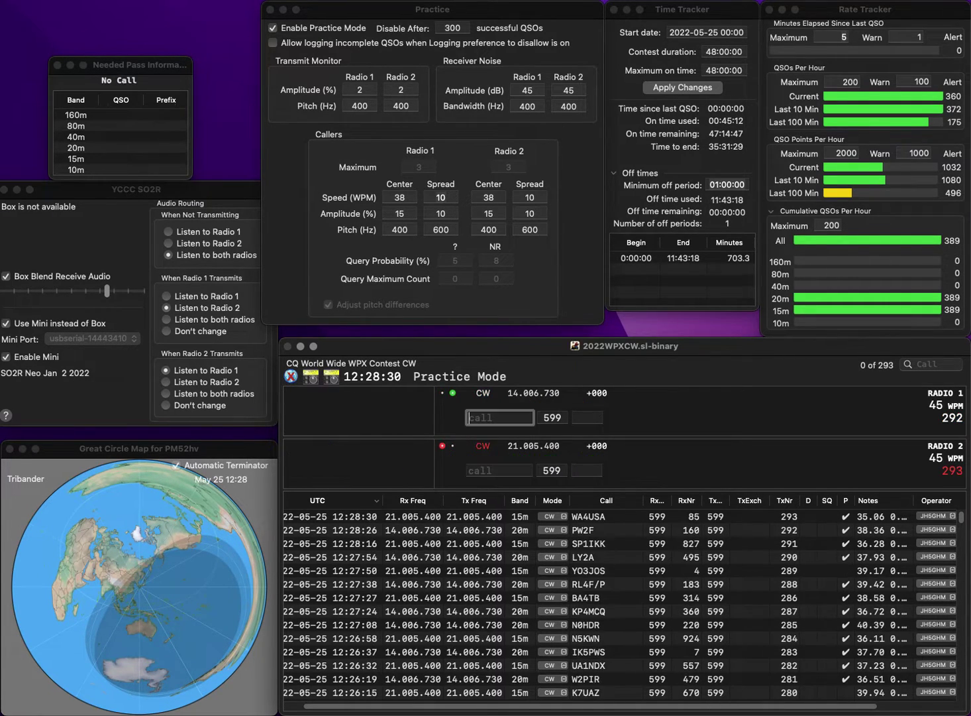
{"action": "type", "text": "KS"}
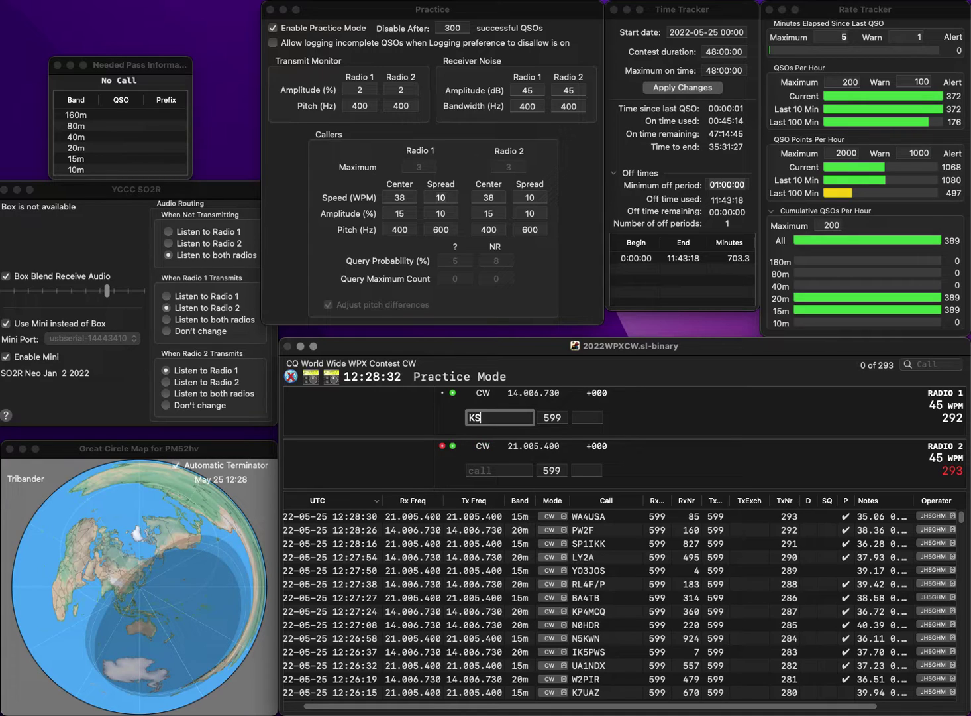
{"action": "type", "text": "9R"}
{"action": "key", "text": "Return"}
{"action": "type", "text": "B"}
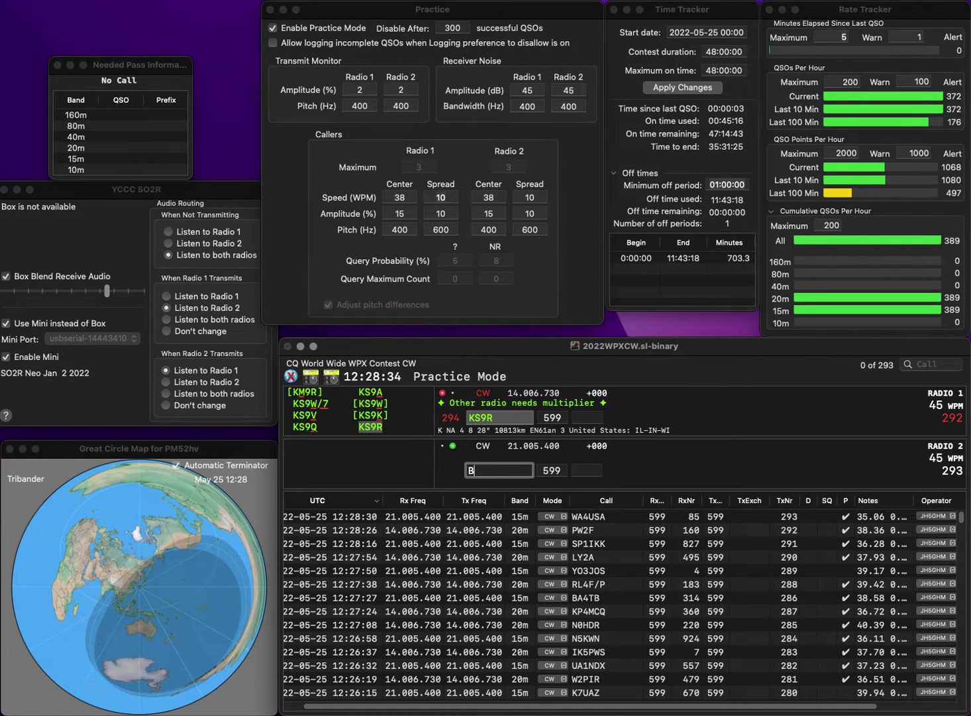
{"action": "type", "text": "8YYX"}
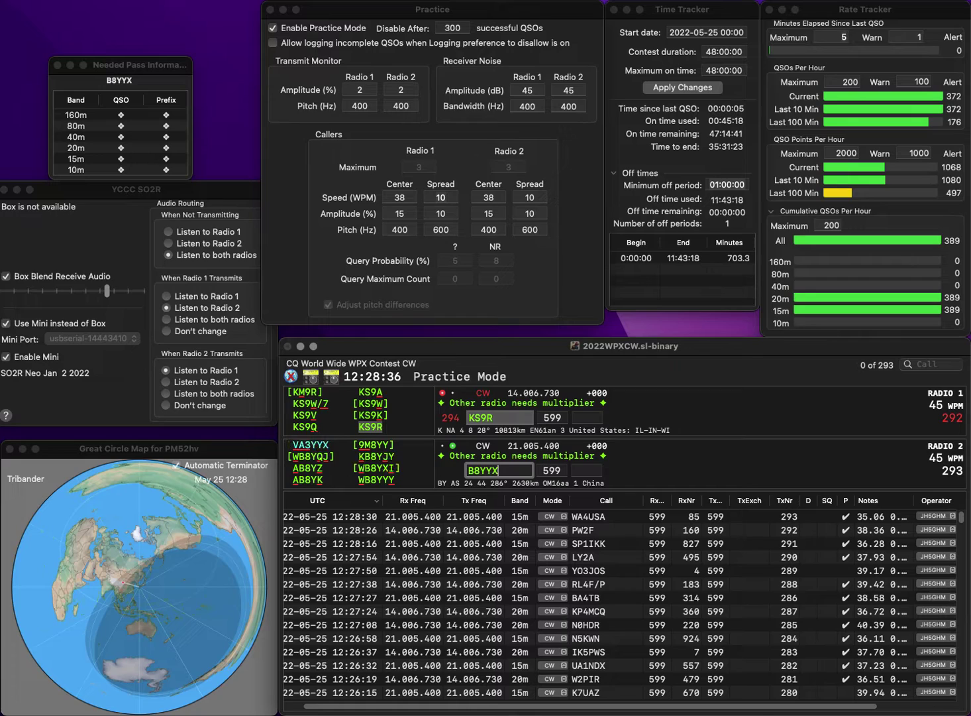
{"action": "key", "text": "super+Left"}
{"action": "type", "text": "W"}
{"action": "key", "text": "Return"}
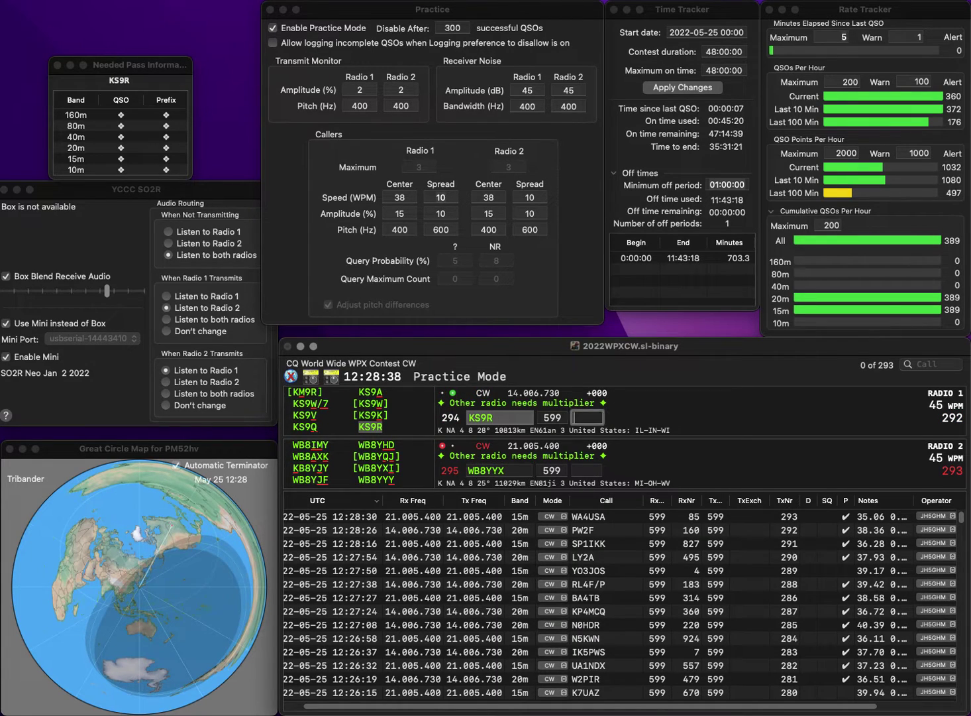
{"action": "type", "text": "8"}
{"action": "key", "text": "BackSpace"}
{"action": "type", "text": "715"}
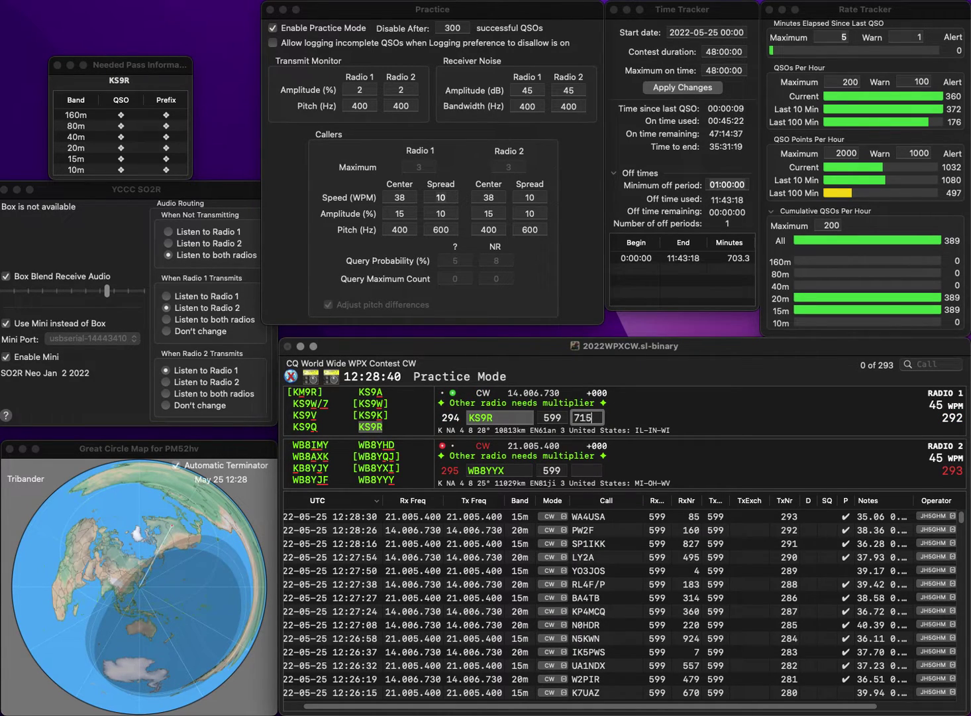
{"action": "key", "text": "Down"}
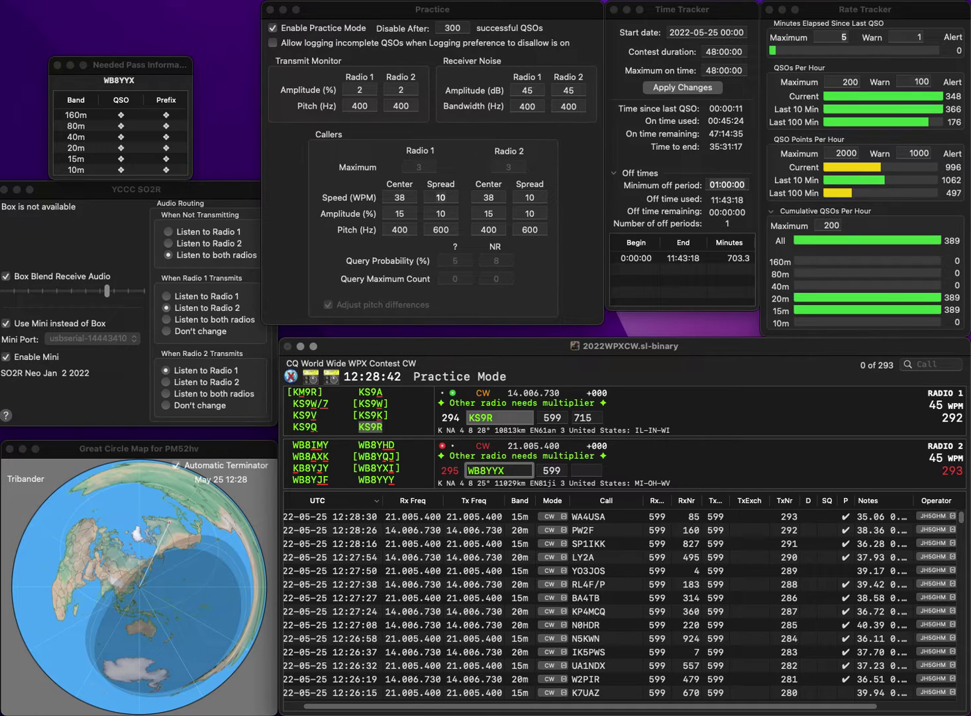
{"action": "key", "text": "BackSpace"}
{"action": "key", "text": "Delete"}
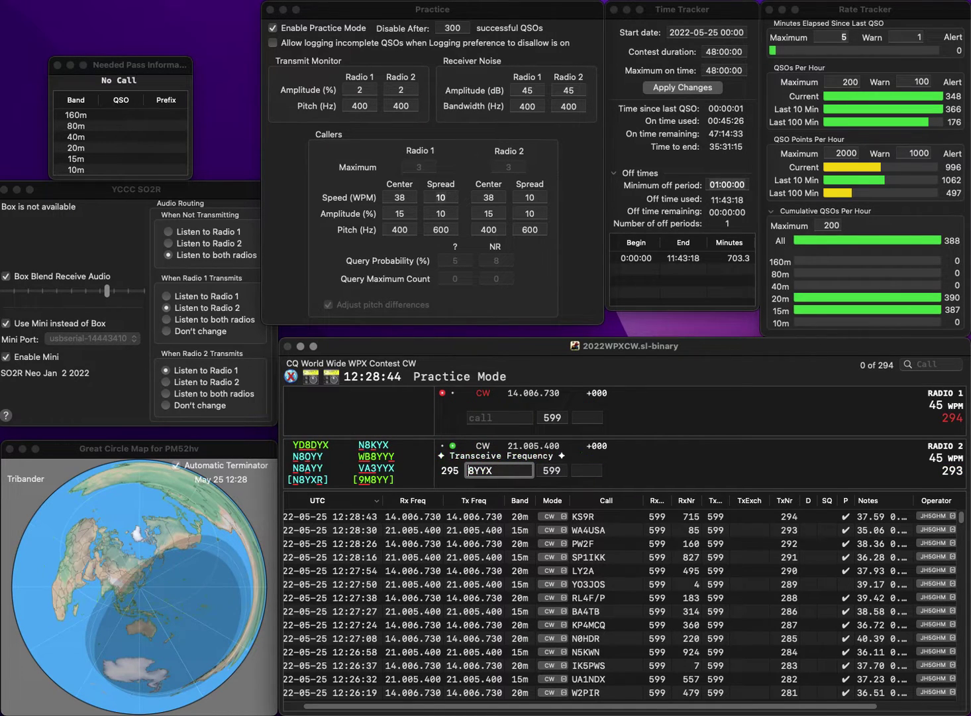
{"action": "type", "text": "HB"}
{"action": "key", "text": "Delete"}
{"action": "type", "text": "9"}
{"action": "key", "text": "Return"}
{"action": "key", "text": "Up"}
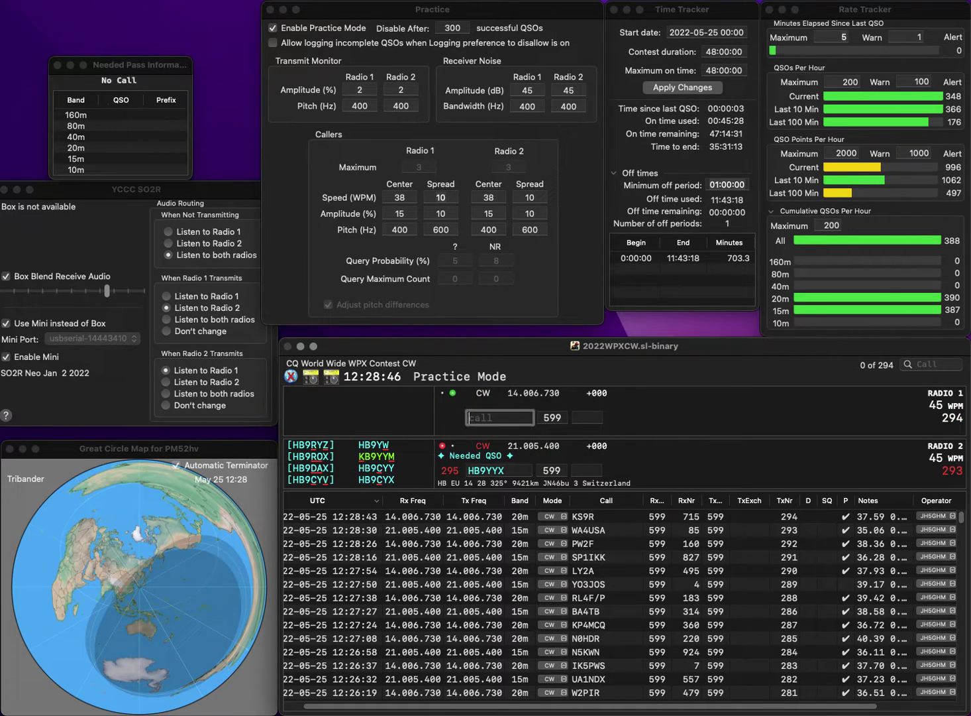
- Build the 20m call up from 3NO into KN4RNO and send its exchange
{"action": "type", "text": "3"}
{"action": "type", "text": "NO"}
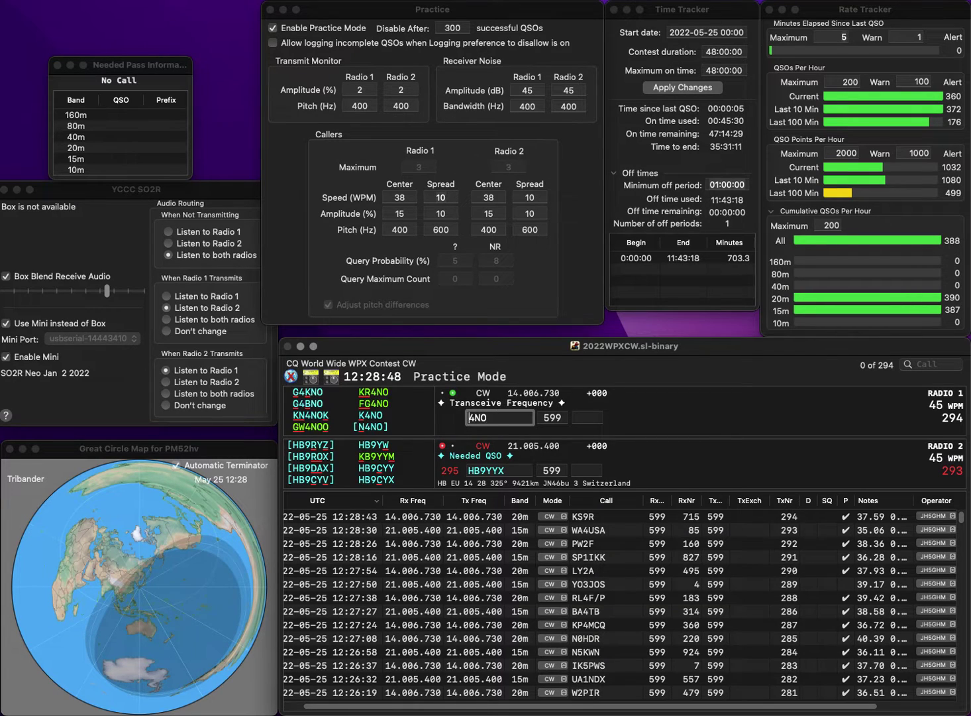
{"action": "key", "text": "Left"}
{"action": "key", "text": "Left"}
{"action": "key", "text": "Left"}
{"action": "type", "text": "K"}
{"action": "key", "text": "Right"}
{"action": "type", "text": "R"}
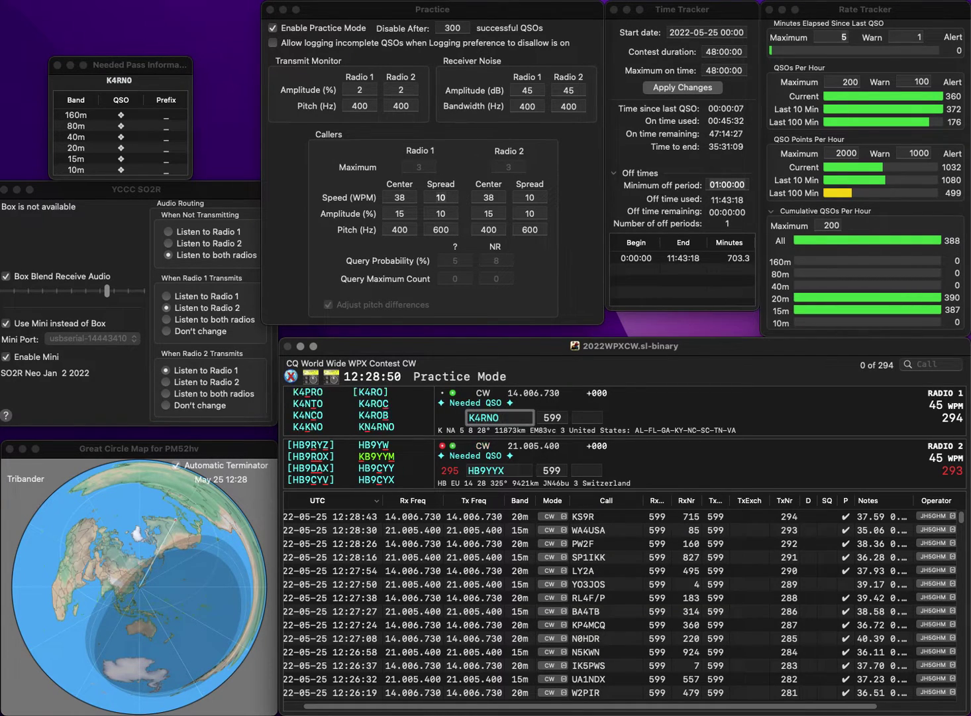
{"action": "key", "text": "Left"}
{"action": "key", "text": "Left"}
{"action": "type", "text": "N"}
{"action": "key", "text": "Return"}
{"action": "key", "text": "super+Right"}
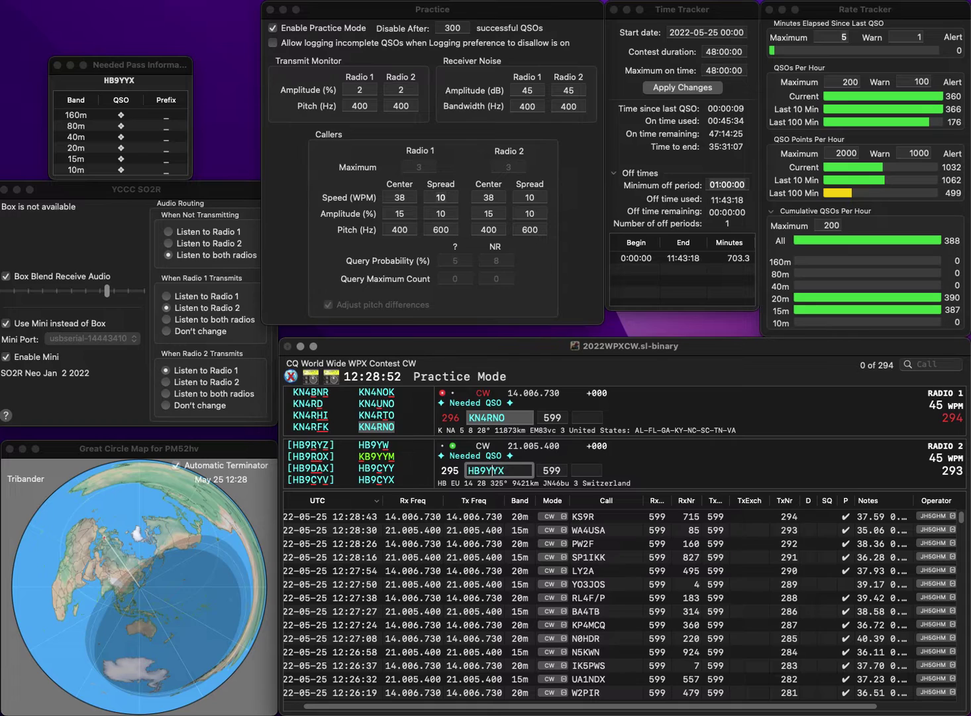
{"action": "key", "text": "BackSpace"}
{"action": "type", "text": "C"}
{"action": "key", "text": "Return"}
{"action": "key", "text": "super+Left"}
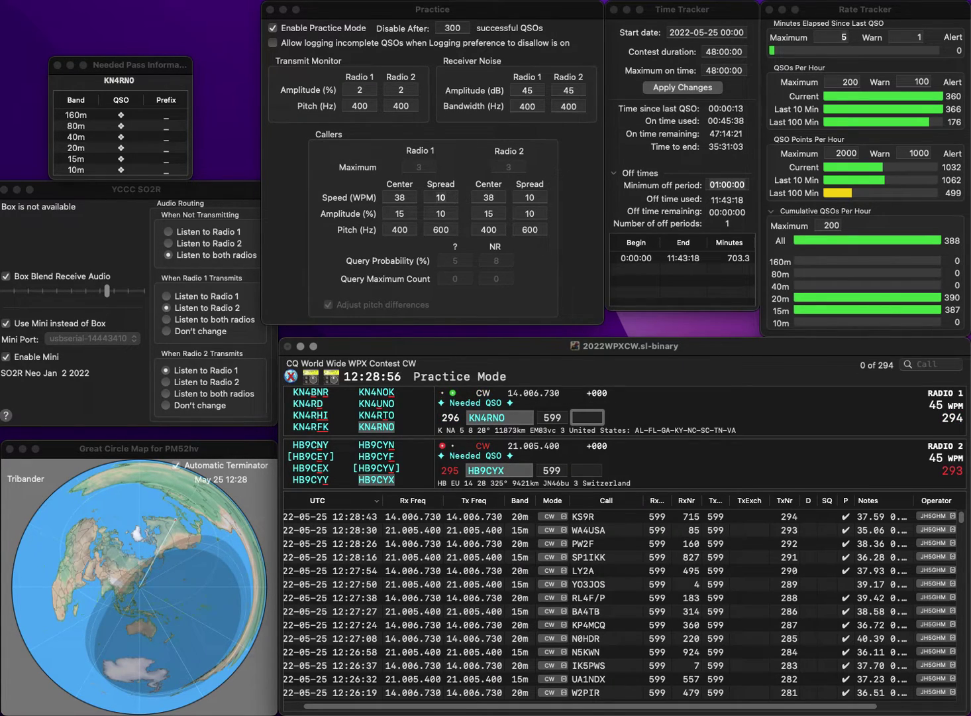
{"action": "type", "text": "17"}
{"action": "key", "text": "Return"}
{"action": "key", "text": "super+Right"}
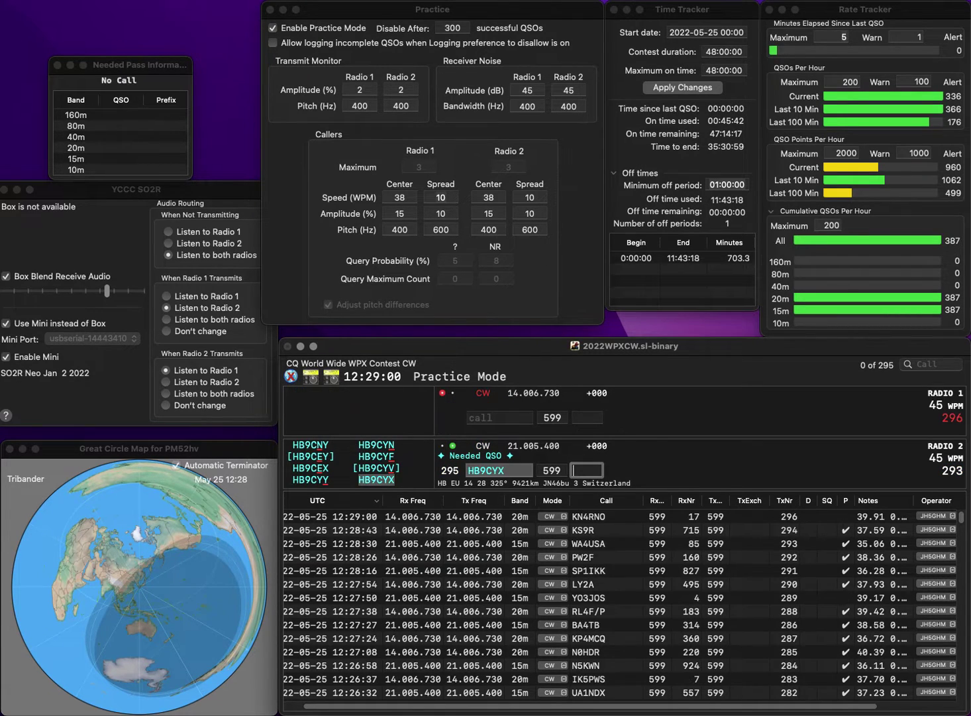
{"action": "type", "text": "3"}
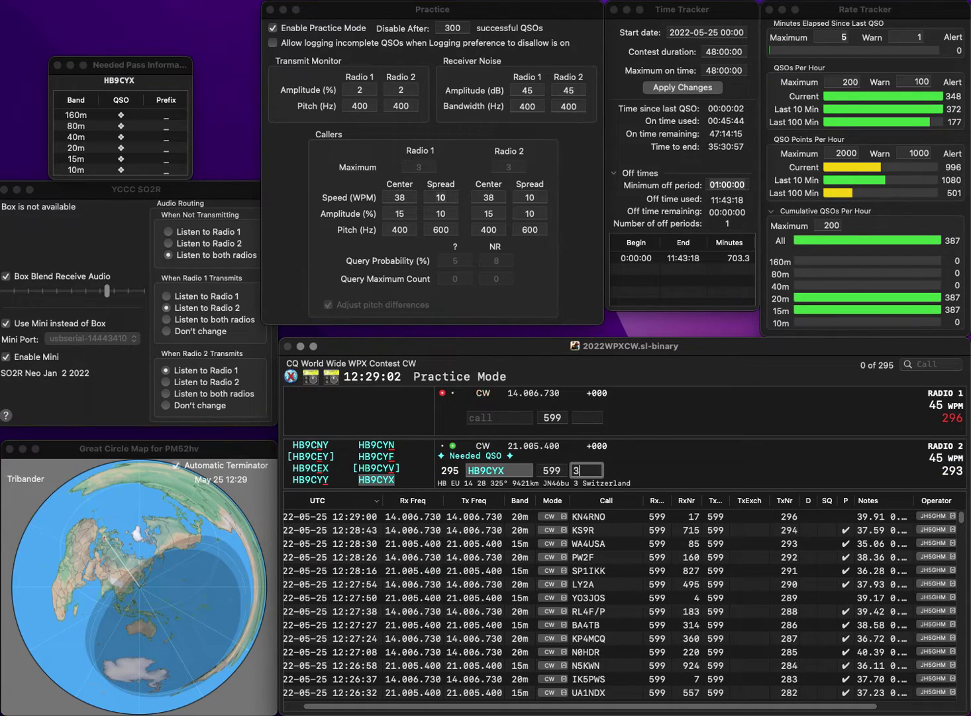
{"action": "type", "text": "98"}
{"action": "key", "text": "Return"}
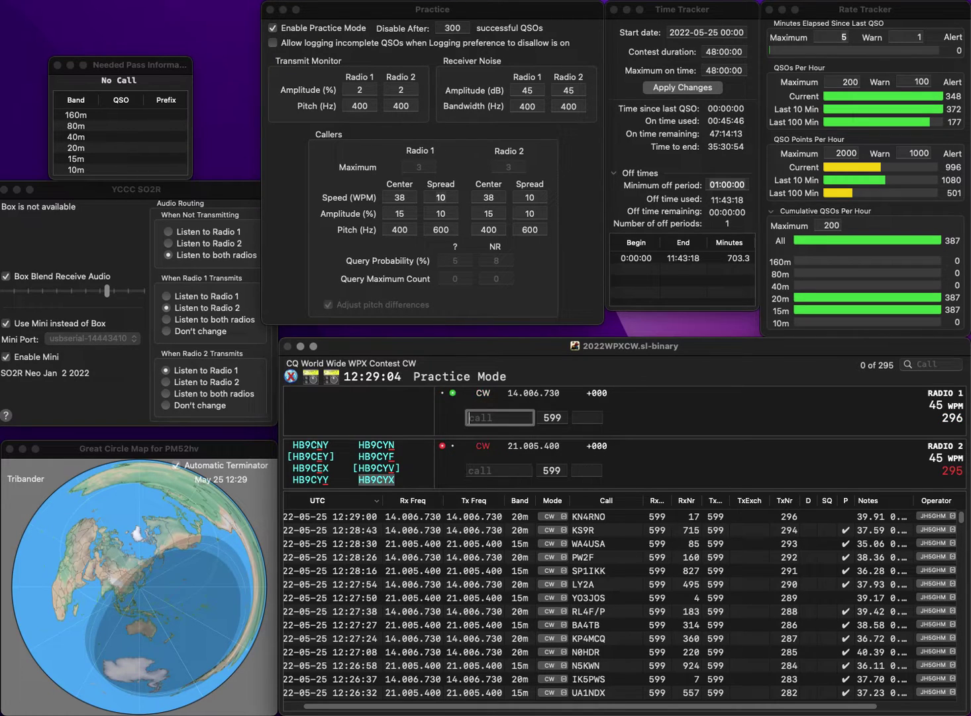
{"action": "type", "text": "1l"}
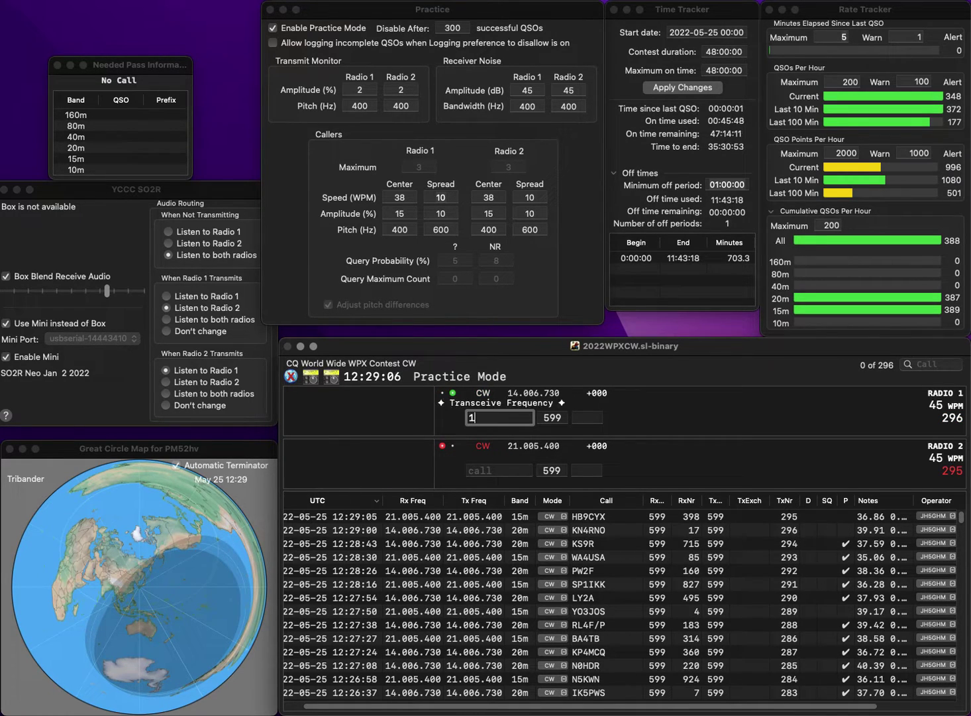
{"action": "key", "text": "Return"}
{"action": "type", "text": "M0"}
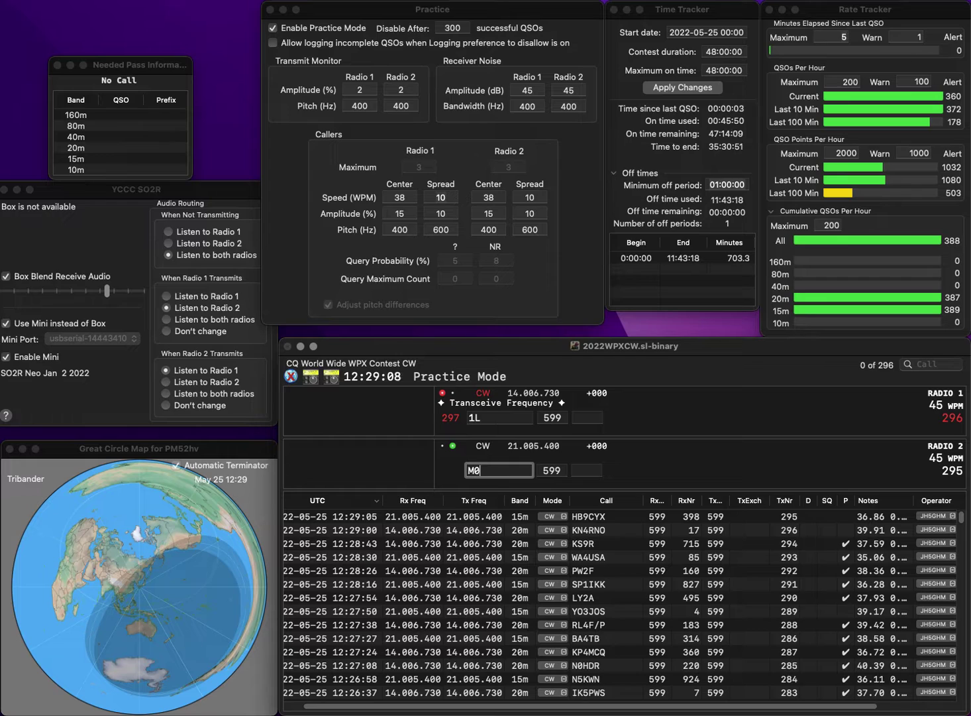
{"action": "type", "text": "SLO"}
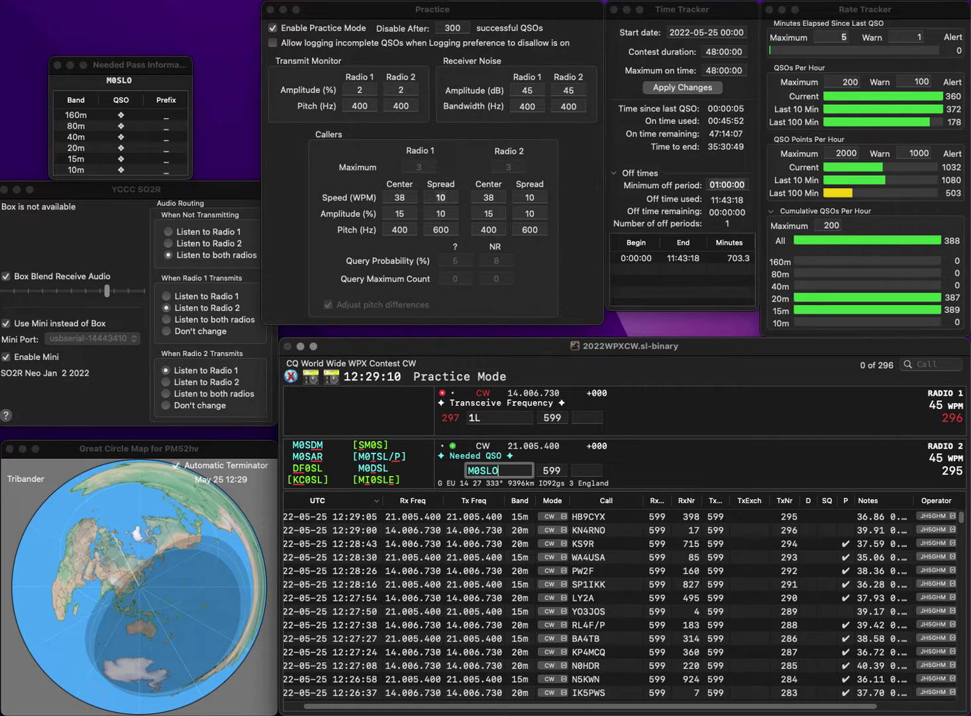
{"action": "key", "text": "Return"}
{"action": "type", "text": "W1L"}
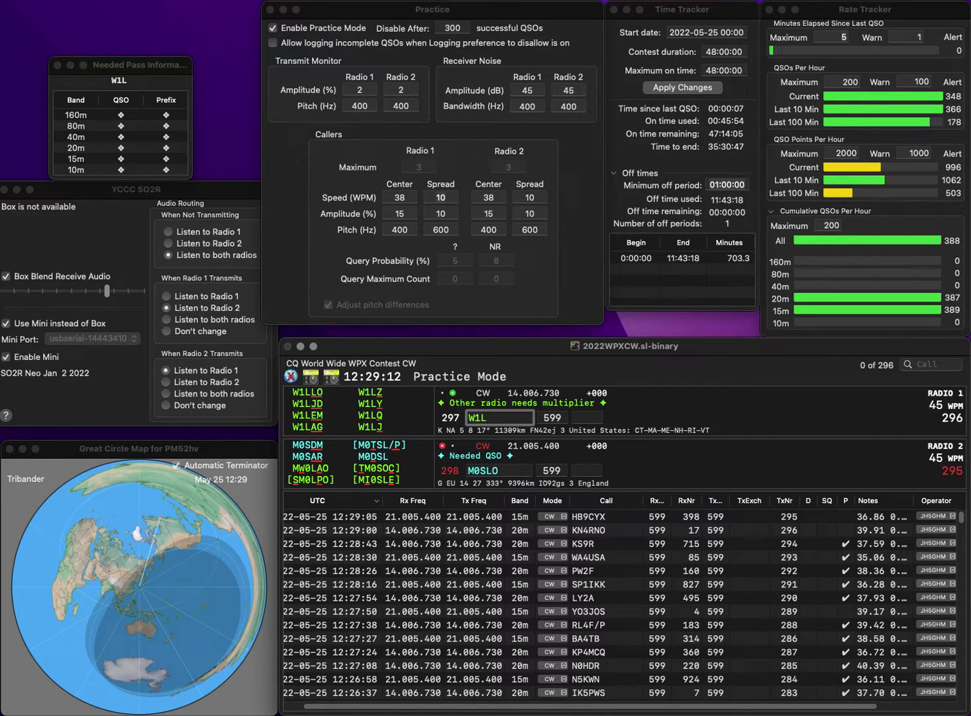
{"action": "type", "text": "JL"}
{"action": "key", "text": "Return"}
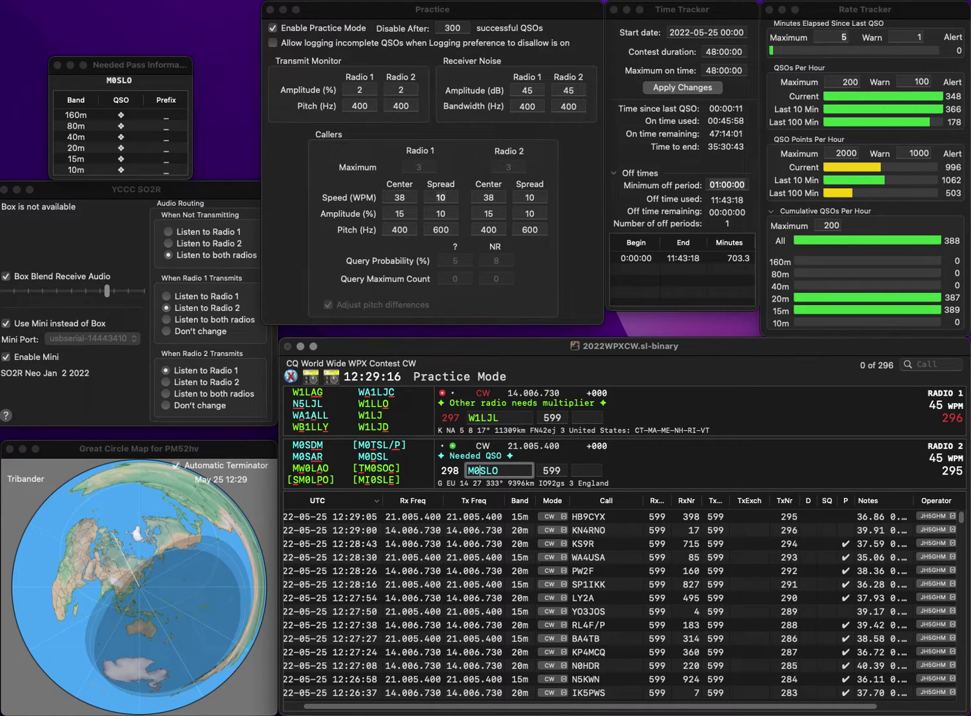
{"action": "key", "text": "BackSpace"}
{"action": "type", "text": "HW"}
{"action": "key", "text": "Delete"}
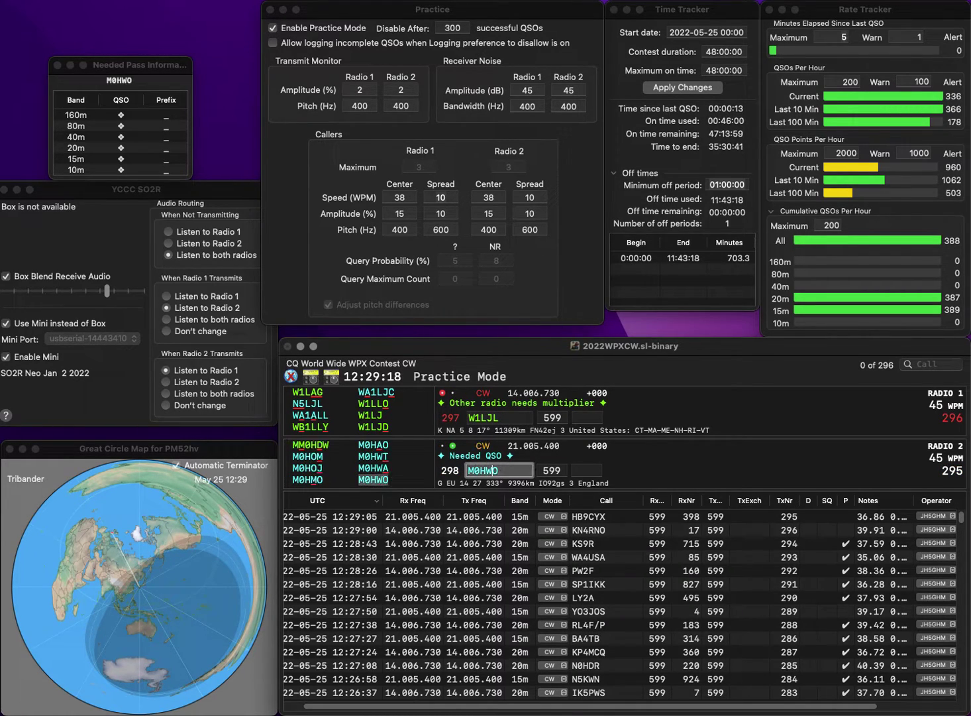
{"action": "key", "text": "Return"}
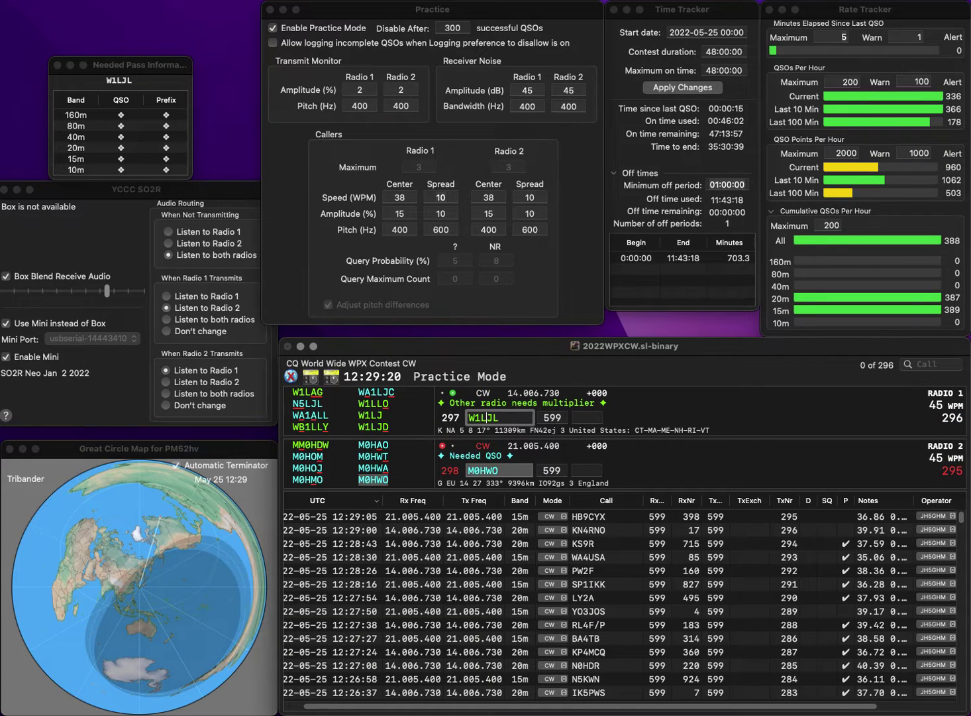
{"action": "key", "text": "BackSpace"}
{"action": "type", "text": "R"}
{"action": "key", "text": "Return"}
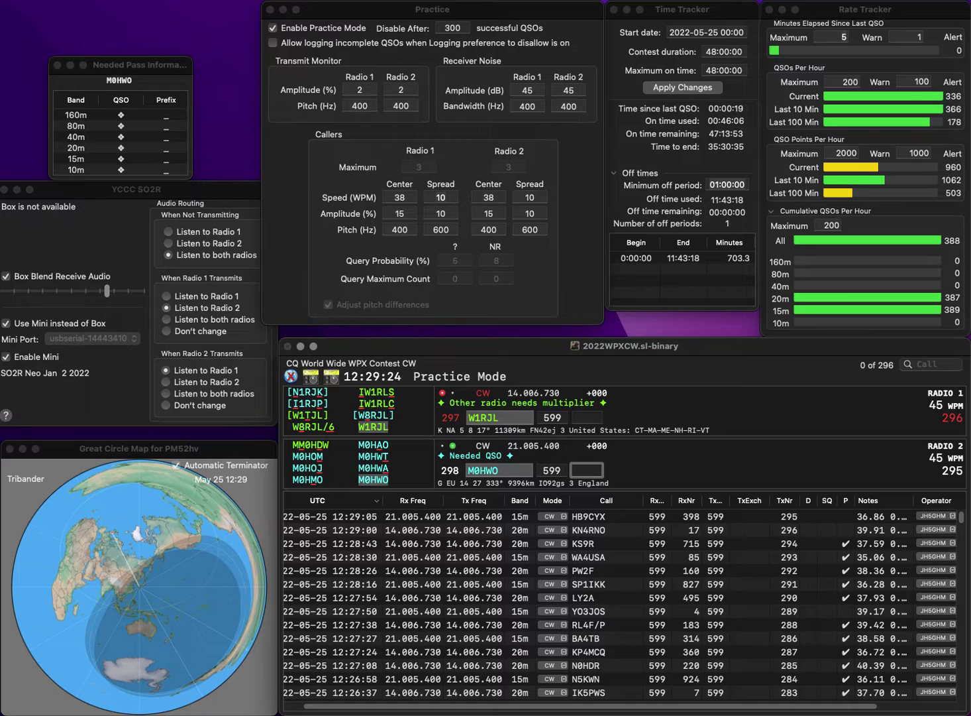
{"action": "type", "text": "753"}
{"action": "key", "text": "Return"}
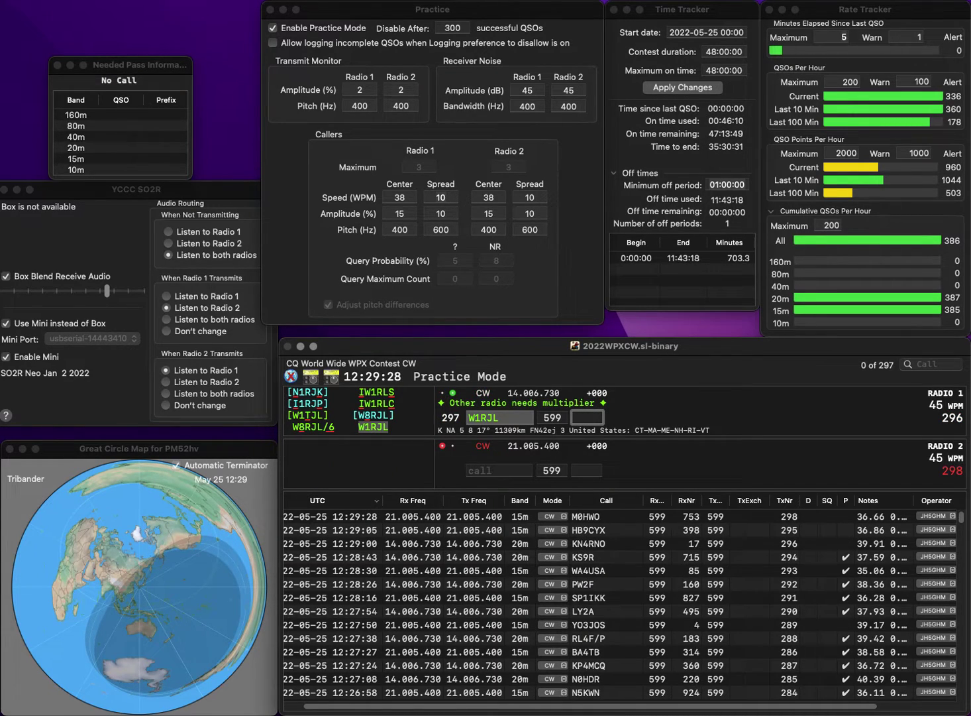
{"action": "type", "text": "121"}
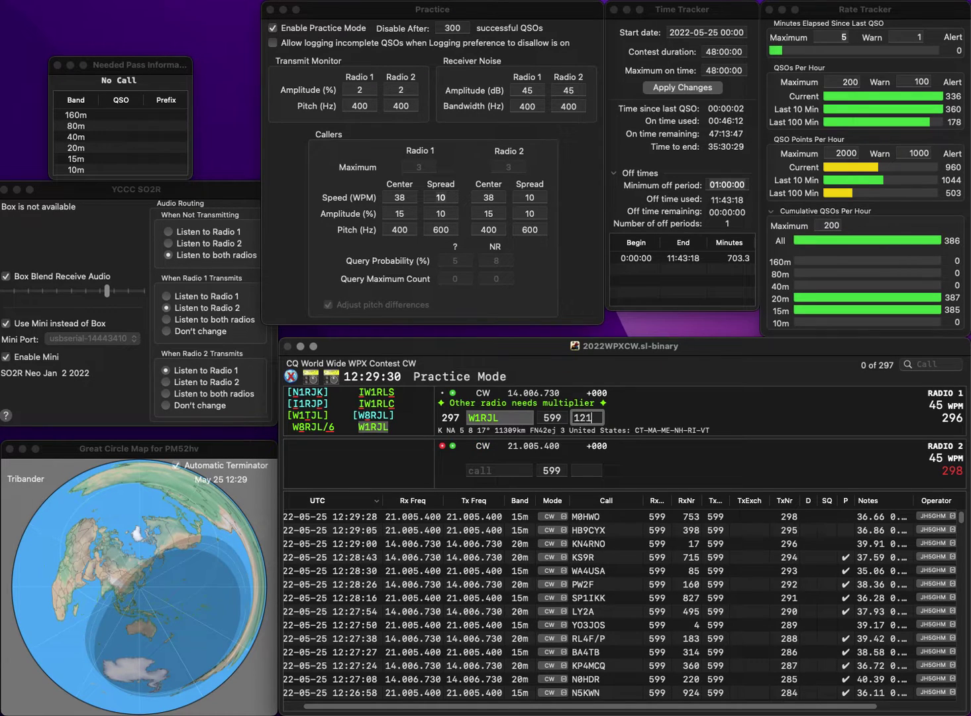
{"action": "key", "text": "Return"}
{"action": "type", "text": "FP"}
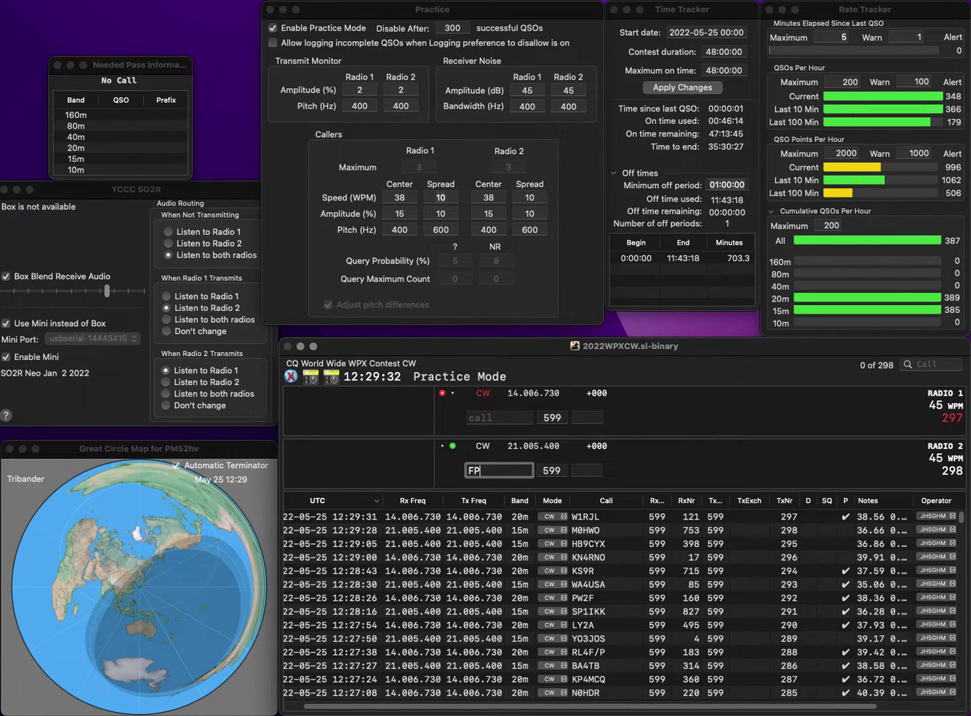
{"action": "type", "text": "5P"}
{"action": "key", "text": "Home"}
{"action": "type", "text": "K"}
{"action": "key", "text": "Return"}
{"action": "type", "text": "K"}
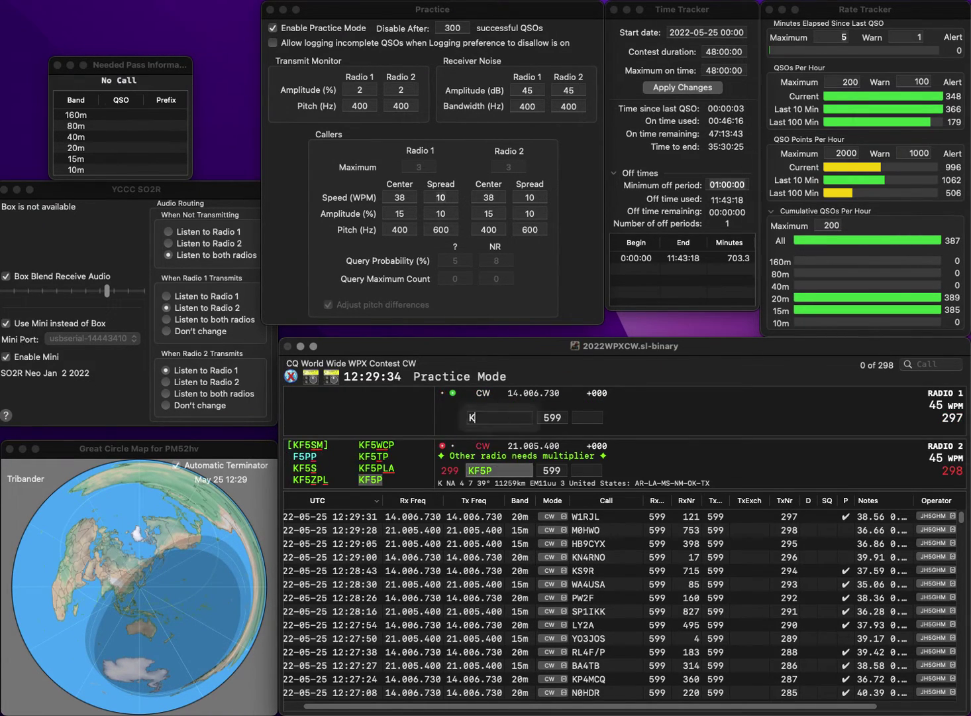
{"action": "type", "text": "N6JPZ"}
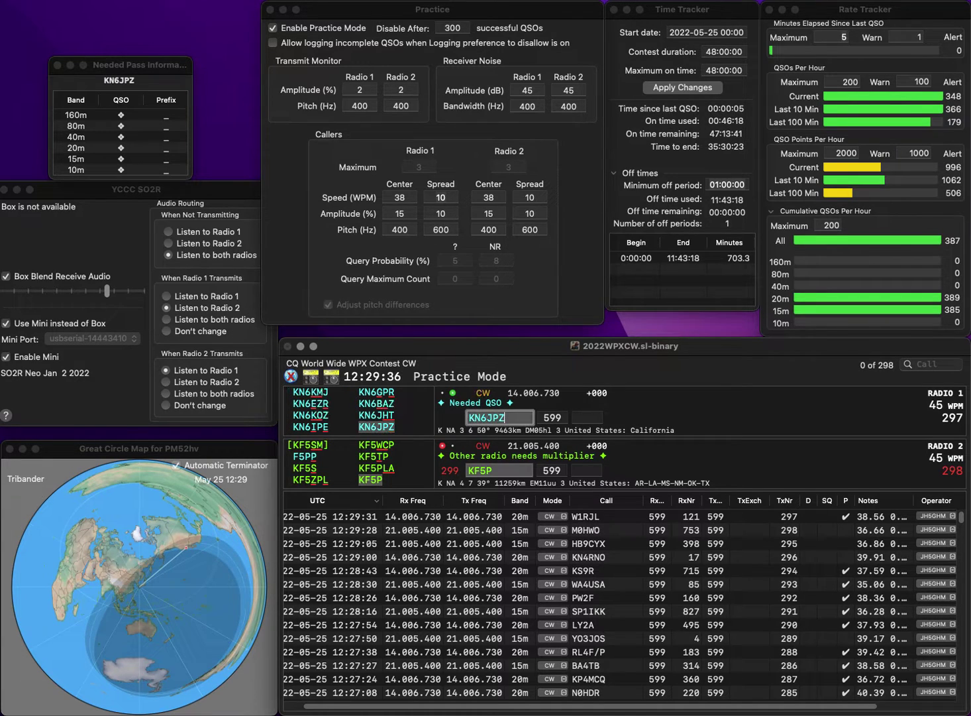
{"action": "key", "text": "Return"}
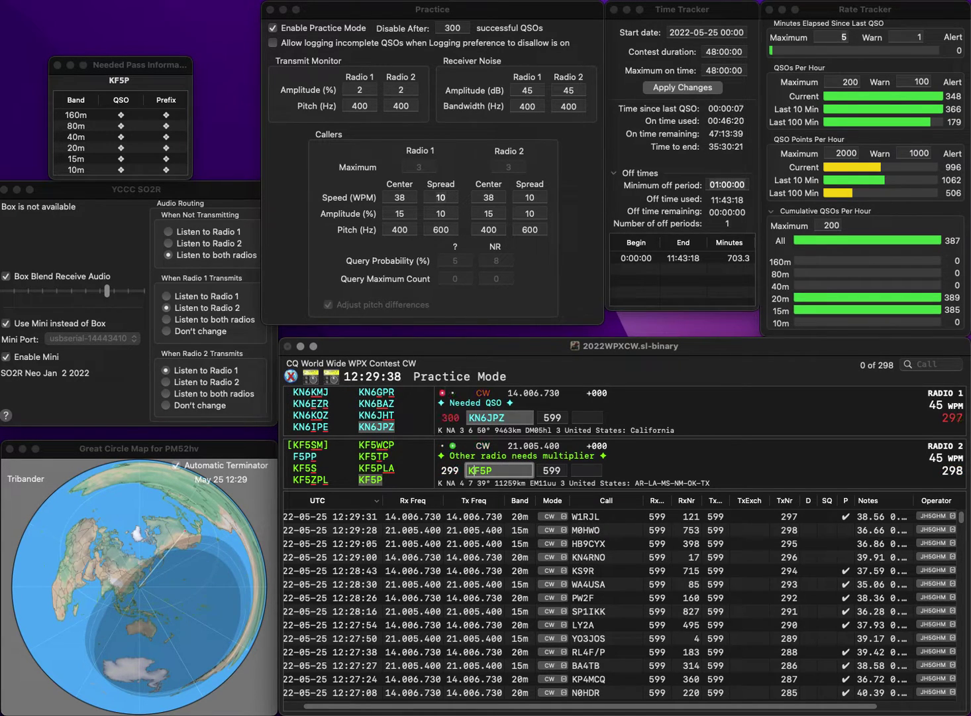
{"action": "key", "text": "space"}
{"action": "type", "text": "3"}
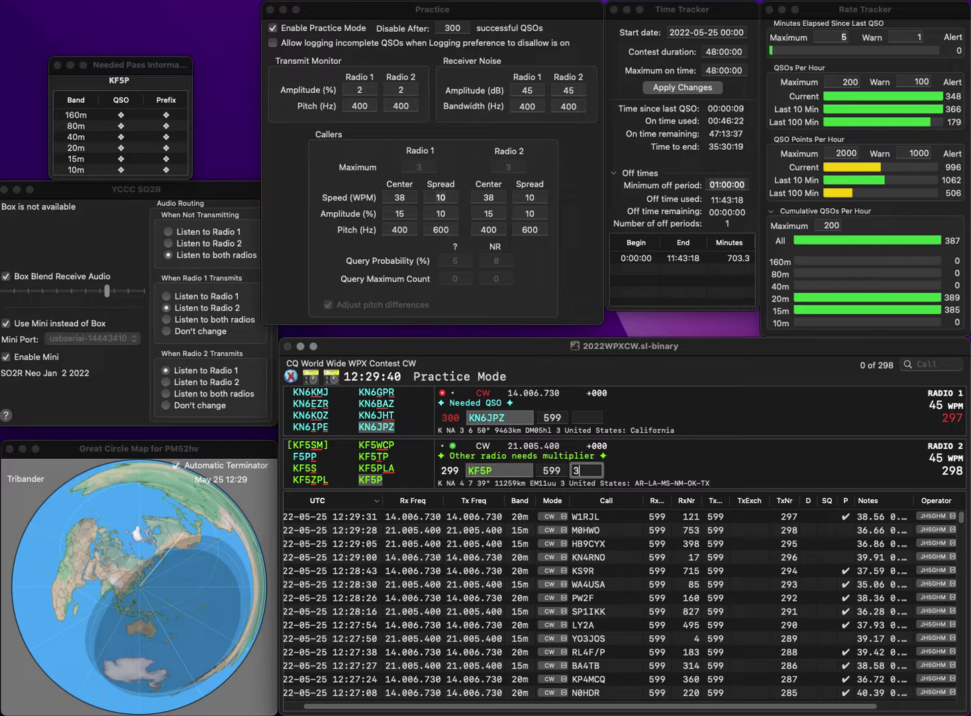
{"action": "type", "text": "62"}
{"action": "key", "text": "Return"}
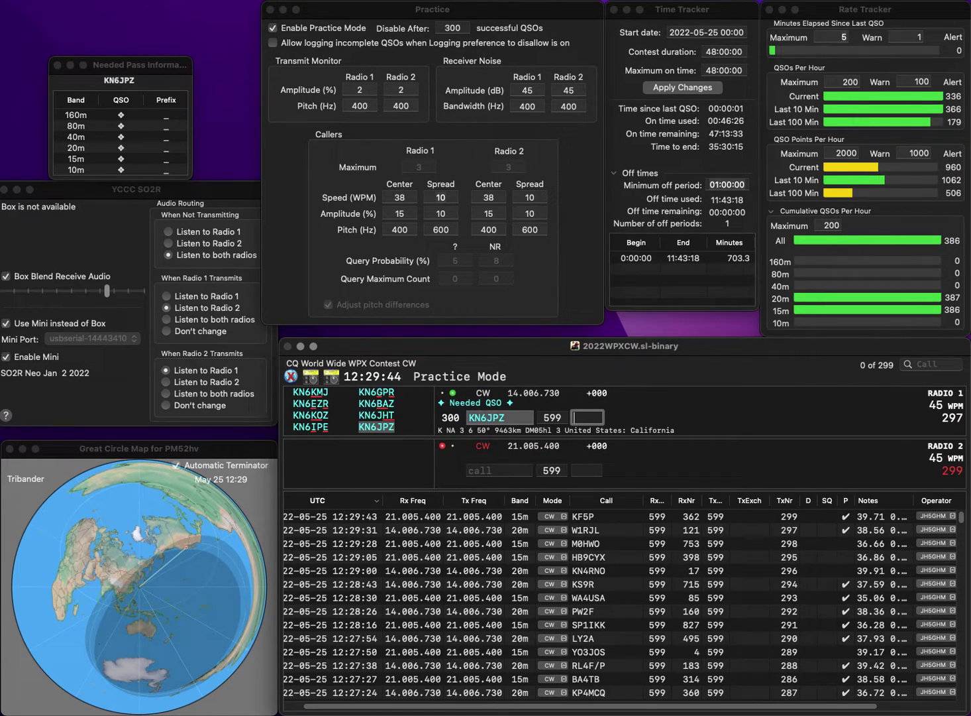
{"action": "type", "text": "593"}
{"action": "key", "text": "Return"}
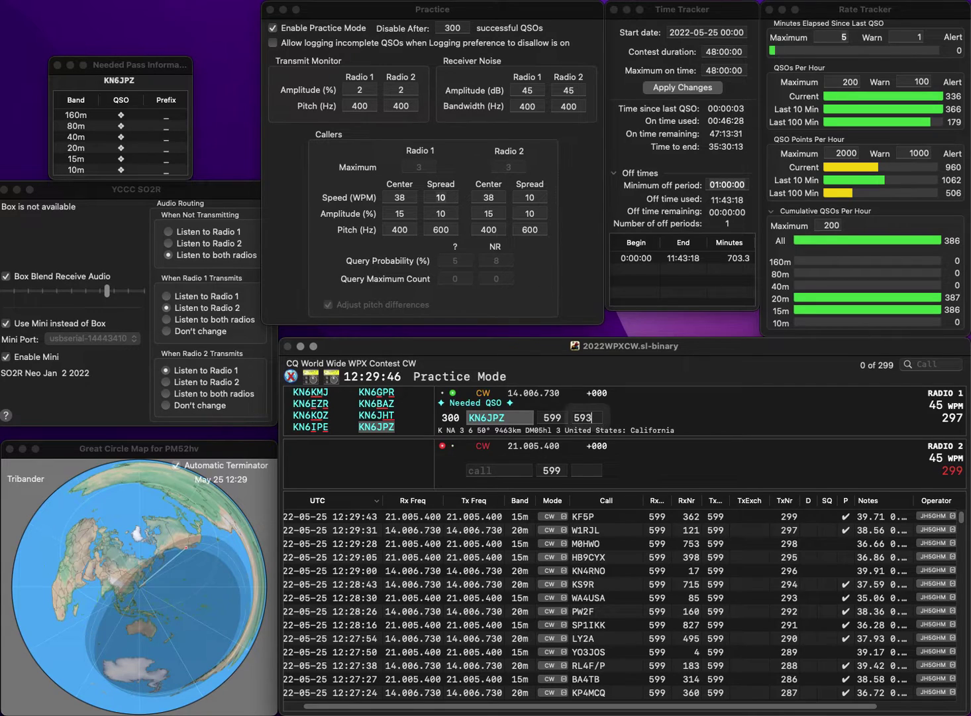
{"action": "type", "text": "3"}
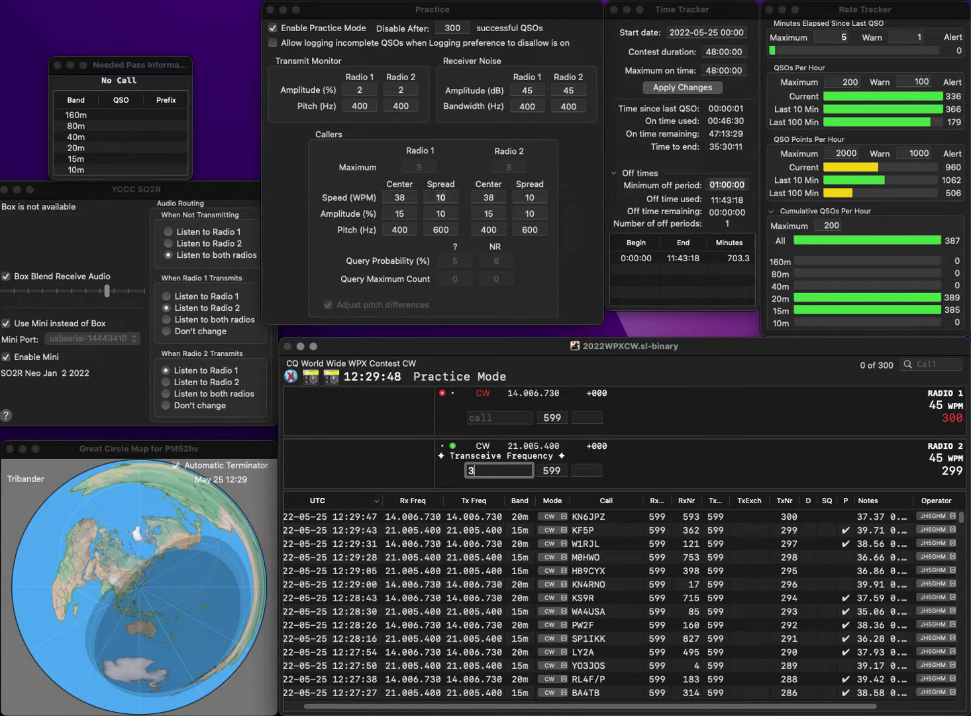
{"action": "type", "text": "RZ"}
{"action": "key", "text": "Return"}
{"action": "type", "text": "EA"}
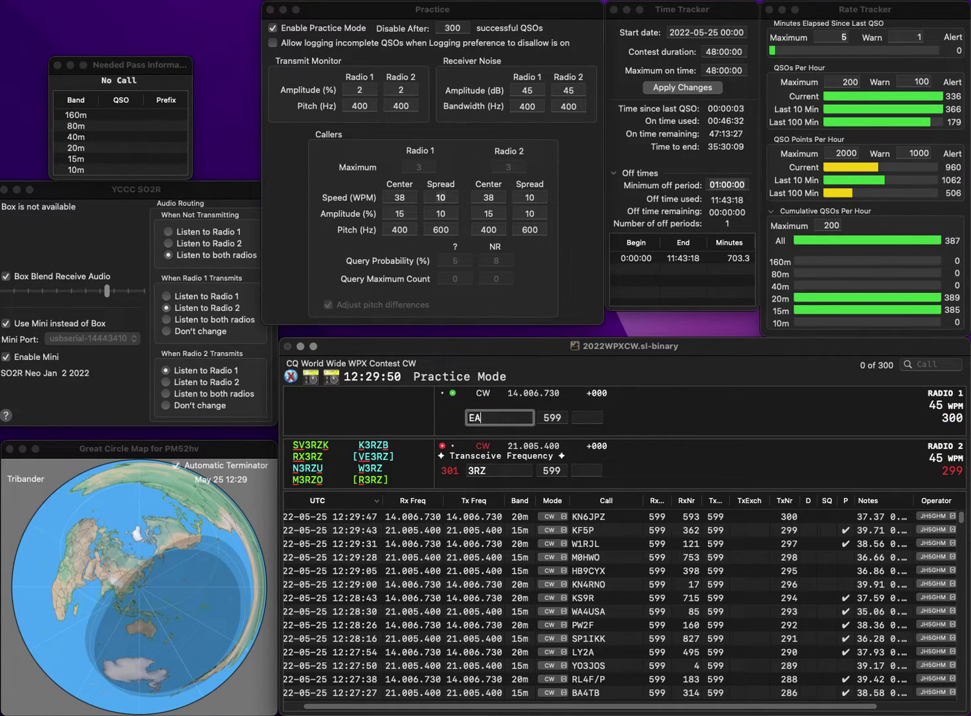
{"action": "type", "text": "8CWA"}
{"action": "key", "text": "Return"}
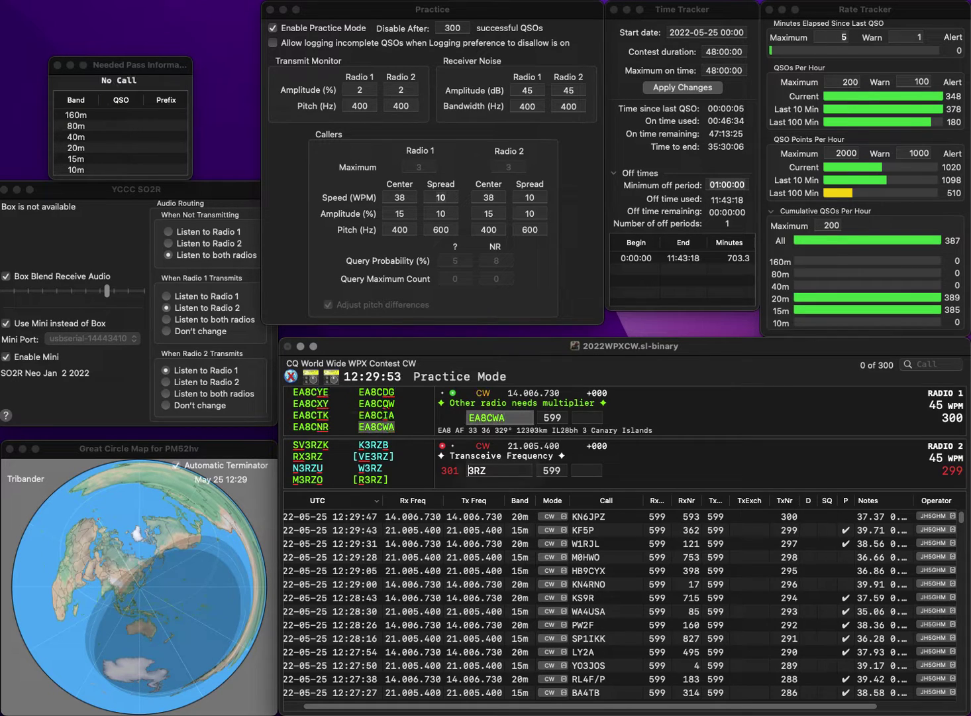
{"action": "type", "text": "VE"}
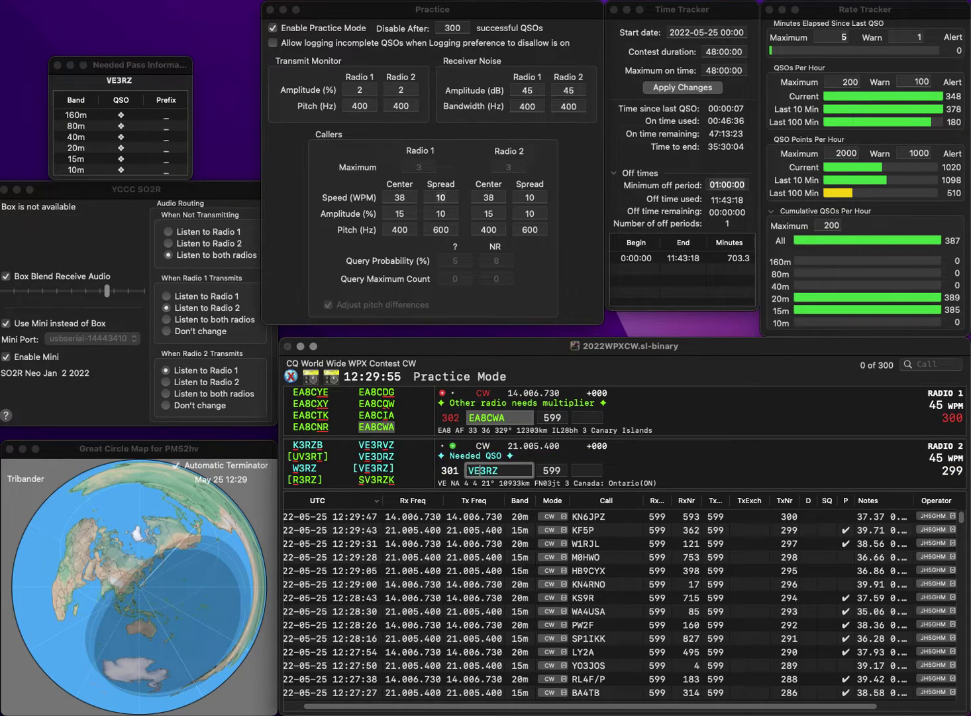
{"action": "key", "text": "space"}
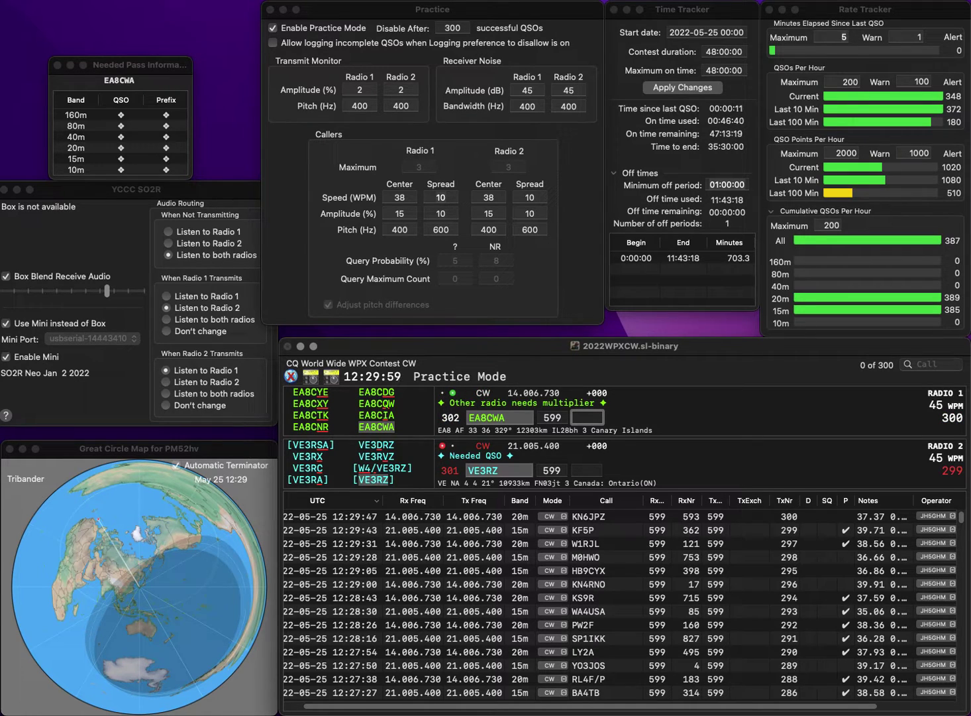
{"action": "type", "text": "328"}
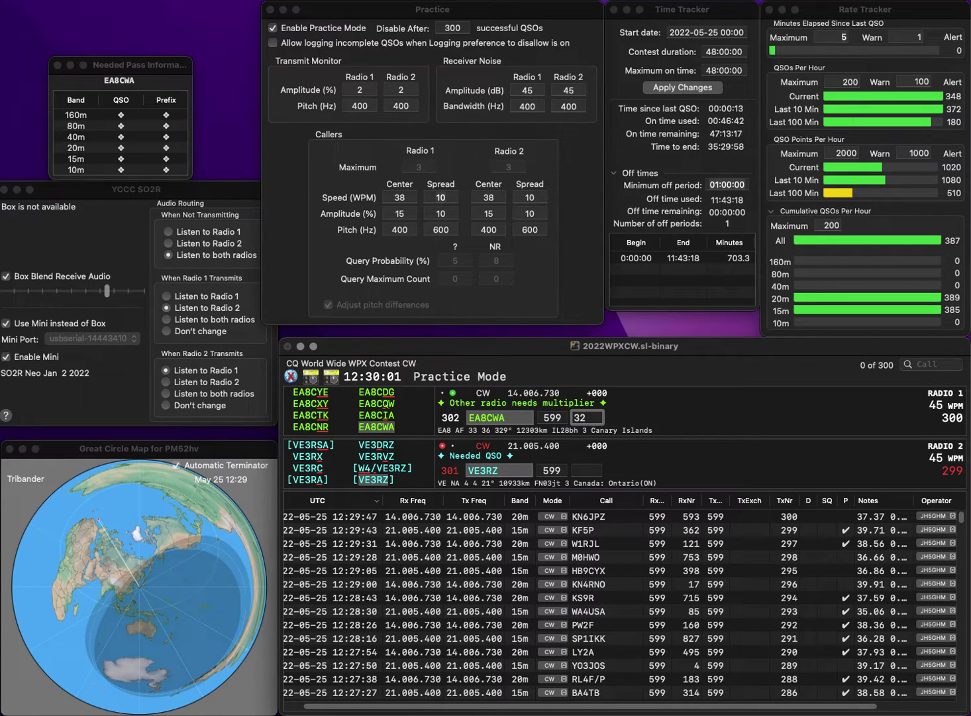
{"action": "key", "text": "Return"}
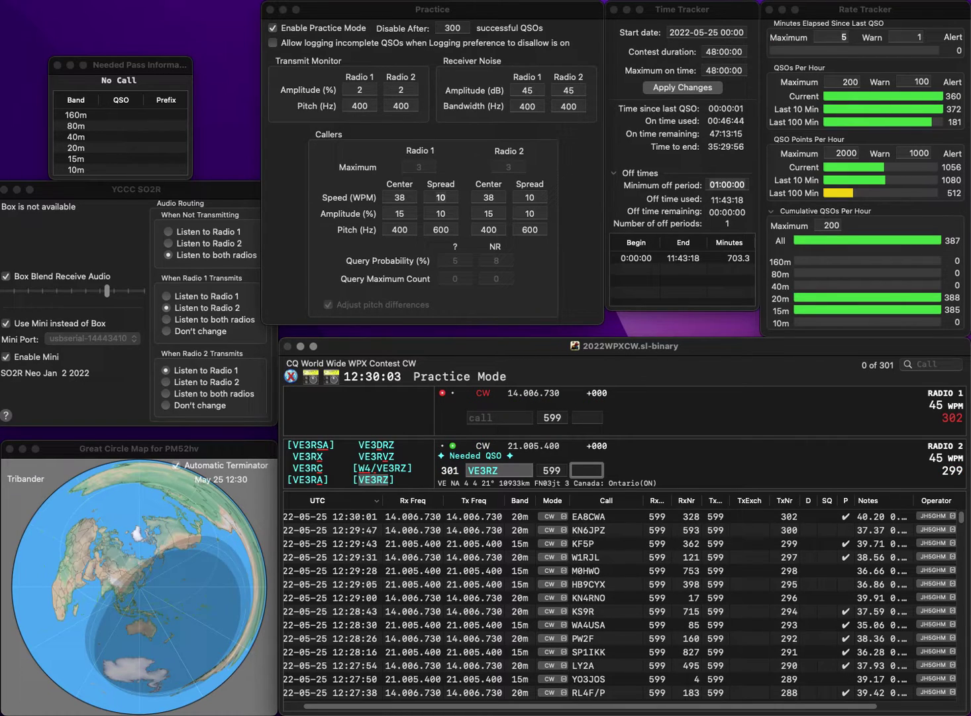
{"action": "type", "text": "692"}
{"action": "key", "text": "Return"}
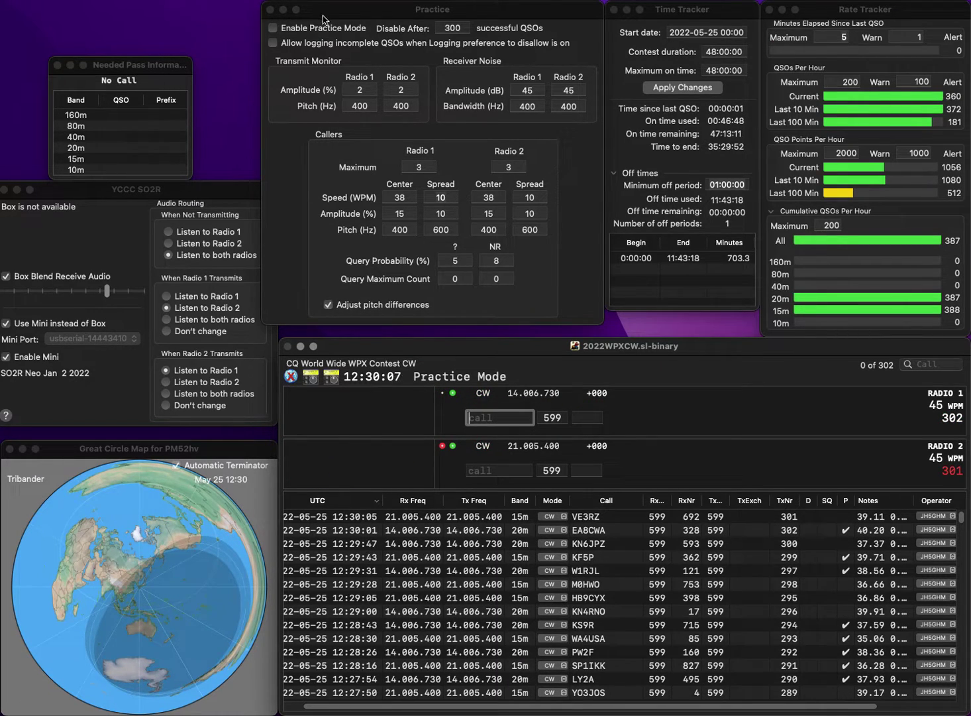